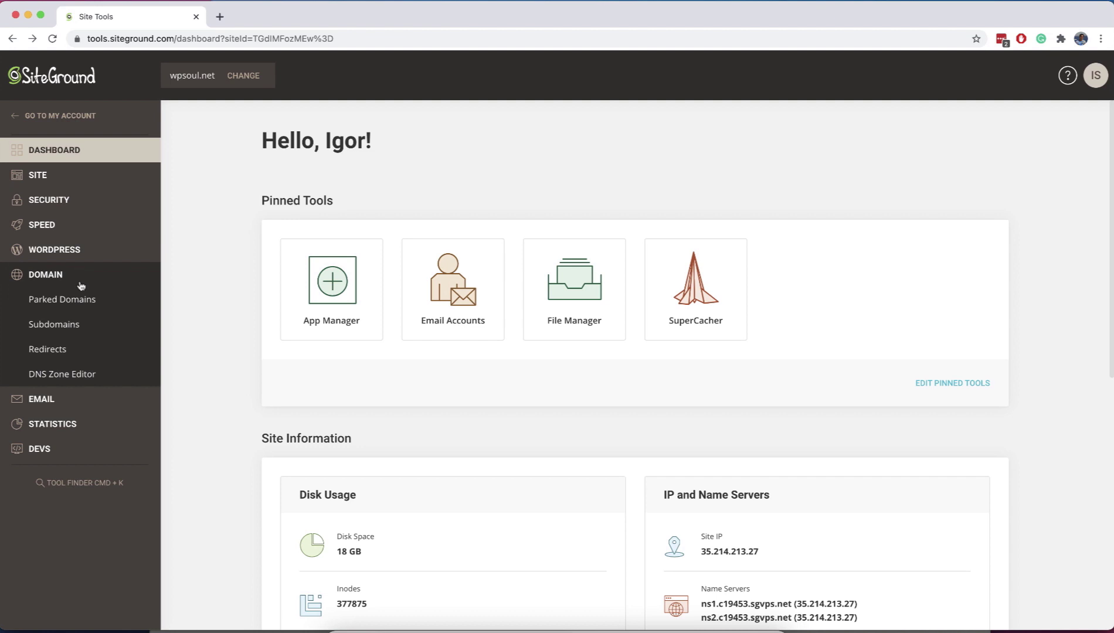
- Create the 'regame' subdomain (regame.wpsoul.net) and proceed to install an application for it
{"action": "left_click", "coordinate": [82, 324]}
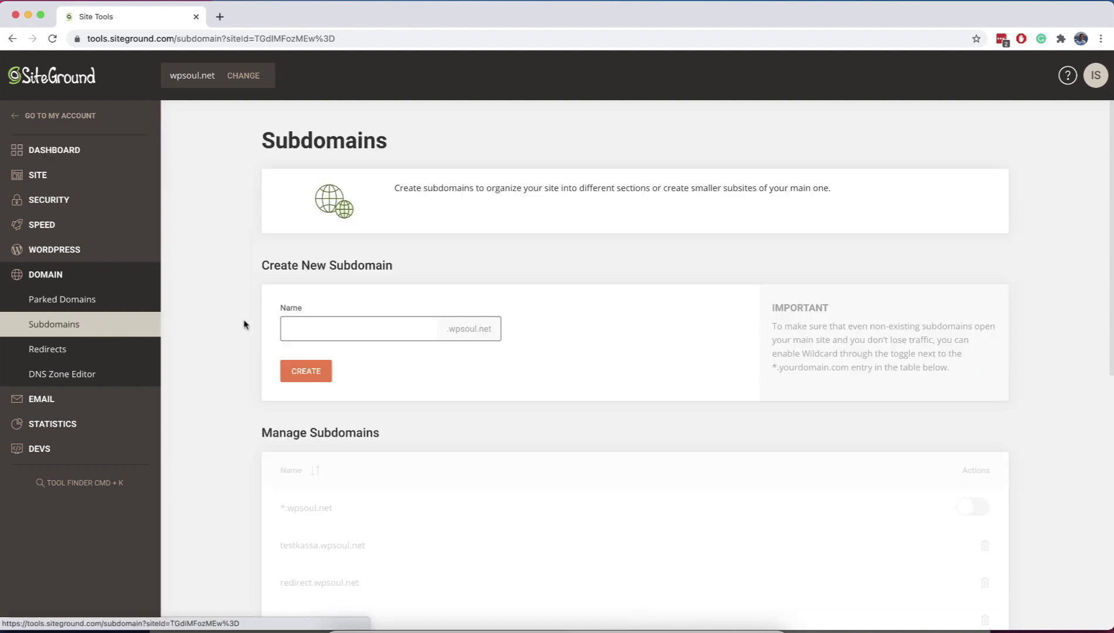
{"action": "left_click", "coordinate": [292, 327]}
{"action": "type", "text": "regame"}
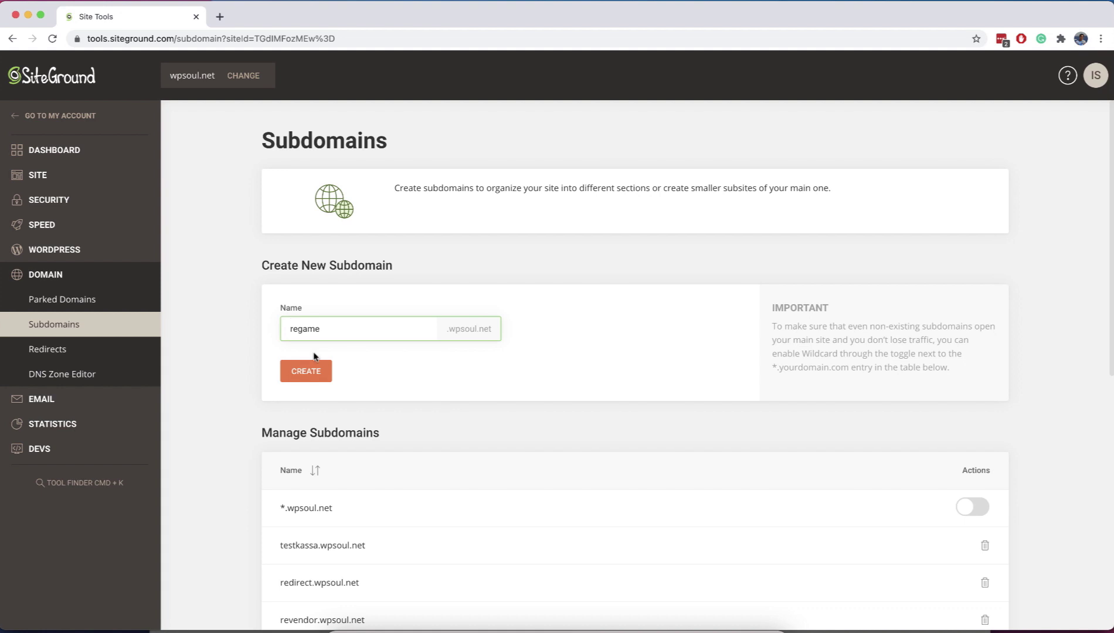
{"action": "left_click", "coordinate": [316, 368]}
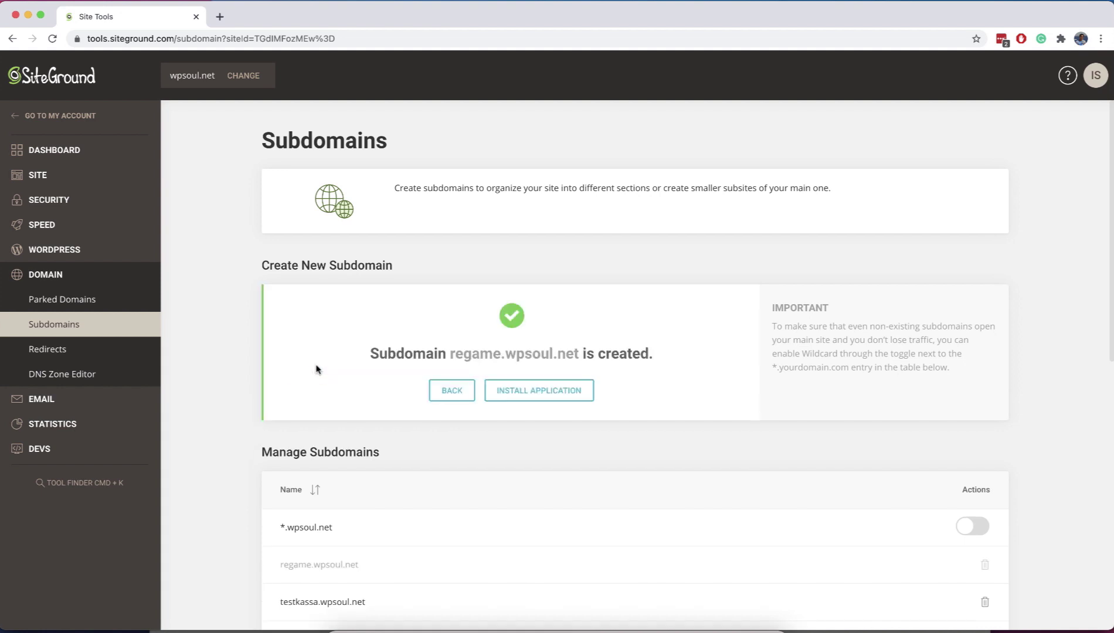
{"action": "left_click", "coordinate": [502, 389]}
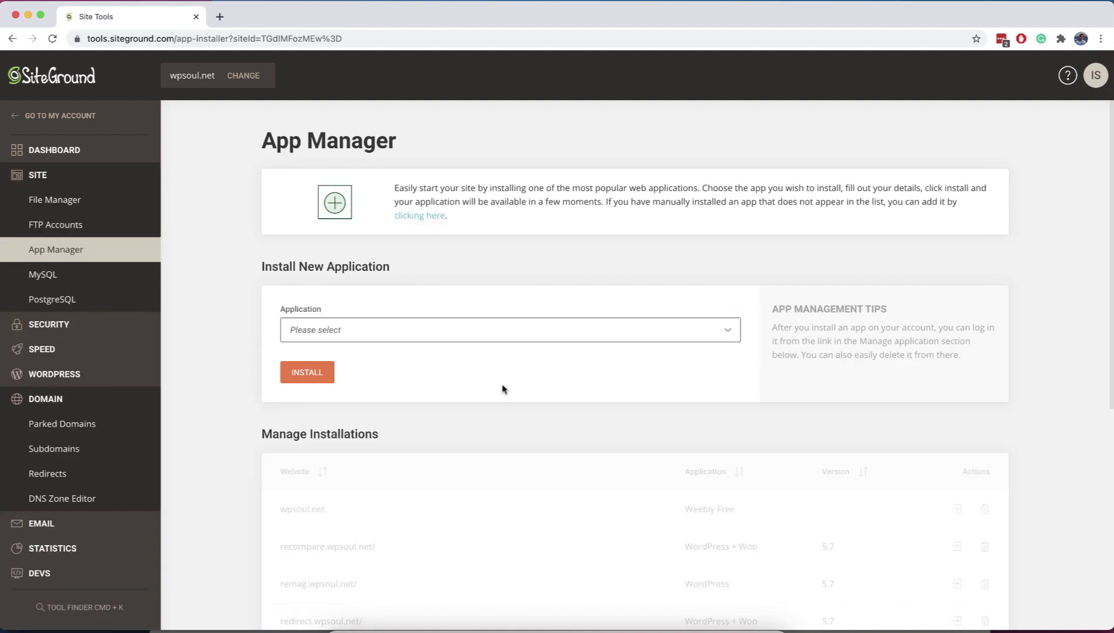
- Choose WordPress as the application to install on the subdomain
{"action": "left_click", "coordinate": [431, 332]}
{"action": "left_click", "coordinate": [388, 374]}
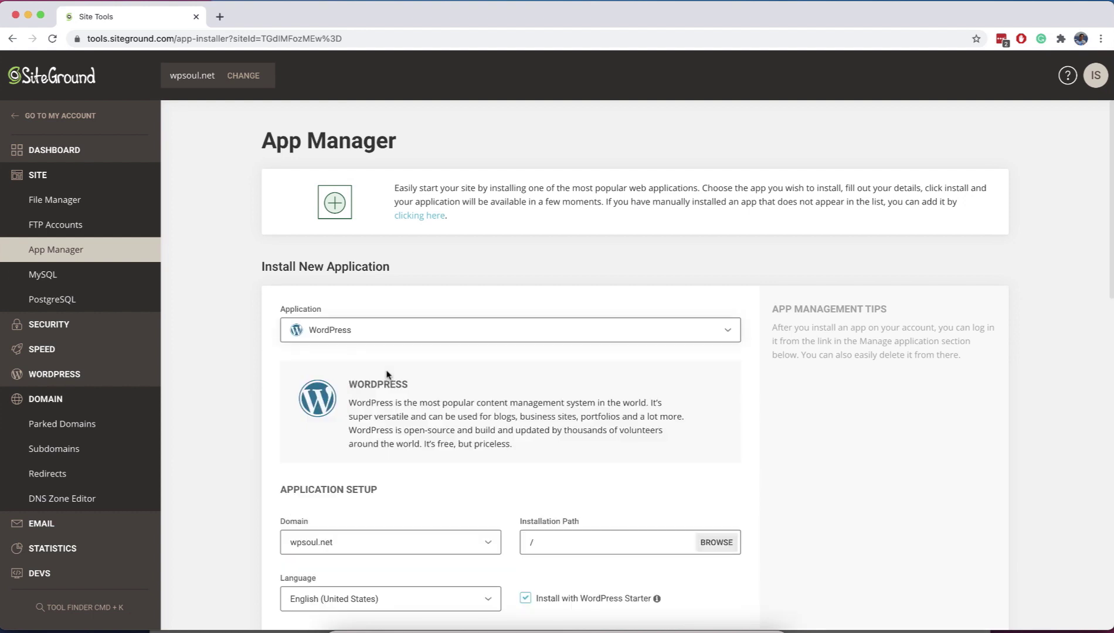
{"action": "scroll", "coordinate": [387, 374], "scroll_direction": "down", "scroll_amount": 1}
{"action": "scroll", "coordinate": [387, 374], "scroll_direction": "down", "scroll_amount": 10}
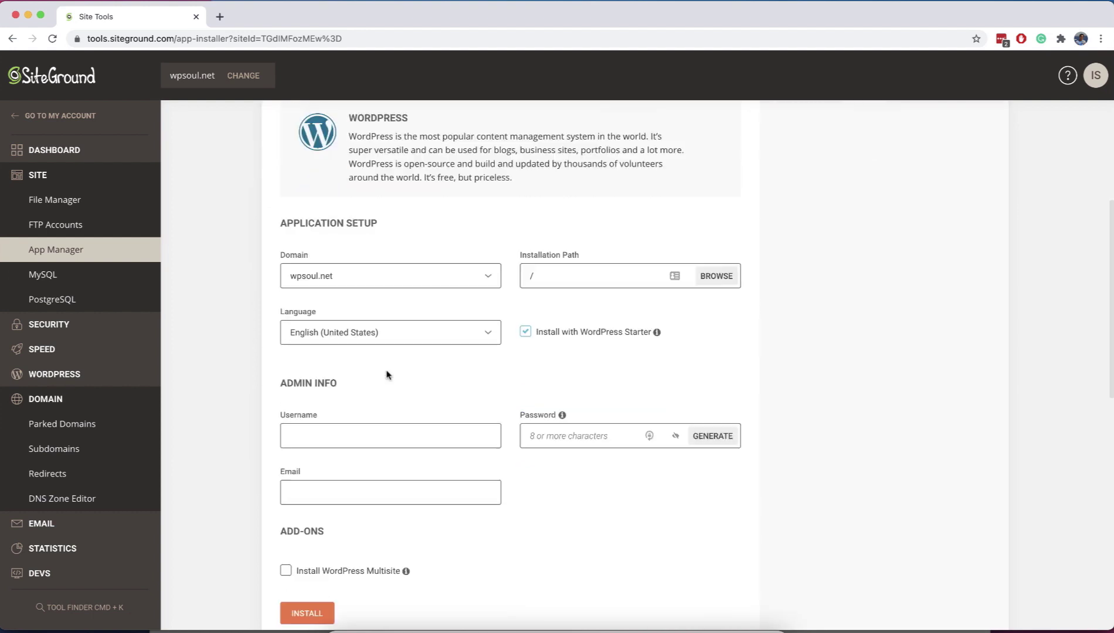
{"action": "scroll", "coordinate": [386, 375], "scroll_direction": "up", "scroll_amount": 1}
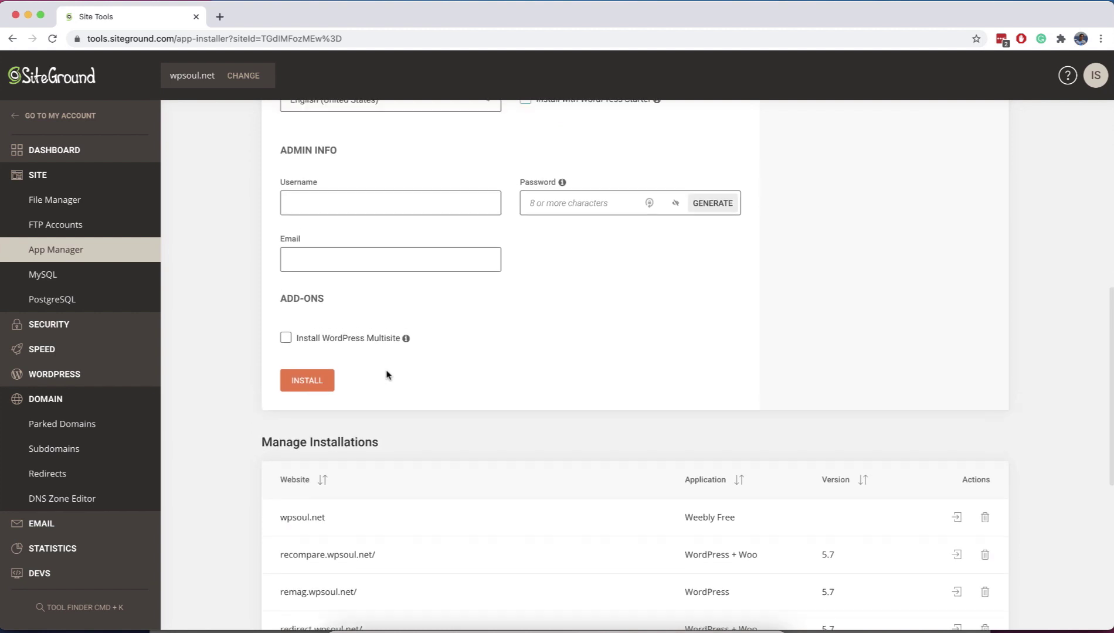
- Autofill the admin username, password and email, and start the WordPress installation
{"action": "left_click", "coordinate": [337, 187]}
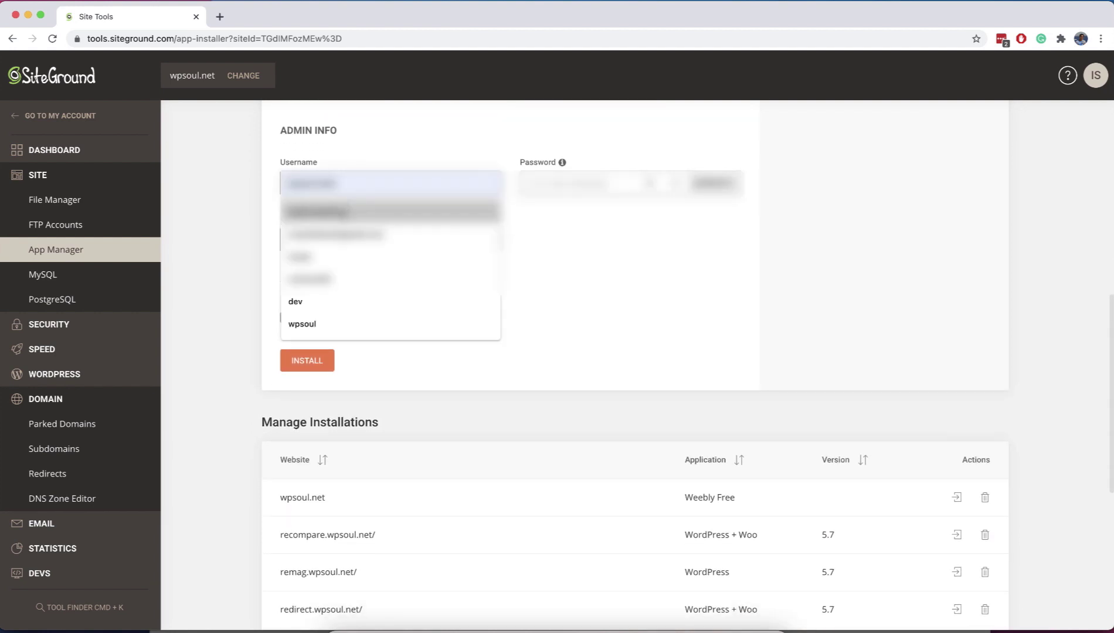
{"action": "left_click", "coordinate": [338, 213]}
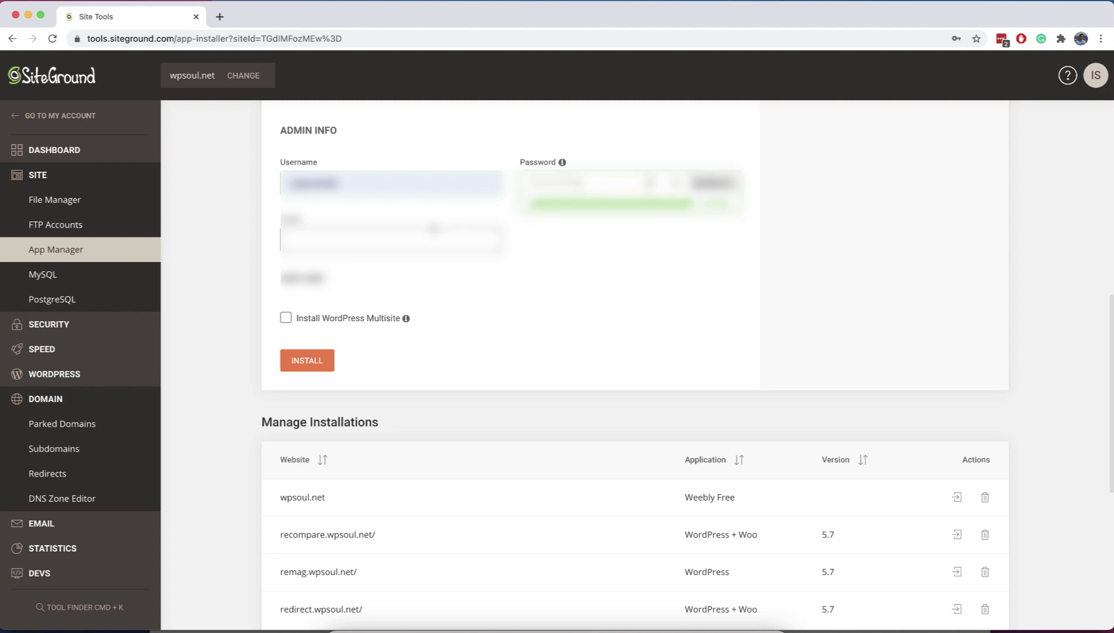
{"action": "left_click", "coordinate": [434, 228]}
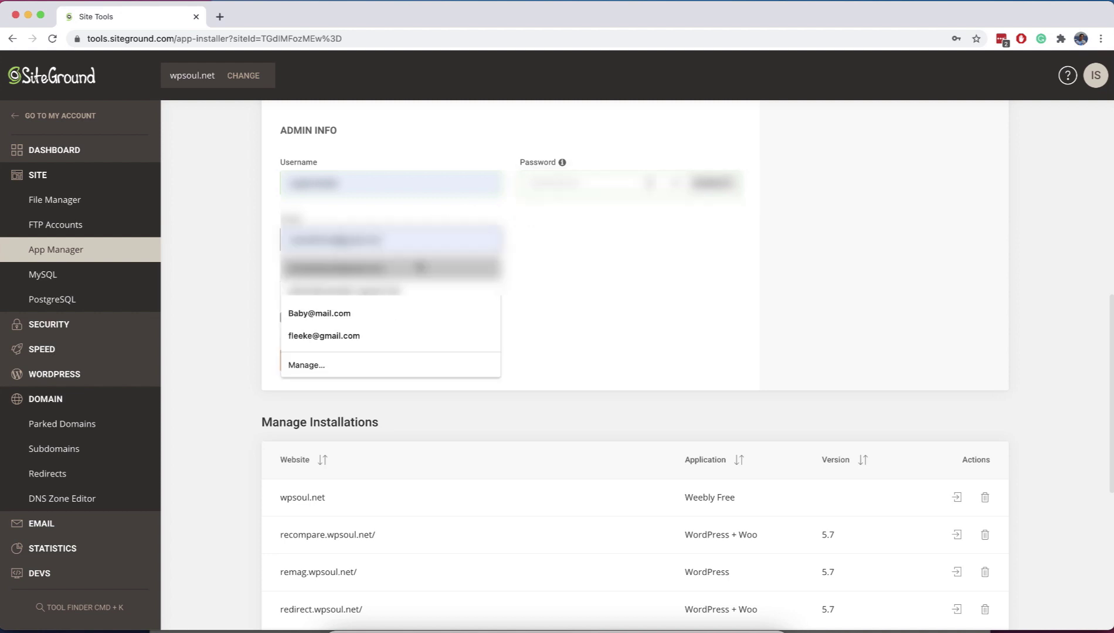
{"action": "left_click", "coordinate": [403, 335]}
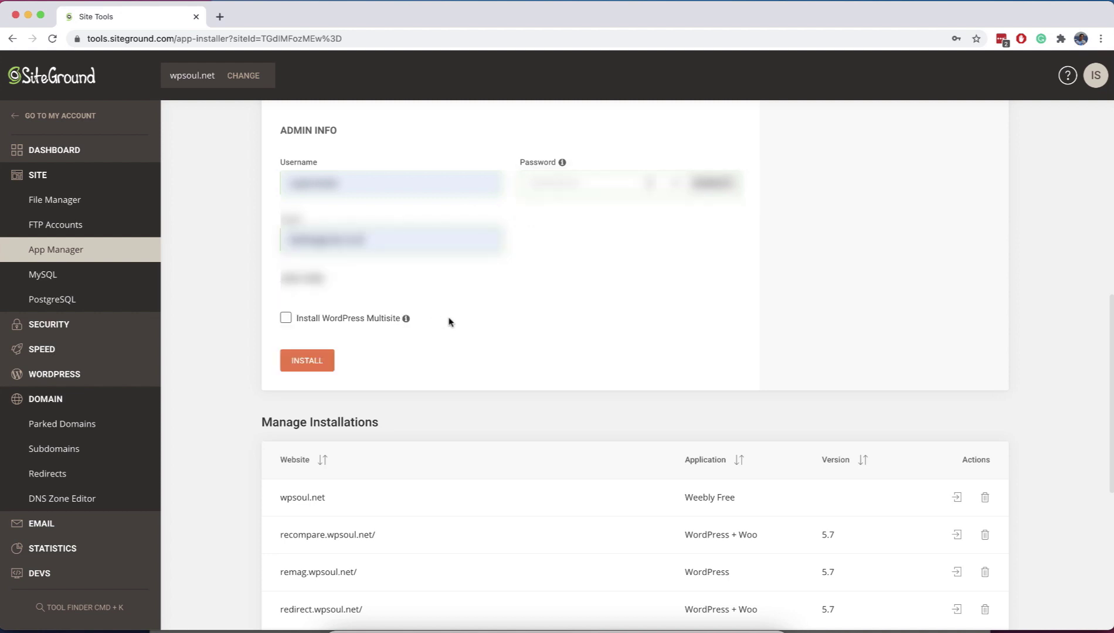
{"action": "left_click", "coordinate": [318, 361]}
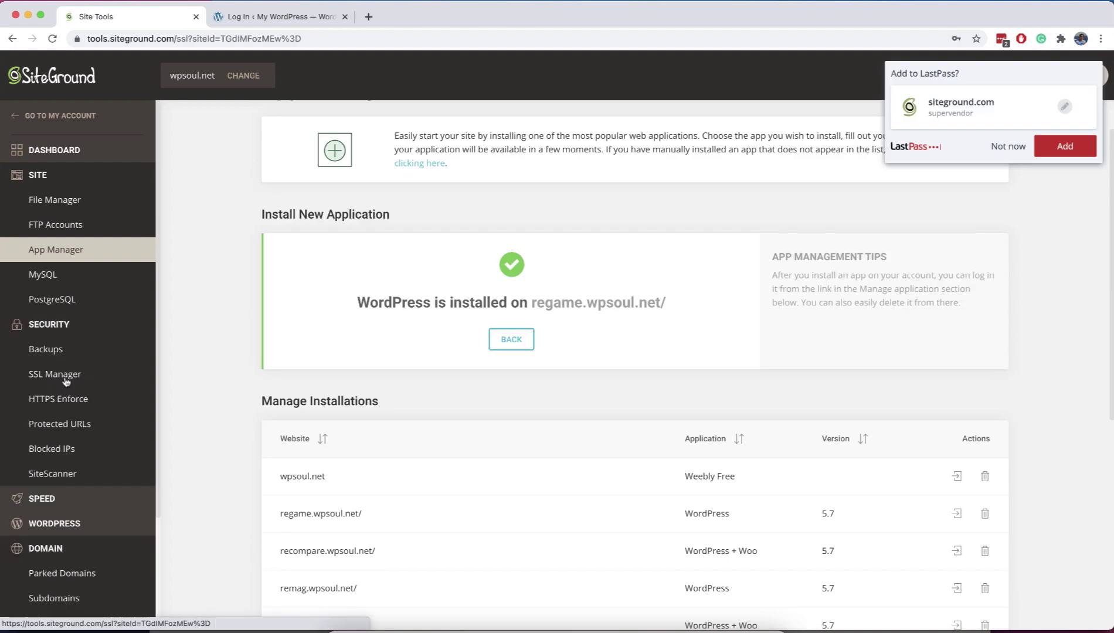
{"action": "left_click", "coordinate": [139, 375]}
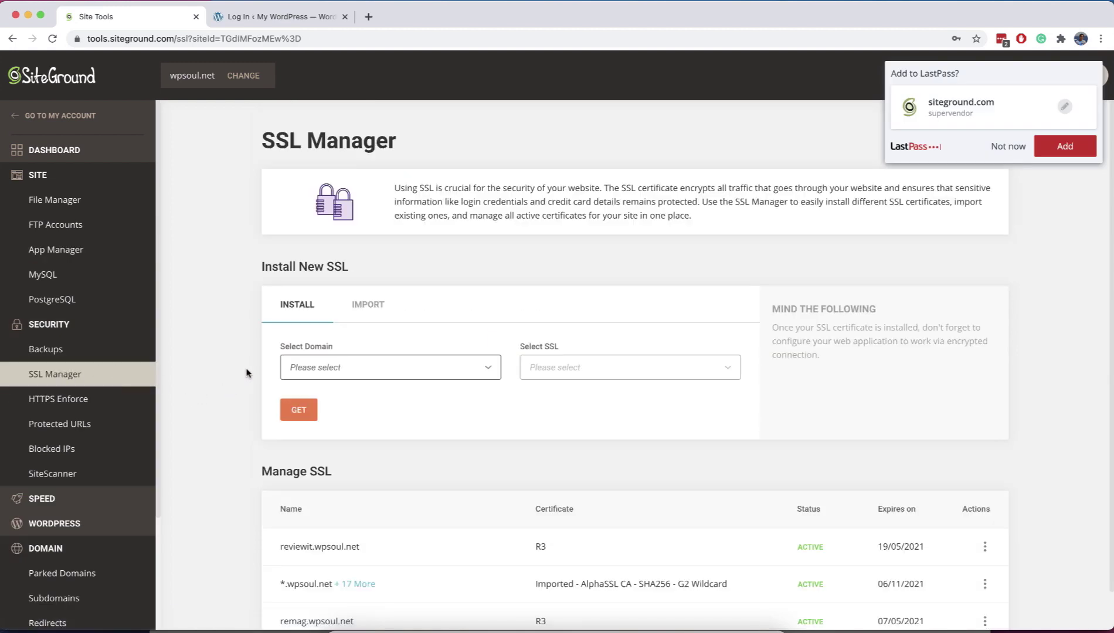
- Request a Let's Encrypt certificate for regame.wpsoul.net in the SSL Manager
{"action": "left_click", "coordinate": [318, 368]}
{"action": "scroll", "coordinate": [345, 469], "scroll_direction": "down", "scroll_amount": 3}
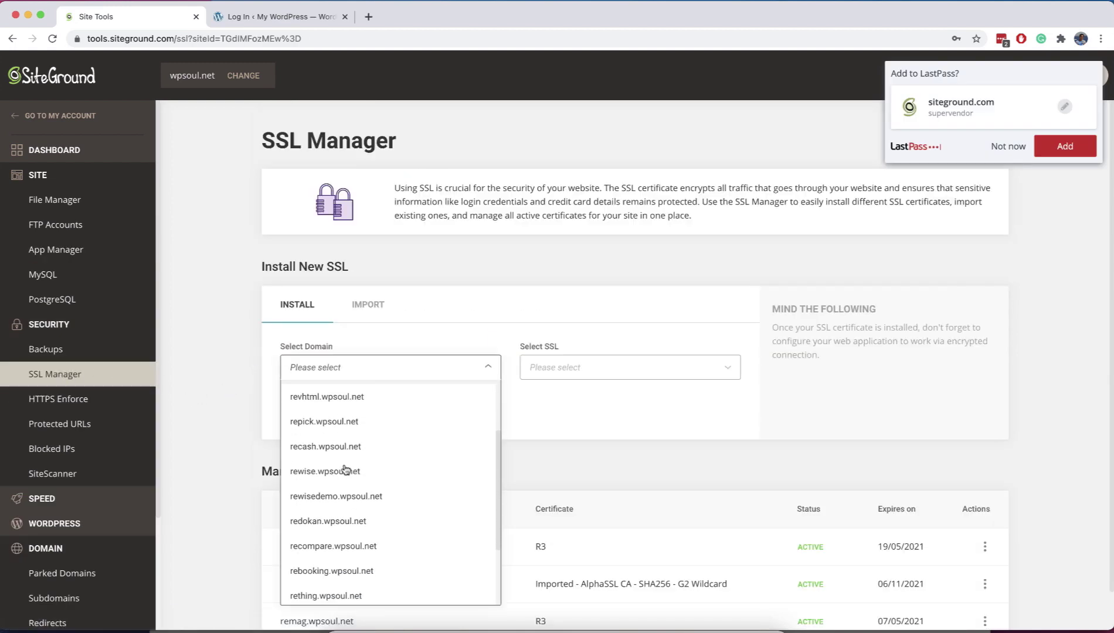
{"action": "scroll", "coordinate": [345, 469], "scroll_direction": "down", "scroll_amount": 2}
{"action": "left_click", "coordinate": [343, 595]}
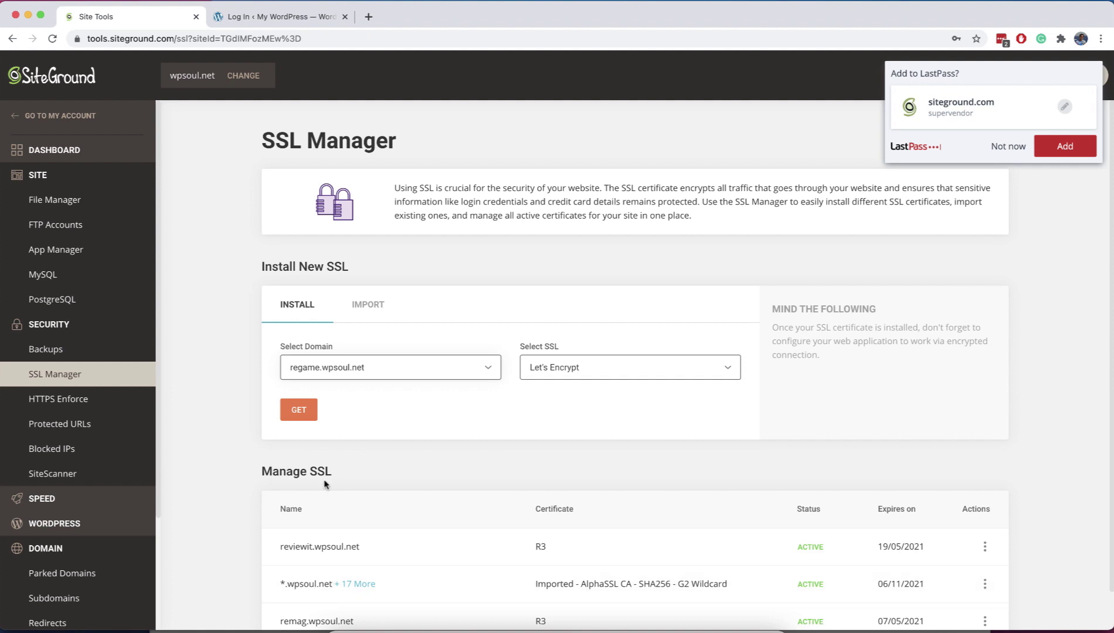
{"action": "left_click", "coordinate": [305, 415]}
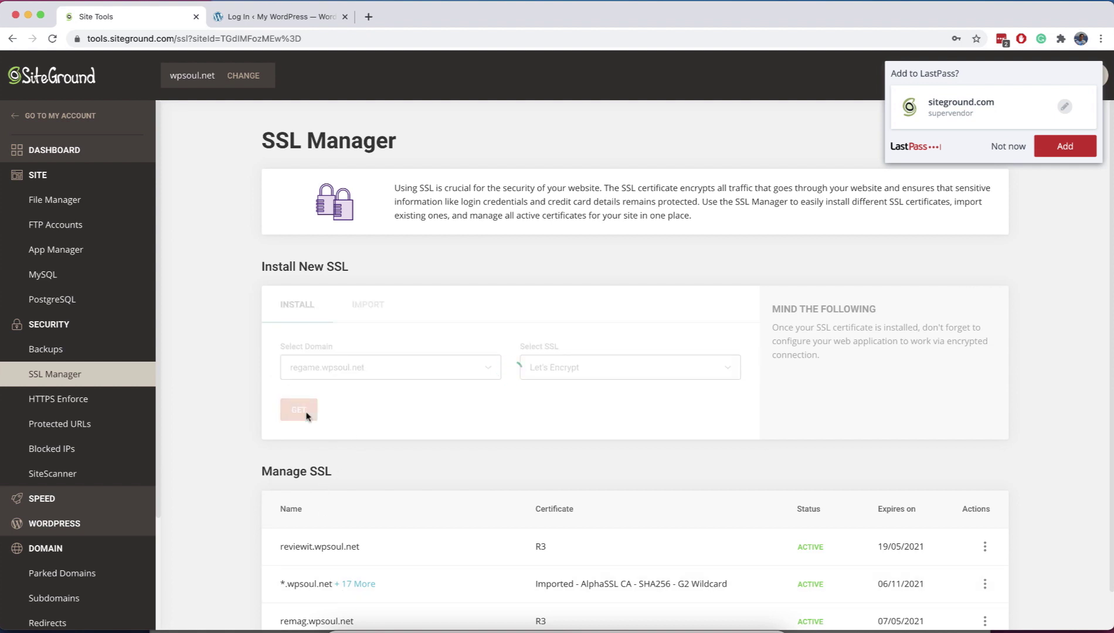
- Log in to the new WordPress admin with the admin username and password
{"action": "key", "text": "ctrl+Tab"}
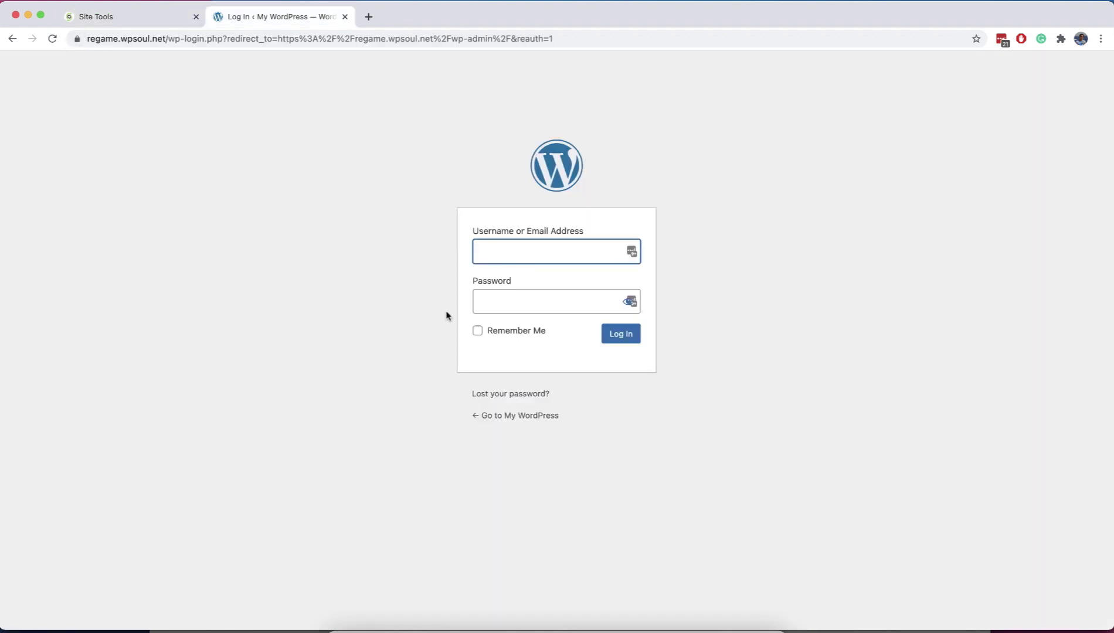
{"action": "left_click", "coordinate": [525, 251]}
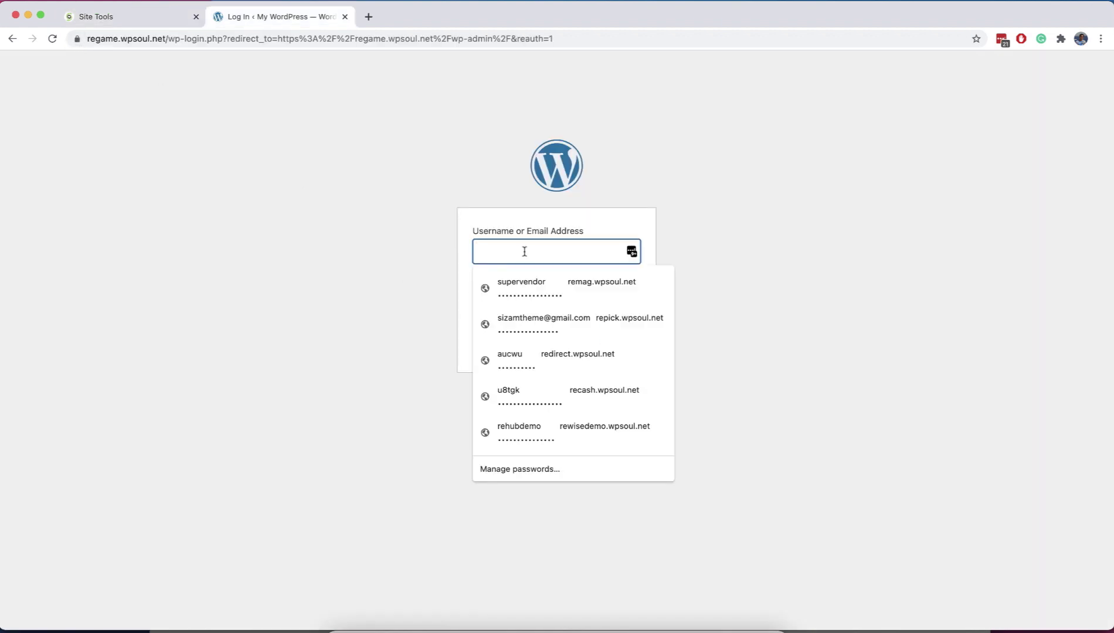
{"action": "left_click", "coordinate": [689, 209]}
{"action": "left_click", "coordinate": [589, 242]}
{"action": "type", "text": "regameadmin"}
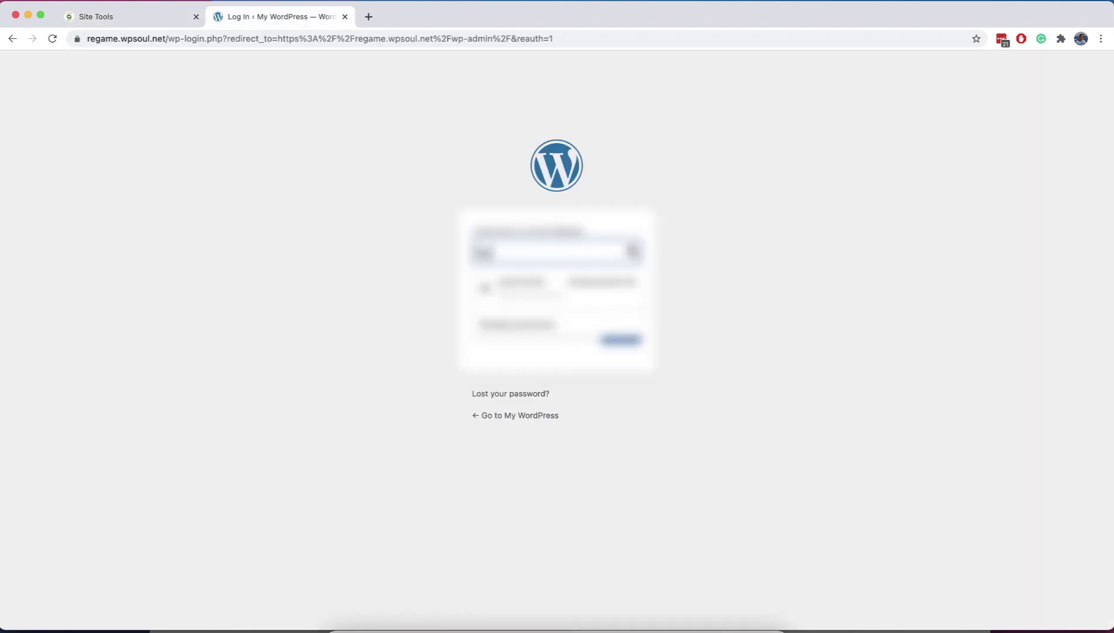
{"action": "key", "text": "Tab"}
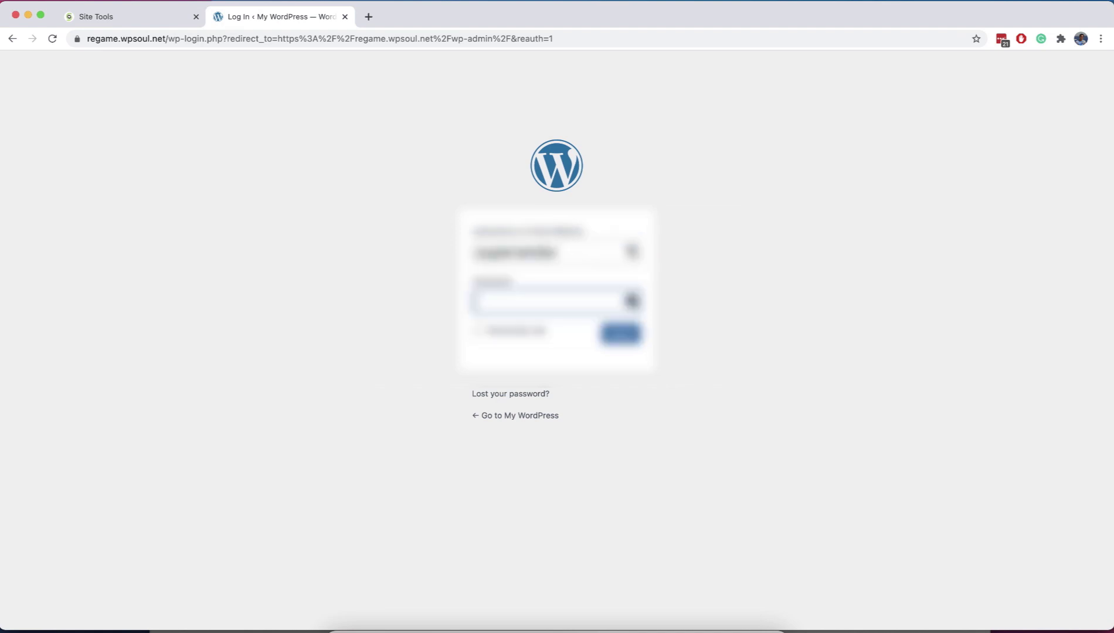
{"action": "type", "text": "•••••••••••••••••"}
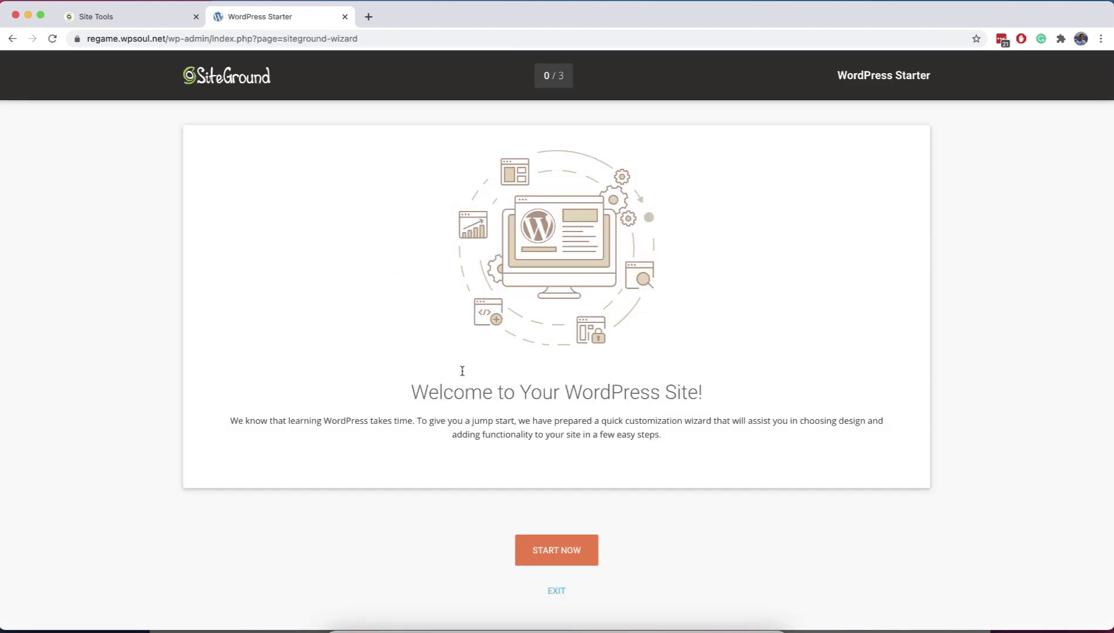
- Start the starter wizard and choose the Twenty Twenty-One theme
{"action": "left_click", "coordinate": [554, 551]}
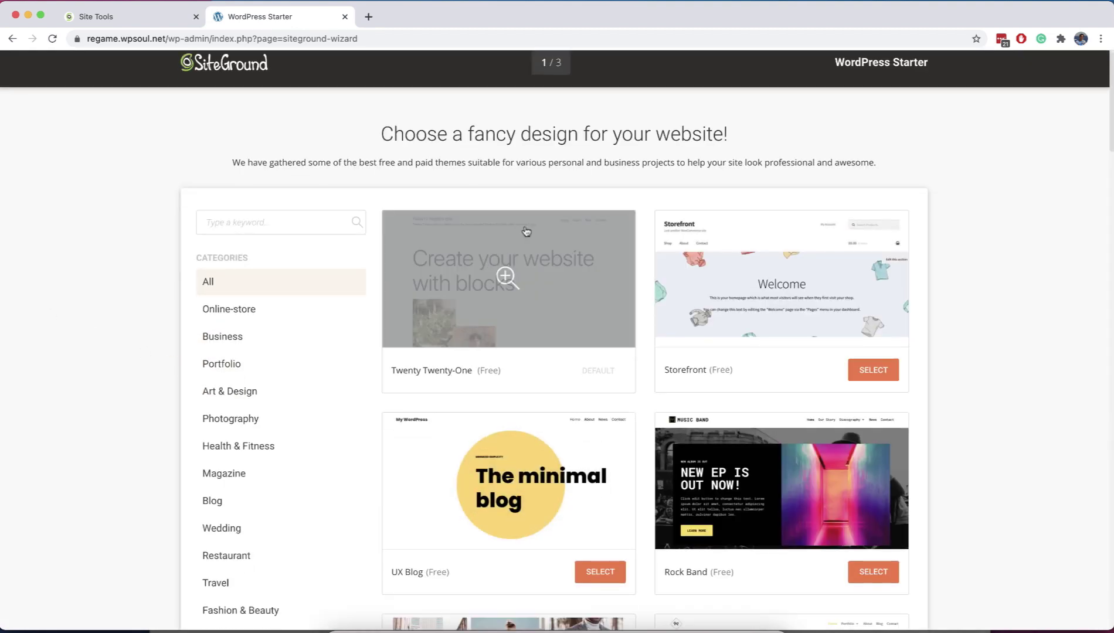
{"action": "left_click", "coordinate": [556, 305]}
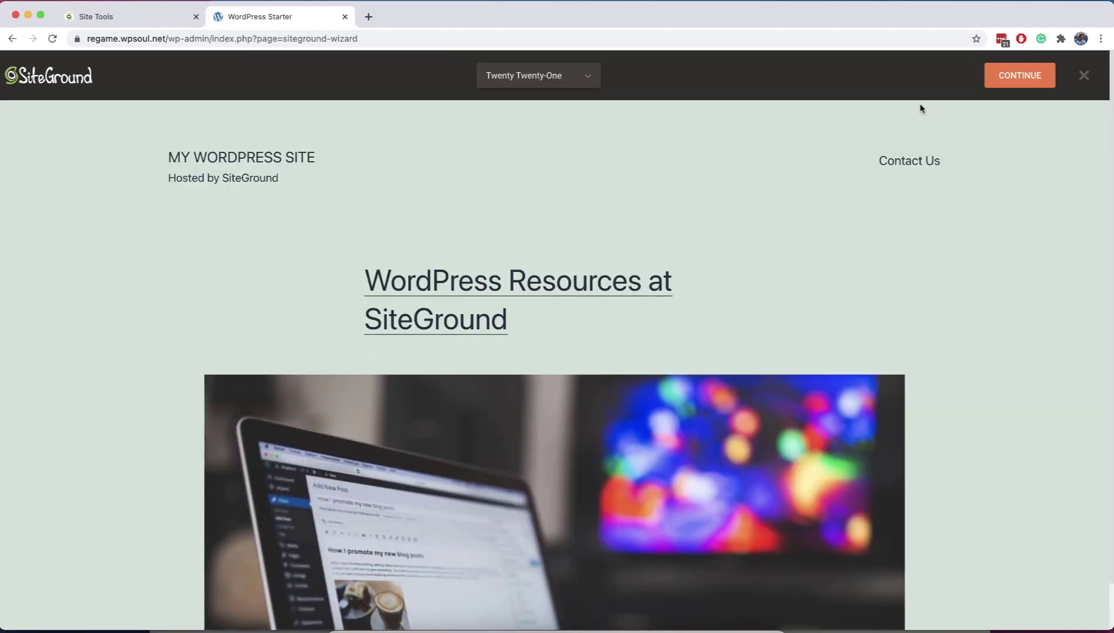
{"action": "left_click", "coordinate": [999, 85]}
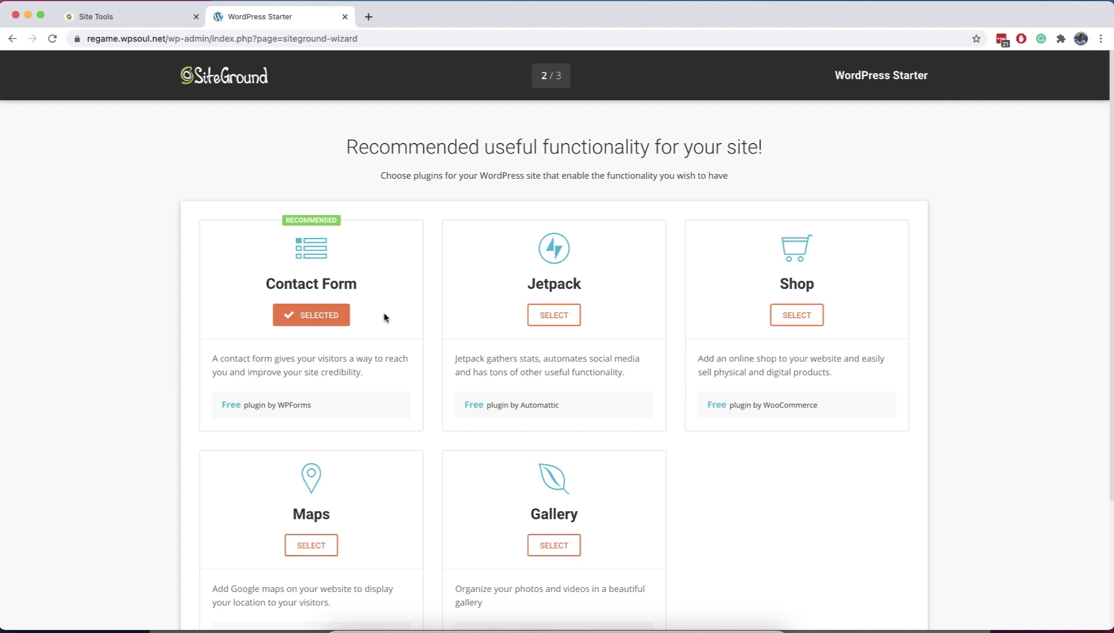
- Replace the Contact Form plugin with the Shop plugin and complete the wizard
{"action": "left_click", "coordinate": [341, 325]}
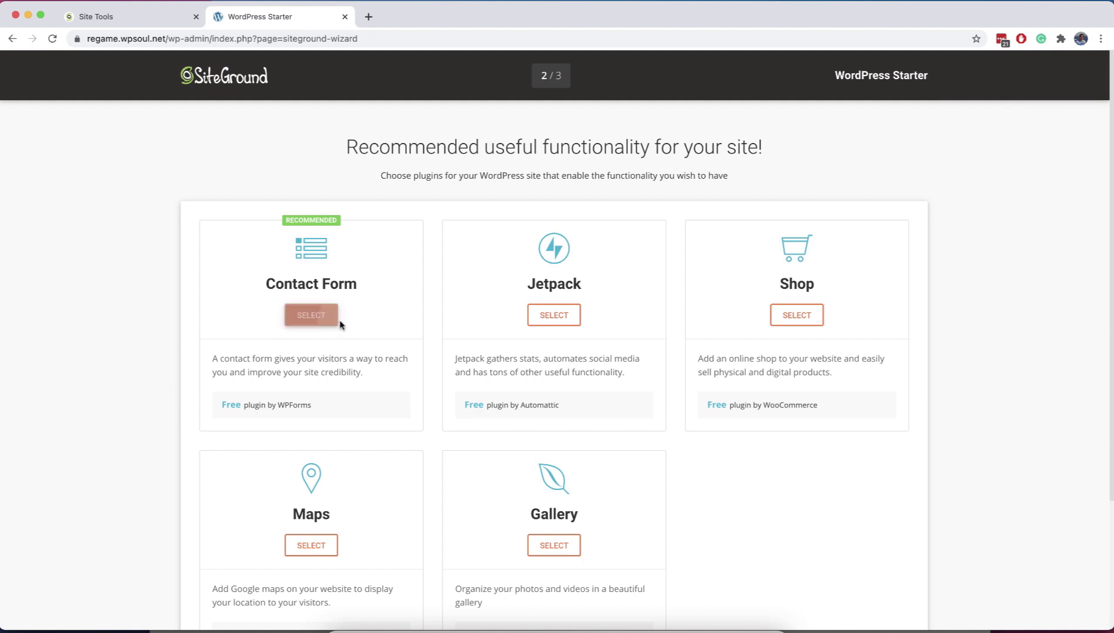
{"action": "scroll", "coordinate": [377, 375], "scroll_direction": "down", "scroll_amount": 3}
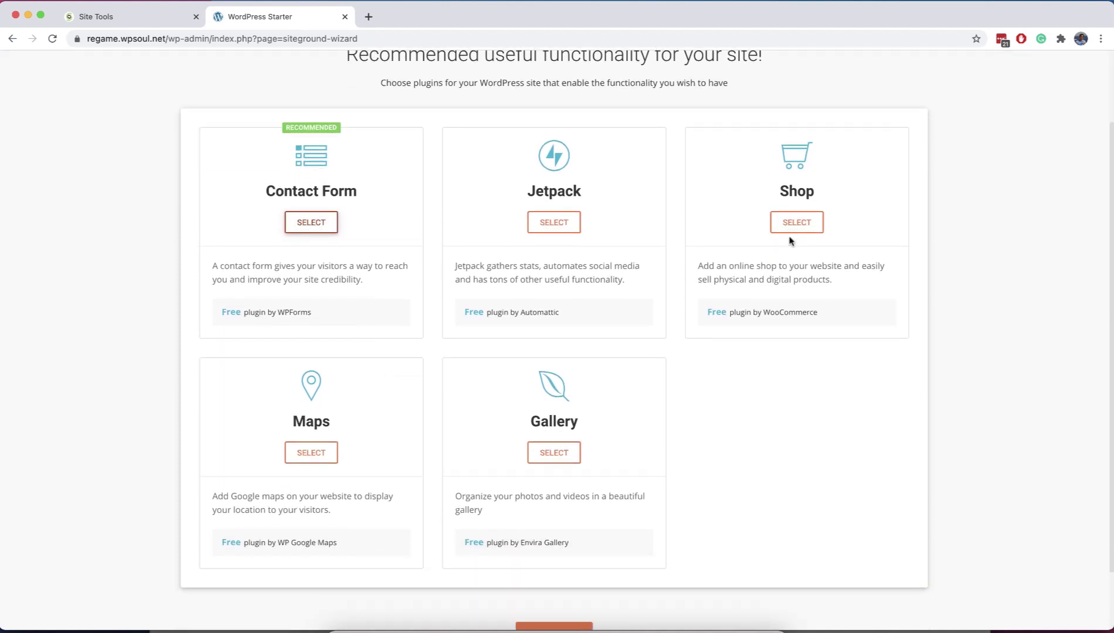
{"action": "left_click", "coordinate": [793, 227]}
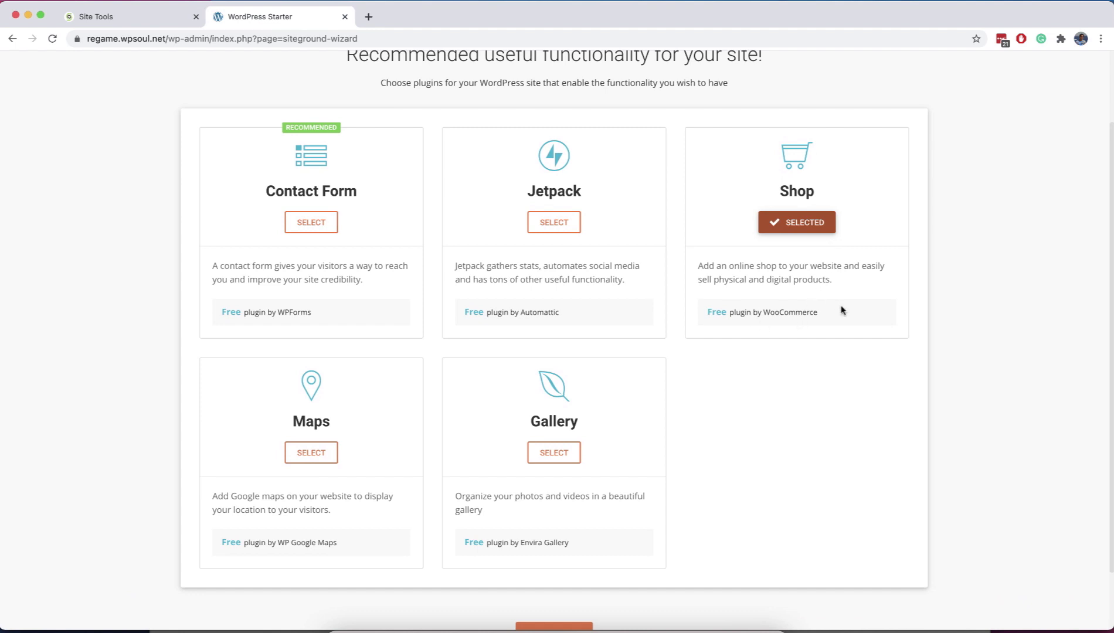
{"action": "scroll", "coordinate": [660, 480], "scroll_direction": "down", "scroll_amount": 2}
{"action": "left_click", "coordinate": [552, 565]}
{"action": "scroll", "coordinate": [644, 455], "scroll_direction": "up", "scroll_amount": 3}
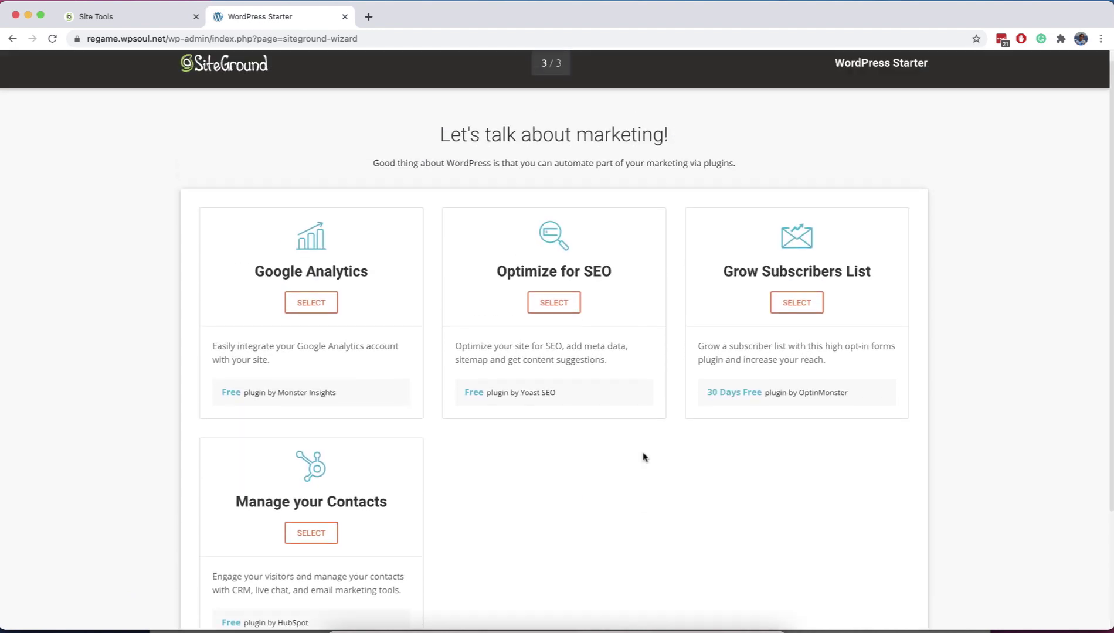
{"action": "scroll", "coordinate": [643, 457], "scroll_direction": "down", "scroll_amount": 3}
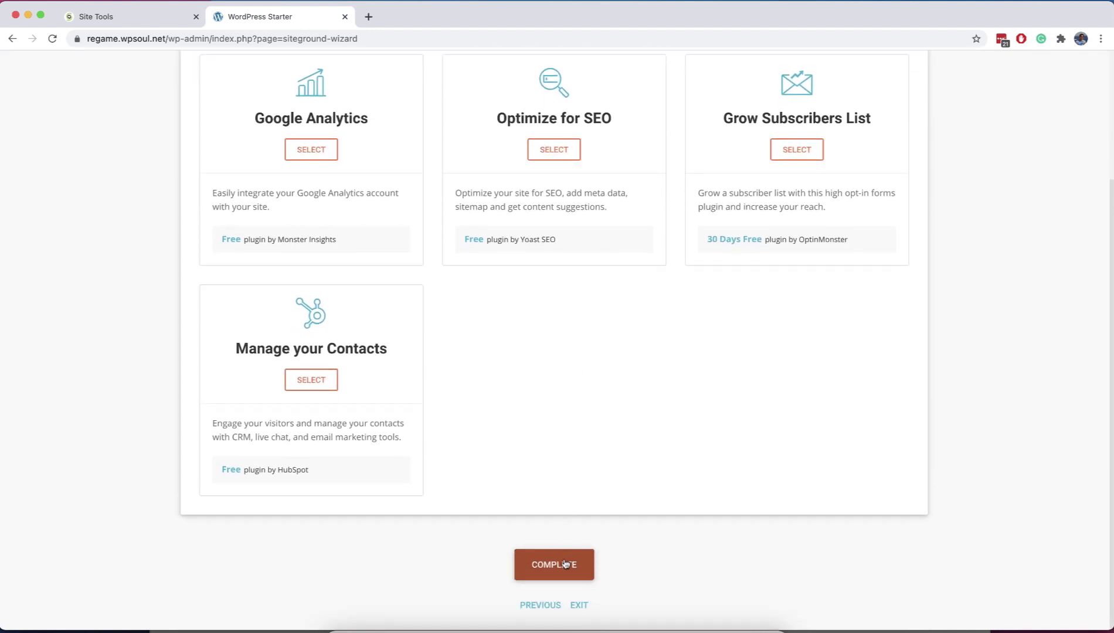
{"action": "left_click", "coordinate": [567, 565]}
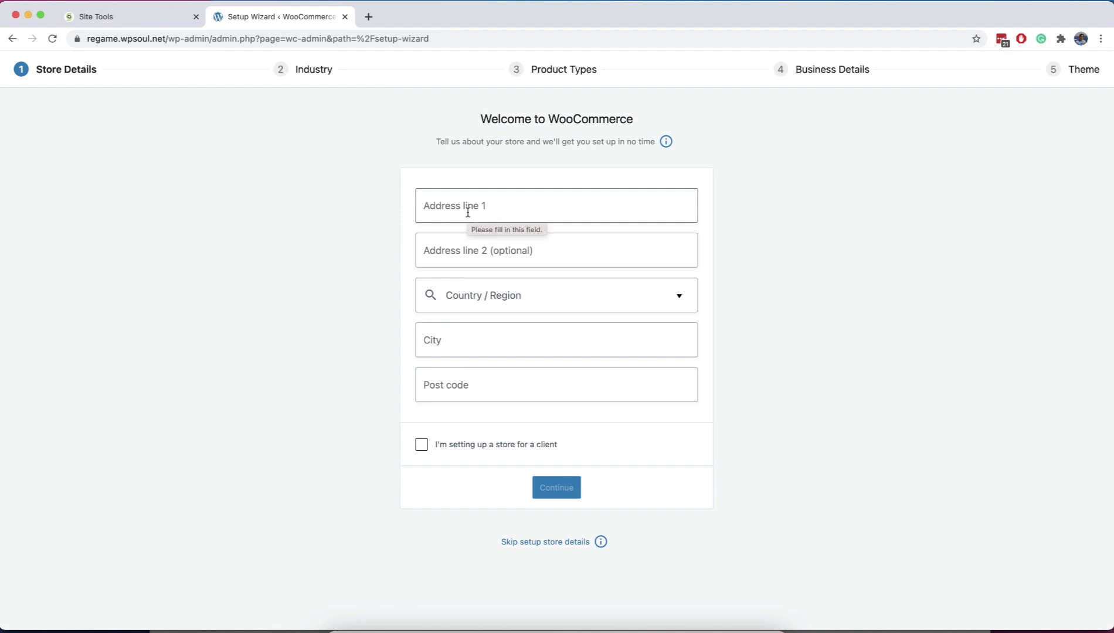
- Mark the store as set up for a client, skip store details, accept usage tracking, dismiss the tour
{"action": "left_click", "coordinate": [421, 446]}
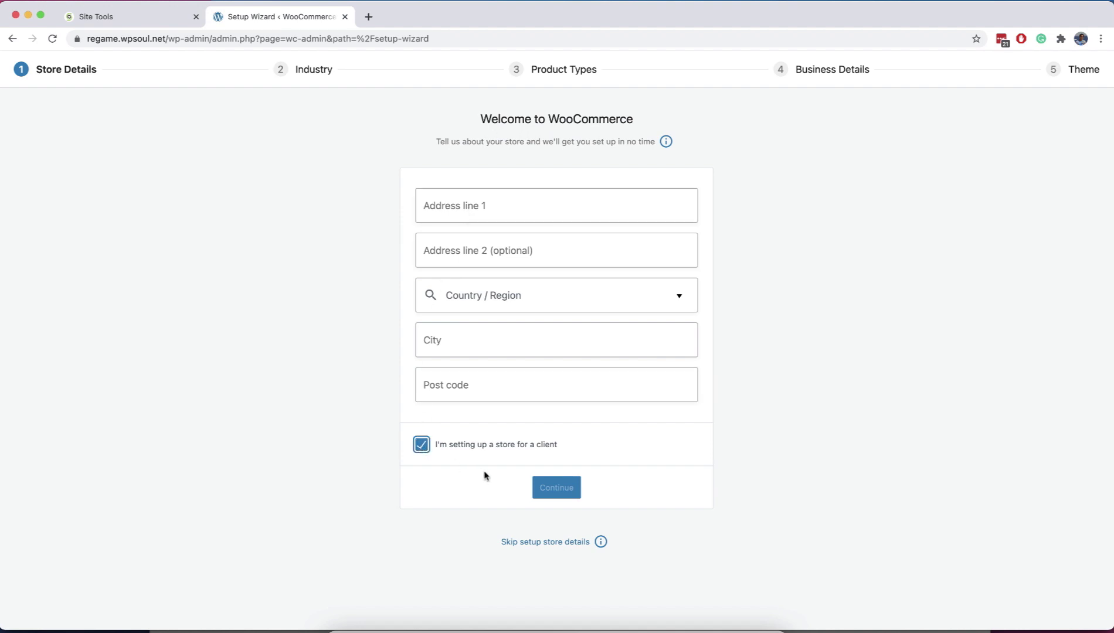
{"action": "left_click", "coordinate": [542, 542]}
{"action": "left_click", "coordinate": [660, 369]}
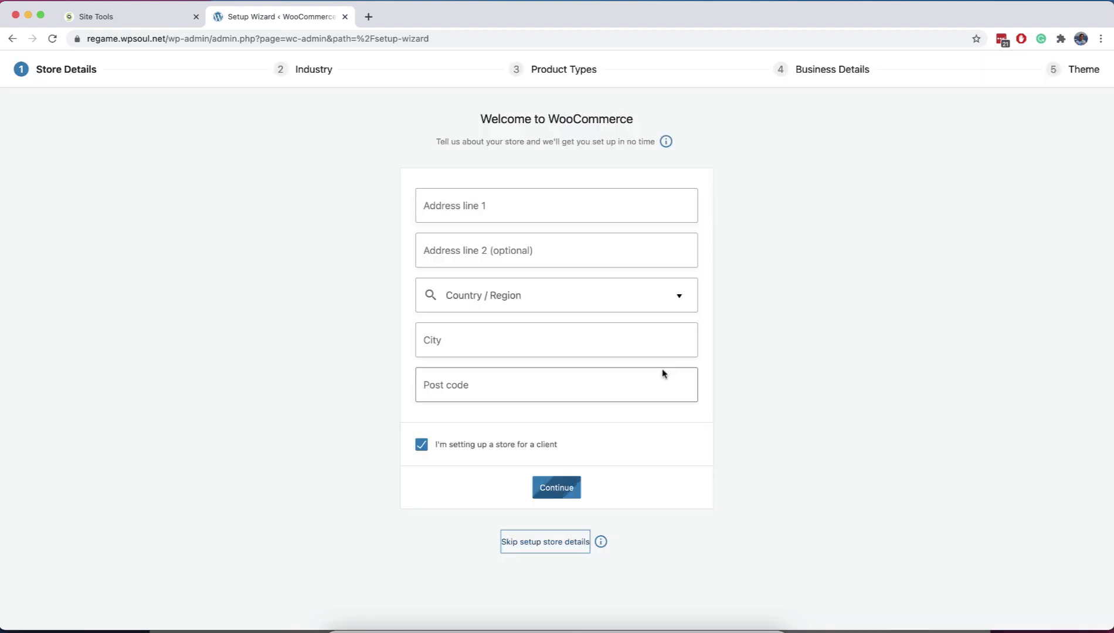
{"action": "left_click", "coordinate": [702, 214]}
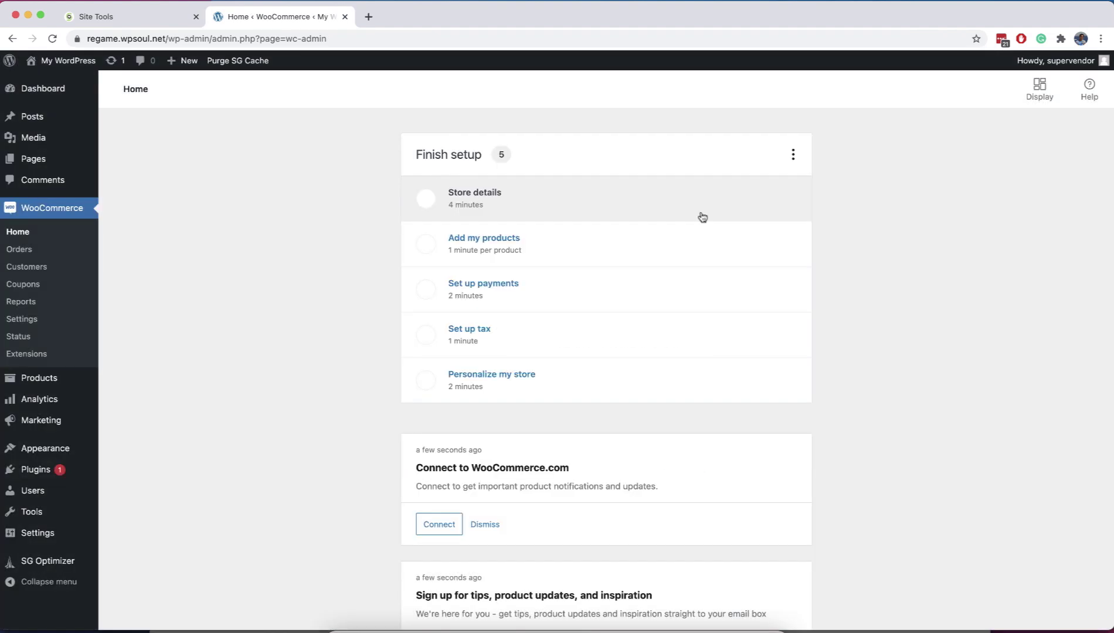
- Bulk-deactivate SG Optimizer, WordPress Importer and WordPress Starter
{"action": "mouse_move", "coordinate": [74, 469]}
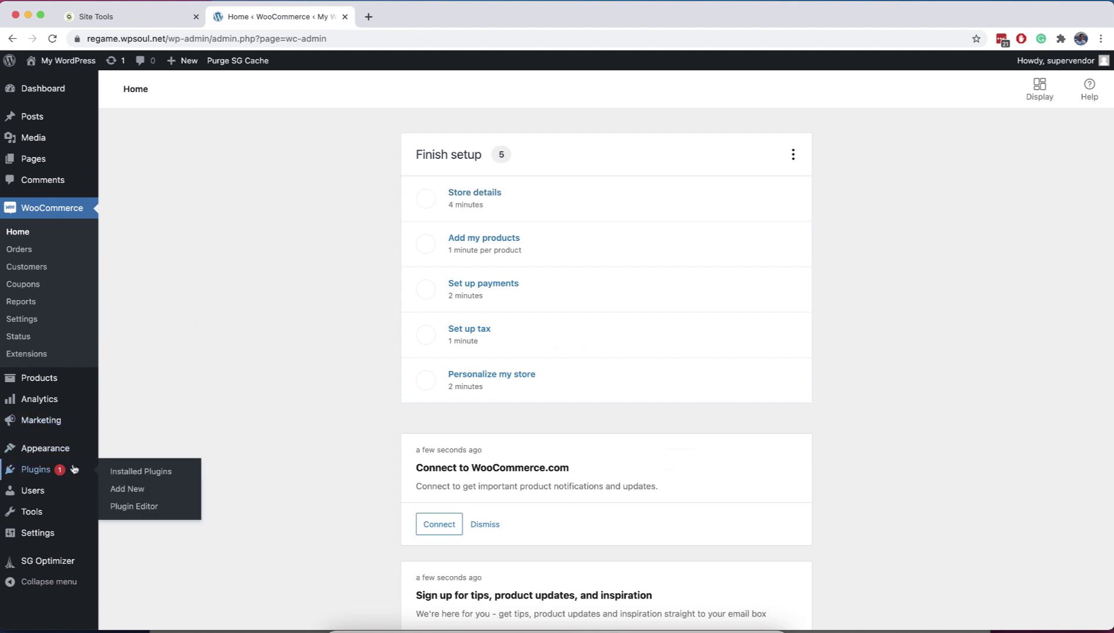
{"action": "left_click", "coordinate": [113, 472]}
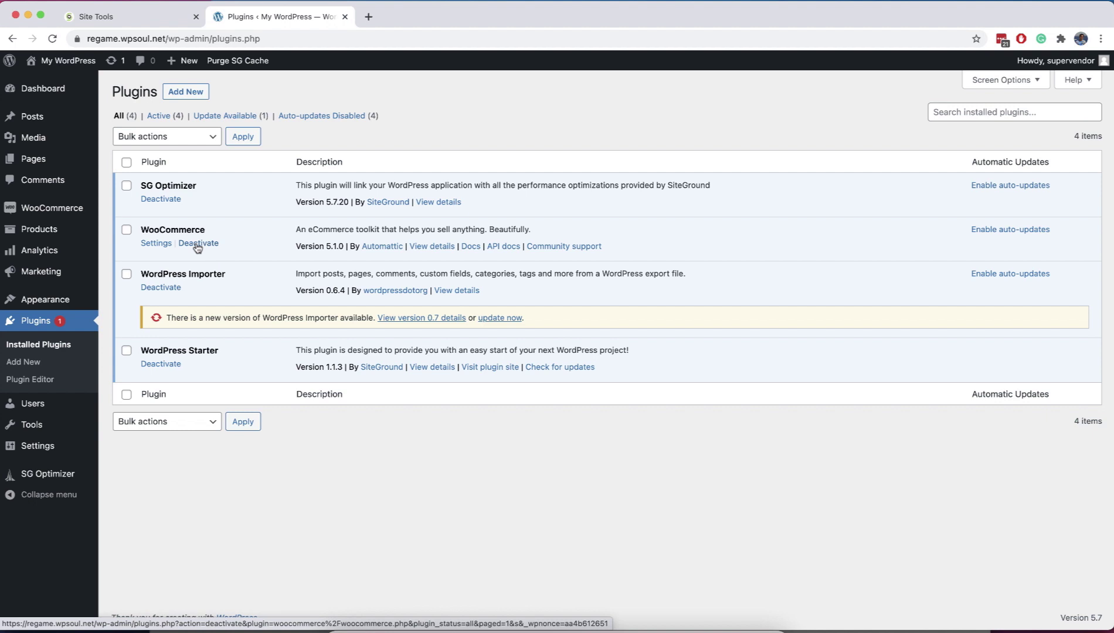
{"action": "left_click", "coordinate": [127, 230]}
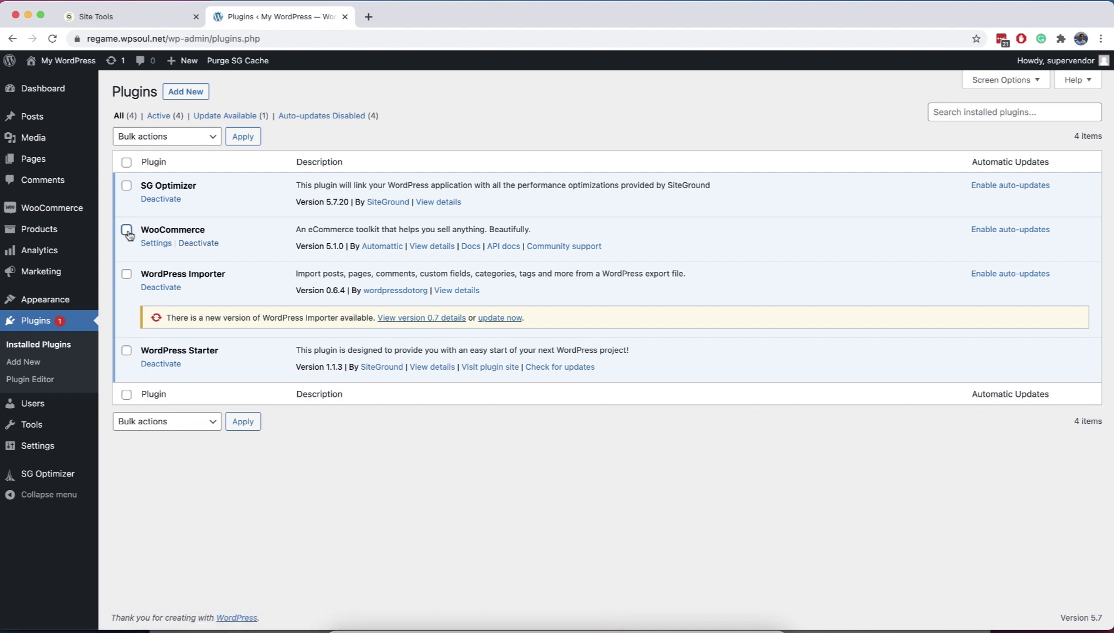
{"action": "left_click", "coordinate": [127, 350]}
{"action": "left_click", "coordinate": [127, 275]}
{"action": "left_click", "coordinate": [126, 186]}
{"action": "left_click", "coordinate": [144, 137]}
{"action": "left_click", "coordinate": [153, 166]}
{"action": "left_click", "coordinate": [243, 137]}
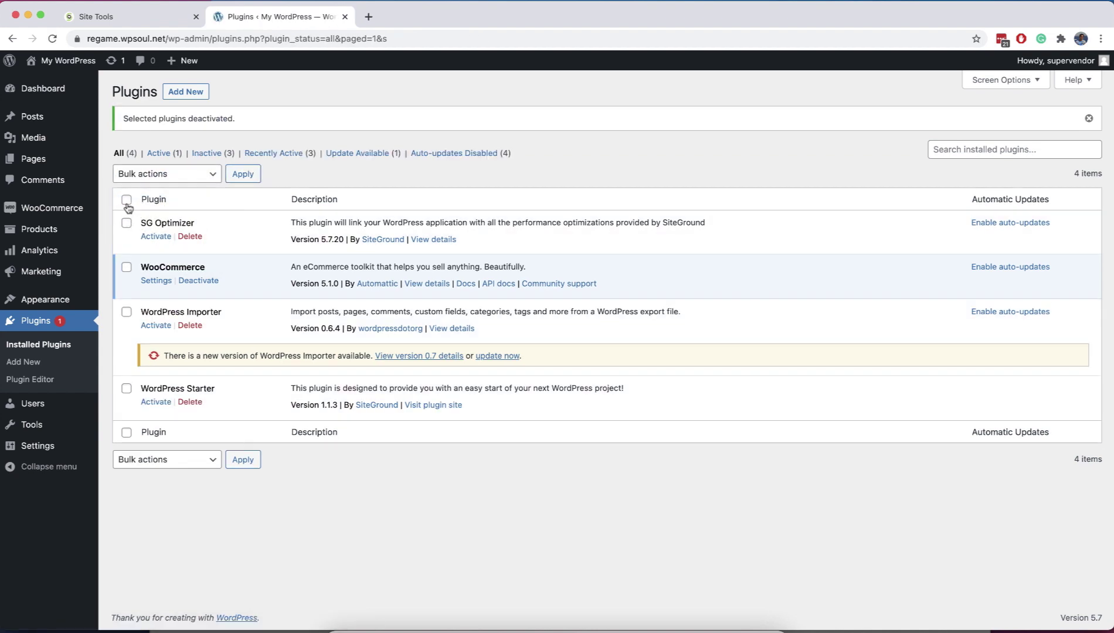
- Bulk-delete those three plugins, leaving WooCommerce, and confirm the deletion
{"action": "left_click", "coordinate": [126, 200]}
{"action": "left_click", "coordinate": [127, 267]}
{"action": "left_click", "coordinate": [173, 459]}
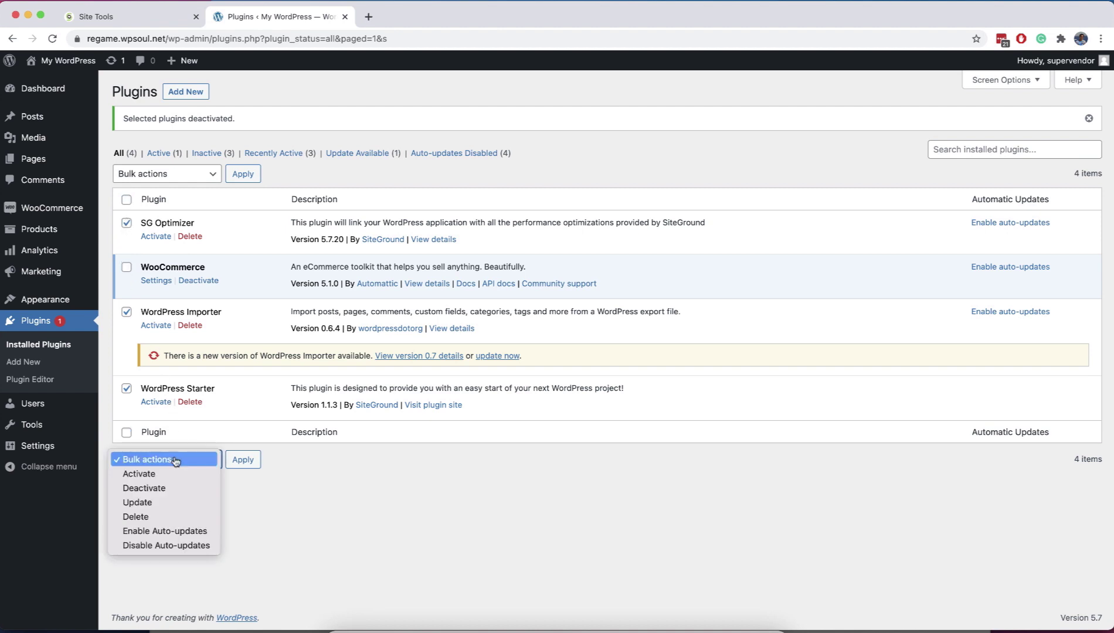
{"action": "left_click", "coordinate": [181, 516]}
{"action": "left_click", "coordinate": [242, 460]}
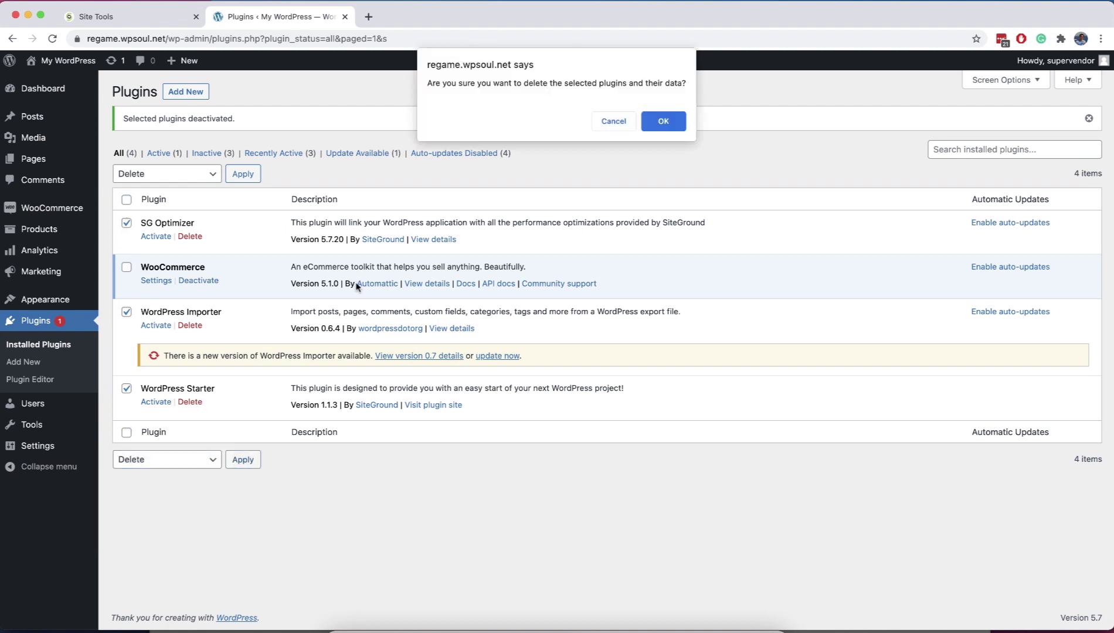
{"action": "left_click", "coordinate": [660, 119]}
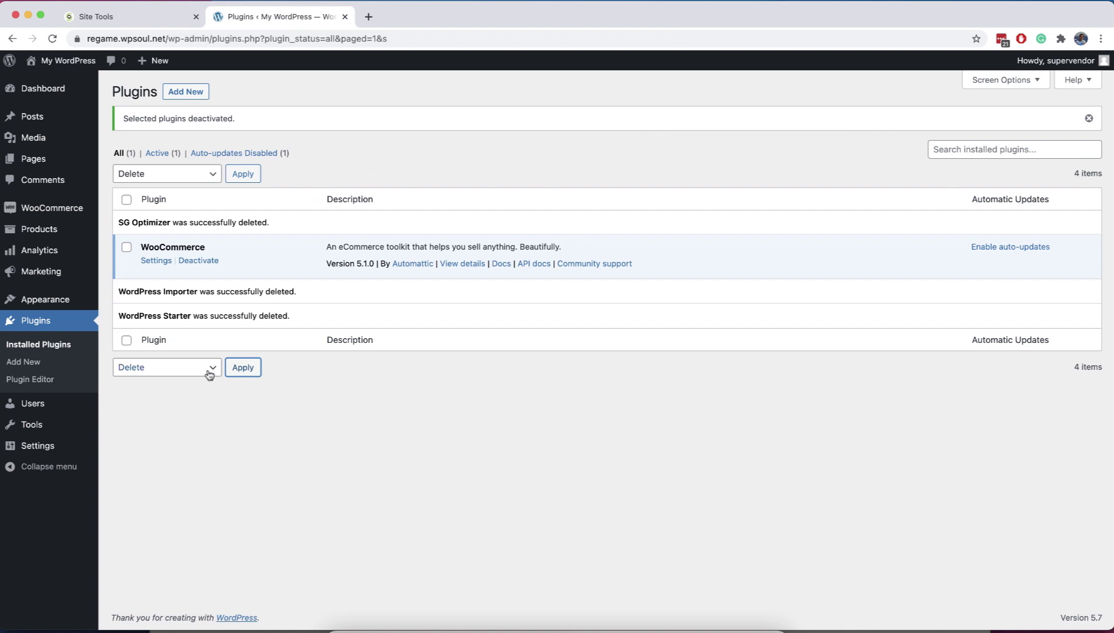
{"action": "left_click", "coordinate": [26, 362]}
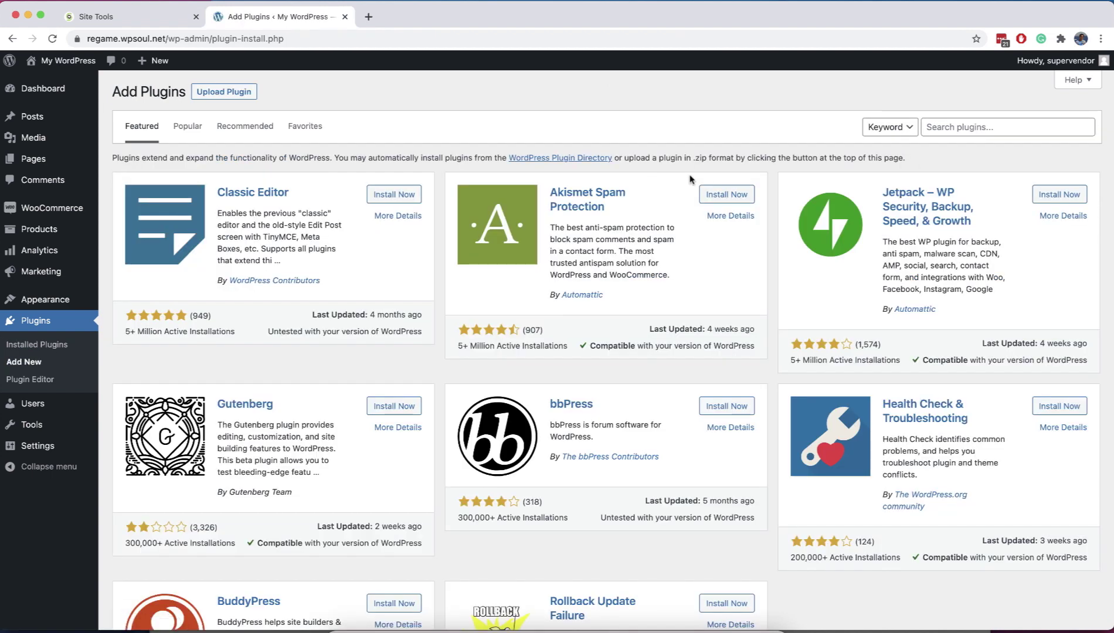
- Search the plugin directory for WooCommerce
{"action": "left_click", "coordinate": [968, 127]}
{"action": "type", "text": "woocommerce"}
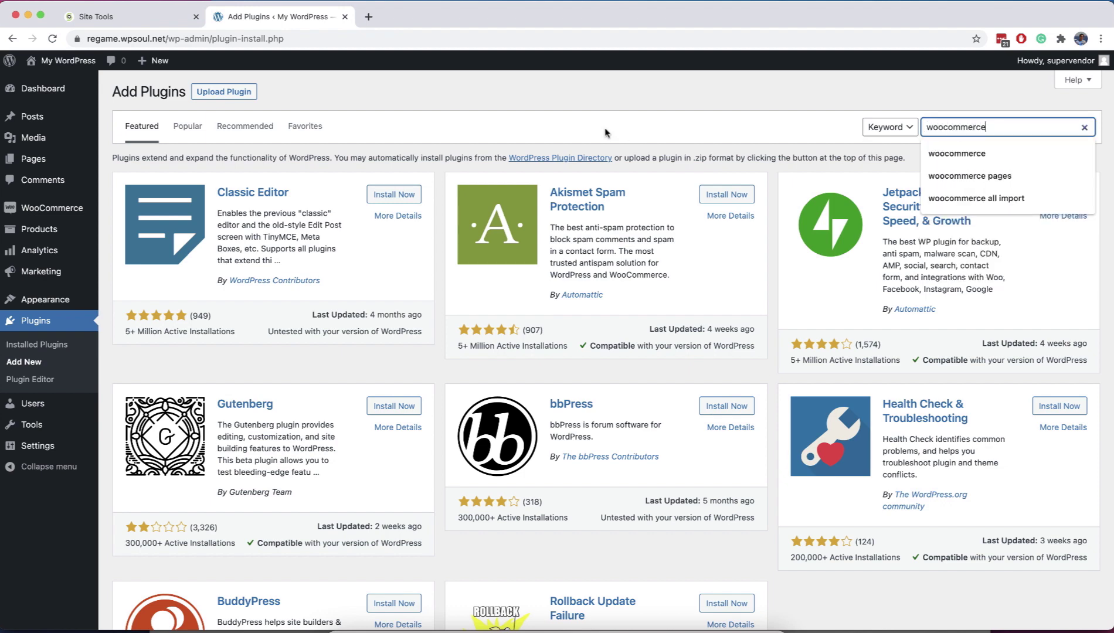
{"action": "key", "text": "Return"}
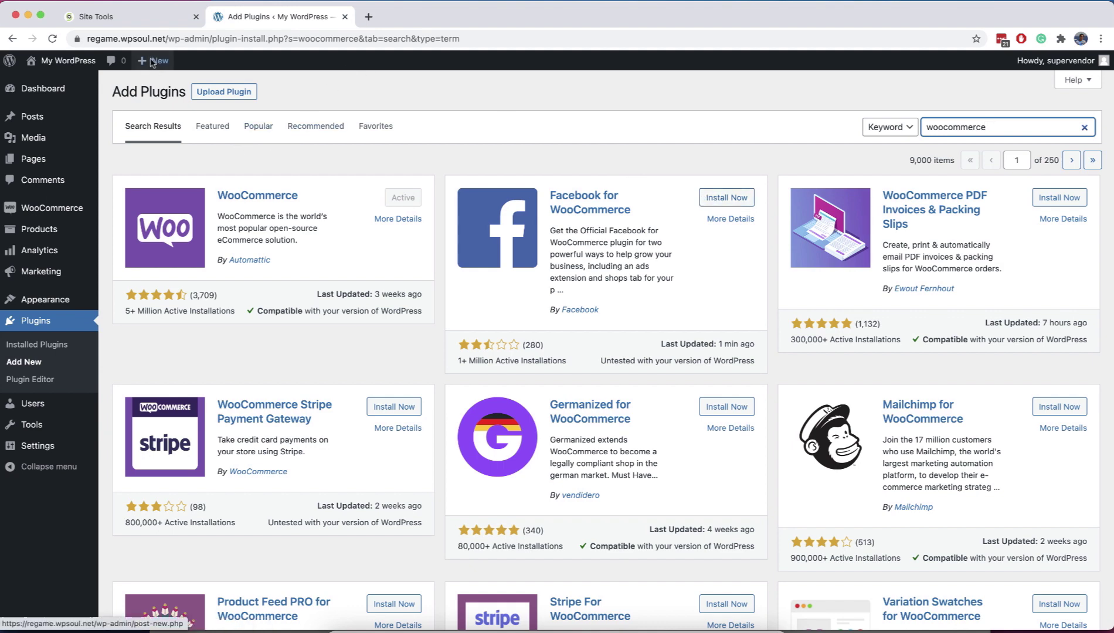
- Return to Site Tools, collapse the SITE section and expand SPEED in the sidebar
{"action": "left_click", "coordinate": [120, 18]}
{"action": "scroll", "coordinate": [206, 294], "scroll_direction": "down", "scroll_amount": 2}
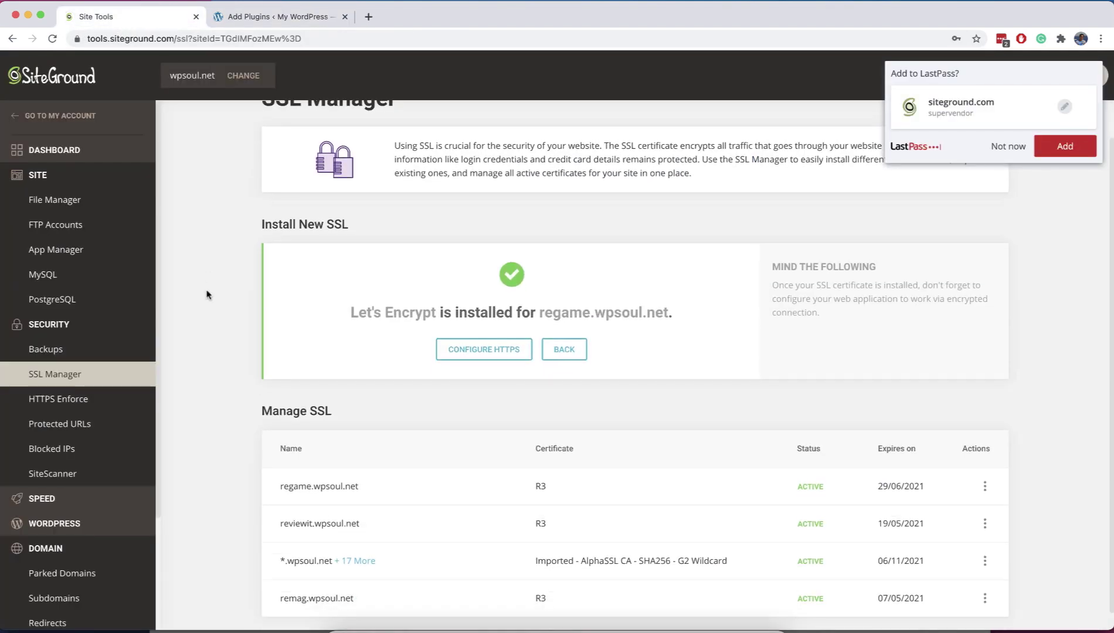
{"action": "scroll", "coordinate": [133, 293], "scroll_direction": "down", "scroll_amount": 5}
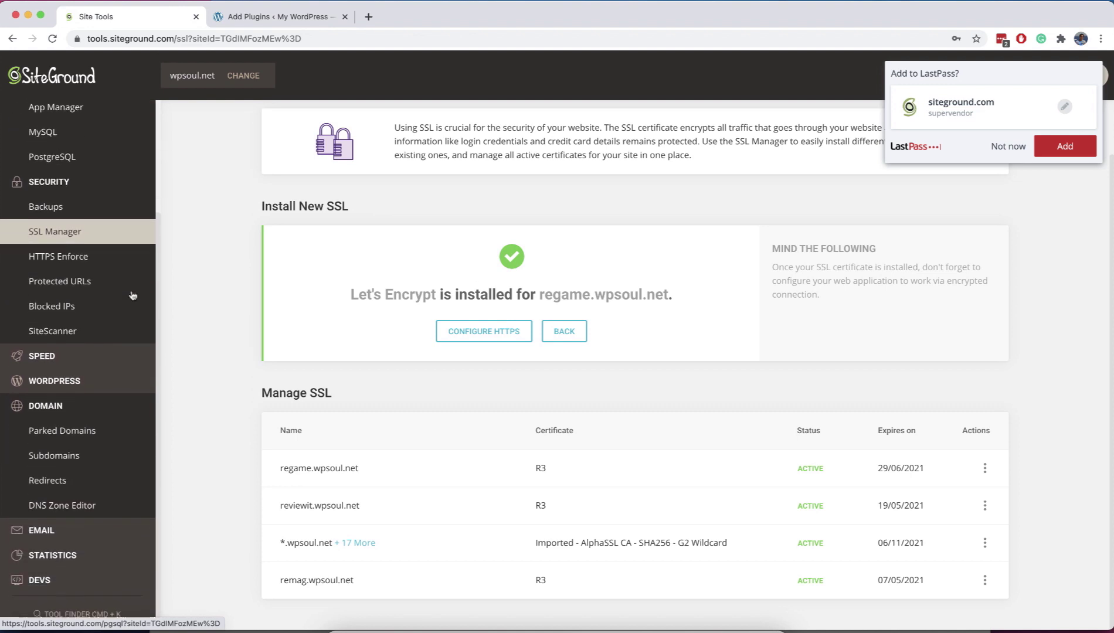
{"action": "scroll", "coordinate": [132, 295], "scroll_direction": "up", "scroll_amount": 5}
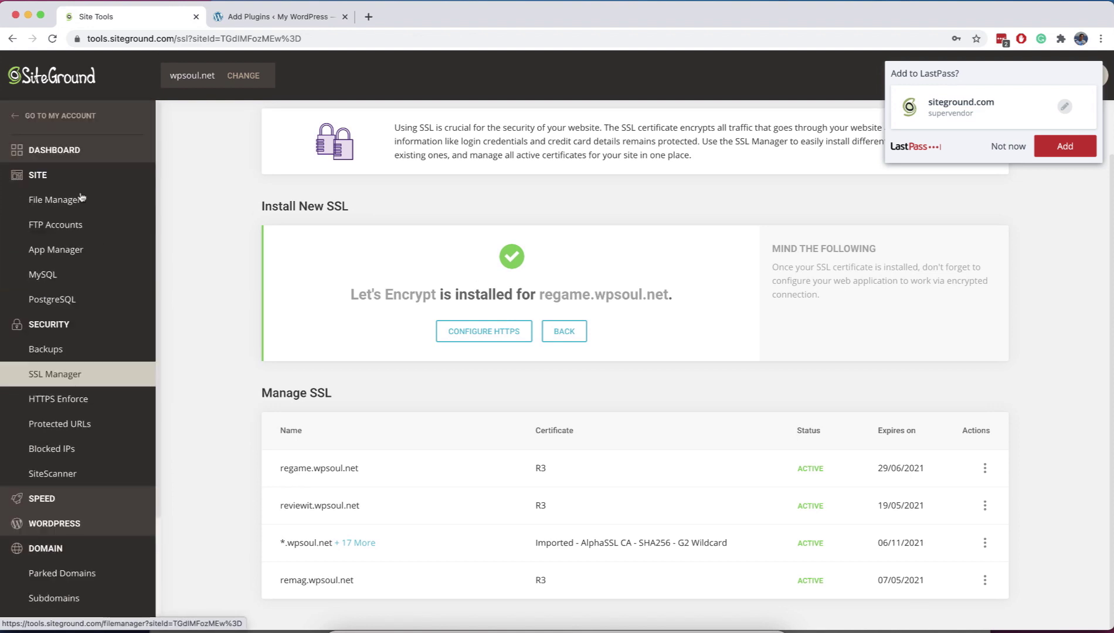
{"action": "left_click", "coordinate": [72, 177]}
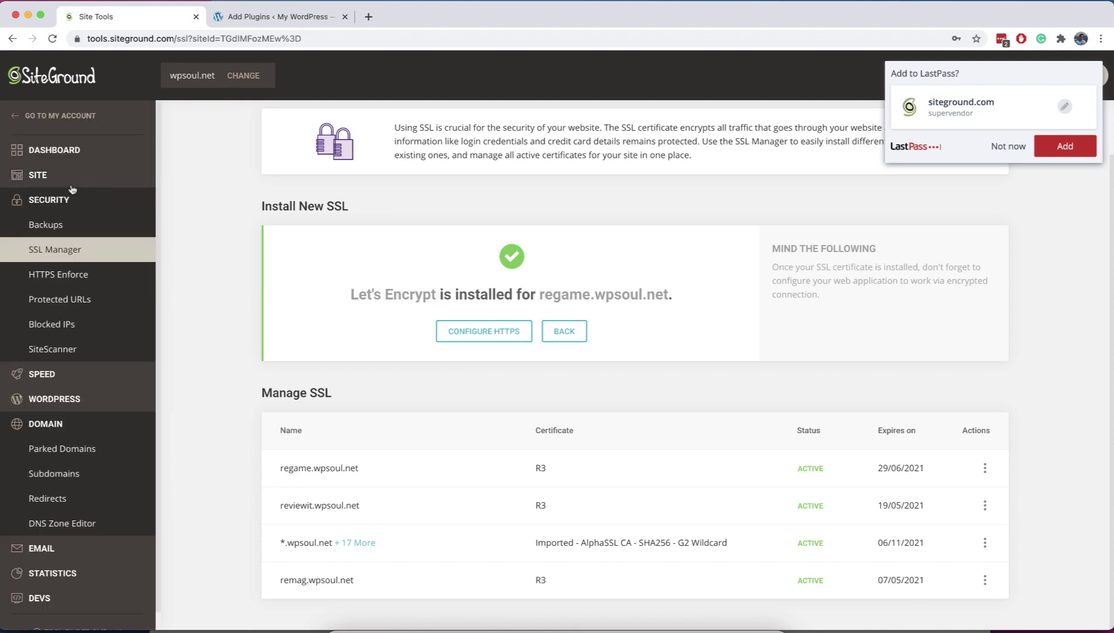
{"action": "left_click", "coordinate": [59, 375]}
- Under Speed > Caching, toggle NGINX Direct Delivery off and back on for regame.wpsoul.net
{"action": "left_click", "coordinate": [59, 391]}
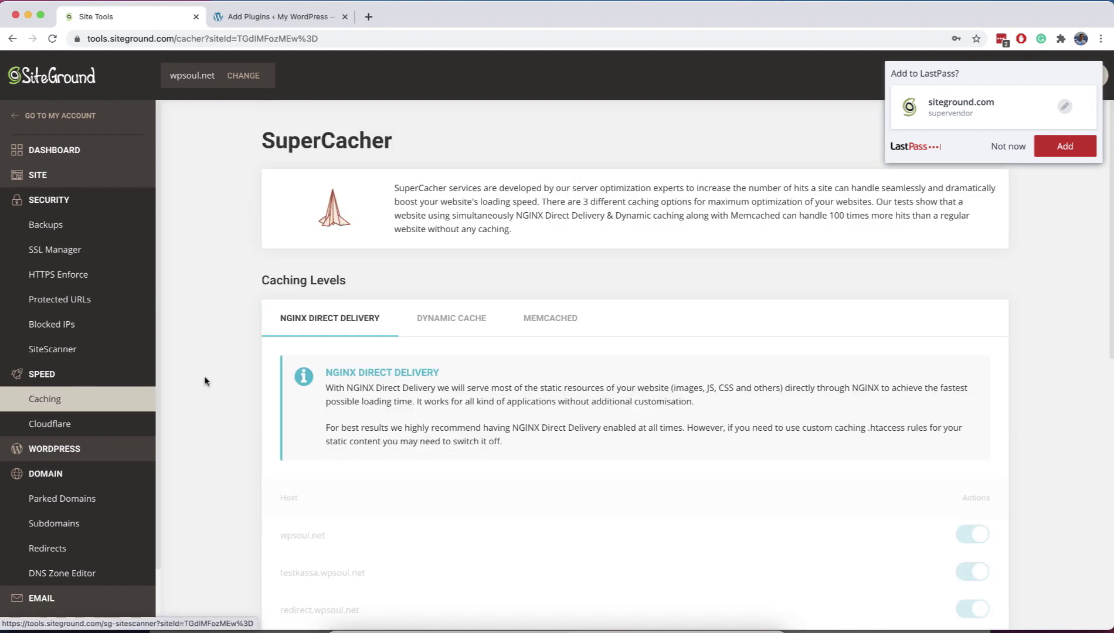
{"action": "scroll", "coordinate": [208, 384], "scroll_direction": "down", "scroll_amount": 3}
{"action": "scroll", "coordinate": [208, 387], "scroll_direction": "down", "scroll_amount": 6}
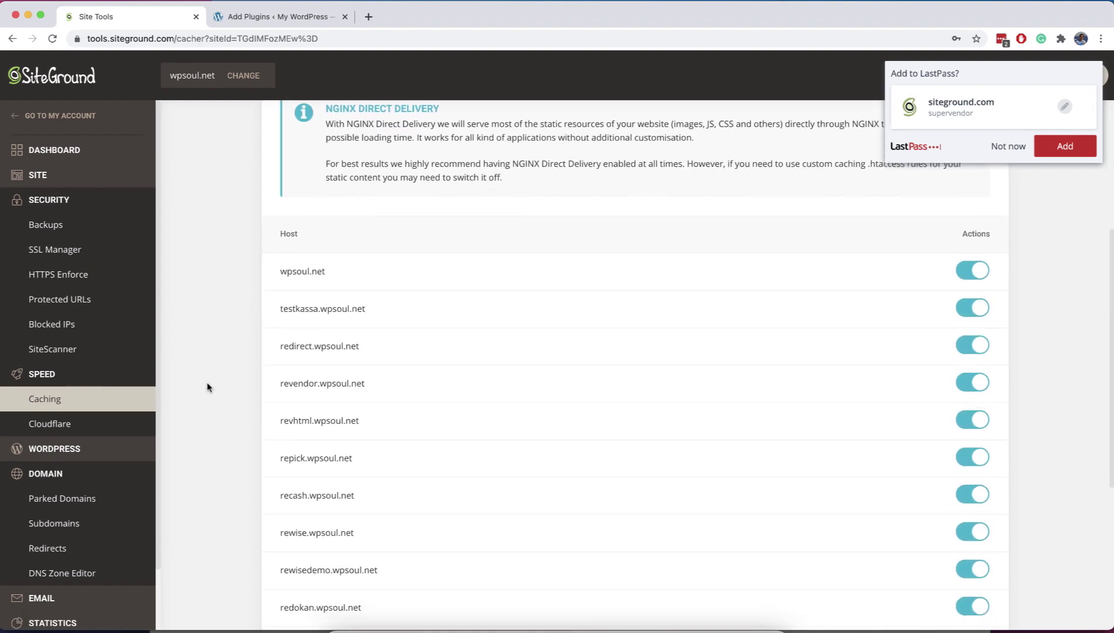
{"action": "scroll", "coordinate": [207, 387], "scroll_direction": "down", "scroll_amount": 3}
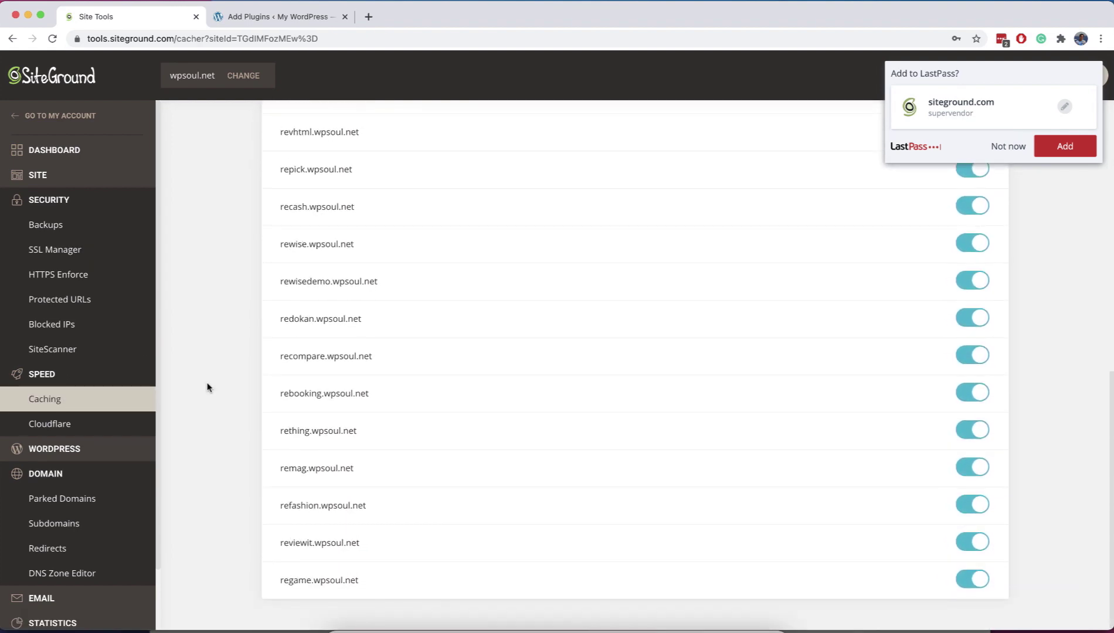
{"action": "left_click", "coordinate": [966, 580]}
{"action": "scroll", "coordinate": [794, 525], "scroll_direction": "up", "scroll_amount": 8}
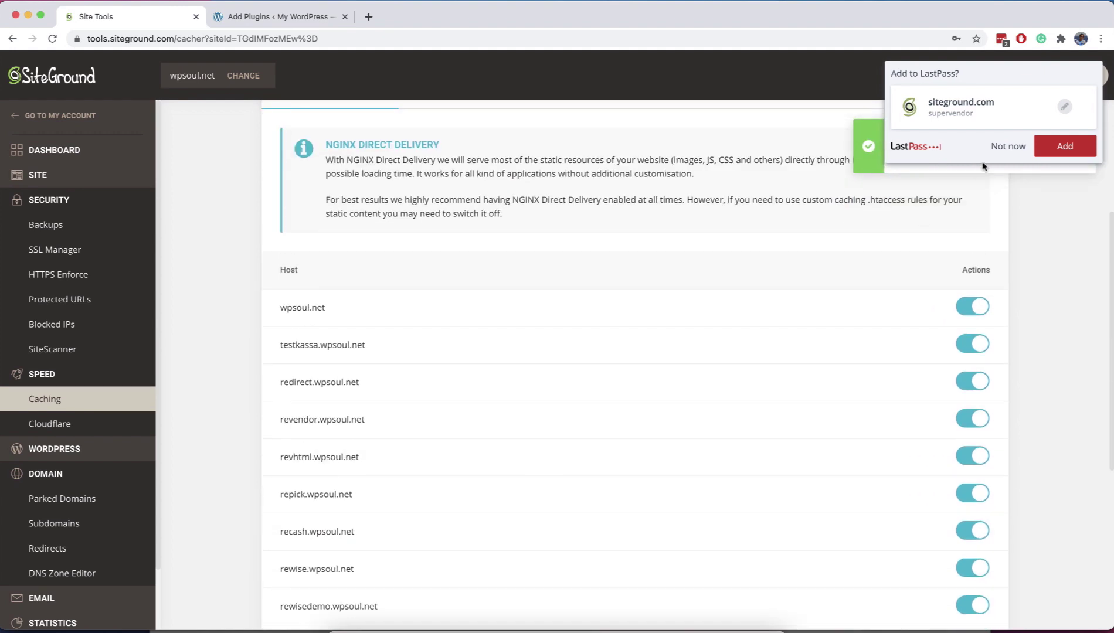
{"action": "left_click", "coordinate": [1004, 148]}
{"action": "scroll", "coordinate": [1038, 267], "scroll_direction": "up", "scroll_amount": 4}
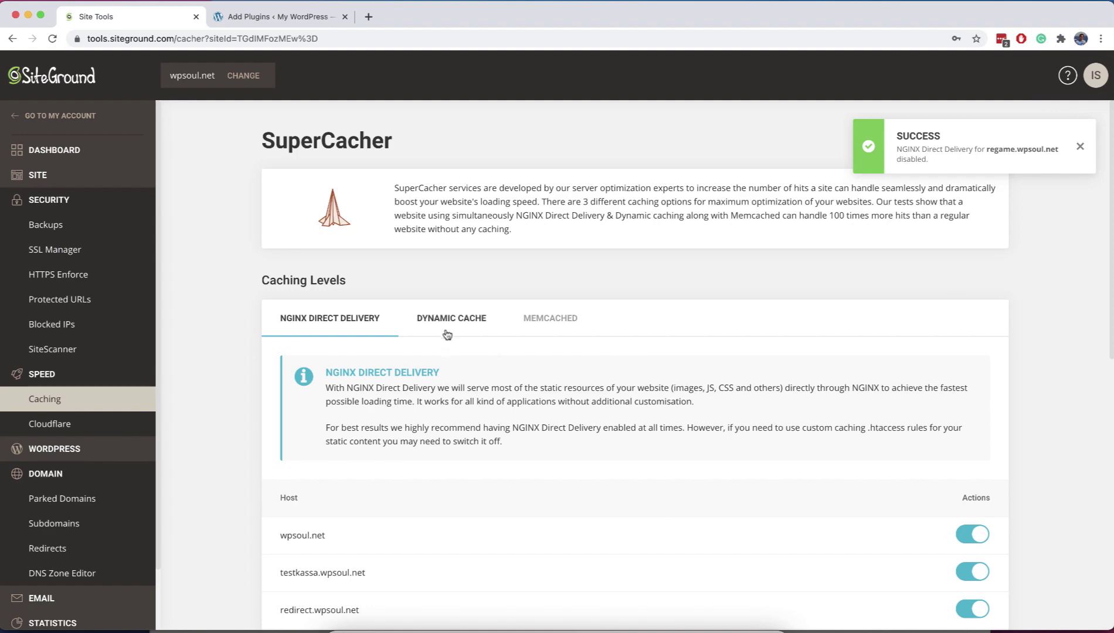
{"action": "scroll", "coordinate": [461, 366], "scroll_direction": "down", "scroll_amount": 10}
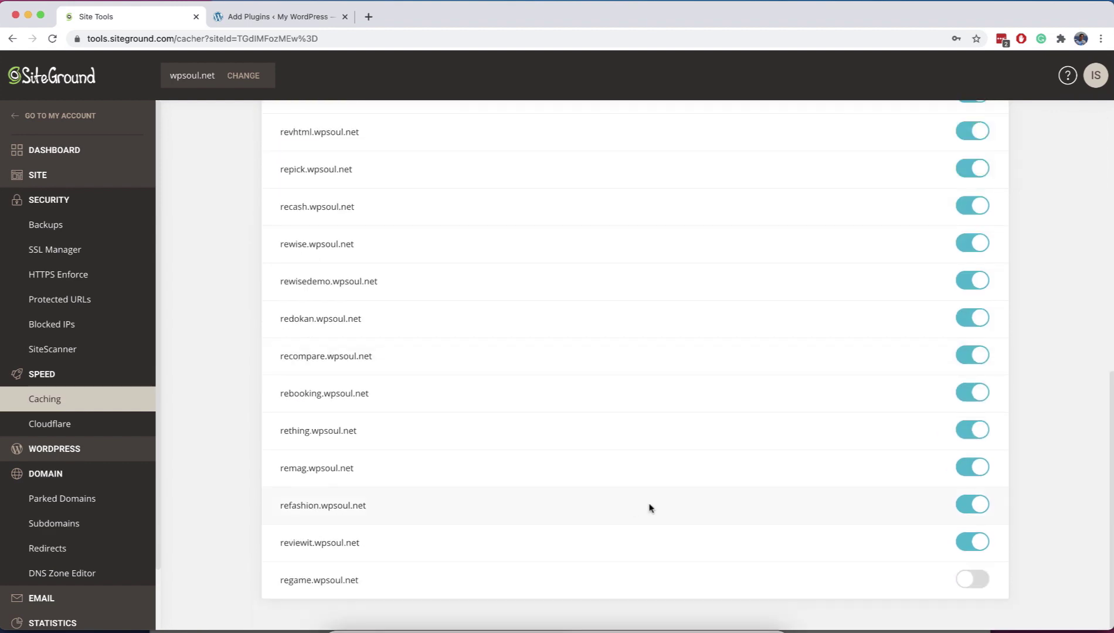
{"action": "left_click", "coordinate": [983, 582]}
{"action": "scroll", "coordinate": [687, 435], "scroll_direction": "up", "scroll_amount": 10}
- Flush the Dynamic Cache for regame.wpsoul.net
{"action": "left_click", "coordinate": [455, 315]}
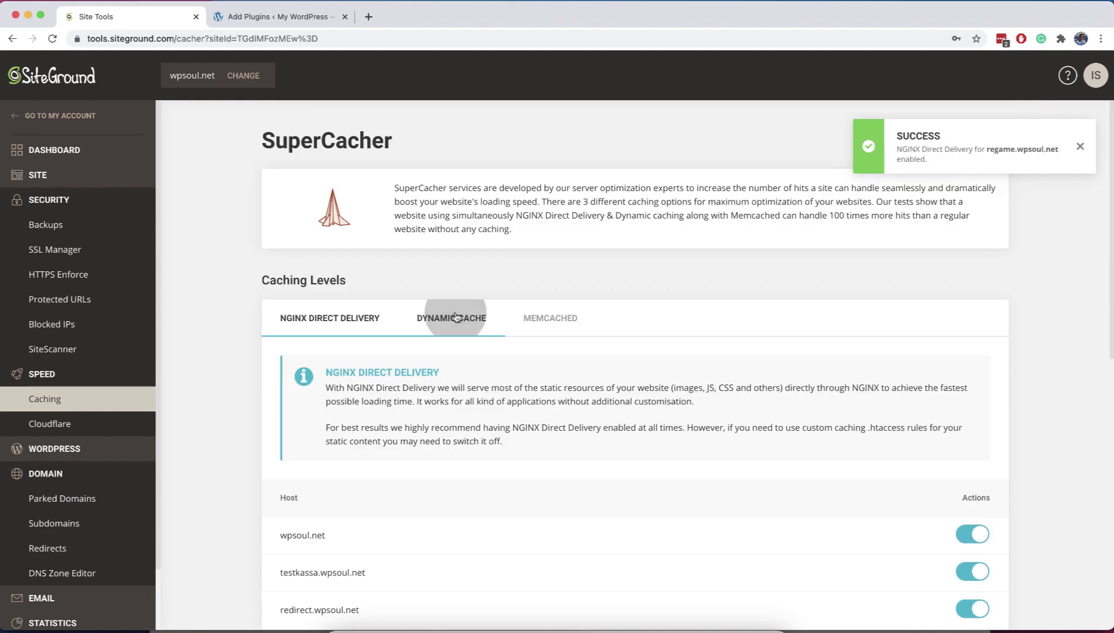
{"action": "scroll", "coordinate": [510, 451], "scroll_direction": "down", "scroll_amount": 10}
{"action": "scroll", "coordinate": [510, 451], "scroll_direction": "down", "scroll_amount": 2}
{"action": "left_click", "coordinate": [984, 581]}
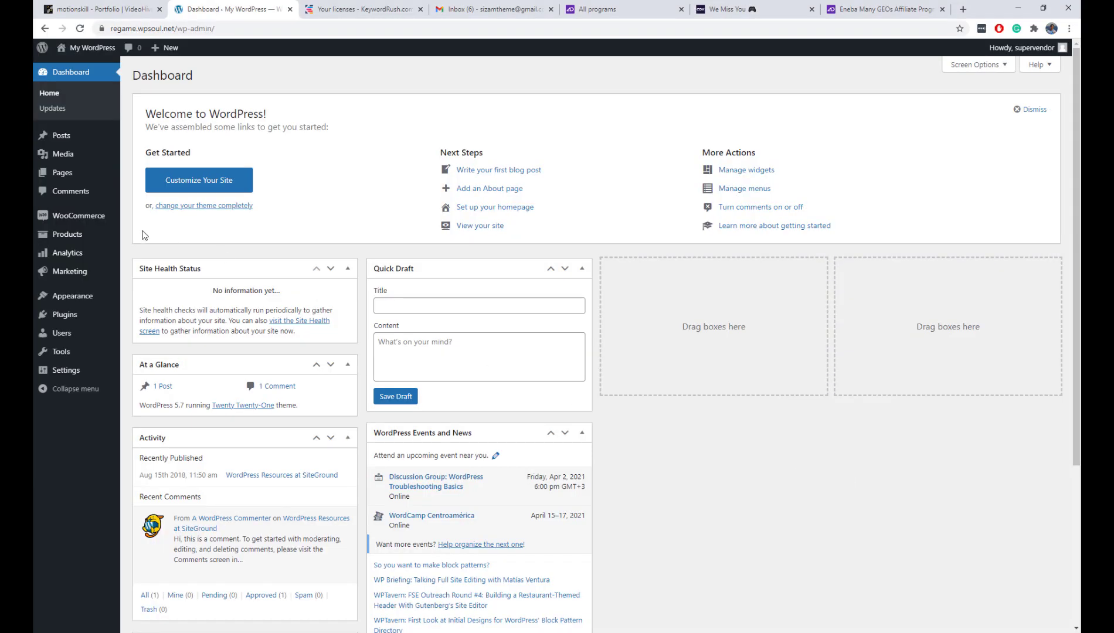
- Resave the Post name permalink structure with the product/ product base
{"action": "mouse_move", "coordinate": [88, 371]}
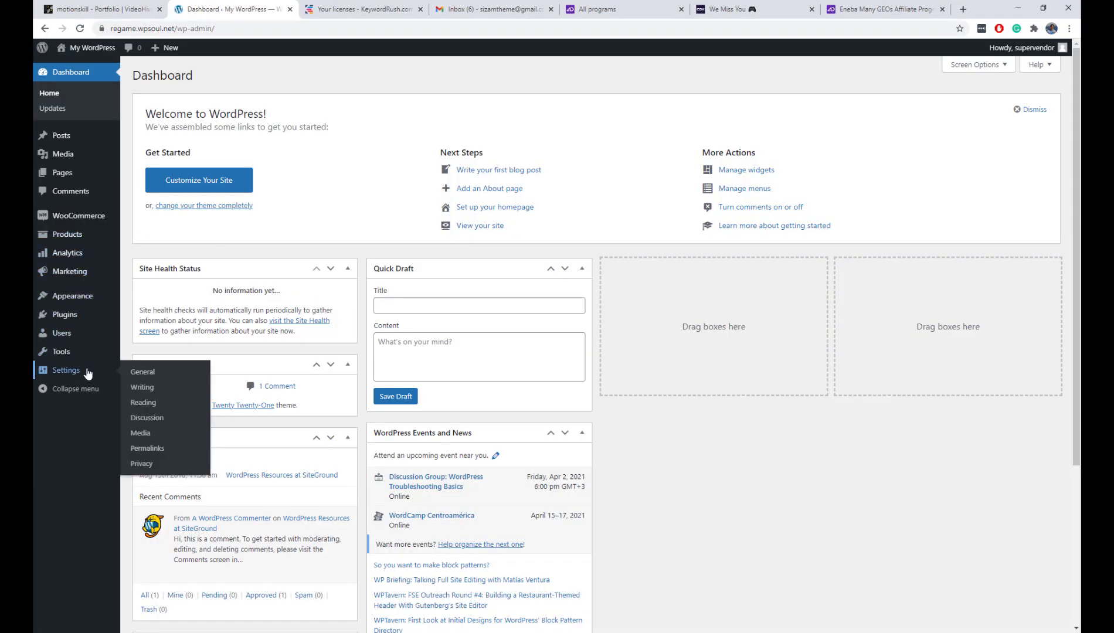
{"action": "left_click", "coordinate": [156, 449]}
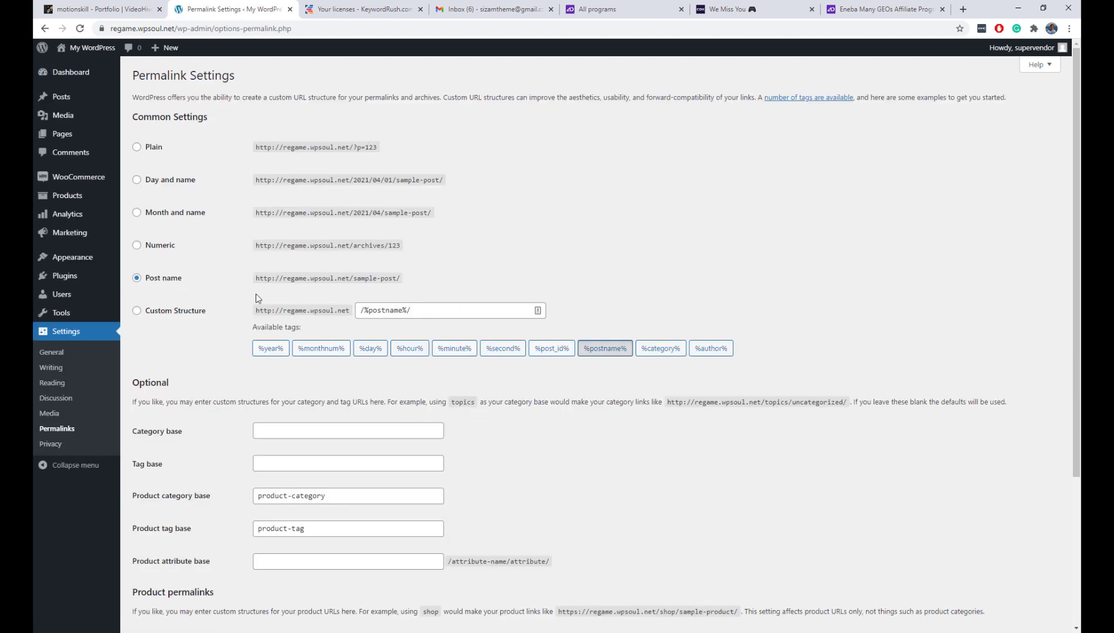
{"action": "scroll", "coordinate": [408, 339], "scroll_direction": "down", "scroll_amount": 4}
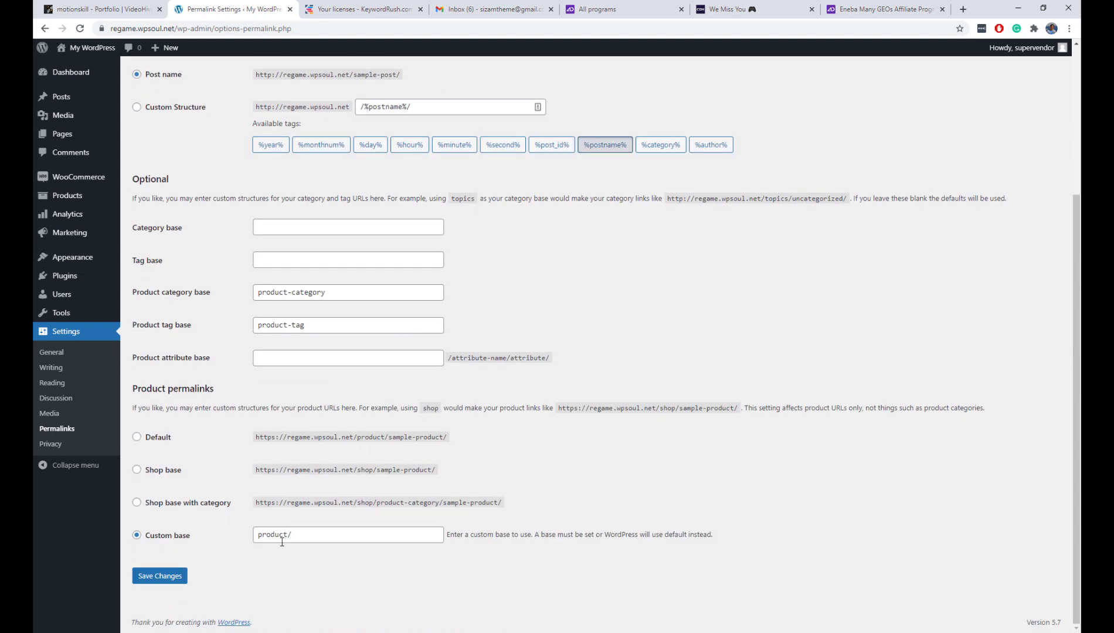
{"action": "left_click", "coordinate": [173, 578]}
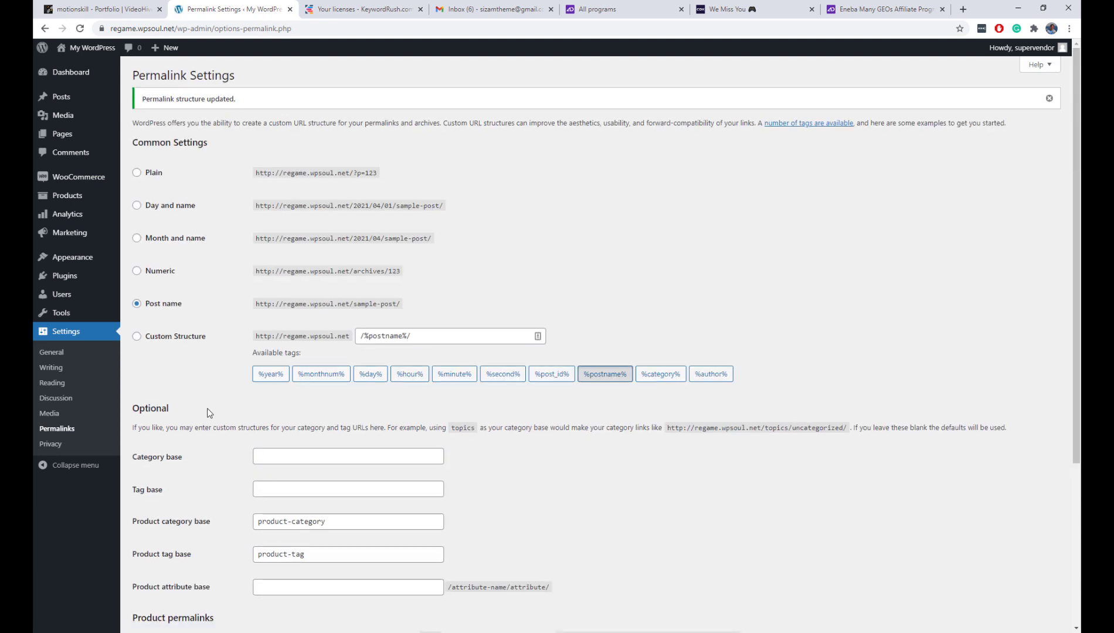
{"action": "left_click", "coordinate": [75, 354]}
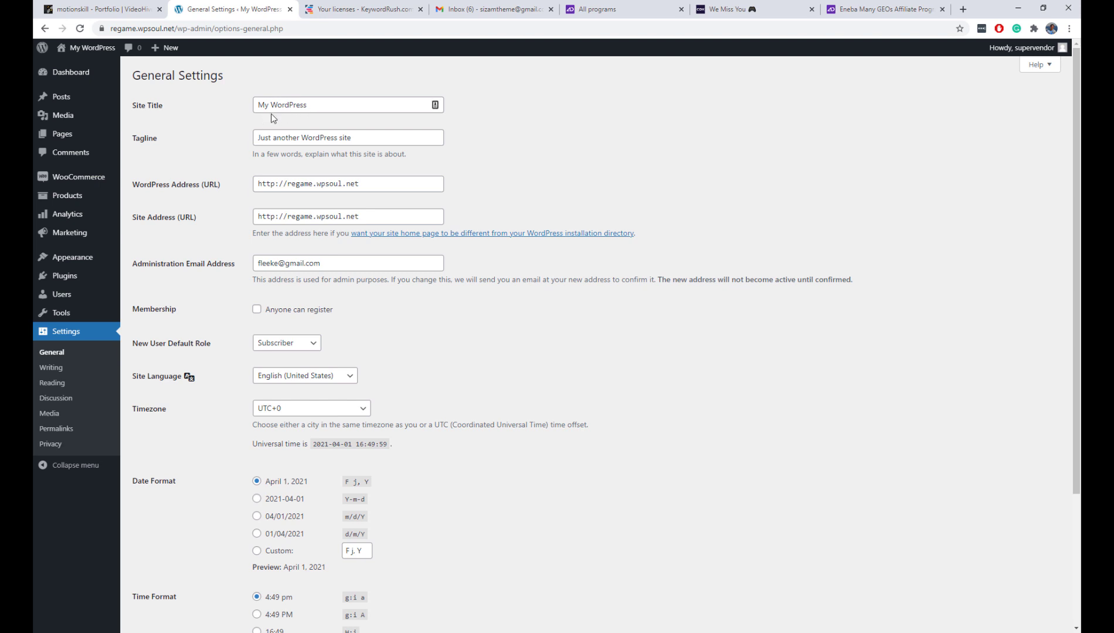
- Set the site title to 'Game deal site' and tagline to 'Find best deals and keys for games'
{"action": "left_click_drag", "start_coordinate": [313, 107], "coordinate": [257, 106]}
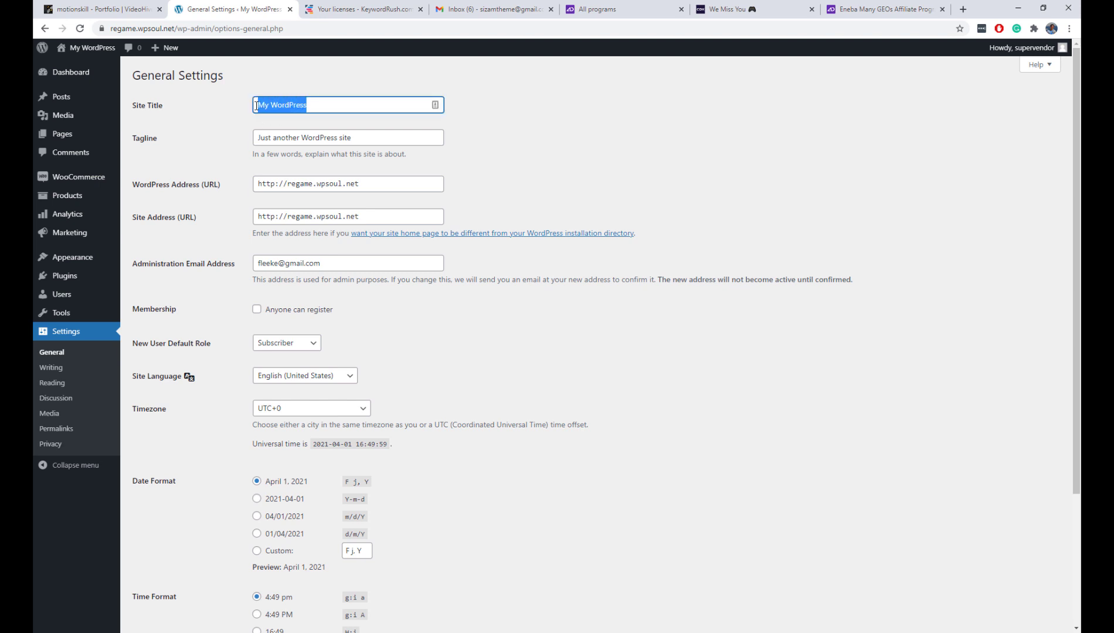
{"action": "key", "text": "BackSpace"}
{"action": "type", "text": "Game deal site"}
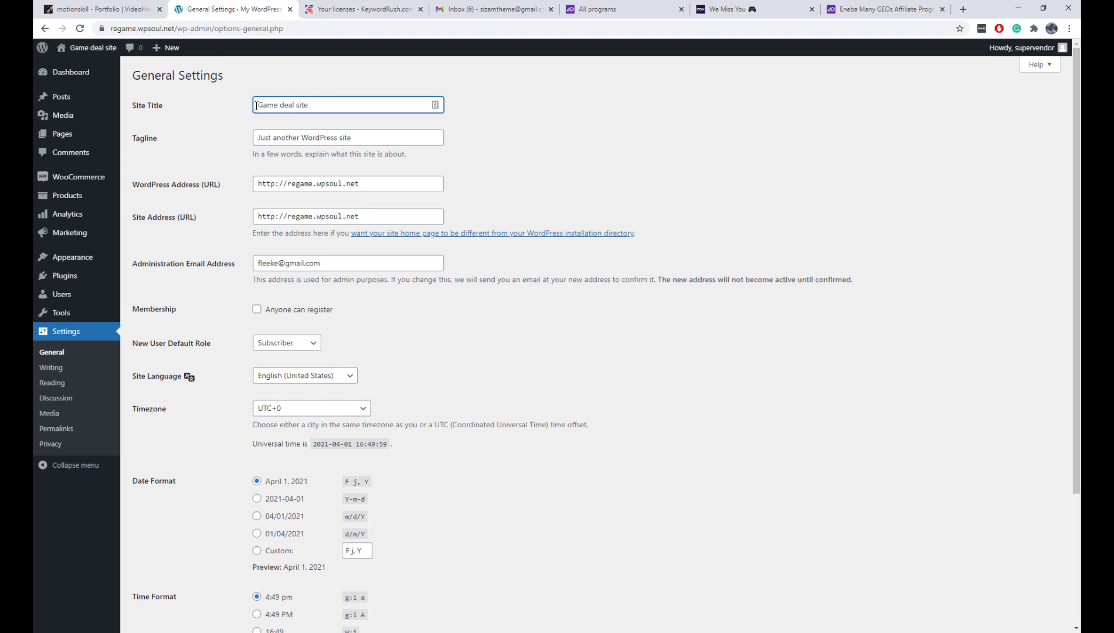
{"action": "left_click_drag", "start_coordinate": [350, 138], "coordinate": [233, 143]}
{"action": "type", "text": "Find best deals and keys for games"}
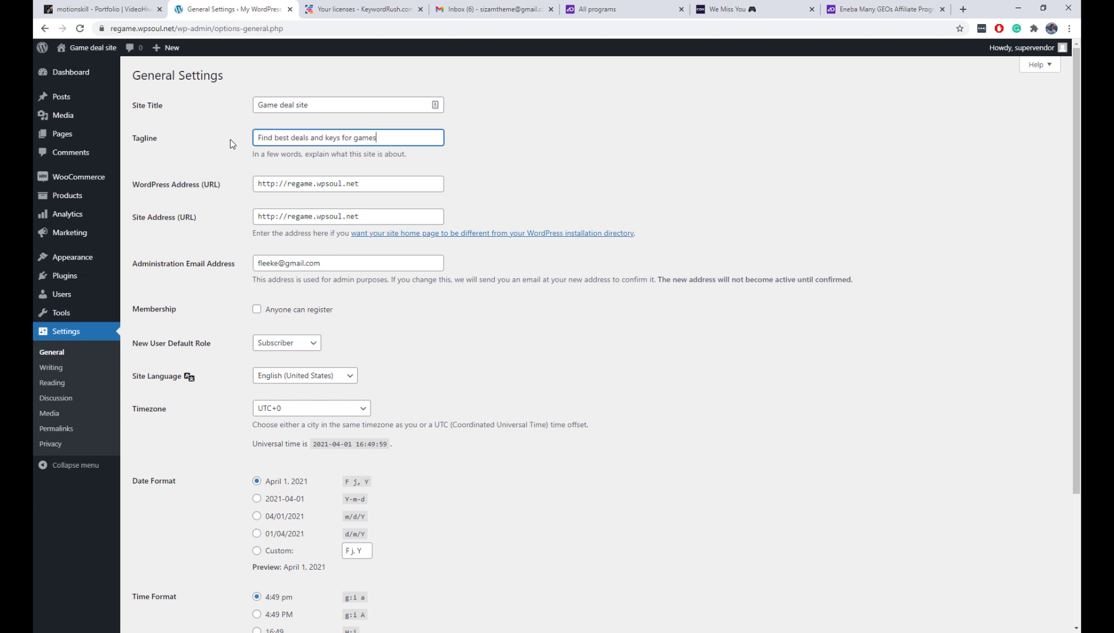
- Change the WordPress Address and Site Address URLs to https
{"action": "left_click", "coordinate": [274, 183]}
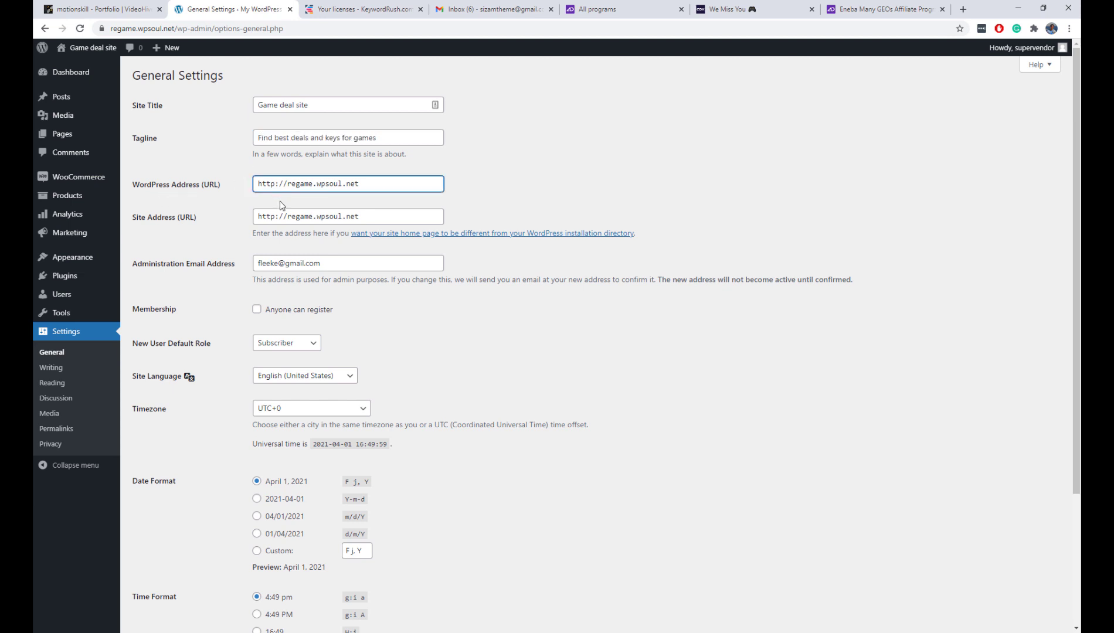
{"action": "type", "text": "s"}
{"action": "left_click", "coordinate": [276, 215]}
{"action": "type", "text": "s"}
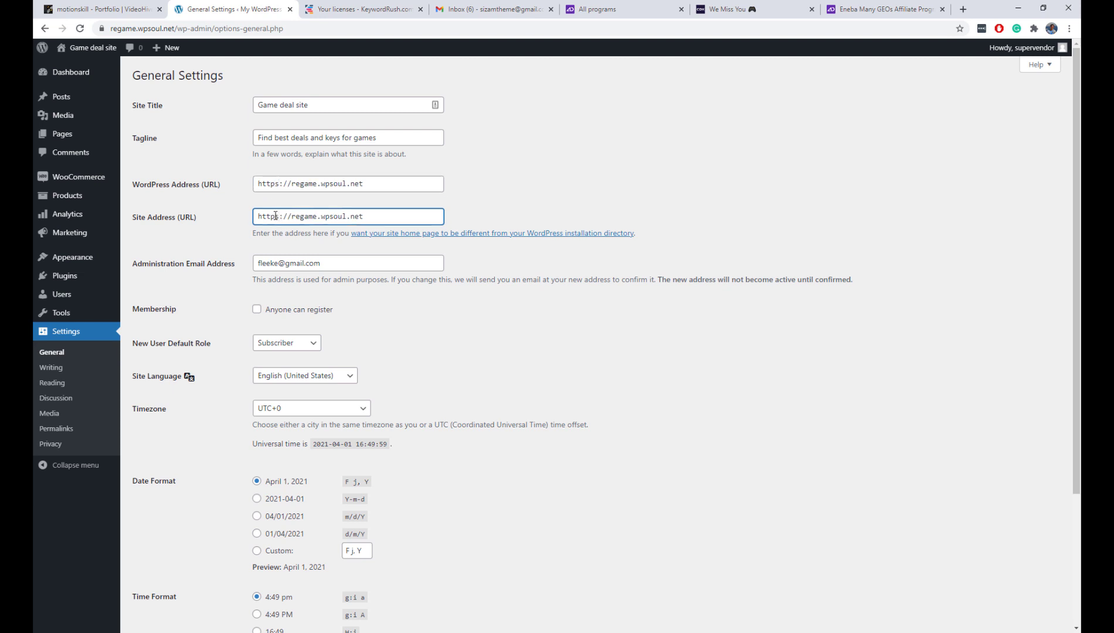
- Keep Subscriber as the default new user role, save General Settings, and log back in
{"action": "scroll", "coordinate": [217, 229], "scroll_direction": "down", "scroll_amount": 3}
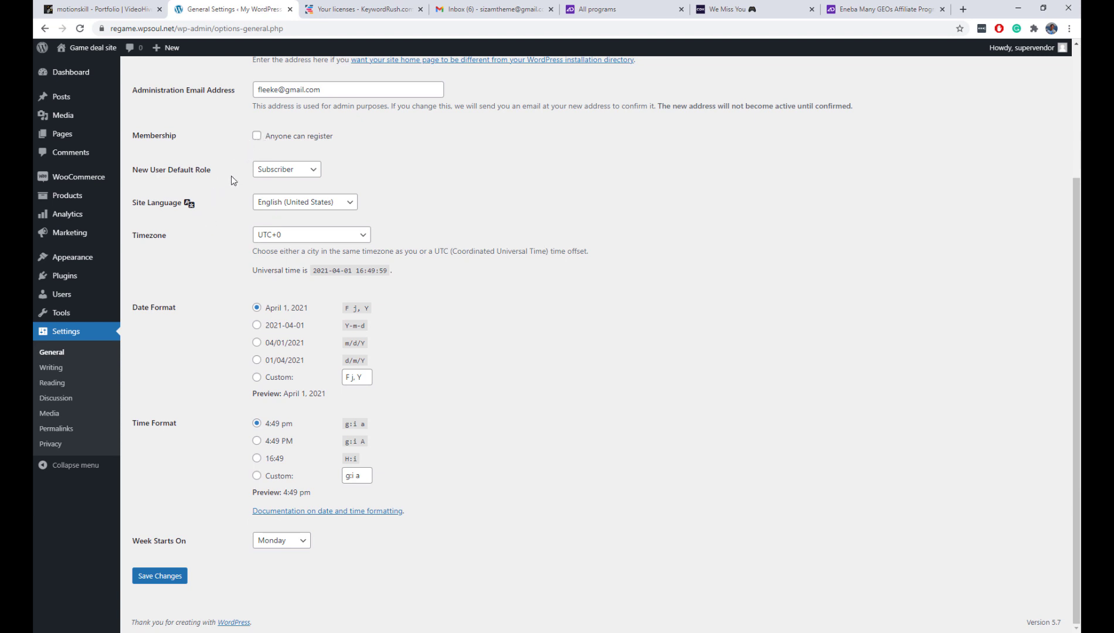
{"action": "left_click", "coordinate": [283, 180]}
{"action": "left_click", "coordinate": [314, 174]}
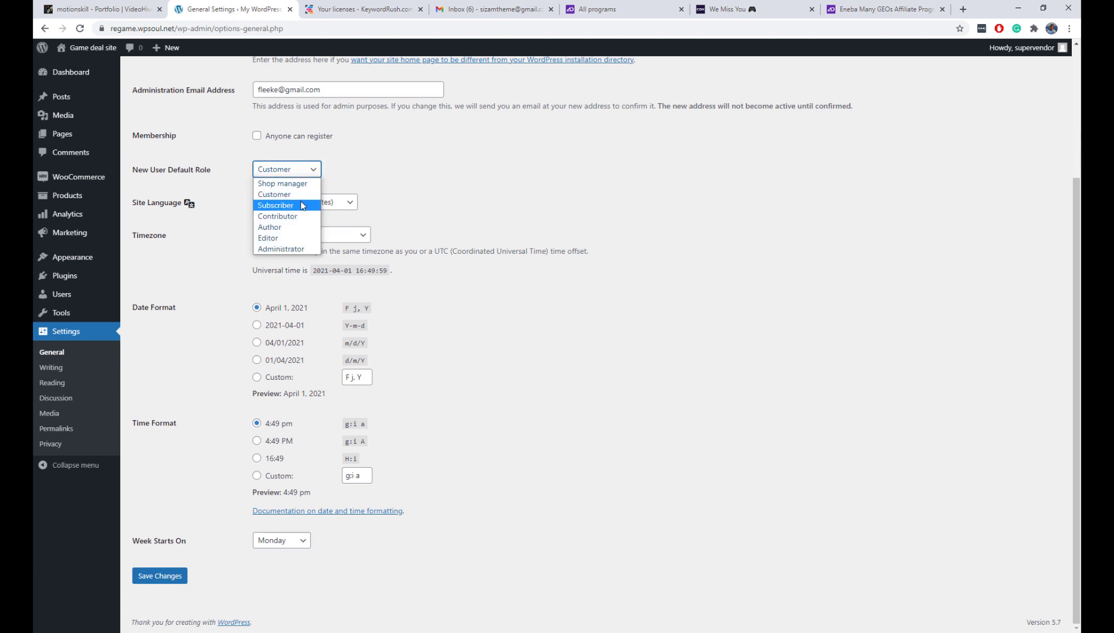
{"action": "left_click", "coordinate": [282, 204]}
{"action": "left_click", "coordinate": [397, 179]}
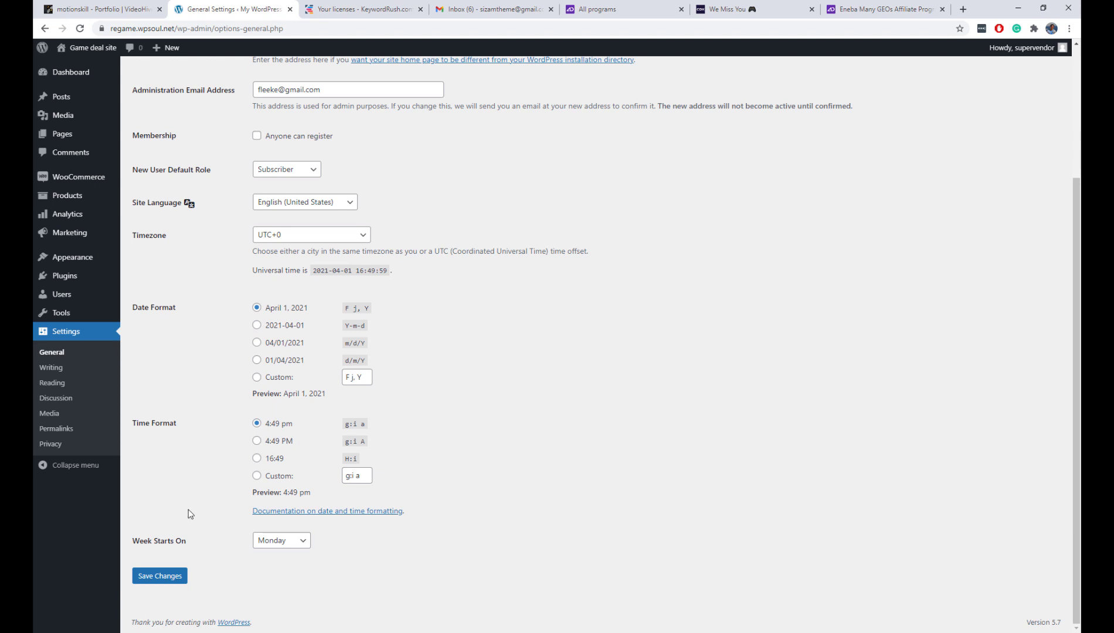
{"action": "left_click", "coordinate": [176, 577]}
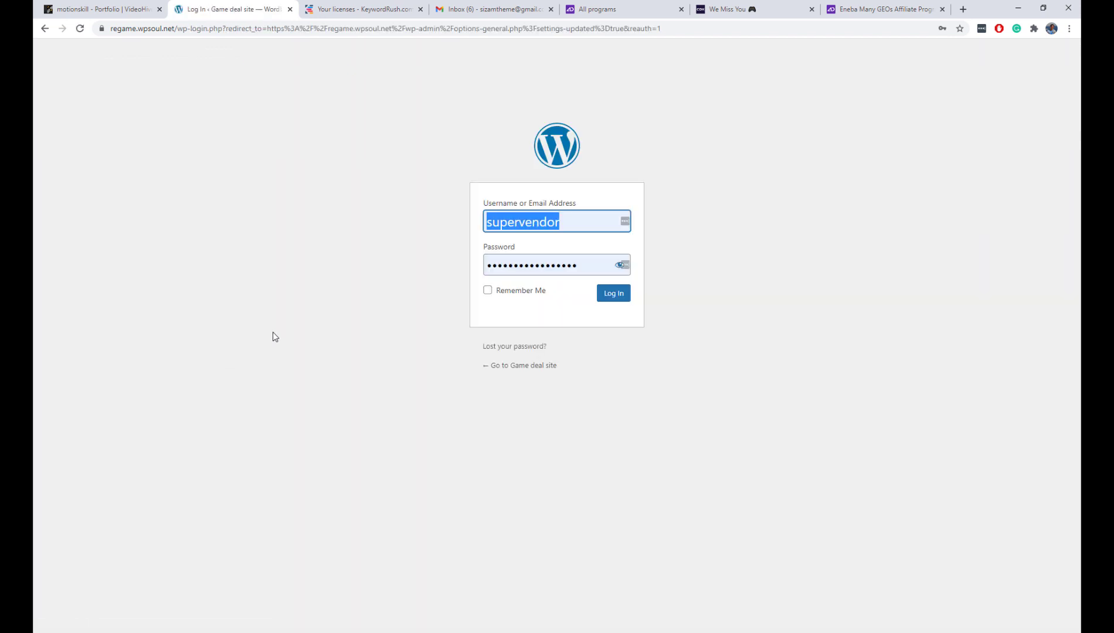
{"action": "left_click", "coordinate": [614, 294]}
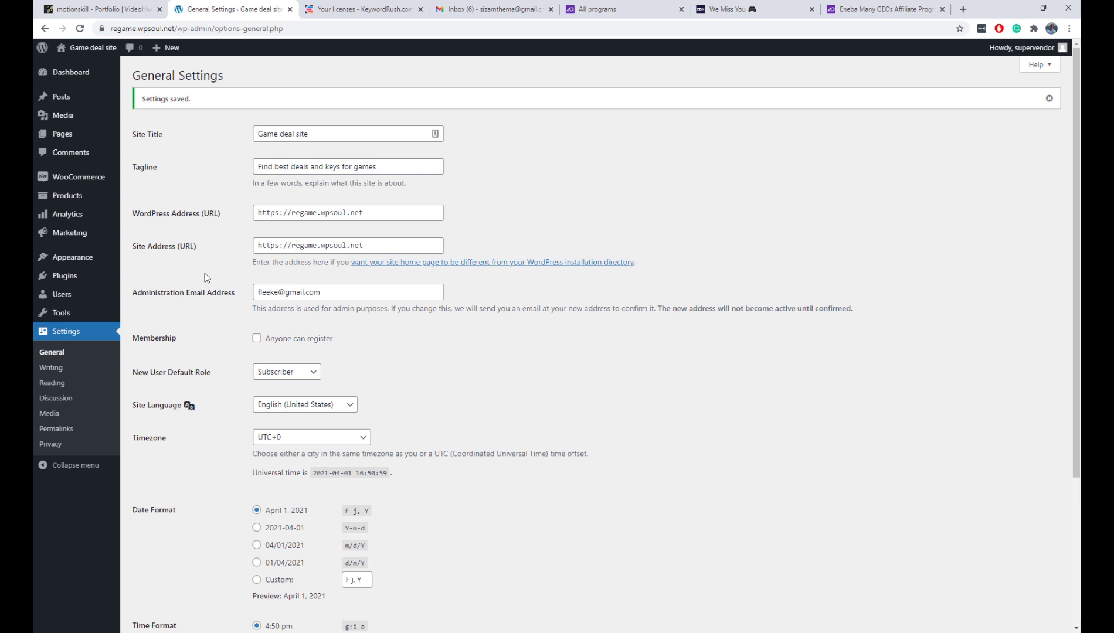
{"action": "left_click", "coordinate": [51, 368]}
- Set the WooCommerce store currency to United States (US) dollar
{"action": "mouse_move", "coordinate": [94, 181]}
{"action": "left_click", "coordinate": [159, 255]}
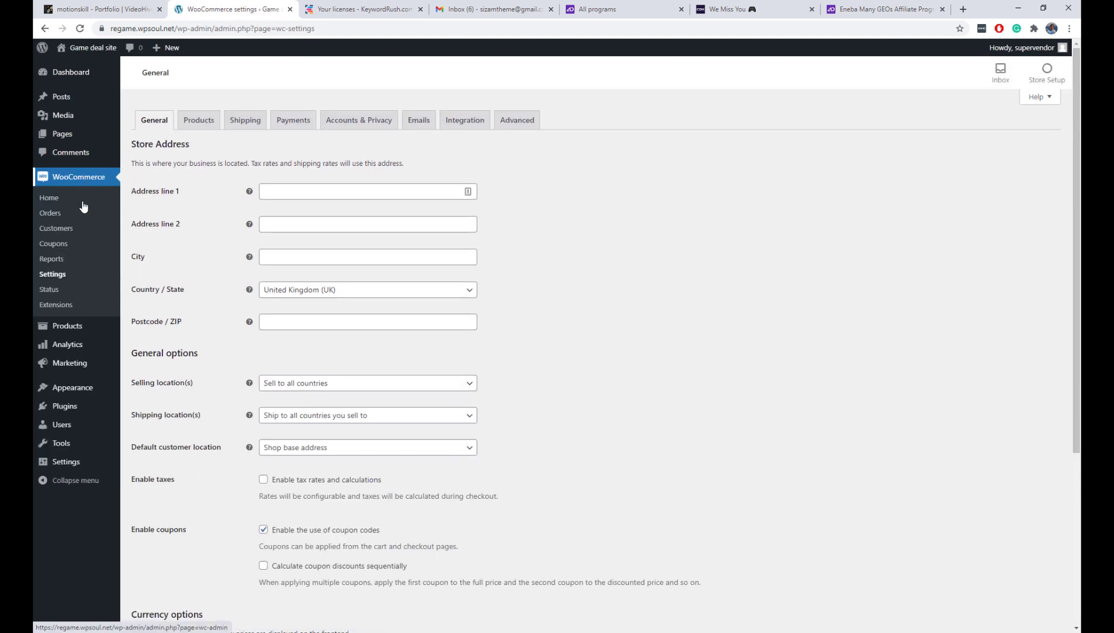
{"action": "scroll", "coordinate": [241, 296], "scroll_direction": "down", "scroll_amount": 5}
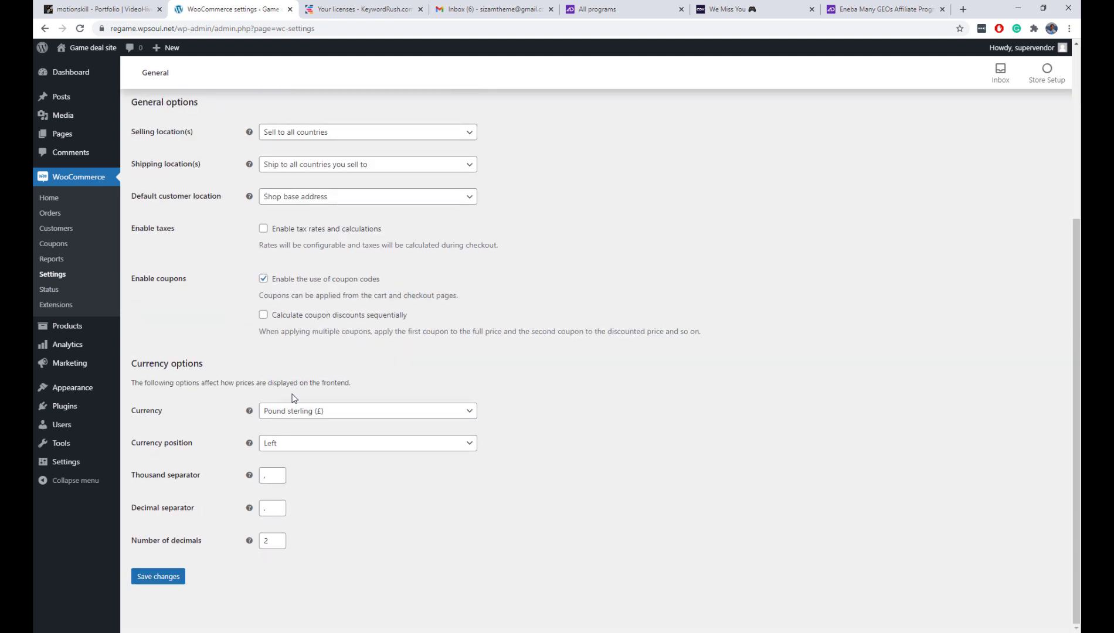
{"action": "scroll", "coordinate": [294, 417], "scroll_direction": "up", "scroll_amount": 5}
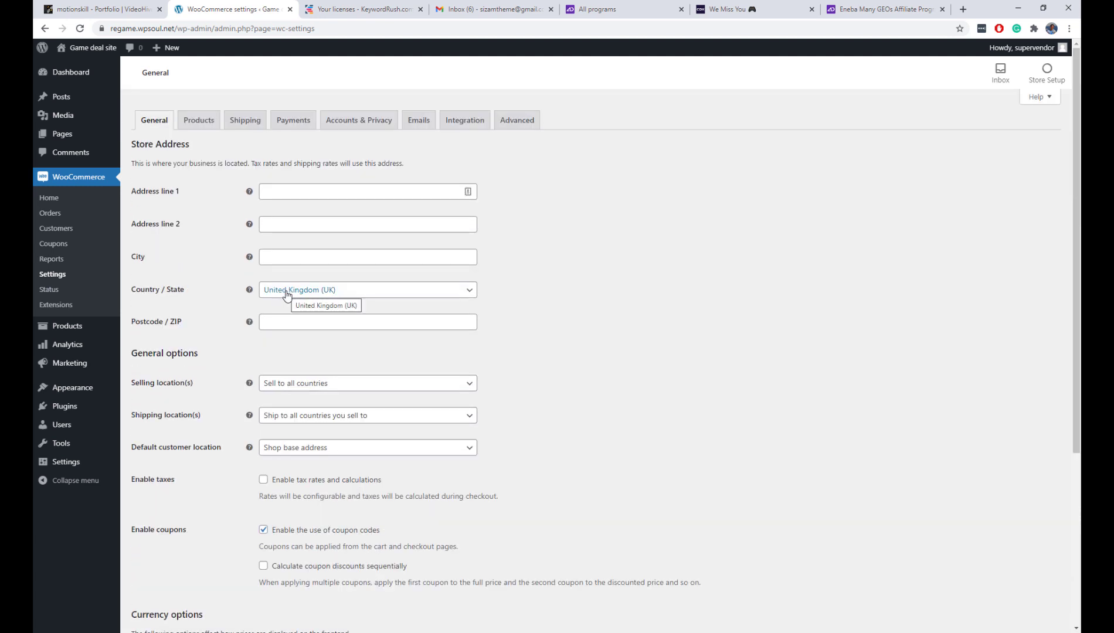
{"action": "scroll", "coordinate": [287, 295], "scroll_direction": "down", "scroll_amount": 4}
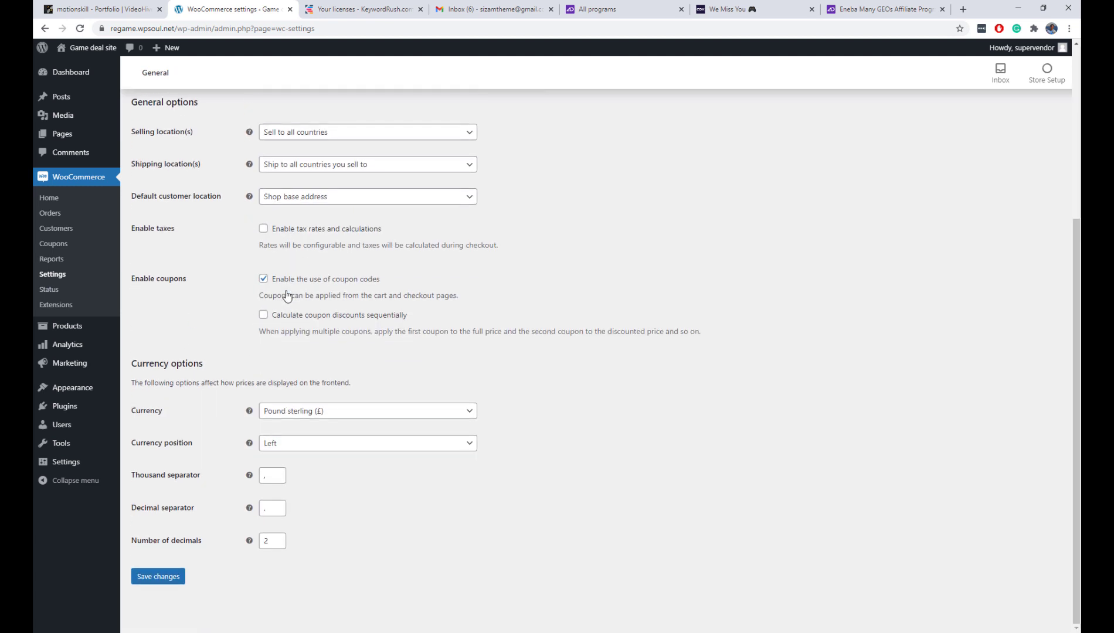
{"action": "left_click", "coordinate": [339, 411]}
{"action": "type", "text": "un"}
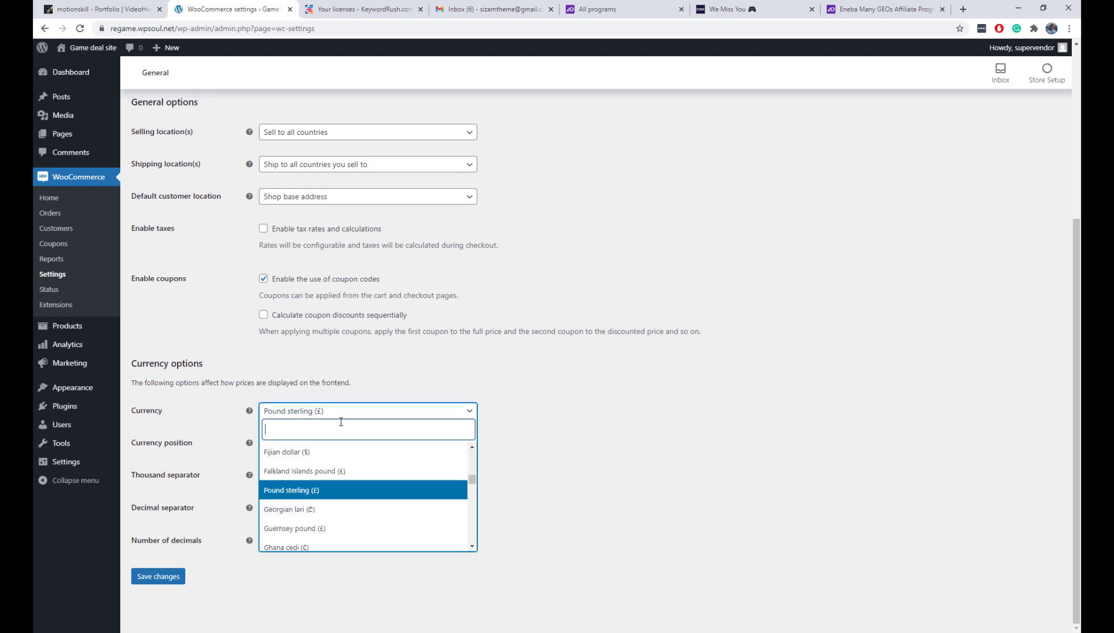
{"action": "type", "text": "i"}
{"action": "left_click", "coordinate": [341, 490]}
- Set the store location to United States (US) — Alabama and save the settings
{"action": "scroll", "coordinate": [352, 458], "scroll_direction": "up", "scroll_amount": 4}
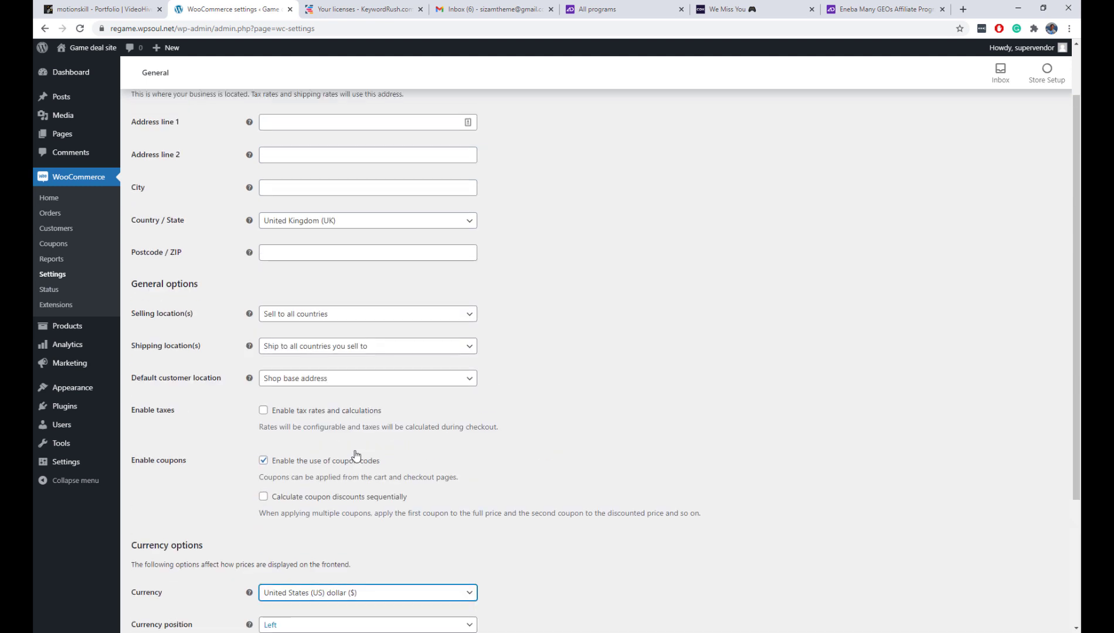
{"action": "left_click", "coordinate": [319, 291]}
{"action": "type", "text": "uni"}
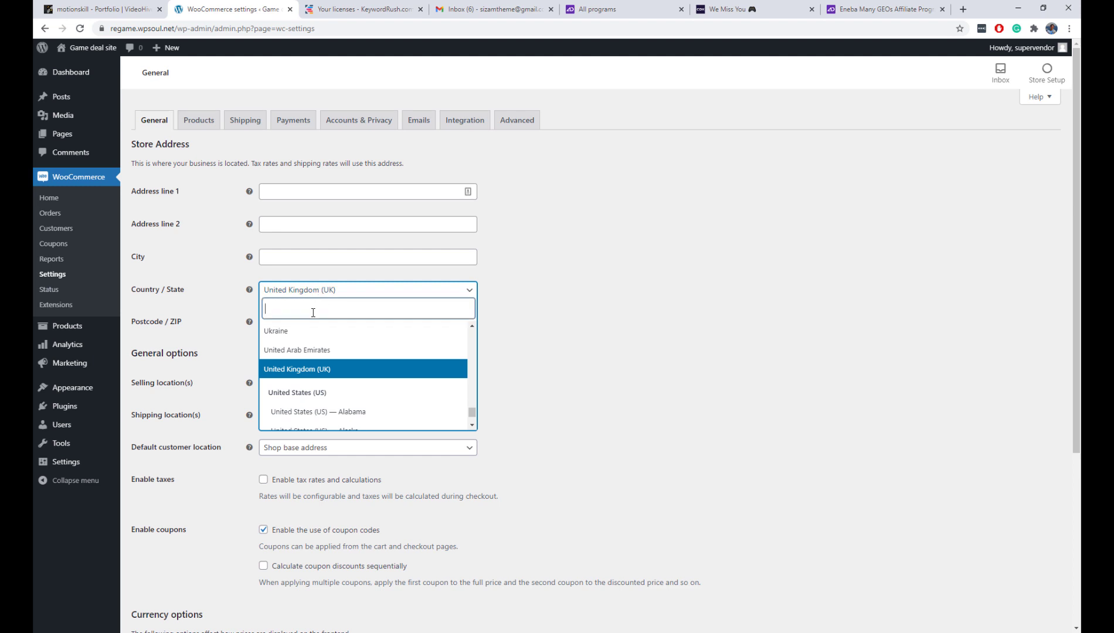
{"action": "left_click", "coordinate": [352, 412]}
{"action": "scroll", "coordinate": [352, 412], "scroll_direction": "down", "scroll_amount": 5}
{"action": "left_click", "coordinate": [176, 576]}
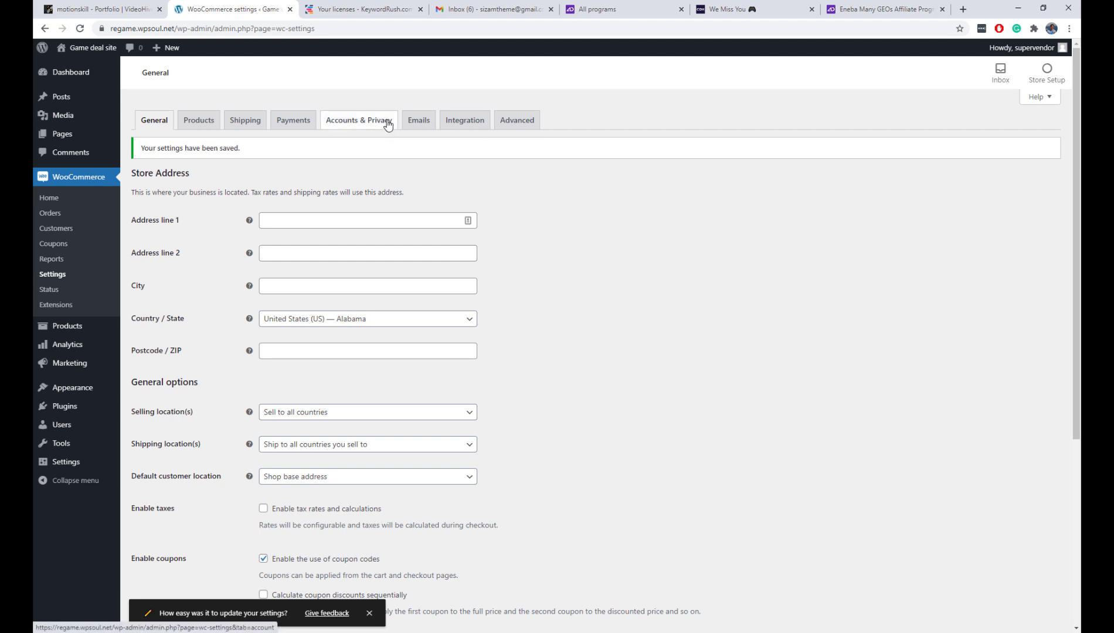
{"action": "left_click", "coordinate": [511, 119]}
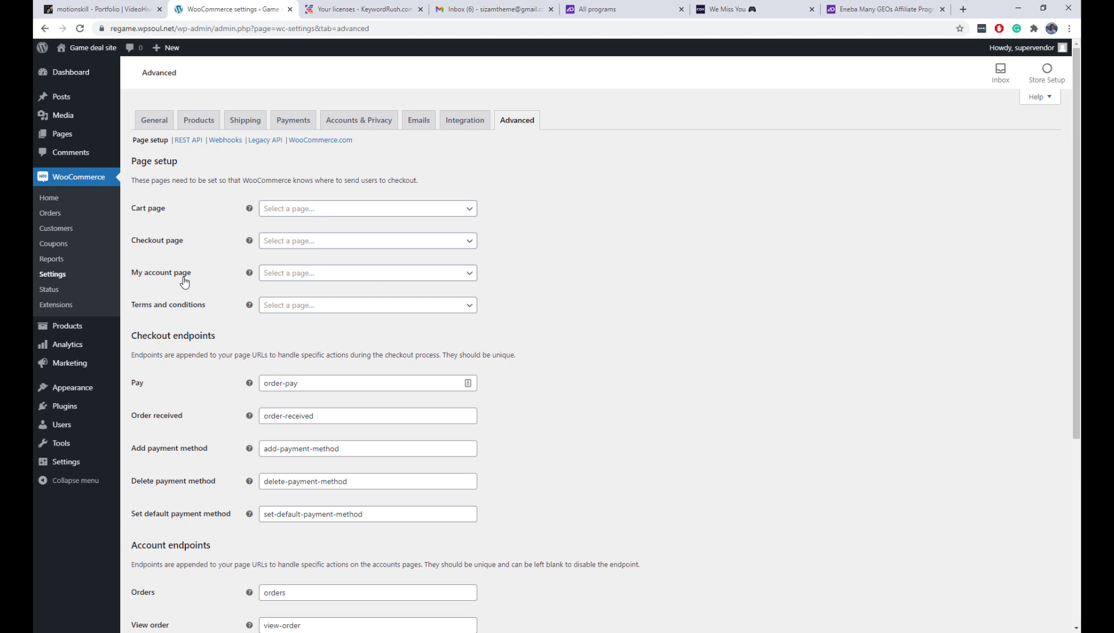
- Open the WooCommerce Status page in a new browser tab
{"action": "right_click", "coordinate": [90, 292]}
{"action": "left_click", "coordinate": [129, 296]}
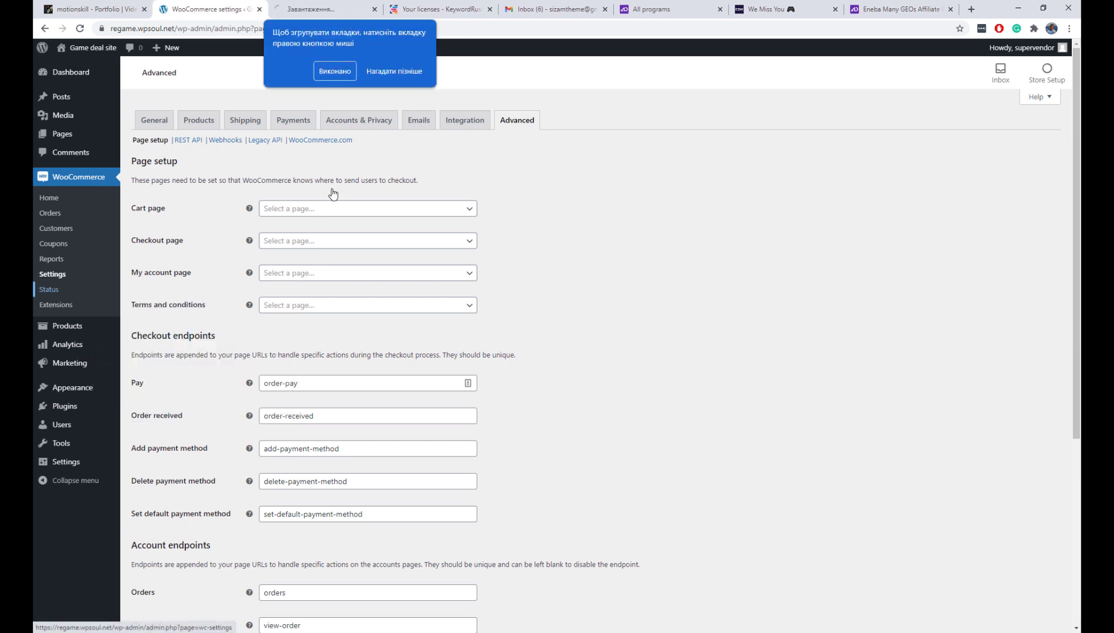
{"action": "left_click", "coordinate": [305, 12]}
{"action": "left_click", "coordinate": [371, 70]}
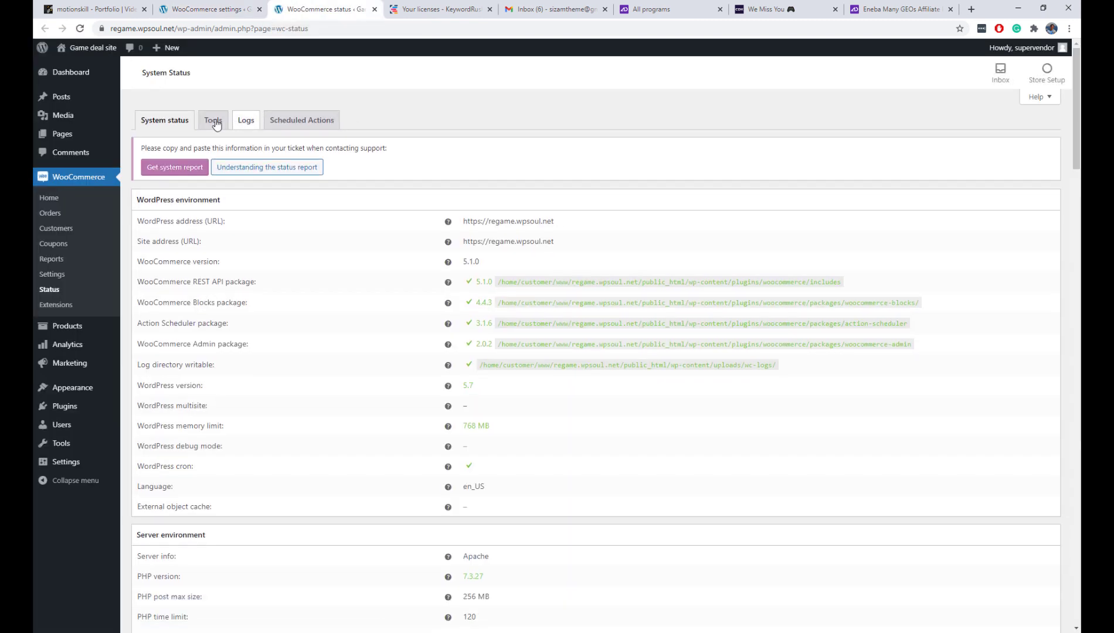
- Run the Status Tools 'Create default WooCommerce pages' tool and confirm it
{"action": "left_click", "coordinate": [215, 120]}
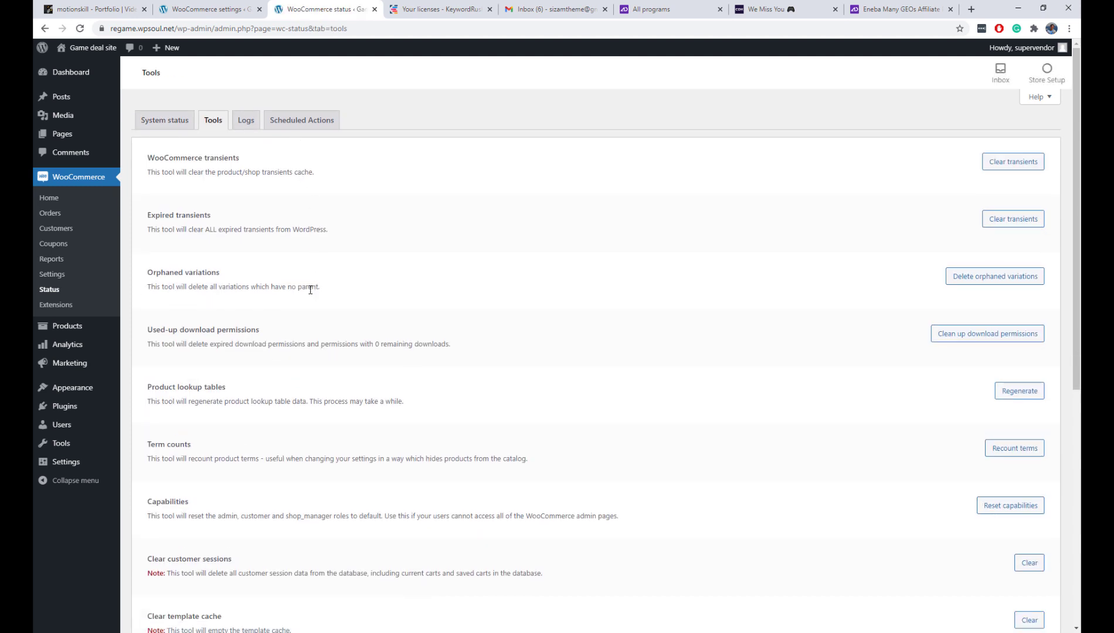
{"action": "scroll", "coordinate": [310, 289], "scroll_direction": "down", "scroll_amount": 3}
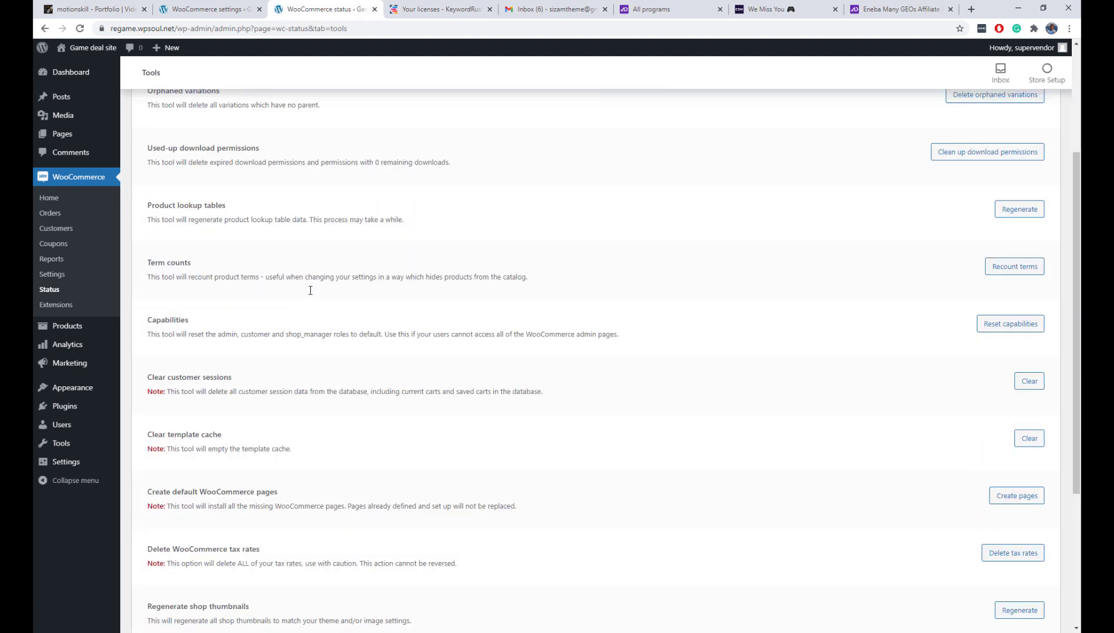
{"action": "scroll", "coordinate": [310, 289], "scroll_direction": "down", "scroll_amount": 3}
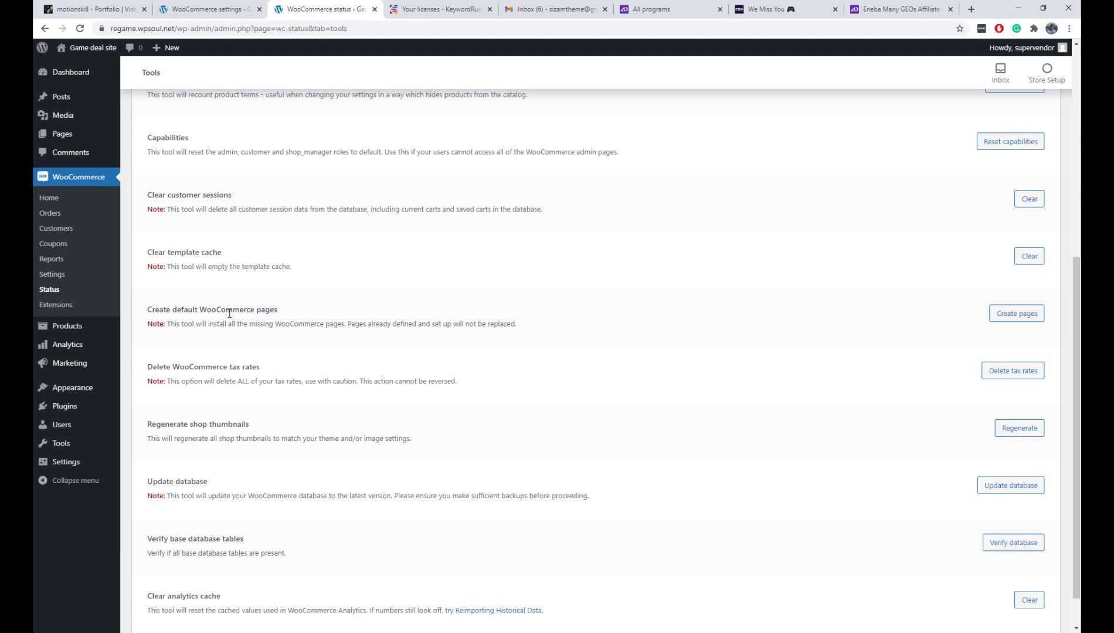
{"action": "left_click", "coordinate": [1017, 313]}
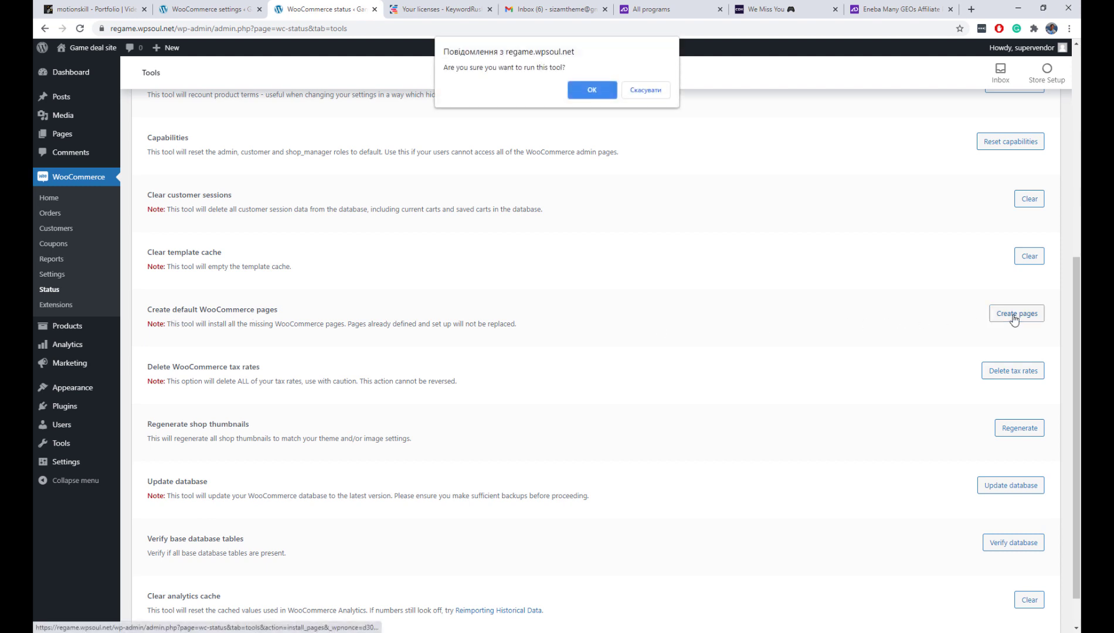
{"action": "left_click", "coordinate": [609, 94]}
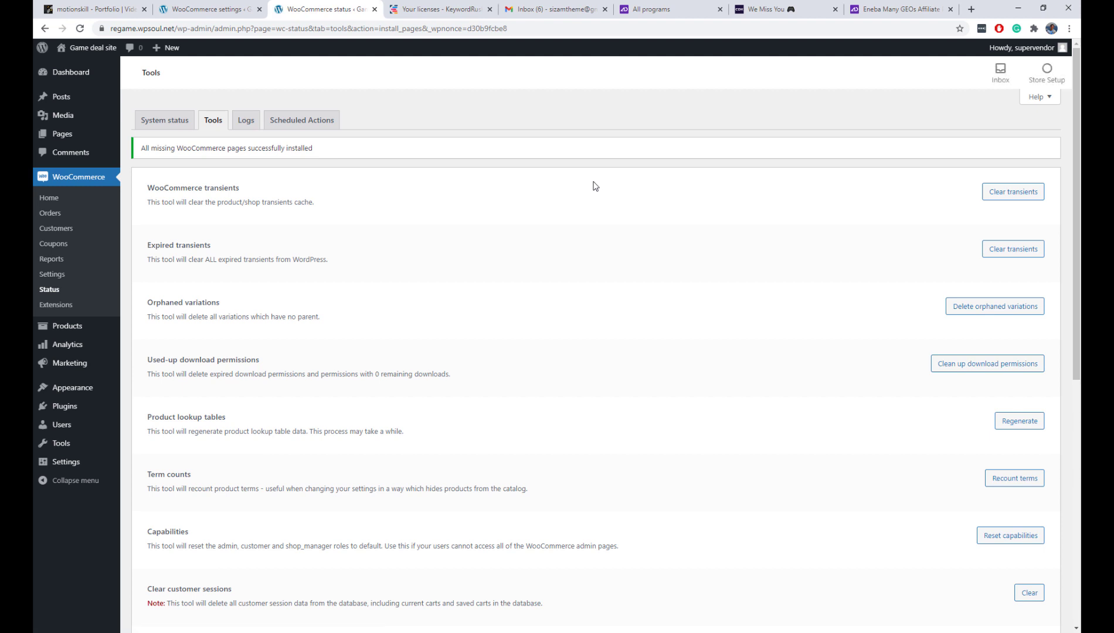
- Check the Cart, Checkout and My account assignments in WooCommerce Advanced settings, then go to Appearance > Themes
{"action": "left_click", "coordinate": [82, 274]}
{"action": "left_click", "coordinate": [509, 121]}
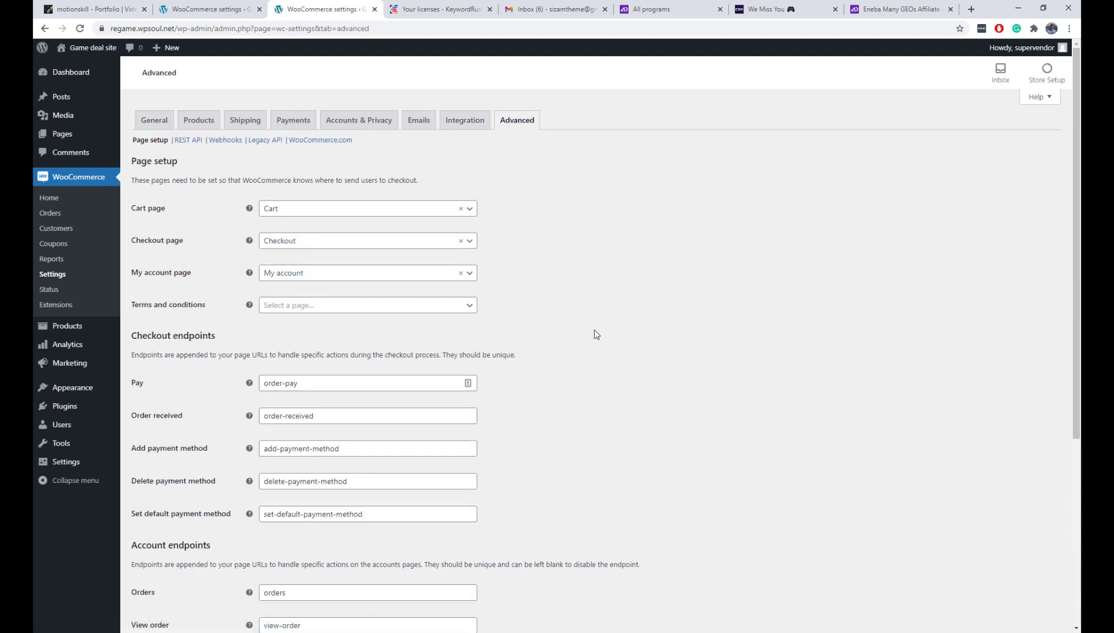
{"action": "scroll", "coordinate": [597, 334], "scroll_direction": "down", "scroll_amount": 5}
{"action": "scroll", "coordinate": [596, 333], "scroll_direction": "up", "scroll_amount": 5}
{"action": "mouse_move", "coordinate": [78, 395]}
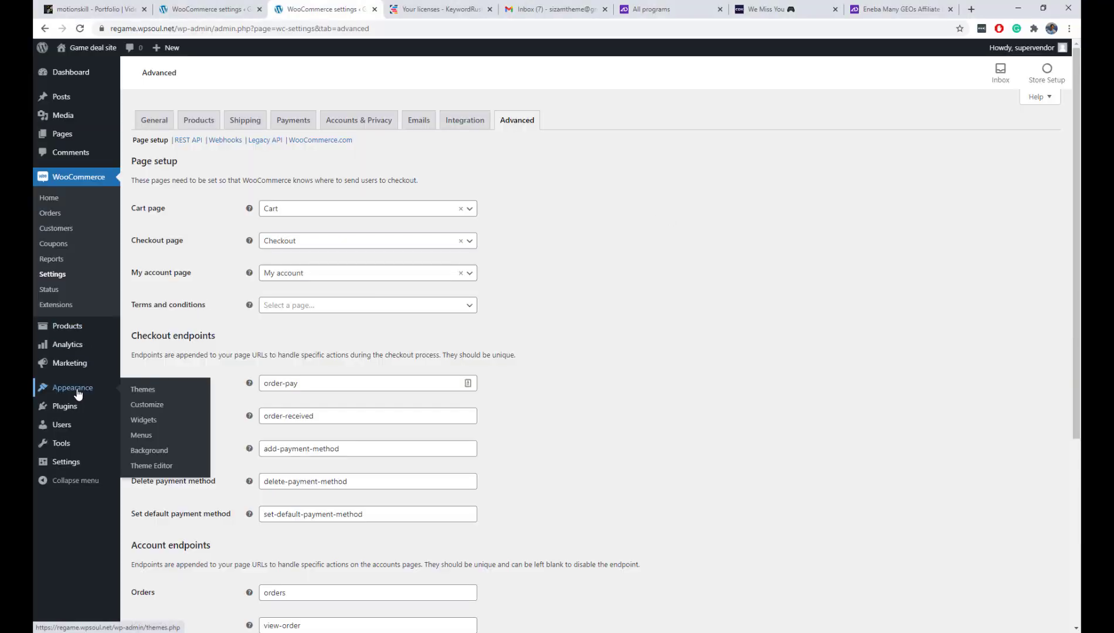
{"action": "left_click", "coordinate": [147, 390]}
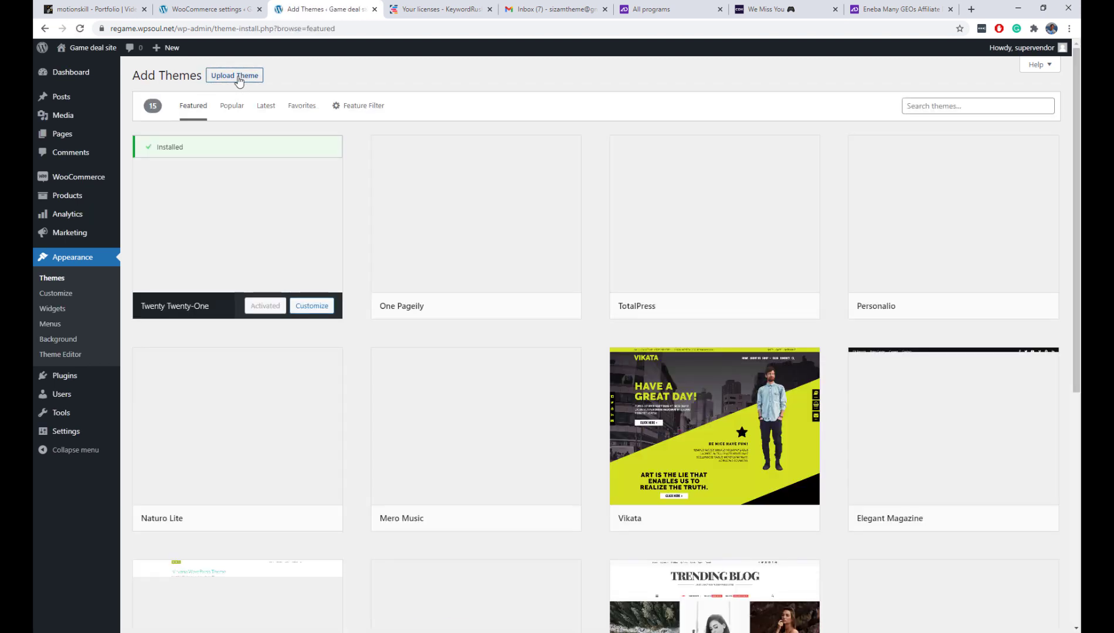
- Select the rehub-theme zip file in the Upload Theme panel
{"action": "left_click", "coordinate": [238, 77]}
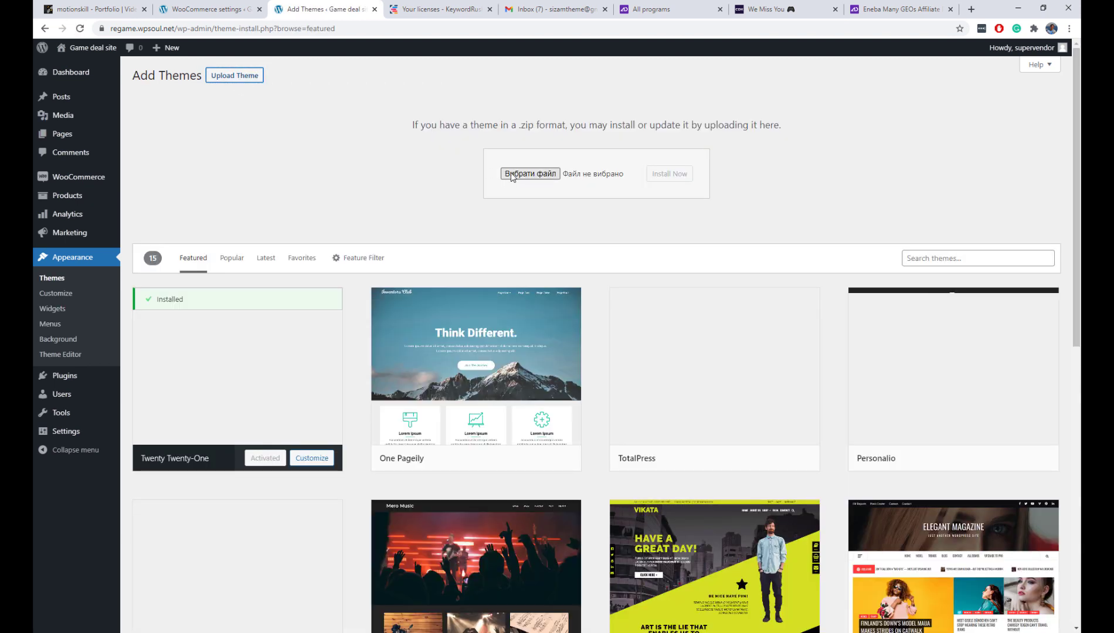
{"action": "left_click", "coordinate": [512, 174]}
{"action": "left_click", "coordinate": [514, 240]}
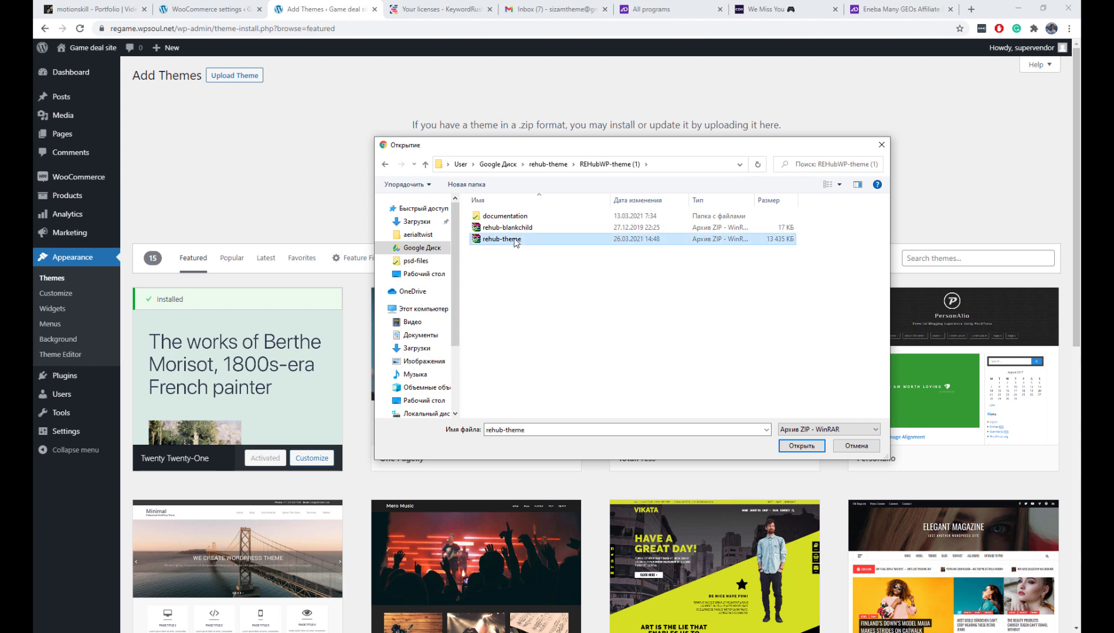
{"action": "left_click", "coordinate": [802, 446]}
- Search themeforest.net for 'rehub' and view the REHub theme's product page
{"action": "type", "text": "th"}
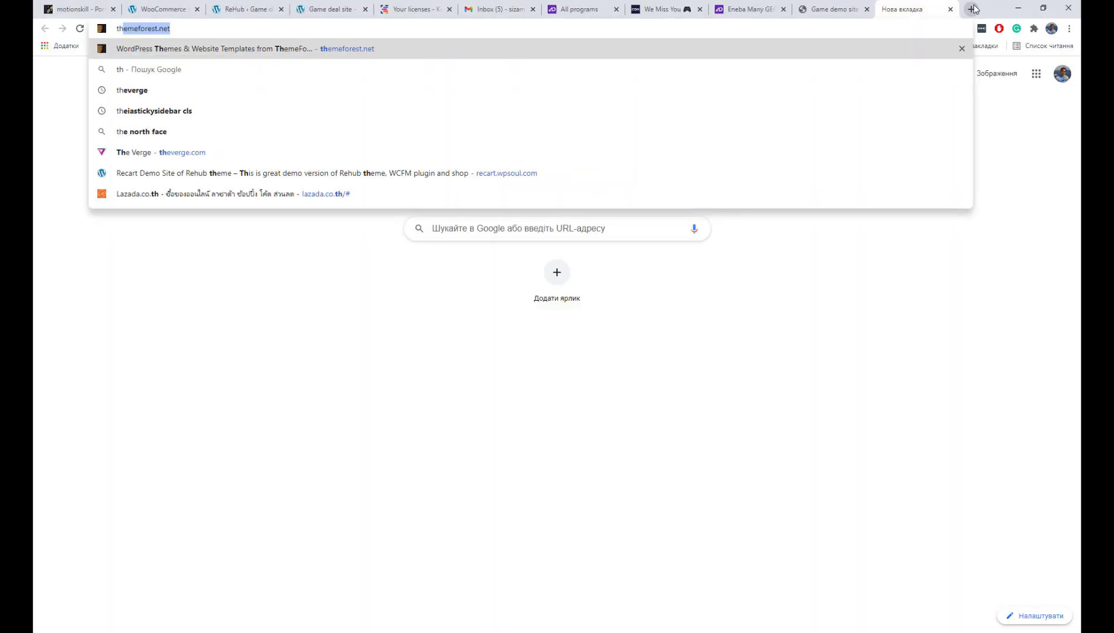
{"action": "key", "text": "Return"}
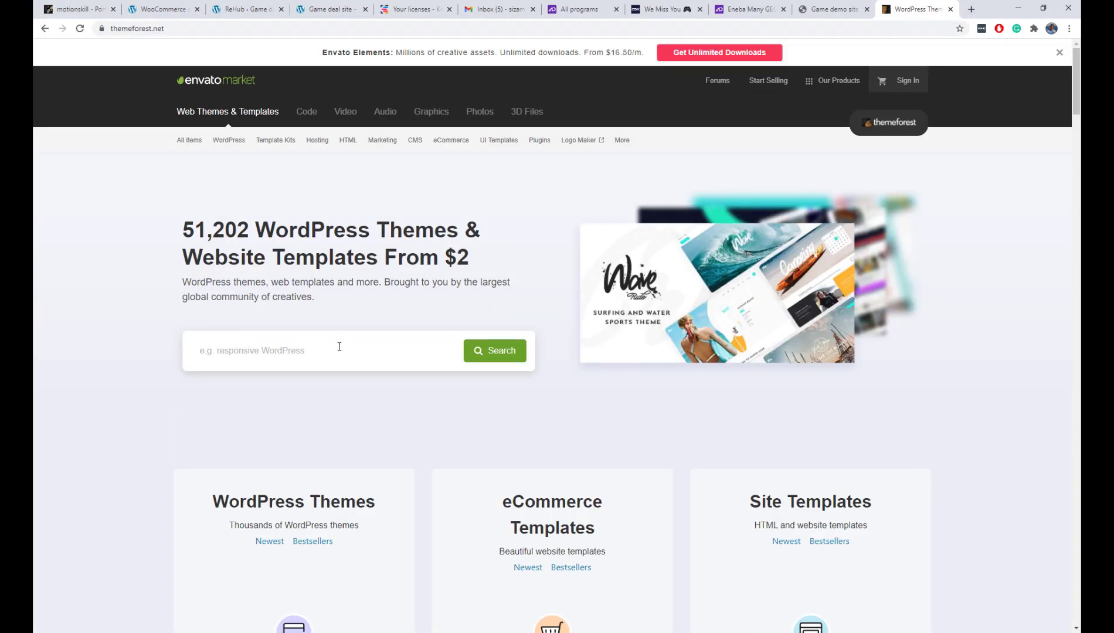
{"action": "left_click", "coordinate": [333, 356]}
{"action": "type", "text": "rehub"}
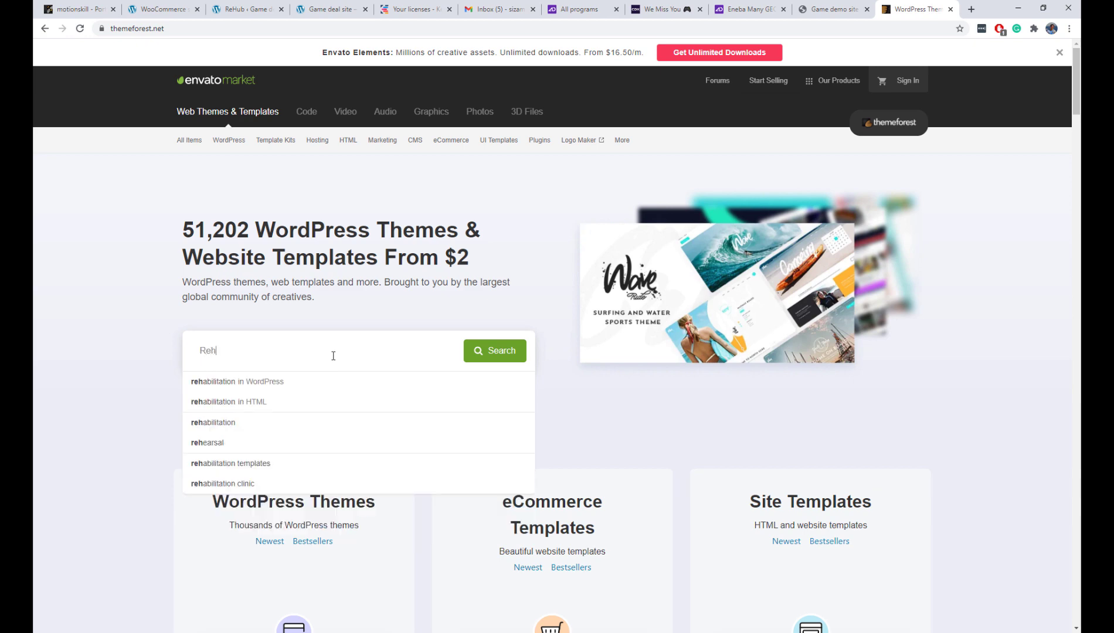
{"action": "key", "text": "Return"}
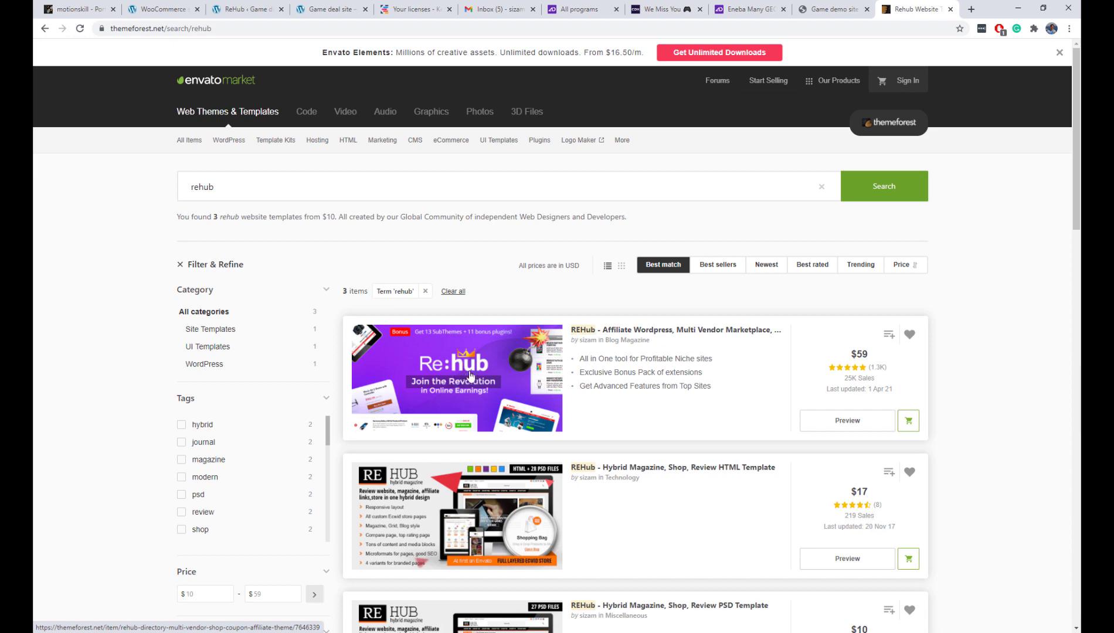
{"action": "left_click", "coordinate": [721, 330]}
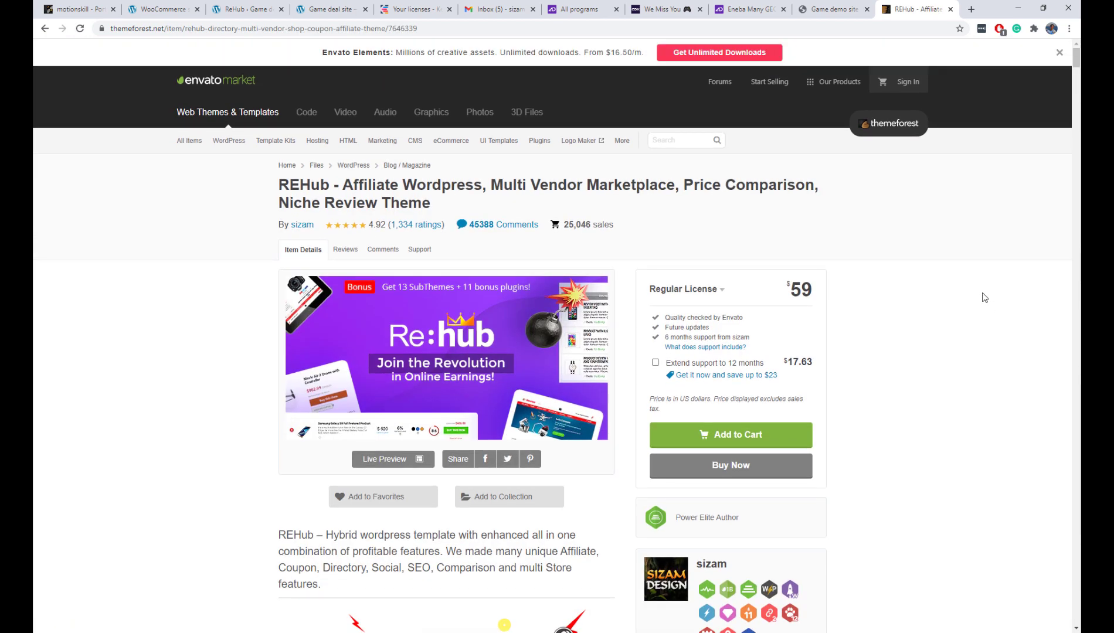
{"action": "scroll", "coordinate": [985, 297], "scroll_direction": "down", "scroll_amount": 9}
{"action": "scroll", "coordinate": [986, 297], "scroll_direction": "up", "scroll_amount": 9}
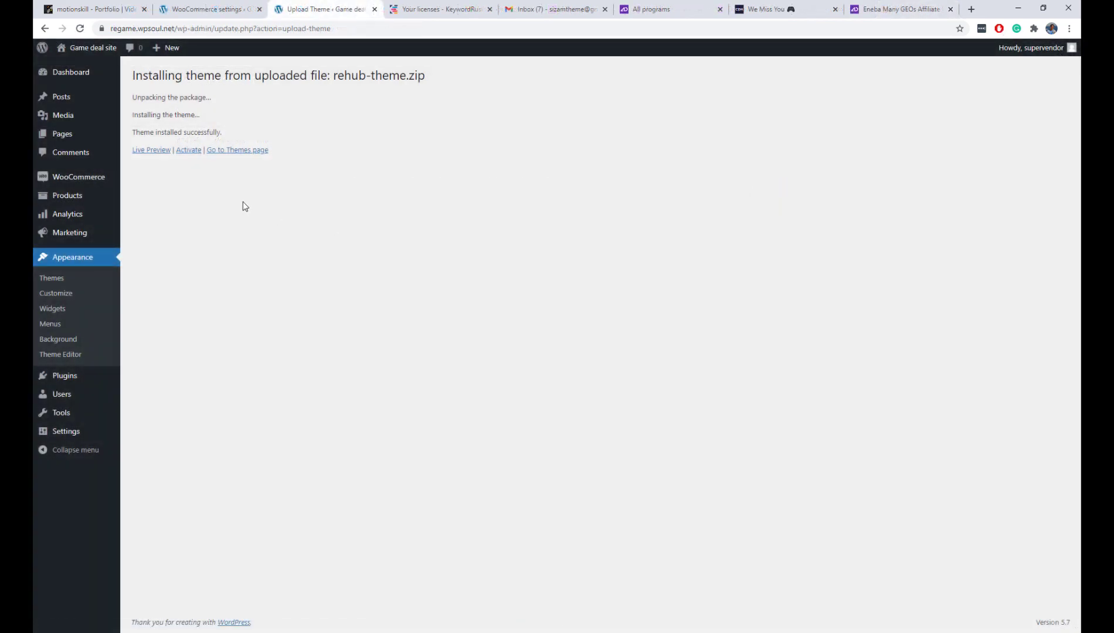
- Activate the REHub theme and start the required plugins installation
{"action": "left_click", "coordinate": [189, 150]}
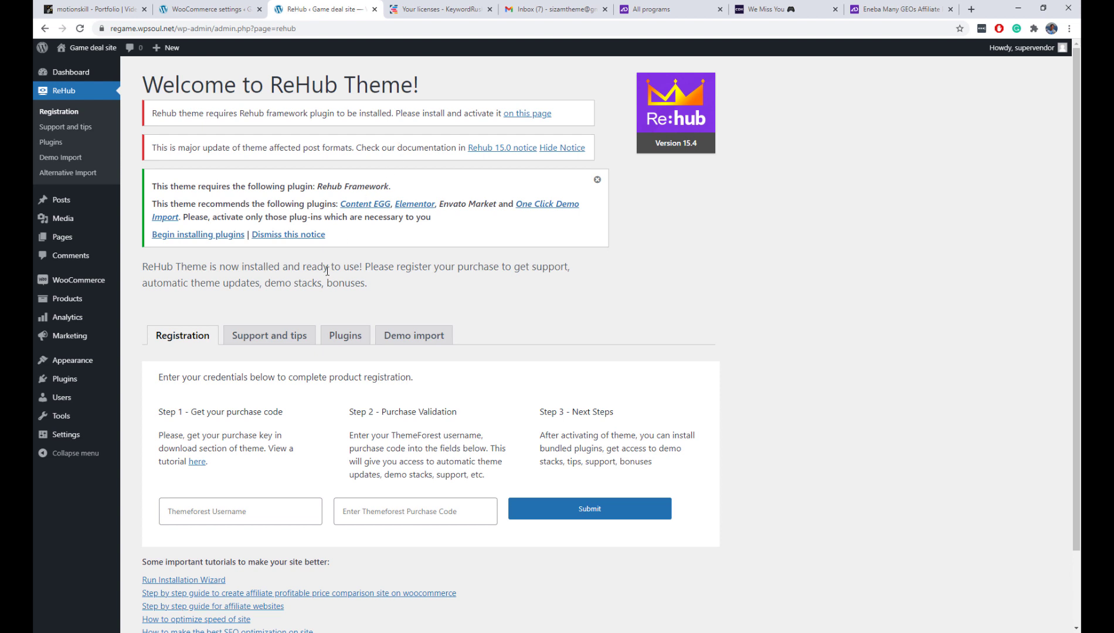
{"action": "left_click", "coordinate": [228, 236]}
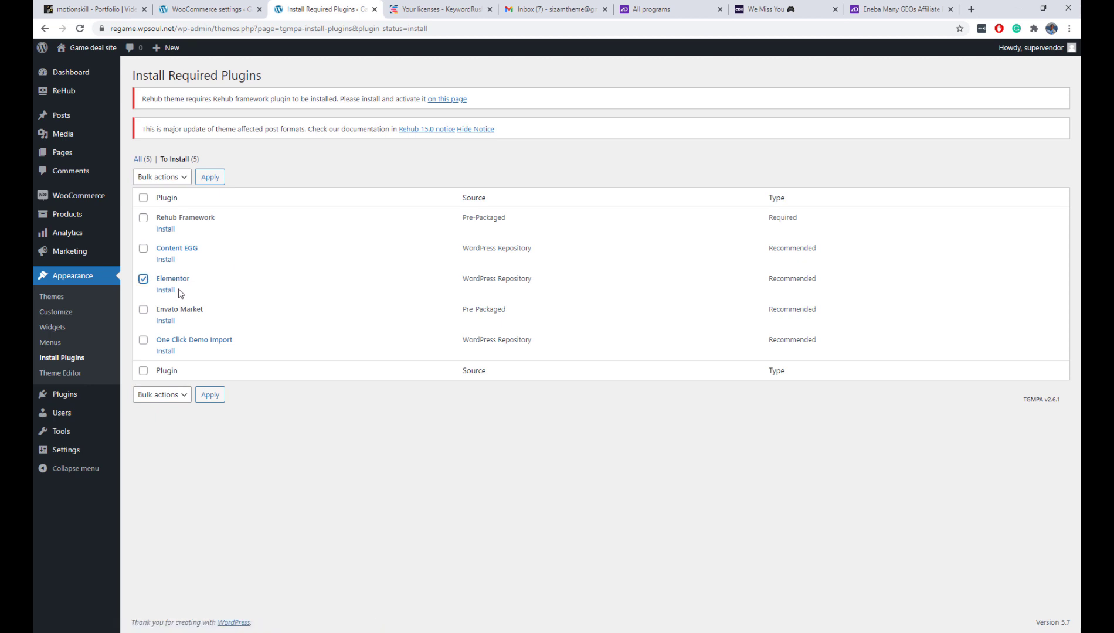
- Bulk-install Rehub Framework, Elementor and One Click Demo Import
{"action": "left_click", "coordinate": [145, 222]}
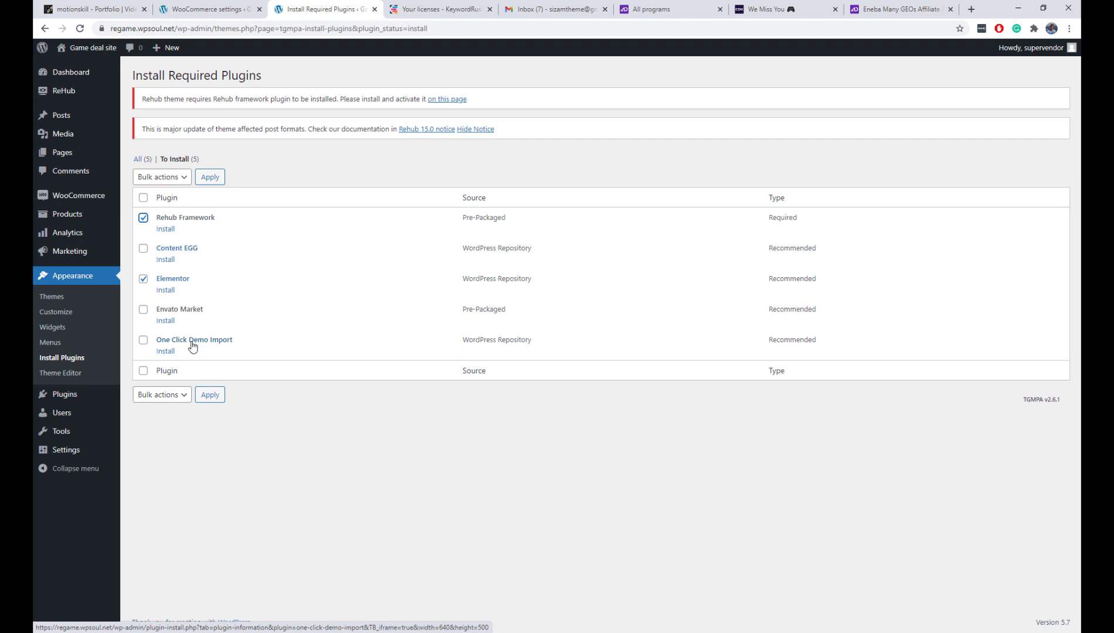
{"action": "left_click", "coordinate": [143, 343]}
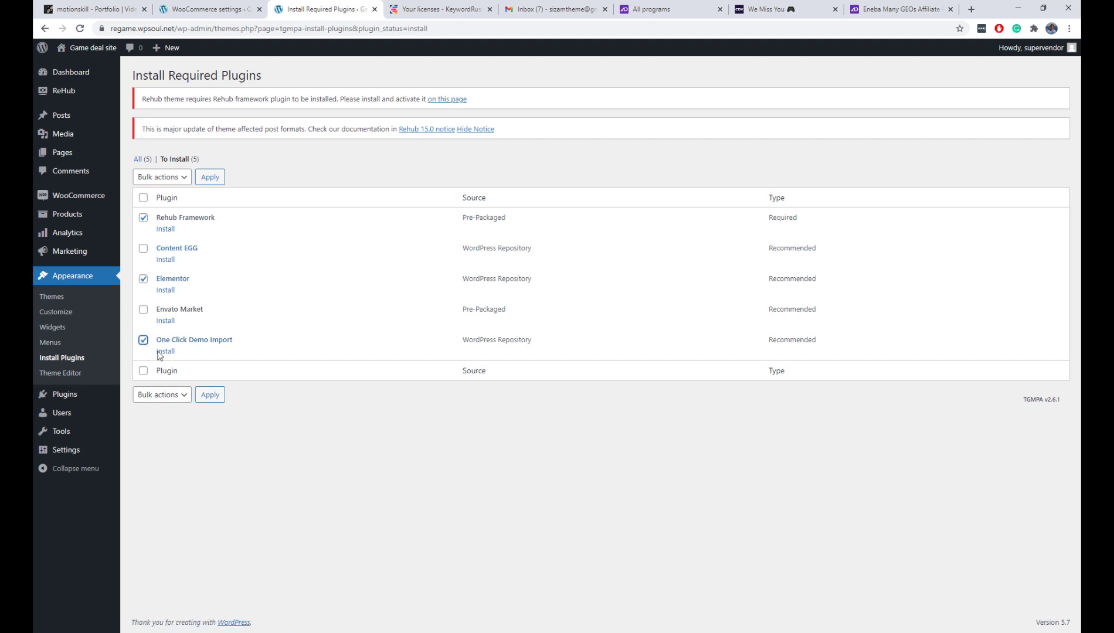
{"action": "left_click", "coordinate": [169, 394]}
{"action": "left_click", "coordinate": [170, 417]}
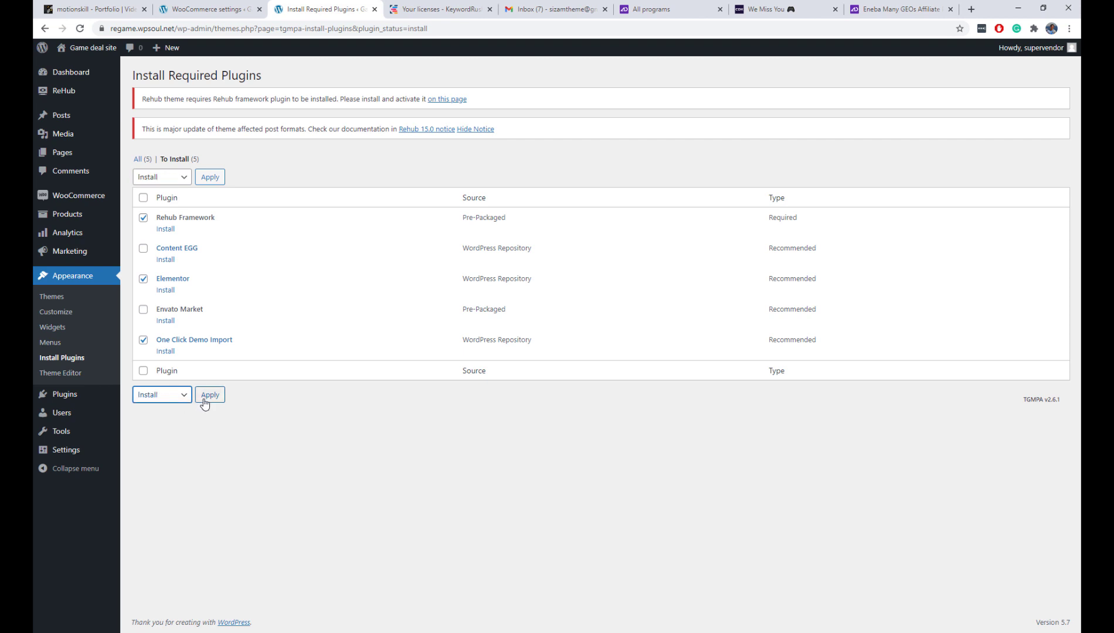
{"action": "left_click", "coordinate": [209, 395]}
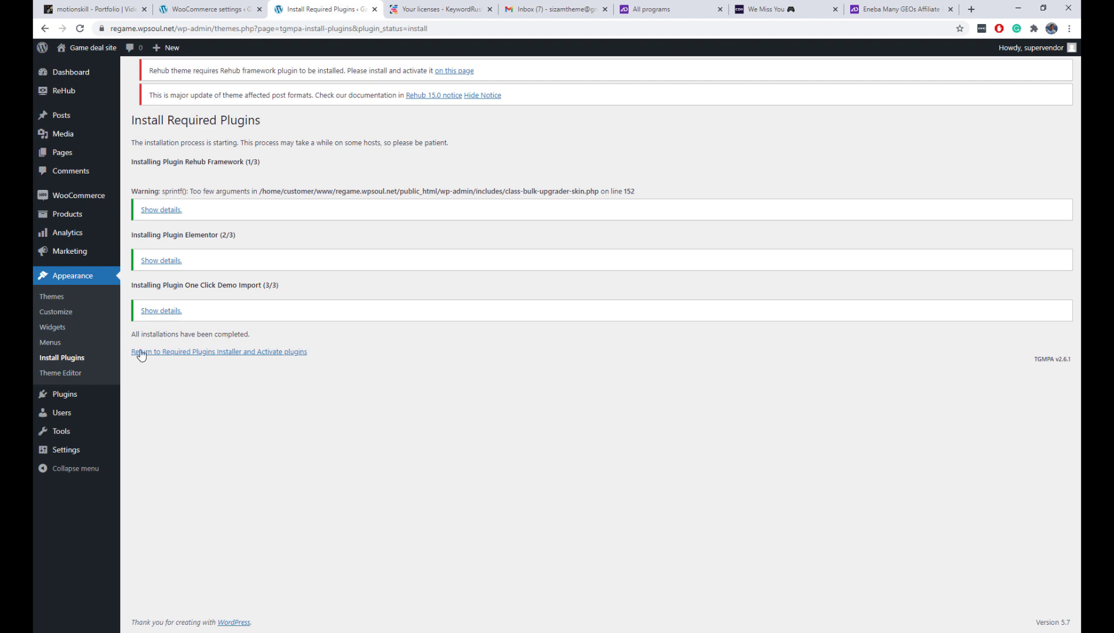
- Bulk-activate the three newly installed plugins
{"action": "left_click", "coordinate": [79, 300]}
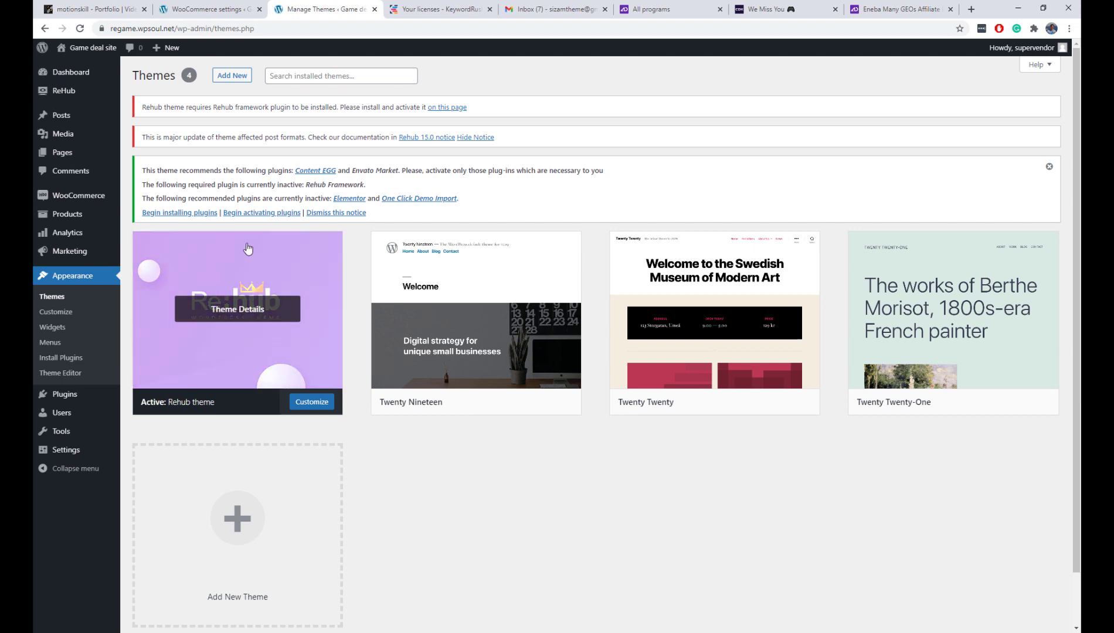
{"action": "left_click", "coordinate": [263, 212]}
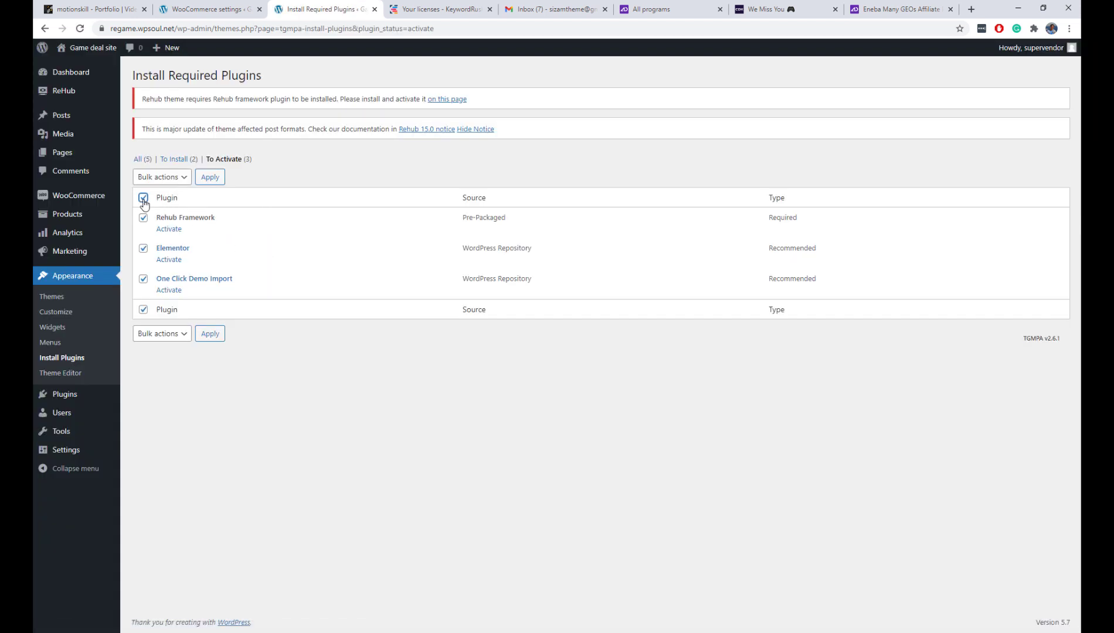
{"action": "left_click", "coordinate": [162, 179]}
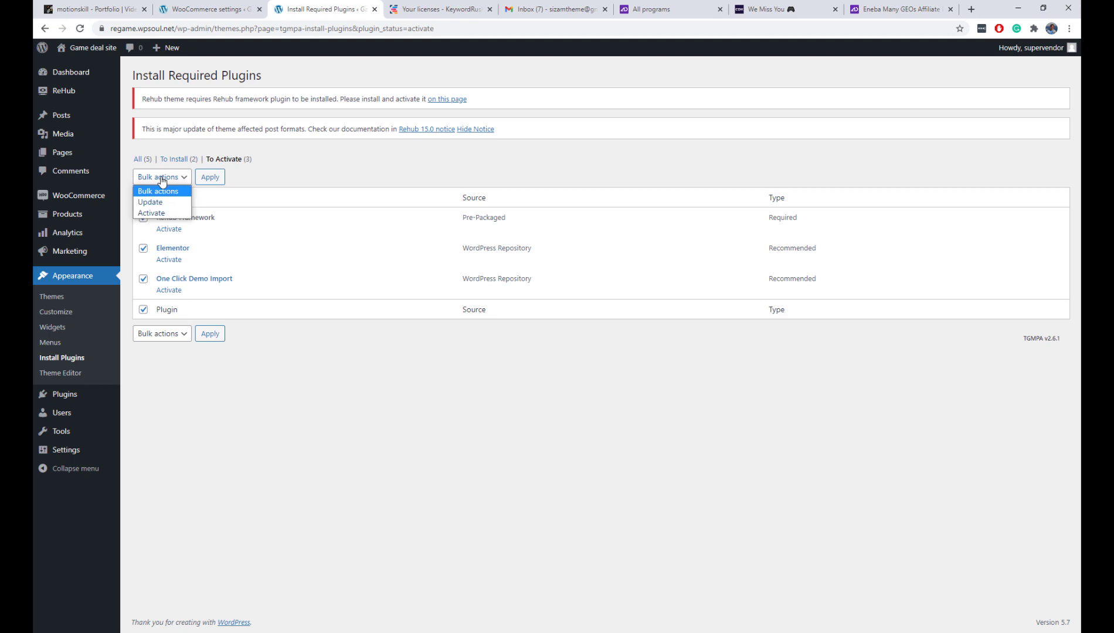
{"action": "left_click", "coordinate": [167, 214]}
{"action": "left_click", "coordinate": [210, 178]}
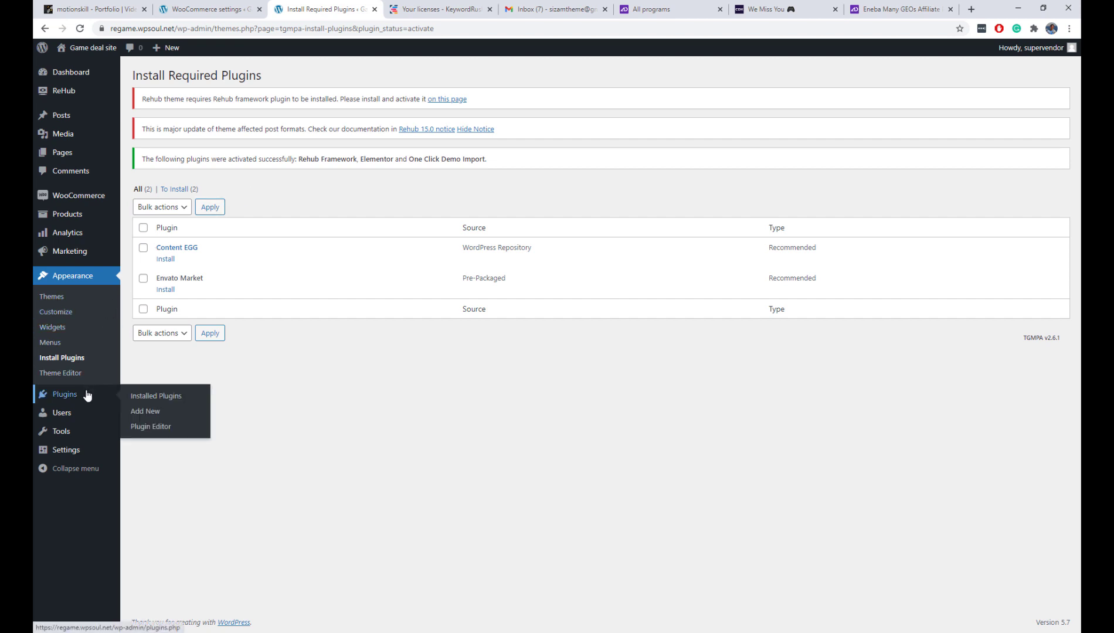
{"action": "left_click", "coordinate": [82, 297]}
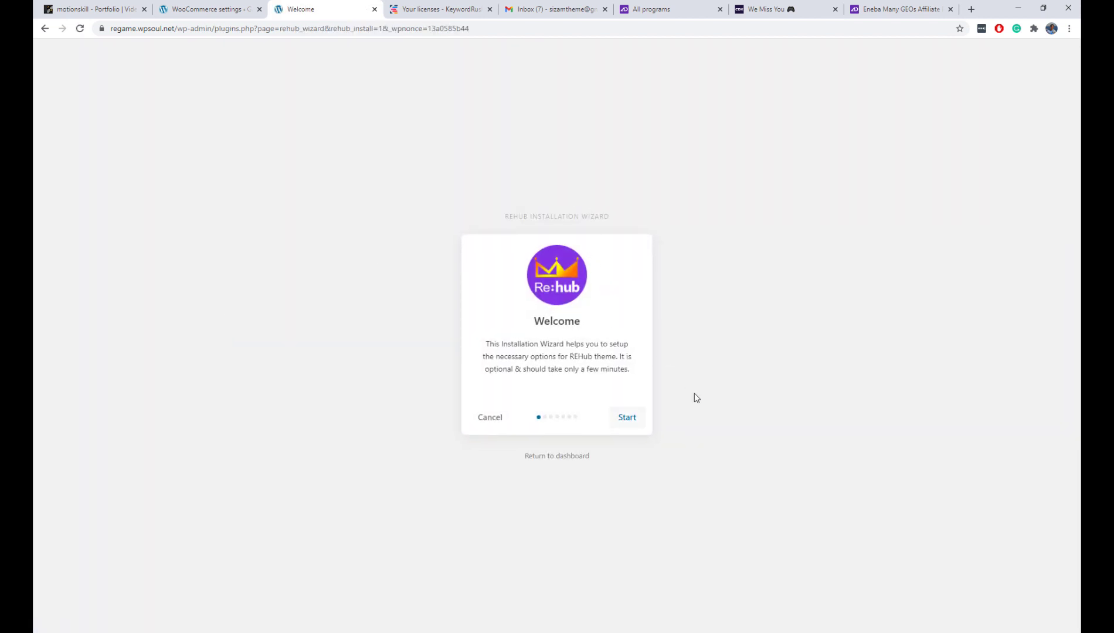
- Start the ReHub wizard and import the ReGame theme options preset
{"action": "left_click", "coordinate": [634, 423]}
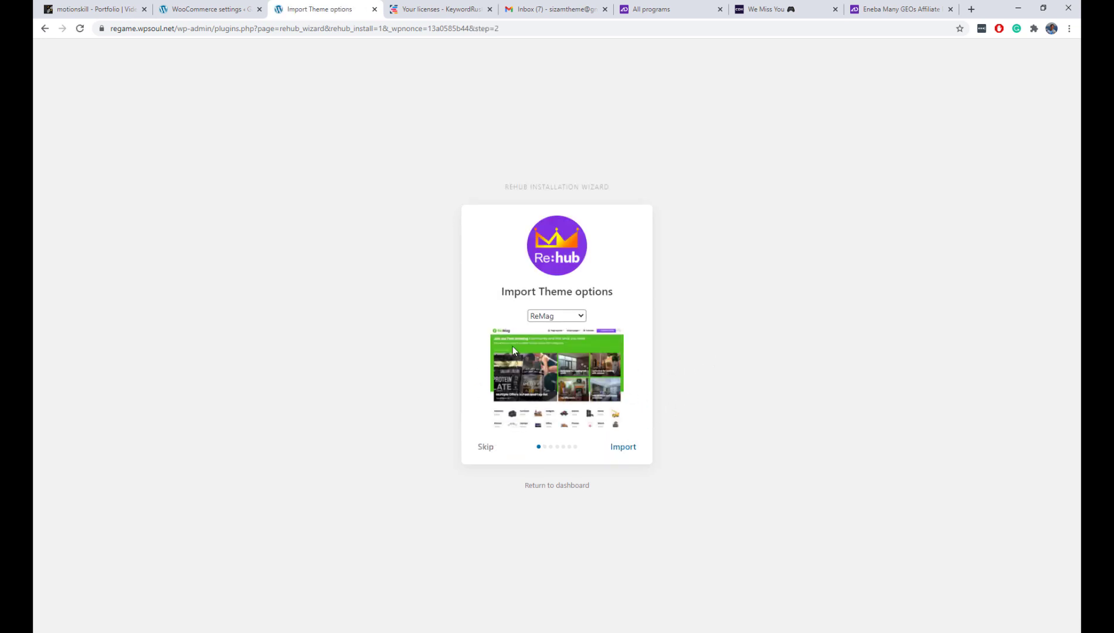
{"action": "left_click", "coordinate": [539, 318]}
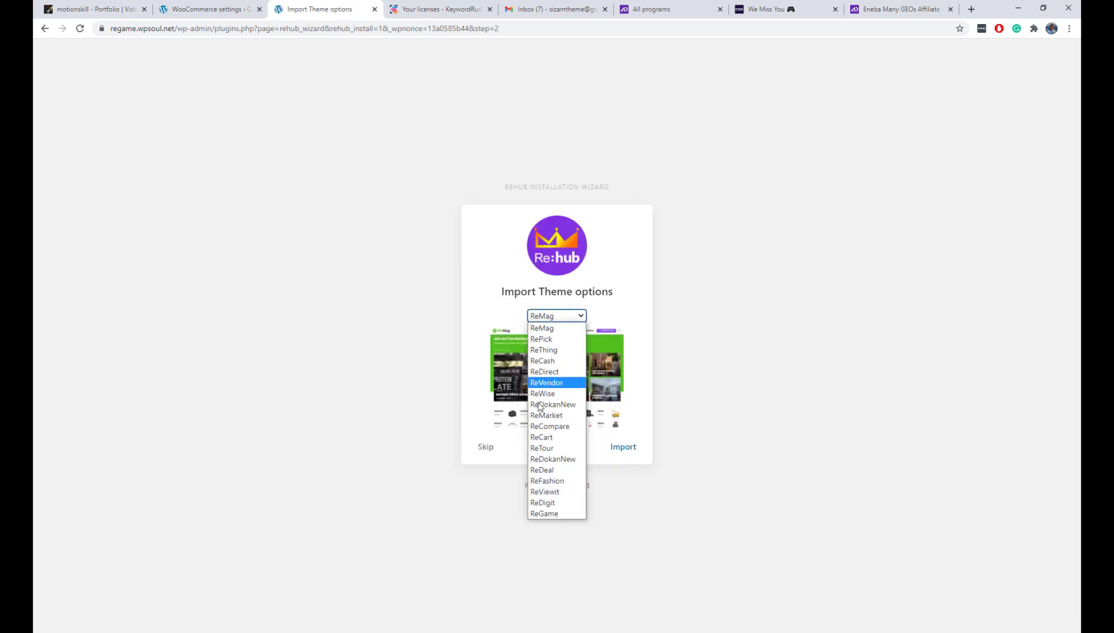
{"action": "left_click", "coordinate": [555, 513]}
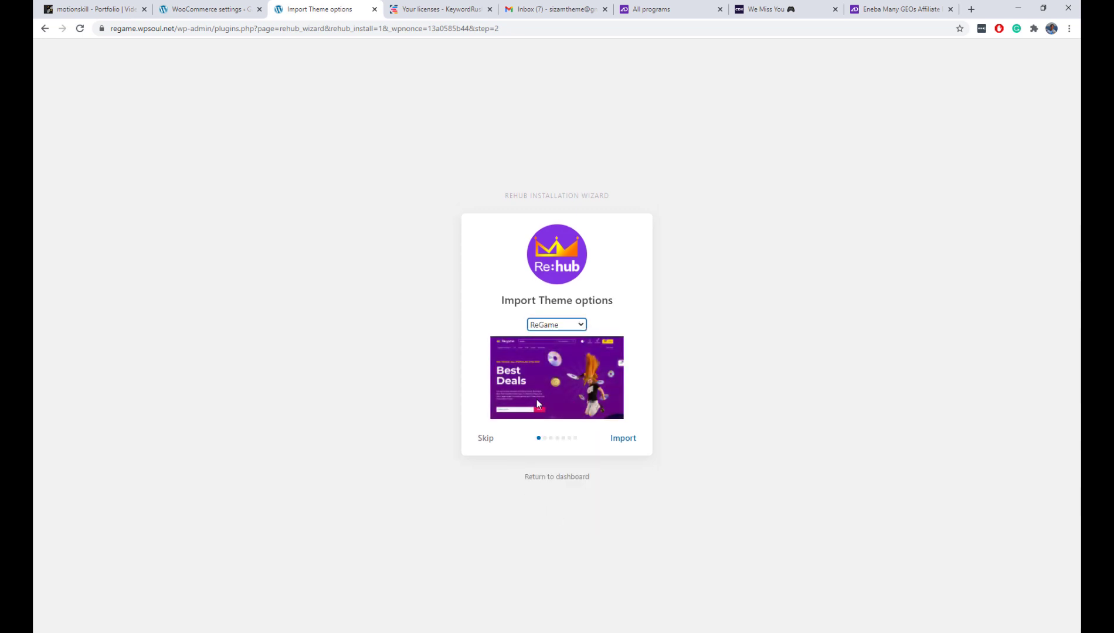
{"action": "left_click", "coordinate": [624, 439]}
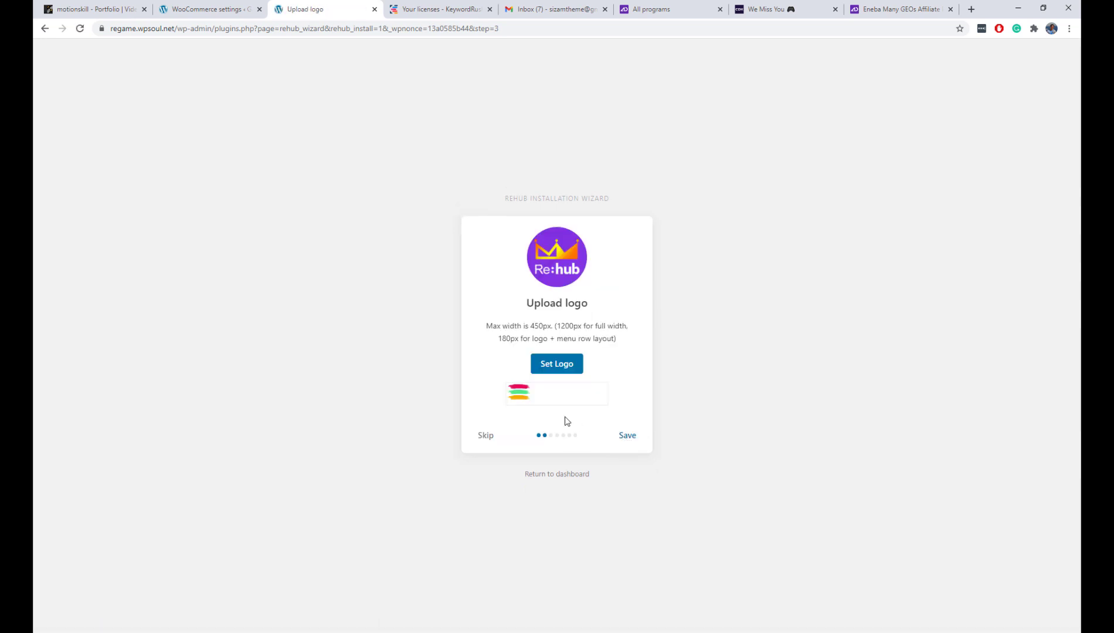
- Skip the three logo steps, create Wishlist and Comparison pages, skip plugins, and finish the wizard
{"action": "left_click", "coordinate": [485, 435]}
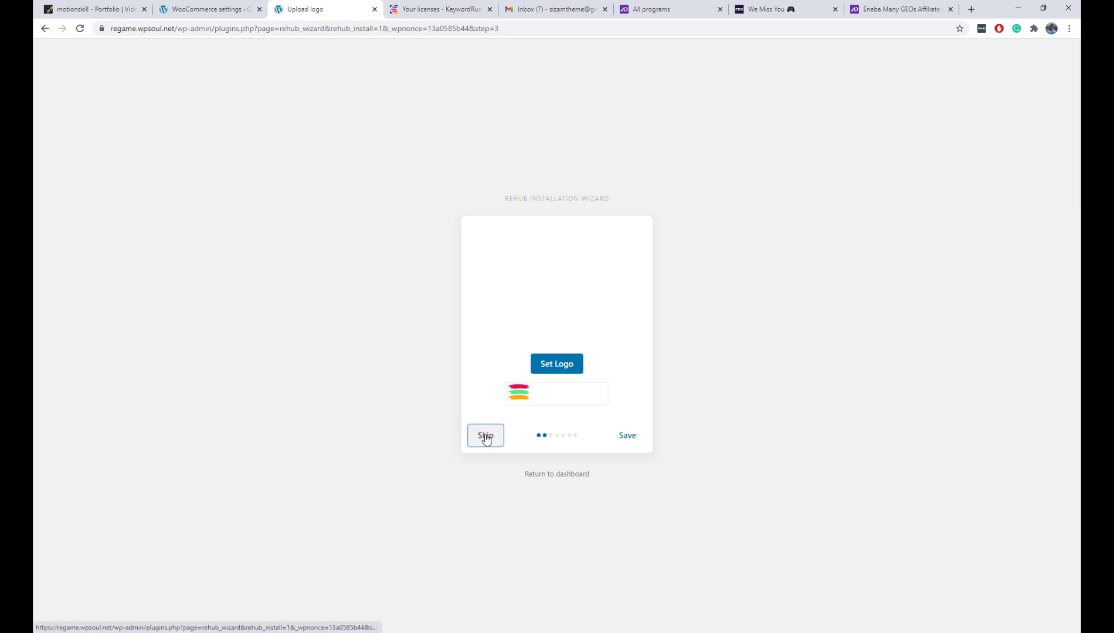
{"action": "left_click", "coordinate": [489, 473]}
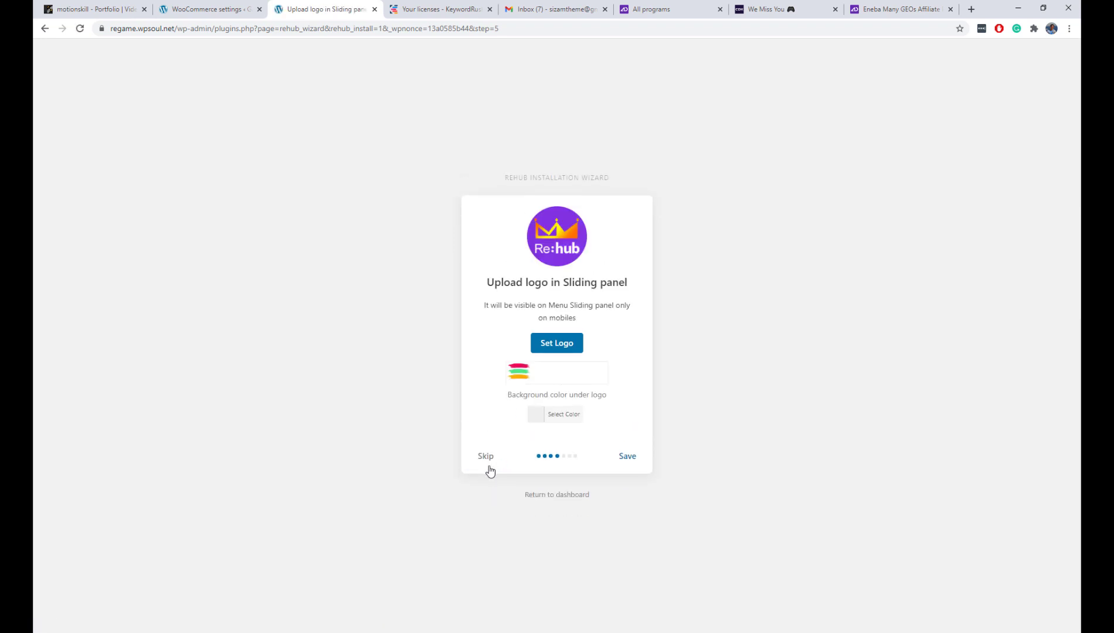
{"action": "left_click", "coordinate": [490, 460]}
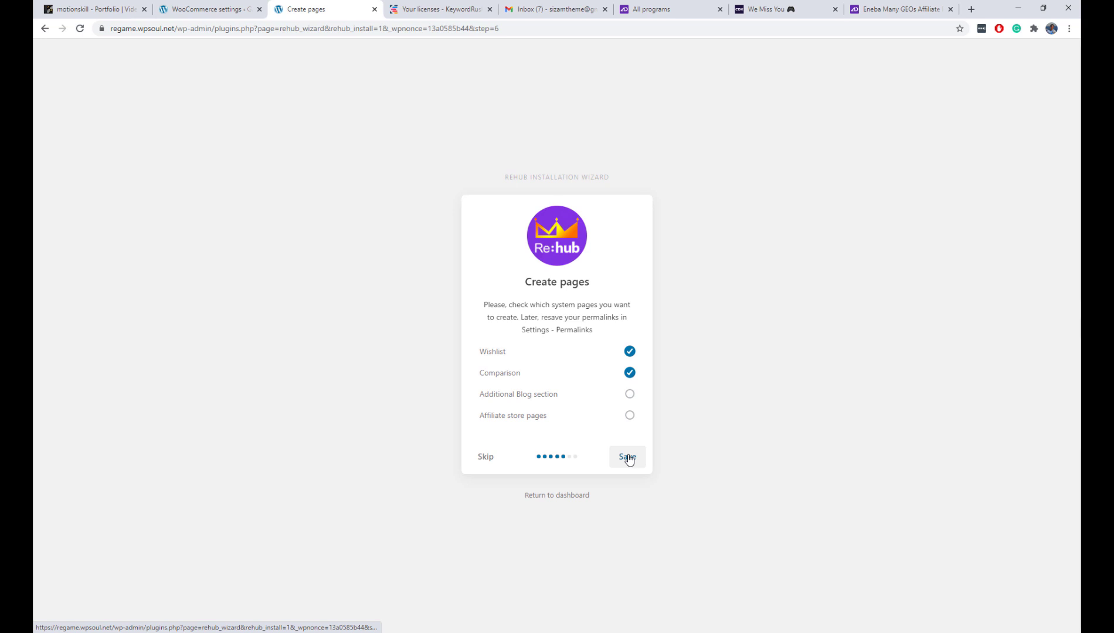
{"action": "left_click", "coordinate": [627, 458]}
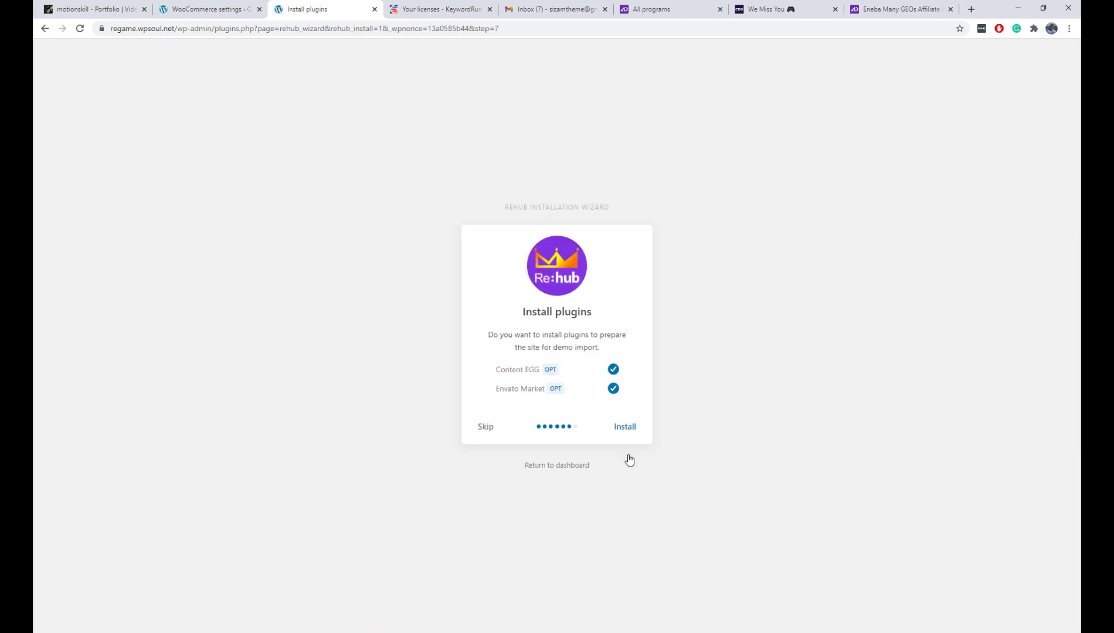
{"action": "left_click", "coordinate": [491, 432]}
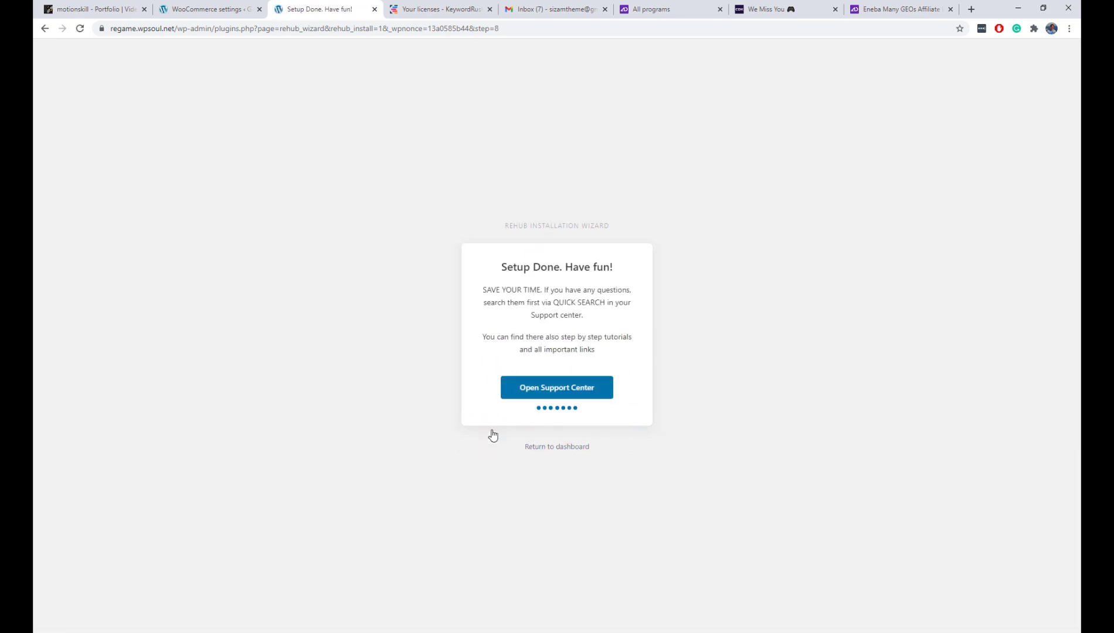
{"action": "left_click", "coordinate": [526, 398]}
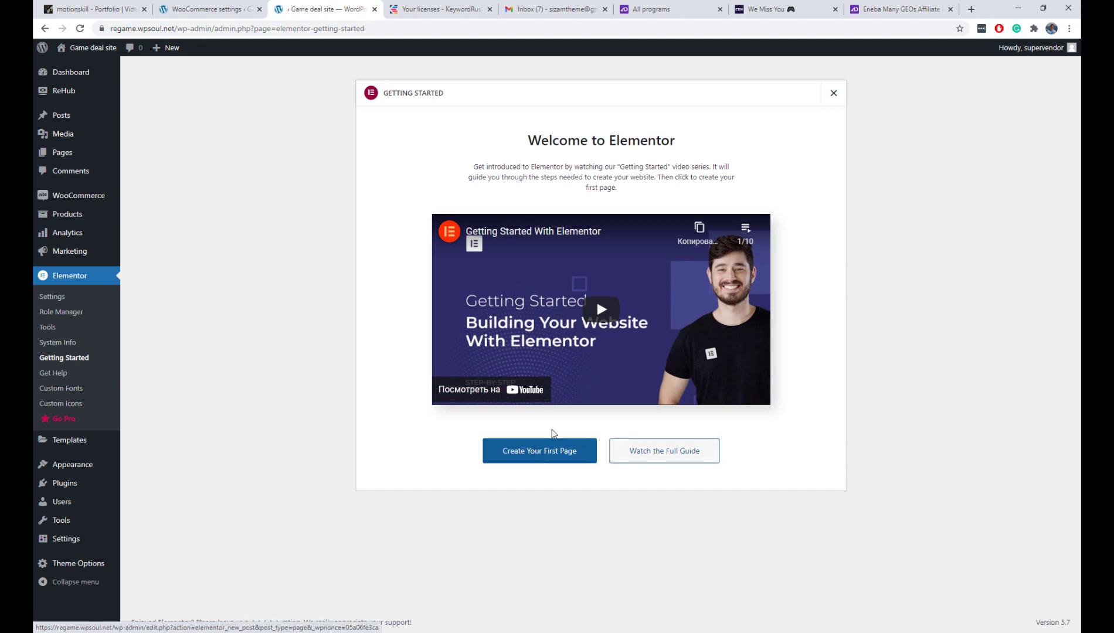
{"action": "left_click", "coordinate": [832, 95]}
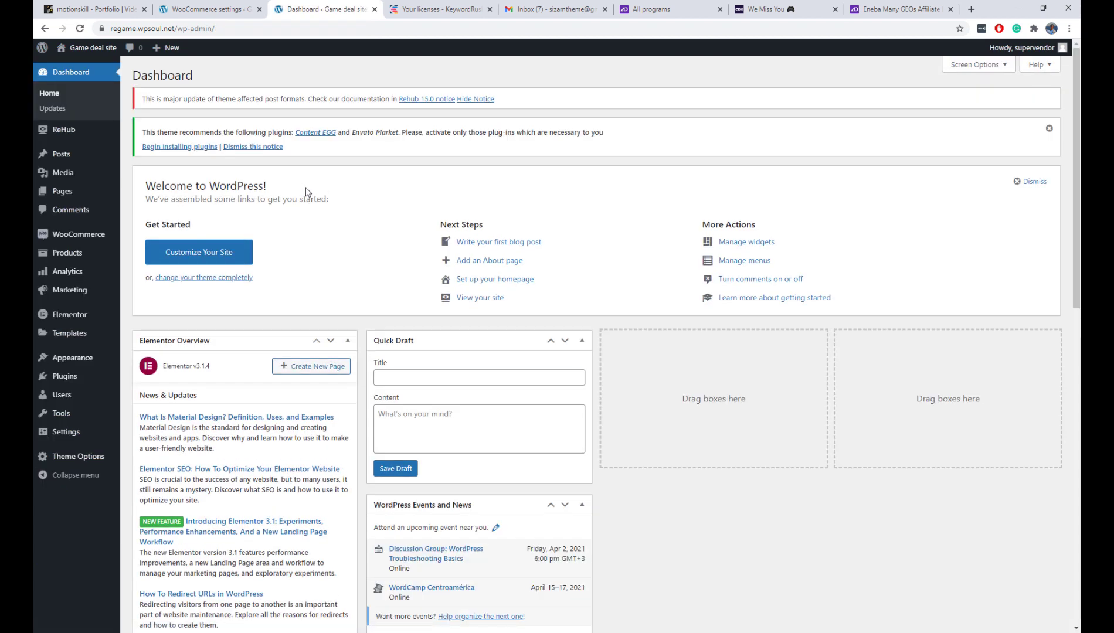
{"action": "mouse_move", "coordinate": [103, 130]}
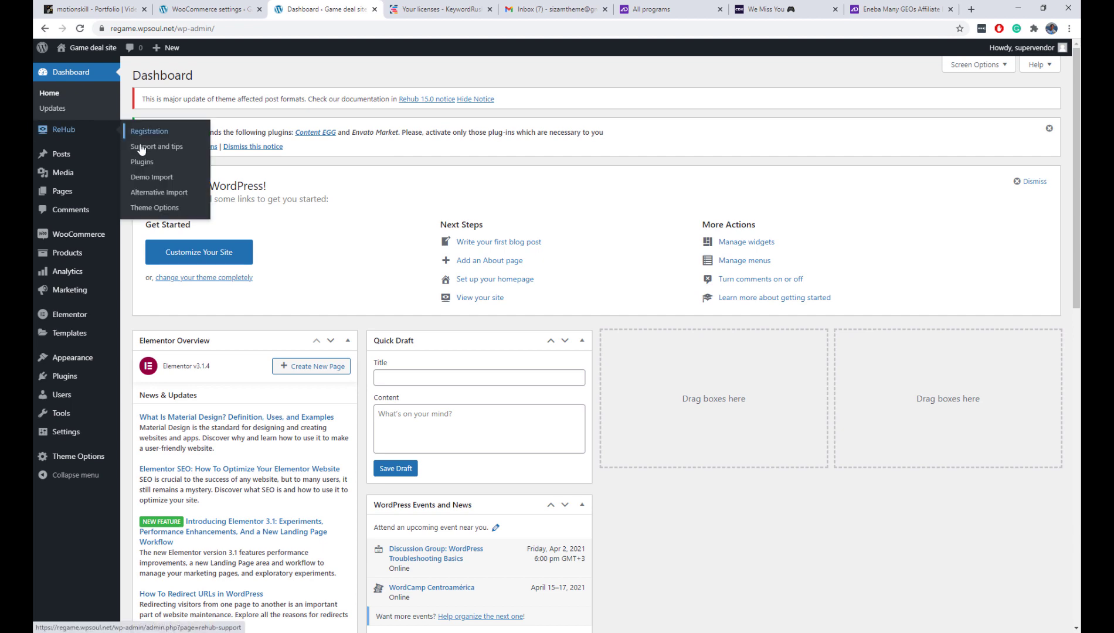
{"action": "left_click", "coordinate": [155, 147]}
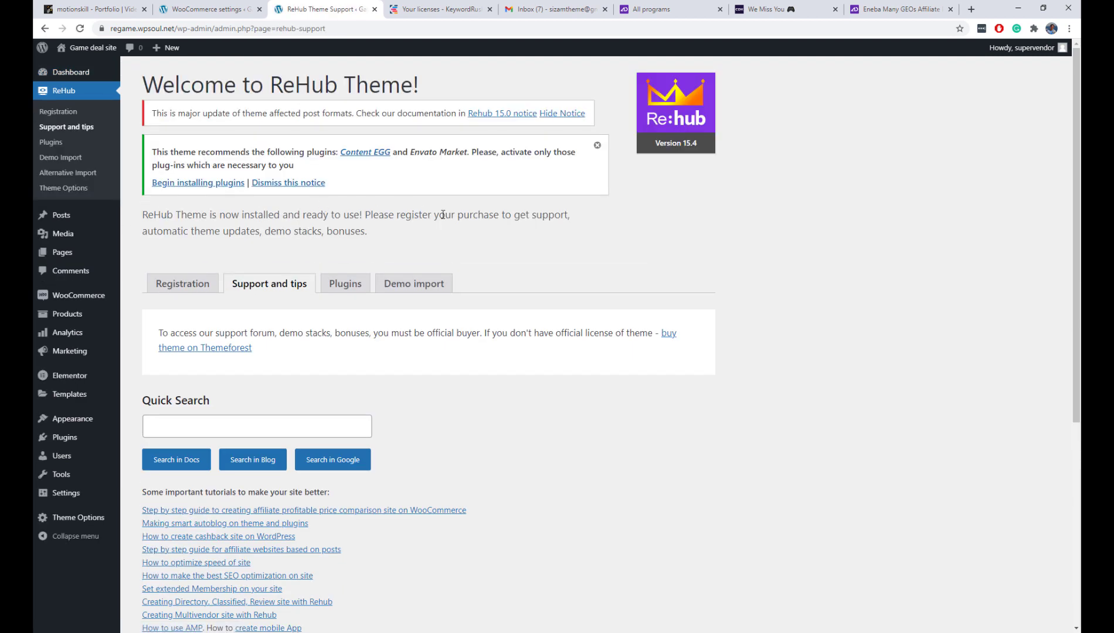
{"action": "scroll", "coordinate": [443, 217], "scroll_direction": "down", "scroll_amount": 4}
{"action": "scroll", "coordinate": [301, 230], "scroll_direction": "up", "scroll_amount": 4}
{"action": "scroll", "coordinate": [300, 230], "scroll_direction": "down", "scroll_amount": 5}
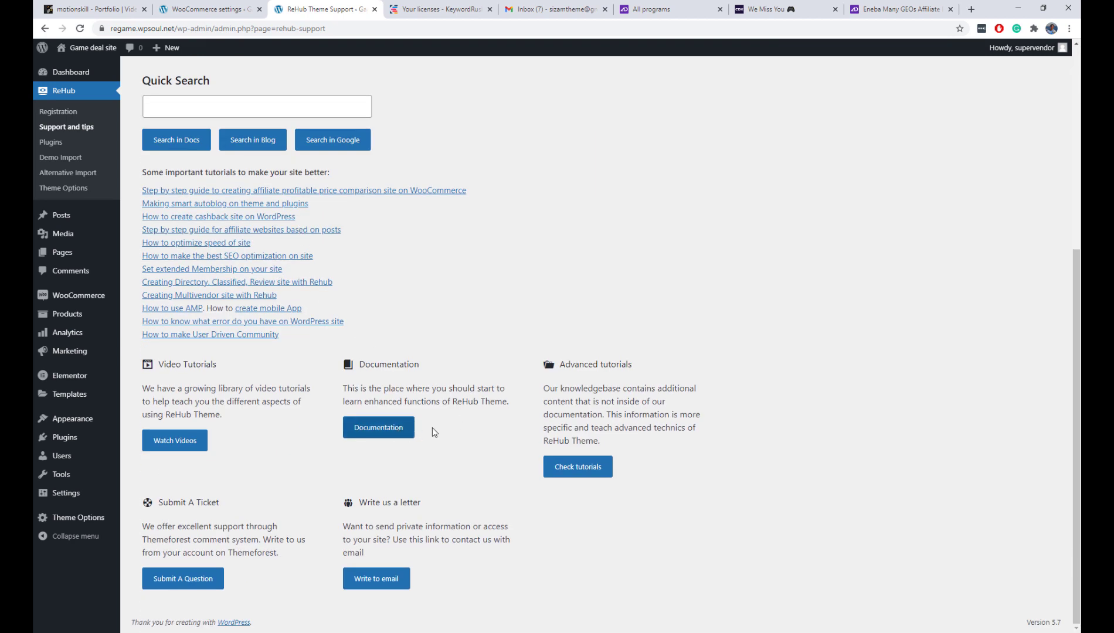
{"action": "scroll", "coordinate": [431, 433], "scroll_direction": "up", "scroll_amount": 6}
{"action": "scroll", "coordinate": [457, 433], "scroll_direction": "down", "scroll_amount": 4}
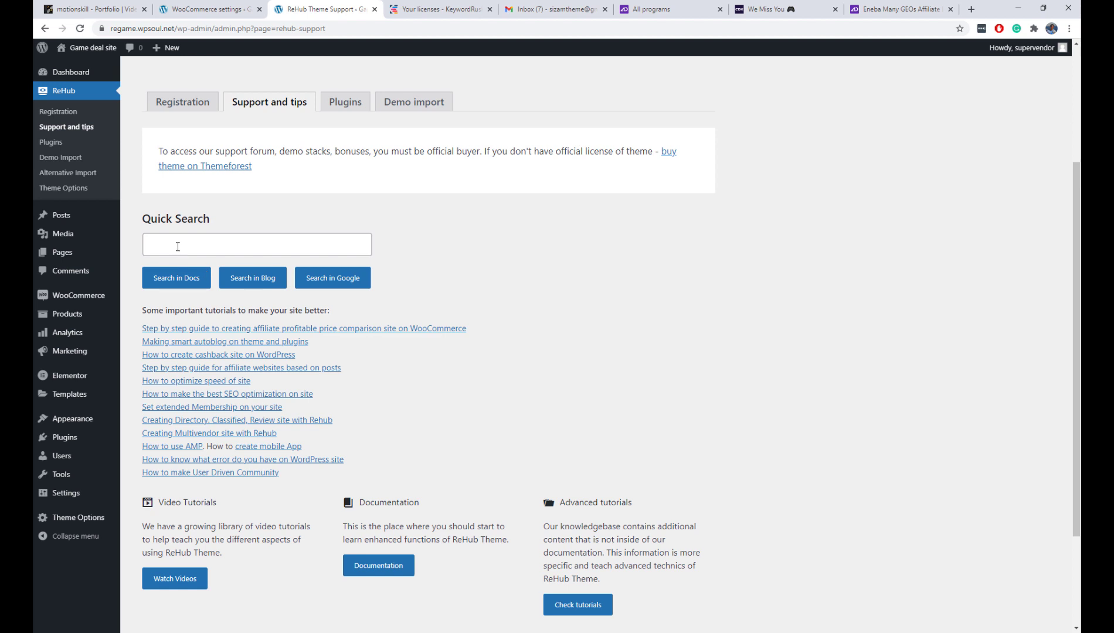
{"action": "scroll", "coordinate": [293, 241], "scroll_direction": "up", "scroll_amount": 3}
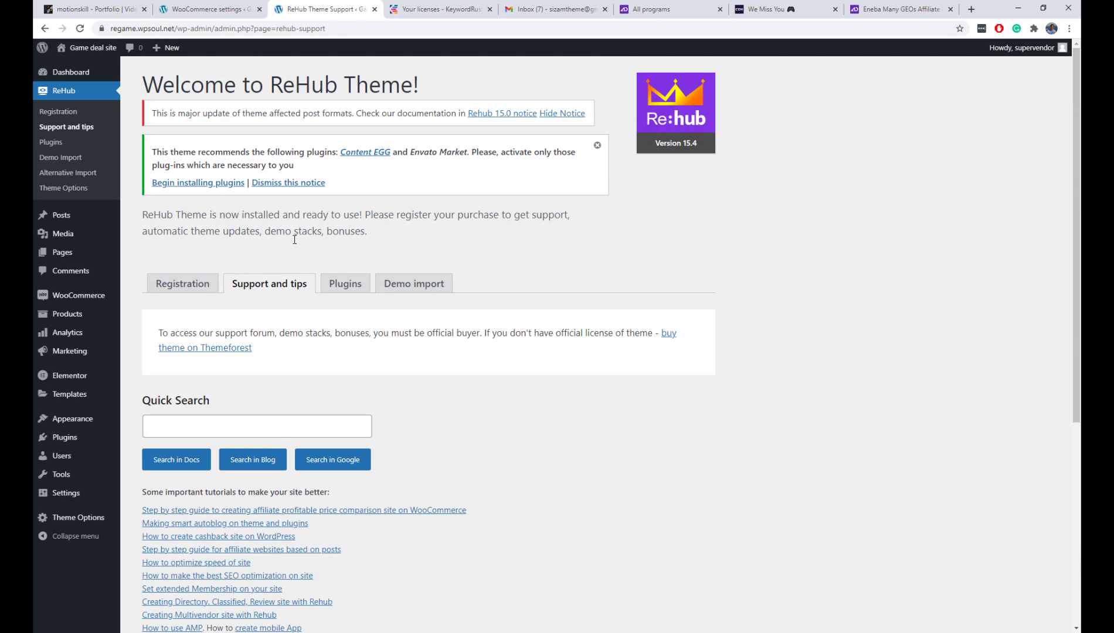
- Search the ReHub blog for 'Woocommerce config' from Quick Search and close the results
{"action": "left_click", "coordinate": [217, 421]}
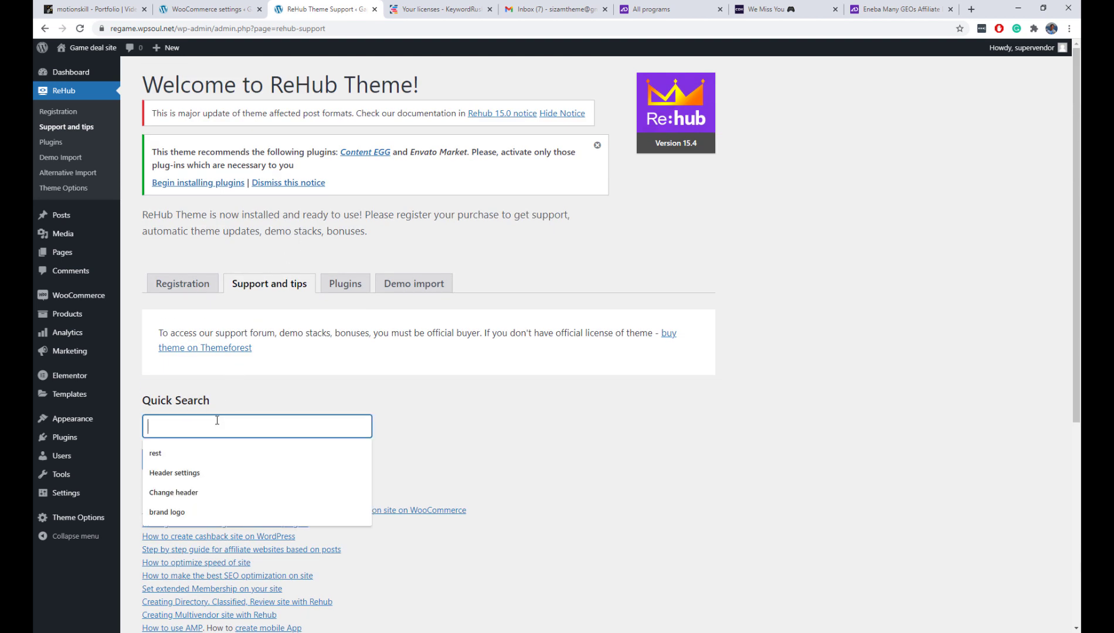
{"action": "type", "text": "Woocomme"}
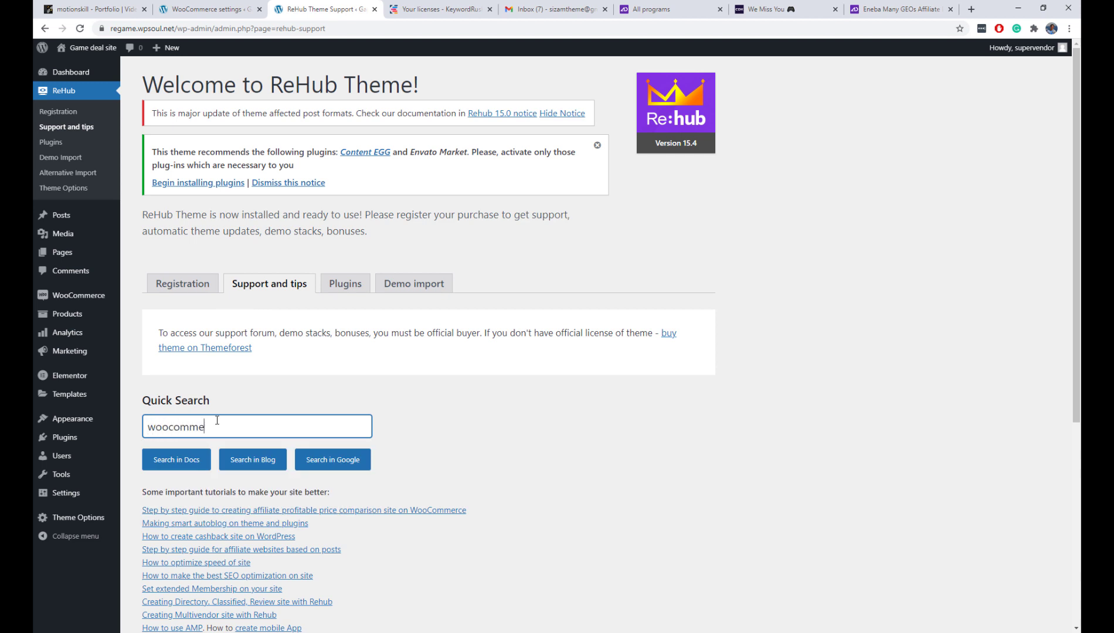
{"action": "type", "text": "rce configuration"}
{"action": "left_click", "coordinate": [265, 468]}
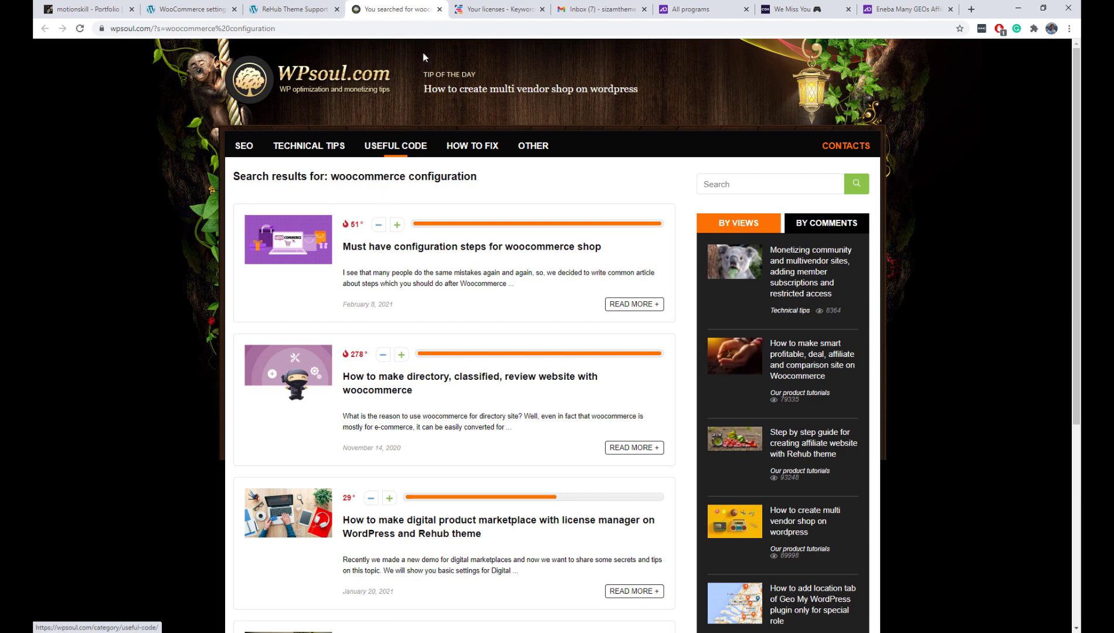
{"action": "left_click", "coordinate": [440, 9]}
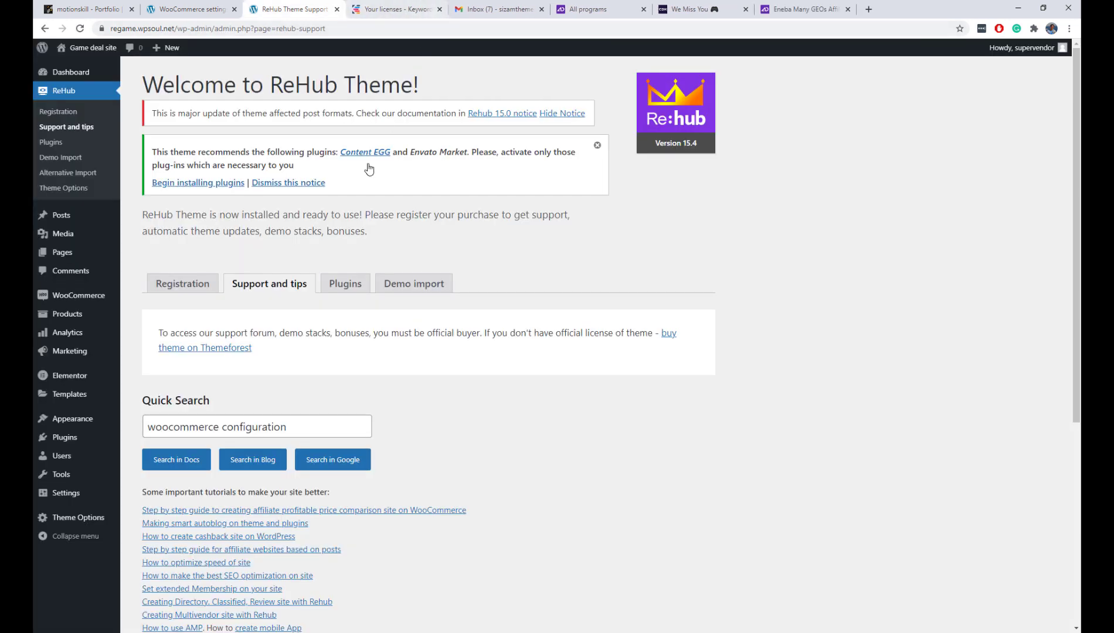
- Search the ReHub docs and Google for 'Woocommerce config', viewing the WooCommerce basics article
{"action": "left_click", "coordinate": [178, 461]}
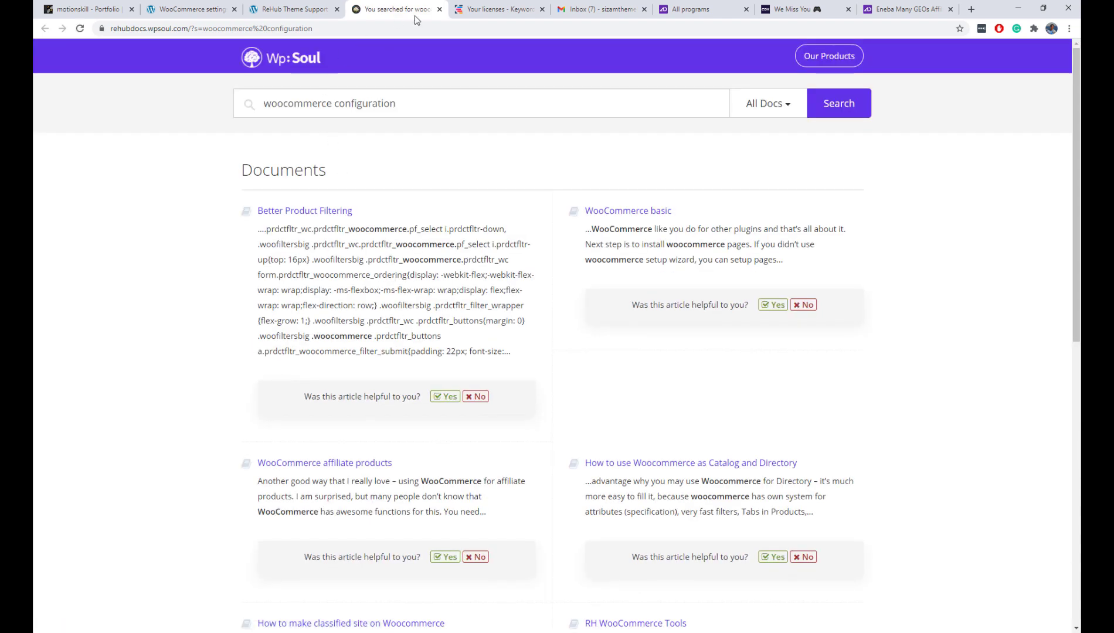
{"action": "left_click", "coordinate": [626, 211]}
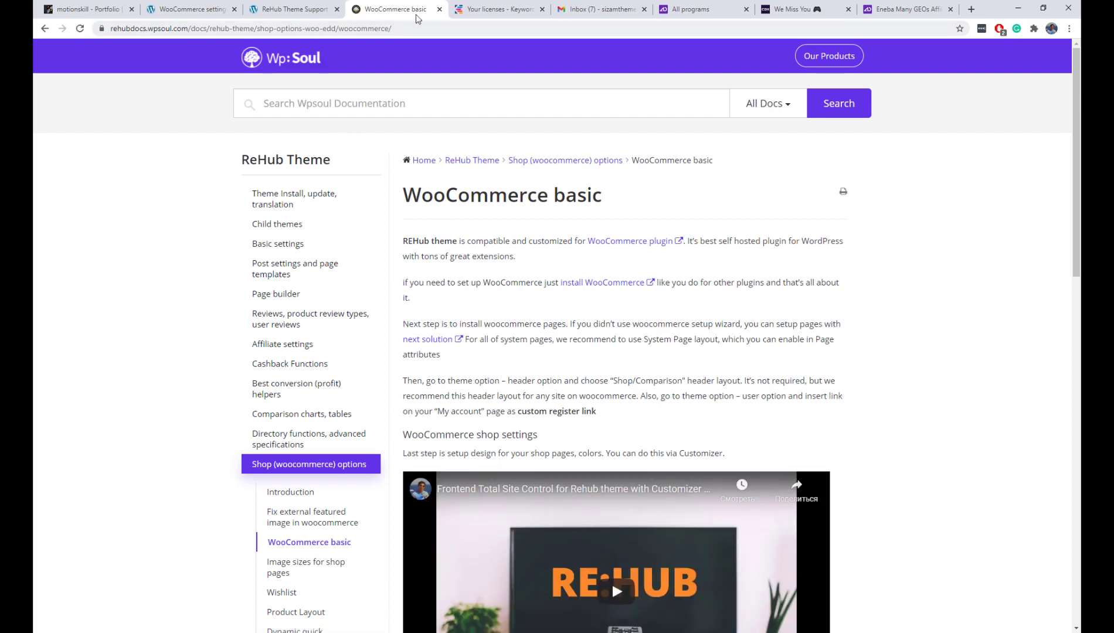
{"action": "left_click", "coordinate": [439, 9]}
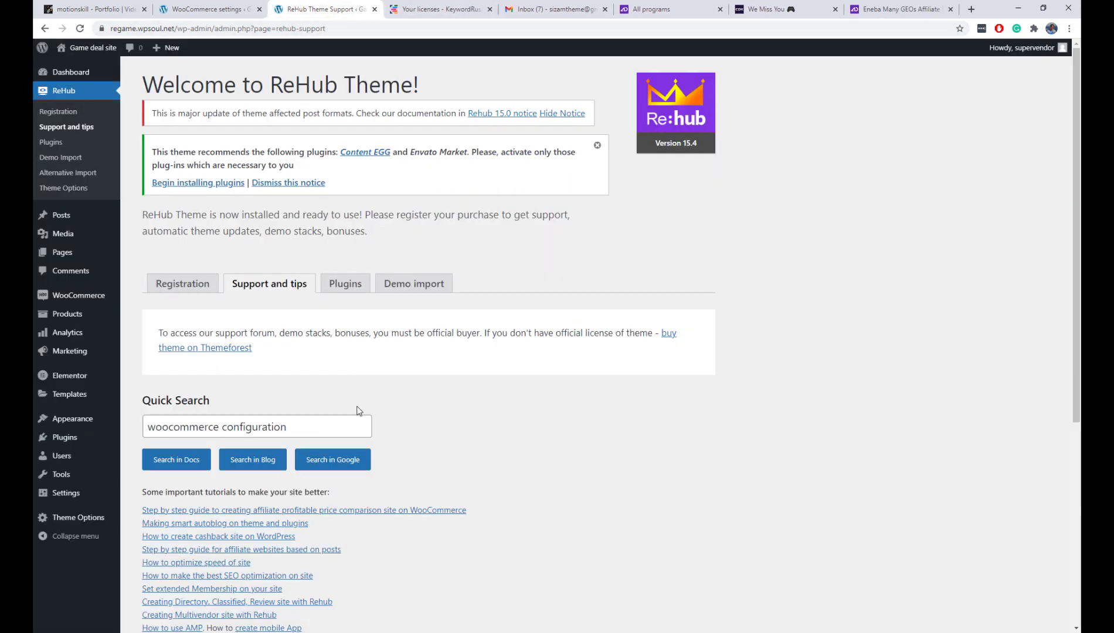
{"action": "left_click", "coordinate": [339, 463]}
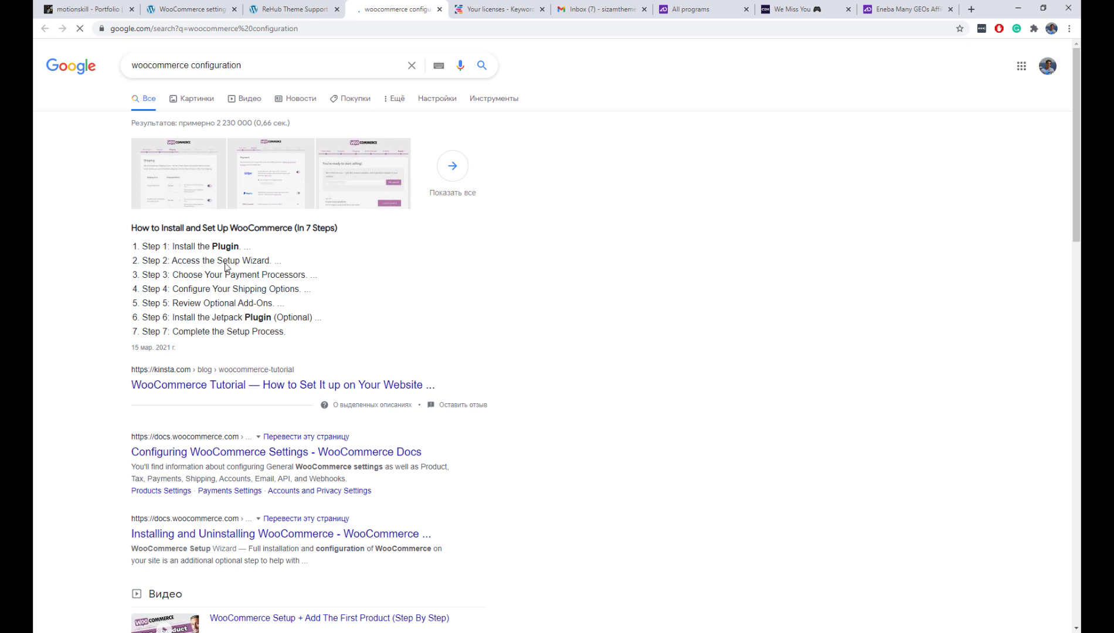
{"action": "left_click", "coordinate": [438, 9]}
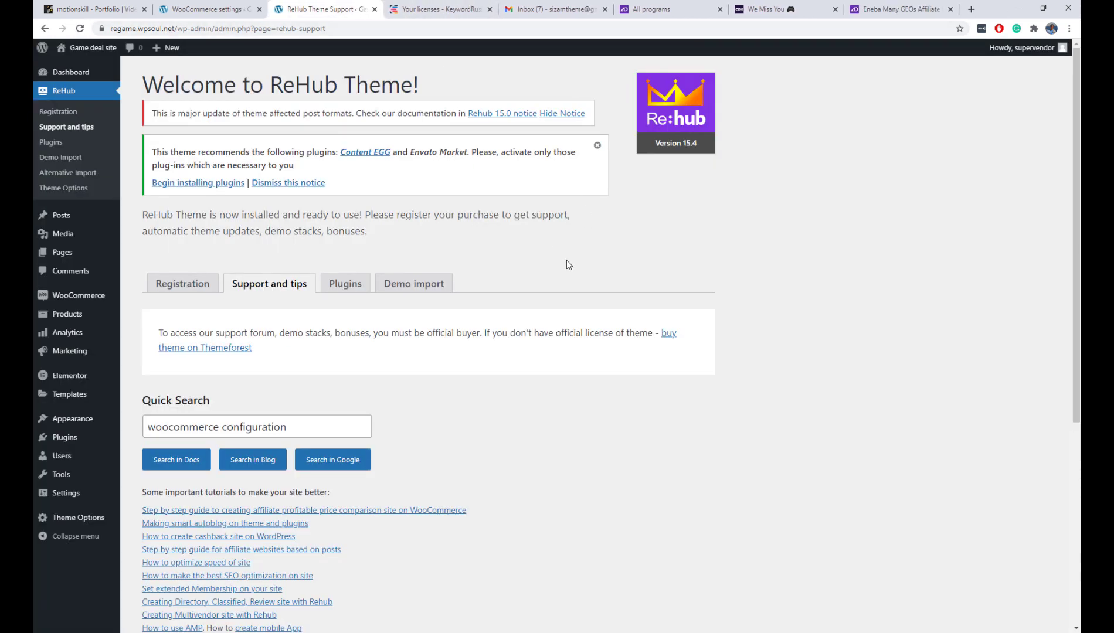
- Open the Re:game demo and browse its Latest Sales, Top Games, Upcoming Games and Categories sections
{"action": "left_click", "coordinate": [437, 284]}
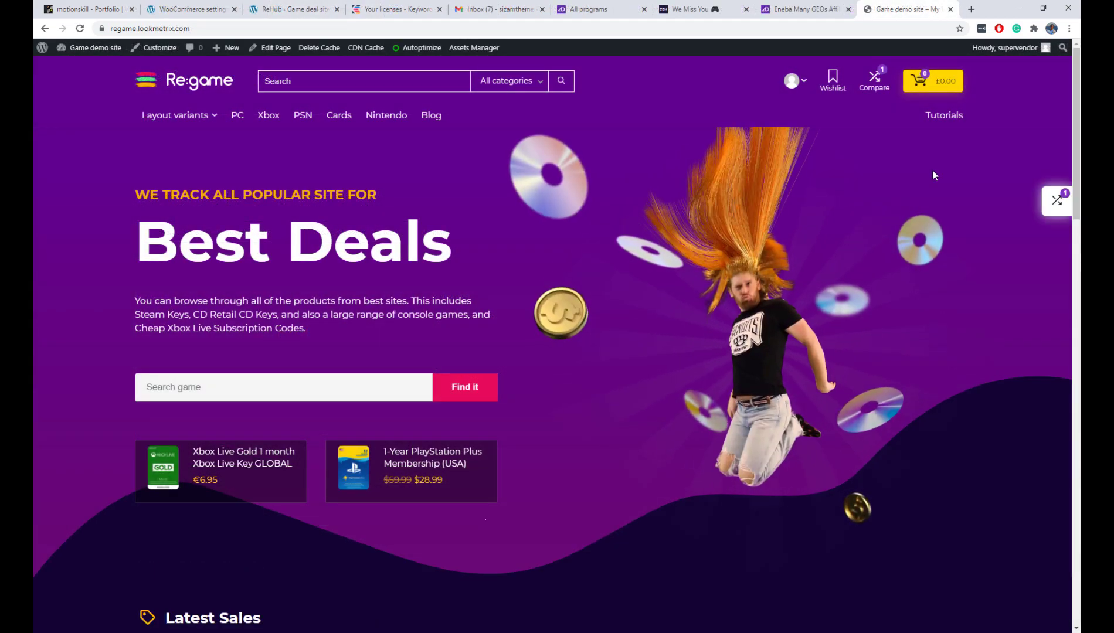
{"action": "scroll", "coordinate": [649, 214], "scroll_direction": "down", "scroll_amount": 5}
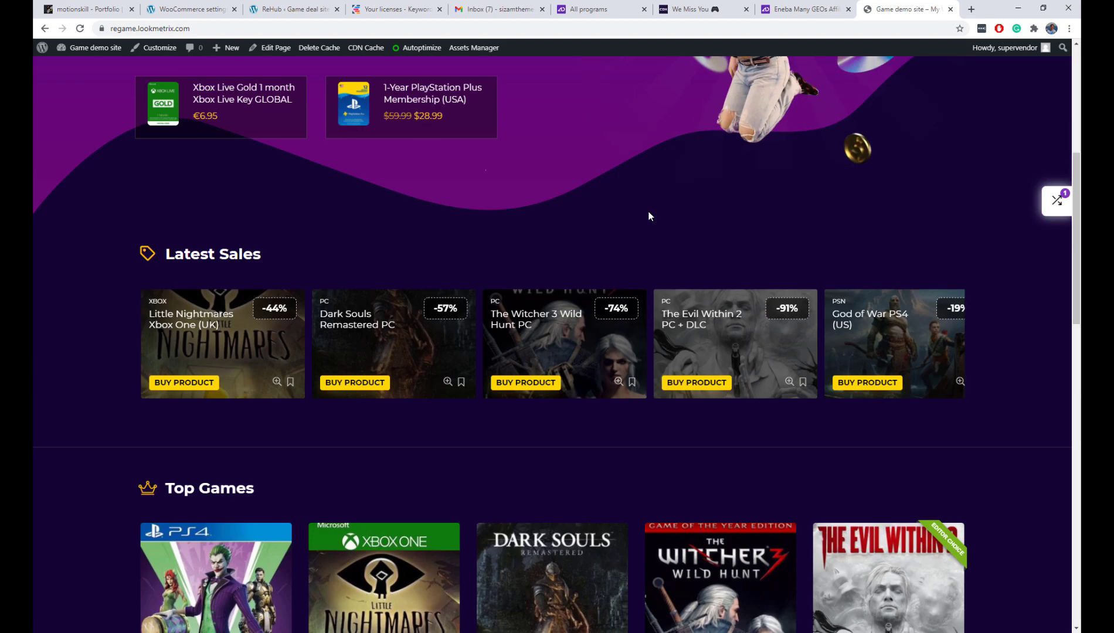
{"action": "scroll", "coordinate": [649, 216], "scroll_direction": "down", "scroll_amount": 12}
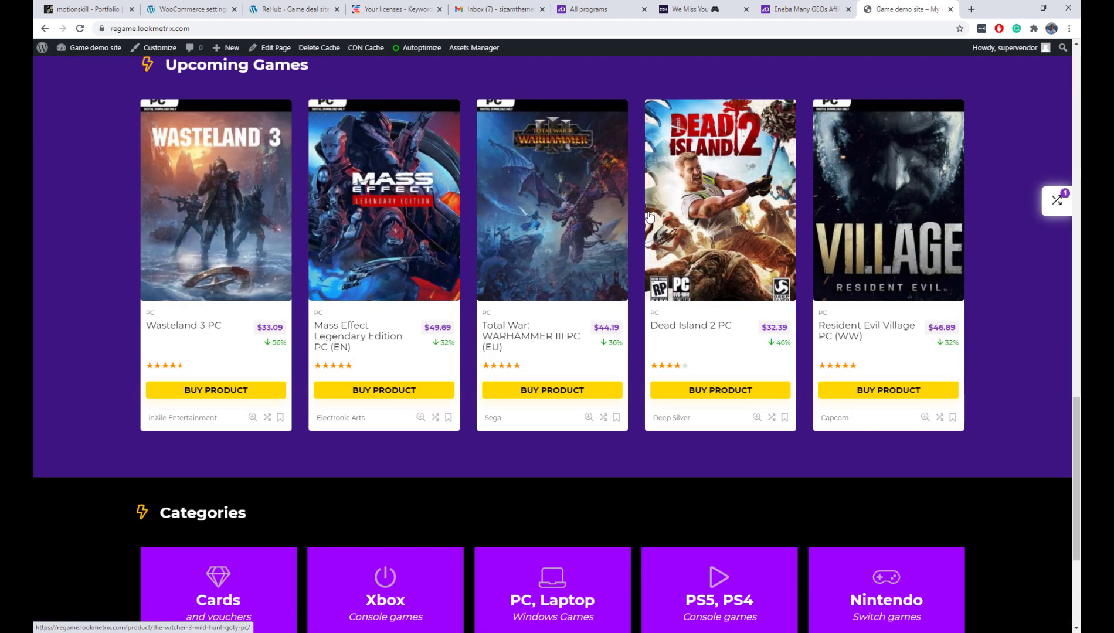
{"action": "scroll", "coordinate": [649, 217], "scroll_direction": "down", "scroll_amount": 4}
{"action": "scroll", "coordinate": [649, 217], "scroll_direction": "up", "scroll_amount": 20}
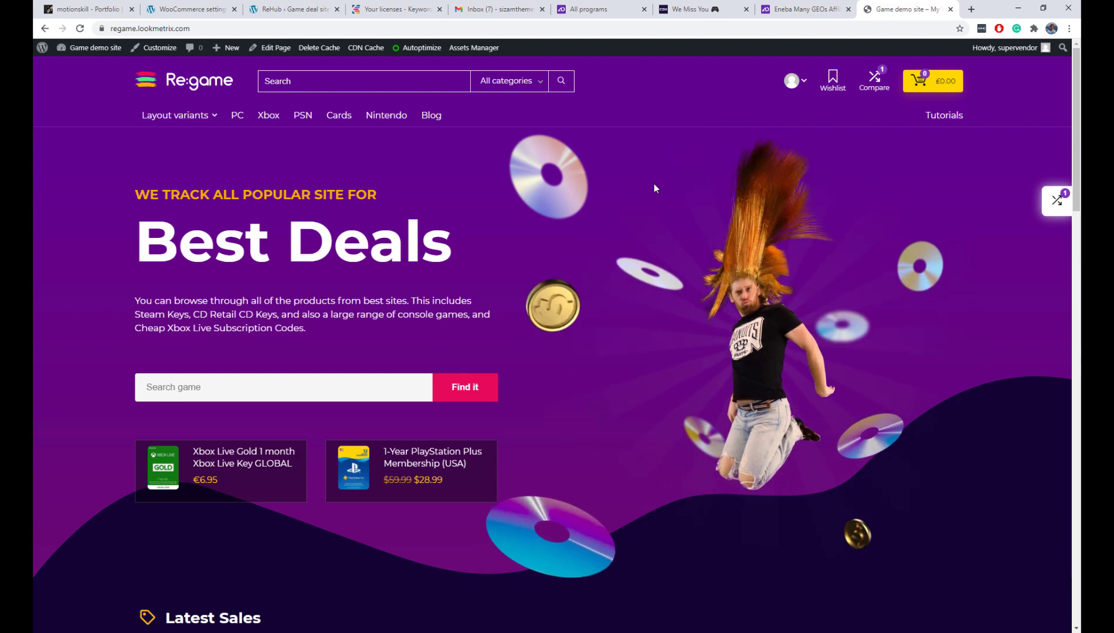
- Open the live site in a new tab from the admin bar's Visit Site link
{"action": "left_click", "coordinate": [305, 9]}
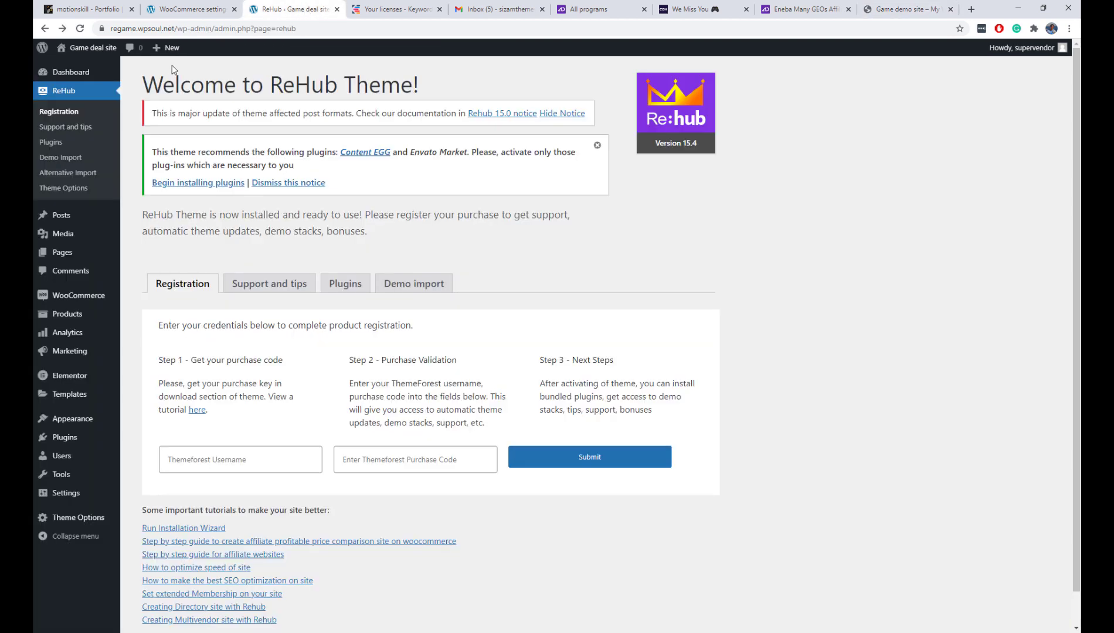
{"action": "mouse_move", "coordinate": [88, 48]}
{"action": "right_click", "coordinate": [98, 66]}
{"action": "left_click", "coordinate": [108, 73]}
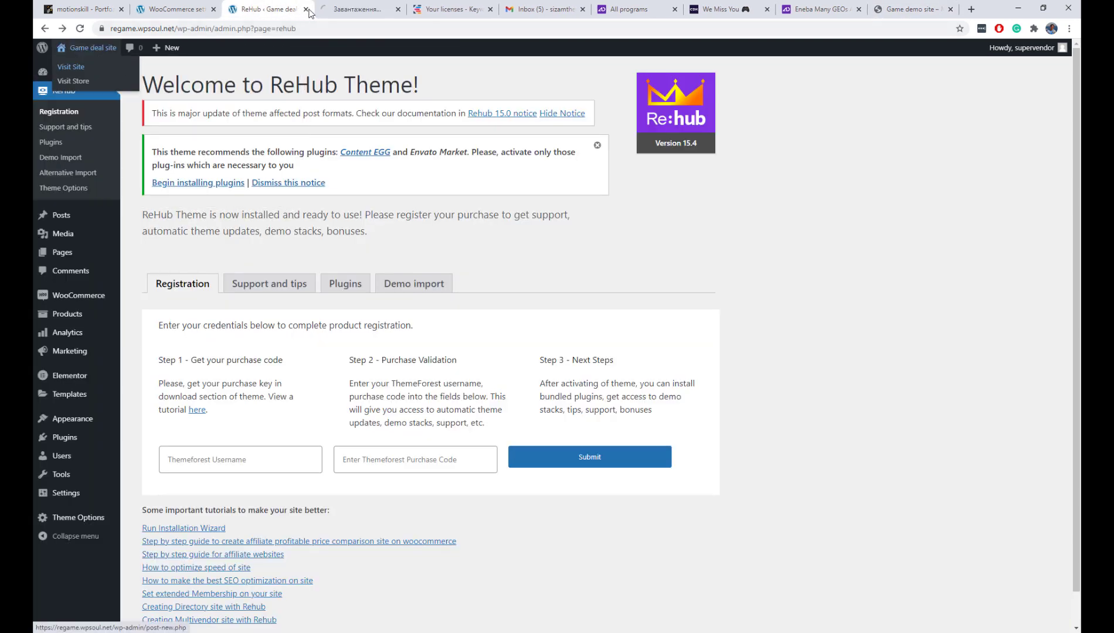
{"action": "key", "text": "ctrl+Tab"}
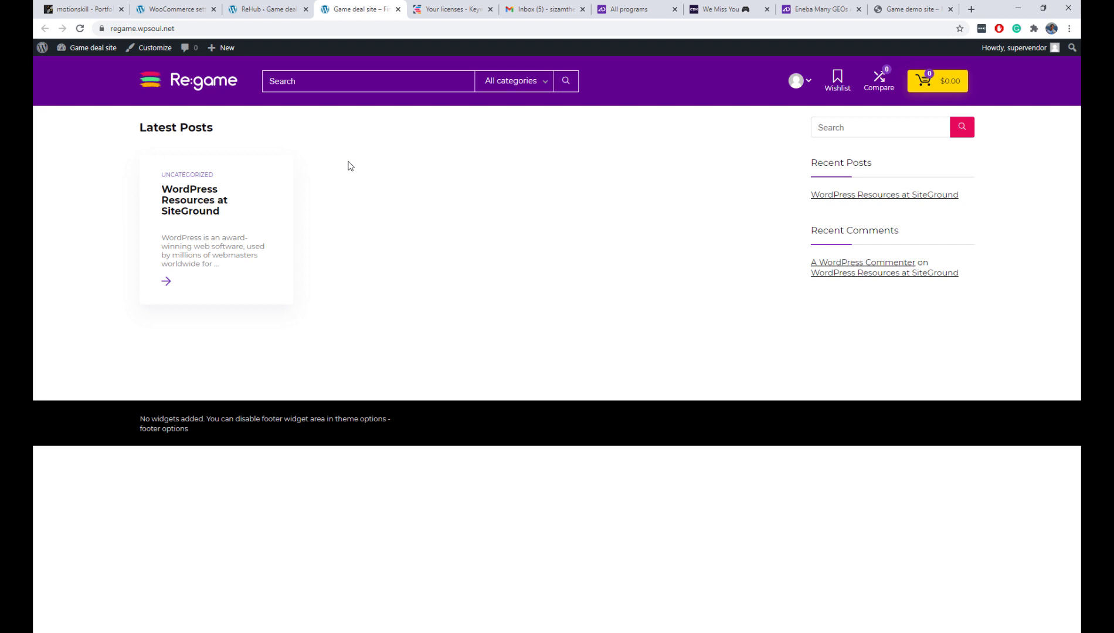
- Return to the Re:game demo tab and scroll to the Top Games list
{"action": "left_click", "coordinate": [918, 10]}
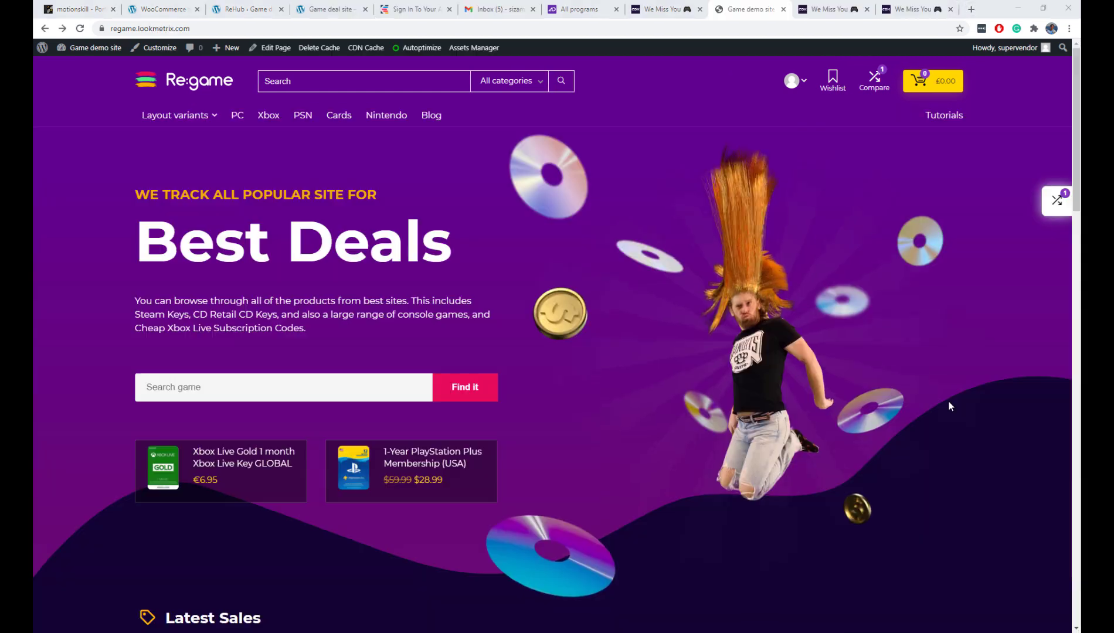
{"action": "scroll", "coordinate": [949, 405], "scroll_direction": "down", "scroll_amount": 5}
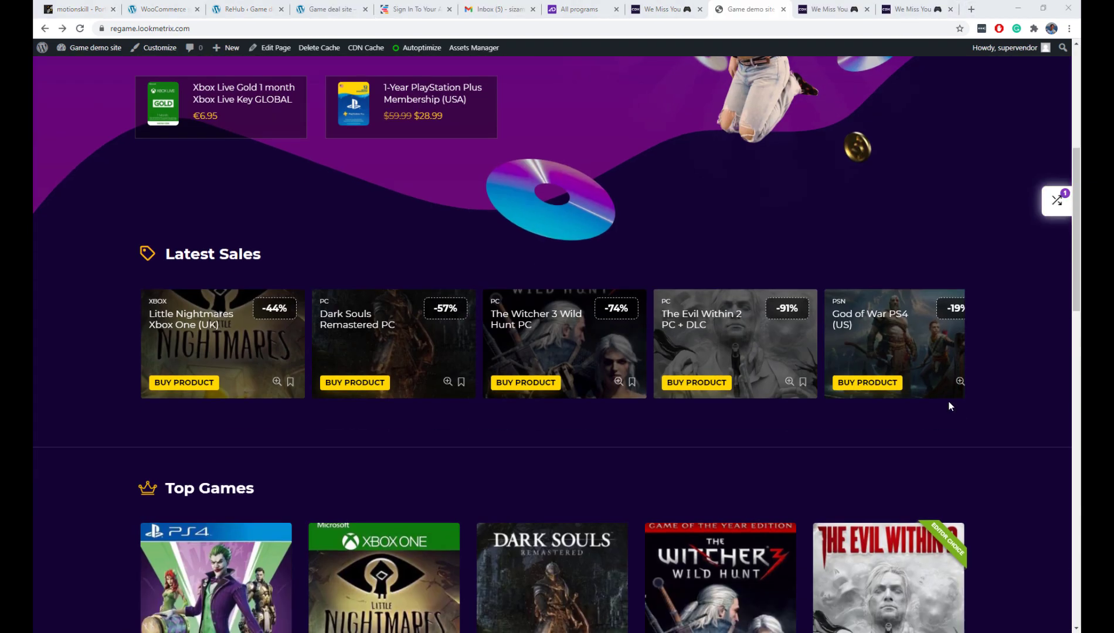
{"action": "scroll", "coordinate": [950, 406], "scroll_direction": "down", "scroll_amount": 6}
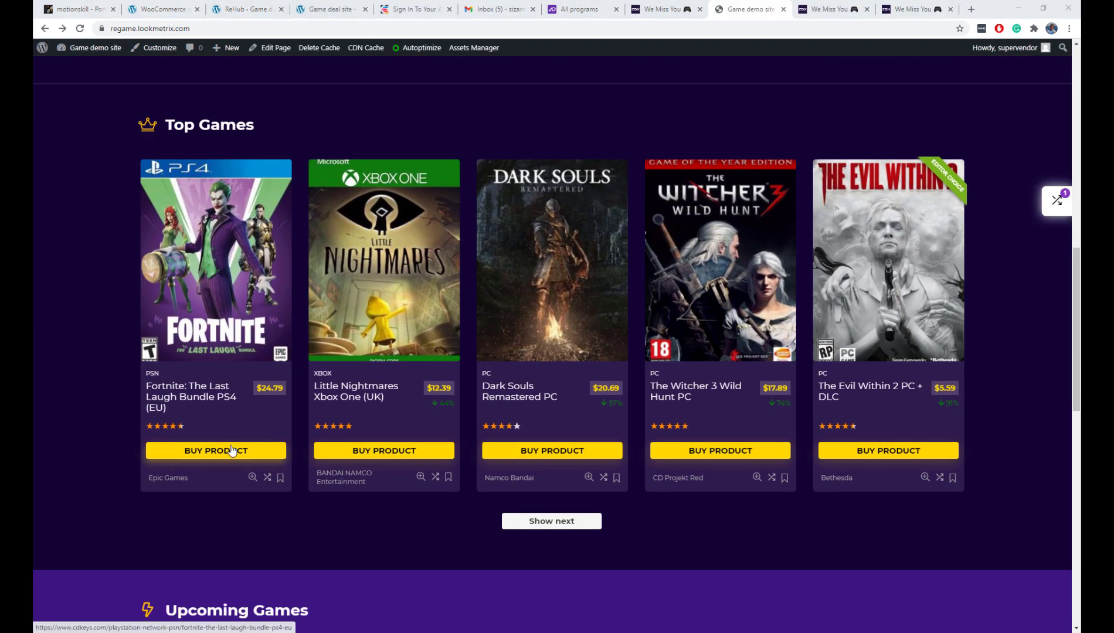
- Follow Fortnite's BUY PRODUCT link and review the CDKeys product page
{"action": "left_click", "coordinate": [232, 450]}
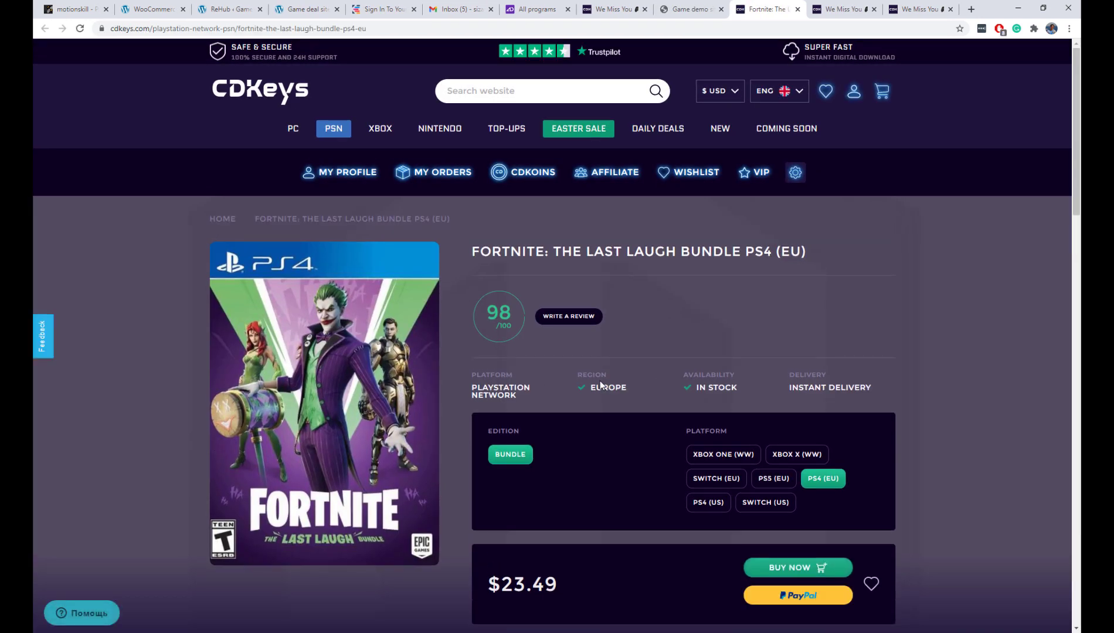
{"action": "scroll", "coordinate": [600, 386], "scroll_direction": "down", "scroll_amount": 3}
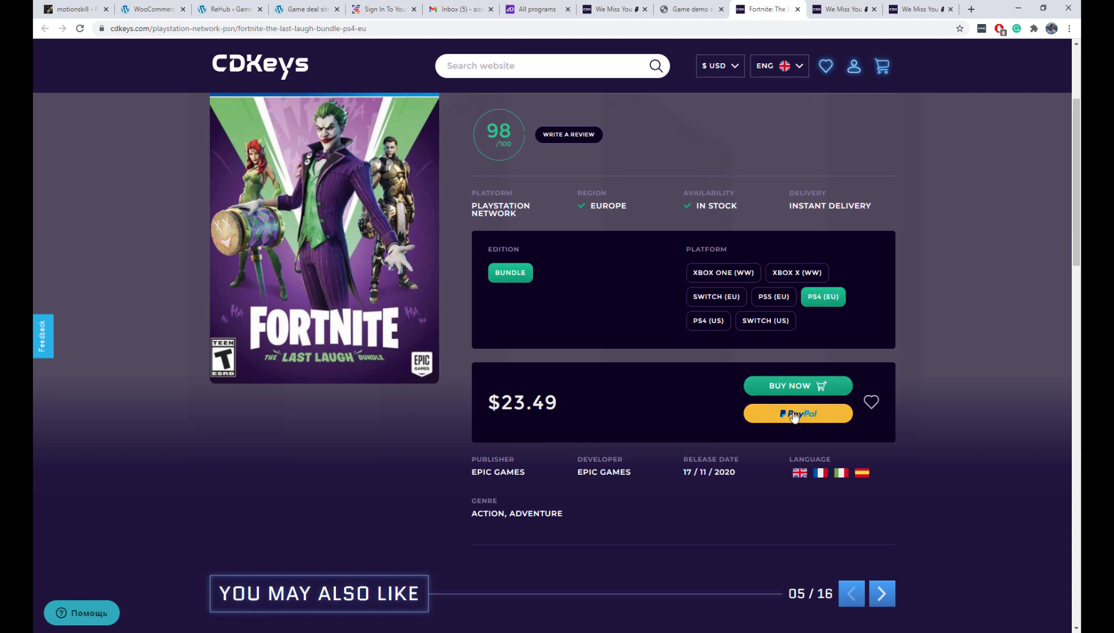
{"action": "scroll", "coordinate": [679, 398], "scroll_direction": "up", "scroll_amount": 3}
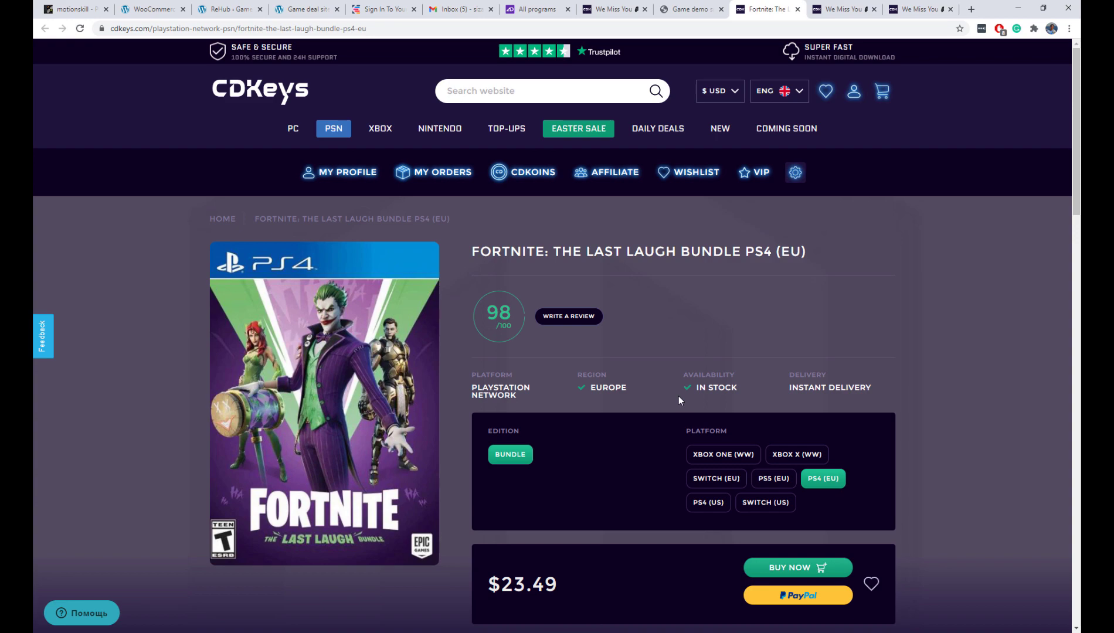
{"action": "scroll", "coordinate": [678, 396], "scroll_direction": "down", "scroll_amount": 20}
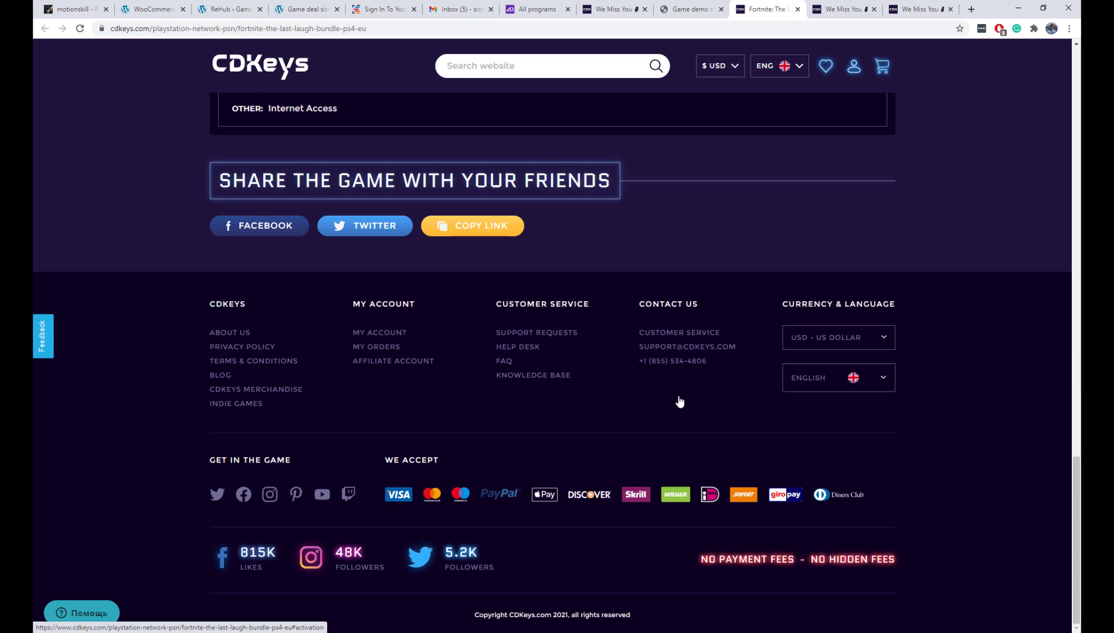
{"action": "scroll", "coordinate": [680, 398], "scroll_direction": "up", "scroll_amount": 20}
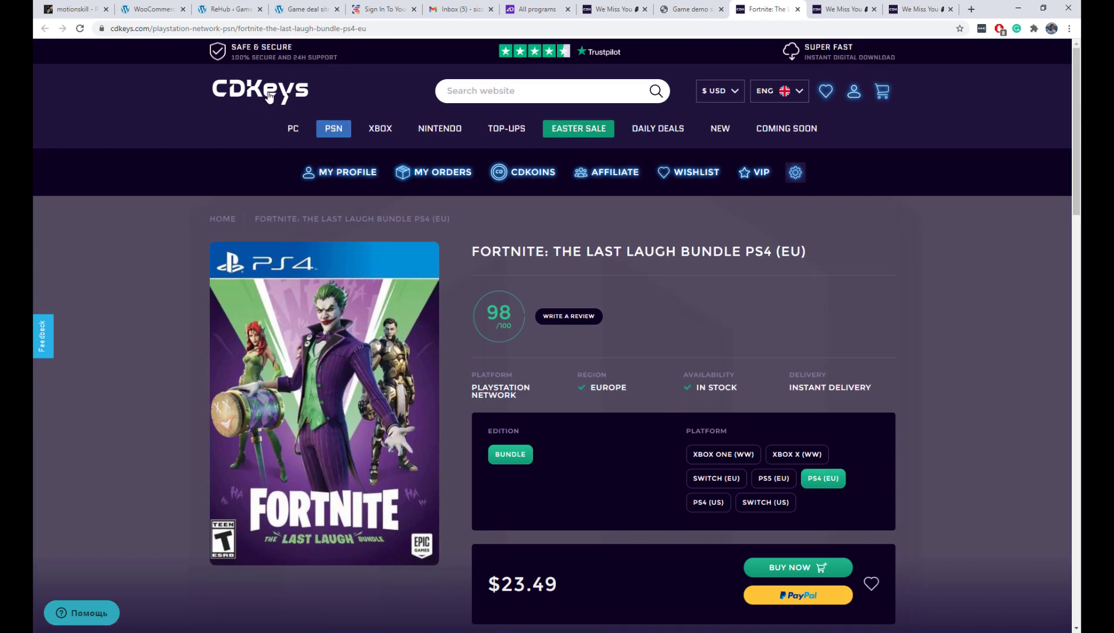
- Go to the CDKeys homepage and open the Outriders Xbox product page
{"action": "left_click", "coordinate": [267, 99]}
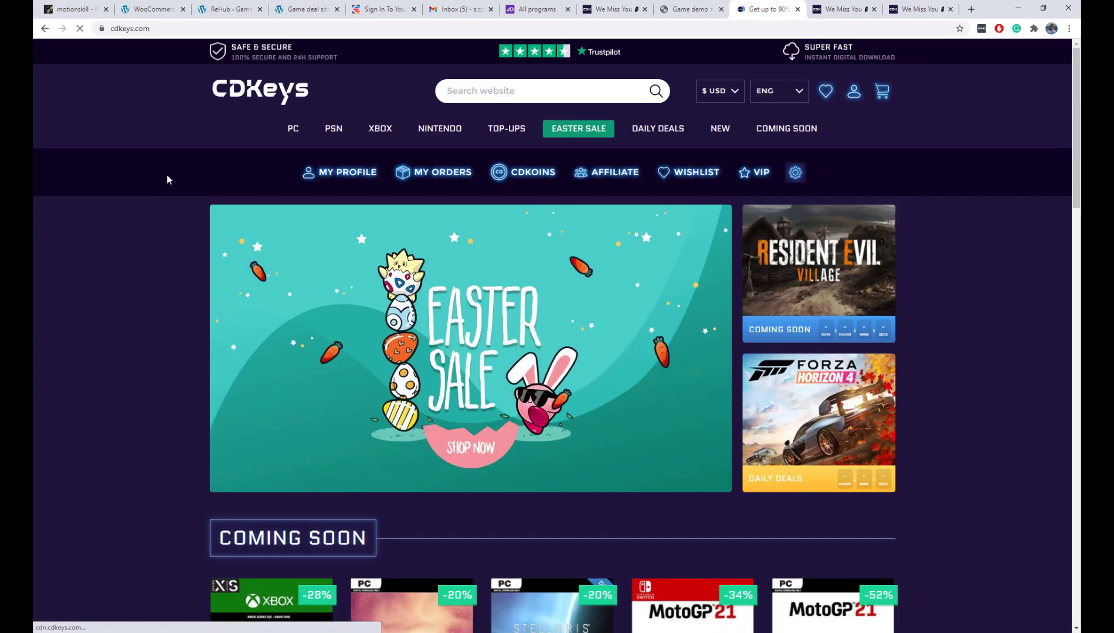
{"action": "scroll", "coordinate": [167, 179], "scroll_direction": "down", "scroll_amount": 5}
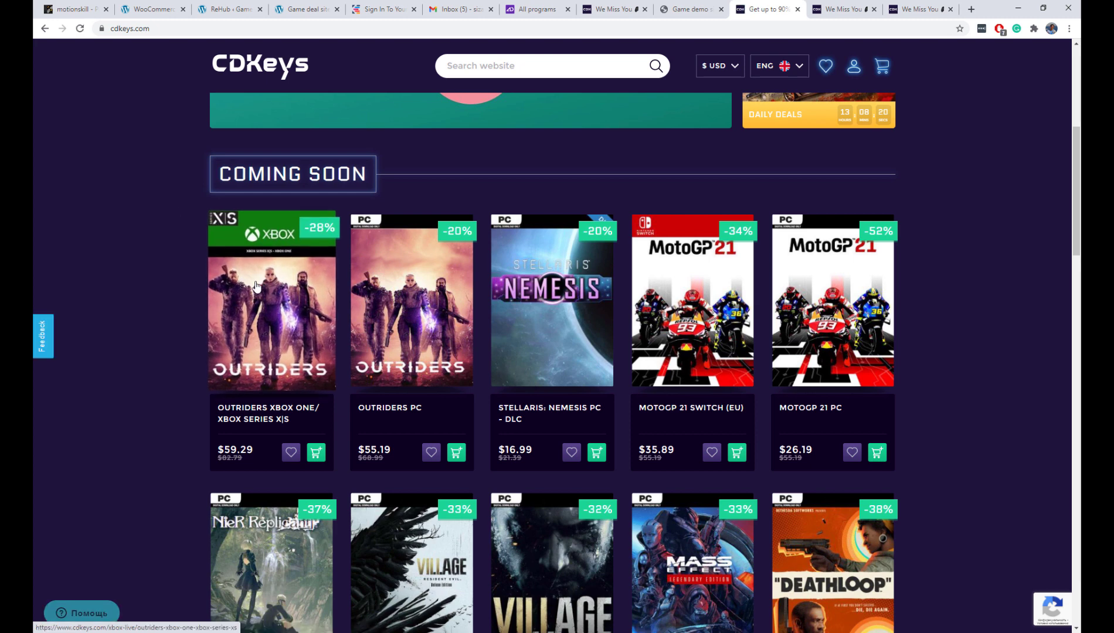
{"action": "left_click", "coordinate": [259, 299]}
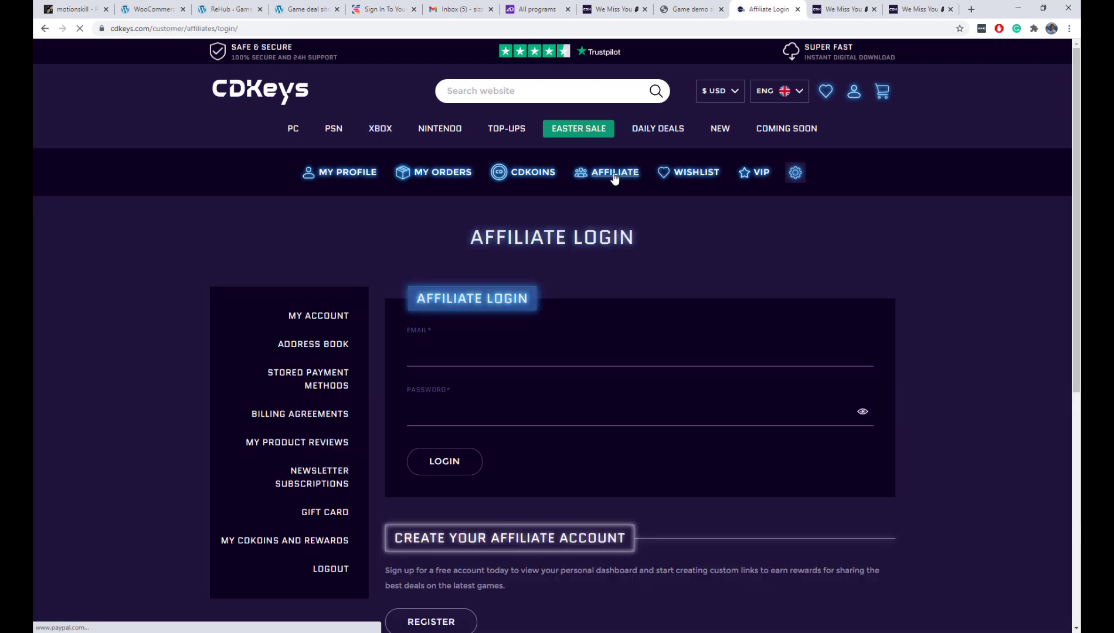
- Switch from Photoshop back to the CDKeys Fortnite: The Last Laugh Bundle PS4 (EU) page at $23.49
{"action": "scroll", "coordinate": [603, 237], "scroll_direction": "down", "scroll_amount": 5}
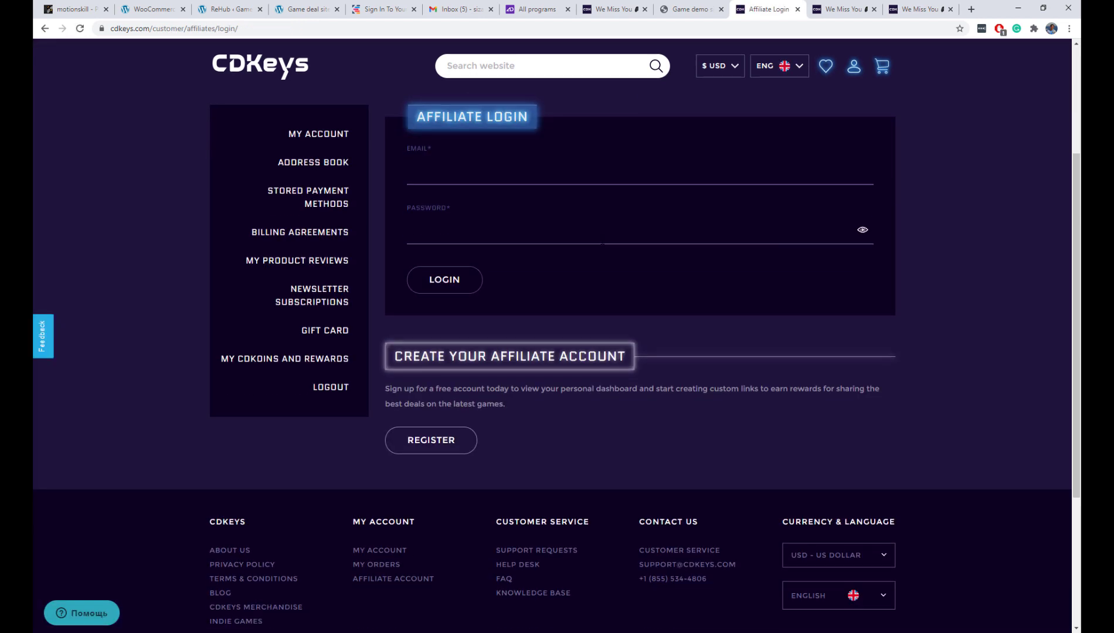
{"action": "scroll", "coordinate": [602, 244], "scroll_direction": "up", "scroll_amount": 5}
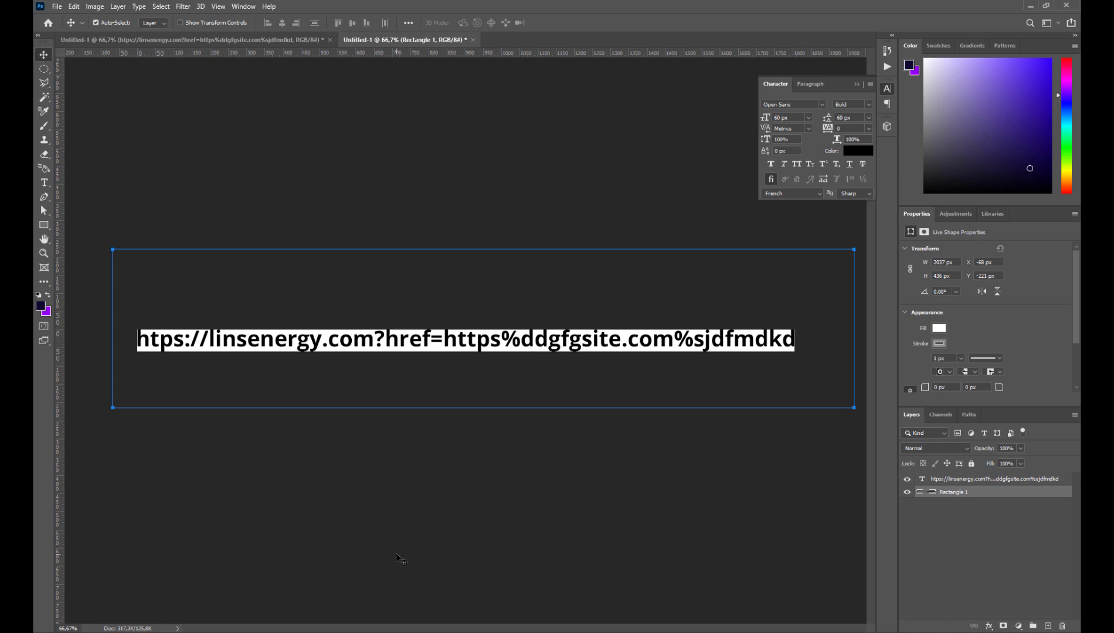
{"action": "key", "text": "alt+Tab"}
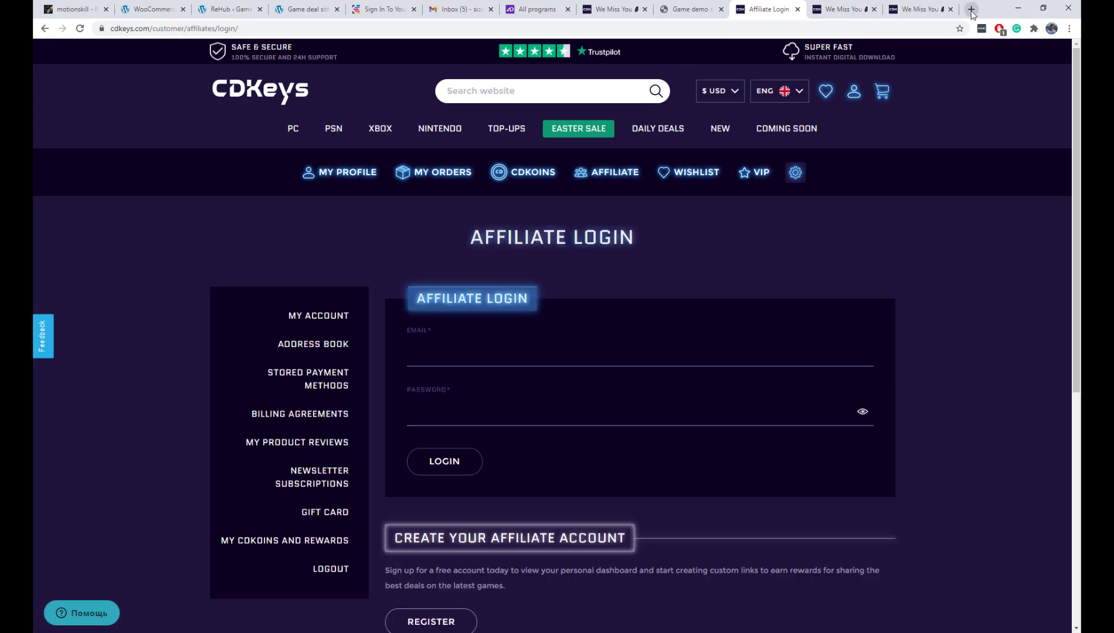
- Search for 'admitad' in a new browser tab
{"action": "left_click", "coordinate": [972, 9]}
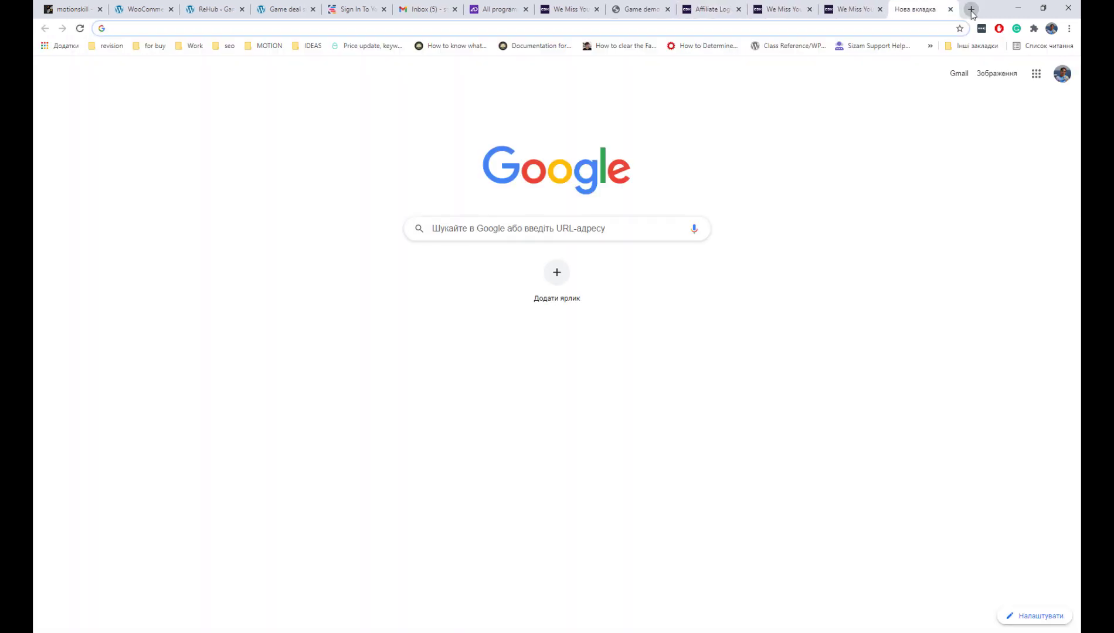
{"action": "type", "text": "admi"}
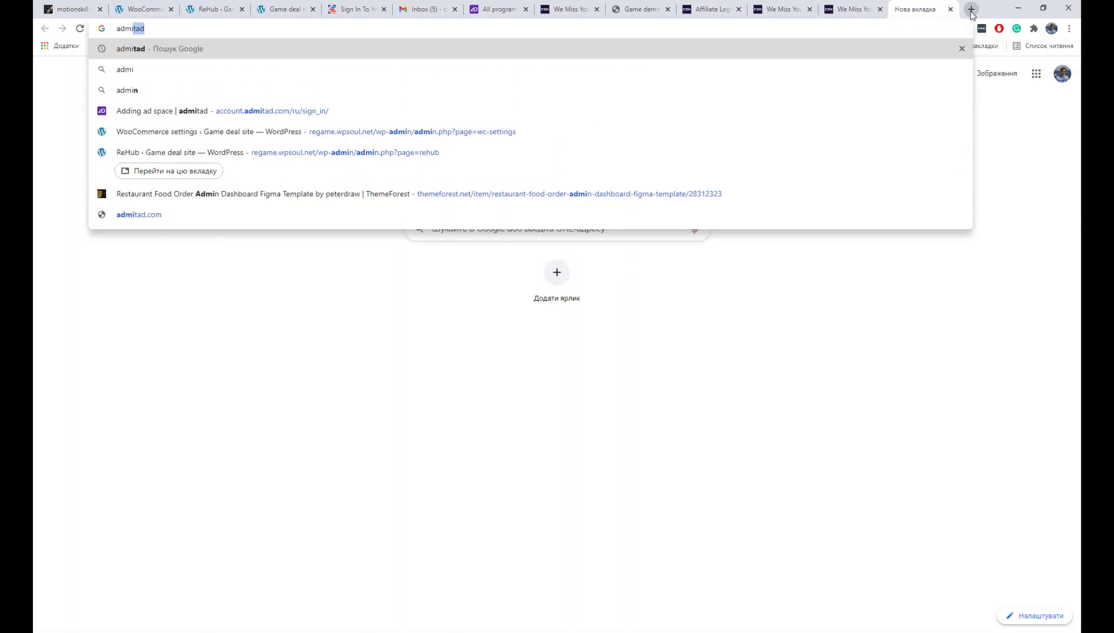
{"action": "type", "text": "tad"}
{"action": "key", "text": "Return"}
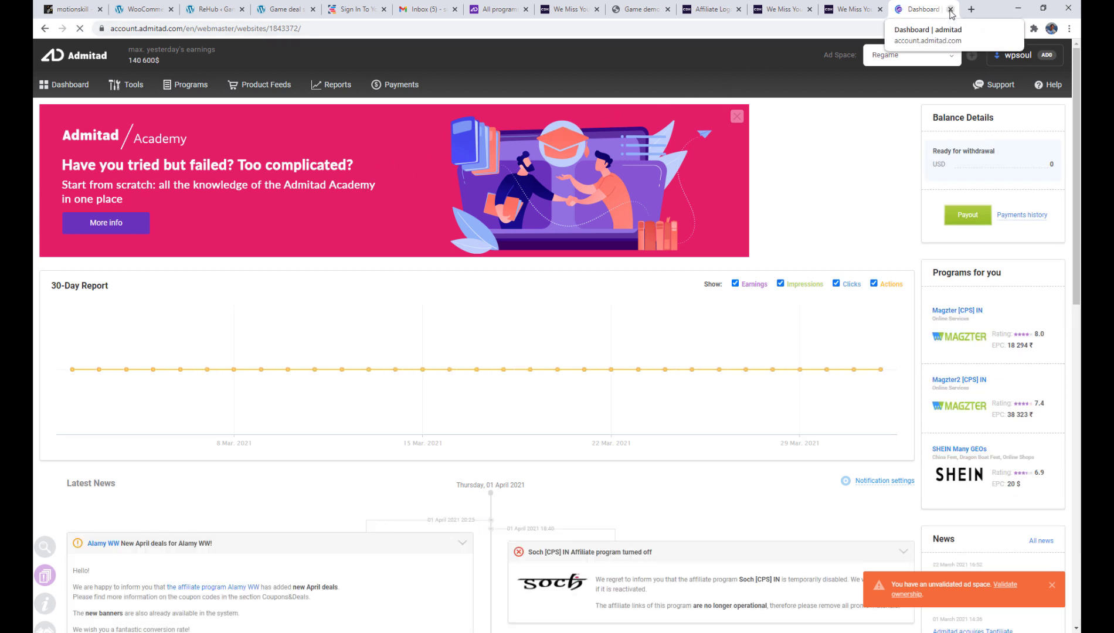
- In another tab, search 'awin' and browse the Awin Global Affiliate Marketing Network homepage
{"action": "left_click", "coordinate": [971, 10]}
{"action": "type", "text": "awi"}
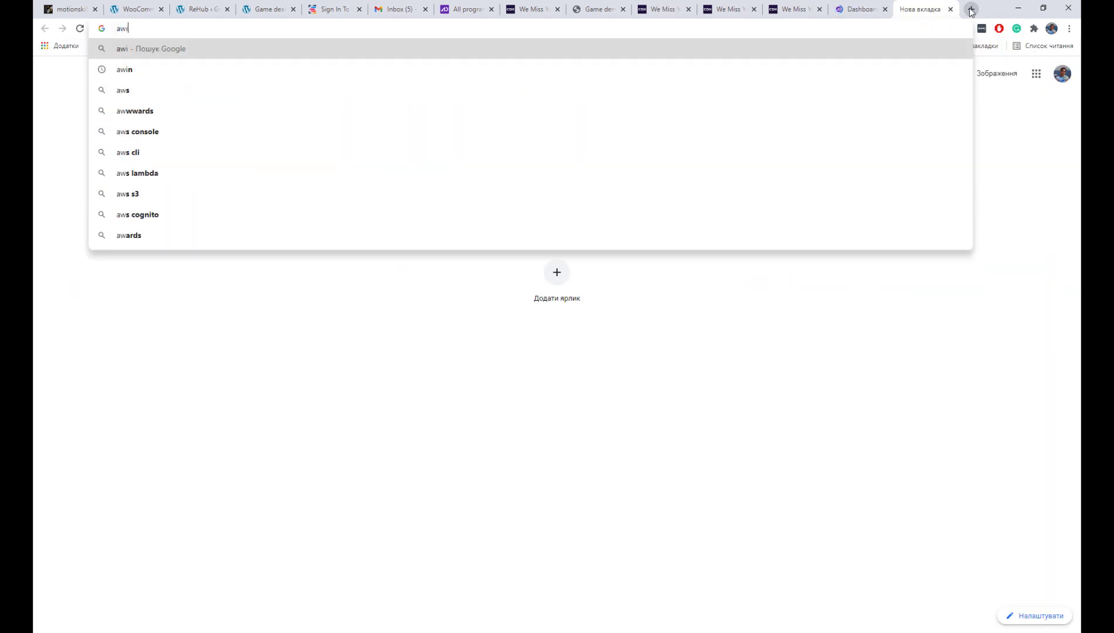
{"action": "type", "text": "n"}
{"action": "key", "text": "Return"}
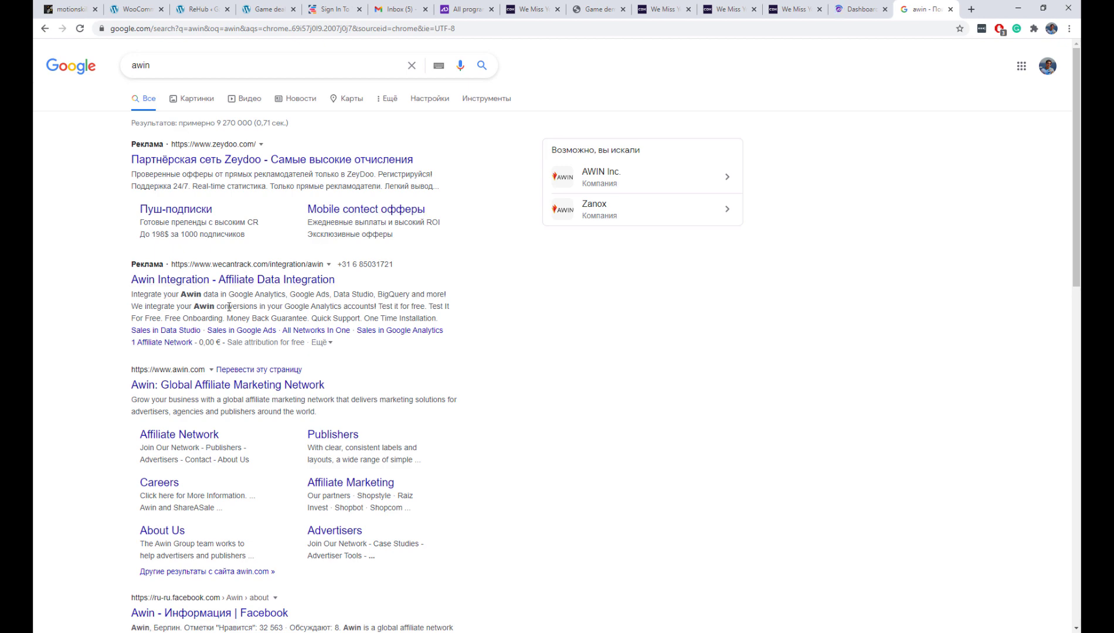
{"action": "scroll", "coordinate": [231, 287], "scroll_direction": "down", "scroll_amount": 3}
{"action": "left_click", "coordinate": [237, 209]}
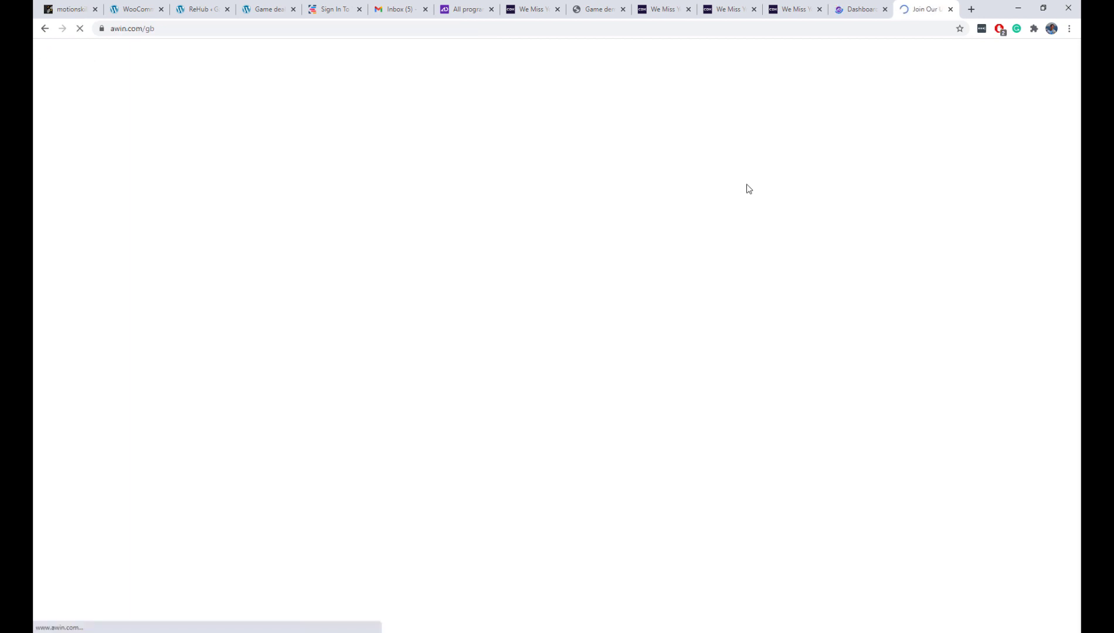
{"action": "scroll", "coordinate": [747, 187], "scroll_direction": "down", "scroll_amount": 6}
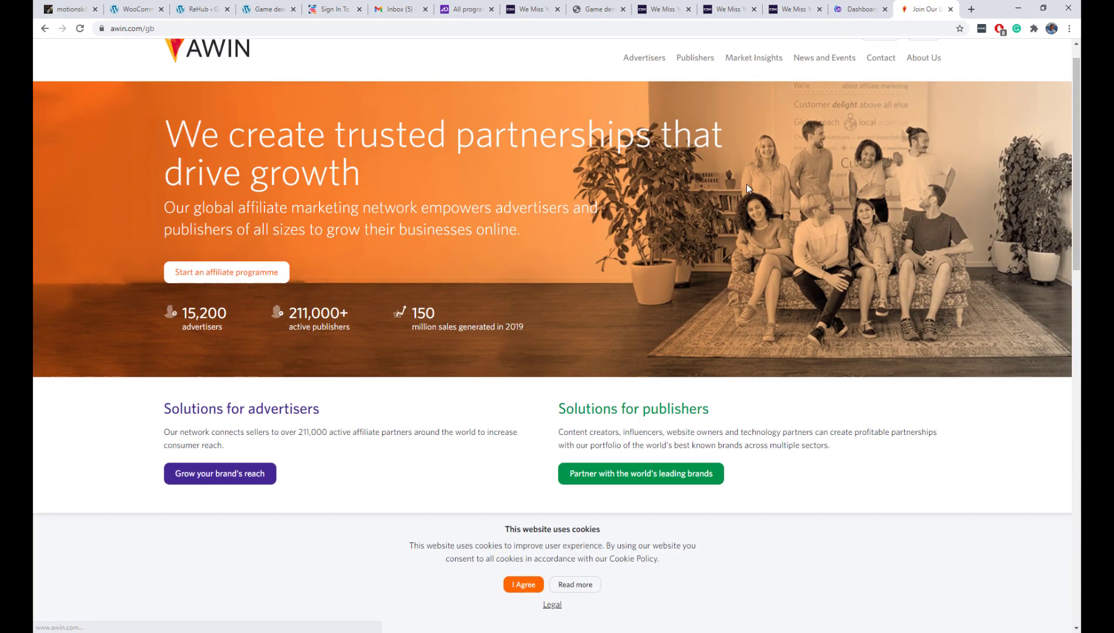
{"action": "scroll", "coordinate": [747, 185], "scroll_direction": "down", "scroll_amount": 11}
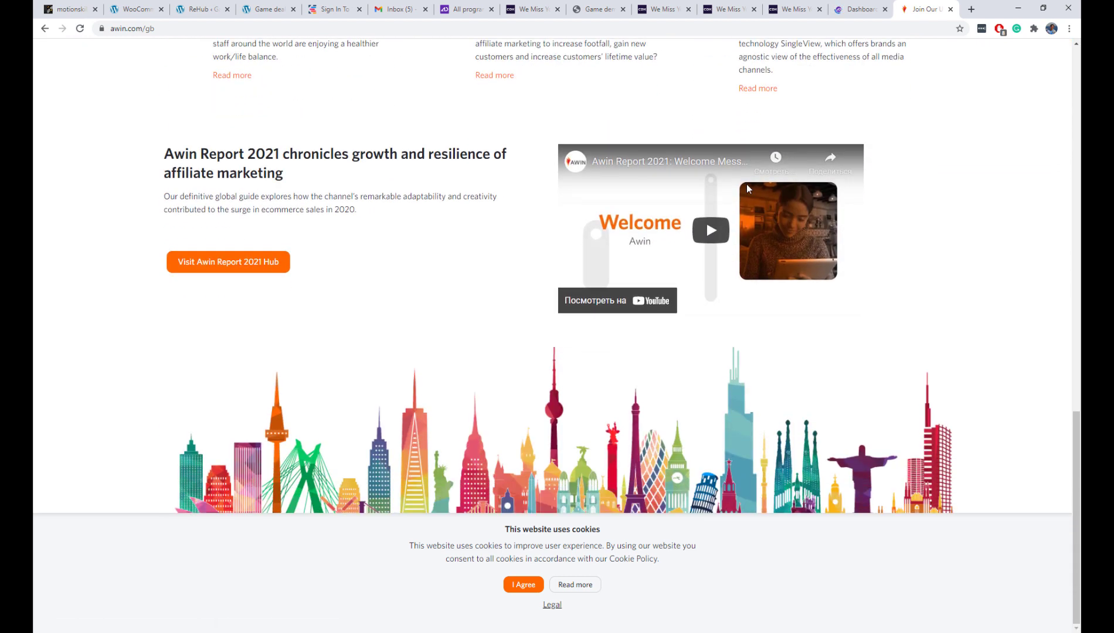
{"action": "scroll", "coordinate": [747, 184], "scroll_direction": "up", "scroll_amount": 17}
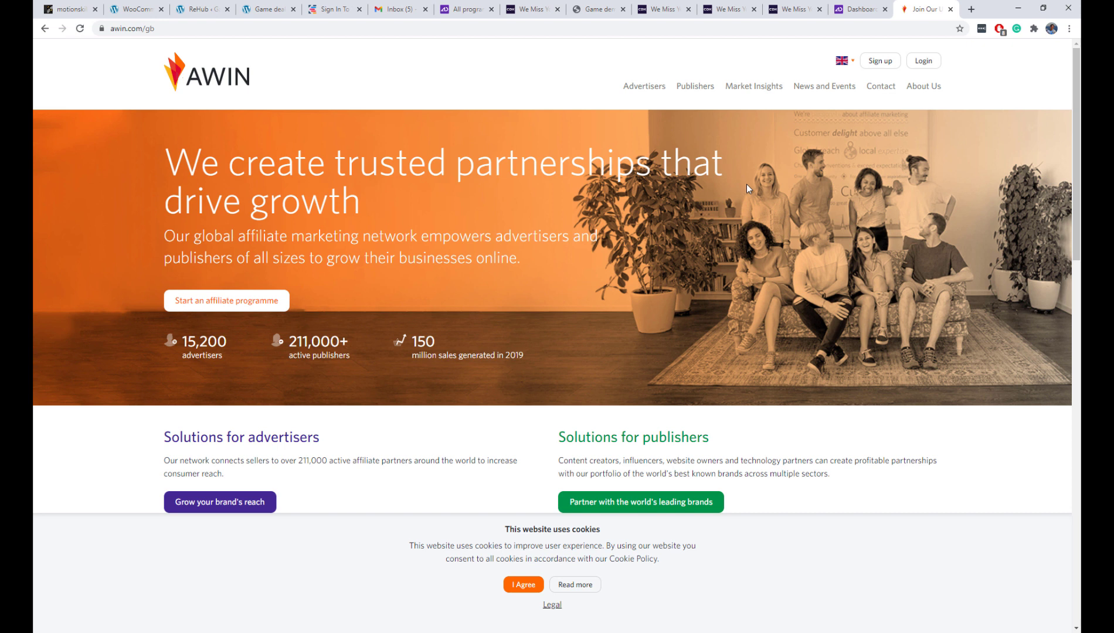
{"action": "left_click", "coordinate": [856, 9]}
- From Admitad's Product Feeds, find the 'eneba' program Eneba Many GEOs and apply to join it
{"action": "left_click", "coordinate": [270, 88]}
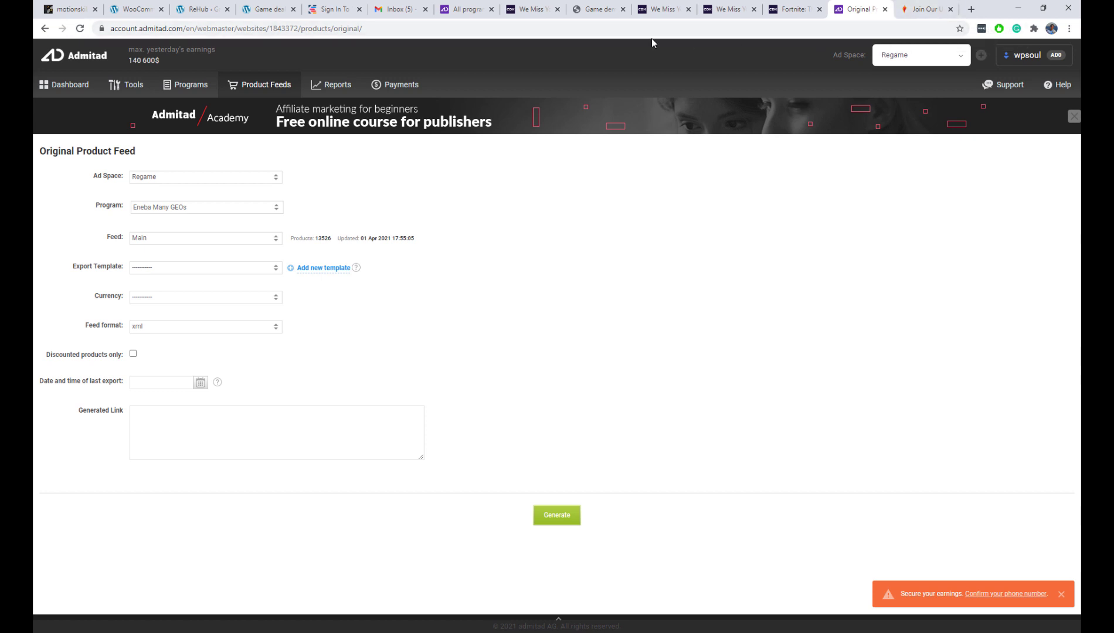
{"action": "left_click", "coordinate": [584, 12]}
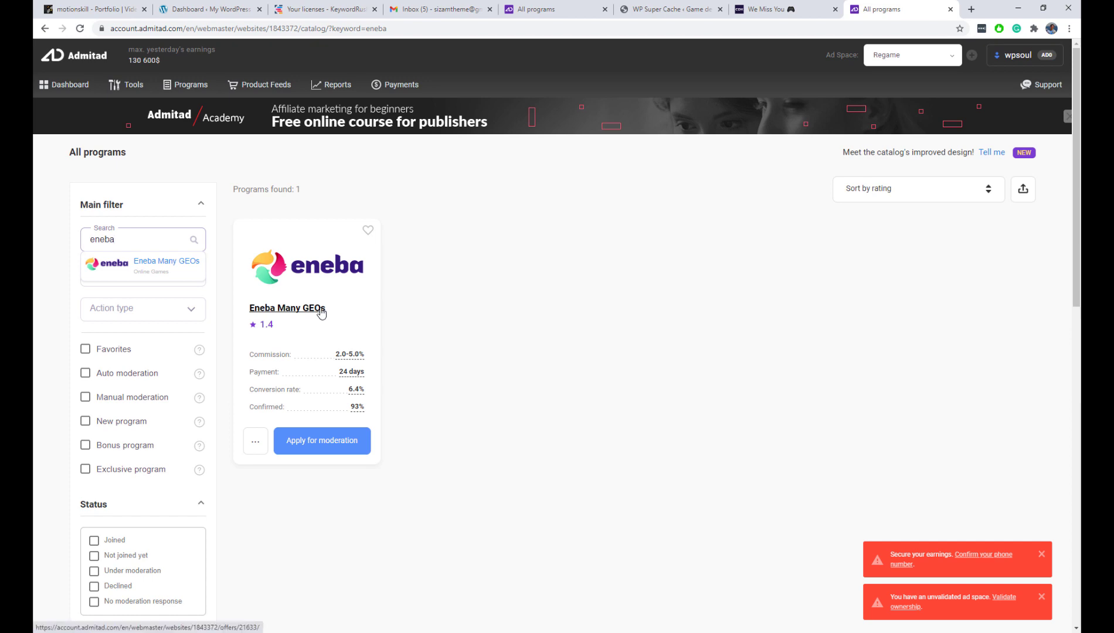
{"action": "left_click", "coordinate": [319, 309]}
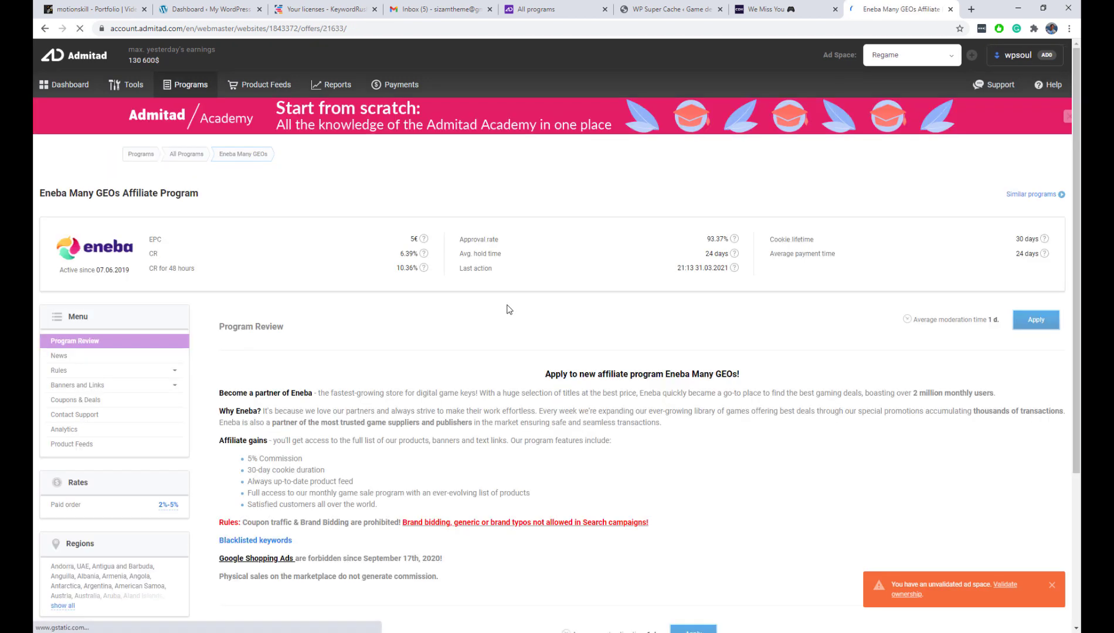
{"action": "scroll", "coordinate": [509, 310], "scroll_direction": "down", "scroll_amount": 3}
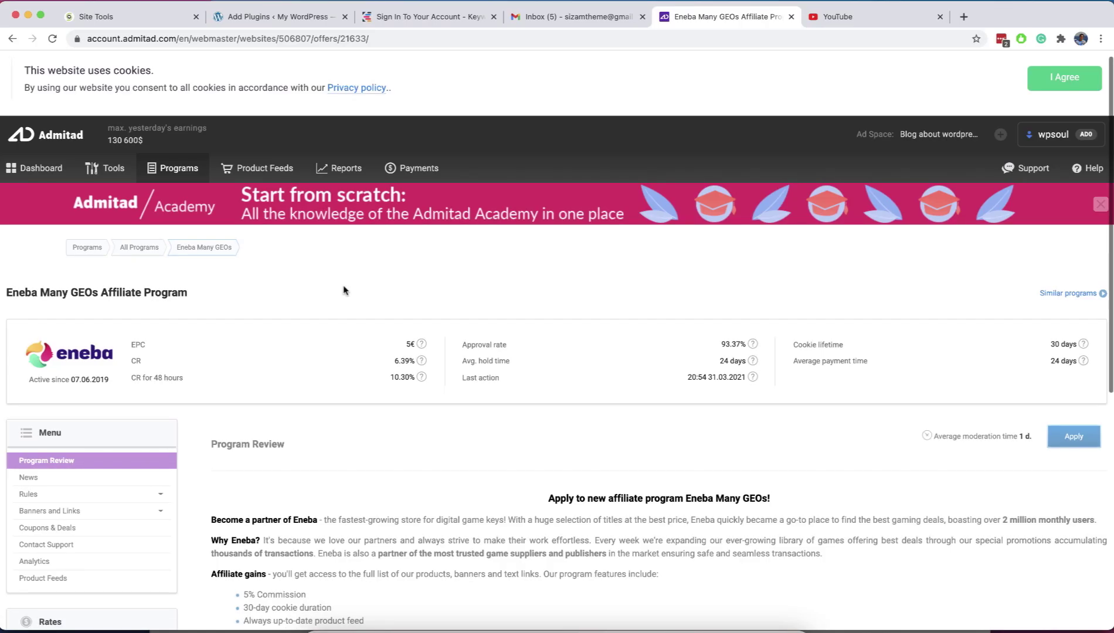
{"action": "scroll", "coordinate": [323, 304], "scroll_direction": "down", "scroll_amount": 4}
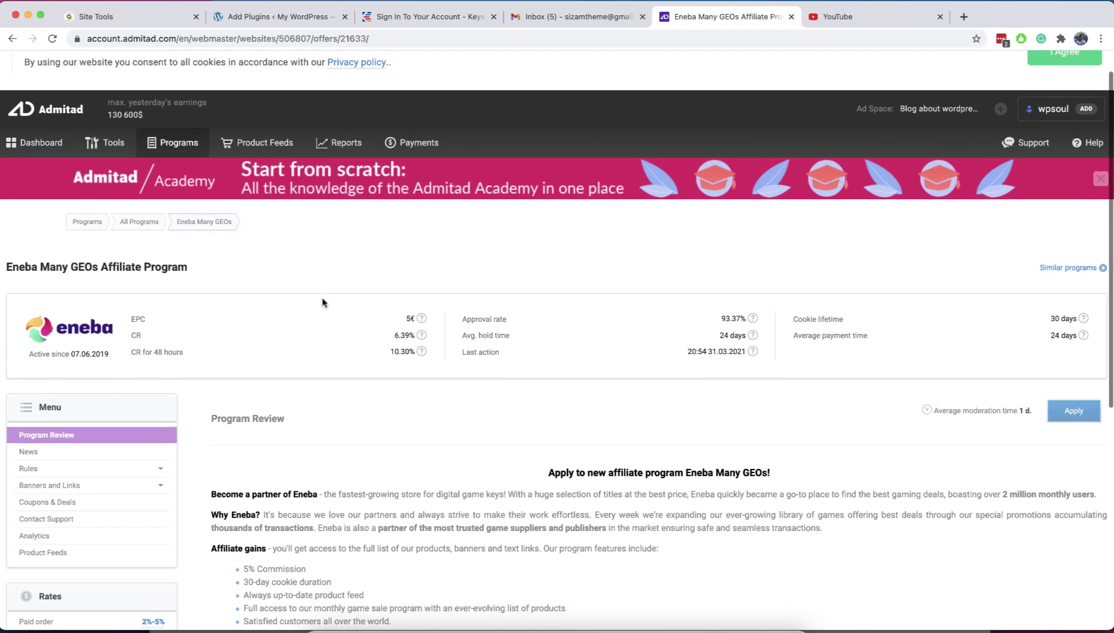
{"action": "scroll", "coordinate": [323, 300], "scroll_direction": "down", "scroll_amount": 8}
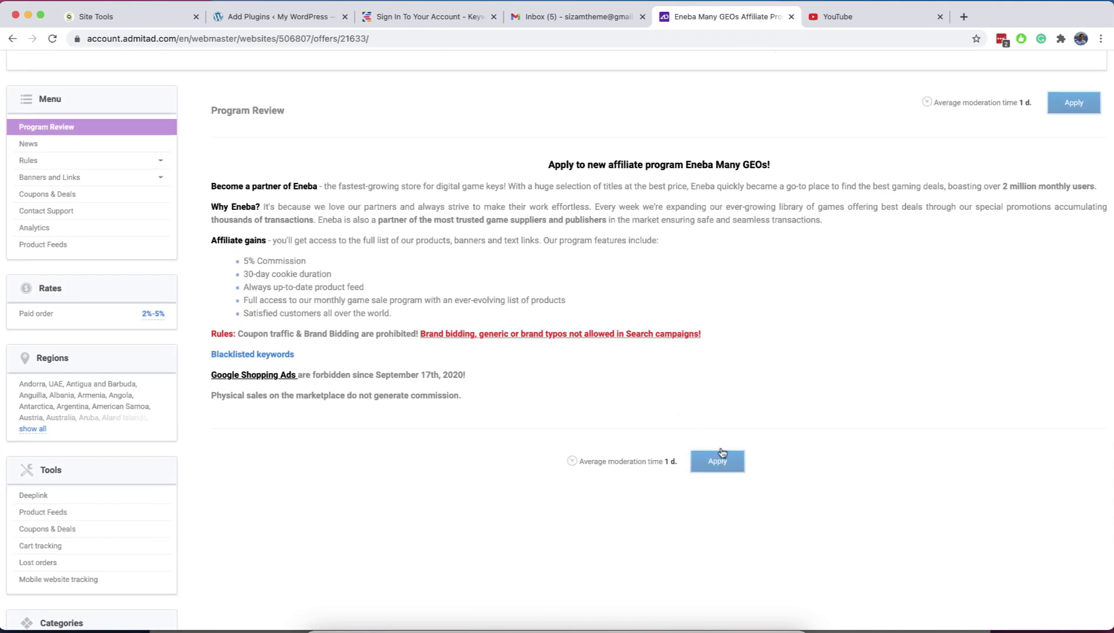
{"action": "left_click", "coordinate": [719, 463]}
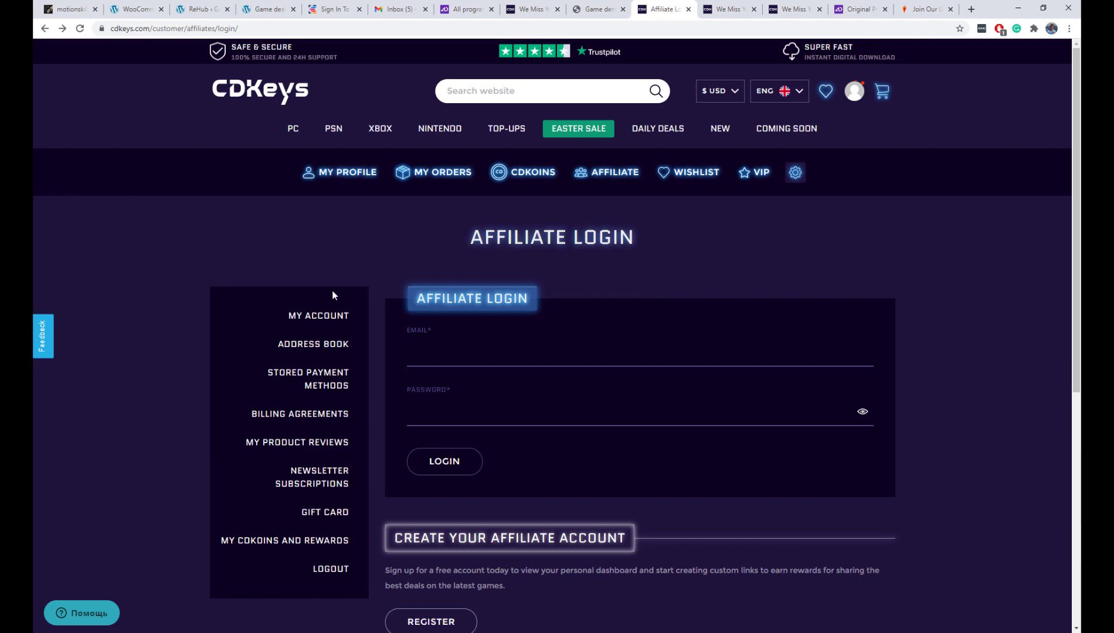
- Open CDKeys' affiliate REGISTER form and review its personal, additional information and terms sections
{"action": "left_click", "coordinate": [611, 179]}
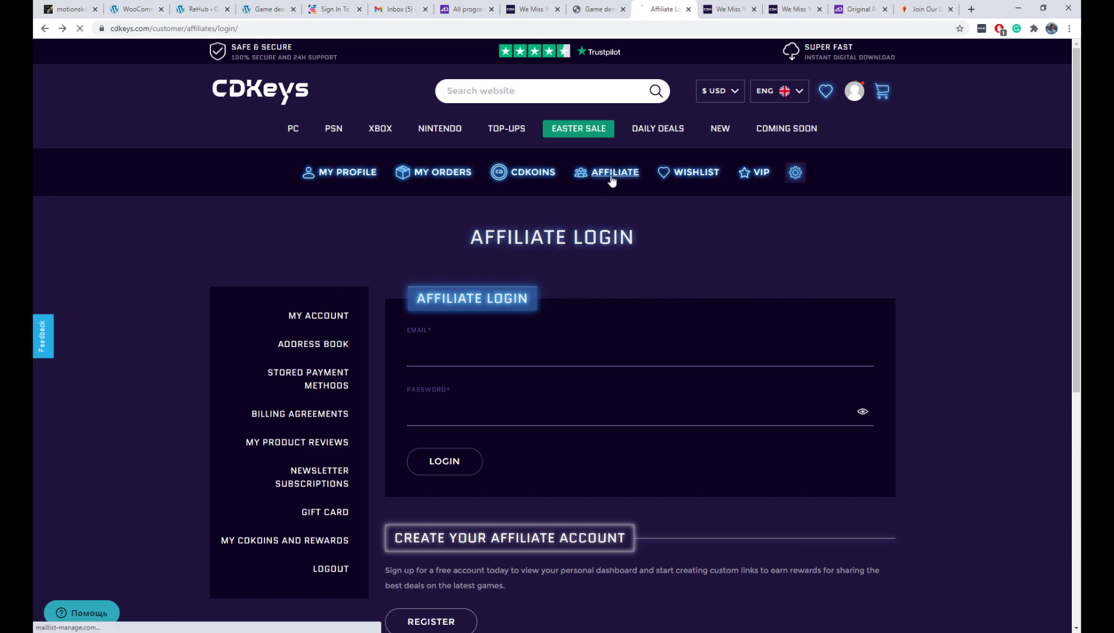
{"action": "scroll", "coordinate": [450, 266], "scroll_direction": "down", "scroll_amount": 6}
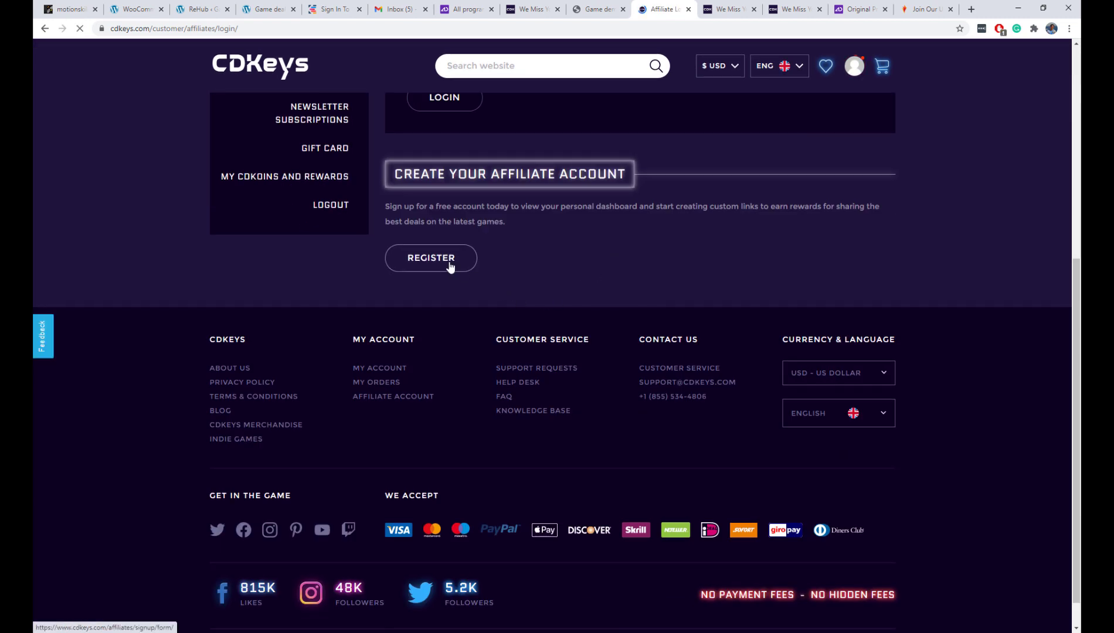
{"action": "left_click", "coordinate": [450, 267]}
{"action": "scroll", "coordinate": [449, 267], "scroll_direction": "down", "scroll_amount": 3}
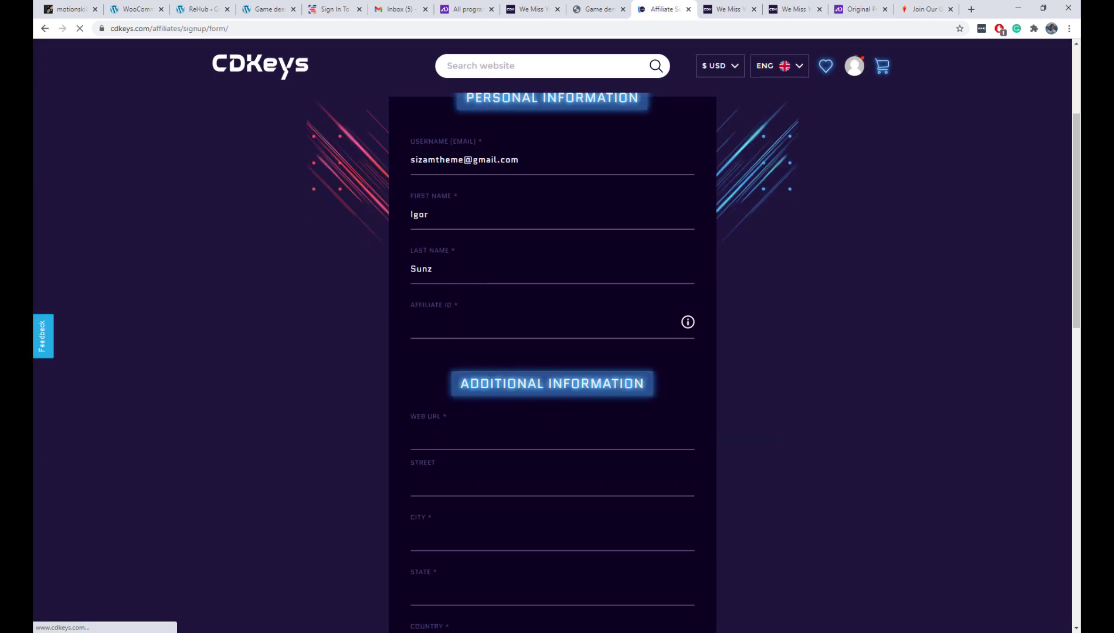
{"action": "scroll", "coordinate": [432, 263], "scroll_direction": "down", "scroll_amount": 3}
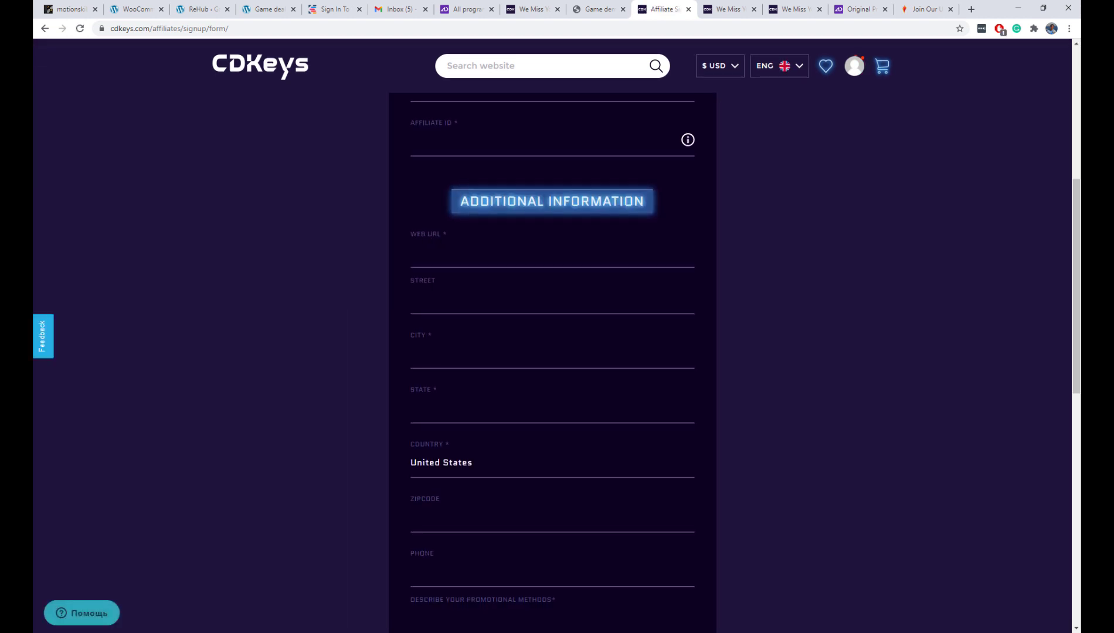
{"action": "scroll", "coordinate": [446, 296], "scroll_direction": "down", "scroll_amount": 6}
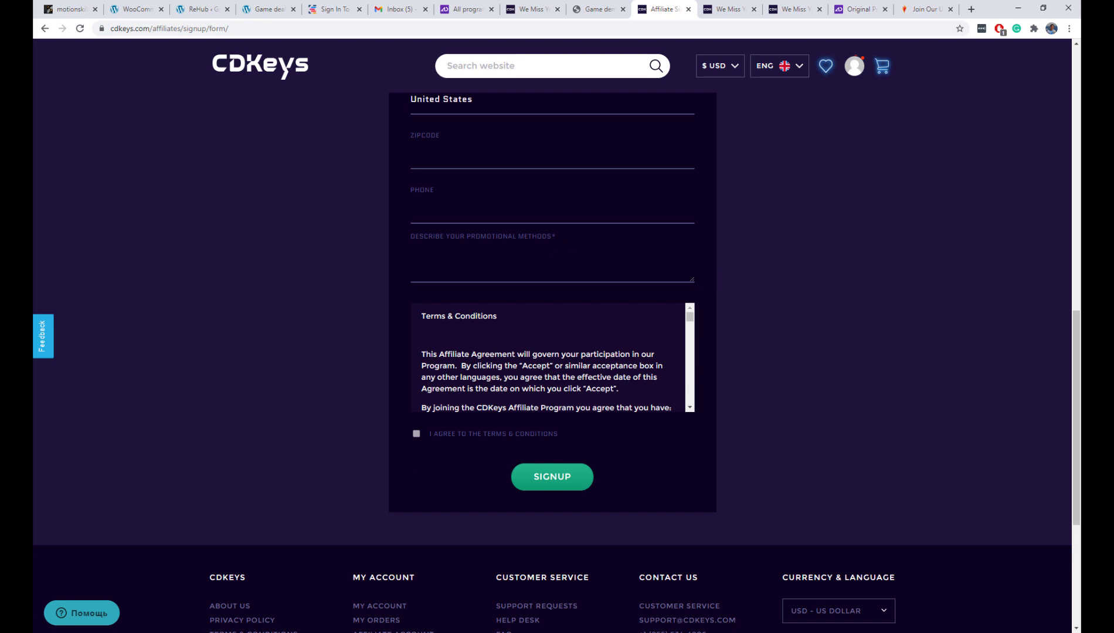
{"action": "scroll", "coordinate": [747, 269], "scroll_direction": "up", "scroll_amount": 12}
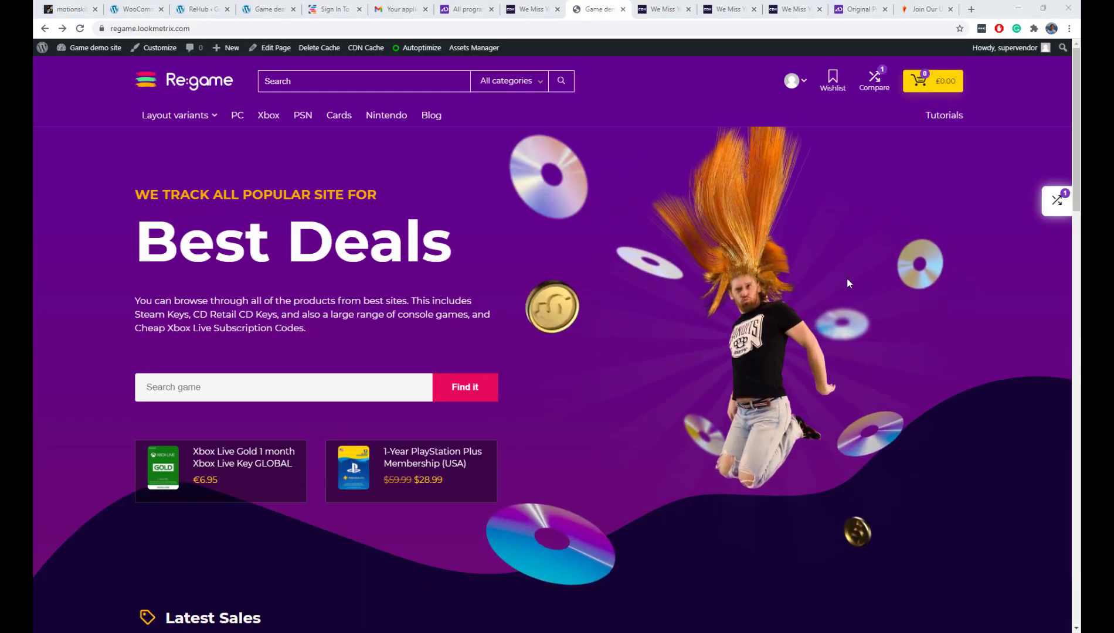
- Scroll the Re:game homepage to the footer and back, then view Admitad's Eneba approval e-mail
{"action": "scroll", "coordinate": [554, 336], "scroll_direction": "down", "scroll_amount": 3}
{"action": "scroll", "coordinate": [553, 334], "scroll_direction": "down", "scroll_amount": 12}
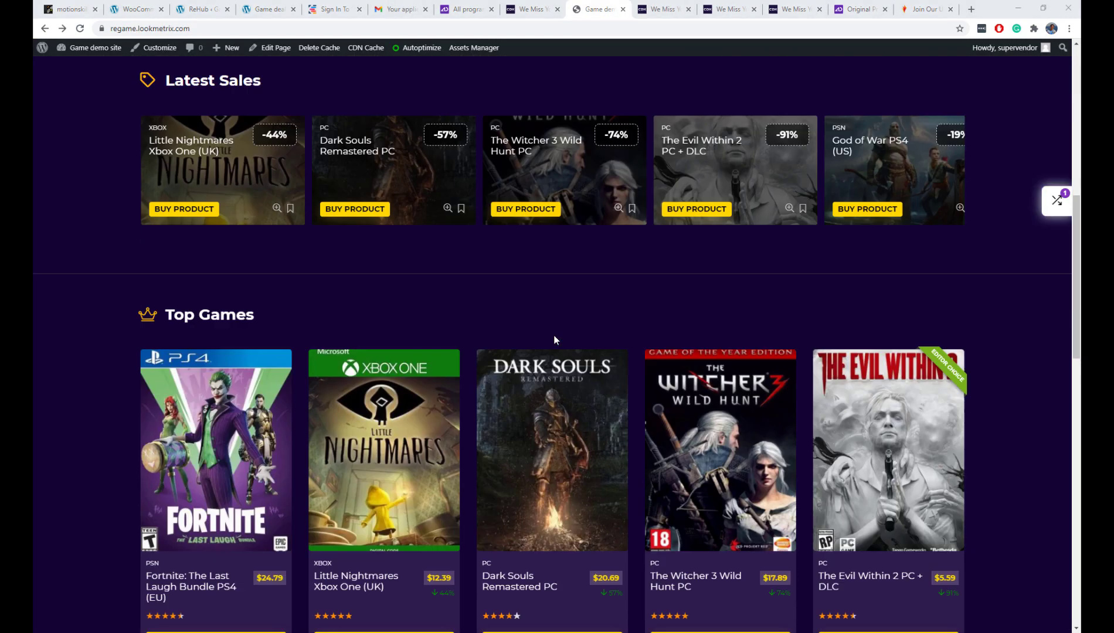
{"action": "scroll", "coordinate": [553, 335], "scroll_direction": "up", "scroll_amount": 15}
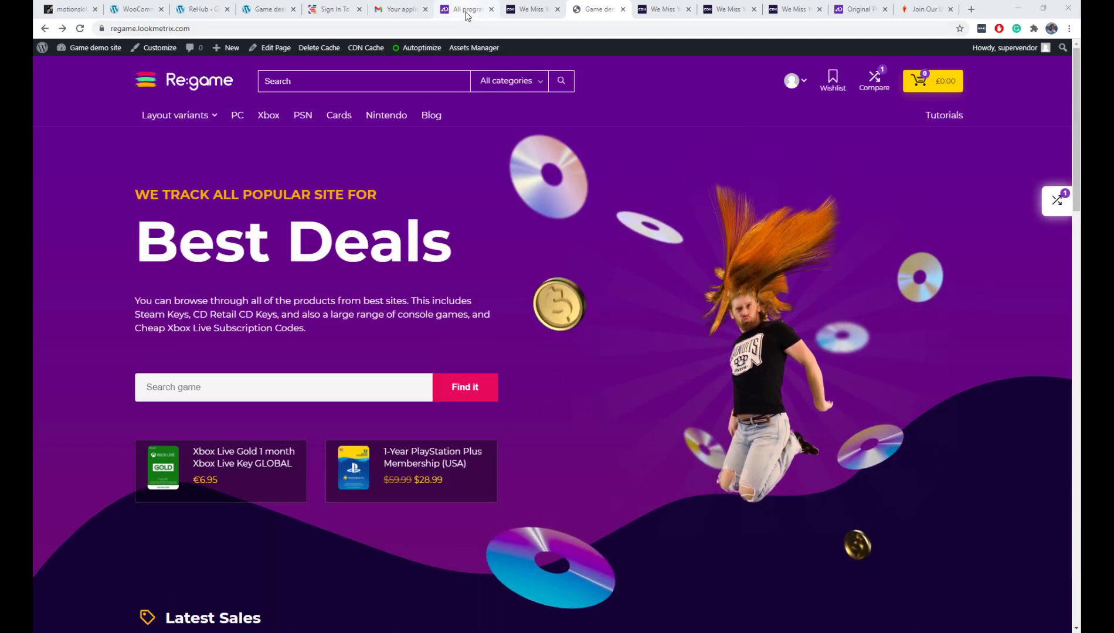
{"action": "scroll", "coordinate": [430, 181], "scroll_direction": "down", "scroll_amount": 15}
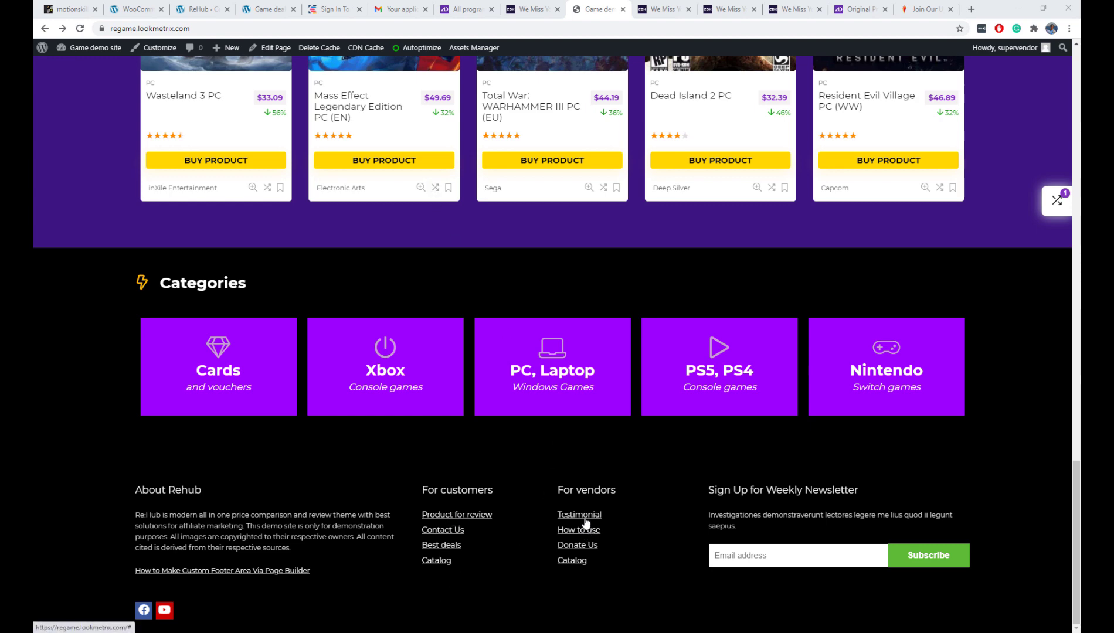
{"action": "scroll", "coordinate": [335, 506], "scroll_direction": "up", "scroll_amount": 15}
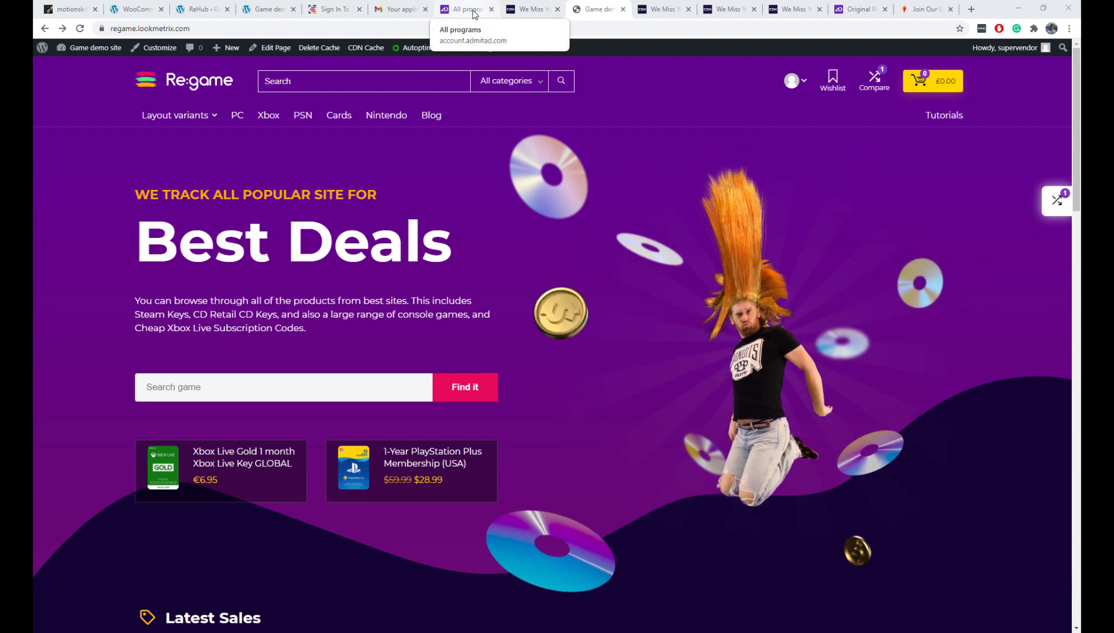
{"action": "left_click", "coordinate": [401, 10]}
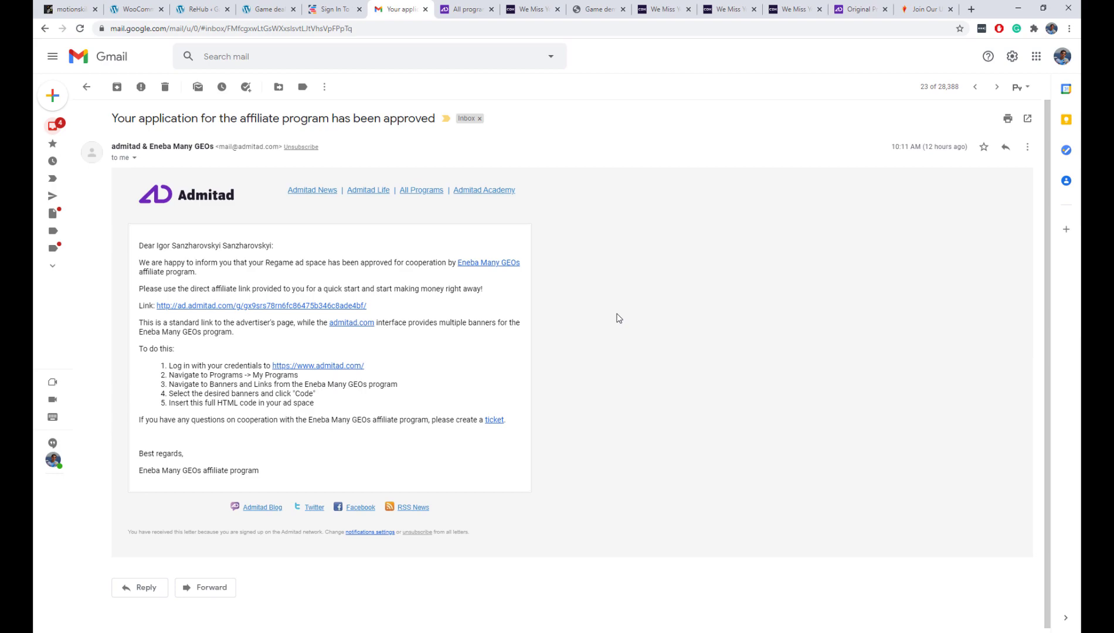
- Close the Gmail approval e-mail tab with Ctrl+W
{"action": "key", "text": "ctrl+w"}
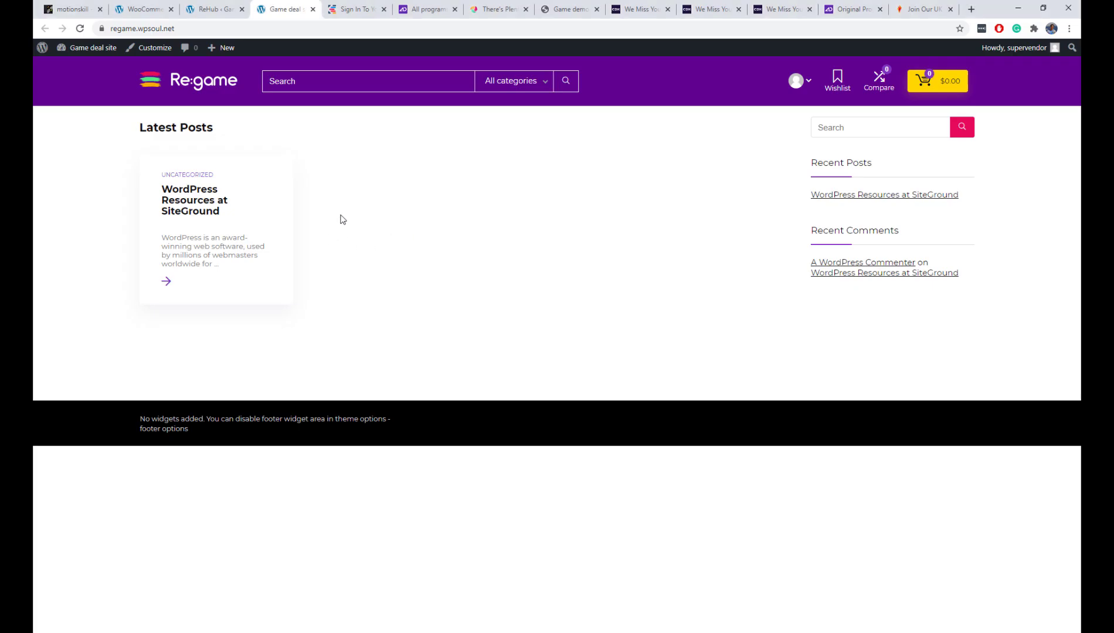
- Start a blank product via Products > Add New and place the Eneba tab beside the editor
{"action": "left_click", "coordinate": [227, 13]}
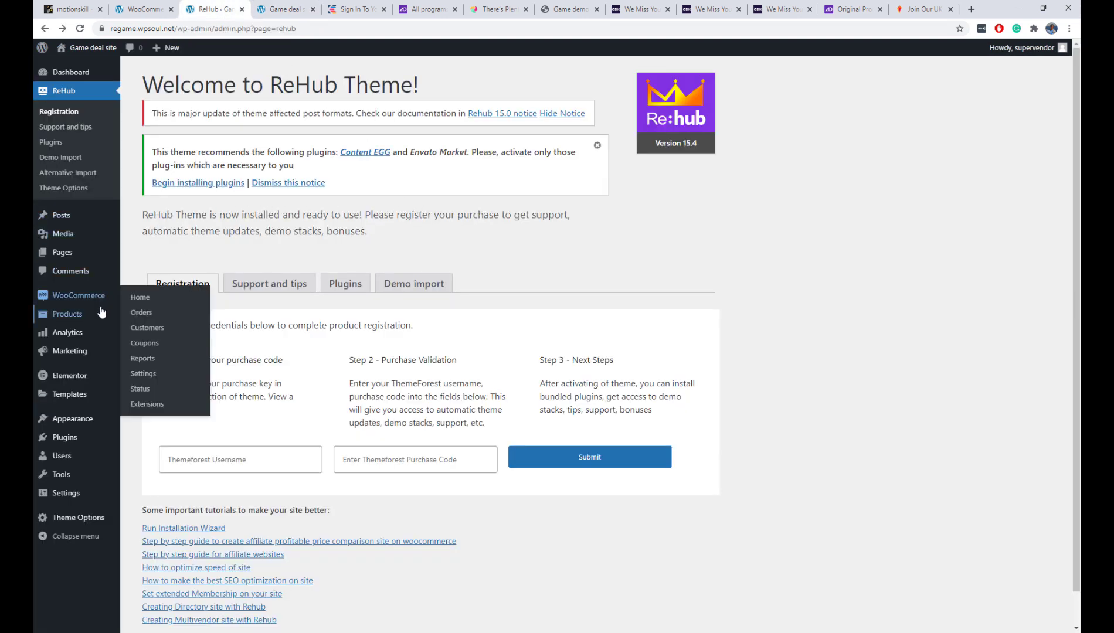
{"action": "mouse_move", "coordinate": [103, 313]}
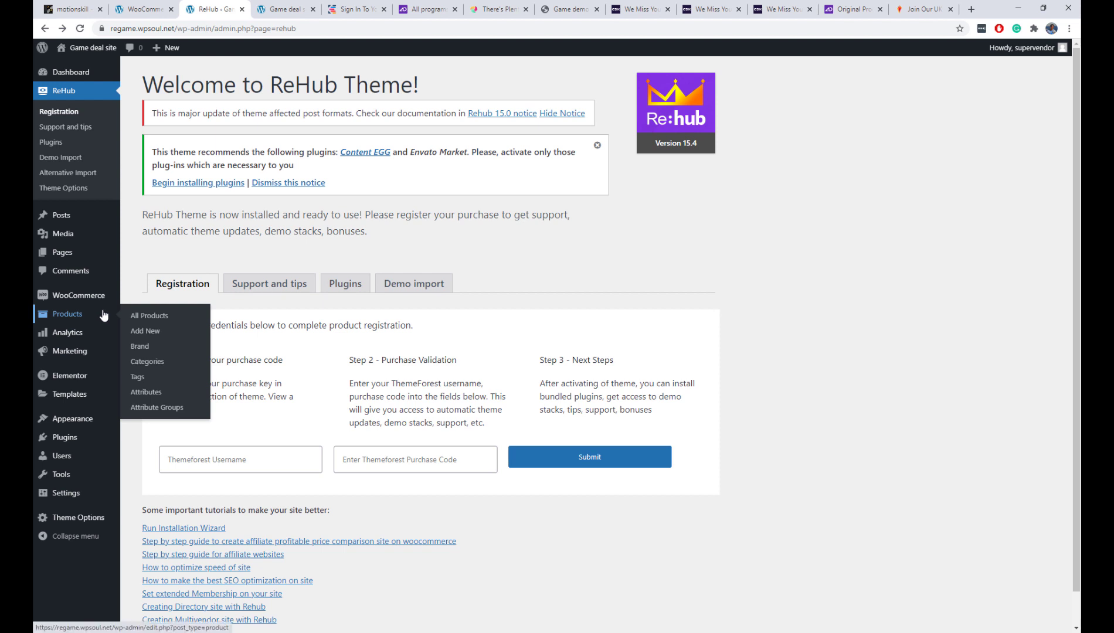
{"action": "left_click", "coordinate": [154, 332]}
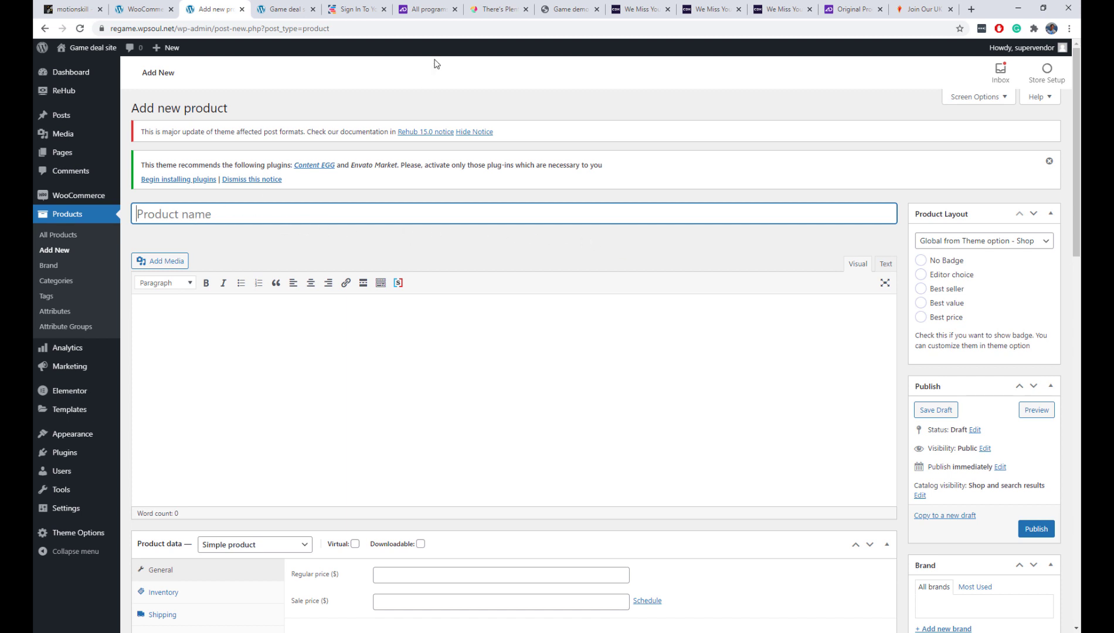
{"action": "left_click_drag", "start_coordinate": [498, 9], "coordinate": [306, 16]}
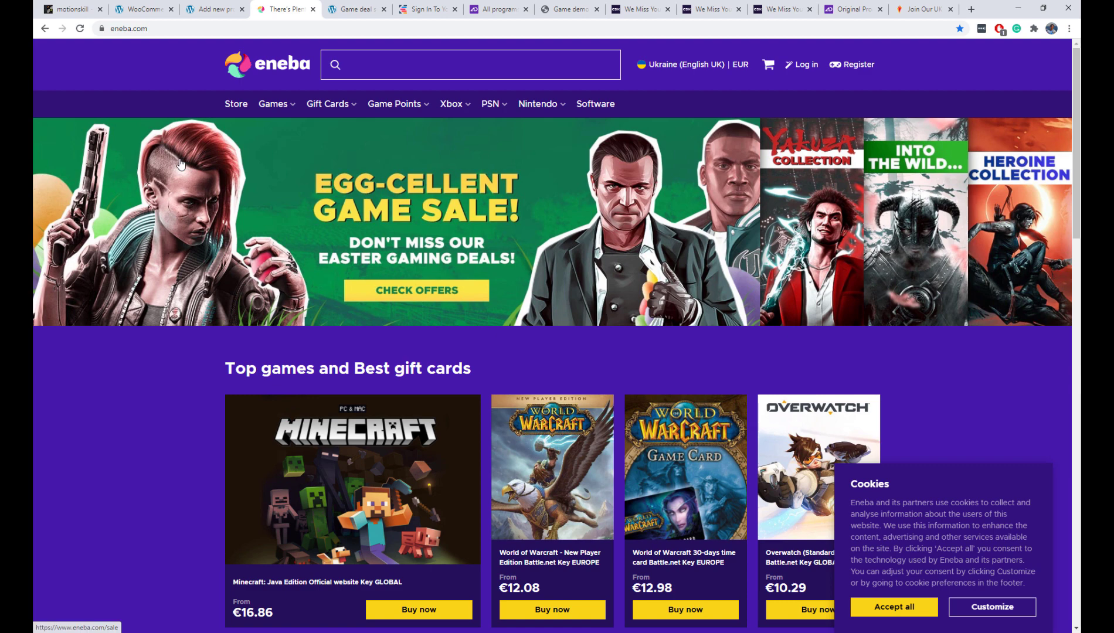
- Open Eneba's Grand Theft Auto V Rockstar Games Launcher Key GLOBAL page from Always popular games
{"action": "scroll", "coordinate": [180, 164], "scroll_direction": "down", "scroll_amount": 3}
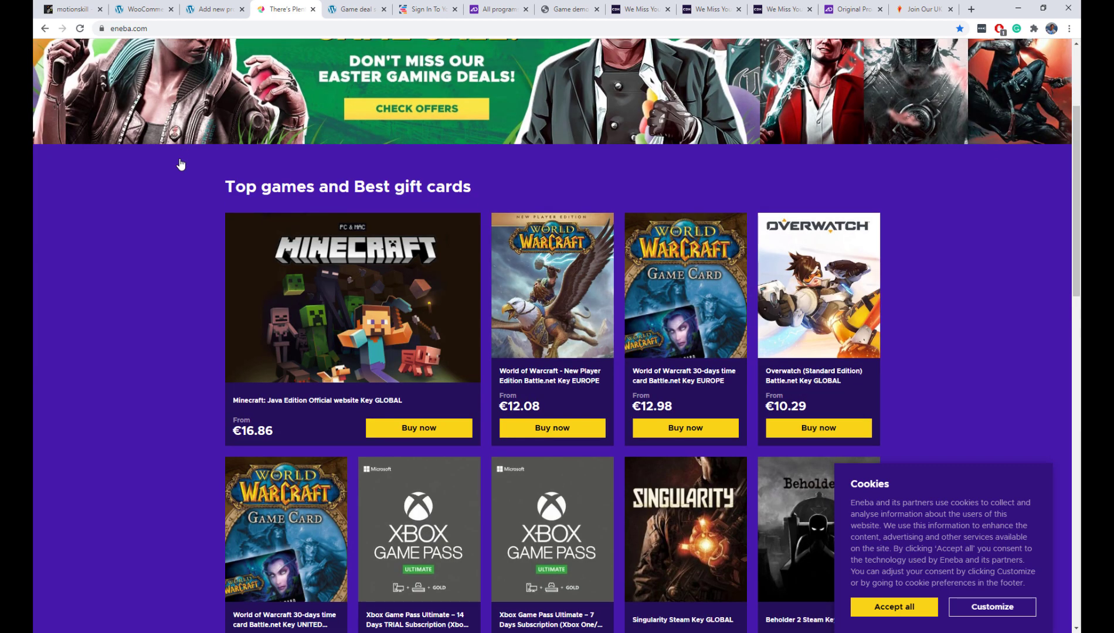
{"action": "scroll", "coordinate": [180, 162], "scroll_direction": "down", "scroll_amount": 3}
{"action": "scroll", "coordinate": [180, 159], "scroll_direction": "up", "scroll_amount": 6}
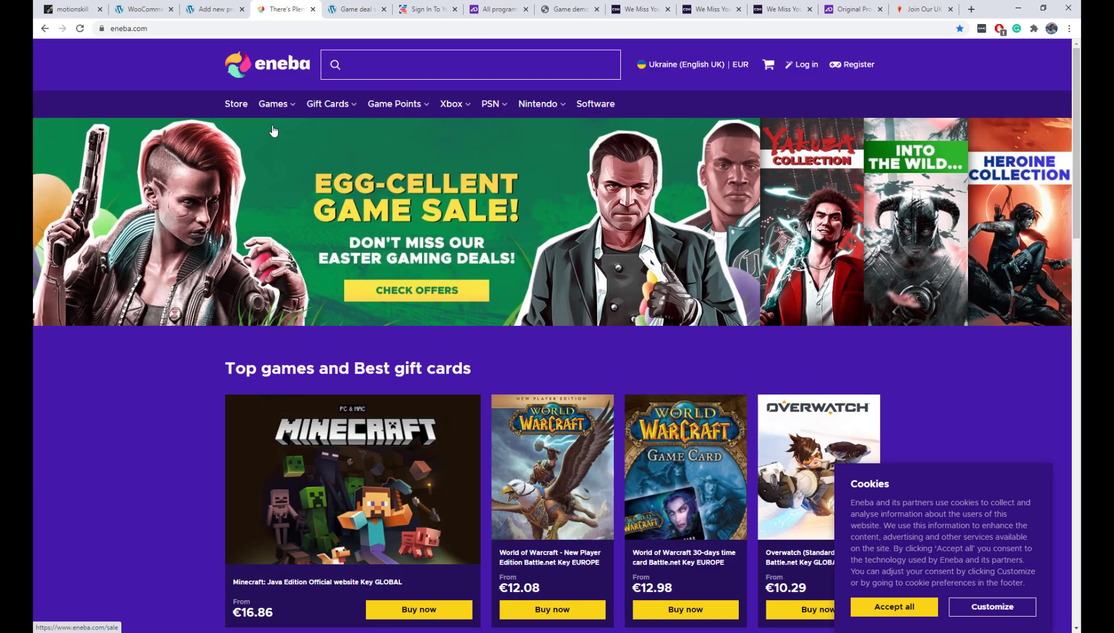
{"action": "mouse_move", "coordinate": [265, 109]}
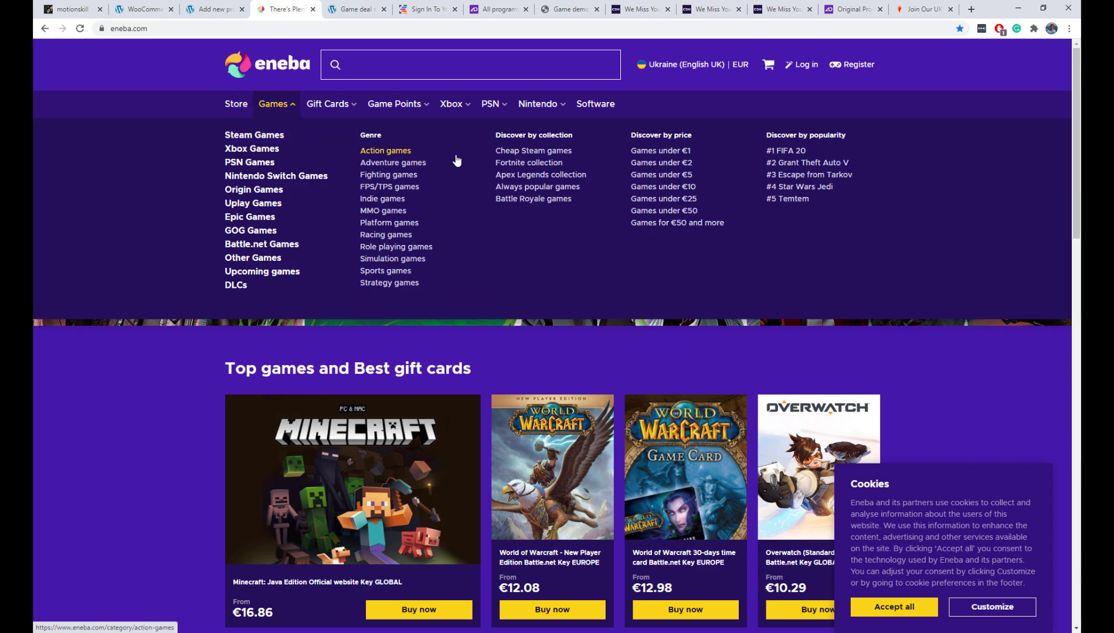
{"action": "left_click", "coordinate": [543, 192]}
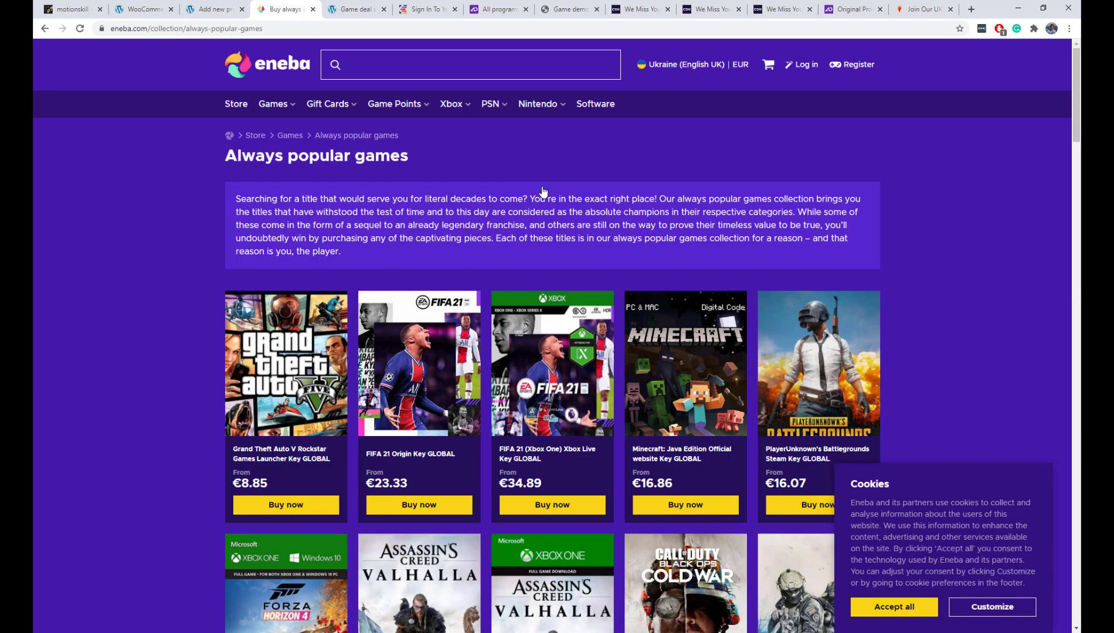
{"action": "scroll", "coordinate": [134, 216], "scroll_direction": "down", "scroll_amount": 3}
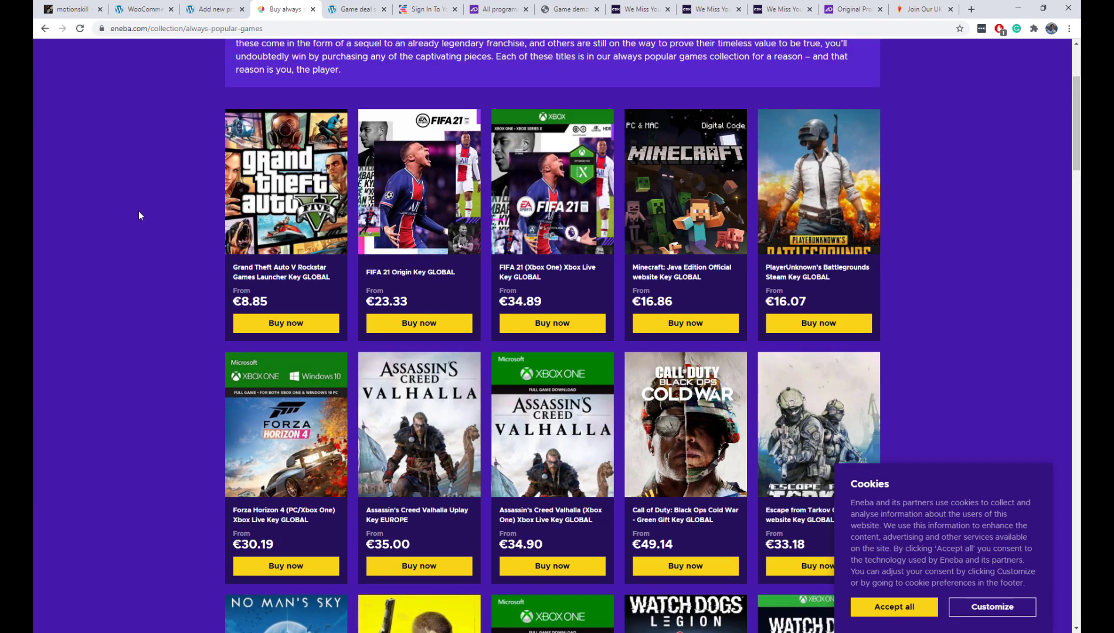
{"action": "left_click", "coordinate": [288, 191]}
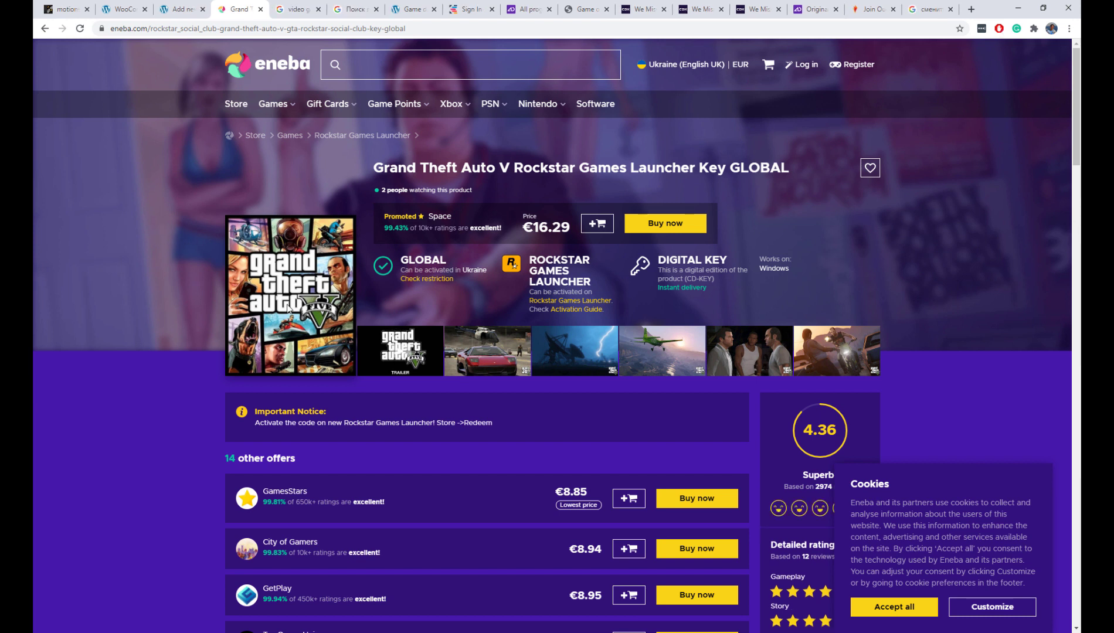
{"action": "right_click", "coordinate": [288, 305]}
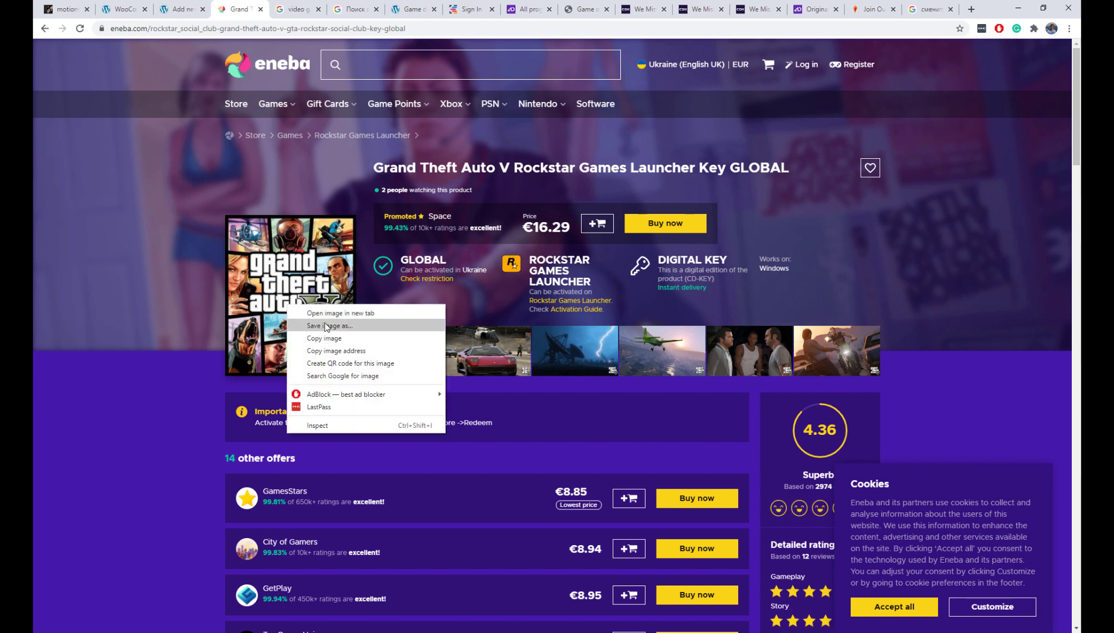
- Save a large Google copy of the GTA V cover to the Desktop as gtamain
{"action": "left_click", "coordinate": [360, 375]}
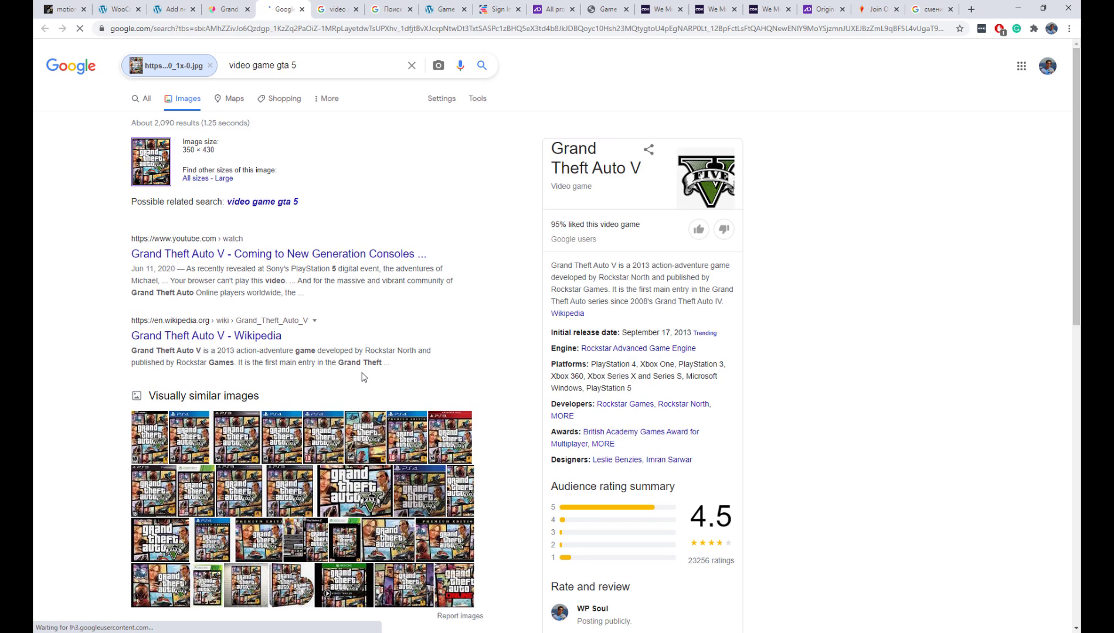
{"action": "left_click", "coordinate": [223, 180]}
{"action": "left_click", "coordinate": [1020, 222]}
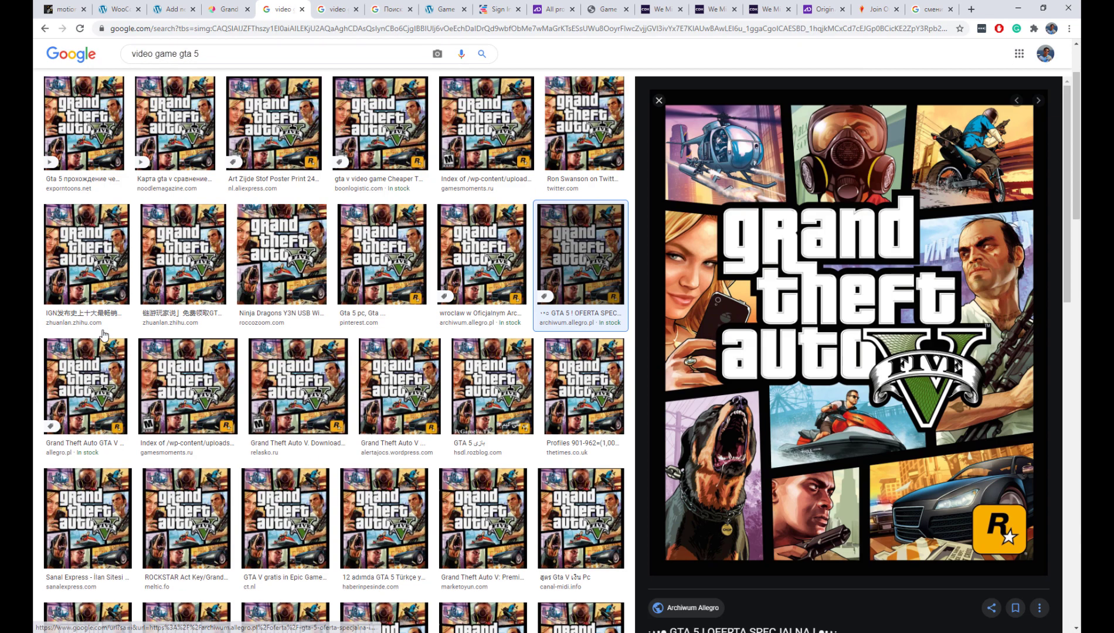
{"action": "right_click", "coordinate": [816, 271]}
{"action": "left_click", "coordinate": [839, 399]}
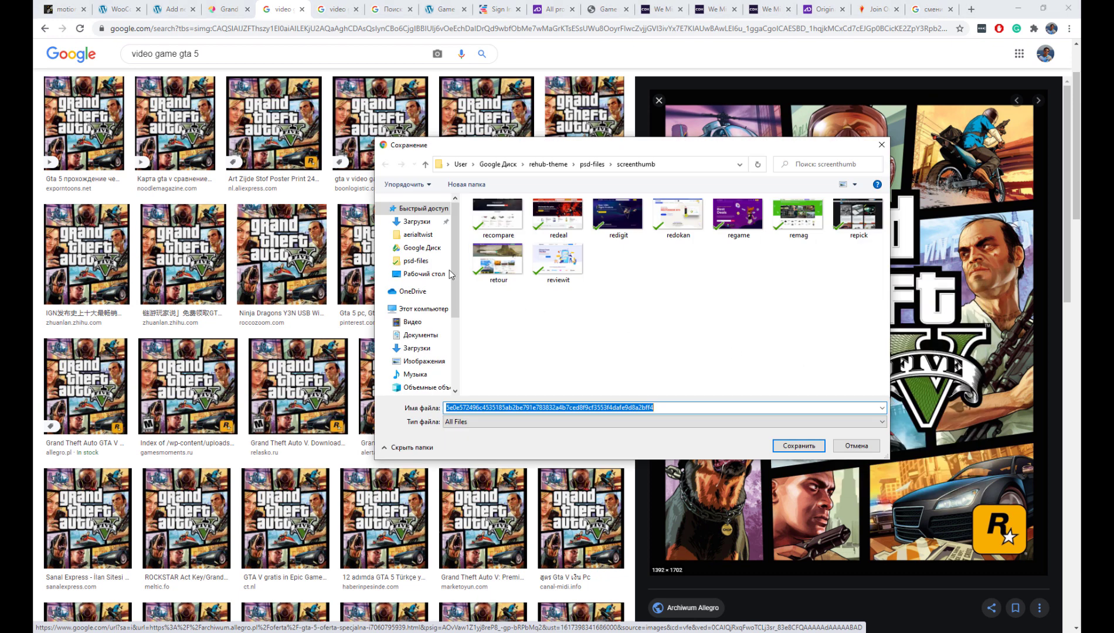
{"action": "left_click", "coordinate": [450, 274]}
{"action": "type", "text": "пеф"}
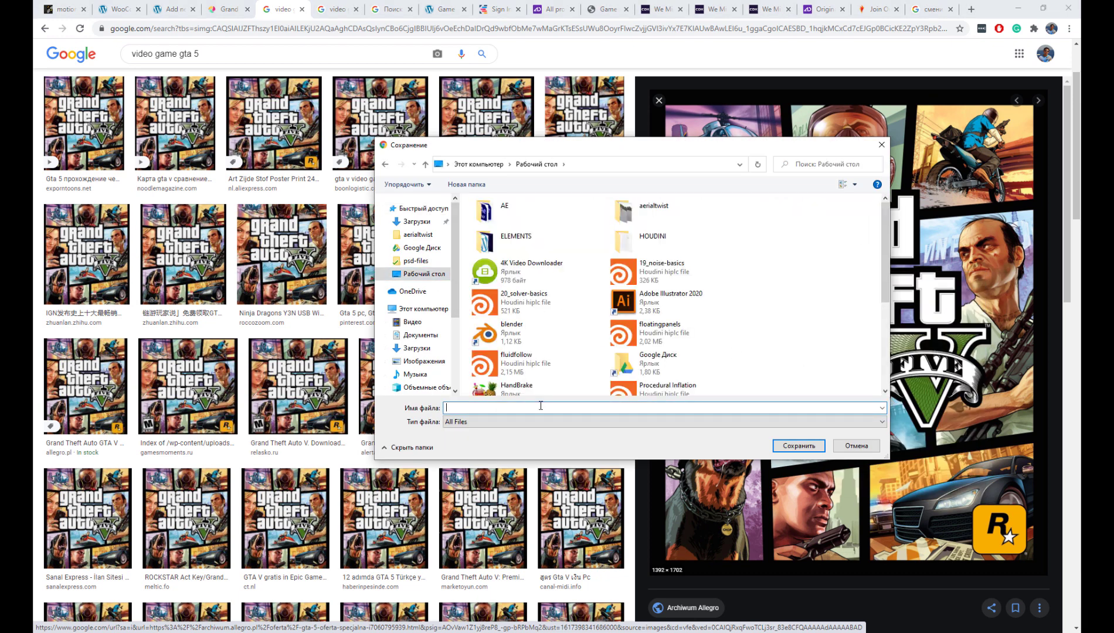
{"action": "type", "text": "gtamain"}
{"action": "key", "text": "Return"}
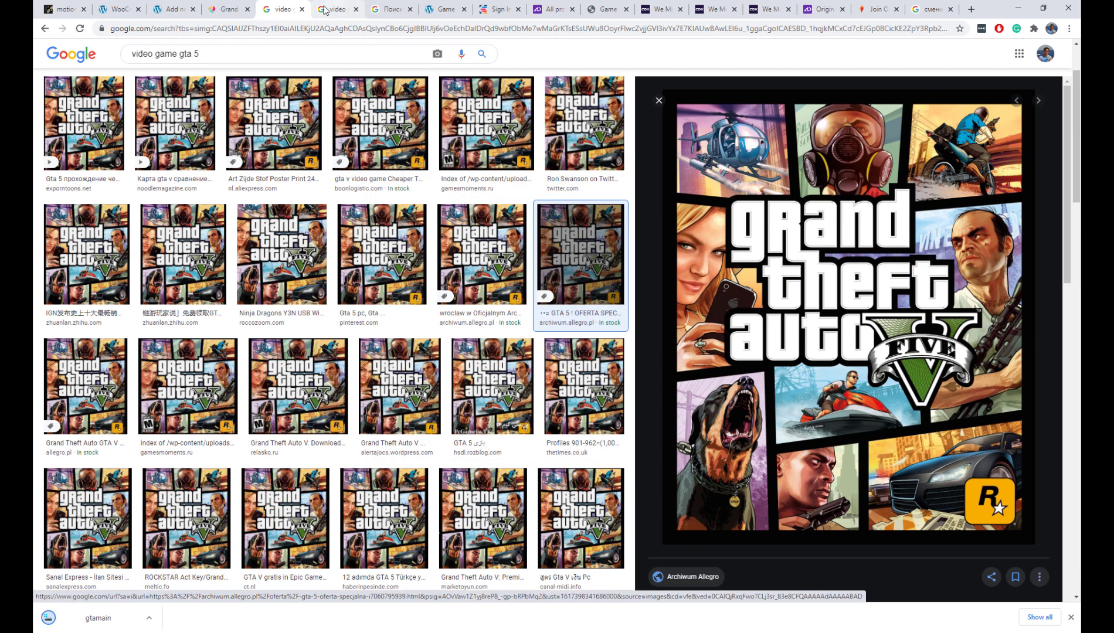
- Save Eneba's car chase screenshot full size as gta2
{"action": "left_click", "coordinate": [226, 9]}
{"action": "left_click", "coordinate": [476, 362]}
{"action": "right_click", "coordinate": [627, 328]}
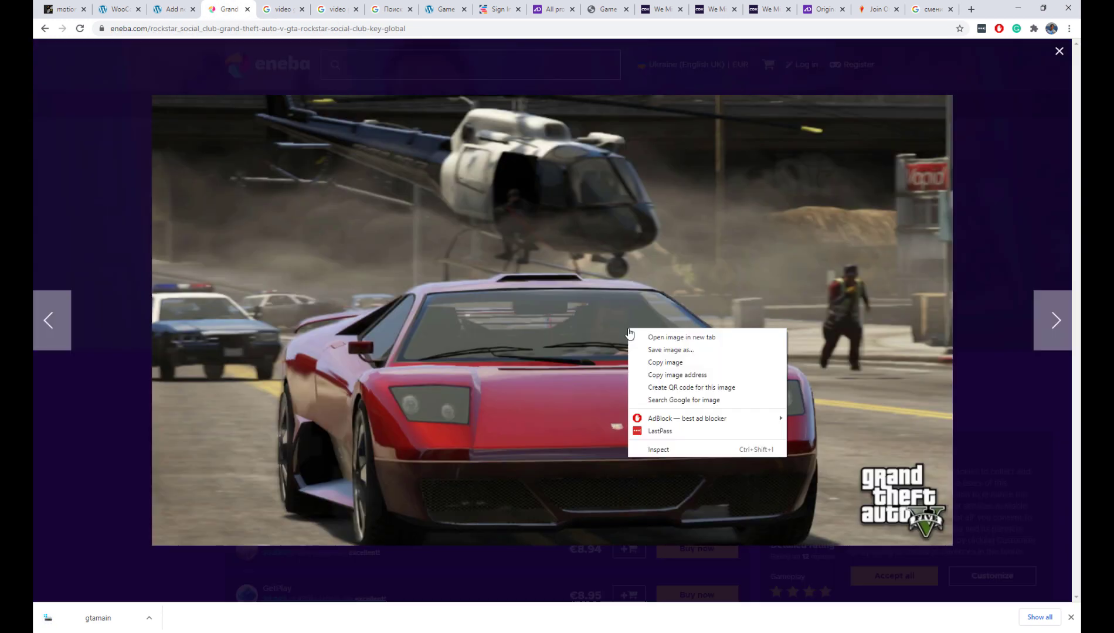
{"action": "left_click", "coordinate": [654, 354]}
{"action": "type", "text": "gta2"}
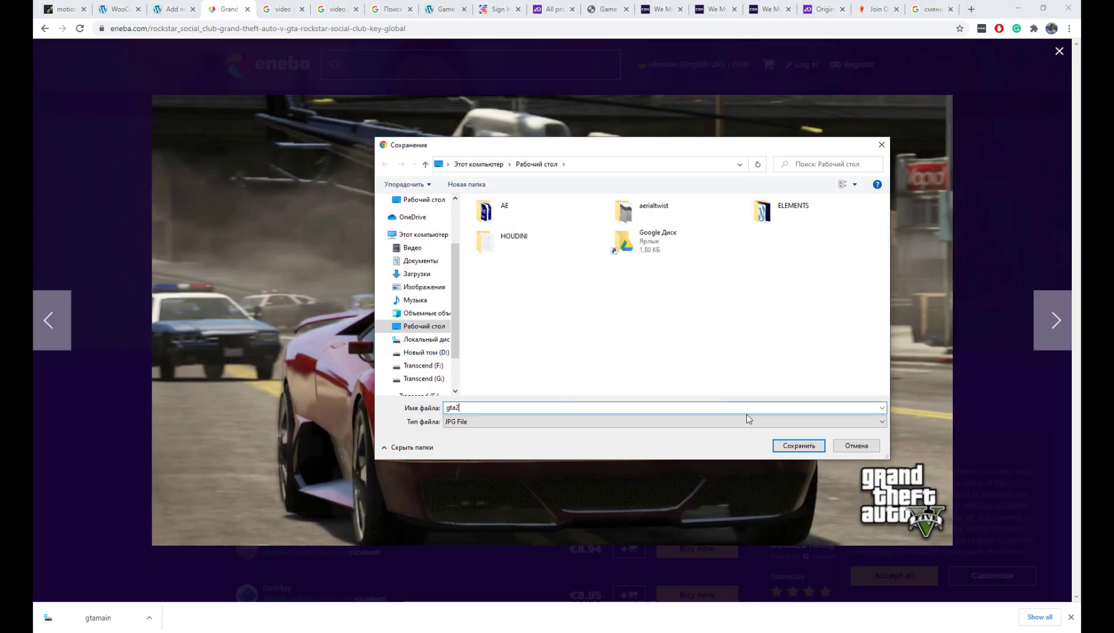
{"action": "key", "text": "Return"}
- Save the radar dish and plane screenshots as gta3 and gta4
{"action": "left_click", "coordinate": [569, 312]}
{"action": "right_click", "coordinate": [569, 312]}
{"action": "left_click", "coordinate": [598, 339]}
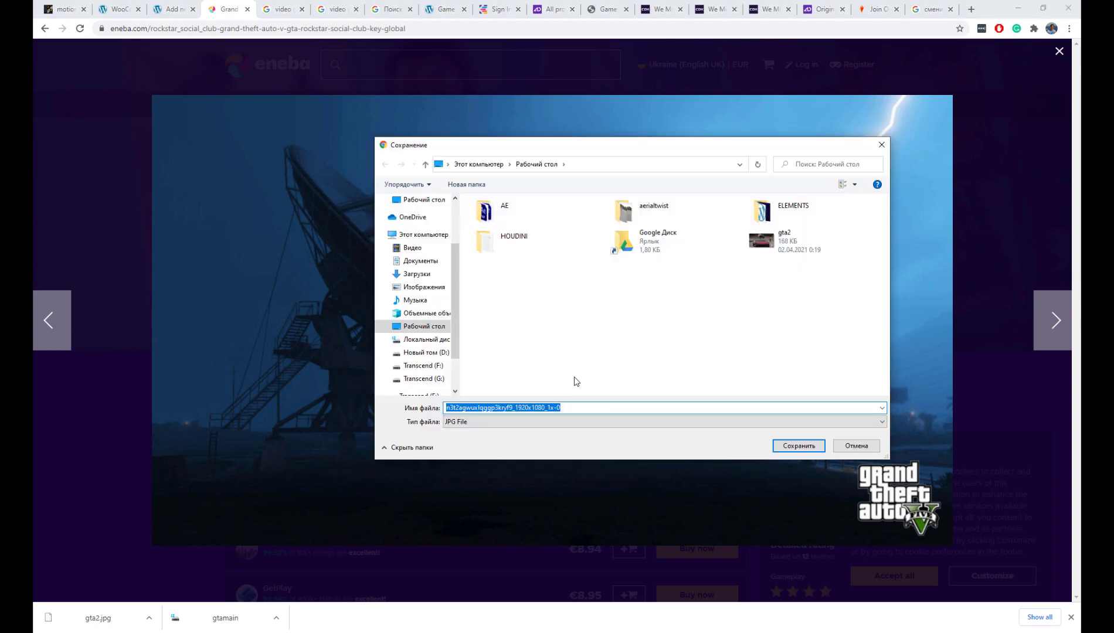
{"action": "type", "text": "gta3"}
{"action": "key", "text": "Return"}
{"action": "left_click", "coordinate": [1055, 320]}
{"action": "right_click", "coordinate": [592, 320]}
{"action": "left_click", "coordinate": [620, 346]}
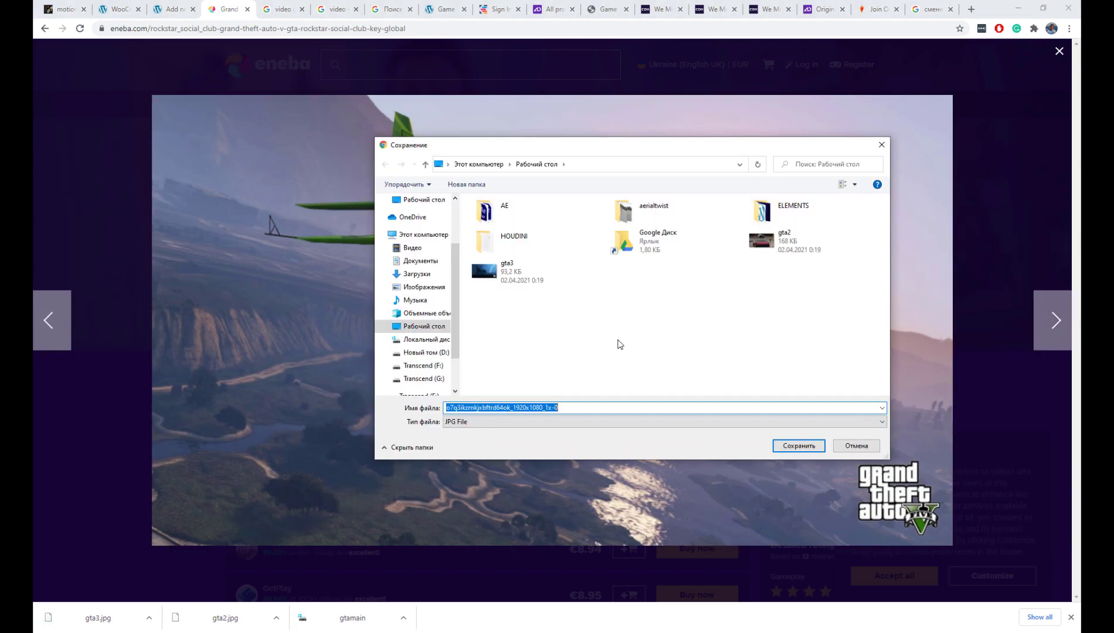
{"action": "type", "text": "gta4"}
{"action": "left_click", "coordinate": [799, 446]}
{"action": "left_click", "coordinate": [173, 9]}
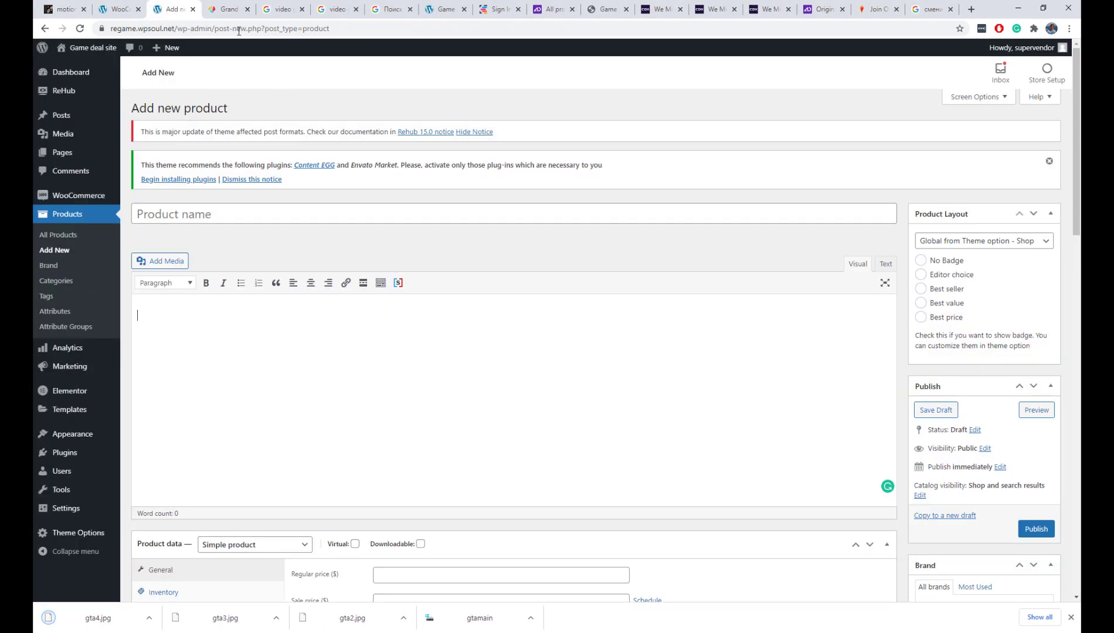
- Name the product 'Grand Theft Auto V Rockstar Games Launcher Key GLOBAL' using Eneba's title, saving the draft
{"action": "left_click", "coordinate": [227, 9]}
{"action": "left_click", "coordinate": [124, 109]}
{"action": "left_click_drag", "start_coordinate": [374, 168], "coordinate": [792, 168]}
{"action": "key", "text": "ctrl+c"}
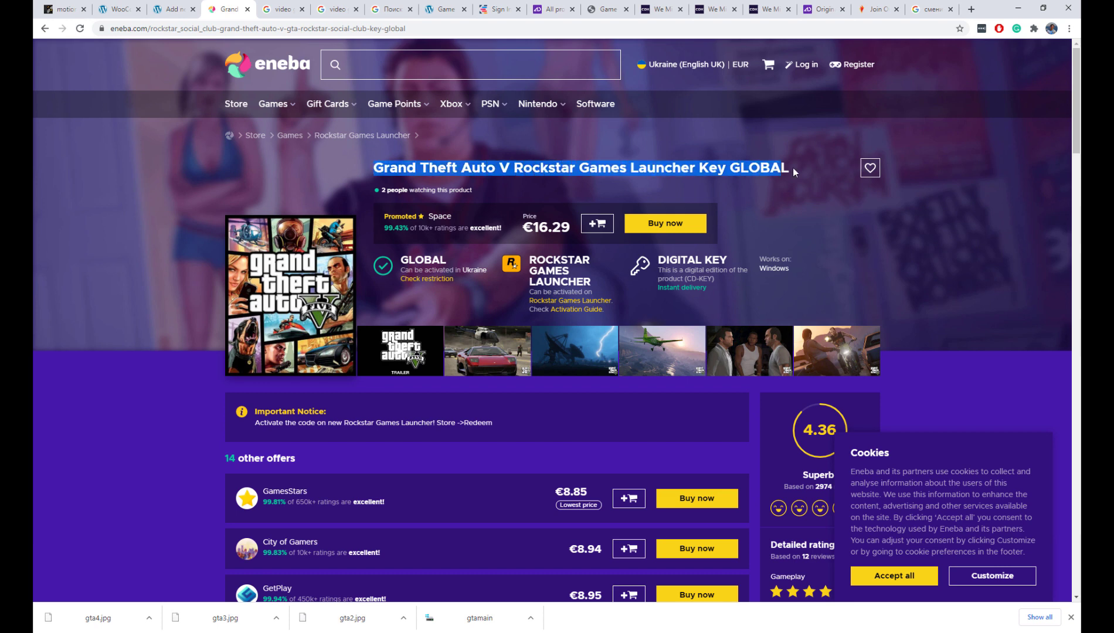
{"action": "left_click", "coordinate": [173, 9]}
{"action": "left_click", "coordinate": [223, 213]}
{"action": "key", "text": "ctrl+v"}
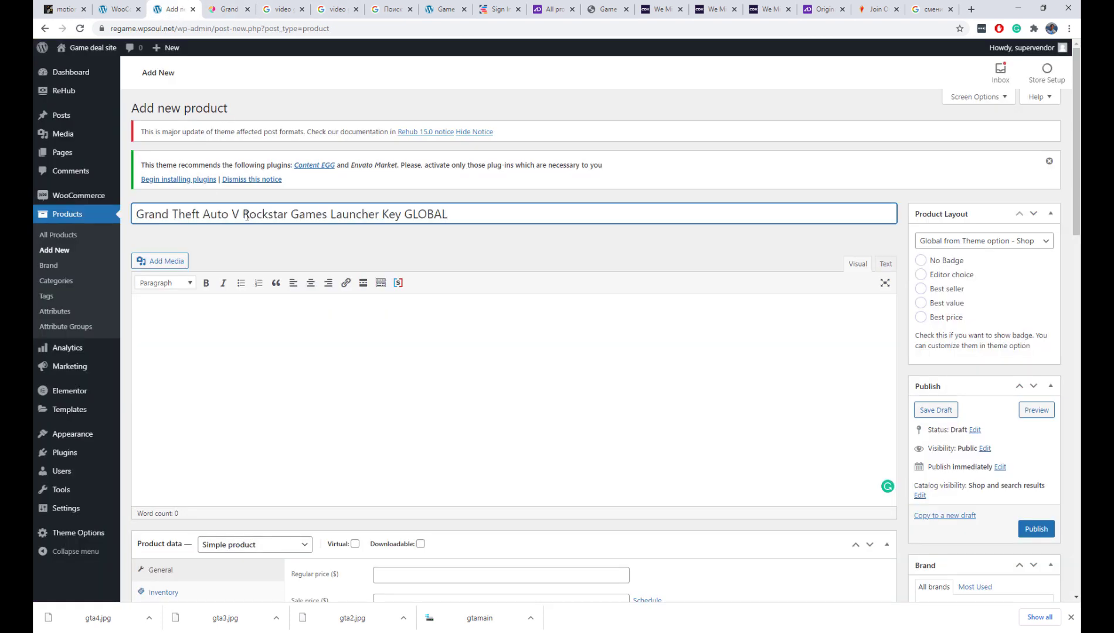
{"action": "left_click", "coordinate": [246, 323]}
- Copy the GTA V description text from the Eneba page
{"action": "left_click", "coordinate": [225, 11]}
{"action": "scroll", "coordinate": [123, 208], "scroll_direction": "down", "scroll_amount": 15}
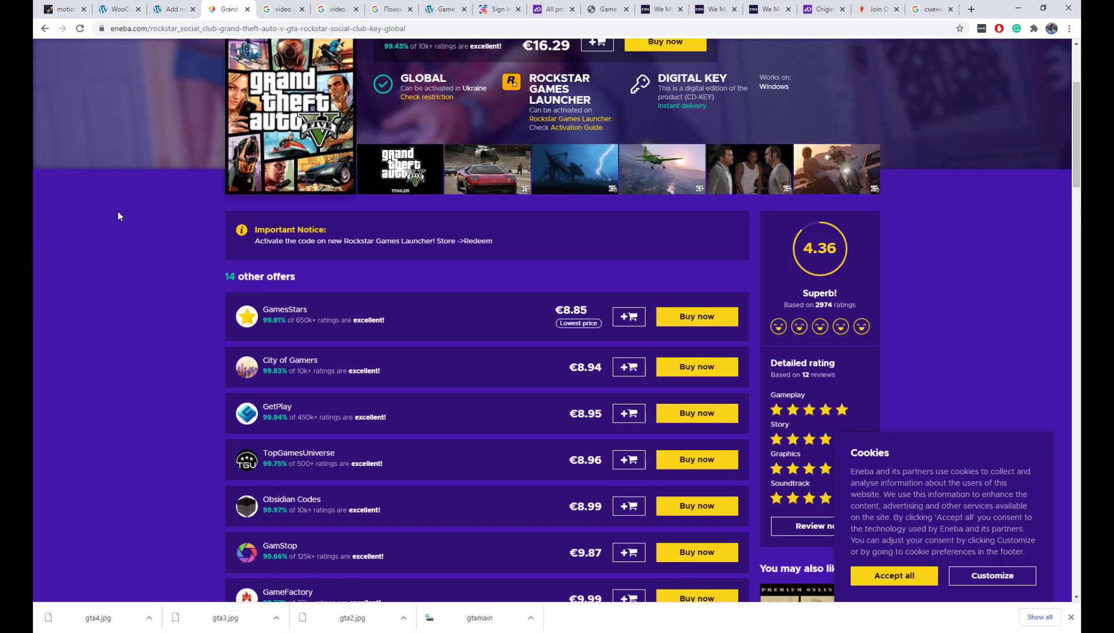
{"action": "scroll", "coordinate": [117, 216], "scroll_direction": "down", "scroll_amount": 9}
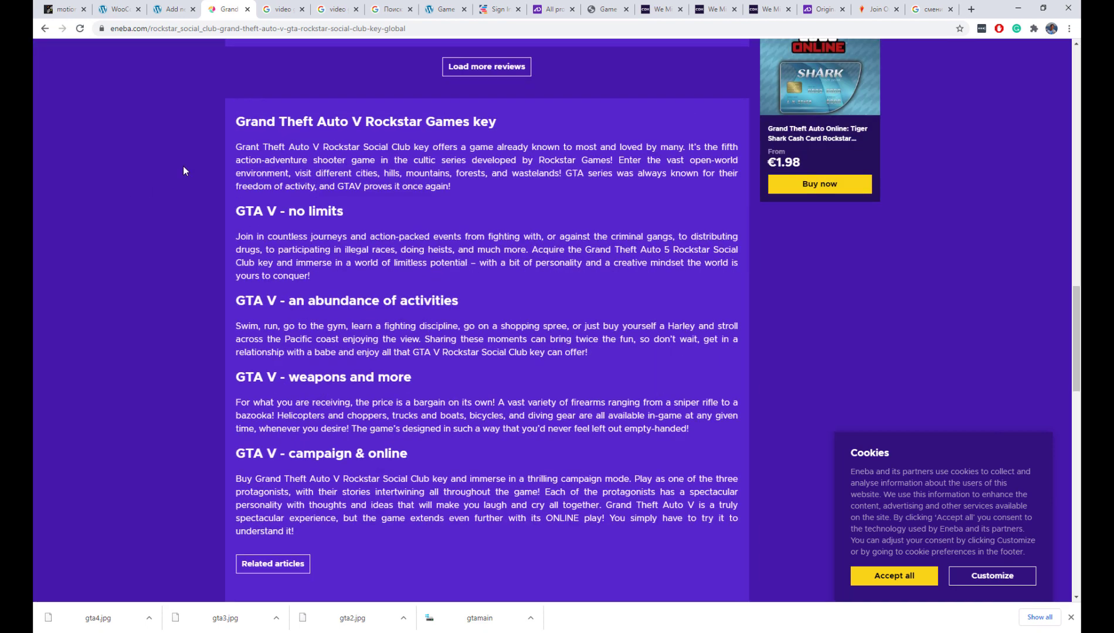
{"action": "left_click_drag", "start_coordinate": [235, 122], "coordinate": [364, 359]}
{"action": "key", "text": "ctrl+c"}
{"action": "scroll", "coordinate": [334, 331], "scroll_direction": "down", "scroll_amount": 3}
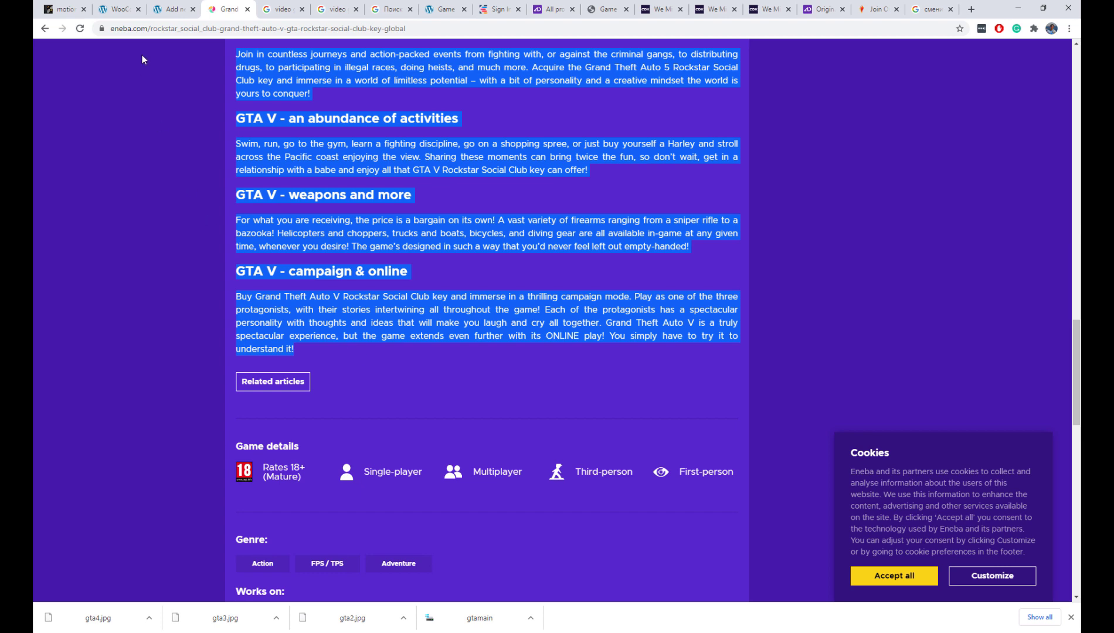
{"action": "left_click", "coordinate": [170, 10]}
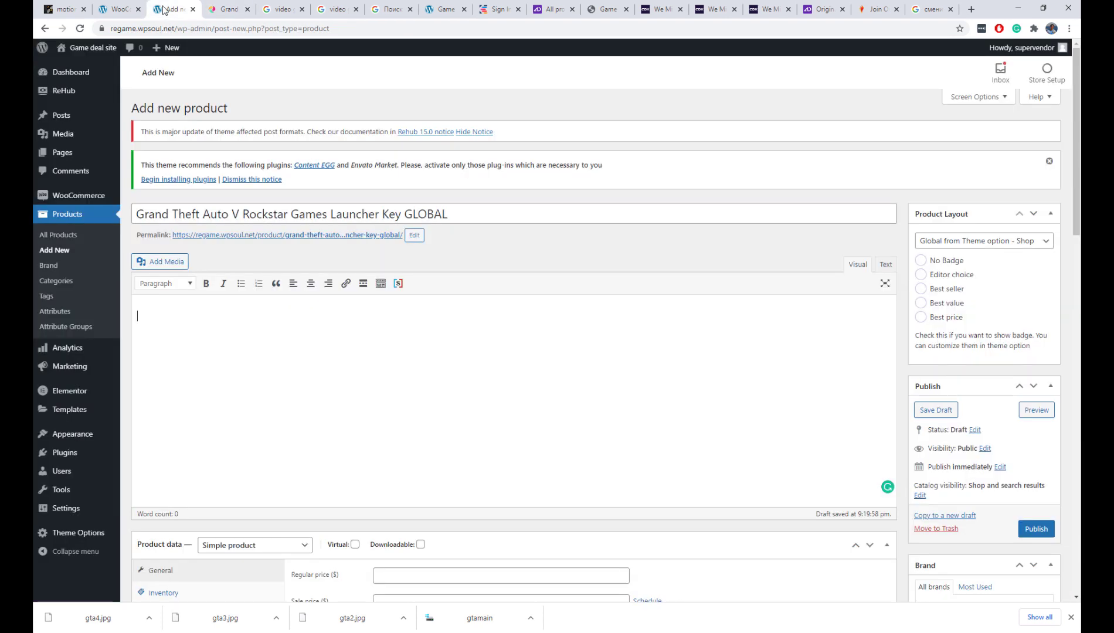
- Paste the GTA V description into the product description as plain text
{"action": "left_click", "coordinate": [307, 332]}
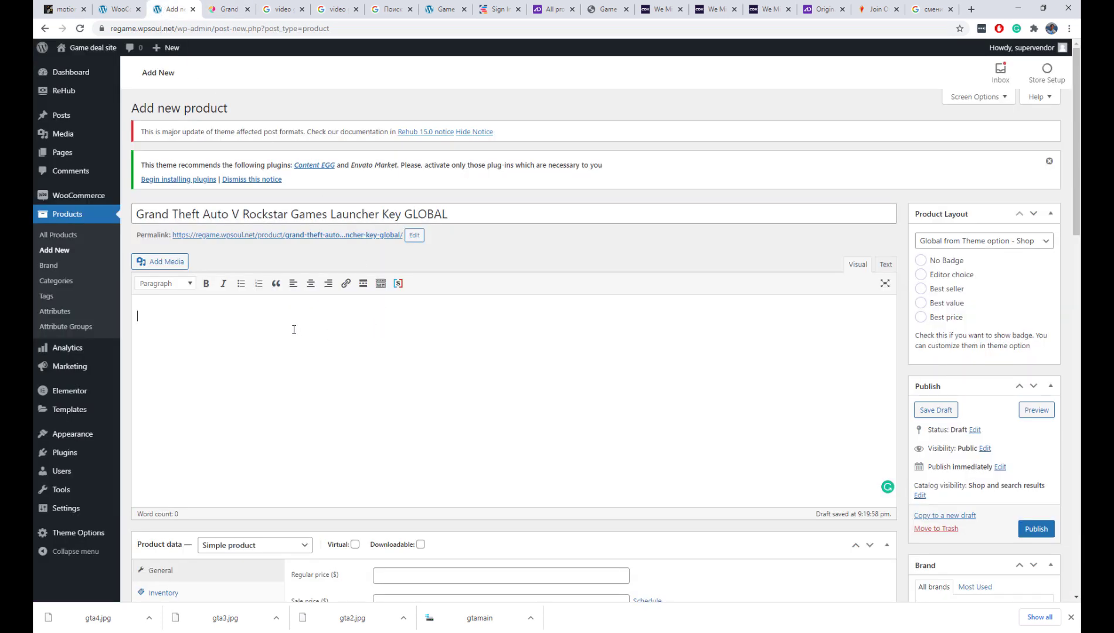
{"action": "left_click", "coordinate": [381, 284]}
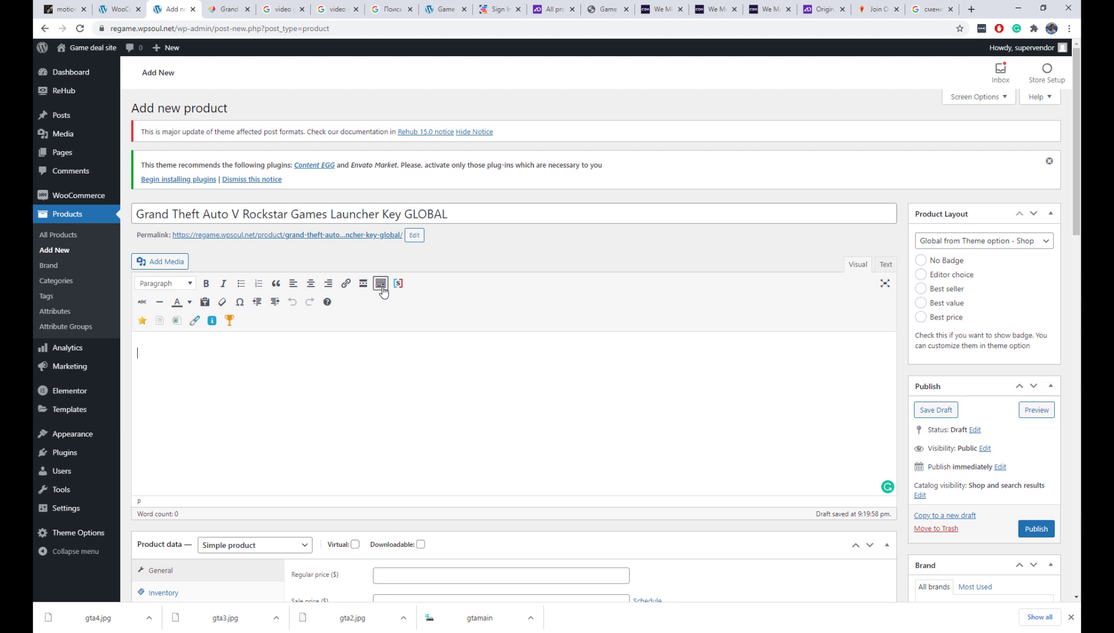
{"action": "left_click", "coordinate": [205, 302]}
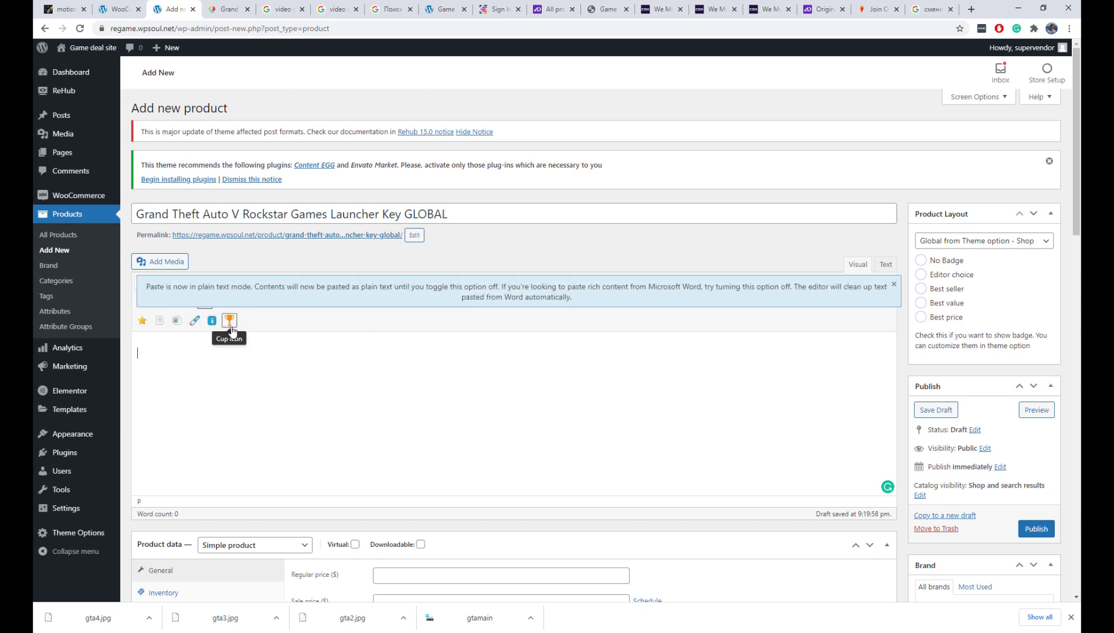
{"action": "key", "text": "ctrl+v"}
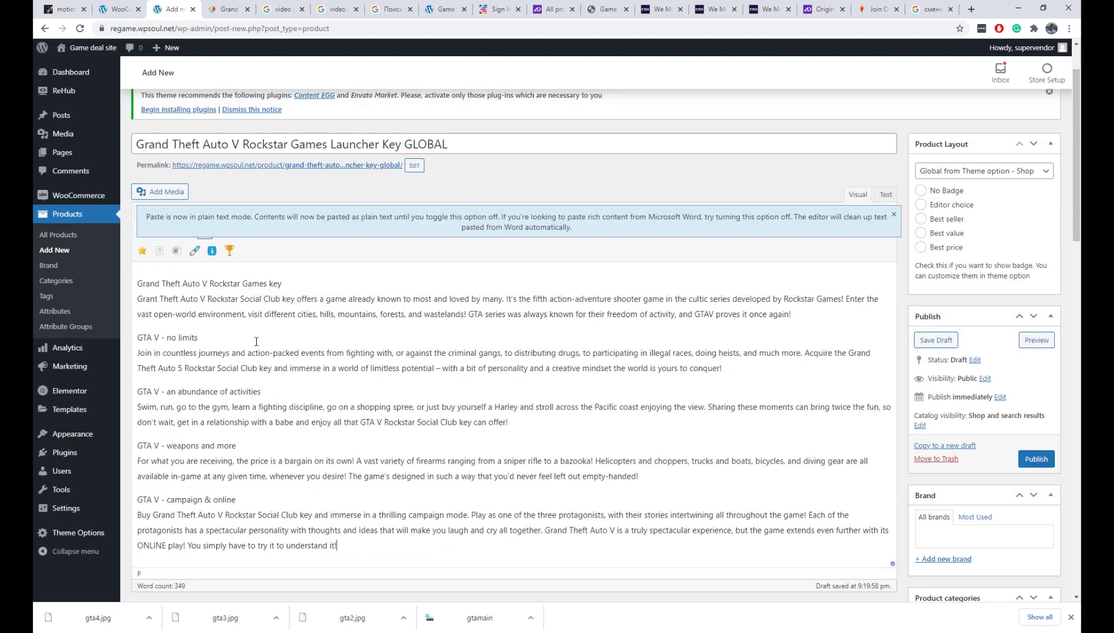
- Dismiss the paste notice and delete the duplicate title line at the top
{"action": "scroll", "coordinate": [257, 343], "scroll_direction": "up", "scroll_amount": 1}
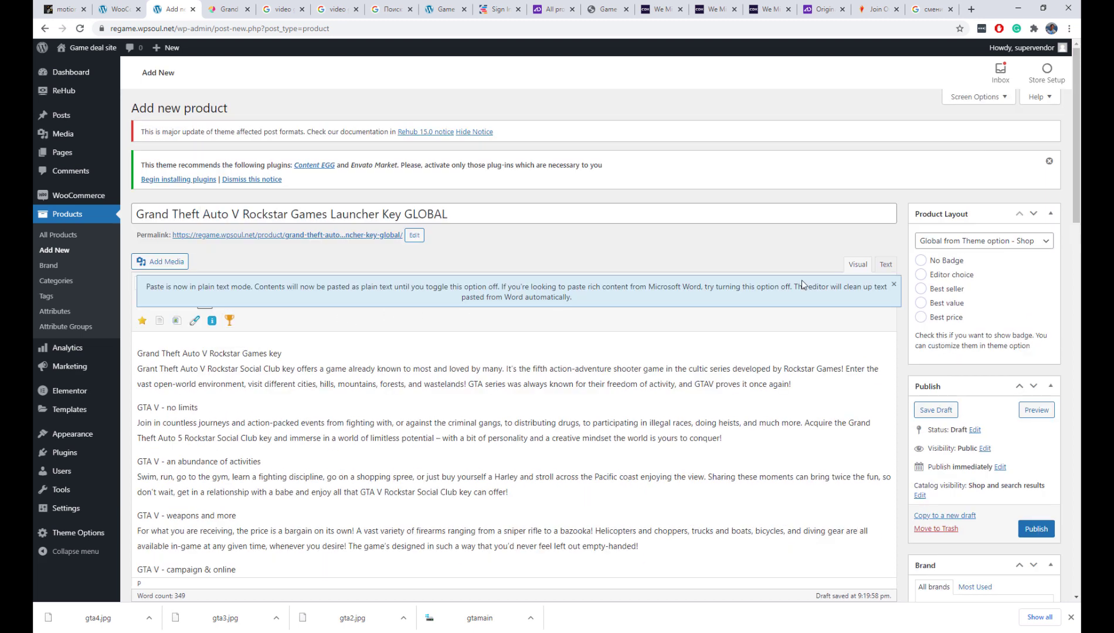
{"action": "left_click", "coordinate": [894, 284]}
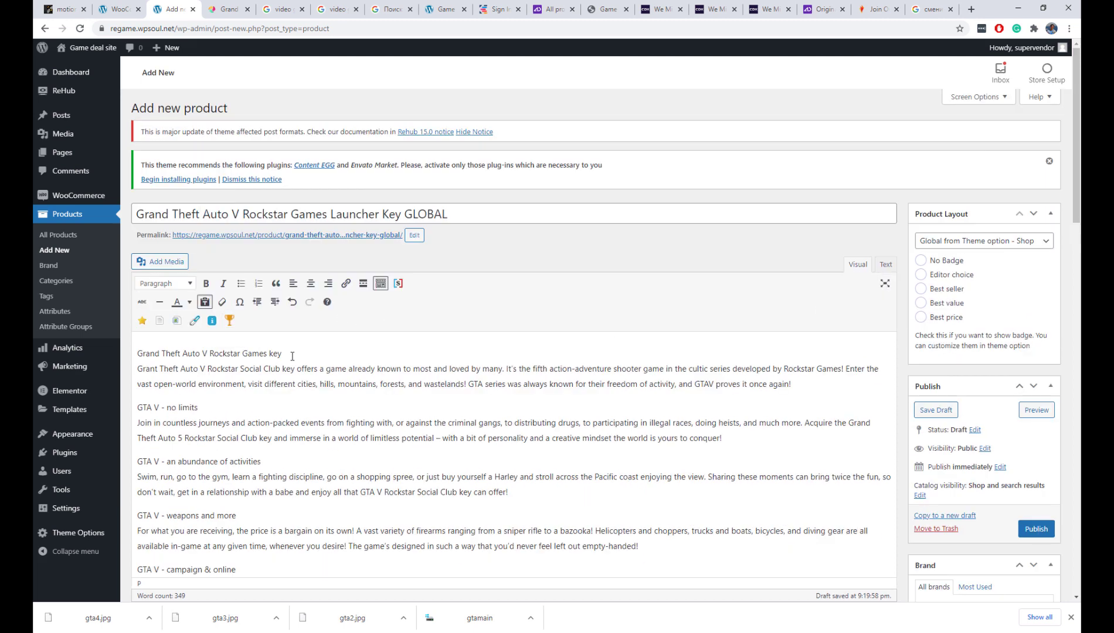
{"action": "left_click_drag", "start_coordinate": [292, 354], "coordinate": [136, 353]}
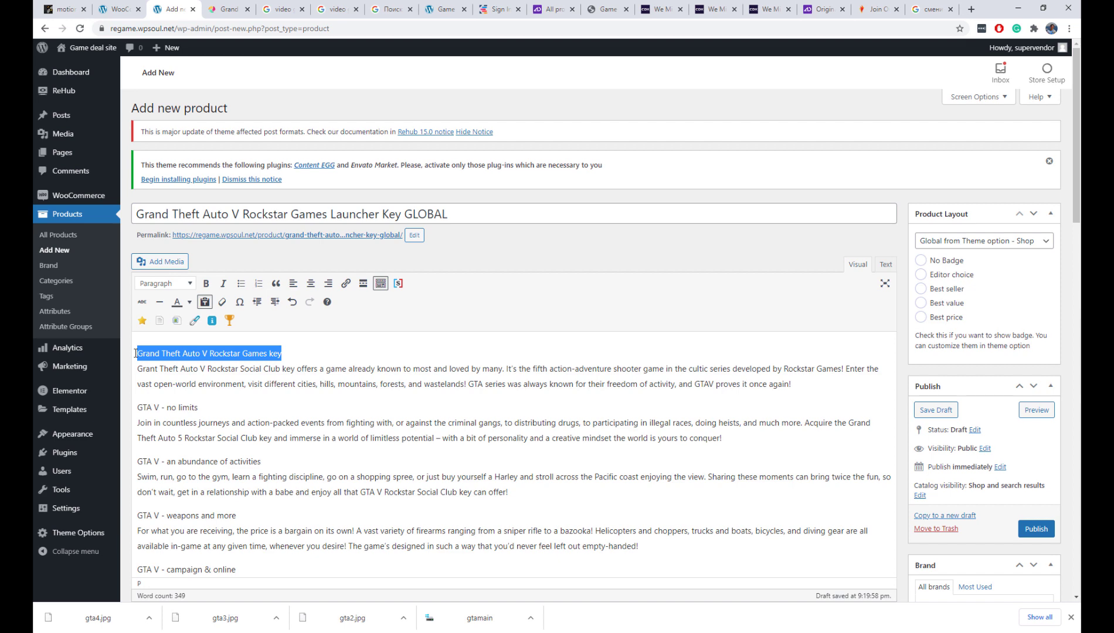
{"action": "key", "text": "BackSpace"}
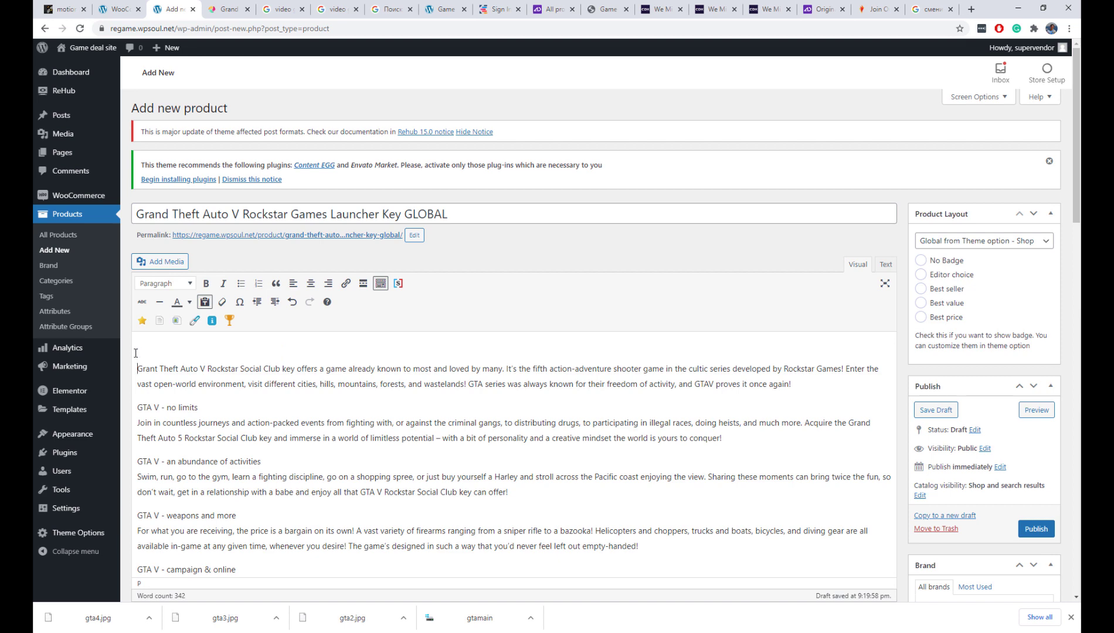
{"action": "key", "text": "BackSpace"}
- Make 'GTA V - no limits' a Heading 3, keeping the Join text as a normal paragraph
{"action": "left_click_drag", "start_coordinate": [230, 393], "coordinate": [129, 392]}
{"action": "left_click", "coordinate": [170, 283]}
{"action": "left_click", "coordinate": [193, 370]}
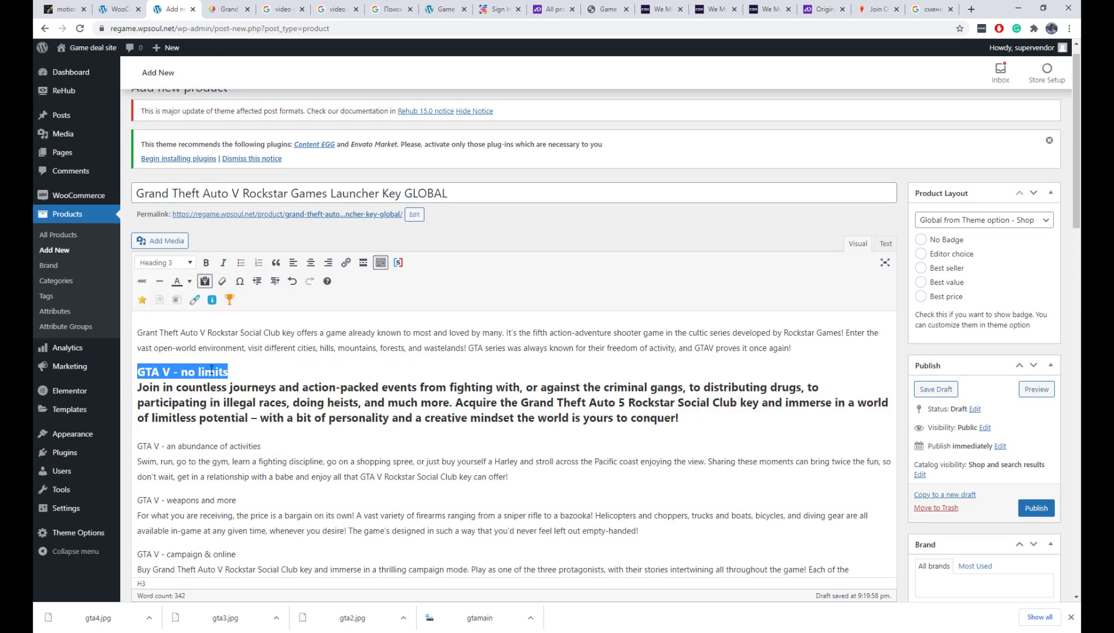
{"action": "left_click", "coordinate": [230, 372]}
{"action": "key", "text": "Return"}
{"action": "triple_click", "coordinate": [464, 388]}
{"action": "left_click", "coordinate": [164, 233]}
{"action": "left_click", "coordinate": [159, 247]}
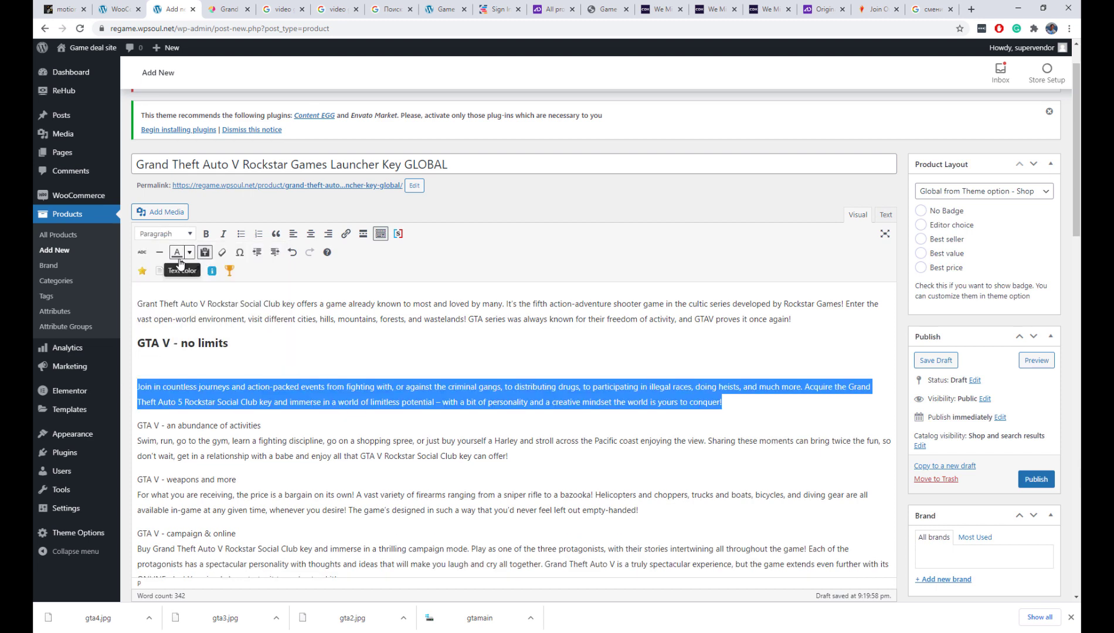
{"action": "key", "text": "ctrl+z"}
{"action": "key", "text": "ctrl+z"}
{"action": "key", "text": "Return"}
{"action": "triple_click", "coordinate": [411, 350]}
{"action": "left_click", "coordinate": [164, 205]}
{"action": "left_click", "coordinate": [159, 219]}
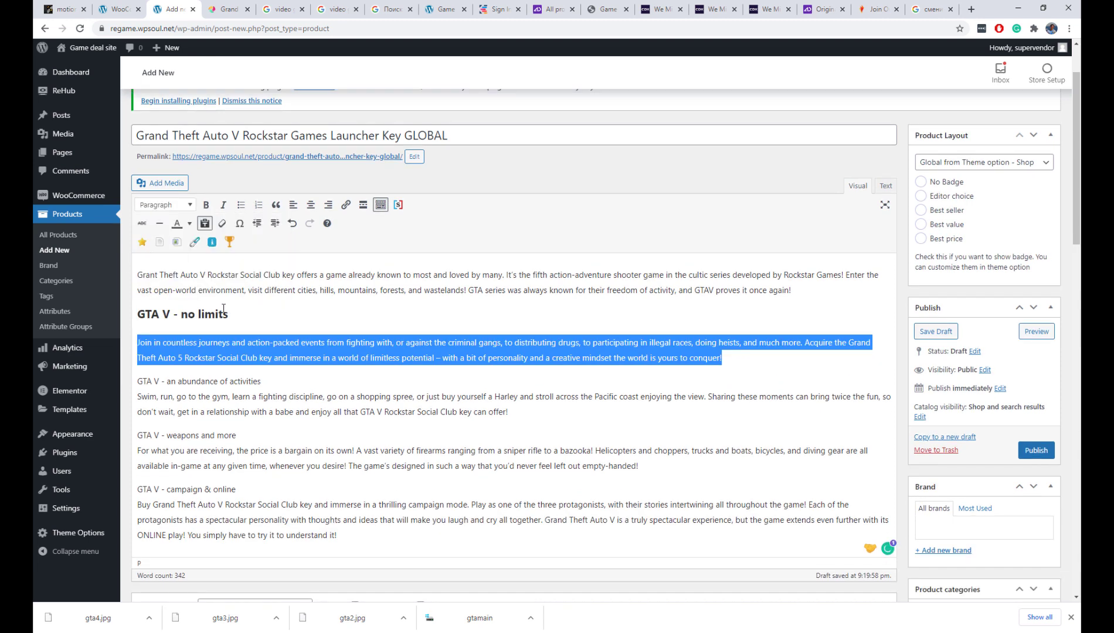
{"action": "left_click", "coordinate": [223, 309]}
- Split the activities, weapons and more, and campaign & online titles into separate paragraphs
{"action": "left_click", "coordinate": [272, 382]}
{"action": "key", "text": "Return"}
{"action": "left_click", "coordinate": [251, 420]}
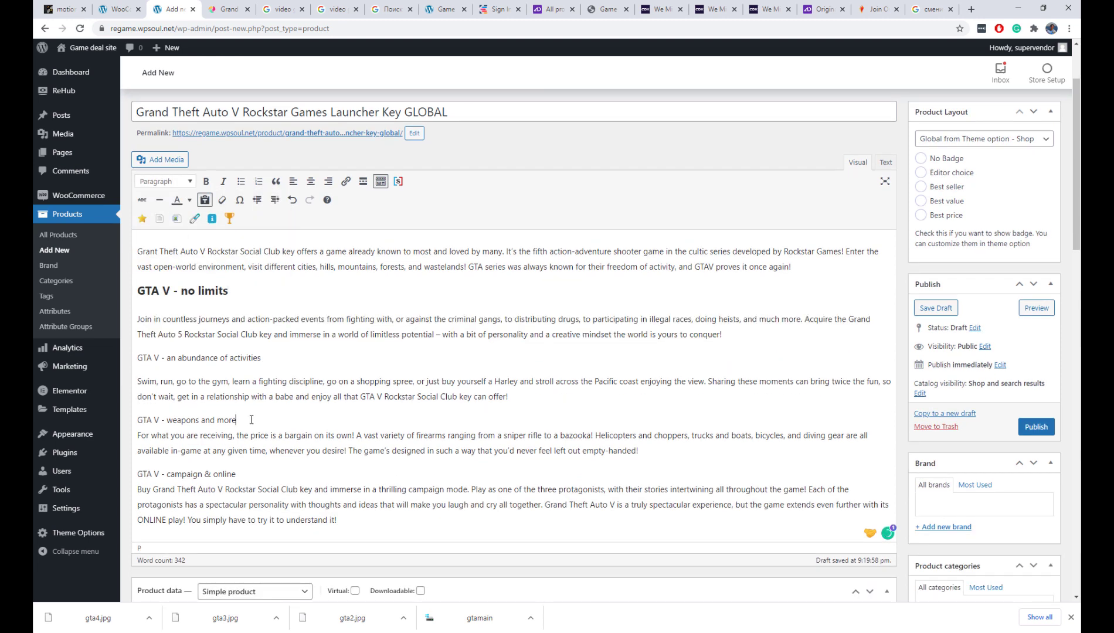
{"action": "key", "text": "Return"}
{"action": "left_click", "coordinate": [238, 482]}
{"action": "key", "text": "Return"}
- Bold the three section titles: abundance of activities, weapons and more, campaign & online
{"action": "left_click_drag", "start_coordinate": [261, 350], "coordinate": [136, 352]}
{"action": "left_click", "coordinate": [206, 173]}
{"action": "left_click_drag", "start_coordinate": [241, 412], "coordinate": [134, 413]}
{"action": "left_click", "coordinate": [206, 173]}
{"action": "left_click_drag", "start_coordinate": [238, 475], "coordinate": [130, 475]}
{"action": "left_click", "coordinate": [206, 172]}
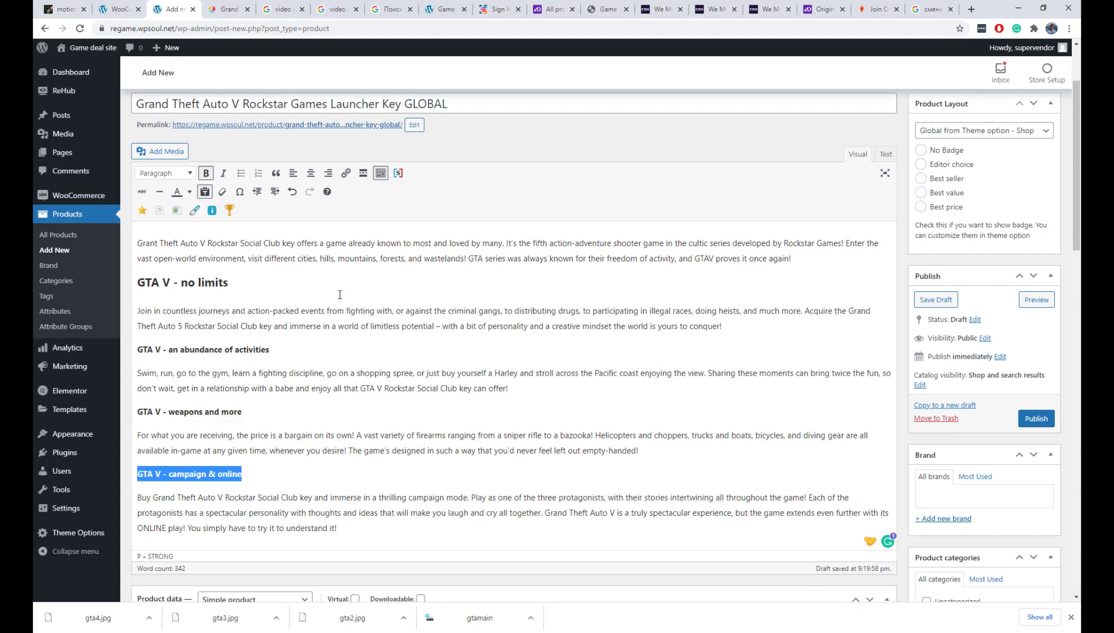
{"action": "left_click", "coordinate": [366, 326]}
{"action": "scroll", "coordinate": [476, 223], "scroll_direction": "down", "scroll_amount": 3}
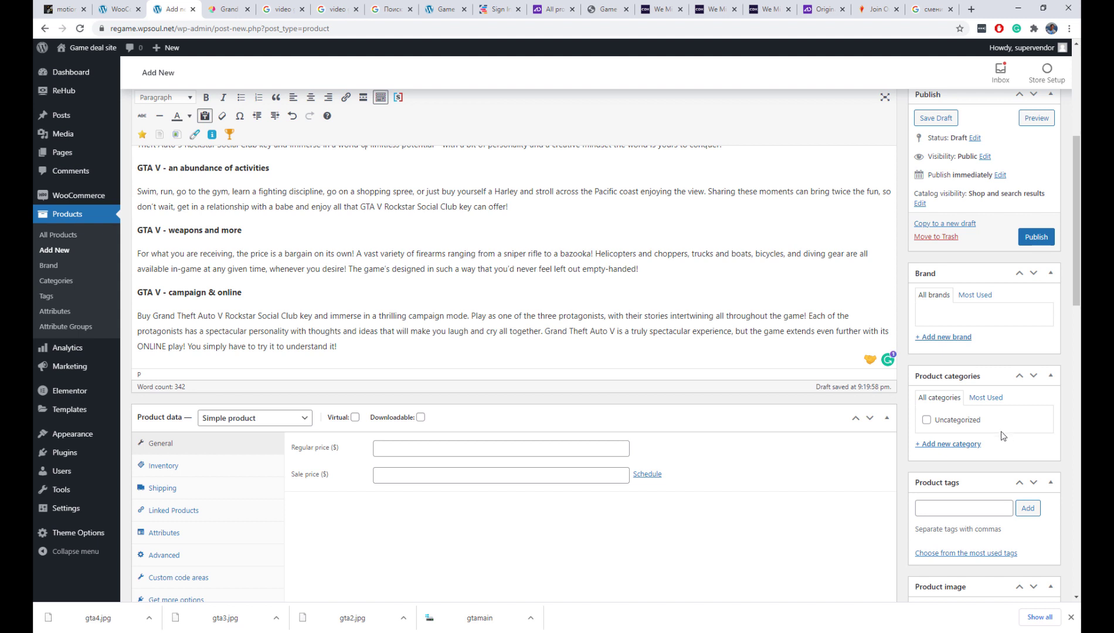
{"action": "left_click", "coordinate": [961, 444]}
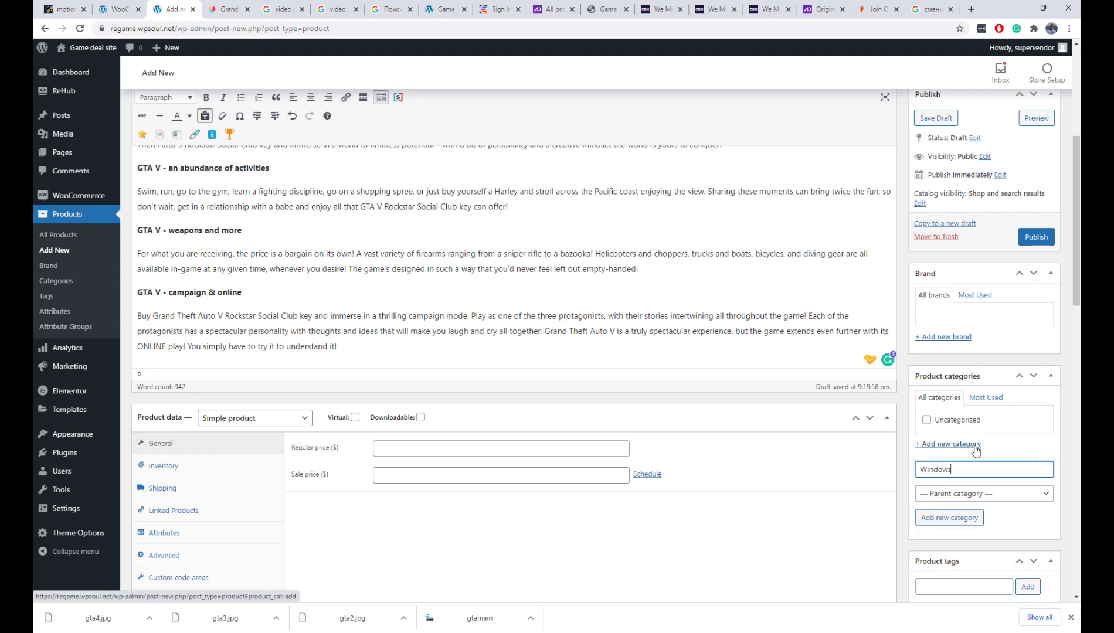
- Create and tick a new Windows category and a new eneba brand for the product
{"action": "left_click", "coordinate": [973, 518]}
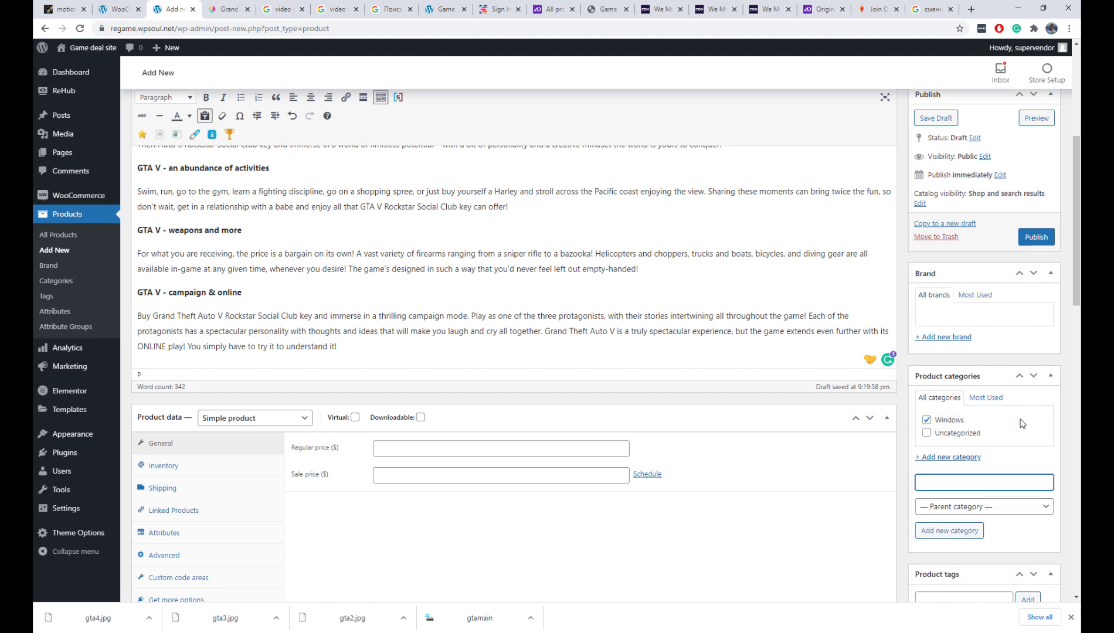
{"action": "left_click", "coordinate": [957, 338]}
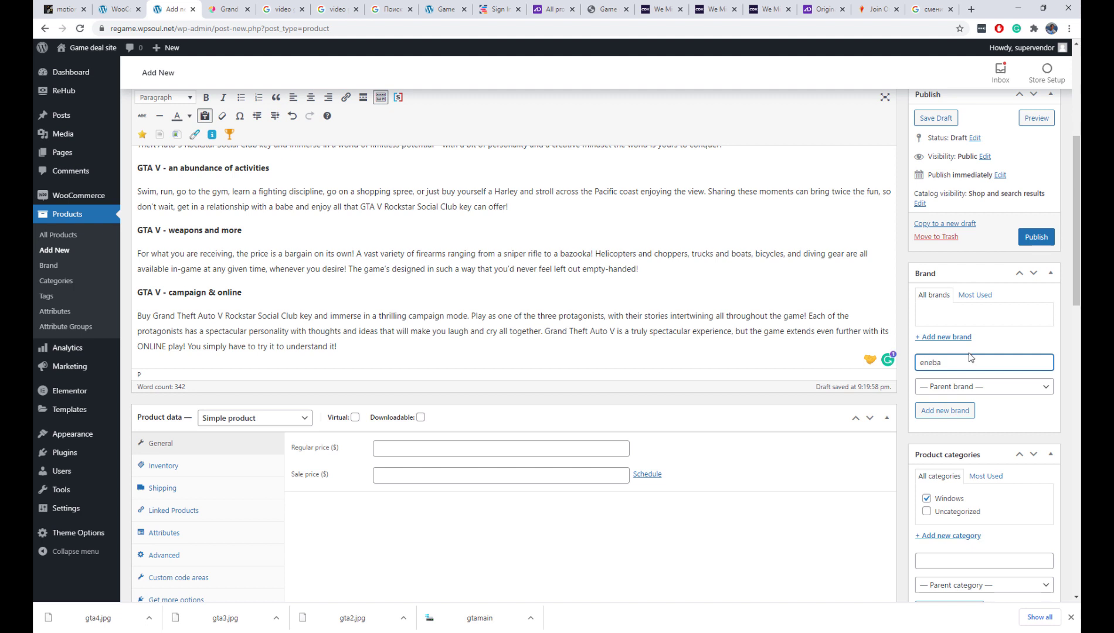
{"action": "left_click", "coordinate": [944, 410]}
{"action": "scroll", "coordinate": [795, 396], "scroll_direction": "down", "scroll_amount": 3}
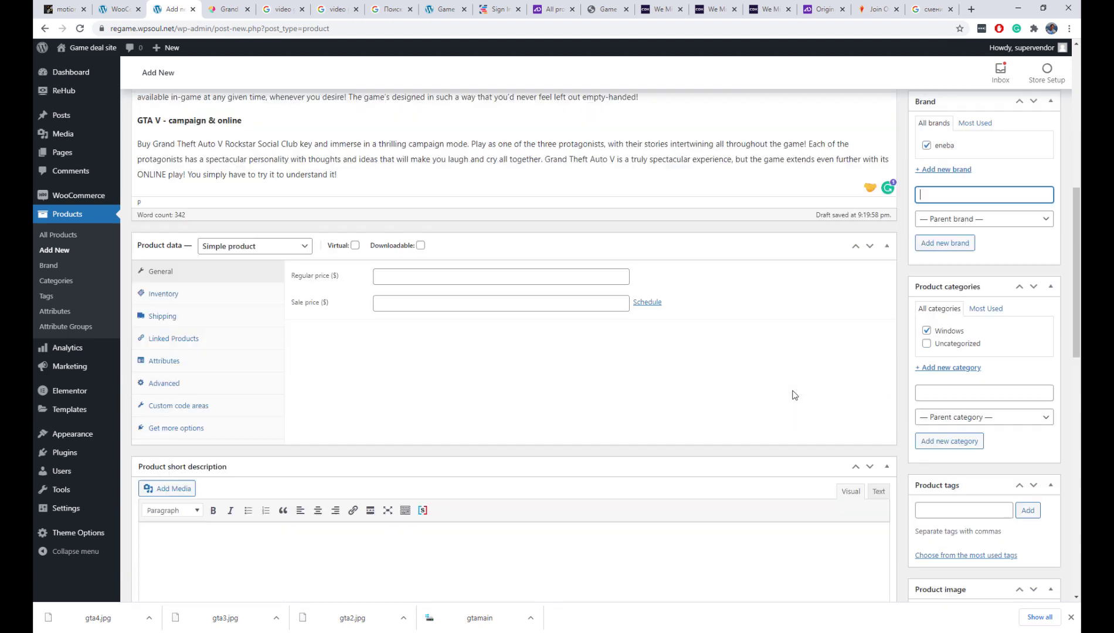
{"action": "left_click", "coordinate": [225, 9]}
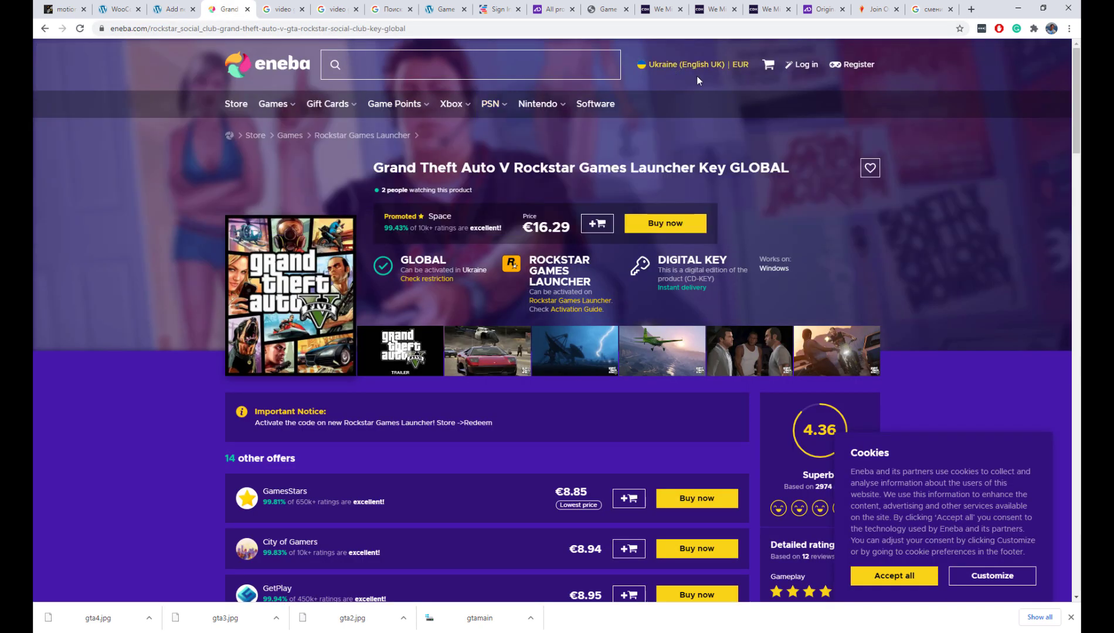
- Switch Eneba's currency to US Dollar so the GTA V key shows $19.13
{"action": "left_click", "coordinate": [739, 65]}
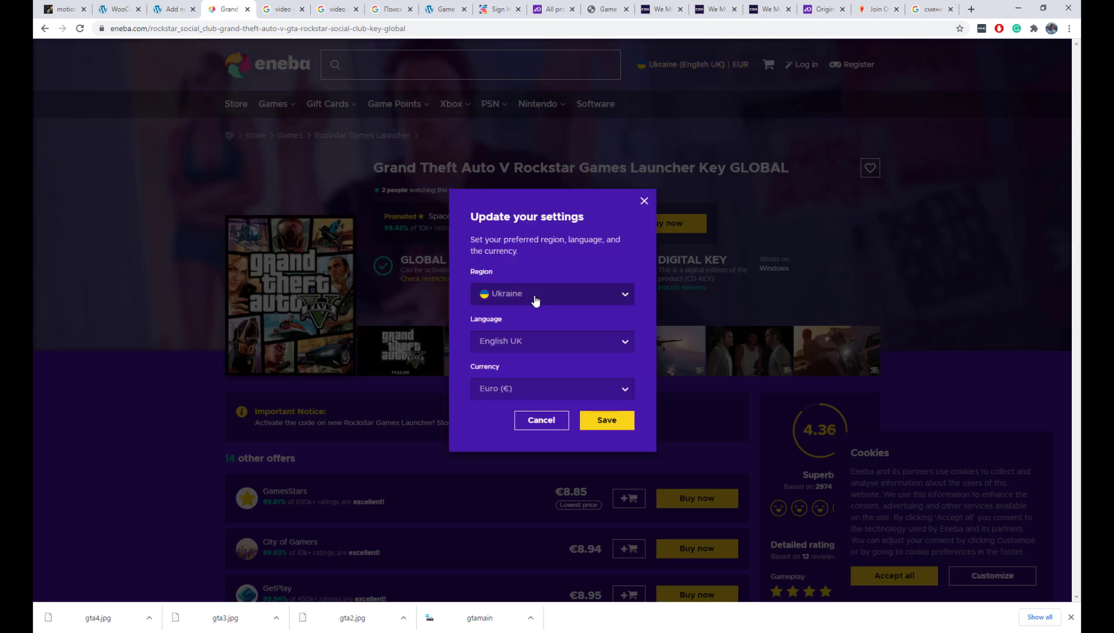
{"action": "left_click", "coordinate": [531, 388]}
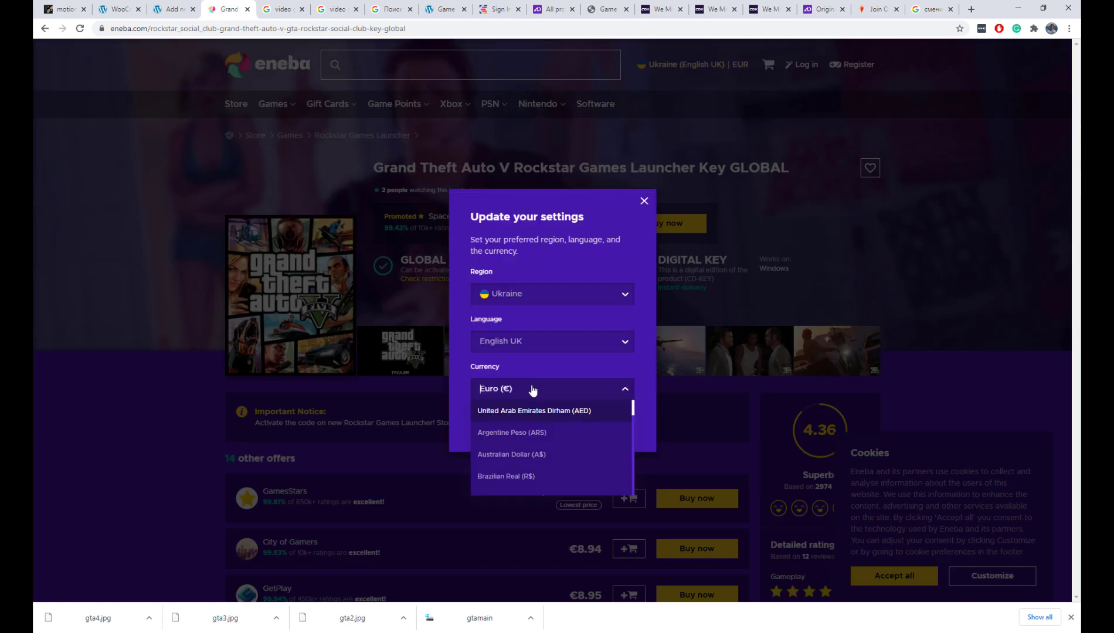
{"action": "left_click_drag", "start_coordinate": [634, 414], "coordinate": [636, 484]}
{"action": "left_click", "coordinate": [566, 468]}
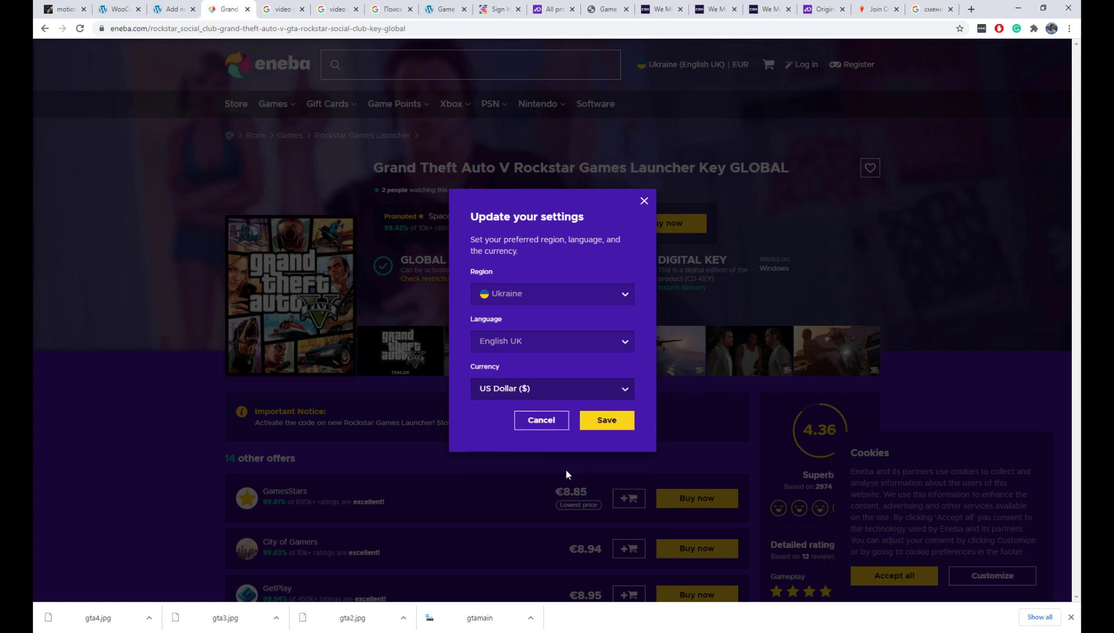
{"action": "left_click", "coordinate": [603, 428]}
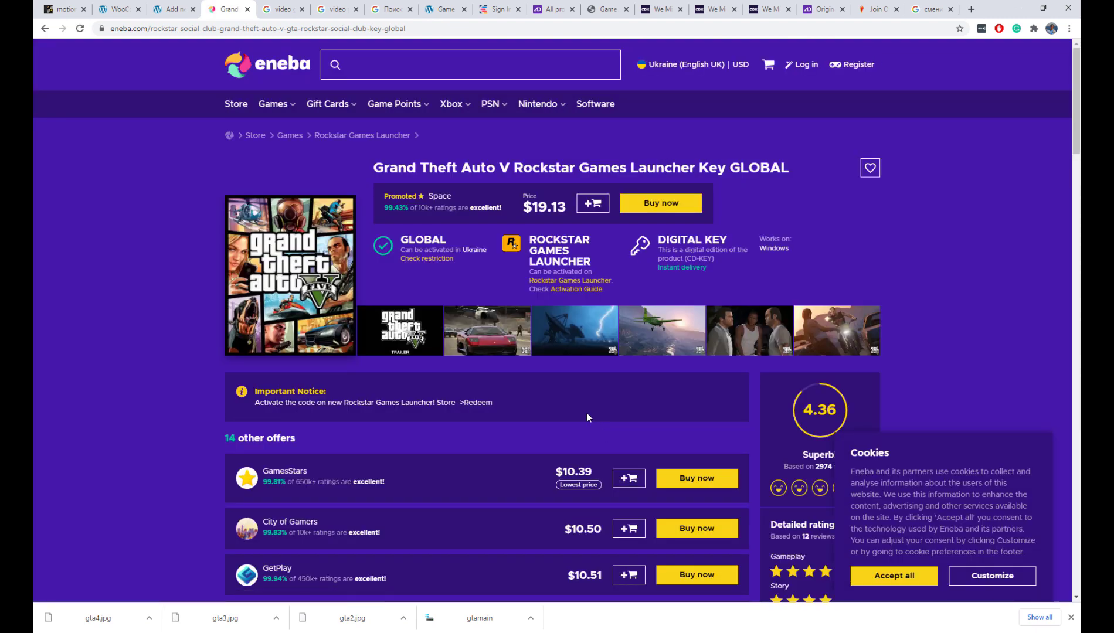
{"action": "left_click", "coordinate": [169, 10]}
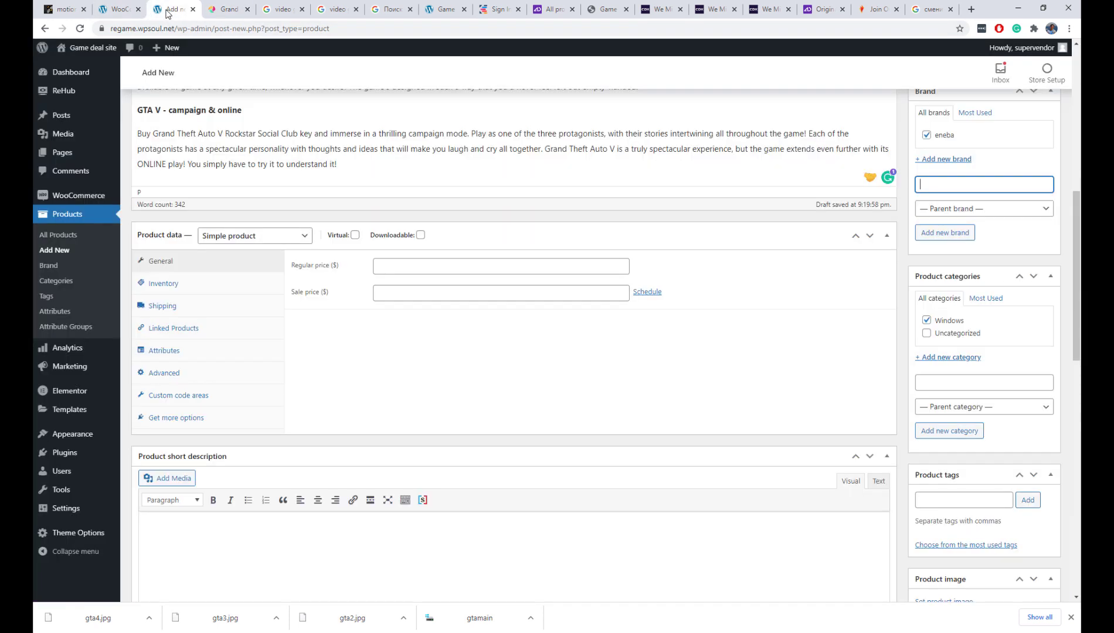
- Make it an External/Affiliate product with a regular price of 19.13
{"action": "left_click", "coordinate": [416, 267]}
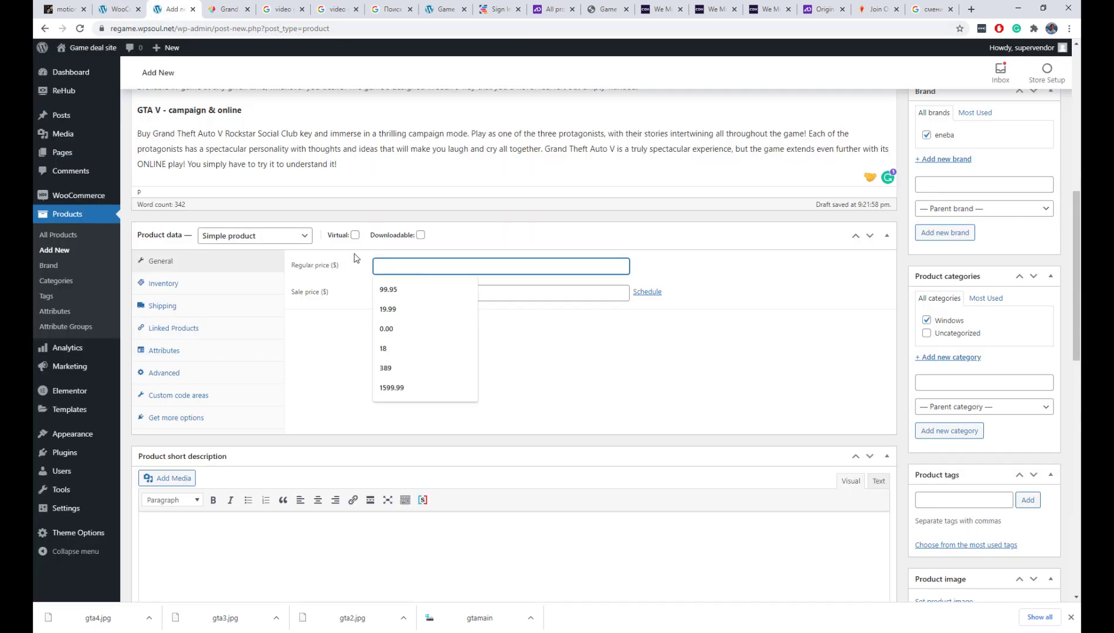
{"action": "left_click", "coordinate": [302, 239]}
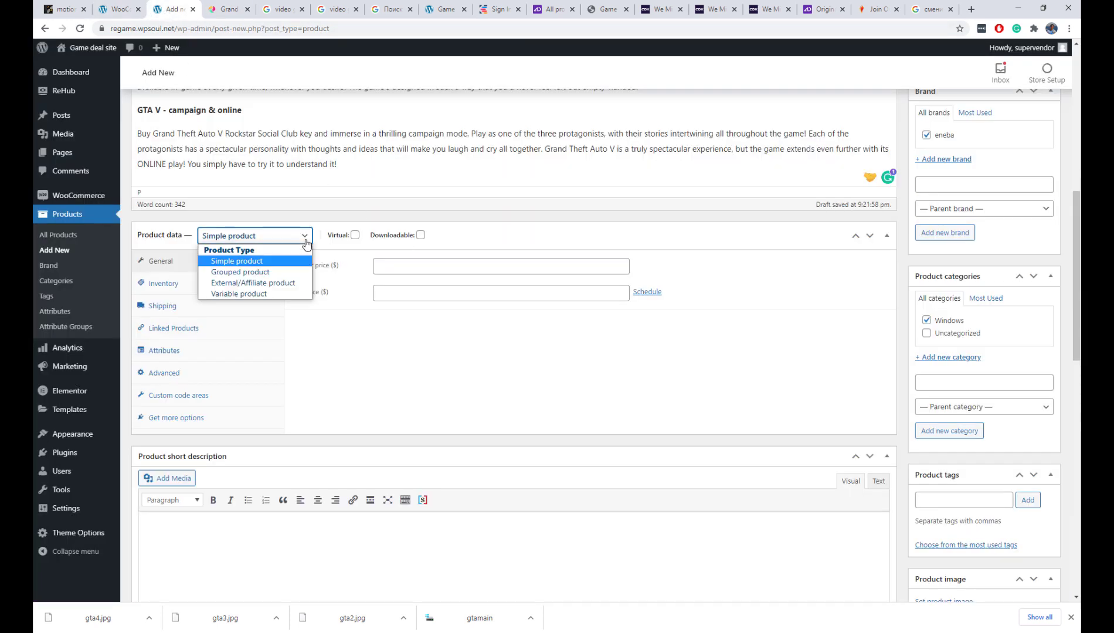
{"action": "left_click", "coordinate": [301, 284]}
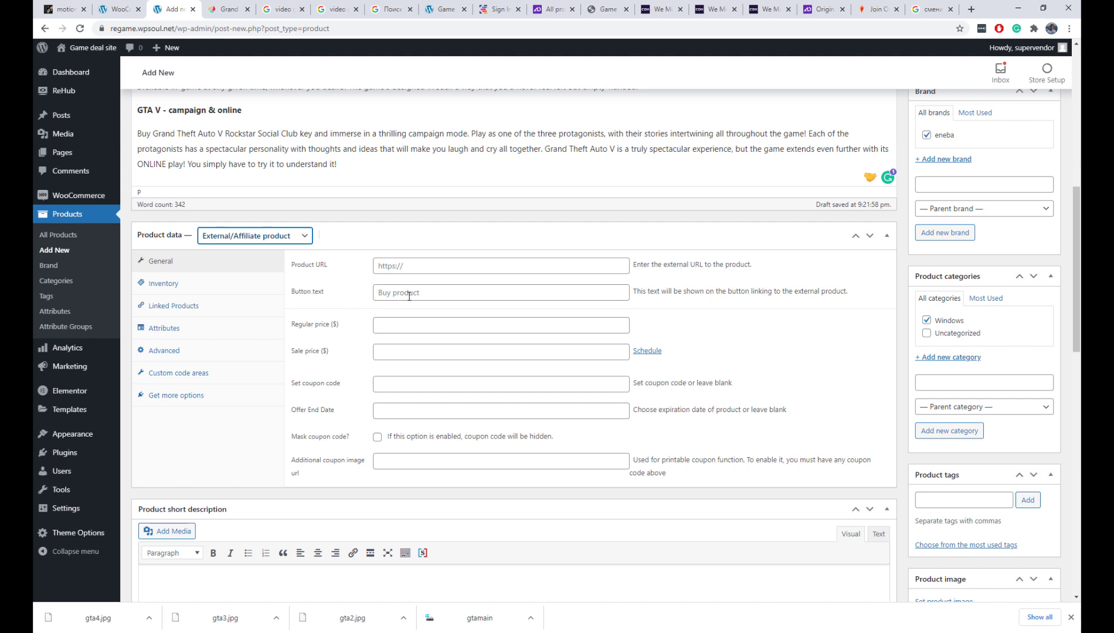
{"action": "left_click", "coordinate": [399, 328]}
{"action": "type", "text": "19"}
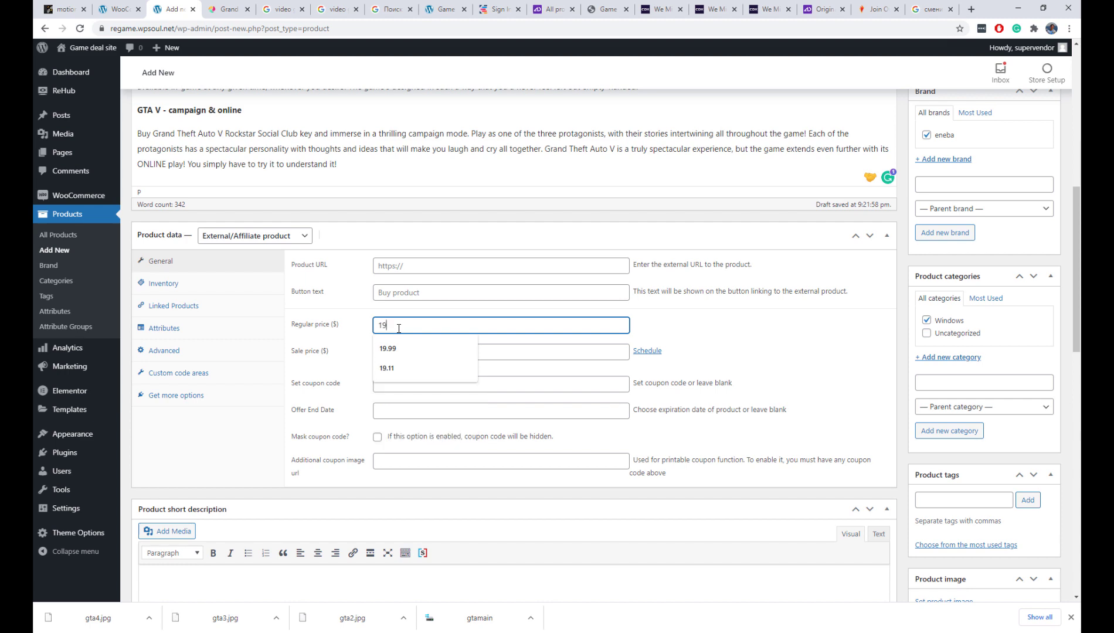
{"action": "type", "text": ".13"}
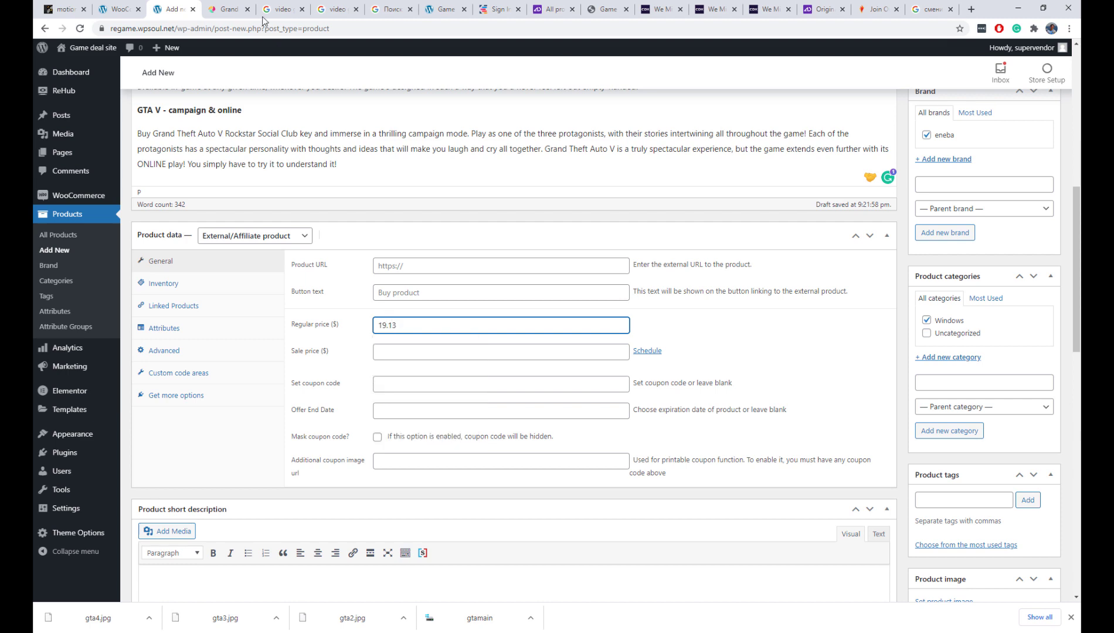
- Copy the Eneba GTA V page address into the Product URL field
{"action": "left_click", "coordinate": [235, 10]}
{"action": "left_click", "coordinate": [253, 29]}
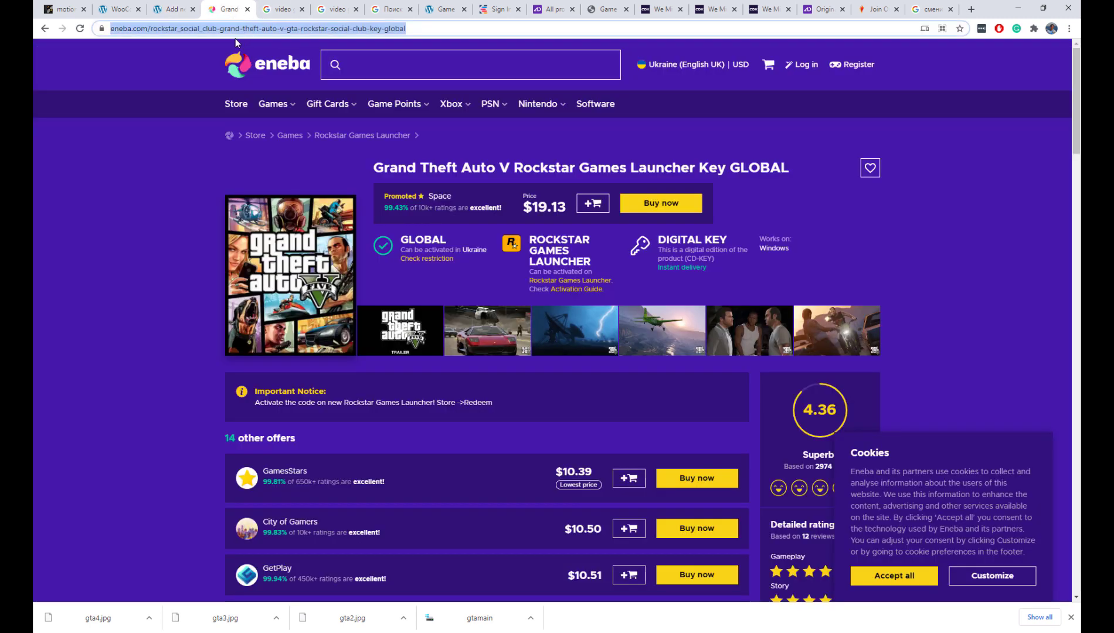
{"action": "left_click", "coordinate": [170, 9]}
{"action": "left_click", "coordinate": [429, 272]}
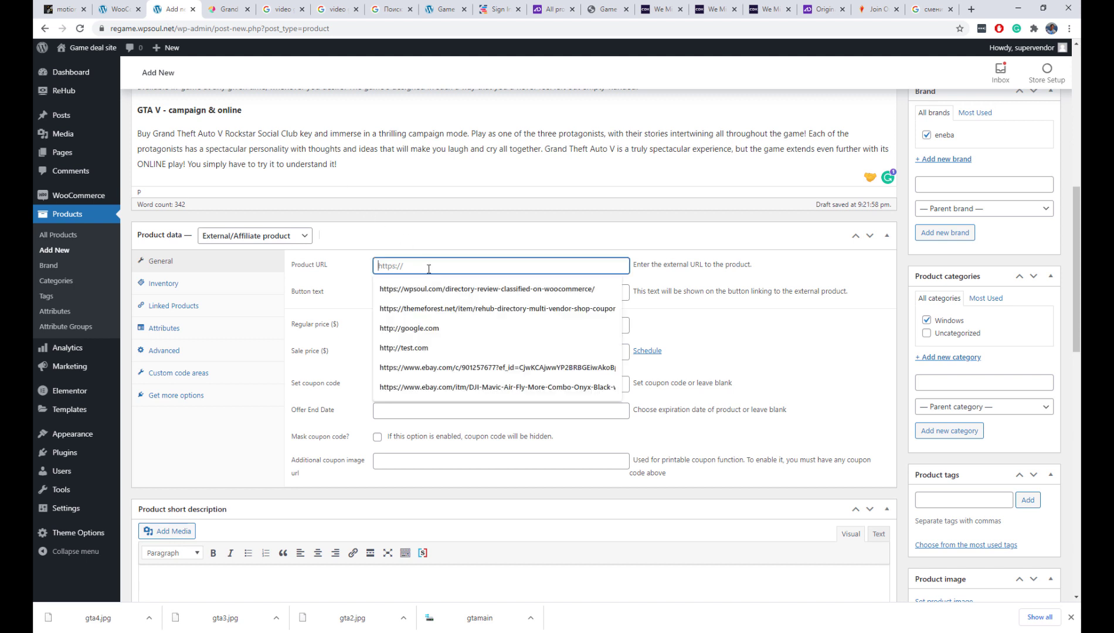
{"action": "key", "text": "ctrl+v"}
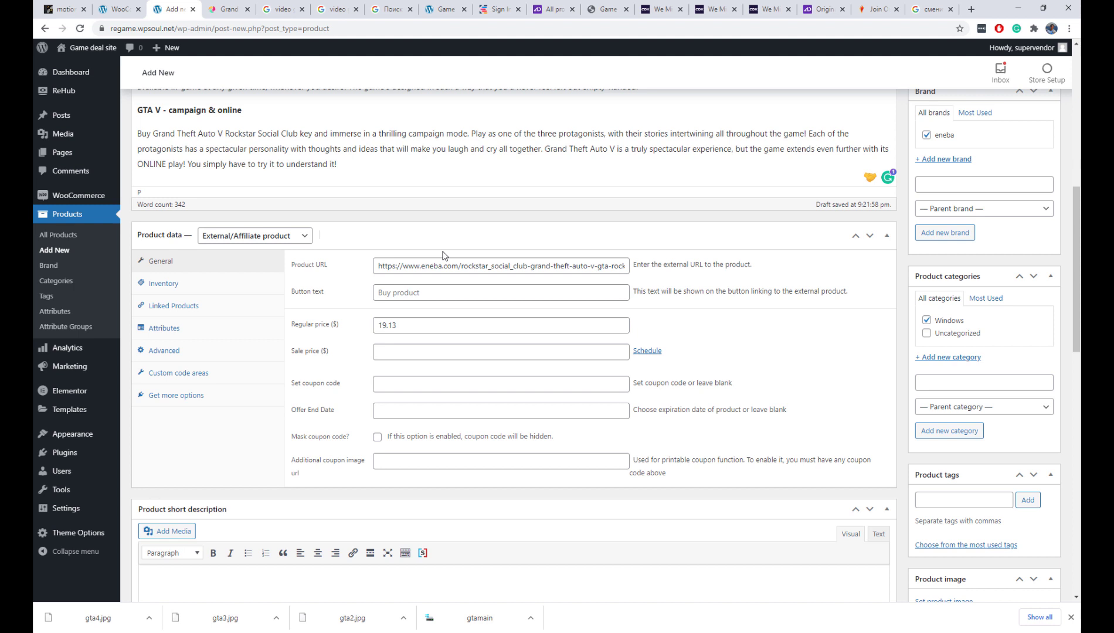
- Upload gta2, gta3 and gta4 and add them to the product gallery
{"action": "scroll", "coordinate": [594, 265], "scroll_direction": "down", "scroll_amount": 6}
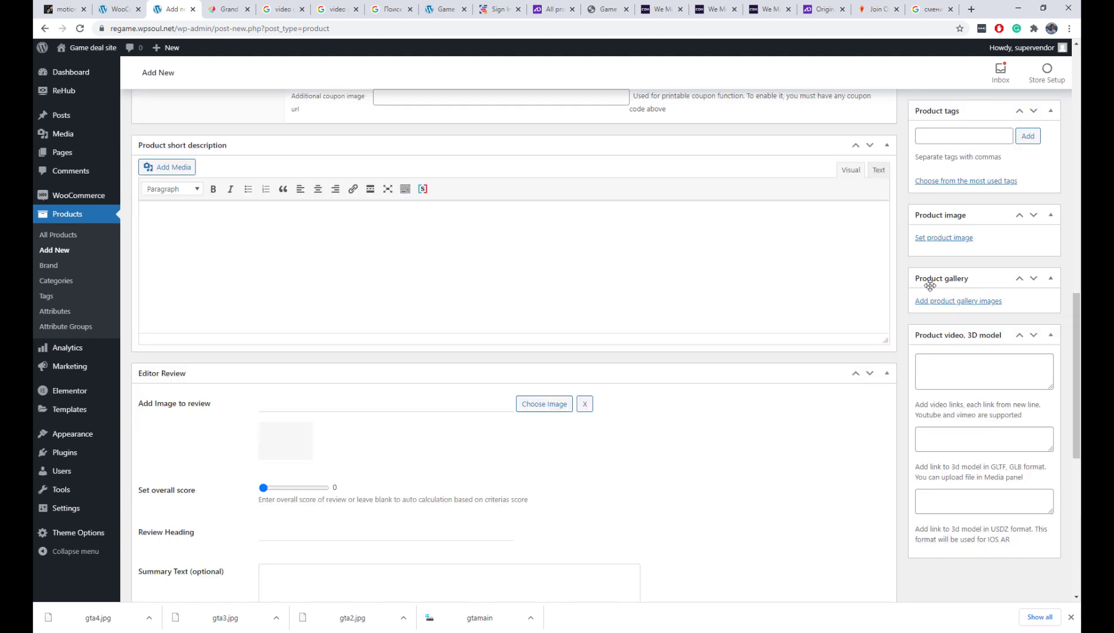
{"action": "left_click", "coordinate": [959, 303]}
{"action": "left_click", "coordinate": [582, 306]}
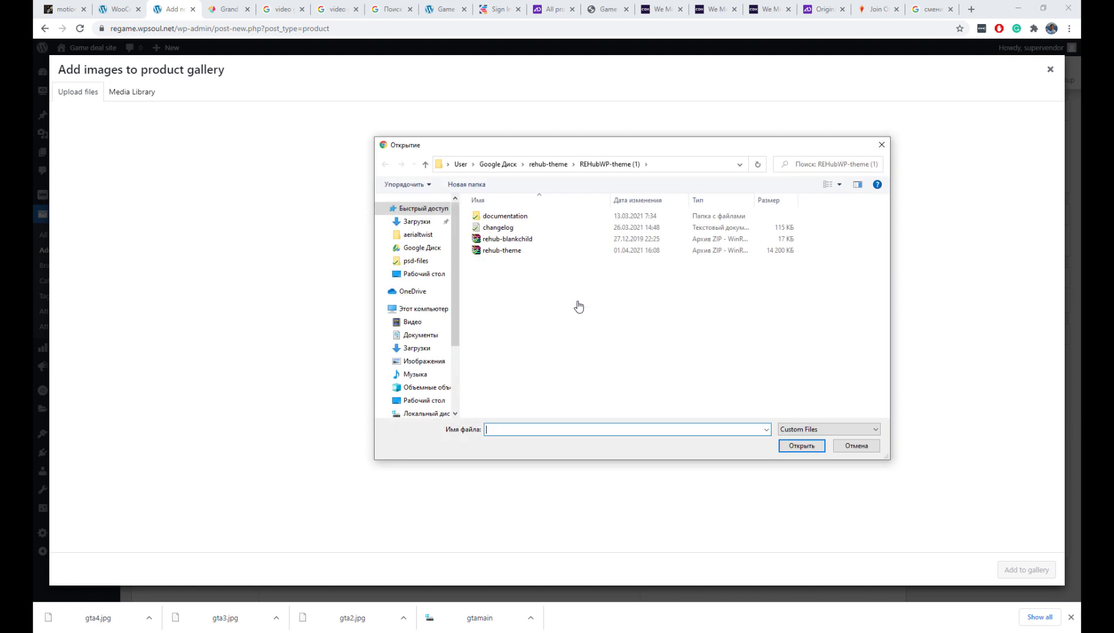
{"action": "left_click", "coordinate": [437, 276]}
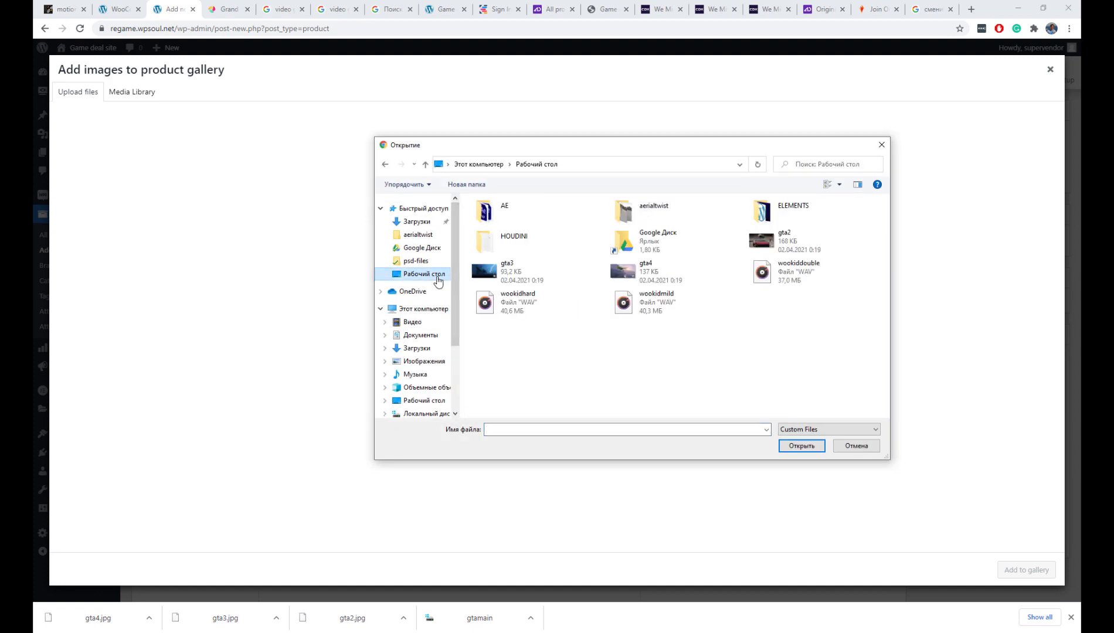
{"action": "left_click", "coordinate": [522, 276]}
{"action": "left_click", "coordinate": [622, 273], "text": "ctrl"}
{"action": "left_click", "coordinate": [774, 240], "text": "ctrl"}
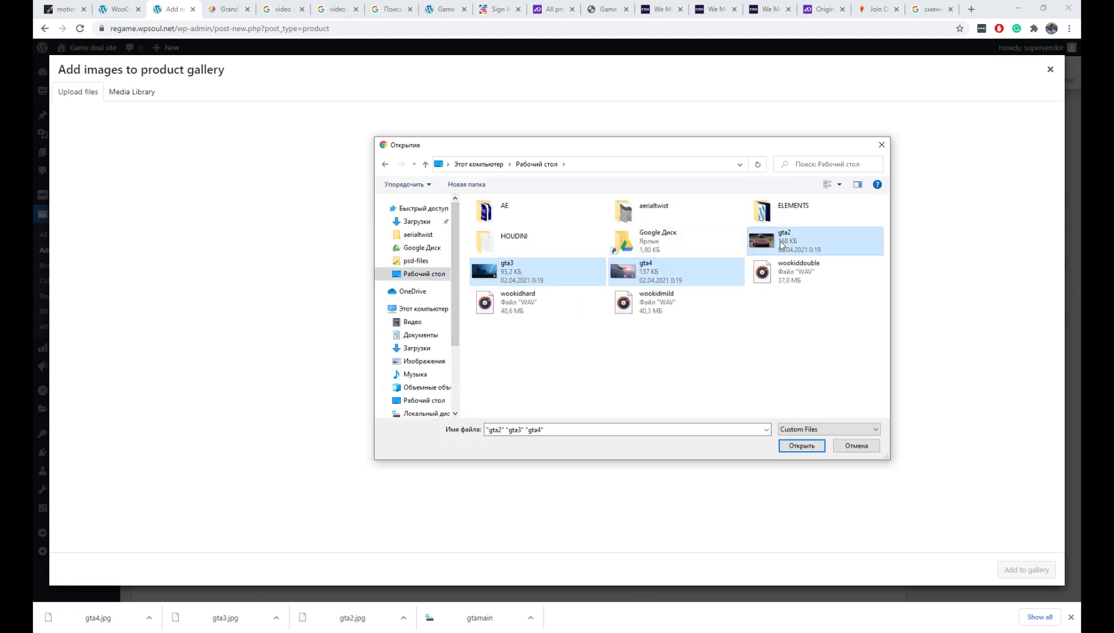
{"action": "left_click", "coordinate": [802, 447]}
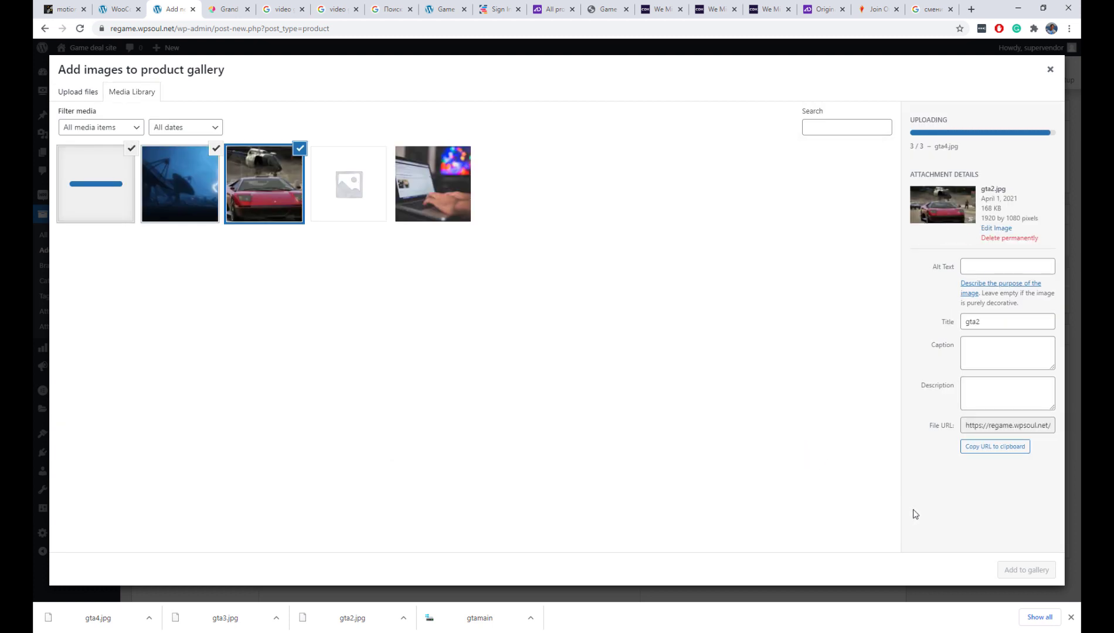
{"action": "left_click", "coordinate": [1026, 570]}
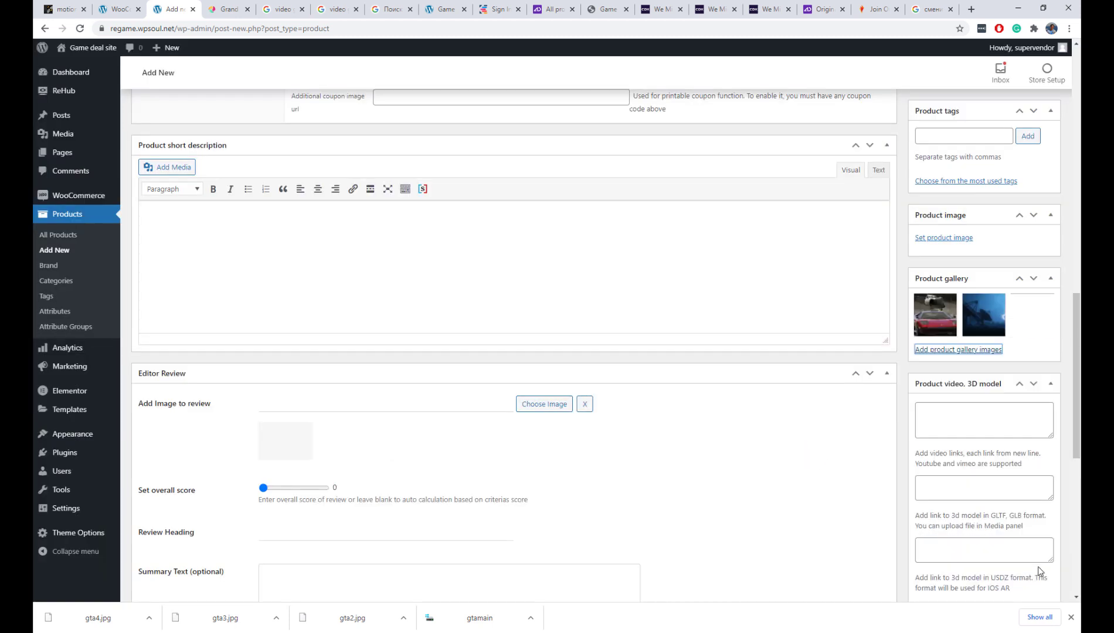
- Paste the GTA V trailer's YouTube link from Eneba into the Product video field
{"action": "left_click", "coordinate": [227, 16]}
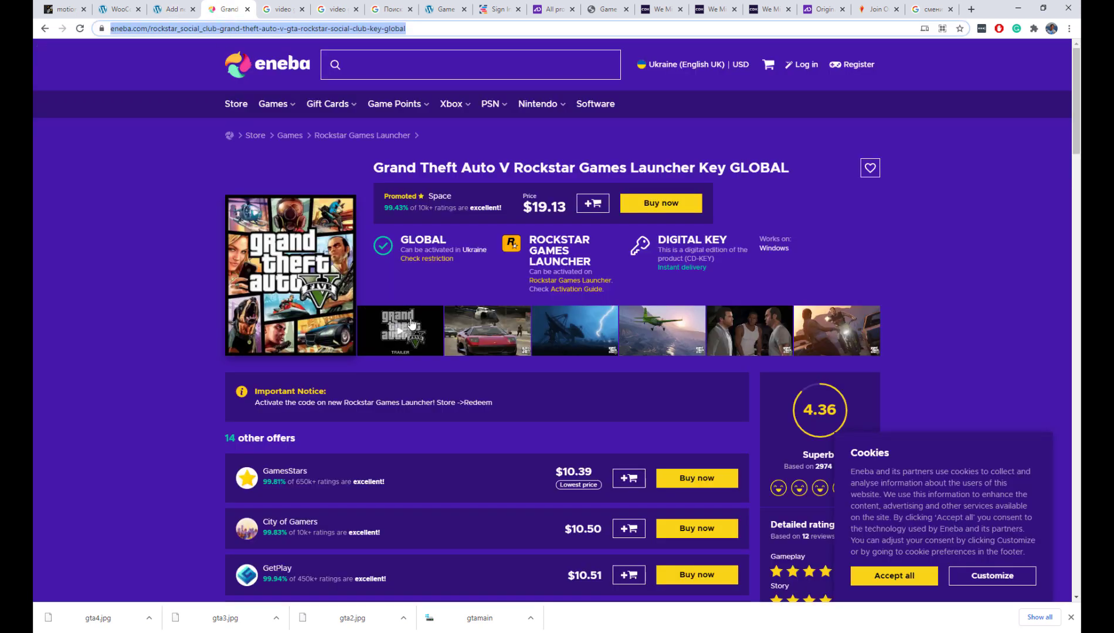
{"action": "left_click", "coordinate": [407, 328]}
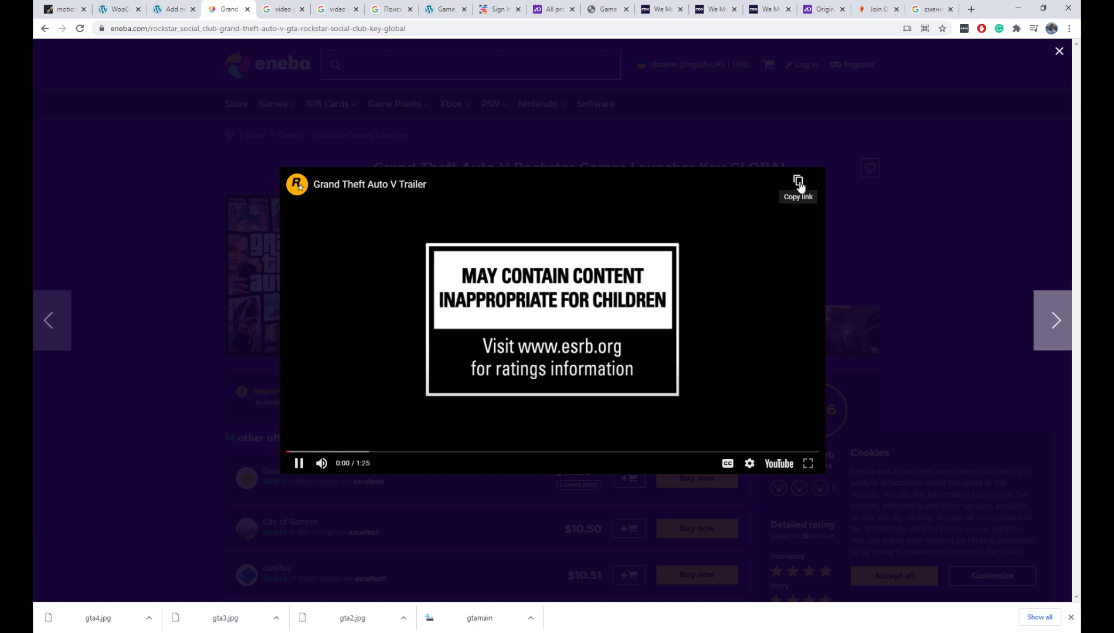
{"action": "left_click", "coordinate": [799, 182]}
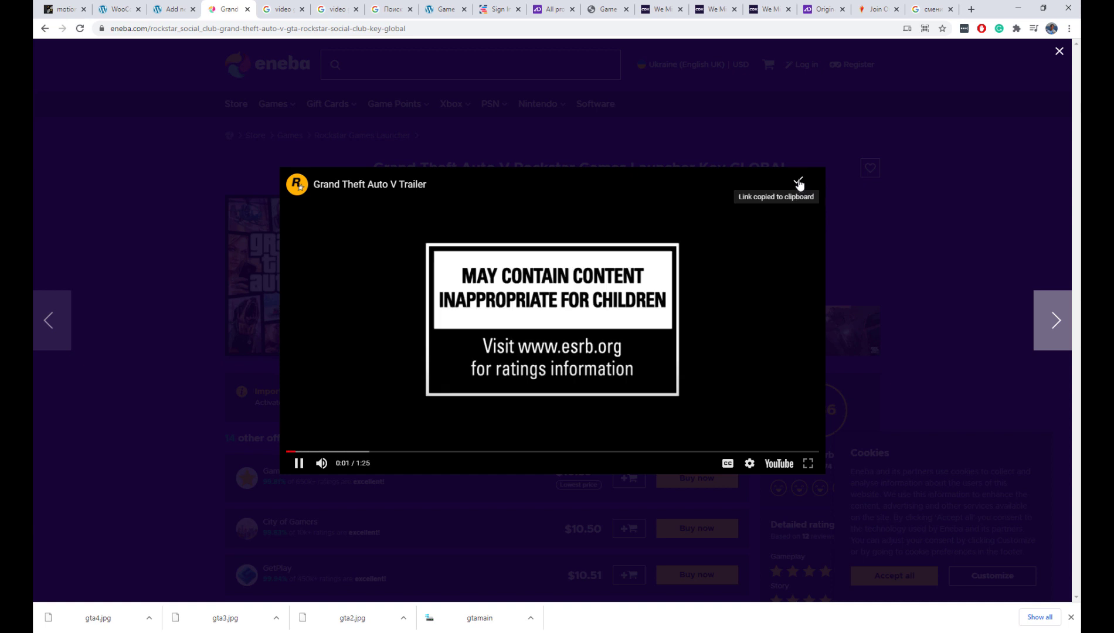
{"action": "left_click", "coordinate": [173, 9]}
{"action": "left_click", "coordinate": [950, 426]}
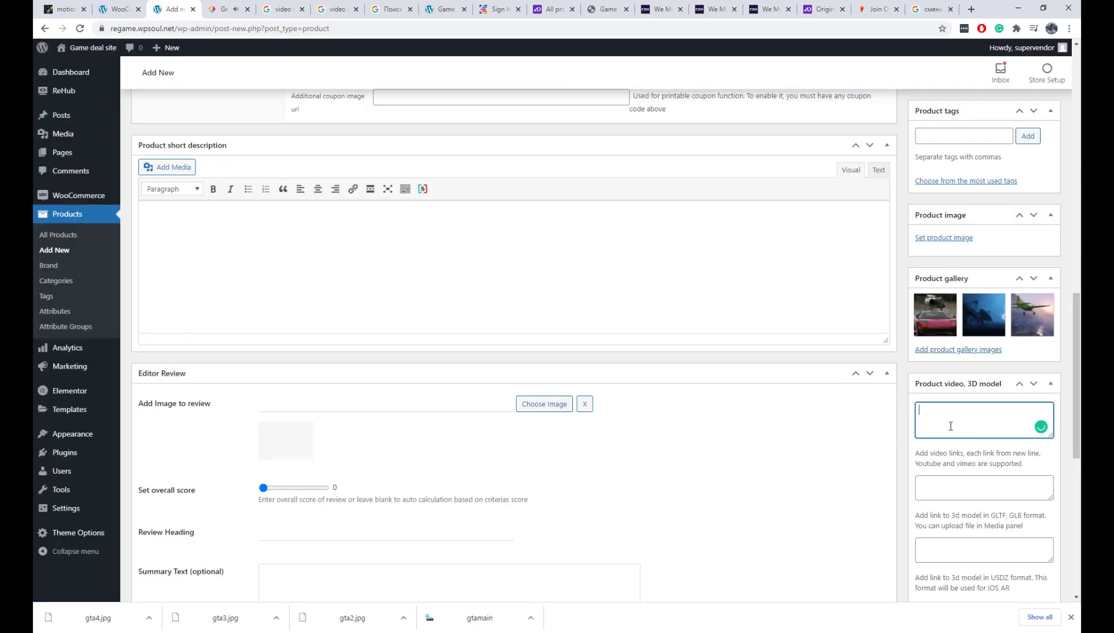
{"action": "key", "text": "ctrl+v"}
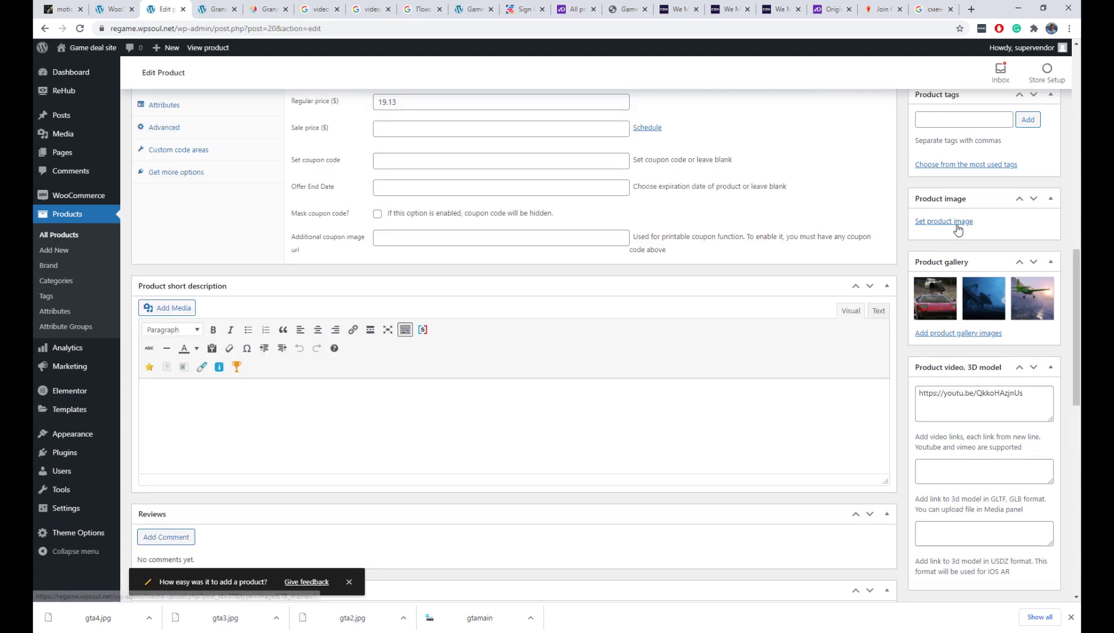
- Upload the gta cover image and set it as the product image
{"action": "left_click", "coordinate": [958, 230]}
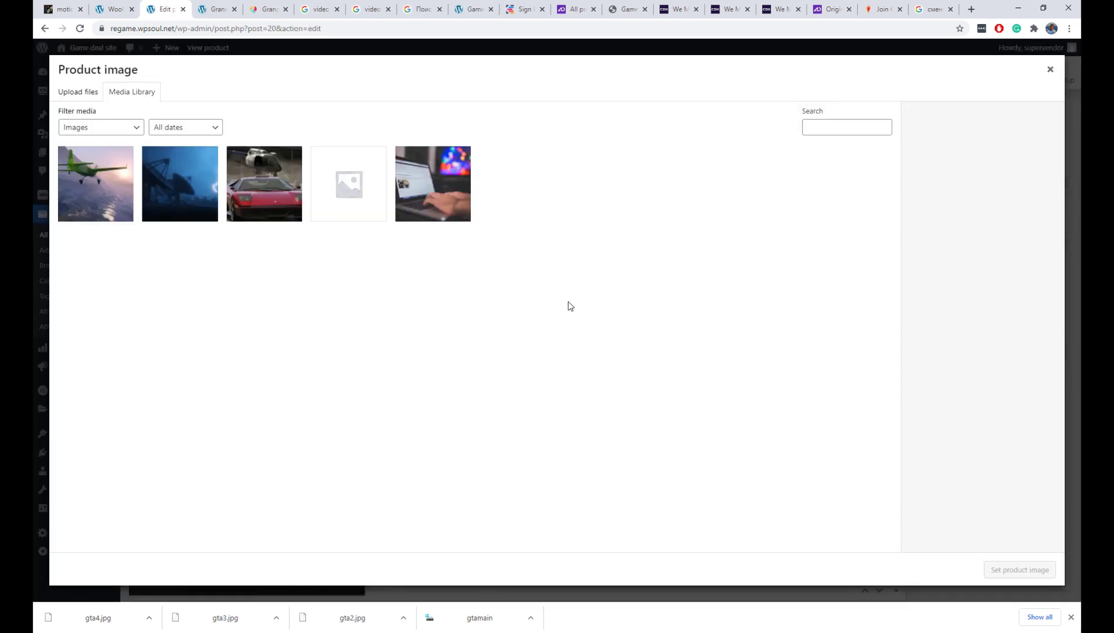
{"action": "left_click", "coordinate": [98, 94]}
{"action": "left_click", "coordinate": [549, 295]}
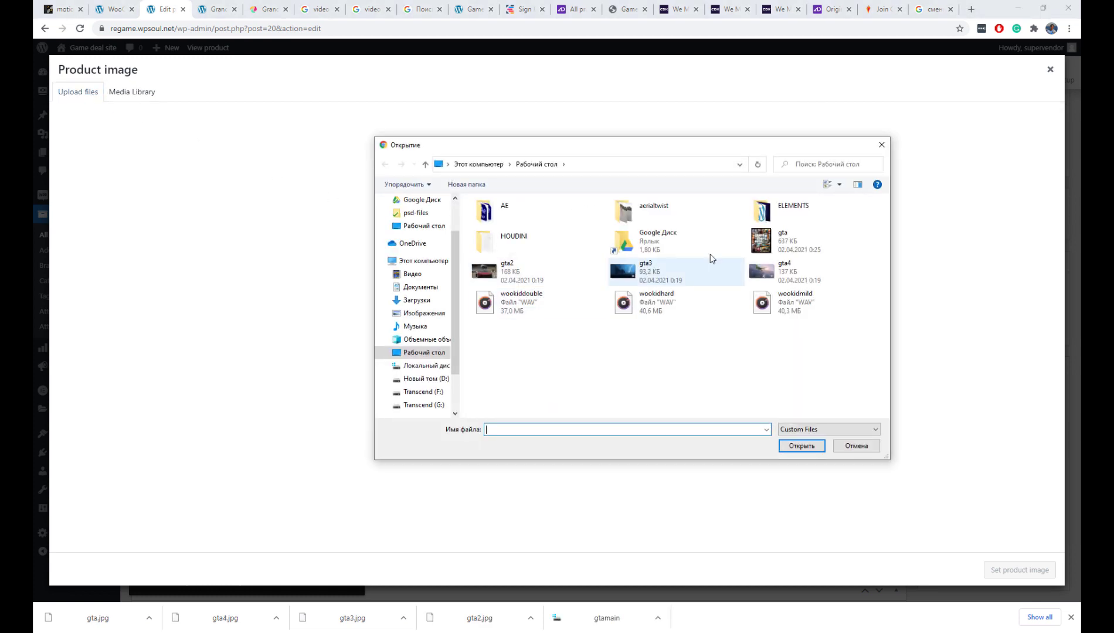
{"action": "left_click", "coordinate": [768, 240]}
{"action": "left_click", "coordinate": [801, 445]}
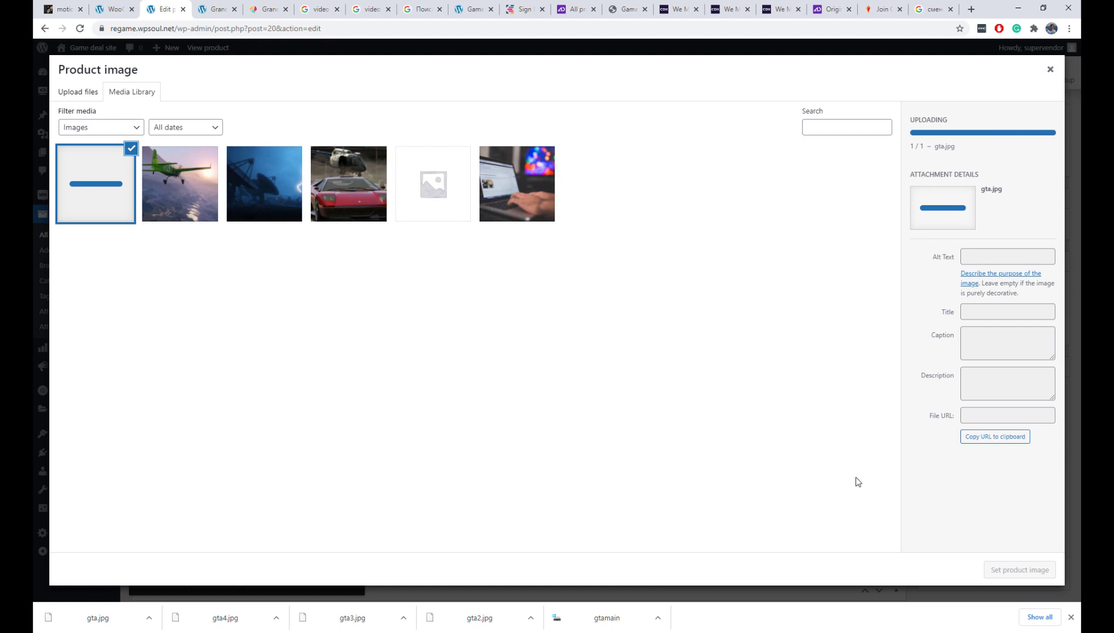
{"action": "left_click", "coordinate": [1020, 570]}
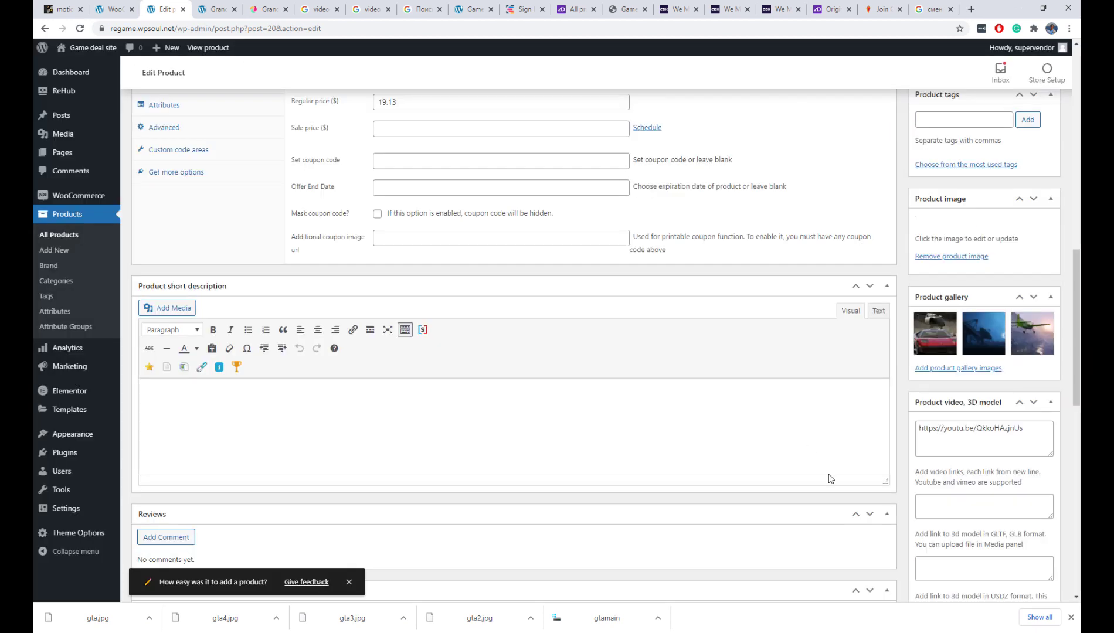
- Copy the description's first sentence into the short description and update the product
{"action": "scroll", "coordinate": [607, 391], "scroll_direction": "up", "scroll_amount": 10}
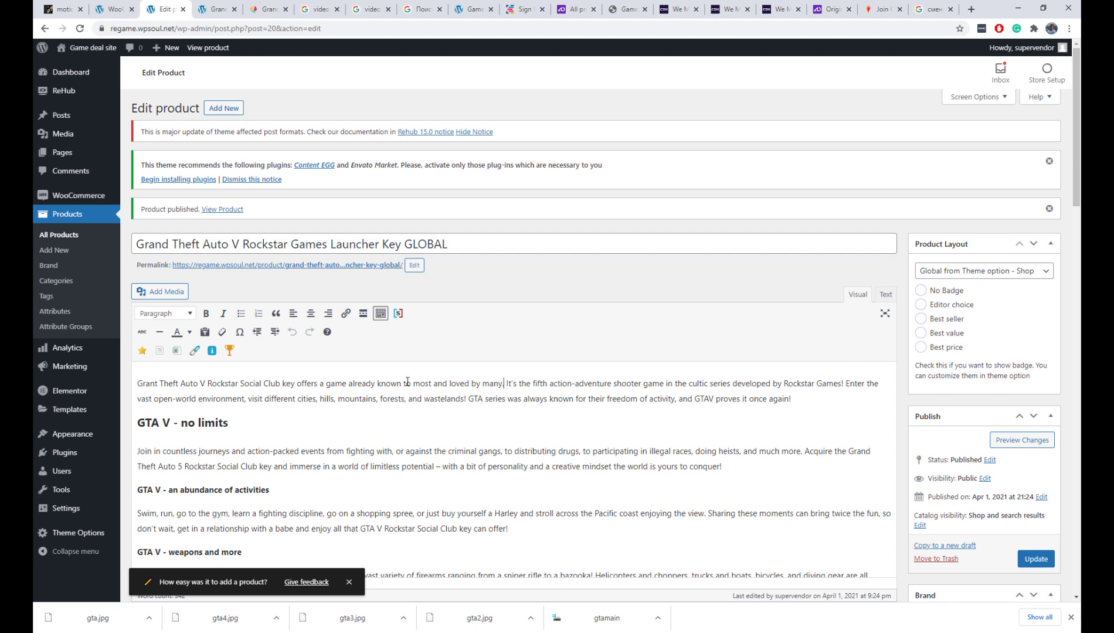
{"action": "left_click_drag", "start_coordinate": [408, 381], "coordinate": [135, 371]}
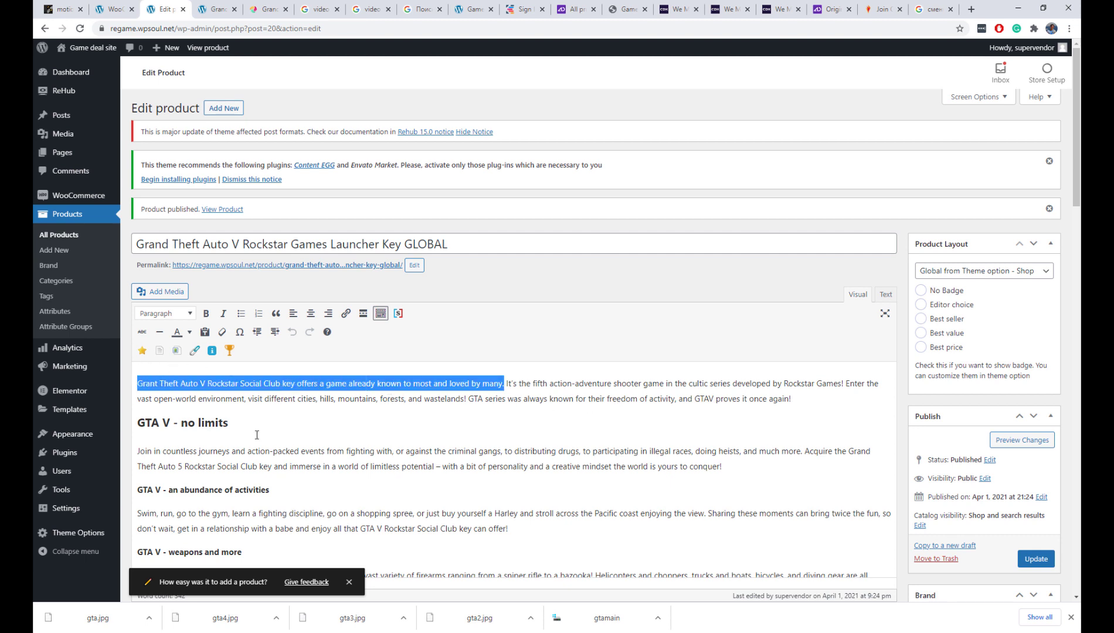
{"action": "scroll", "coordinate": [257, 435], "scroll_direction": "down", "scroll_amount": 15}
{"action": "left_click", "coordinate": [256, 245]}
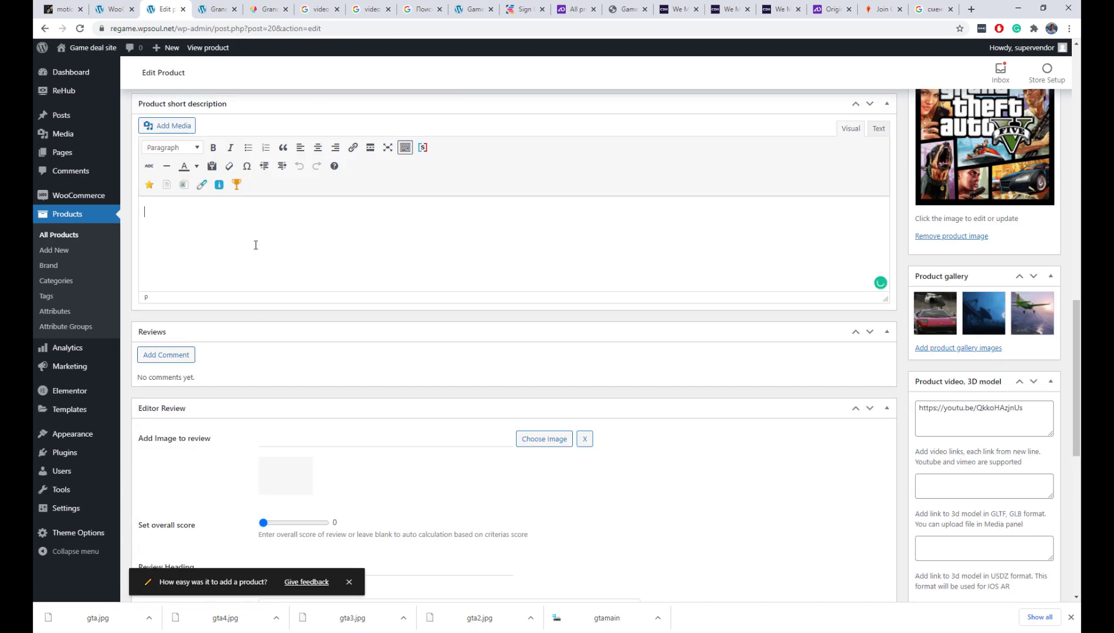
{"action": "key", "text": "ctrl+v"}
{"action": "scroll", "coordinate": [886, 410], "scroll_direction": "up", "scroll_amount": 15}
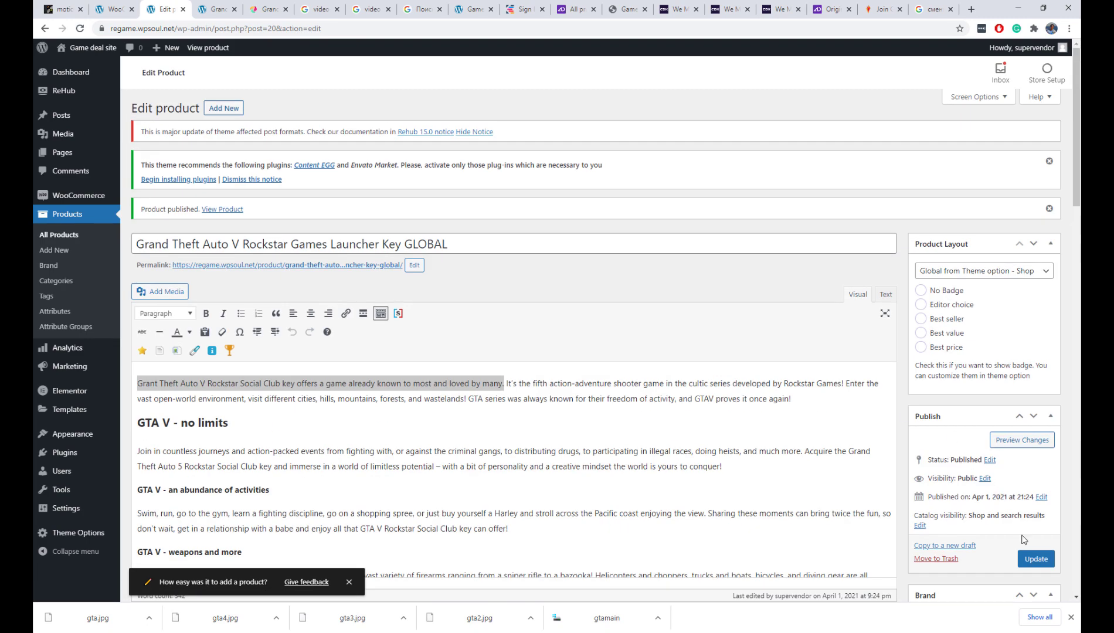
{"action": "left_click", "coordinate": [1035, 559]}
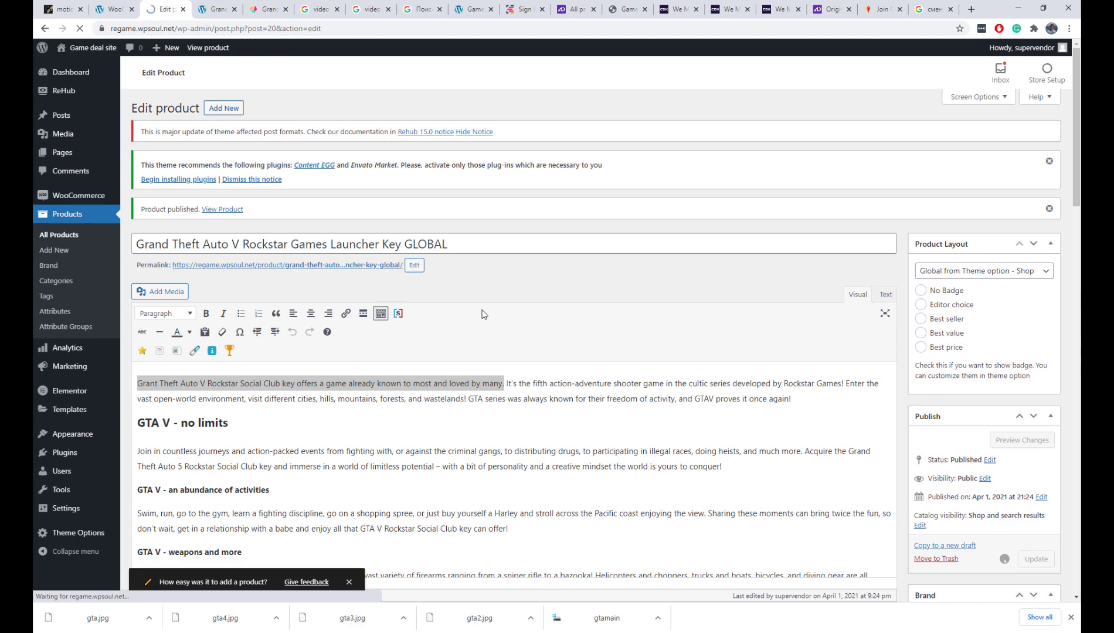
- Close the product editor and scroll Eneba's GTA V page to its Windows system requirements
{"action": "key", "text": "ctrl+w"}
{"action": "scroll", "coordinate": [168, 248], "scroll_direction": "down", "scroll_amount": 15}
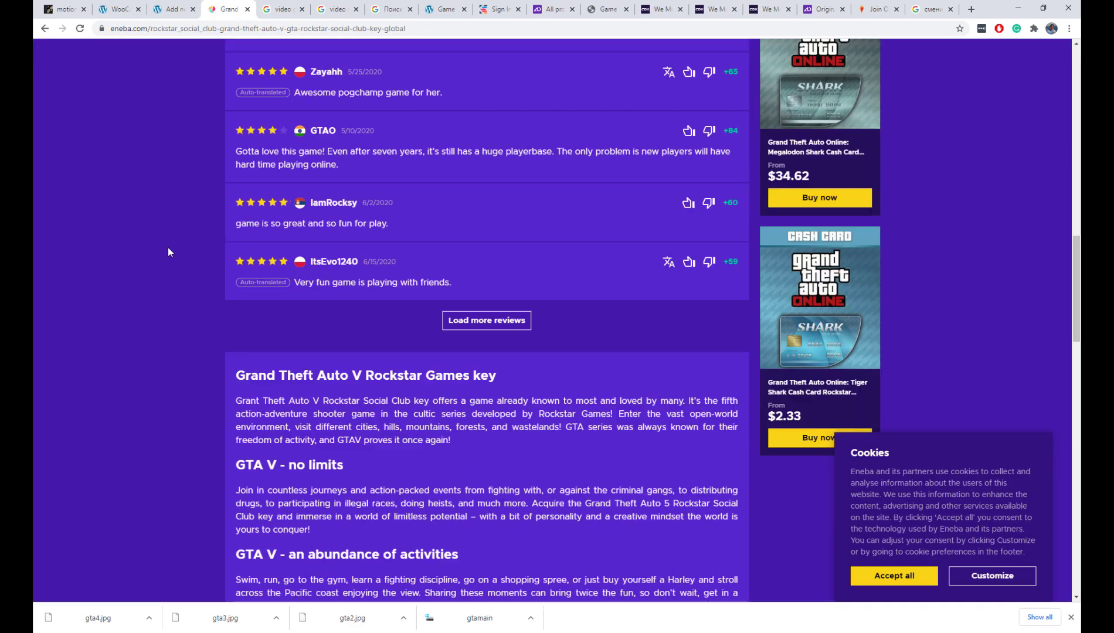
{"action": "scroll", "coordinate": [168, 251], "scroll_direction": "down", "scroll_amount": 2}
{"action": "scroll", "coordinate": [168, 251], "scroll_direction": "up", "scroll_amount": 3}
{"action": "scroll", "coordinate": [168, 251], "scroll_direction": "down", "scroll_amount": 9}
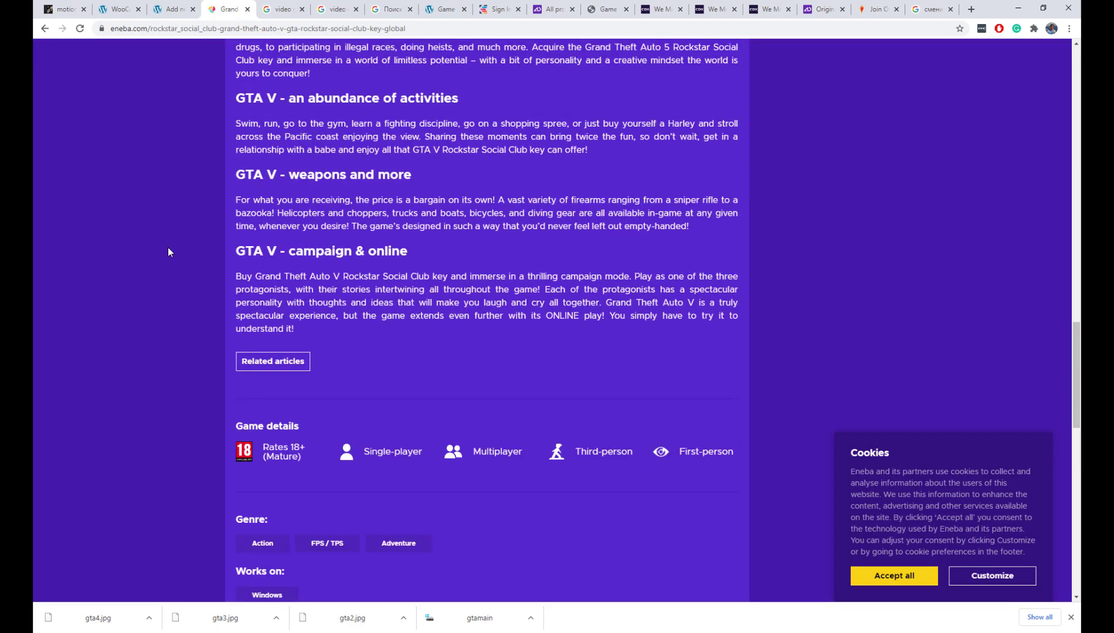
{"action": "scroll", "coordinate": [168, 252], "scroll_direction": "down", "scroll_amount": 12}
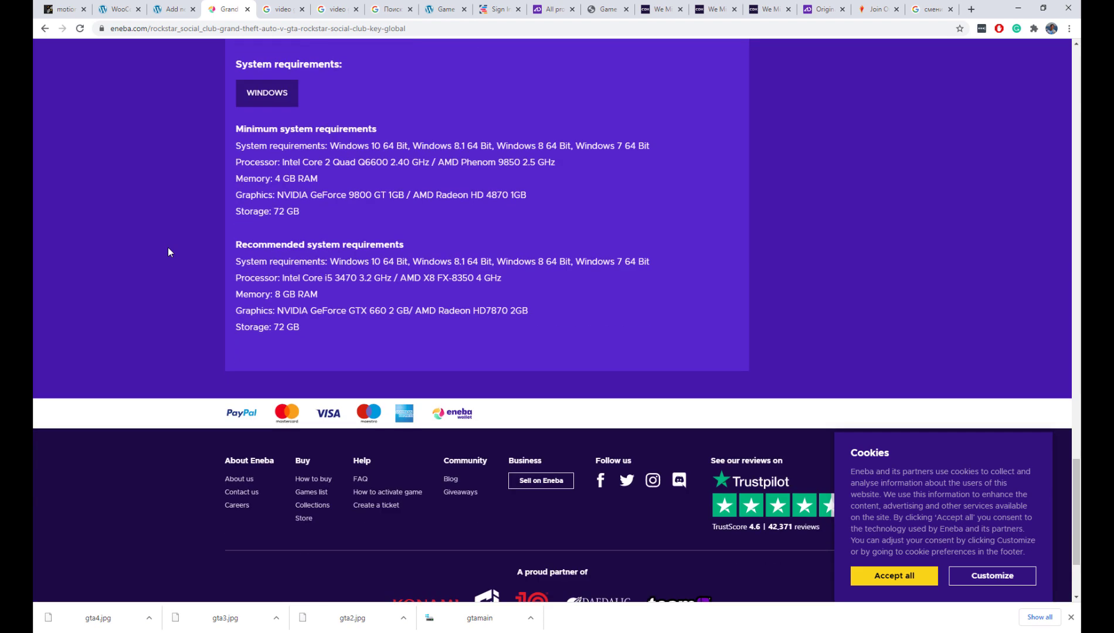
{"action": "scroll", "coordinate": [168, 252], "scroll_direction": "up", "scroll_amount": 3}
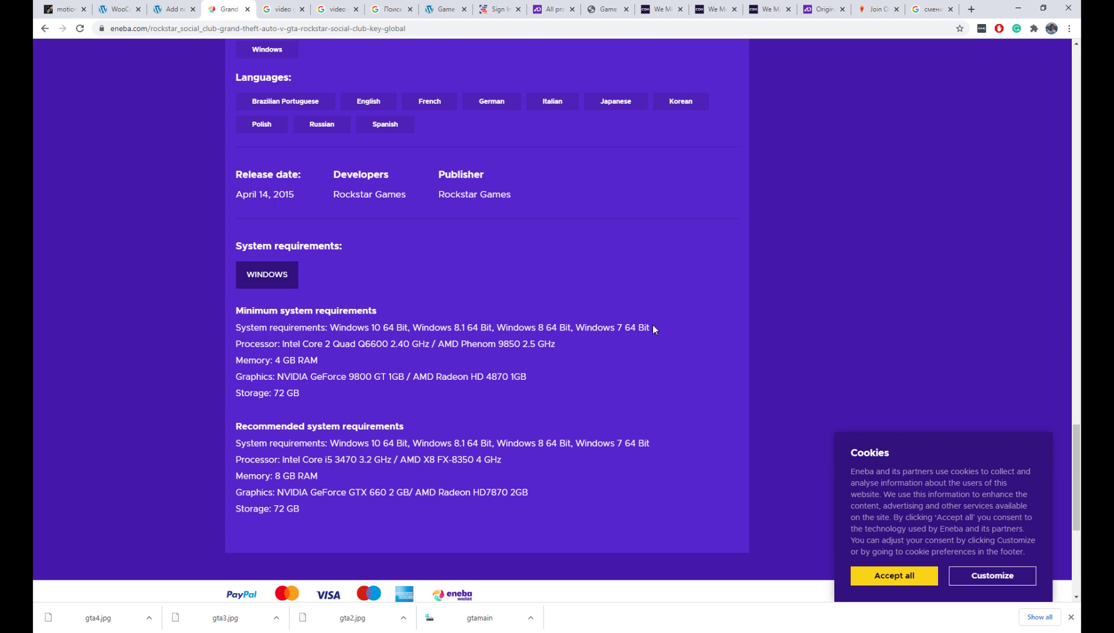
- Copy Eneba's minimum Windows versions line and return to the WordPress product draft
{"action": "left_click_drag", "start_coordinate": [652, 326], "coordinate": [374, 332]}
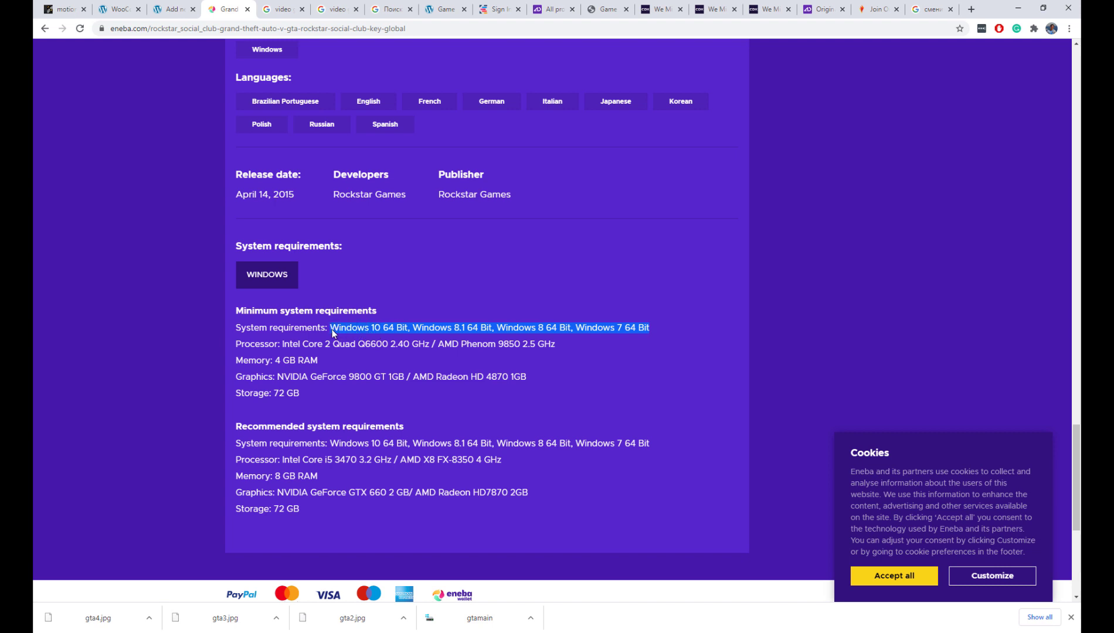
{"action": "left_click", "coordinate": [169, 10]}
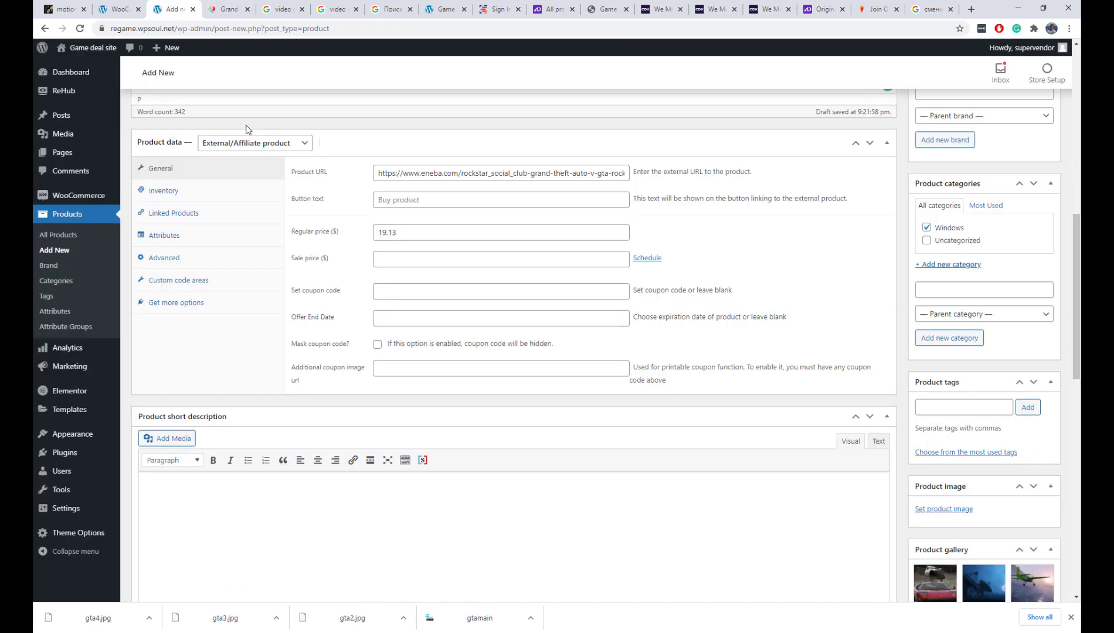
- Add a 'System requirement' attribute with the pasted values Windows 10/8.1/8/7 64 Bit
{"action": "left_click", "coordinate": [220, 239]}
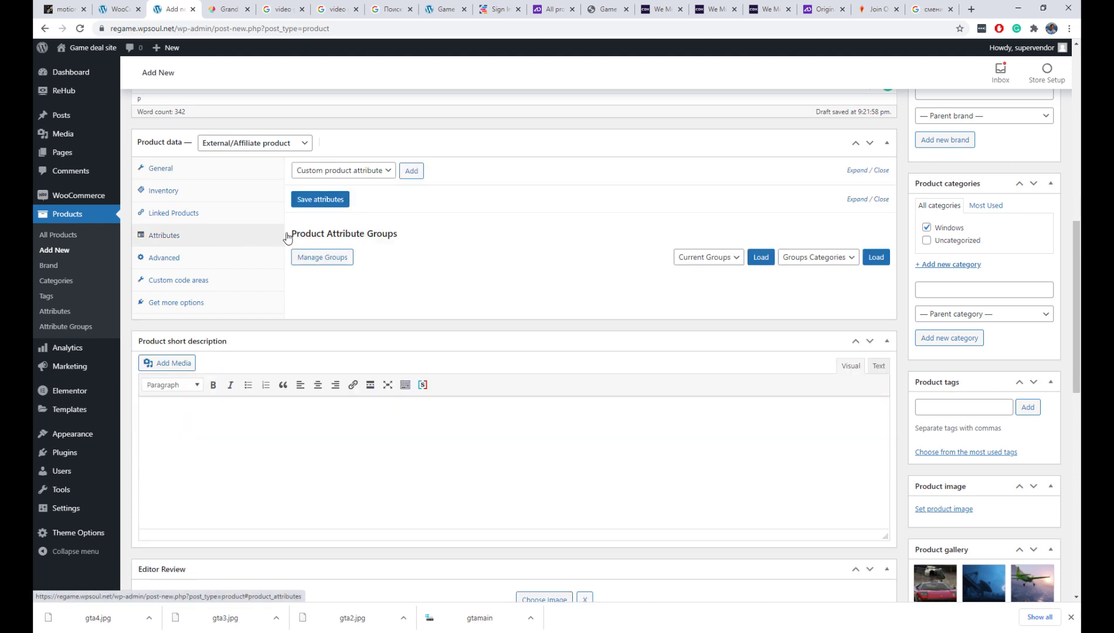
{"action": "left_click", "coordinate": [404, 173]}
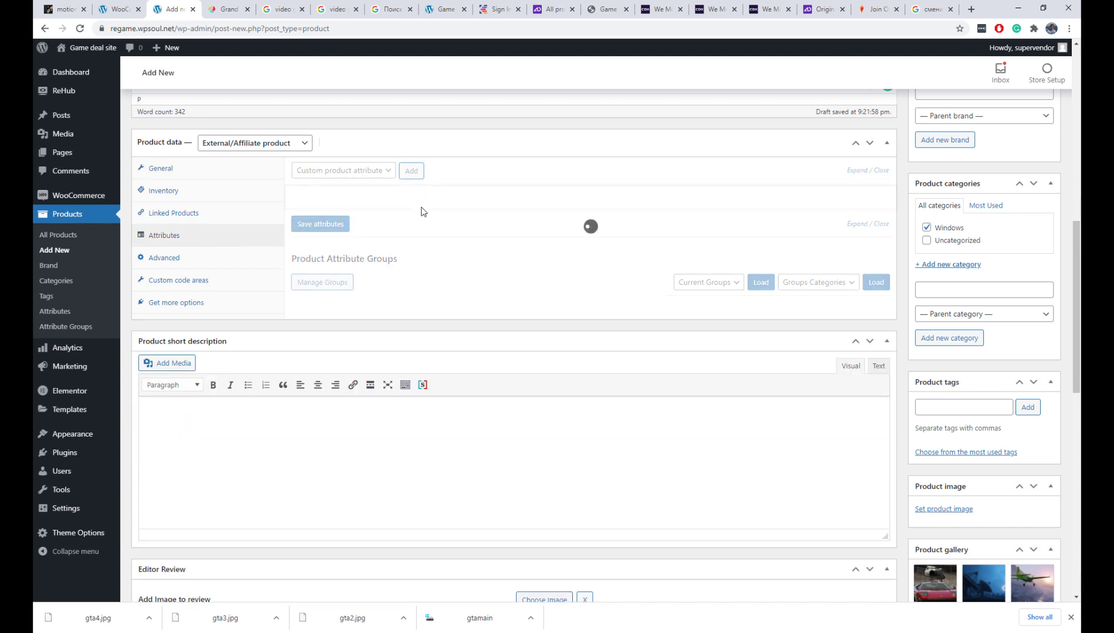
{"action": "left_click", "coordinate": [354, 238]}
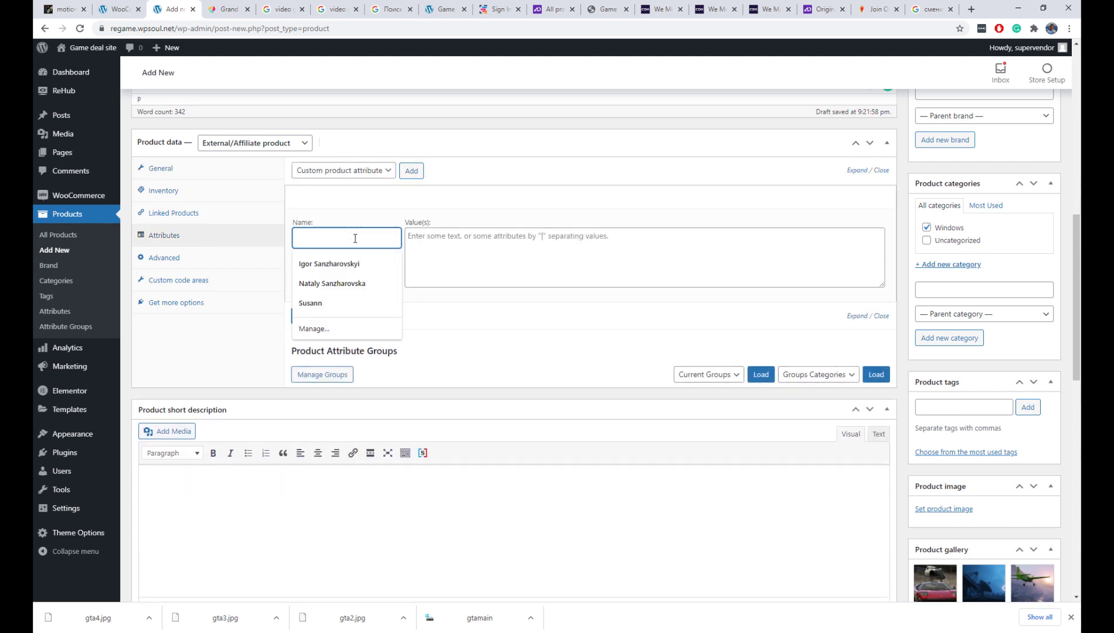
{"action": "type", "text": "System requirement"}
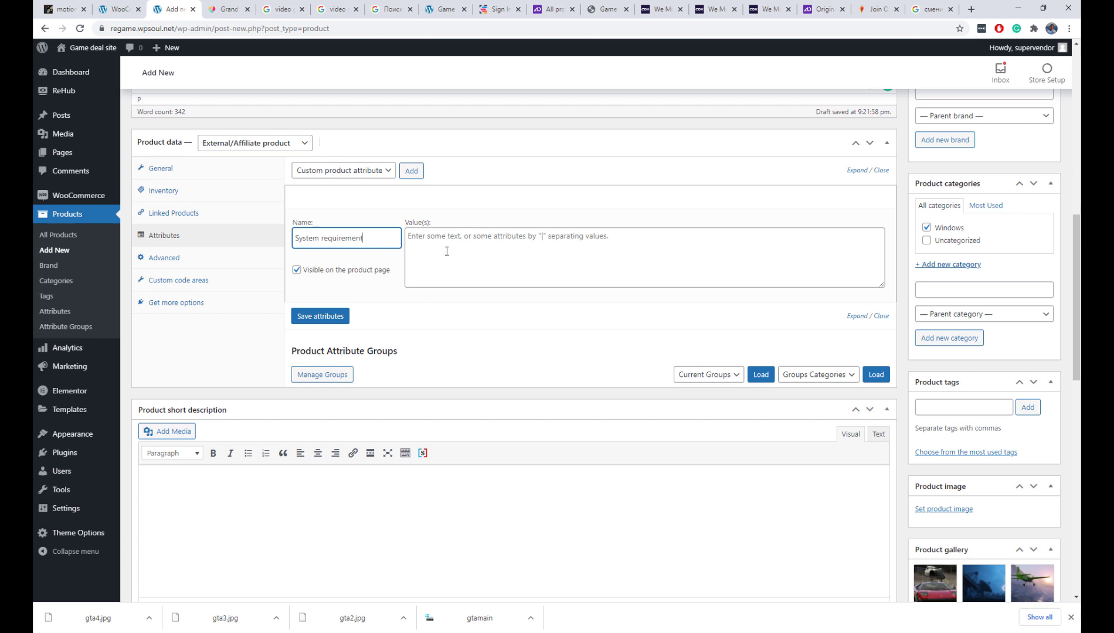
{"action": "left_click", "coordinate": [447, 251]}
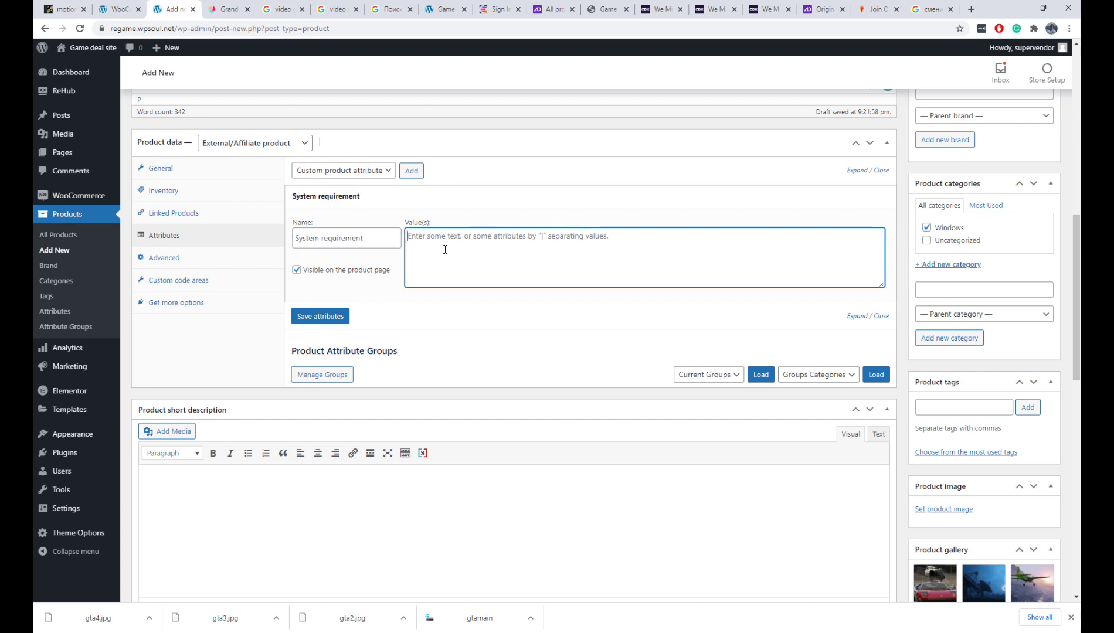
{"action": "type", "text": "Windows 10 64 Bit, Windows 8.1 64 Bit, Windows 8 64 Bit, Windows 7 64 Bit"}
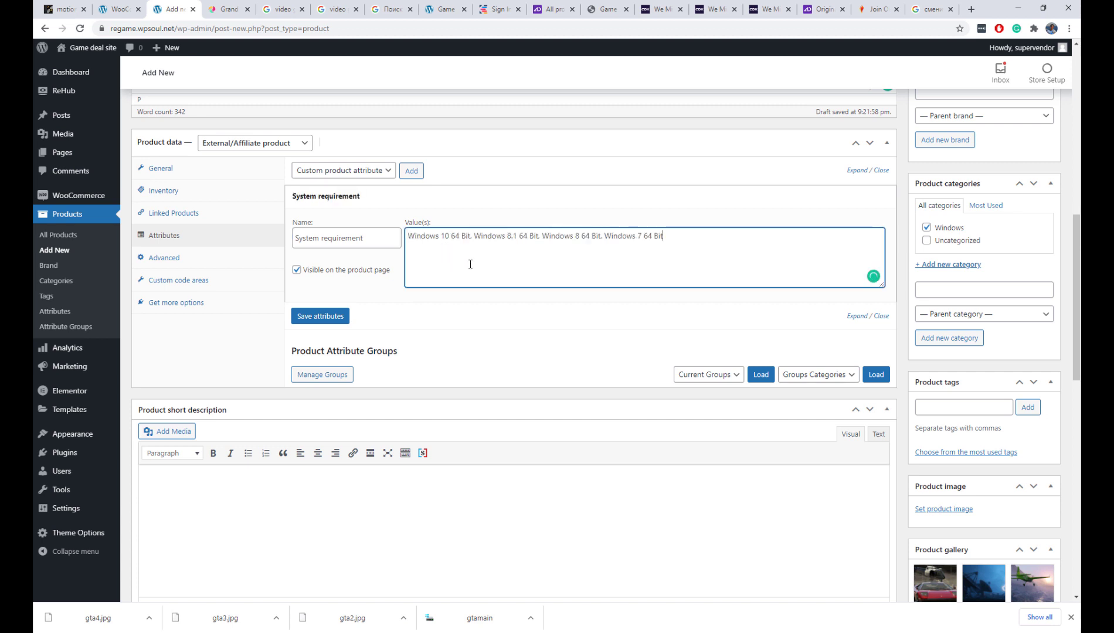
{"action": "scroll", "coordinate": [470, 264], "scroll_direction": "down", "scroll_amount": 6}
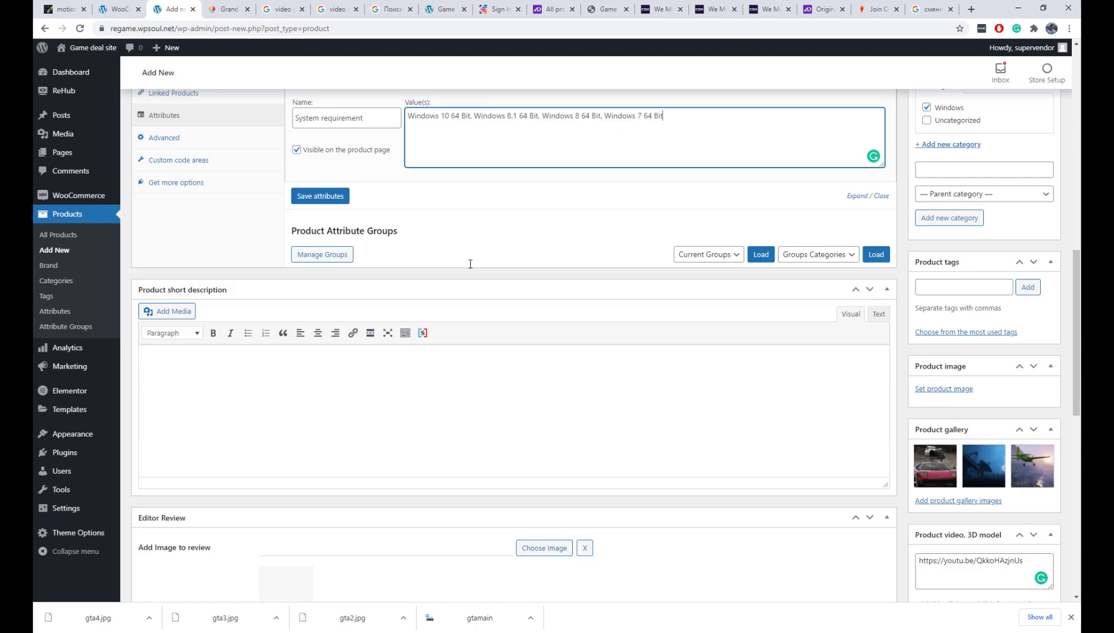
{"action": "scroll", "coordinate": [470, 268], "scroll_direction": "down", "scroll_amount": 5}
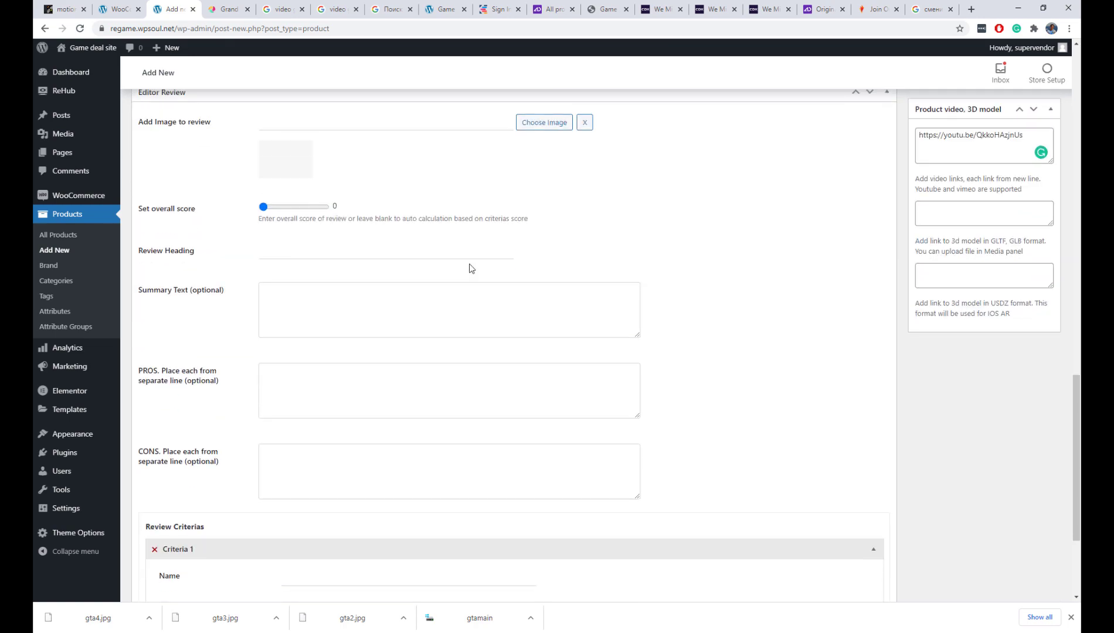
{"action": "scroll", "coordinate": [471, 267], "scroll_direction": "up", "scroll_amount": 20}
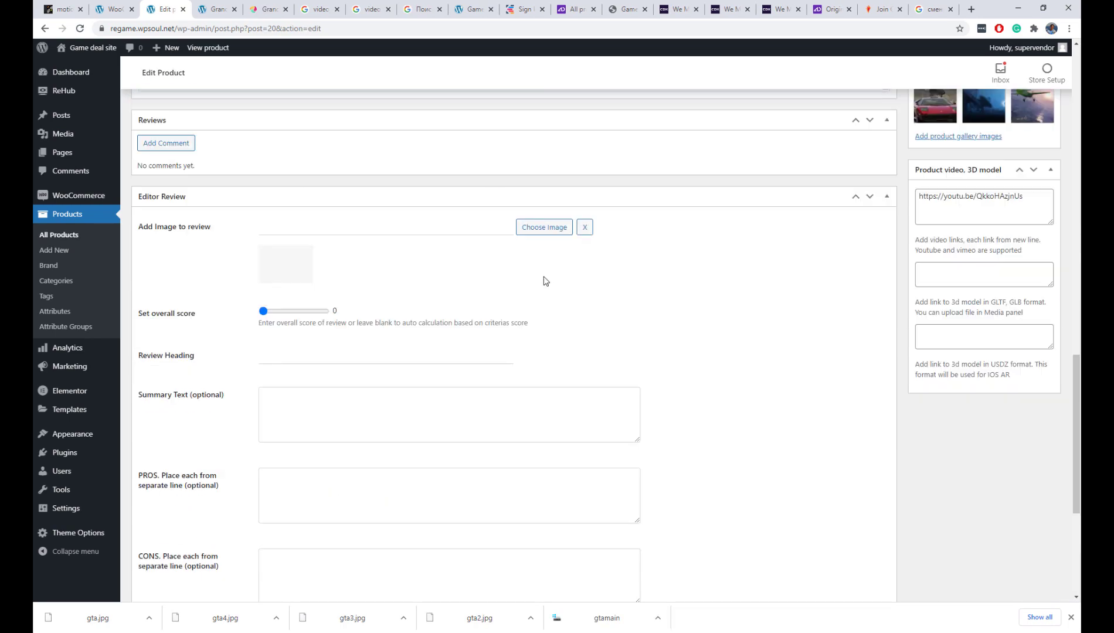
- Write the review heading 'Game of 2010-2020 Year' and summary 'Extremely great game which is popular over many years'
{"action": "left_click", "coordinate": [328, 359]}
{"action": "type", "text": "Game of 2010-2020 Year"}
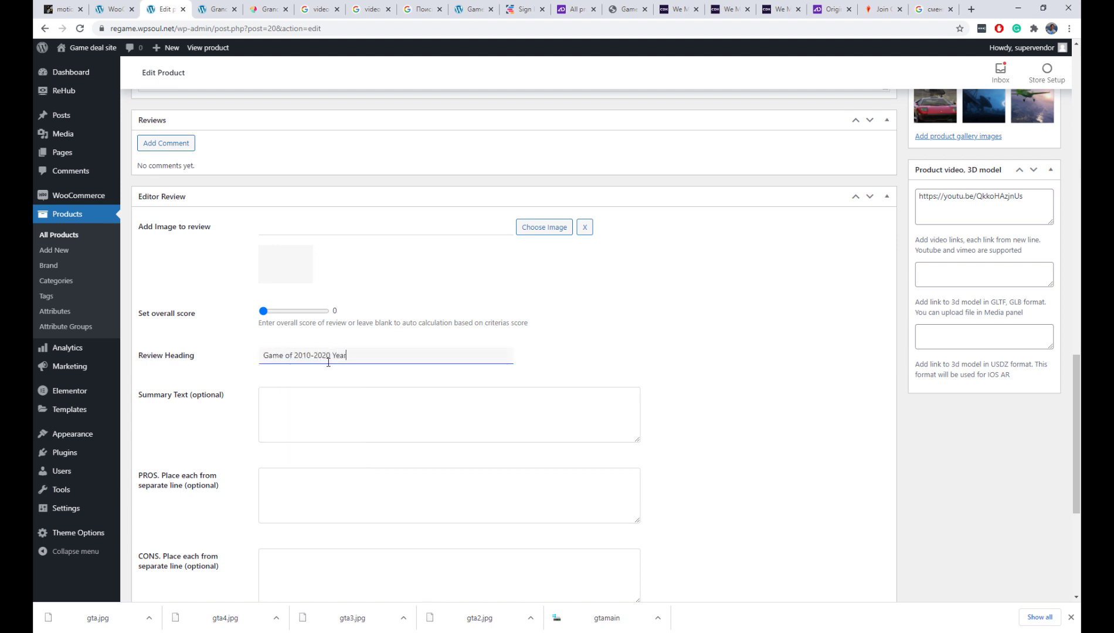
{"action": "left_click", "coordinate": [349, 406]}
{"action": "type", "text": "Extremely great game which is popular over many years"}
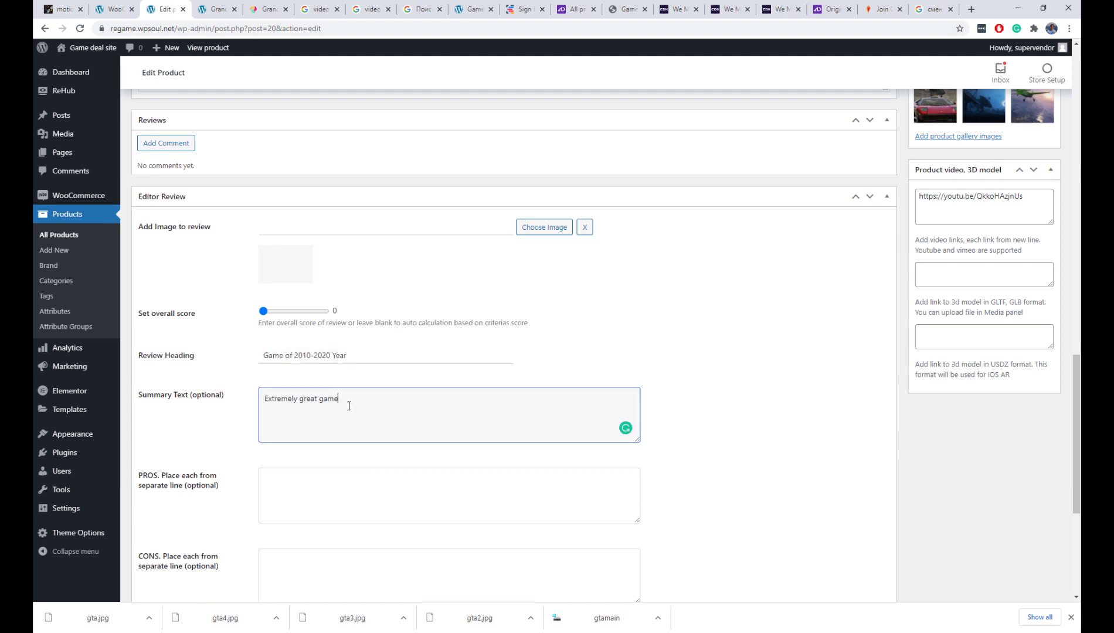
- List pros Price, Graphick and Regaming, and cons 'Didn't find'
{"action": "scroll", "coordinate": [363, 236], "scroll_direction": "down", "scroll_amount": 3}
{"action": "left_click", "coordinate": [346, 308]}
{"action": "type", "text": "Price"}
{"action": "key", "text": "Return"}
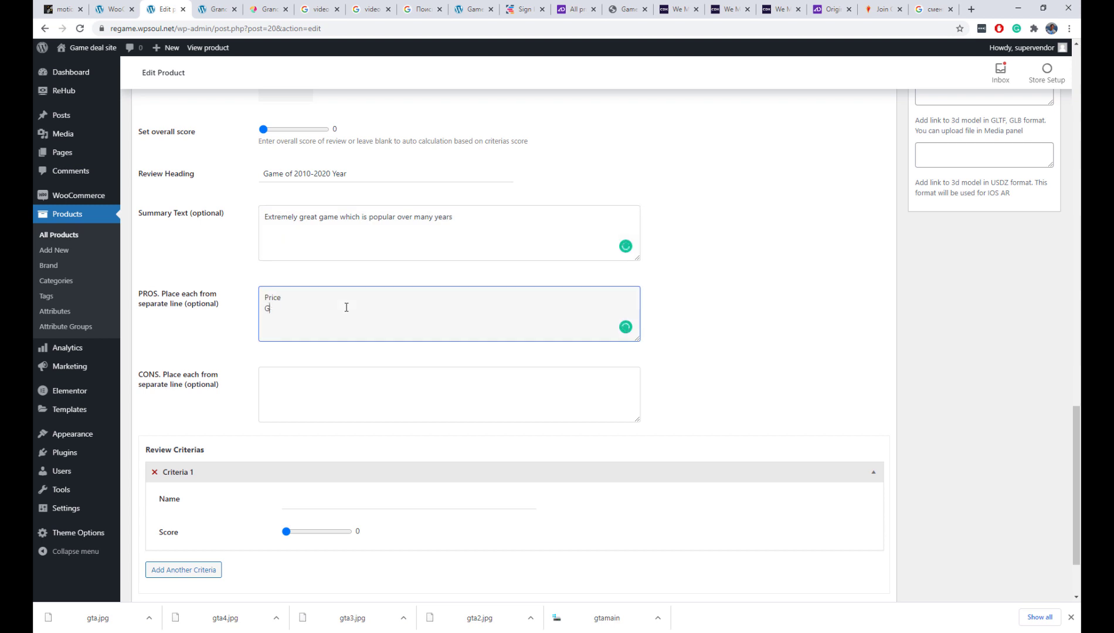
{"action": "type", "text": "Graphick"}
{"action": "key", "text": "Return"}
{"action": "type", "text": "Regaming"}
{"action": "left_click", "coordinate": [333, 389]}
{"action": "type", "text": "Didn't find"}
- Add review criteria Price scored 8.4 and Design scored 10
{"action": "scroll", "coordinate": [333, 390], "scroll_direction": "down", "scroll_amount": 2}
{"action": "left_click", "coordinate": [341, 403]}
{"action": "type", "text": "Price"}
{"action": "left_click_drag", "start_coordinate": [286, 432], "coordinate": [339, 432]}
{"action": "left_click", "coordinate": [184, 470]}
{"action": "left_click", "coordinate": [306, 402]}
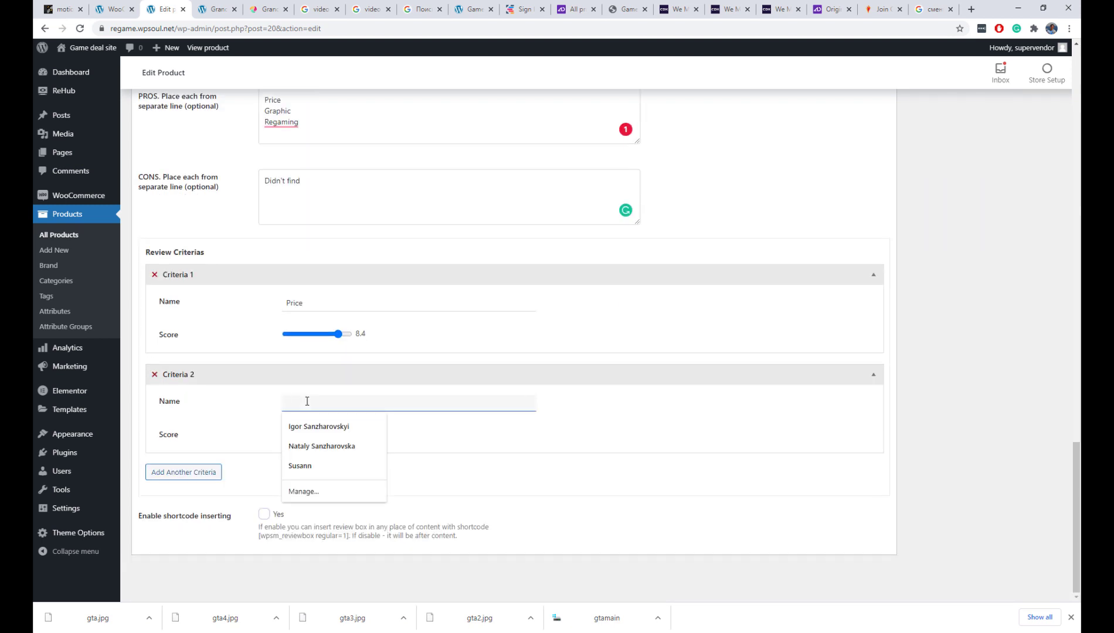
{"action": "type", "text": "Design"}
{"action": "key", "text": "Tab"}
{"action": "key", "text": "End"}
{"action": "key", "text": "Tab"}
{"action": "key", "text": "Return"}
- Add criteria Gameplay at 9, Sound at 10 and Bug free at 9
{"action": "left_click", "coordinate": [302, 502]}
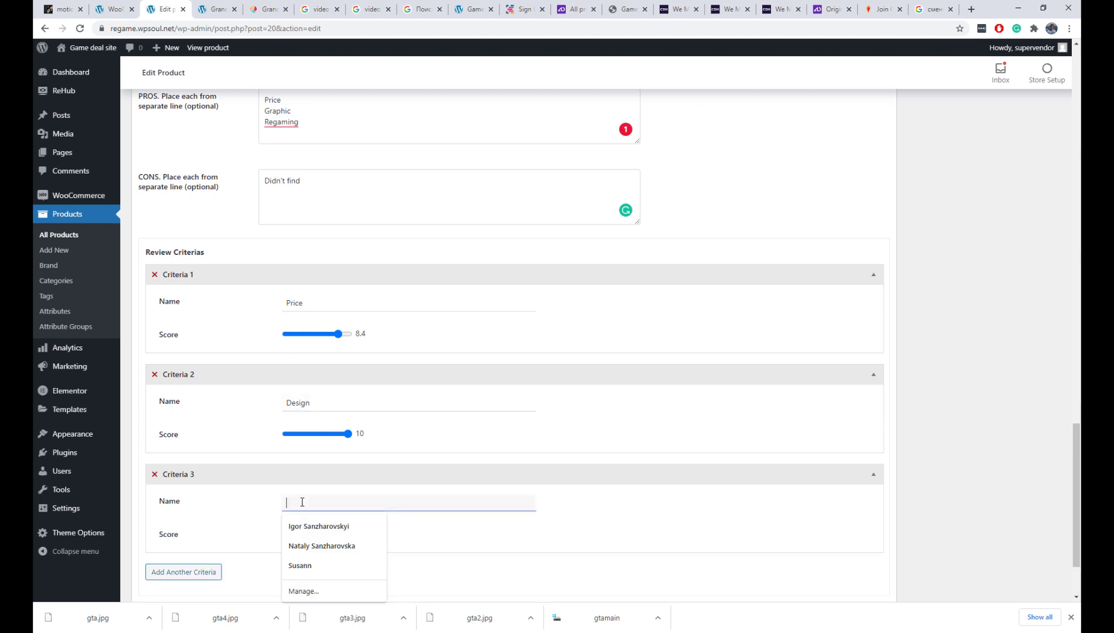
{"action": "type", "text": "Gameplay"}
{"action": "left_click", "coordinate": [345, 535]}
{"action": "left_click", "coordinate": [329, 422]}
{"action": "type", "text": "Sound"}
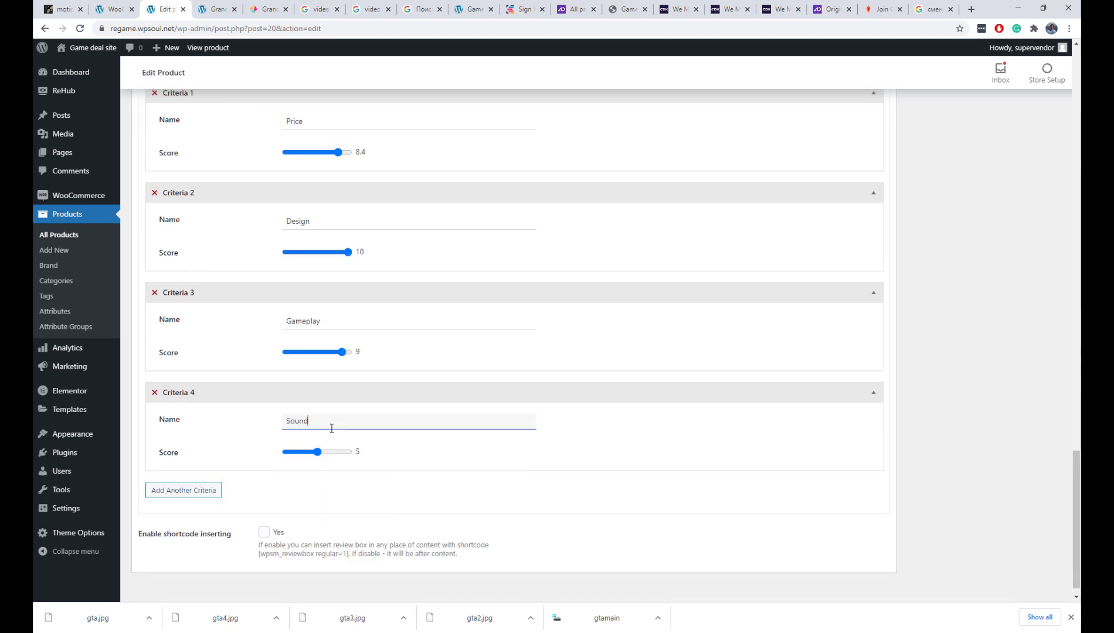
{"action": "left_click_drag", "start_coordinate": [317, 451], "coordinate": [428, 461]}
{"action": "left_click", "coordinate": [183, 490]}
{"action": "left_click", "coordinate": [316, 522]}
{"action": "type", "text": "Bug free"}
{"action": "left_click_drag", "start_coordinate": [317, 551], "coordinate": [348, 551]}
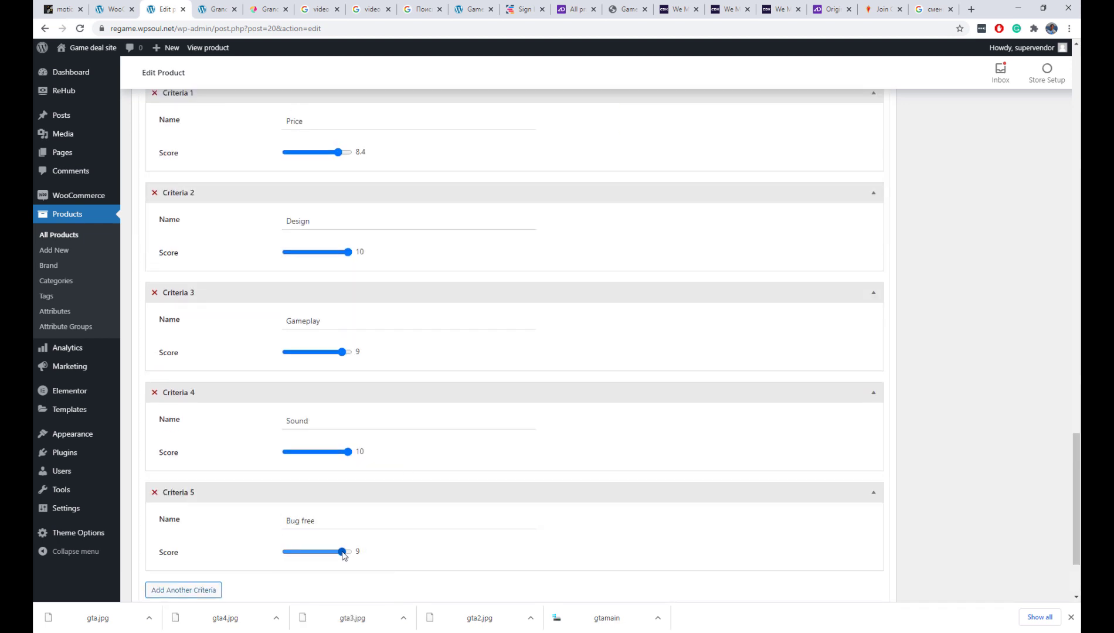
{"action": "scroll", "coordinate": [417, 459], "scroll_direction": "up", "scroll_amount": 20}
{"action": "scroll", "coordinate": [418, 464], "scroll_direction": "up", "scroll_amount": 4}
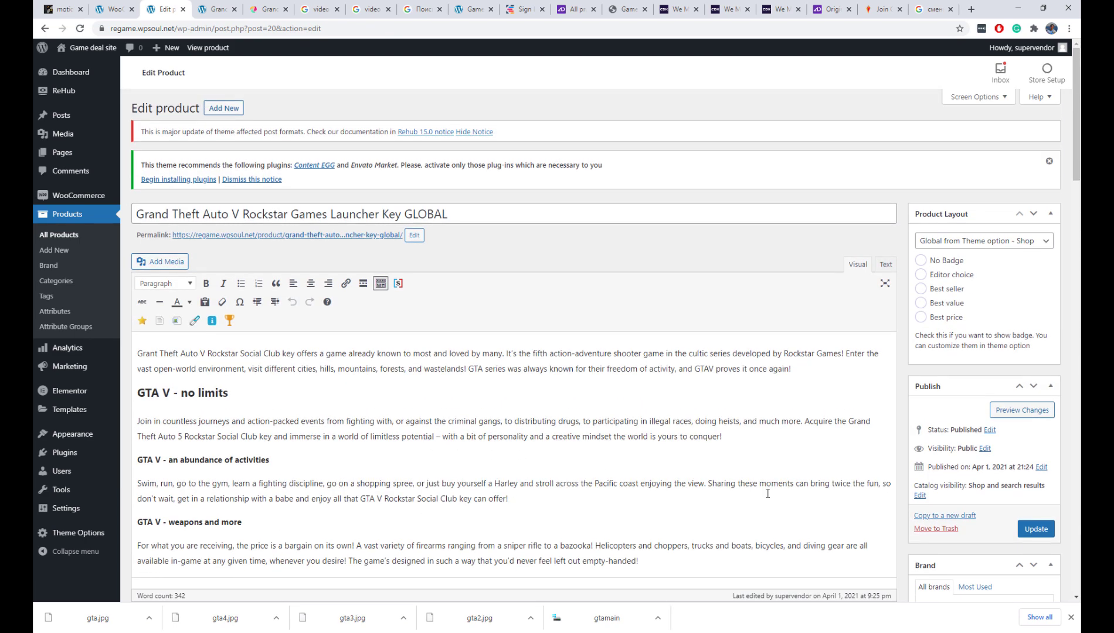
- Update the product and reload its live page to see the 9.3/10 expert score box
{"action": "left_click", "coordinate": [1036, 529]}
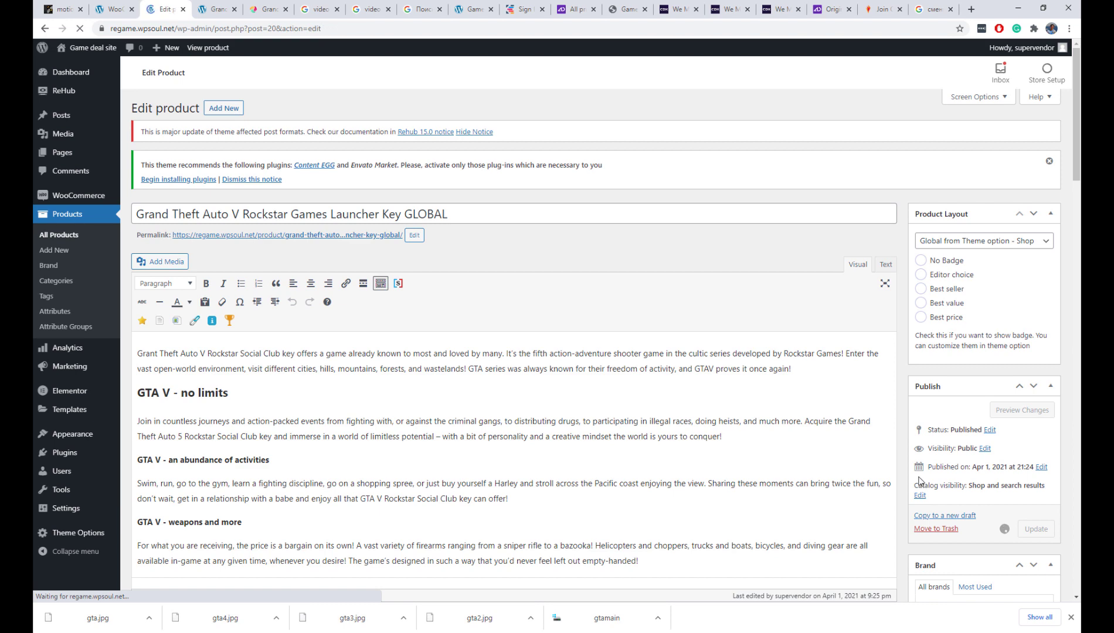
{"action": "left_click", "coordinate": [216, 9]}
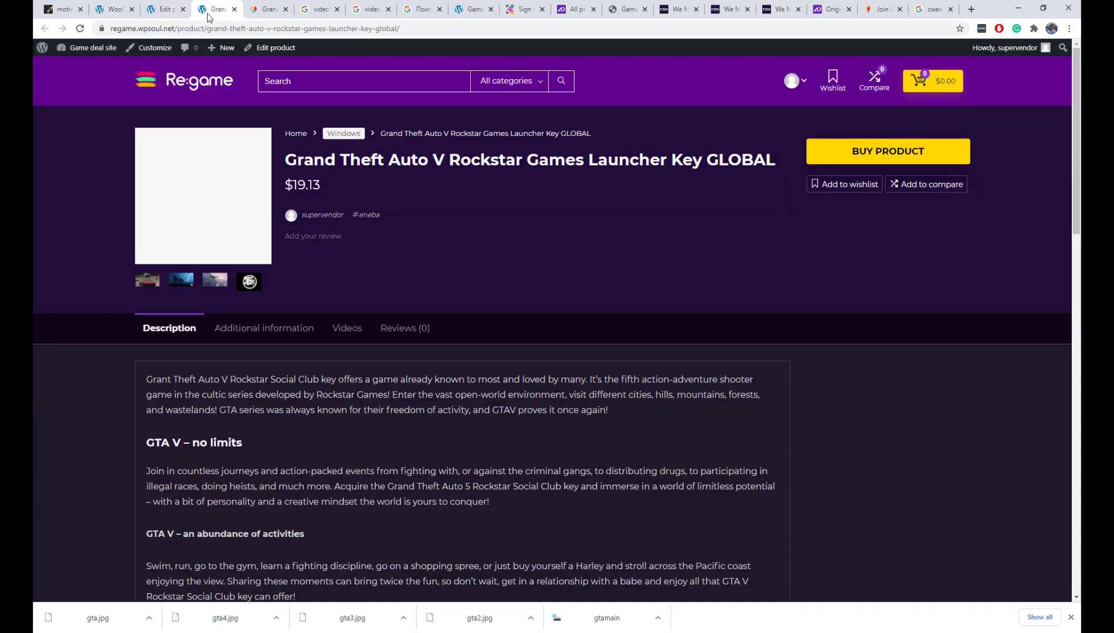
{"action": "left_click", "coordinate": [80, 28]}
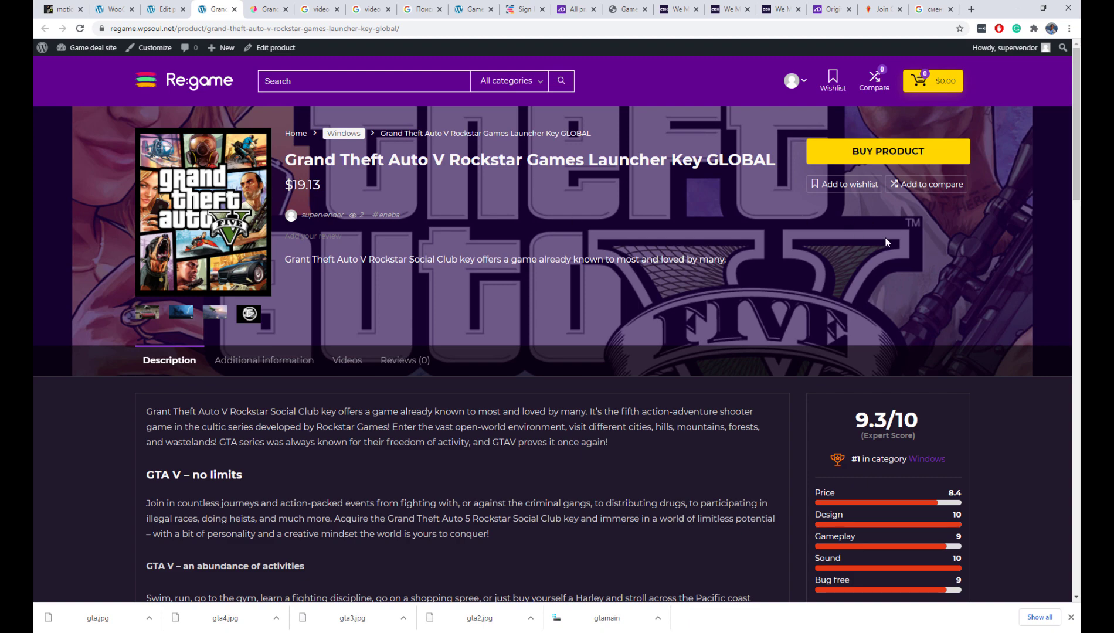
{"action": "scroll", "coordinate": [886, 238], "scroll_direction": "down", "scroll_amount": 5}
{"action": "scroll", "coordinate": [886, 241], "scroll_direction": "up", "scroll_amount": 2}
{"action": "scroll", "coordinate": [886, 241], "scroll_direction": "up", "scroll_amount": 3}
- Choose the red car gta2.jpg as the editor review image and update the product
{"action": "left_click", "coordinate": [167, 9]}
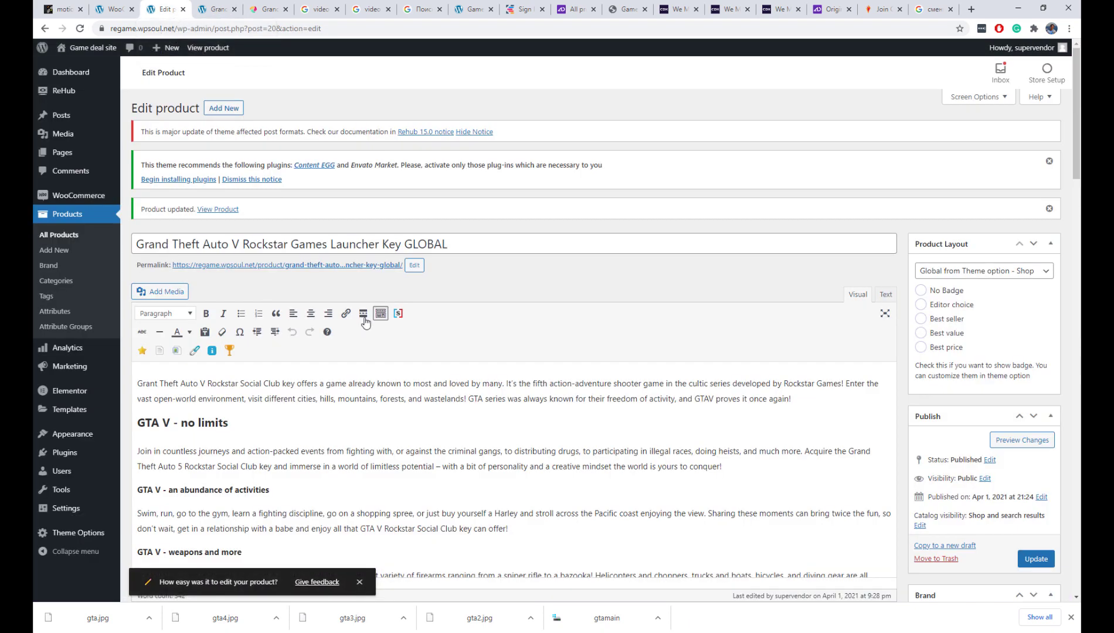
{"action": "scroll", "coordinate": [365, 321], "scroll_direction": "down", "scroll_amount": 15}
{"action": "scroll", "coordinate": [365, 321], "scroll_direction": "down", "scroll_amount": 9}
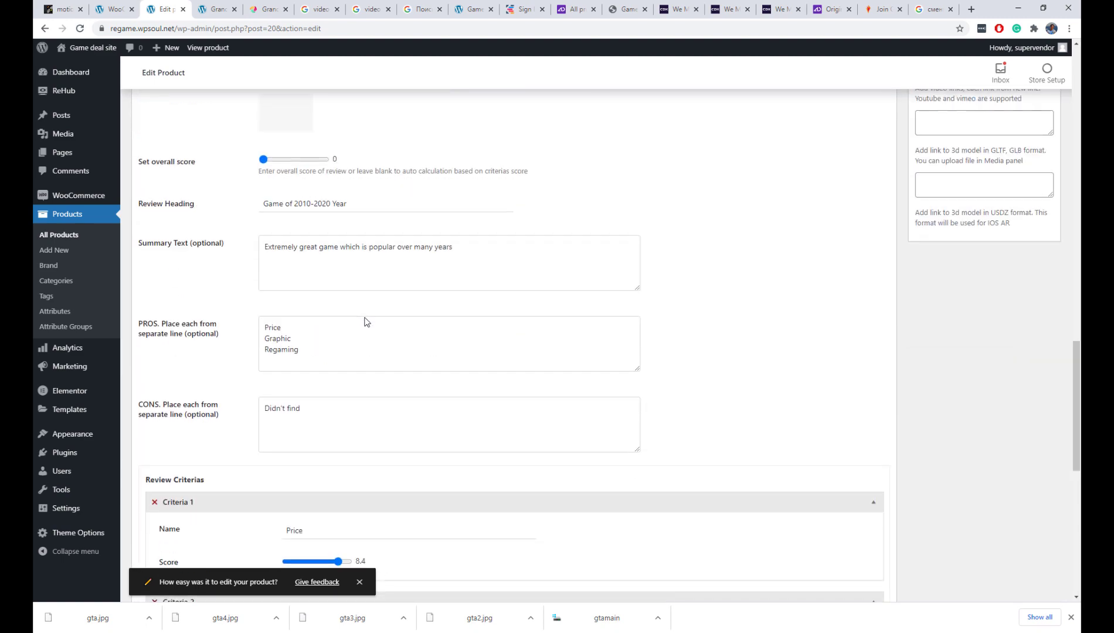
{"action": "scroll", "coordinate": [364, 322], "scroll_direction": "up", "scroll_amount": 3}
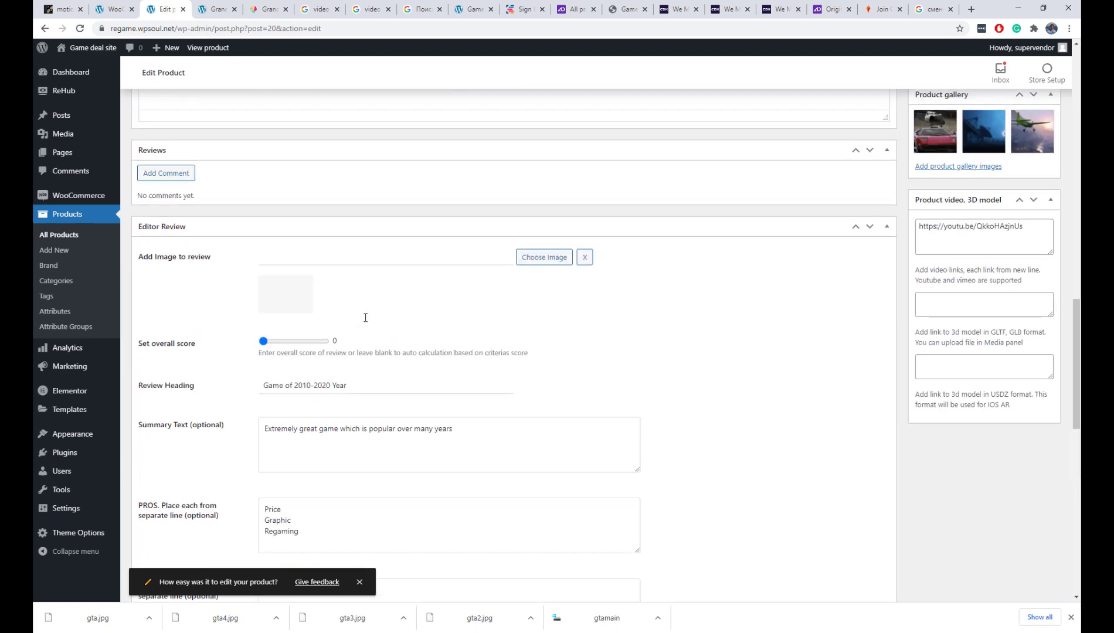
{"action": "left_click", "coordinate": [535, 262]}
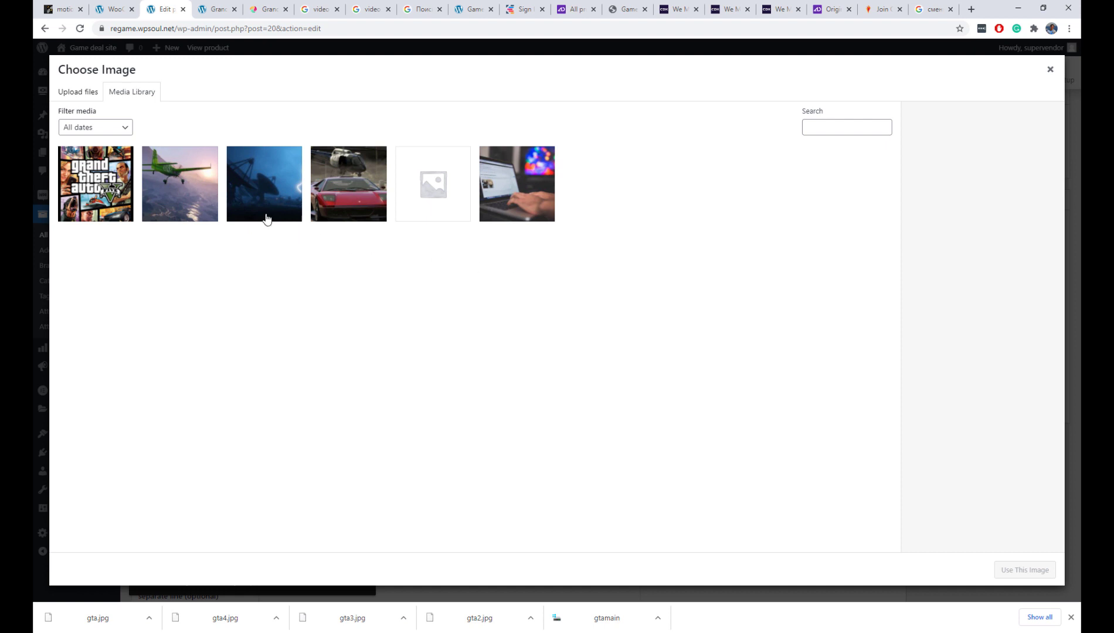
{"action": "left_click", "coordinate": [249, 208]}
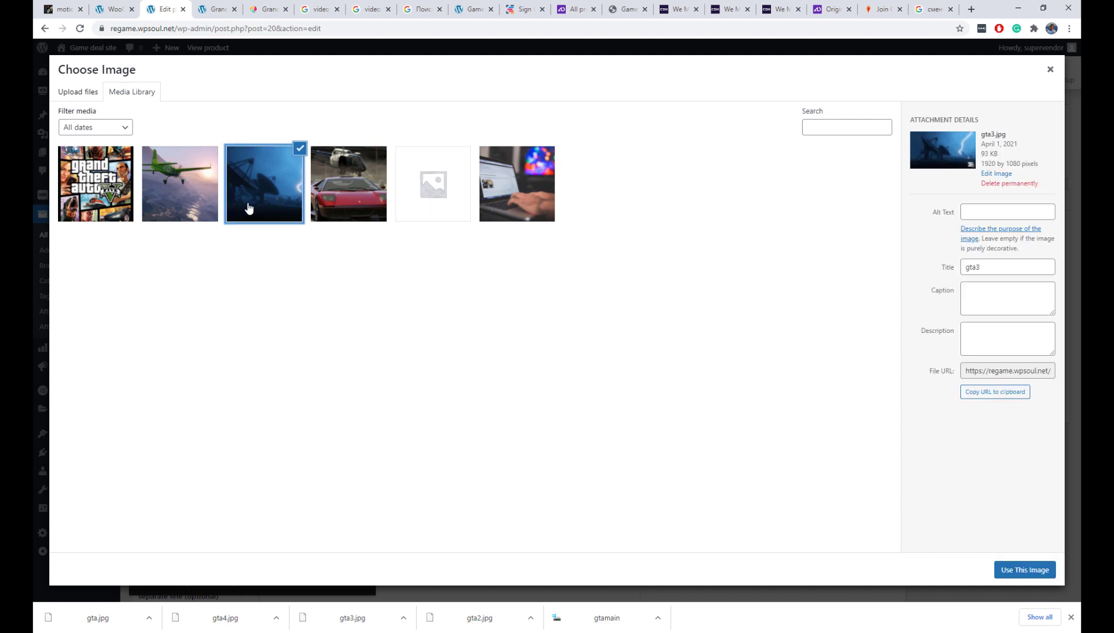
{"action": "left_click", "coordinate": [349, 212]}
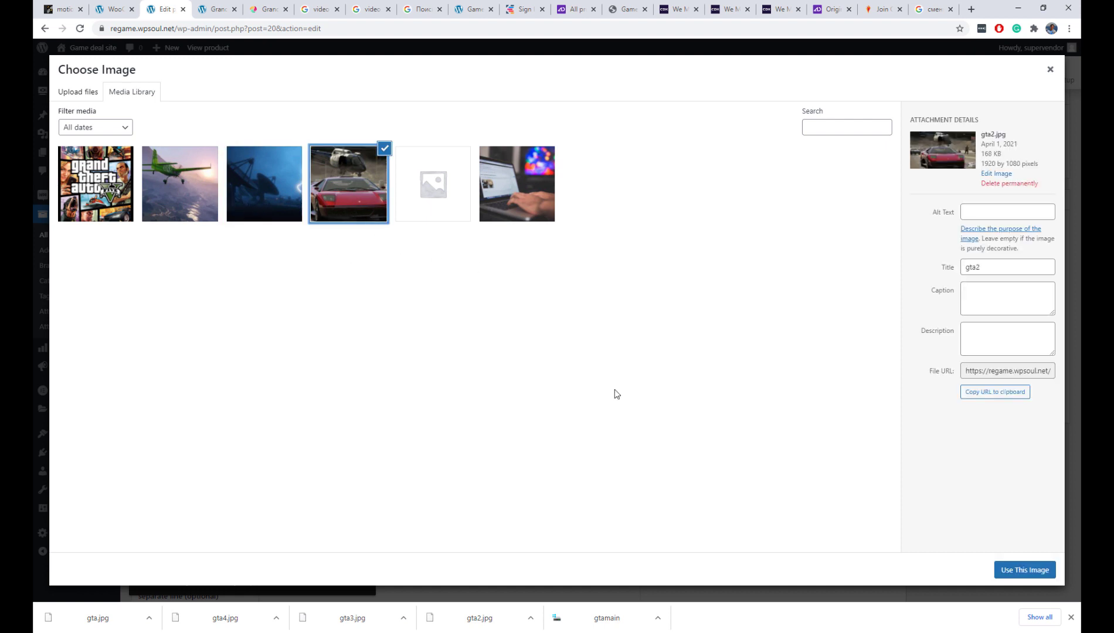
{"action": "left_click", "coordinate": [1024, 570]}
{"action": "scroll", "coordinate": [1016, 453], "scroll_direction": "up", "scroll_amount": 15}
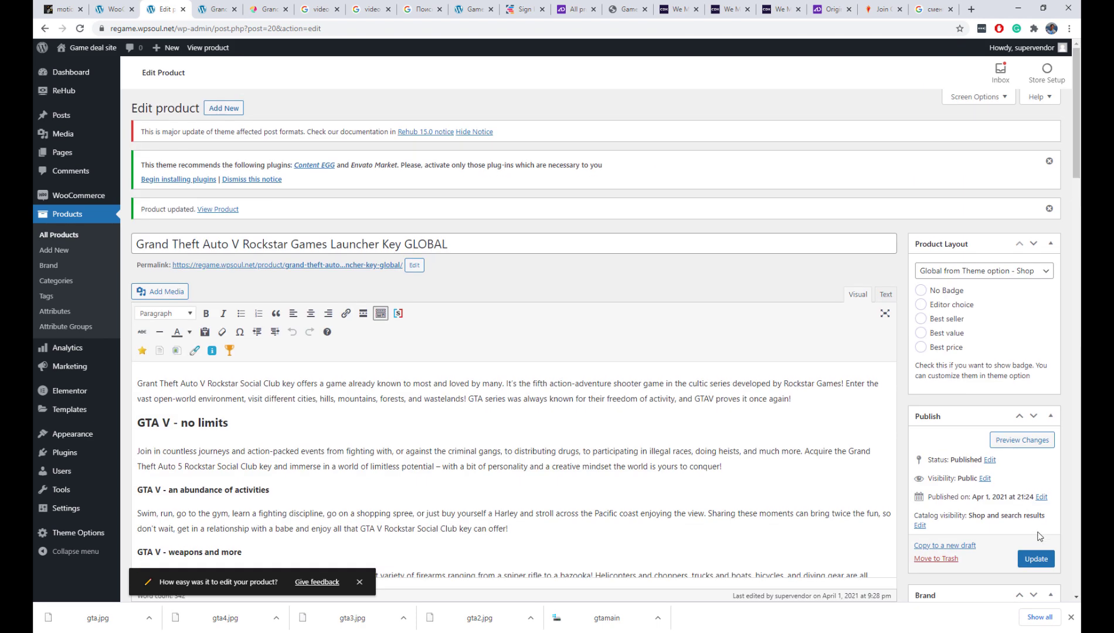
{"action": "left_click", "coordinate": [1041, 567]}
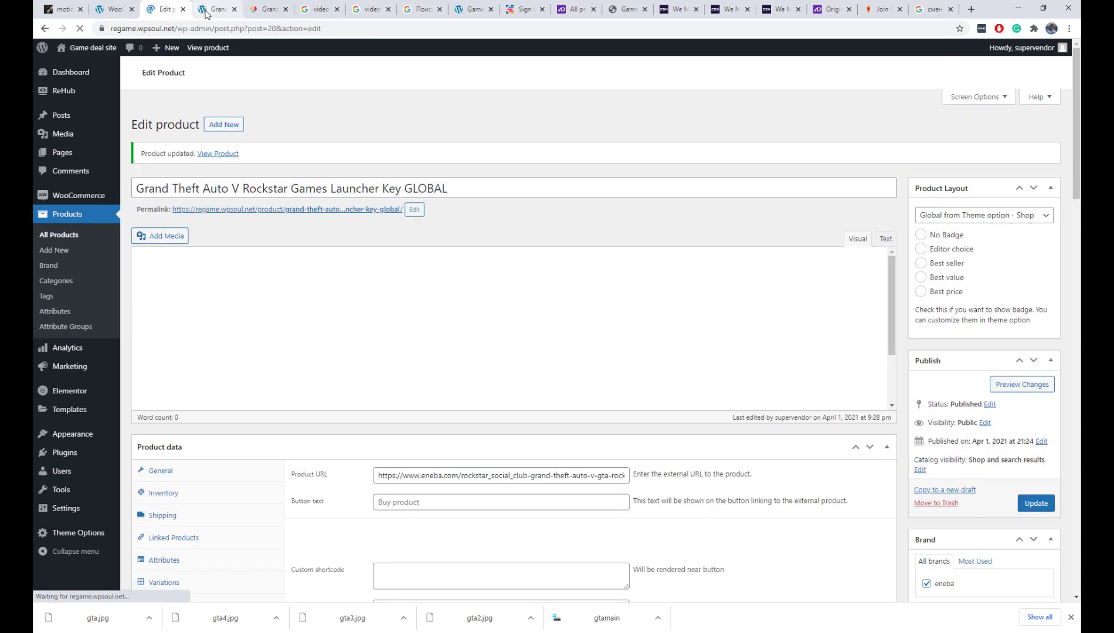
{"action": "left_click", "coordinate": [217, 9]}
{"action": "left_click", "coordinate": [80, 29]}
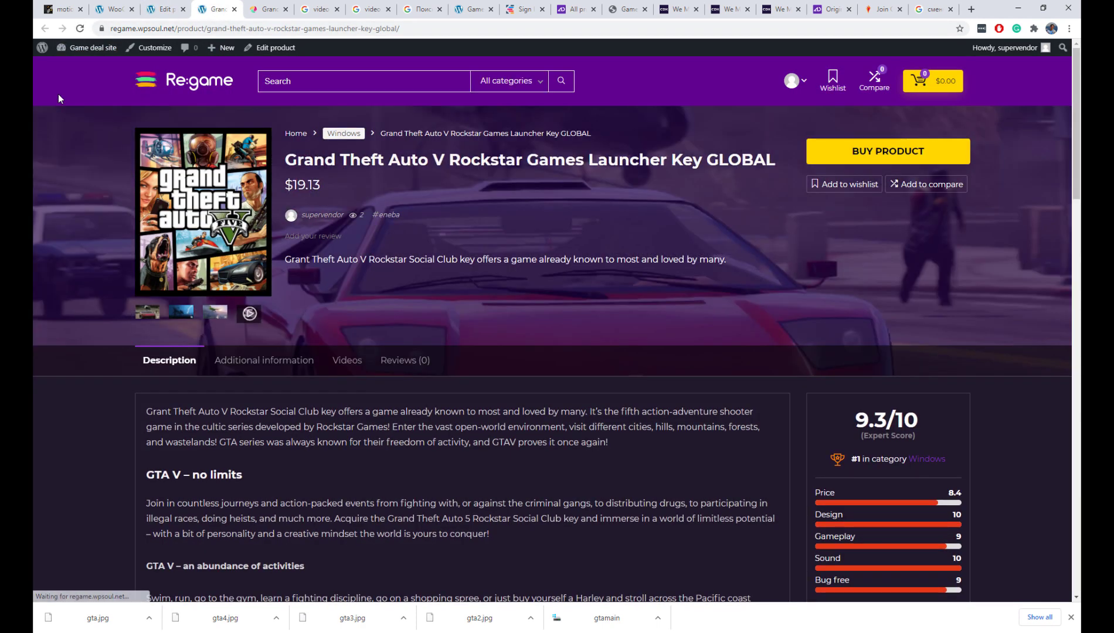
{"action": "scroll", "coordinate": [77, 157], "scroll_direction": "down", "scroll_amount": 3}
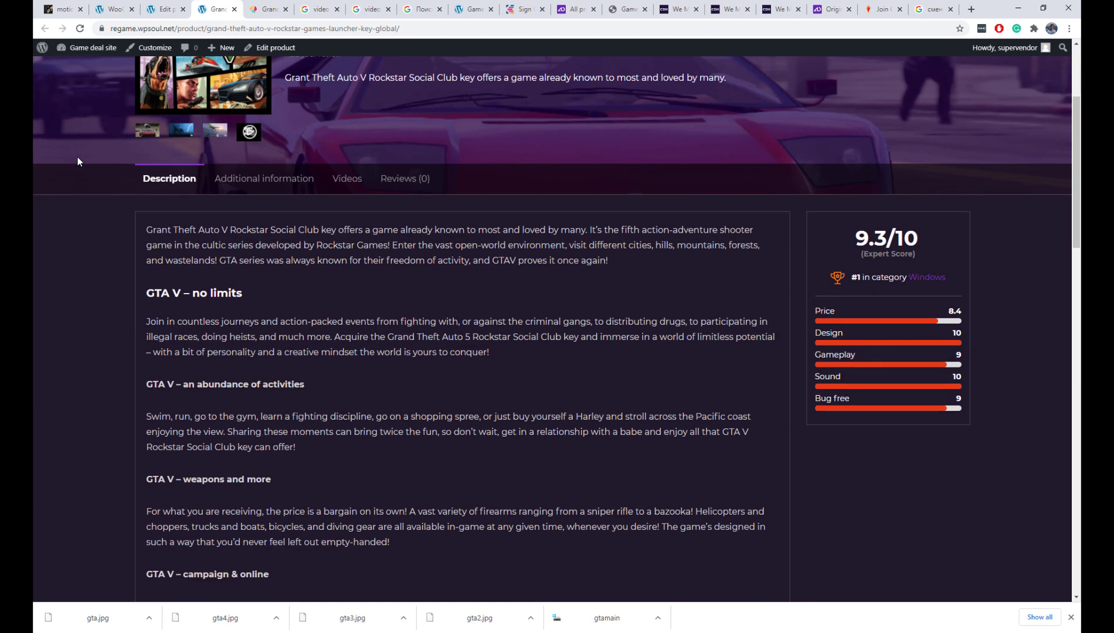
{"action": "scroll", "coordinate": [77, 156], "scroll_direction": "up", "scroll_amount": 3}
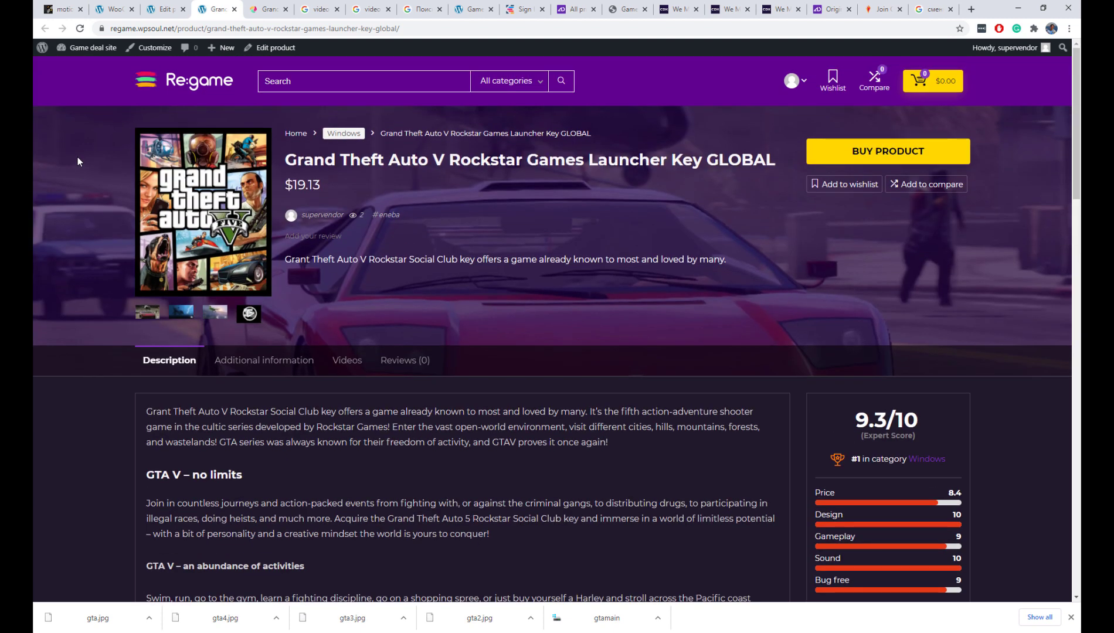
{"action": "left_click", "coordinate": [148, 313]}
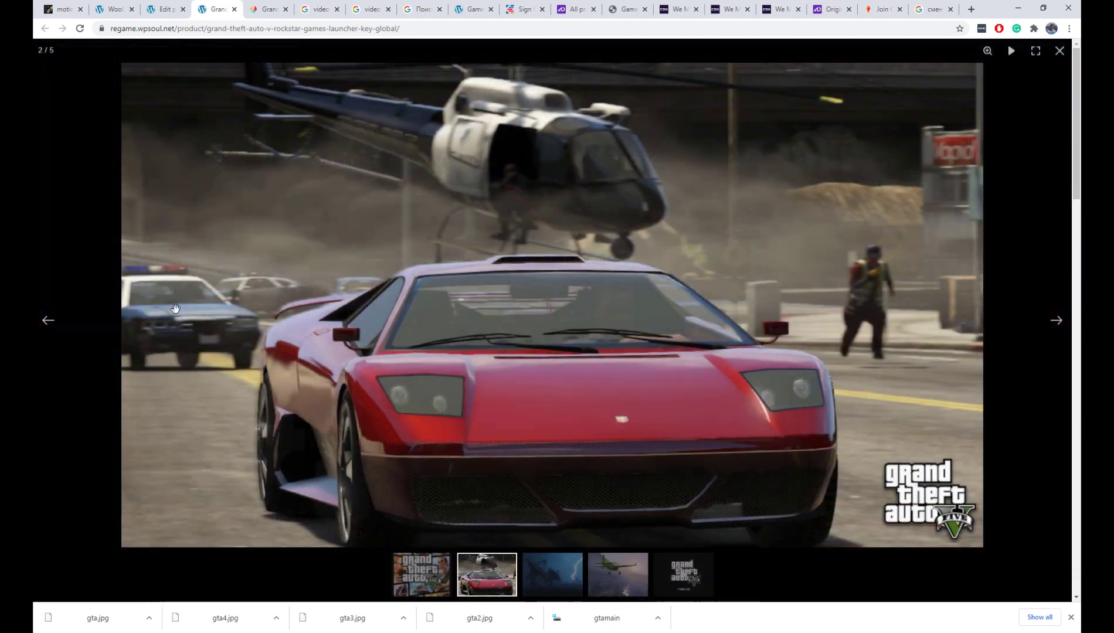
{"action": "left_click", "coordinate": [1055, 323]}
{"action": "left_click", "coordinate": [1055, 324]}
{"action": "left_click", "coordinate": [1054, 325]}
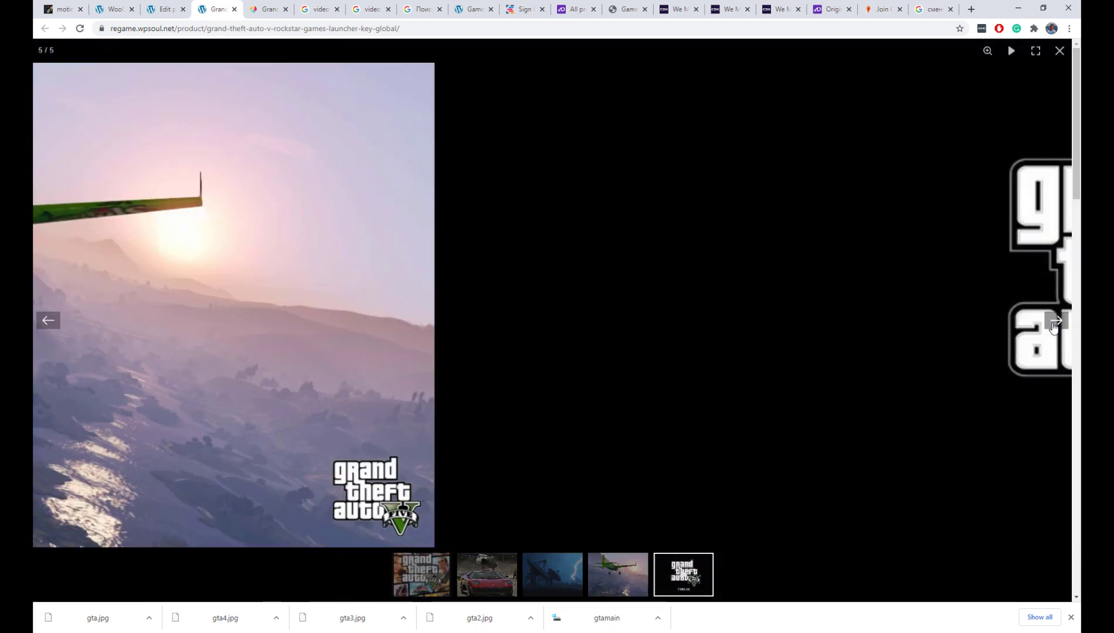
{"action": "left_click", "coordinate": [1055, 322]}
{"action": "left_click", "coordinate": [1060, 51]}
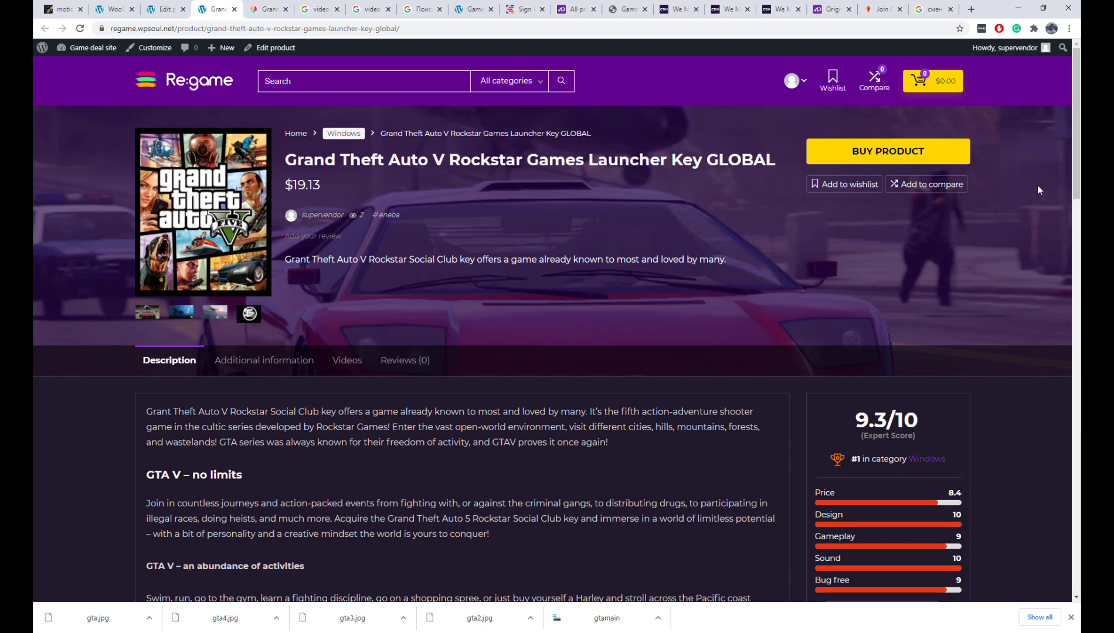
{"action": "scroll", "coordinate": [1038, 190], "scroll_direction": "down", "scroll_amount": 12}
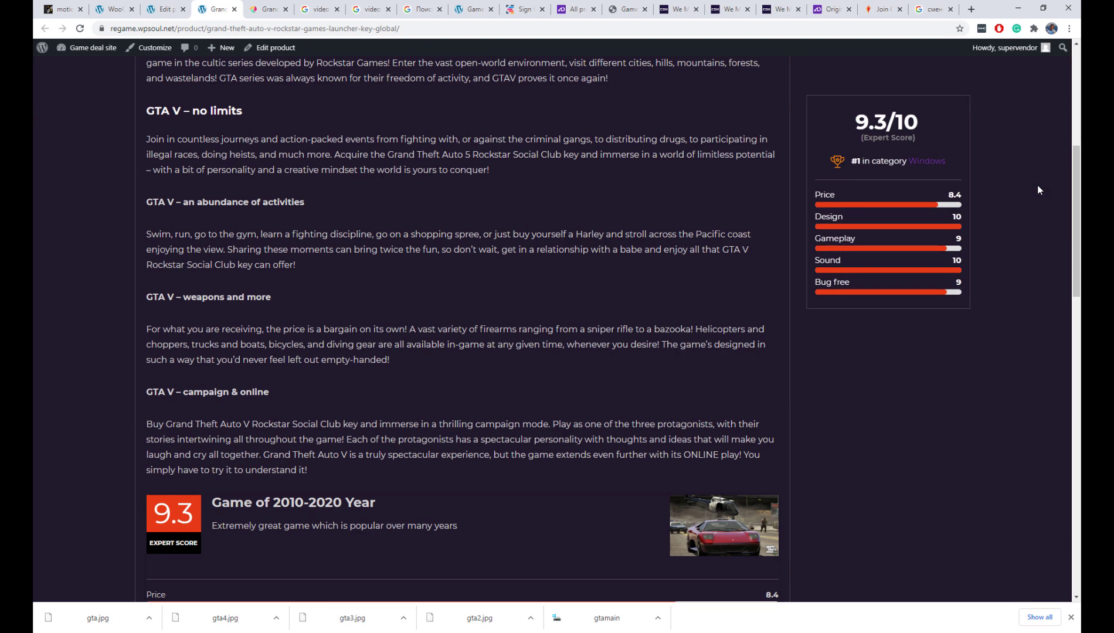
{"action": "scroll", "coordinate": [1037, 186], "scroll_direction": "down", "scroll_amount": 9}
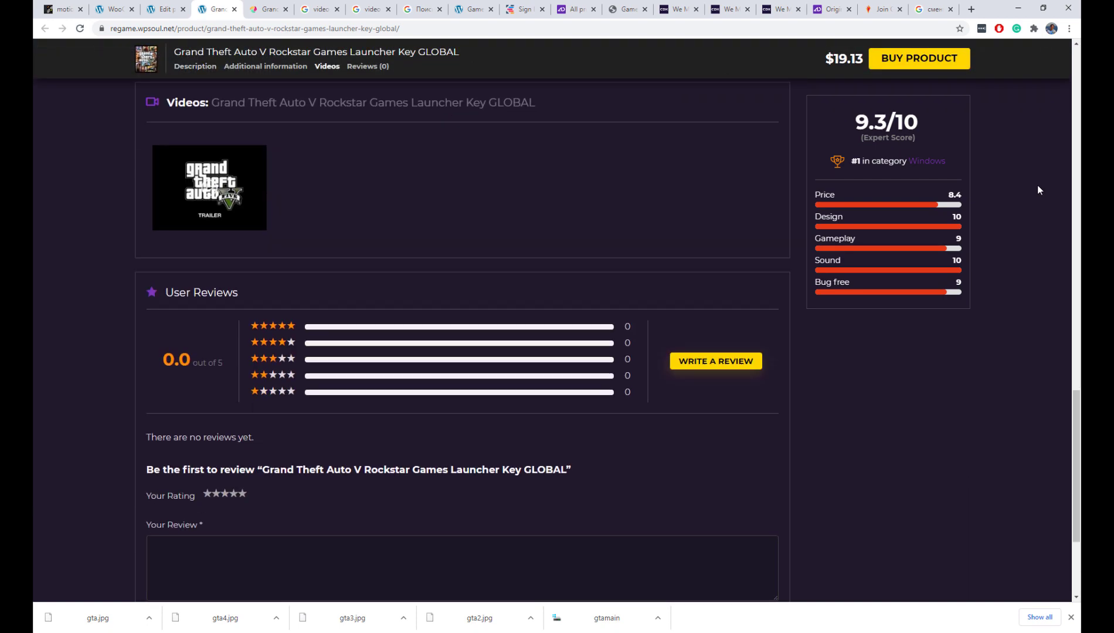
{"action": "scroll", "coordinate": [1038, 186], "scroll_direction": "up", "scroll_amount": 6}
{"action": "scroll", "coordinate": [1038, 190], "scroll_direction": "up", "scroll_amount": 6}
{"action": "scroll", "coordinate": [1038, 186], "scroll_direction": "up", "scroll_amount": 10}
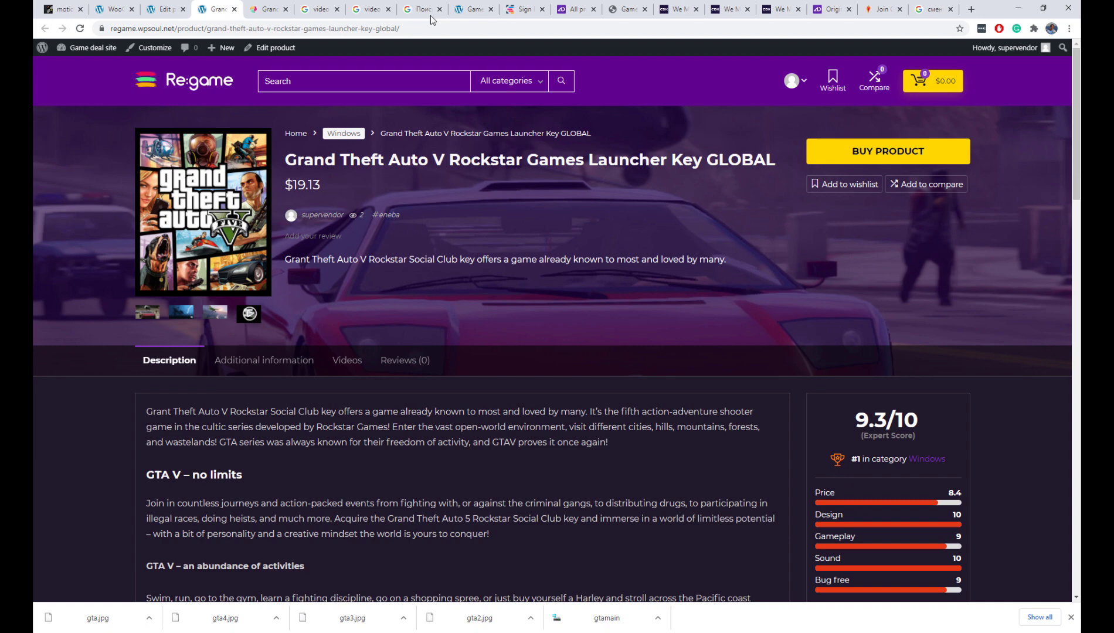
- Set Enable shortcode inserting to Yes, update the product, and view its storefront page
{"action": "left_click", "coordinate": [165, 9]}
{"action": "scroll", "coordinate": [411, 246], "scroll_direction": "down", "scroll_amount": 15}
{"action": "scroll", "coordinate": [411, 247], "scroll_direction": "down", "scroll_amount": 10}
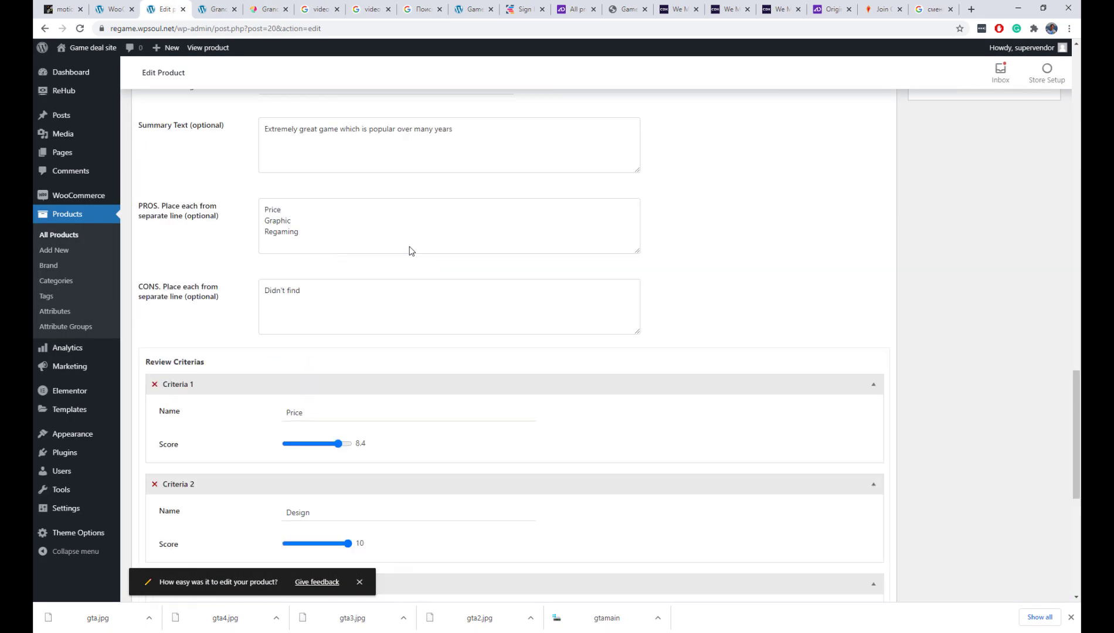
{"action": "scroll", "coordinate": [410, 248], "scroll_direction": "down", "scroll_amount": 3}
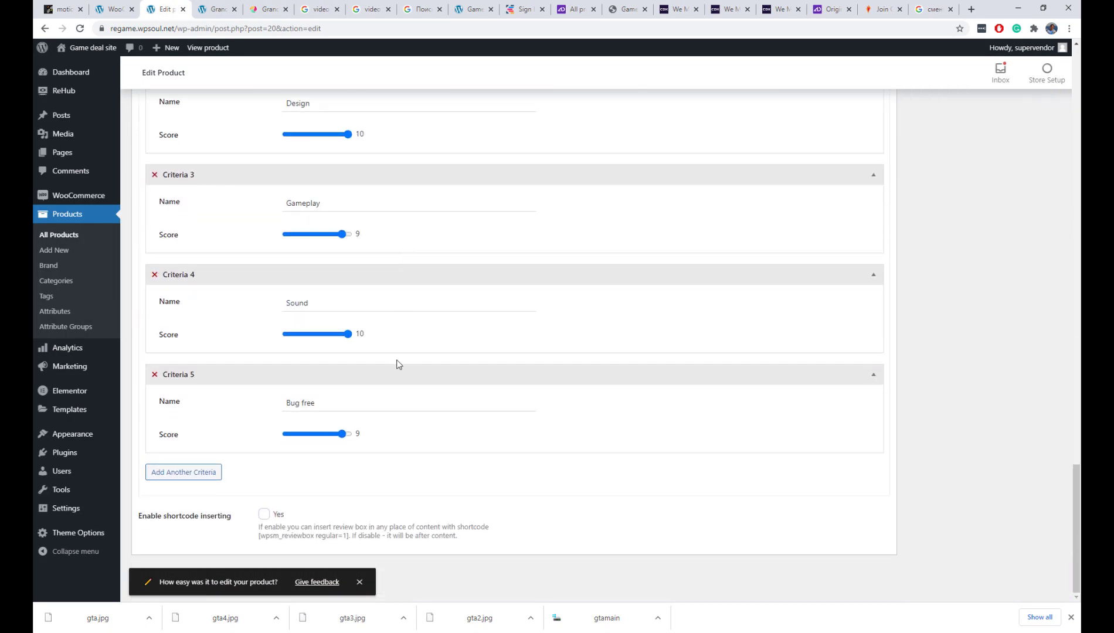
{"action": "left_click", "coordinate": [264, 516]}
{"action": "scroll", "coordinate": [997, 423], "scroll_direction": "up", "scroll_amount": 20}
{"action": "scroll", "coordinate": [1002, 428], "scroll_direction": "down", "scroll_amount": 3}
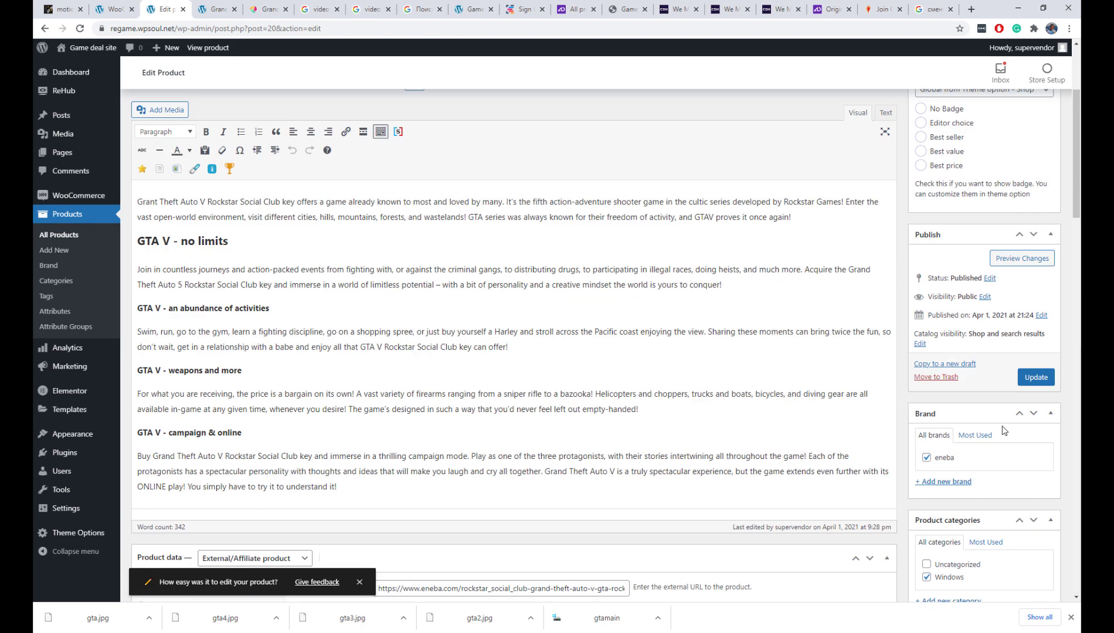
{"action": "left_click", "coordinate": [1036, 377]}
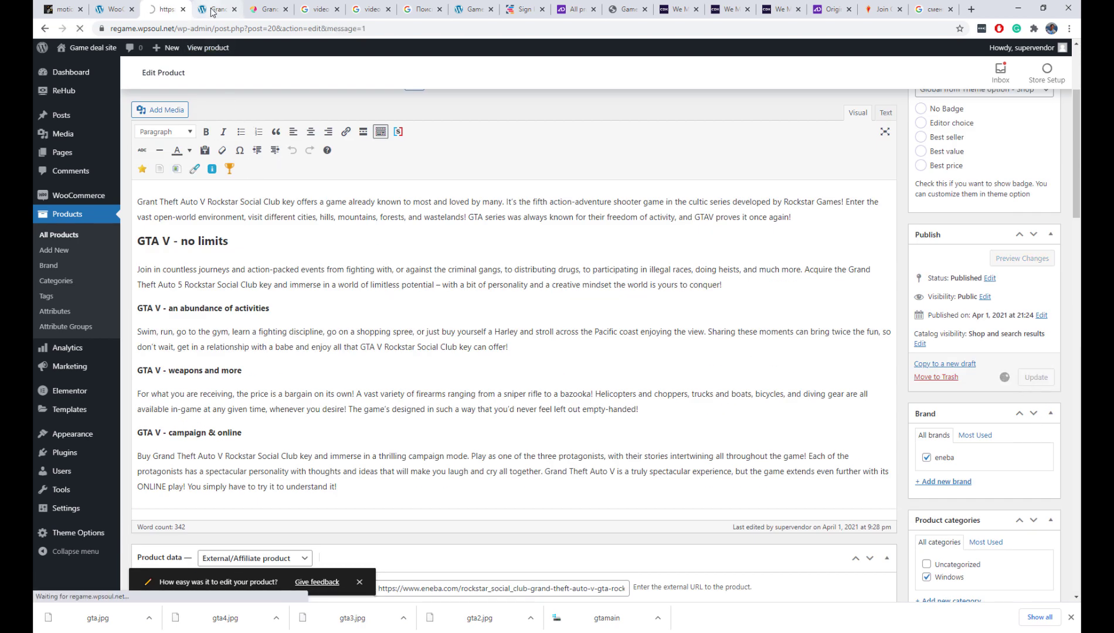
{"action": "left_click", "coordinate": [214, 10]}
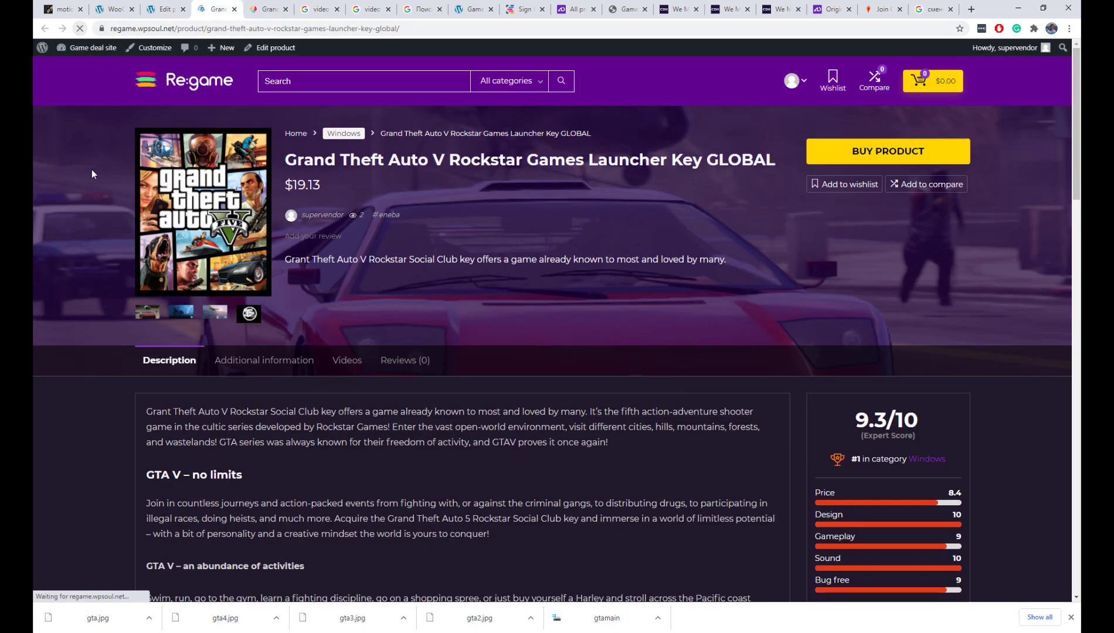
{"action": "scroll", "coordinate": [91, 173], "scroll_direction": "down", "scroll_amount": 12}
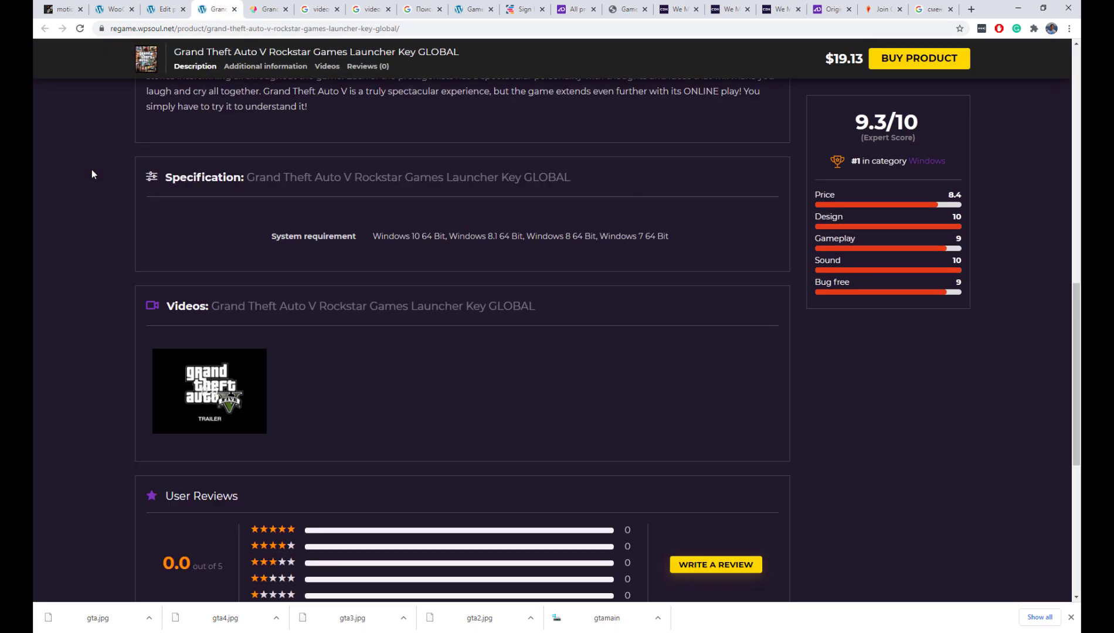
- Submit a five-star review 'Cool game' with pros 'Everything' and cons 'didn't find'
{"action": "scroll", "coordinate": [91, 174], "scroll_direction": "down", "scroll_amount": 3}
{"action": "scroll", "coordinate": [92, 174], "scroll_direction": "down", "scroll_amount": 4}
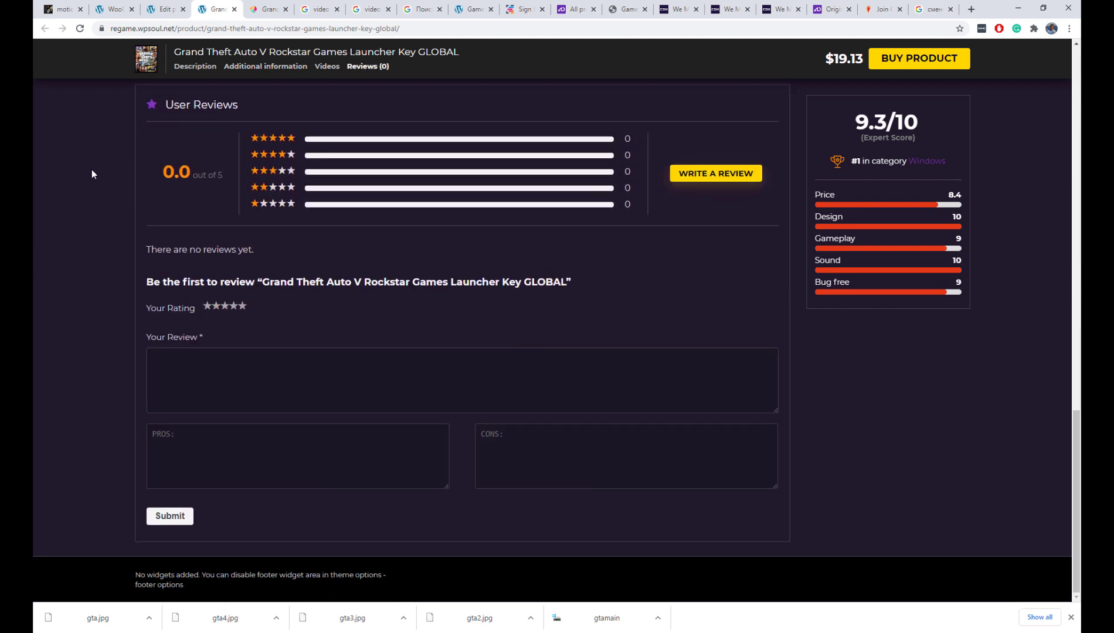
{"action": "left_click", "coordinate": [242, 306]}
{"action": "left_click", "coordinate": [275, 375]}
{"action": "left_click", "coordinate": [277, 434]}
{"action": "type", "text": "Everything"}
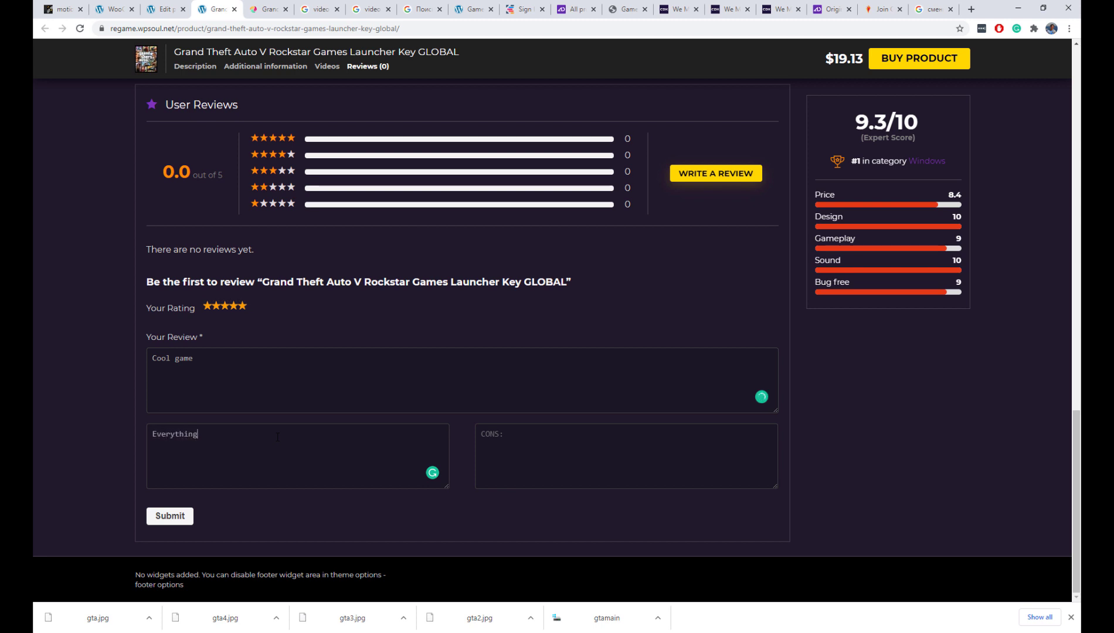
{"action": "left_click", "coordinate": [550, 470]}
{"action": "type", "text": "di"}
{"action": "key", "text": "BackSpace"}
{"action": "type", "text": "'t find"}
{"action": "left_click", "coordinate": [191, 517]}
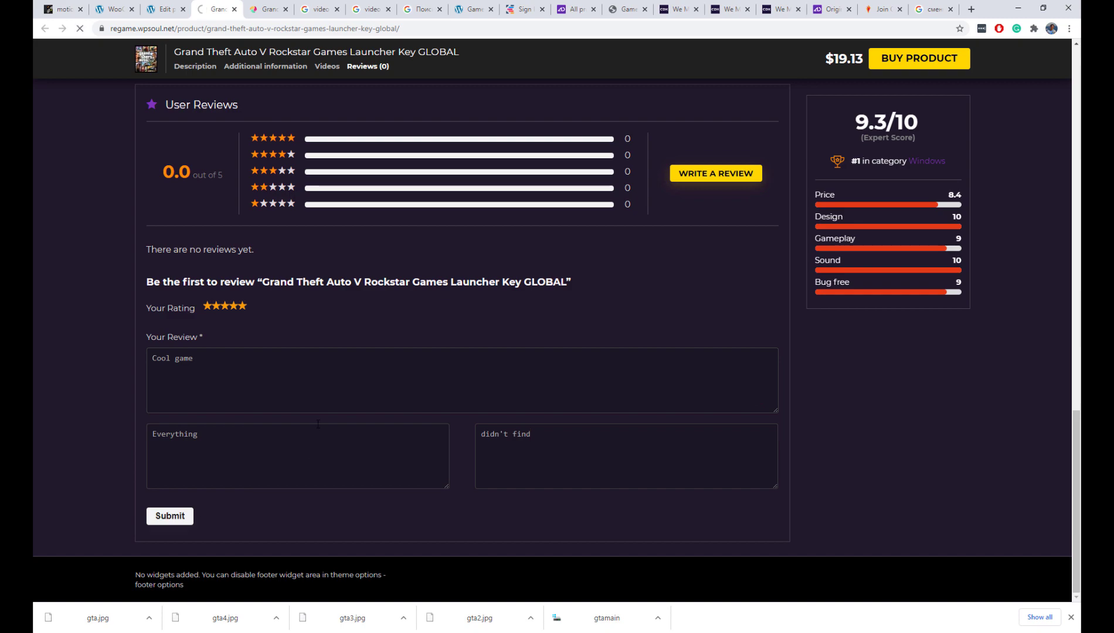
{"action": "scroll", "coordinate": [317, 424], "scroll_direction": "up", "scroll_amount": 10}
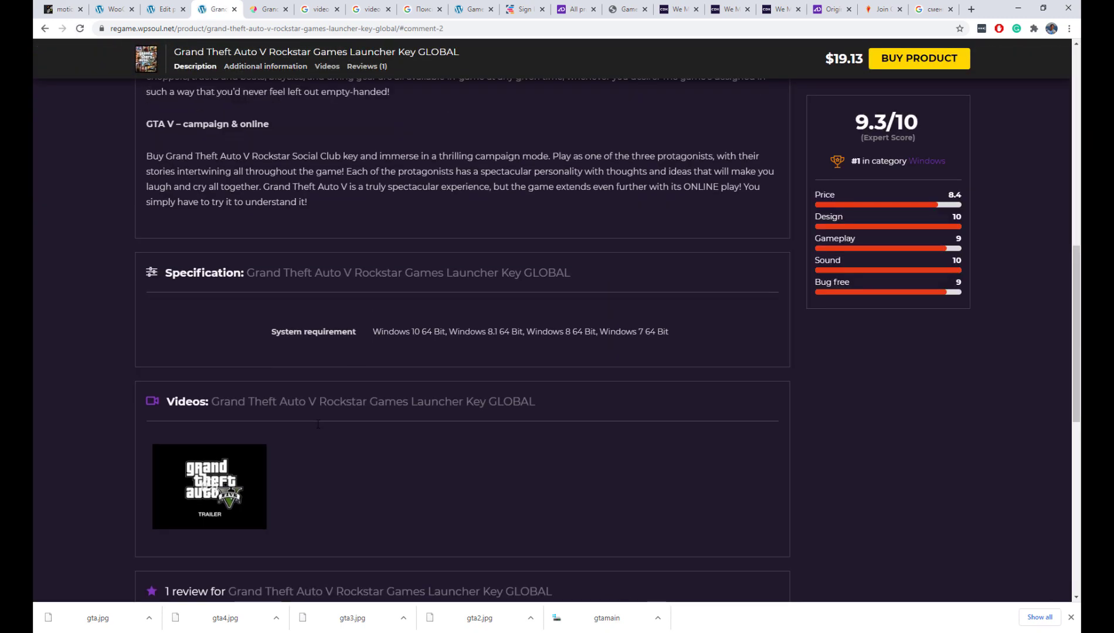
{"action": "scroll", "coordinate": [318, 424], "scroll_direction": "up", "scroll_amount": 11}
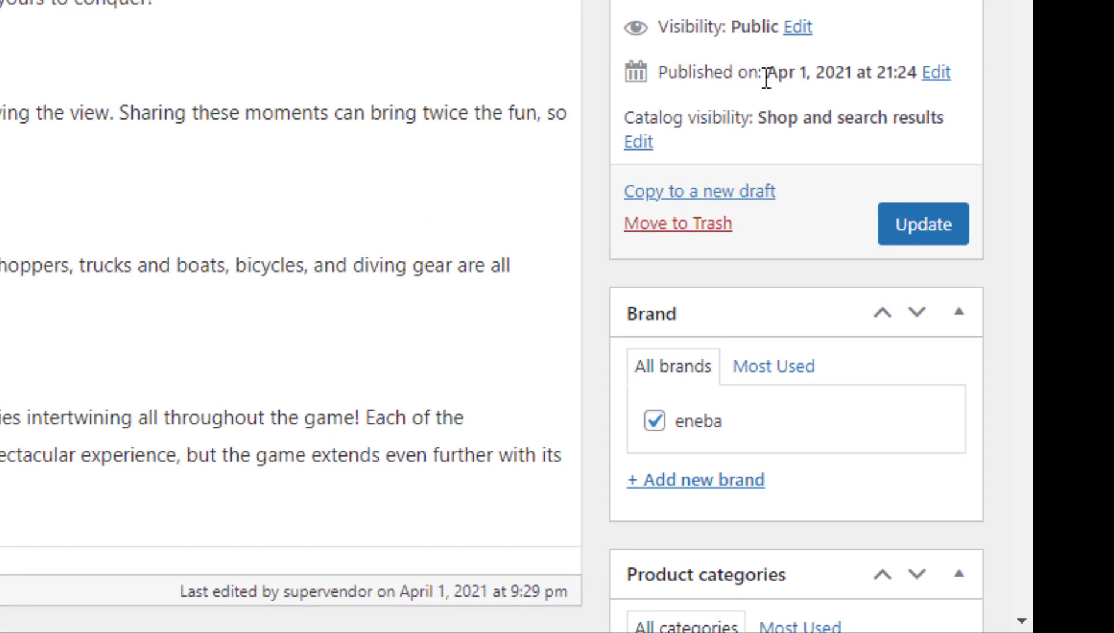
- Create a draft copy of the GTA V product and look over its copied fields
{"action": "left_click", "coordinate": [757, 192]}
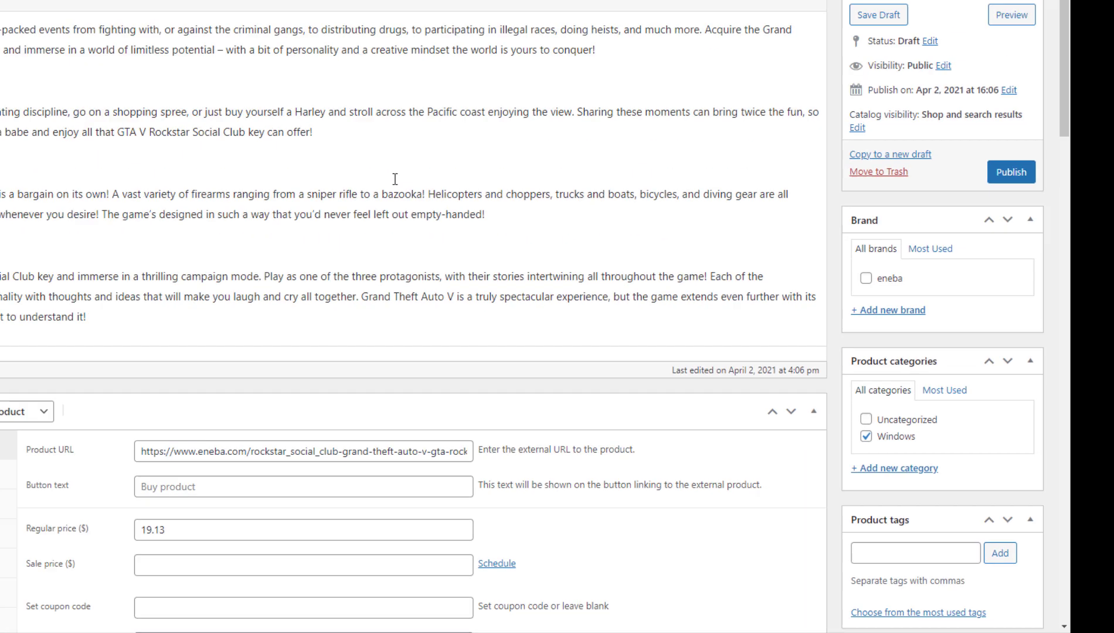
{"action": "scroll", "coordinate": [572, 293], "scroll_direction": "down", "scroll_amount": 5}
{"action": "scroll", "coordinate": [571, 293], "scroll_direction": "down", "scroll_amount": 3}
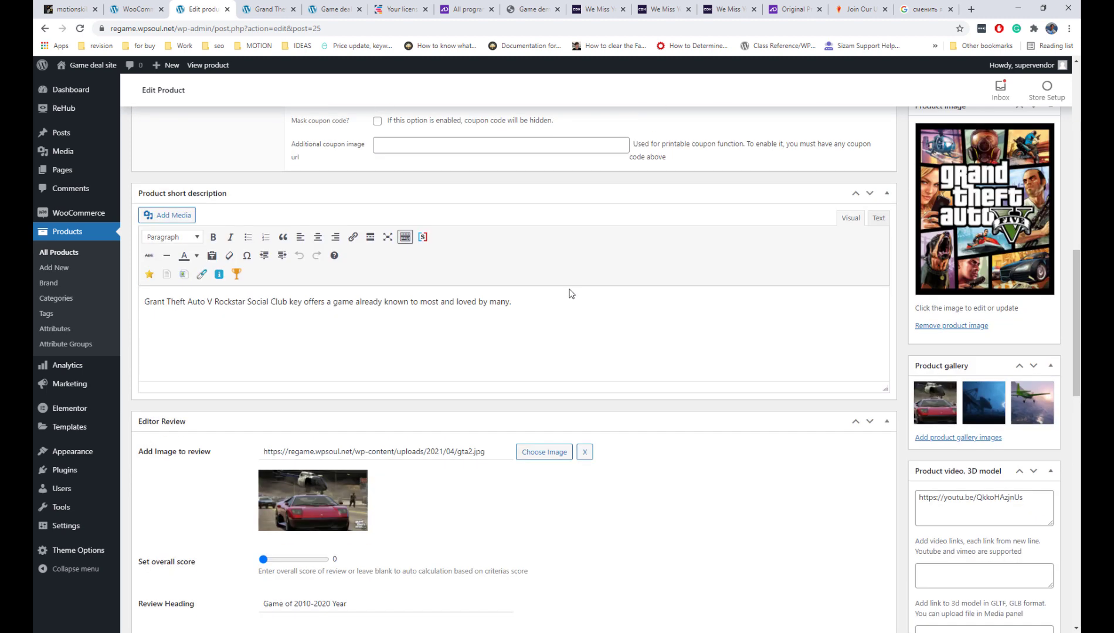
{"action": "scroll", "coordinate": [572, 293], "scroll_direction": "down", "scroll_amount": 10}
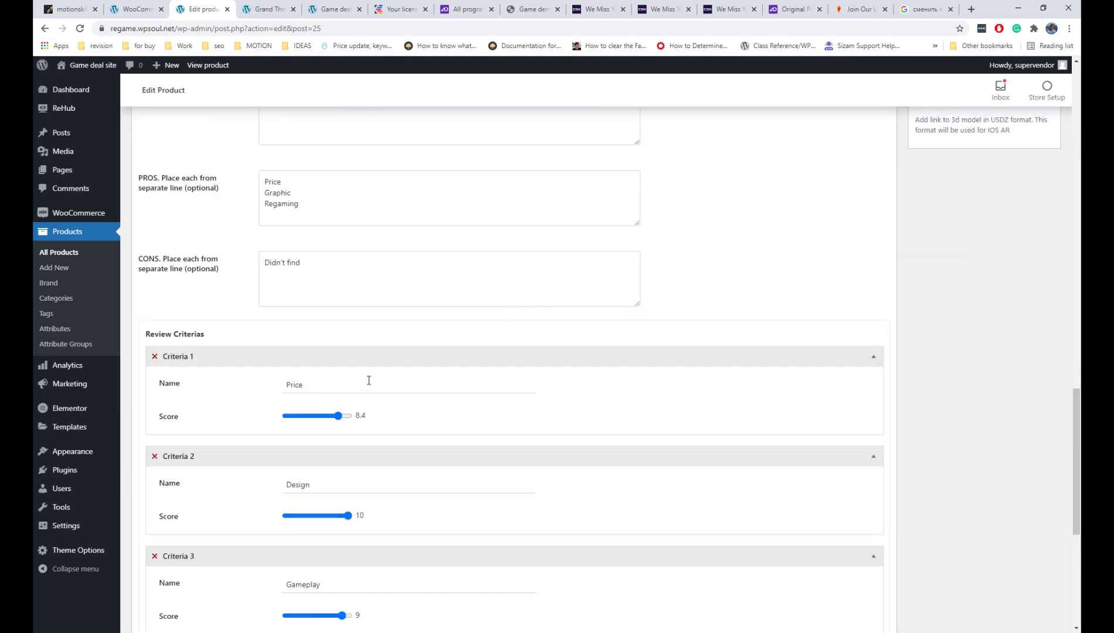
{"action": "scroll", "coordinate": [411, 393], "scroll_direction": "down", "scroll_amount": 3}
{"action": "scroll", "coordinate": [349, 460], "scroll_direction": "down", "scroll_amount": 3}
{"action": "scroll", "coordinate": [352, 463], "scroll_direction": "up", "scroll_amount": 6}
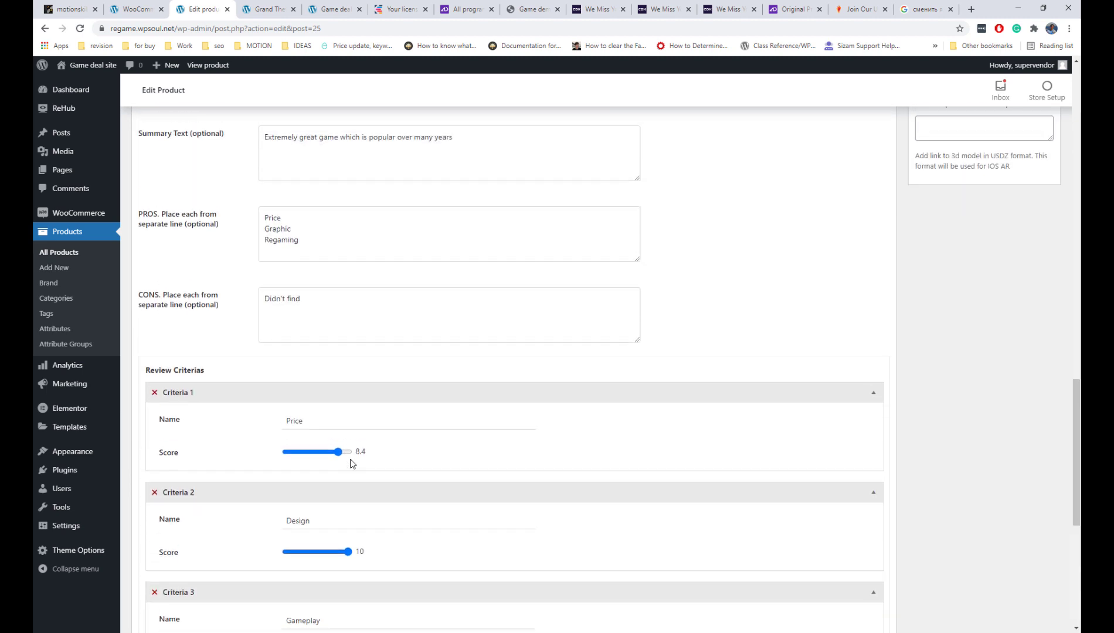
{"action": "scroll", "coordinate": [352, 464], "scroll_direction": "up", "scroll_amount": 15}
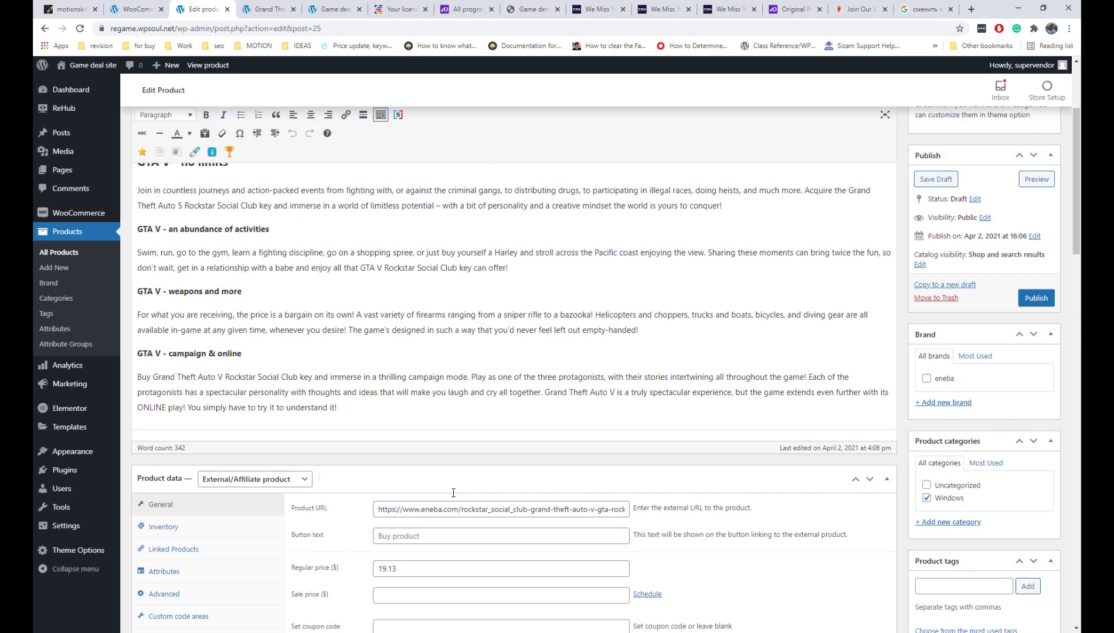
- Move the draft copy to the trash from the All Products list
{"action": "scroll", "coordinate": [453, 493], "scroll_direction": "up", "scroll_amount": 3}
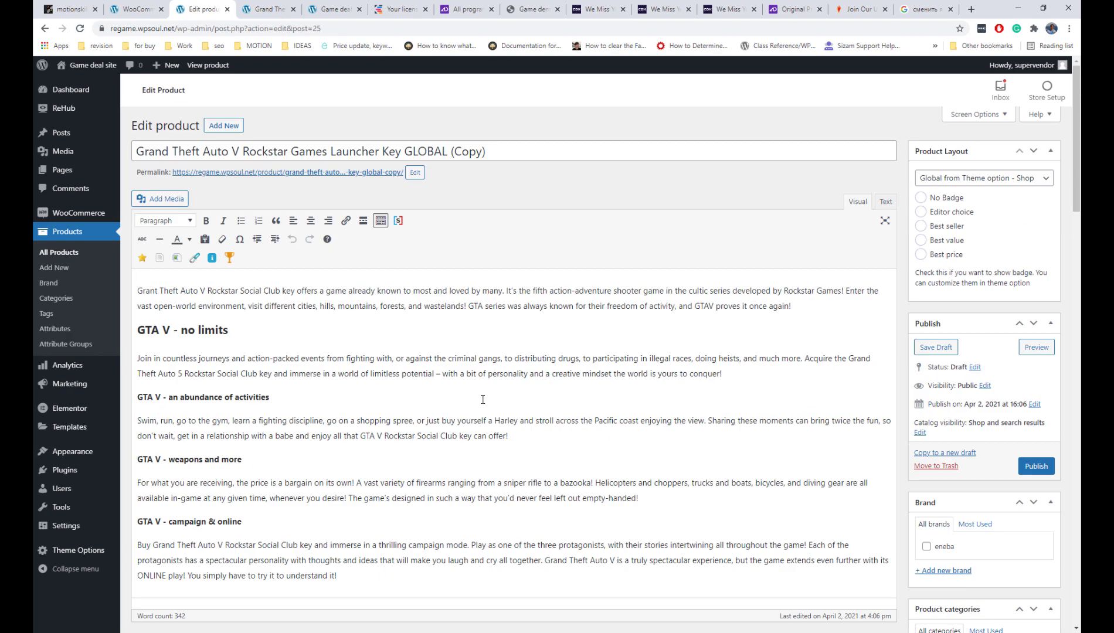
{"action": "left_click", "coordinate": [82, 251]}
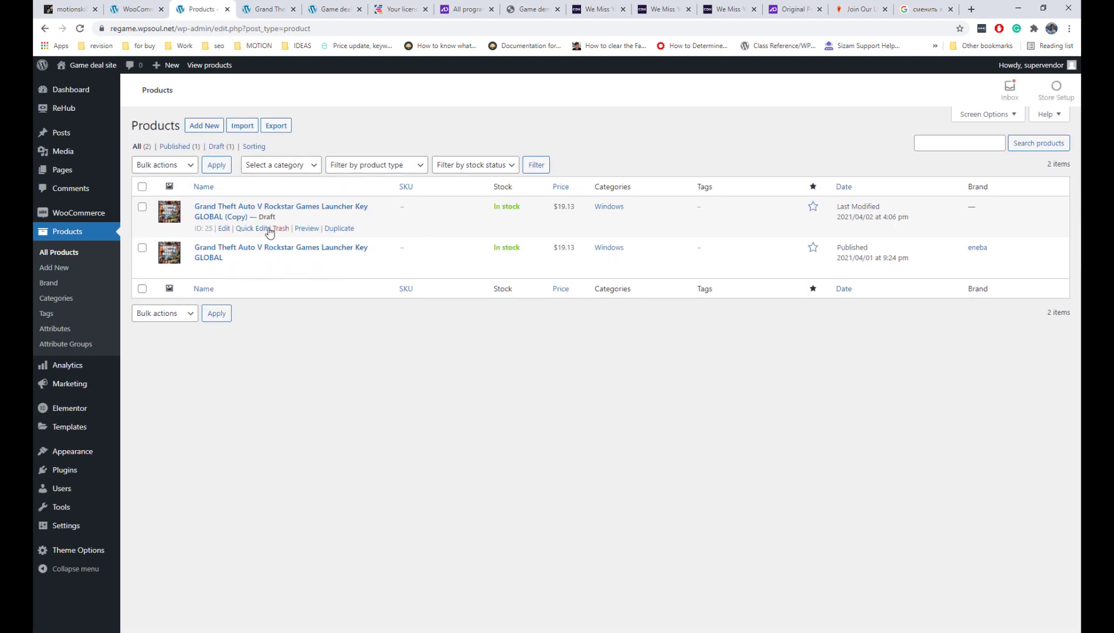
{"action": "left_click", "coordinate": [280, 228]}
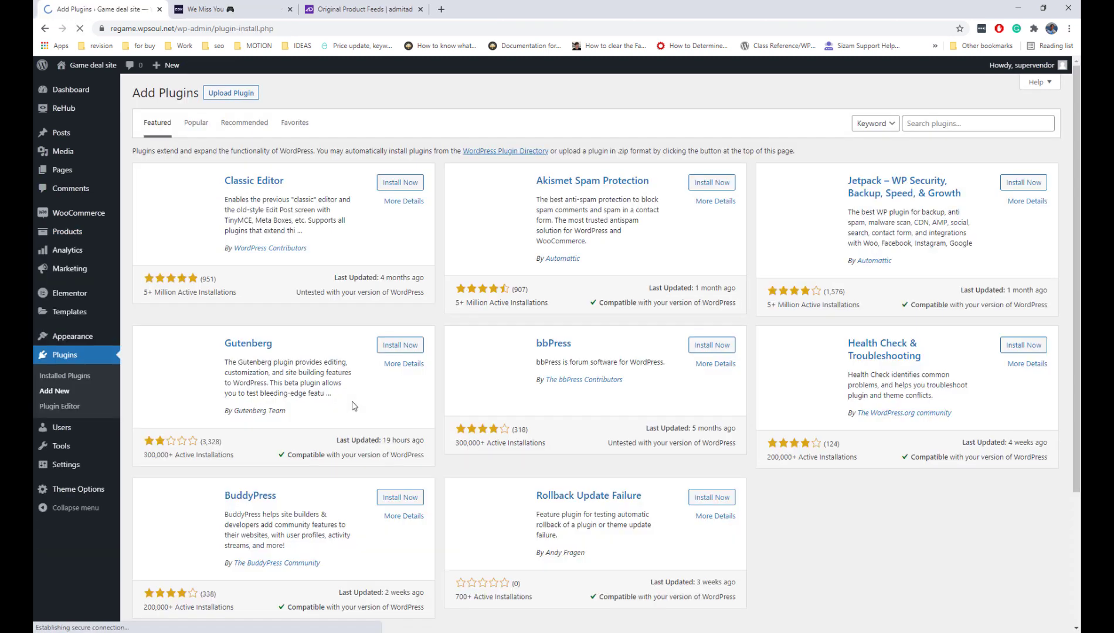
- Upload and install external-importer.zip from Downloads, then activate the External Importer plugin
{"action": "left_click", "coordinate": [235, 92]}
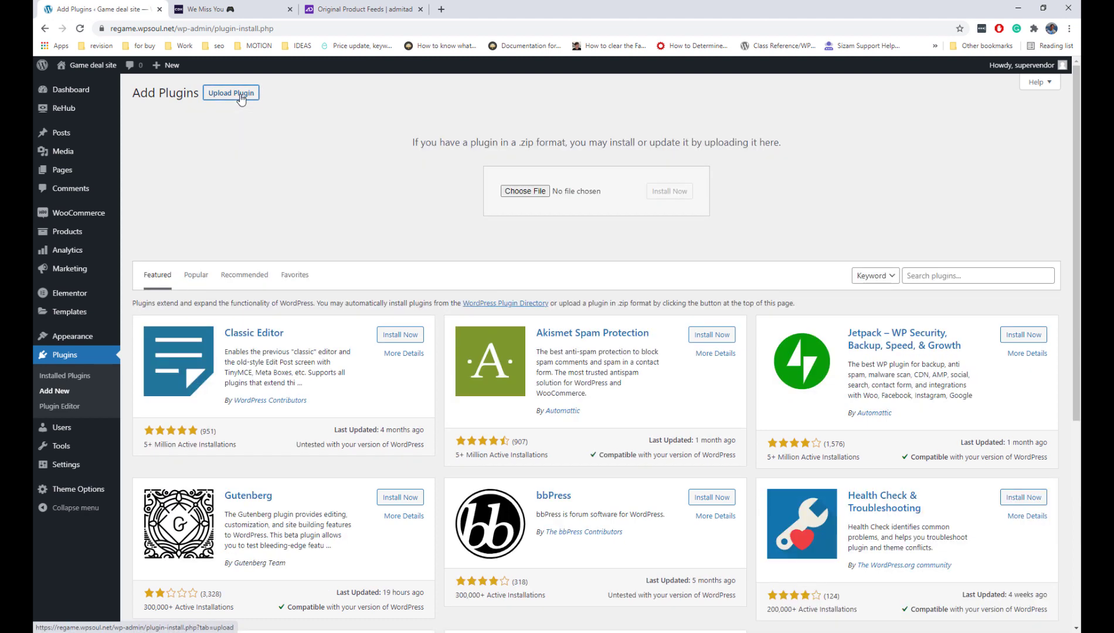
{"action": "left_click", "coordinate": [525, 191]}
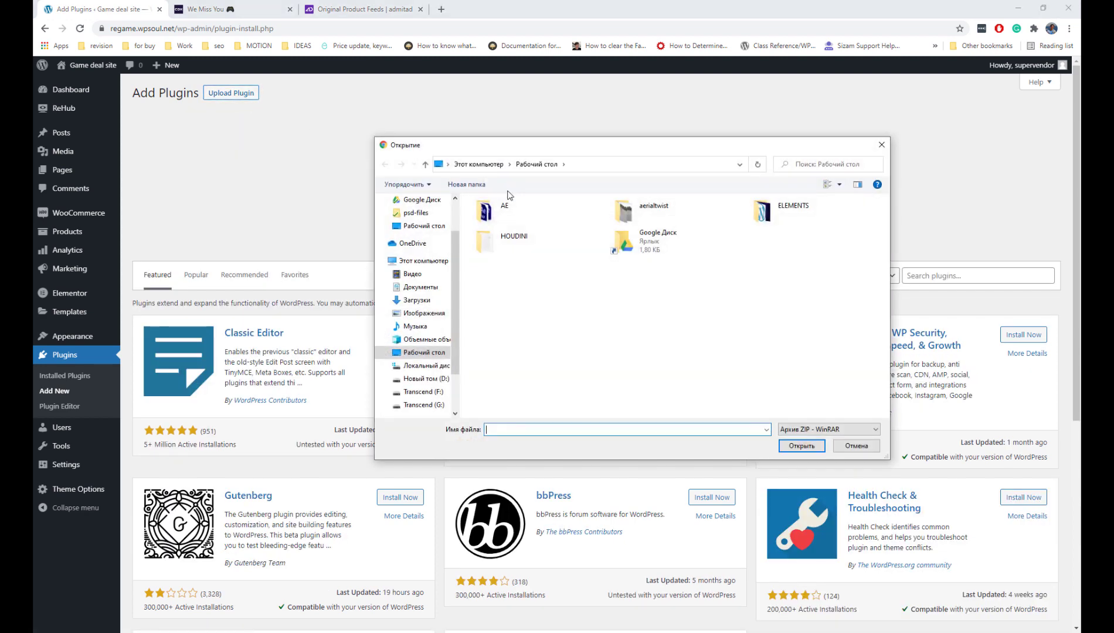
{"action": "scroll", "coordinate": [428, 265], "scroll_direction": "up", "scroll_amount": 2}
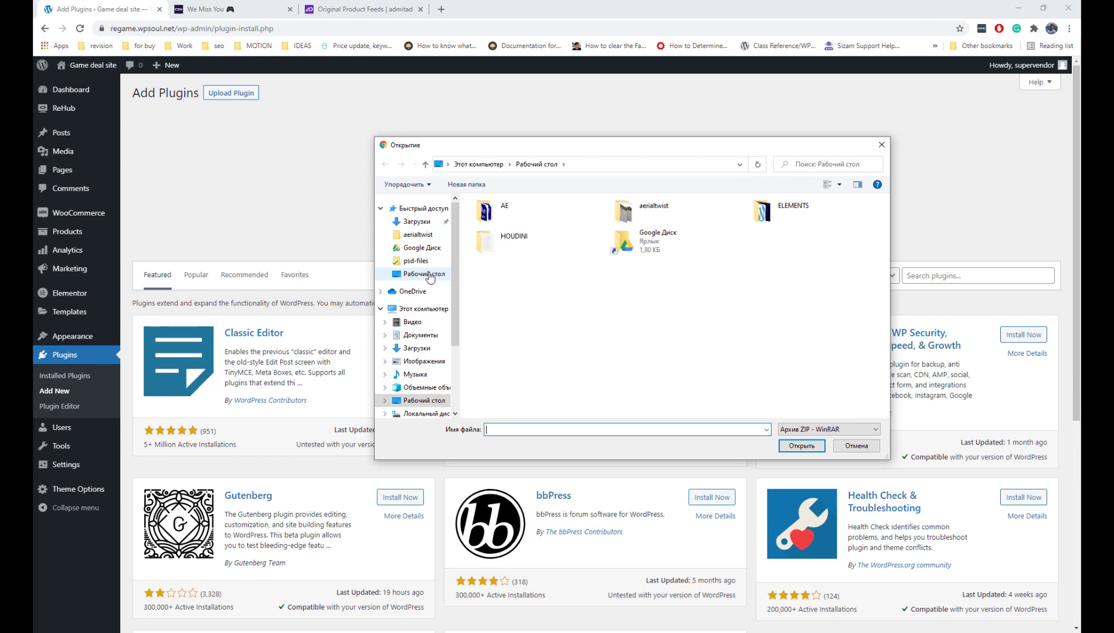
{"action": "left_click", "coordinate": [417, 221]}
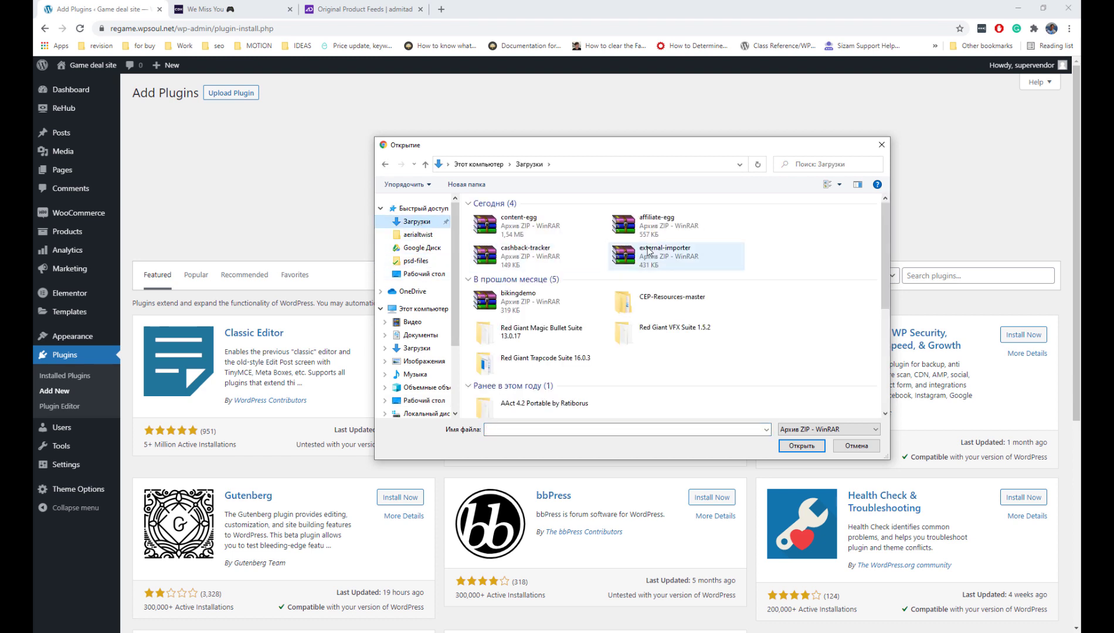
{"action": "left_click", "coordinate": [681, 258]}
{"action": "left_click", "coordinate": [801, 446]}
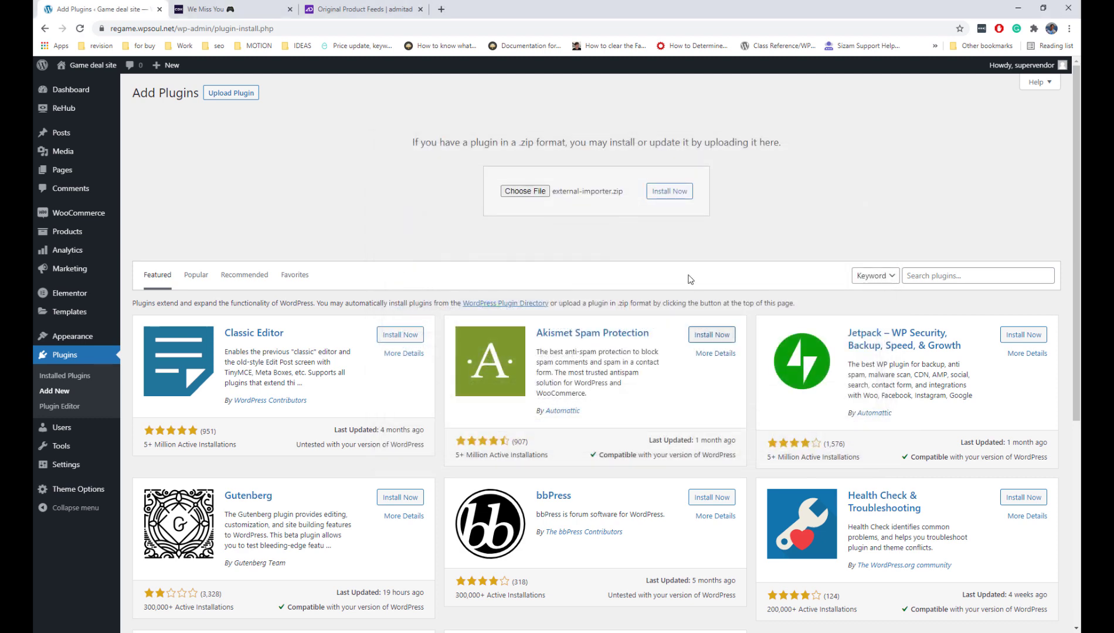
{"action": "left_click", "coordinate": [673, 194]}
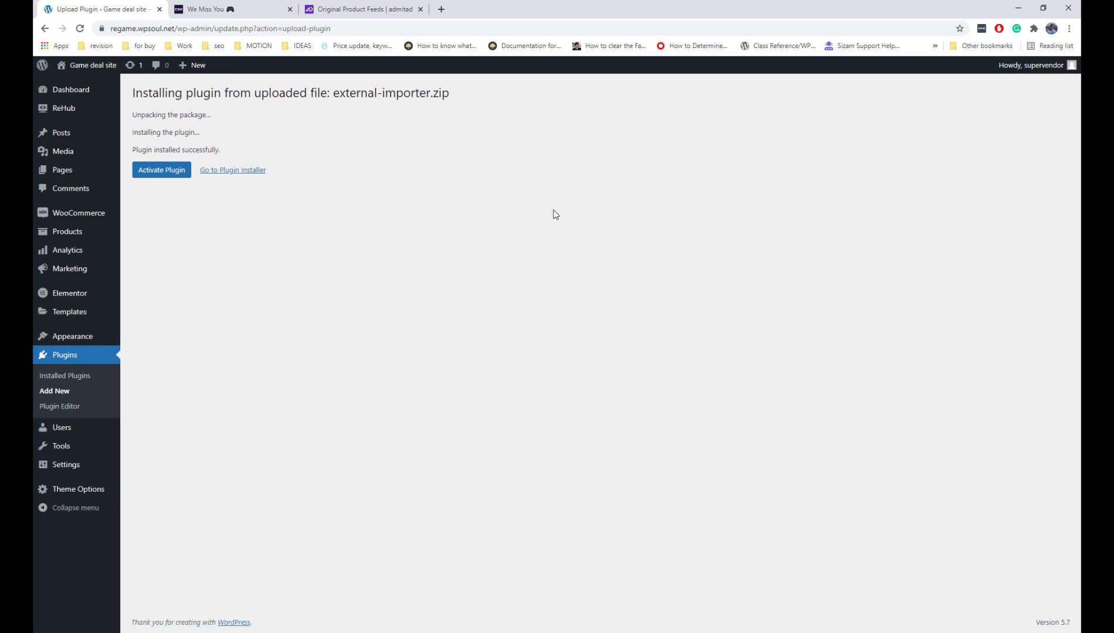
{"action": "left_click", "coordinate": [179, 180]}
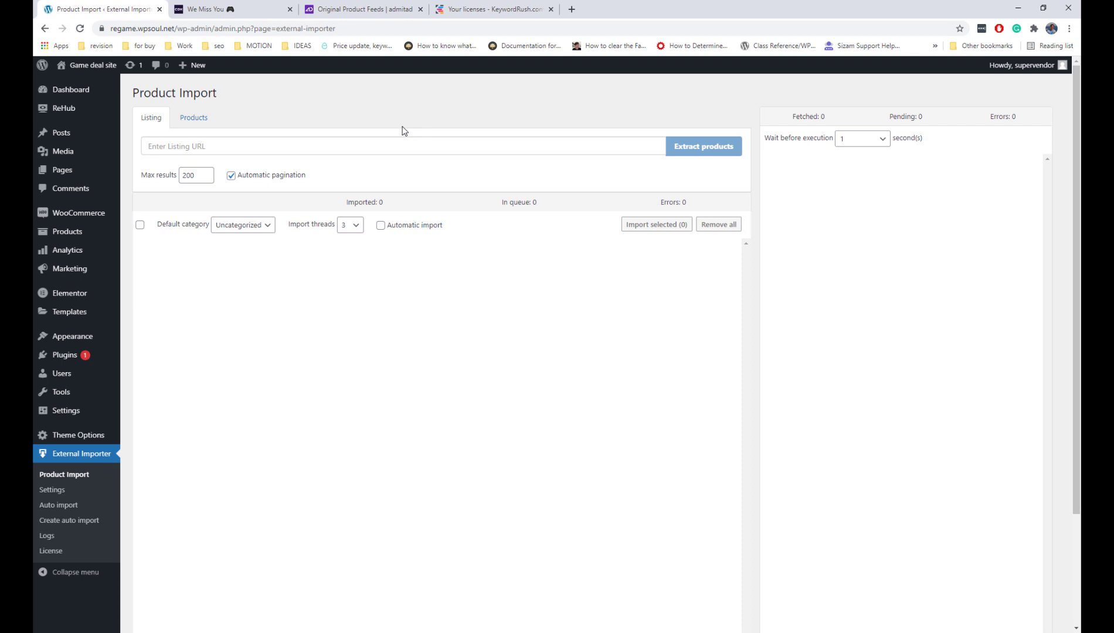
- In External Importer's Import settings, set Dynamic categories to Create category
{"action": "left_click", "coordinate": [83, 490]}
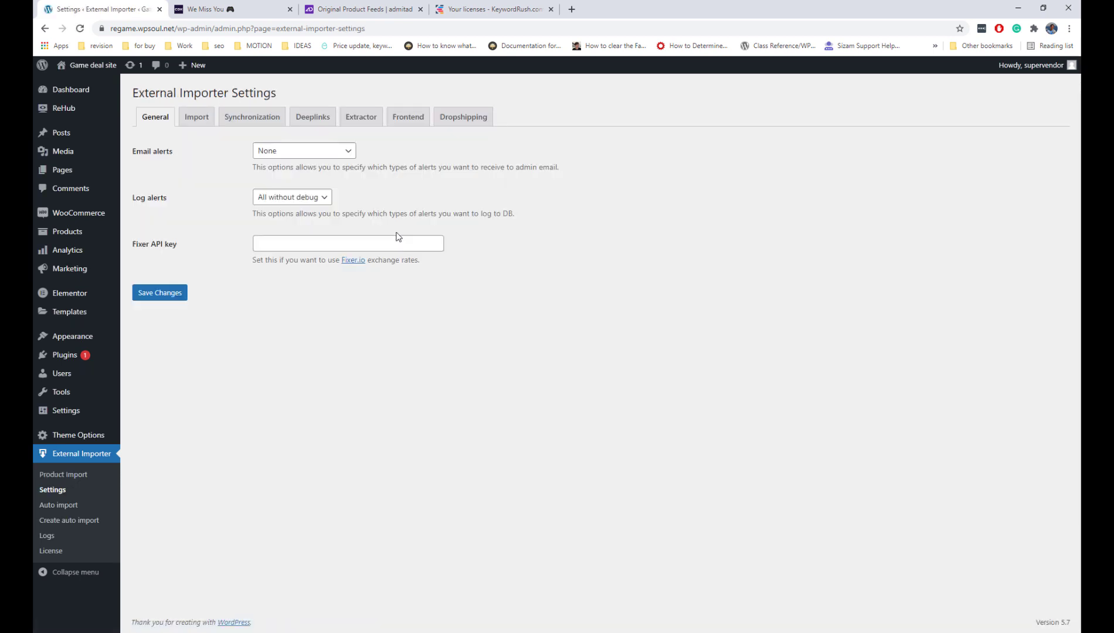
{"action": "left_click", "coordinate": [203, 124]}
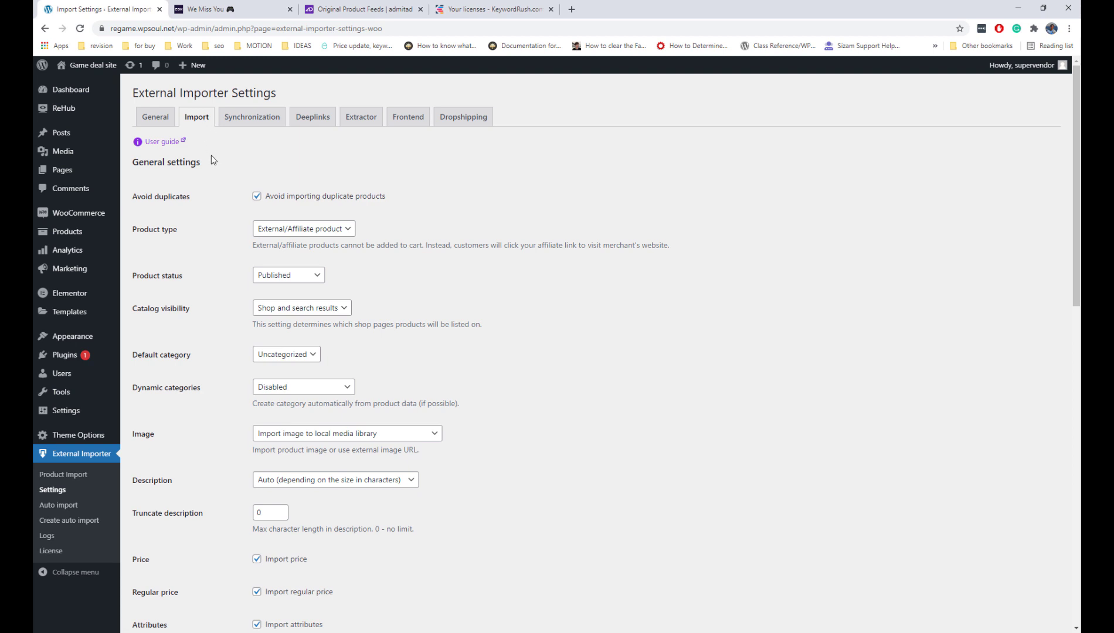
{"action": "scroll", "coordinate": [212, 161], "scroll_direction": "down", "scroll_amount": 3}
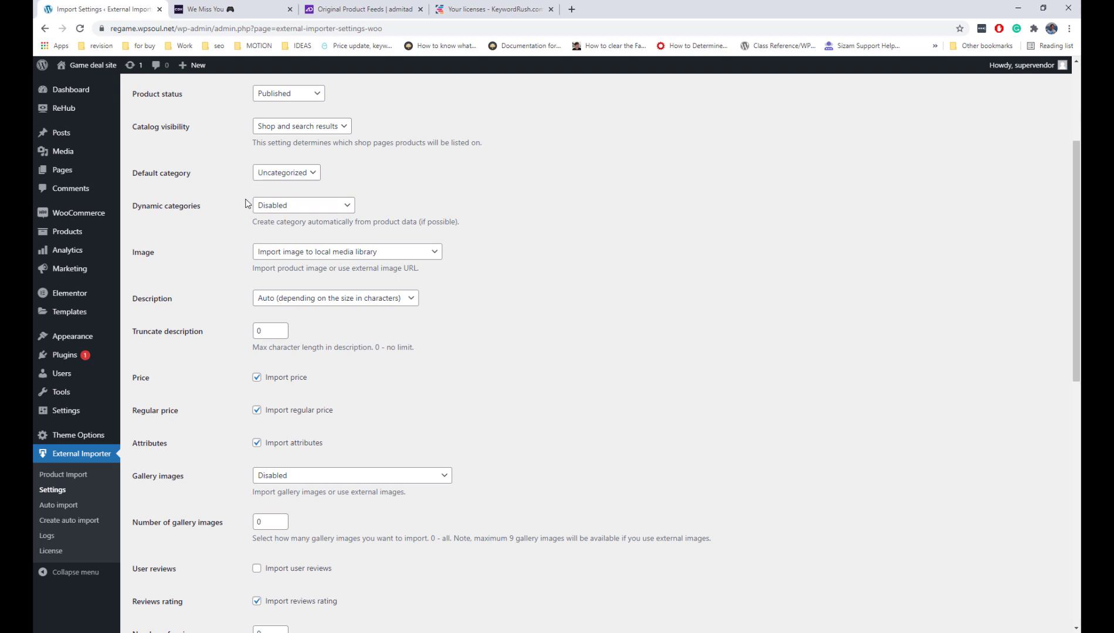
{"action": "left_click", "coordinate": [306, 207]}
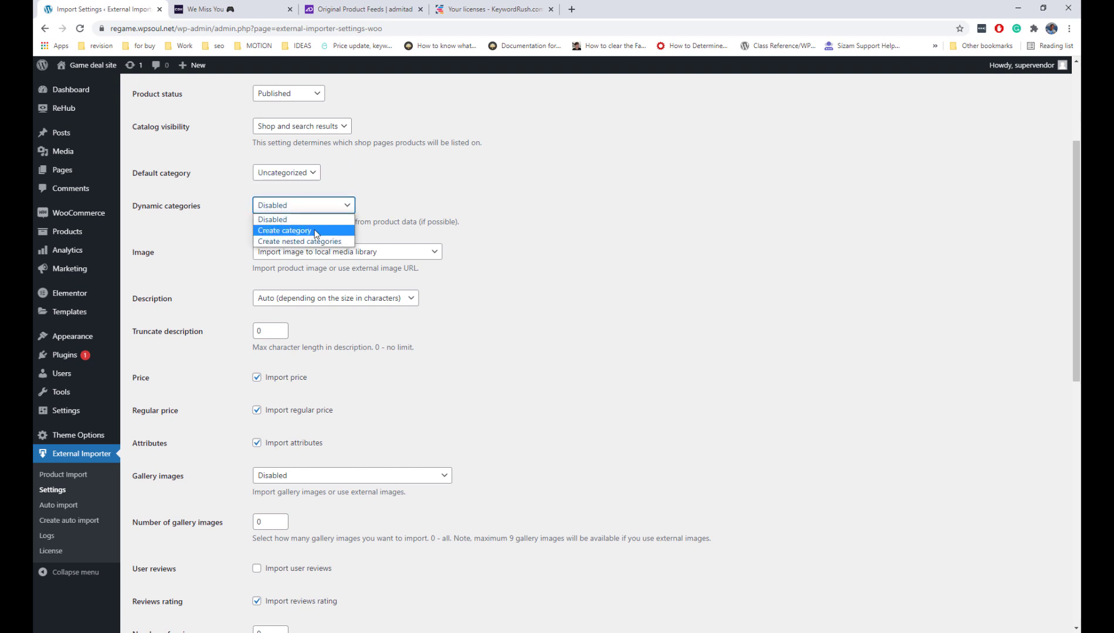
{"action": "left_click", "coordinate": [314, 230]}
{"action": "left_click", "coordinate": [223, 233]}
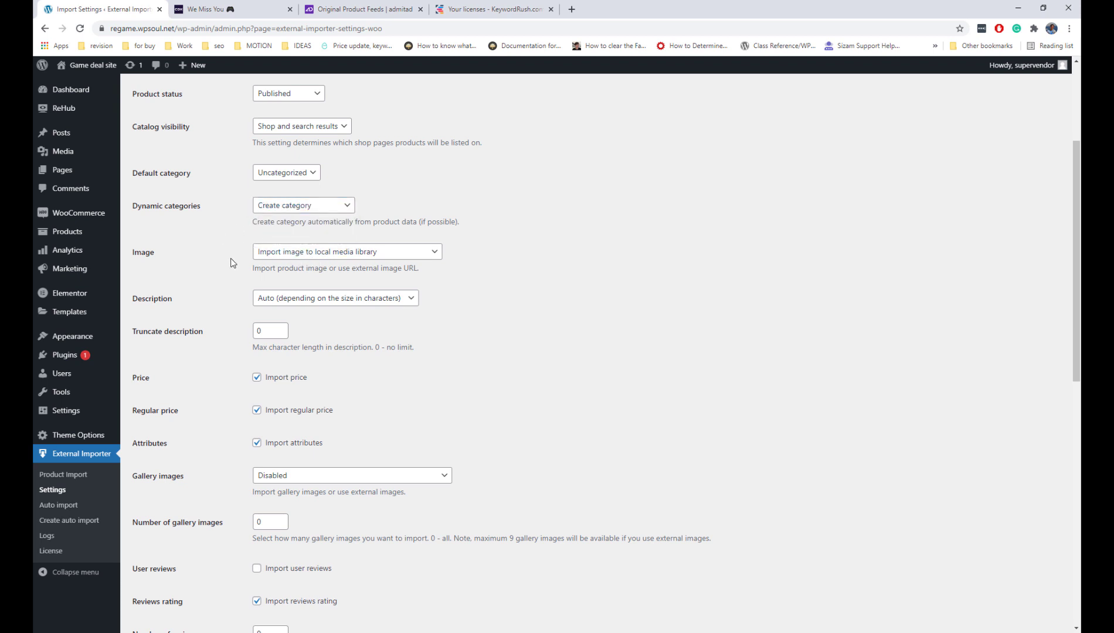
- Keep product images imported to the local media library
{"action": "scroll", "coordinate": [233, 263], "scroll_direction": "down", "scroll_amount": 3}
{"action": "scroll", "coordinate": [231, 260], "scroll_direction": "up", "scroll_amount": 3}
{"action": "left_click", "coordinate": [297, 256]}
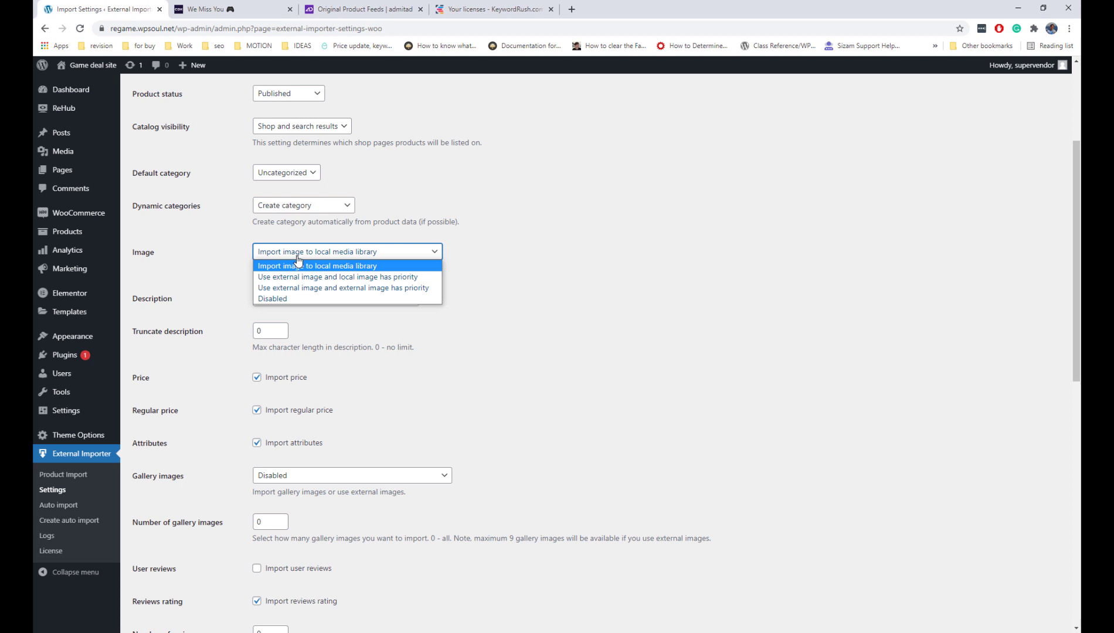
{"action": "left_click", "coordinate": [419, 267]}
{"action": "left_click", "coordinate": [484, 274]}
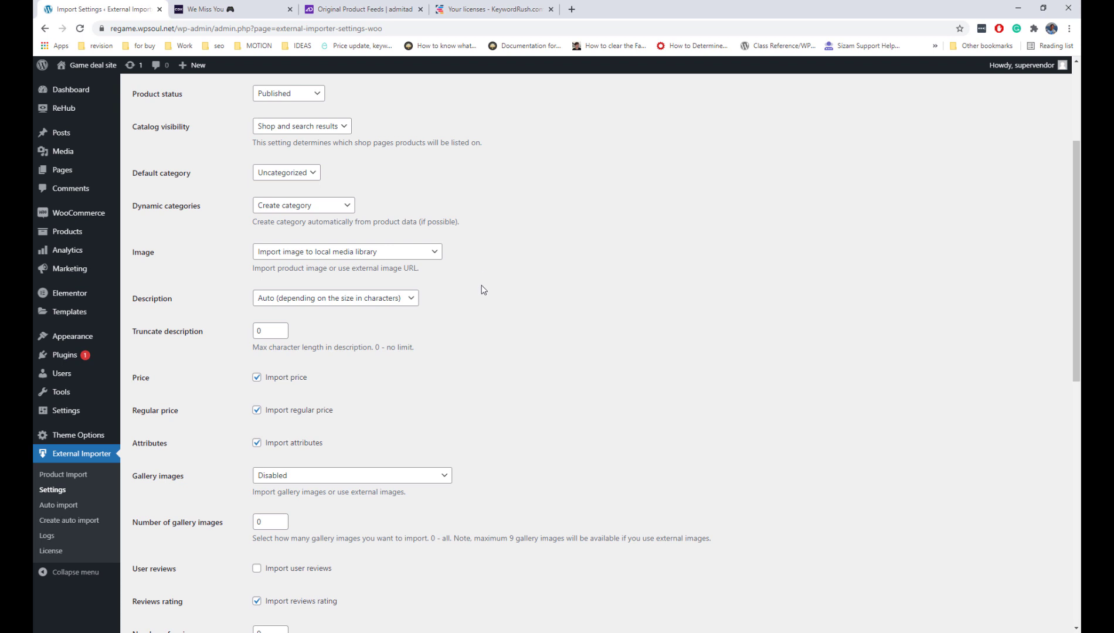
- Import up to 5 gallery images per product into the local media library
{"action": "scroll", "coordinate": [225, 402], "scroll_direction": "down", "scroll_amount": 3}
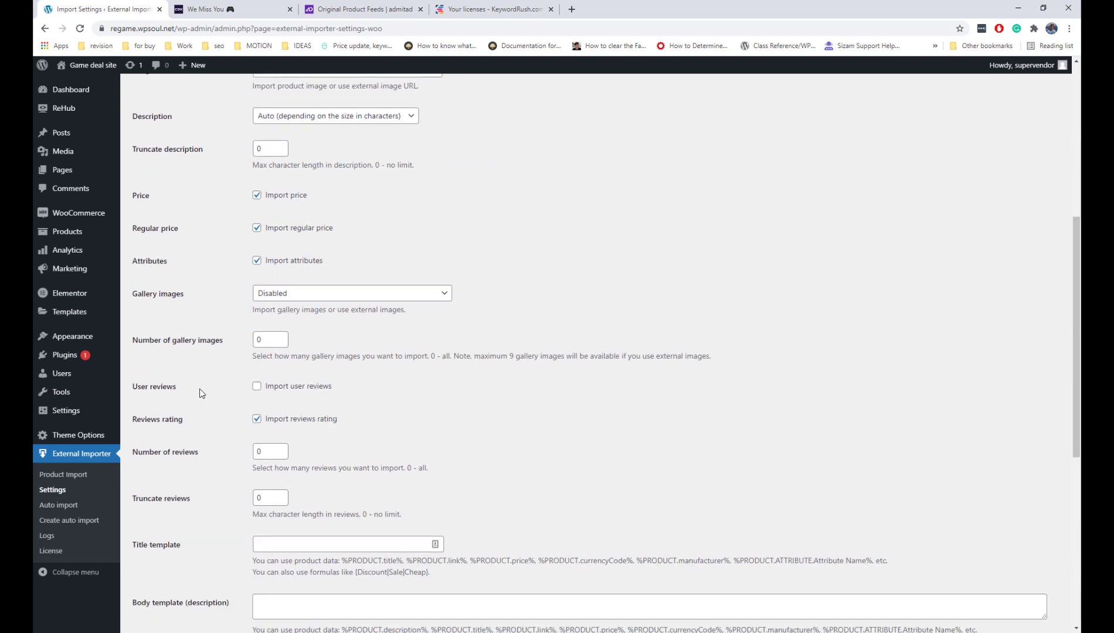
{"action": "left_click", "coordinate": [299, 293]}
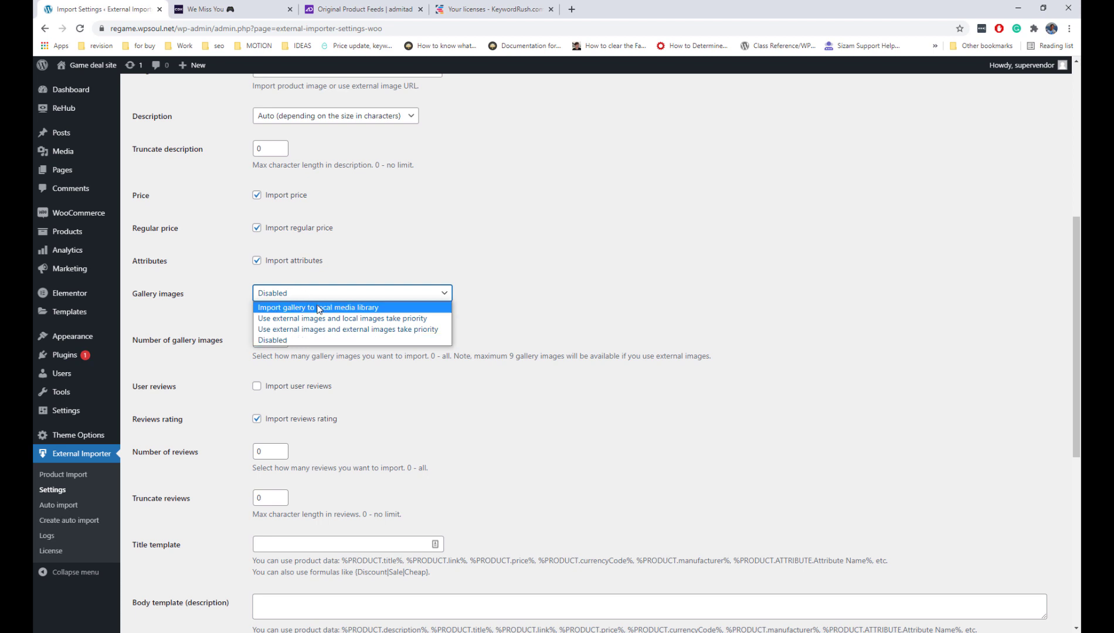
{"action": "left_click", "coordinate": [319, 309]}
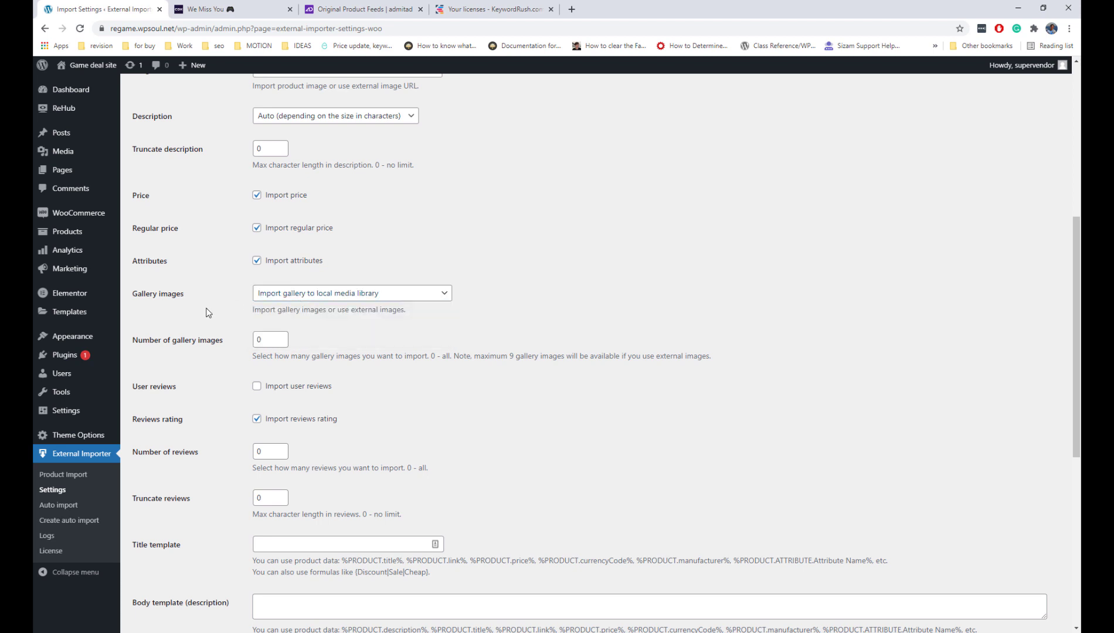
{"action": "double_click", "coordinate": [265, 339]}
{"action": "type", "text": "5"}
{"action": "left_click", "coordinate": [378, 333]}
- Enable importing user reviews, limited to 5 reviews per product
{"action": "left_click", "coordinate": [257, 387]}
{"action": "scroll", "coordinate": [223, 389], "scroll_direction": "down", "scroll_amount": 3}
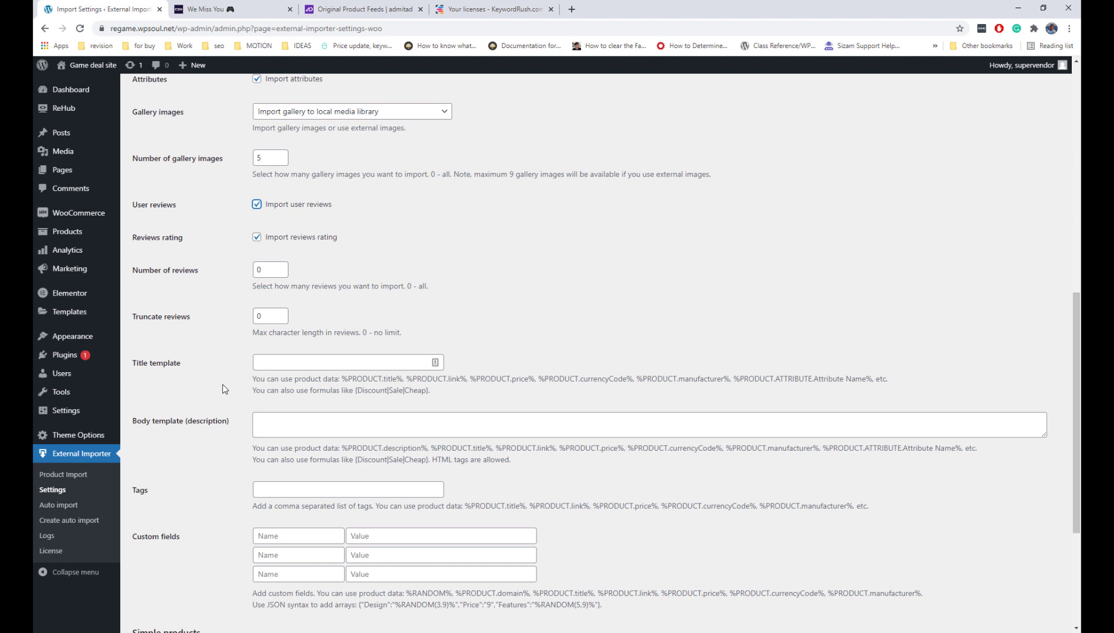
{"action": "double_click", "coordinate": [261, 270]}
{"action": "type", "text": "5"}
{"action": "left_click", "coordinate": [225, 308]}
{"action": "scroll", "coordinate": [209, 300], "scroll_direction": "down", "scroll_amount": 3}
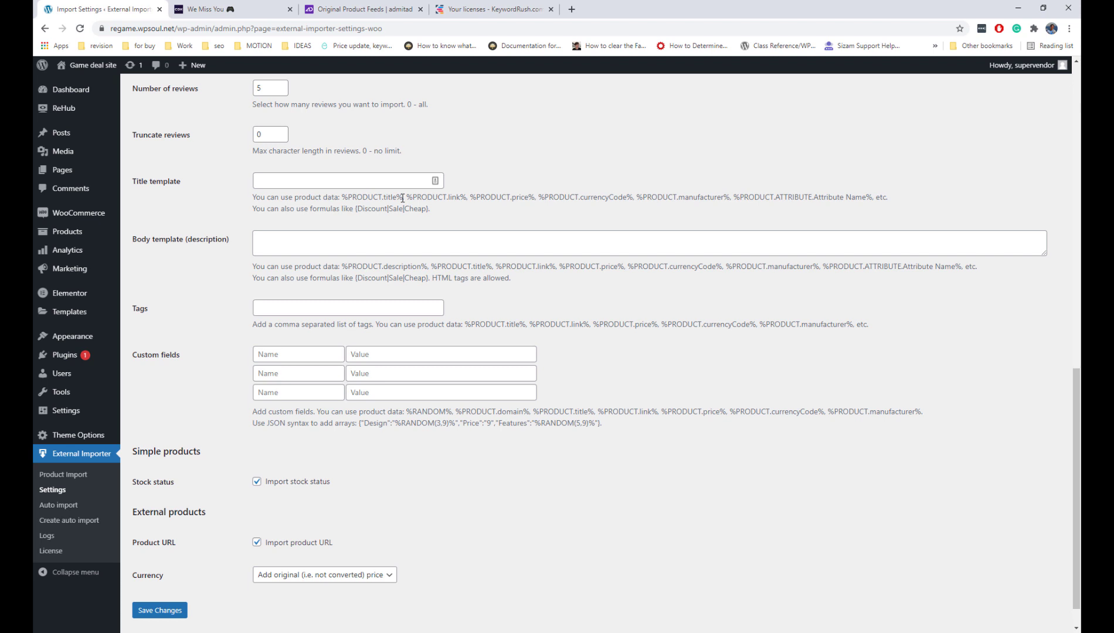
- Try a '%PRODUCT.title%-{Discount|Sale|Cheap}' Title template, then clear the field again
{"action": "left_click_drag", "start_coordinate": [403, 198], "coordinate": [344, 198]}
{"action": "key", "text": "ctrl+c"}
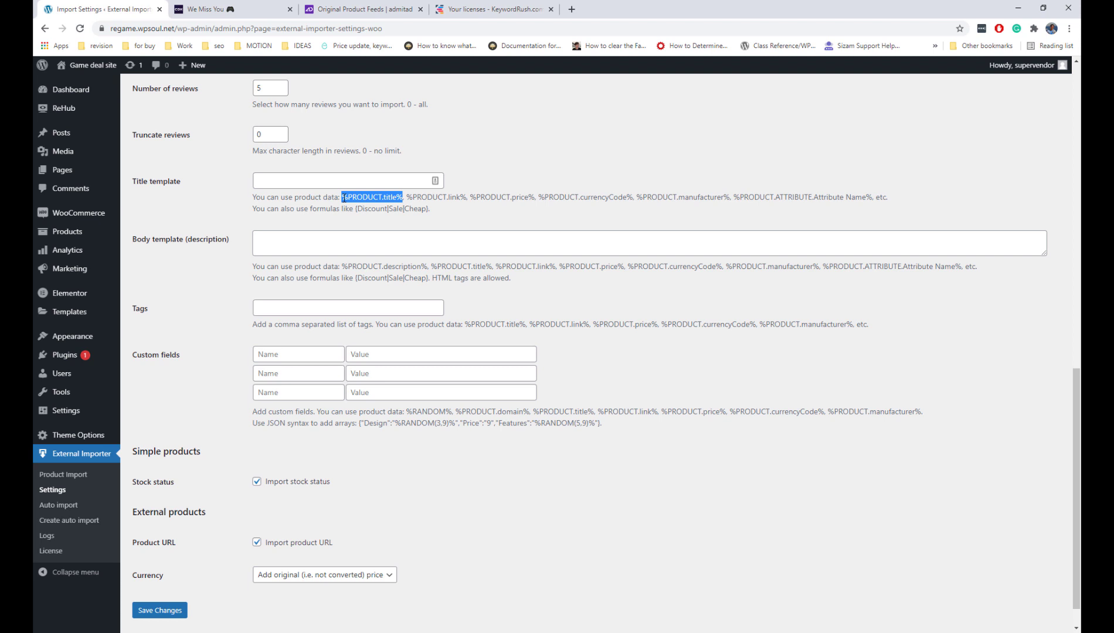
{"action": "left_click", "coordinate": [329, 181]}
{"action": "key", "text": "ctrl+v"}
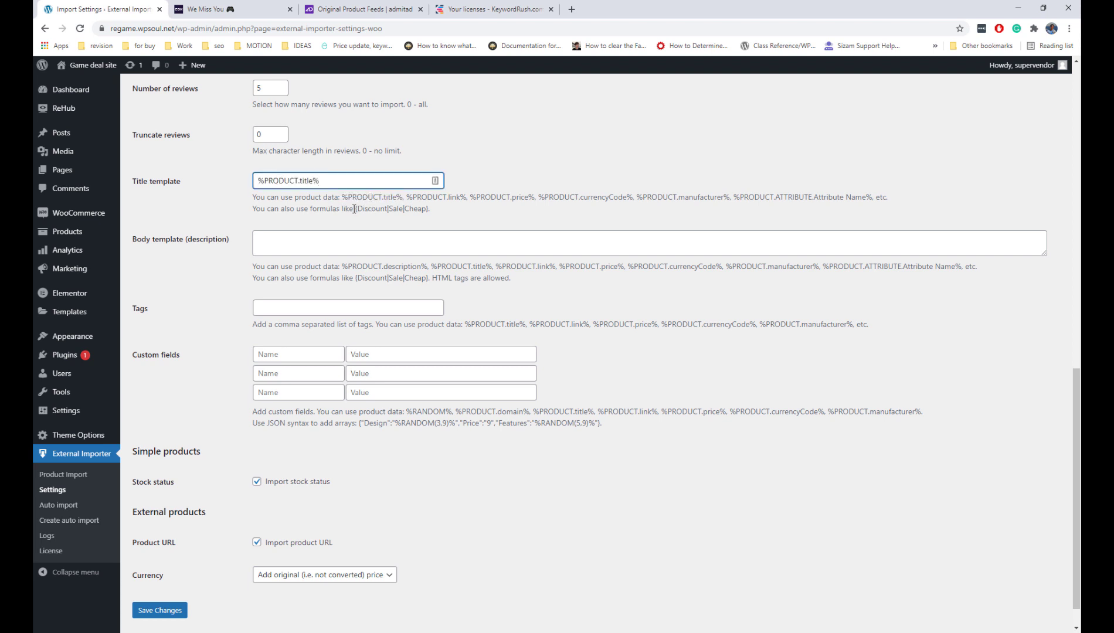
{"action": "left_click_drag", "start_coordinate": [355, 209], "coordinate": [429, 208]}
{"action": "key", "text": "ctrl+c"}
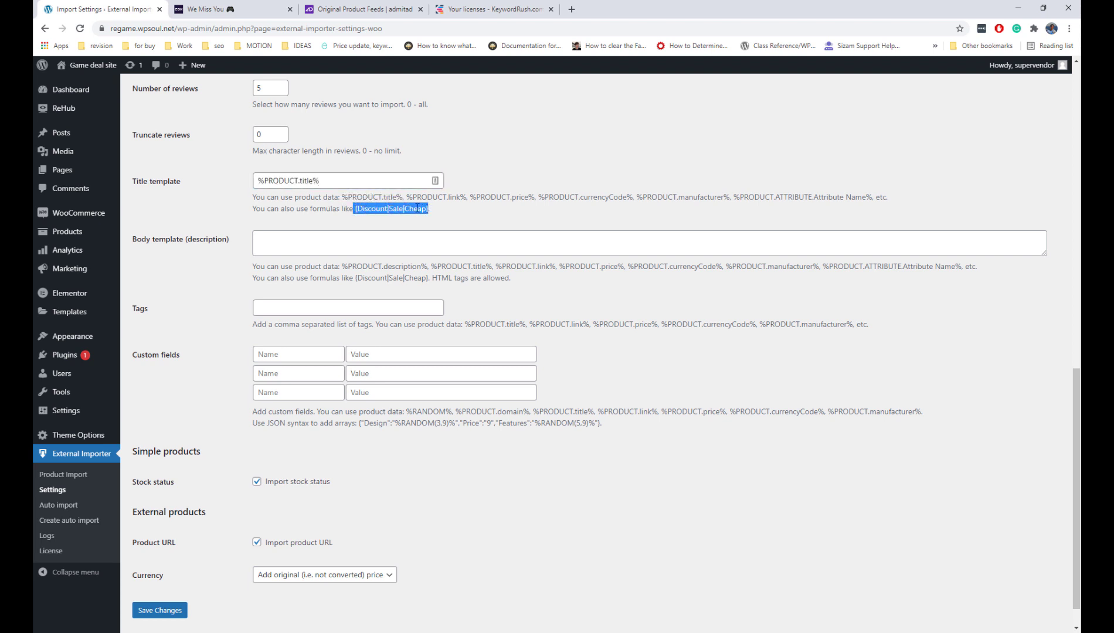
{"action": "left_click", "coordinate": [364, 181]}
{"action": "key", "text": "ctrl+v"}
{"action": "left_click", "coordinate": [322, 181]}
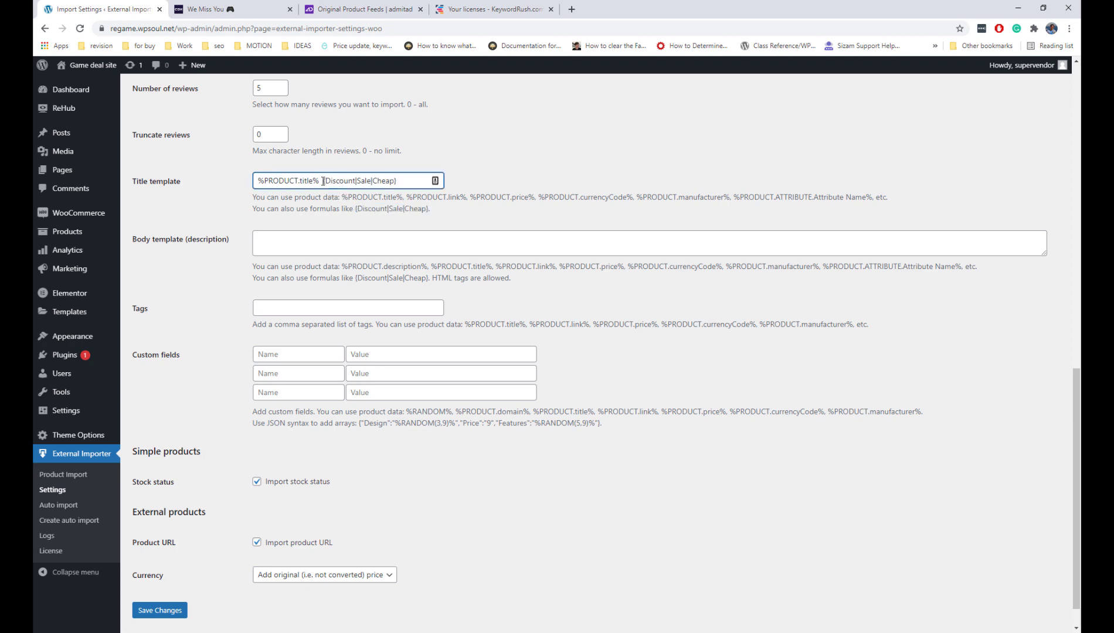
{"action": "type", "text": "-"}
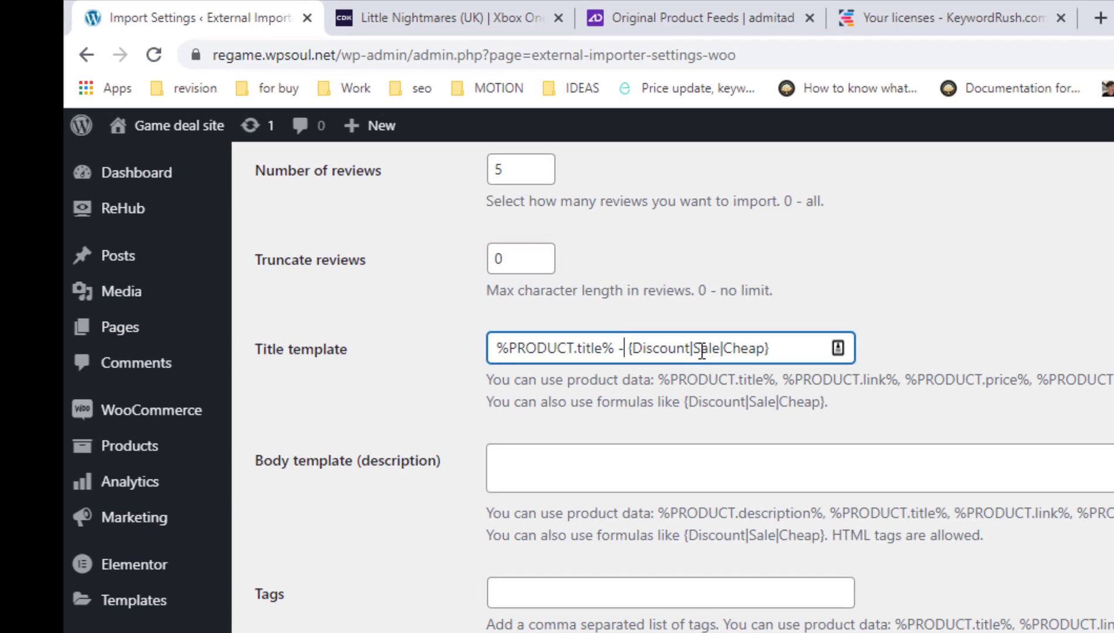
{"action": "left_click_drag", "start_coordinate": [769, 348], "coordinate": [483, 349]}
{"action": "key", "text": "BackSpace"}
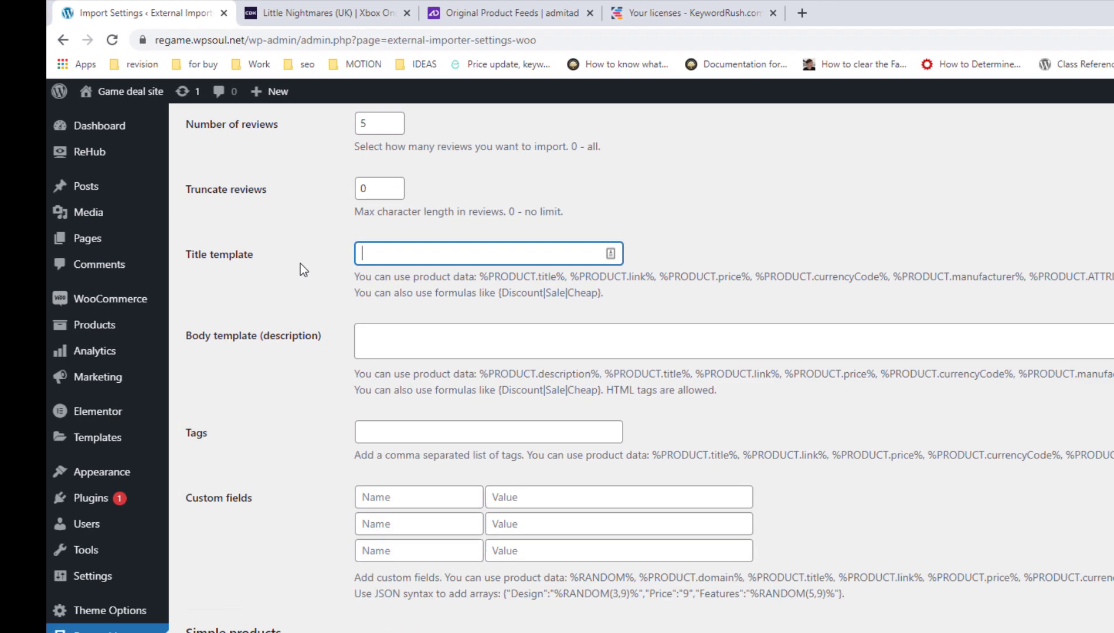
{"action": "left_click", "coordinate": [300, 270]}
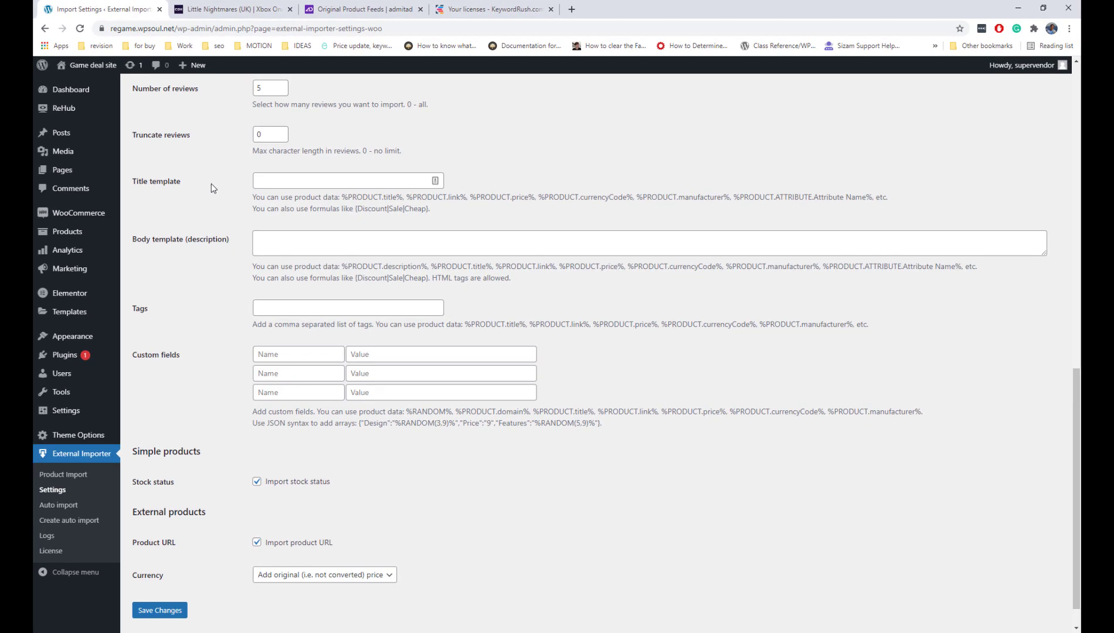
- Set Currency to convert imported prices to the shop default currency
{"action": "scroll", "coordinate": [211, 183], "scroll_direction": "down", "scroll_amount": 1}
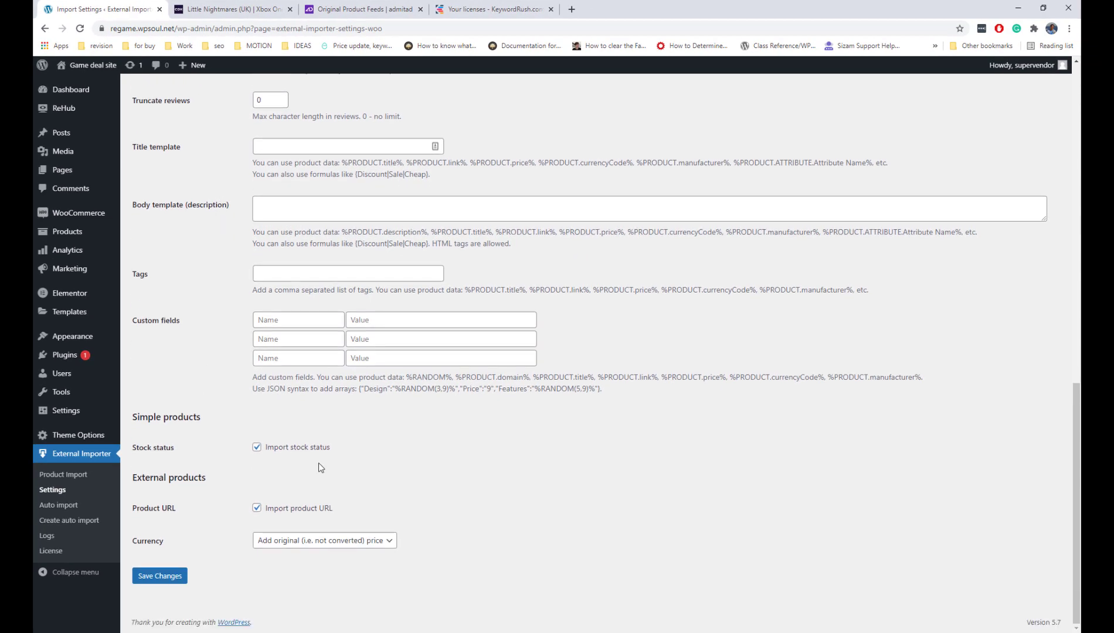
{"action": "left_click", "coordinate": [306, 546]}
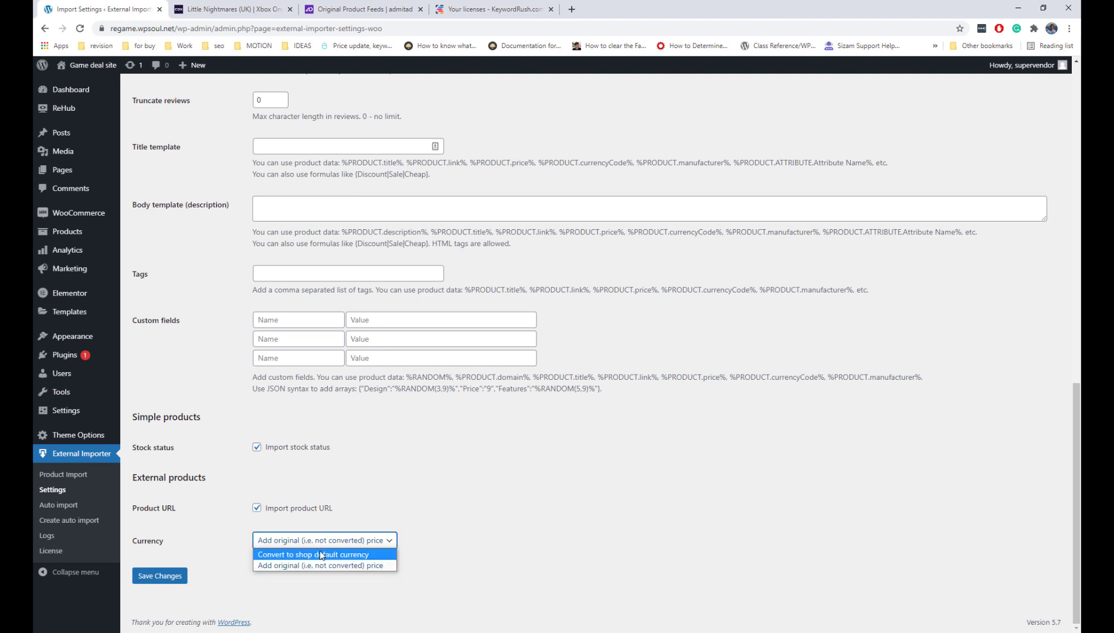
{"action": "left_click", "coordinate": [320, 555]}
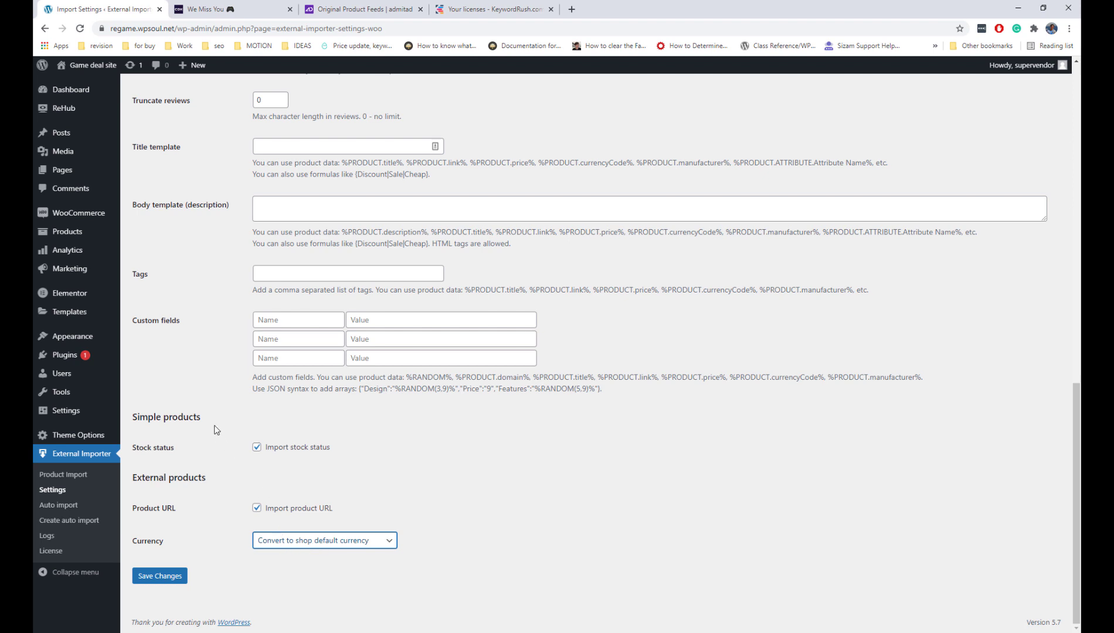
- Check the WooCommerce Settings page in a separate browser tab
{"action": "scroll", "coordinate": [215, 427], "scroll_direction": "up", "scroll_amount": 10}
{"action": "mouse_move", "coordinate": [87, 216]}
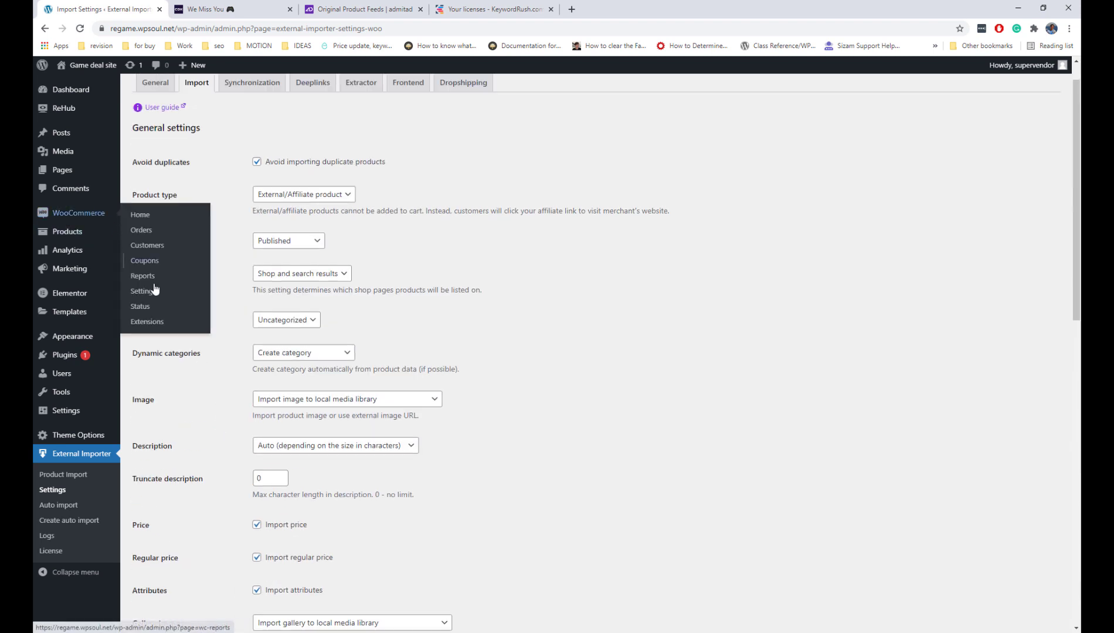
{"action": "right_click", "coordinate": [159, 298]}
{"action": "left_click", "coordinate": [176, 298]}
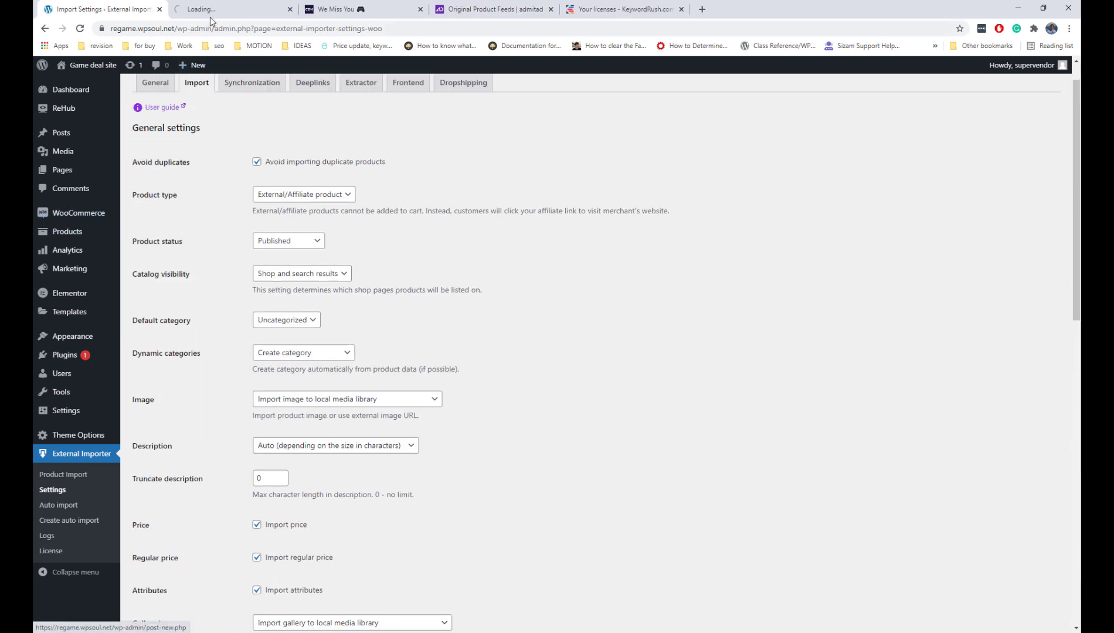
{"action": "key", "text": "ctrl+Tab"}
{"action": "scroll", "coordinate": [194, 243], "scroll_direction": "down", "scroll_amount": 5}
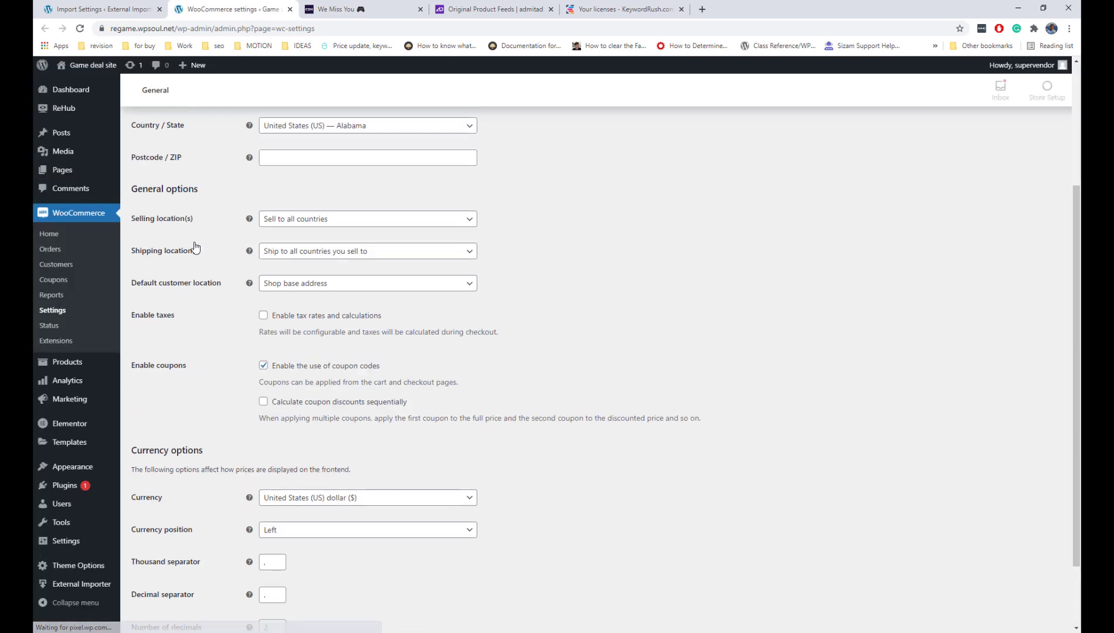
- Save the import settings and bring up the Synchronization settings
{"action": "left_click", "coordinate": [135, 9]}
{"action": "scroll", "coordinate": [407, 413], "scroll_direction": "down", "scroll_amount": 15}
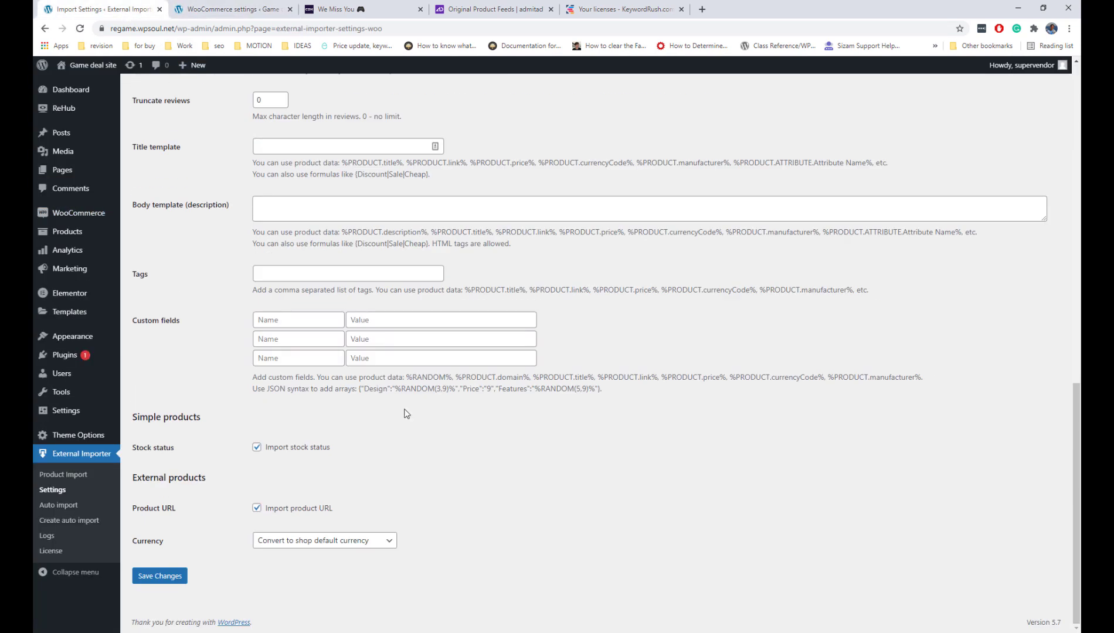
{"action": "left_click", "coordinate": [187, 576]}
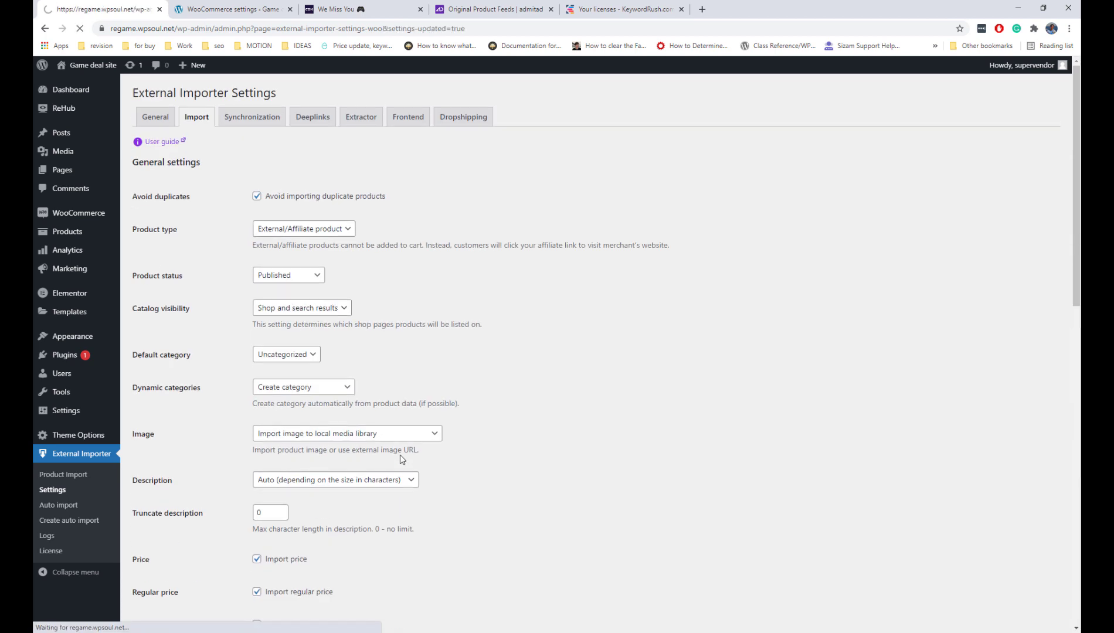
{"action": "left_click", "coordinate": [258, 153]}
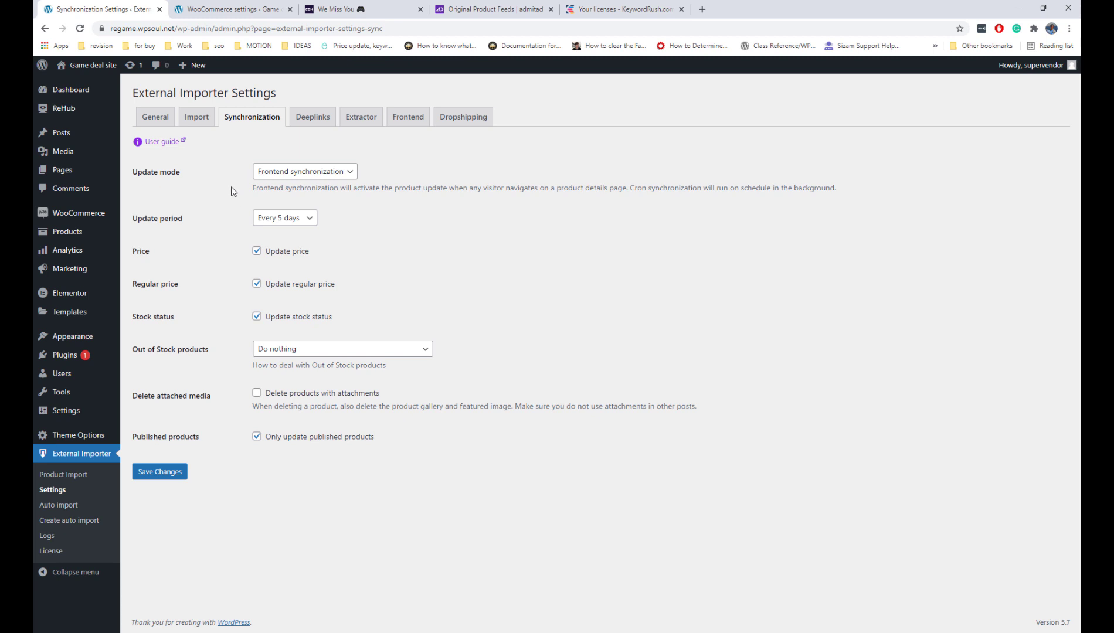
- Keep frontend update mode, hide out-of-stock products from the catalog, save, and go to Deeplinks
{"action": "left_click", "coordinate": [311, 176]}
{"action": "left_click", "coordinate": [311, 176]}
{"action": "left_click", "coordinate": [288, 355]}
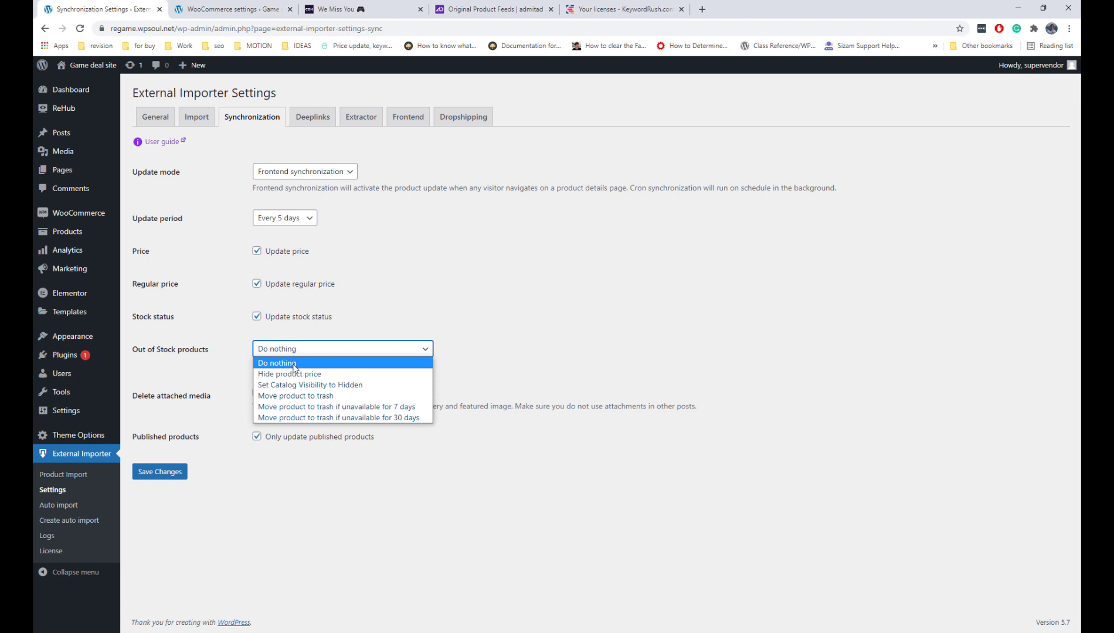
{"action": "left_click", "coordinate": [310, 386]}
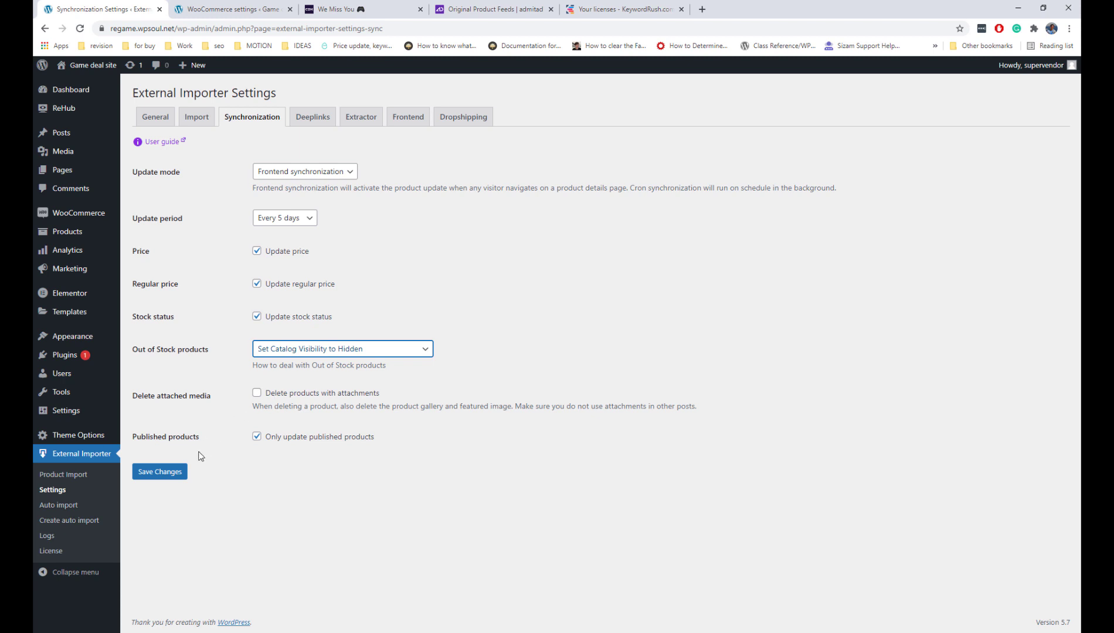
{"action": "left_click", "coordinate": [175, 474]}
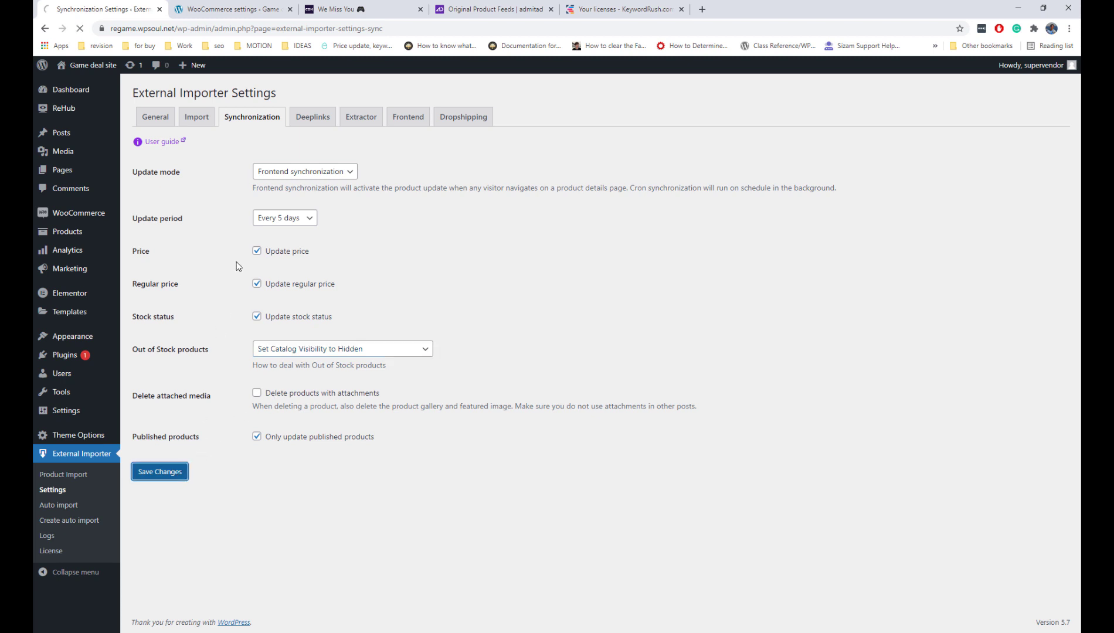
{"action": "left_click", "coordinate": [313, 153]}
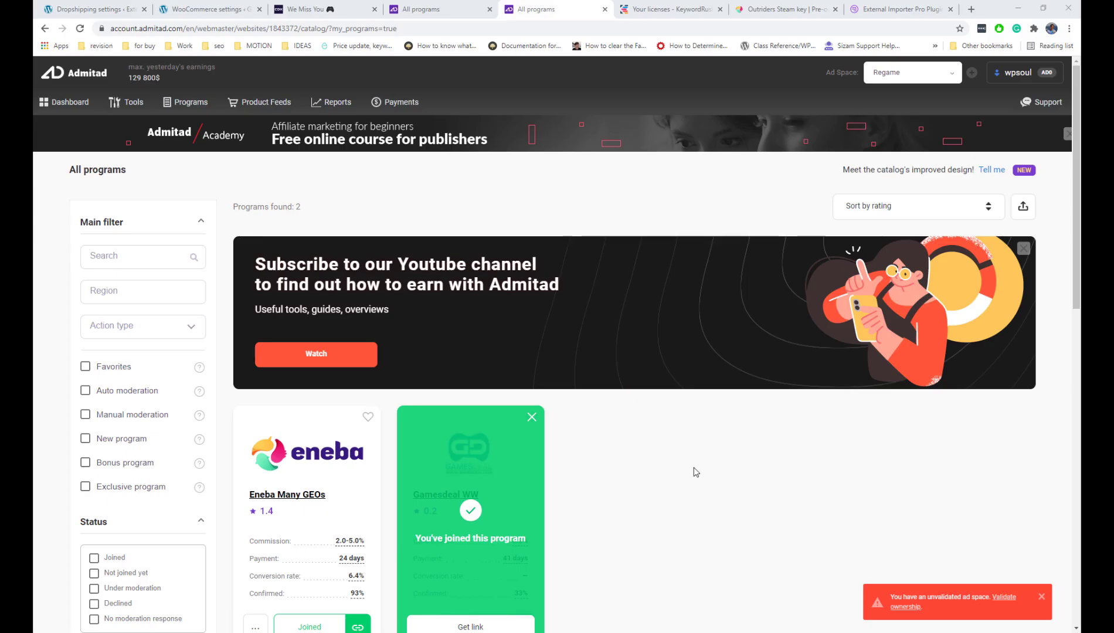
- Open the deeplink generator for the Eneba Many GEOs program in Admitad
{"action": "scroll", "coordinate": [693, 467], "scroll_direction": "down", "scroll_amount": 3}
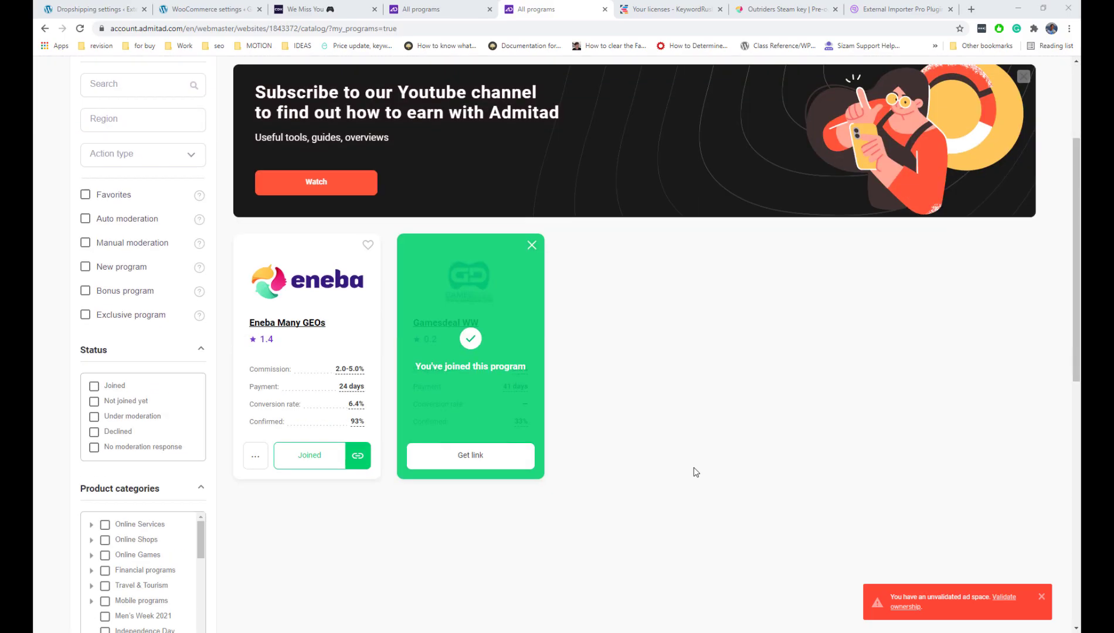
{"action": "left_click", "coordinate": [271, 452]}
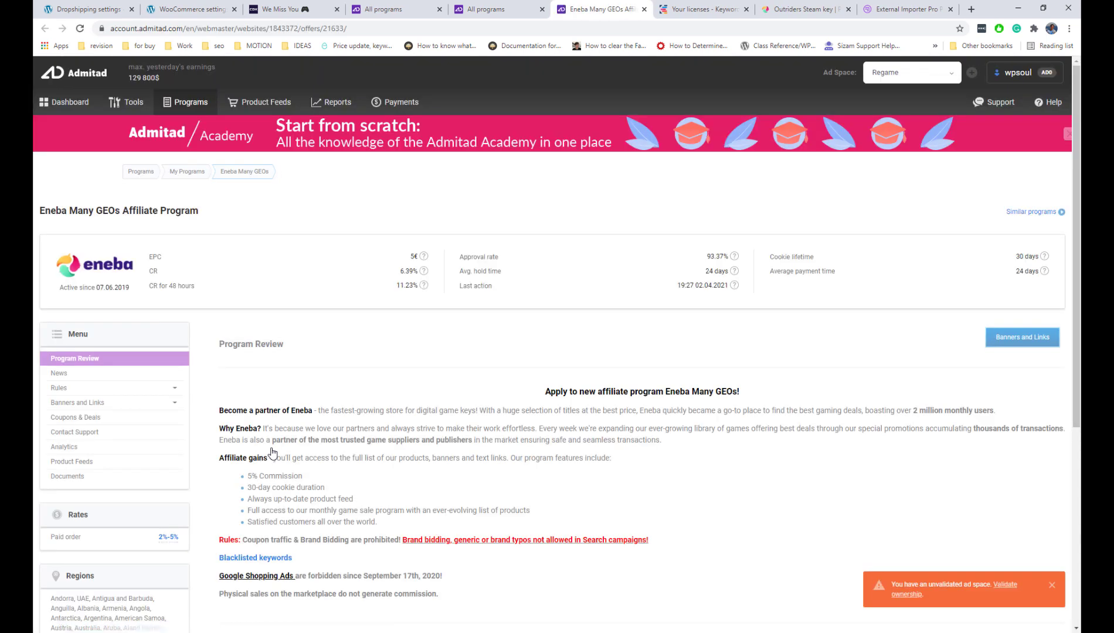
{"action": "left_click", "coordinate": [175, 404]}
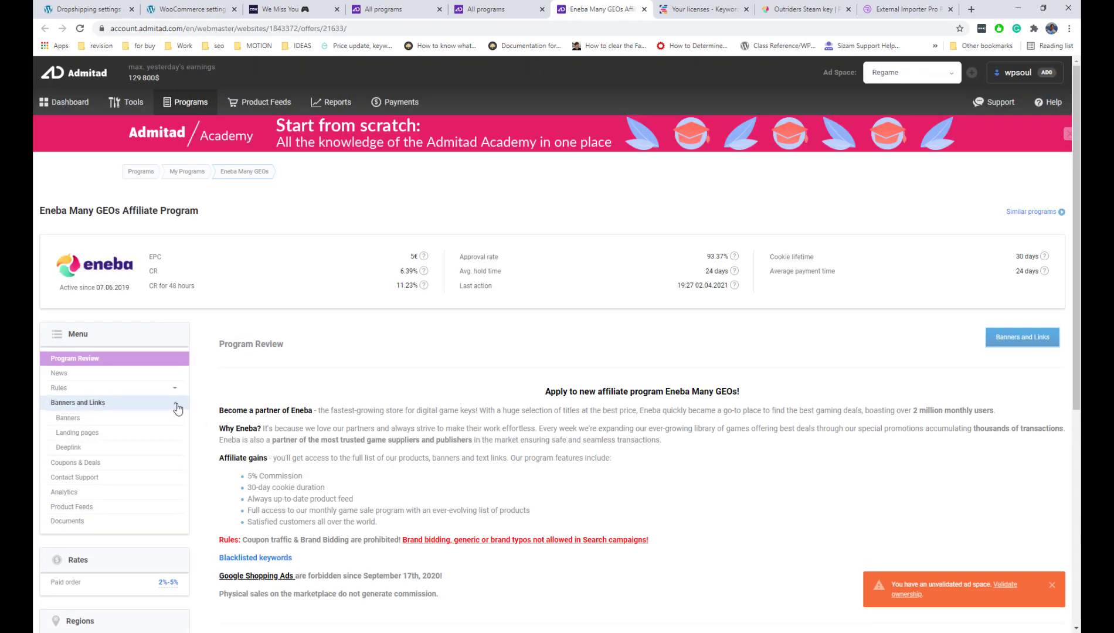
{"action": "left_click", "coordinate": [73, 449]}
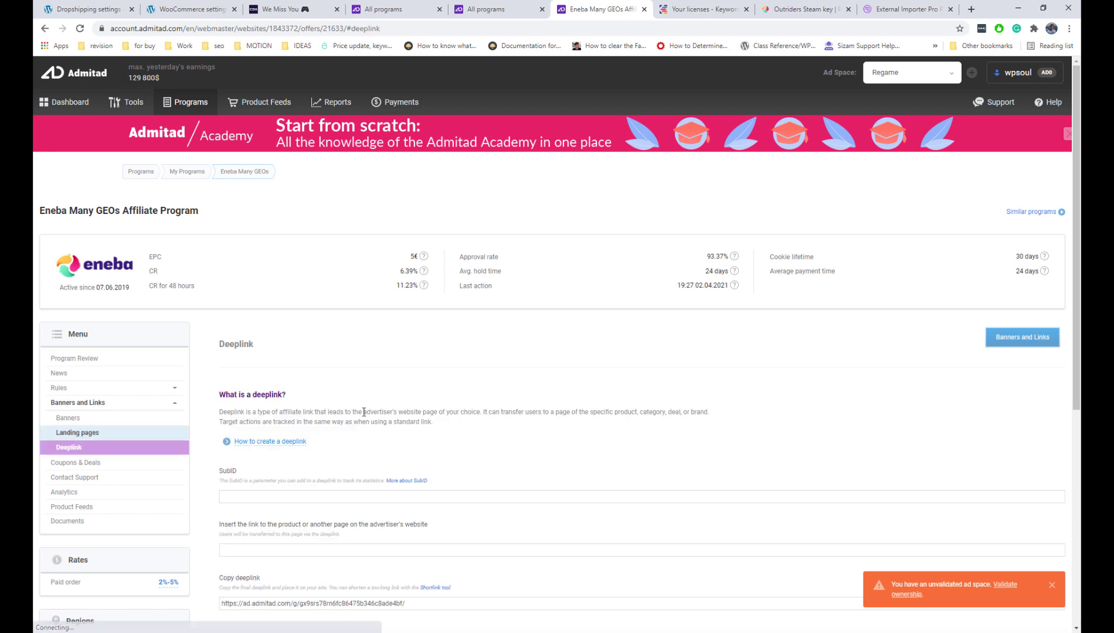
{"action": "scroll", "coordinate": [545, 404], "scroll_direction": "down", "scroll_amount": 3}
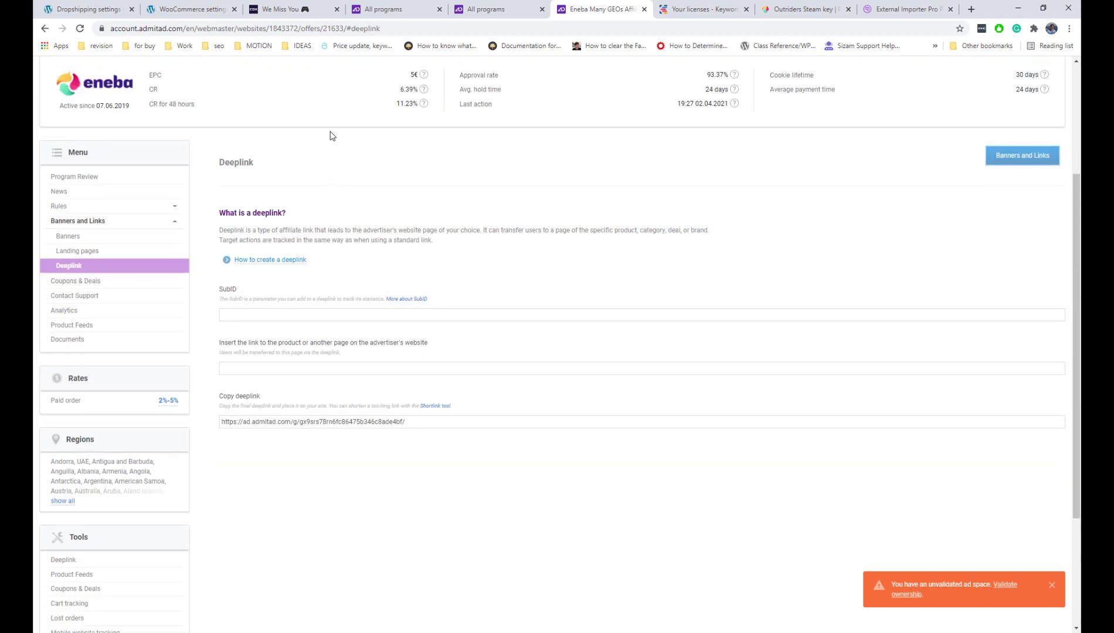
- Generate a deeplink for the Eneba Outriders URL and copy its prefix up to ulp=
{"action": "left_click", "coordinate": [800, 9]}
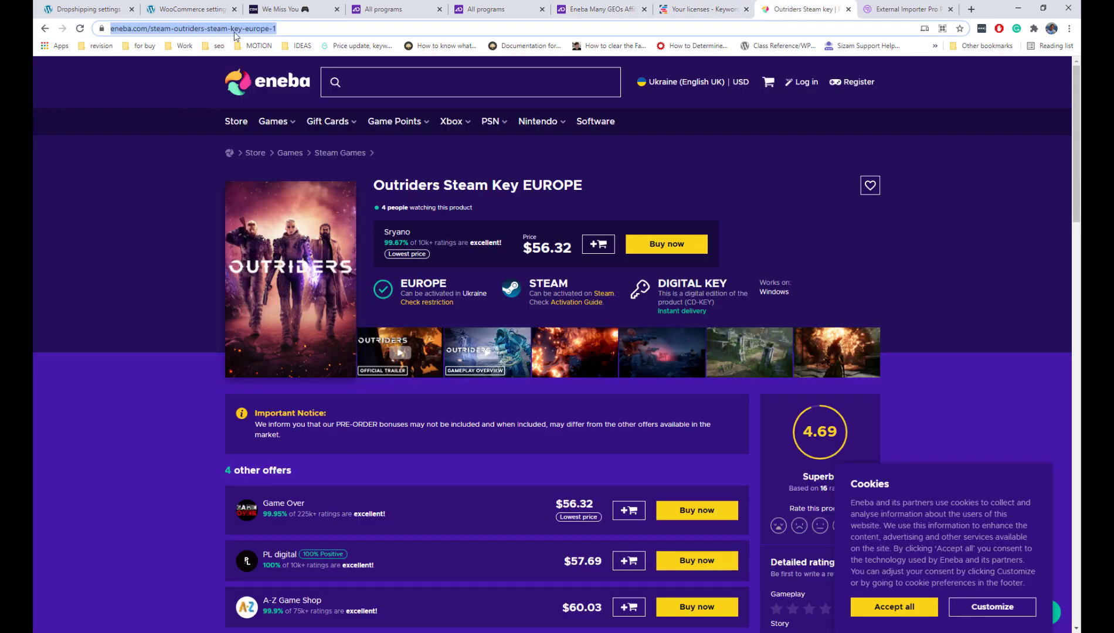
{"action": "left_click", "coordinate": [573, 14]}
{"action": "left_click", "coordinate": [267, 370]}
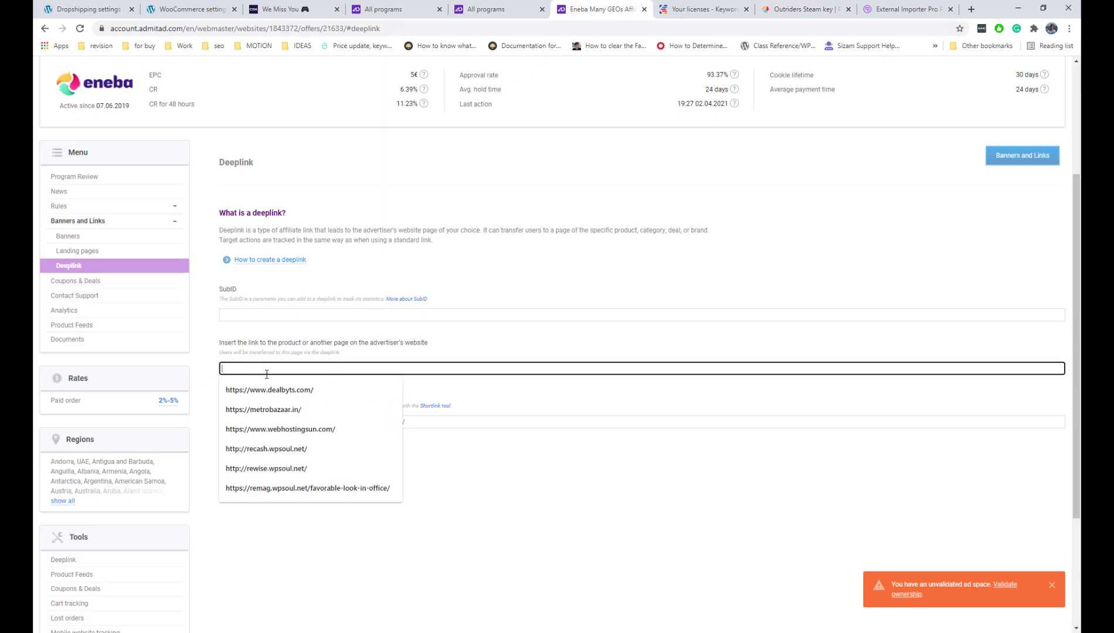
{"action": "type", "text": "https://www.eneba.com/steam-outriders-steam-key-europe-1"}
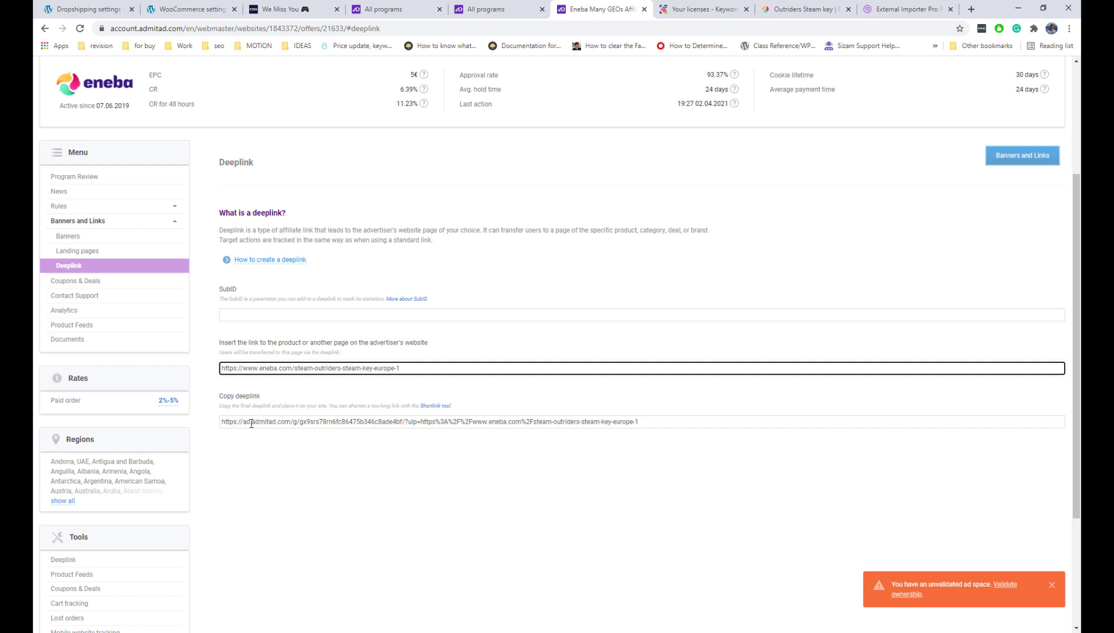
{"action": "left_click", "coordinate": [423, 422]}
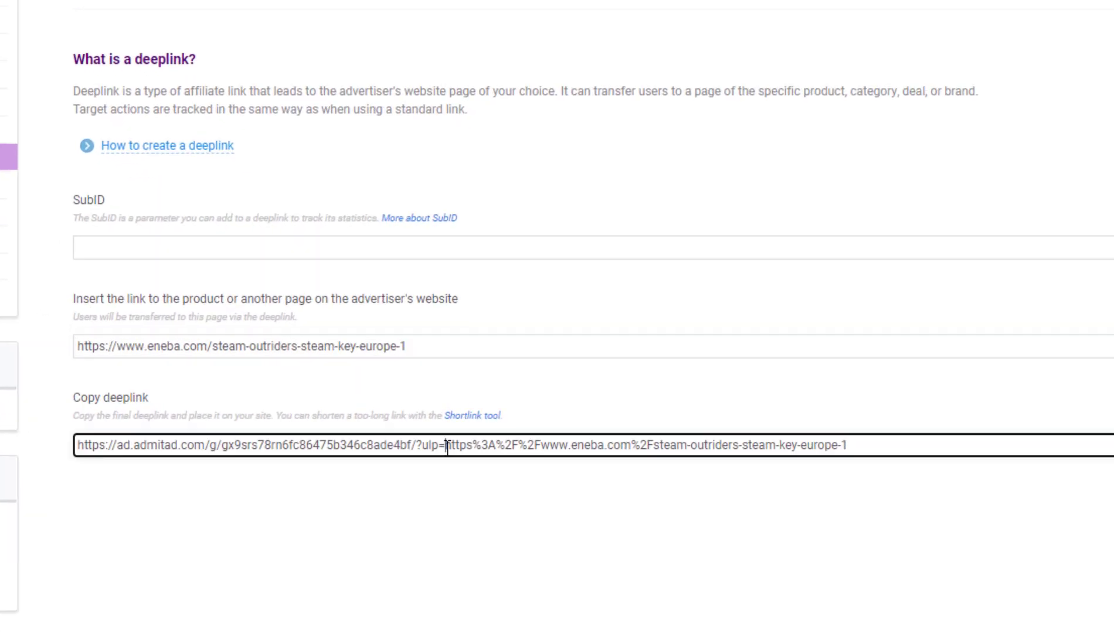
{"action": "left_click_drag", "start_coordinate": [447, 447], "coordinate": [72, 452]}
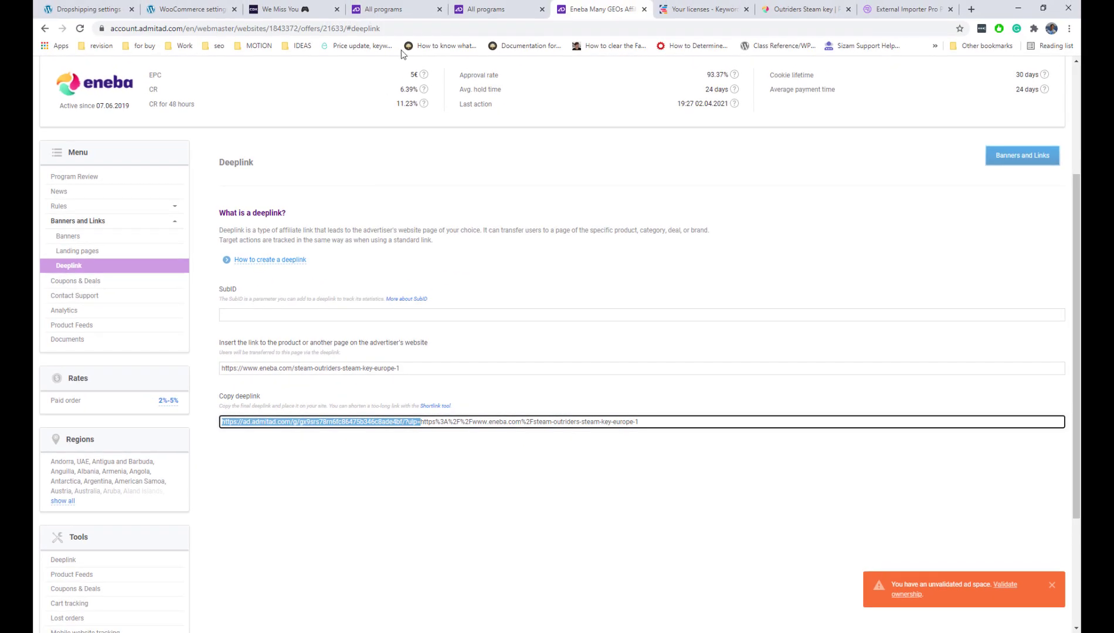
{"action": "left_click", "coordinate": [88, 9]}
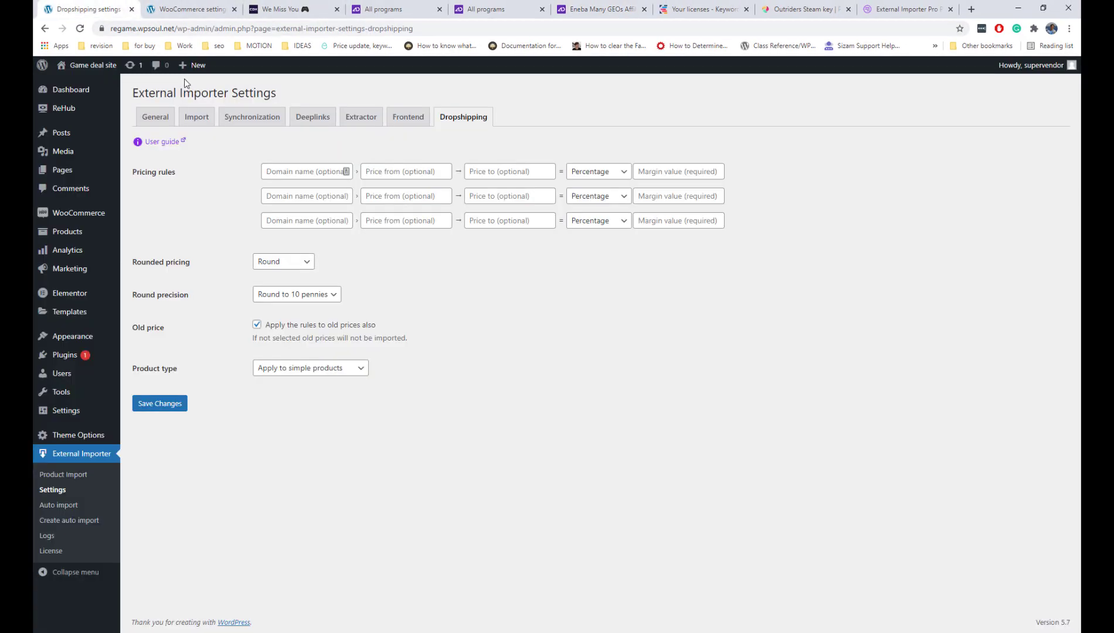
- Add the Admitad affiliate prefix as the deeplink for domain eneba.com
{"action": "left_click", "coordinate": [305, 119]}
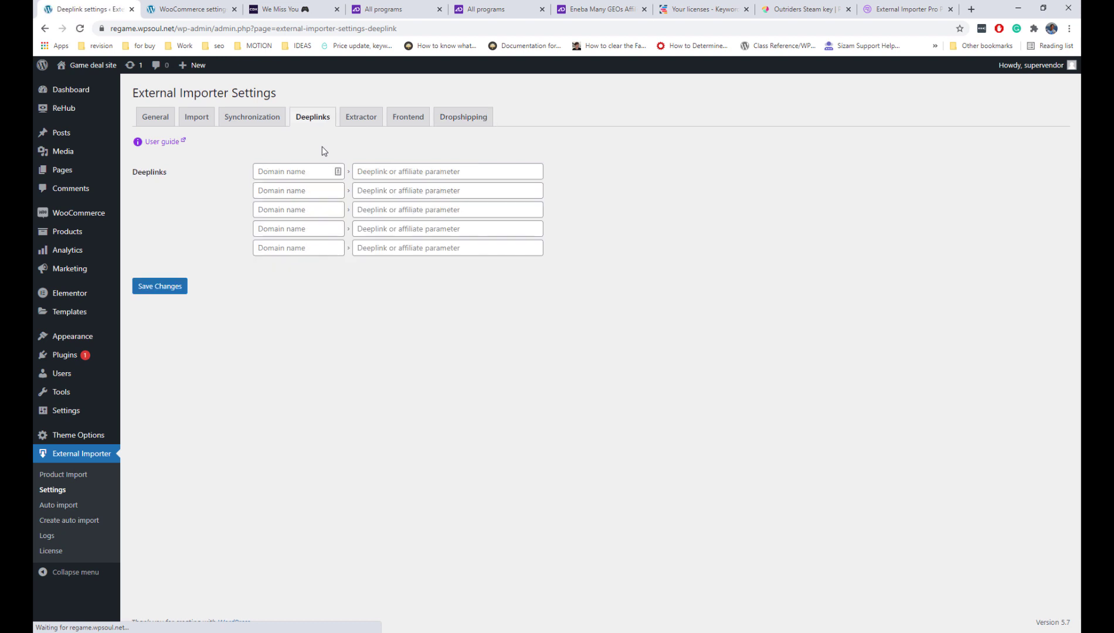
{"action": "left_click", "coordinate": [385, 171]}
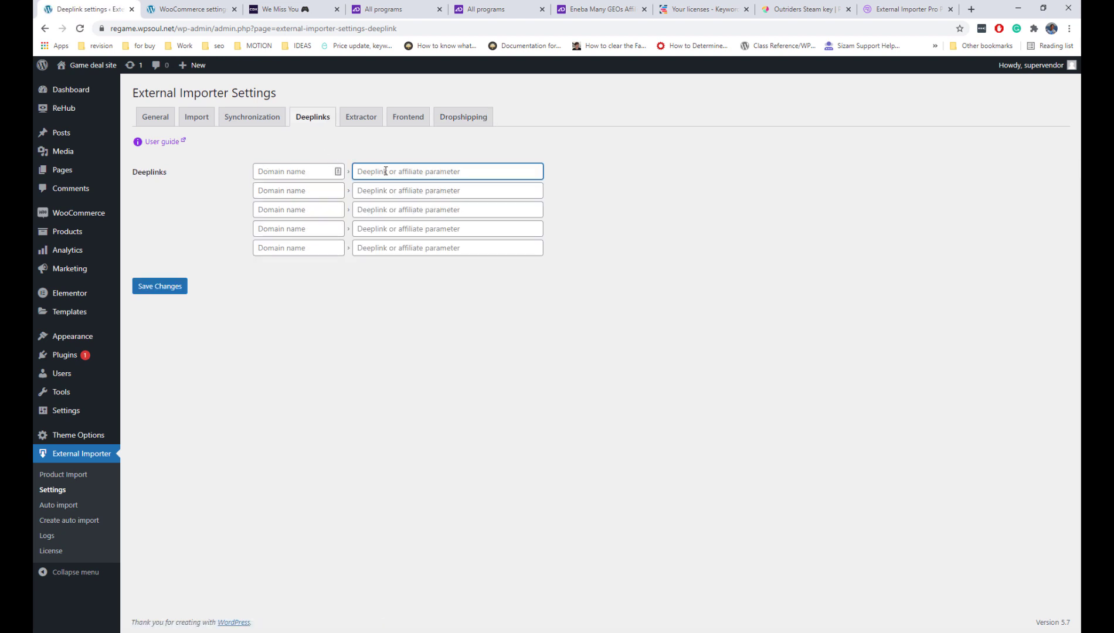
{"action": "key", "text": "ctrl+v"}
{"action": "left_click", "coordinate": [294, 173]}
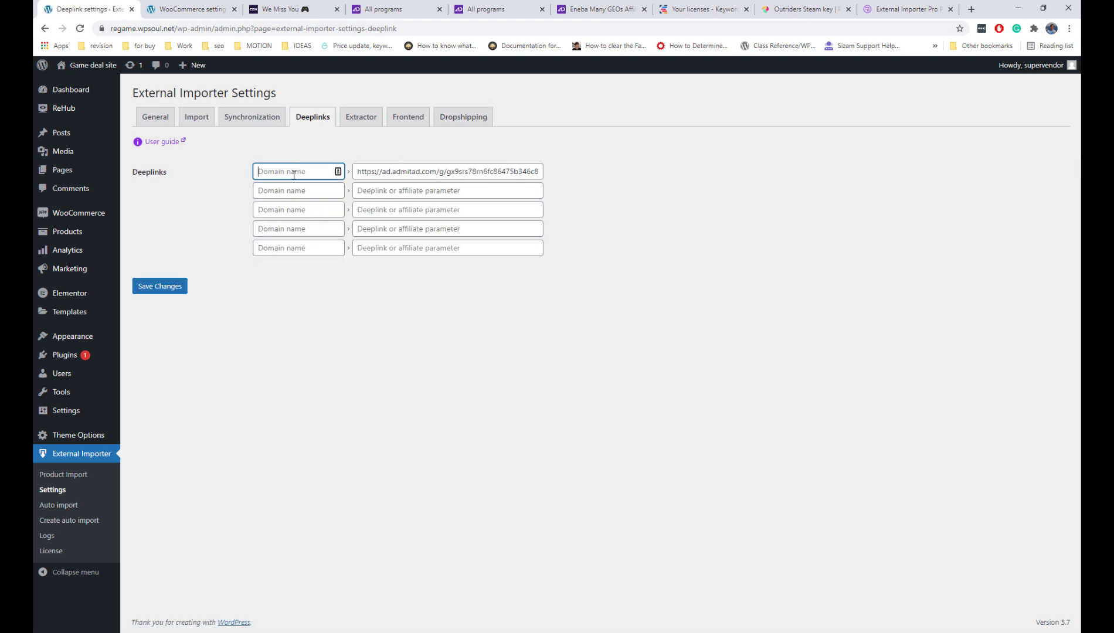
{"action": "type", "text": "eneba.com"}
- Add a cdkeys.com deeplink with the ref=111 parameter from the CDKeys URL and save
{"action": "left_click", "coordinate": [281, 9]}
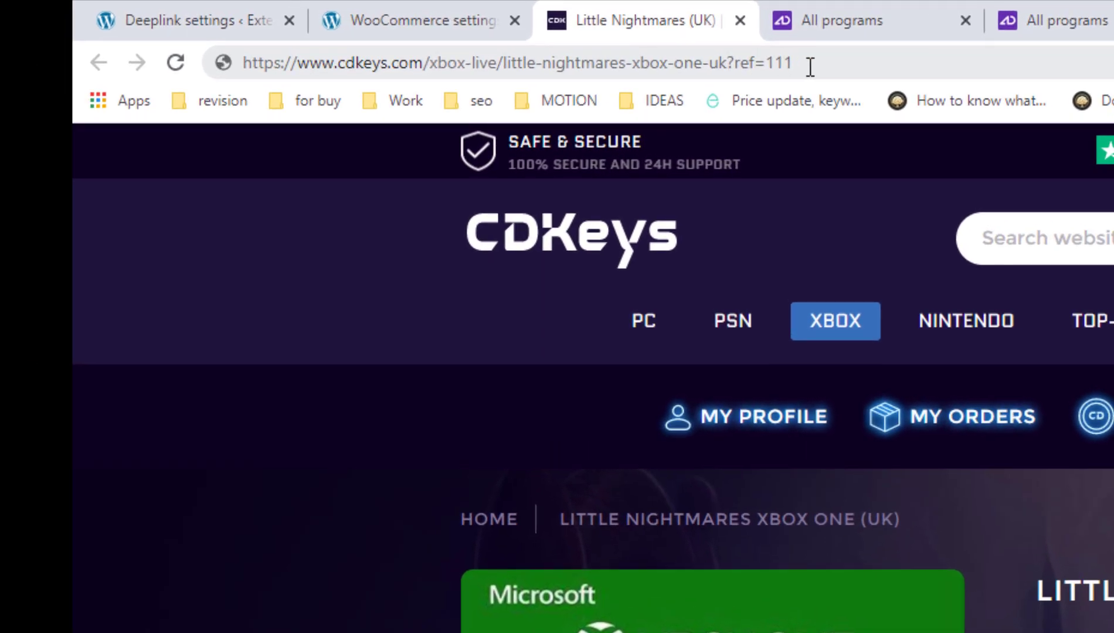
{"action": "left_click_drag", "start_coordinate": [402, 33], "coordinate": [386, 31]}
{"action": "left_click_drag", "start_coordinate": [777, 62], "coordinate": [734, 61]}
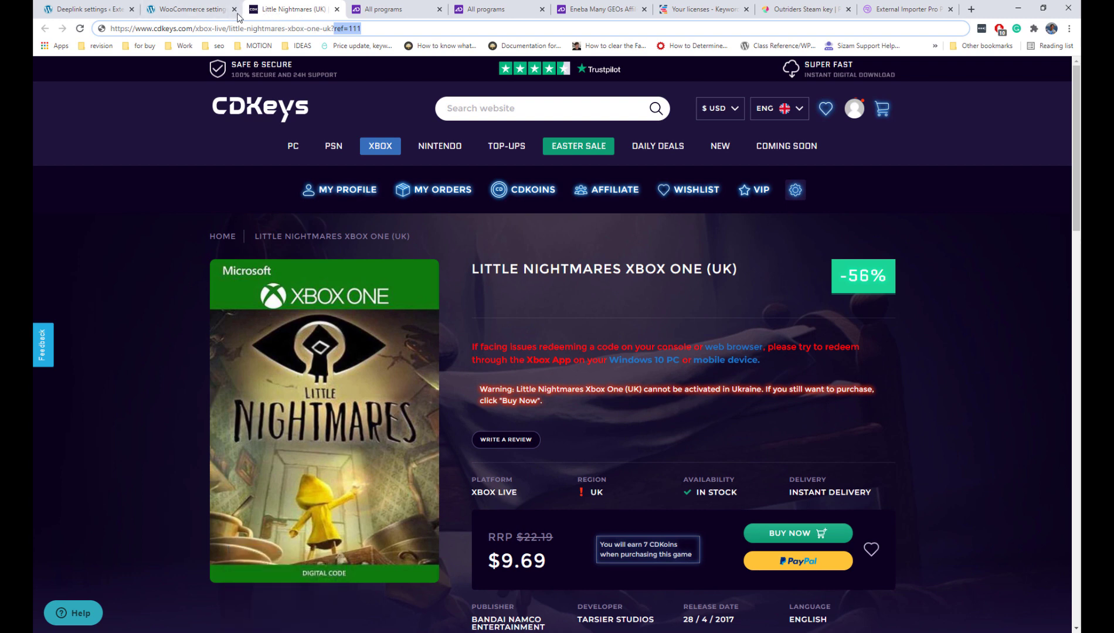
{"action": "left_click", "coordinate": [104, 10]}
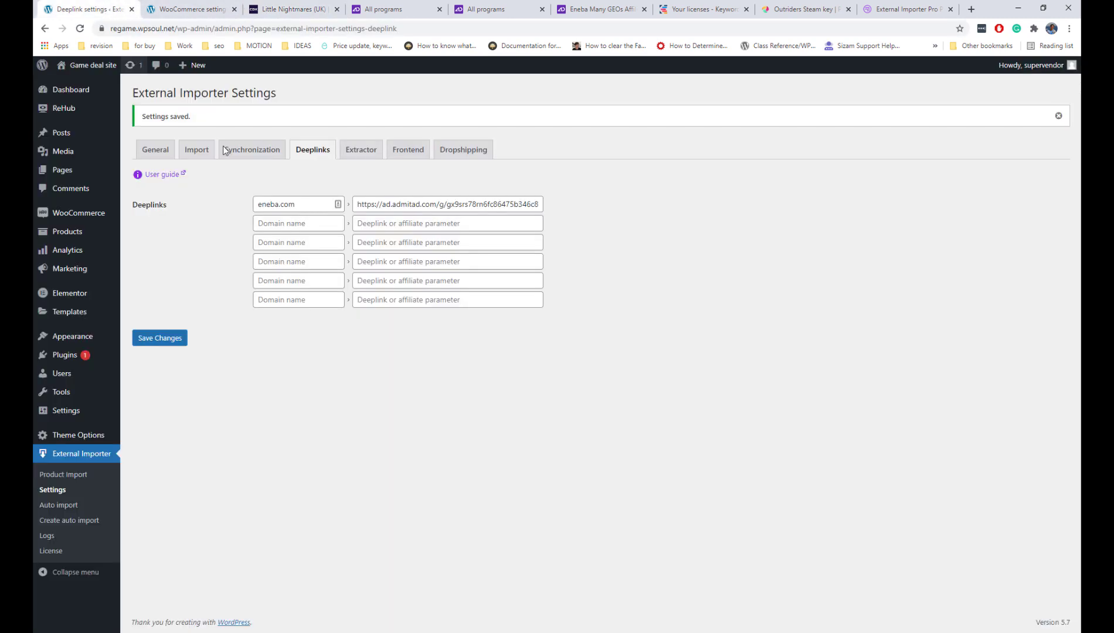
{"action": "left_click", "coordinate": [269, 222]}
{"action": "type", "text": "cdkey"}
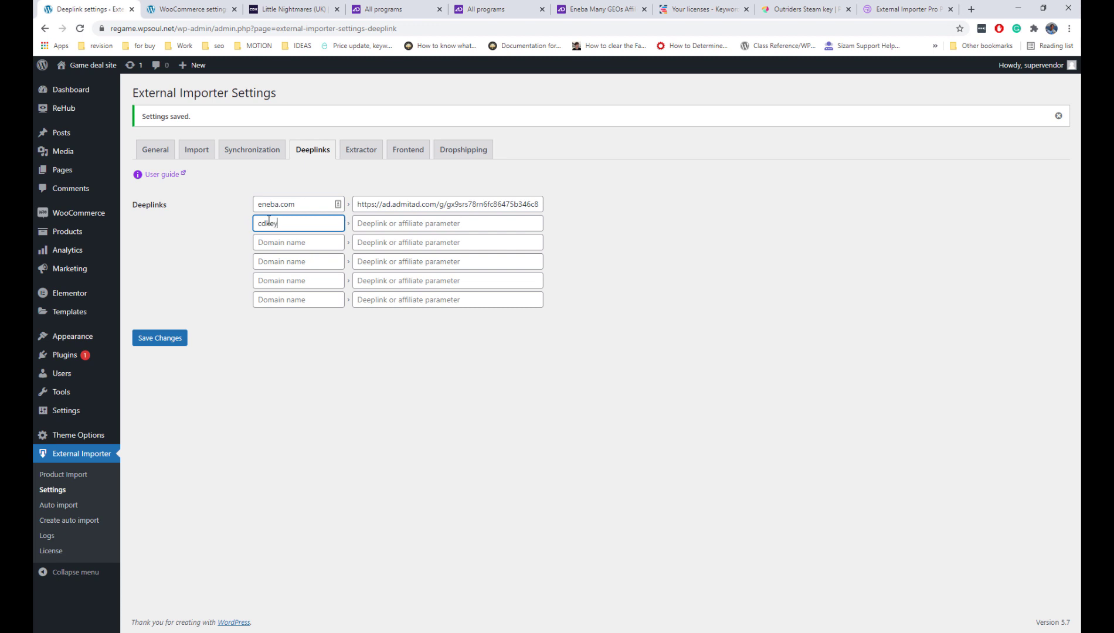
{"action": "type", "text": "s.com"}
{"action": "left_click", "coordinate": [464, 224]}
{"action": "type", "text": "ref=111"}
{"action": "left_click", "coordinate": [435, 321]}
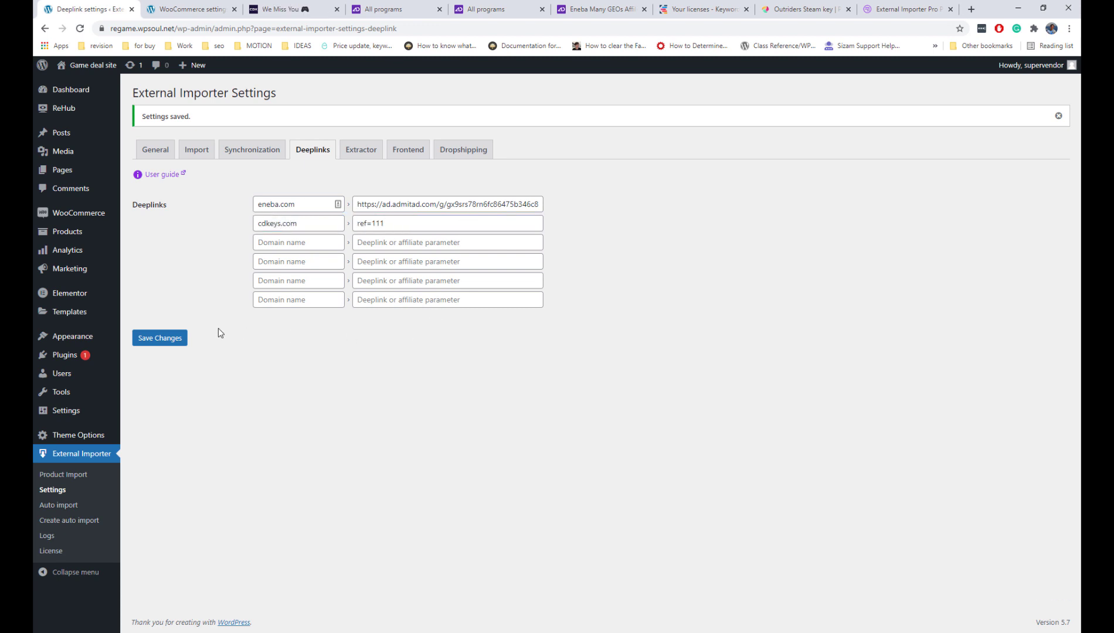
{"action": "left_click", "coordinate": [179, 338]}
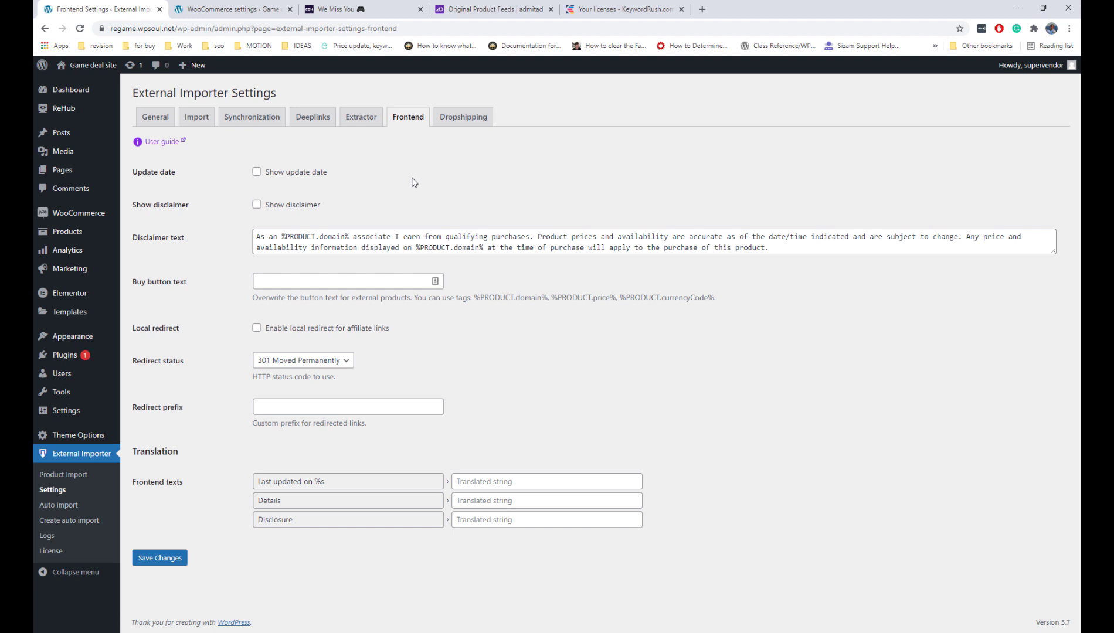
- Enable Show update date and Show disclaimer, then save the frontend settings
{"action": "left_click", "coordinate": [257, 172]}
{"action": "left_click", "coordinate": [257, 205]}
{"action": "left_click", "coordinate": [178, 557]}
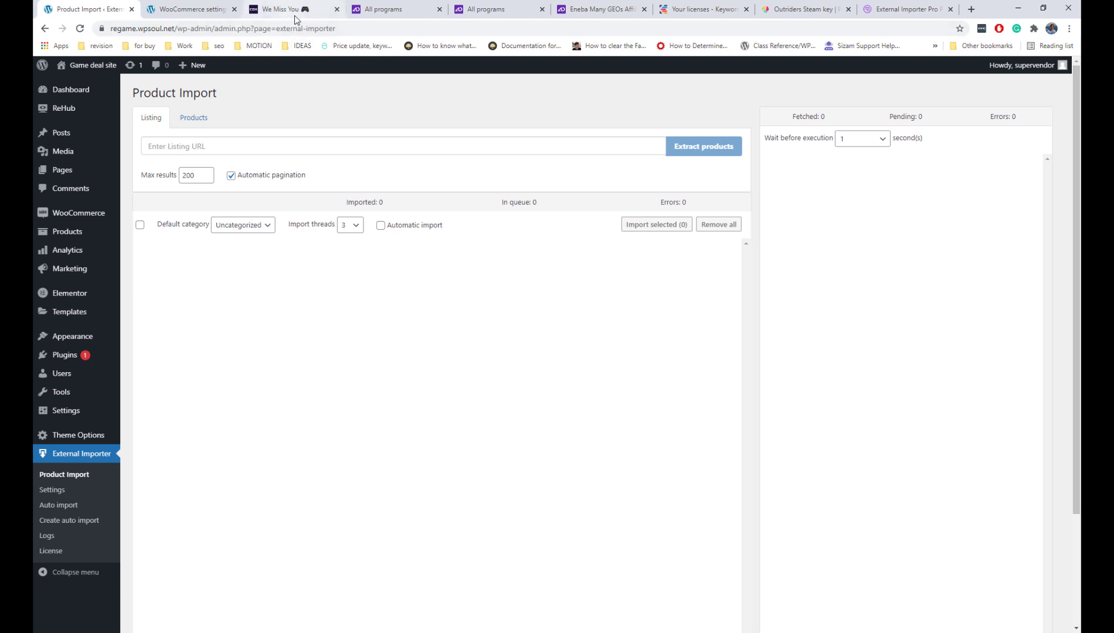
- Browse CDKeys to the Easter Sale listing via Daily Deals and copy its page address
{"action": "left_click_drag", "start_coordinate": [286, 13], "coordinate": [184, 14]}
{"action": "left_click", "coordinate": [109, 153]}
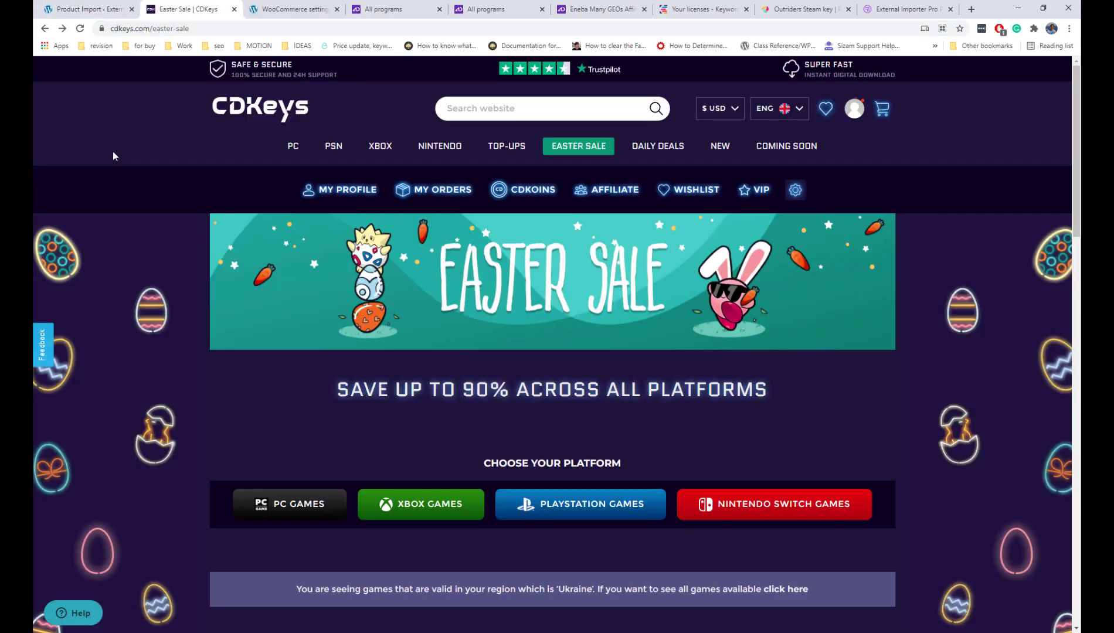
{"action": "mouse_move", "coordinate": [390, 151]}
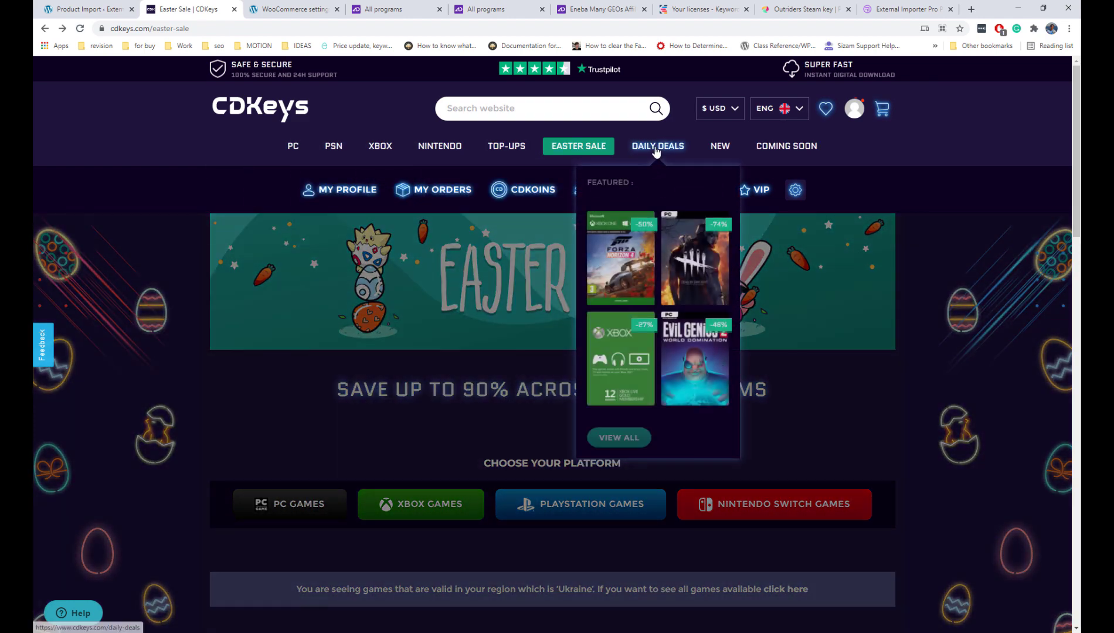
{"action": "left_click", "coordinate": [658, 146]}
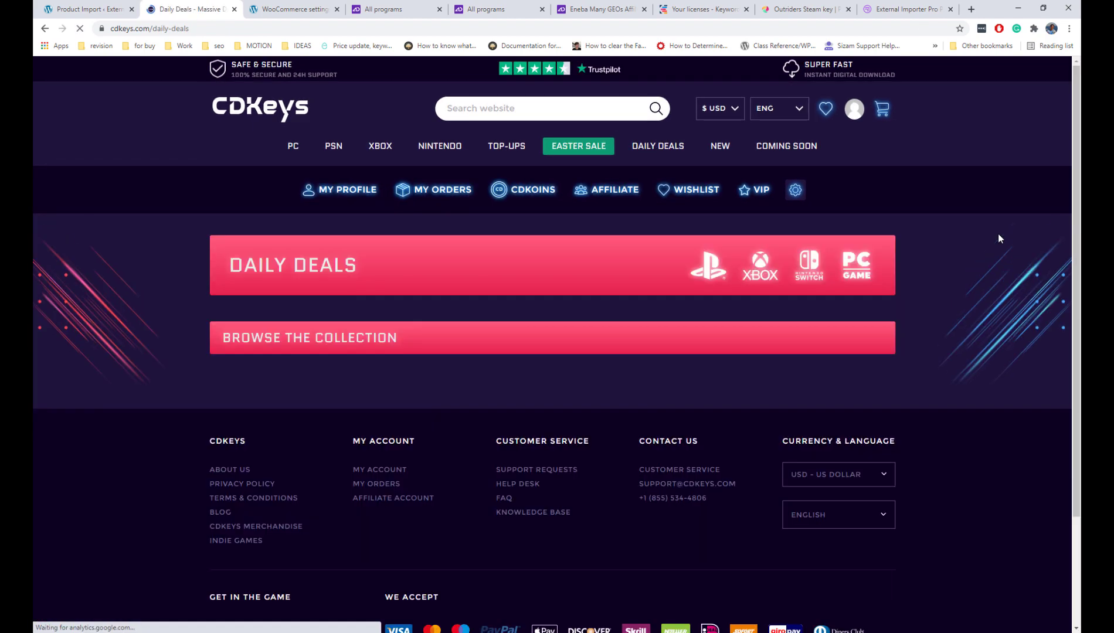
{"action": "scroll", "coordinate": [991, 237], "scroll_direction": "down", "scroll_amount": 8}
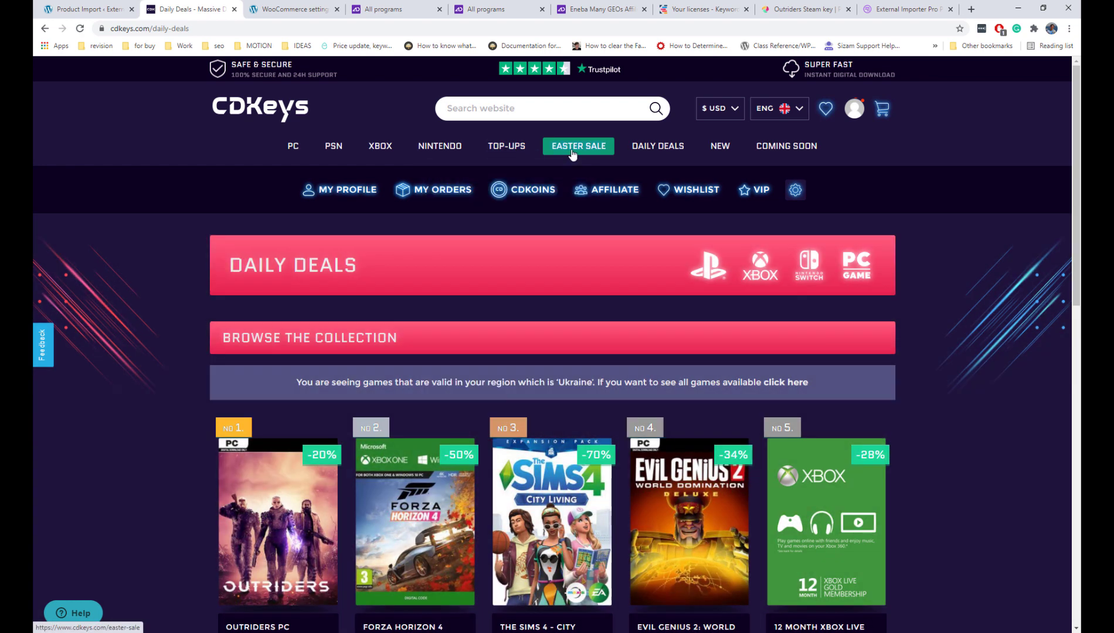
{"action": "left_click", "coordinate": [573, 150]}
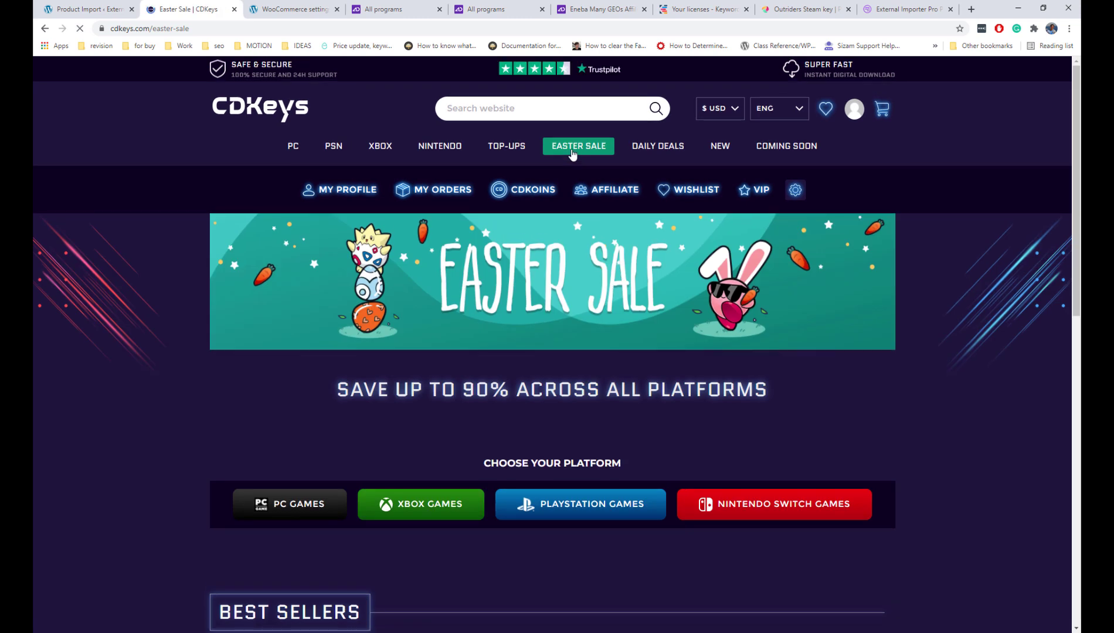
{"action": "left_click", "coordinate": [183, 32]}
{"action": "key", "text": "ctrl+c"}
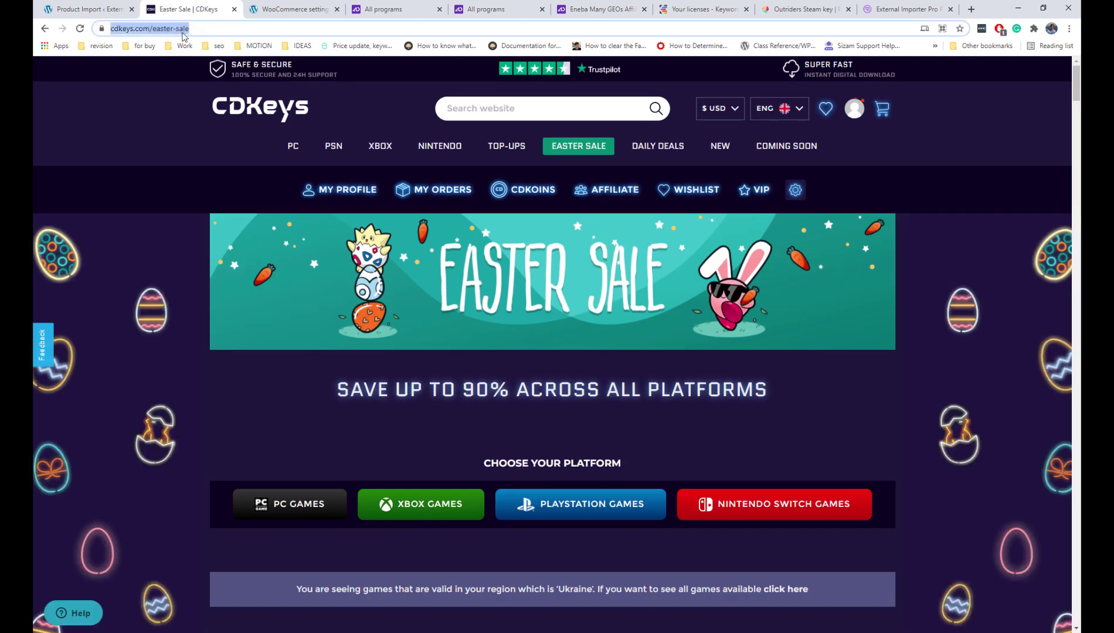
{"action": "left_click", "coordinate": [89, 10]}
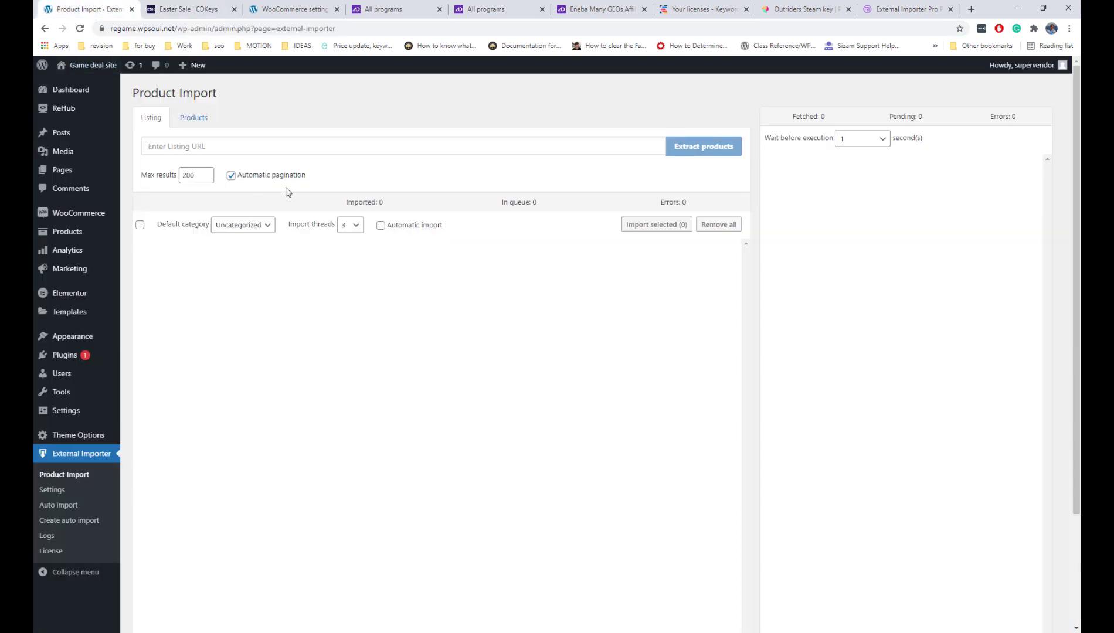
- Extract products from the Easter Sale listing URL and import Cyberpunk 2077 and Sea of Thieves
{"action": "left_click", "coordinate": [230, 149]}
{"action": "key", "text": "ctrl+v"}
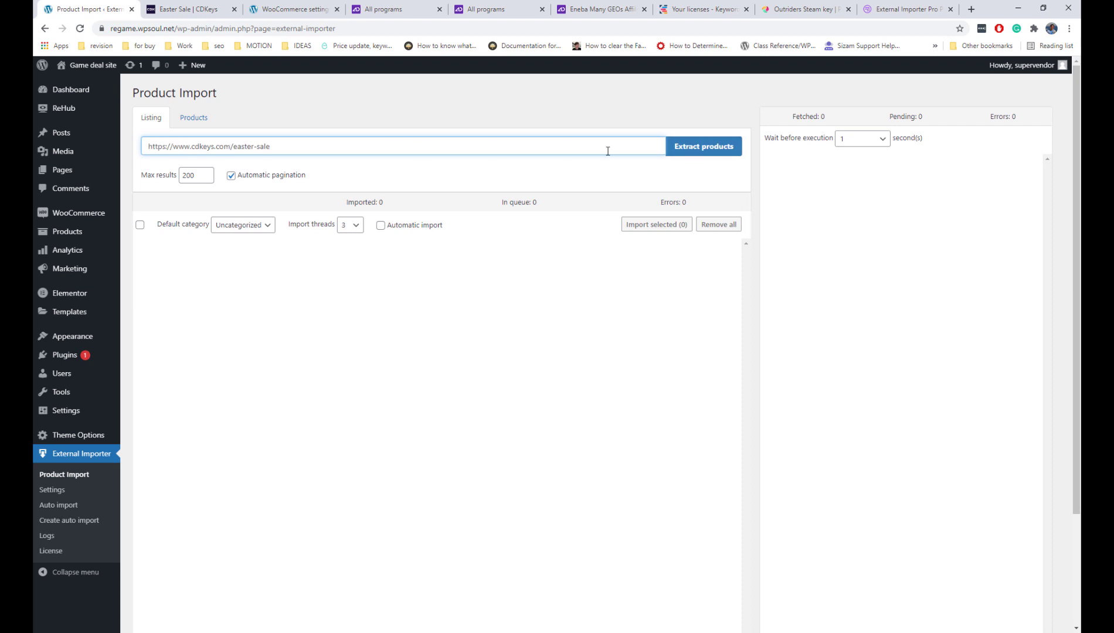
{"action": "left_click", "coordinate": [685, 152]}
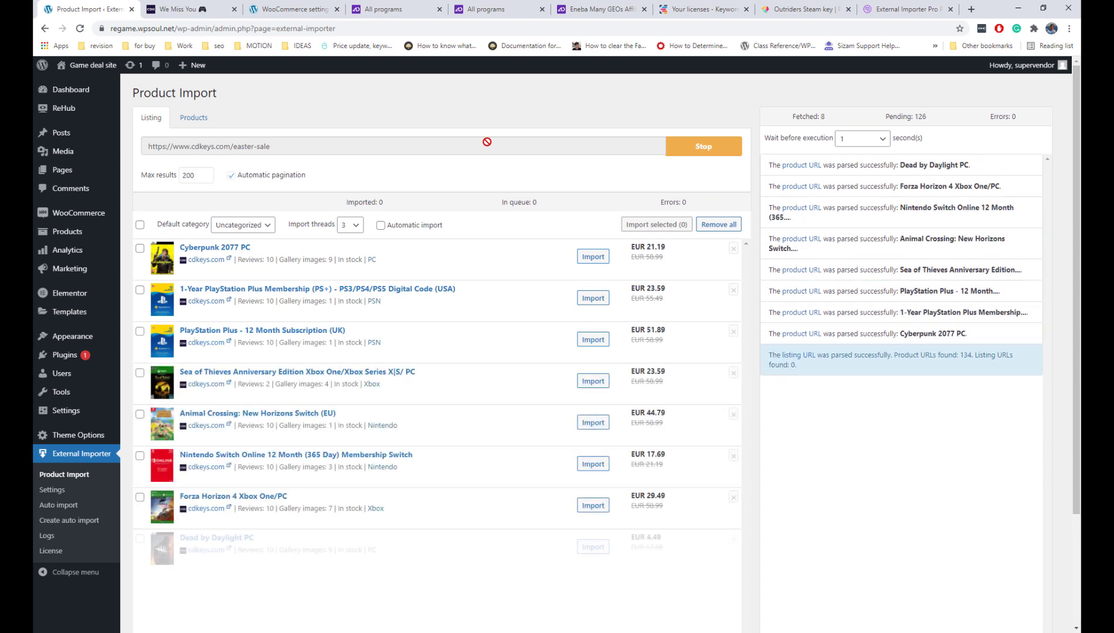
{"action": "left_click", "coordinate": [592, 256]}
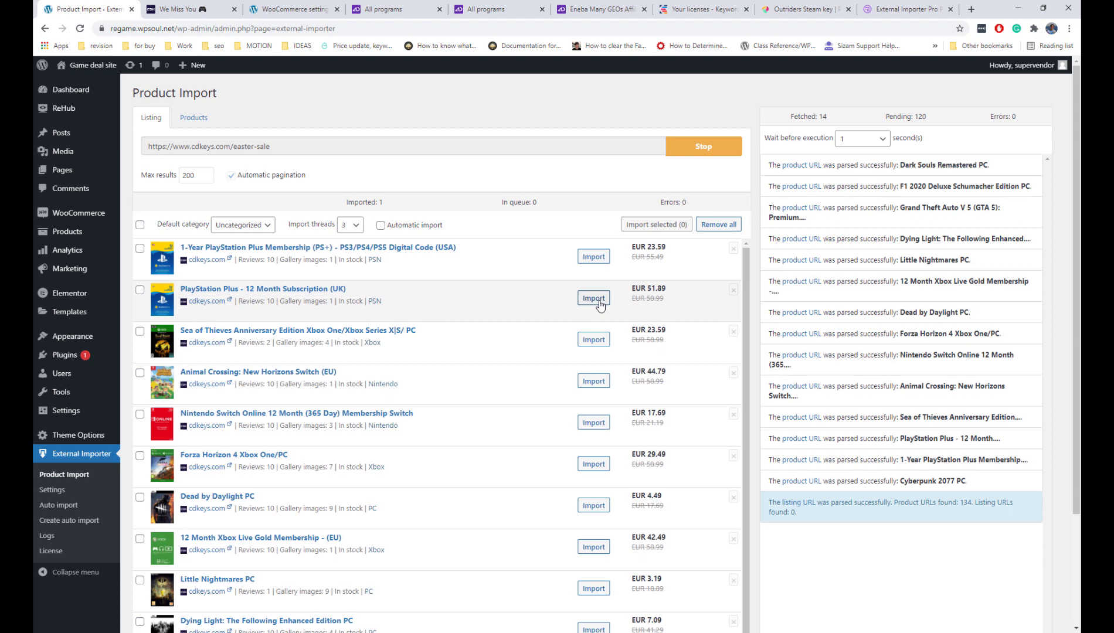
{"action": "left_click", "coordinate": [592, 340]}
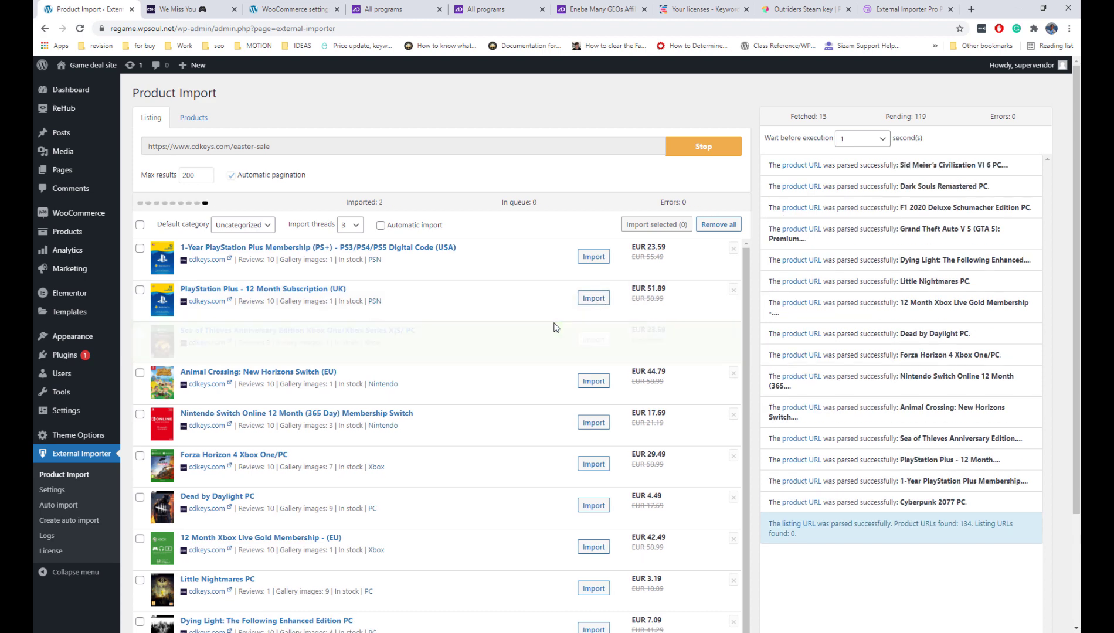
- Import Dead by Daylight, Forza Horizon 4, Little Nightmares, F1 2020, Horizon Zero Dawn, Valhalla and Odyssey
{"action": "scroll", "coordinate": [588, 343], "scroll_direction": "down", "scroll_amount": 2}
{"action": "left_click", "coordinate": [587, 339]}
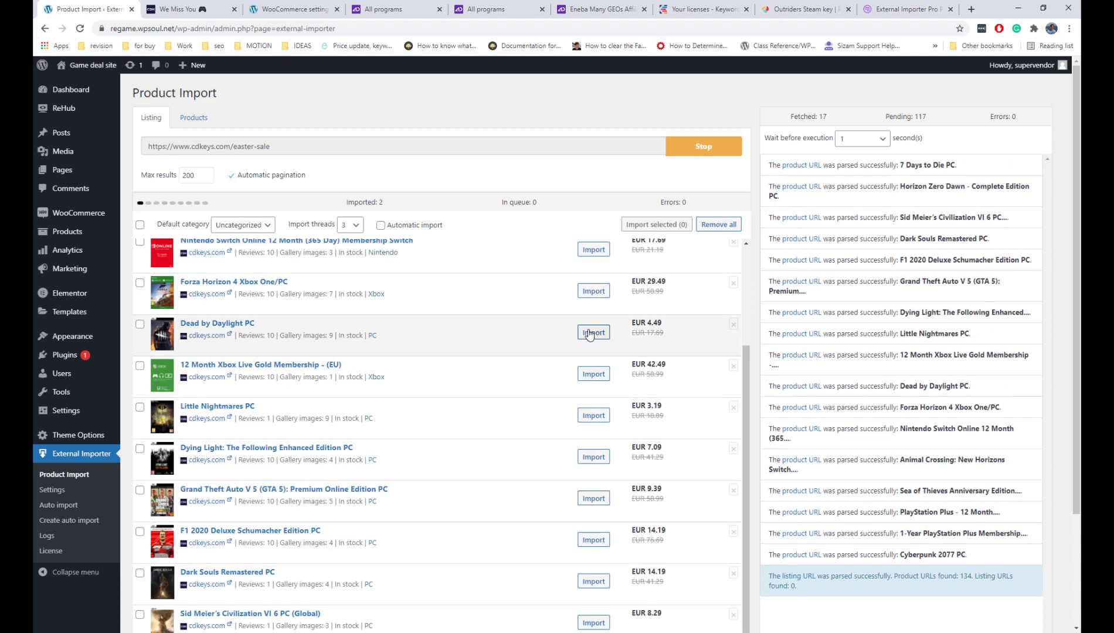
{"action": "left_click", "coordinate": [588, 292]}
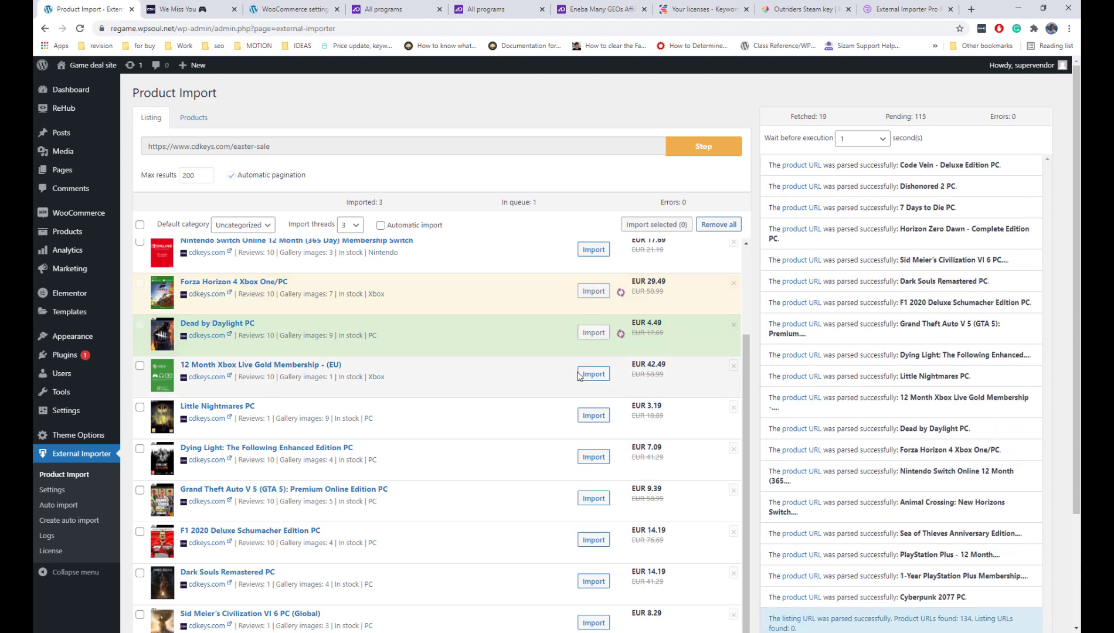
{"action": "left_click", "coordinate": [593, 415]}
{"action": "scroll", "coordinate": [539, 373], "scroll_direction": "down", "scroll_amount": 2}
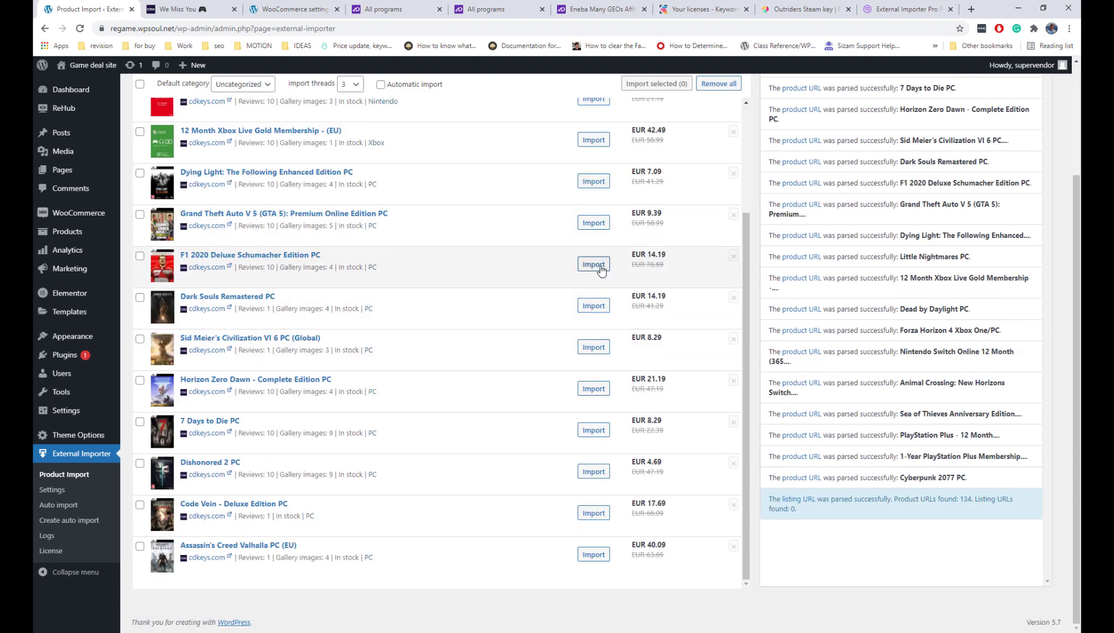
{"action": "left_click", "coordinate": [593, 264]}
{"action": "left_click", "coordinate": [593, 389]}
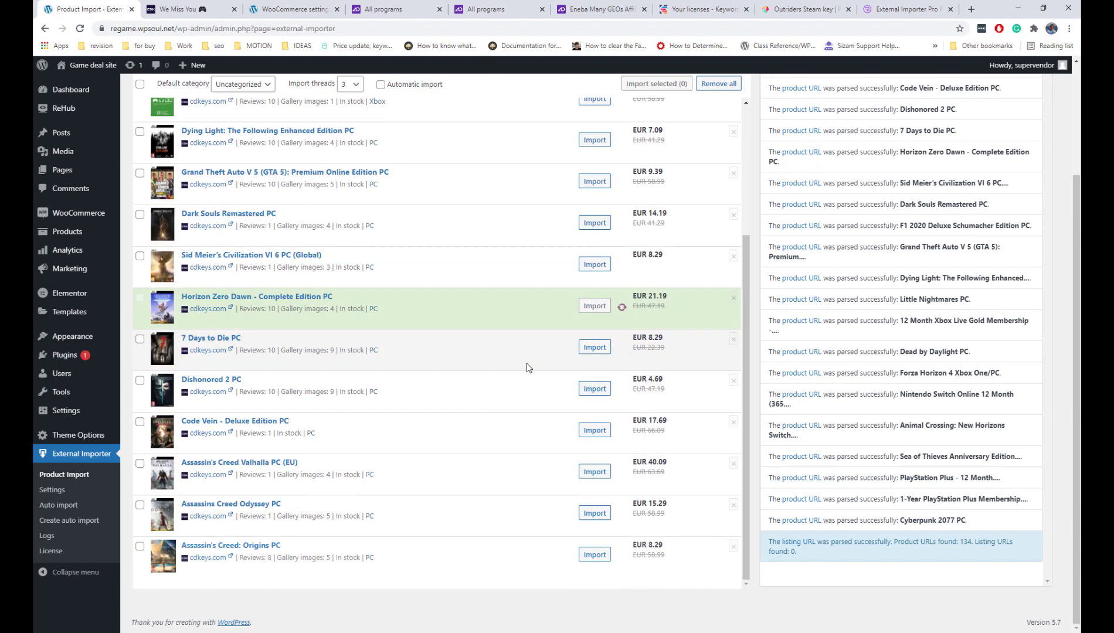
{"action": "left_click", "coordinate": [594, 431]}
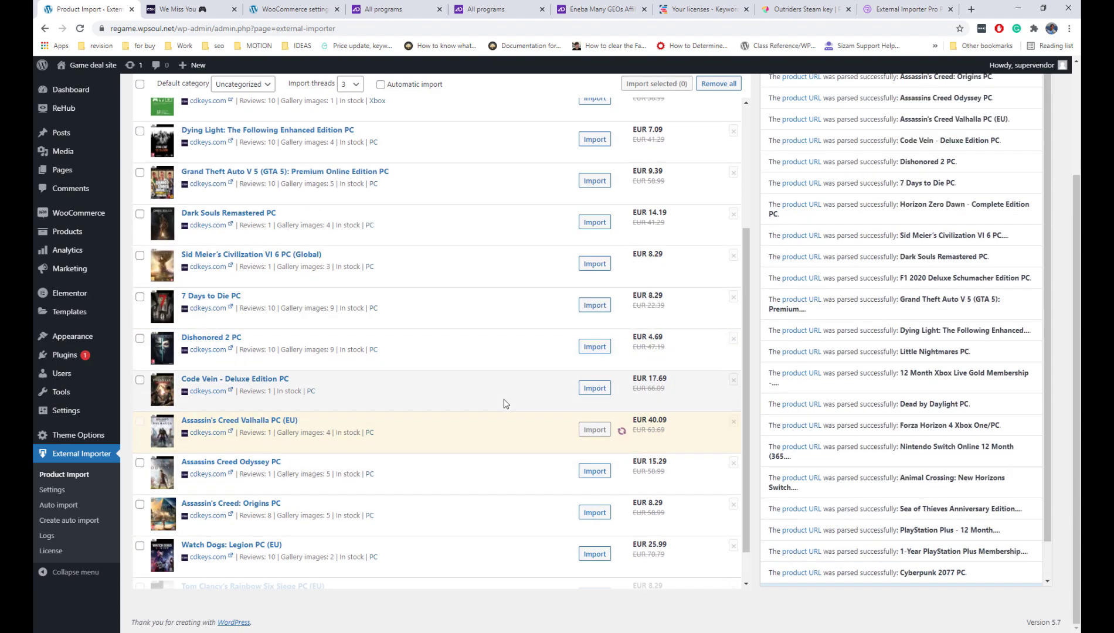
{"action": "left_click", "coordinate": [593, 434]}
{"action": "scroll", "coordinate": [134, 169], "scroll_direction": "down", "scroll_amount": 6}
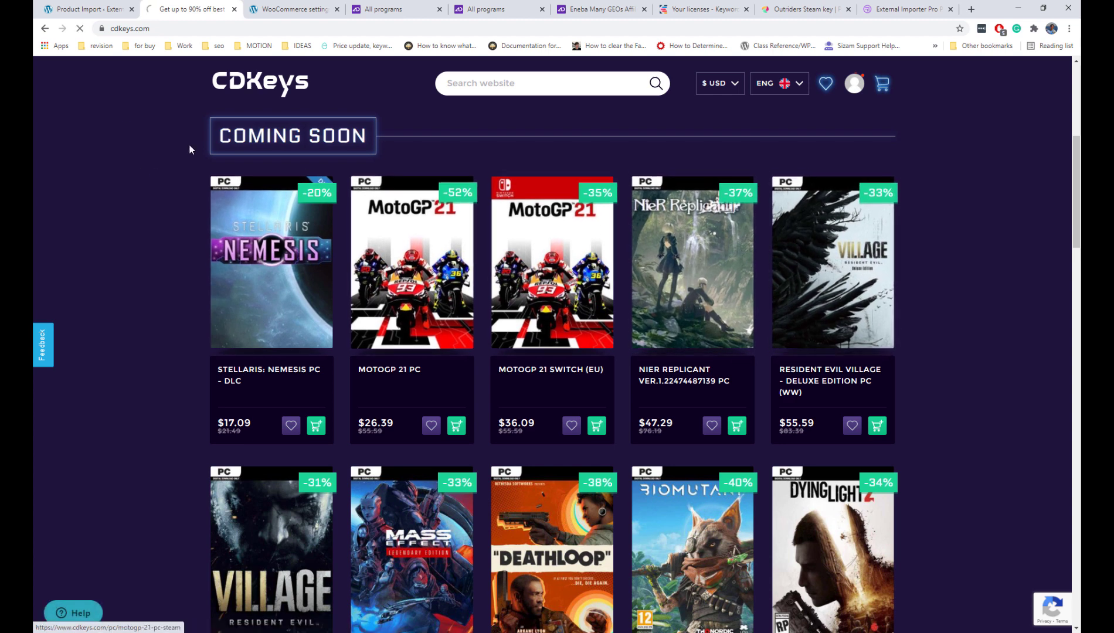
- Paste the Resident Evil Village Deluxe Edition CDKeys URL under Products, extract it and import it
{"action": "left_click", "coordinate": [146, 31]}
{"action": "key", "text": "ctrl+c"}
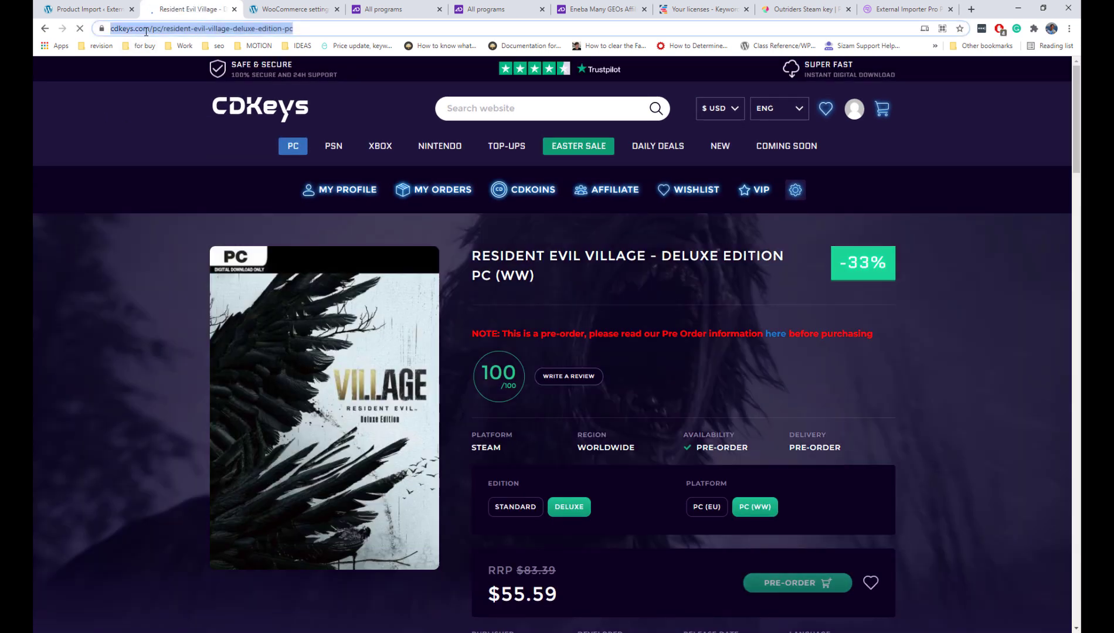
{"action": "left_click", "coordinate": [92, 13]}
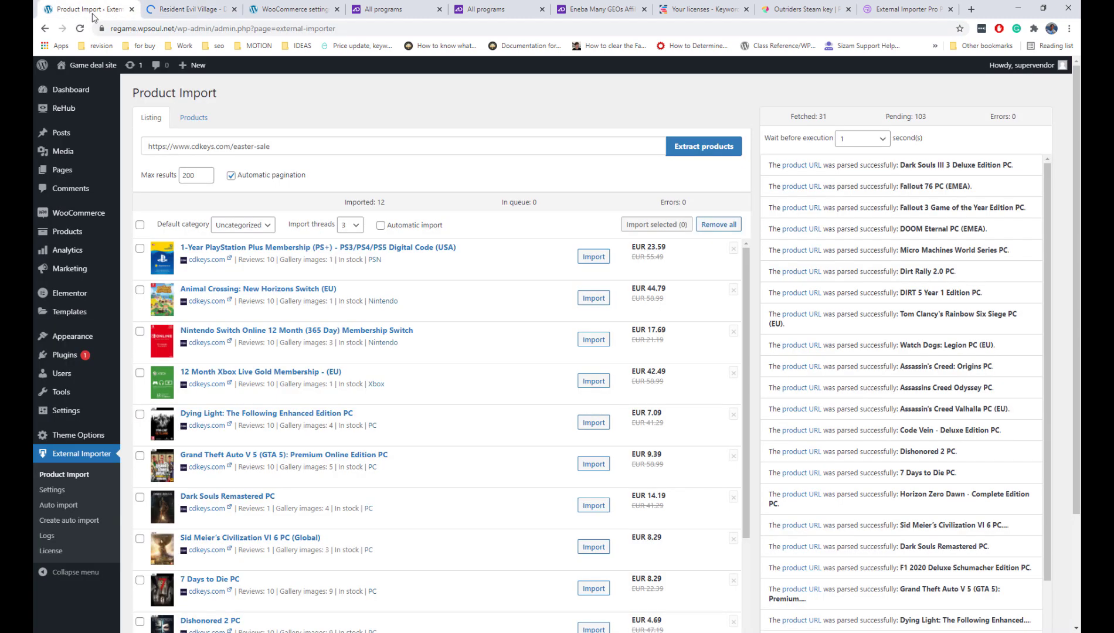
{"action": "left_click", "coordinate": [205, 121]}
{"action": "left_click", "coordinate": [220, 143]}
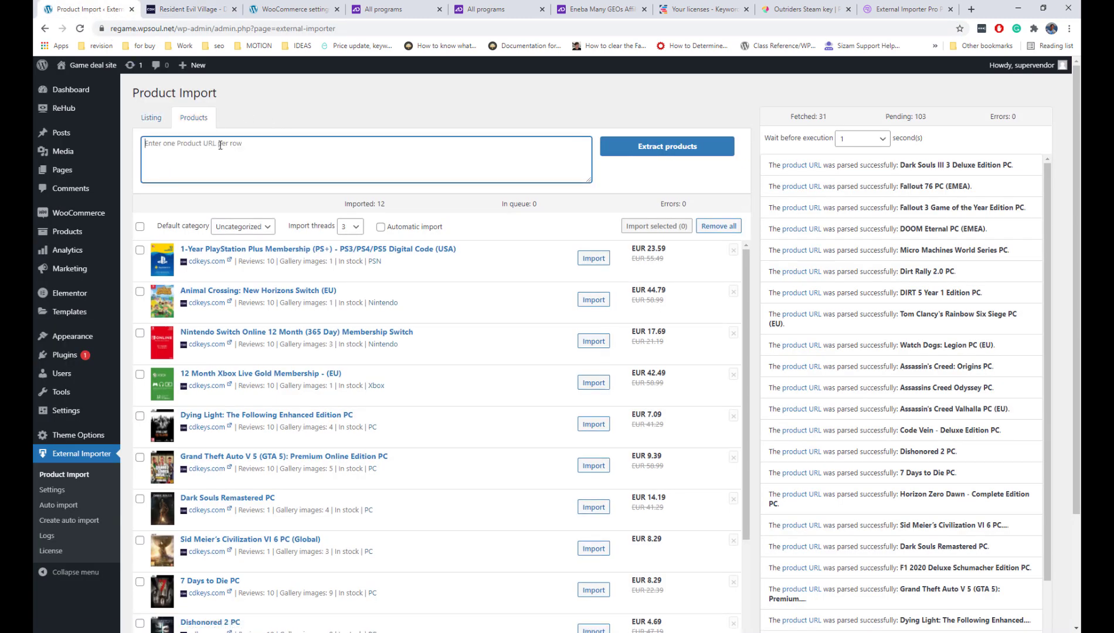
{"action": "key", "text": "ctrl+v"}
{"action": "left_click", "coordinate": [646, 157]}
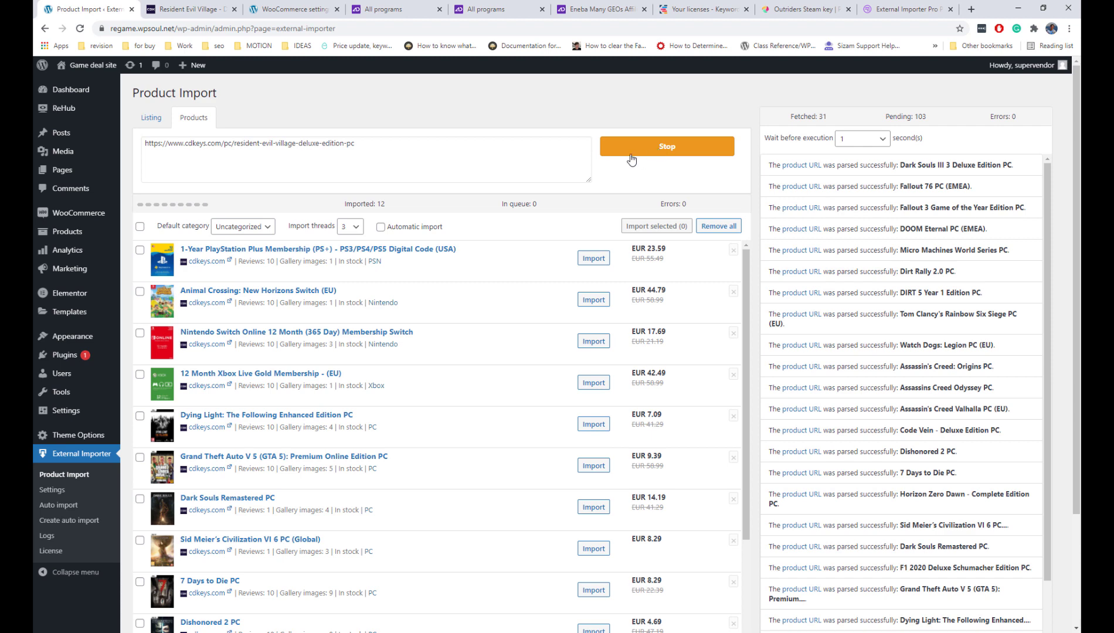
{"action": "scroll", "coordinate": [478, 324], "scroll_direction": "down", "scroll_amount": 8}
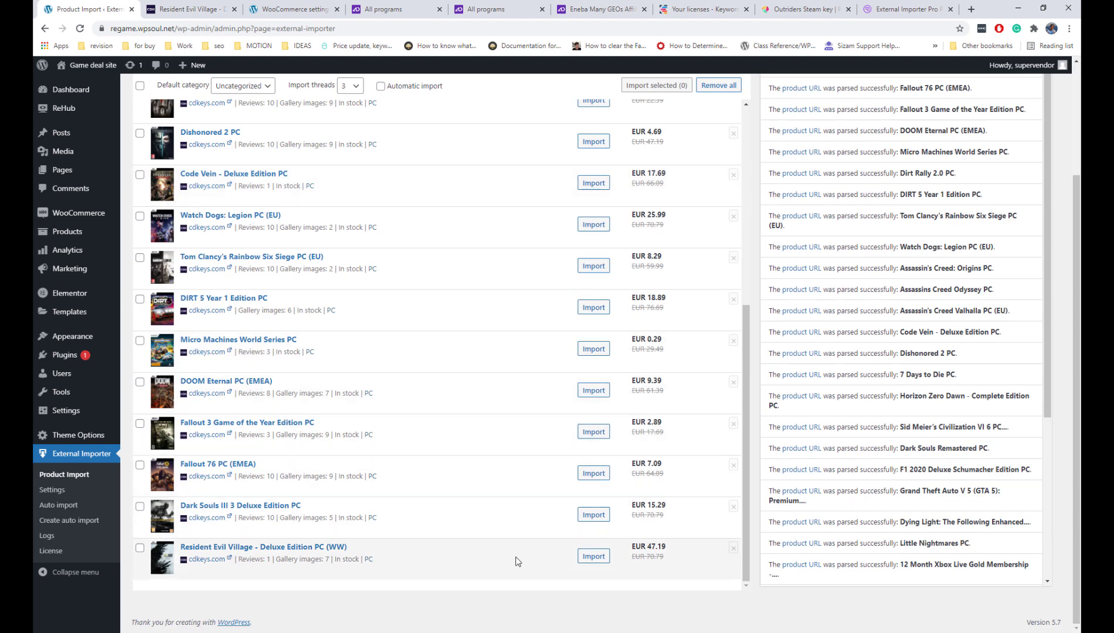
{"action": "left_click", "coordinate": [594, 557]}
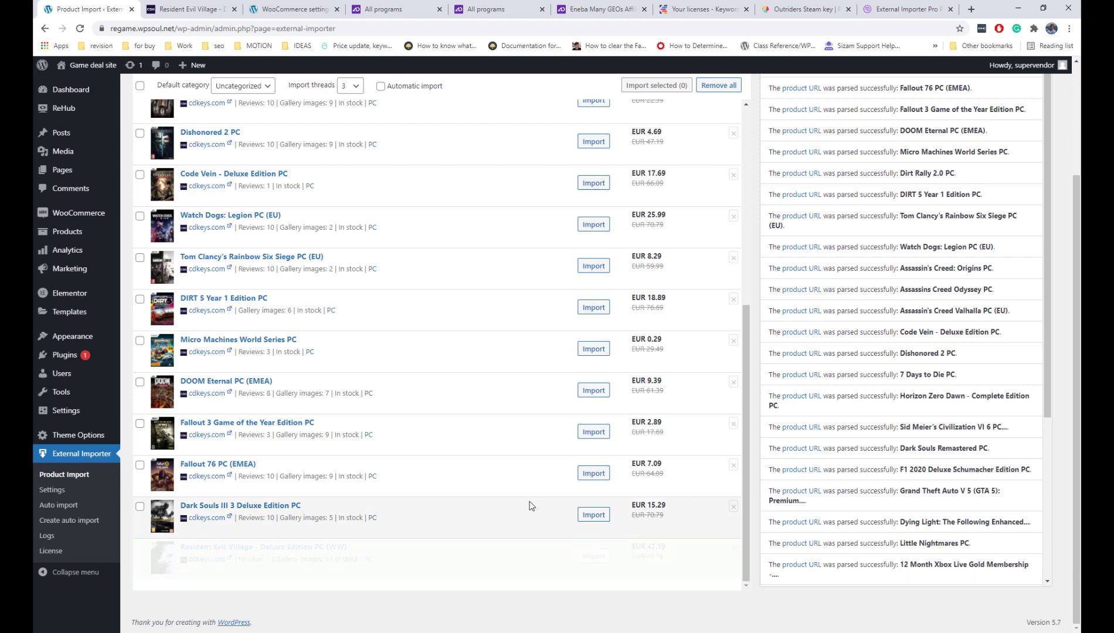
{"action": "scroll", "coordinate": [532, 505], "scroll_direction": "up", "scroll_amount": 6}
{"action": "scroll", "coordinate": [531, 506], "scroll_direction": "up", "scroll_amount": 3}
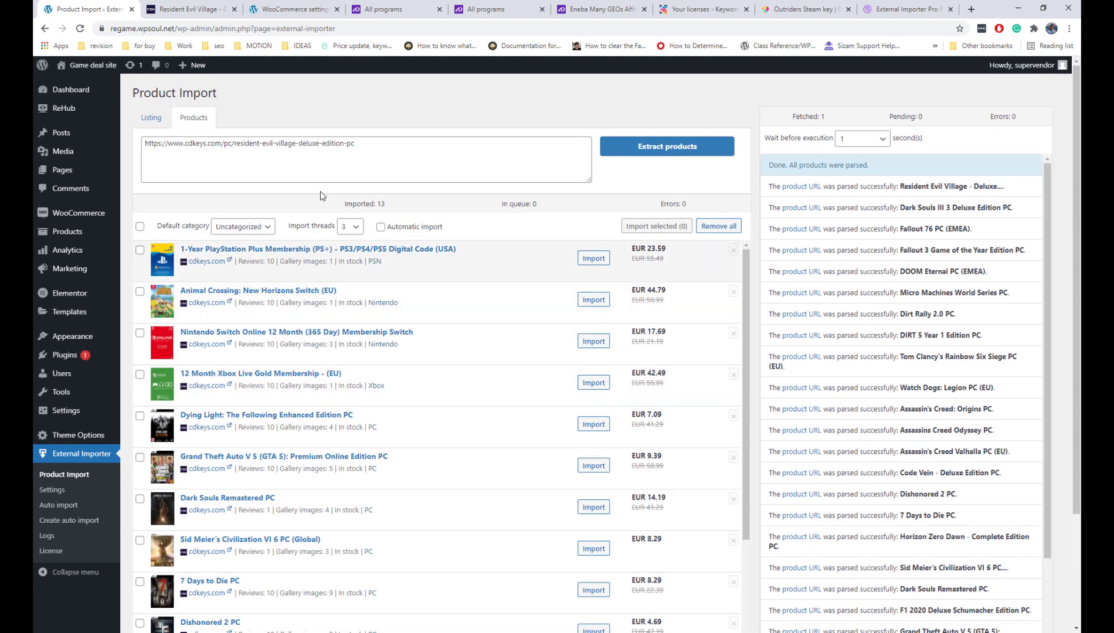
- View the Cyberpunk 2077 PC product page in a new tab, checking its $24.89 price and reviews
{"action": "mouse_move", "coordinate": [92, 238]}
{"action": "right_click", "coordinate": [148, 233]}
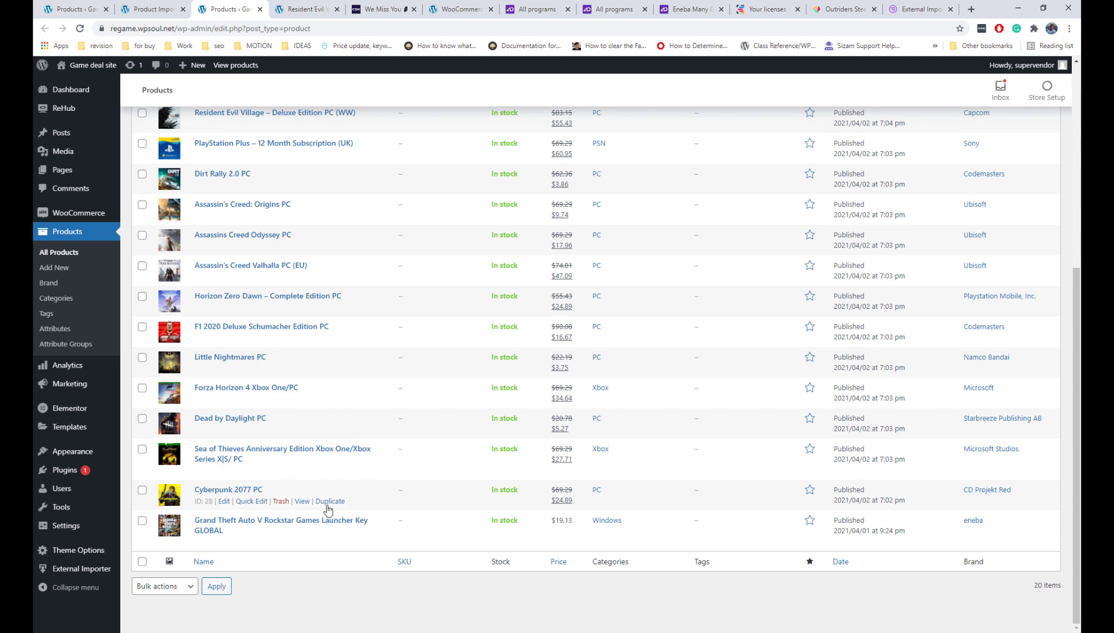
{"action": "right_click", "coordinate": [302, 509]}
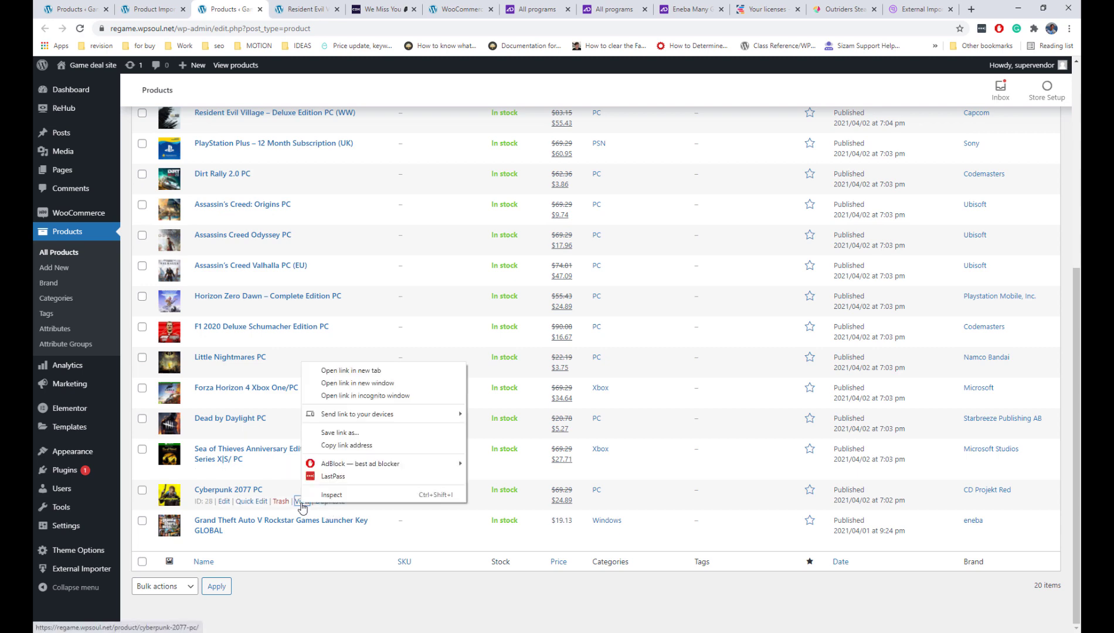
{"action": "left_click", "coordinate": [335, 371]}
{"action": "left_click", "coordinate": [276, 9]}
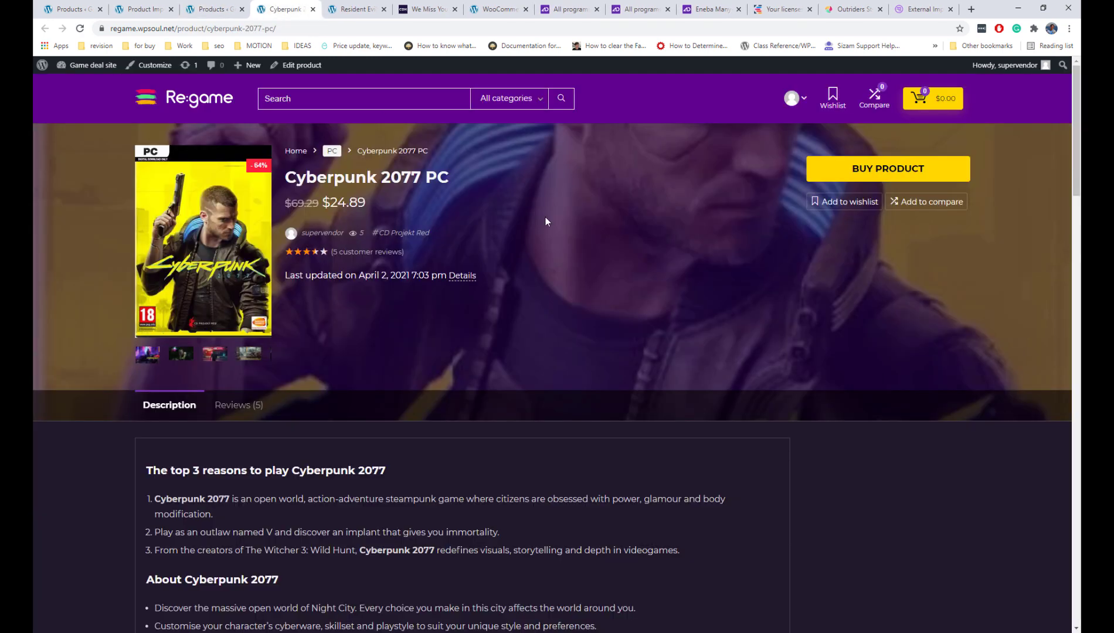
{"action": "scroll", "coordinate": [530, 225], "scroll_direction": "down", "scroll_amount": 20}
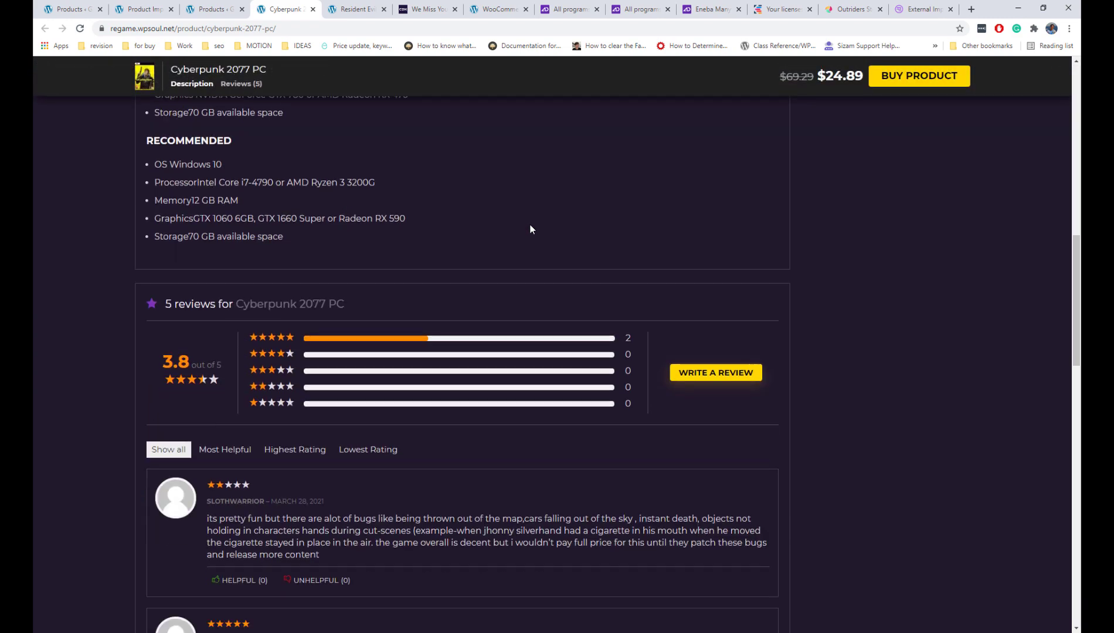
{"action": "scroll", "coordinate": [530, 229], "scroll_direction": "down", "scroll_amount": 10}
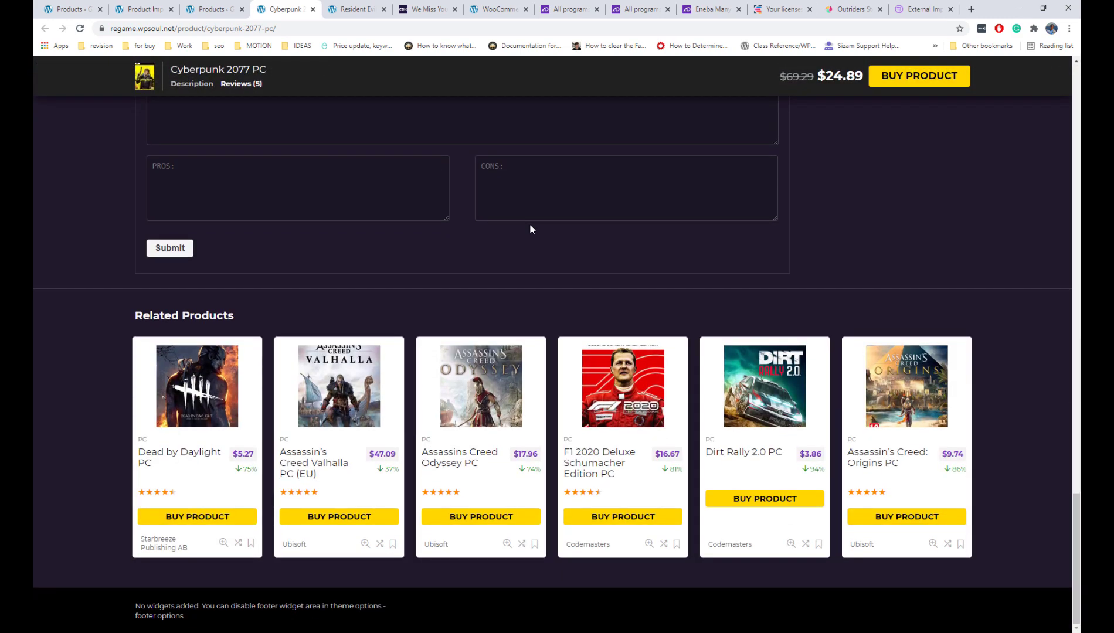
{"action": "scroll", "coordinate": [530, 229], "scroll_direction": "up", "scroll_amount": 8}
{"action": "scroll", "coordinate": [531, 229], "scroll_direction": "up", "scroll_amount": 20}
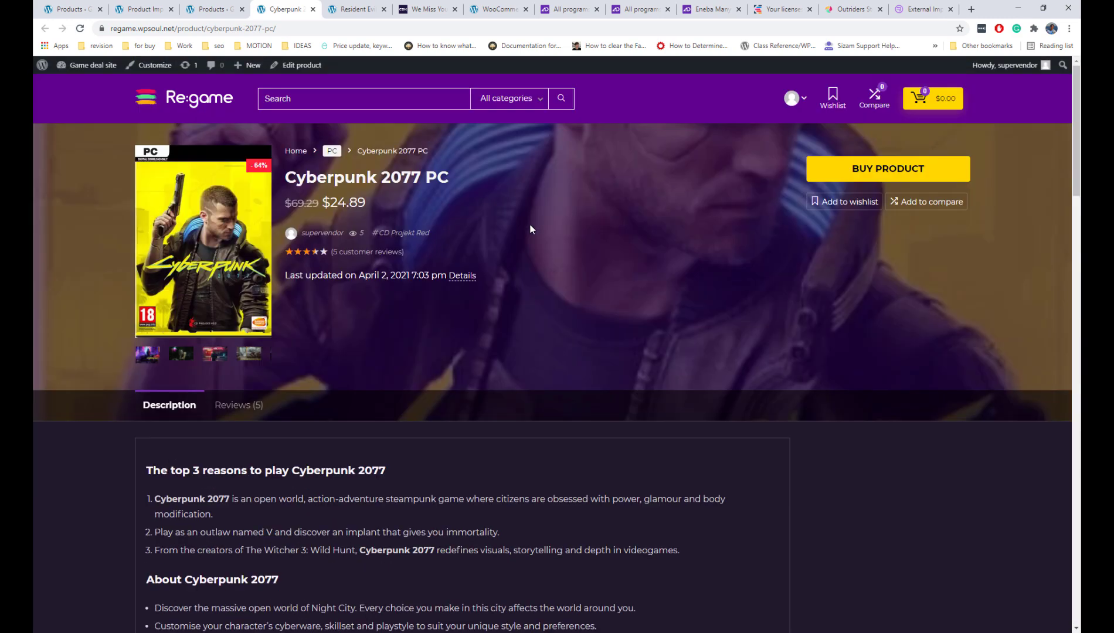
{"action": "scroll", "coordinate": [848, 479], "scroll_direction": "down", "scroll_amount": 7}
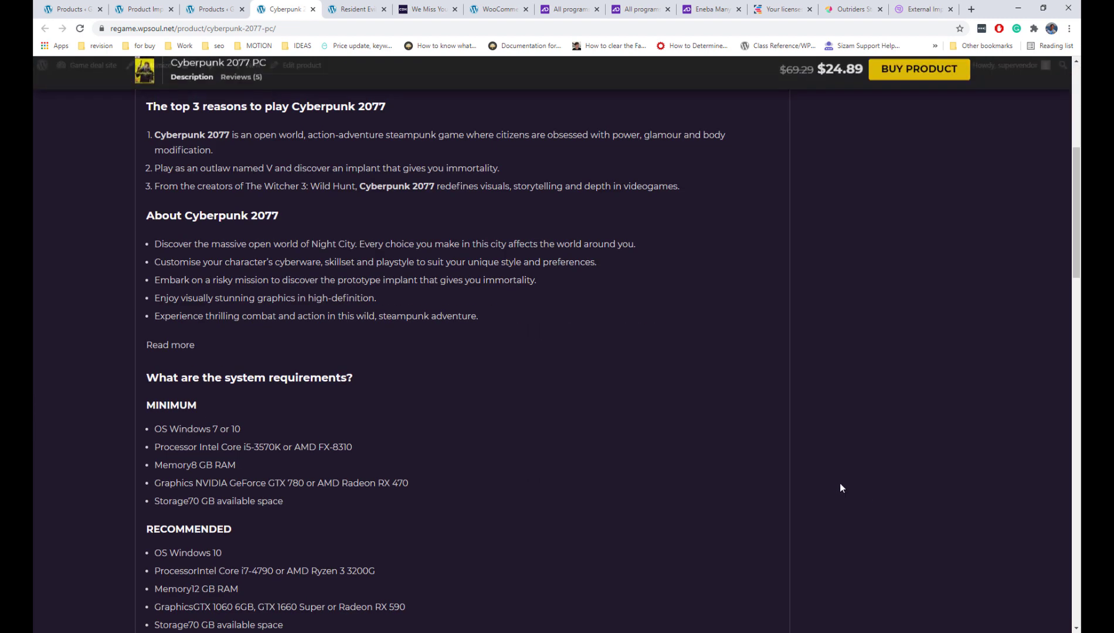
{"action": "scroll", "coordinate": [840, 483], "scroll_direction": "up", "scroll_amount": 7}
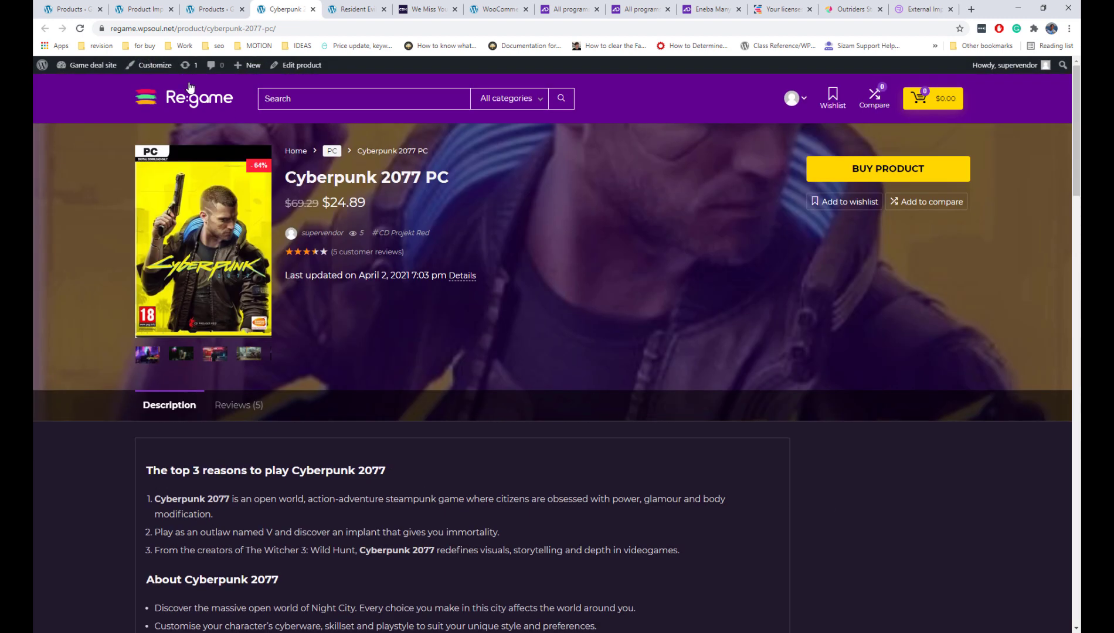
- Add the ReHub: Top Offers/Products widget to the WooCommerce product sidebar in the Customizer
{"action": "left_click", "coordinate": [153, 65]}
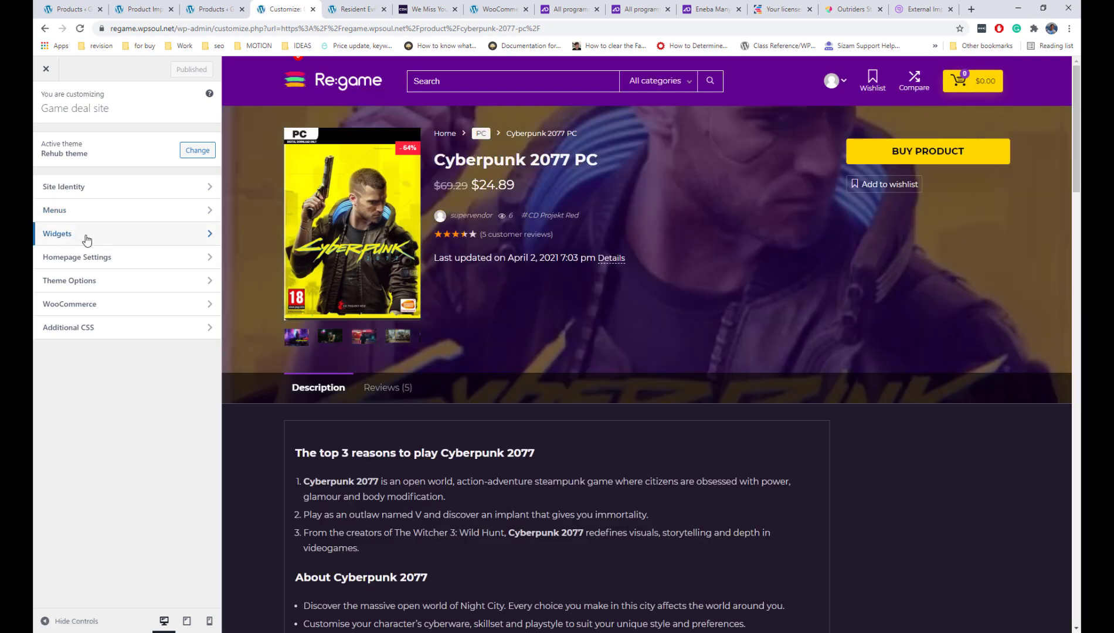
{"action": "left_click", "coordinate": [84, 237]}
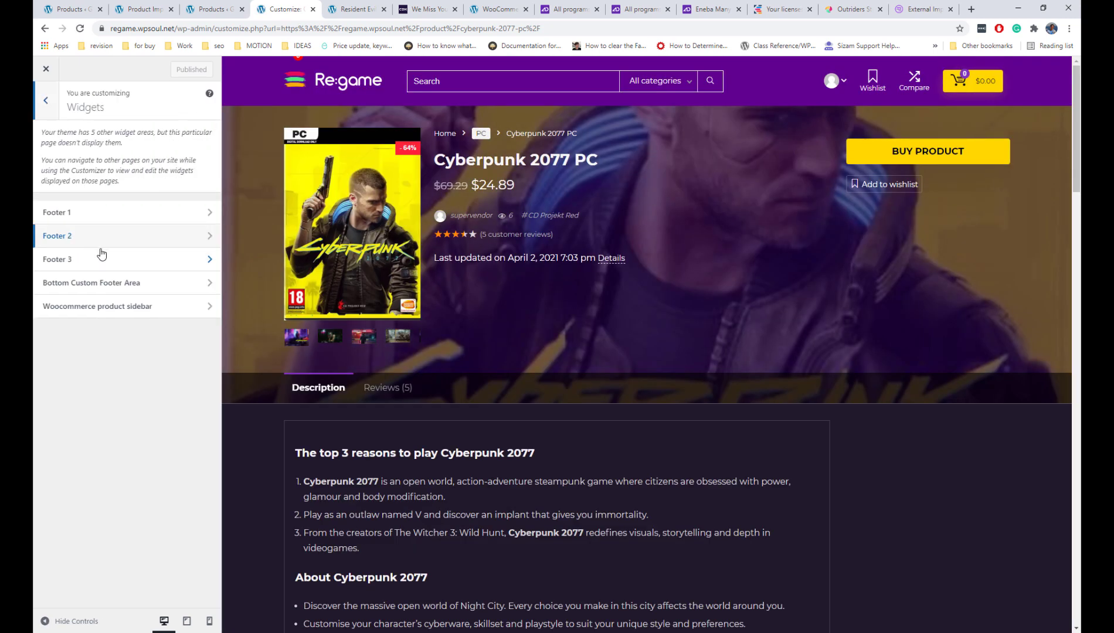
{"action": "left_click", "coordinate": [131, 313]}
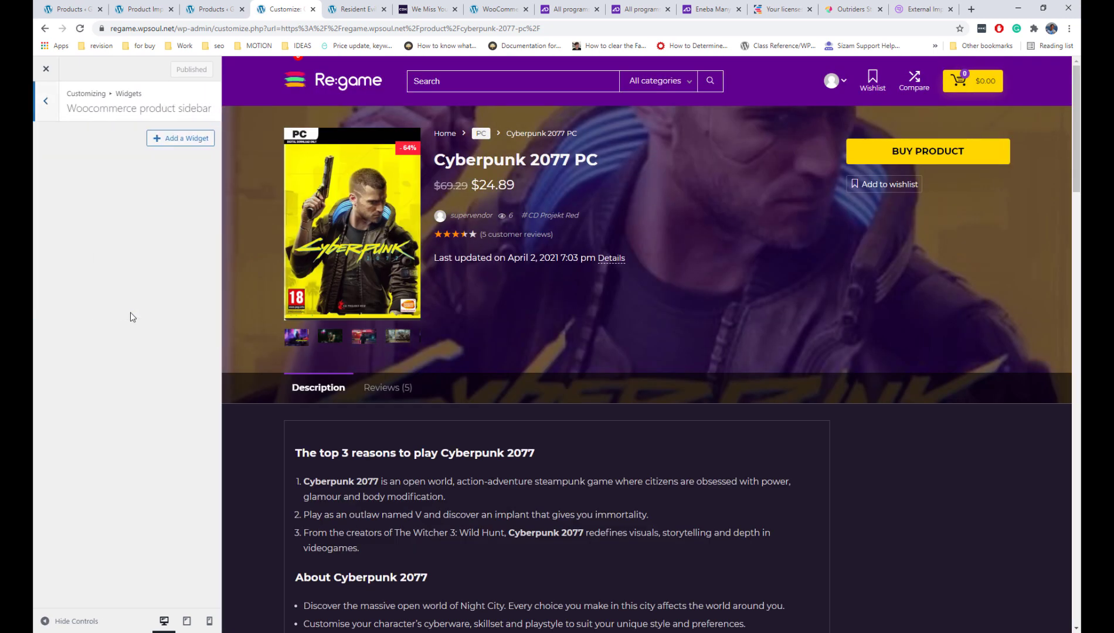
{"action": "left_click", "coordinate": [174, 139]}
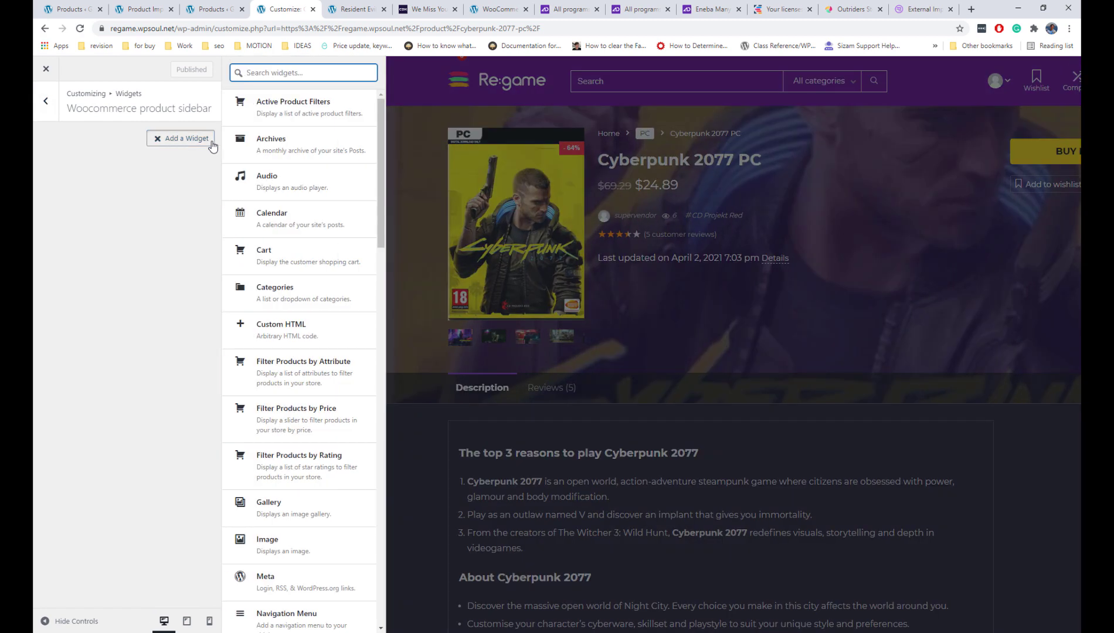
{"action": "scroll", "coordinate": [302, 166], "scroll_direction": "down", "scroll_amount": 20}
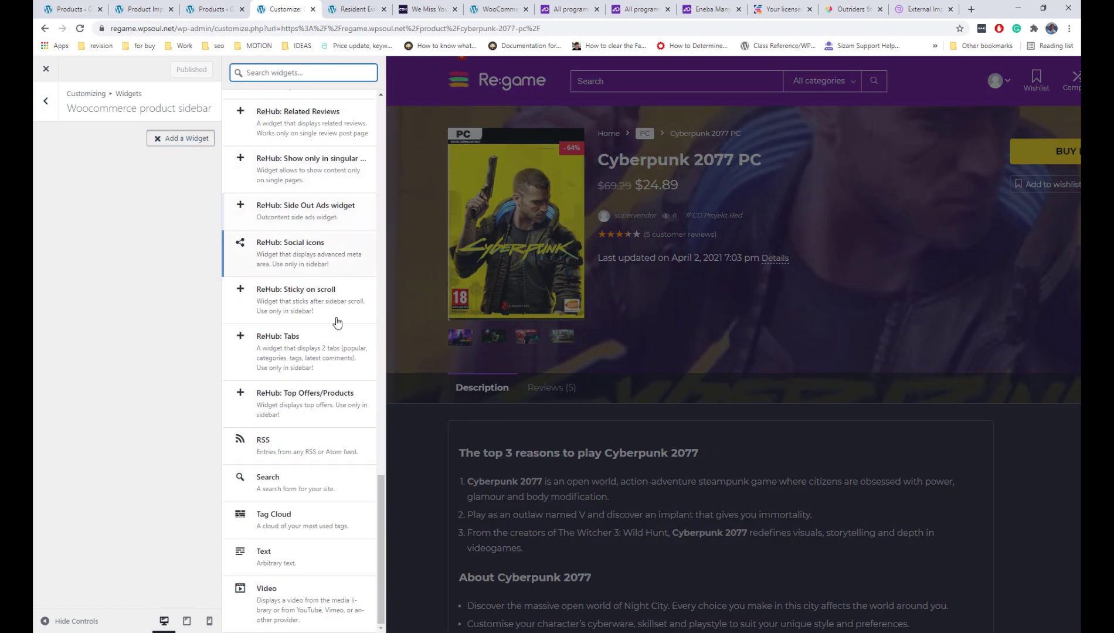
{"action": "left_click", "coordinate": [345, 405]}
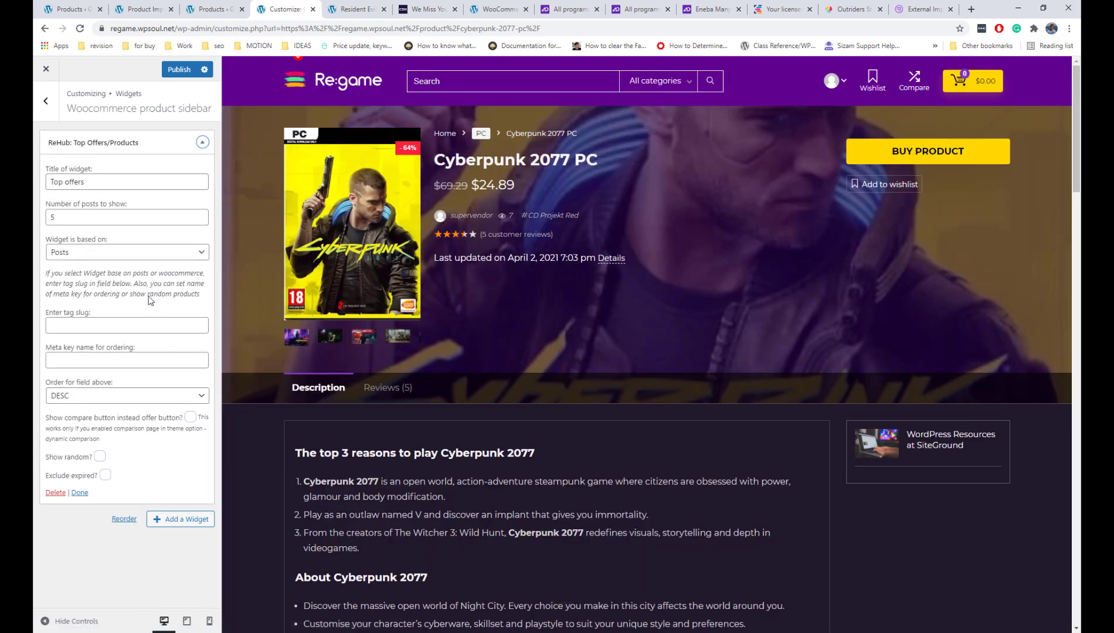
- Base the widget on WooCommerce products with tag slug 'best', publish, and close the Customizer
{"action": "left_click", "coordinate": [133, 261]}
{"action": "left_click", "coordinate": [135, 276]}
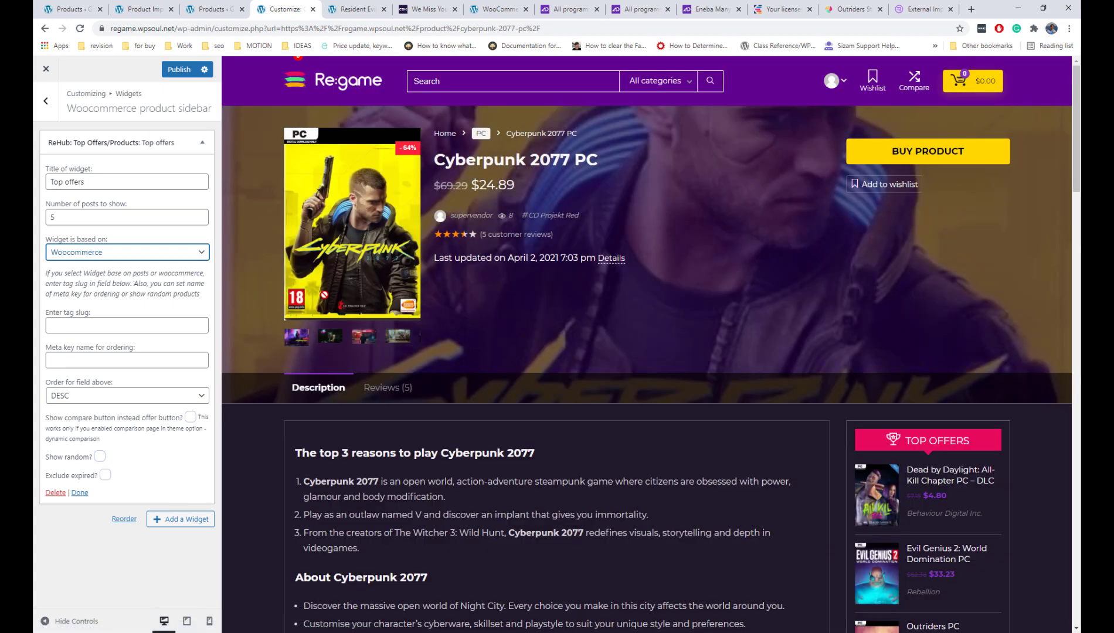
{"action": "scroll", "coordinate": [506, 320], "scroll_direction": "down", "scroll_amount": 9}
{"action": "scroll", "coordinate": [506, 320], "scroll_direction": "up", "scroll_amount": 6}
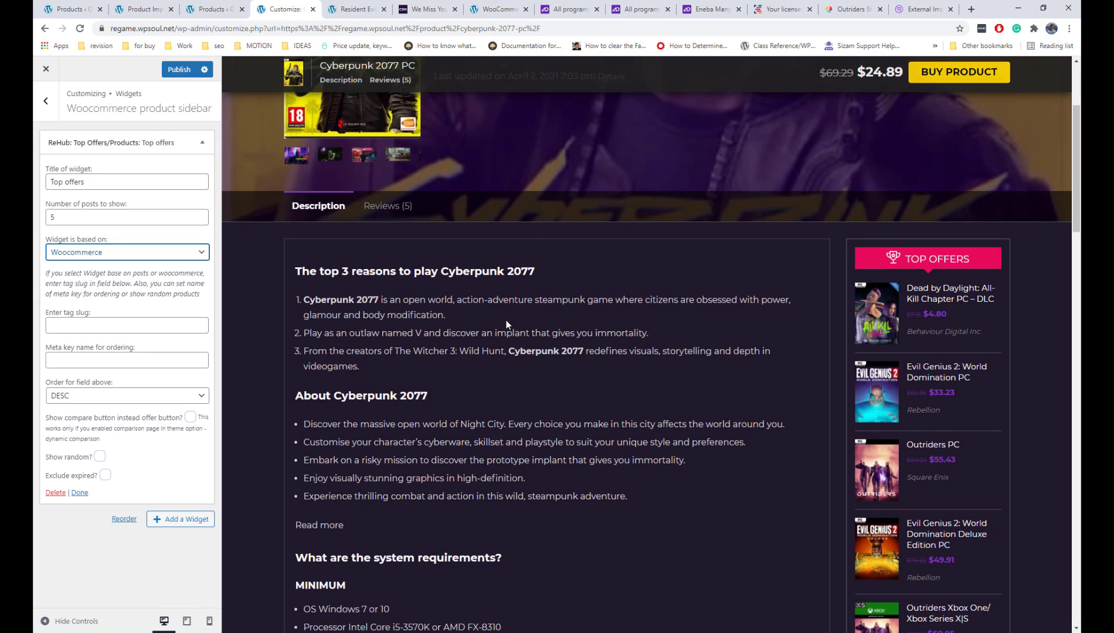
{"action": "scroll", "coordinate": [506, 324], "scroll_direction": "up", "scroll_amount": 3}
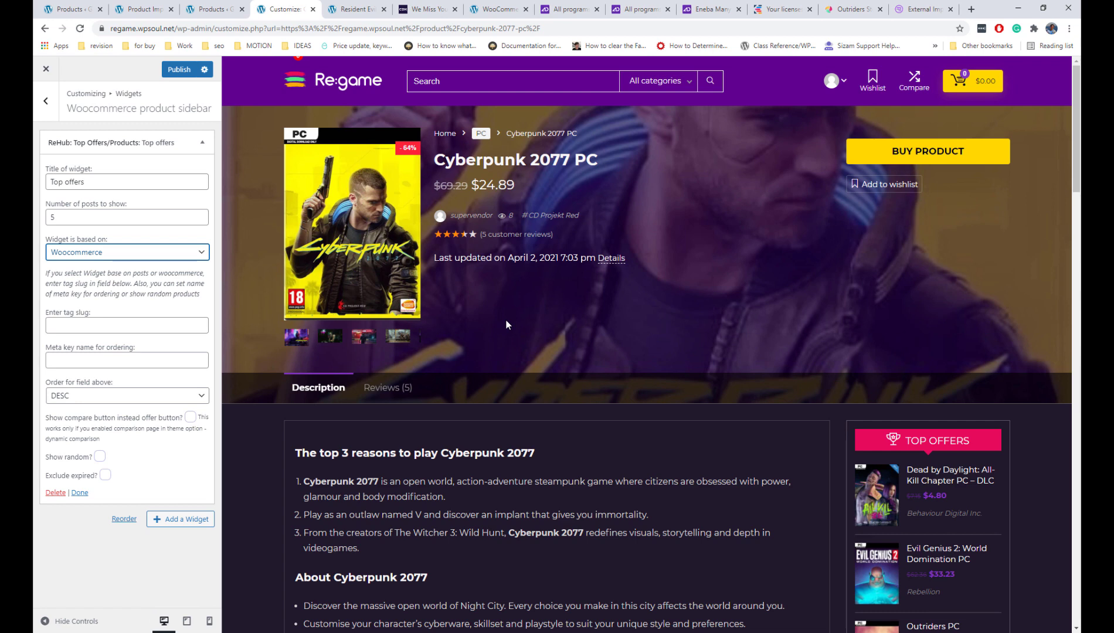
{"action": "scroll", "coordinate": [508, 324], "scroll_direction": "down", "scroll_amount": 3}
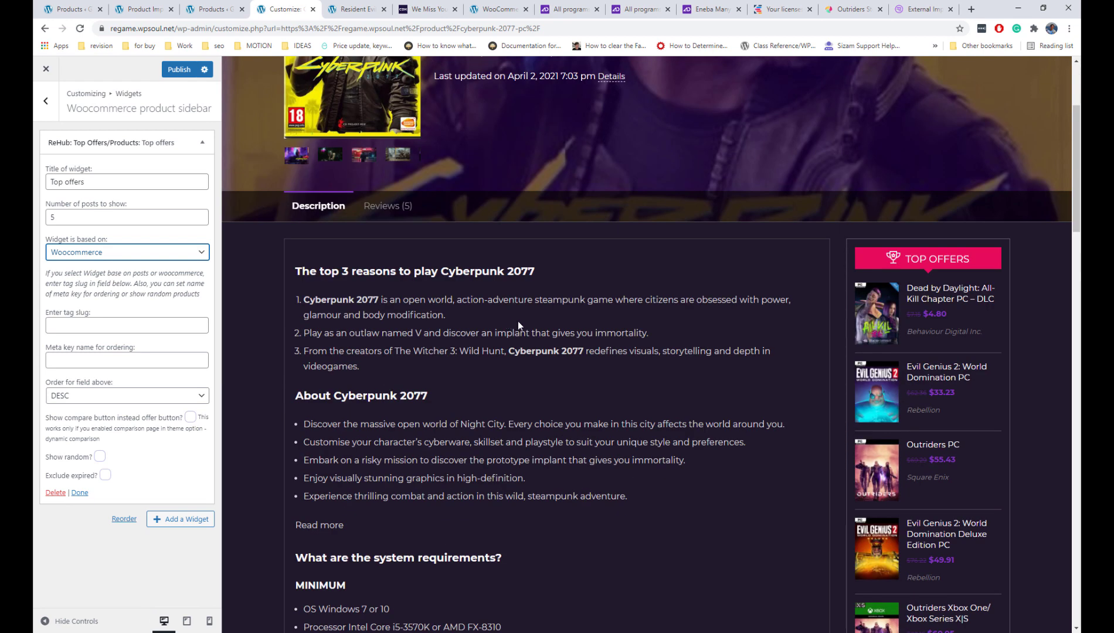
{"action": "left_click", "coordinate": [106, 324]}
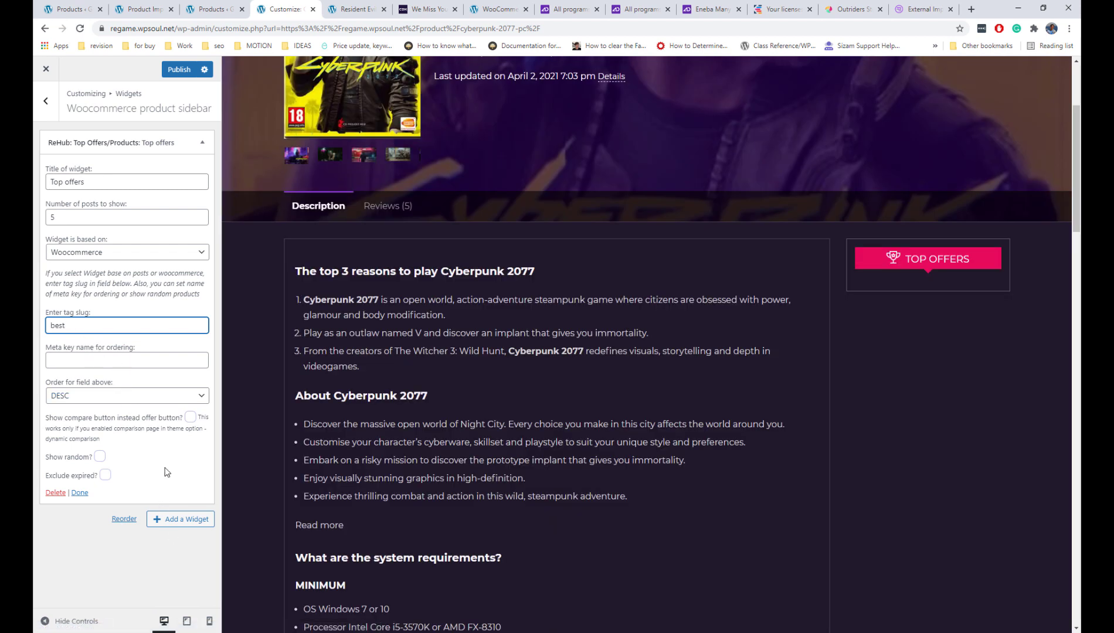
{"action": "left_click", "coordinate": [173, 72]}
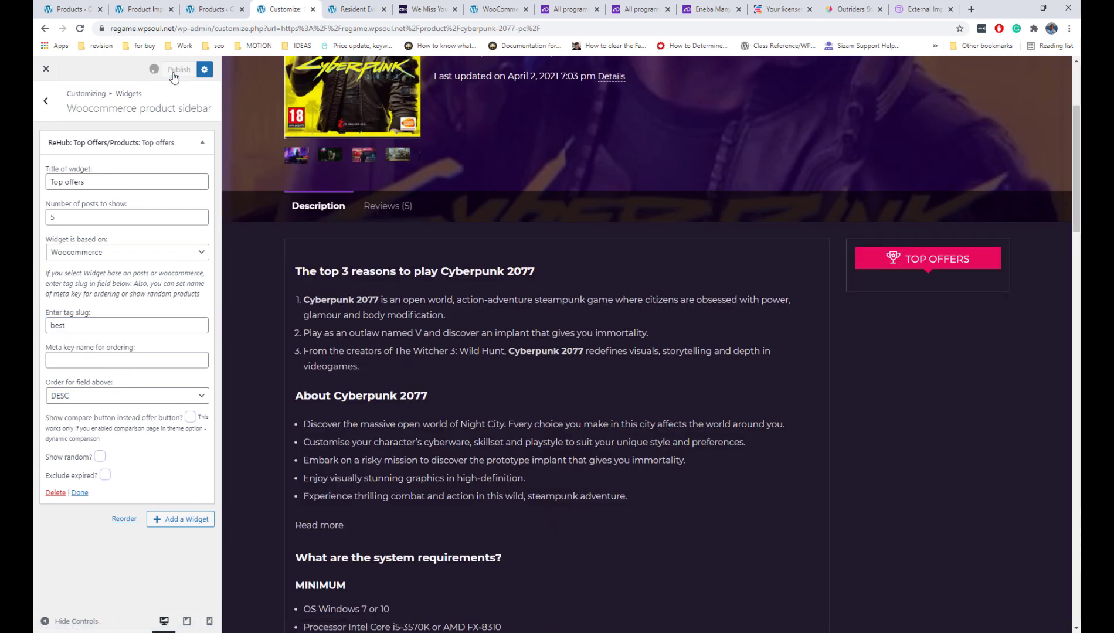
{"action": "left_click", "coordinate": [45, 79]}
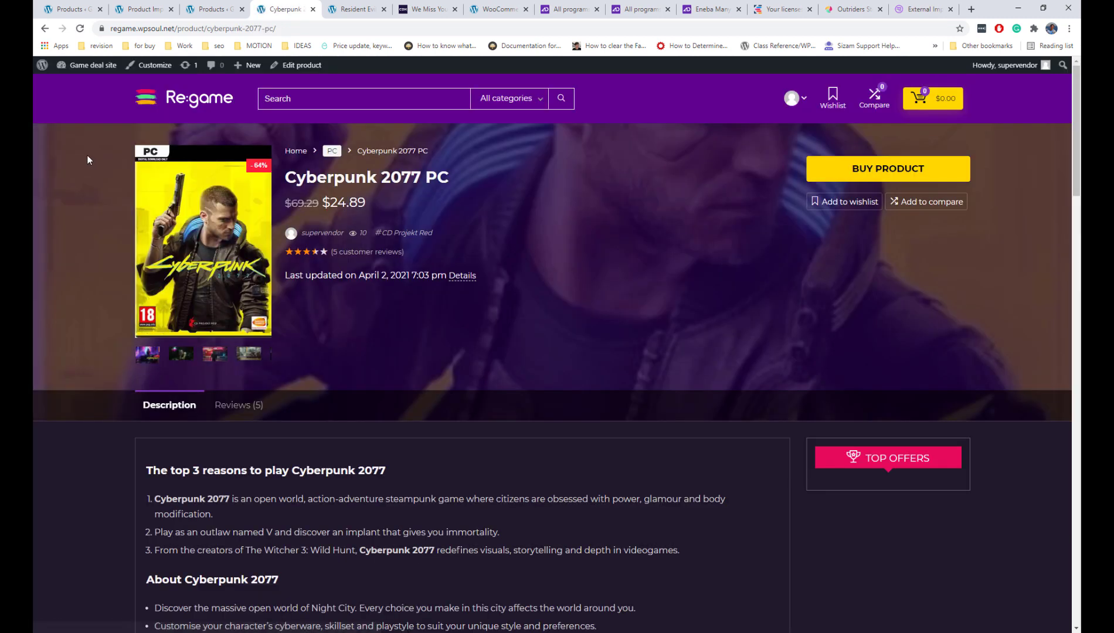
- Open the dashboard's All Products list in a new tab
{"action": "mouse_move", "coordinate": [91, 66]}
{"action": "middle_click", "coordinate": [91, 86]}
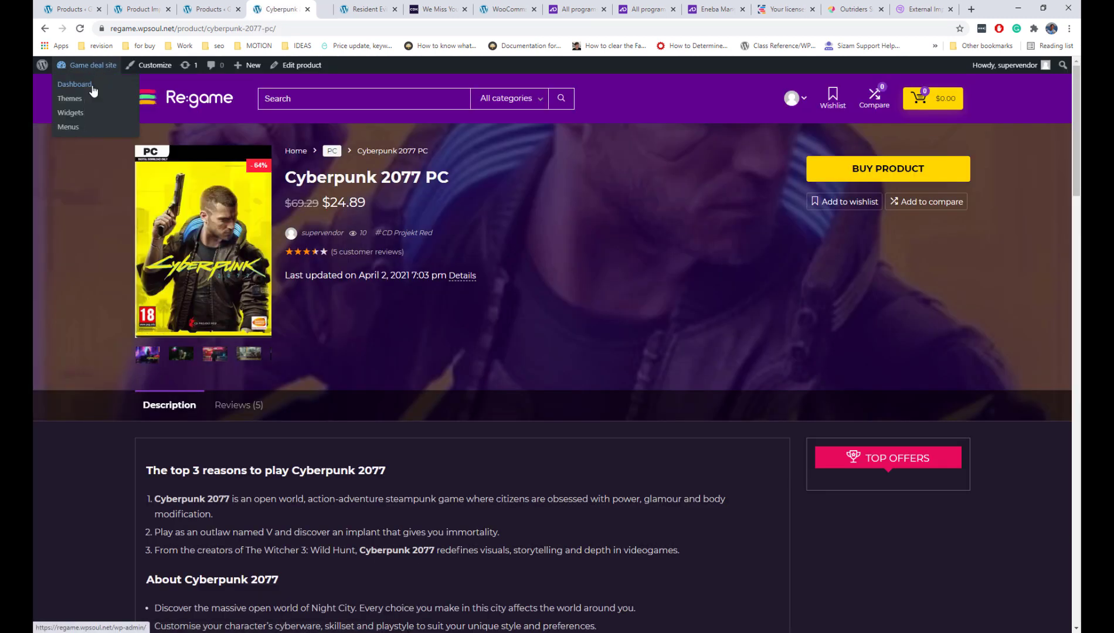
{"action": "key", "text": "ctrl+Tab"}
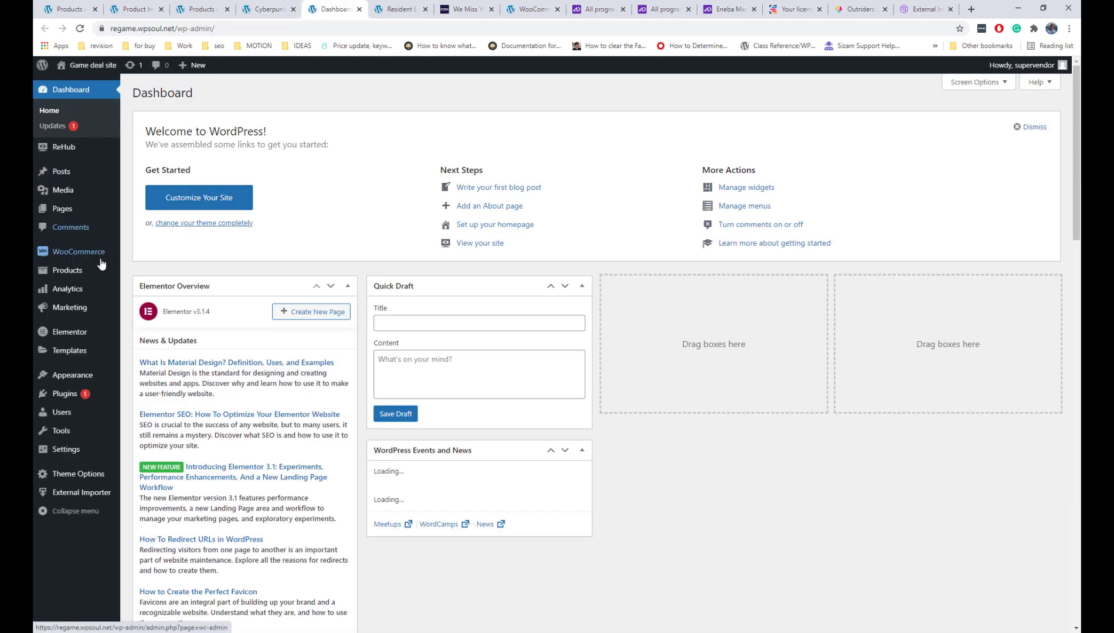
{"action": "mouse_move", "coordinate": [100, 271]}
{"action": "left_click", "coordinate": [152, 277]}
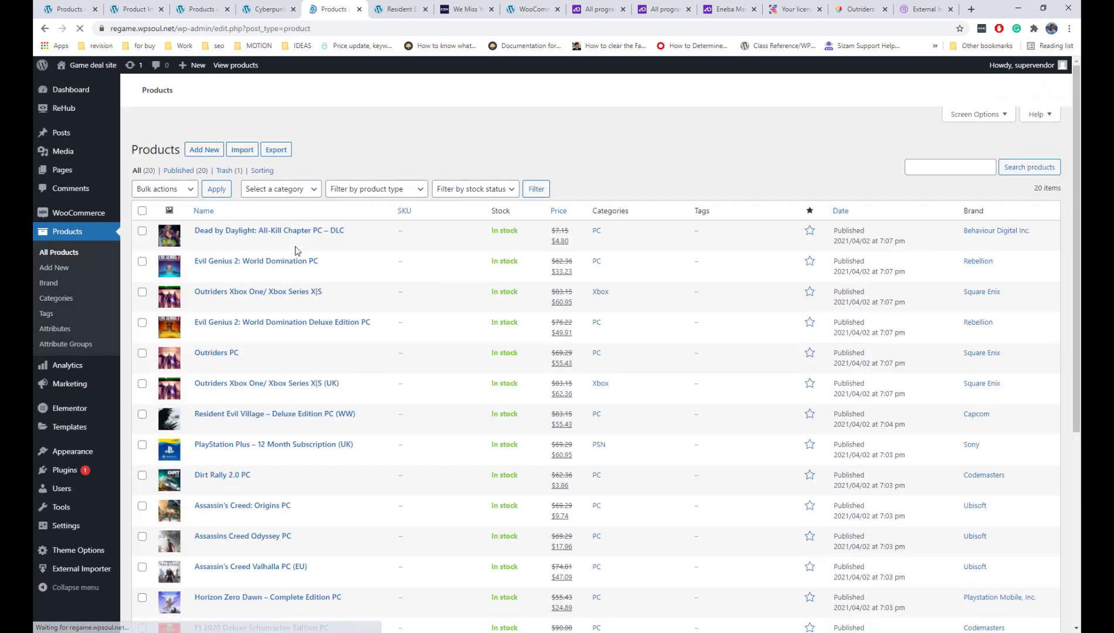
{"action": "scroll", "coordinate": [296, 251], "scroll_direction": "down", "scroll_amount": 8}
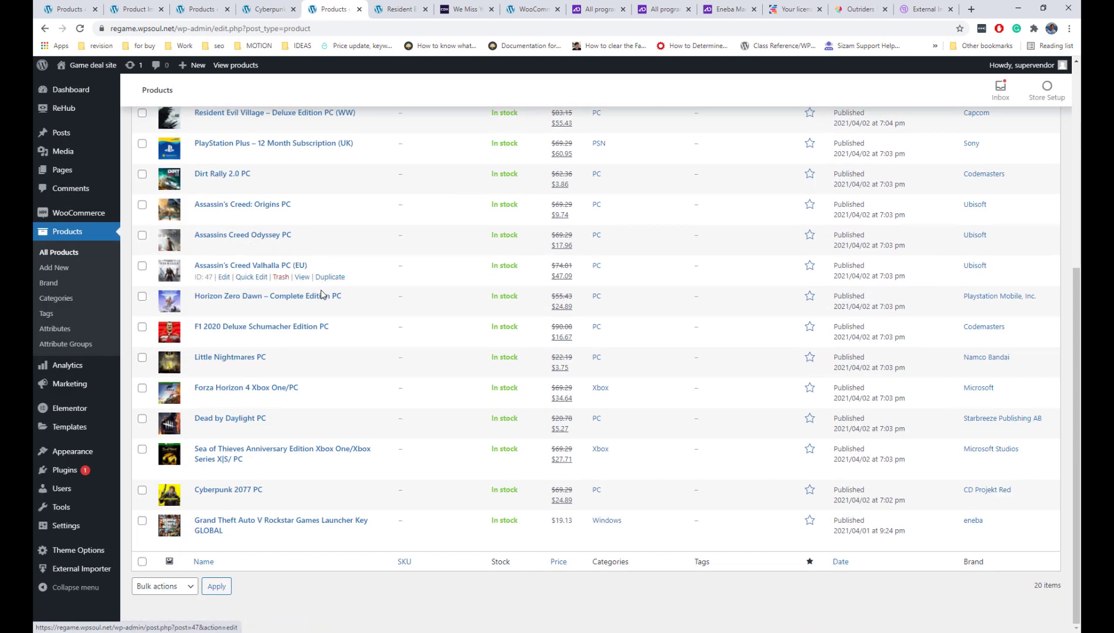
- Select Cyberpunk 2077 PC, Little Nightmares PC, PlayStation Plus and F1 2020 Deluxe for bulk editing
{"action": "left_click", "coordinate": [142, 491]}
{"action": "left_click", "coordinate": [142, 358]}
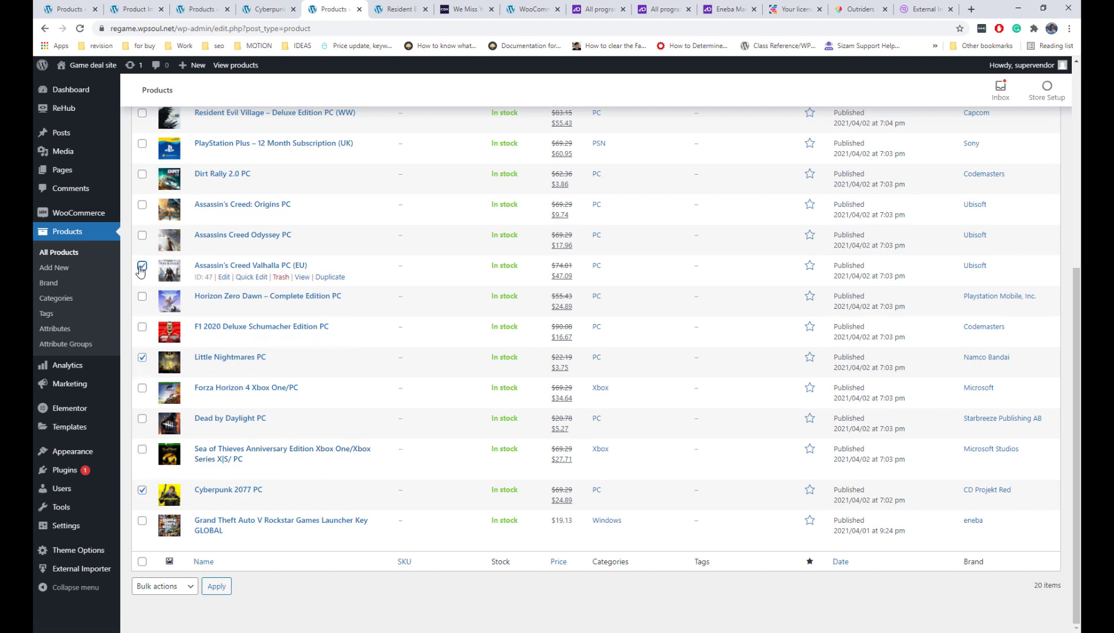
{"action": "scroll", "coordinate": [140, 269], "scroll_direction": "up", "scroll_amount": 3}
{"action": "left_click", "coordinate": [142, 326]}
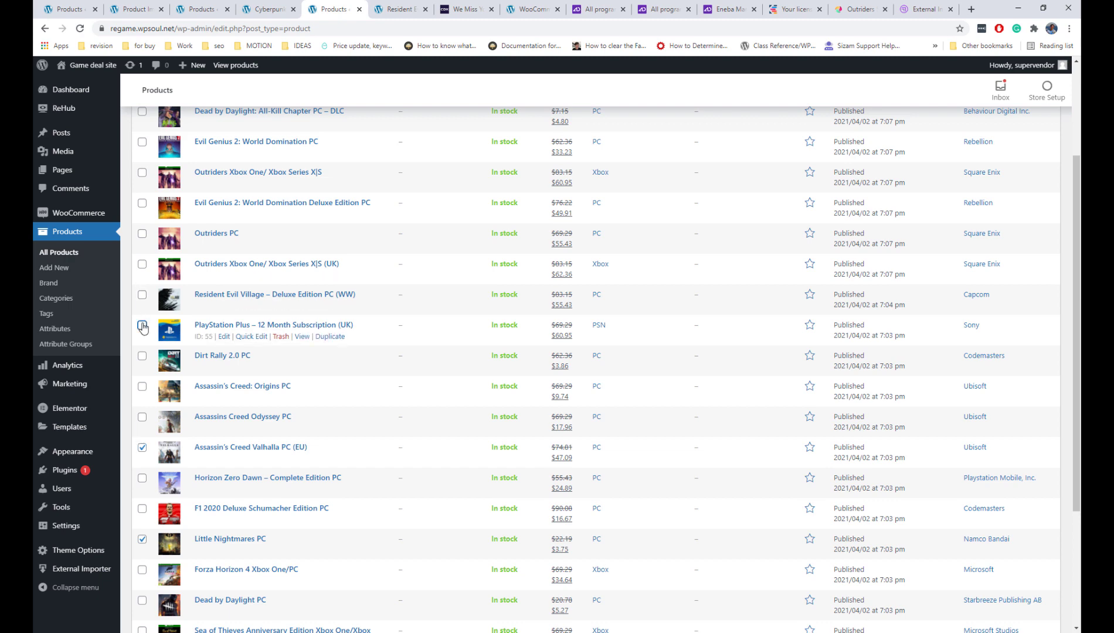
{"action": "scroll", "coordinate": [143, 328], "scroll_direction": "up", "scroll_amount": 3}
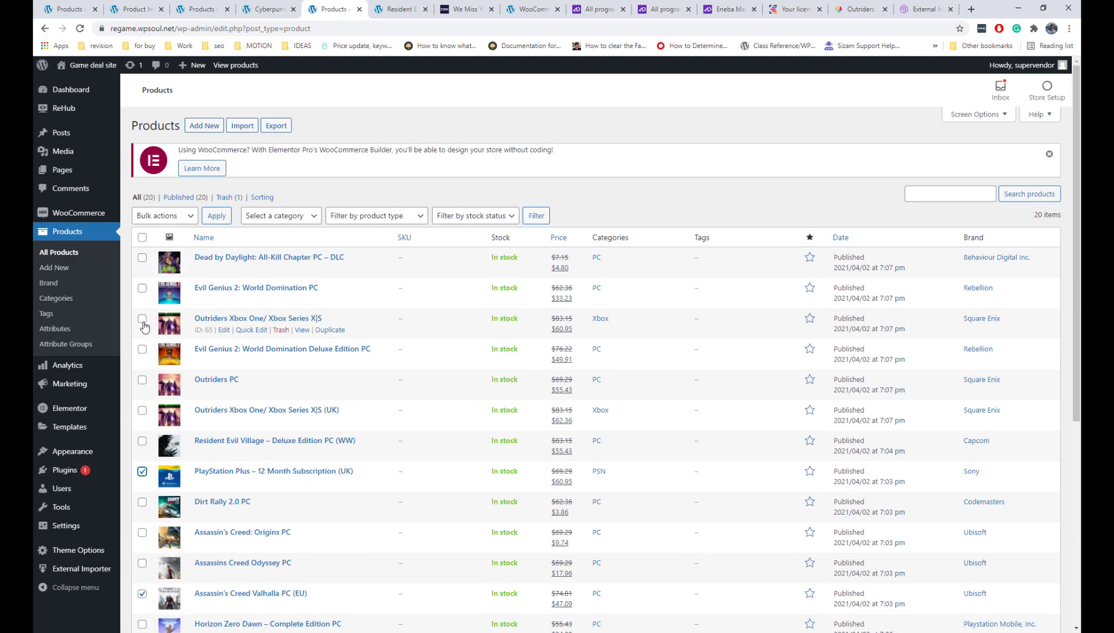
{"action": "scroll", "coordinate": [143, 327], "scroll_direction": "down", "scroll_amount": 5}
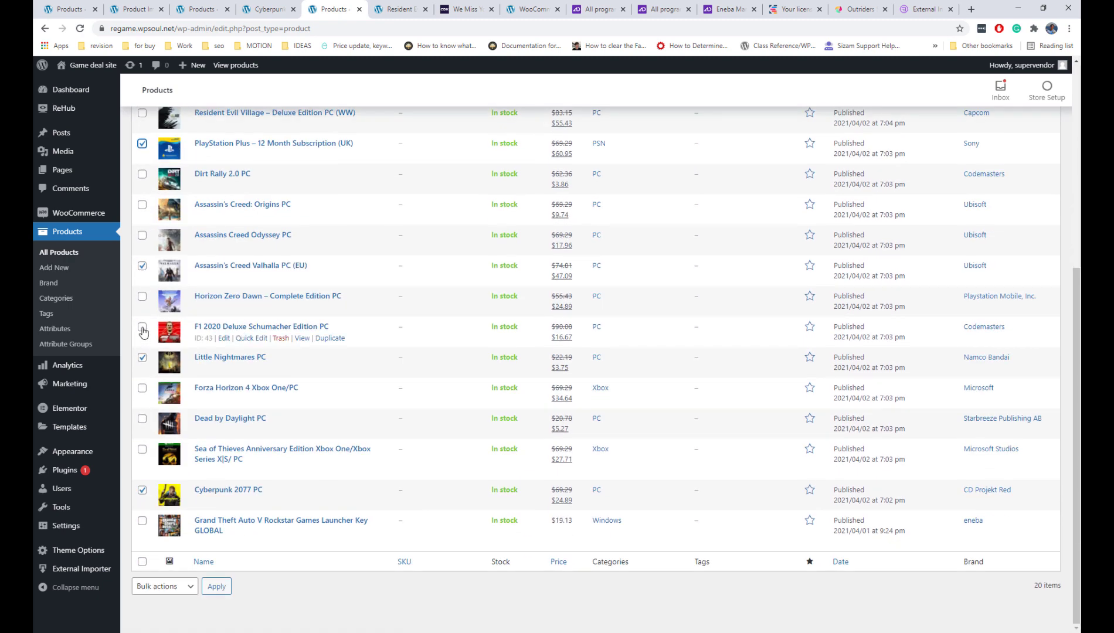
{"action": "left_click", "coordinate": [142, 330]}
{"action": "scroll", "coordinate": [144, 329], "scroll_direction": "up", "scroll_amount": 5}
- Bulk edit the five marked products to add the product tag 'best' and update them
{"action": "left_click", "coordinate": [164, 215]}
{"action": "left_click", "coordinate": [169, 218]}
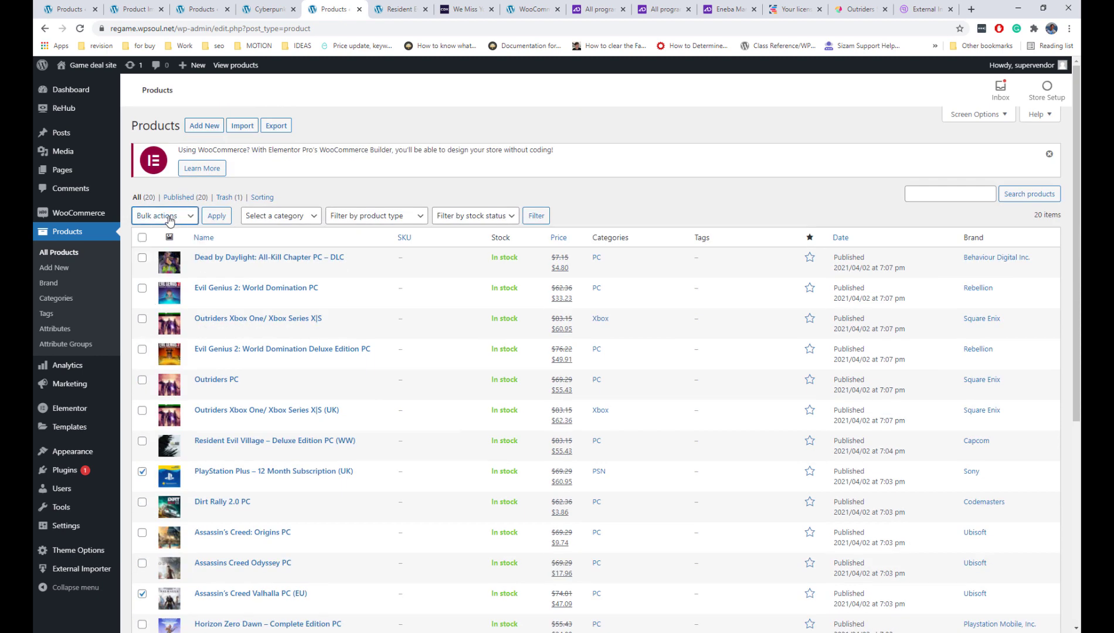
{"action": "left_click", "coordinate": [169, 218]}
{"action": "left_click", "coordinate": [158, 238]}
{"action": "left_click", "coordinate": [216, 216]}
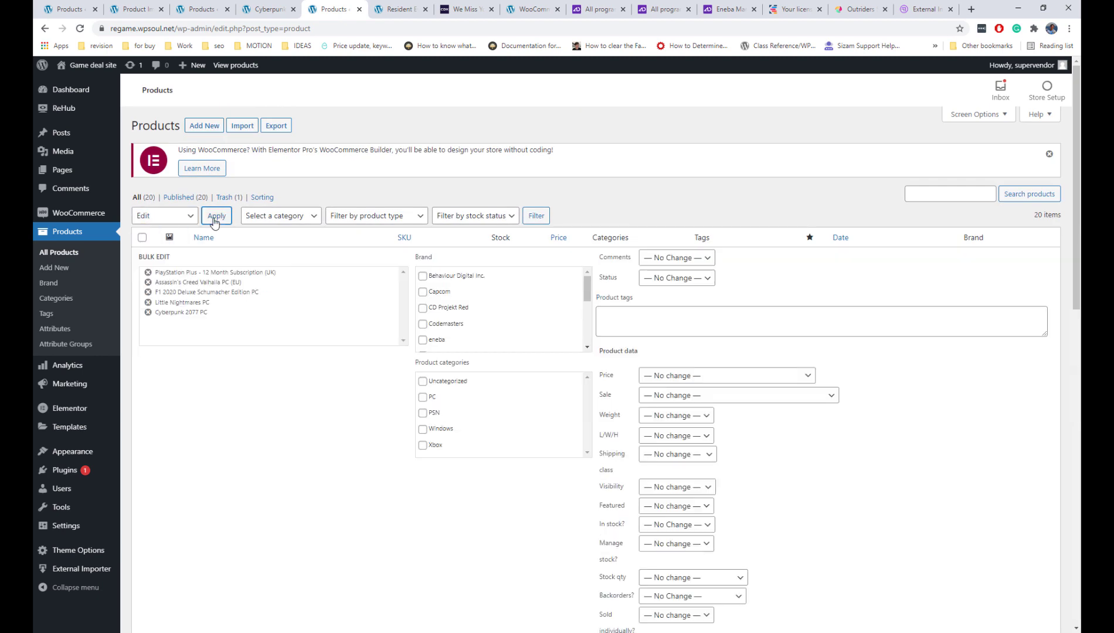
{"action": "left_click", "coordinate": [609, 317]}
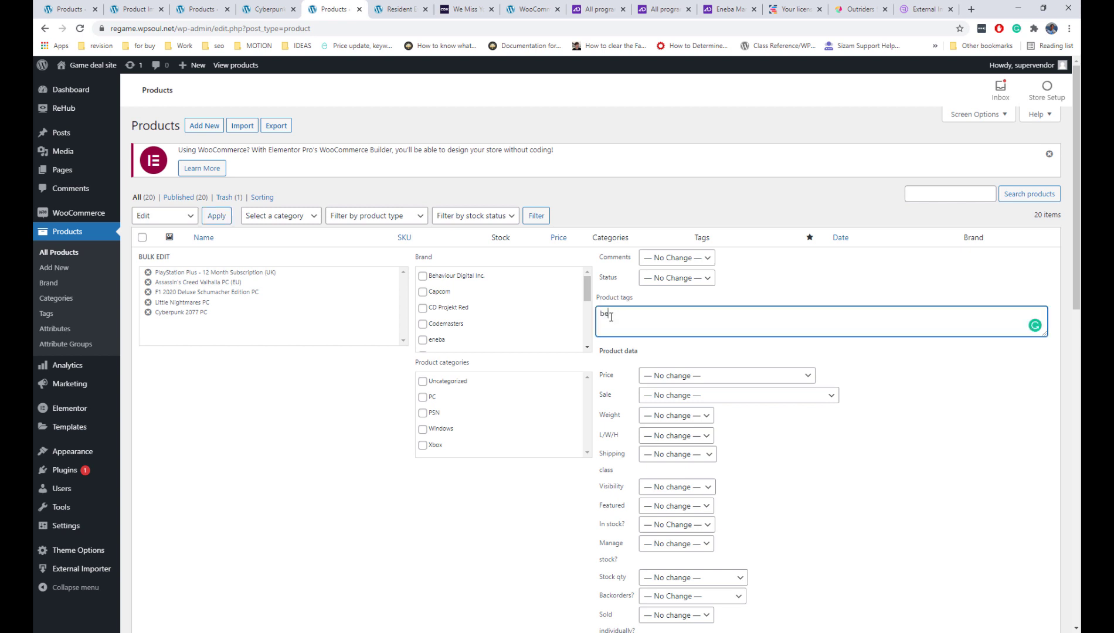
{"action": "scroll", "coordinate": [638, 322], "scroll_direction": "down", "scroll_amount": 3}
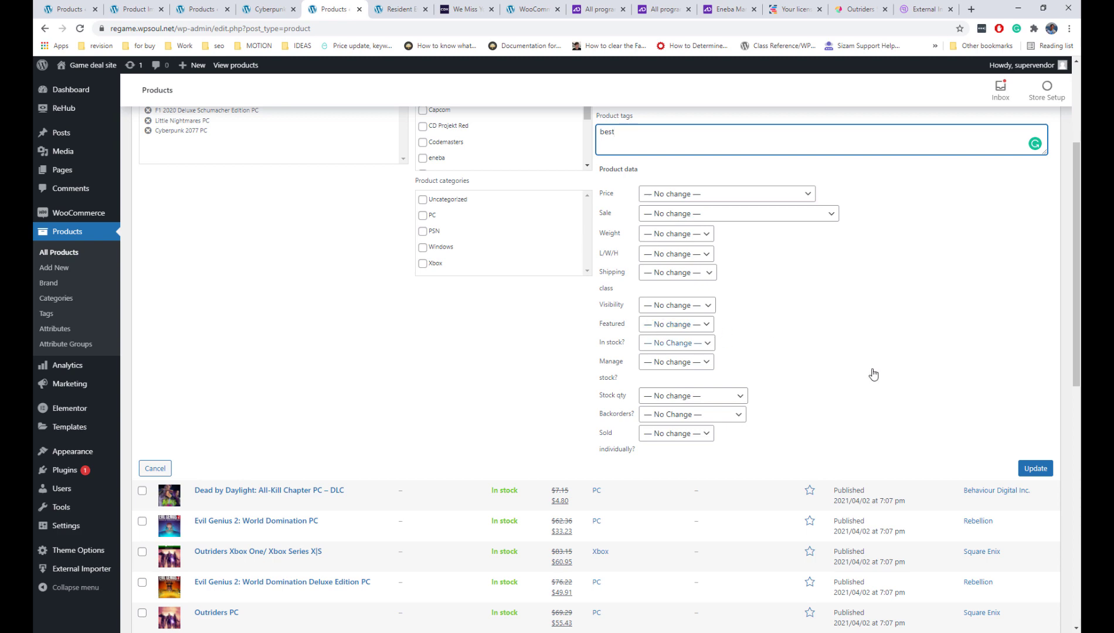
{"action": "left_click", "coordinate": [1030, 470]}
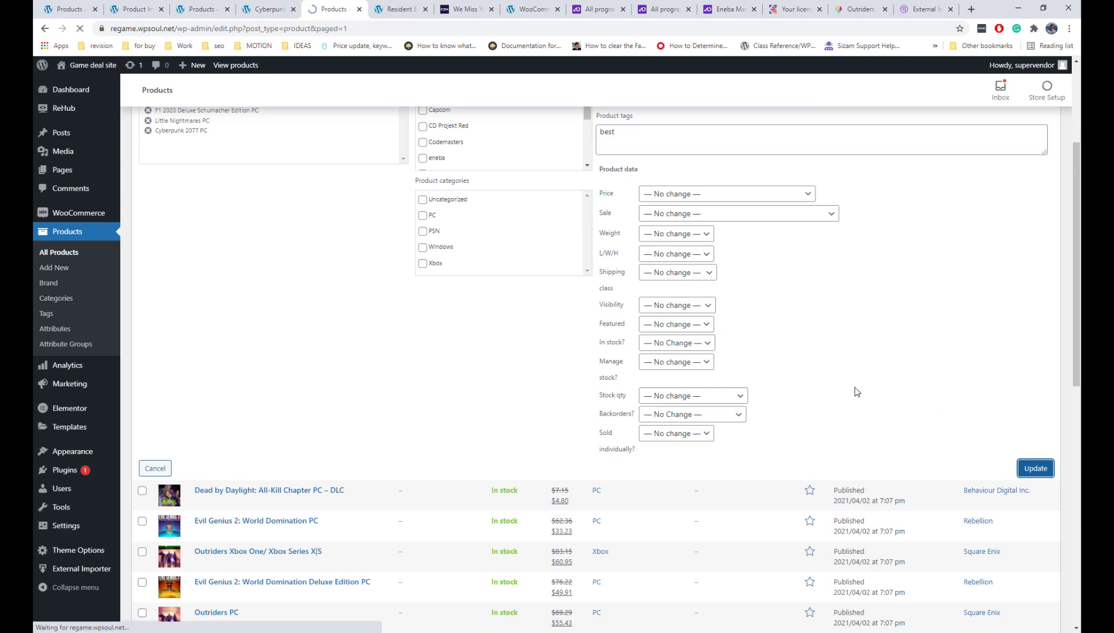
{"action": "scroll", "coordinate": [704, 352], "scroll_direction": "down", "scroll_amount": 5}
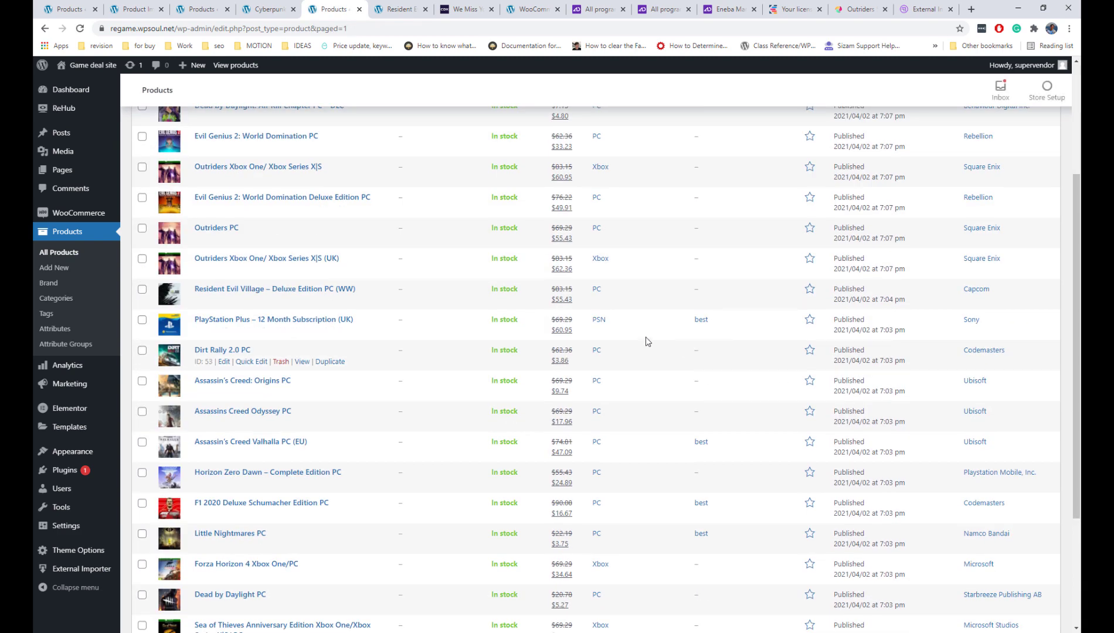
{"action": "left_click", "coordinate": [264, 11]}
- Reload the Cyberpunk 2077 PC page and confirm Top Offers lists the five best-tagged products
{"action": "left_click", "coordinate": [80, 29]}
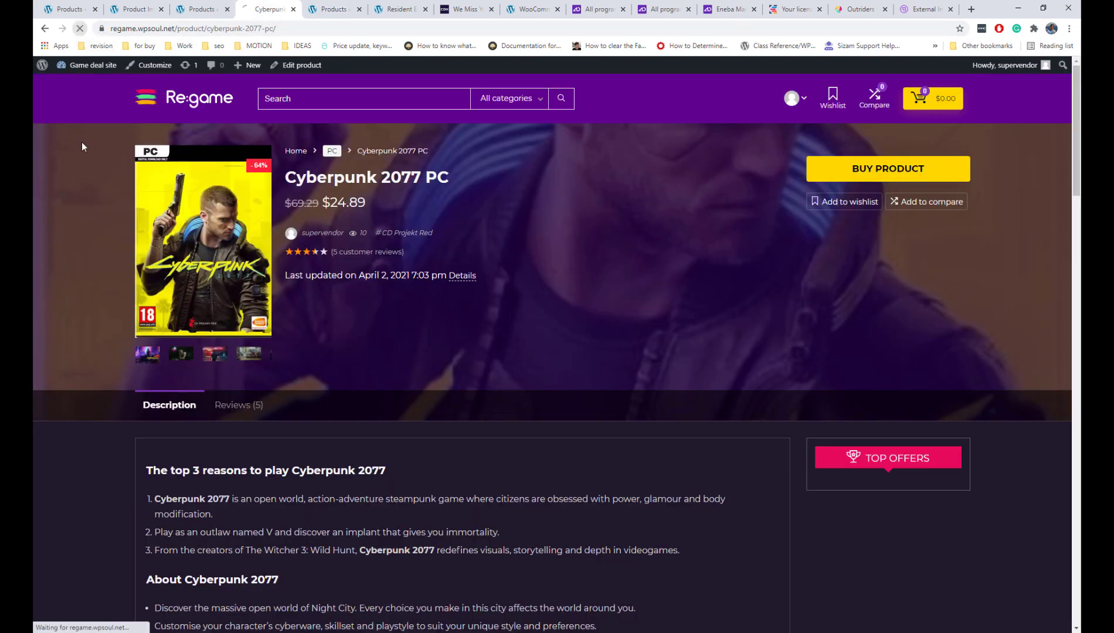
{"action": "scroll", "coordinate": [80, 153], "scroll_direction": "down", "scroll_amount": 5}
{"action": "scroll", "coordinate": [81, 157], "scroll_direction": "down", "scroll_amount": 3}
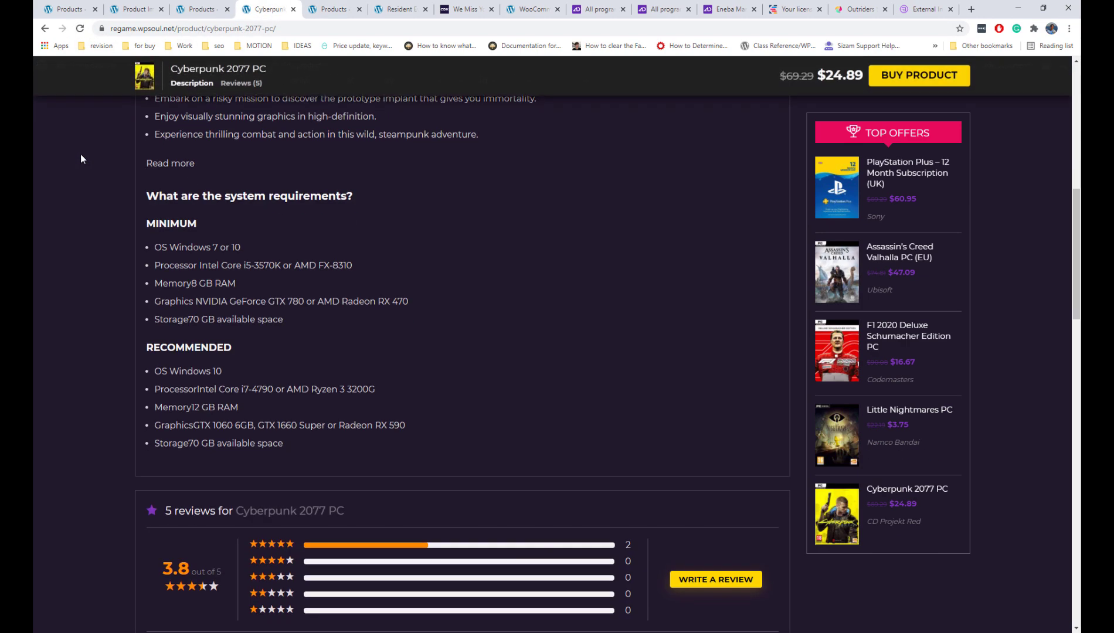
{"action": "scroll", "coordinate": [885, 415], "scroll_direction": "up", "scroll_amount": 6}
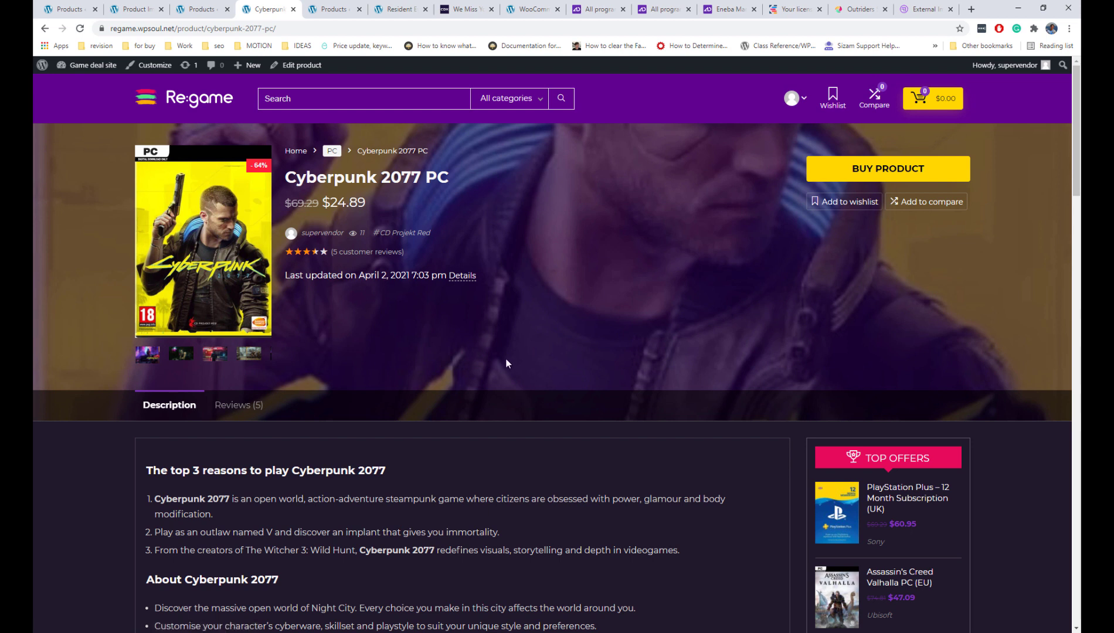
{"action": "scroll", "coordinate": [507, 364], "scroll_direction": "down", "scroll_amount": 12}
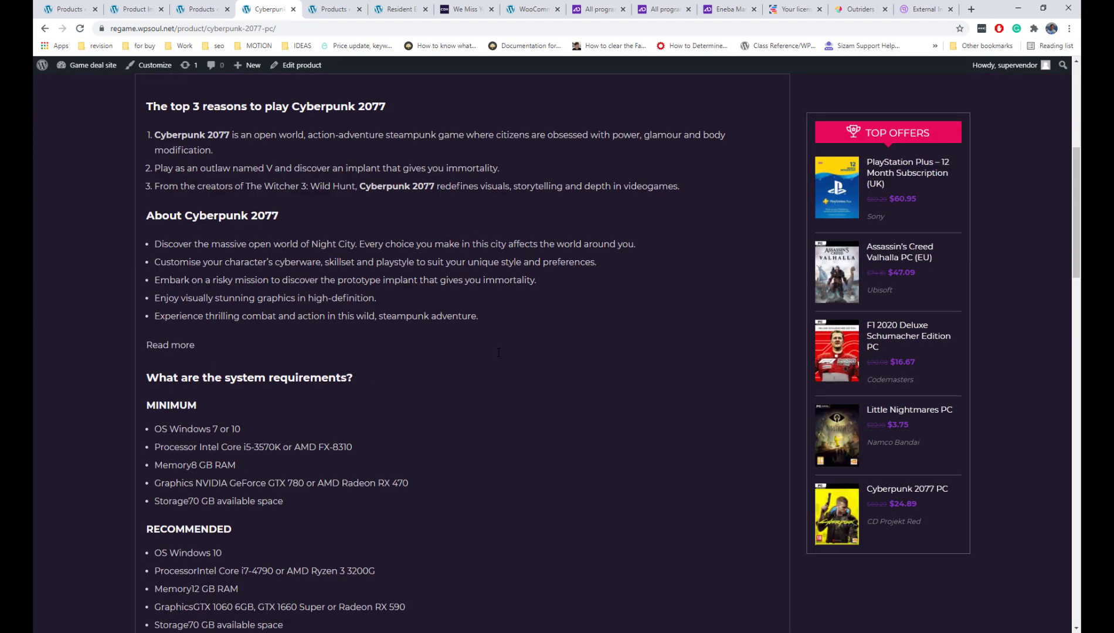
{"action": "scroll", "coordinate": [498, 356], "scroll_direction": "down", "scroll_amount": 15}
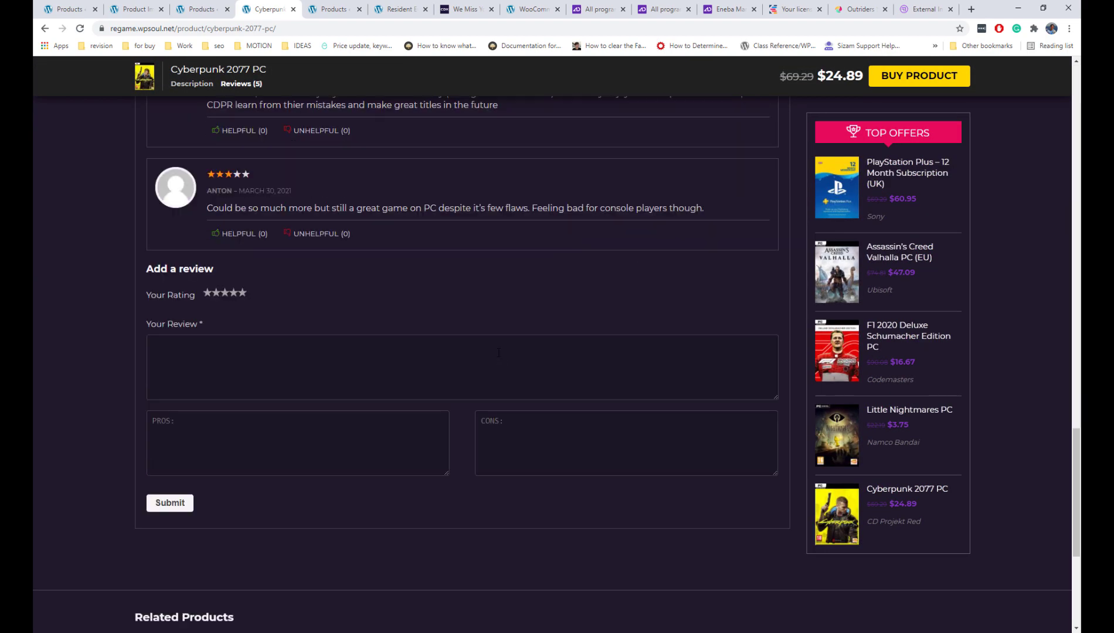
{"action": "scroll", "coordinate": [498, 353], "scroll_direction": "up", "scroll_amount": 20}
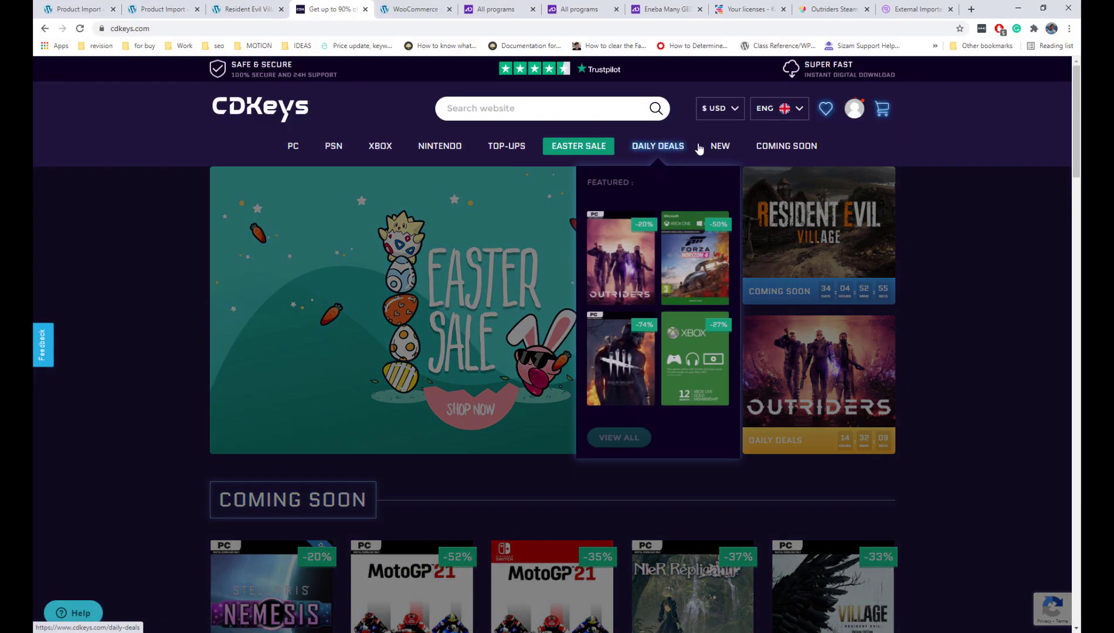
- Open CDKeys' New releases page, take its URL, and return to the Product Import tab
{"action": "left_click", "coordinate": [718, 148]}
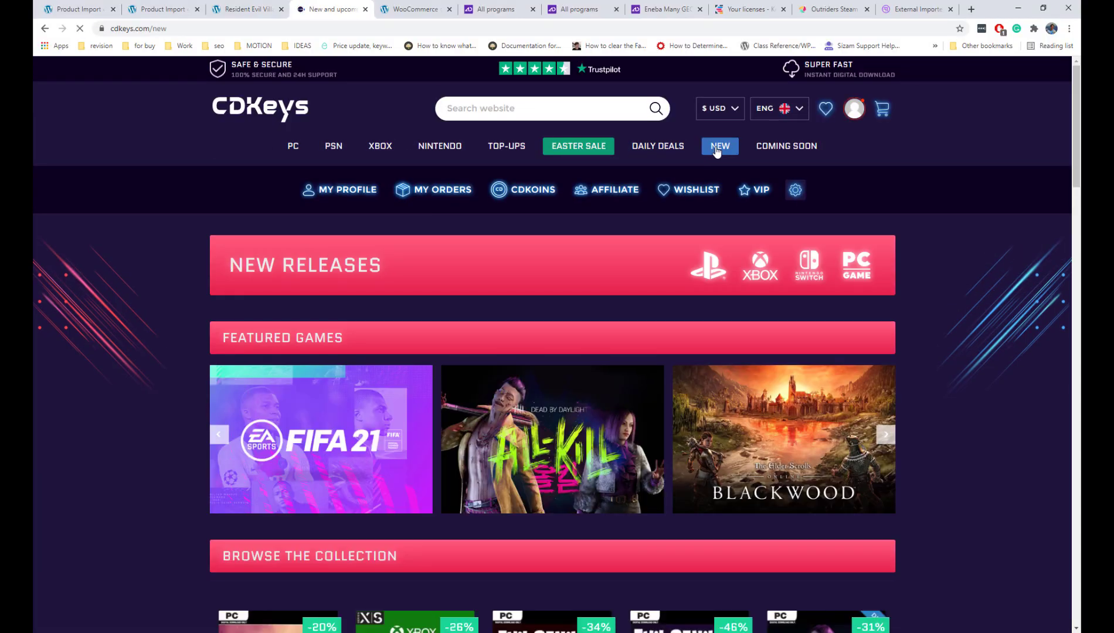
{"action": "left_click", "coordinate": [139, 30]}
{"action": "key", "text": "ctrl+c"}
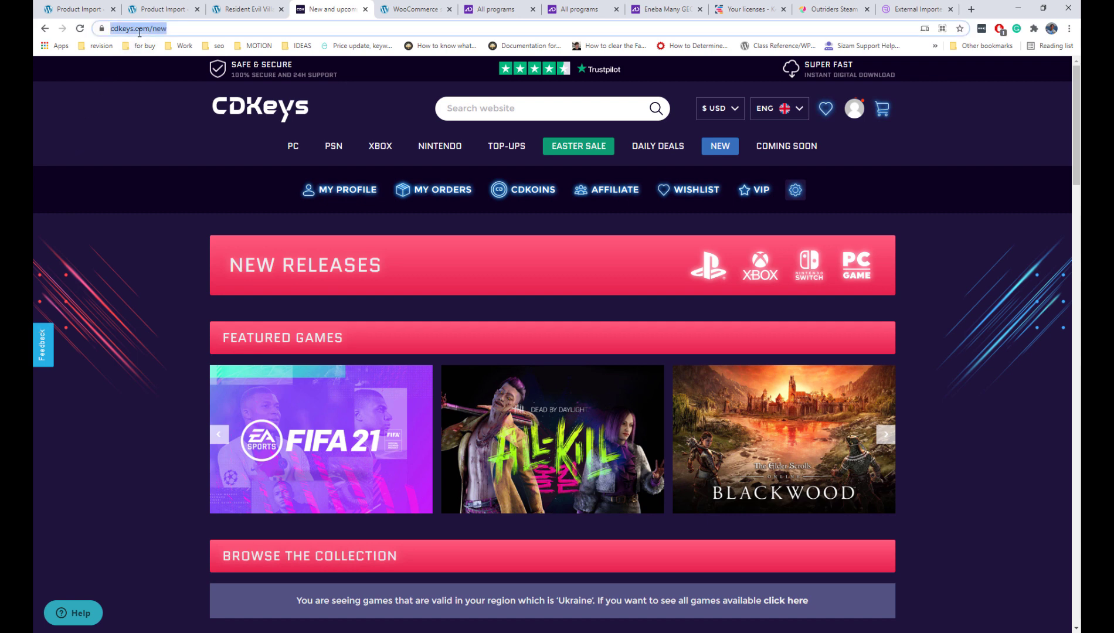
{"action": "left_click", "coordinate": [96, 15]}
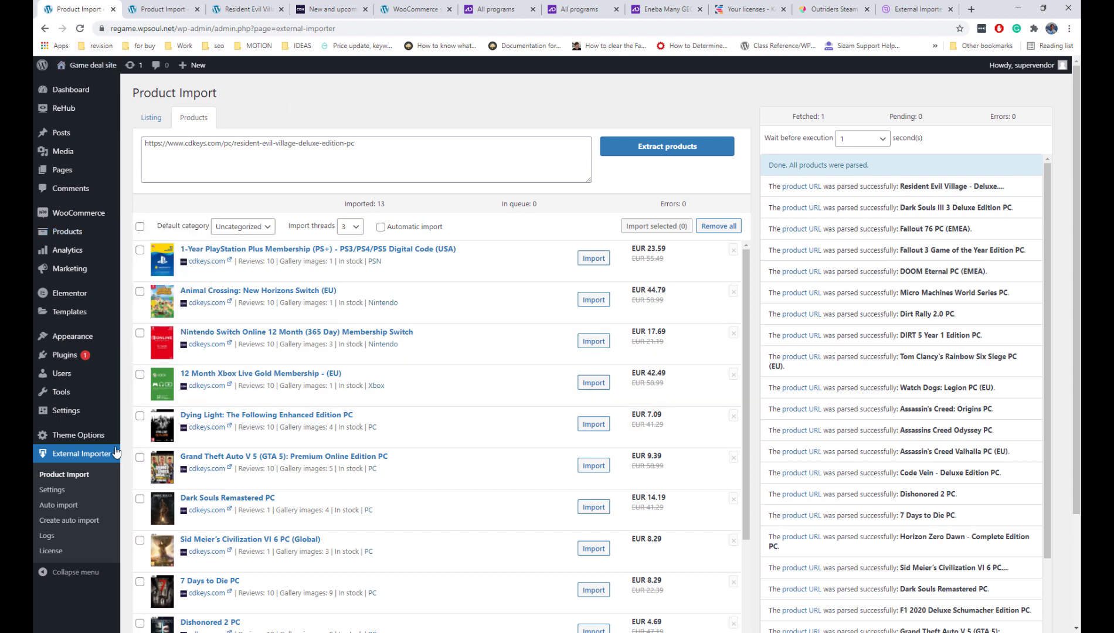
{"action": "left_click", "coordinate": [80, 522]}
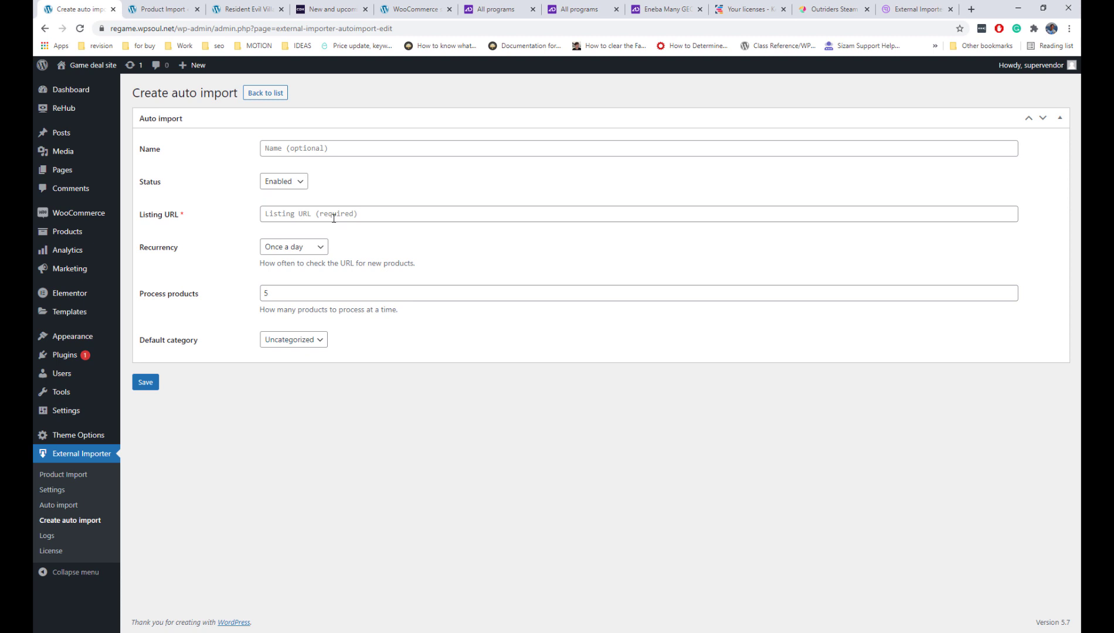
{"action": "left_click", "coordinate": [332, 215]}
{"action": "key", "text": "ctrl+v"}
{"action": "left_click", "coordinate": [307, 153]}
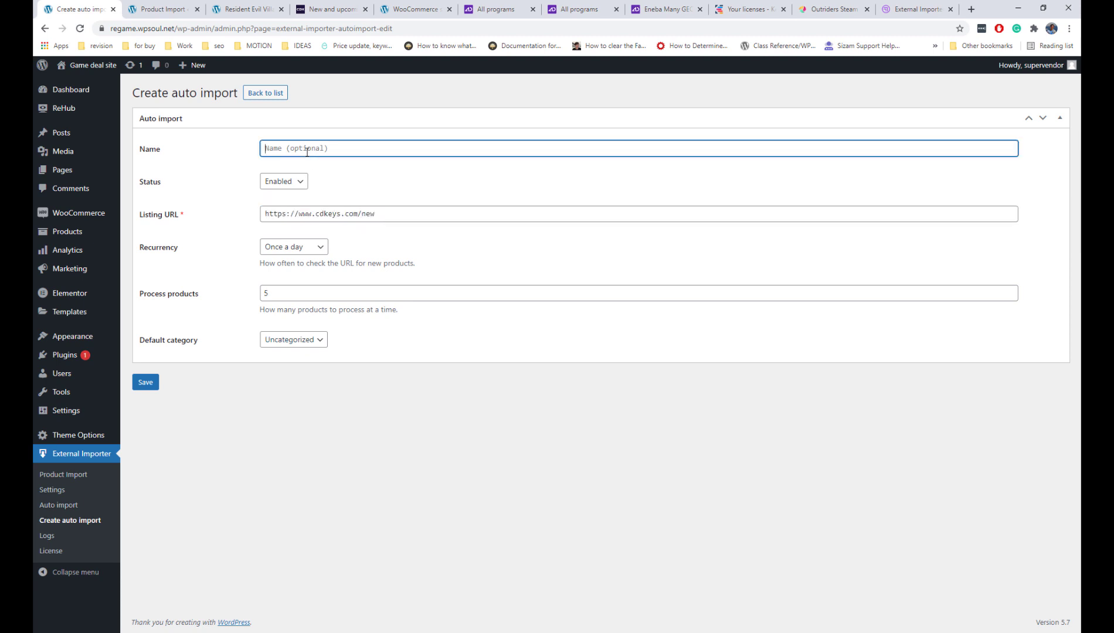
{"action": "type", "text": "New games updated each week"}
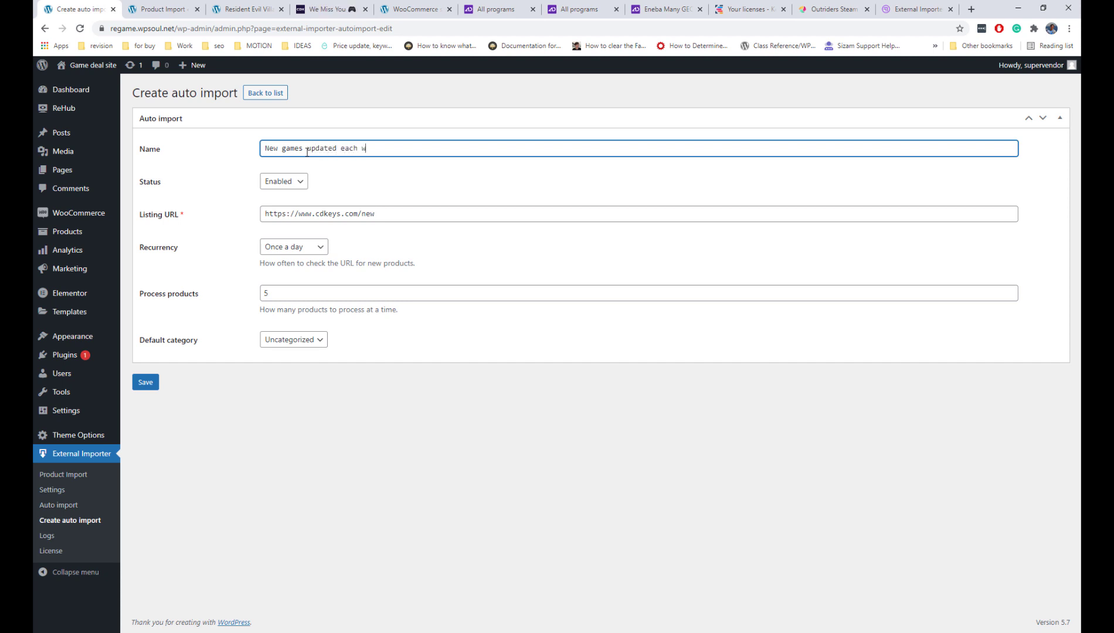
{"action": "left_click", "coordinate": [305, 248]}
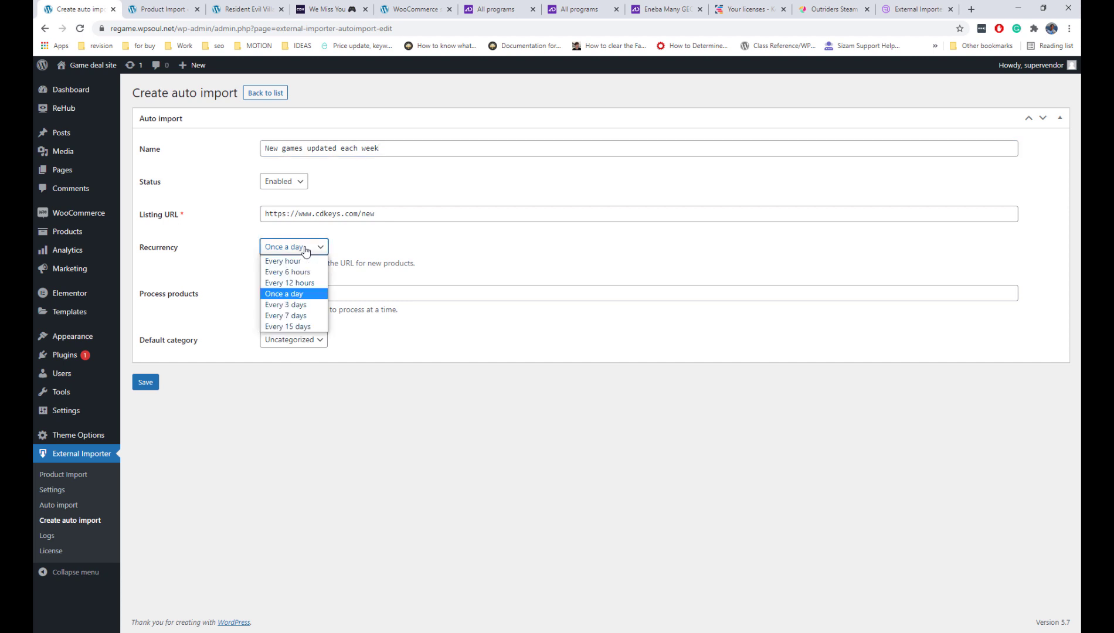
{"action": "left_click", "coordinate": [303, 317]}
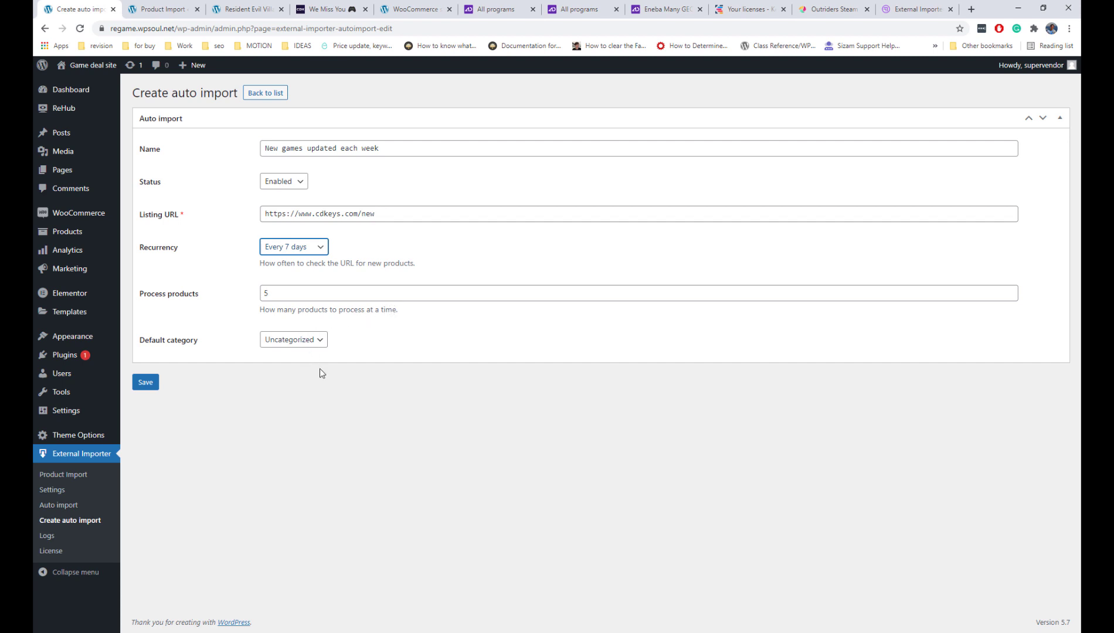
{"action": "left_click", "coordinate": [338, 292]}
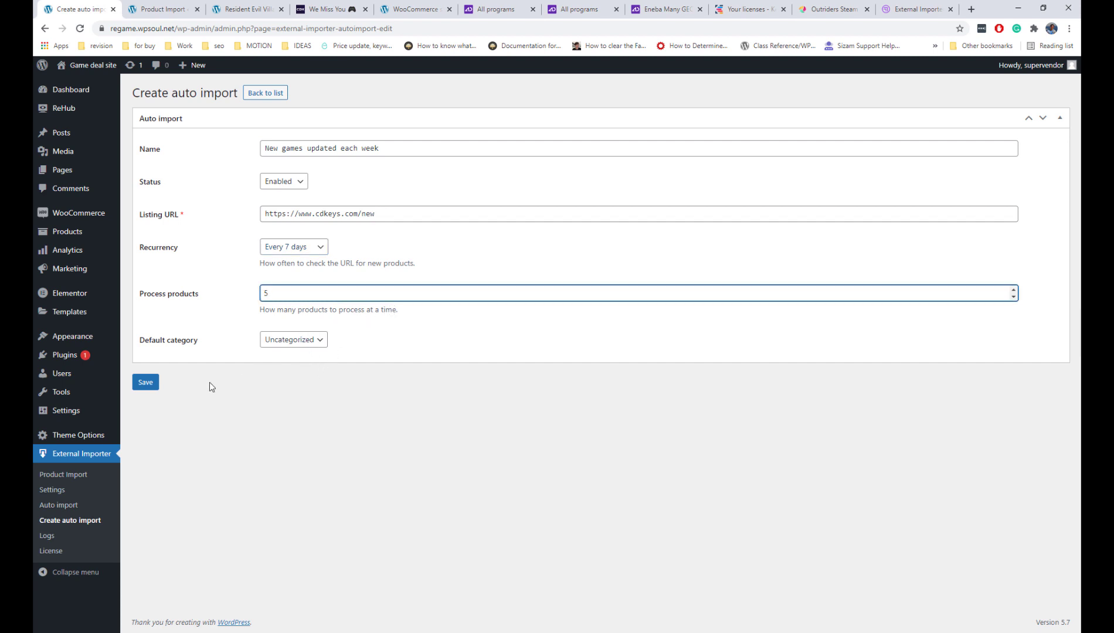
{"action": "left_click", "coordinate": [156, 384]}
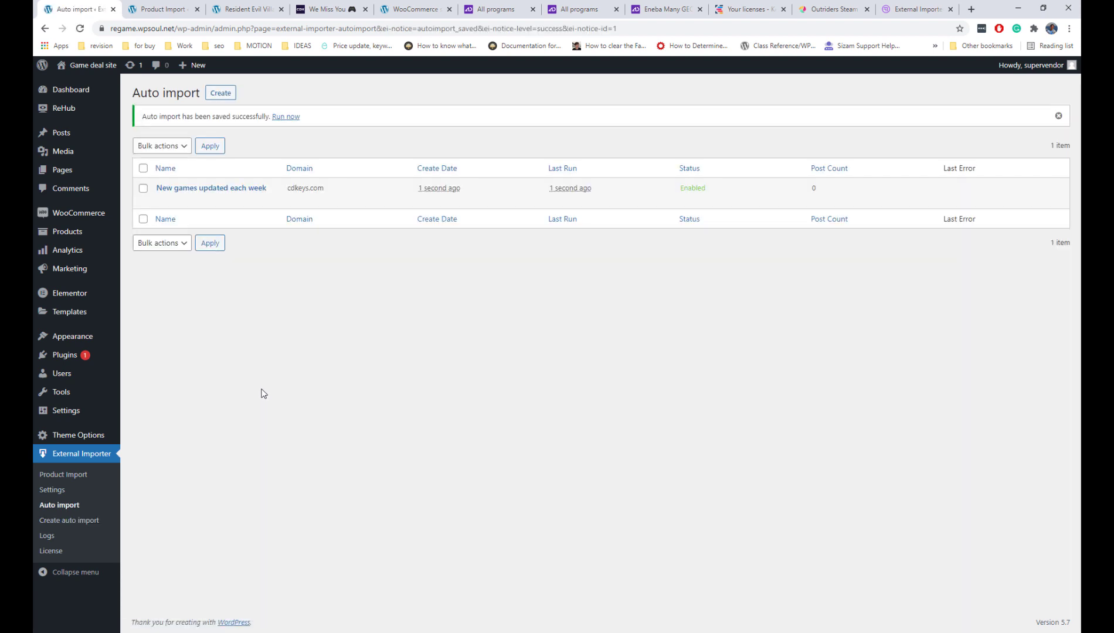
- Run the 'New games updated each week' auto import now, then go to Product Import
{"action": "mouse_move", "coordinate": [242, 206]}
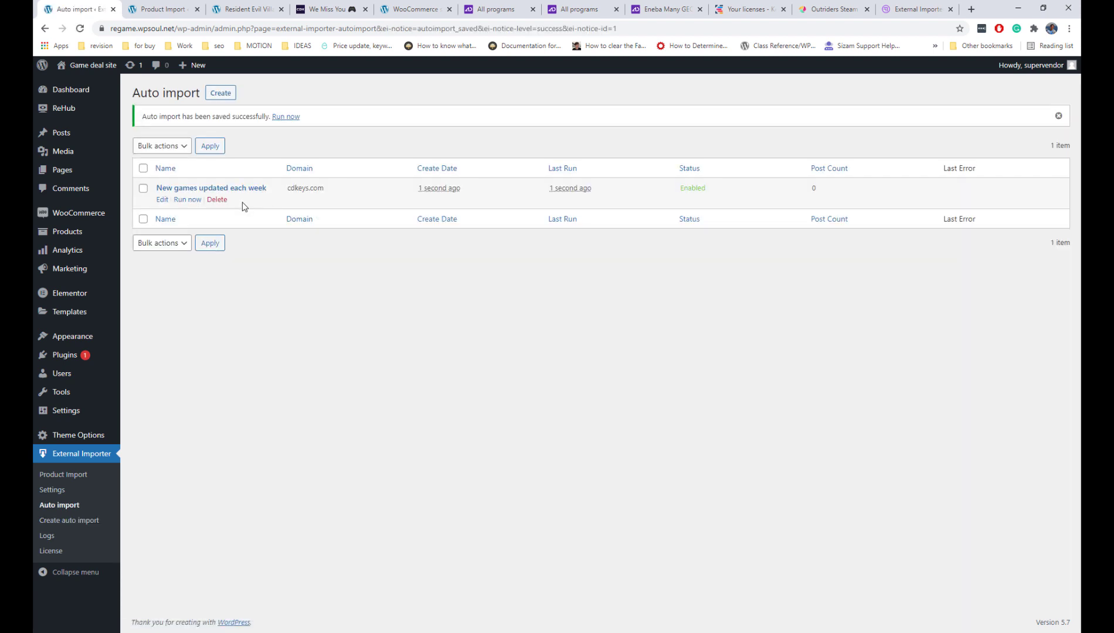
{"action": "left_click", "coordinate": [188, 201]}
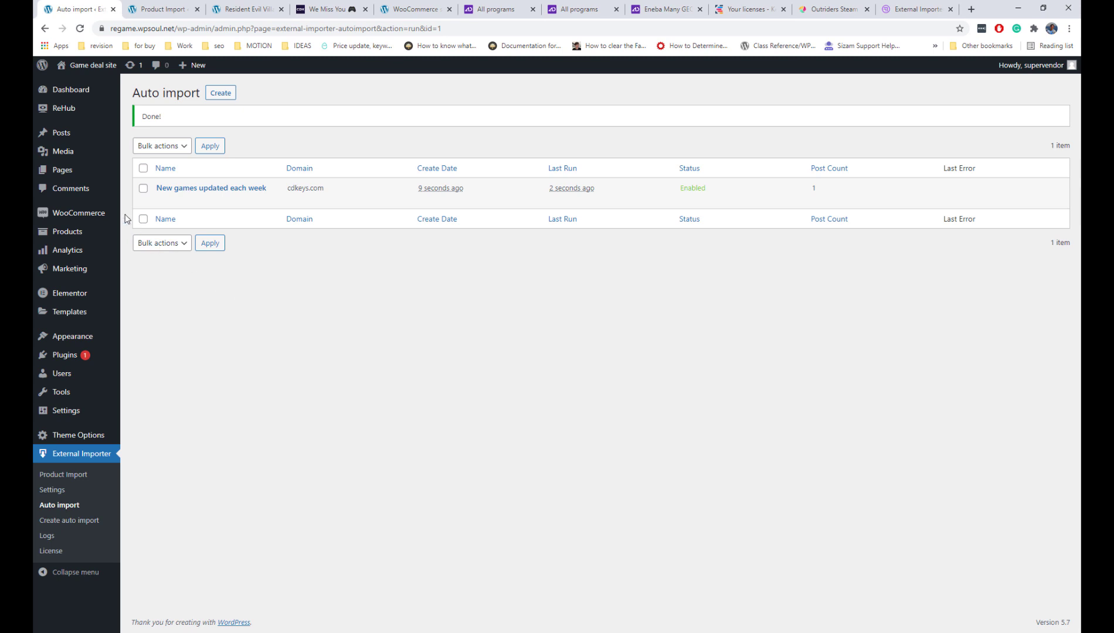
{"action": "mouse_move", "coordinate": [100, 211]}
{"action": "left_click", "coordinate": [139, 231]}
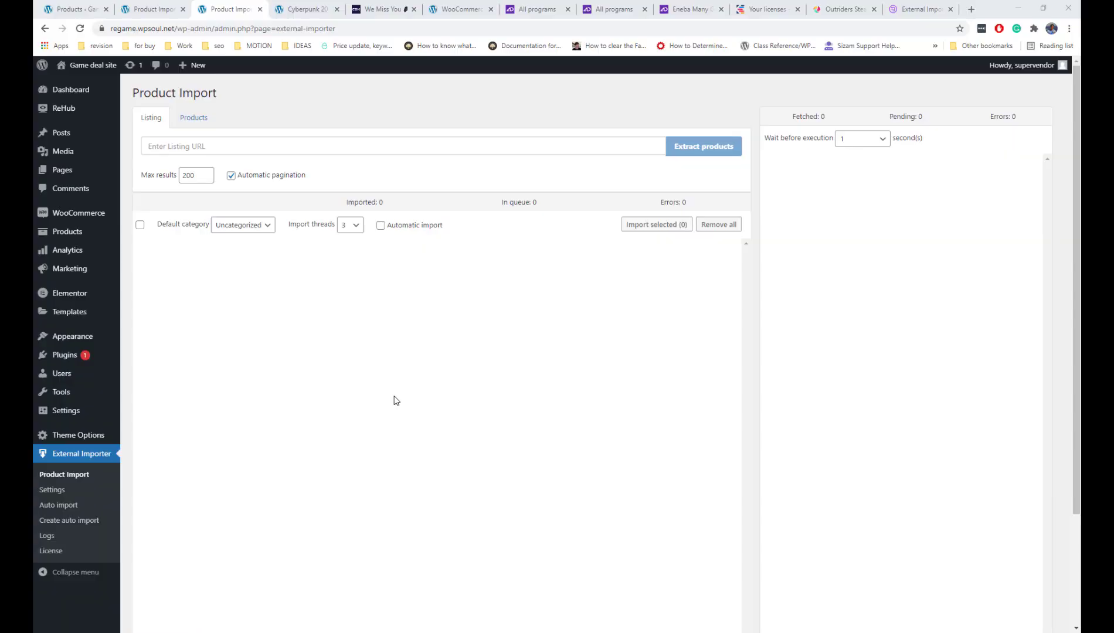
- Open the Import tab of External Importer Settings and review it down to Custom fields
{"action": "left_click", "coordinate": [82, 490]}
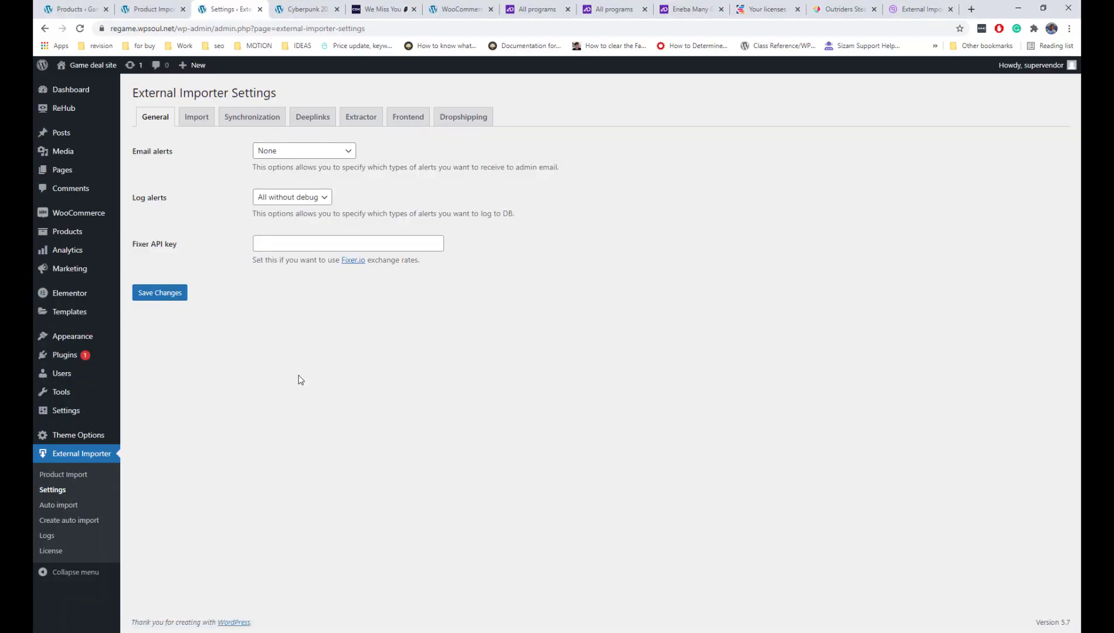
{"action": "left_click", "coordinate": [195, 125]}
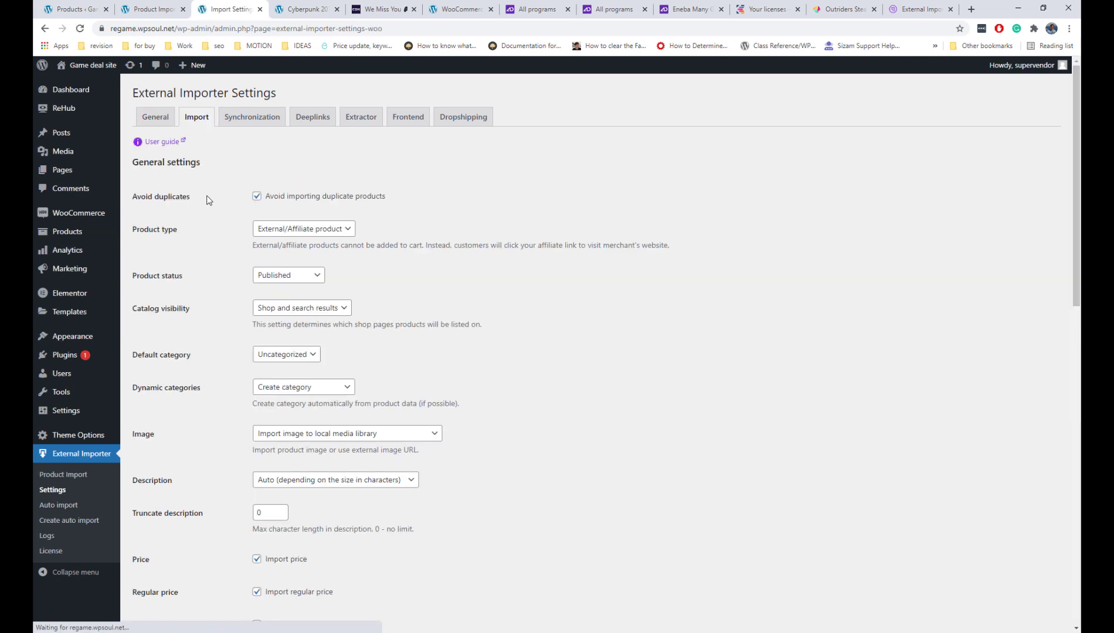
{"action": "scroll", "coordinate": [207, 199], "scroll_direction": "down", "scroll_amount": 5}
{"action": "scroll", "coordinate": [207, 200], "scroll_direction": "down", "scroll_amount": 6}
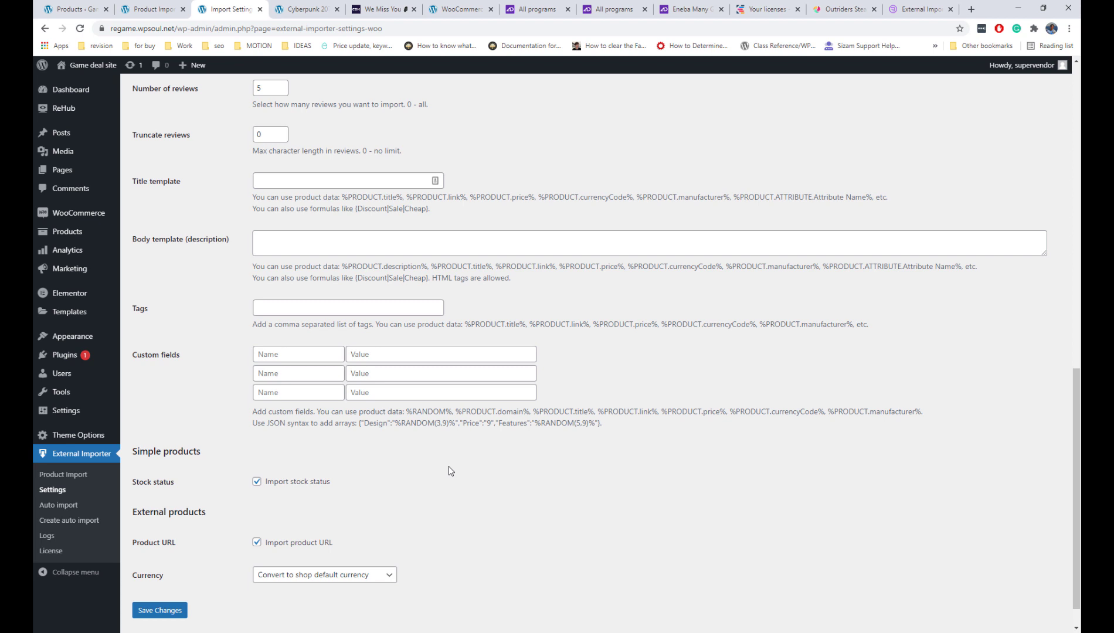
{"action": "scroll", "coordinate": [316, 317], "scroll_direction": "up", "scroll_amount": 15}
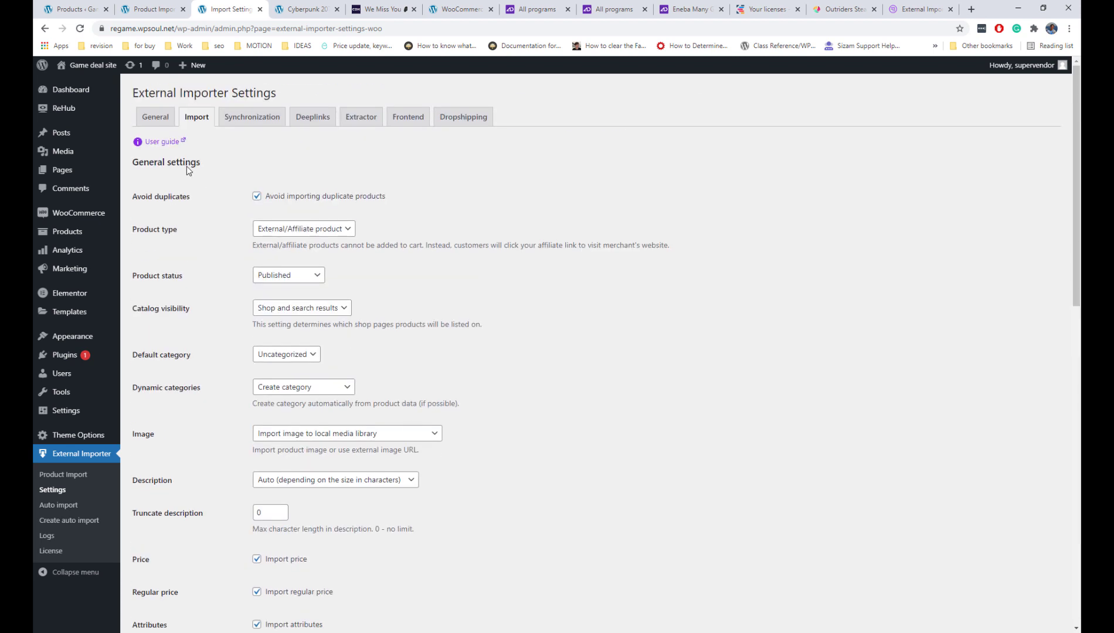
- Open ReHub Support and tips in a new tab and search the docs for 'meta fields'
{"action": "mouse_move", "coordinate": [82, 109]}
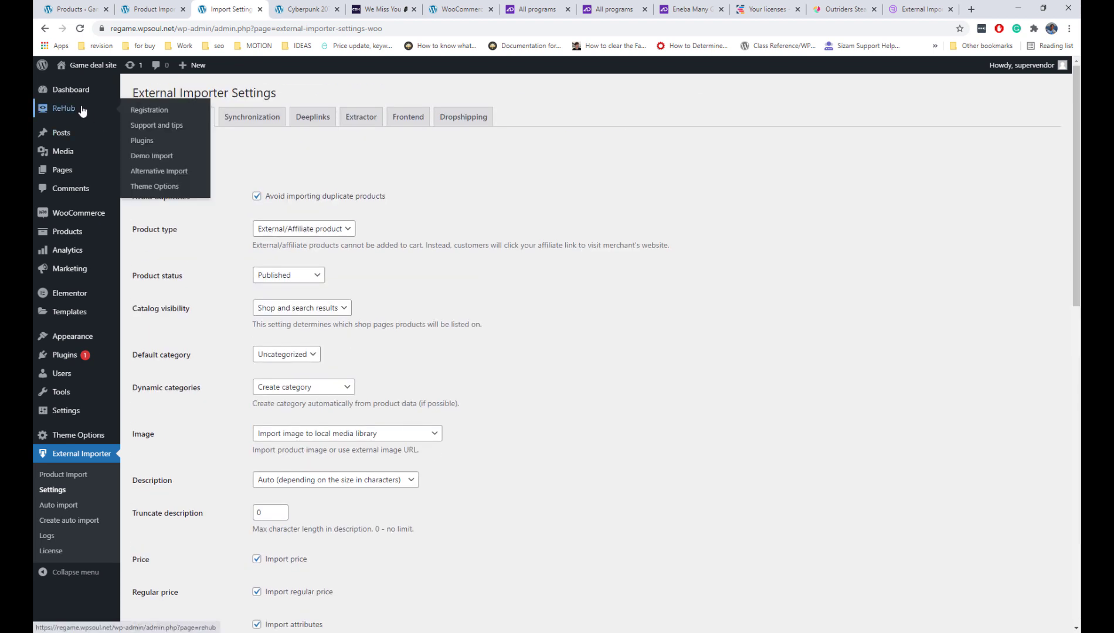
{"action": "right_click", "coordinate": [159, 130]}
{"action": "left_click", "coordinate": [194, 133]}
{"action": "left_click", "coordinate": [285, 9]}
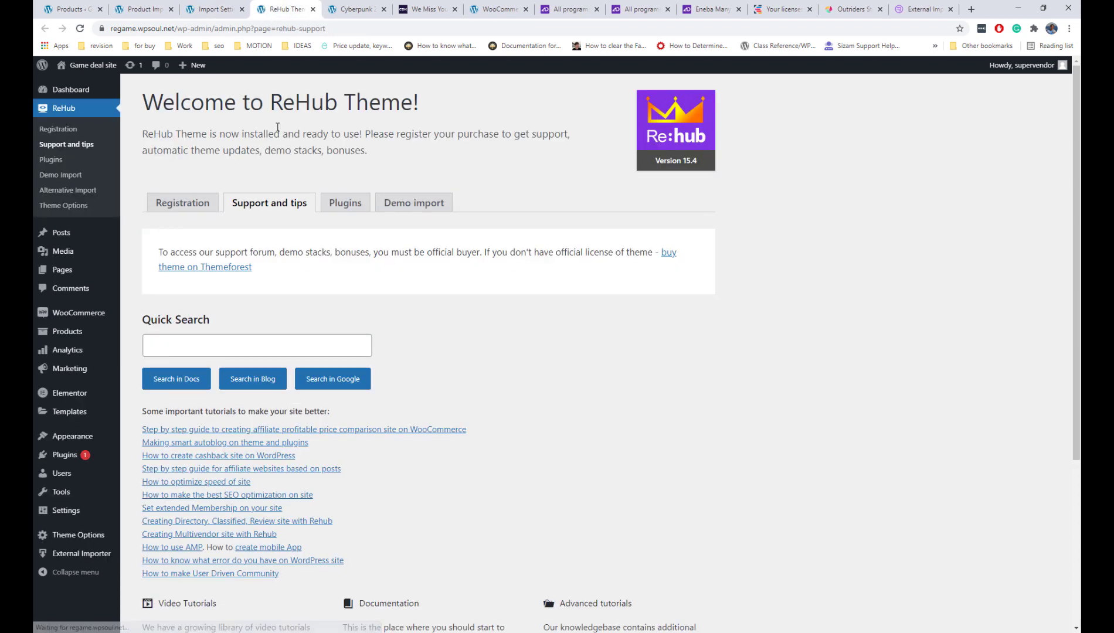
{"action": "left_click", "coordinate": [220, 340]}
{"action": "type", "text": "m"}
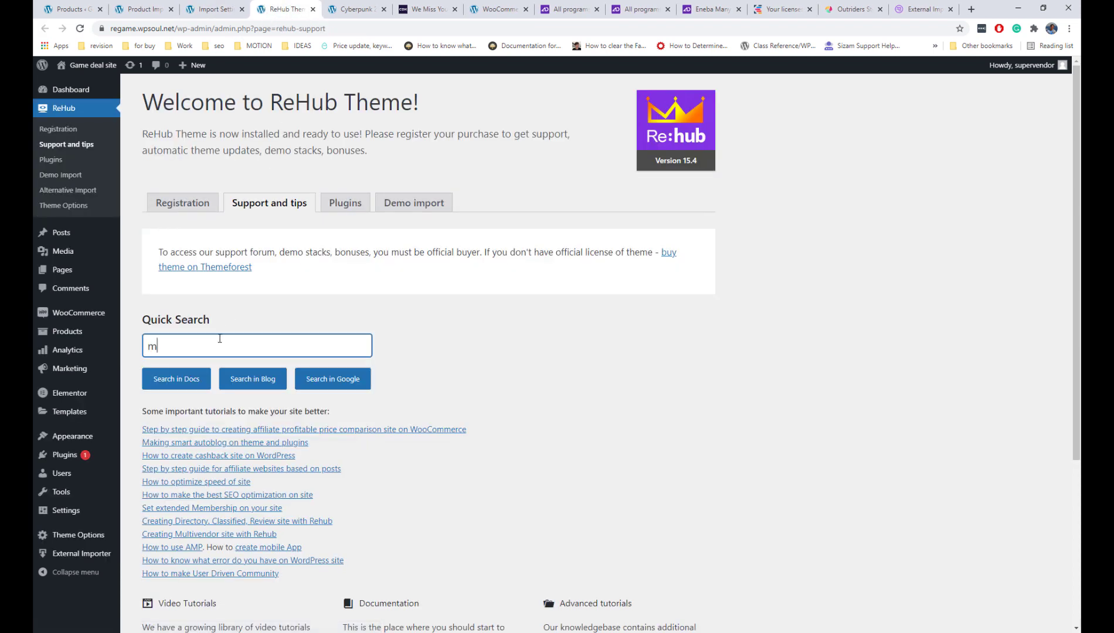
{"action": "type", "text": "eta fields"}
{"action": "left_click", "coordinate": [195, 380]}
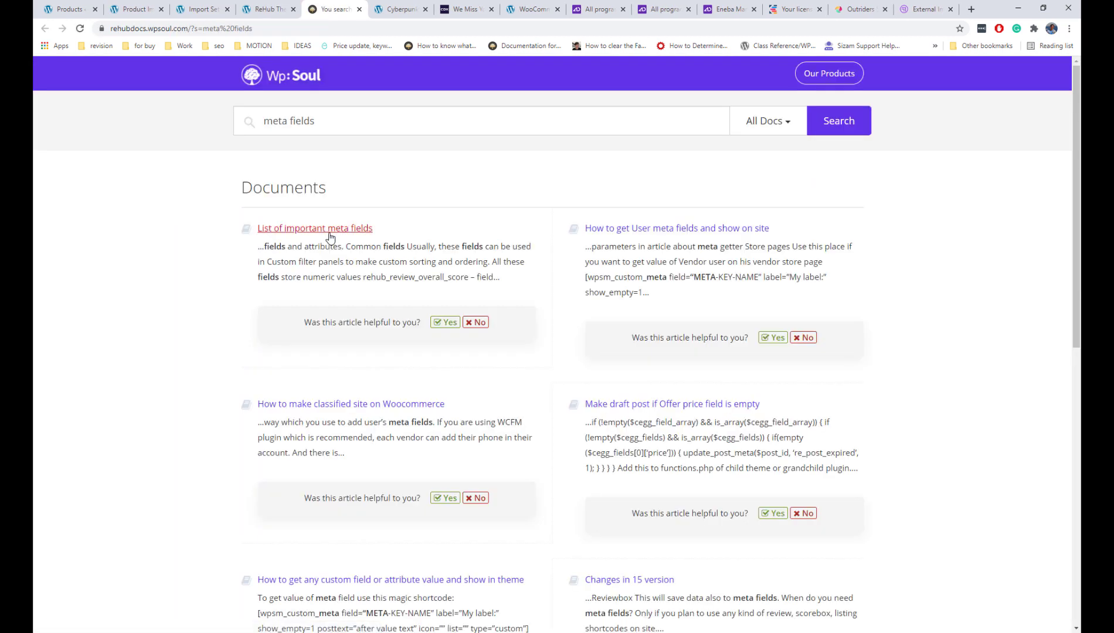
- Copy rehub_views from the 'List of important meta fields' article and return to Import settings
{"action": "left_click", "coordinate": [330, 234]}
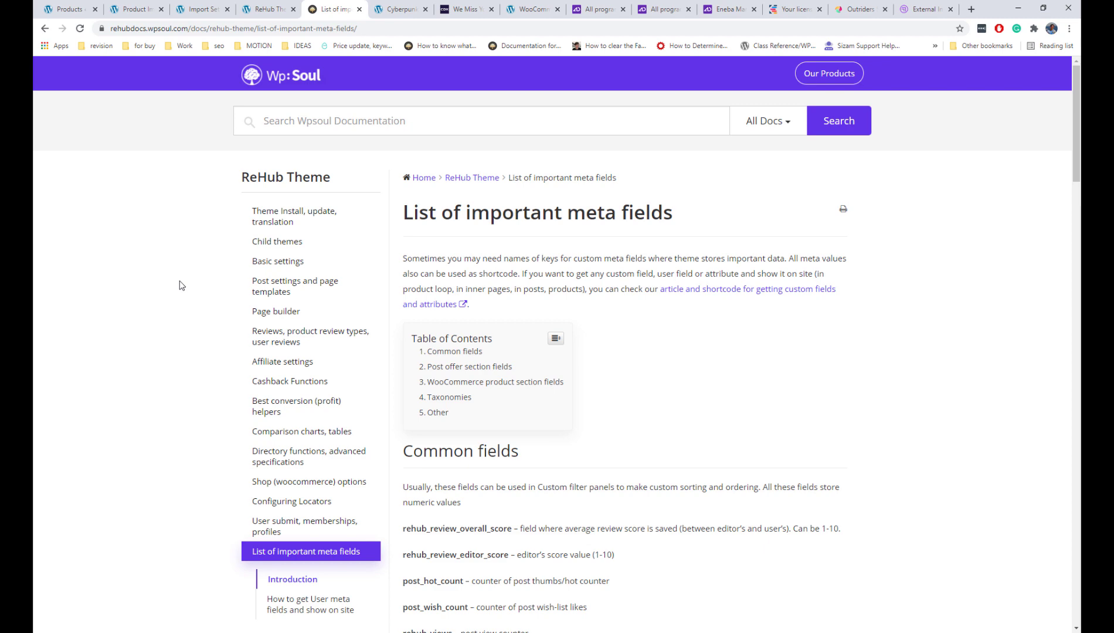
{"action": "scroll", "coordinate": [182, 286], "scroll_direction": "down", "scroll_amount": 6}
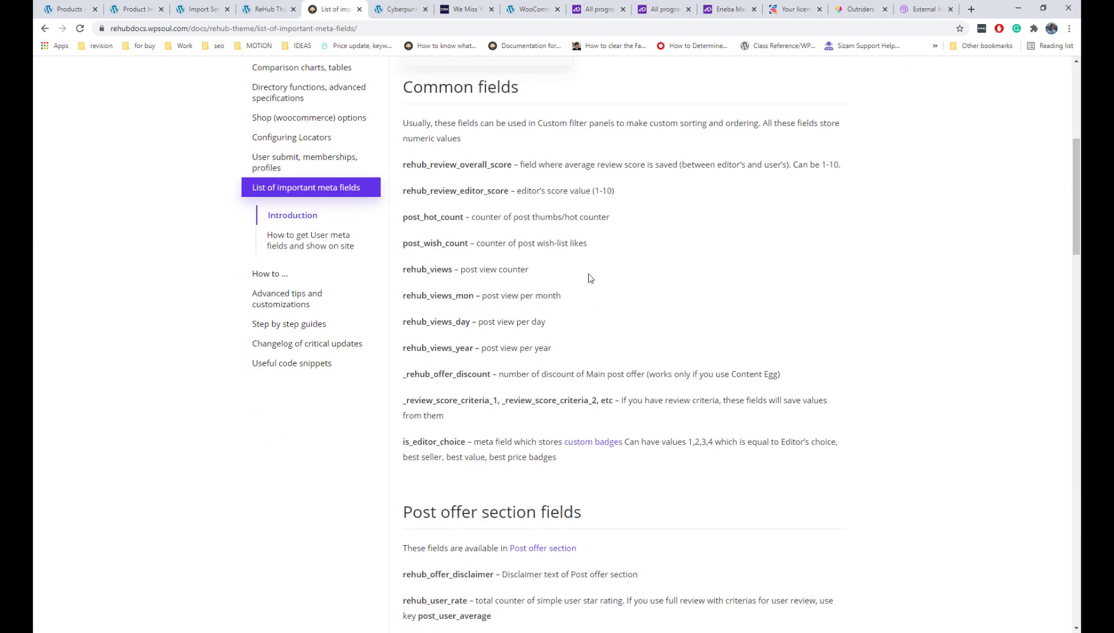
{"action": "left_click_drag", "start_coordinate": [452, 271], "coordinate": [403, 270]}
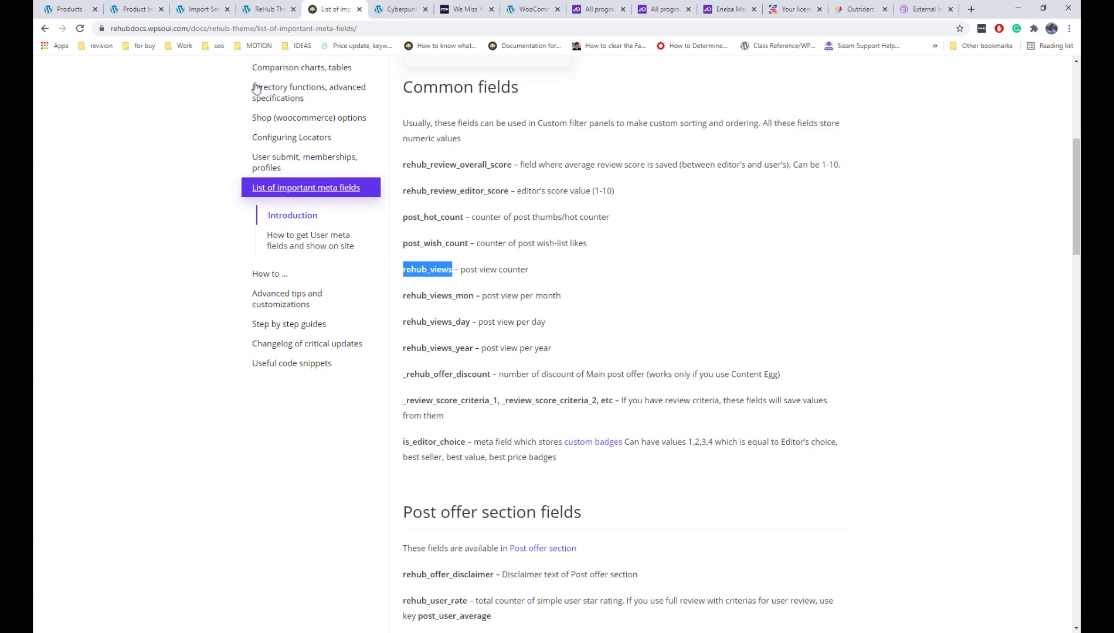
{"action": "left_click", "coordinate": [202, 9]}
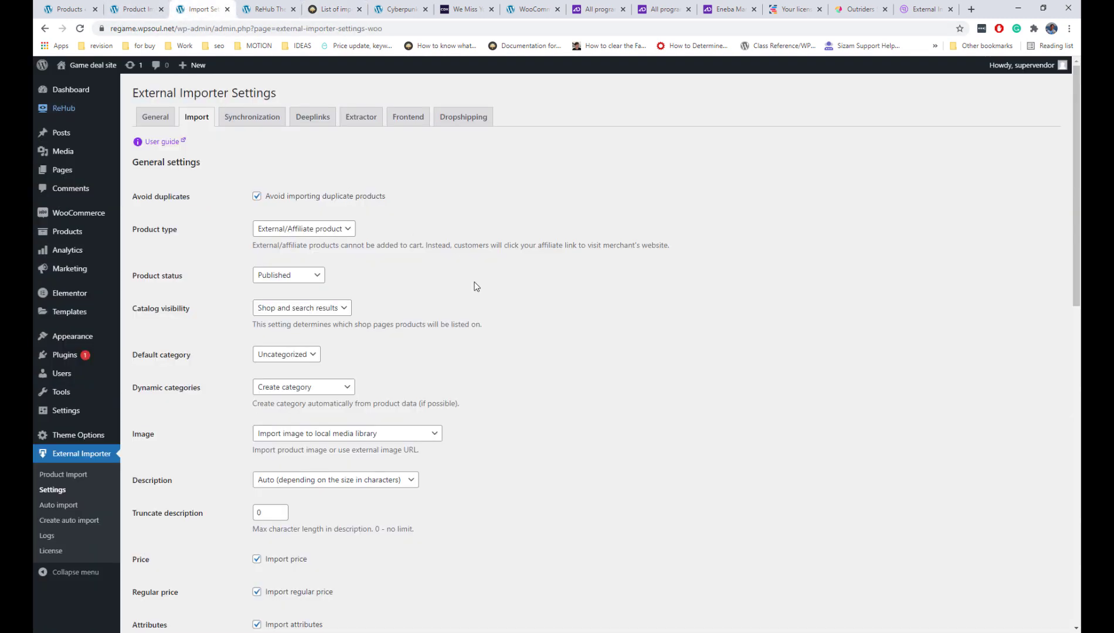
- Enter rehub_views as the first custom field name
{"action": "scroll", "coordinate": [474, 288], "scroll_direction": "down", "scroll_amount": 12}
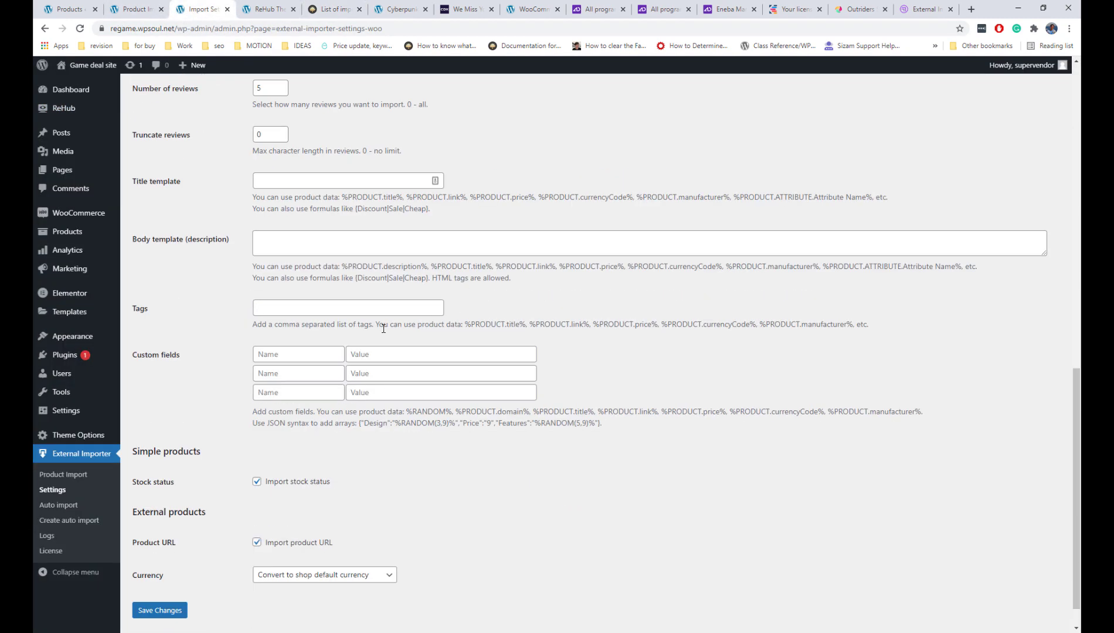
{"action": "left_click", "coordinate": [295, 354]}
{"action": "key", "text": "Down"}
{"action": "key", "text": "Return"}
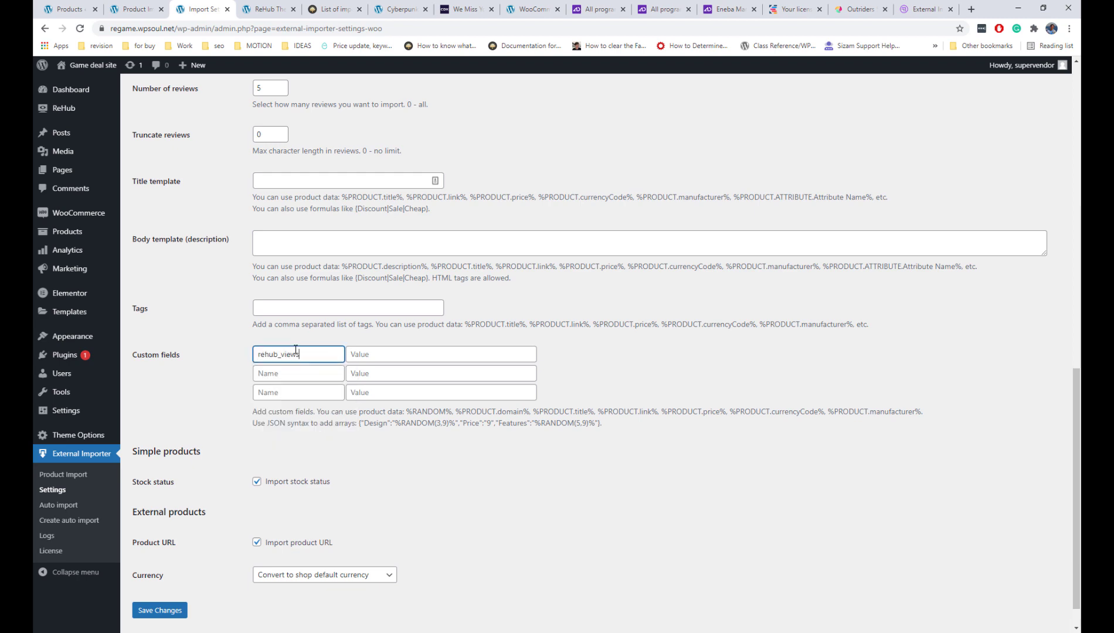
{"action": "left_click", "coordinate": [414, 458]}
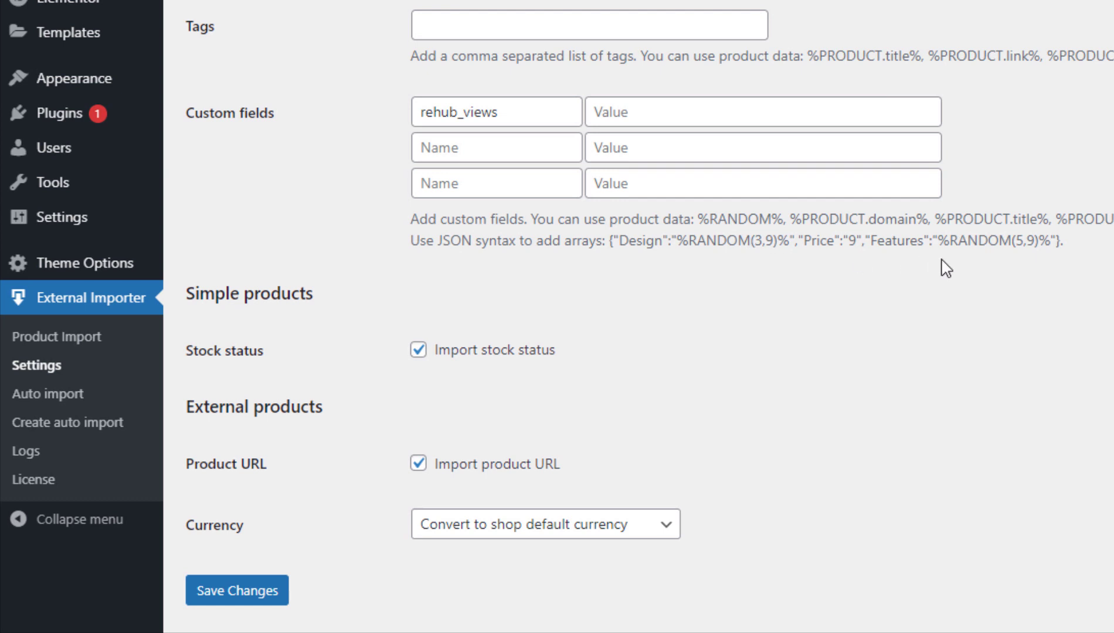
- Set the custom field value to %RANDOM(5000,10000)% and save the import settings
{"action": "left_click_drag", "start_coordinate": [938, 240], "coordinate": [1049, 242]}
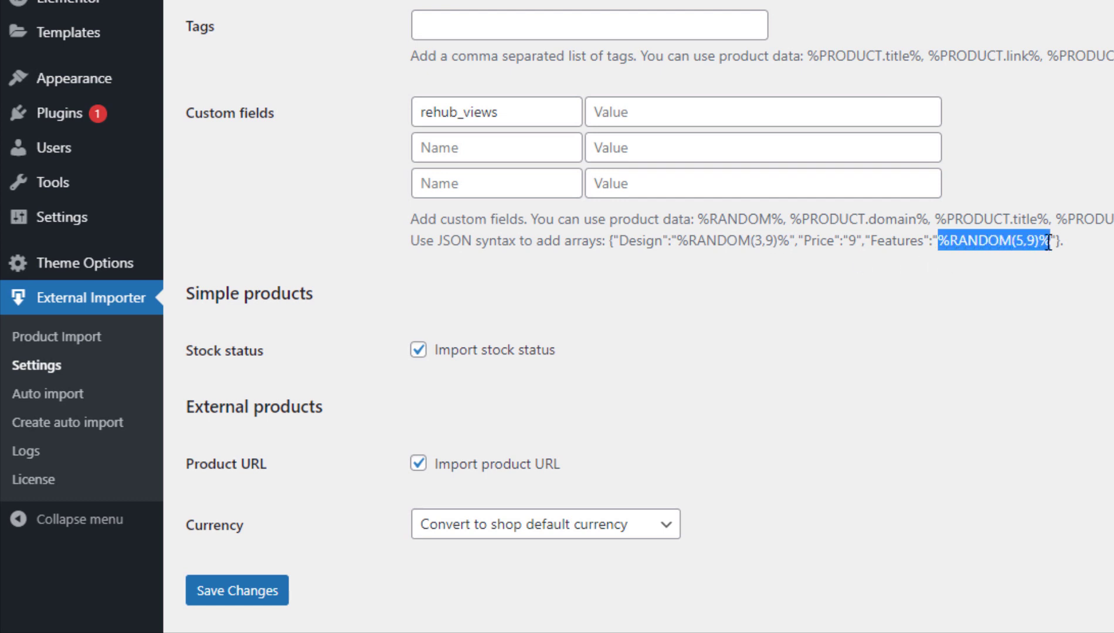
{"action": "key", "text": "ctrl+c"}
{"action": "left_click", "coordinate": [684, 112]}
{"action": "key", "text": "ctrl+v"}
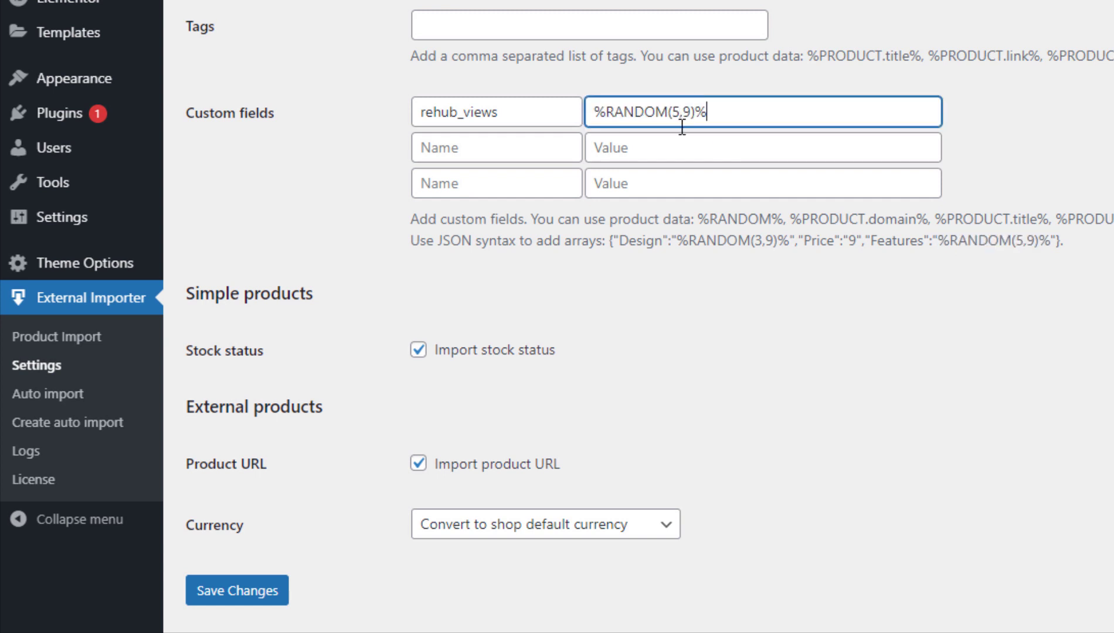
{"action": "left_click", "coordinate": [679, 111]}
{"action": "type", "text": "000"}
{"action": "double_click", "coordinate": [711, 112]}
{"action": "type", "text": "10000"}
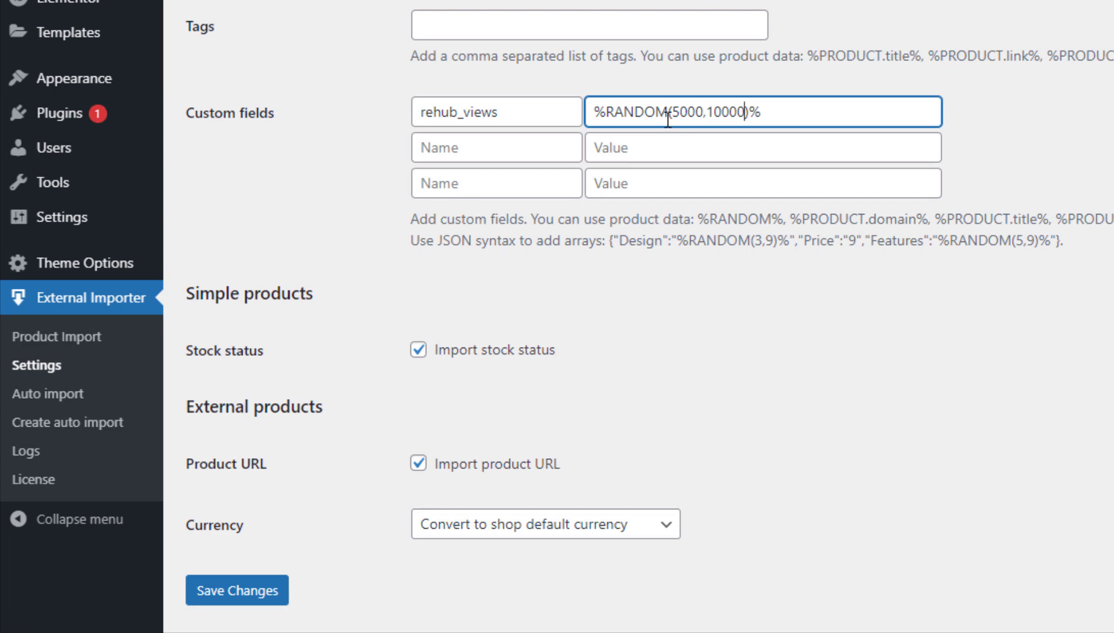
{"action": "left_click", "coordinate": [793, 302]}
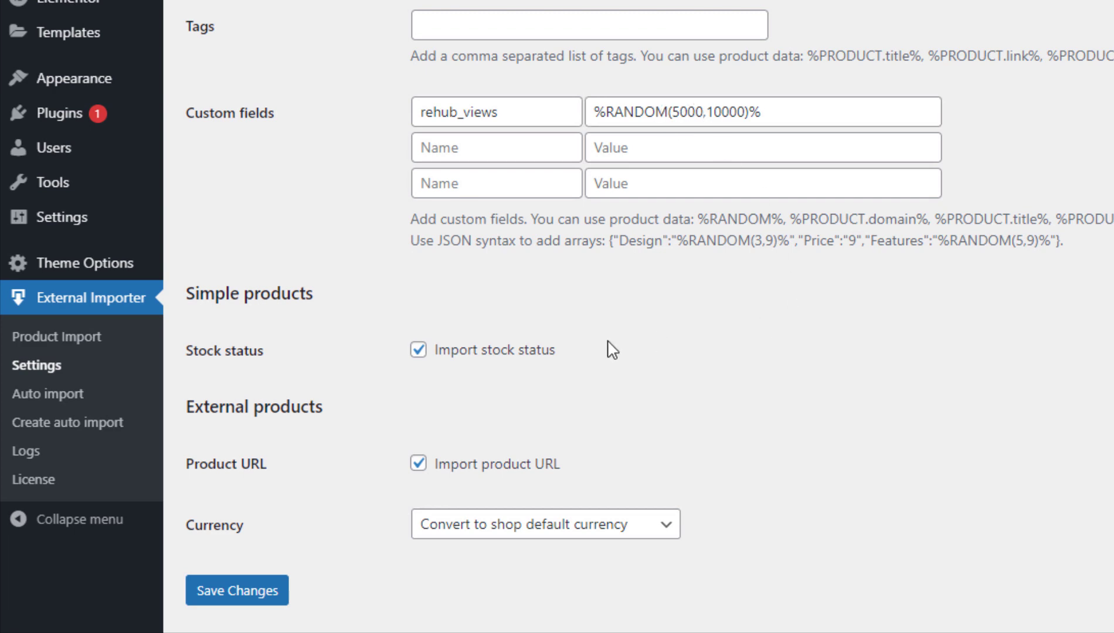
{"action": "left_click", "coordinate": [258, 591]}
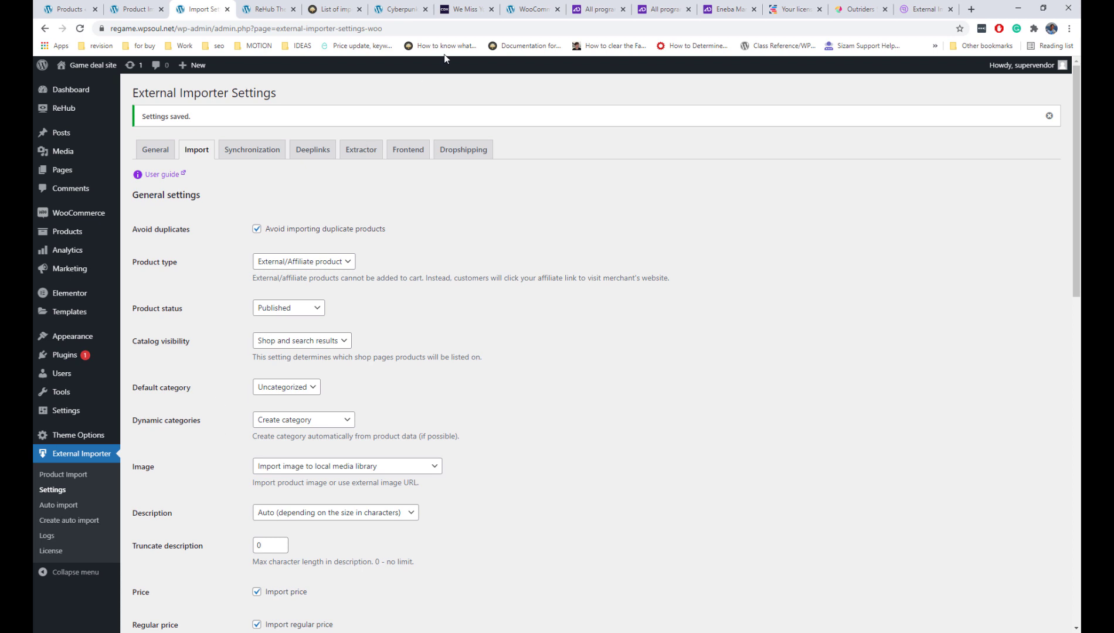
{"action": "left_click", "coordinate": [453, 12]}
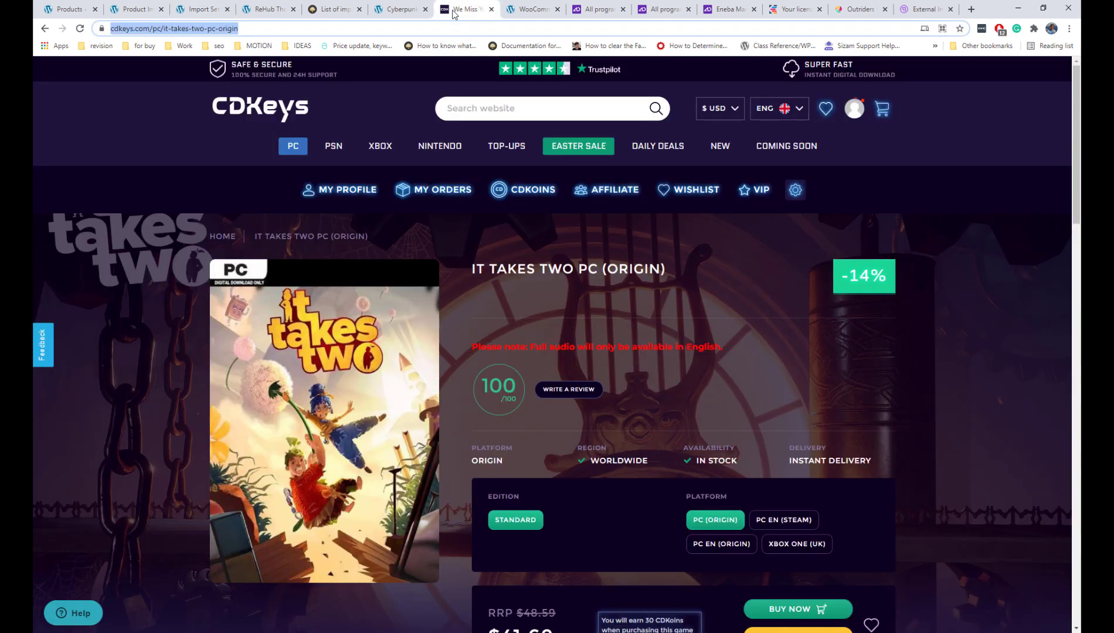
- Go to External Importer's Product Import page and select importing products by URL
{"action": "left_click", "coordinate": [196, 12]}
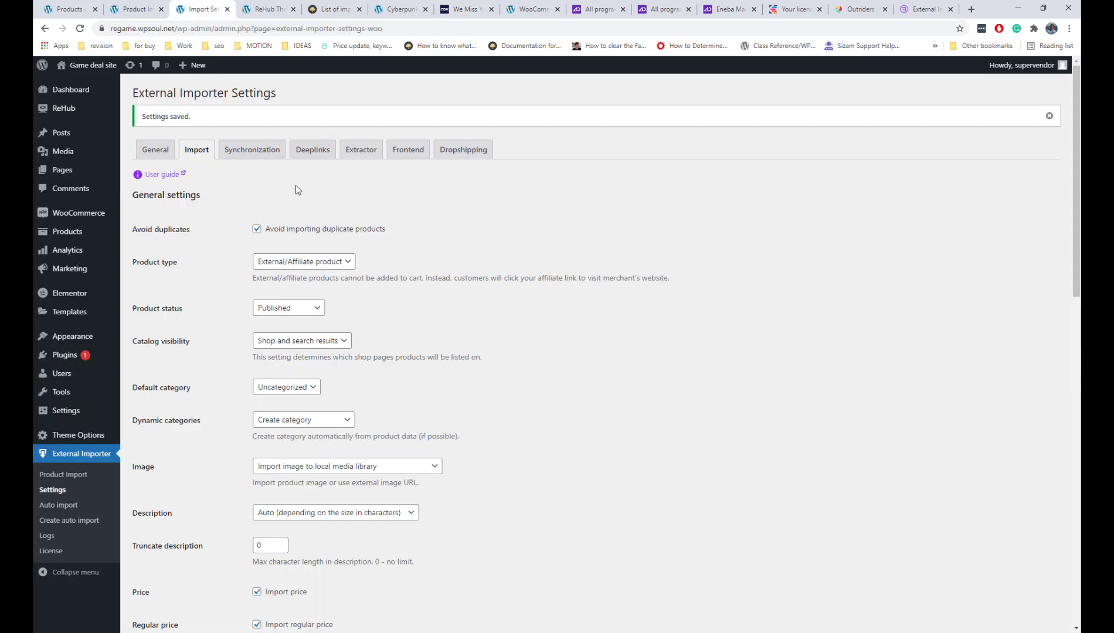
{"action": "scroll", "coordinate": [258, 211], "scroll_direction": "down", "scroll_amount": 3}
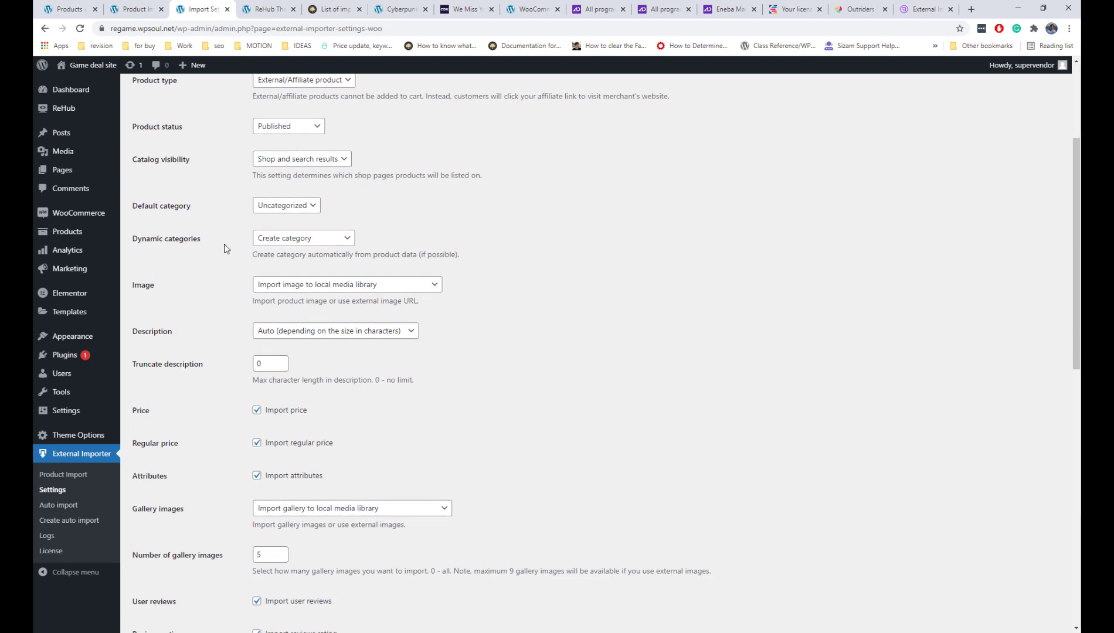
{"action": "left_click", "coordinate": [96, 479]}
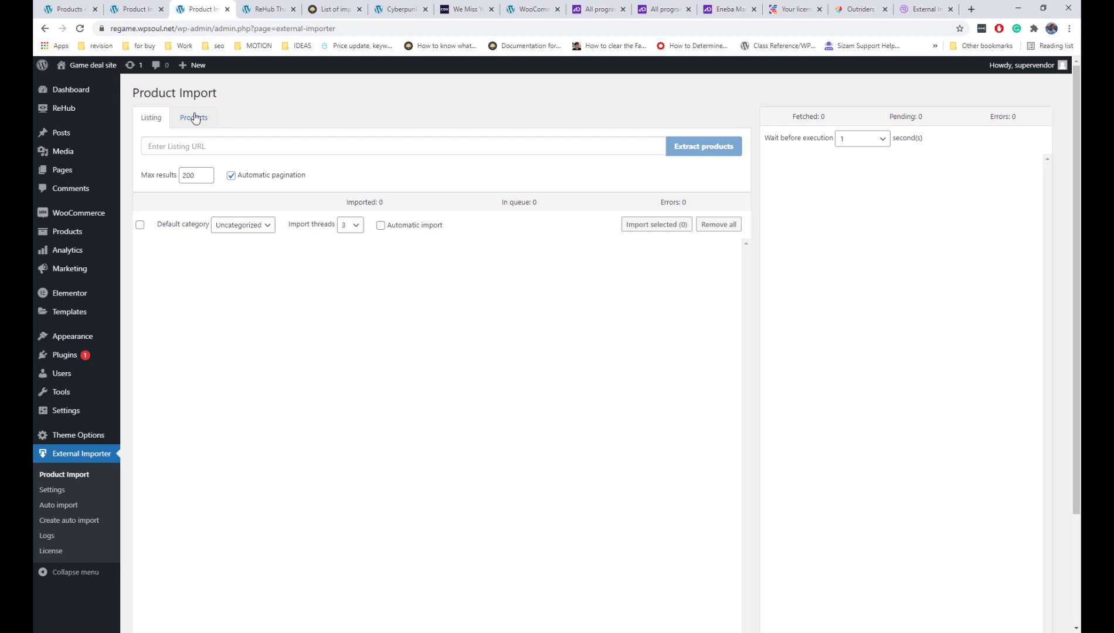
{"action": "left_click", "coordinate": [195, 118]}
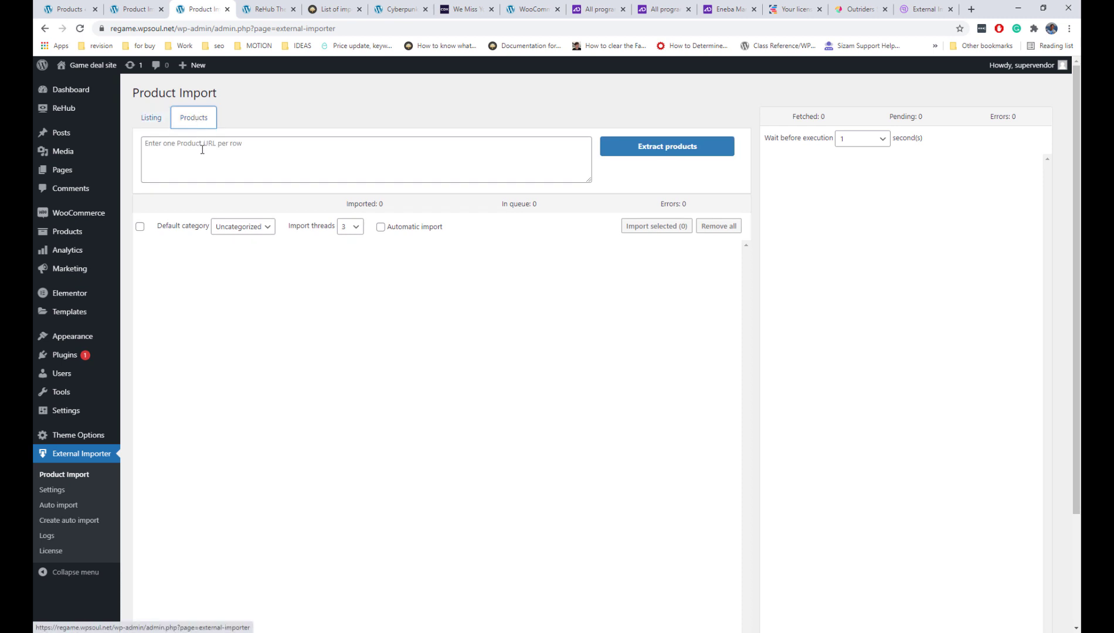
- Import the pasted It Takes Two PC (Origin) CDKeys link and view its storefront page
{"action": "left_click", "coordinate": [206, 154]}
{"action": "key", "text": "ctrl+v"}
{"action": "left_click", "coordinate": [651, 148]}
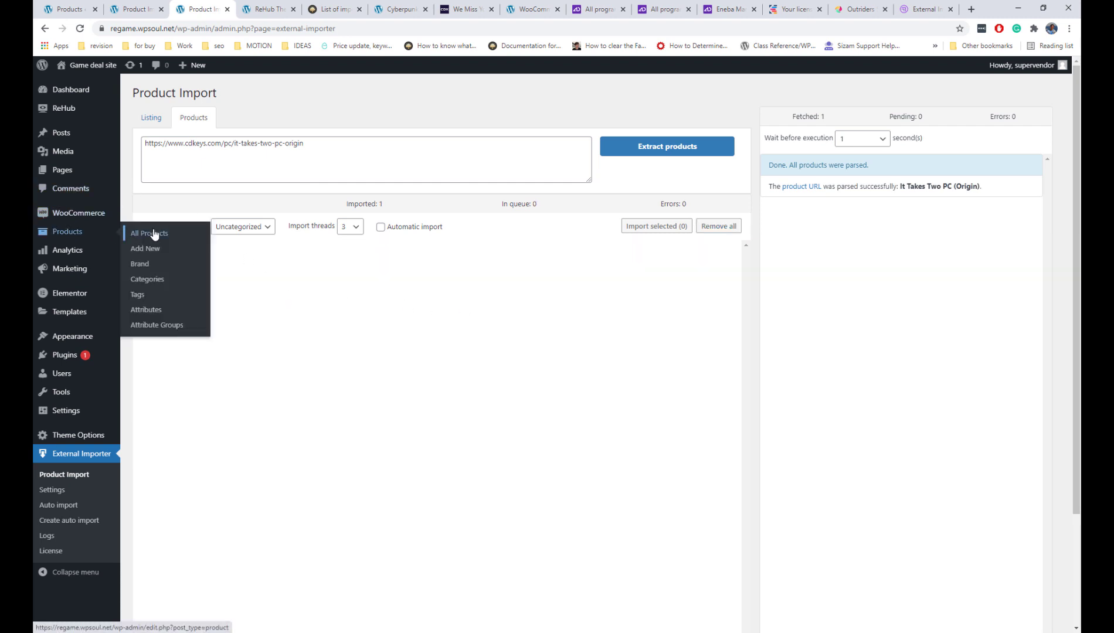
{"action": "left_click", "coordinate": [134, 230]}
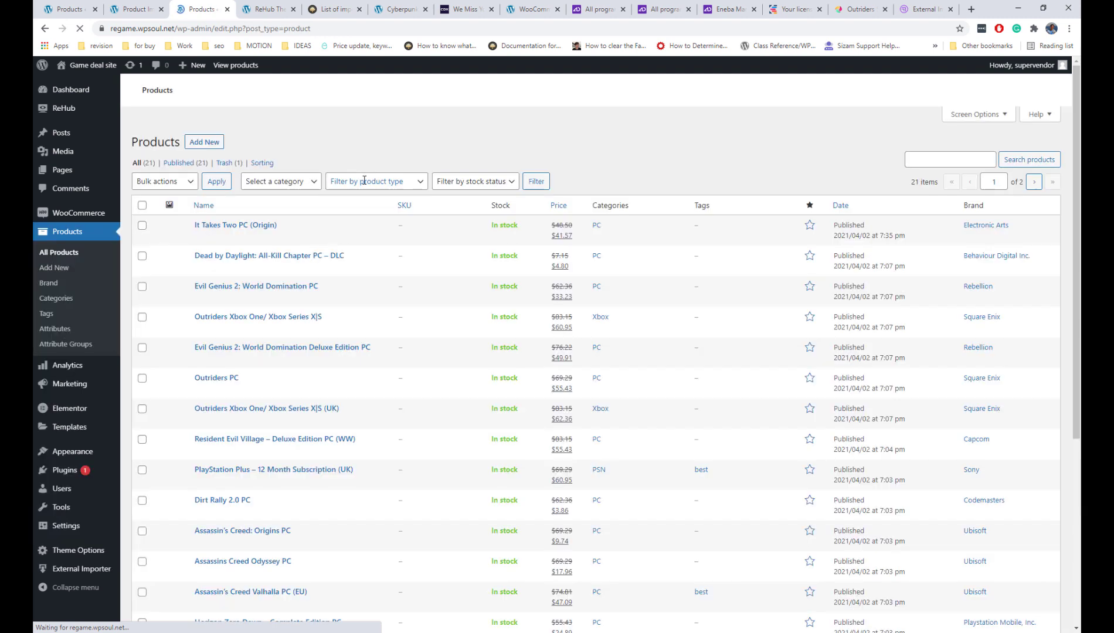
{"action": "left_click", "coordinate": [304, 272]}
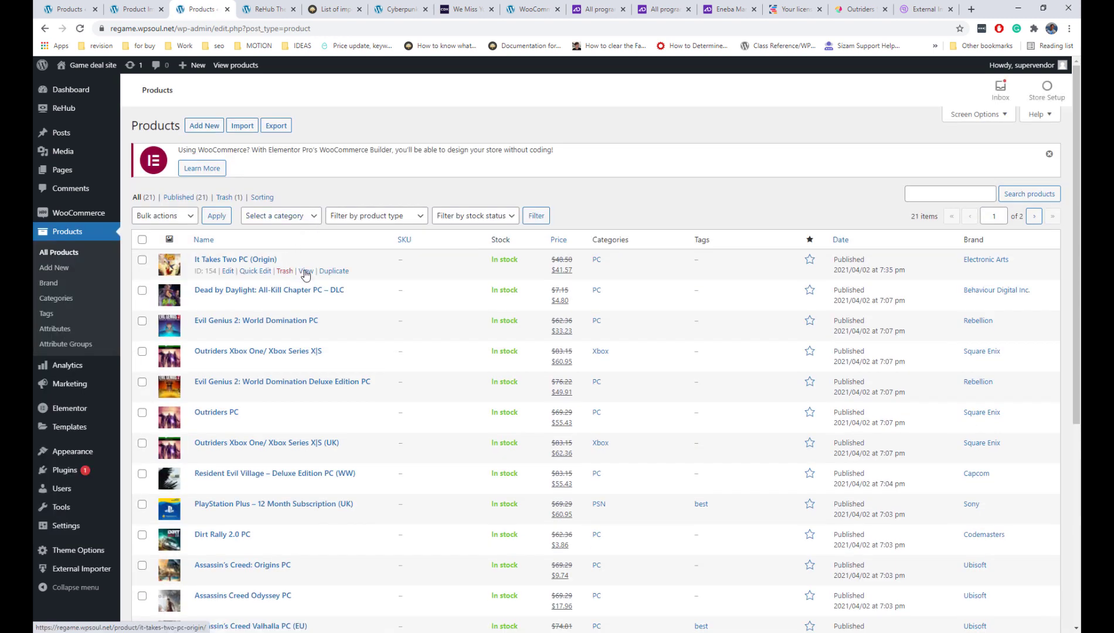
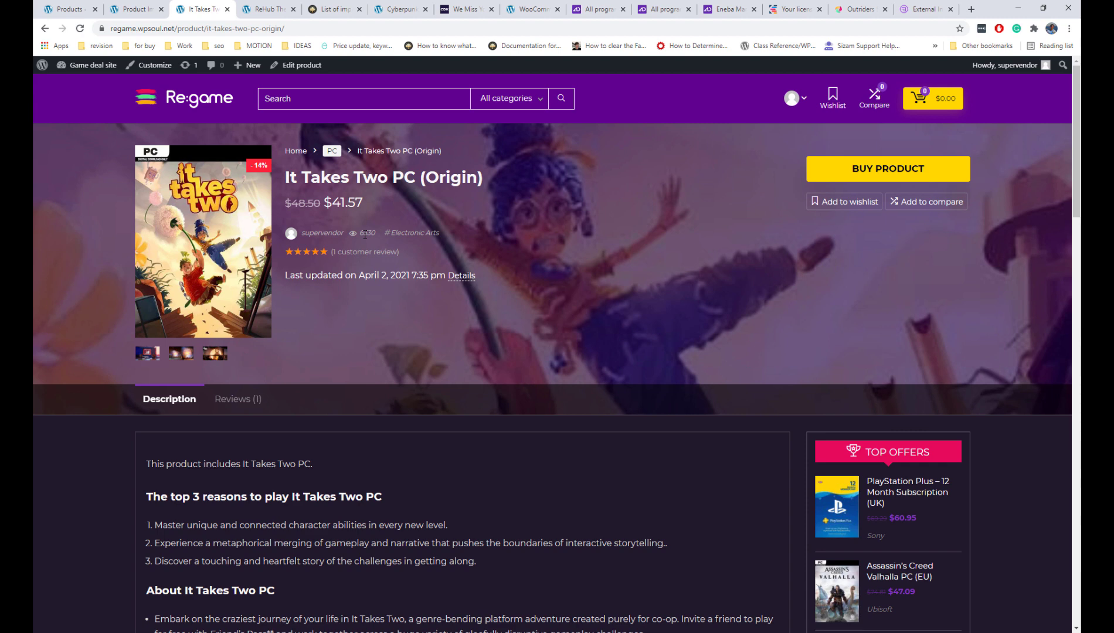
- Switch to the browser tab with External Importer's Product Import page
{"action": "left_click", "coordinate": [144, 13]}
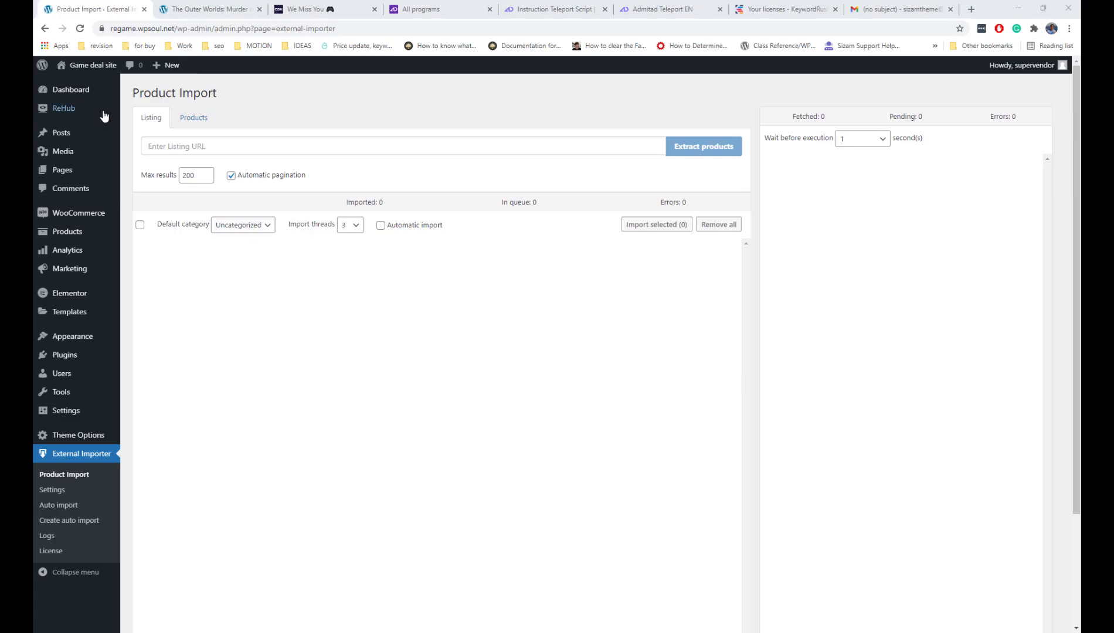
- Download the Import WP, Rehub Addon and Woo Addon archives from ReHub's Plugins page
{"action": "mouse_move", "coordinate": [98, 110]}
{"action": "left_click", "coordinate": [143, 141]}
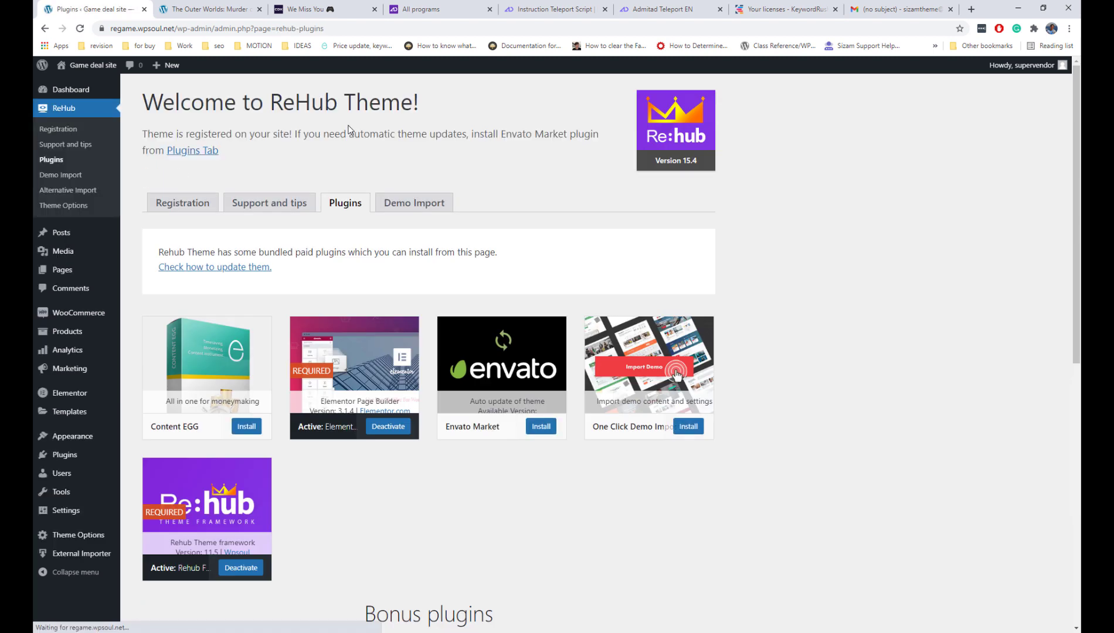
{"action": "scroll", "coordinate": [349, 128], "scroll_direction": "down", "scroll_amount": 5}
{"action": "scroll", "coordinate": [347, 124], "scroll_direction": "down", "scroll_amount": 3}
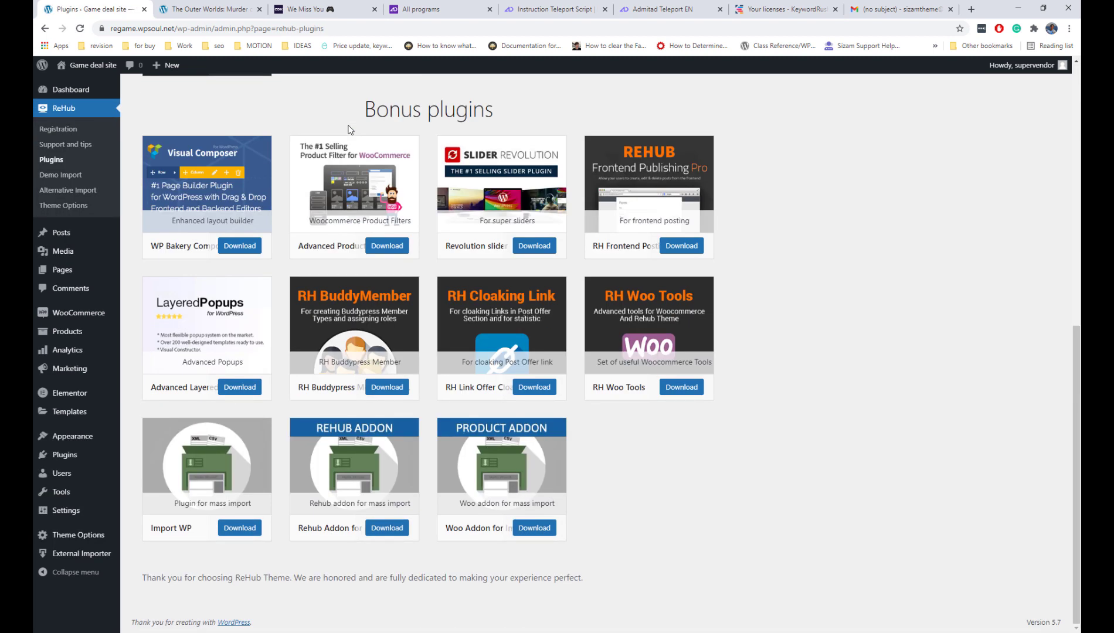
{"action": "left_click", "coordinate": [243, 530]}
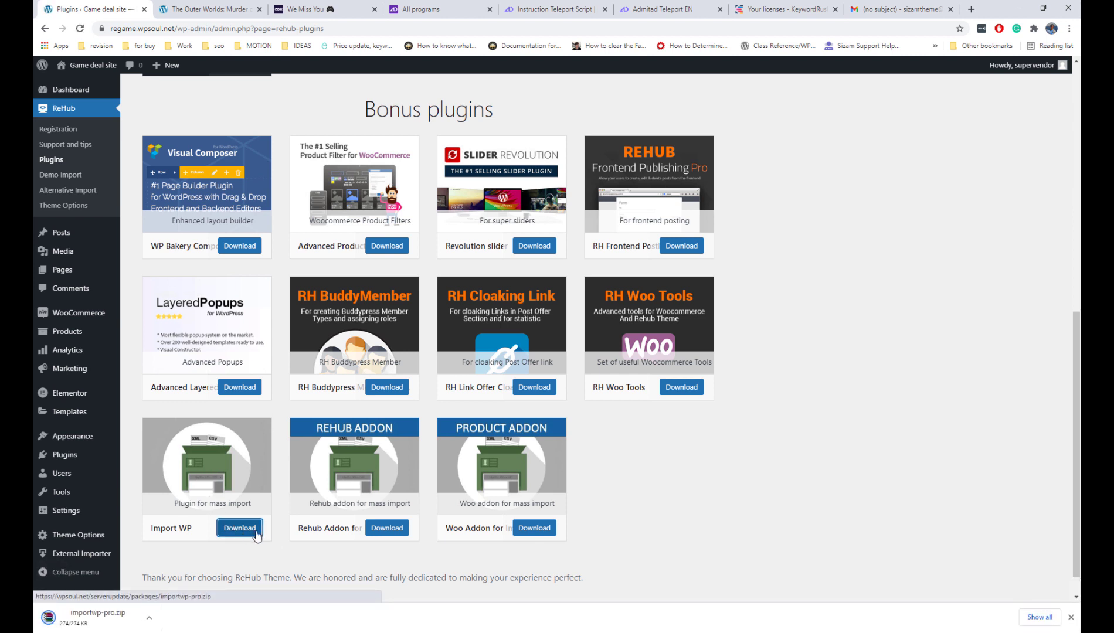
{"action": "left_click", "coordinate": [385, 529]}
{"action": "left_click", "coordinate": [531, 527]}
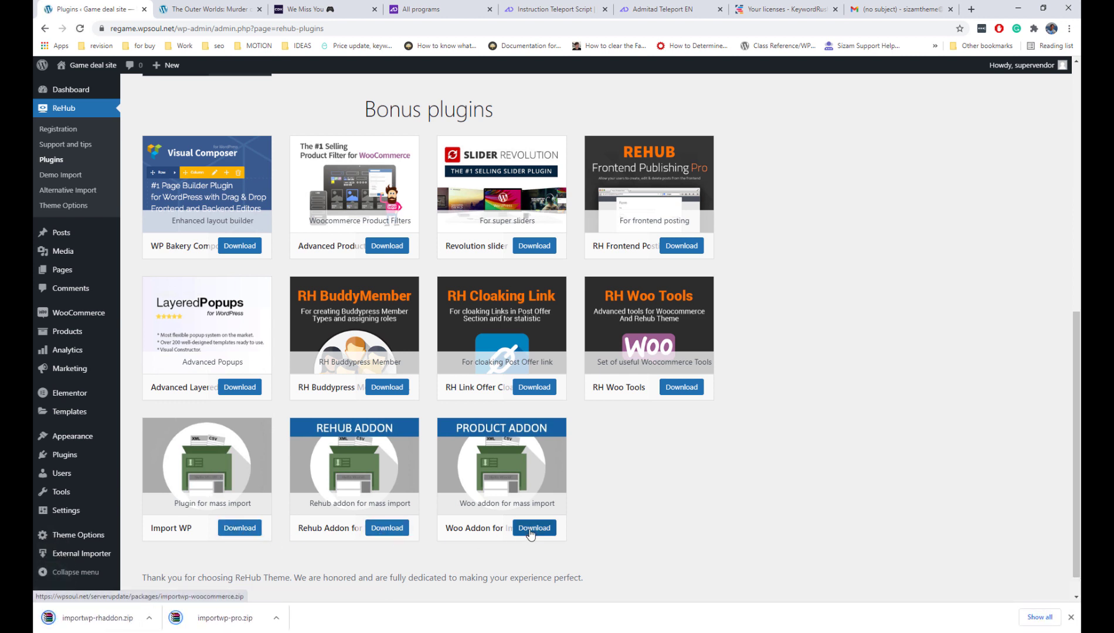
{"action": "scroll", "coordinate": [731, 489], "scroll_direction": "up", "scroll_amount": 8}
{"action": "scroll", "coordinate": [731, 490], "scroll_direction": "down", "scroll_amount": 2}
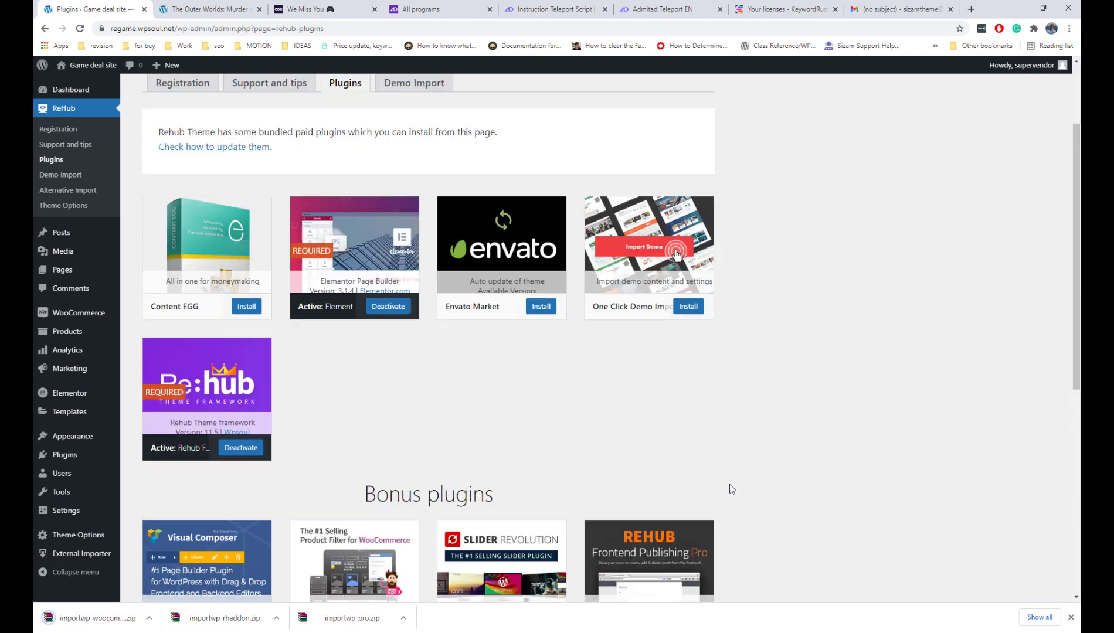
{"action": "scroll", "coordinate": [729, 487], "scroll_direction": "up", "scroll_amount": 2}
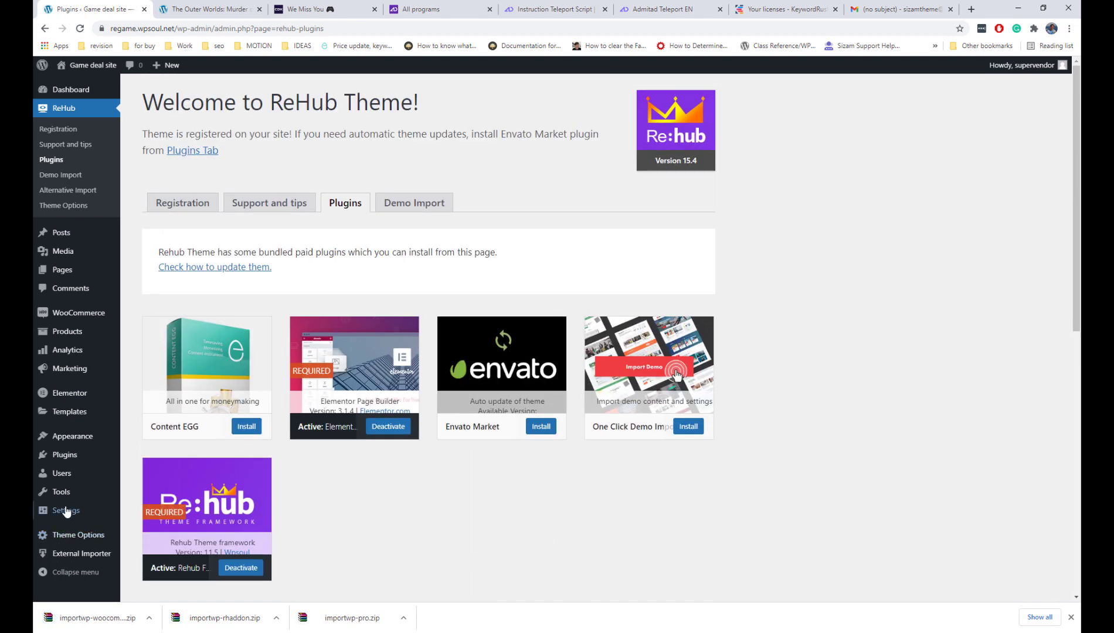
- Upload and install the importwp-pro plugin zip
{"action": "mouse_move", "coordinate": [87, 458]}
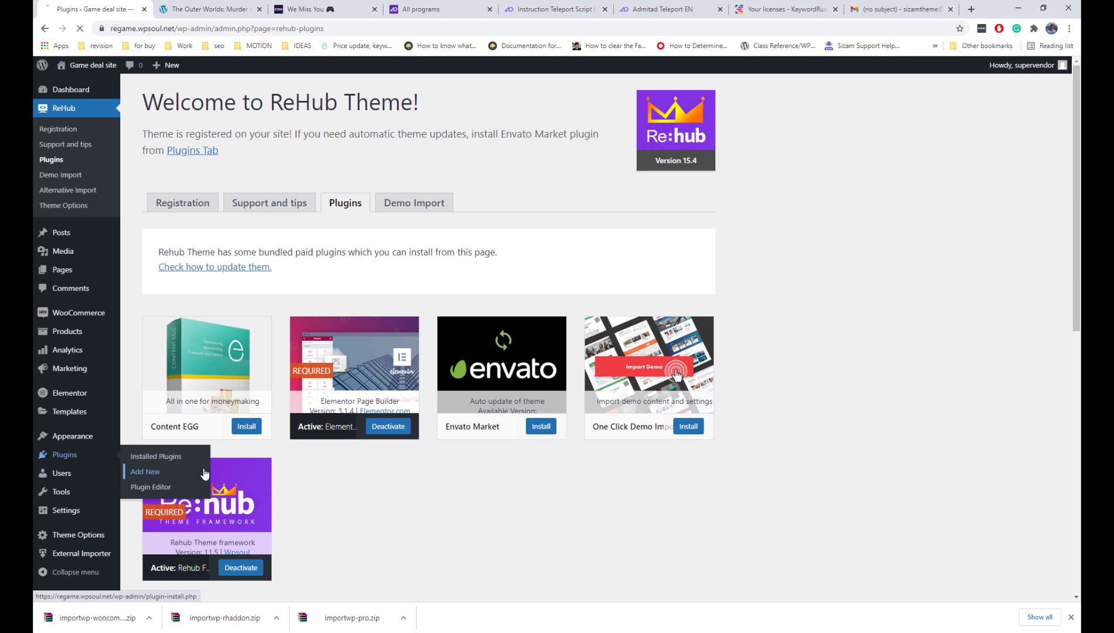
{"action": "left_click", "coordinate": [148, 472]}
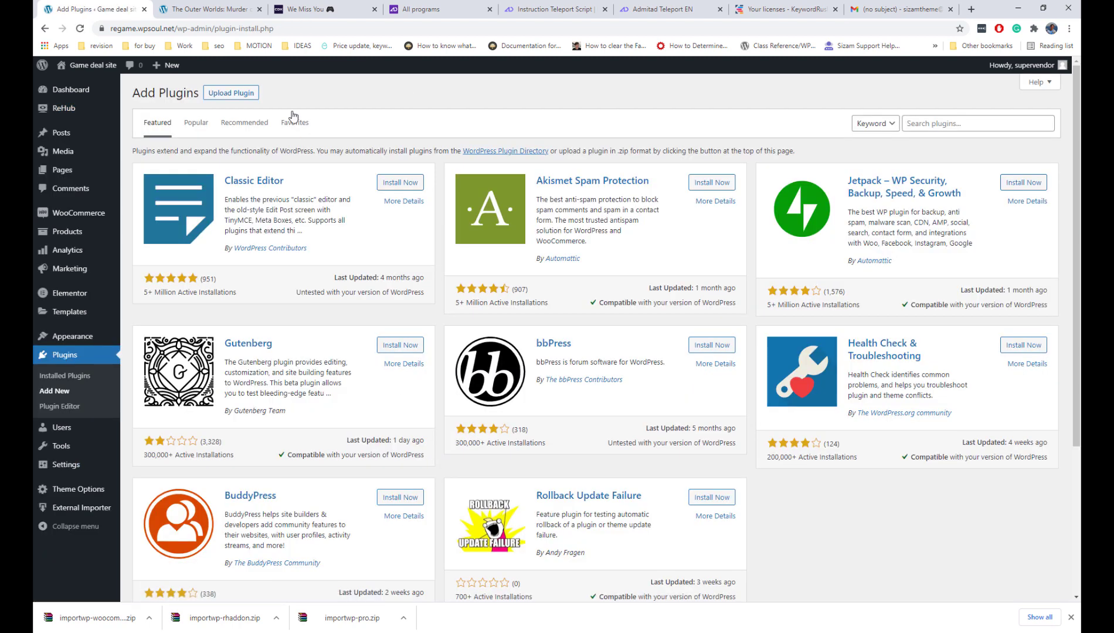
{"action": "left_click", "coordinate": [246, 94]}
{"action": "left_click", "coordinate": [546, 192]}
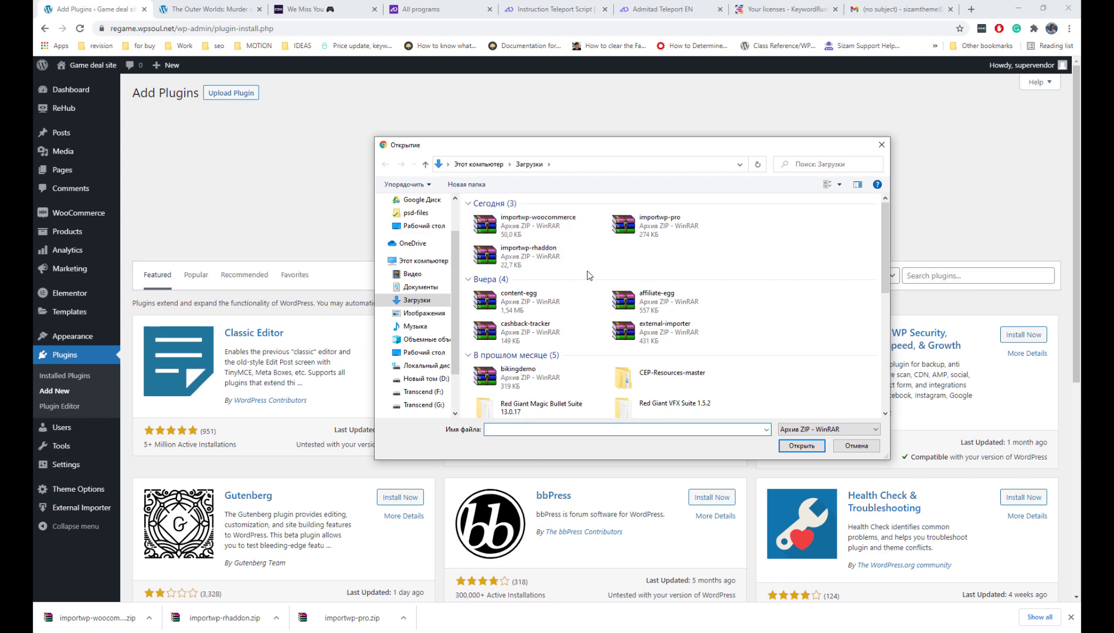
{"action": "double_click", "coordinate": [651, 226]}
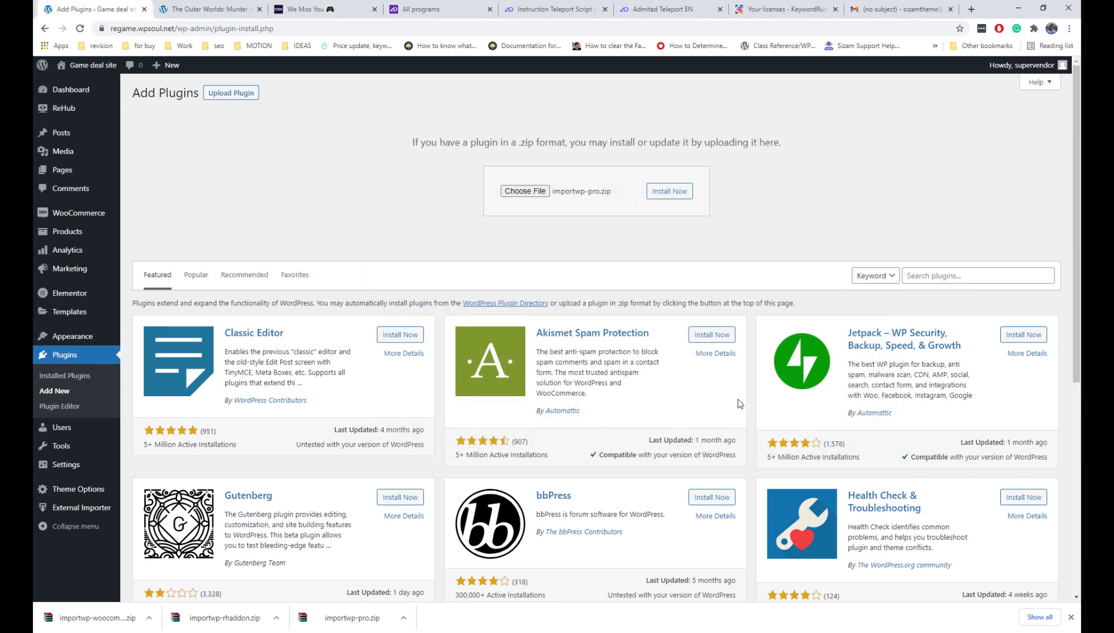
{"action": "key", "text": "Tab"}
{"action": "key", "text": "Return"}
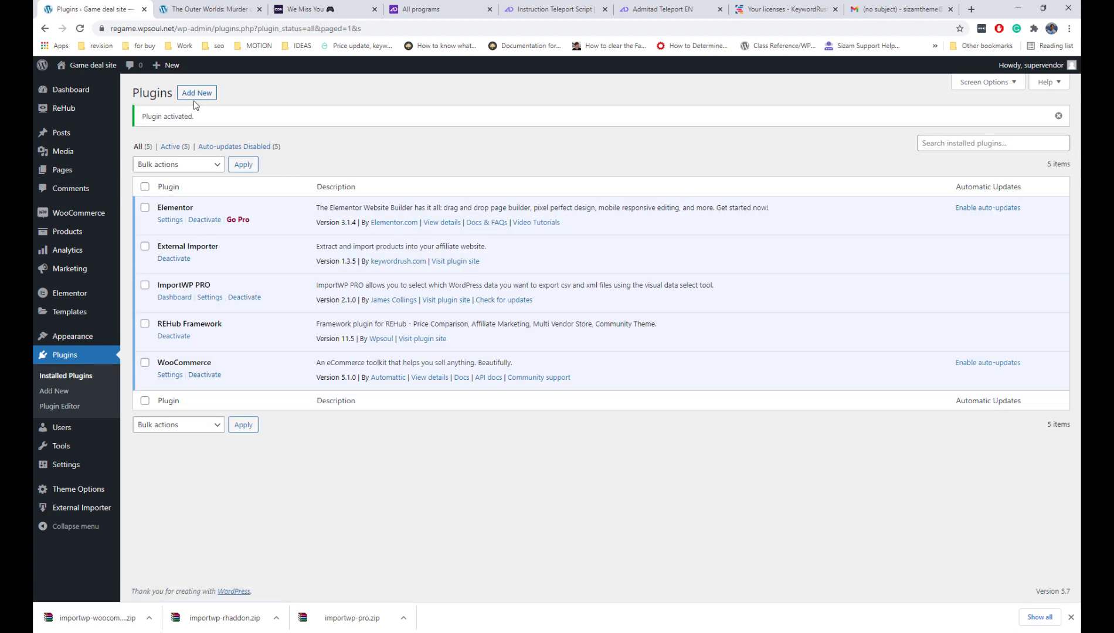
- Upload the importwp-woocommerce and importwp-rhaddon plugin zips
{"action": "left_click", "coordinate": [196, 93]}
{"action": "left_click", "coordinate": [231, 93]}
{"action": "left_click", "coordinate": [525, 191]}
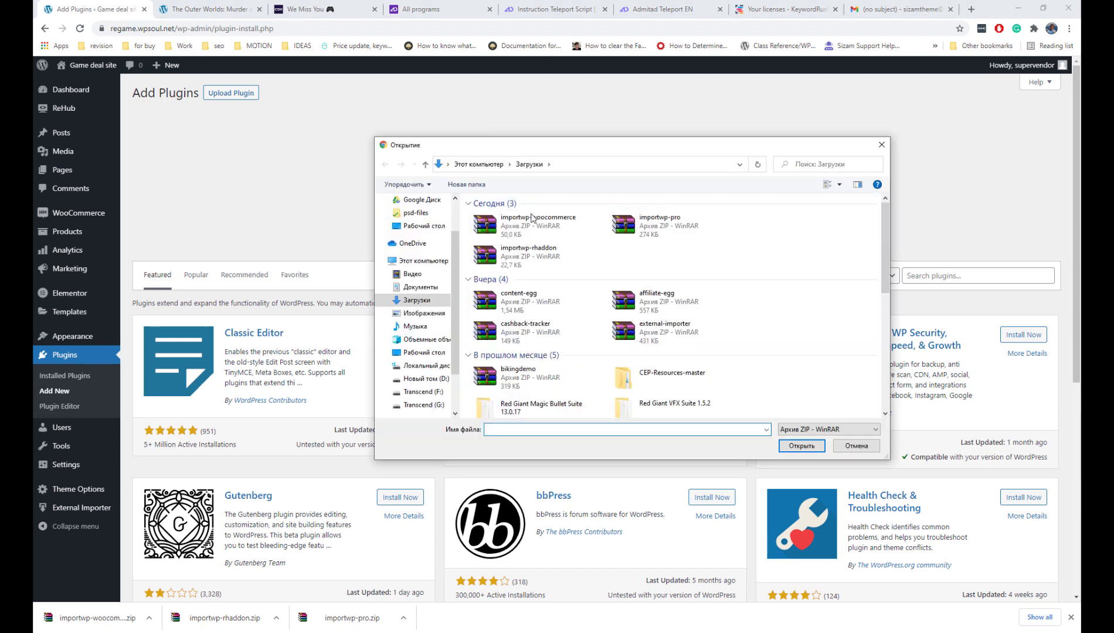
{"action": "left_click", "coordinate": [516, 226]}
{"action": "key", "text": "Return"}
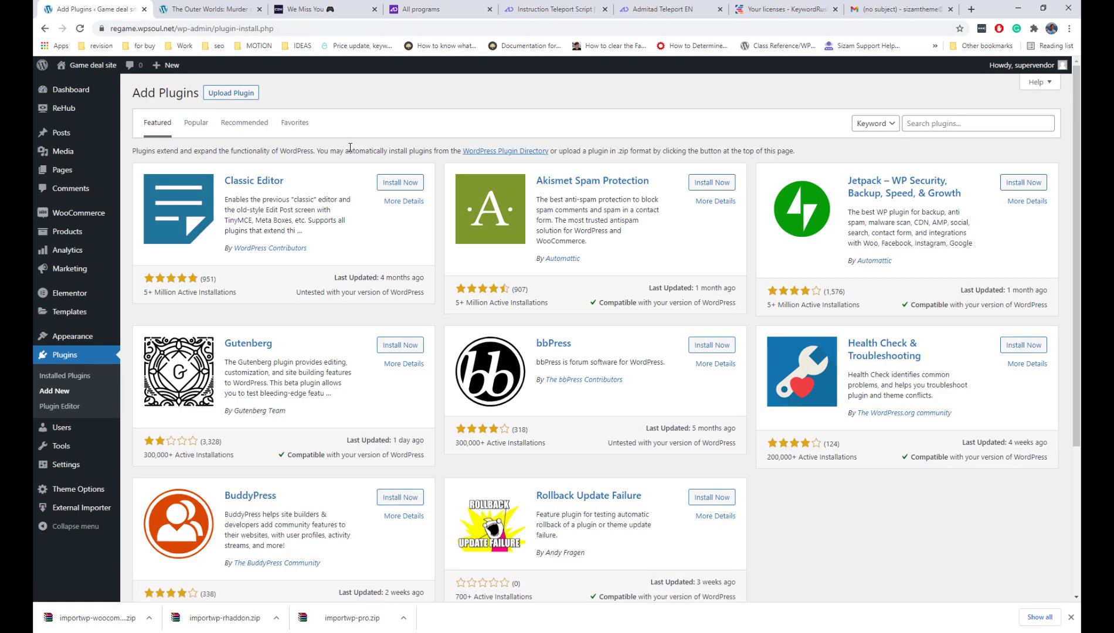
{"action": "left_click", "coordinate": [231, 93]}
{"action": "left_click", "coordinate": [522, 191]}
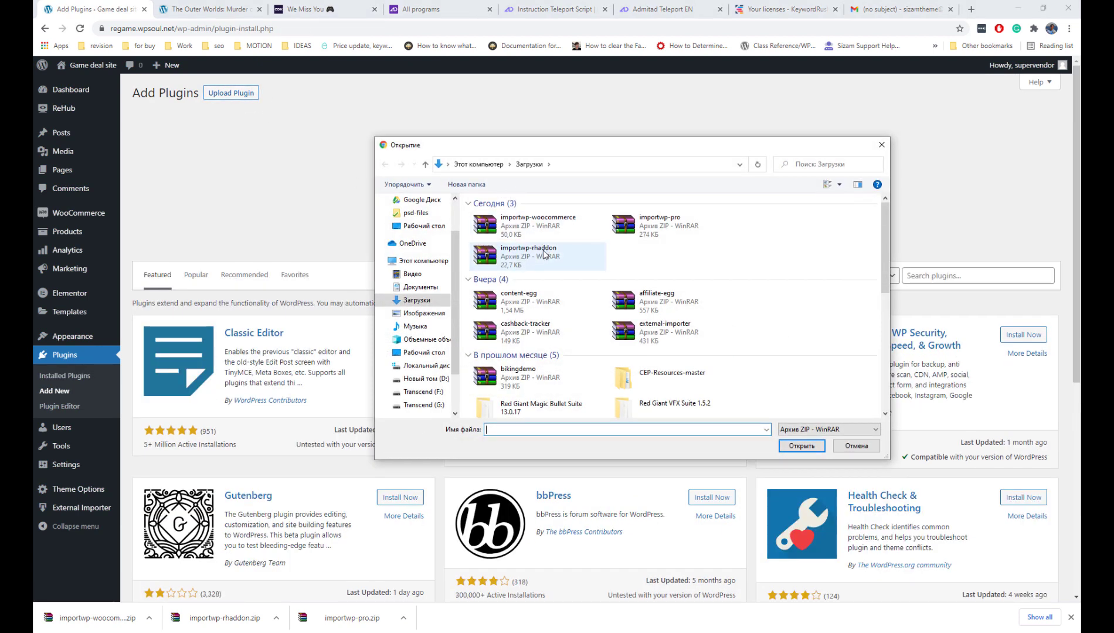
{"action": "double_click", "coordinate": [530, 252]}
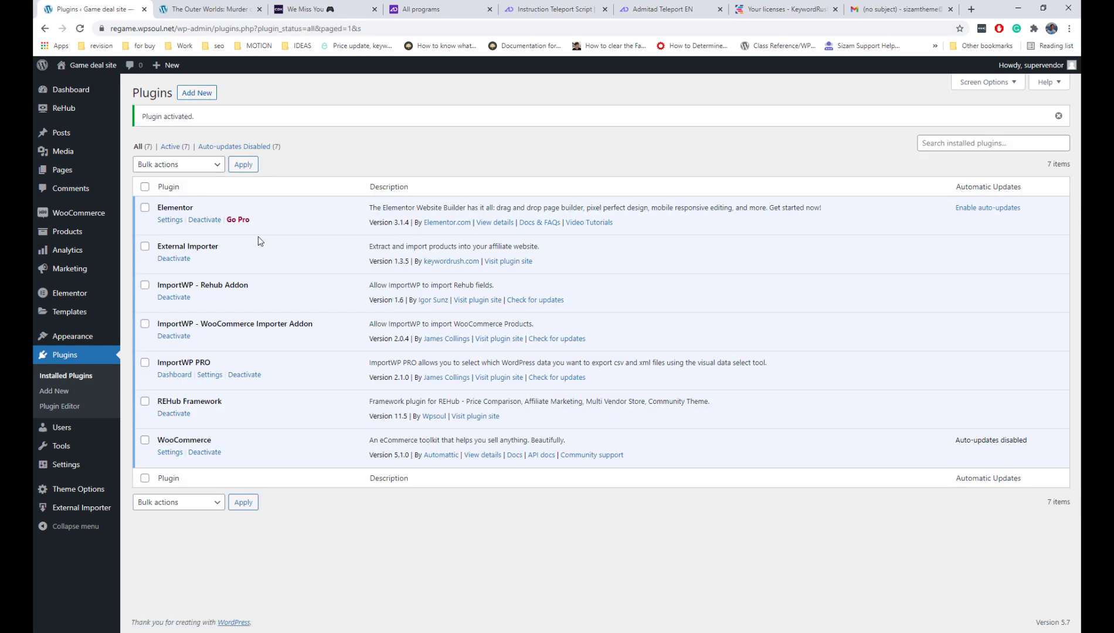
- Open Admitad's original product feed settings and set the feed format to csv
{"action": "left_click", "coordinate": [403, 18]}
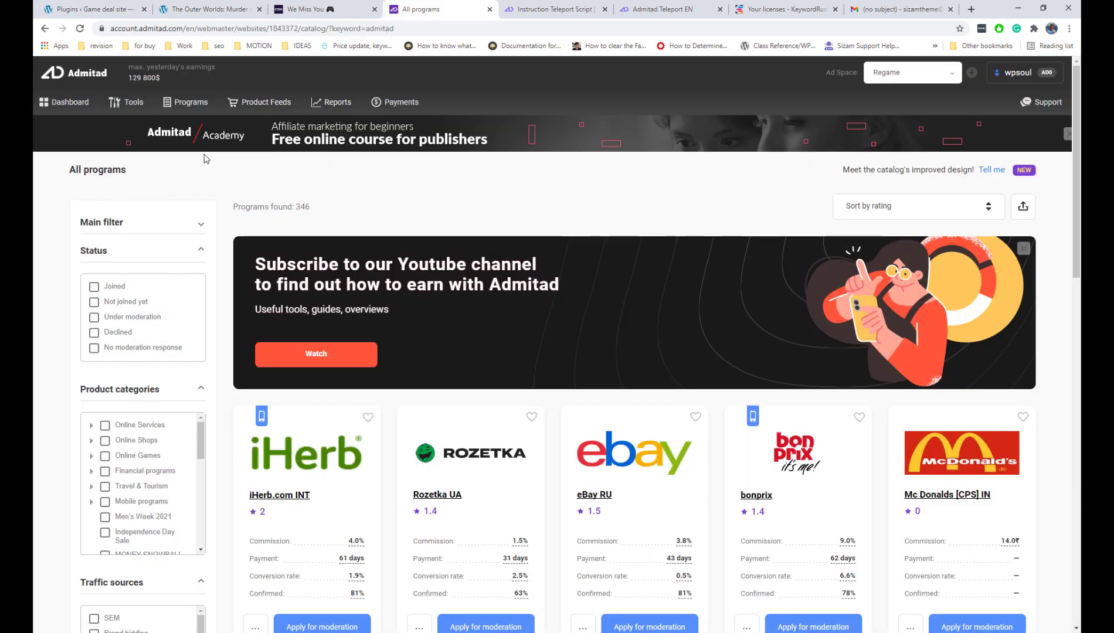
{"action": "mouse_move", "coordinate": [251, 109]}
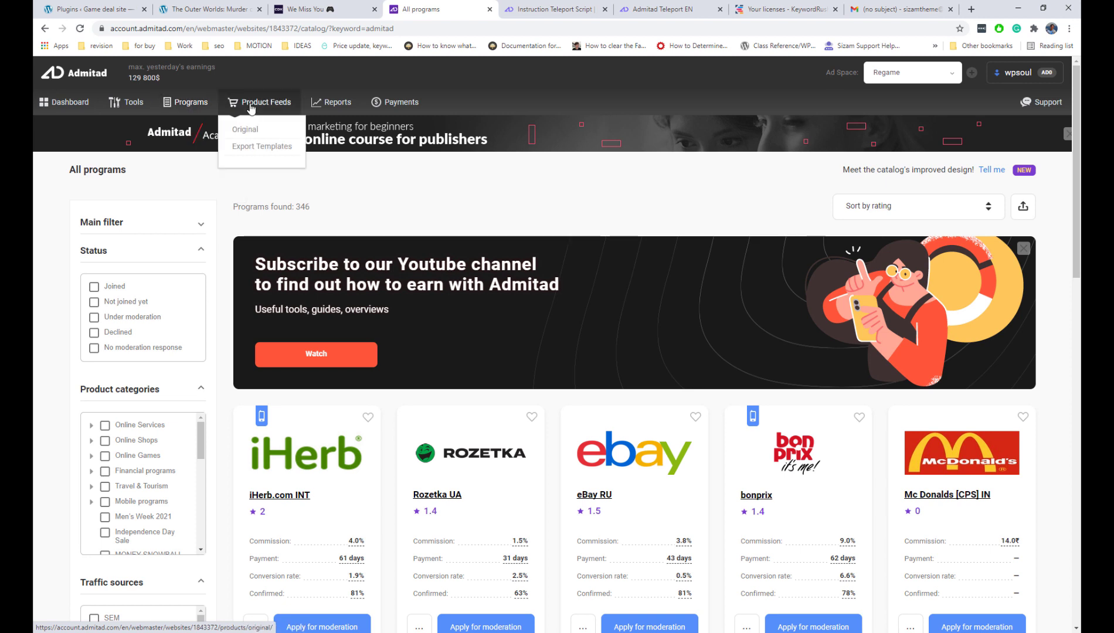
{"action": "left_click", "coordinate": [245, 130]}
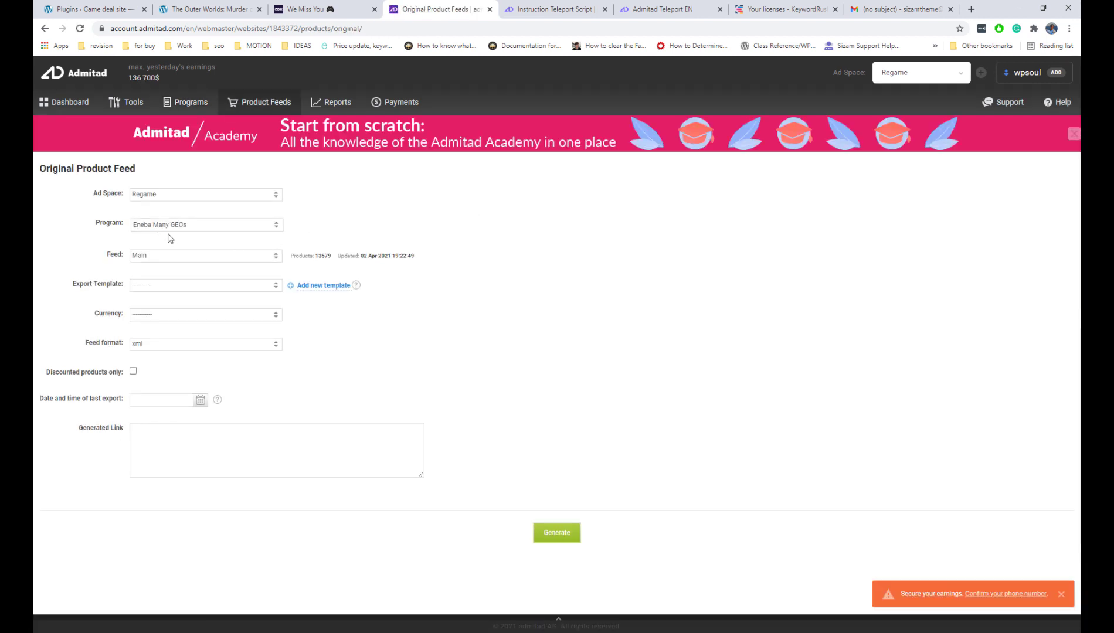
{"action": "left_click", "coordinate": [182, 285]}
{"action": "left_click", "coordinate": [182, 285]}
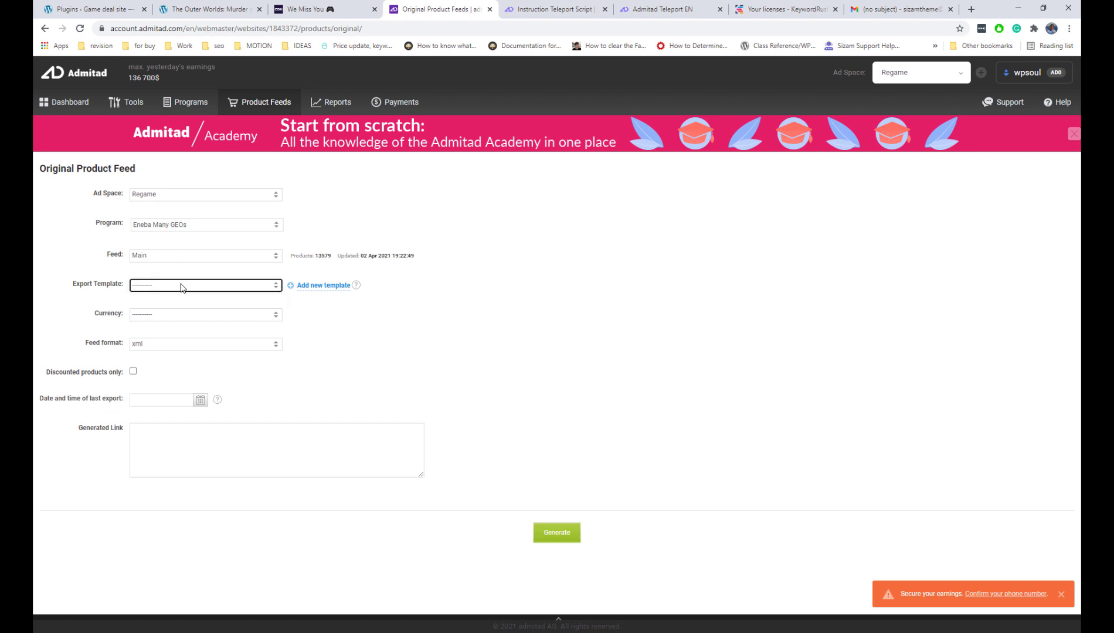
{"action": "left_click", "coordinate": [171, 311]}
{"action": "left_click", "coordinate": [171, 312]}
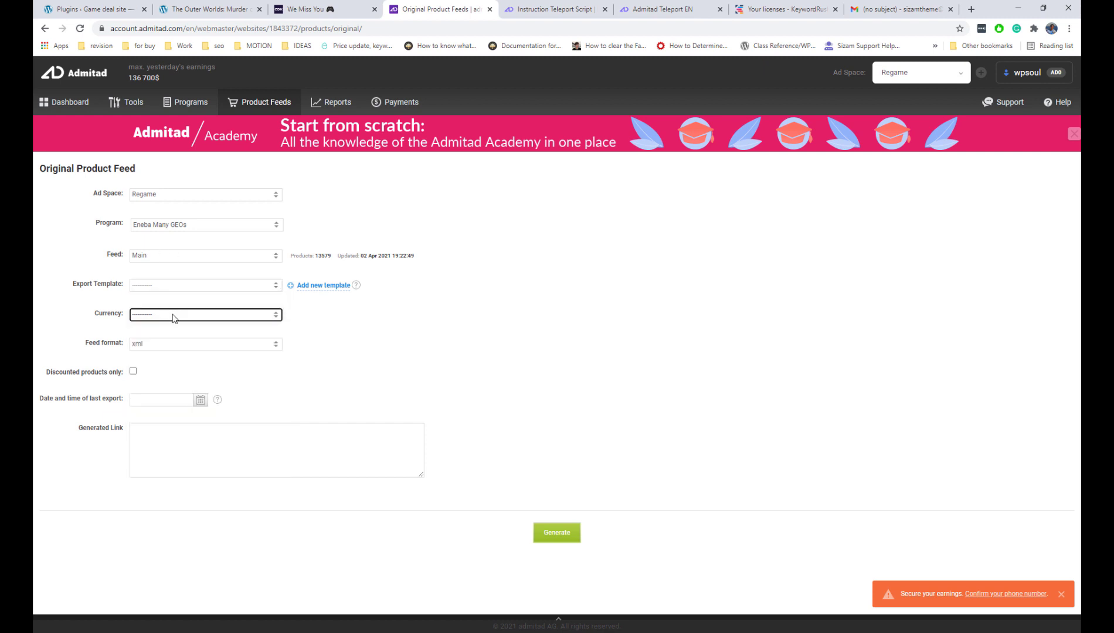
{"action": "left_click", "coordinate": [170, 343]}
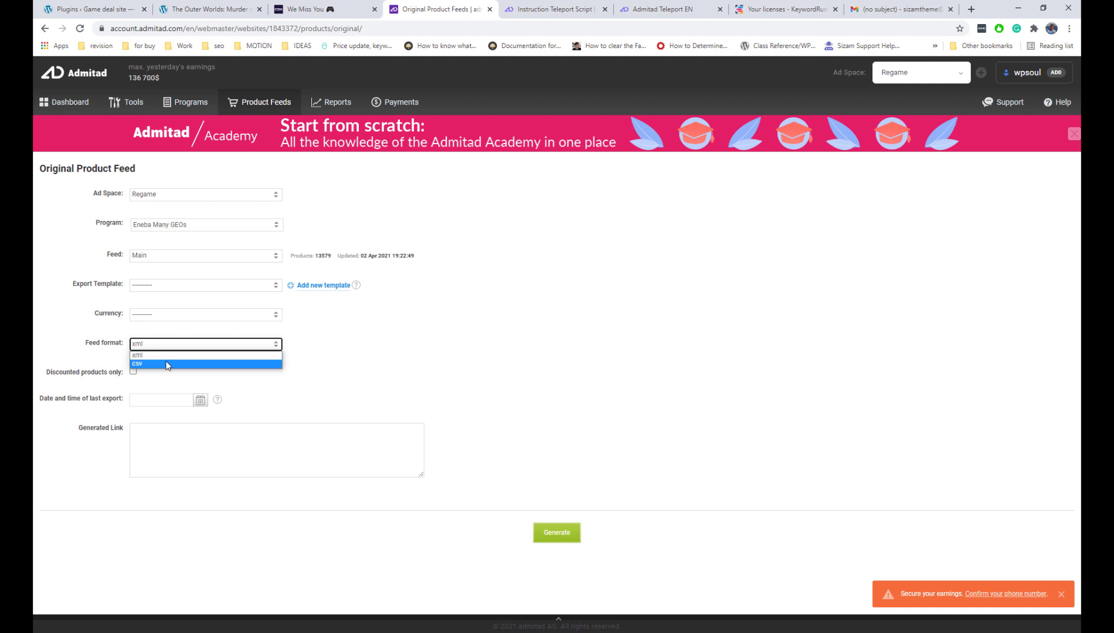
{"action": "left_click", "coordinate": [167, 364]}
{"action": "left_click", "coordinate": [189, 372]}
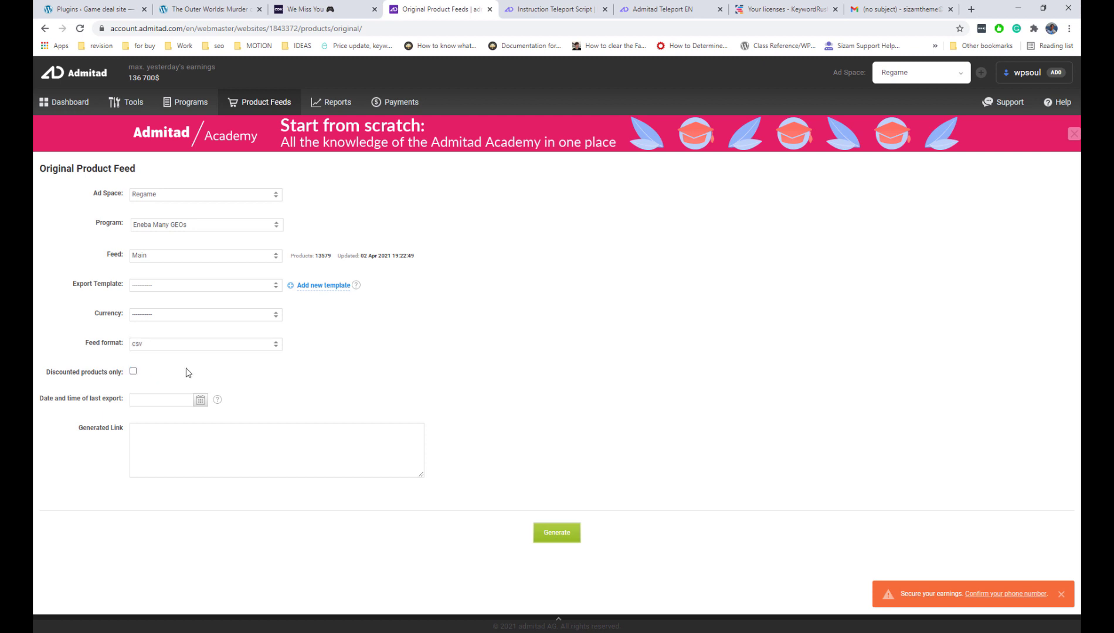
- Choose the US feed, generate the export link and select it for copying
{"action": "left_click", "coordinate": [198, 258]}
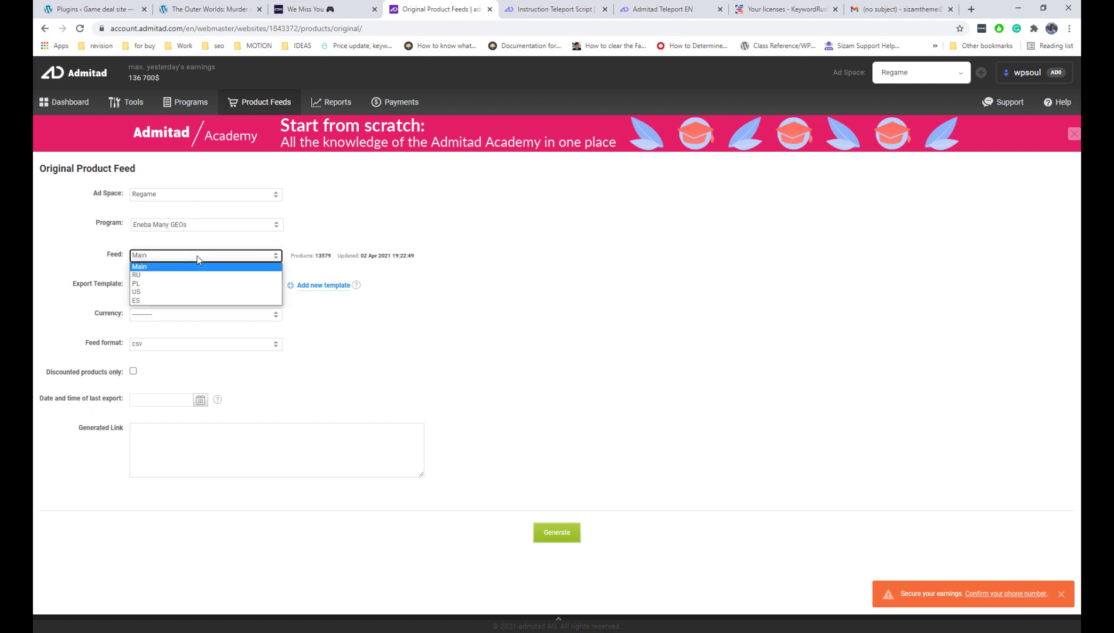
{"action": "left_click", "coordinate": [185, 292]}
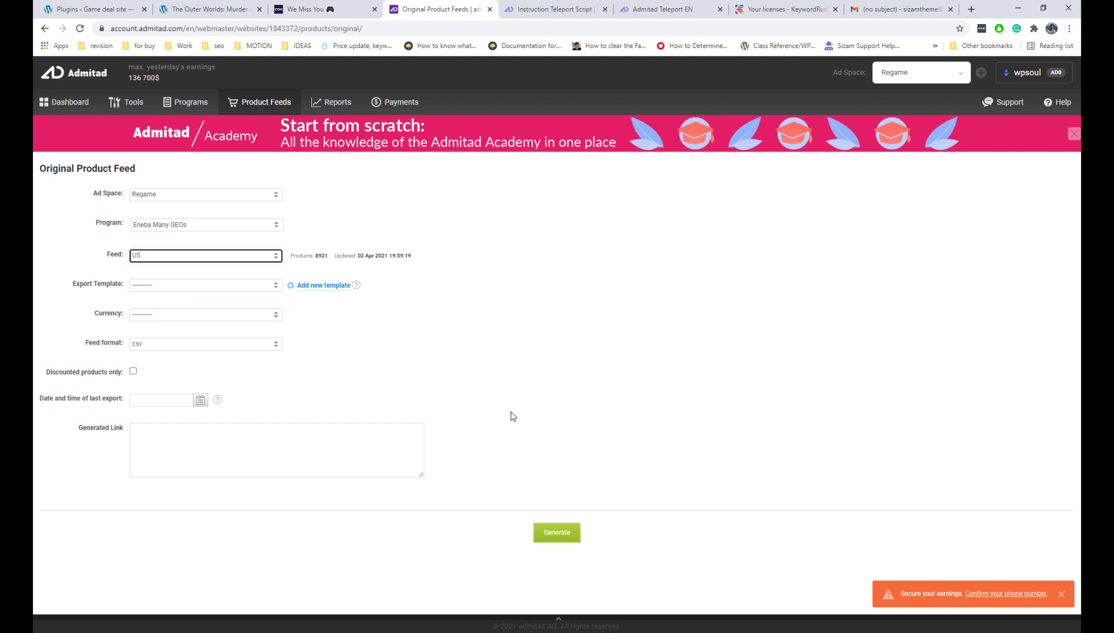
{"action": "left_click", "coordinate": [546, 528]}
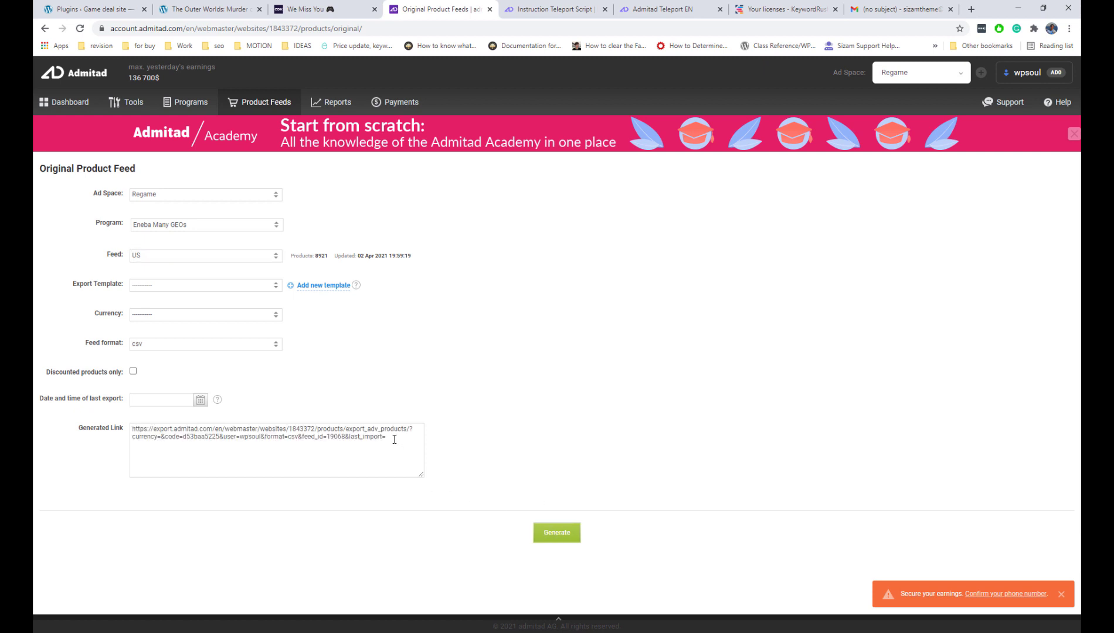
{"action": "left_click_drag", "start_coordinate": [394, 440], "coordinate": [117, 430]}
{"action": "key", "text": "ctrl+c"}
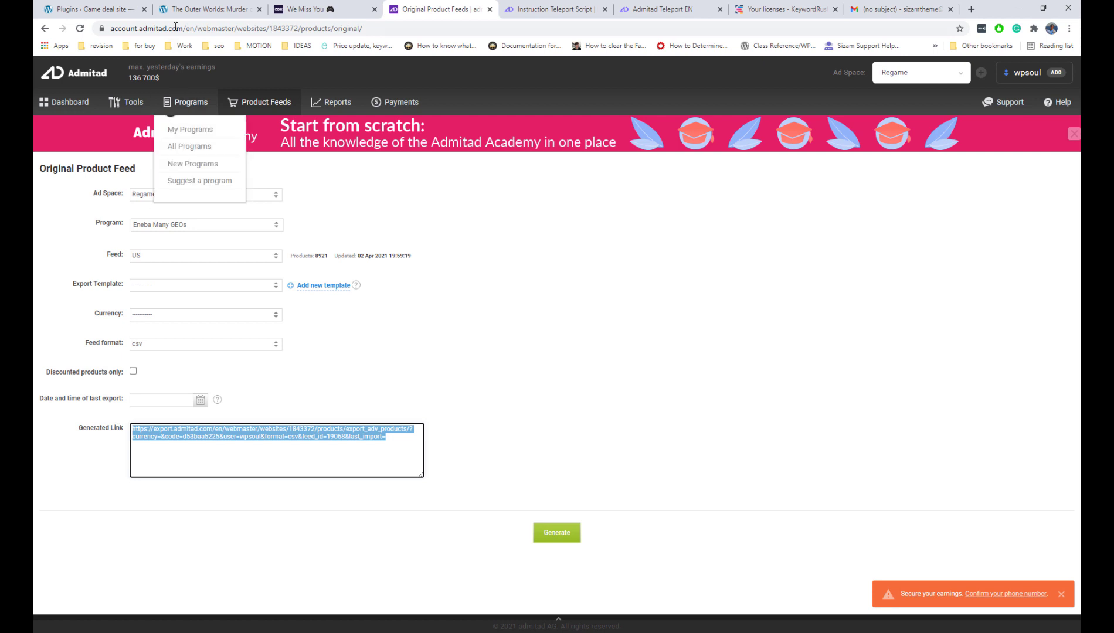
{"action": "left_click", "coordinate": [94, 9]}
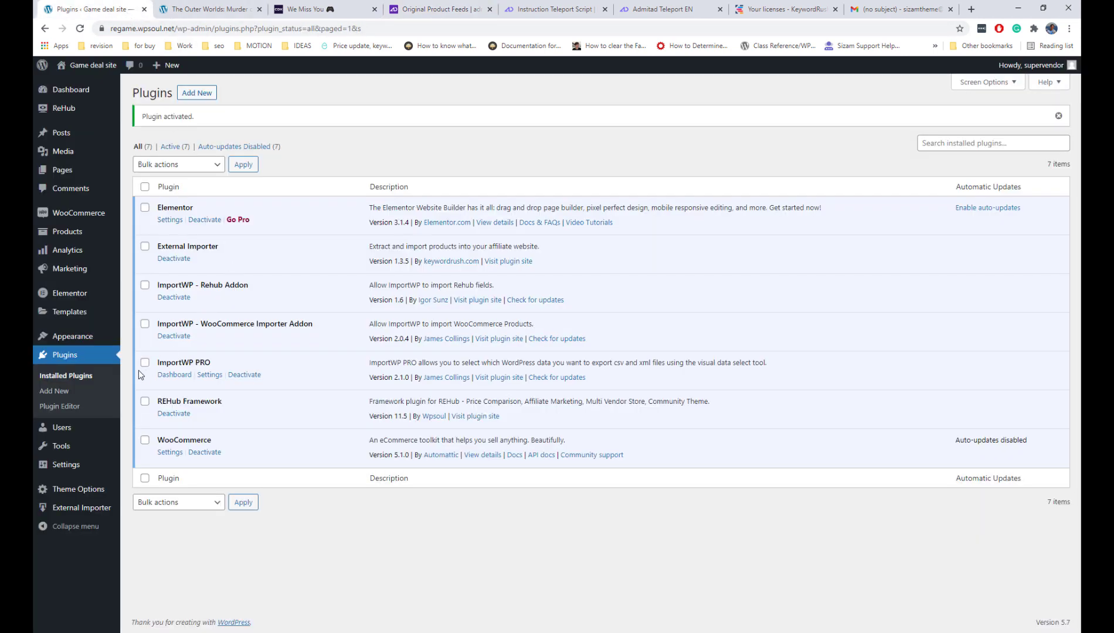
- Open ImportWP under Tools and finish its setup wizard
{"action": "mouse_move", "coordinate": [91, 451]}
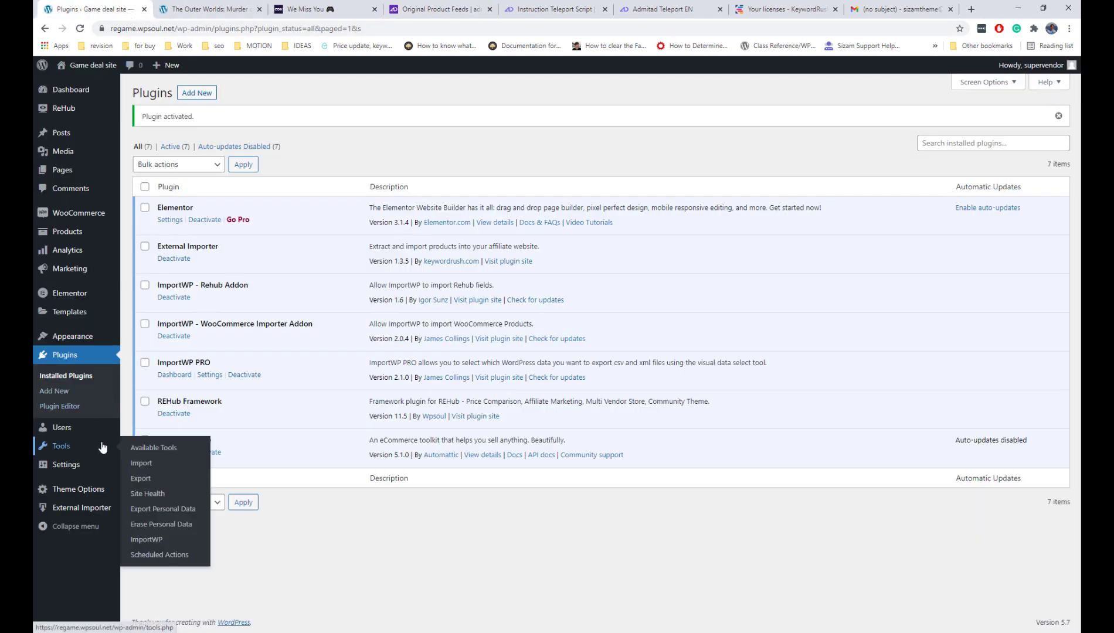
{"action": "left_click", "coordinate": [167, 540]}
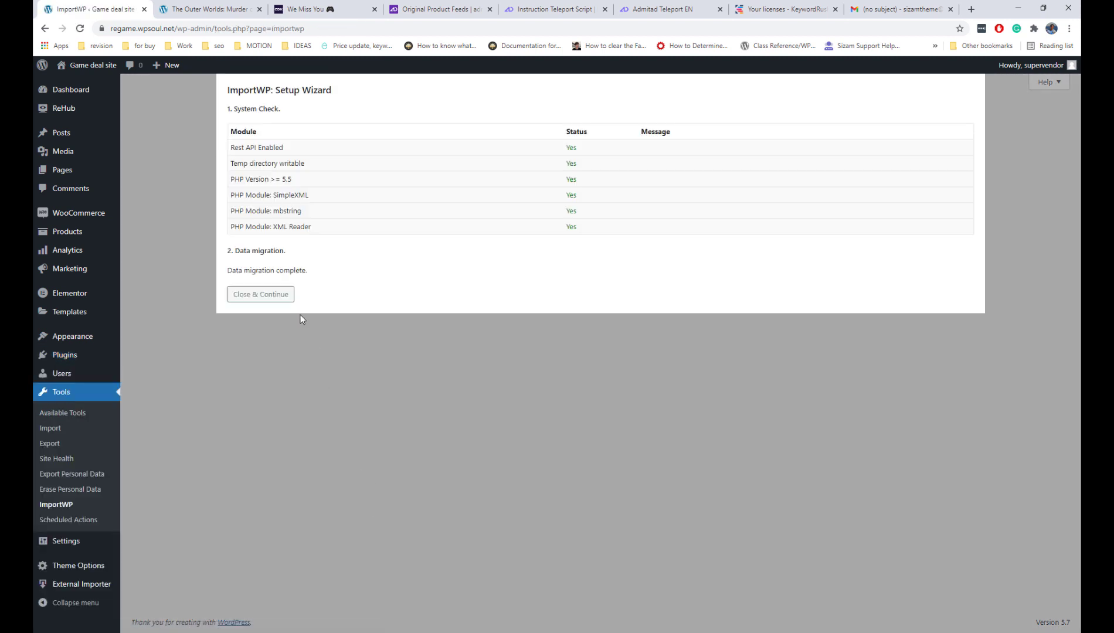
{"action": "left_click", "coordinate": [286, 297]}
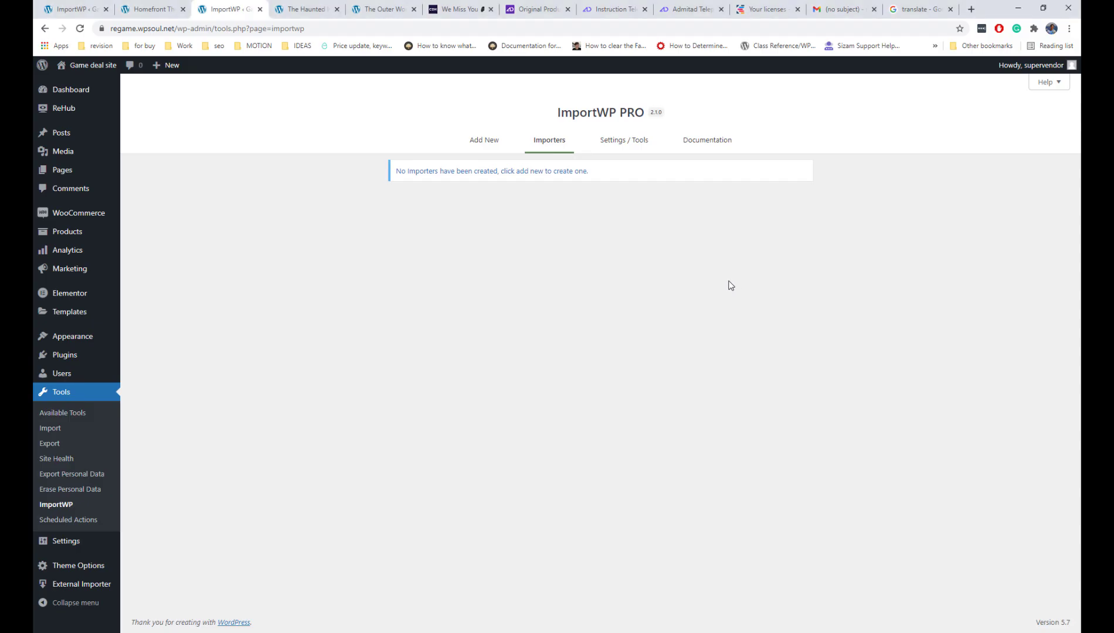
- Create the 'Woocommerce import for games' WooCommerce Products importer with a remote file source
{"action": "left_click", "coordinate": [497, 145]}
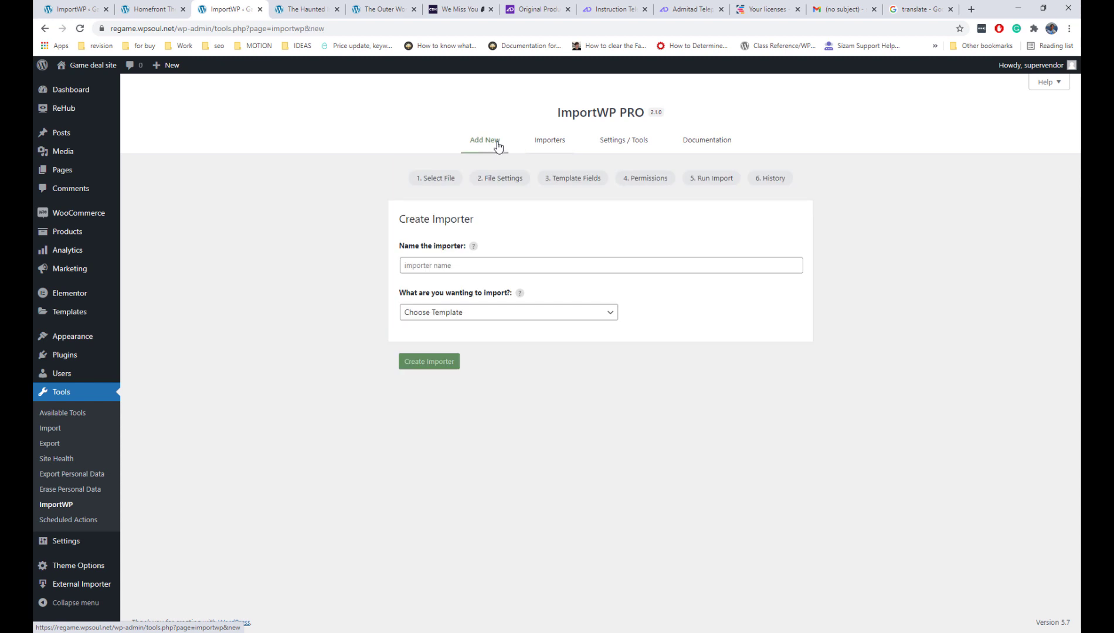
{"action": "left_click", "coordinate": [496, 264]}
{"action": "type", "text": "Woocommerce import for games"}
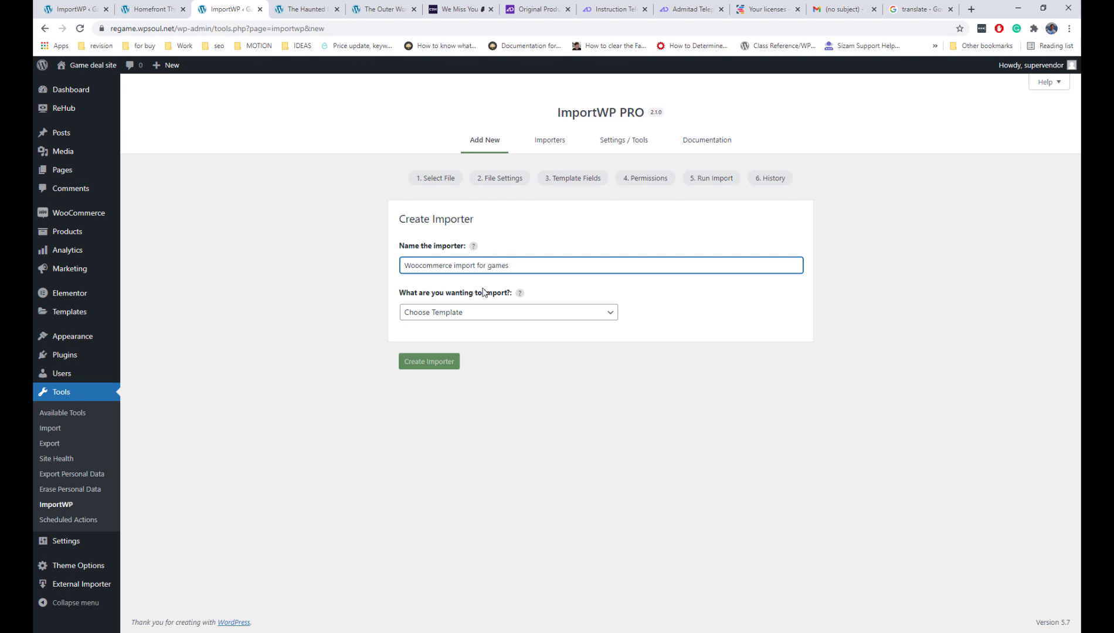
{"action": "left_click", "coordinate": [486, 313]}
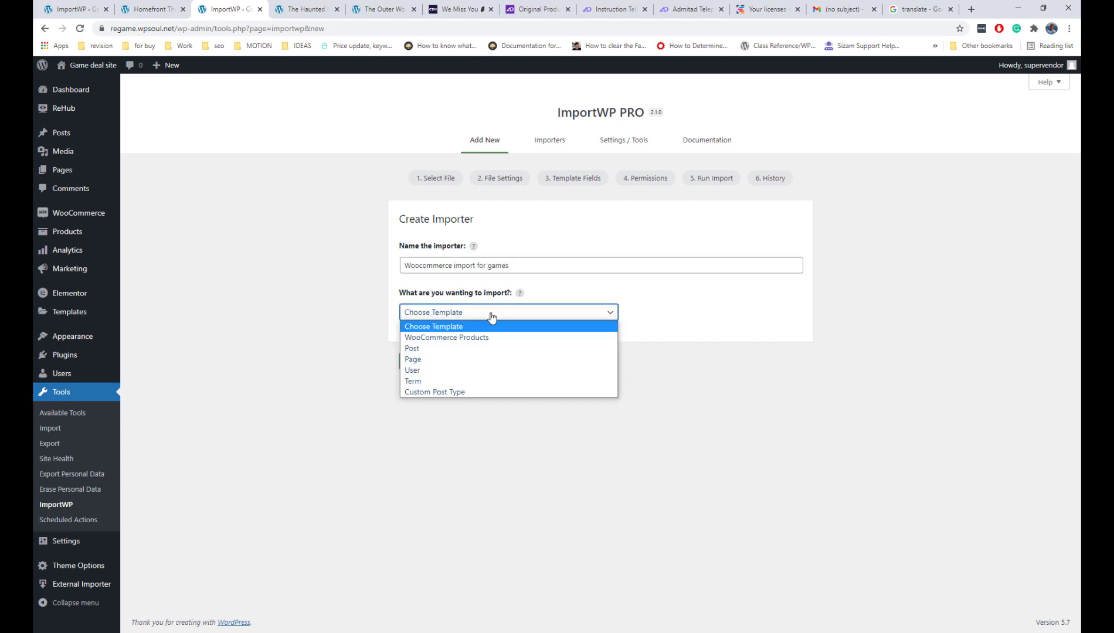
{"action": "left_click", "coordinate": [485, 333]}
{"action": "left_click", "coordinate": [442, 364]}
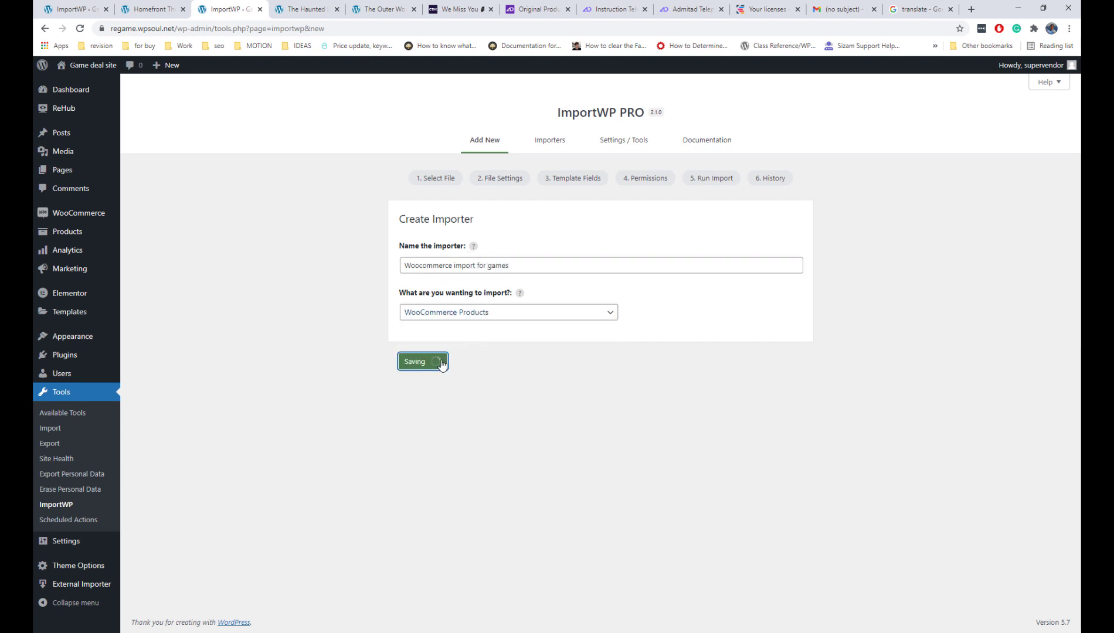
{"action": "left_click", "coordinate": [409, 325]}
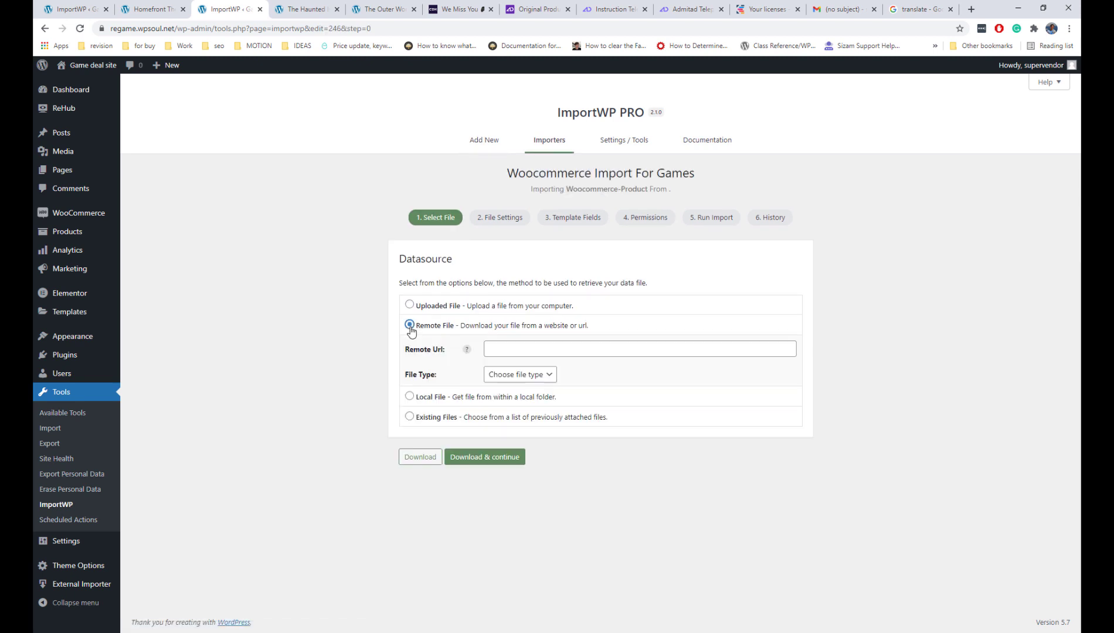
- Download the pasted Admitad feed URL as a CSV file and set the delimiter to ';'
{"action": "left_click", "coordinate": [519, 346]}
{"action": "key", "text": "ctrl+v"}
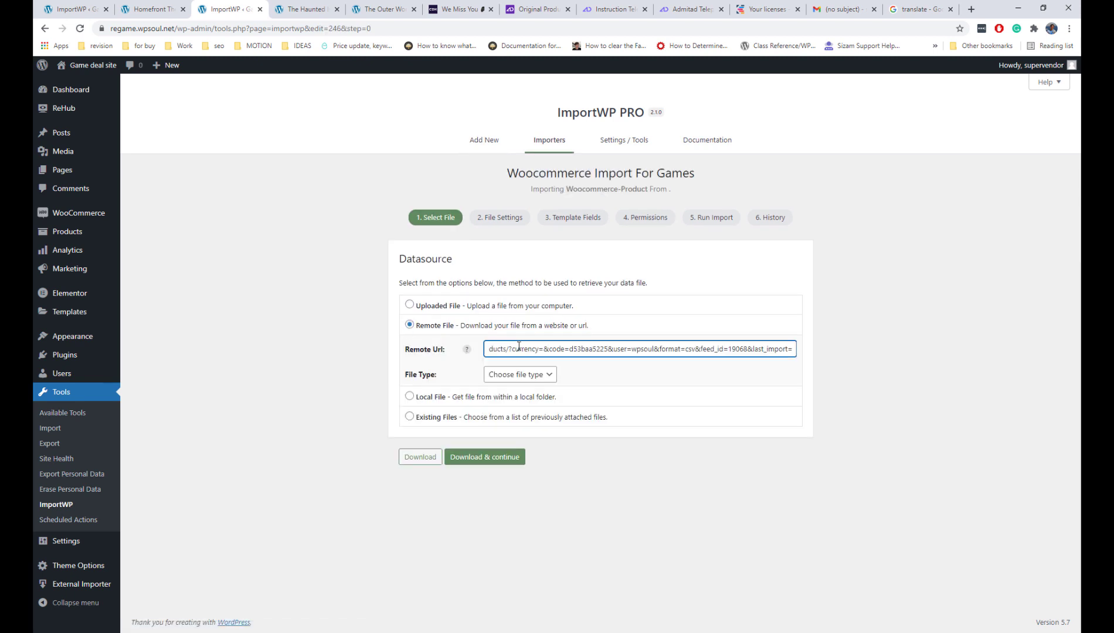
{"action": "left_click", "coordinate": [523, 375]}
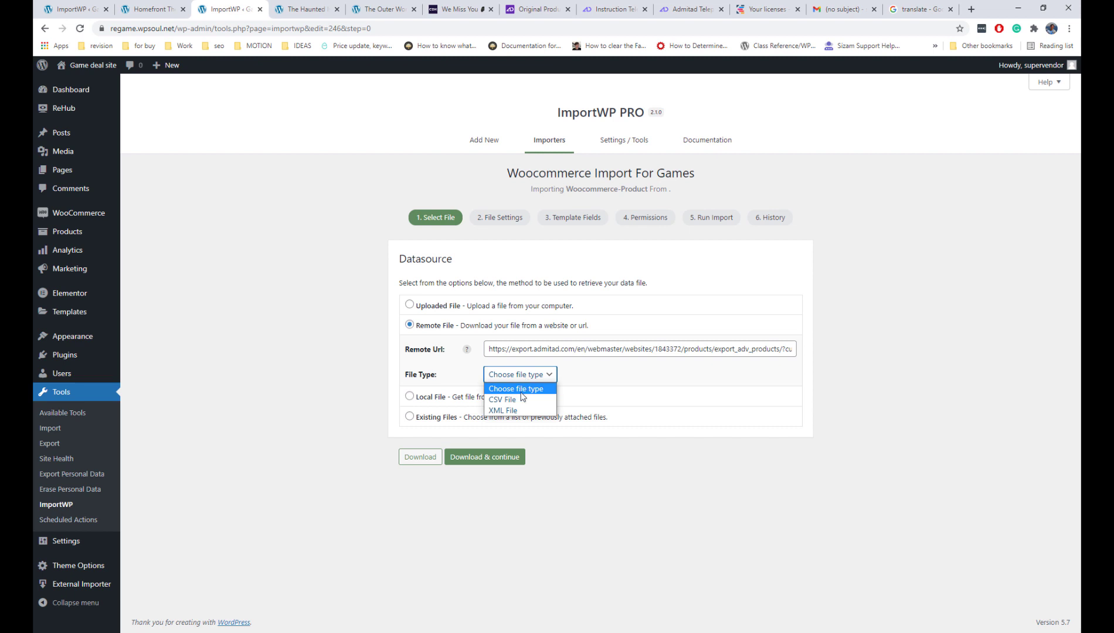
{"action": "left_click", "coordinate": [520, 391]}
{"action": "left_click", "coordinate": [495, 457]}
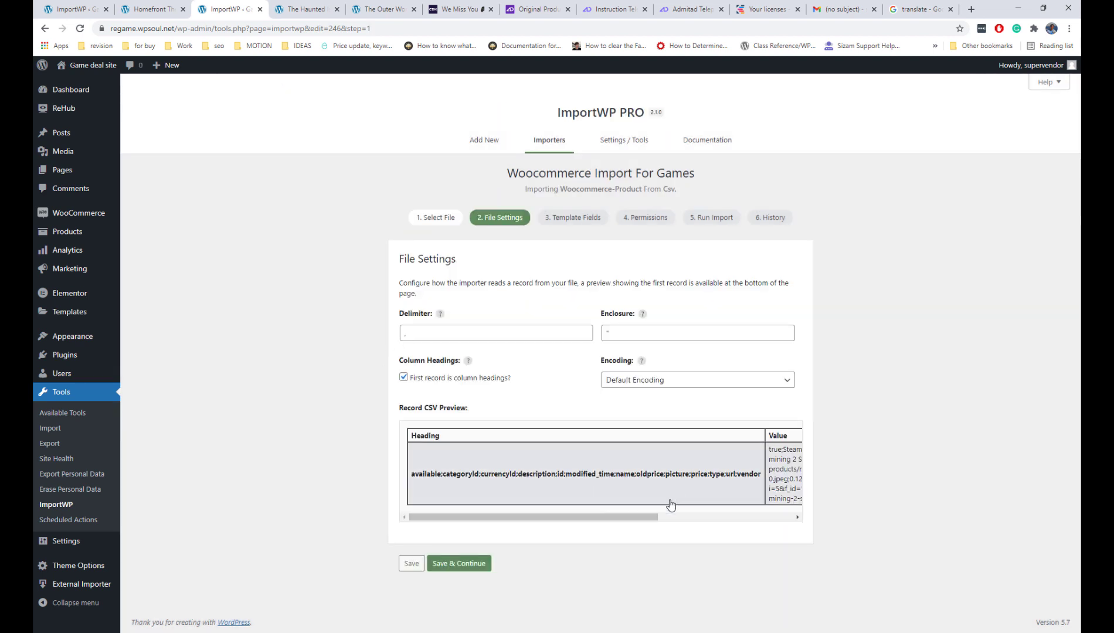
{"action": "left_click_drag", "start_coordinate": [642, 519], "coordinate": [602, 524]}
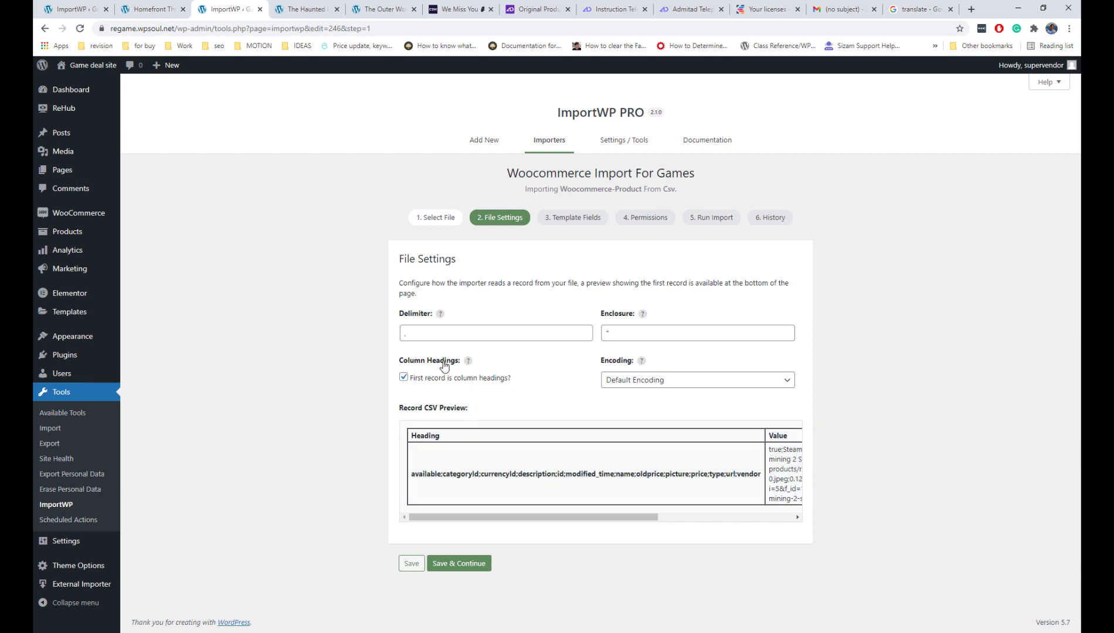
{"action": "left_click", "coordinate": [401, 333]}
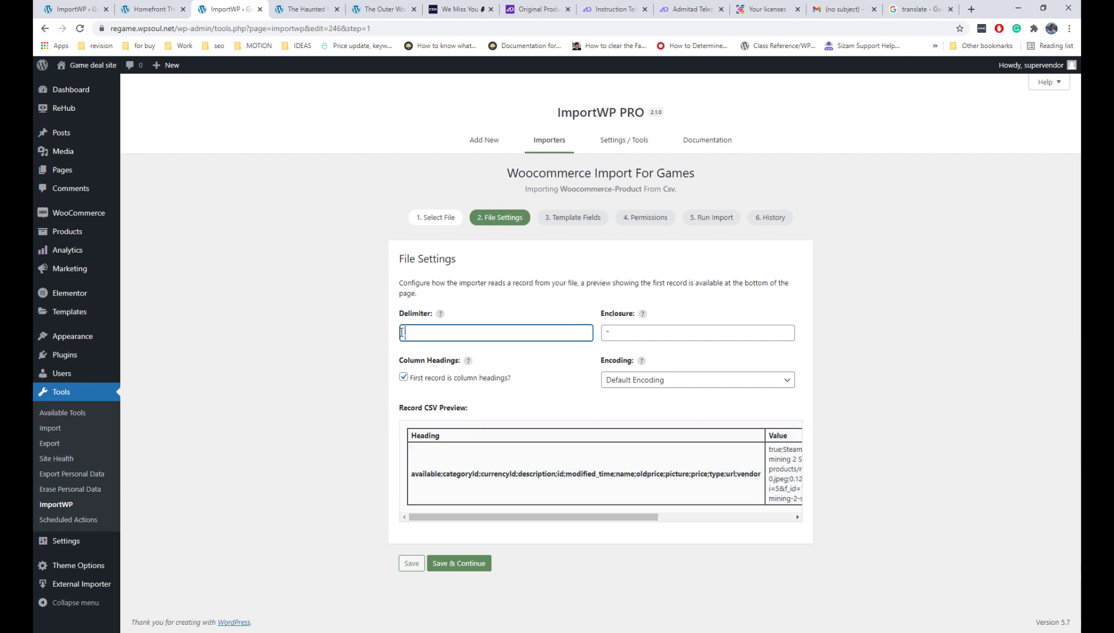
{"action": "type", "text": ";"}
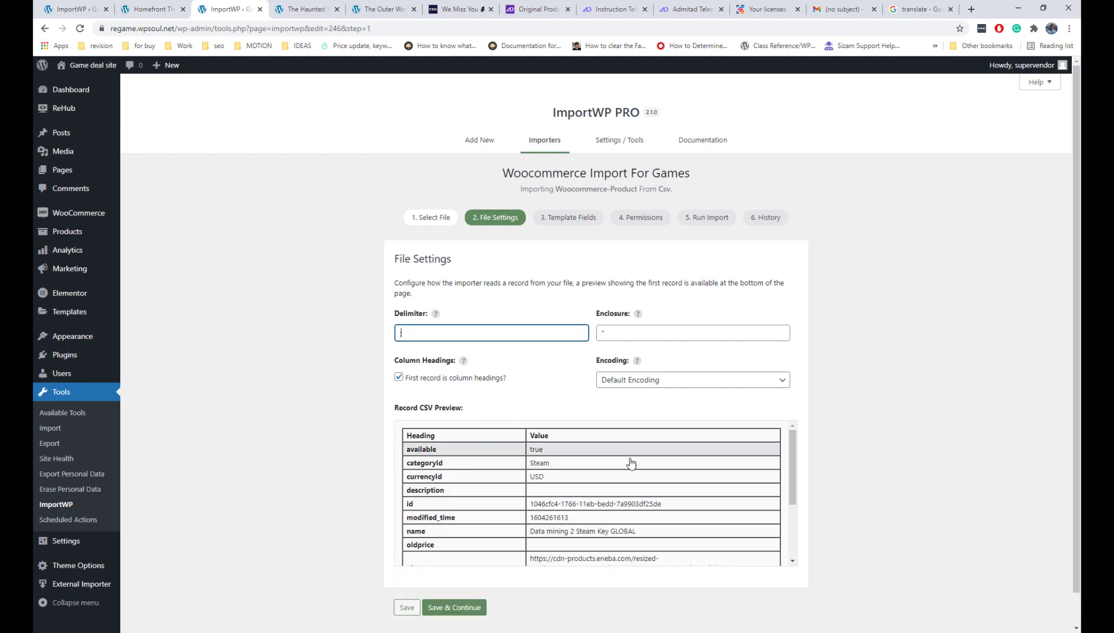
- Map Product Name to the name column {6} and Description to the description column {3}
{"action": "left_click", "coordinate": [476, 608]}
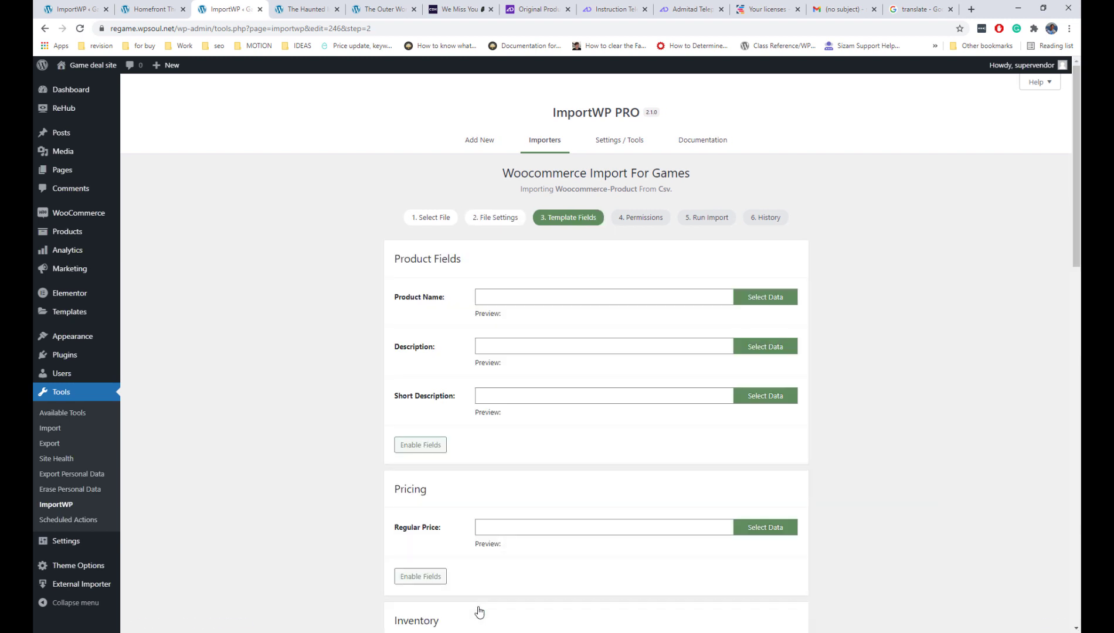
{"action": "left_click", "coordinate": [753, 298]}
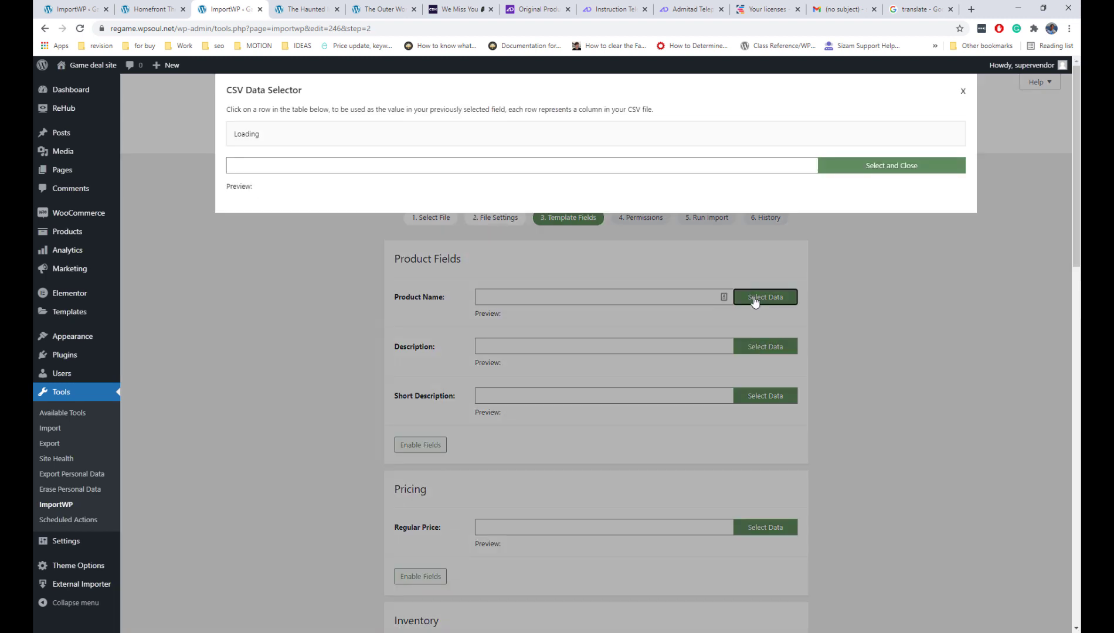
{"action": "scroll", "coordinate": [514, 204], "scroll_direction": "down", "scroll_amount": 3}
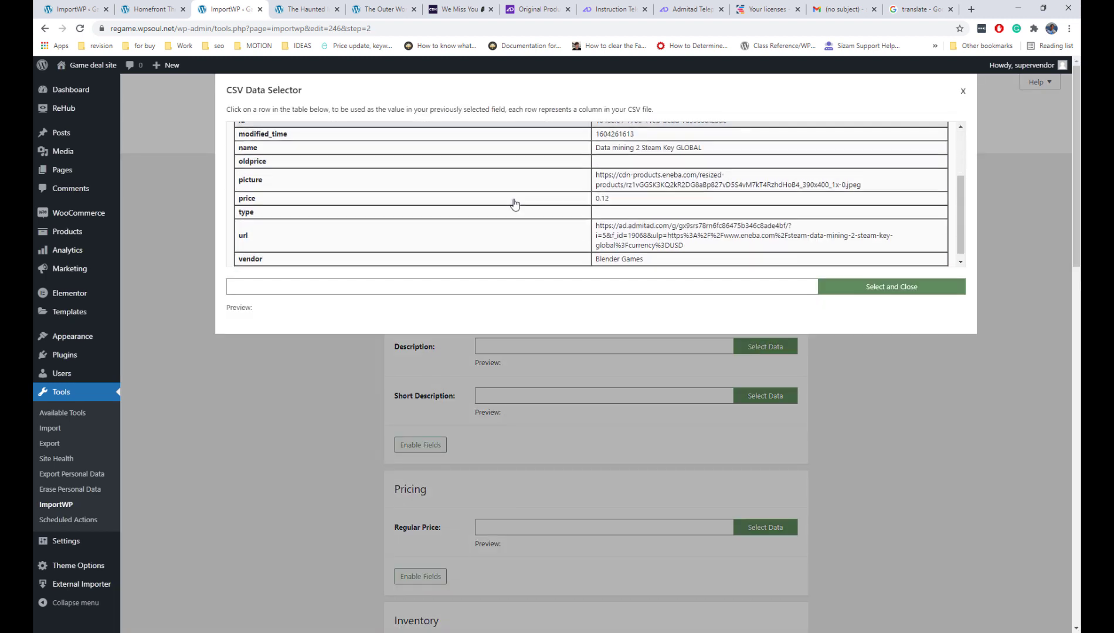
{"action": "left_click", "coordinate": [500, 142]}
{"action": "left_click", "coordinate": [855, 288]}
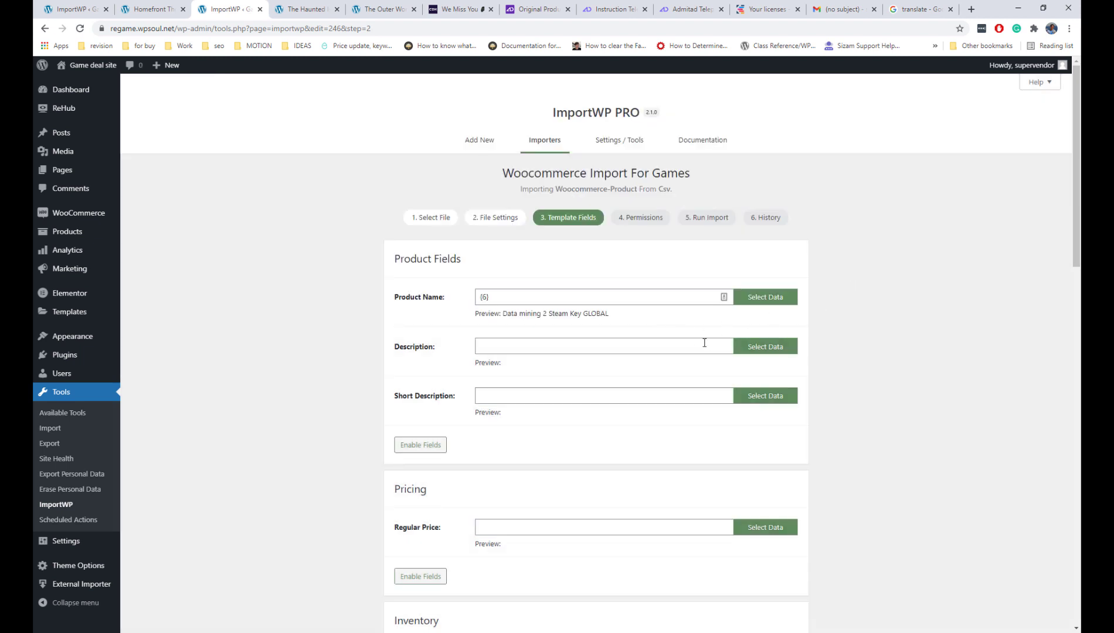
{"action": "left_click", "coordinate": [747, 347]}
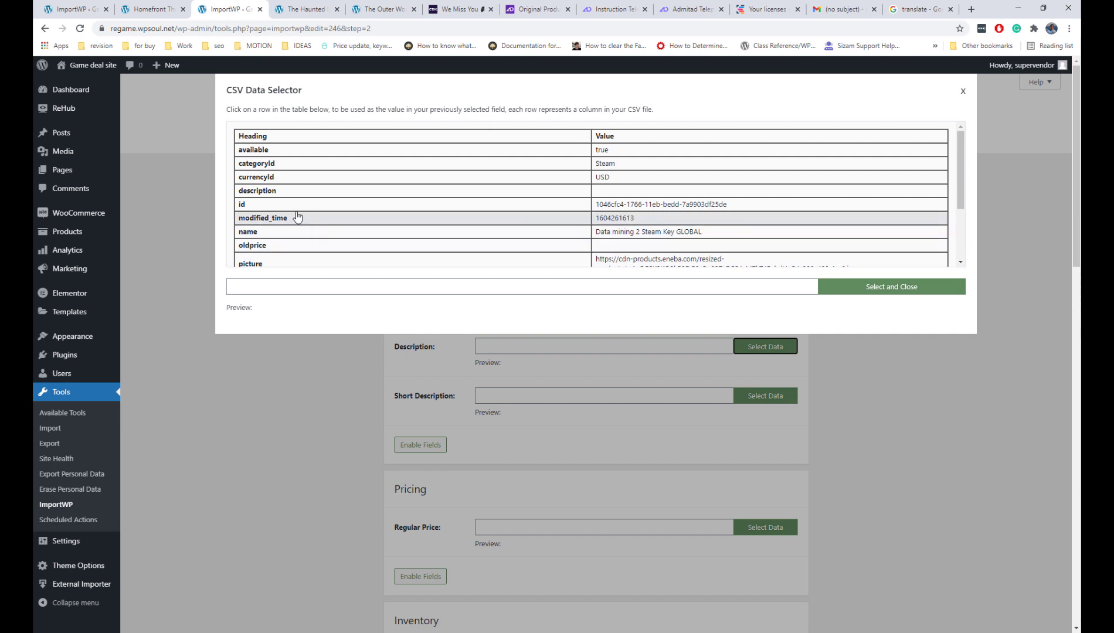
{"action": "left_click", "coordinate": [296, 198]}
{"action": "left_click", "coordinate": [860, 288]}
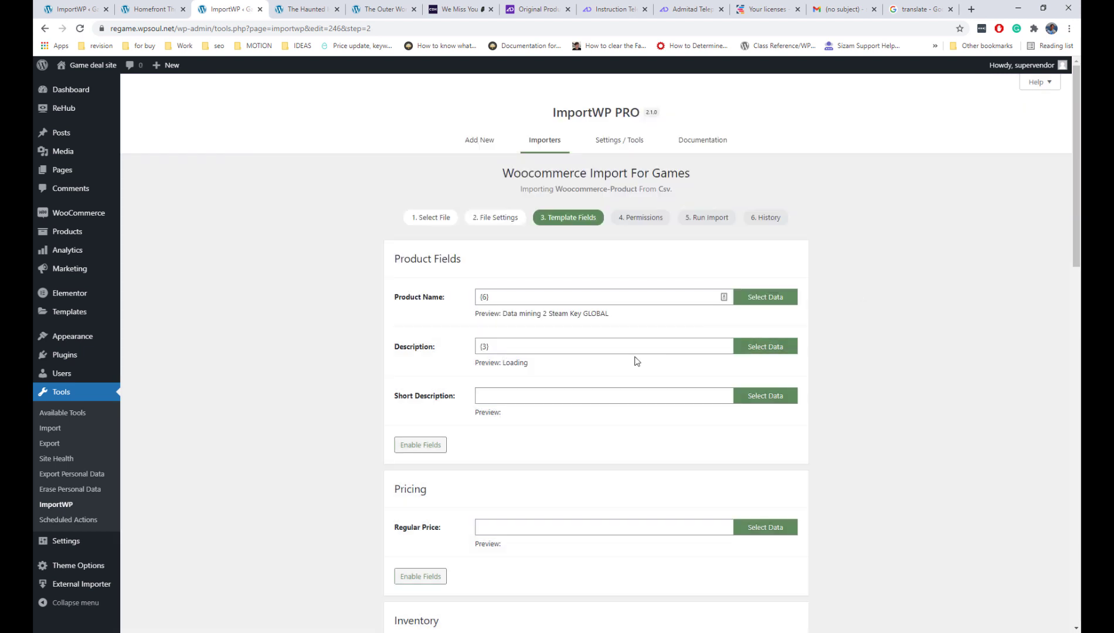
- Add a Product Type field set to External/Affiliate product
{"action": "left_click", "coordinate": [437, 448]}
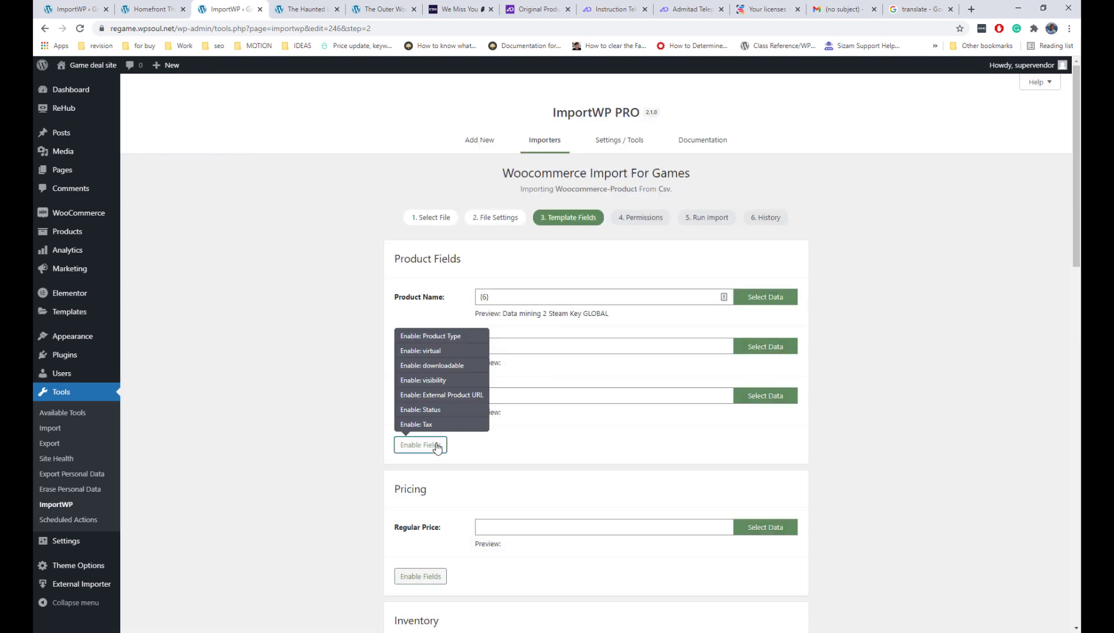
{"action": "left_click", "coordinate": [431, 336]}
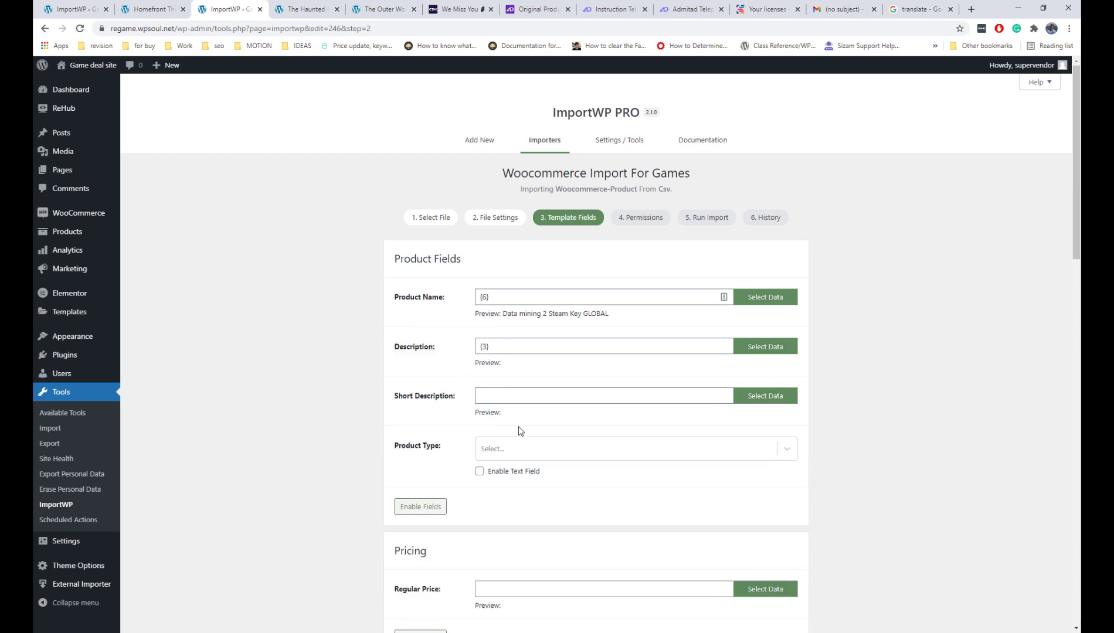
{"action": "left_click", "coordinate": [524, 450]}
{"action": "left_click", "coordinate": [544, 512]}
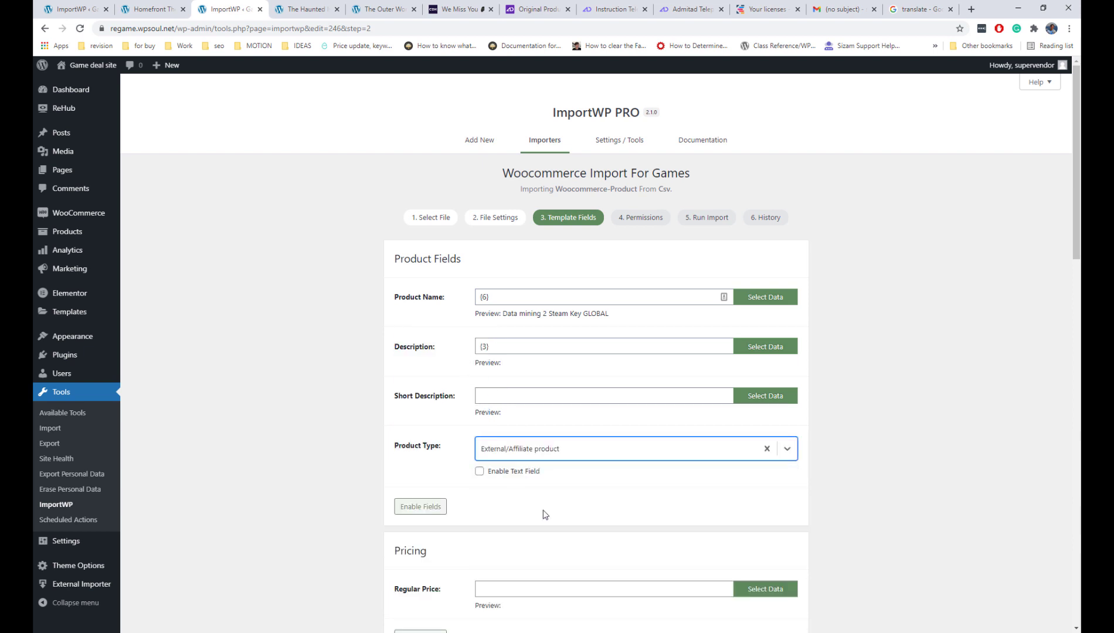
- Map External Product URL to the url column {11} and add a Status field
{"action": "left_click", "coordinate": [440, 507]}
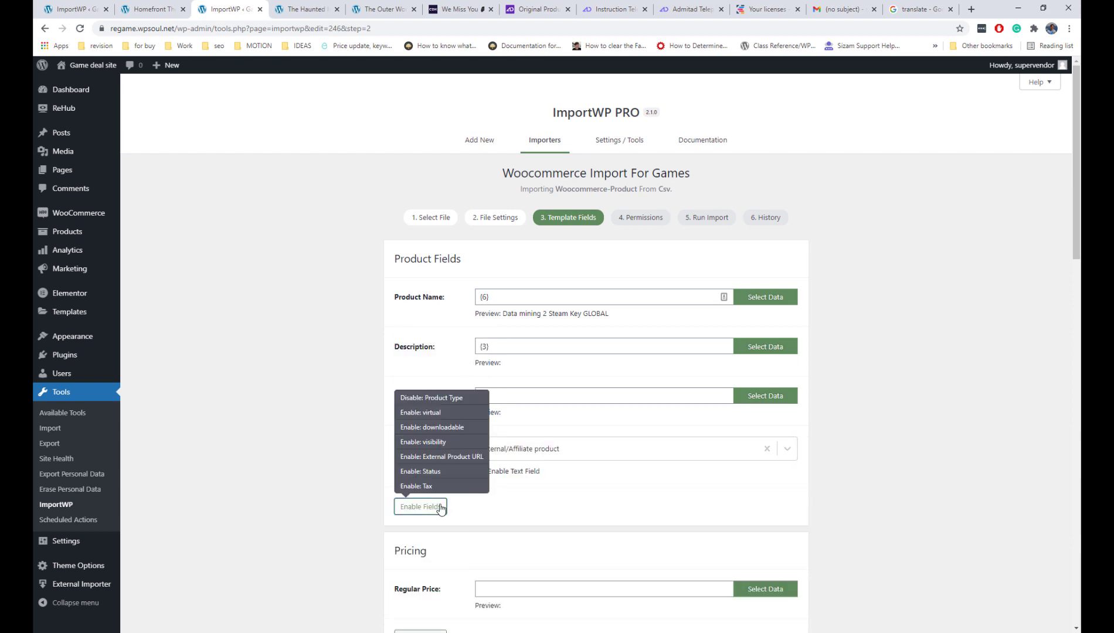
{"action": "left_click", "coordinate": [464, 457]}
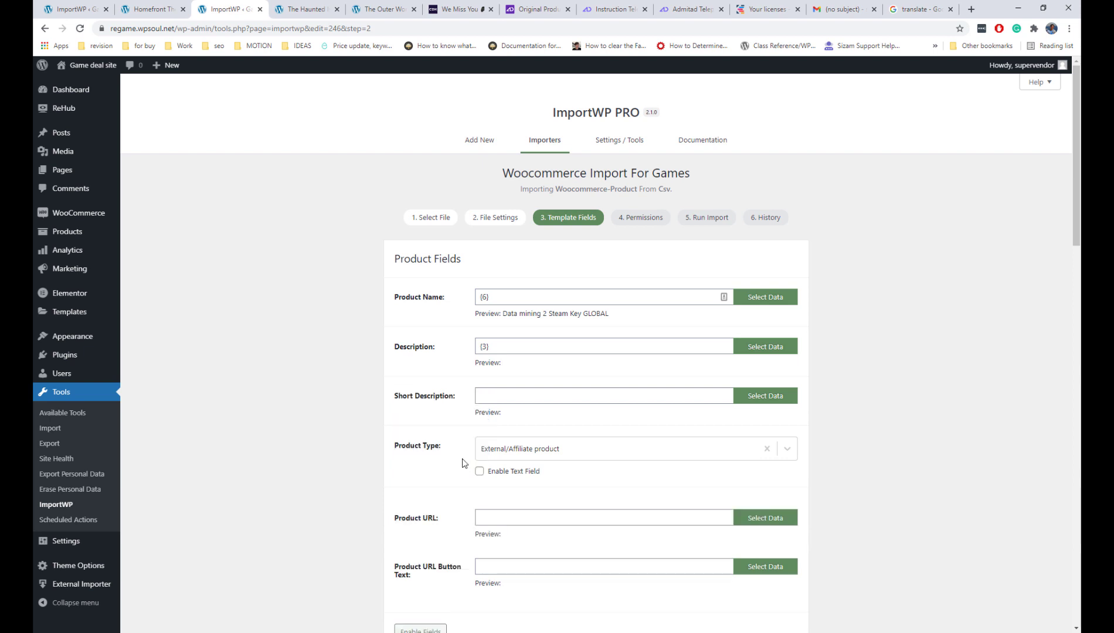
{"action": "scroll", "coordinate": [469, 464], "scroll_direction": "down", "scroll_amount": 3}
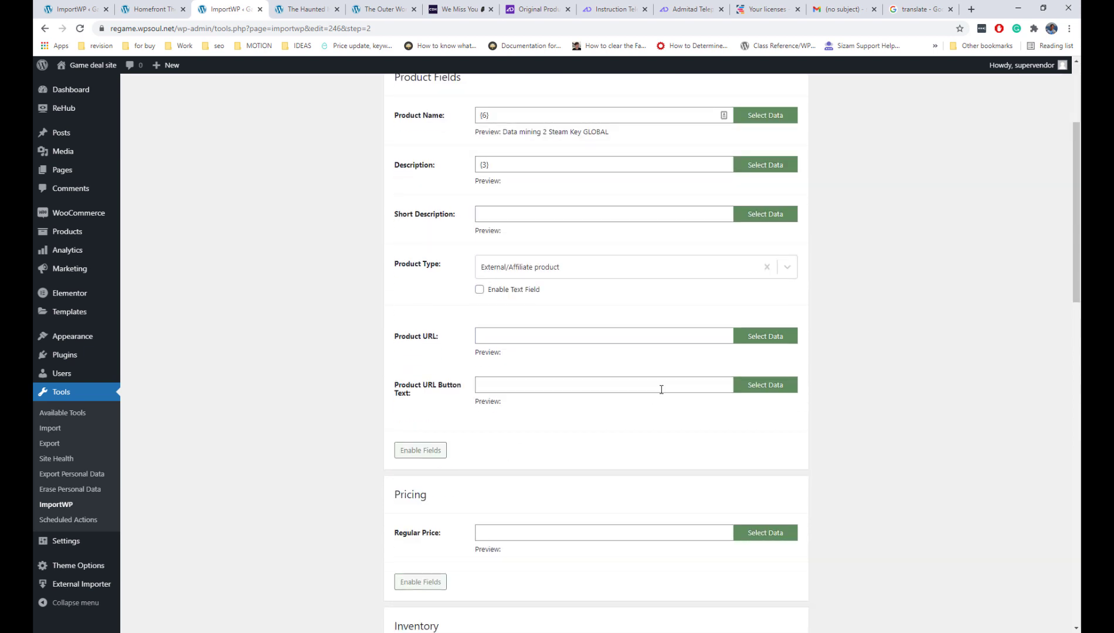
{"action": "left_click", "coordinate": [754, 338]}
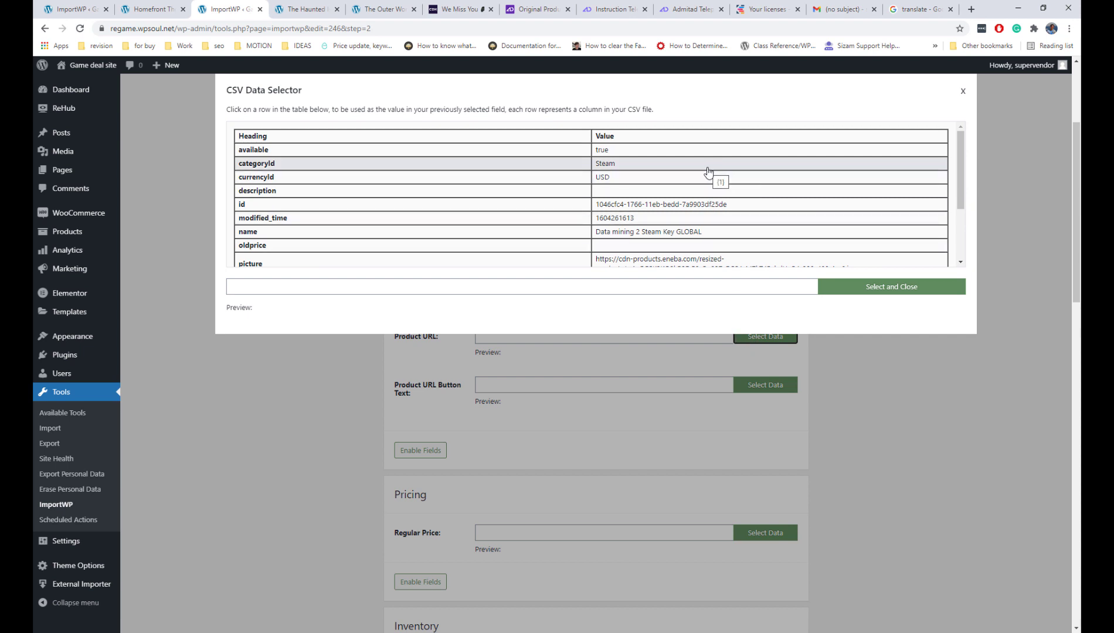
{"action": "scroll", "coordinate": [708, 171], "scroll_direction": "down", "scroll_amount": 3}
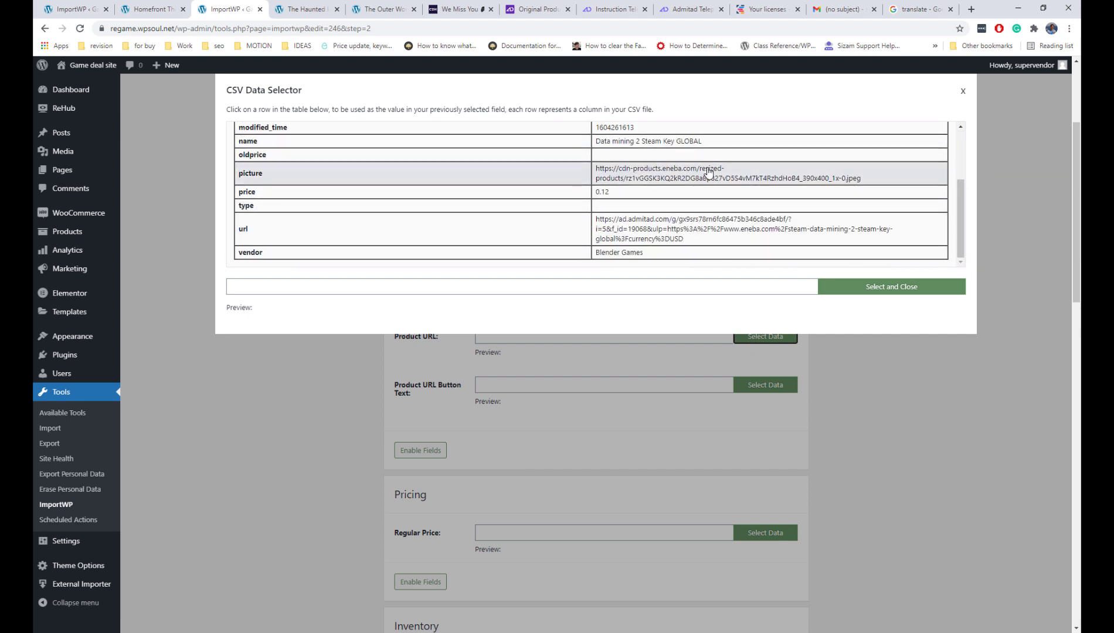
{"action": "left_click", "coordinate": [565, 232]}
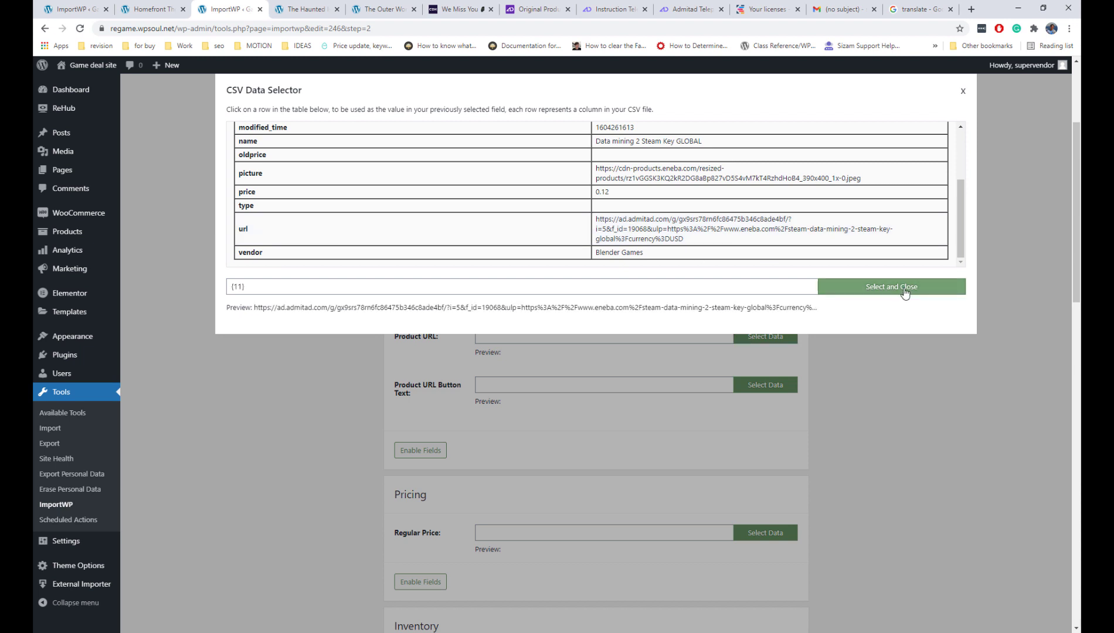
{"action": "left_click", "coordinate": [905, 293]}
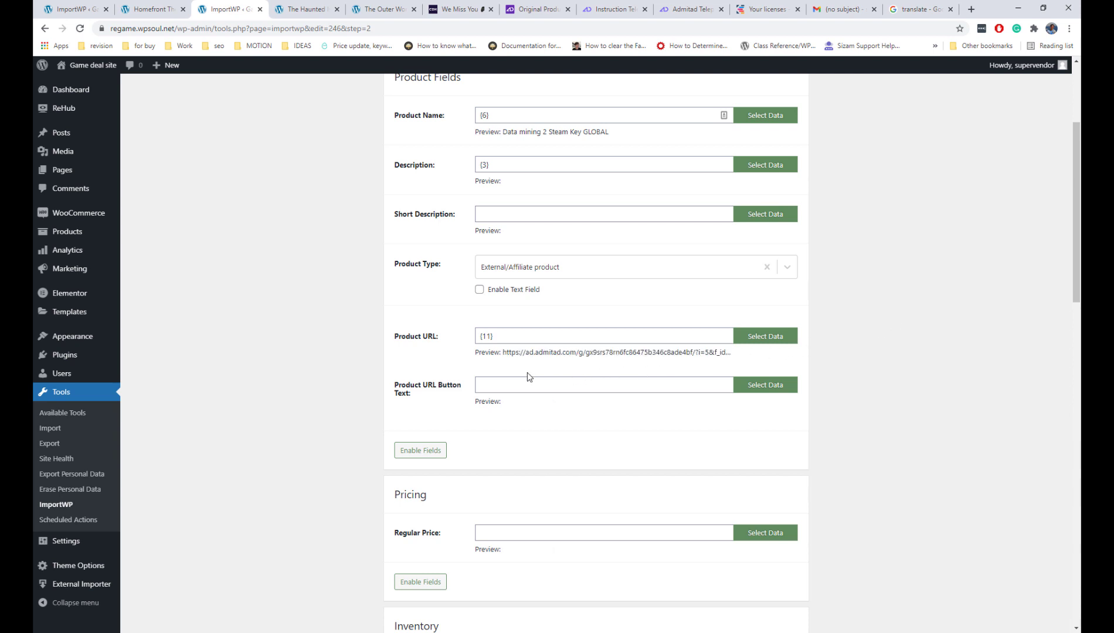
{"action": "left_click", "coordinate": [423, 450]}
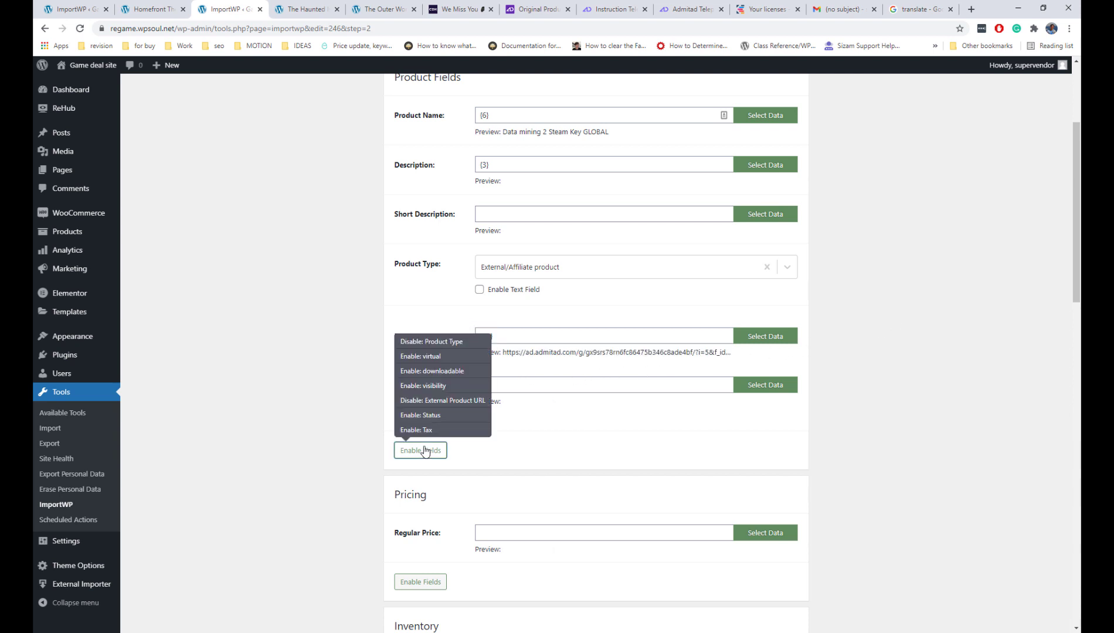
{"action": "left_click", "coordinate": [449, 416]}
- Map Regular Price to the price column {9}
{"action": "scroll", "coordinate": [525, 457], "scroll_direction": "down", "scroll_amount": 3}
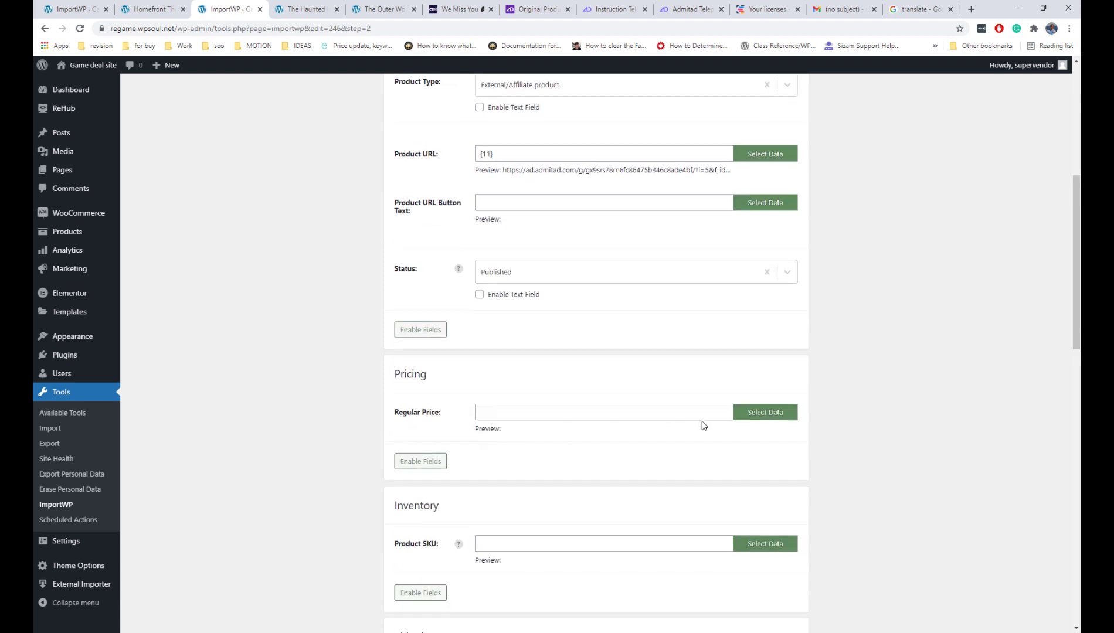
{"action": "left_click", "coordinate": [775, 414]}
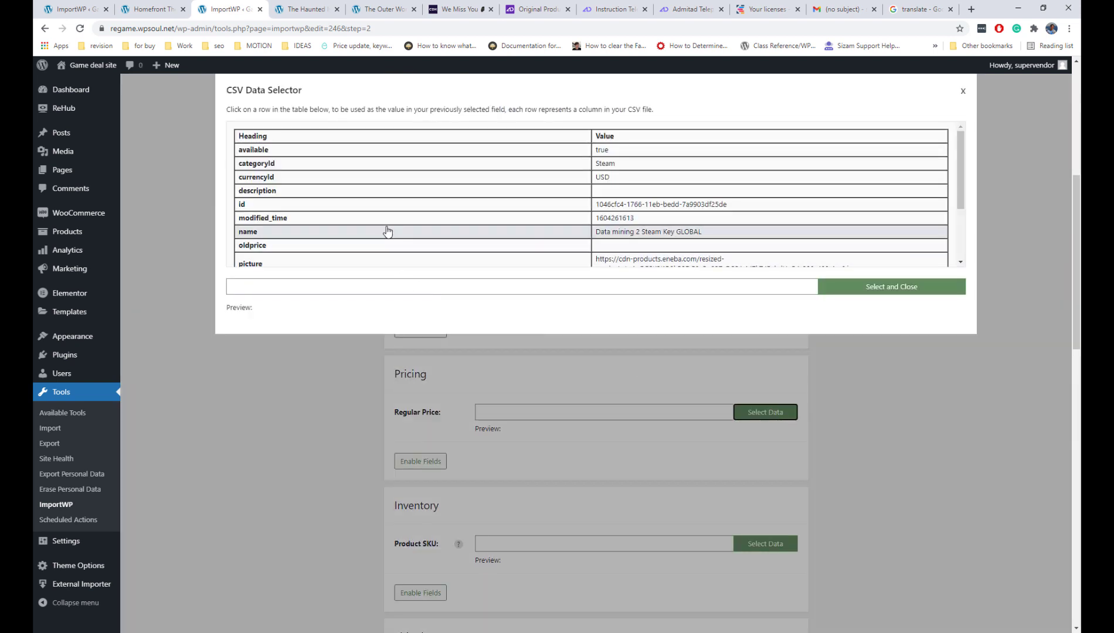
{"action": "scroll", "coordinate": [385, 231], "scroll_direction": "down", "scroll_amount": 2}
{"action": "scroll", "coordinate": [387, 231], "scroll_direction": "up", "scroll_amount": 3}
{"action": "scroll", "coordinate": [353, 235], "scroll_direction": "down", "scroll_amount": 2}
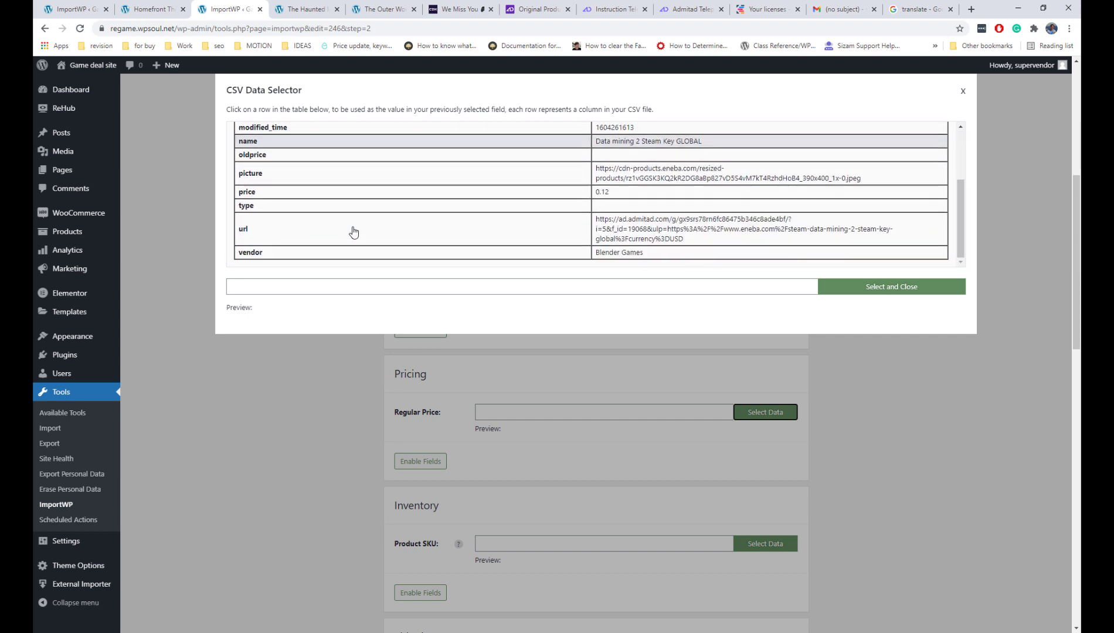
{"action": "left_click", "coordinate": [345, 193]}
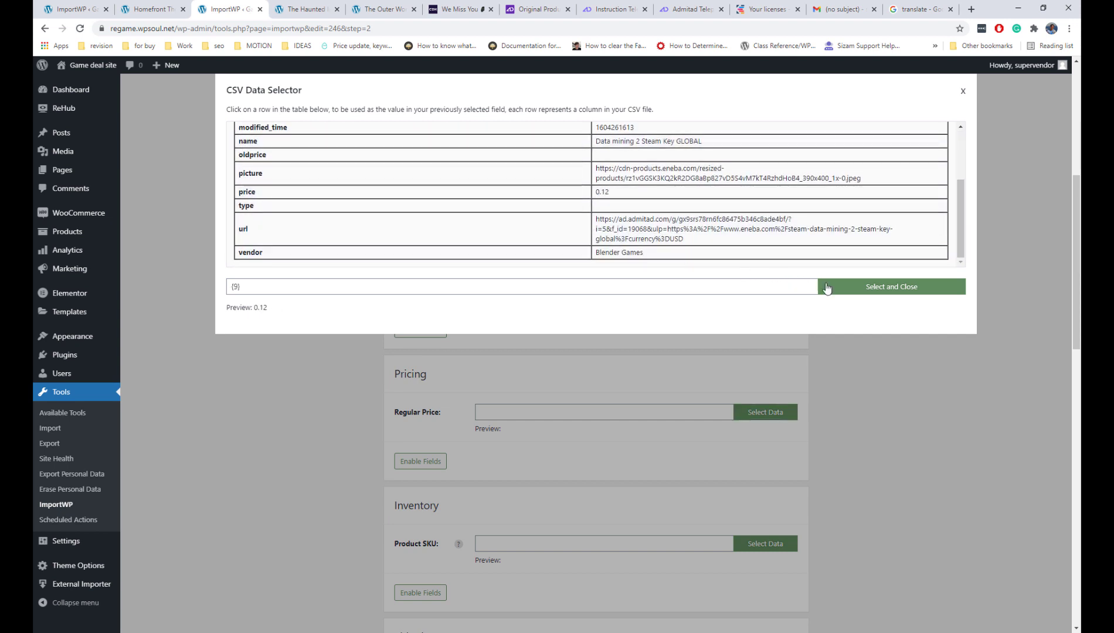
{"action": "left_click", "coordinate": [821, 287]}
{"action": "scroll", "coordinate": [701, 356], "scroll_direction": "down", "scroll_amount": 3}
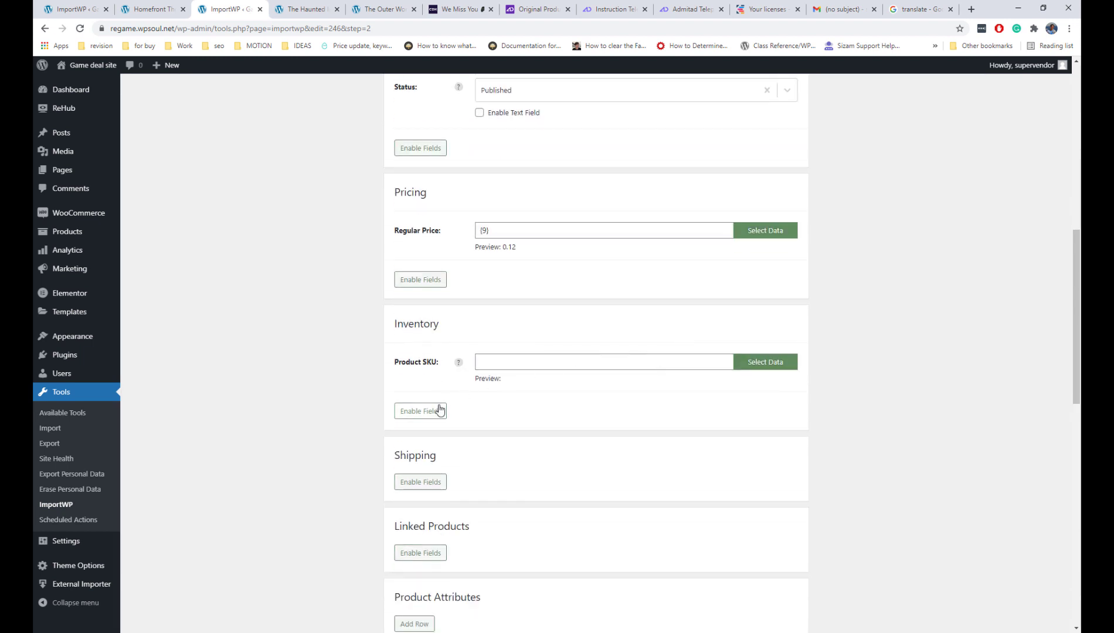
- Map Product SKU to the id column {4}
{"action": "left_click", "coordinate": [751, 365]}
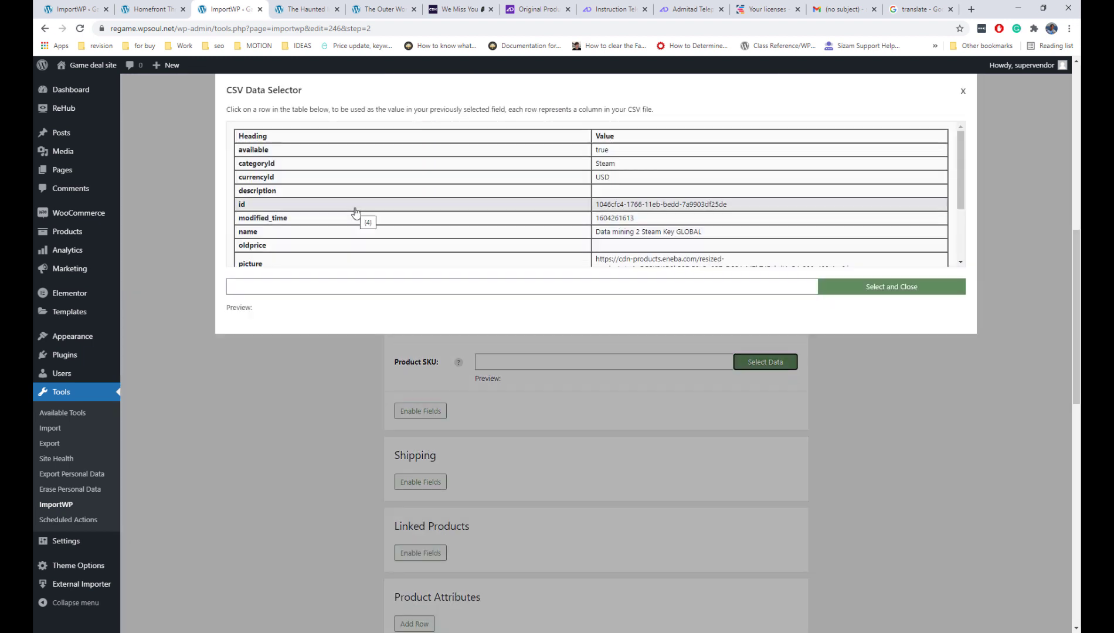
{"action": "left_click", "coordinate": [357, 207]}
{"action": "left_click", "coordinate": [835, 287]}
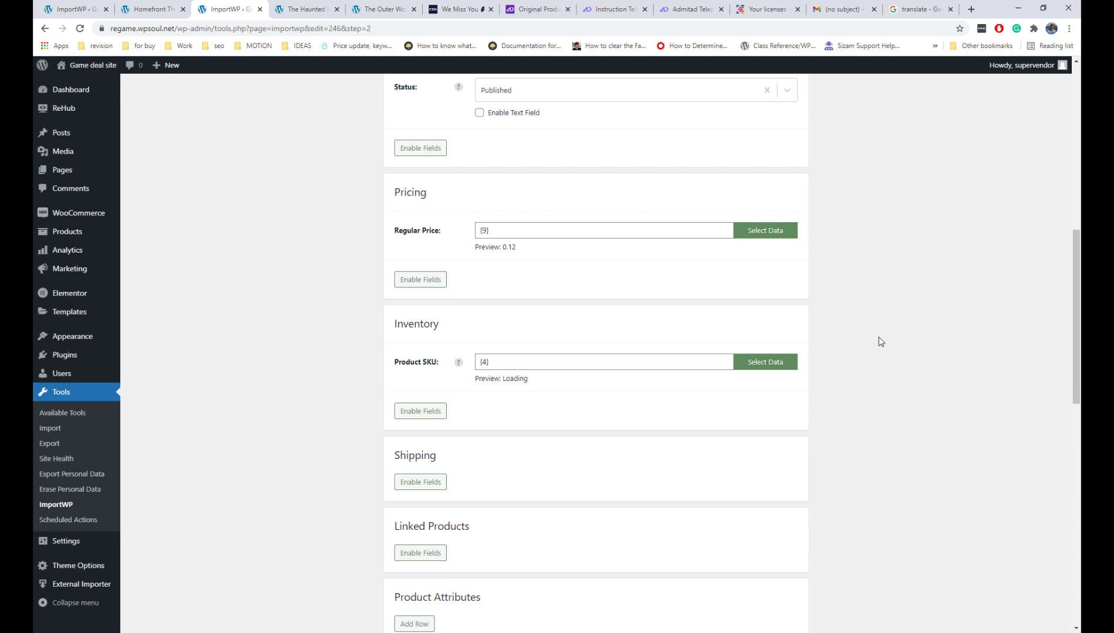
{"action": "scroll", "coordinate": [880, 341], "scroll_direction": "down", "scroll_amount": 3}
{"action": "scroll", "coordinate": [880, 341], "scroll_direction": "down", "scroll_amount": 3}
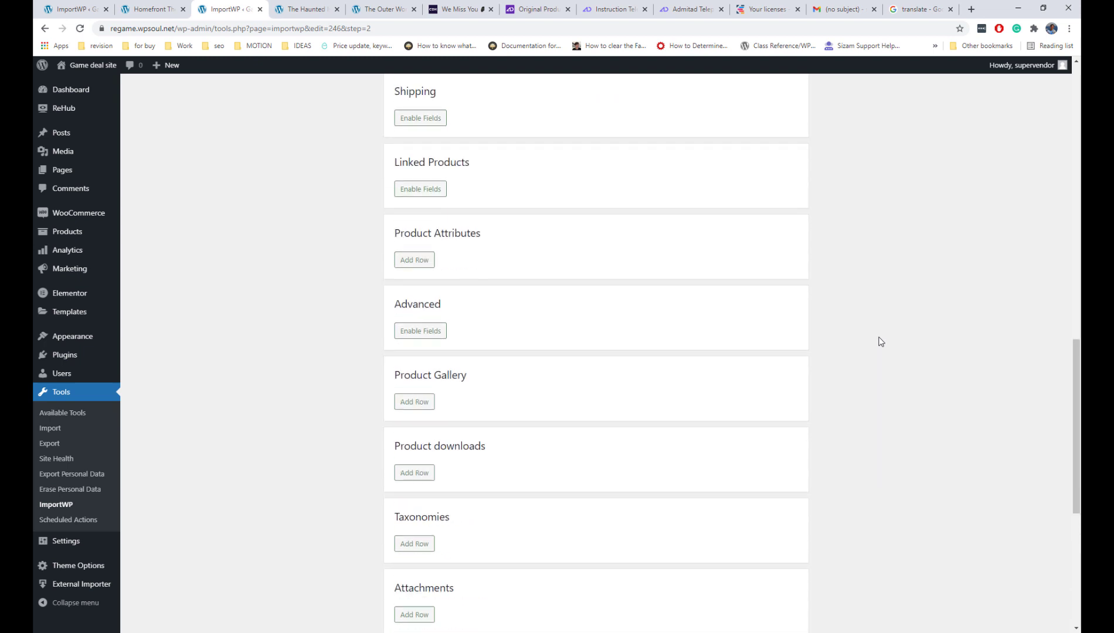
{"action": "scroll", "coordinate": [880, 341], "scroll_direction": "down", "scroll_amount": 3}
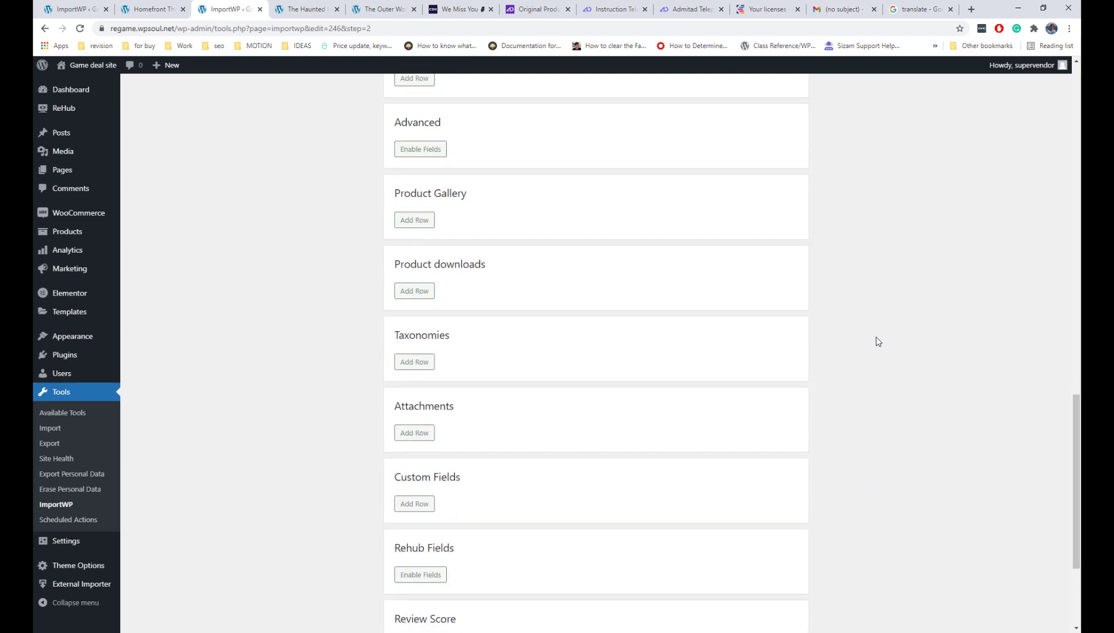
- Add a Product categories taxonomy row mapped to the categoryId column {1}
{"action": "left_click", "coordinate": [427, 362]}
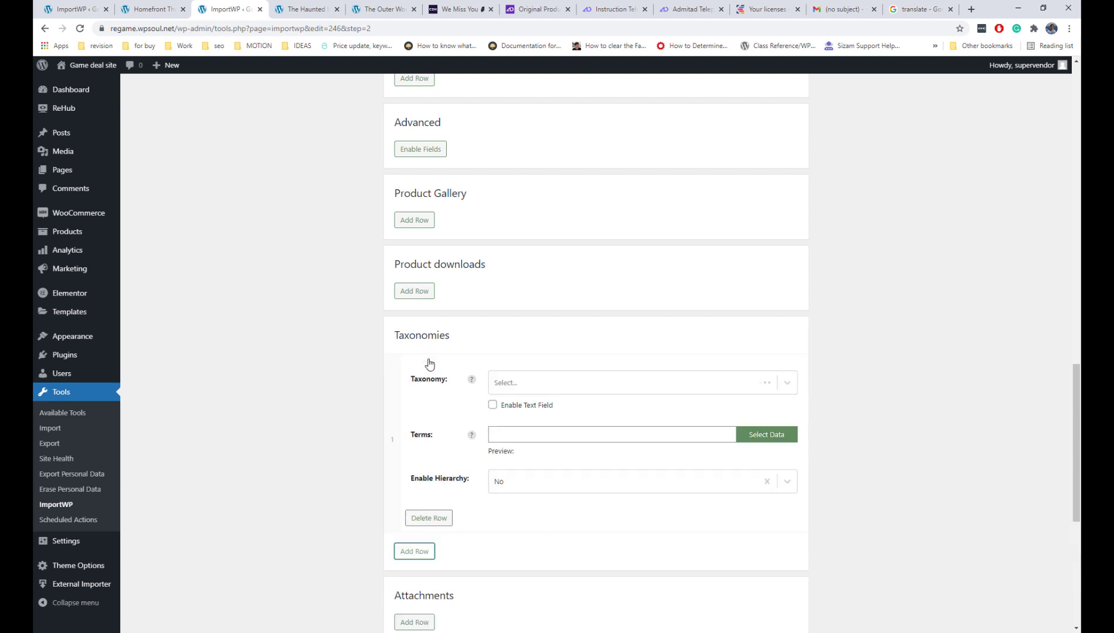
{"action": "left_click", "coordinate": [539, 385]}
{"action": "left_click", "coordinate": [552, 463]}
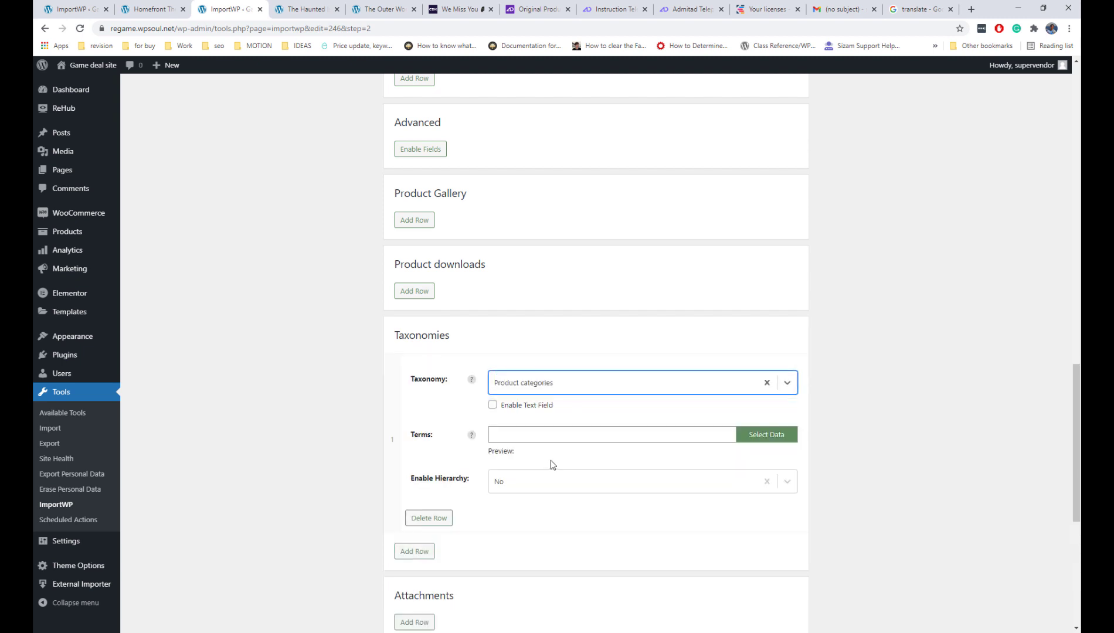
{"action": "left_click", "coordinate": [748, 434]}
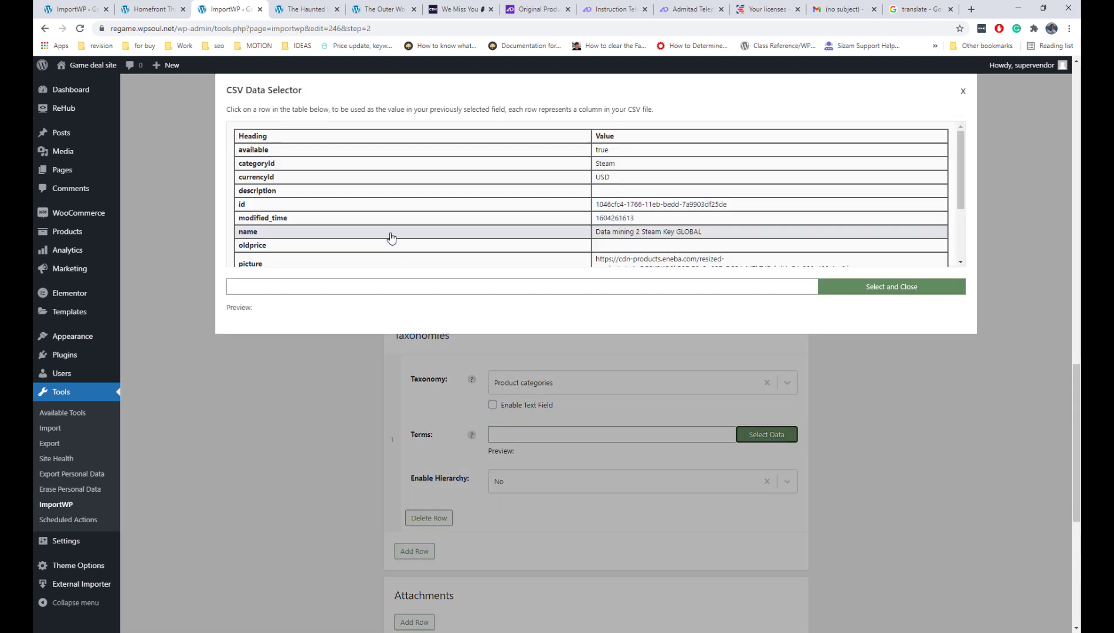
{"action": "left_click", "coordinate": [341, 163]}
{"action": "left_click", "coordinate": [854, 291]}
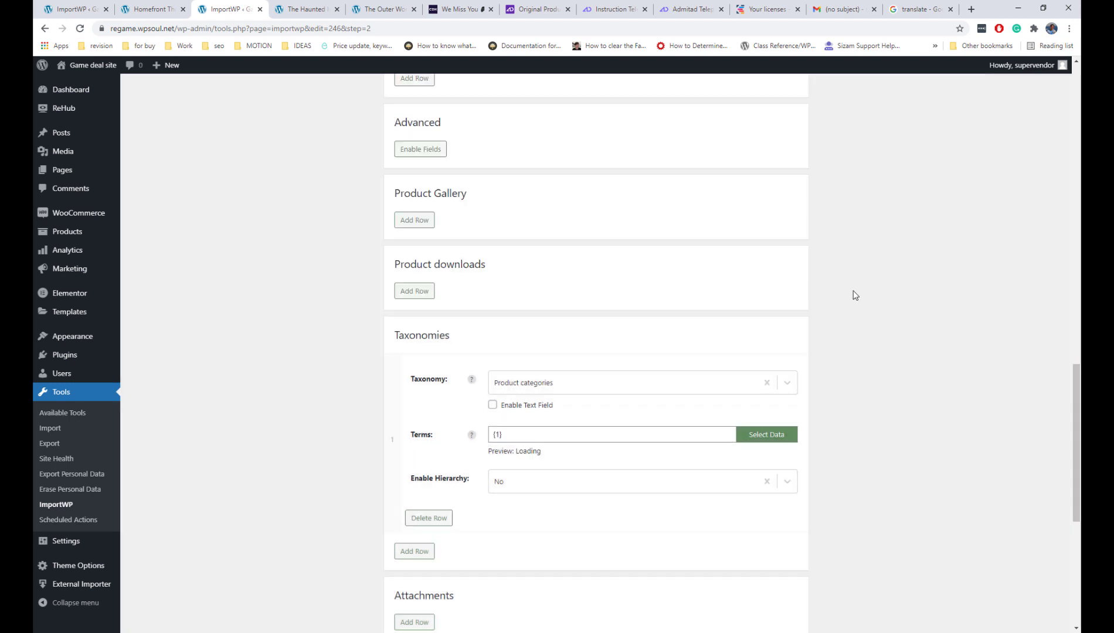
- Add a Brand taxonomy row mapped to the vendor column {12}
{"action": "left_click", "coordinate": [425, 553]}
{"action": "left_click", "coordinate": [515, 560]}
{"action": "scroll", "coordinate": [739, 530], "scroll_direction": "down", "scroll_amount": 3}
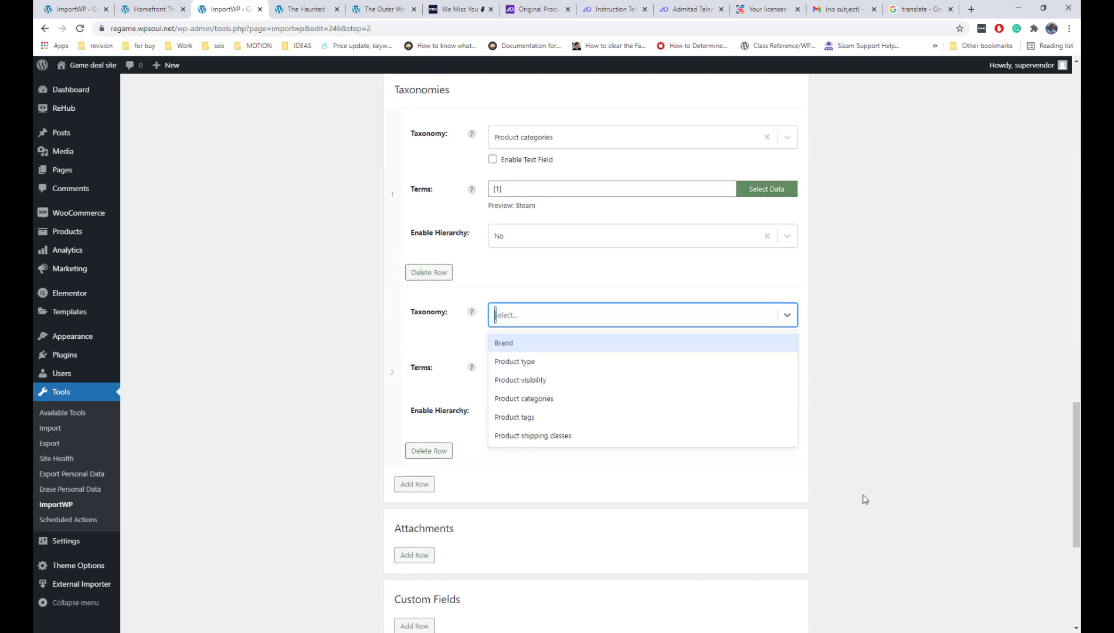
{"action": "left_click", "coordinate": [556, 341]}
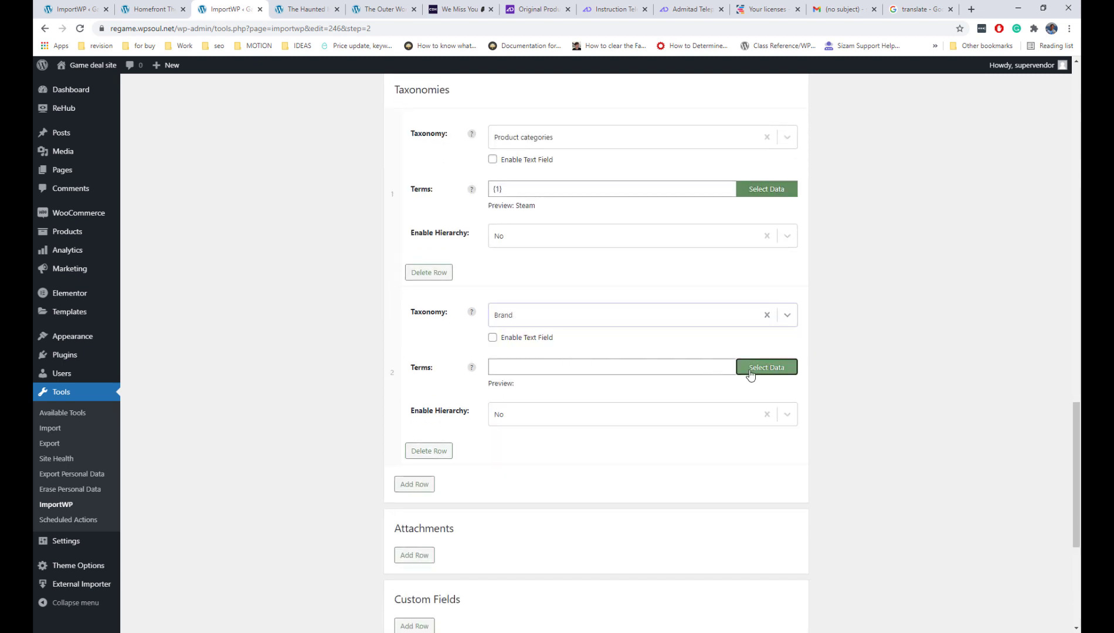
{"action": "left_click", "coordinate": [749, 369]}
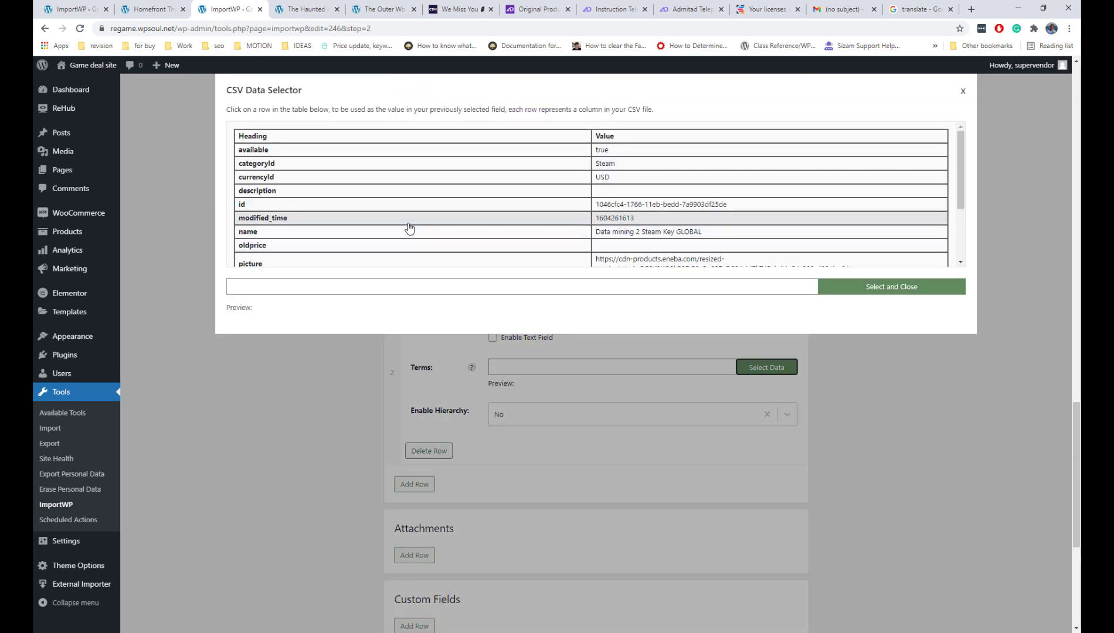
{"action": "scroll", "coordinate": [409, 229], "scroll_direction": "down", "scroll_amount": 2}
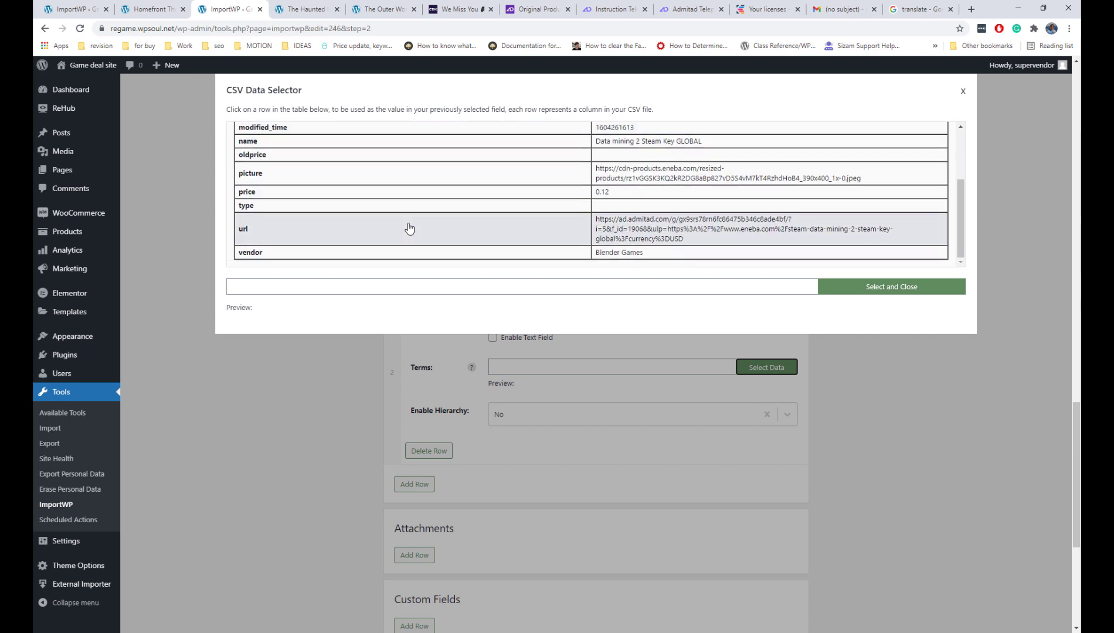
{"action": "left_click", "coordinate": [421, 252]}
{"action": "left_click", "coordinate": [873, 286]}
- Add an attachment with location from the picture column {8}, set as featured image
{"action": "scroll", "coordinate": [896, 308], "scroll_direction": "down", "scroll_amount": 5}
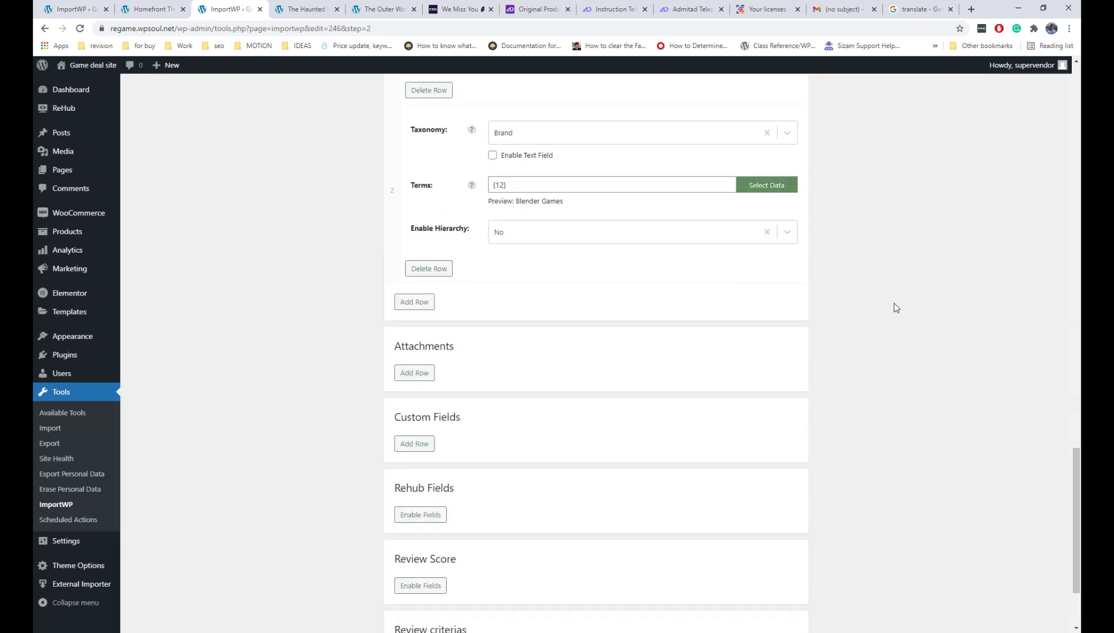
{"action": "left_click", "coordinate": [399, 251]}
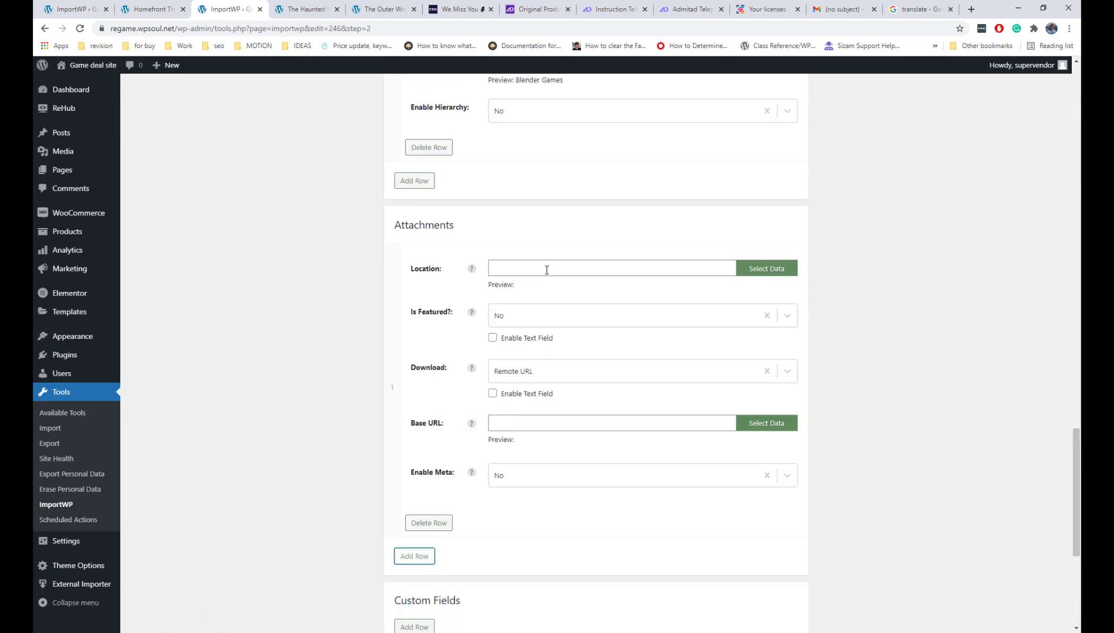
{"action": "left_click", "coordinate": [757, 271]}
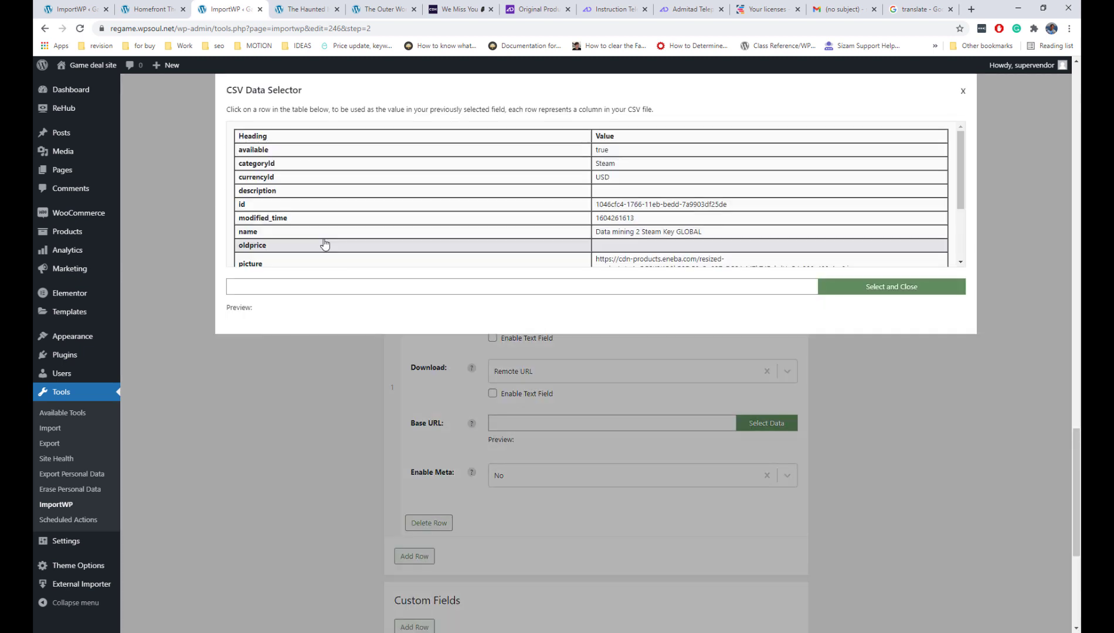
{"action": "scroll", "coordinate": [324, 243], "scroll_direction": "down", "scroll_amount": 3}
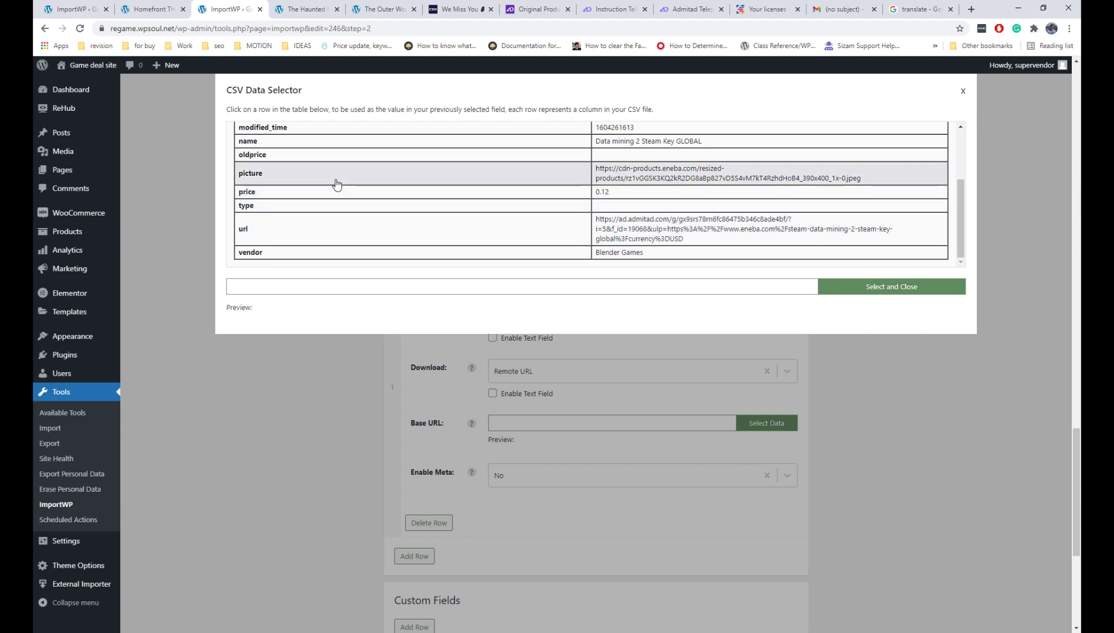
{"action": "left_click", "coordinate": [336, 181]}
{"action": "left_click", "coordinate": [839, 288]}
{"action": "left_click", "coordinate": [526, 315]}
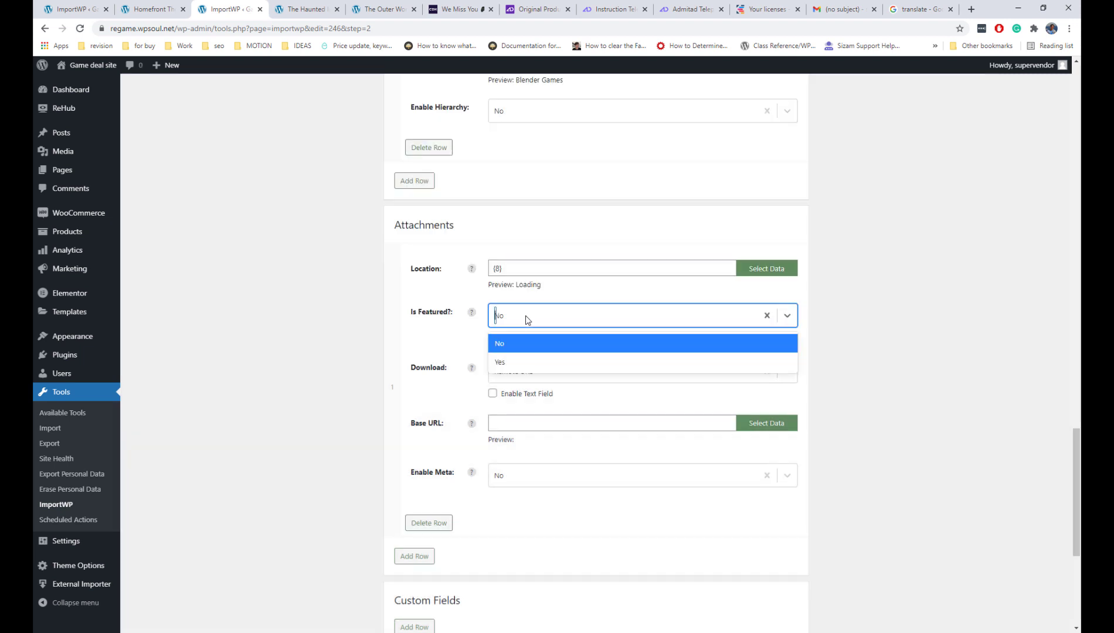
{"action": "left_click", "coordinate": [529, 360]}
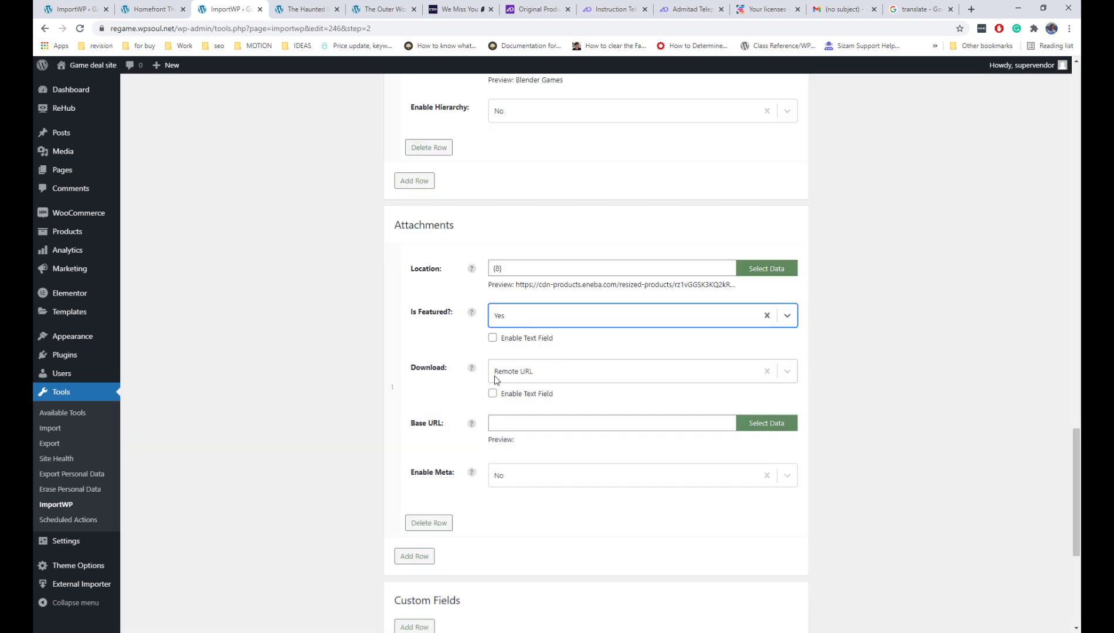
- Add a Review Heading field with the text 'Awesome game'
{"action": "scroll", "coordinate": [353, 388], "scroll_direction": "down", "scroll_amount": 5}
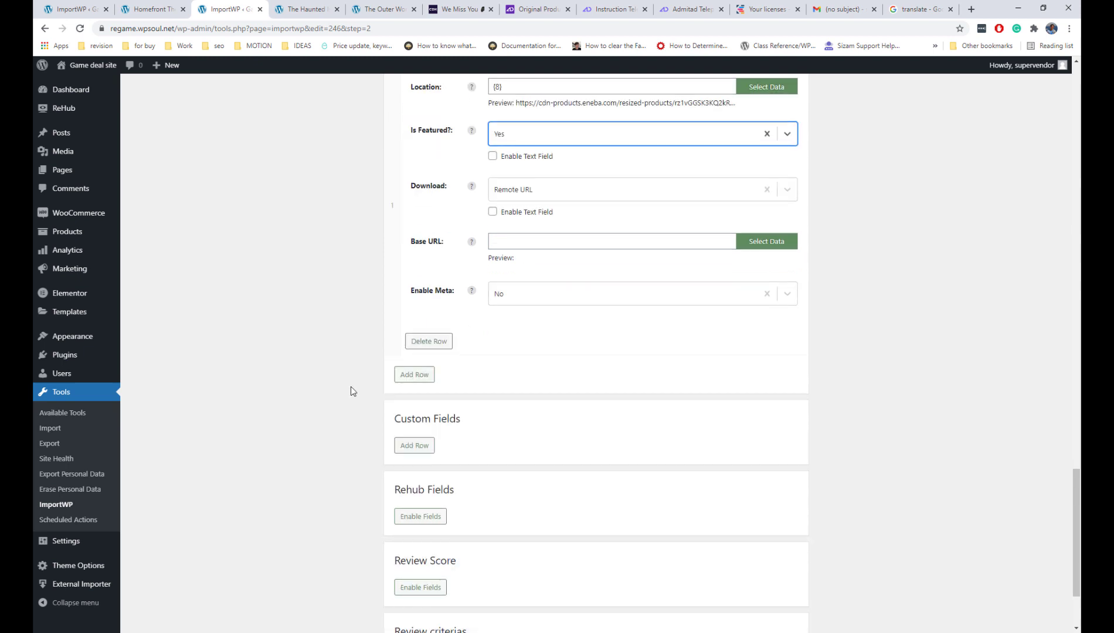
{"action": "scroll", "coordinate": [351, 391], "scroll_direction": "down", "scroll_amount": 1}
{"action": "left_click", "coordinate": [427, 464]}
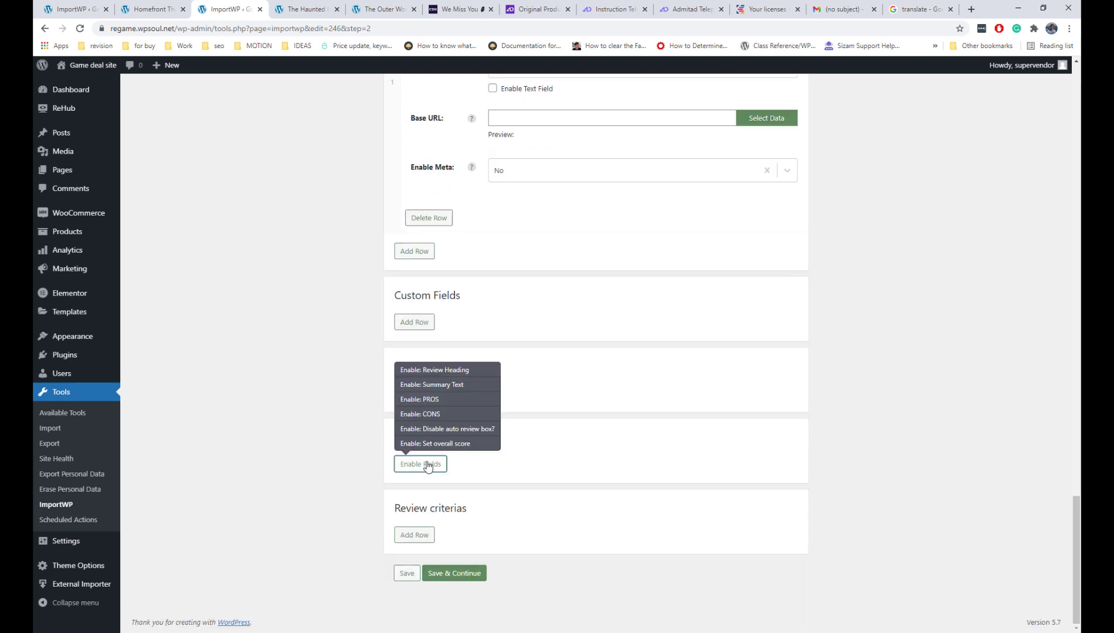
{"action": "left_click", "coordinate": [455, 372]}
{"action": "left_click", "coordinate": [498, 475]}
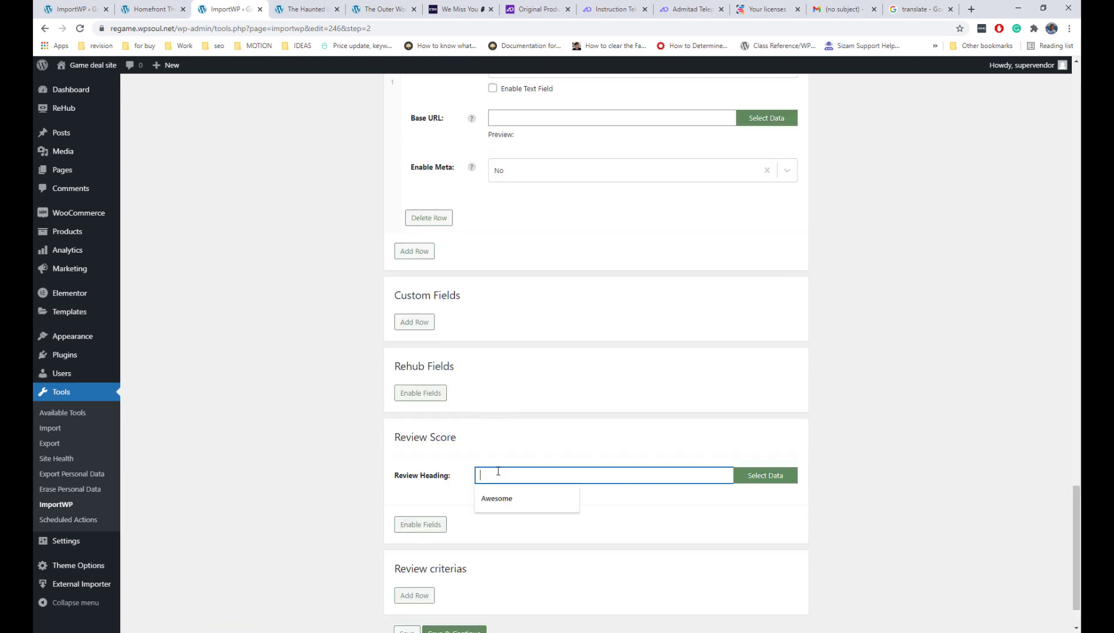
{"action": "left_click", "coordinate": [503, 498]}
{"action": "type", "text": "game"}
- Add the Disable auto review box field and a review criteria row
{"action": "left_click", "coordinate": [435, 524]}
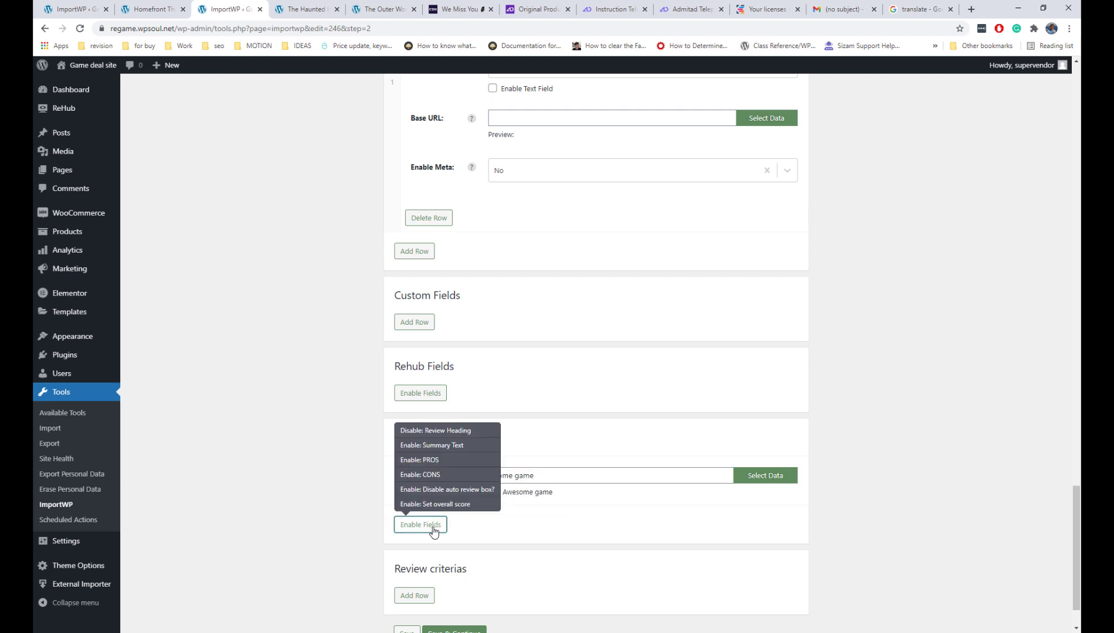
{"action": "left_click", "coordinate": [451, 494]}
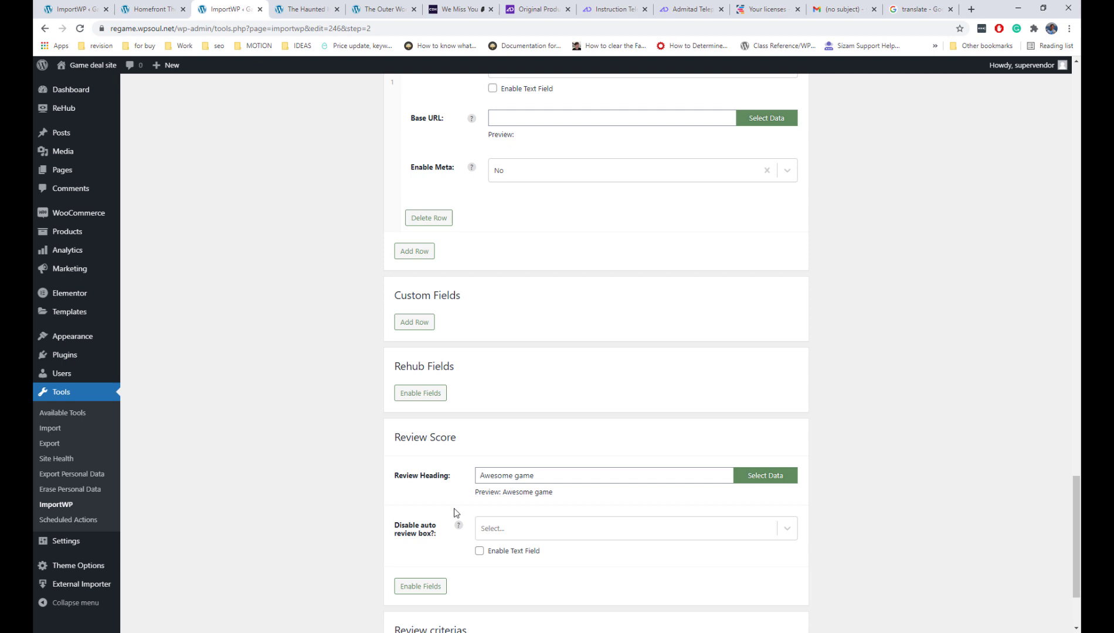
{"action": "left_click", "coordinate": [479, 558]}
{"action": "scroll", "coordinate": [361, 514], "scroll_direction": "down", "scroll_amount": 3}
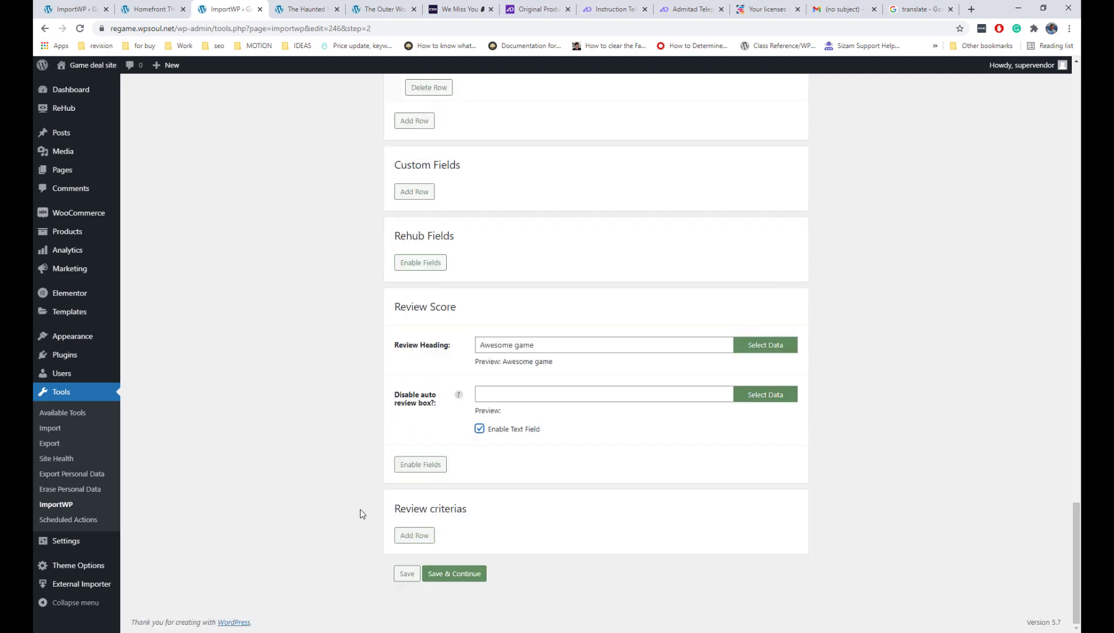
{"action": "left_click", "coordinate": [421, 535]}
{"action": "scroll", "coordinate": [434, 516], "scroll_direction": "down", "scroll_amount": 3}
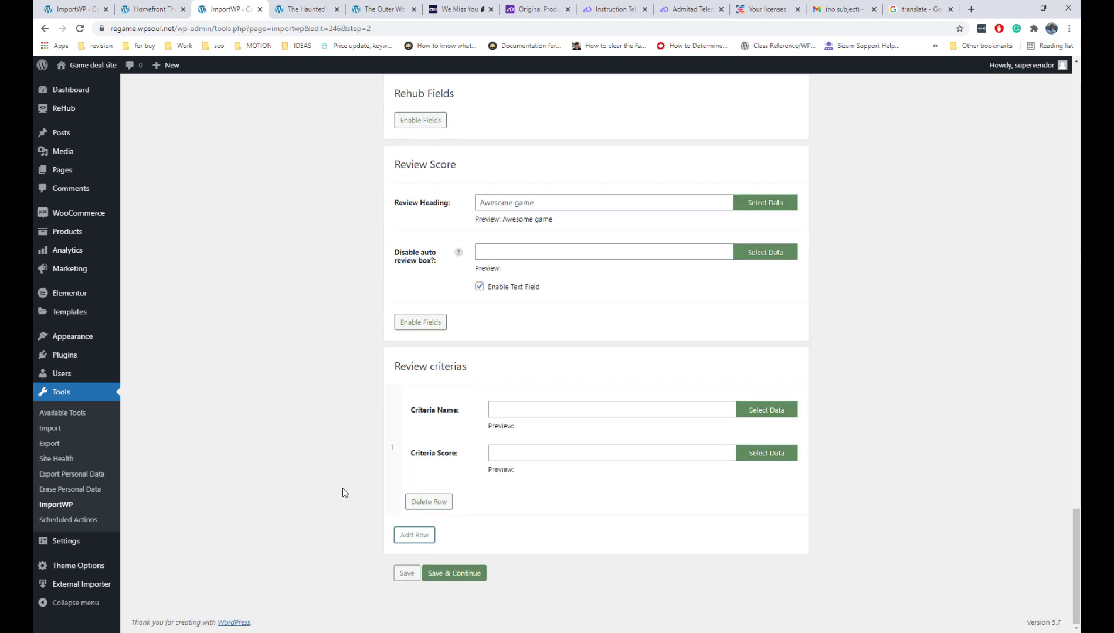
- Fill the first two review criteria rows: Graphic and Gameplay, each scored 5-10
{"action": "left_click", "coordinate": [500, 413]}
{"action": "left_click", "coordinate": [516, 449]}
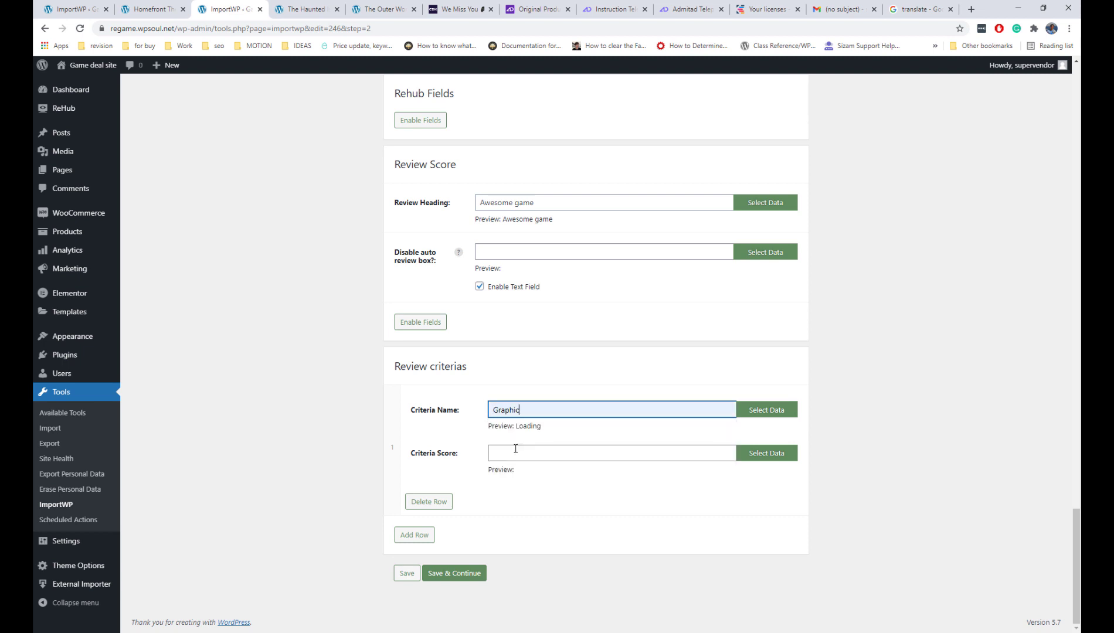
{"action": "left_click", "coordinate": [515, 450]}
{"action": "left_click", "coordinate": [516, 496]}
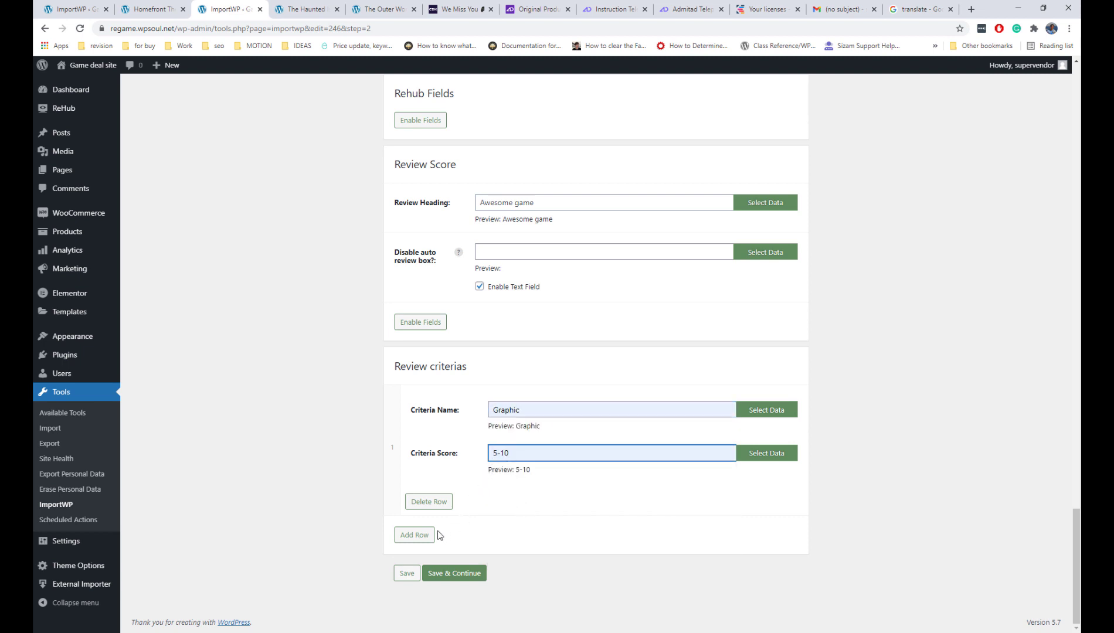
{"action": "left_click", "coordinate": [414, 535]}
{"action": "scroll", "coordinate": [520, 498], "scroll_direction": "down", "scroll_amount": 2}
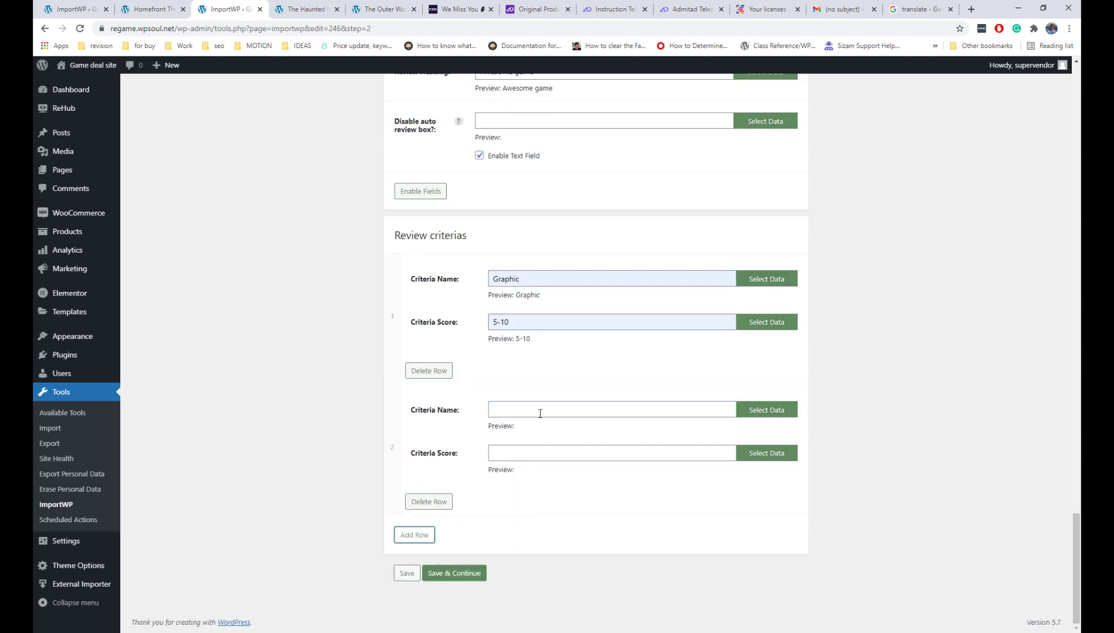
{"action": "left_click", "coordinate": [540, 412]}
{"action": "left_click", "coordinate": [534, 452]}
{"action": "left_click", "coordinate": [534, 453]}
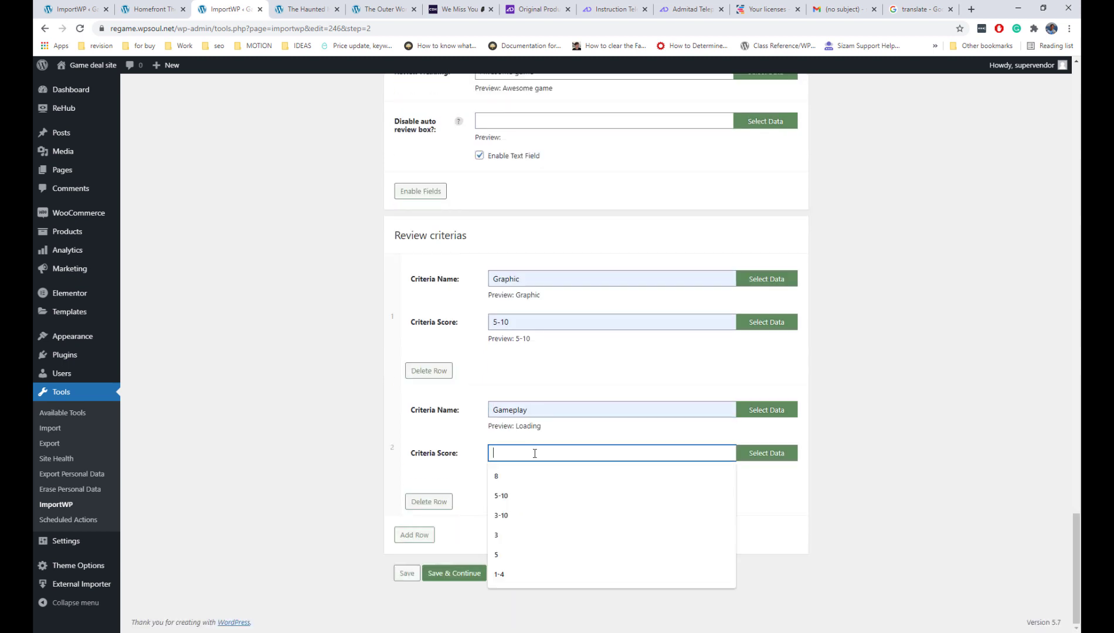
{"action": "left_click", "coordinate": [530, 497]}
- Add a third criteria row named Price per value with score 5-10
{"action": "left_click", "coordinate": [418, 534]}
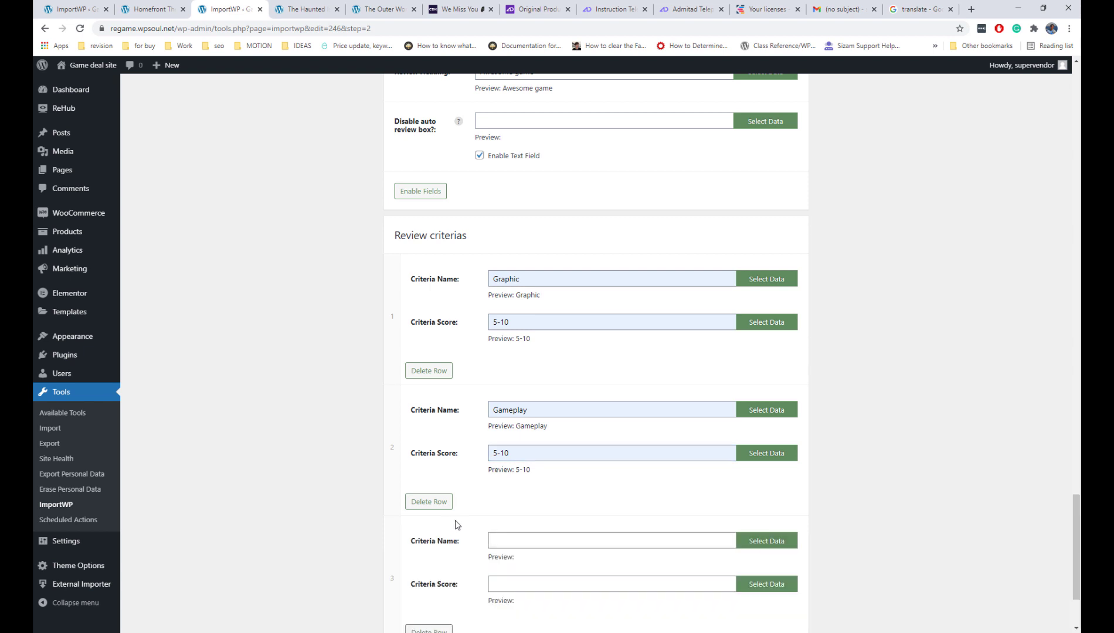
{"action": "scroll", "coordinate": [504, 469], "scroll_direction": "down", "scroll_amount": 2}
{"action": "left_click", "coordinate": [521, 406]}
{"action": "left_click", "coordinate": [525, 433]}
{"action": "left_click", "coordinate": [522, 453]}
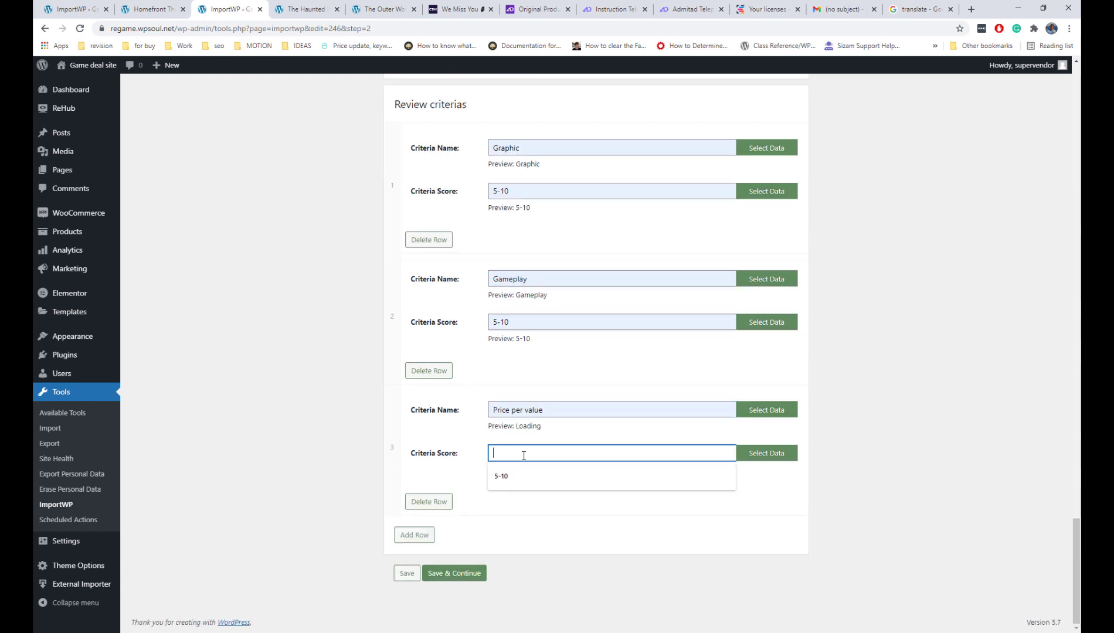
{"action": "left_click", "coordinate": [521, 471]}
- Add a fourth criteria row named Story with score 5-10
{"action": "left_click", "coordinate": [428, 535]}
{"action": "scroll", "coordinate": [482, 489], "scroll_direction": "down", "scroll_amount": 2}
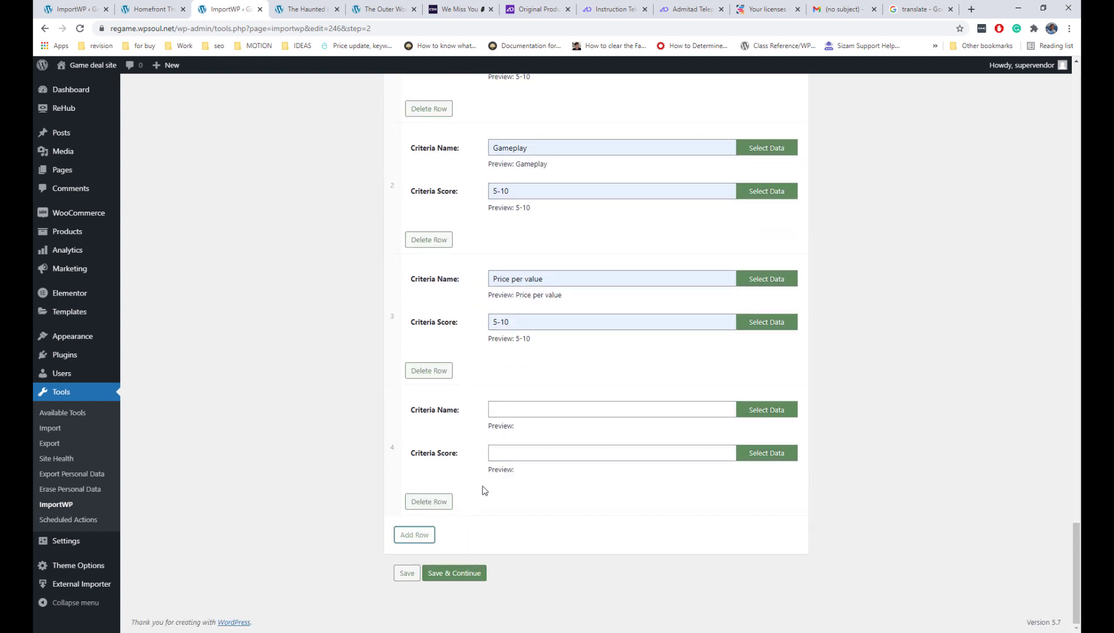
{"action": "left_click", "coordinate": [522, 410]}
{"action": "left_click", "coordinate": [520, 433]}
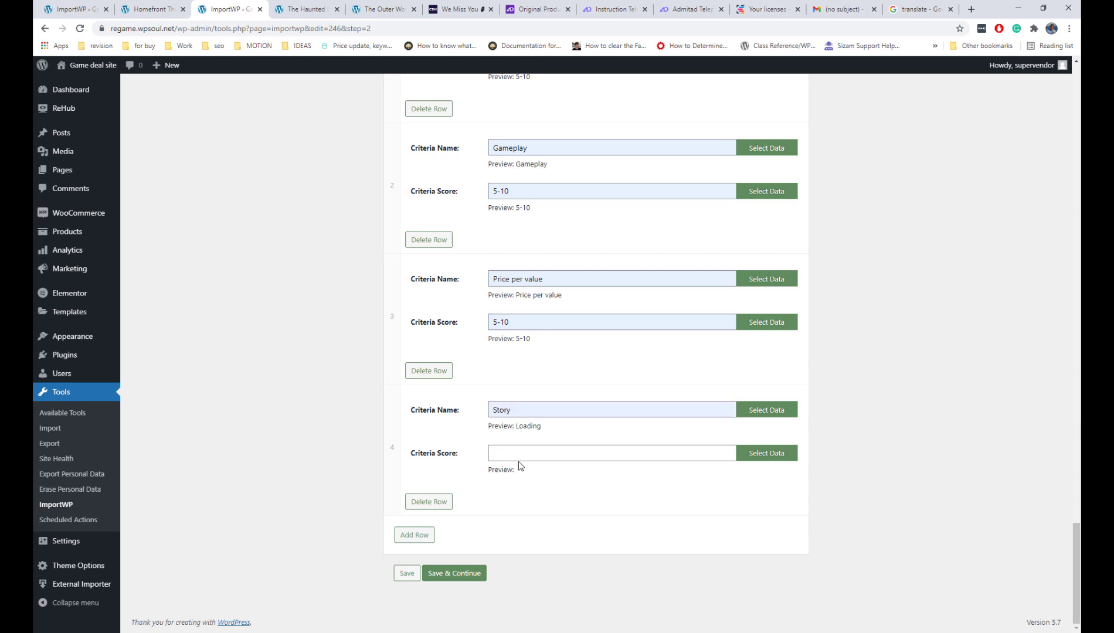
{"action": "left_click", "coordinate": [520, 455]}
{"action": "left_click", "coordinate": [512, 474]}
{"action": "left_click", "coordinate": [512, 474]}
{"action": "left_click", "coordinate": [376, 435]}
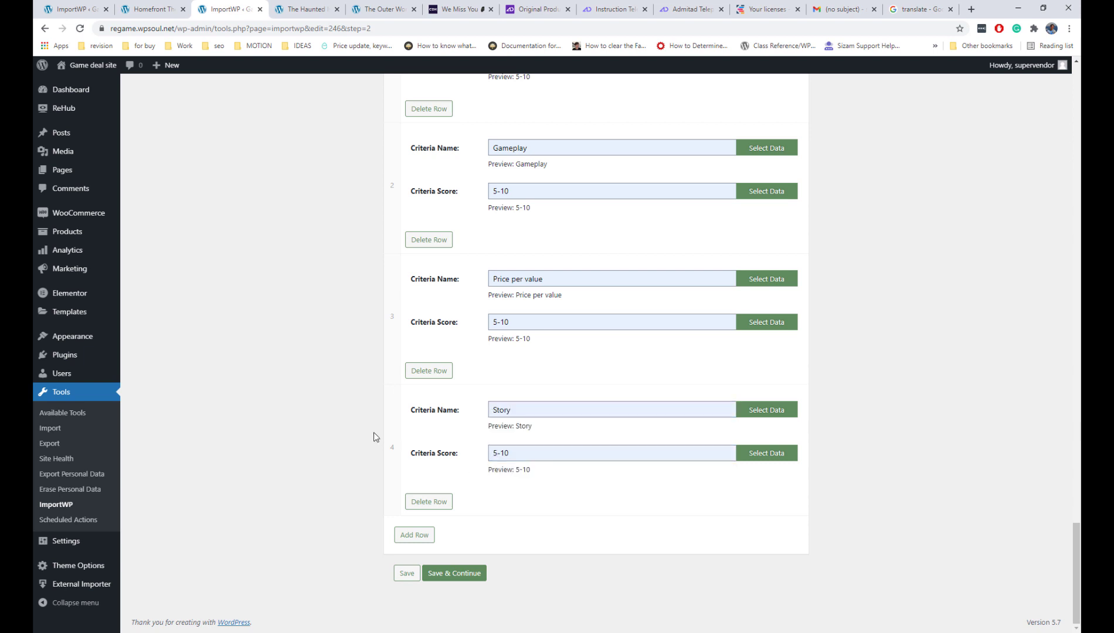
{"action": "scroll", "coordinate": [356, 397], "scroll_direction": "up", "scroll_amount": 7}
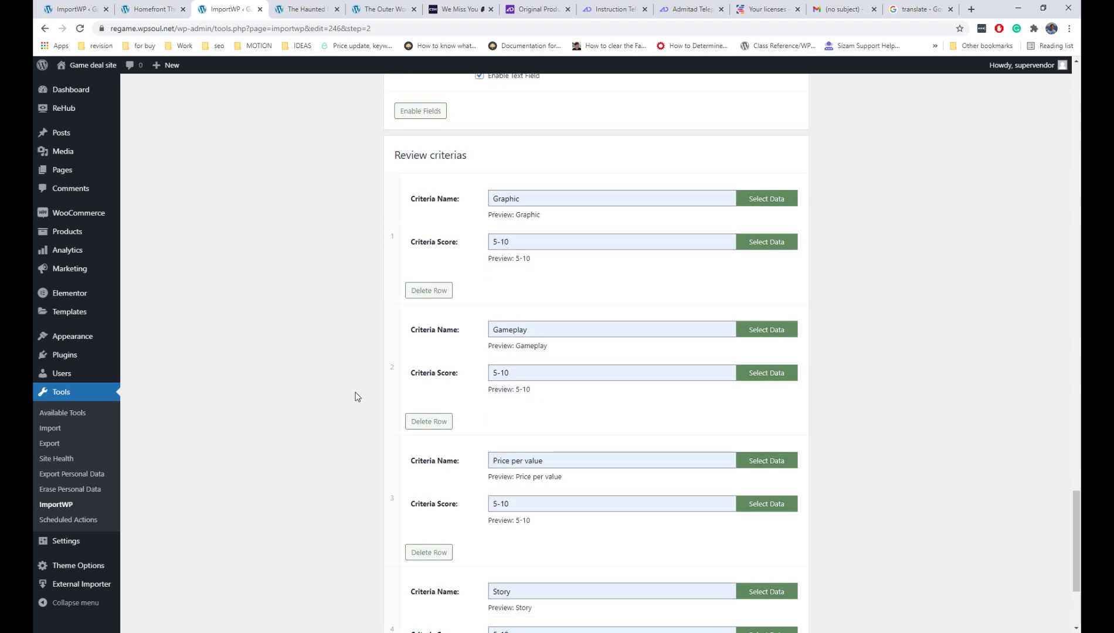
{"action": "scroll", "coordinate": [356, 397], "scroll_direction": "down", "scroll_amount": 7}
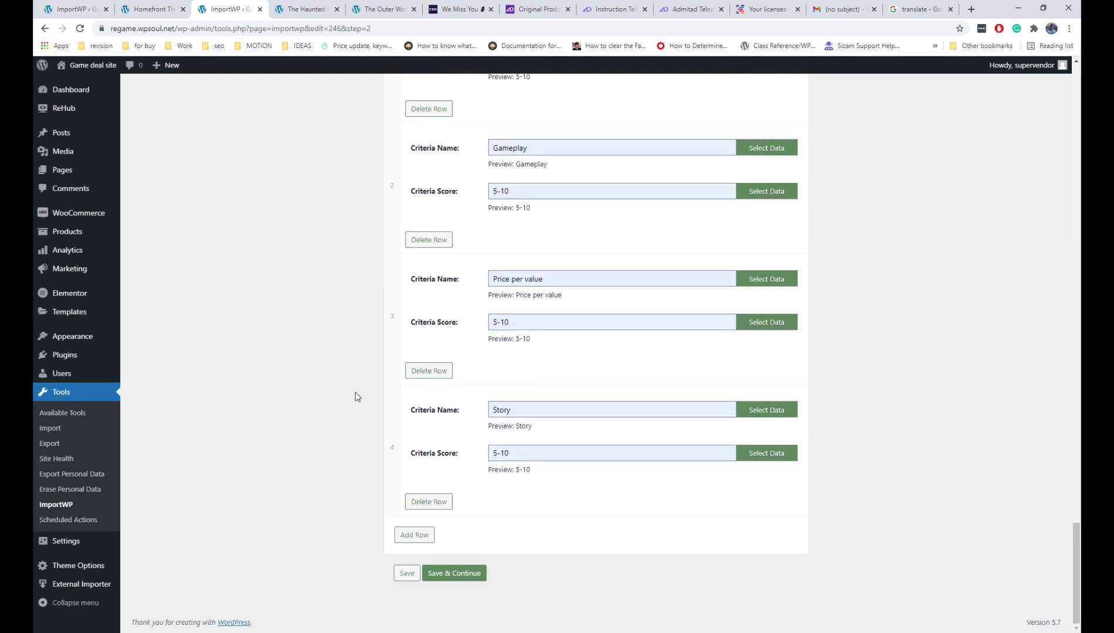
{"action": "scroll", "coordinate": [356, 397], "scroll_direction": "up", "scroll_amount": 15}
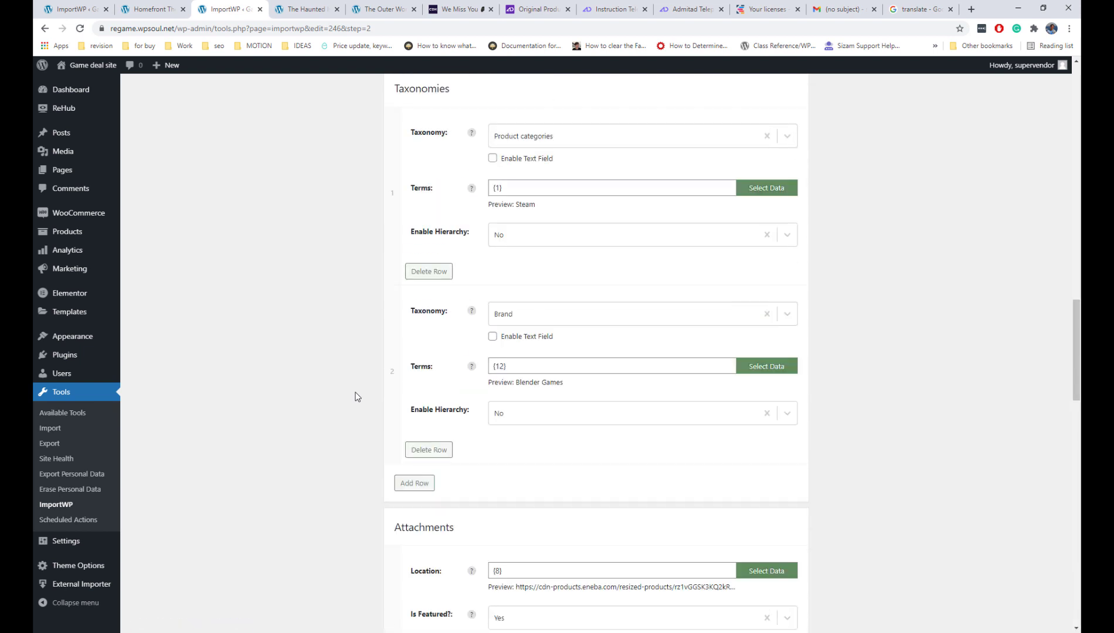
{"action": "scroll", "coordinate": [356, 397], "scroll_direction": "up", "scroll_amount": 10}
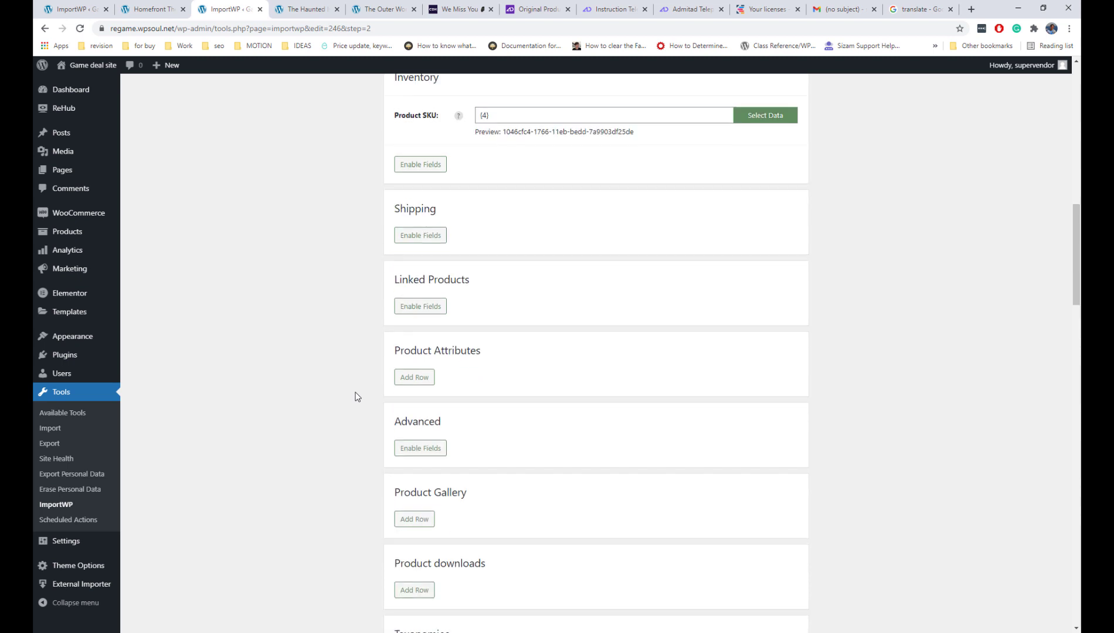
{"action": "scroll", "coordinate": [356, 397], "scroll_direction": "up", "scroll_amount": 9}
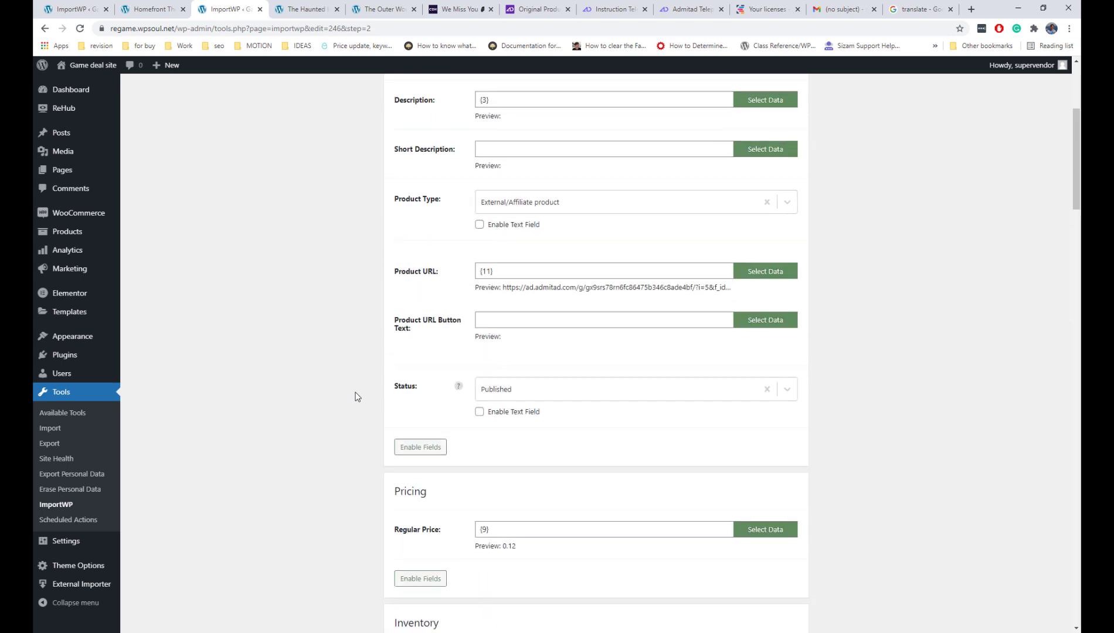
{"action": "scroll", "coordinate": [356, 397], "scroll_direction": "up", "scroll_amount": 4}
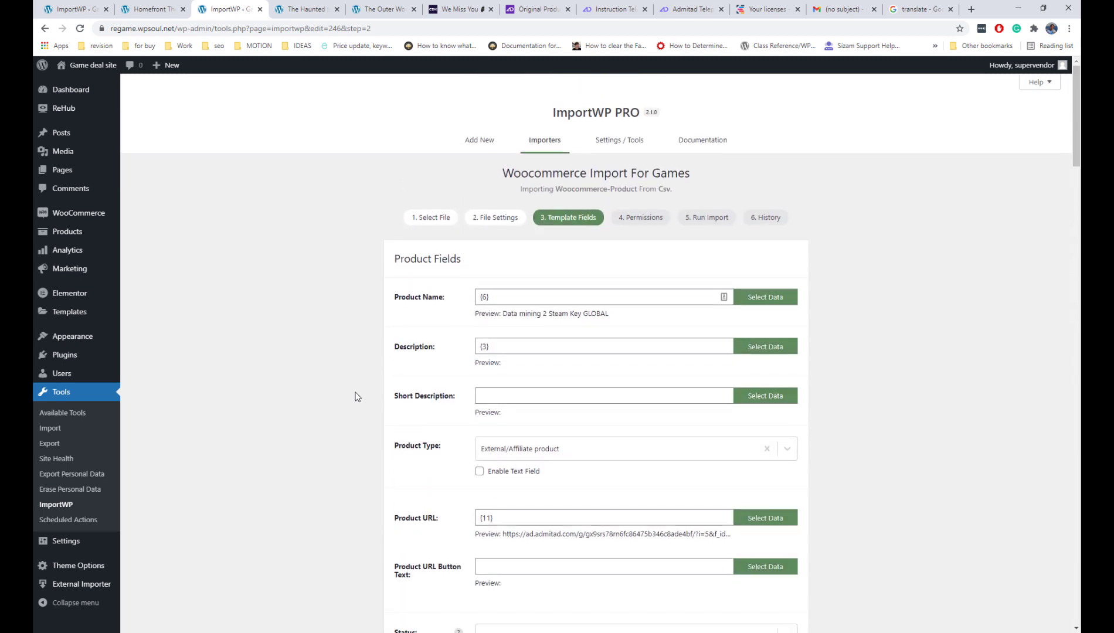
{"action": "scroll", "coordinate": [356, 397], "scroll_direction": "down", "scroll_amount": 3}
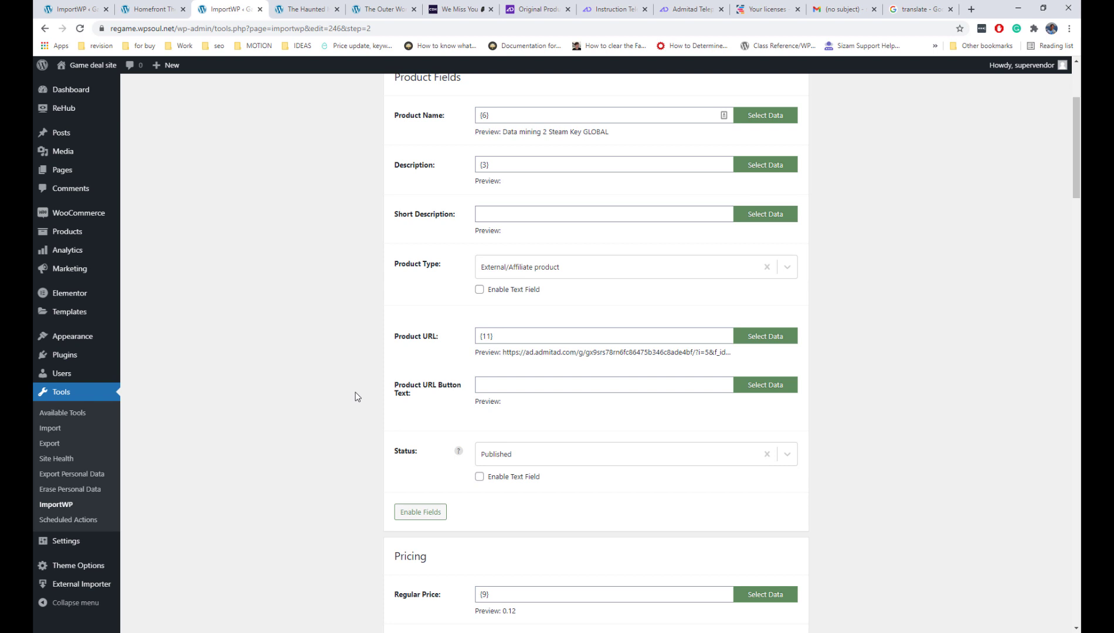
{"action": "scroll", "coordinate": [356, 397], "scroll_direction": "down", "scroll_amount": 20}
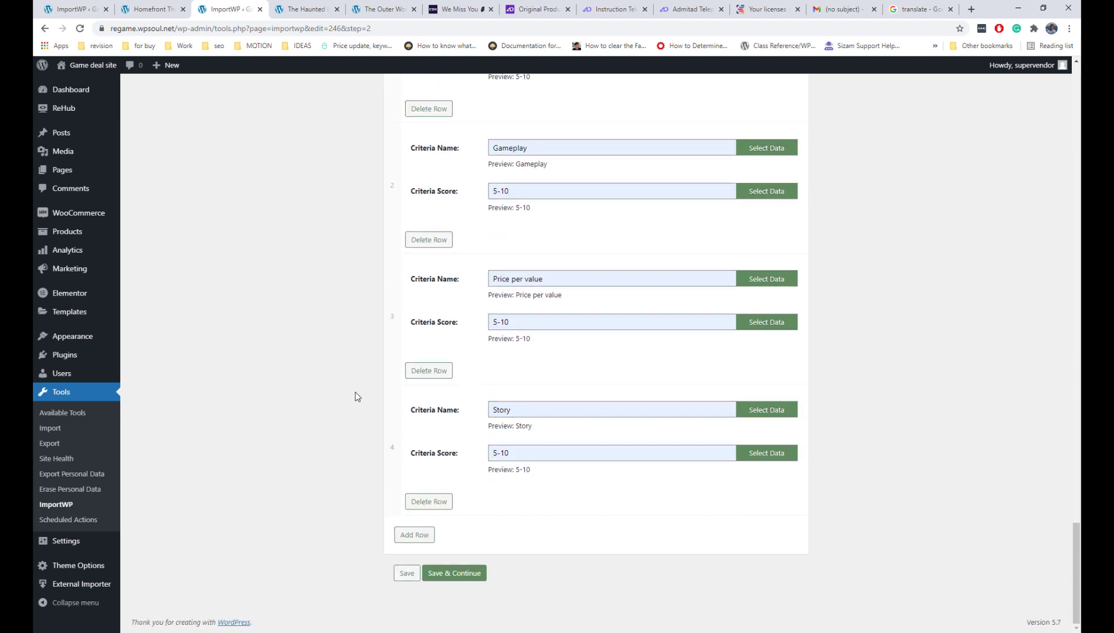
- Allow creating and updating products, limiting updates to only the price fields, then continue to Run Importer
{"action": "left_click", "coordinate": [477, 581]}
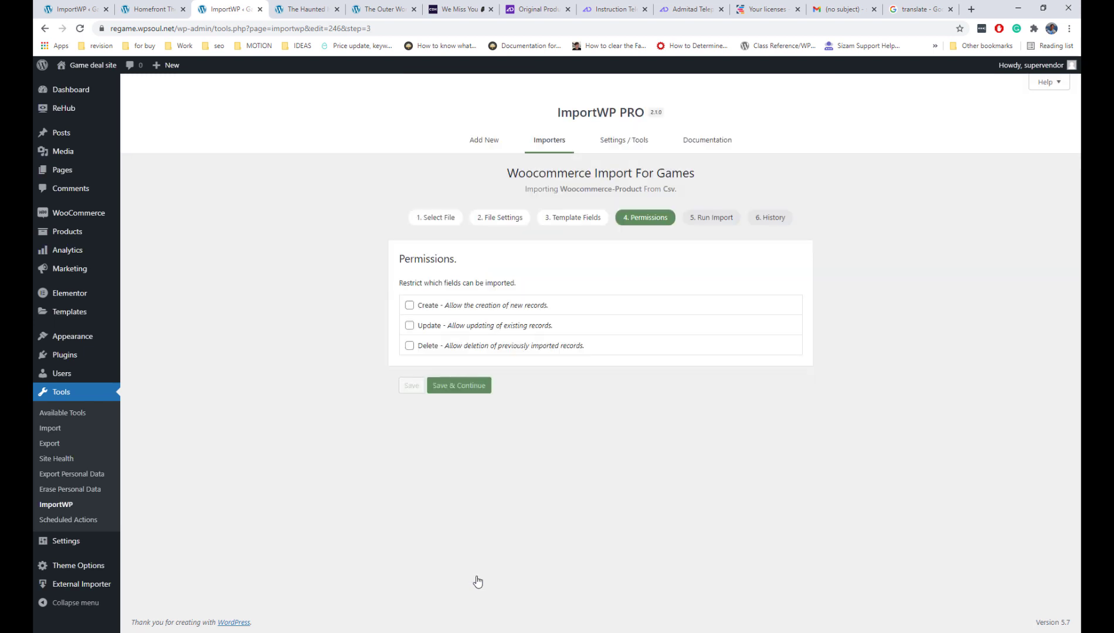
{"action": "left_click", "coordinate": [410, 326]}
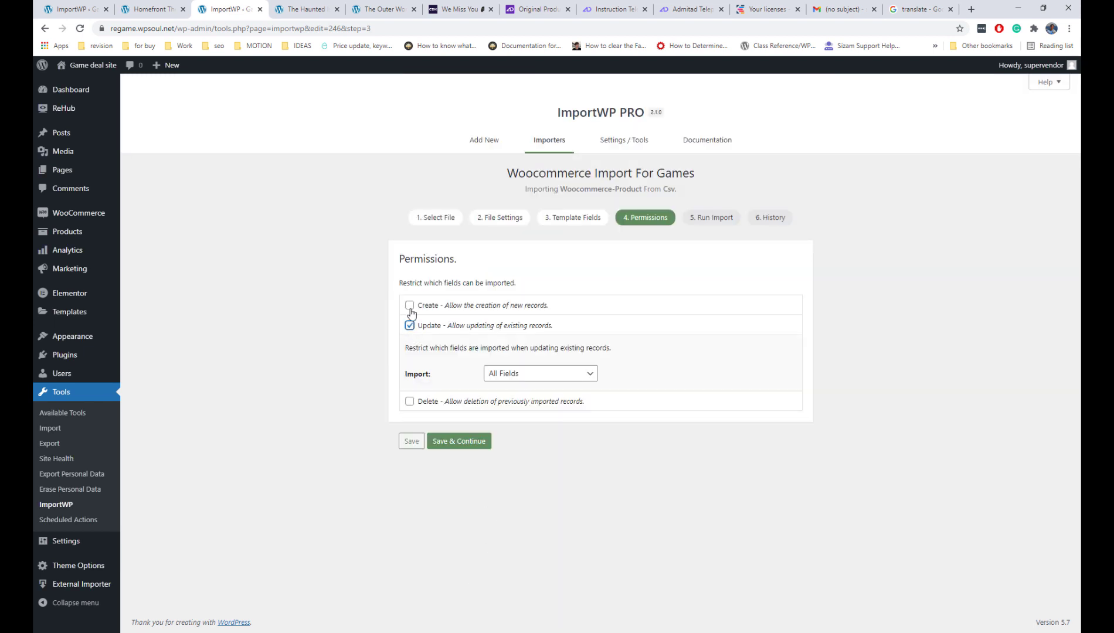
{"action": "left_click", "coordinate": [409, 306]}
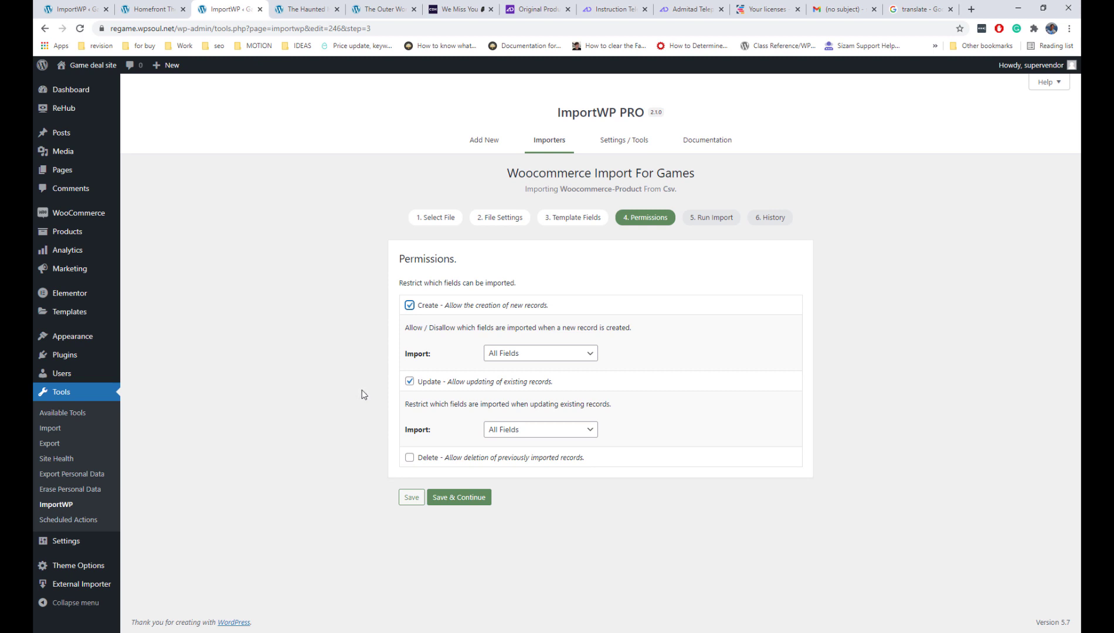
{"action": "left_click", "coordinate": [516, 432]}
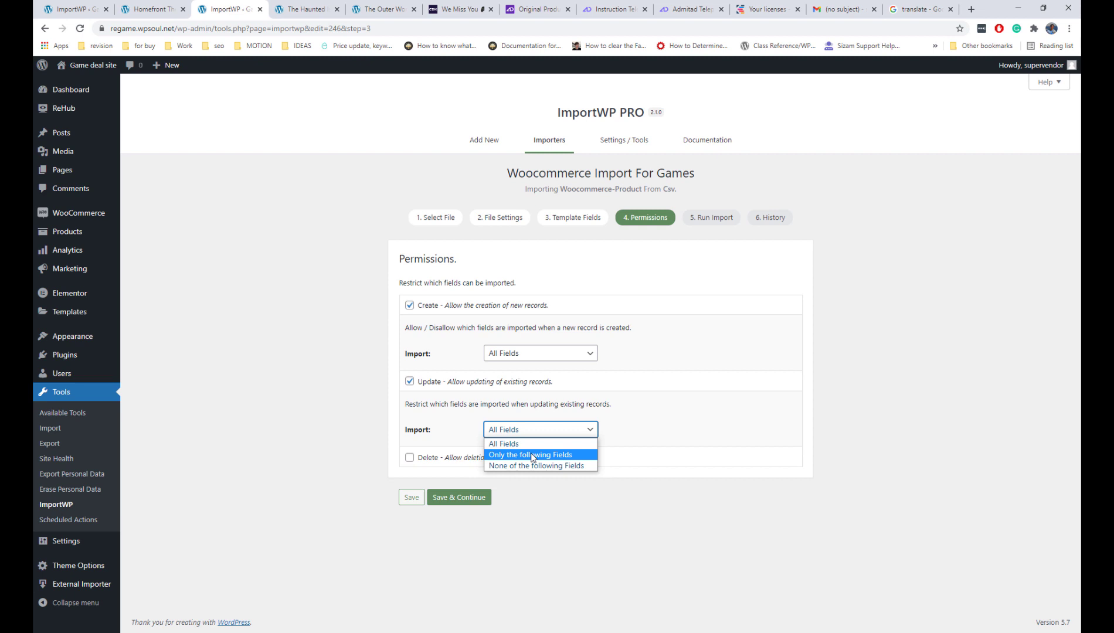
{"action": "left_click", "coordinate": [532, 455]}
{"action": "left_click", "coordinate": [524, 462]}
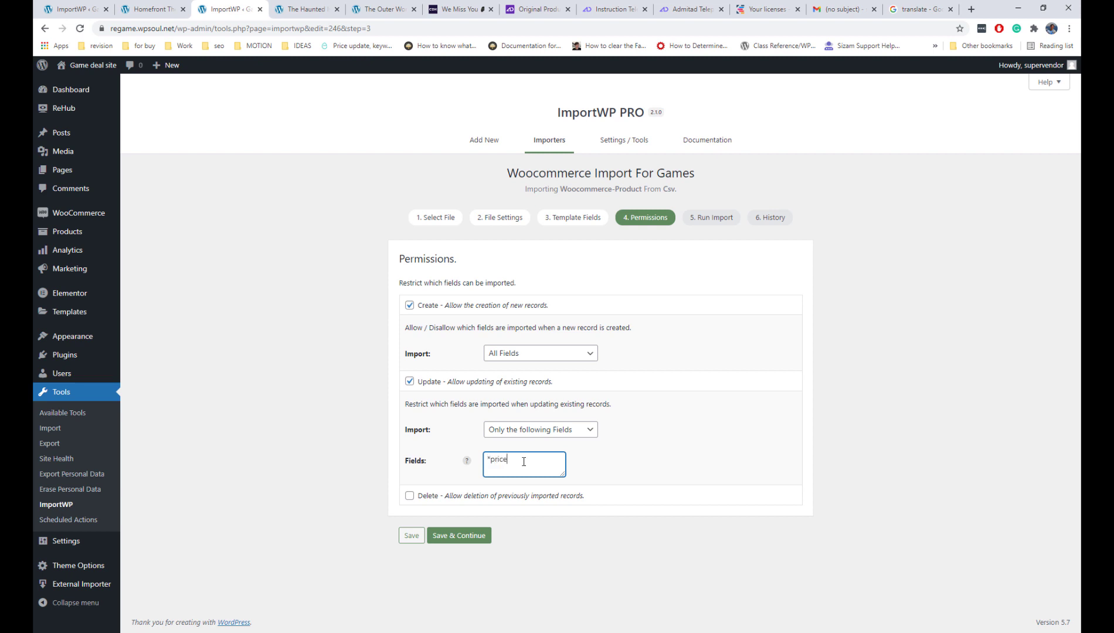
{"action": "left_click", "coordinate": [474, 536]}
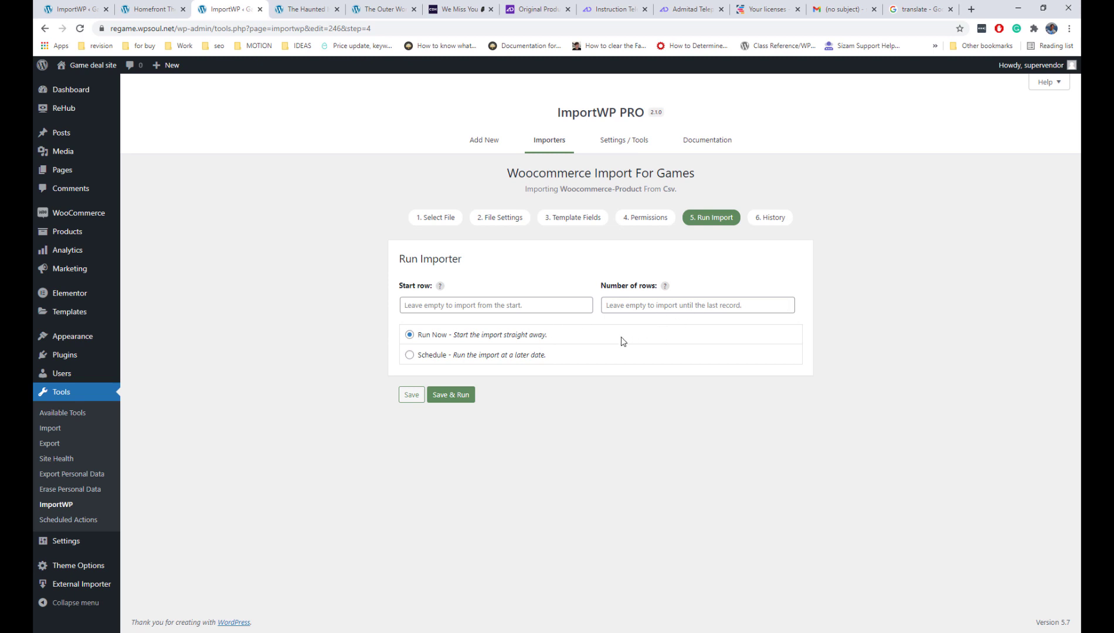
- Set the import to start at row 30 and process 10 rows
{"action": "left_click", "coordinate": [548, 310]}
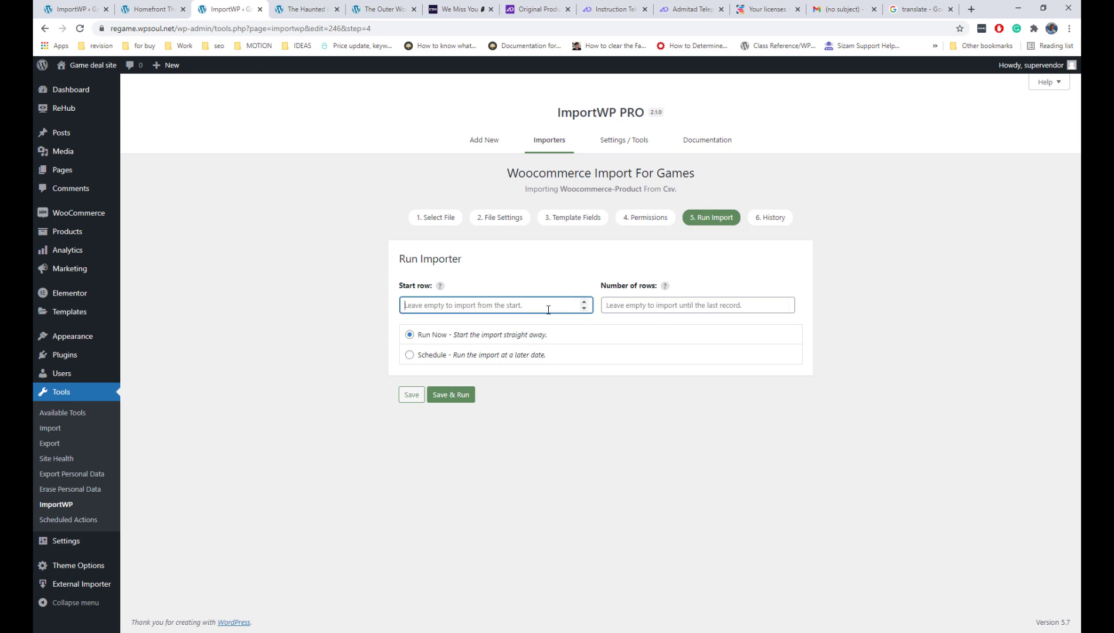
{"action": "type", "text": "30"}
{"action": "left_click", "coordinate": [610, 305]}
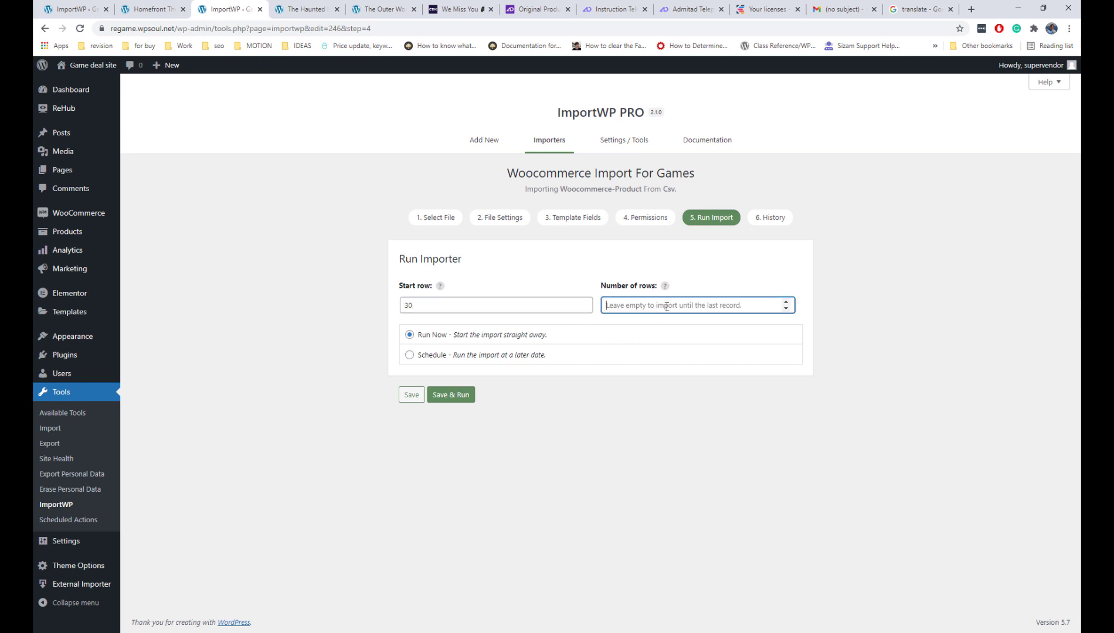
{"action": "type", "text": "10"}
{"action": "left_click", "coordinate": [650, 389]}
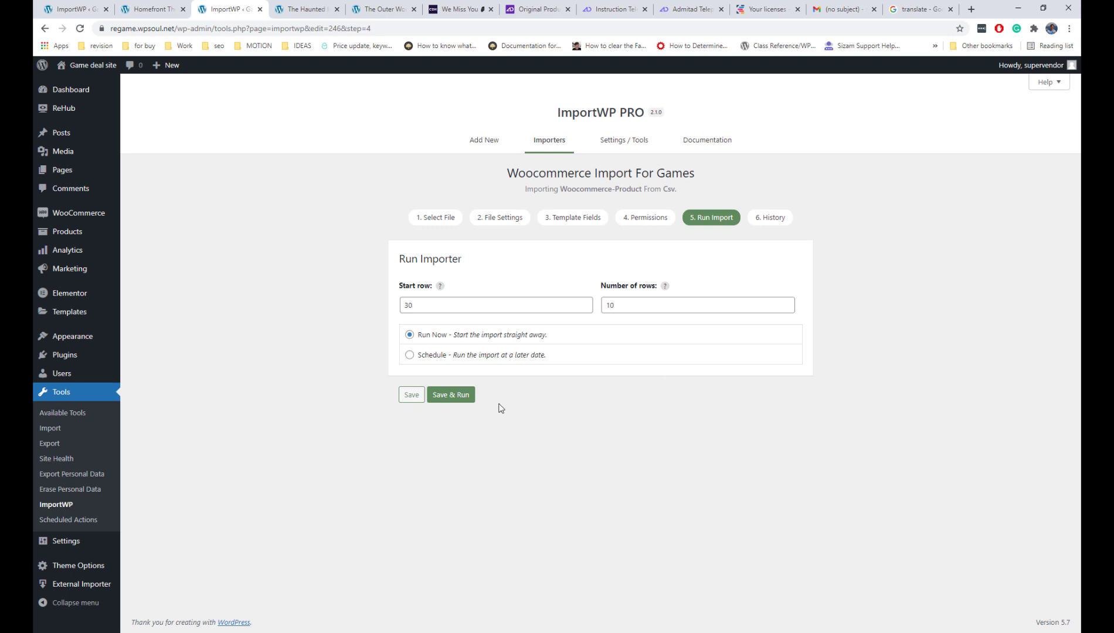
- Run the import, review the log showing 9 inserted and 1 updated, and close the summary
{"action": "left_click", "coordinate": [467, 396]}
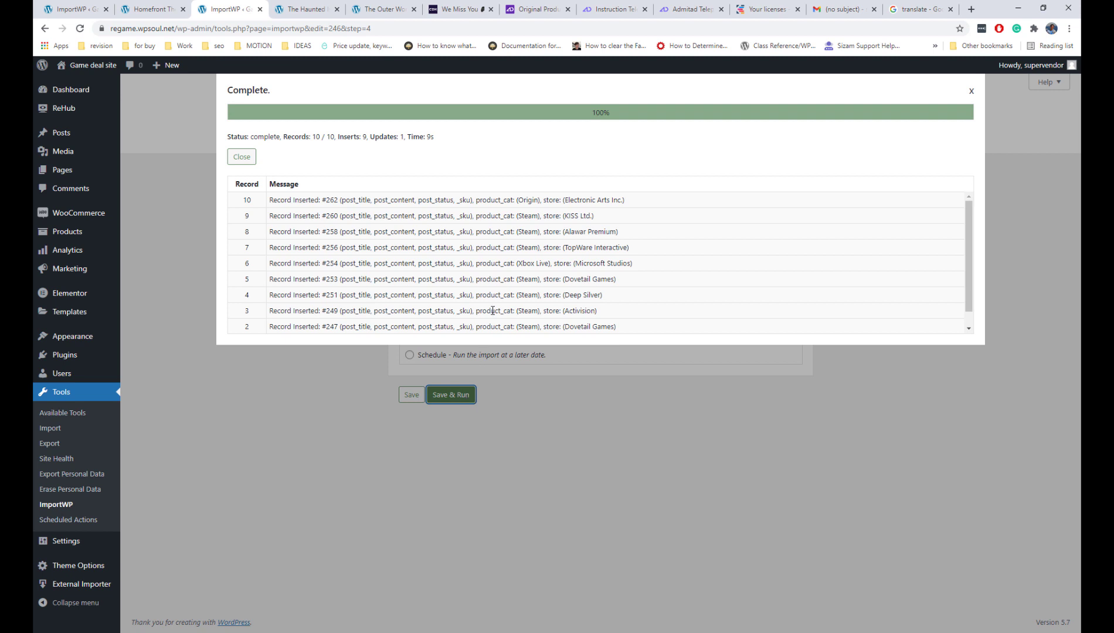
{"action": "scroll", "coordinate": [548, 245], "scroll_direction": "down", "scroll_amount": 1}
{"action": "scroll", "coordinate": [548, 245], "scroll_direction": "up", "scroll_amount": 1}
{"action": "scroll", "coordinate": [549, 246], "scroll_direction": "down", "scroll_amount": 1}
{"action": "scroll", "coordinate": [549, 245], "scroll_direction": "up", "scroll_amount": 1}
{"action": "left_click", "coordinate": [973, 93]}
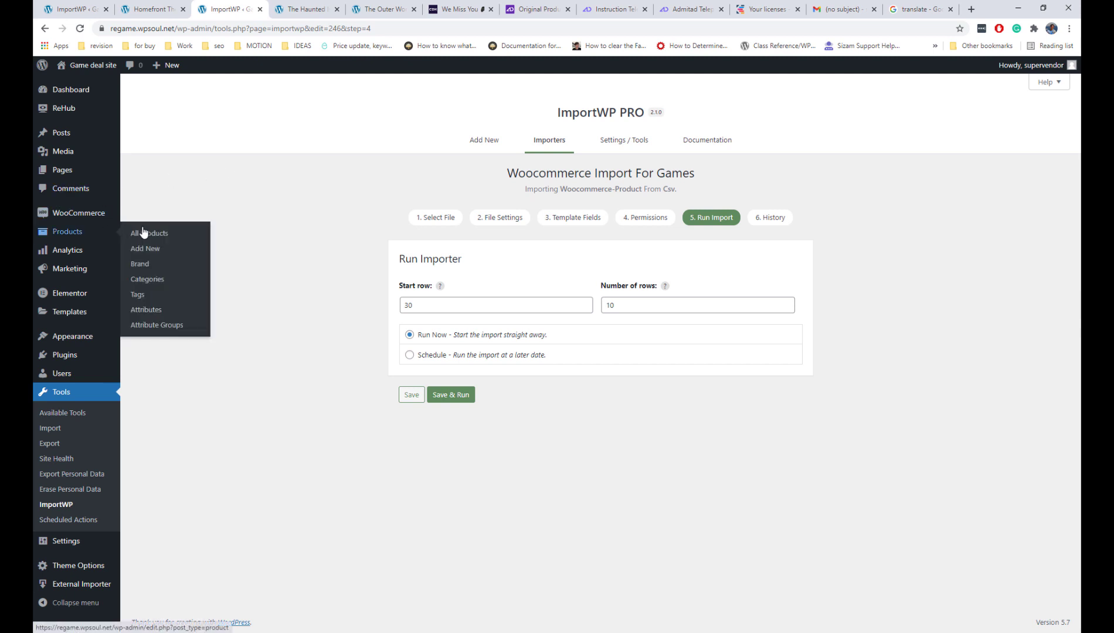
- Open All Products in a new tab and view the first imported product's page
{"action": "right_click", "coordinate": [154, 229]}
{"action": "left_click", "coordinate": [194, 236]}
{"action": "left_click", "coordinate": [354, 10]}
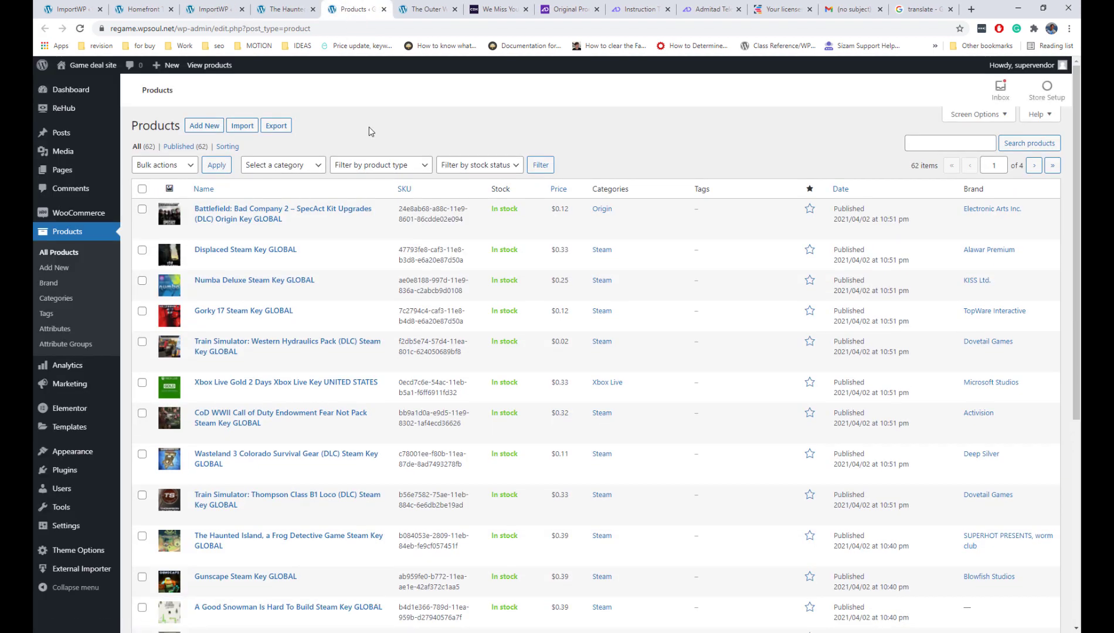
{"action": "left_click", "coordinate": [307, 232]}
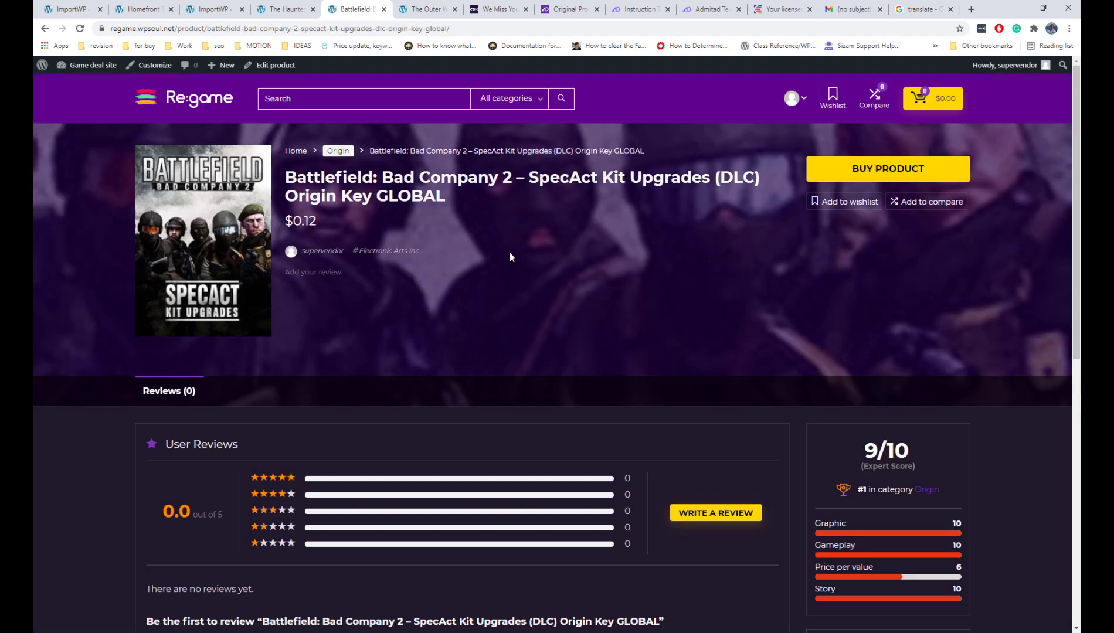
- Look over the Battlefield: Bad Company 2 SpecAct Kit Upgrades page, then open it for editing
{"action": "scroll", "coordinate": [509, 256], "scroll_direction": "down", "scroll_amount": 5}
{"action": "scroll", "coordinate": [509, 256], "scroll_direction": "up", "scroll_amount": 5}
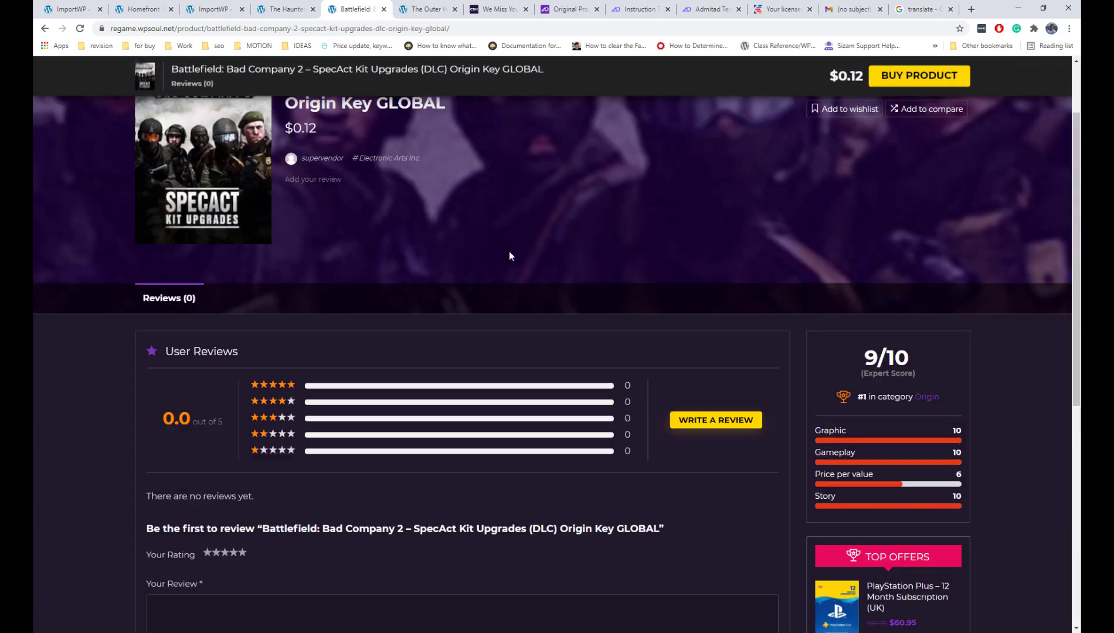
{"action": "scroll", "coordinate": [521, 249], "scroll_direction": "down", "scroll_amount": 5}
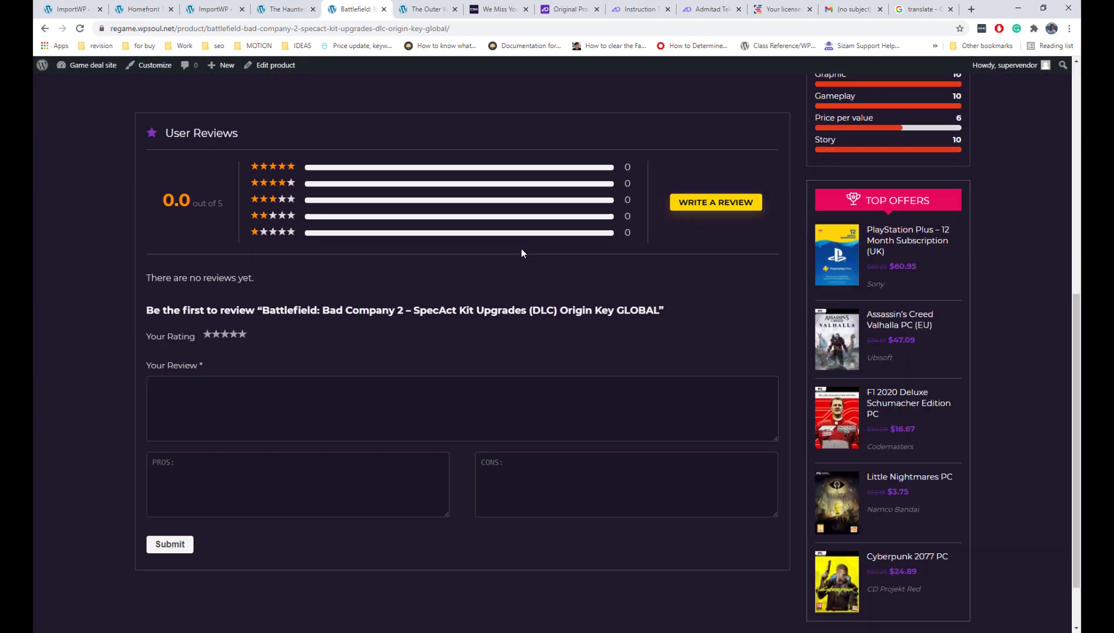
{"action": "scroll", "coordinate": [522, 250], "scroll_direction": "up", "scroll_amount": 5}
{"action": "scroll", "coordinate": [881, 509], "scroll_direction": "down", "scroll_amount": 3}
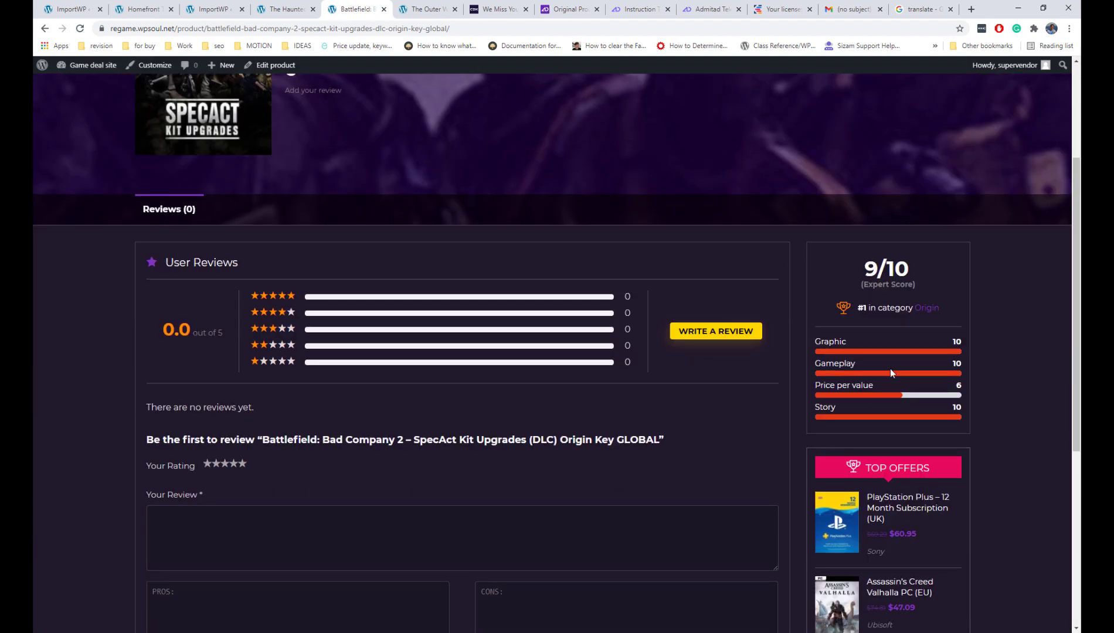
{"action": "scroll", "coordinate": [997, 381], "scroll_direction": "up", "scroll_amount": 3}
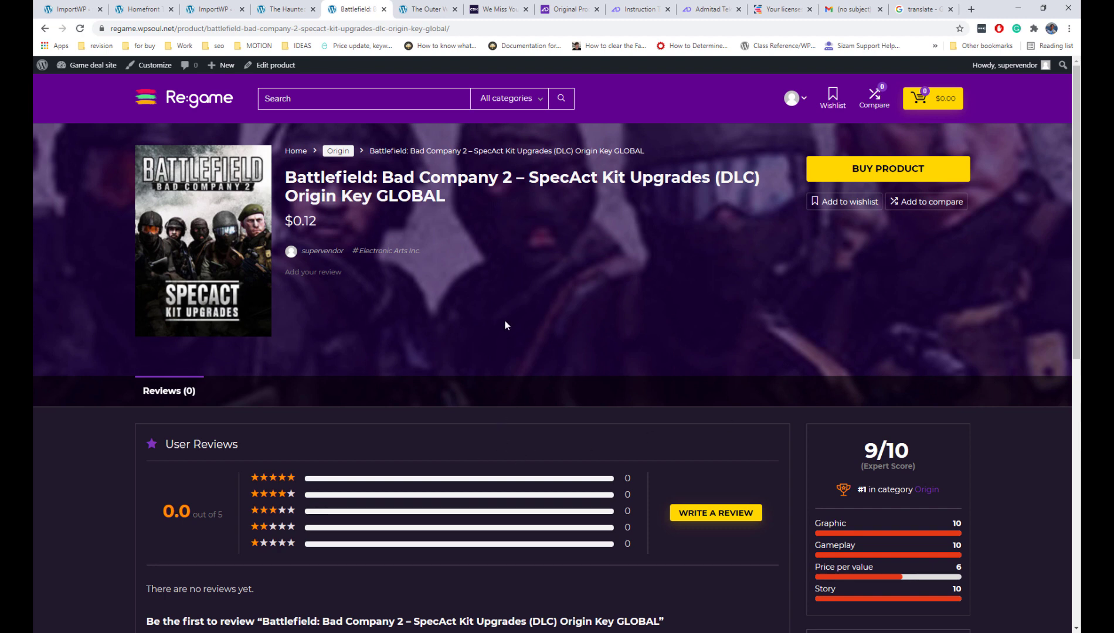
{"action": "scroll", "coordinate": [505, 321], "scroll_direction": "down", "scroll_amount": 5}
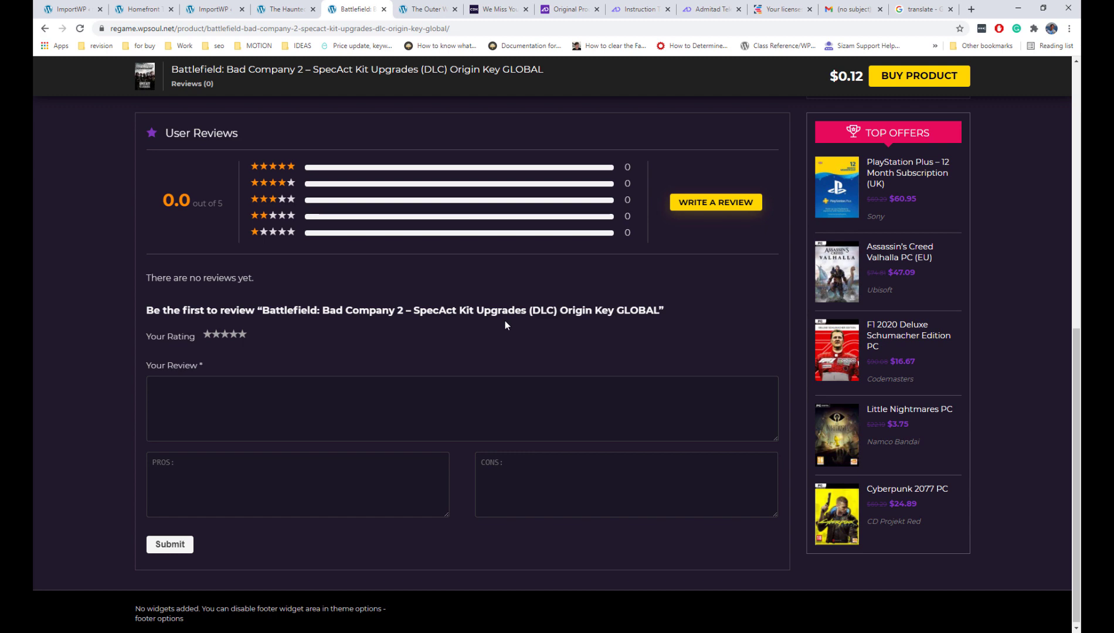
{"action": "scroll", "coordinate": [505, 321], "scroll_direction": "up", "scroll_amount": 5}
{"action": "left_click", "coordinate": [282, 67]}
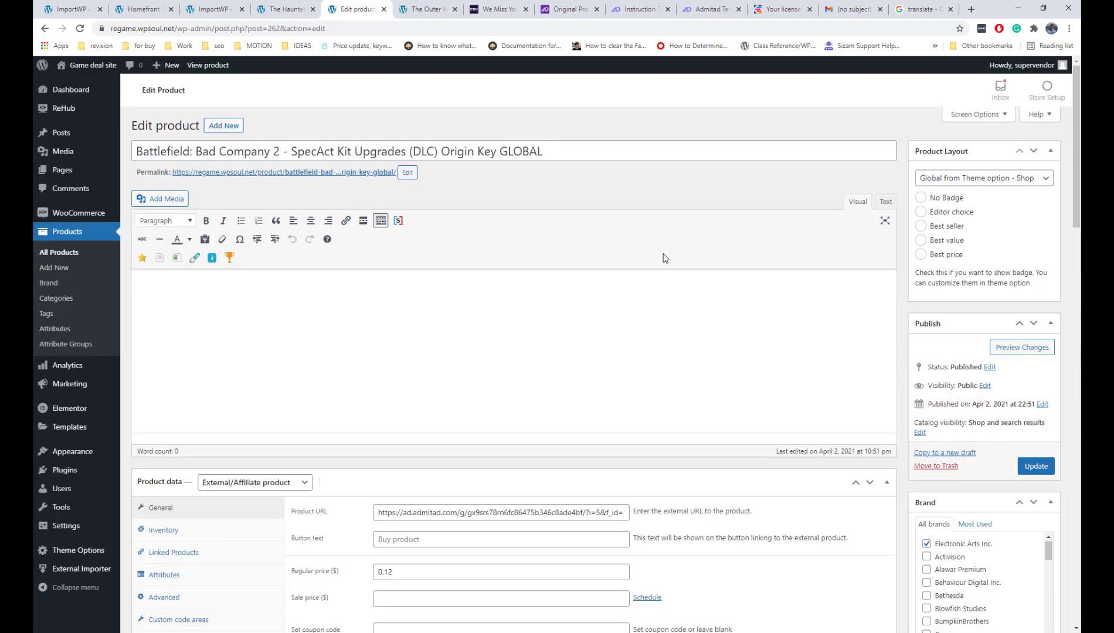
- Scroll the Battlefield product's edit screen to check its Editor Review and scores
{"action": "scroll", "coordinate": [664, 258], "scroll_direction": "down", "scroll_amount": 6}
{"action": "scroll", "coordinate": [352, 304], "scroll_direction": "down", "scroll_amount": 3}
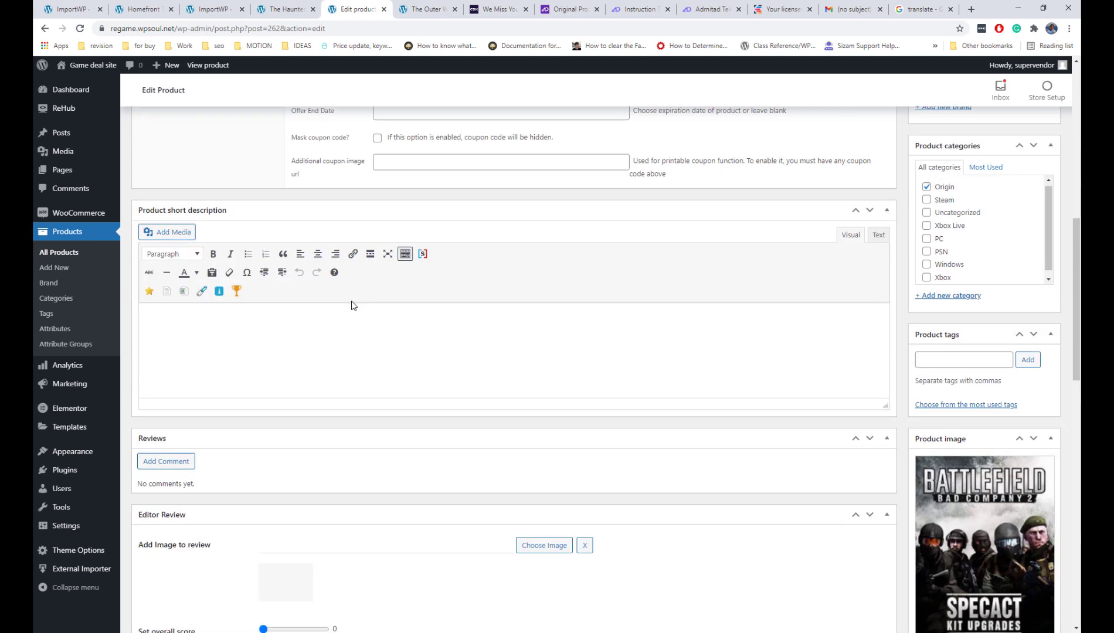
{"action": "scroll", "coordinate": [352, 305], "scroll_direction": "down", "scroll_amount": 9}
{"action": "scroll", "coordinate": [352, 304], "scroll_direction": "up", "scroll_amount": 3}
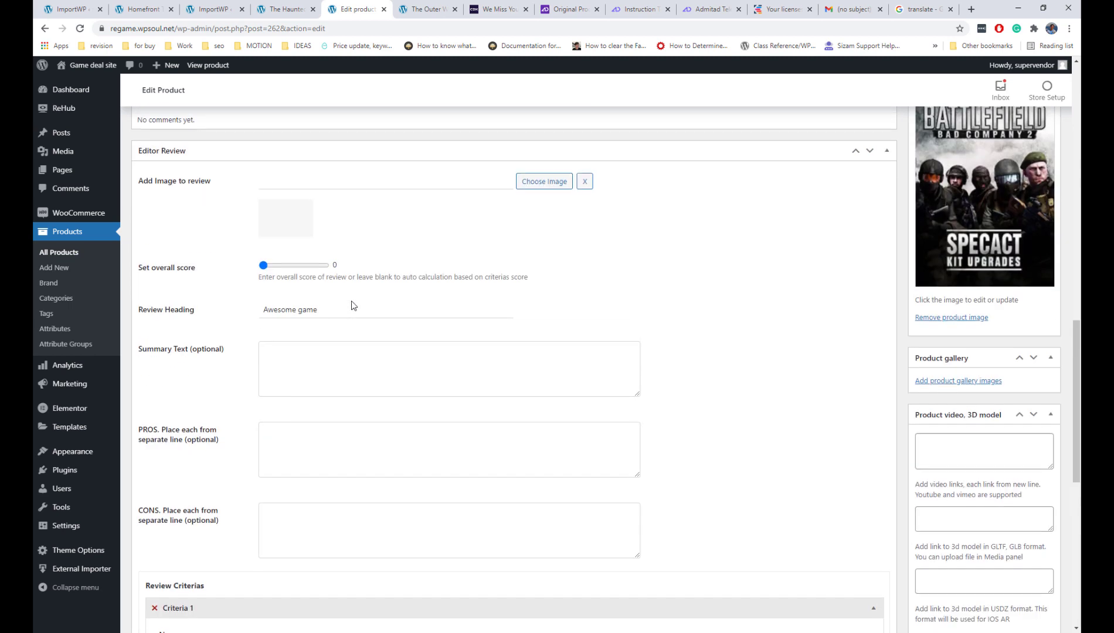
{"action": "scroll", "coordinate": [352, 302], "scroll_direction": "up", "scroll_amount": 15}
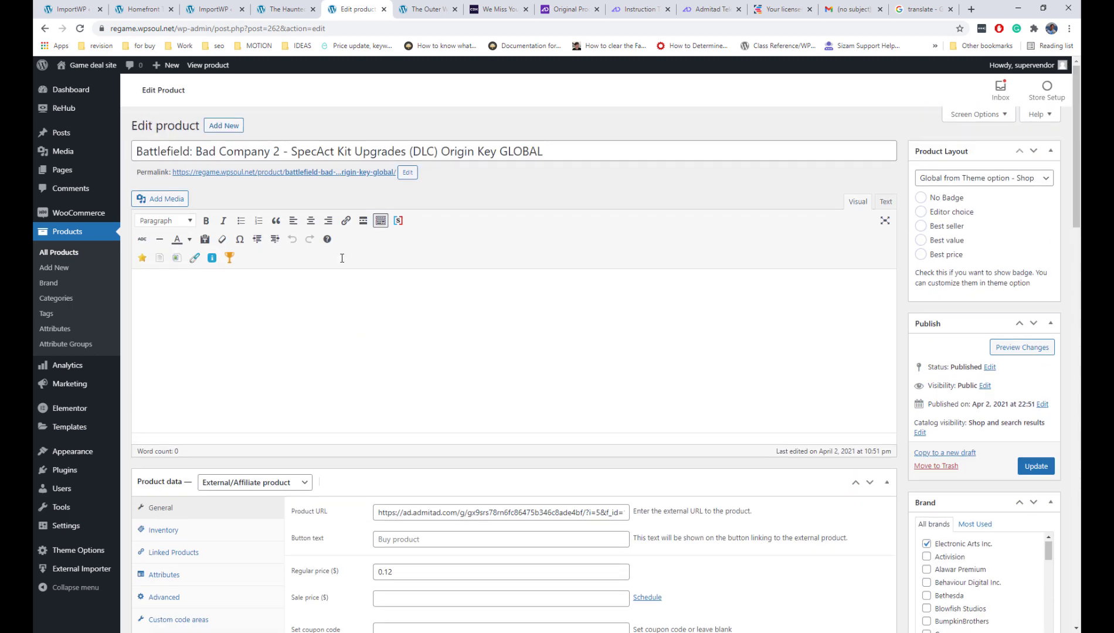
- Return to Admitad and open the Programs > My Programs list of joined programs
{"action": "left_click", "coordinate": [296, 16]}
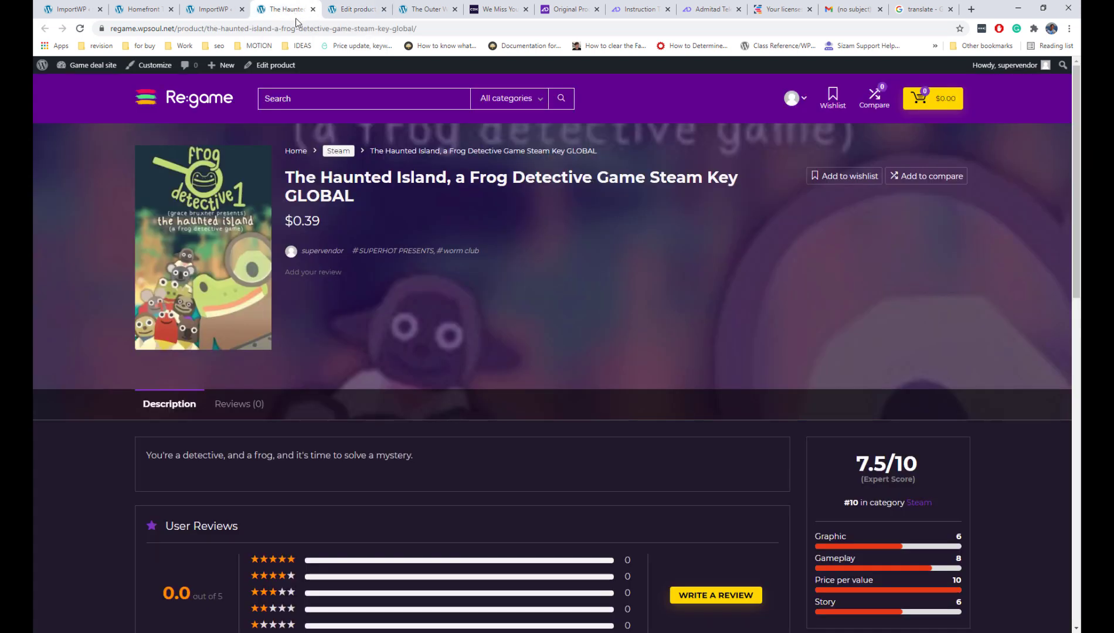
{"action": "left_click", "coordinate": [572, 13]}
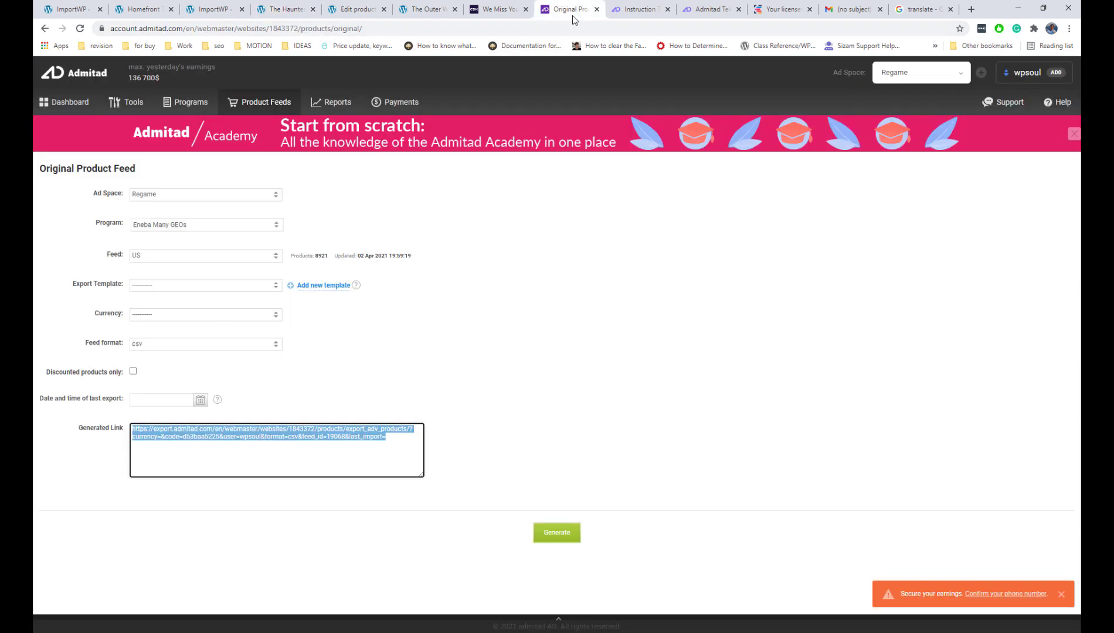
{"action": "mouse_move", "coordinate": [188, 104]}
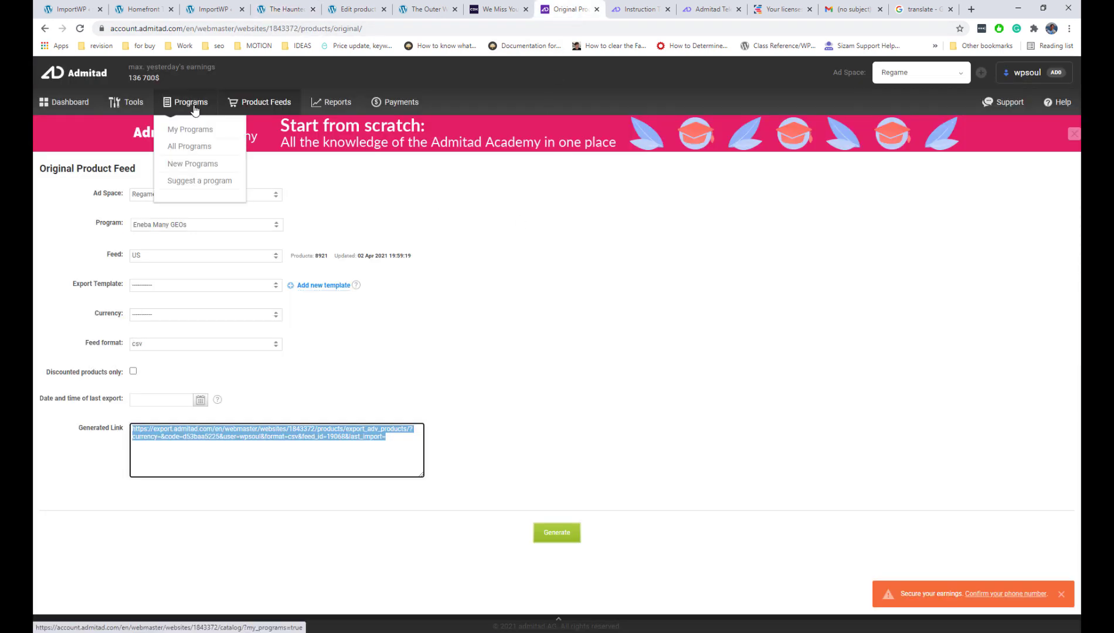
{"action": "left_click", "coordinate": [193, 129]}
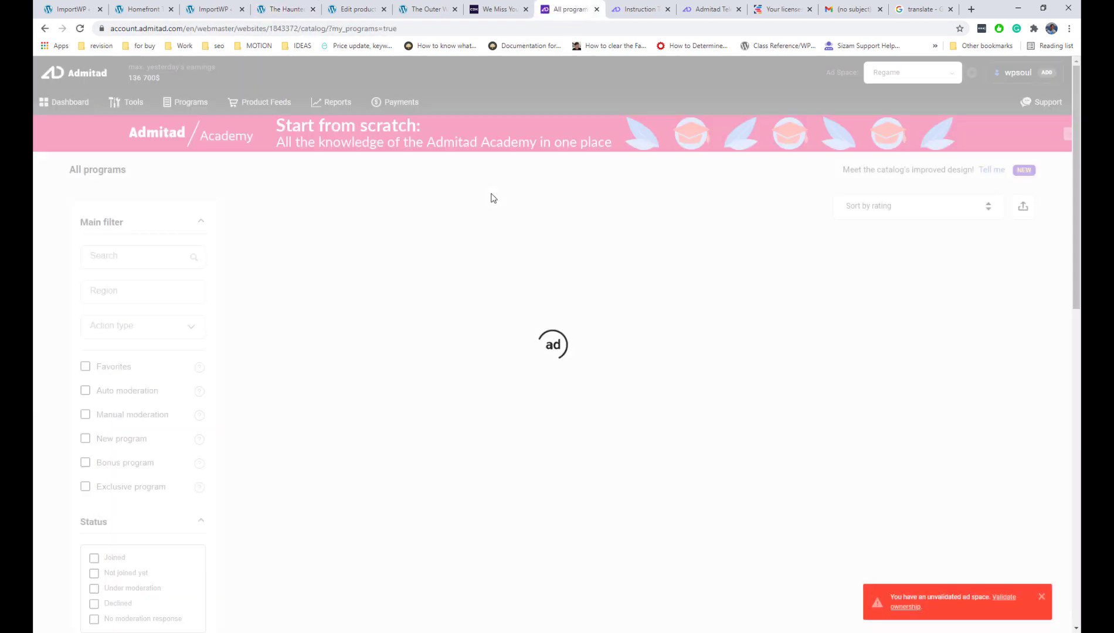
{"action": "scroll", "coordinate": [491, 198], "scroll_direction": "down", "scroll_amount": 3}
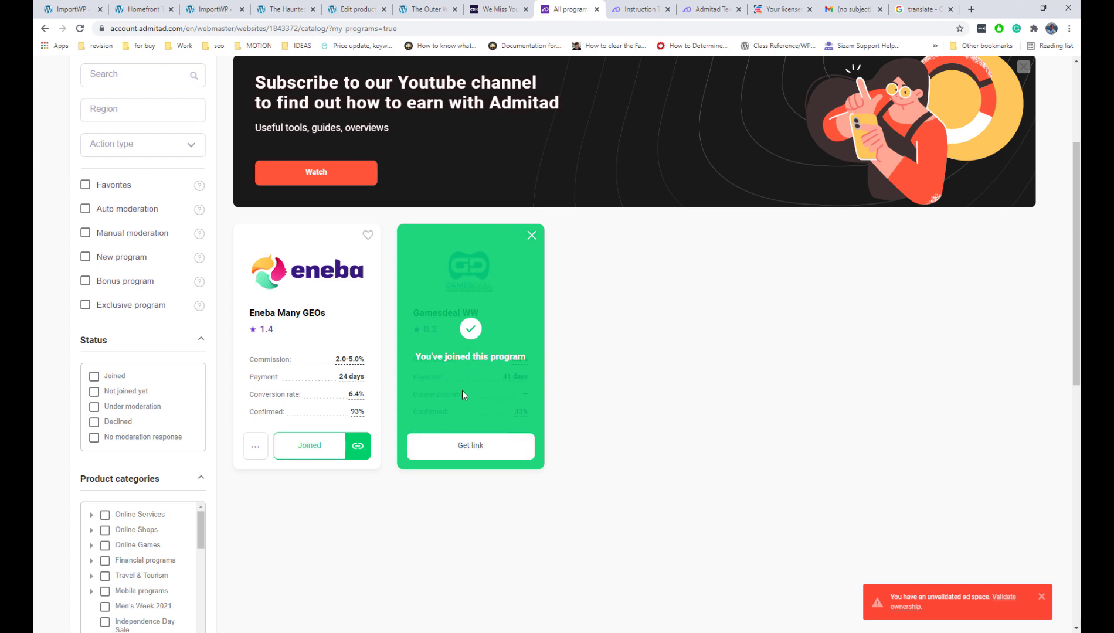
- Try Get link on Gamesdeal WW, cancel it, and open the Gamesdeal WW program page
{"action": "left_click", "coordinate": [447, 445]}
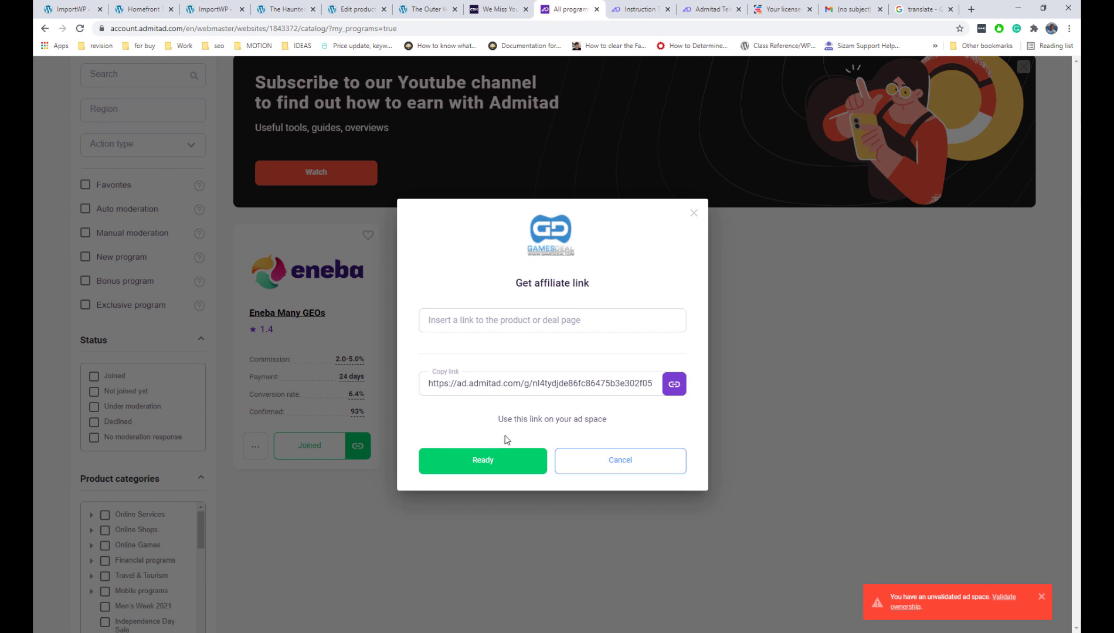
{"action": "left_click", "coordinate": [588, 458]}
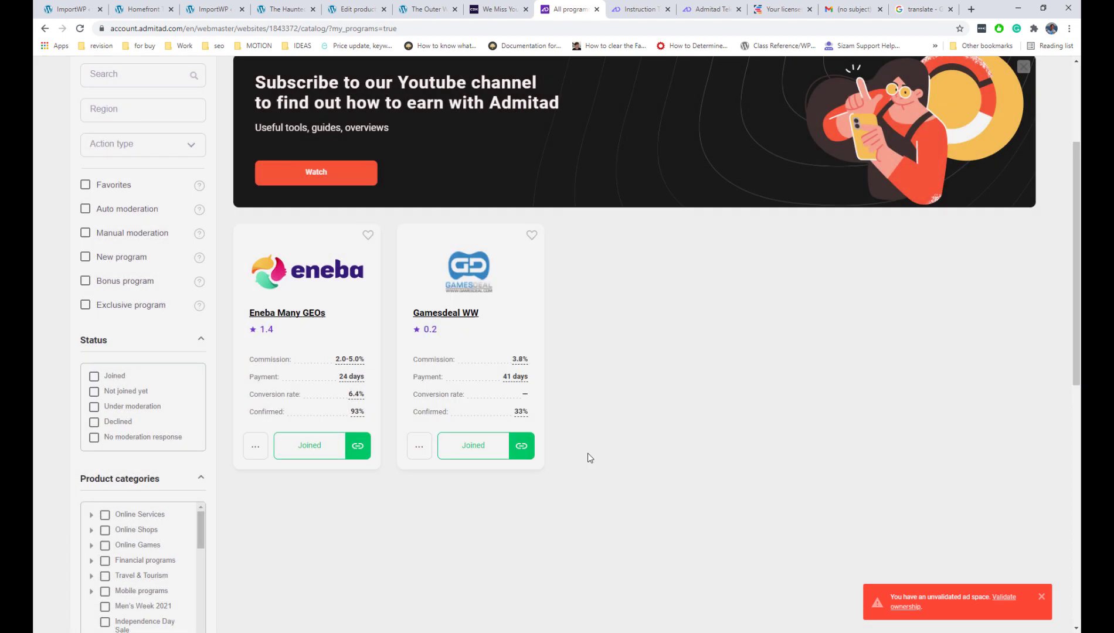
{"action": "left_click", "coordinate": [424, 453]}
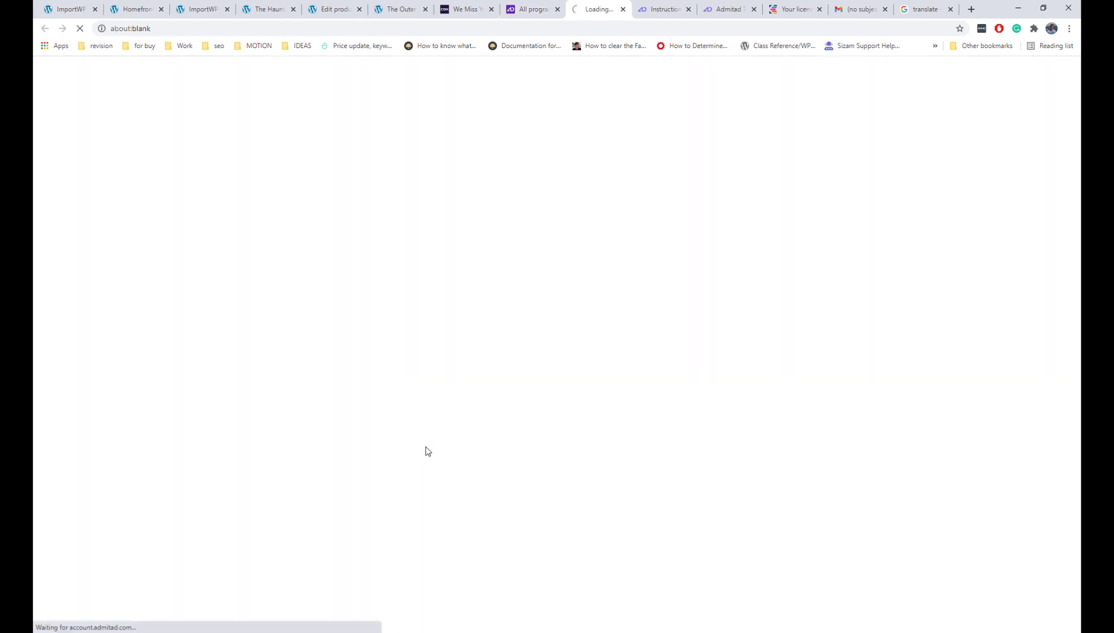
- Copy the Gamesdeal WW Main feed's CSV link from Product Feeds and paste it into a new tab
{"action": "scroll", "coordinate": [433, 431], "scroll_direction": "down", "scroll_amount": 3}
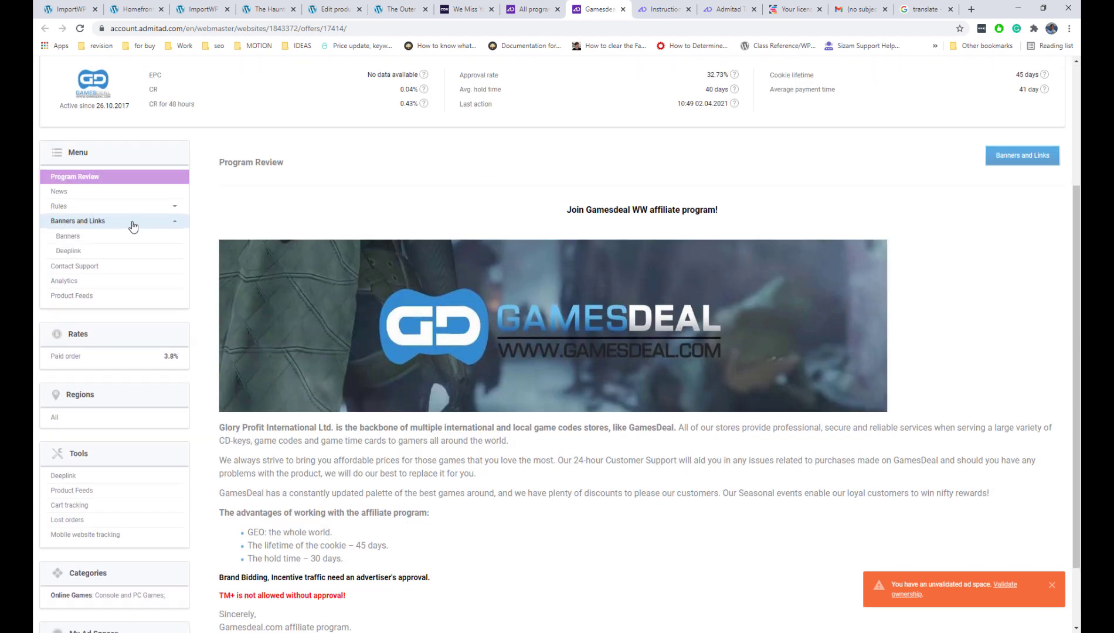
{"action": "left_click", "coordinate": [91, 295]}
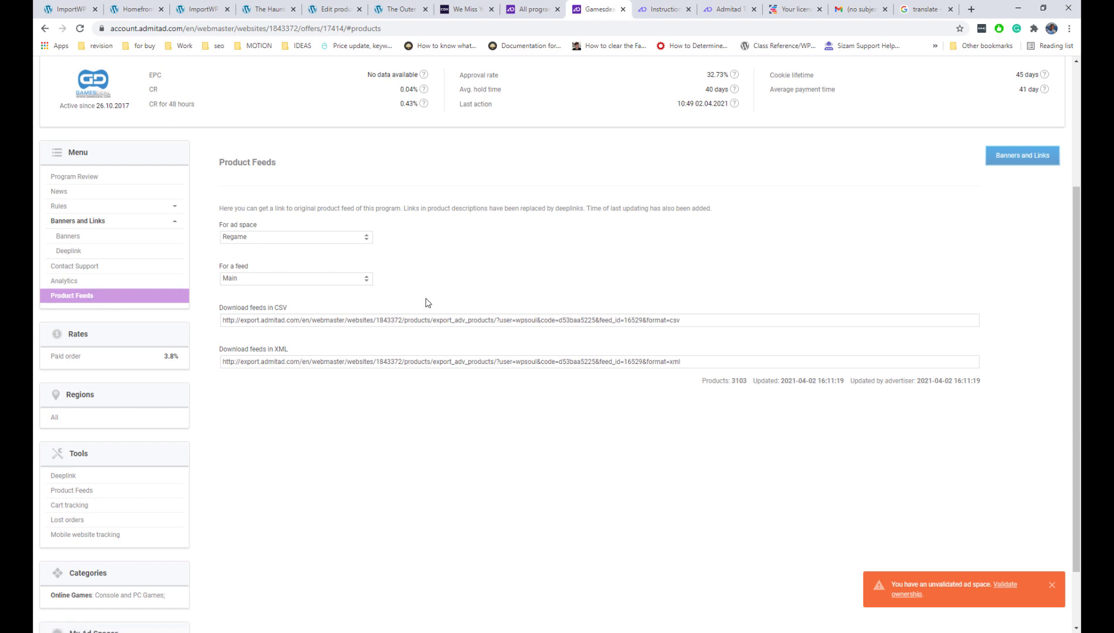
{"action": "left_click", "coordinate": [343, 278]}
{"action": "left_click", "coordinate": [344, 278]}
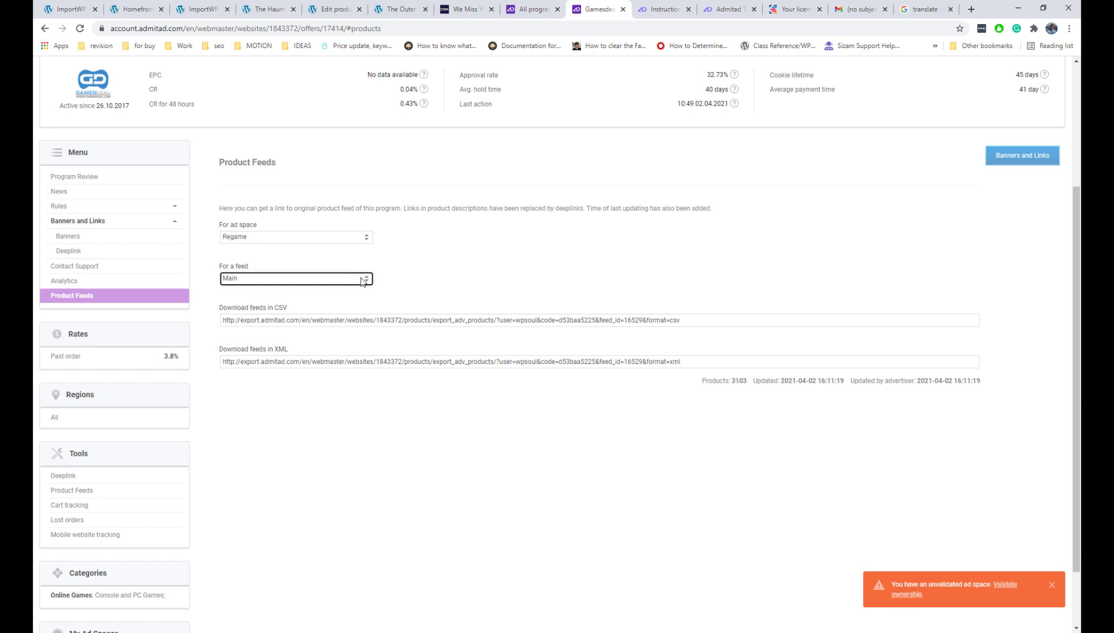
{"action": "left_click_drag", "start_coordinate": [682, 320], "coordinate": [206, 337]}
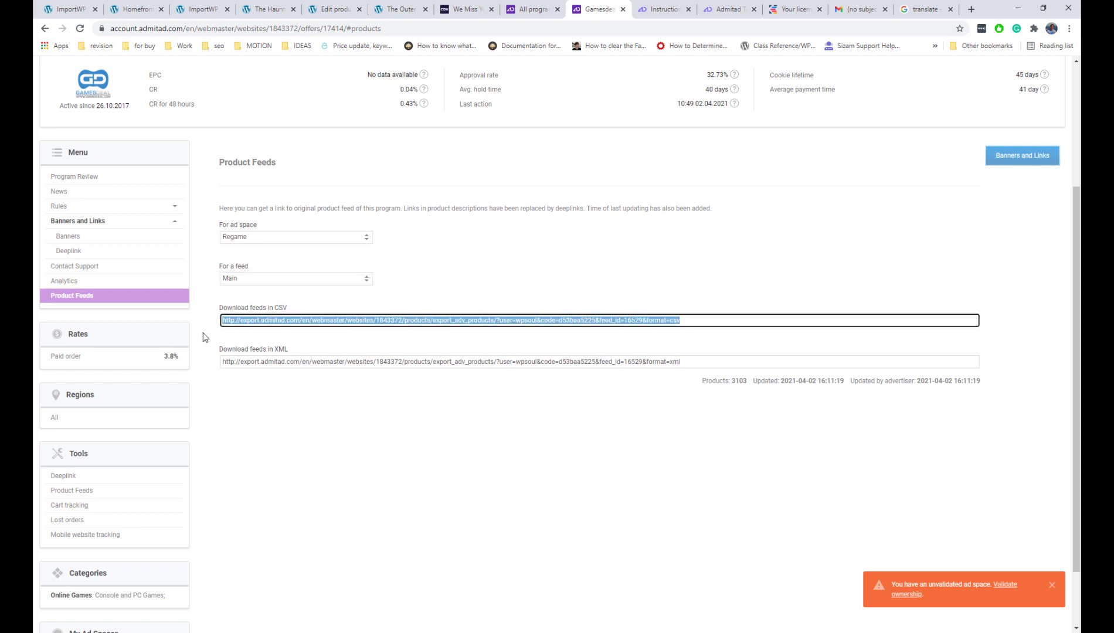
{"action": "left_click", "coordinate": [971, 9]}
{"action": "key", "text": "ctrl+v"}
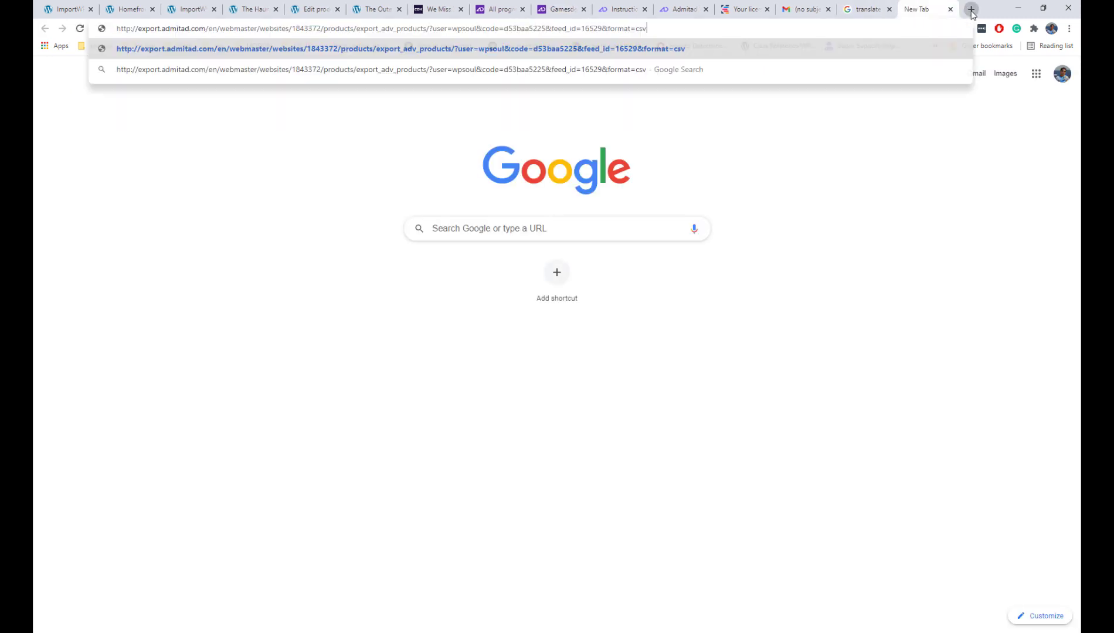
- Download the CSV feed and open it with Notepad (Блокнот)
{"action": "key", "text": "Return"}
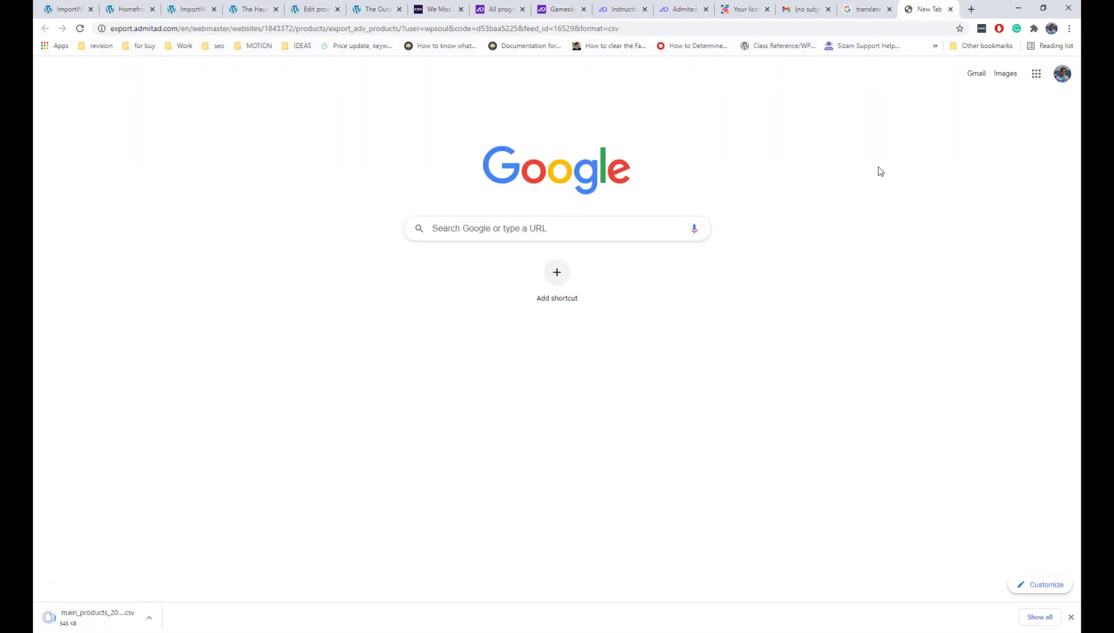
{"action": "left_click", "coordinate": [120, 618]}
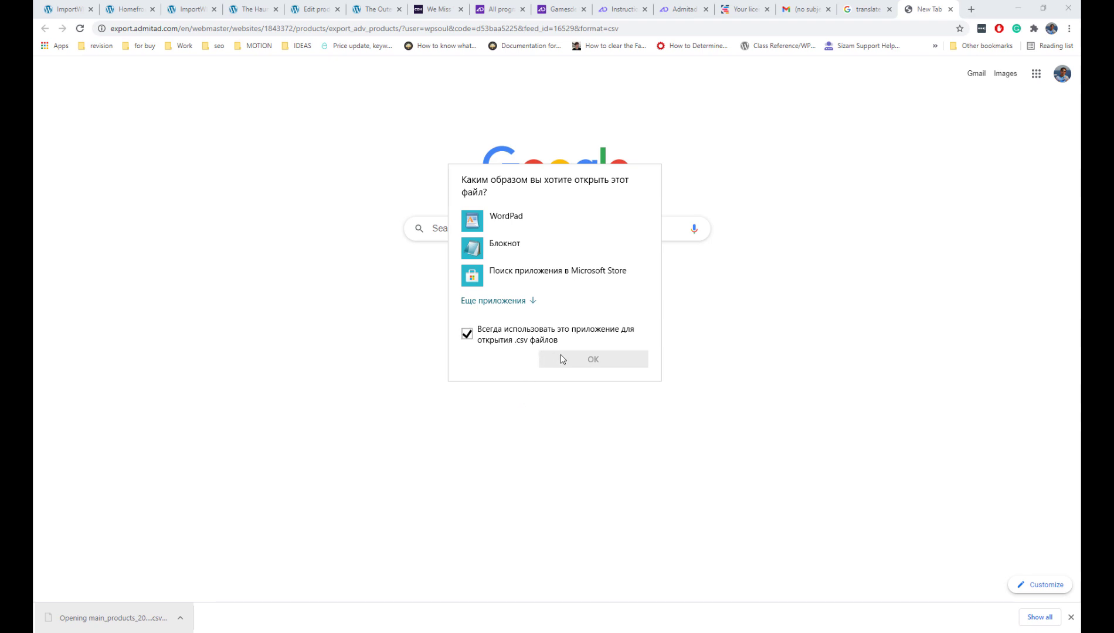
{"action": "left_click", "coordinate": [550, 255]}
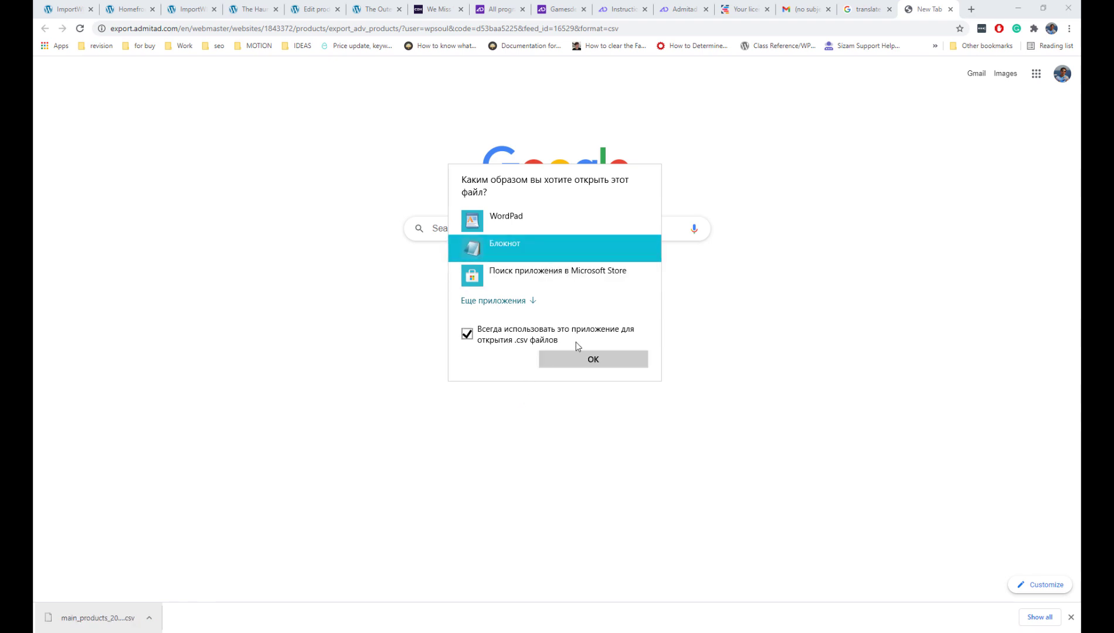
{"action": "left_click", "coordinate": [579, 359]}
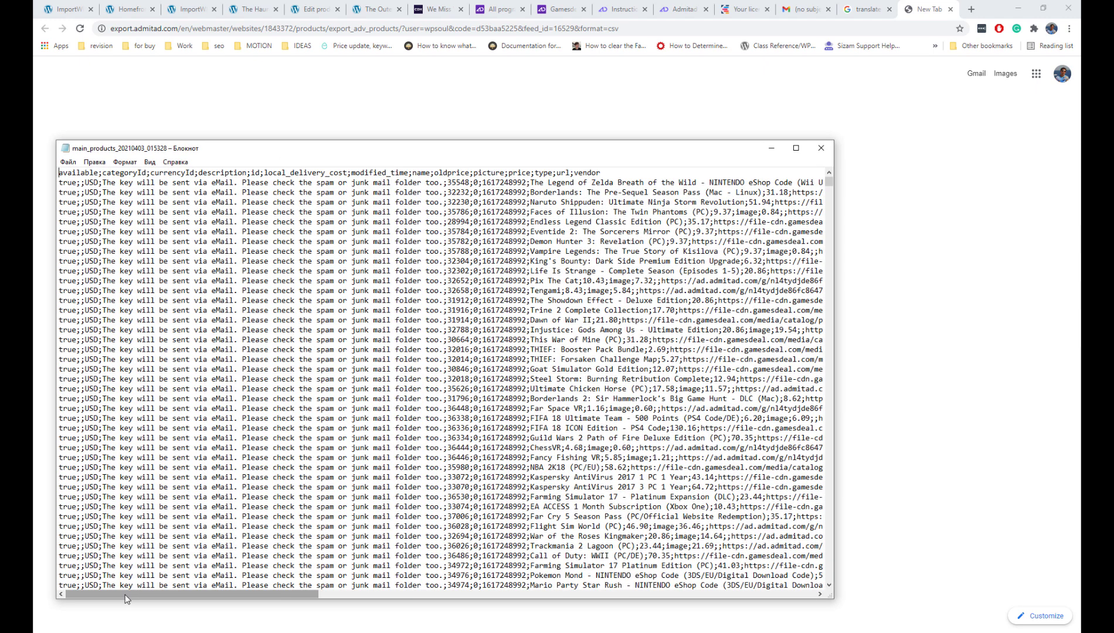
- Scroll through the main_products feed rows in Notepad, then close it
{"action": "mouse_move", "coordinate": [124, 594]}
{"action": "left_mouse_down"}
{"action": "mouse_move", "coordinate": [565, 598]}
{"action": "mouse_move", "coordinate": [114, 597]}
{"action": "left_mouse_up"}
{"action": "scroll", "coordinate": [134, 525], "scroll_direction": "down", "scroll_amount": 15}
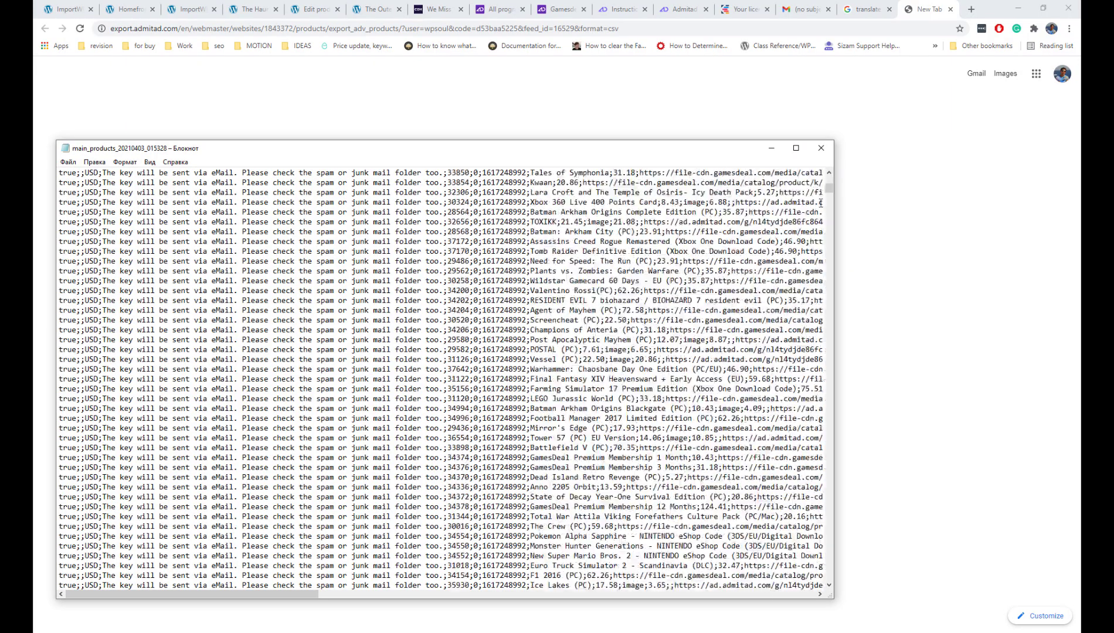
{"action": "left_click_drag", "start_coordinate": [832, 186], "coordinate": [812, 586]}
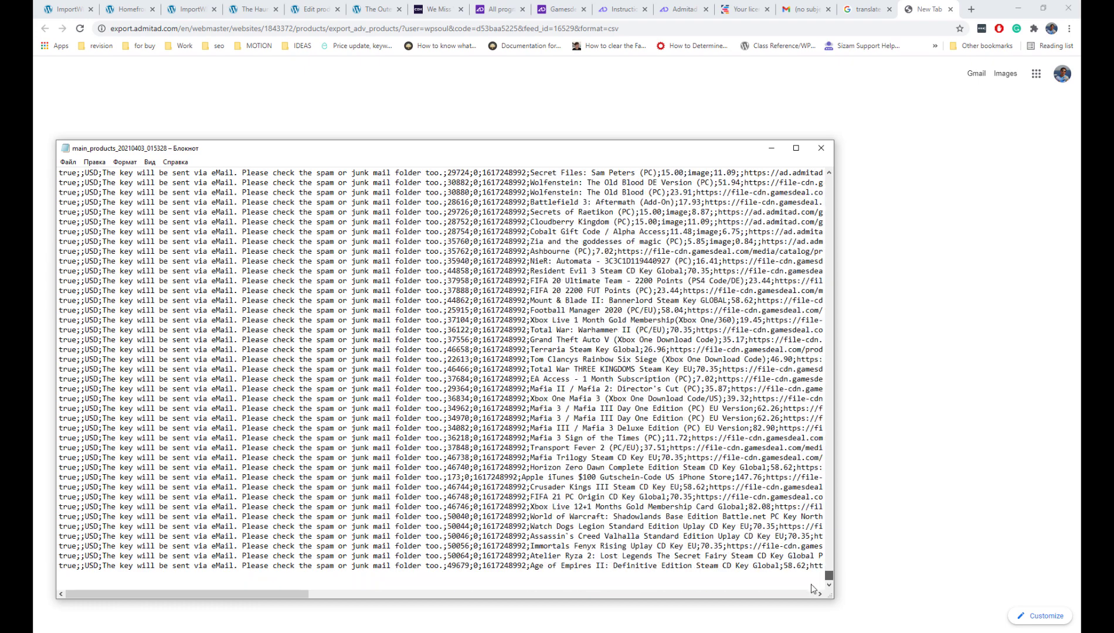
{"action": "left_click", "coordinate": [821, 148]}
- Close the Haunted Island, Edit product and other old tabs, ending on WordPress Installed Plugins
{"action": "left_click", "coordinate": [499, 9]}
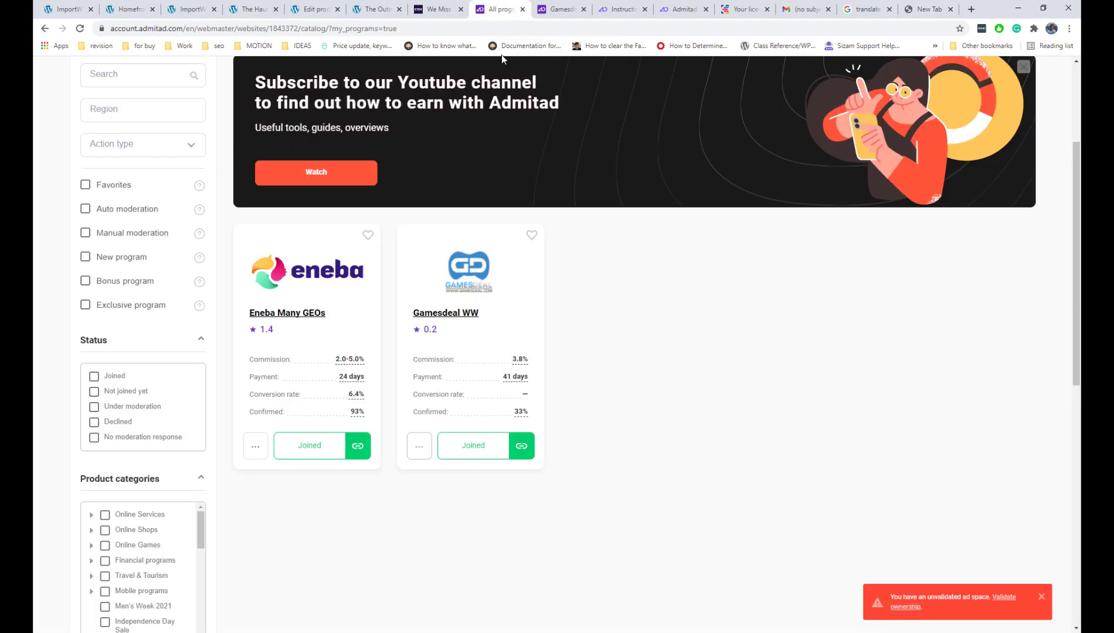
{"action": "scroll", "coordinate": [667, 305], "scroll_direction": "up", "scroll_amount": 3}
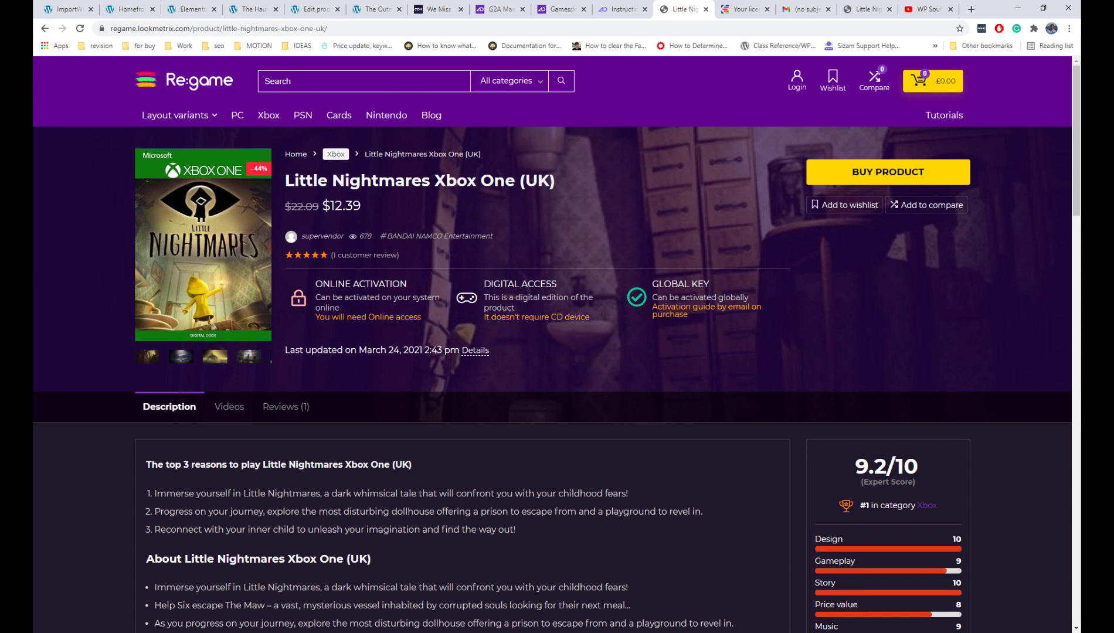
{"action": "left_click", "coordinate": [276, 9]}
{"action": "left_click", "coordinate": [276, 9]}
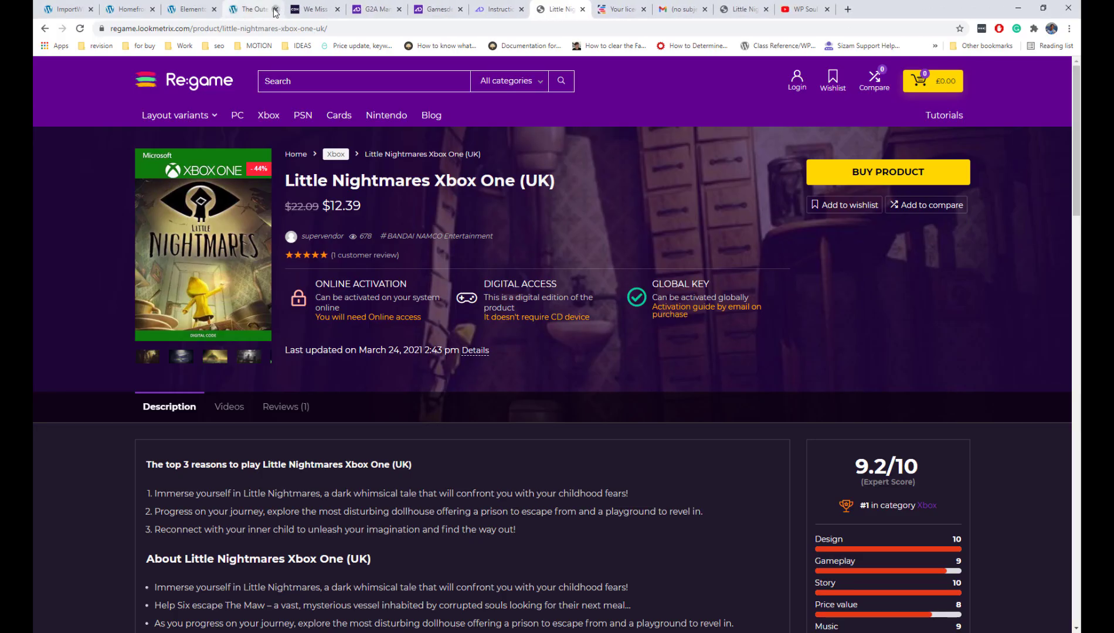
{"action": "left_click", "coordinate": [276, 9]}
{"action": "left_click", "coordinate": [277, 9]}
{"action": "left_click", "coordinate": [277, 9]}
{"action": "left_click", "coordinate": [65, 9]}
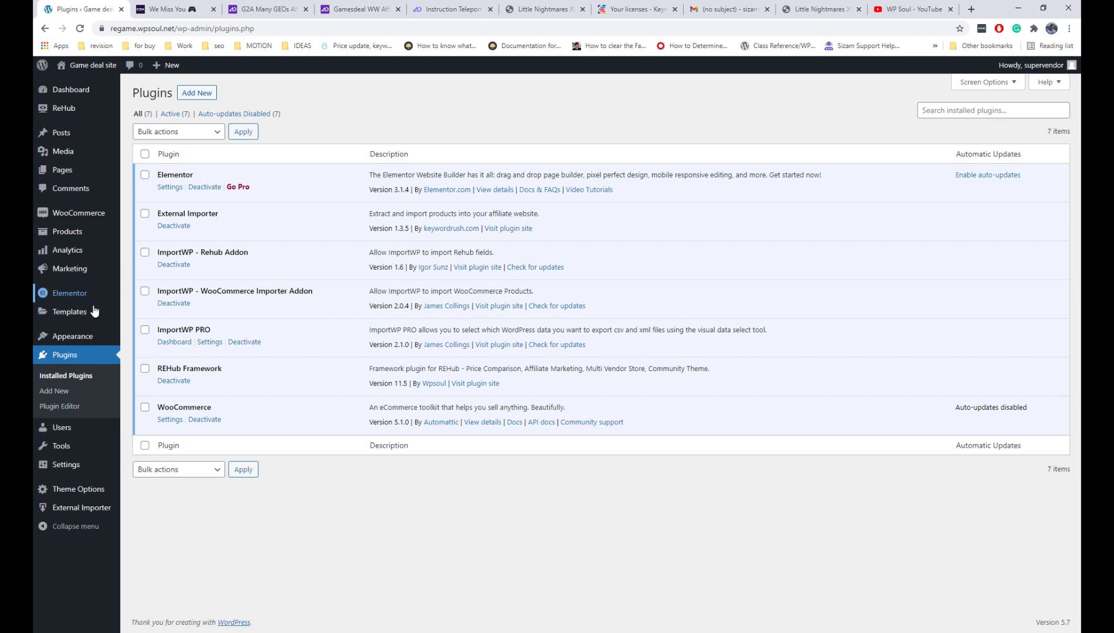
- Add a new Elementor template of type Section named 'Product block' under Templates > Add New
{"action": "mouse_move", "coordinate": [92, 311]}
{"action": "left_click", "coordinate": [160, 330]}
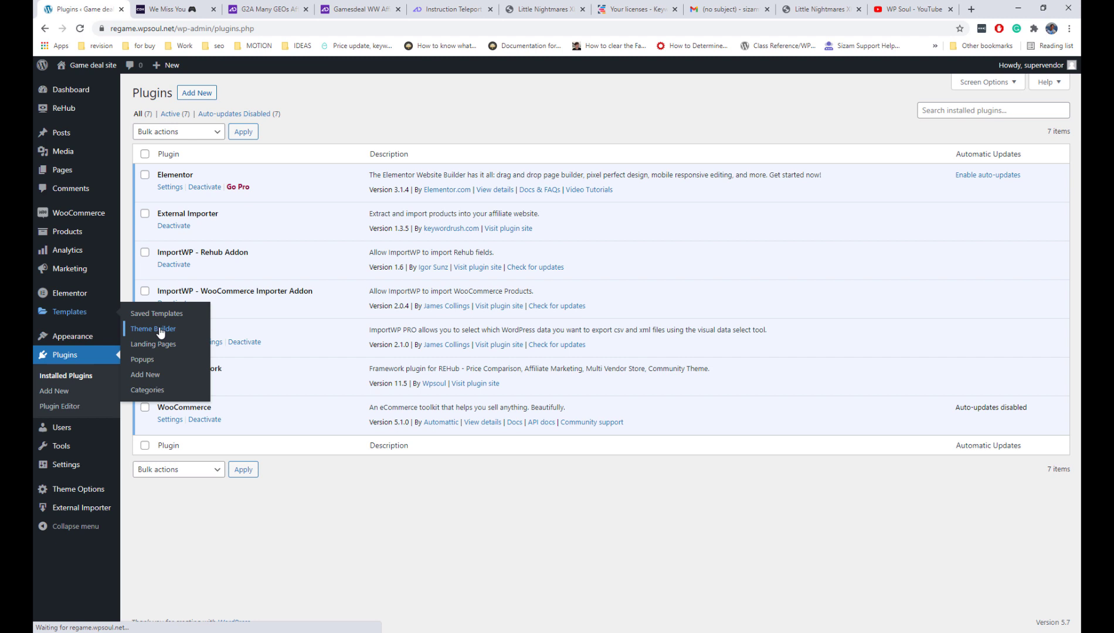
{"action": "left_click", "coordinate": [167, 379]}
{"action": "left_click", "coordinate": [625, 342]}
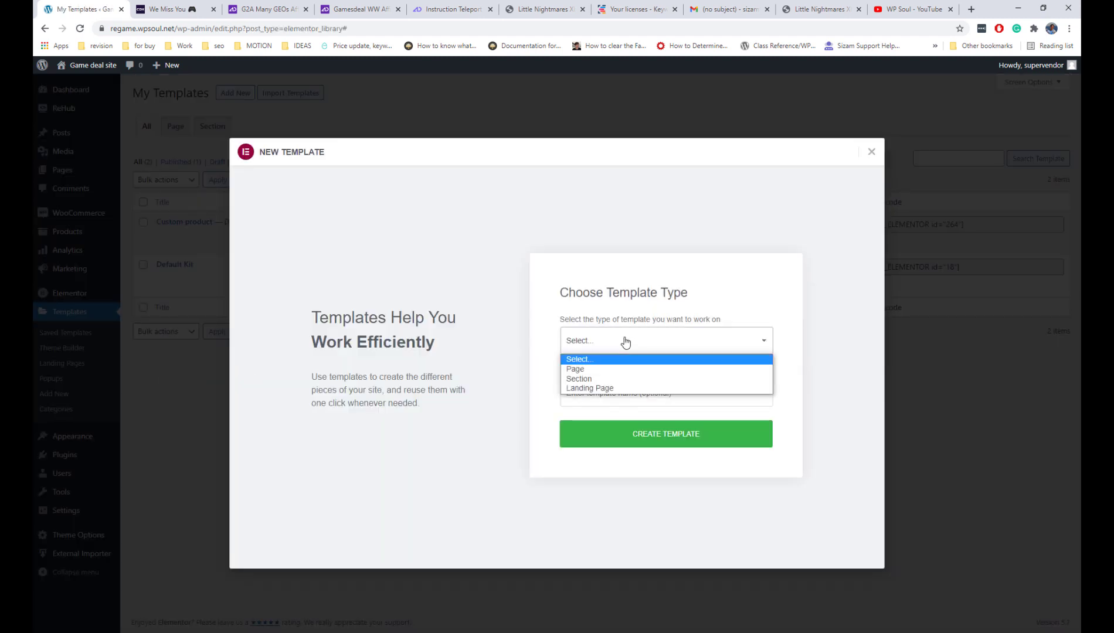
{"action": "left_click", "coordinate": [622, 379]}
{"action": "left_click", "coordinate": [611, 392]}
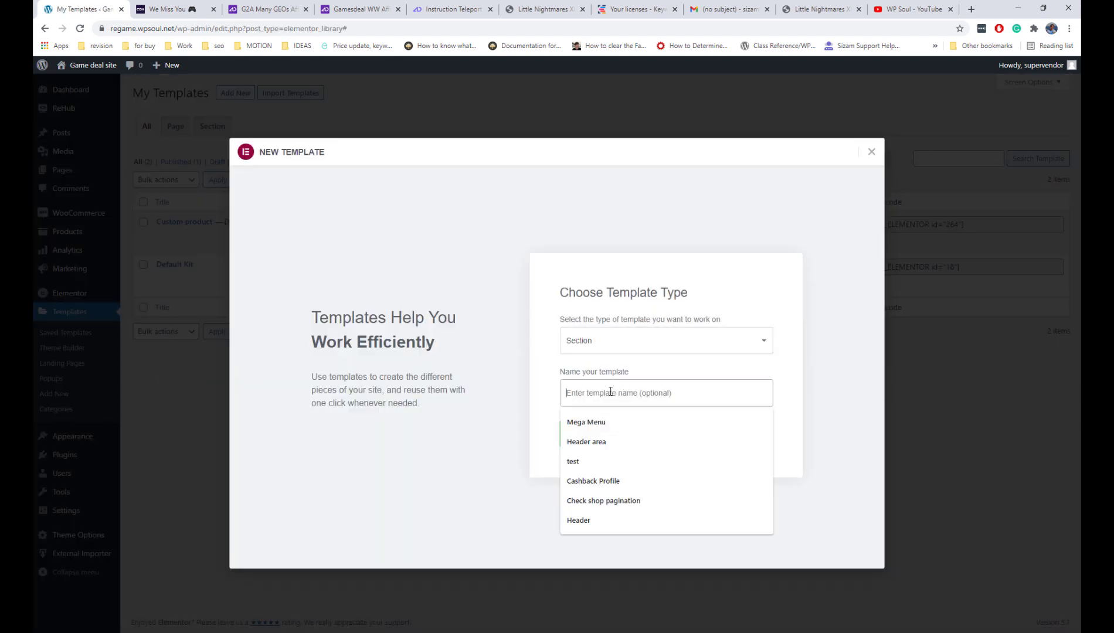
{"action": "type", "text": "Product block"}
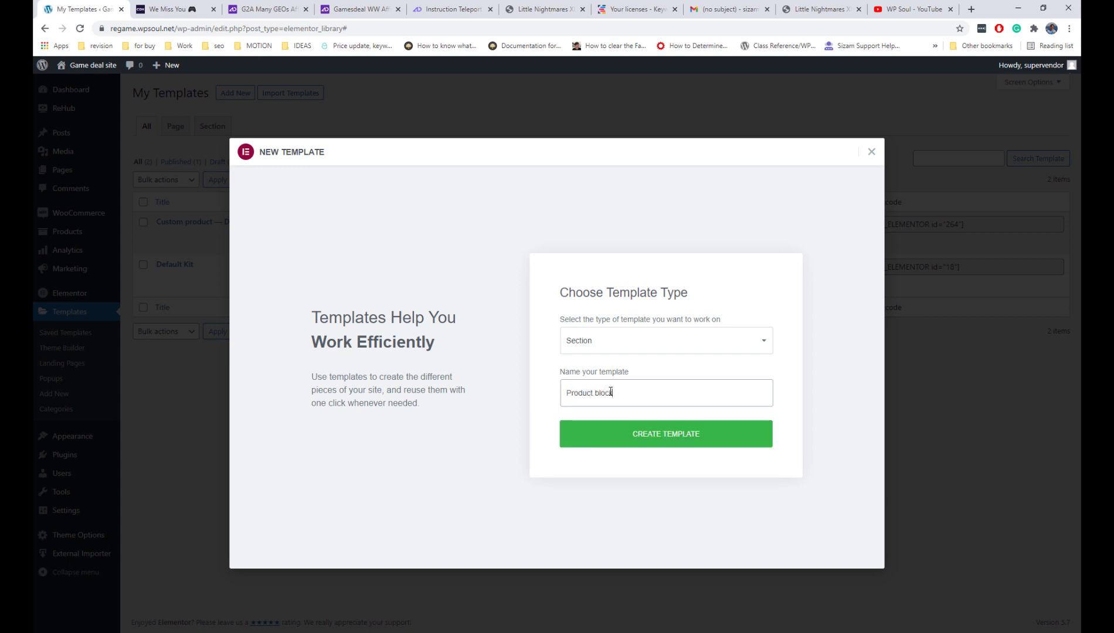
{"action": "left_click", "coordinate": [667, 433]}
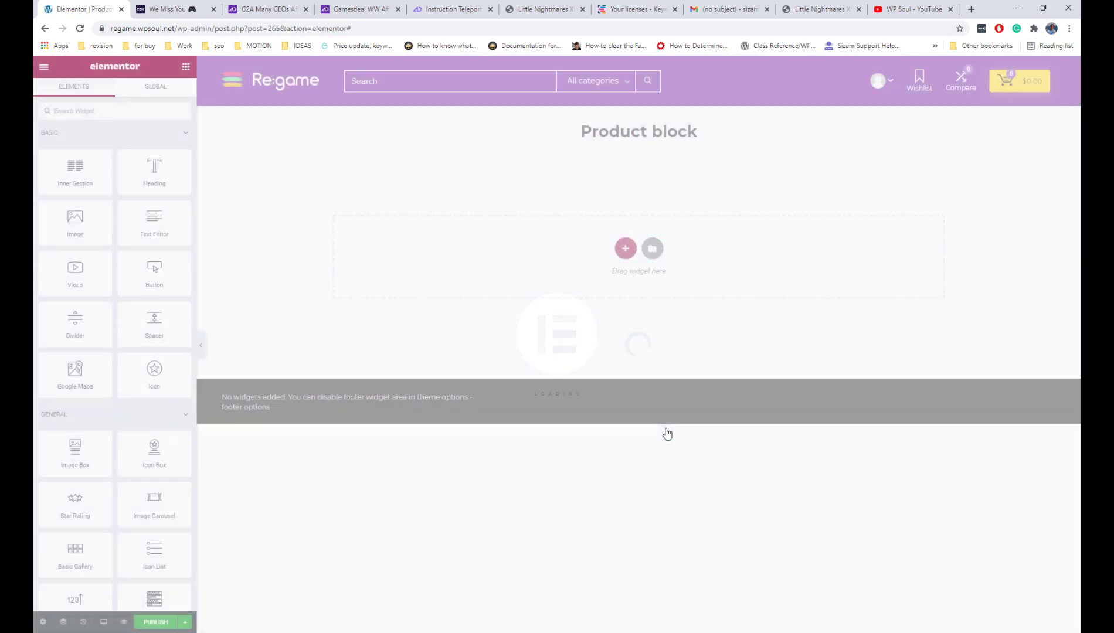
- Open the Elementor template library and browse its block categories, trying the 404 Page filter
{"action": "left_click", "coordinate": [653, 249]}
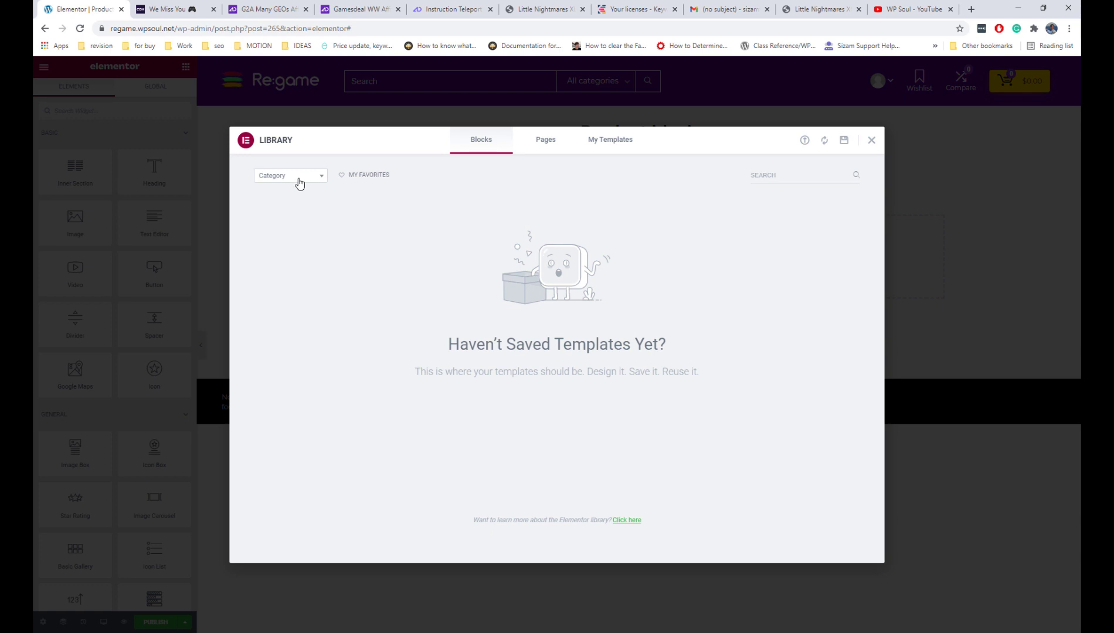
{"action": "left_click", "coordinate": [299, 183]}
{"action": "left_click", "coordinate": [301, 208]}
{"action": "left_click", "coordinate": [315, 181]}
{"action": "left_click", "coordinate": [427, 176]}
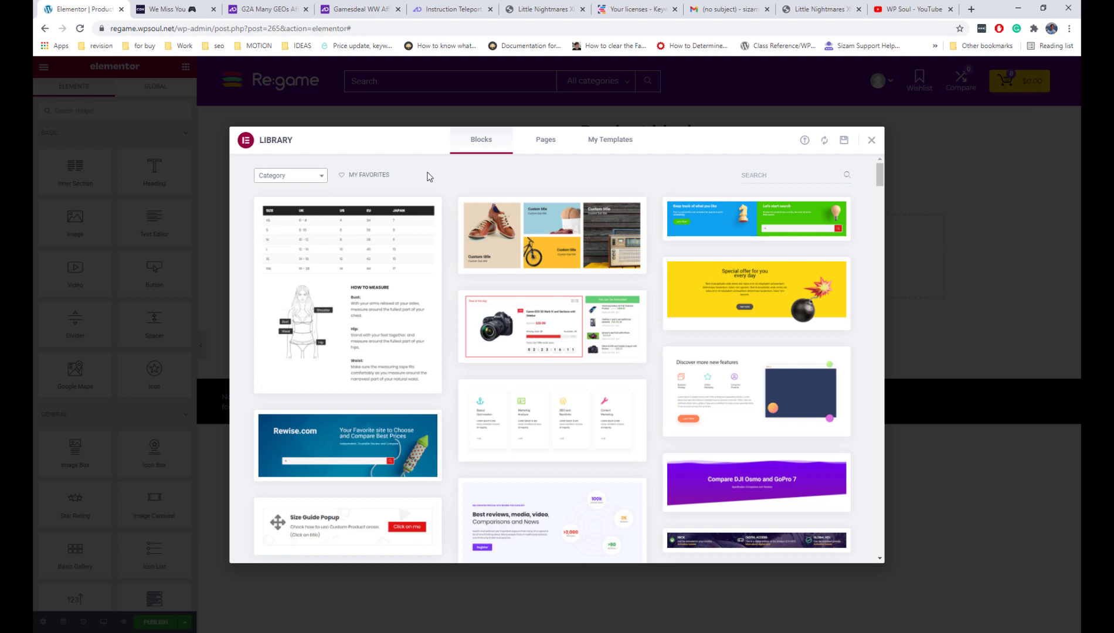
{"action": "scroll", "coordinate": [427, 176], "scroll_direction": "down", "scroll_amount": 3}
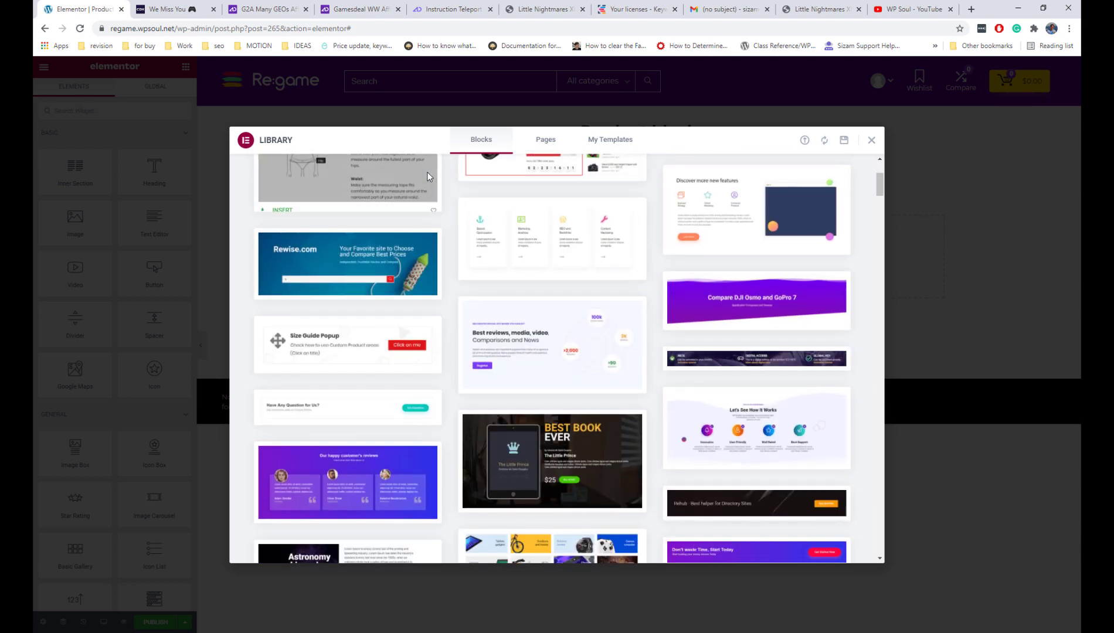
{"action": "scroll", "coordinate": [428, 188], "scroll_direction": "down", "scroll_amount": 3}
{"action": "scroll", "coordinate": [431, 199], "scroll_direction": "up", "scroll_amount": 3}
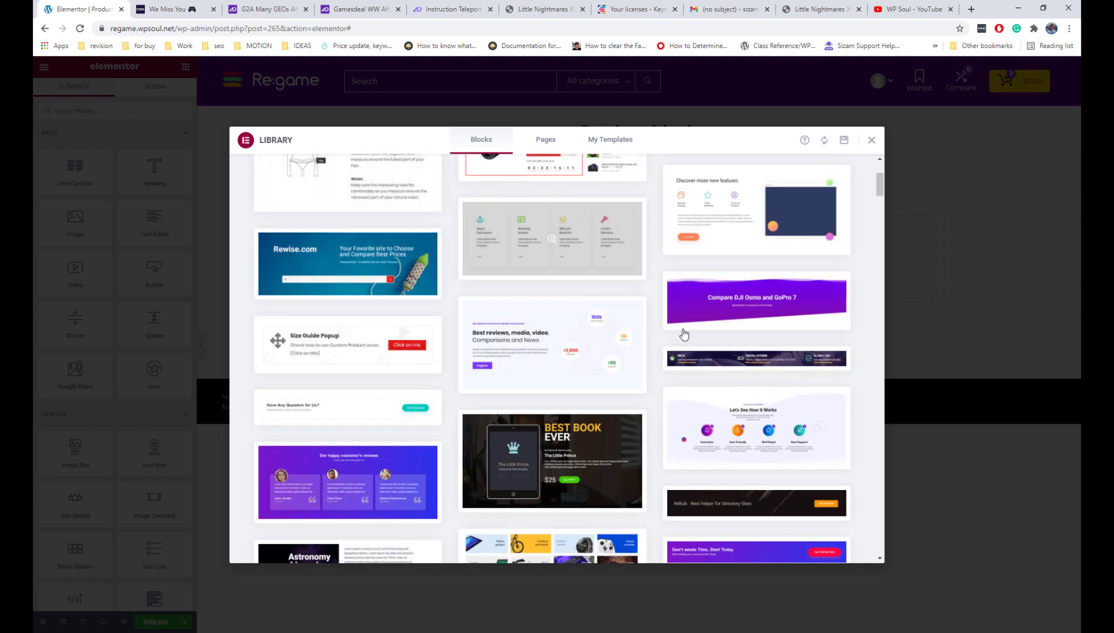
- Connect the site to the library without sharing data, and insert the activation info block
{"action": "left_click", "coordinate": [693, 363]}
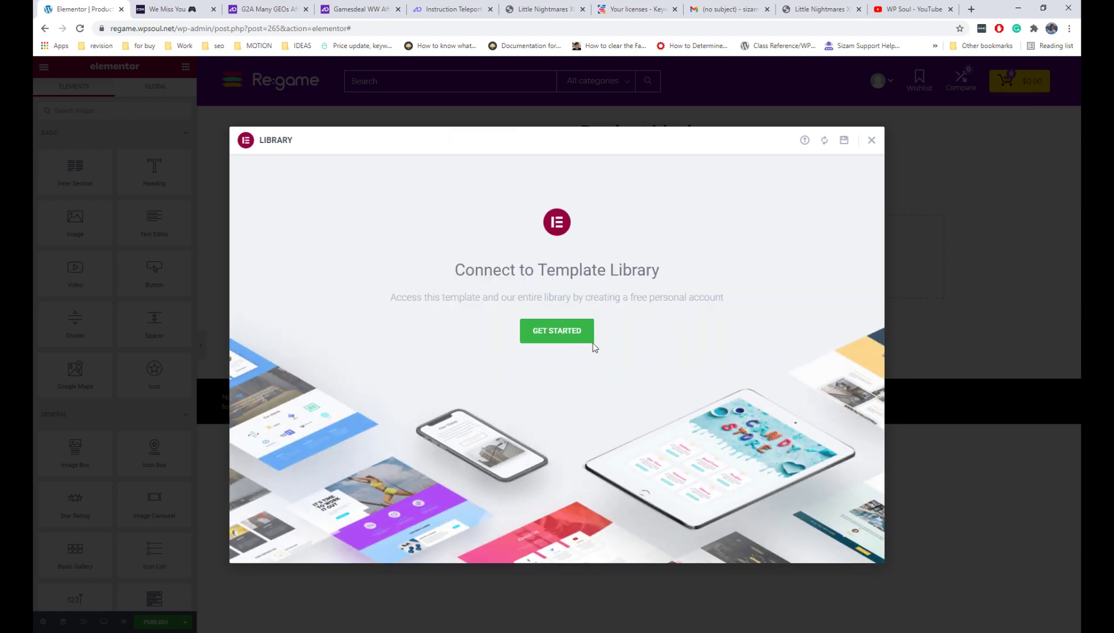
{"action": "left_click", "coordinate": [568, 340]}
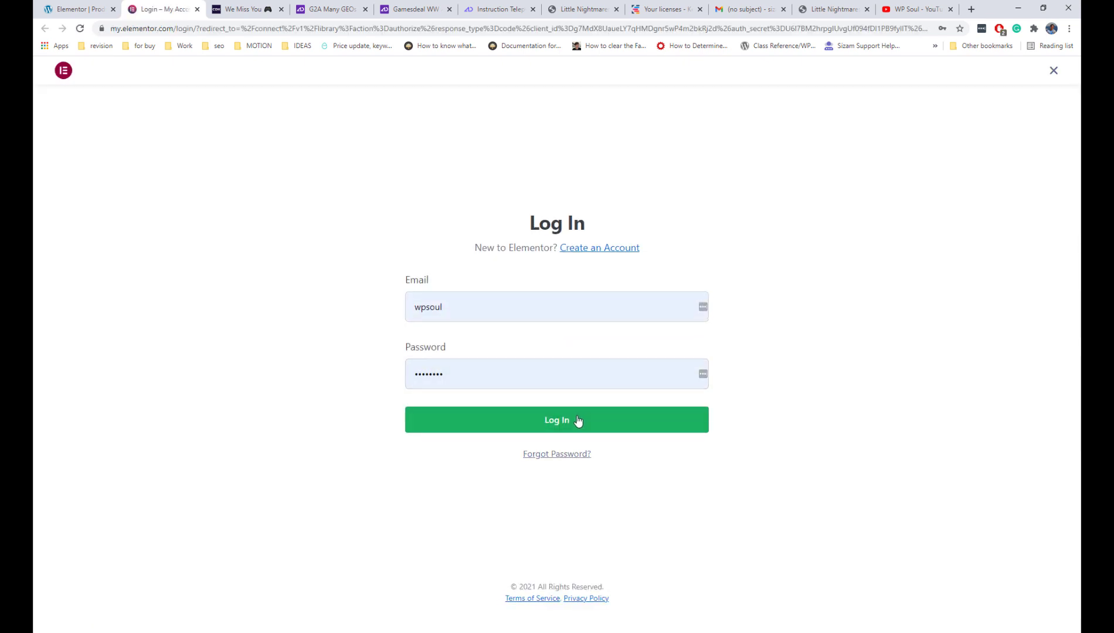
{"action": "left_click", "coordinate": [576, 428]}
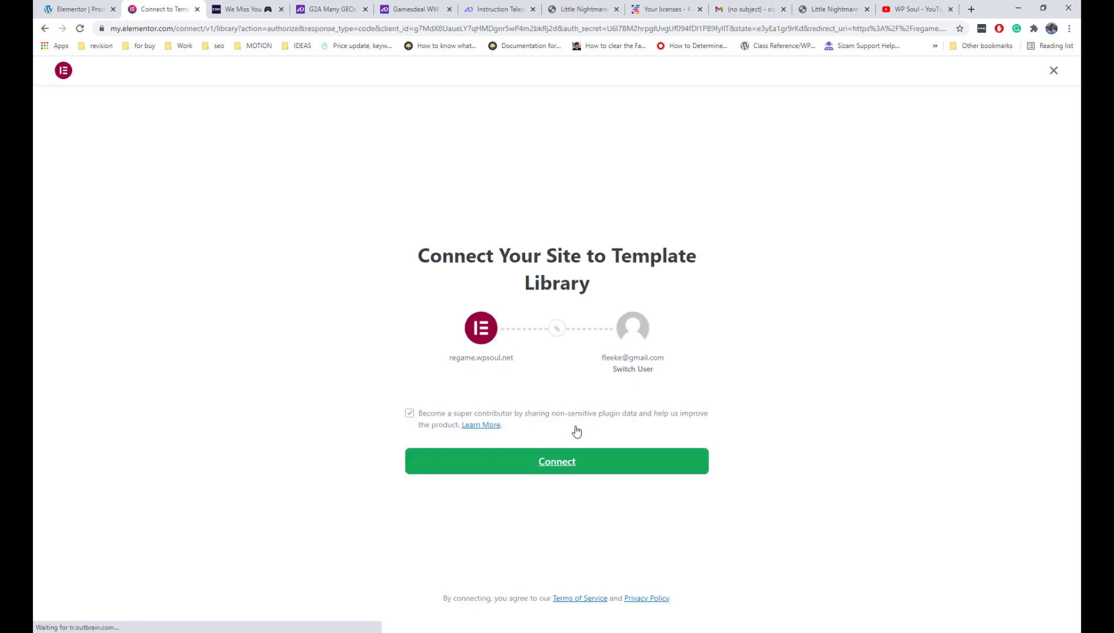
{"action": "left_click", "coordinate": [410, 414]}
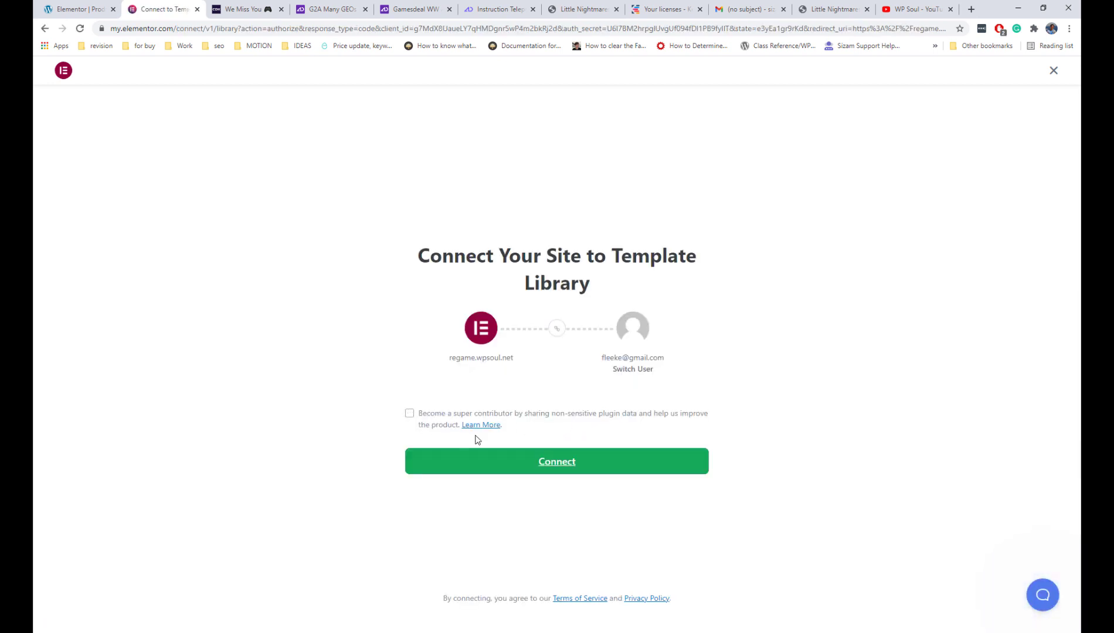
{"action": "left_click", "coordinate": [568, 464]}
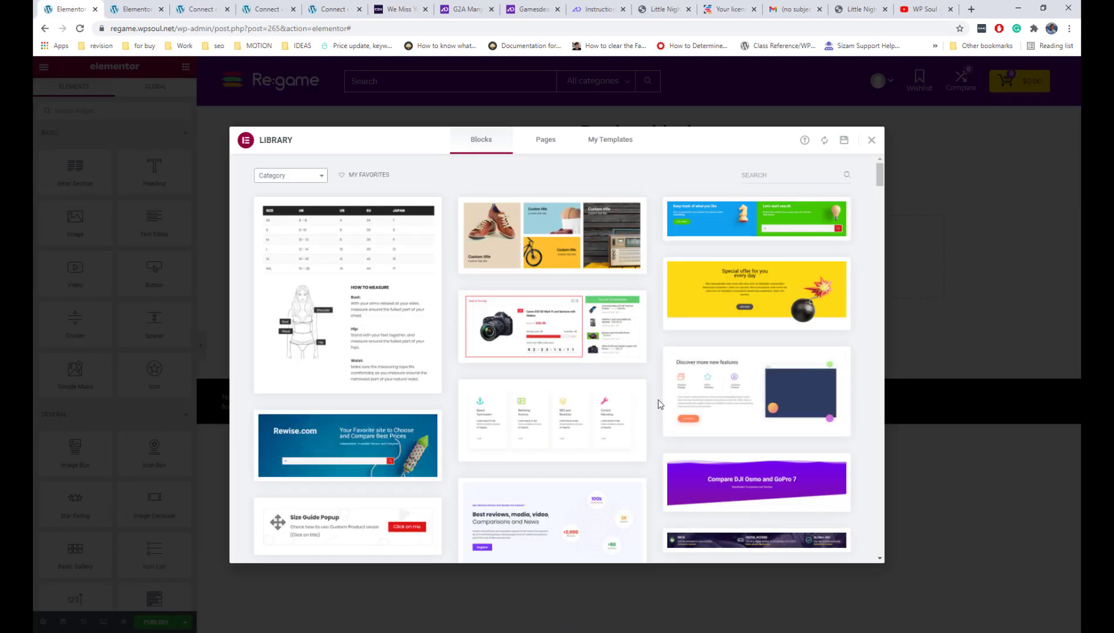
{"action": "scroll", "coordinate": [661, 389], "scroll_direction": "down", "scroll_amount": 6}
{"action": "scroll", "coordinate": [659, 385], "scroll_direction": "up", "scroll_amount": 3}
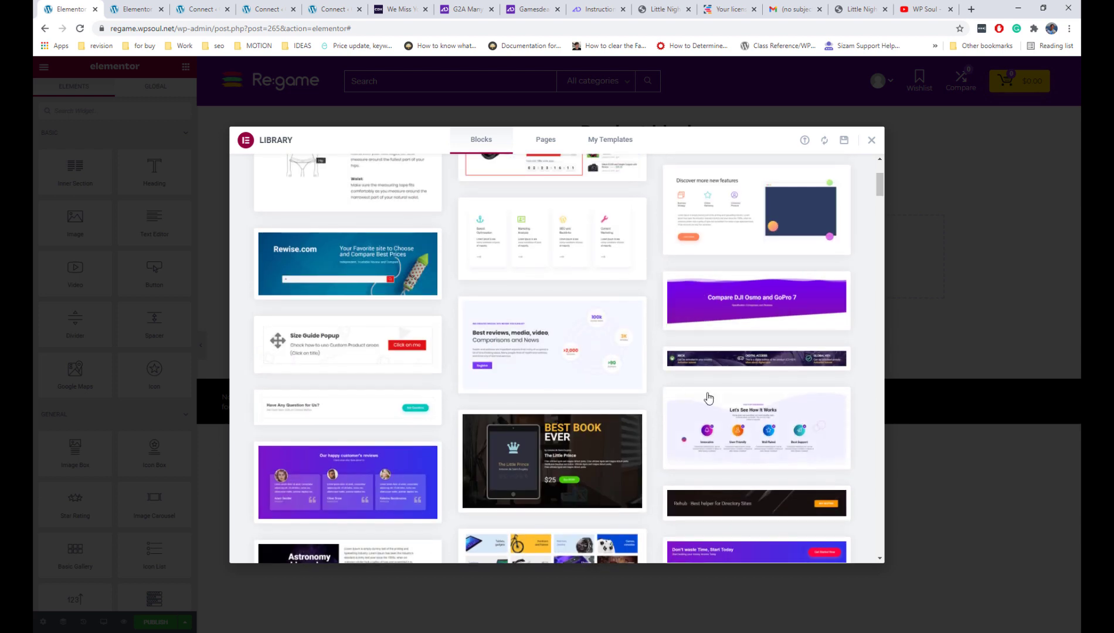
{"action": "left_click", "coordinate": [692, 364]}
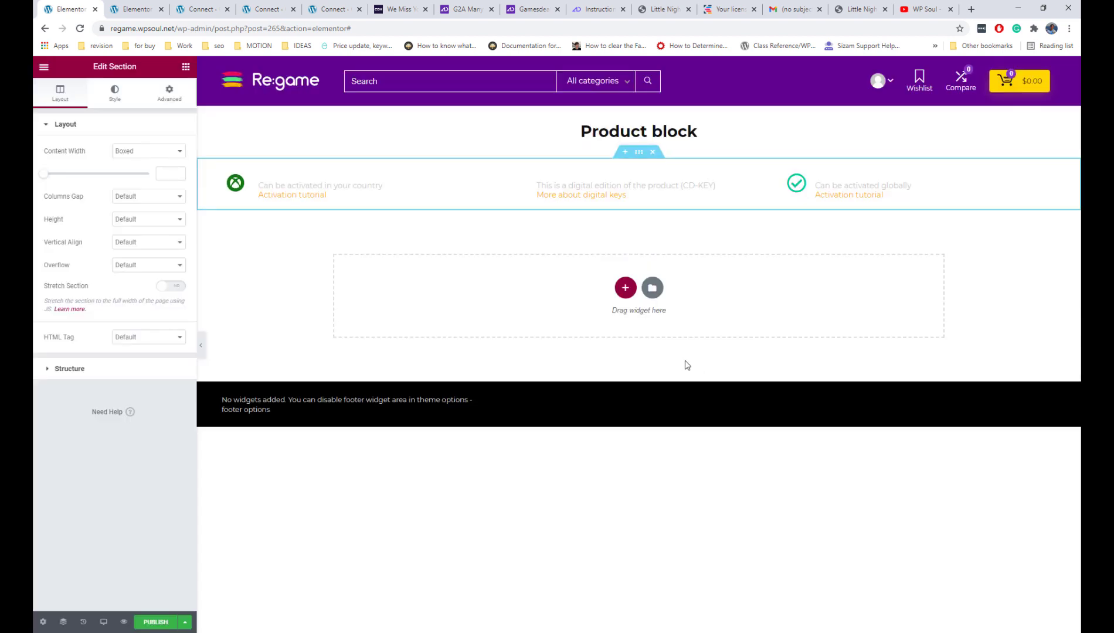
- Give the activation section a Classic background in black (#000000)
{"action": "right_click", "coordinate": [639, 154]}
{"action": "key", "text": "Escape"}
{"action": "left_click", "coordinate": [115, 93]}
{"action": "left_click", "coordinate": [134, 174]}
{"action": "left_click", "coordinate": [178, 196]}
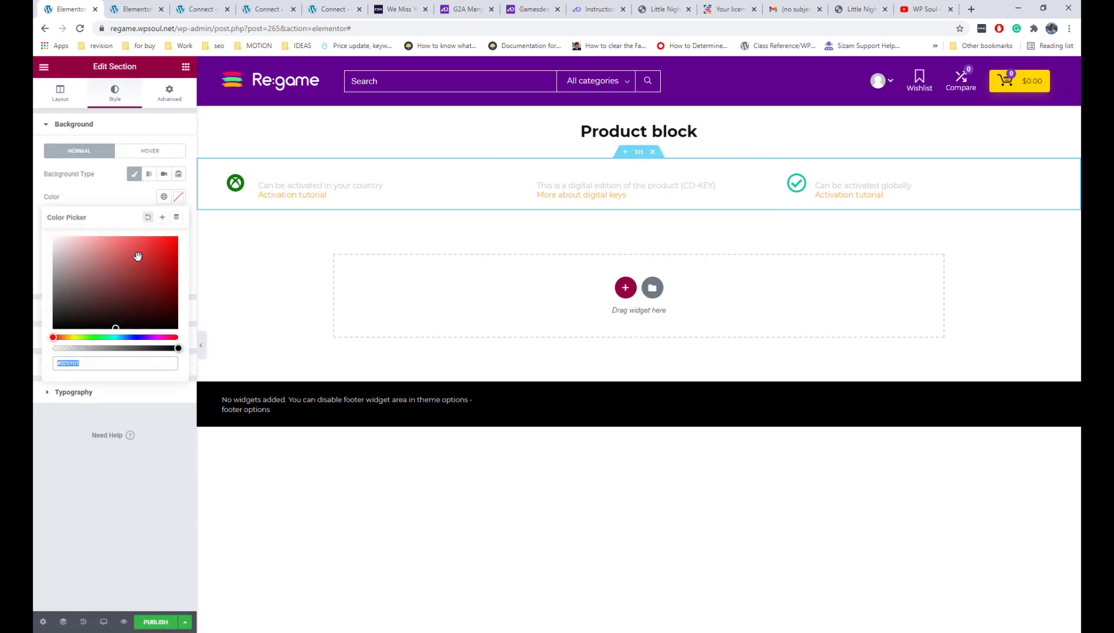
{"action": "left_click", "coordinate": [57, 328]}
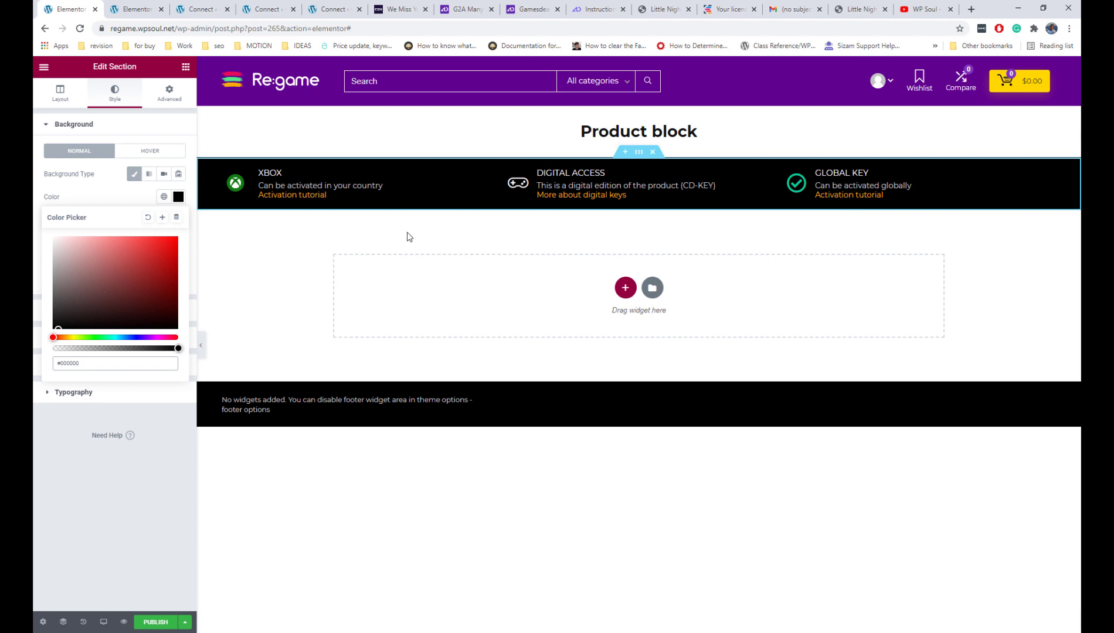
{"action": "left_click", "coordinate": [121, 199]}
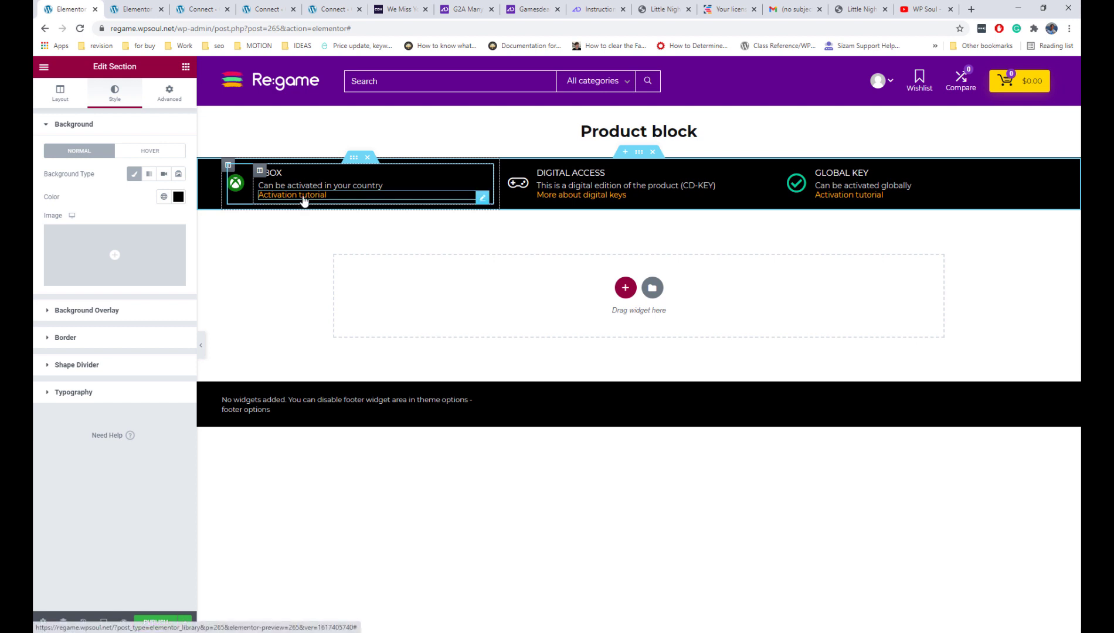
- Remove the first heading's link and retitle it 'You will need Online access' from the product page
{"action": "left_click", "coordinate": [304, 200]}
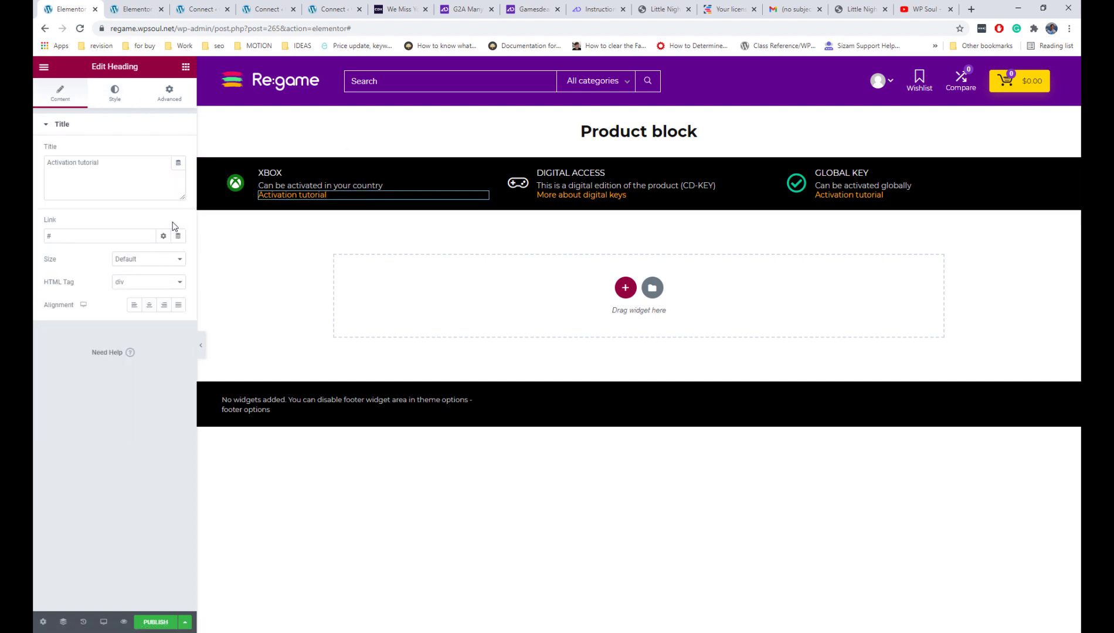
{"action": "left_click", "coordinate": [584, 200]}
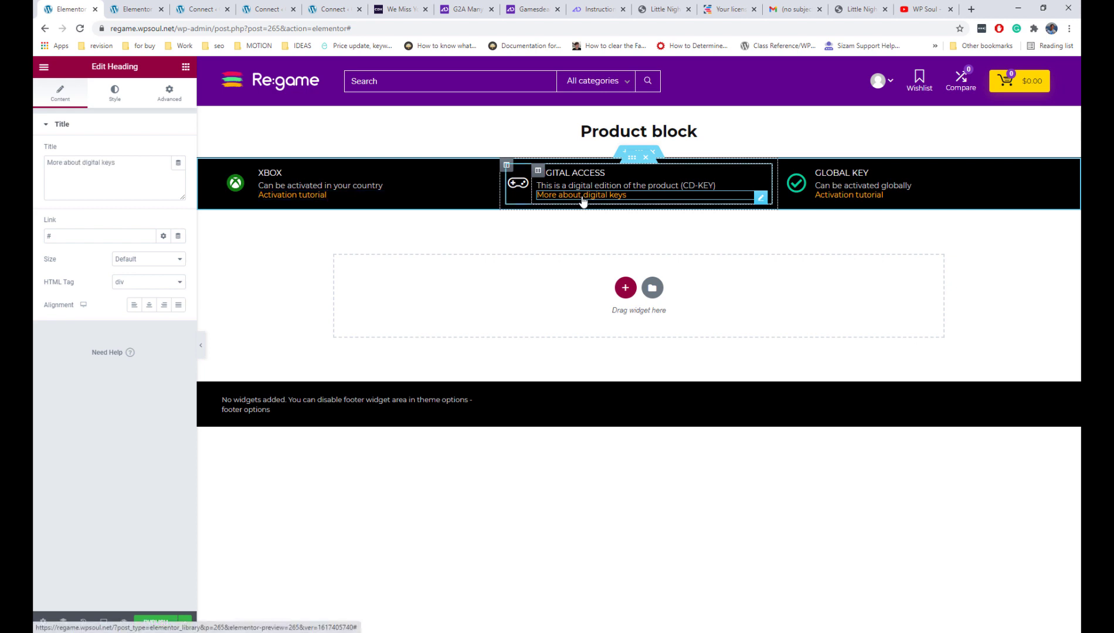
{"action": "left_click", "coordinate": [844, 195]}
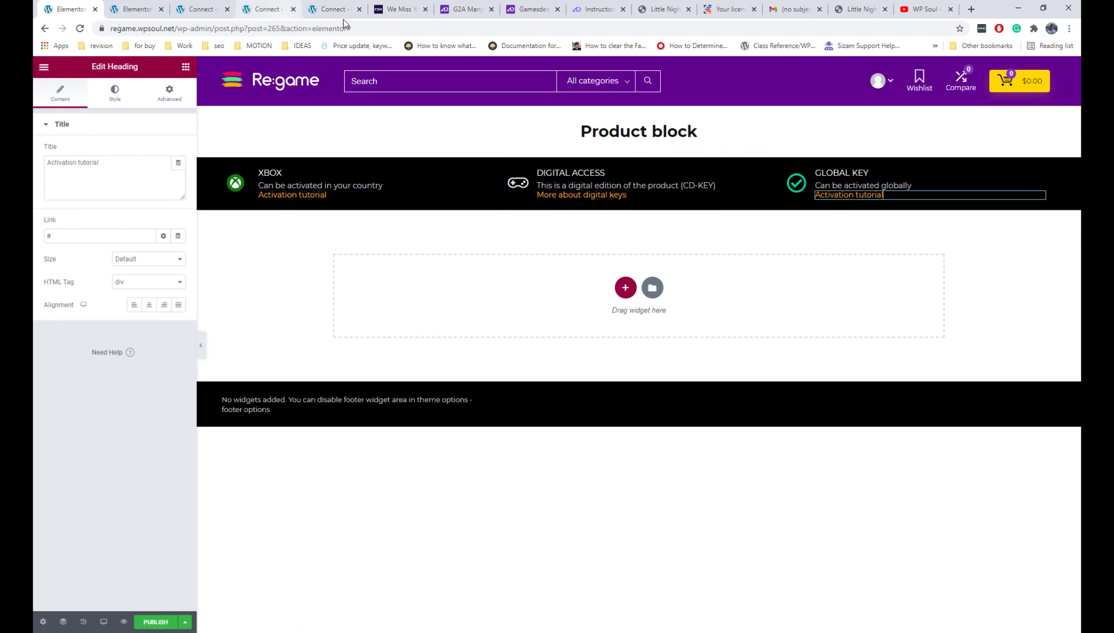
{"action": "left_click", "coordinate": [358, 10]}
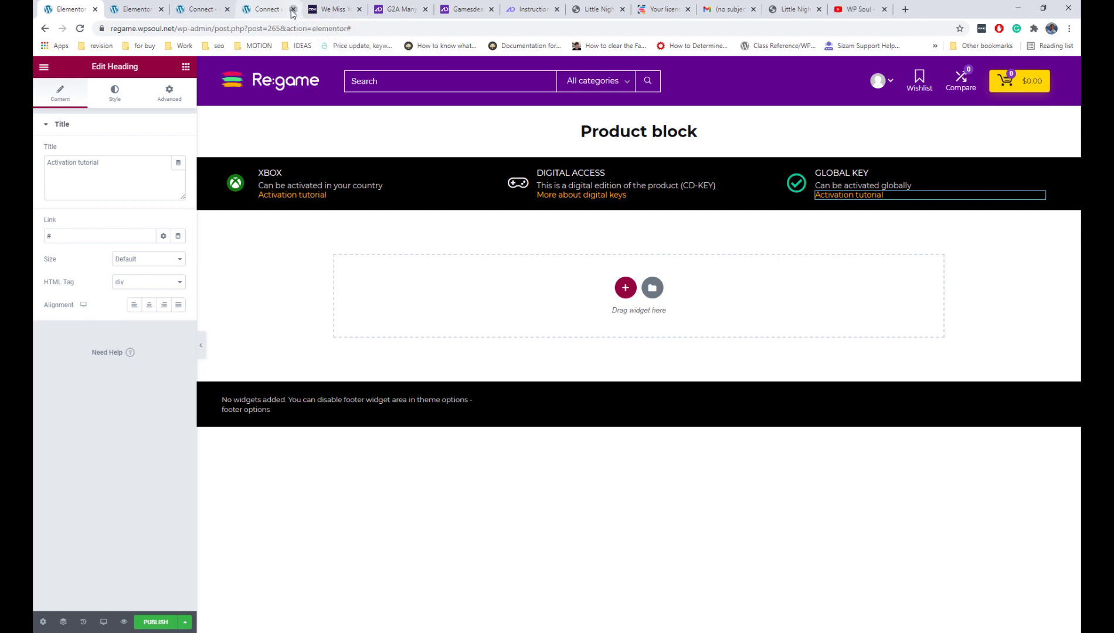
{"action": "left_click", "coordinate": [292, 10]}
{"action": "left_click", "coordinate": [227, 9]}
{"action": "left_click", "coordinate": [466, 9]}
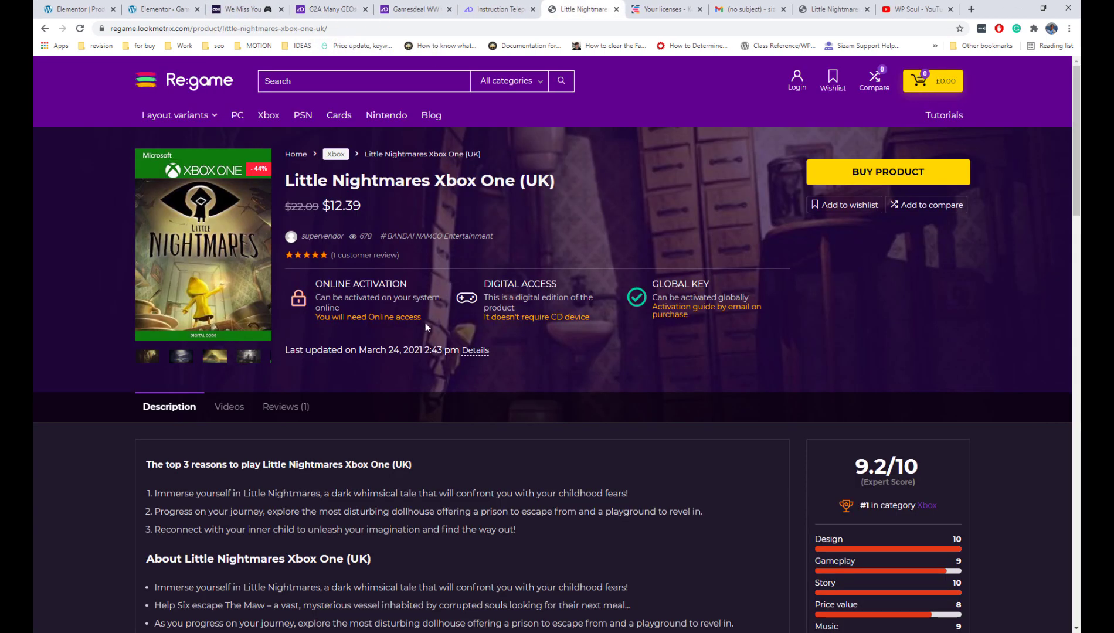
{"action": "left_click_drag", "start_coordinate": [421, 317], "coordinate": [317, 318]}
{"action": "key", "text": "ctrl+c"}
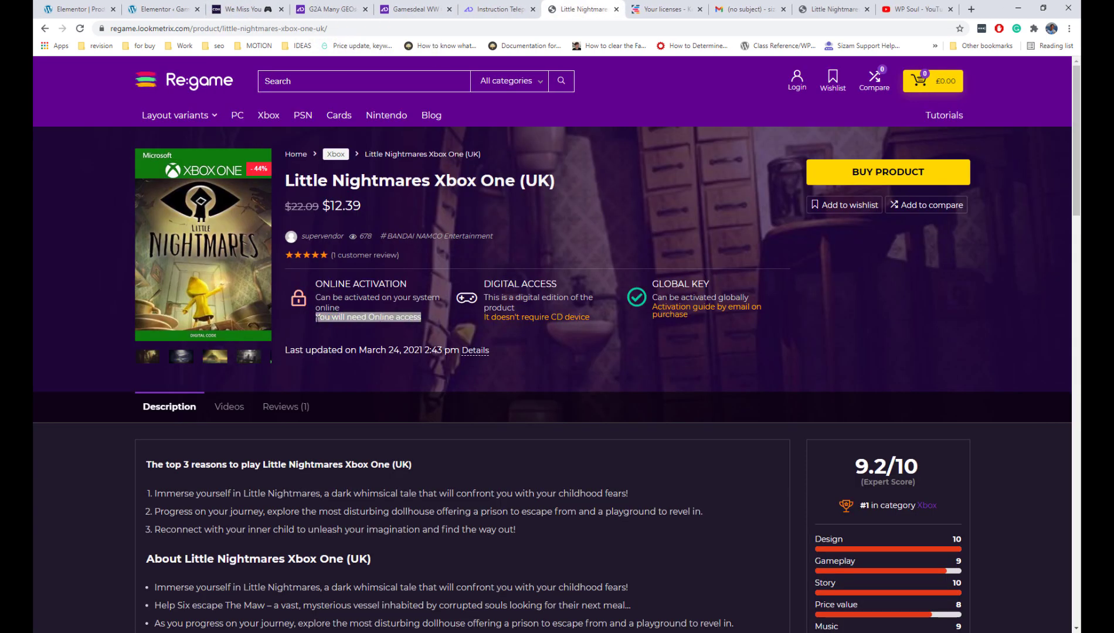
{"action": "left_click", "coordinate": [77, 9]}
{"action": "left_click", "coordinate": [106, 236]}
{"action": "key", "text": "BackSpace"}
{"action": "left_click", "coordinate": [123, 162]}
{"action": "key", "text": "ctrl+a"}
{"action": "key", "text": "ctrl+v"}
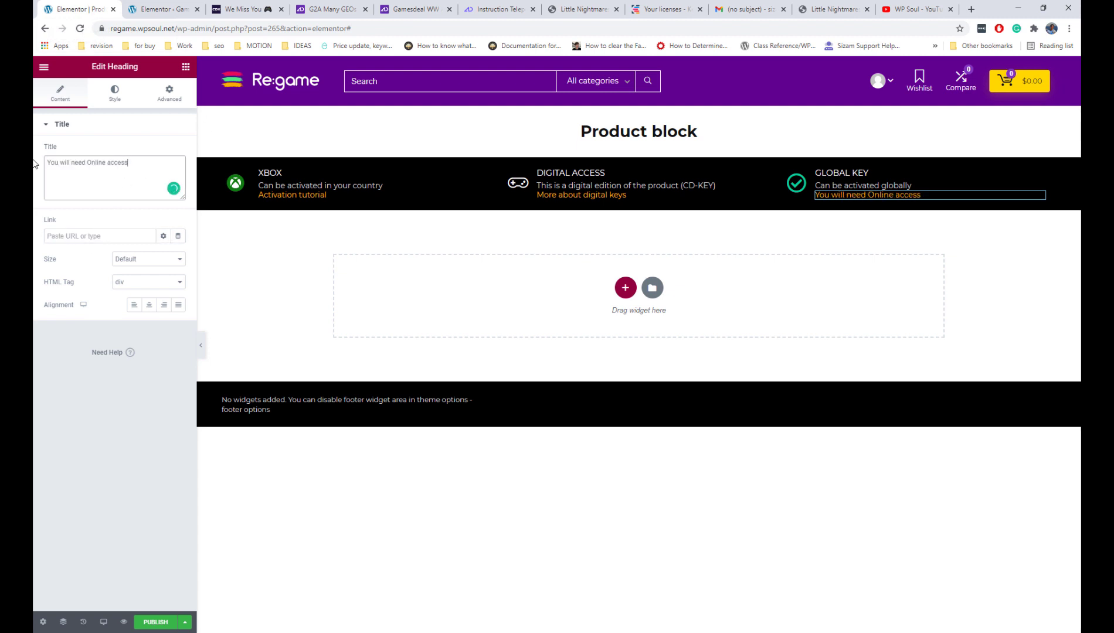
- Retitle the Digital Access column 'It doesn't require CD device'
{"action": "left_click_drag", "start_coordinate": [581, 8], "coordinate": [164, 9]}
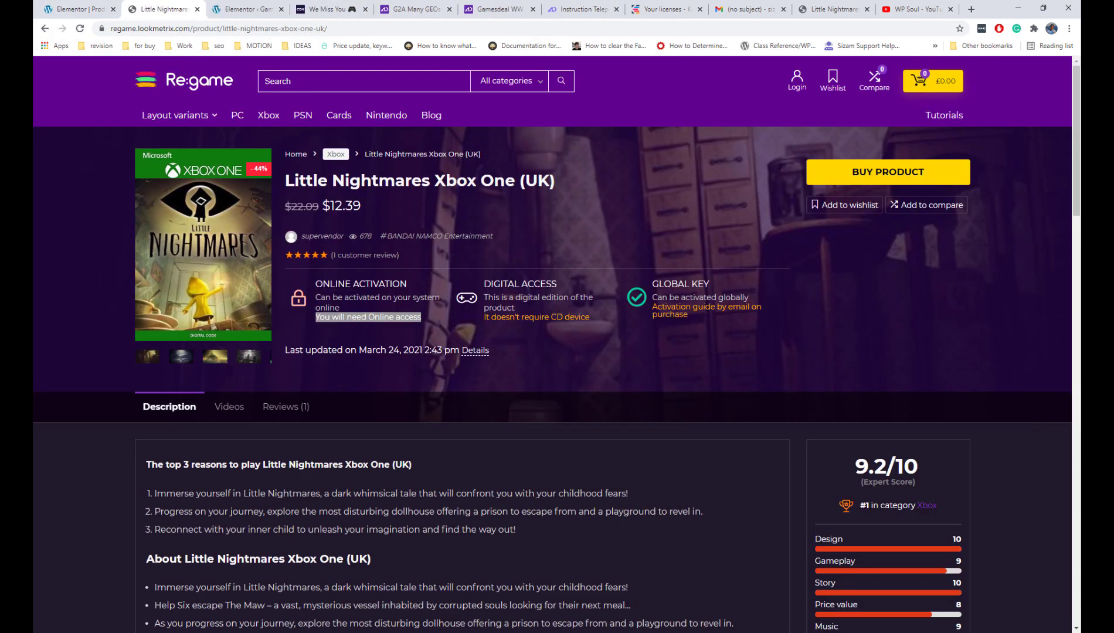
{"action": "left_click_drag", "start_coordinate": [591, 318], "coordinate": [482, 324]}
{"action": "key", "text": "ctrl+c"}
{"action": "left_click", "coordinate": [106, 14]}
{"action": "left_click", "coordinate": [586, 195]}
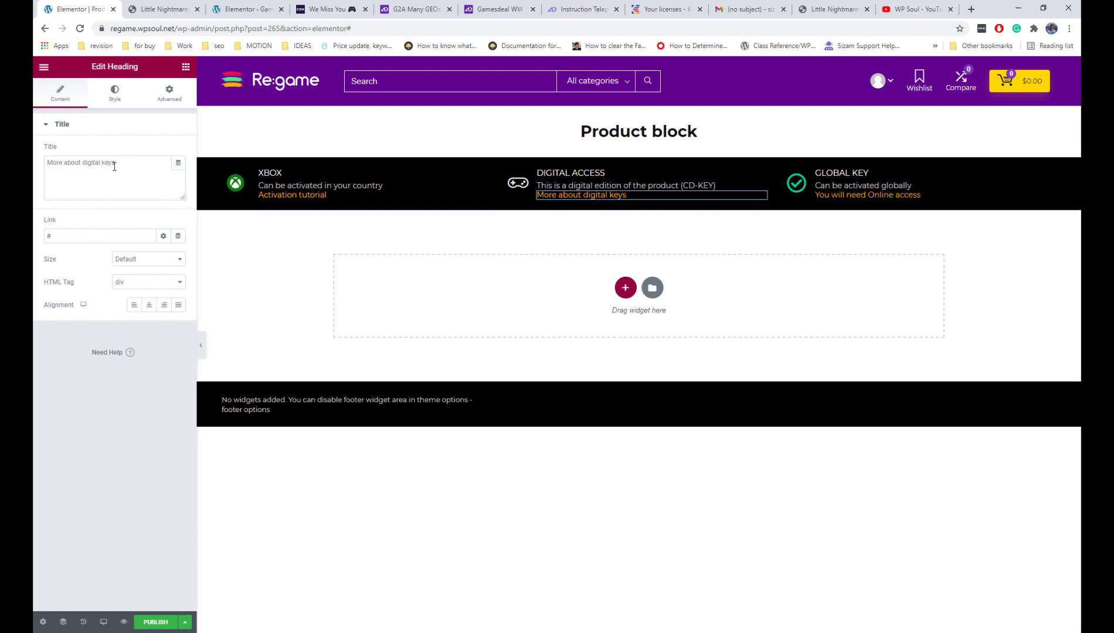
{"action": "left_click", "coordinate": [114, 193]}
{"action": "key", "text": "ctrl+a"}
{"action": "key", "text": "ctrl+v"}
- Retitle the Global Key column 'Activation guide by email on purchase'
{"action": "left_click", "coordinate": [165, 9]}
{"action": "left_click_drag", "start_coordinate": [710, 326], "coordinate": [645, 311]}
{"action": "left_click", "coordinate": [82, 9]}
{"action": "left_click", "coordinate": [867, 194]}
{"action": "left_click", "coordinate": [112, 176]}
{"action": "key", "text": "ctrl+a"}
{"action": "type", "text": "Activation guide by email on purchase"}
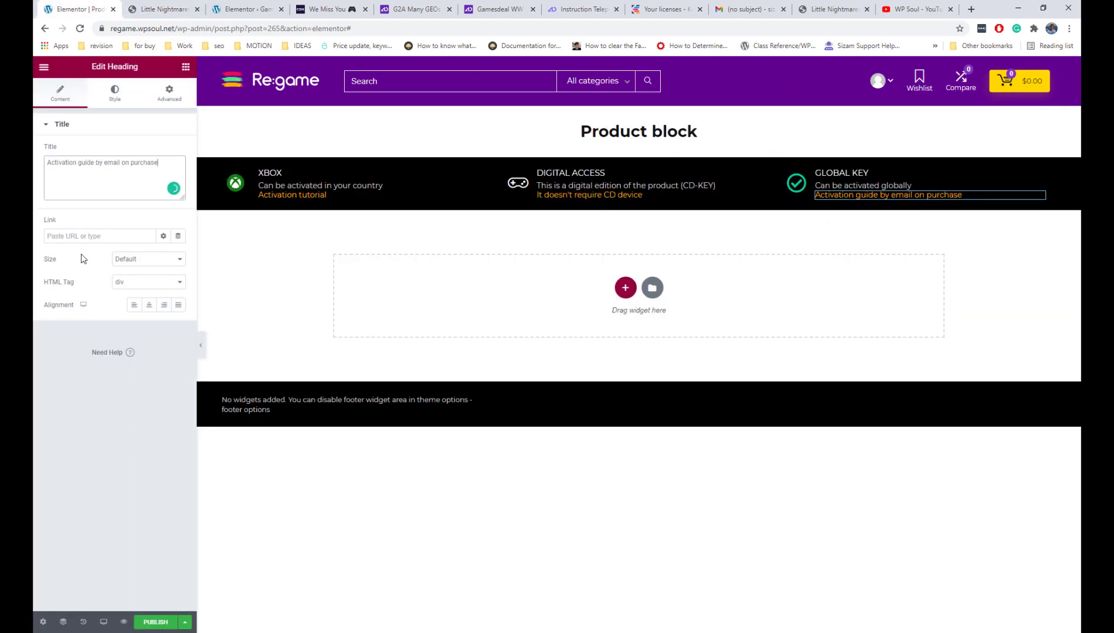
- Copy the ONLINE ACTIVATION label and pick out the Xbox logo and gamepad icon
{"action": "left_click", "coordinate": [164, 9]}
{"action": "left_click", "coordinate": [82, 9]}
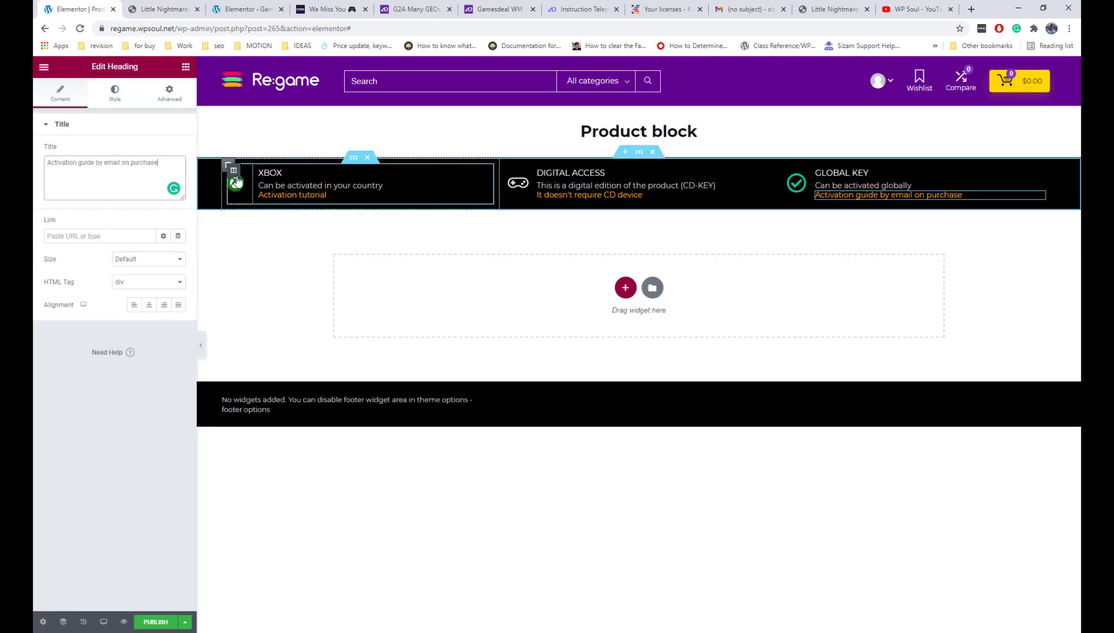
{"action": "left_click", "coordinate": [224, 170]}
{"action": "left_click", "coordinate": [241, 186]}
{"action": "left_click", "coordinate": [164, 9]}
{"action": "left_click_drag", "start_coordinate": [447, 355], "coordinate": [527, 355]}
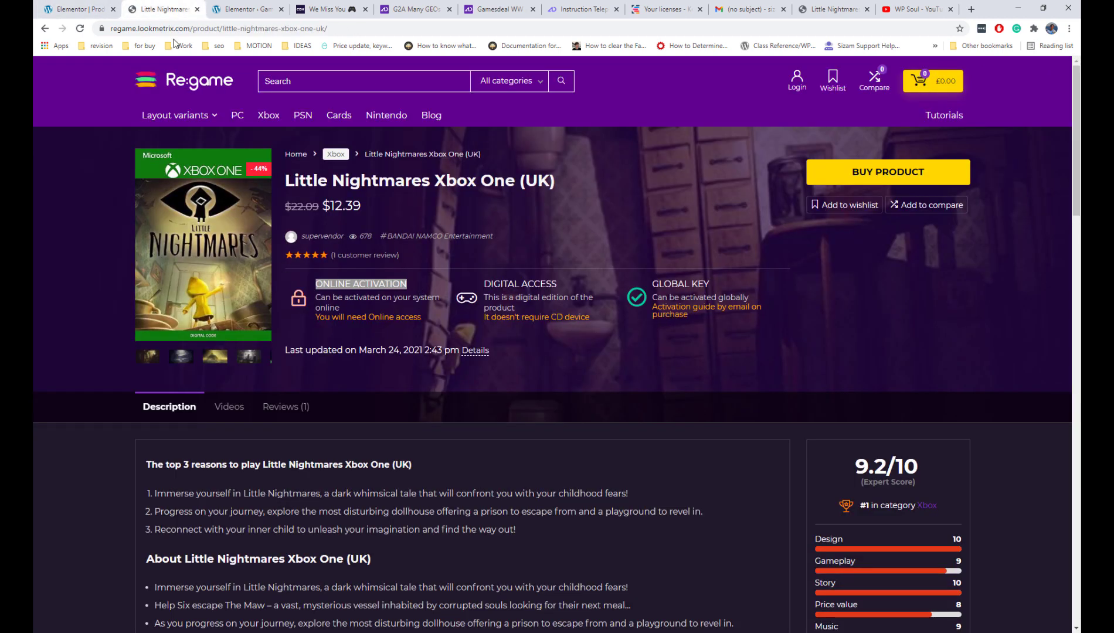
{"action": "left_click", "coordinate": [82, 9]}
{"action": "right_click", "coordinate": [518, 183]}
{"action": "left_click", "coordinate": [548, 193]}
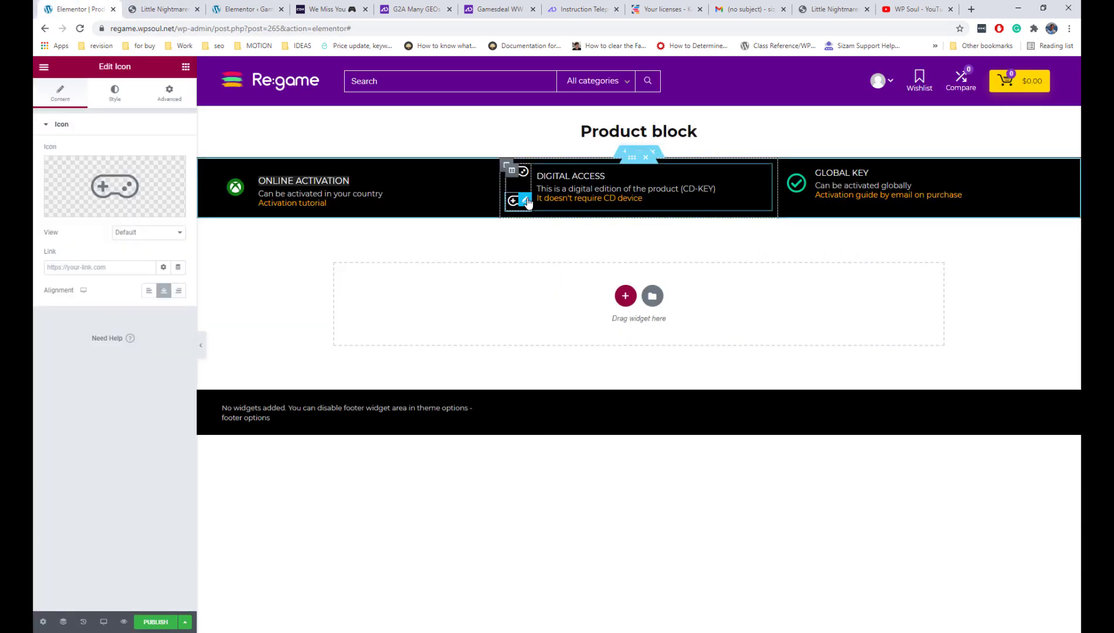
- Replace the Xbox logo in the Online Activation column with a gamepad icon
{"action": "left_click_drag", "start_coordinate": [522, 196], "coordinate": [238, 234]}
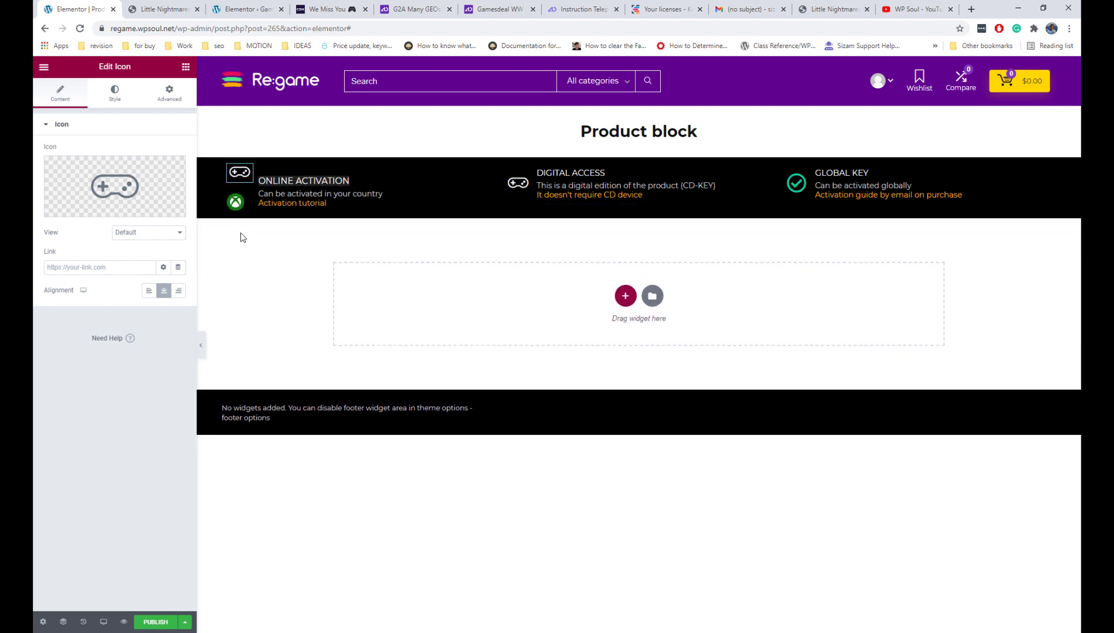
{"action": "left_click", "coordinate": [248, 203]}
{"action": "right_click", "coordinate": [249, 204]}
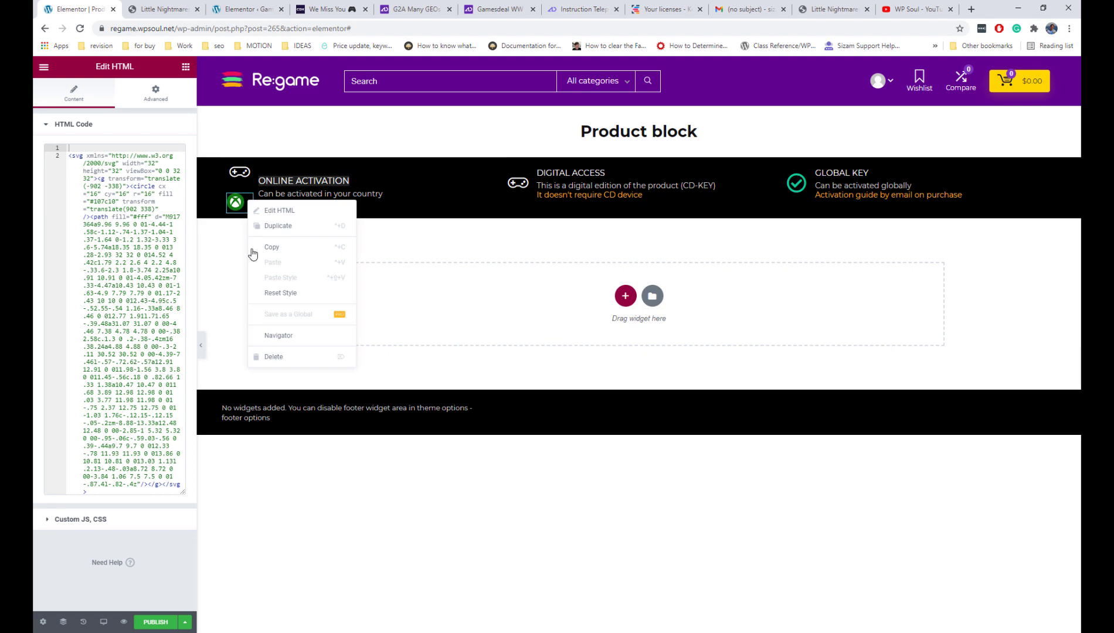
{"action": "left_click", "coordinate": [278, 355]}
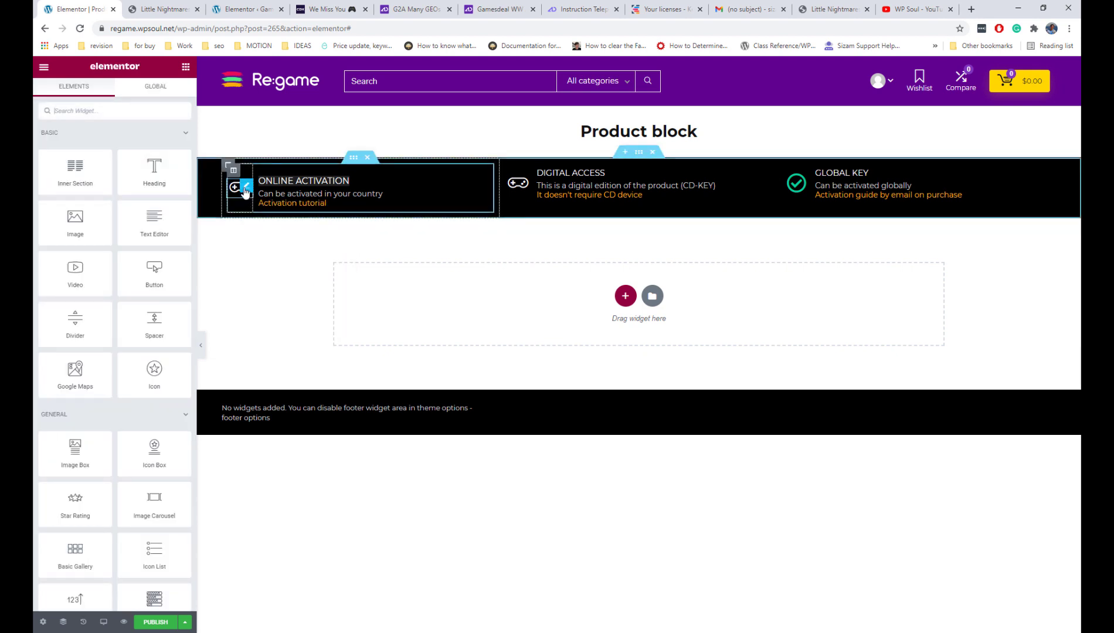
- Swap that icon for the Rehub Lock alt icon and colour it pale pink
{"action": "left_click", "coordinate": [239, 187]}
{"action": "left_click", "coordinate": [153, 196]}
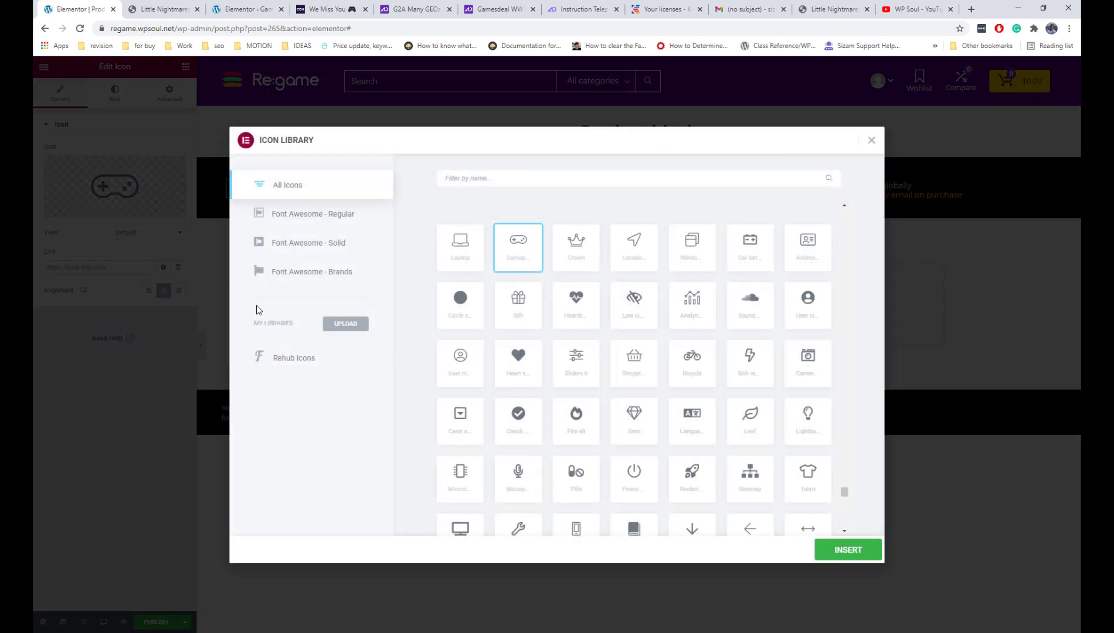
{"action": "left_click", "coordinate": [288, 359]}
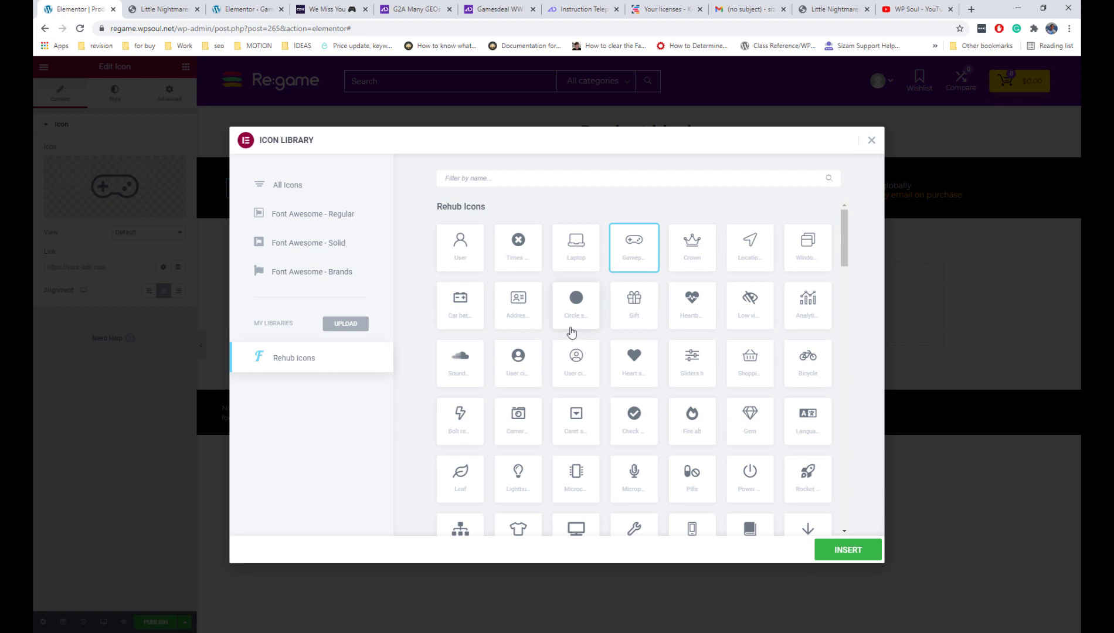
{"action": "scroll", "coordinate": [572, 332], "scroll_direction": "down", "scroll_amount": 3}
{"action": "scroll", "coordinate": [578, 294], "scroll_direction": "up", "scroll_amount": 3}
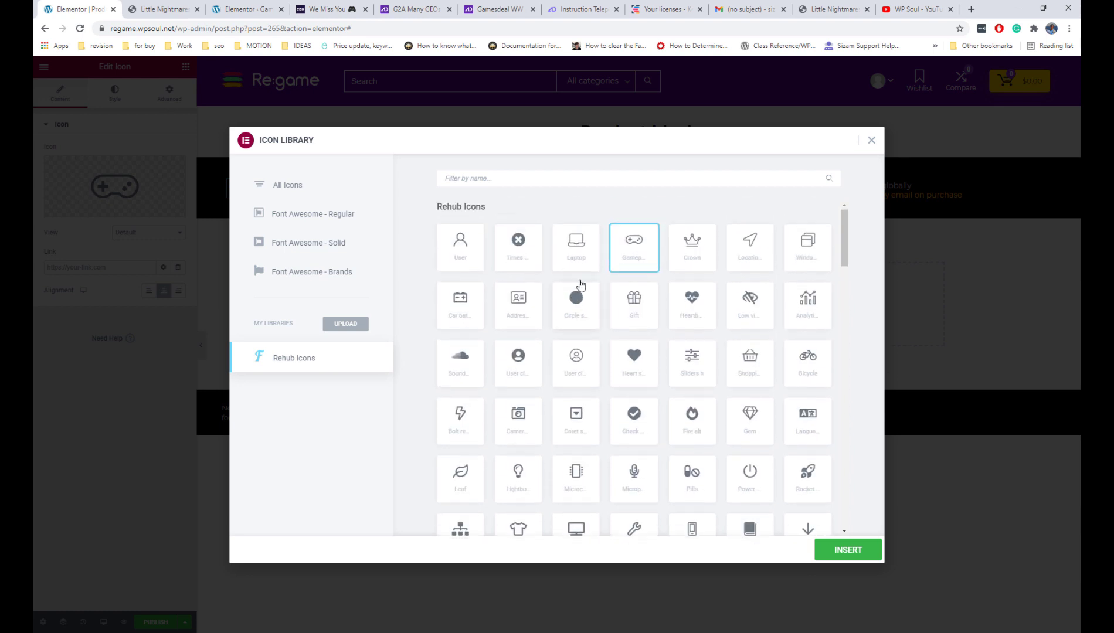
{"action": "left_click", "coordinate": [543, 183]}
{"action": "type", "text": "lo"}
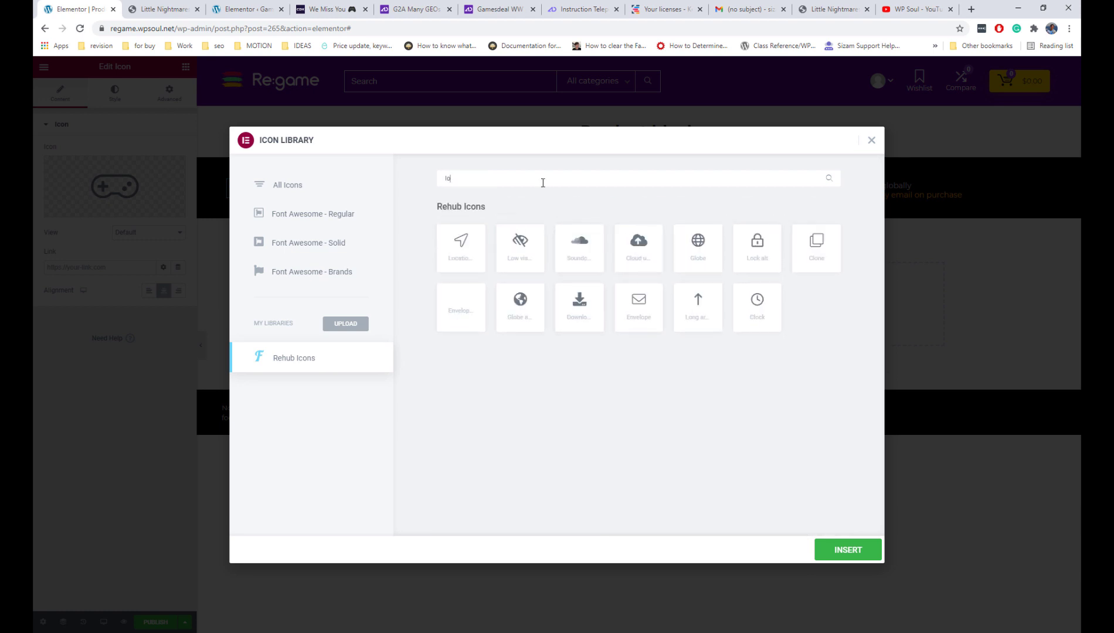
{"action": "left_click", "coordinate": [763, 242]}
{"action": "left_click", "coordinate": [860, 554]}
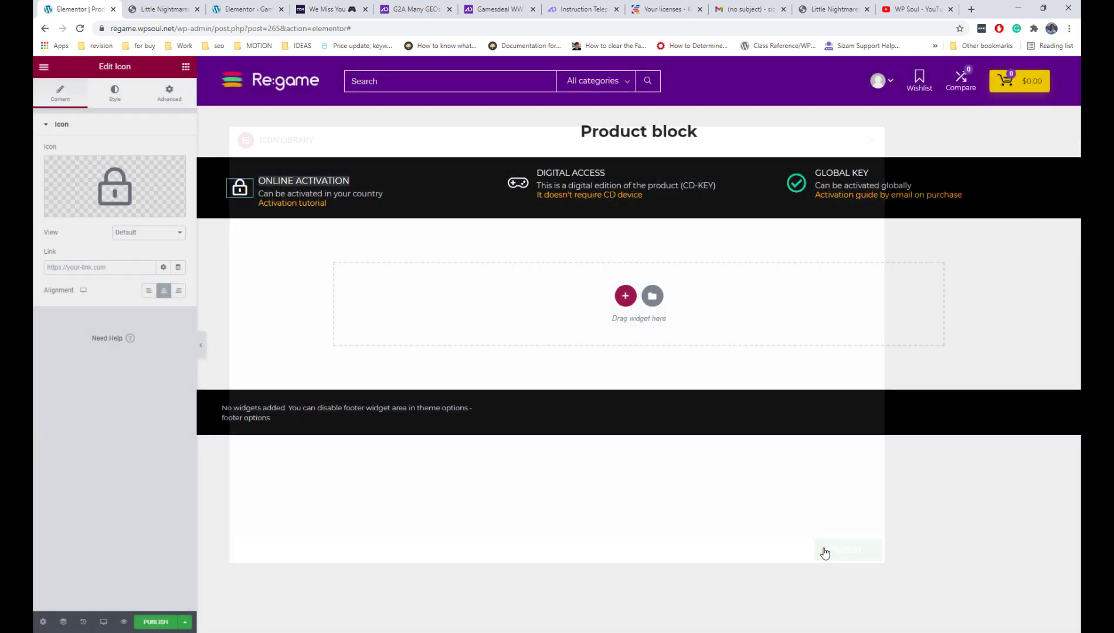
{"action": "left_click", "coordinate": [115, 94]}
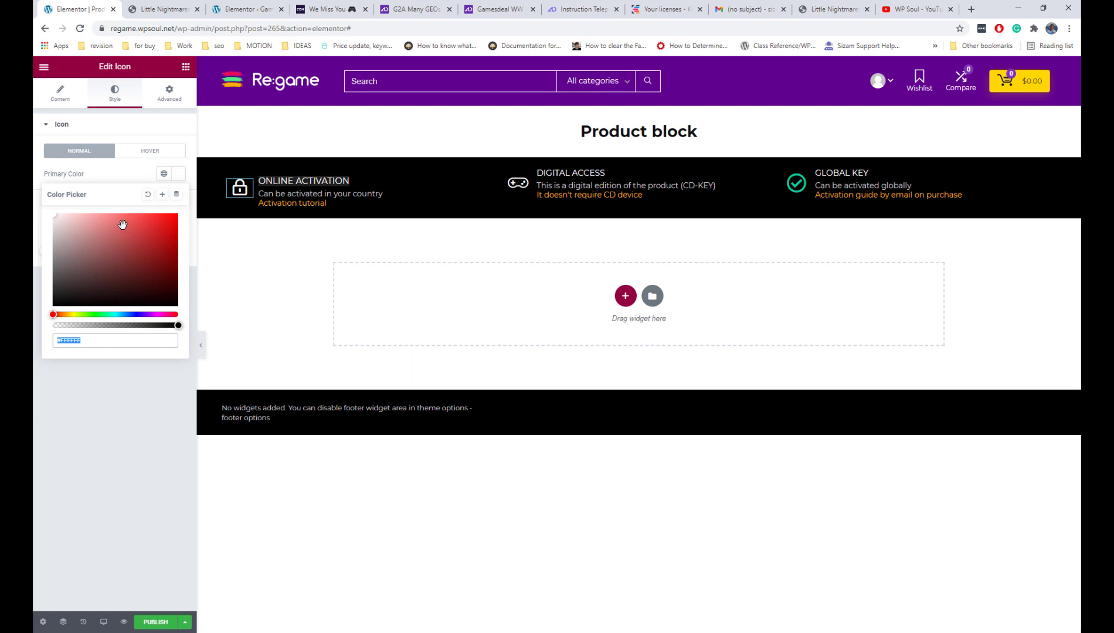
{"action": "left_click", "coordinate": [89, 213]}
- Confirm the section's black background and publish the Product block template
{"action": "left_click", "coordinate": [638, 153]}
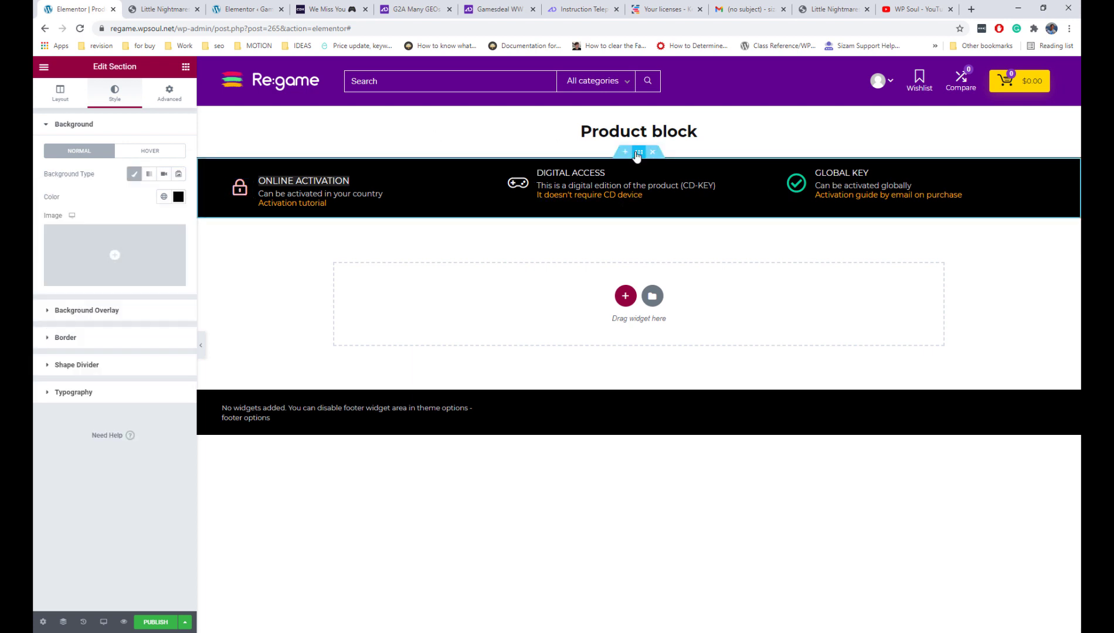
{"action": "left_click", "coordinate": [177, 200]}
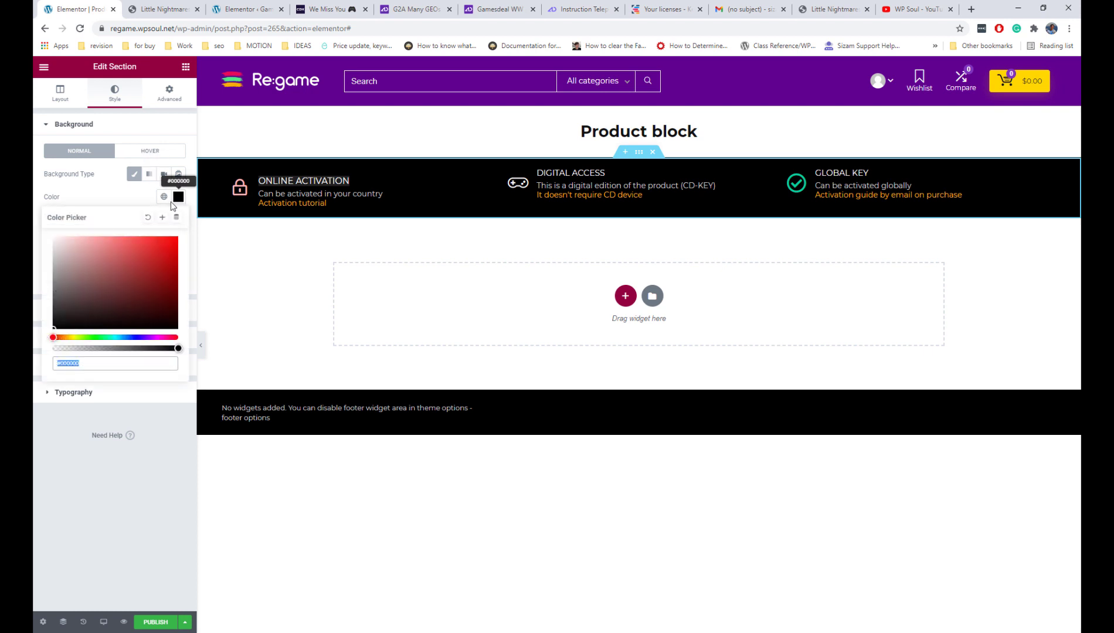
{"action": "left_click", "coordinate": [151, 623]}
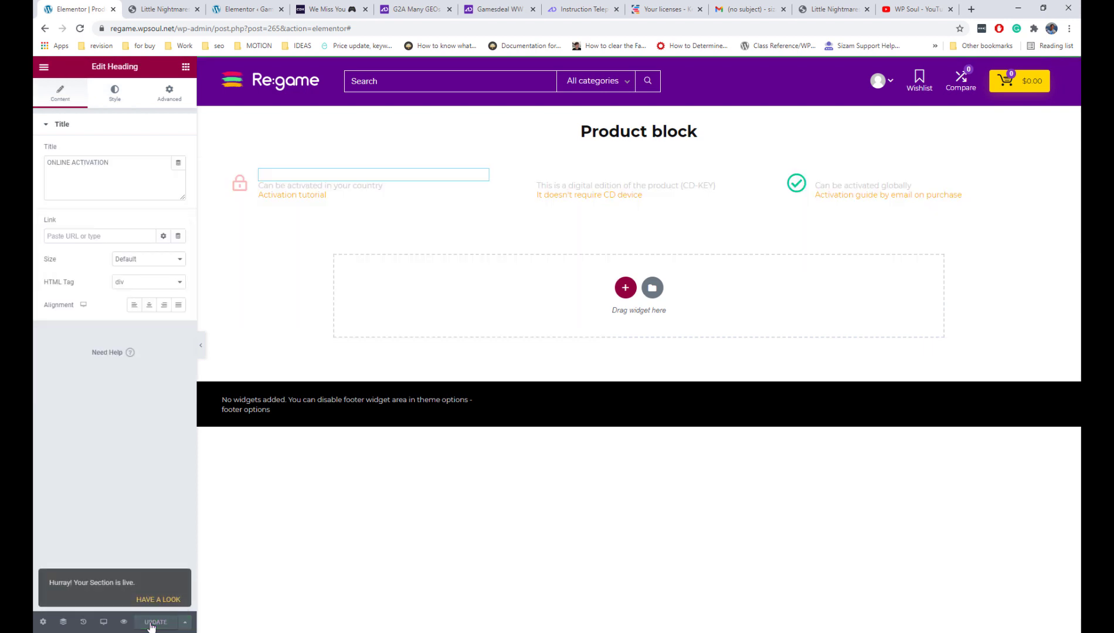
- Preview the Product block template, then select its Auto render by view shortcode on the edit page
{"action": "left_click", "coordinate": [124, 622]}
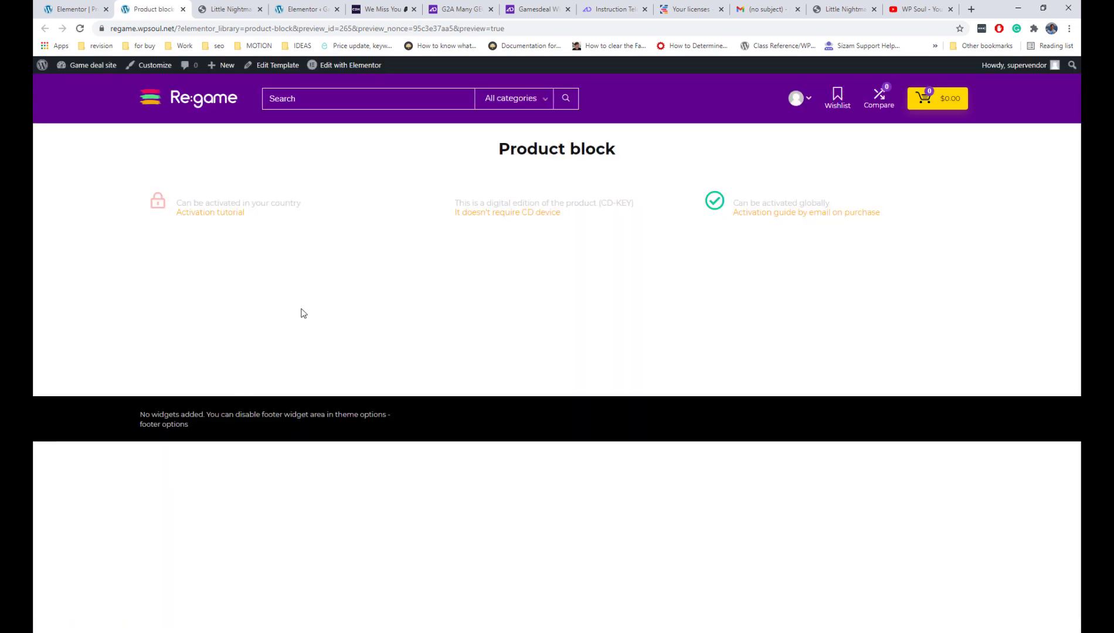
{"action": "left_click", "coordinate": [270, 68]}
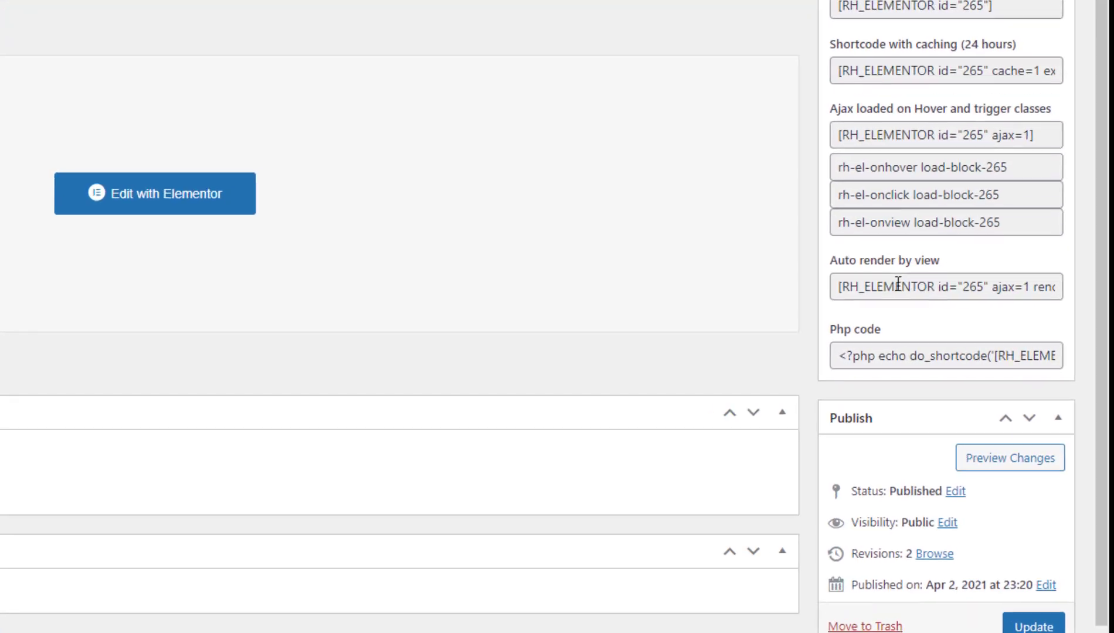
{"action": "left_click_drag", "start_coordinate": [836, 285], "coordinate": [1110, 287]}
{"action": "key", "text": "ctrl+c"}
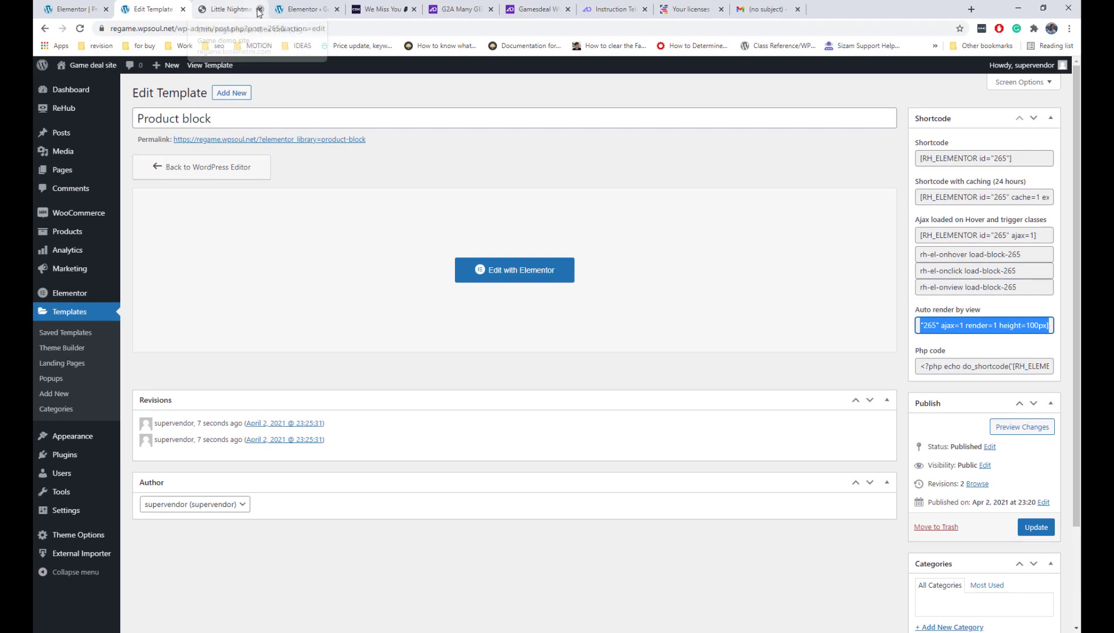
- Close the spare browser tabs and go to Products > All Products
{"action": "left_click", "coordinate": [259, 9]}
{"action": "left_click", "coordinate": [259, 8]}
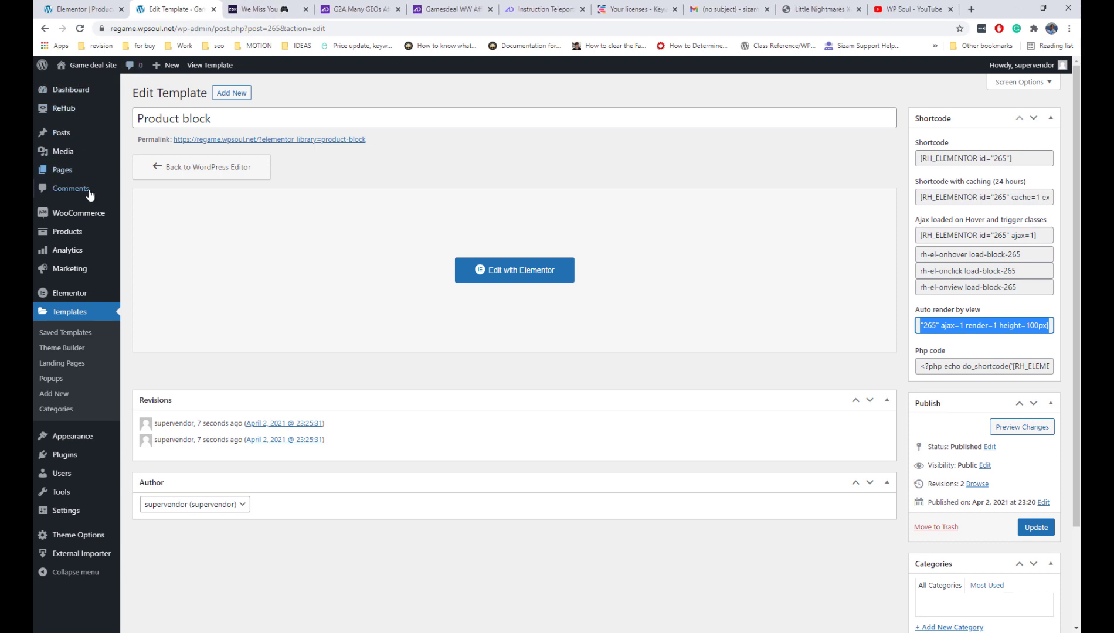
{"action": "mouse_move", "coordinate": [88, 230]}
{"action": "left_click", "coordinate": [141, 233]}
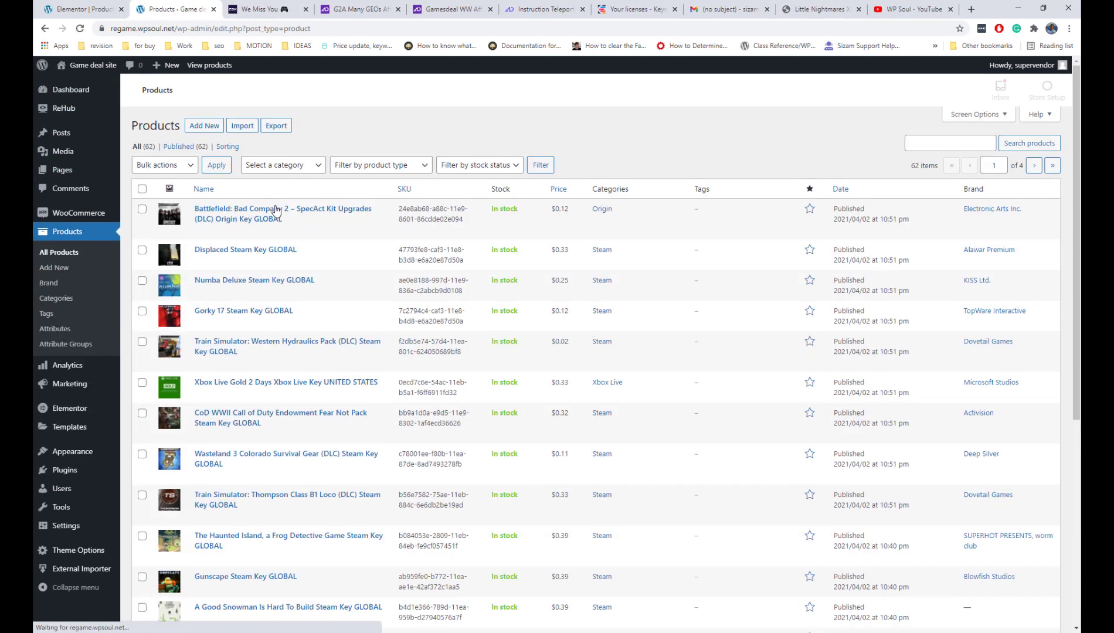
{"action": "mouse_move", "coordinate": [268, 217]}
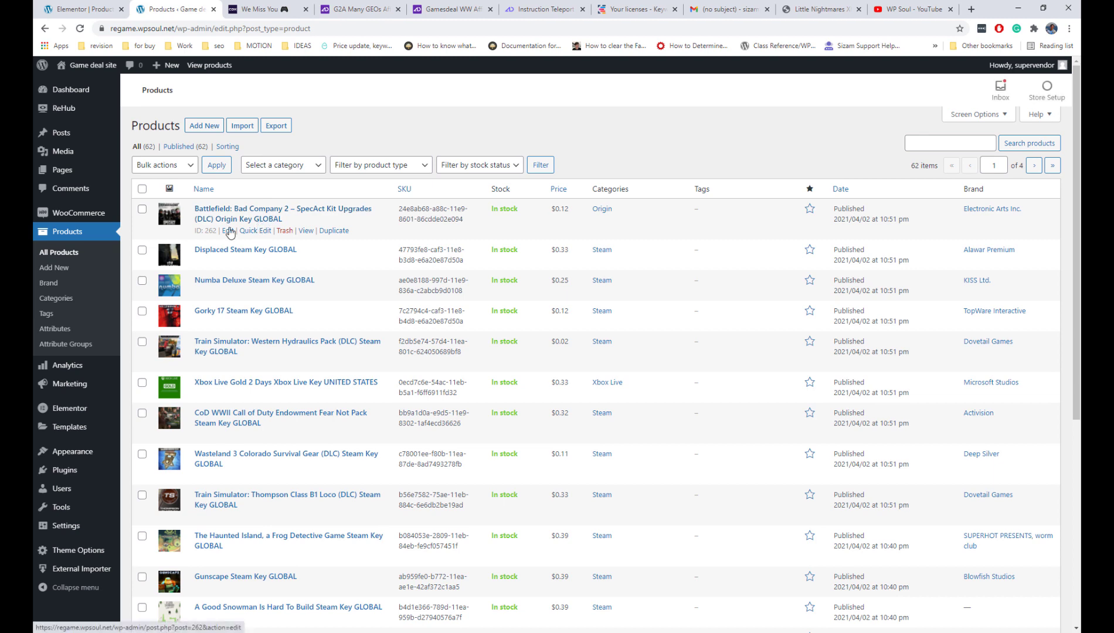
- Paste the activation-info shortcode into the Battlefield product's Before Content custom area
{"action": "left_click", "coordinate": [305, 230]}
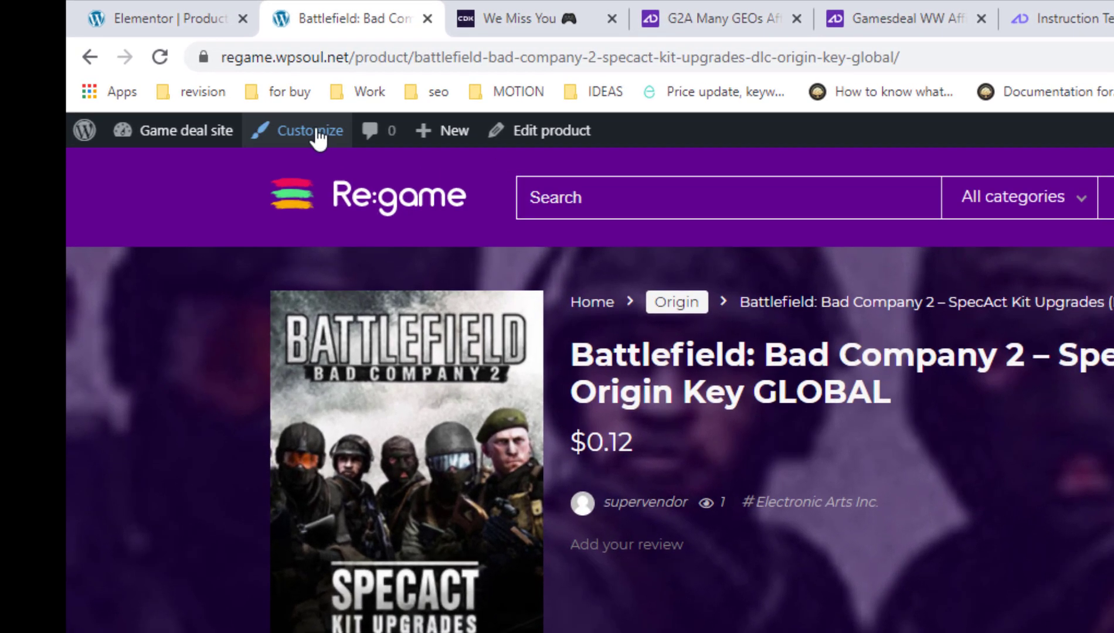
{"action": "left_click", "coordinate": [317, 132]}
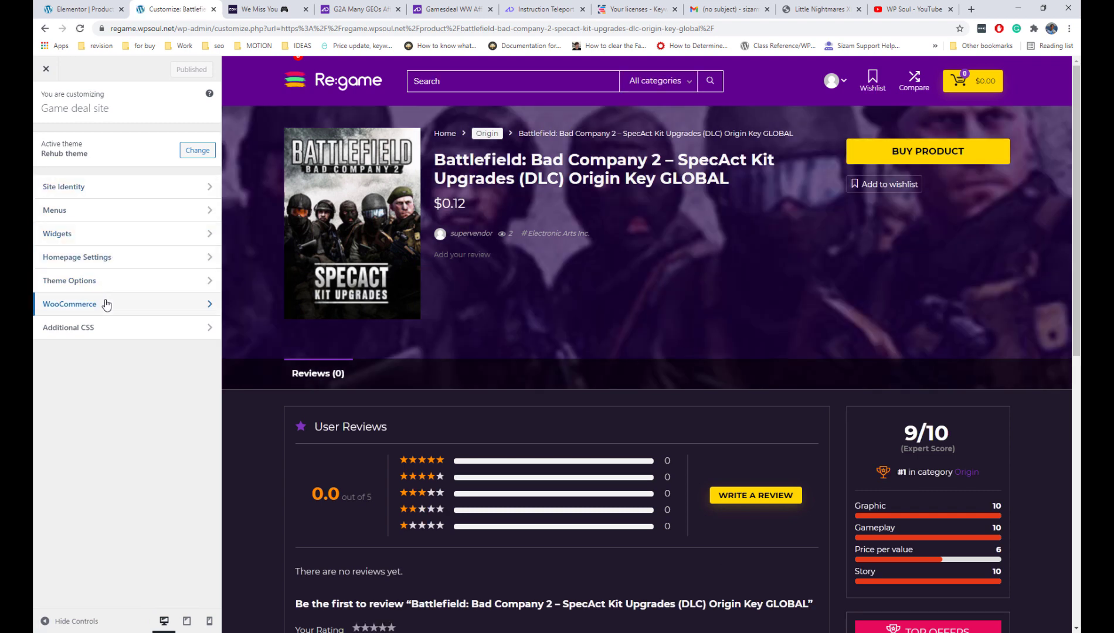
{"action": "left_click", "coordinate": [105, 282]}
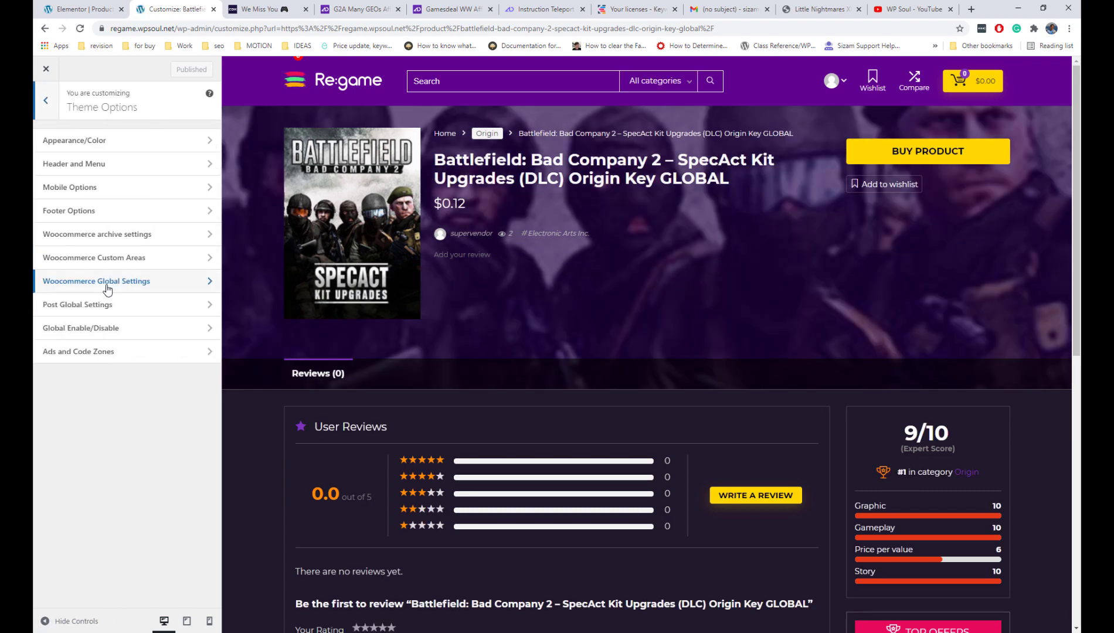
{"action": "left_click", "coordinate": [101, 260]}
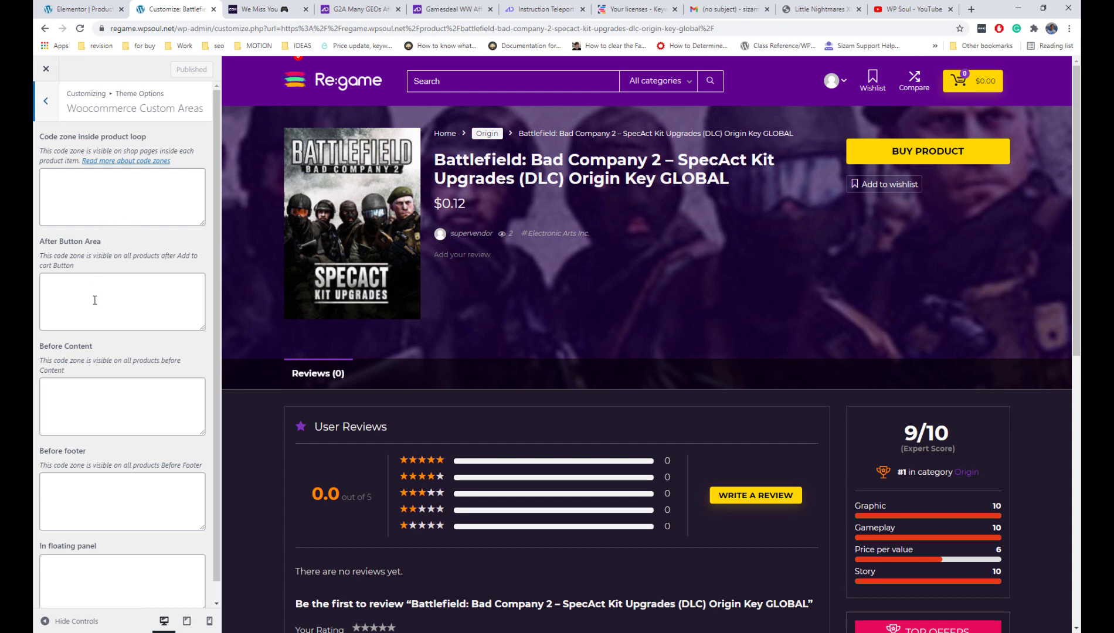
{"action": "scroll", "coordinate": [85, 386], "scroll_direction": "down", "scroll_amount": 1}
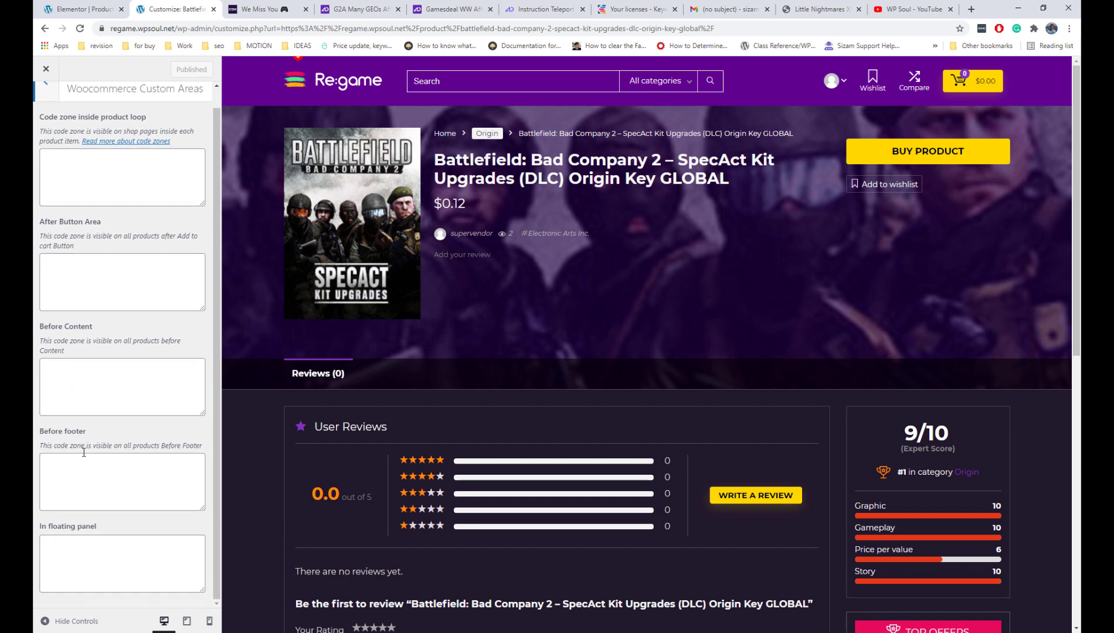
{"action": "left_click", "coordinate": [90, 379]}
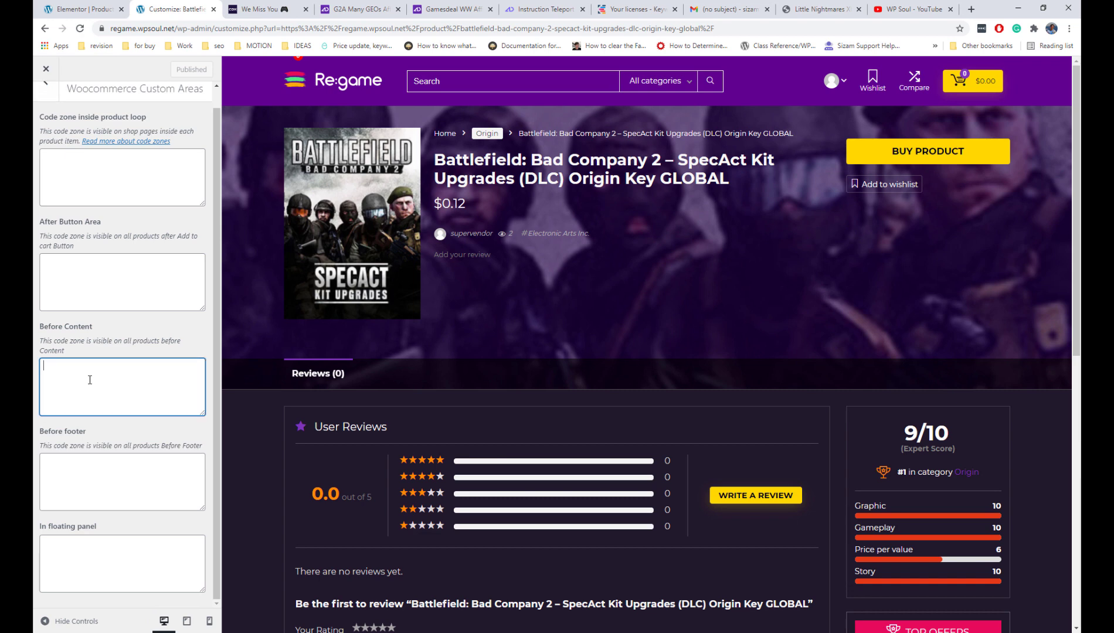
{"action": "key", "text": "ctrl+v"}
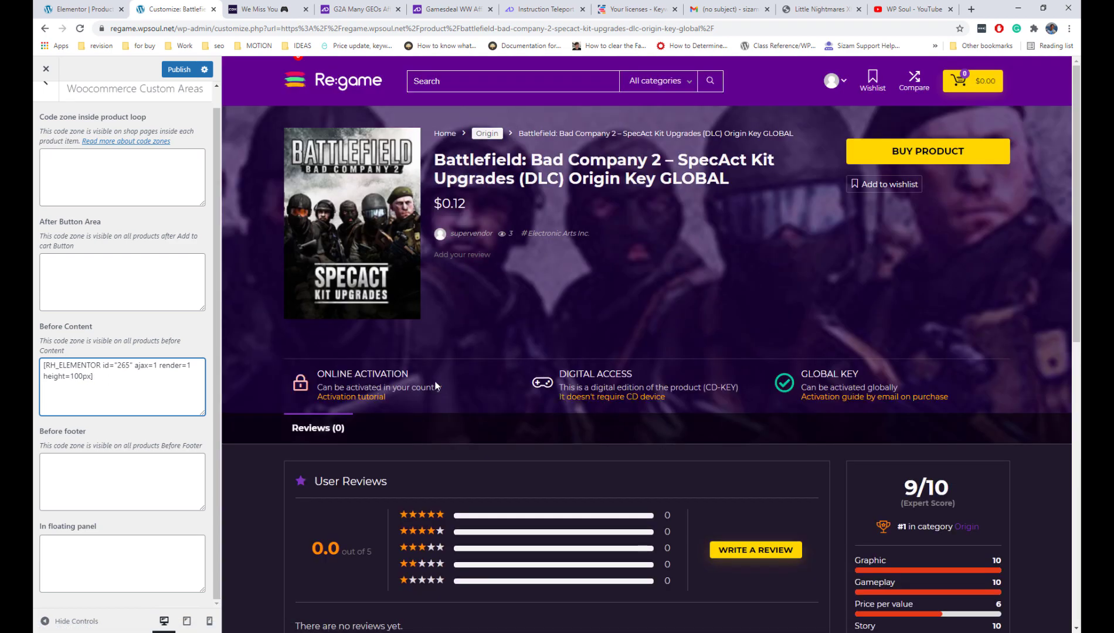
- Delete the shortcode from Before Content, publish the empty zone, and exit the customizer
{"action": "scroll", "coordinate": [436, 386], "scroll_direction": "down", "scroll_amount": 3}
{"action": "scroll", "coordinate": [436, 384], "scroll_direction": "up", "scroll_amount": 3}
{"action": "key", "text": "ctrl+s"}
{"action": "left_click_drag", "start_coordinate": [112, 398], "coordinate": [35, 377]}
{"action": "key", "text": "ctrl+c"}
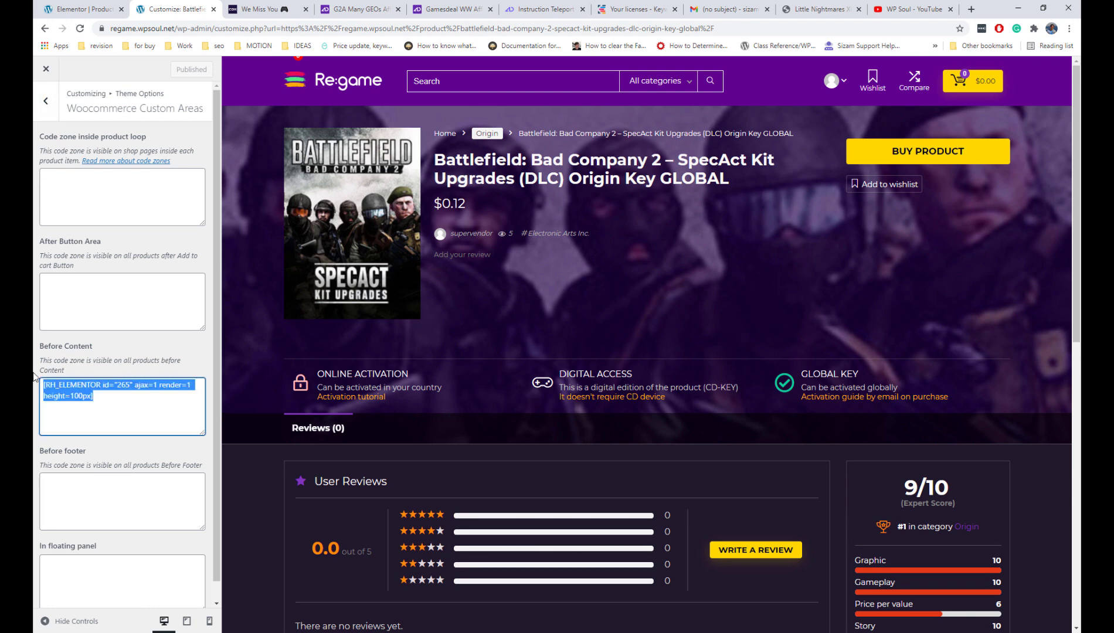
{"action": "key", "text": "BackSpace"}
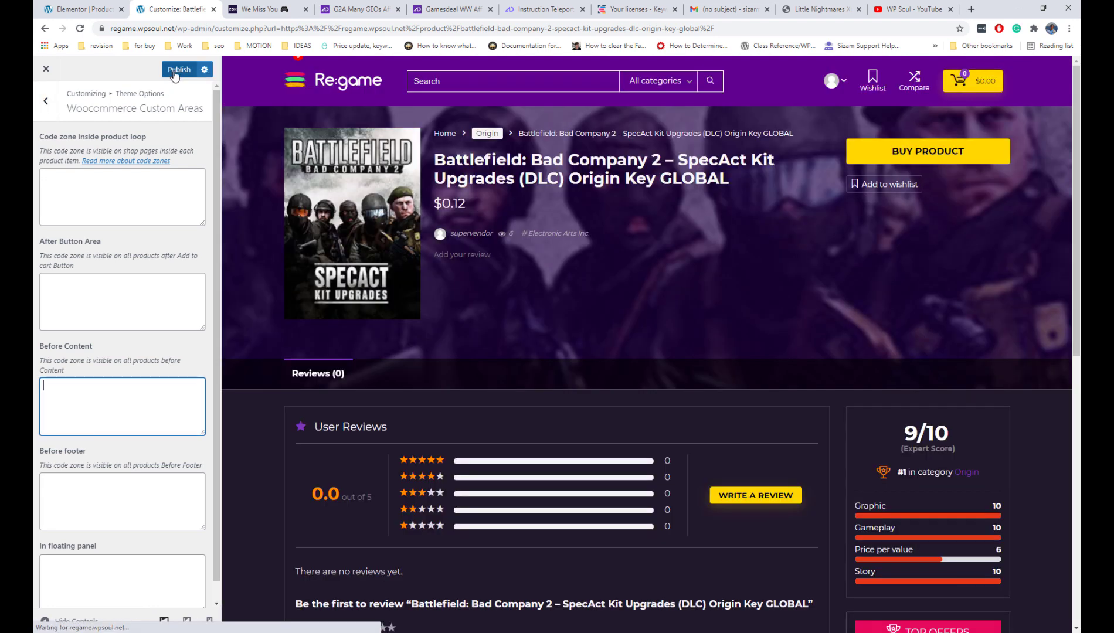
{"action": "left_click", "coordinate": [176, 69]}
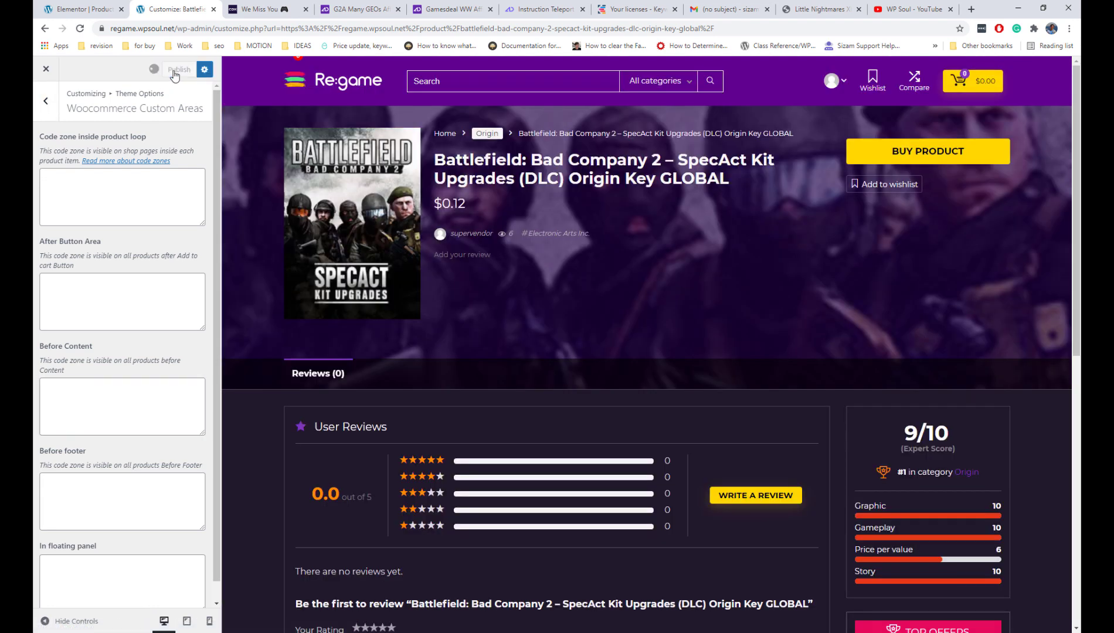
{"action": "left_click", "coordinate": [45, 69]}
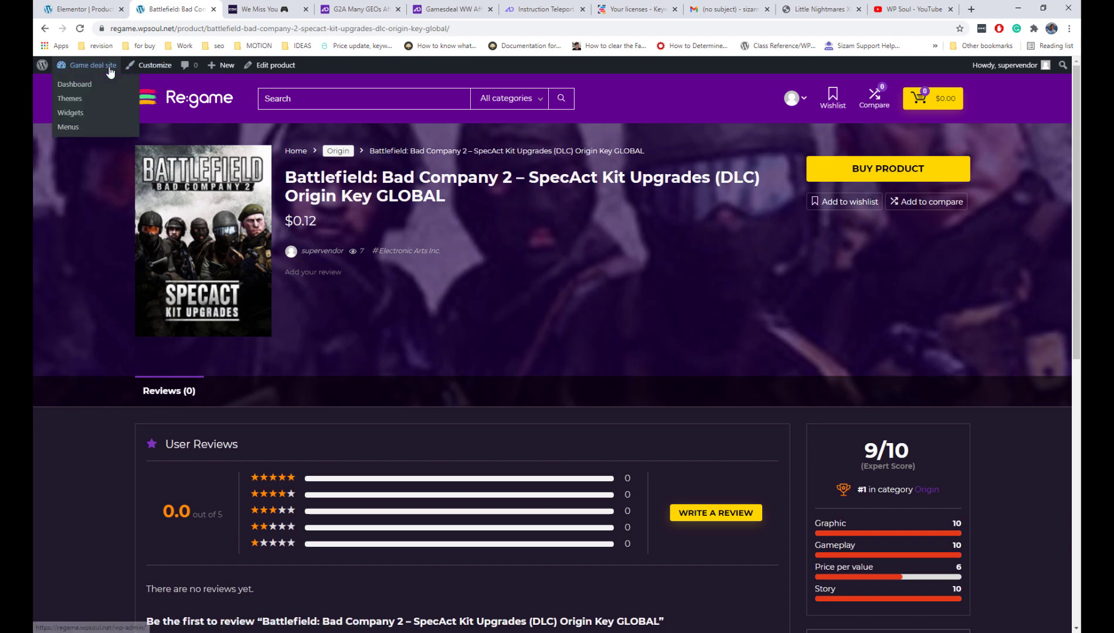
- Put the [RH_ELEMENTOR id="265"] shortcode in the games importer's Short Description and save
{"action": "left_click", "coordinate": [110, 69]}
{"action": "mouse_move", "coordinate": [91, 437]}
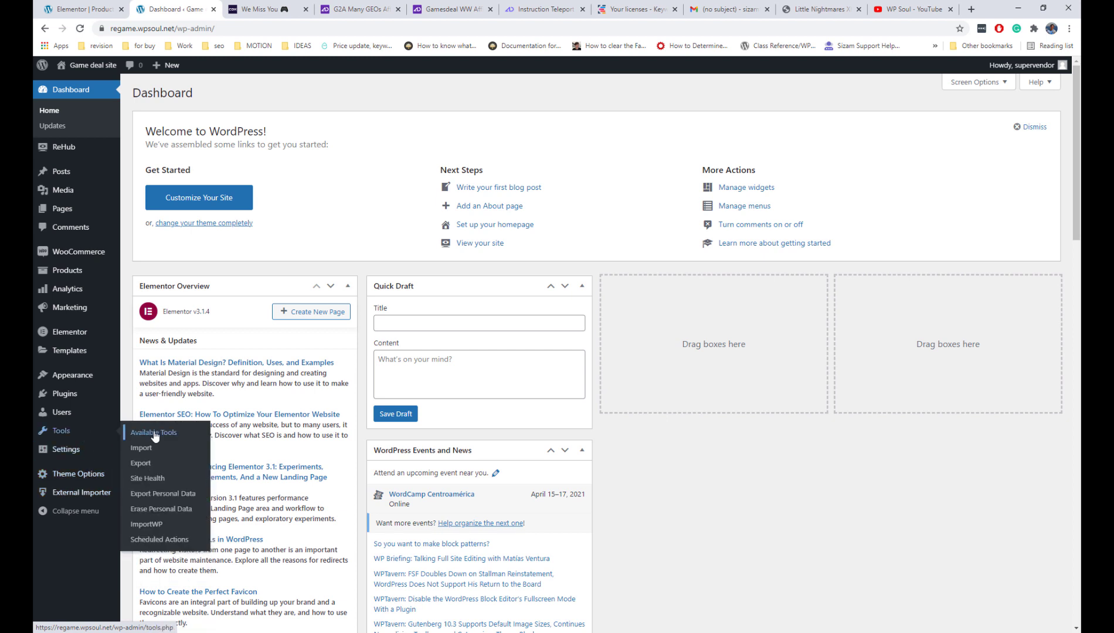
{"action": "left_click", "coordinate": [147, 524]}
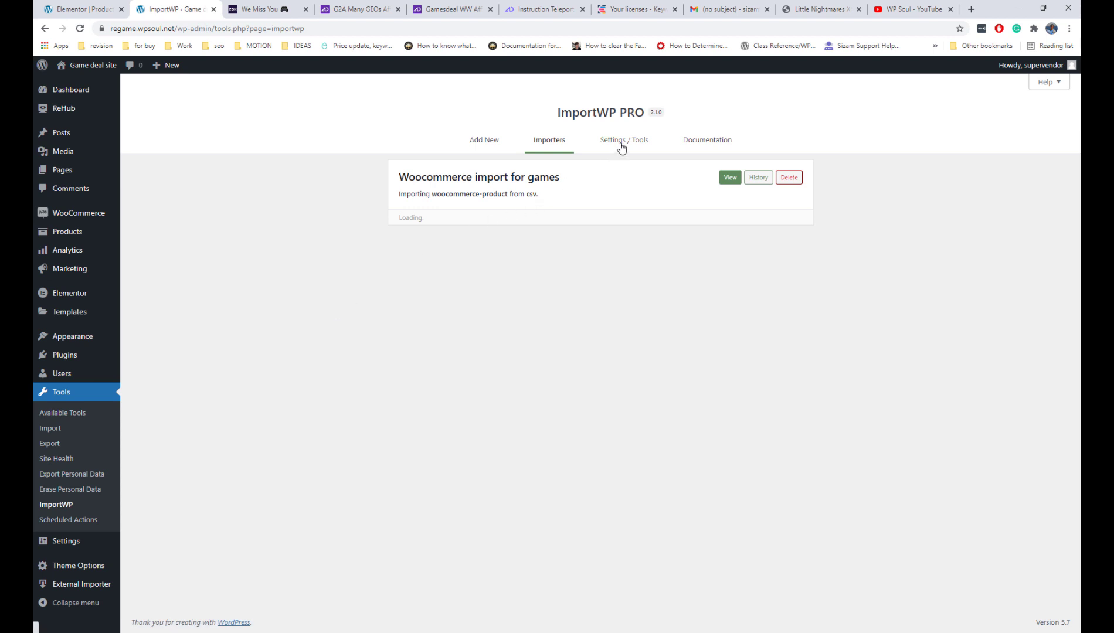
{"action": "left_click", "coordinate": [728, 177]}
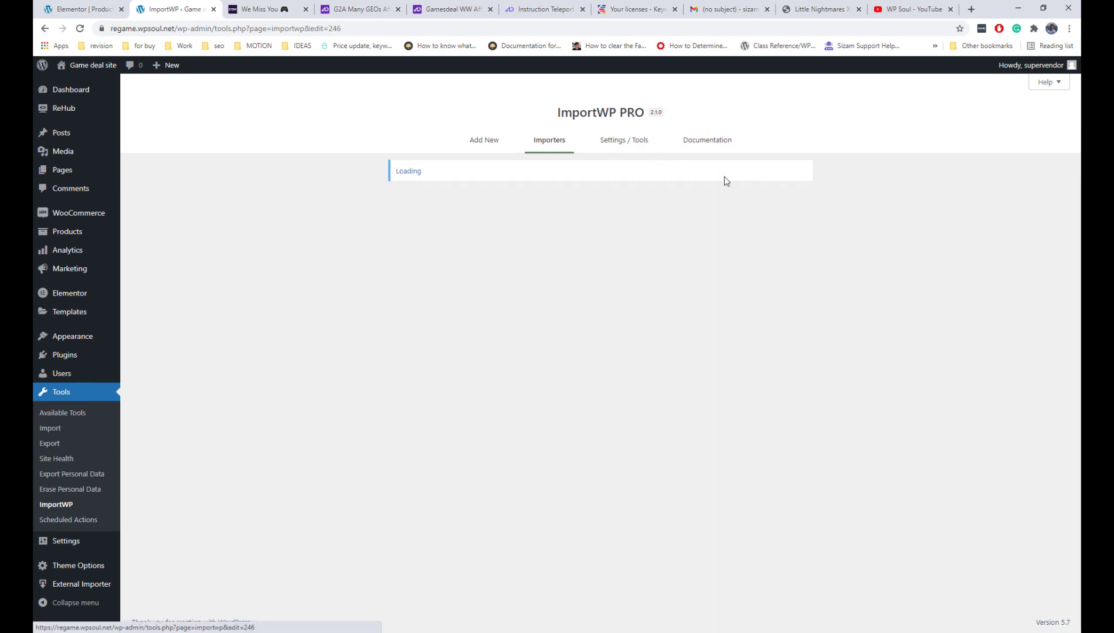
{"action": "left_click", "coordinate": [588, 222]}
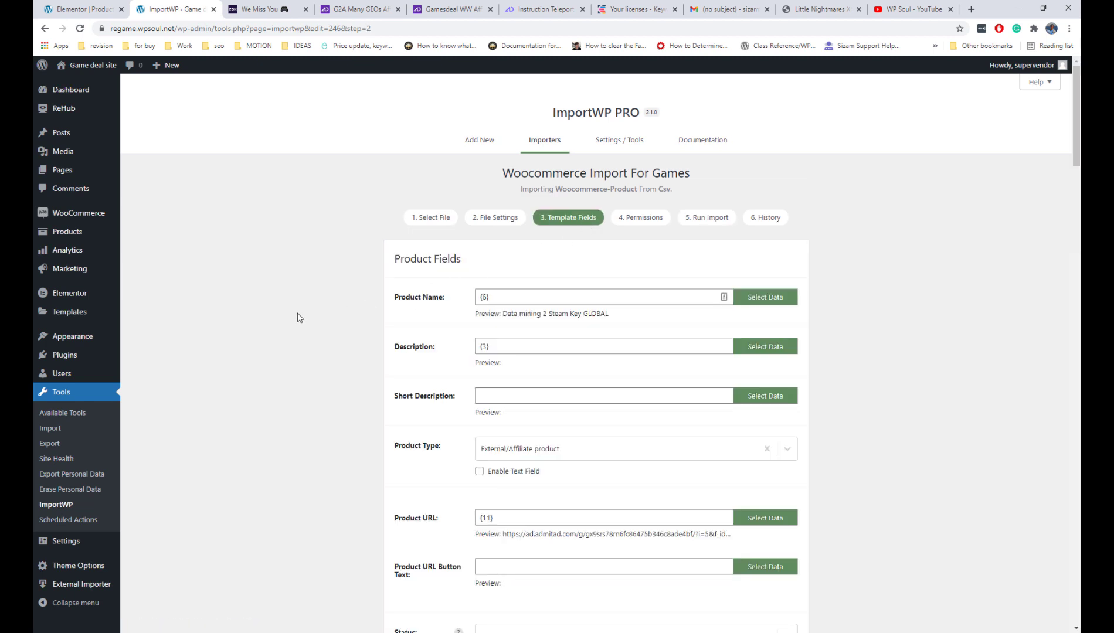
{"action": "scroll", "coordinate": [297, 317], "scroll_direction": "down", "scroll_amount": 3}
{"action": "left_click", "coordinate": [495, 217]}
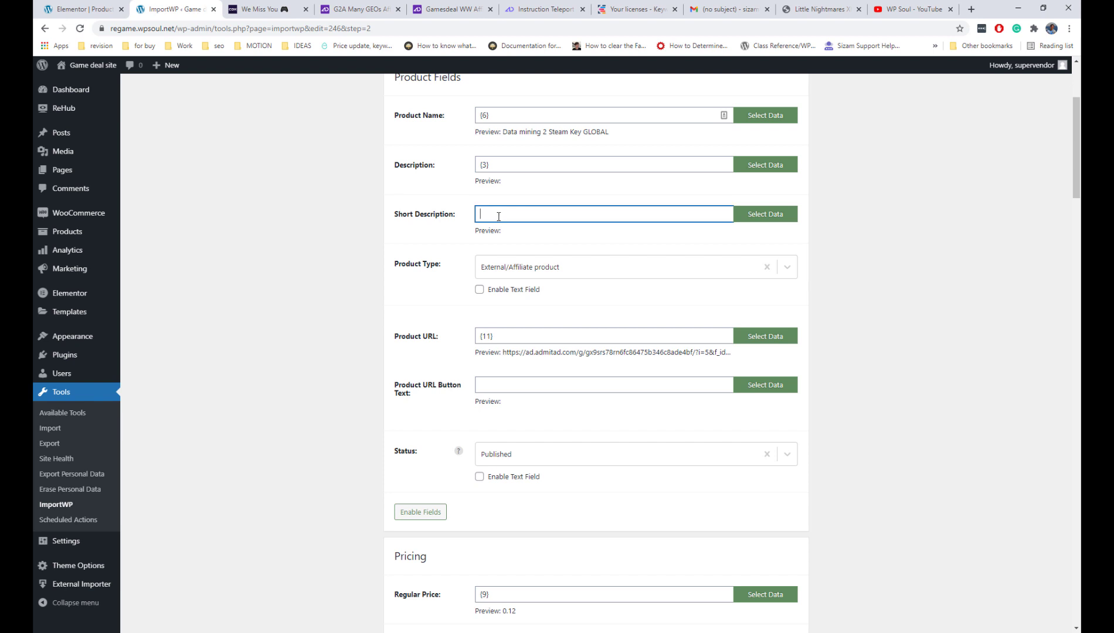
{"action": "key", "text": "ctrl+v"}
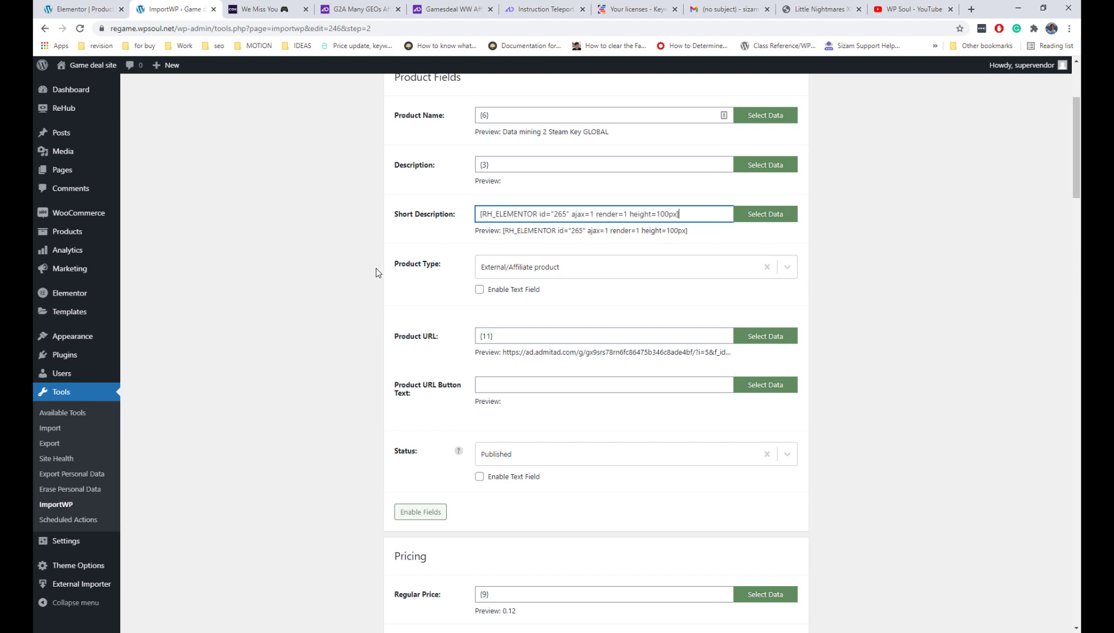
{"action": "scroll", "coordinate": [375, 268], "scroll_direction": "down", "scroll_amount": 15}
{"action": "scroll", "coordinate": [376, 272], "scroll_direction": "down", "scroll_amount": 15}
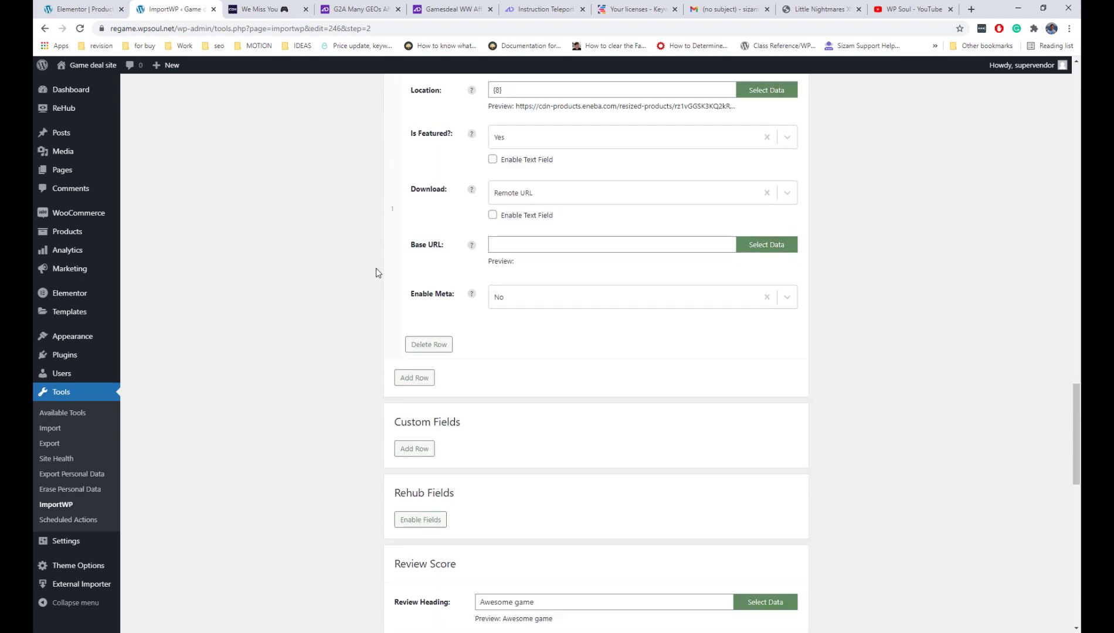
{"action": "left_click", "coordinate": [453, 572]}
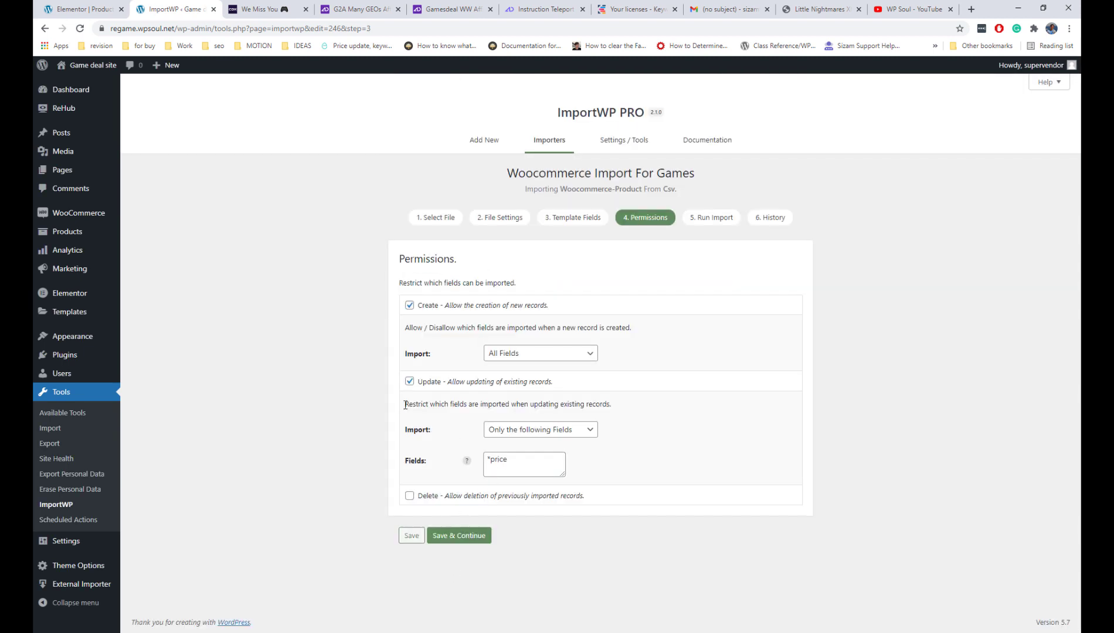
- Set Update Import to All Fields and rerun the games import, updating 10 records
{"action": "left_click", "coordinate": [540, 441]}
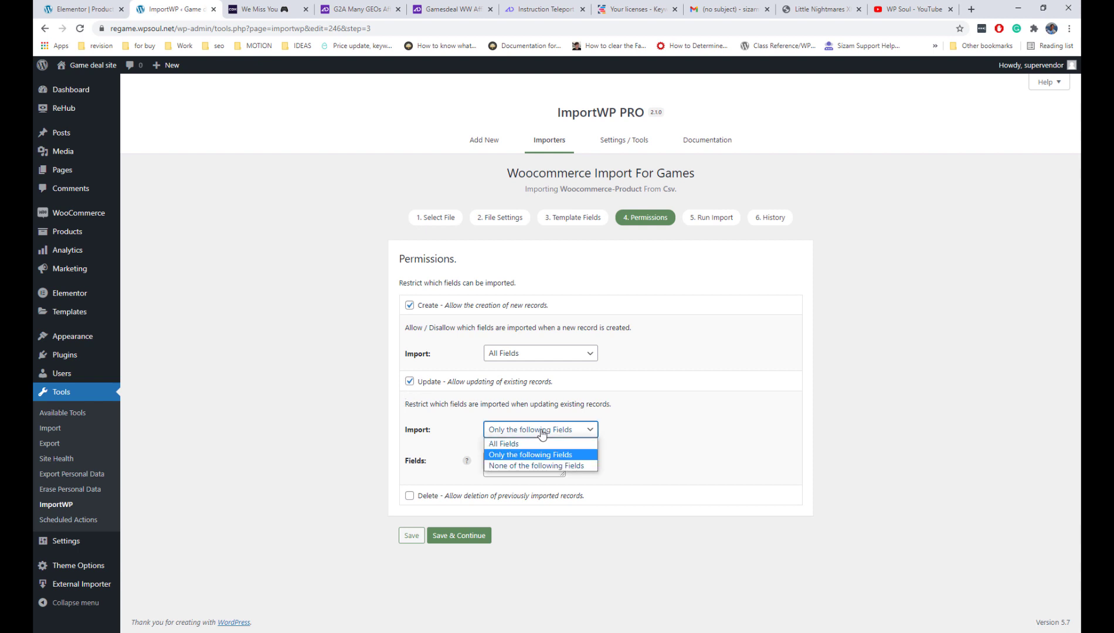
{"action": "left_click", "coordinate": [540, 441]}
{"action": "left_click", "coordinate": [479, 499]}
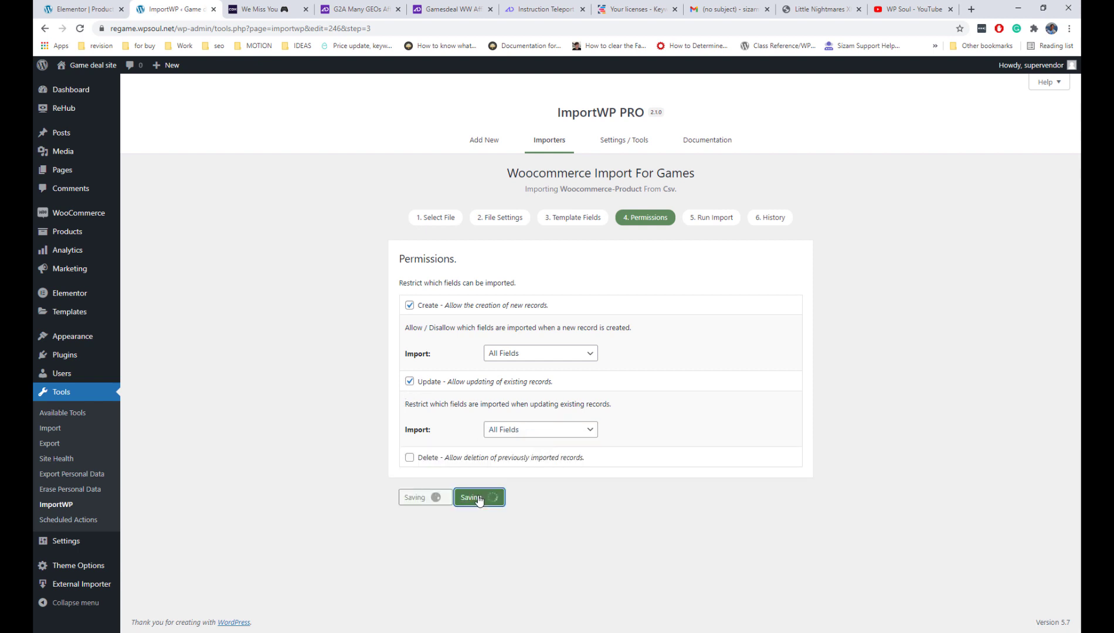
{"action": "left_click", "coordinate": [465, 396]}
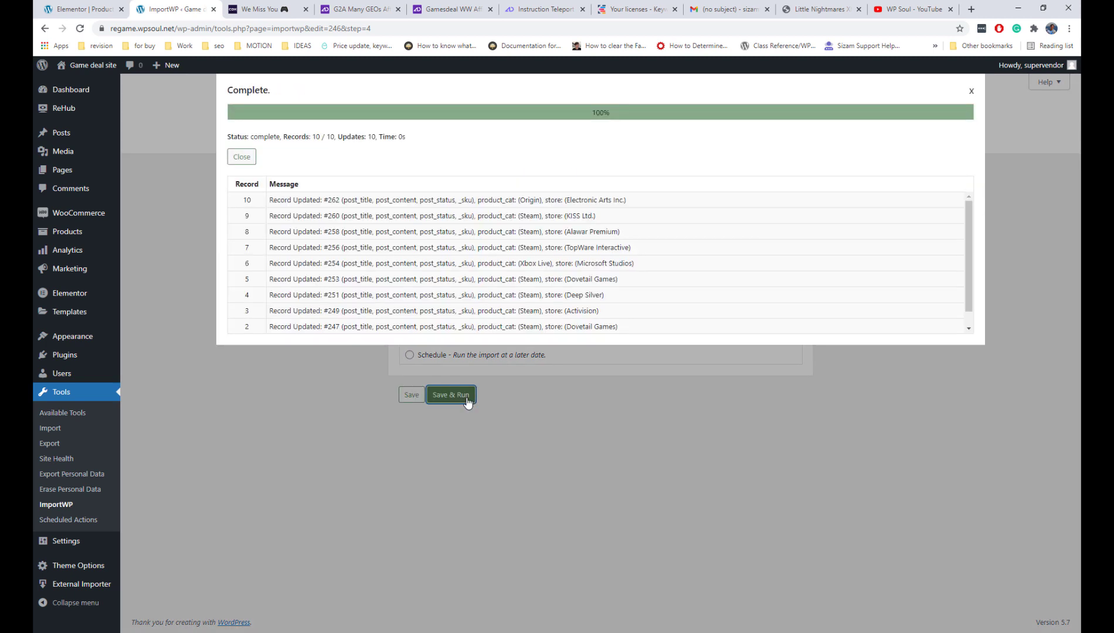
{"action": "scroll", "coordinate": [369, 276], "scroll_direction": "down", "scroll_amount": 1}
{"action": "scroll", "coordinate": [361, 233], "scroll_direction": "up", "scroll_amount": 1}
{"action": "left_click", "coordinate": [972, 91]}
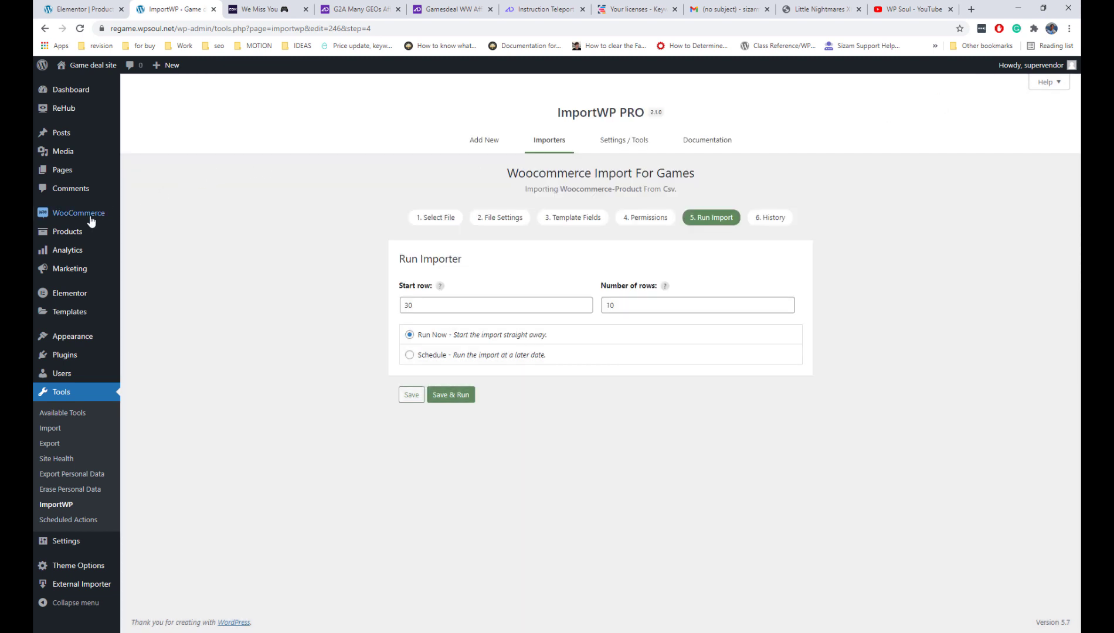
- Open All Products in a new browser tab and switch to it
{"action": "mouse_move", "coordinate": [120, 235]}
{"action": "right_click", "coordinate": [154, 234]}
{"action": "left_click", "coordinate": [176, 238]}
{"action": "left_click", "coordinate": [235, 9]}
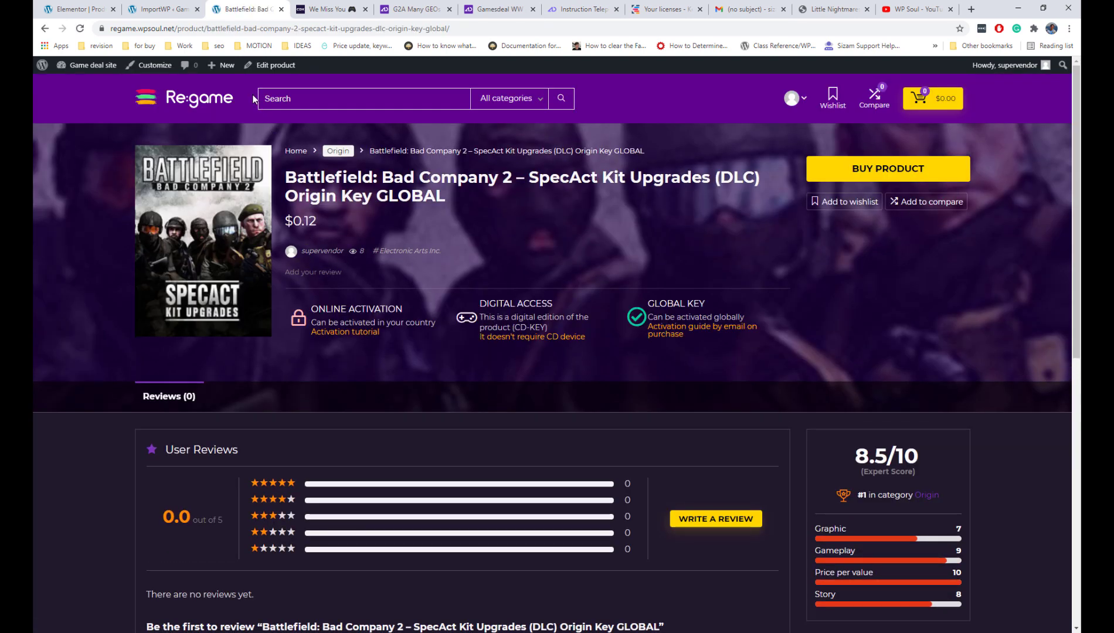
- Check the Battlefield product's short description shortcode, then view the Displaced Steam Key GLOBAL page
{"action": "left_click", "coordinate": [269, 69]}
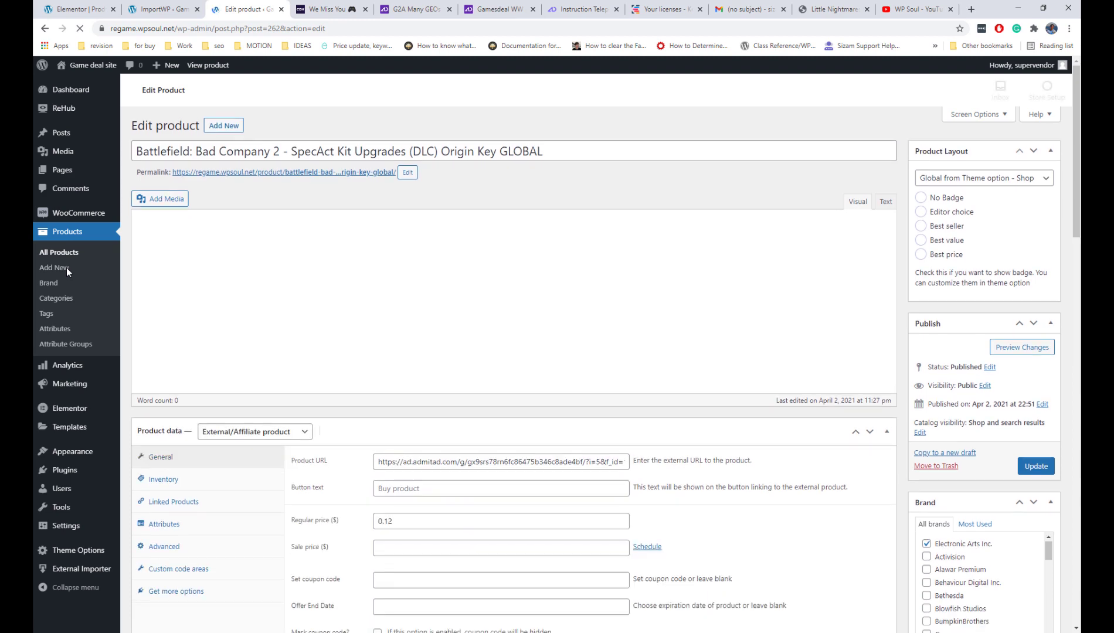
{"action": "scroll", "coordinate": [288, 346], "scroll_direction": "down", "scroll_amount": 5}
{"action": "scroll", "coordinate": [288, 346], "scroll_direction": "down", "scroll_amount": 8}
{"action": "scroll", "coordinate": [289, 344], "scroll_direction": "up", "scroll_amount": 3}
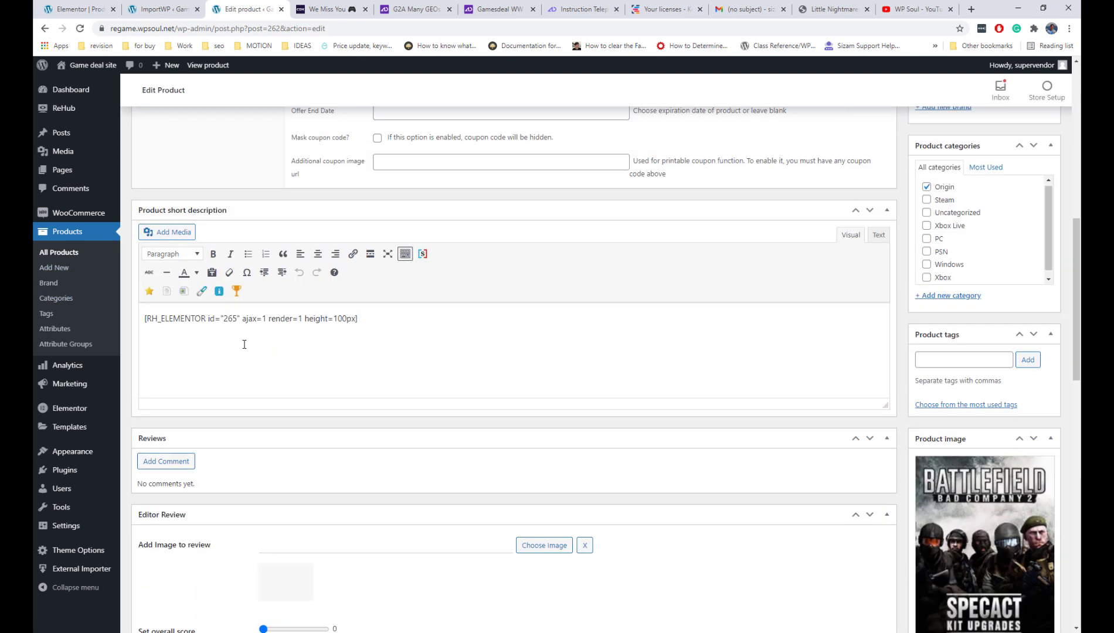
{"action": "scroll", "coordinate": [374, 317], "scroll_direction": "up", "scroll_amount": 10}
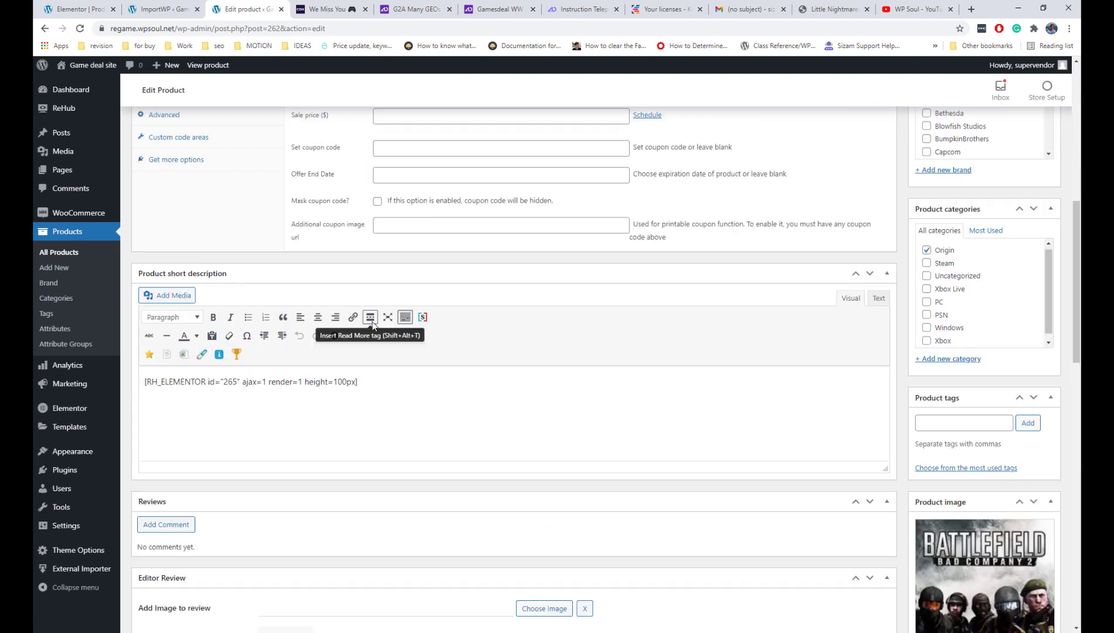
{"action": "left_click", "coordinate": [164, 10]}
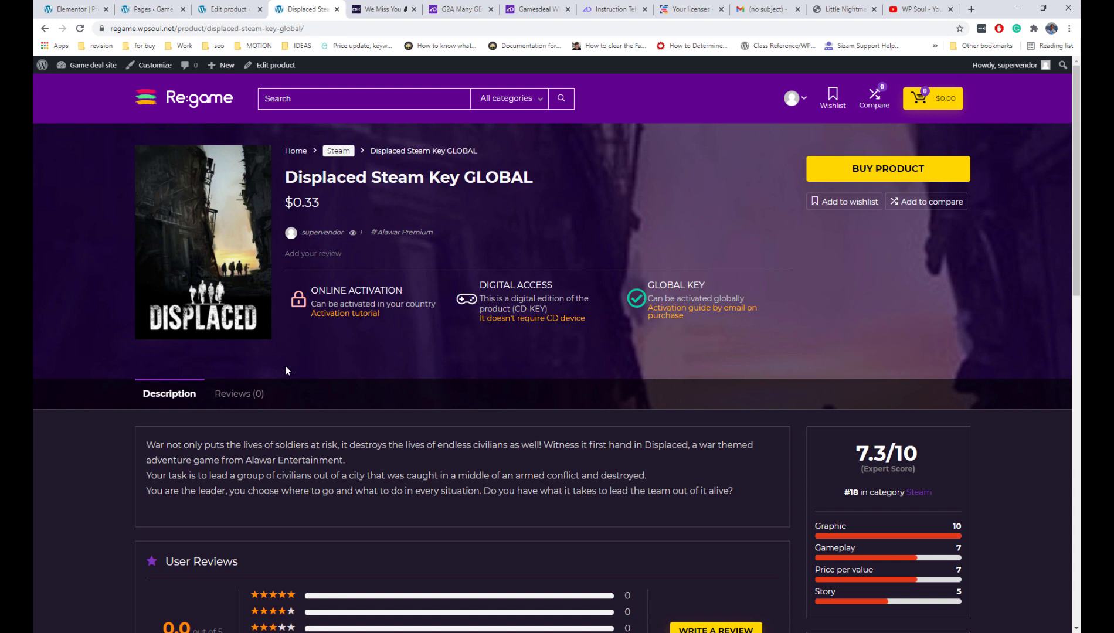
- Start a new page titled 'Reusable Block' and add an Info box block to it
{"action": "left_click", "coordinate": [162, 15]}
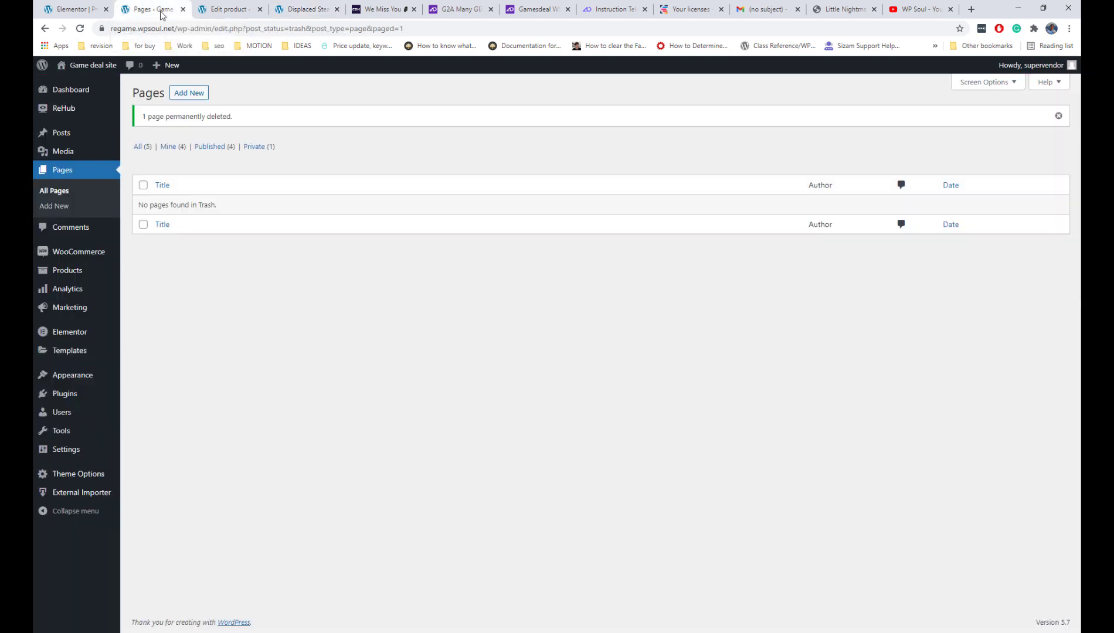
{"action": "left_click", "coordinate": [205, 95]}
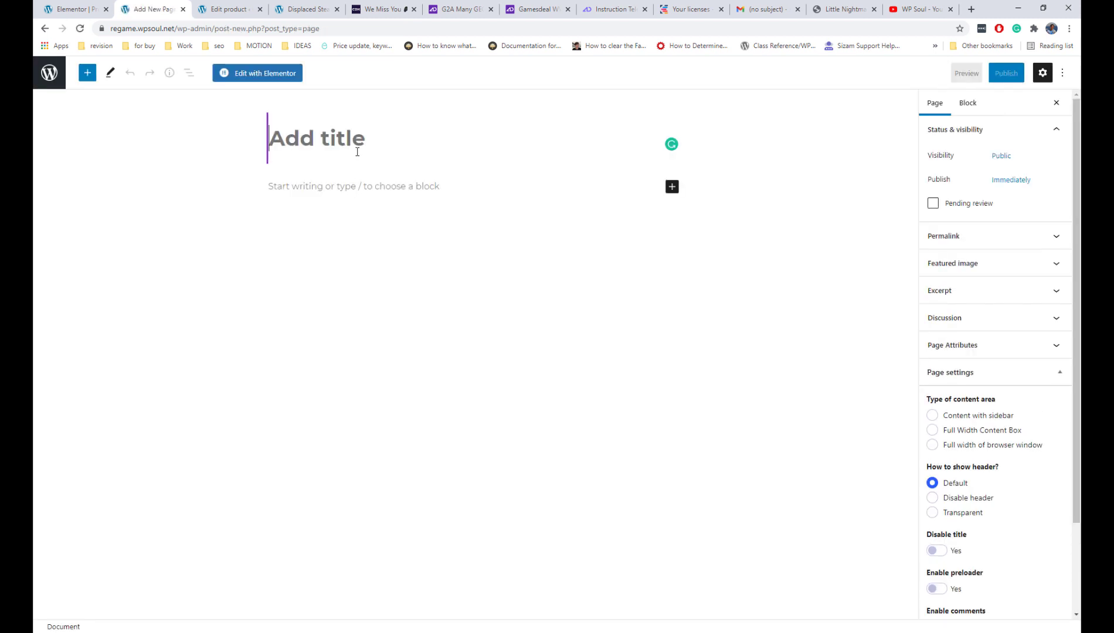
{"action": "type", "text": "Reusable "}
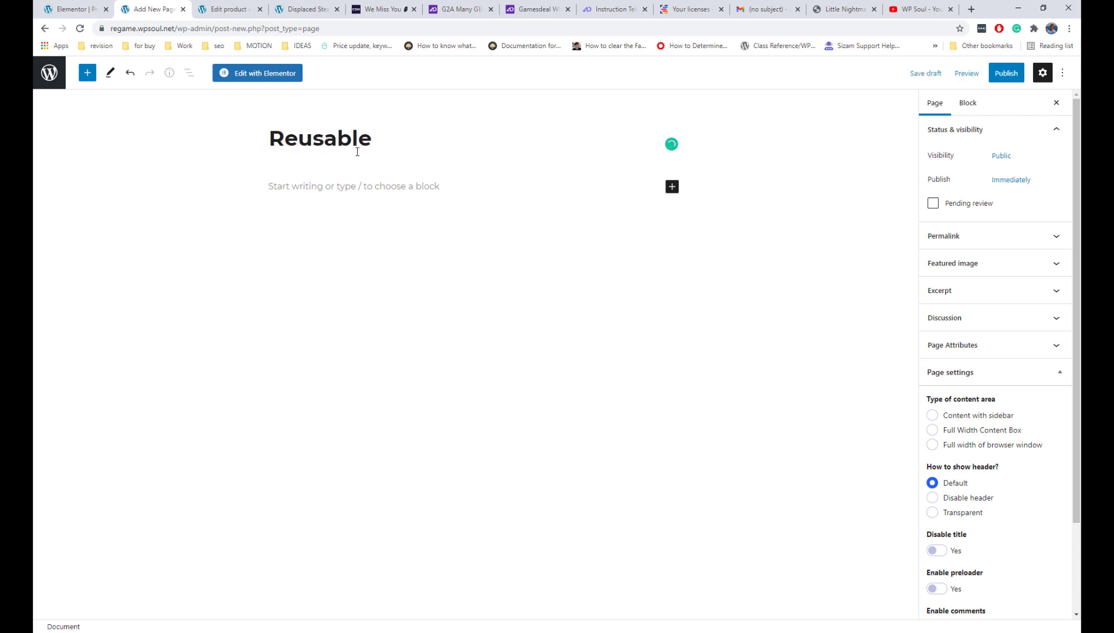
{"action": "type", "text": "Block"}
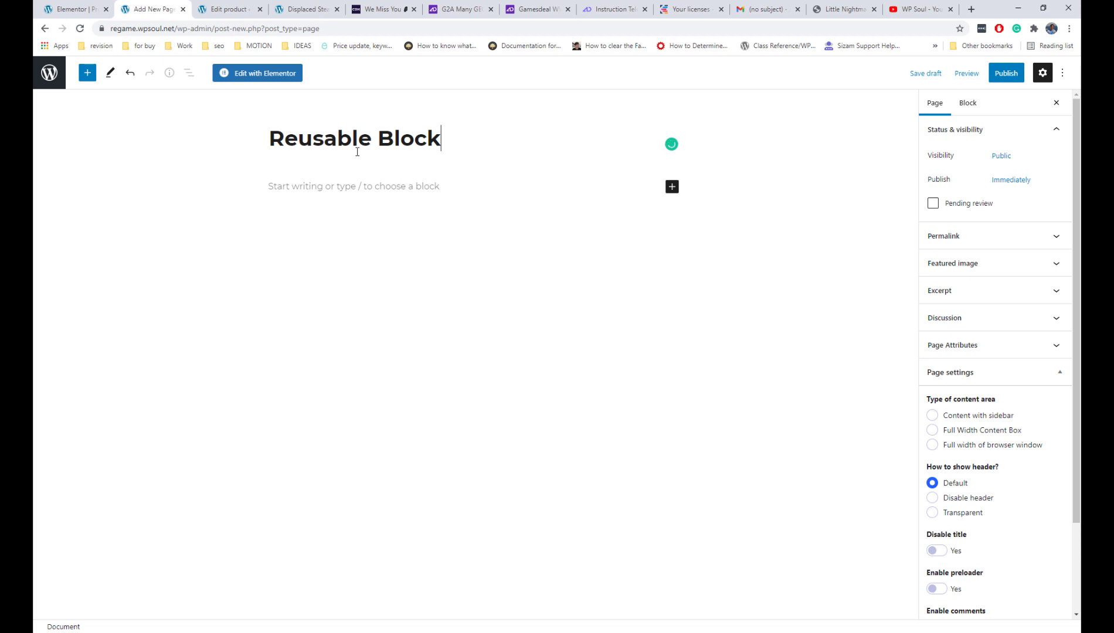
{"action": "left_click", "coordinate": [383, 182]}
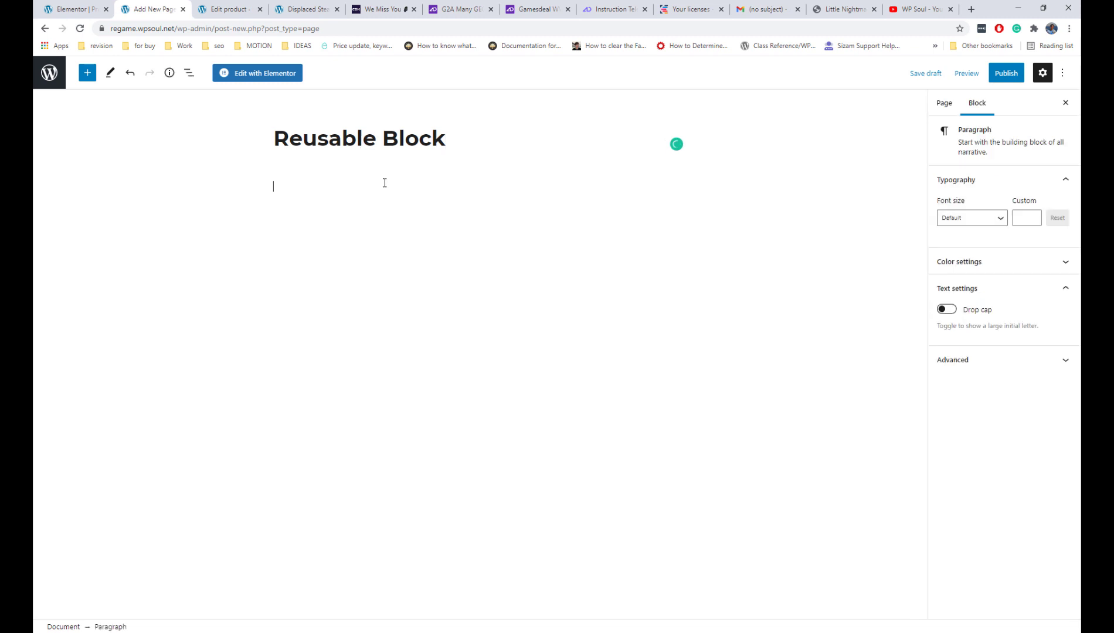
{"action": "type", "text": "/"}
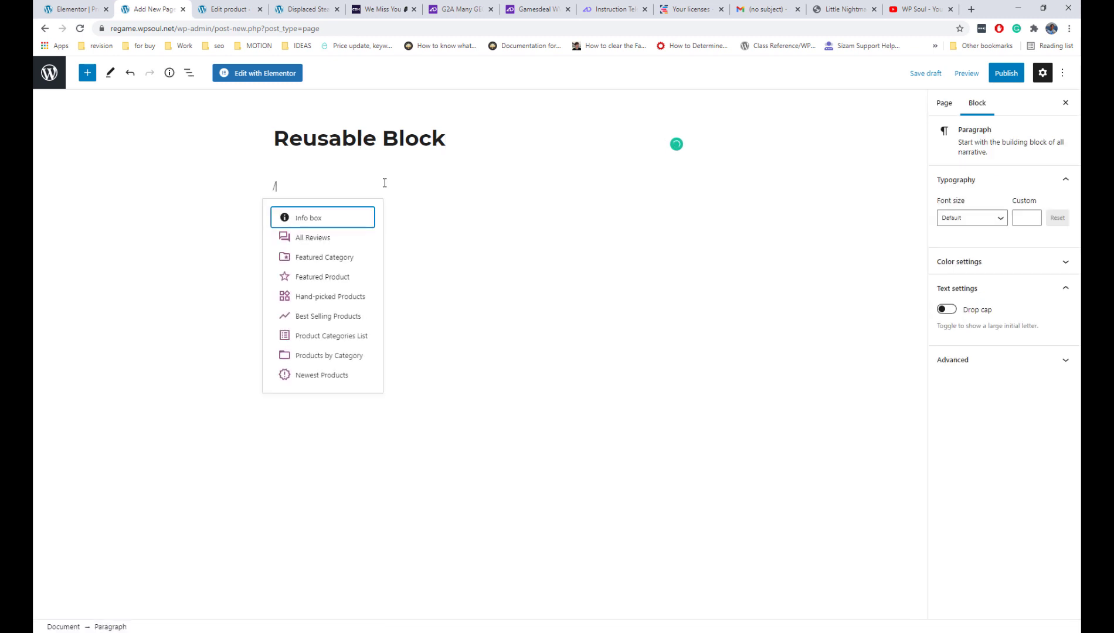
{"action": "left_click", "coordinate": [331, 218]}
- Write that digital keys need no shipping and arrive by email, then make it reusable
{"action": "left_click_drag", "start_coordinate": [342, 197], "coordinate": [279, 200]}
{"action": "type", "text": "Di"}
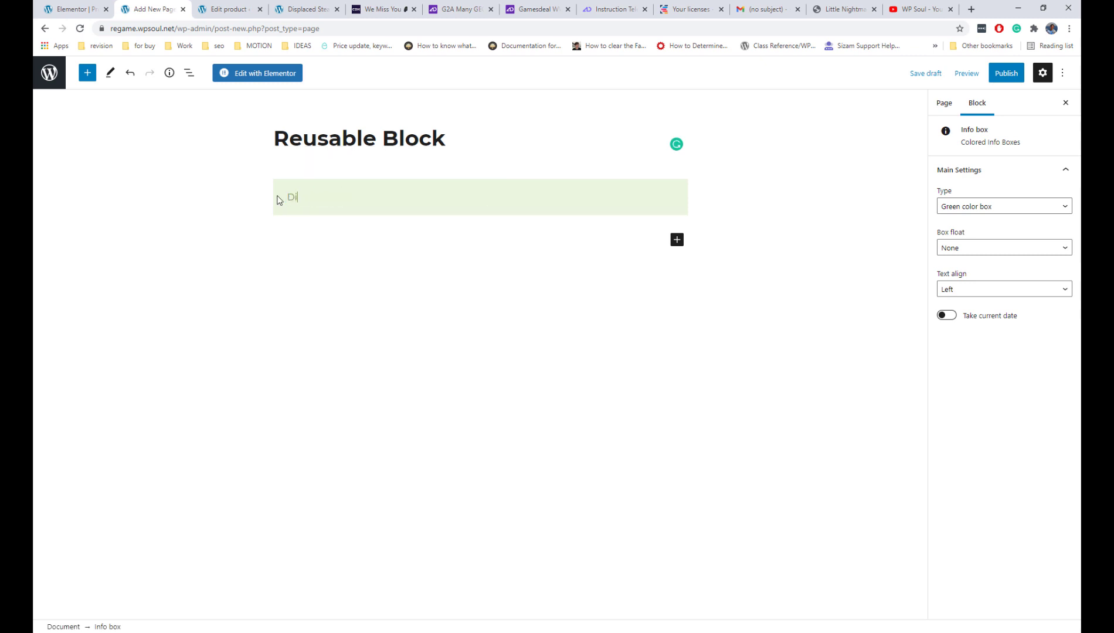
{"action": "type", "text": "gital keys don't require physical roduc"}
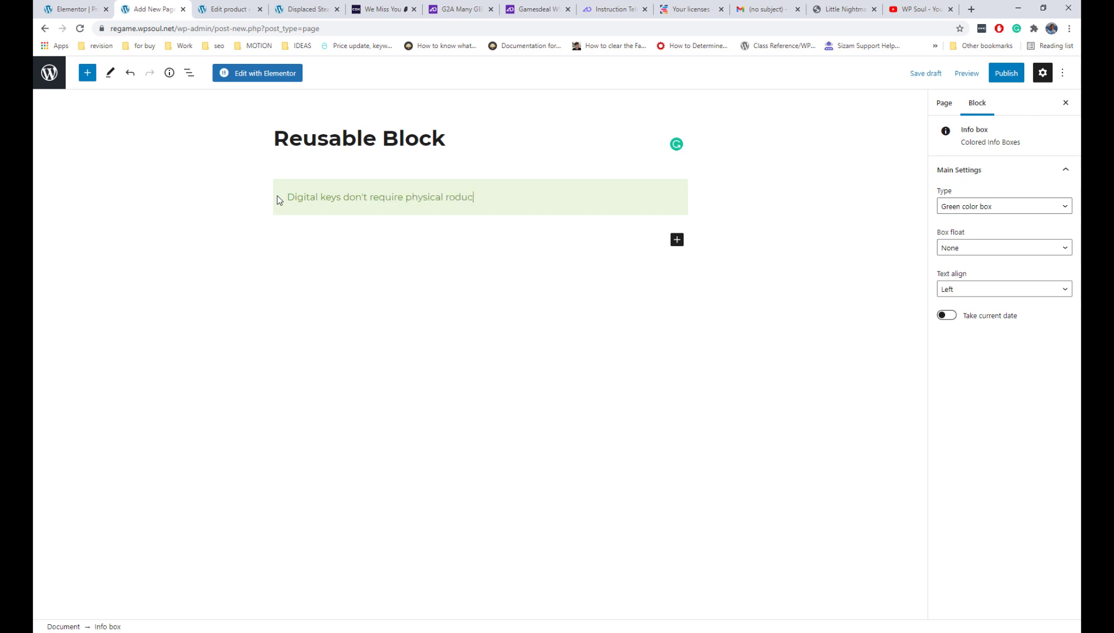
{"action": "type", "text": " product shipping, you can"}
{"action": "key", "text": "BackSpace"}
{"action": "key", "text": "BackSpace"}
{"action": "key", "text": "BackSpace"}
{"action": "type", "text": "will get them after pu"}
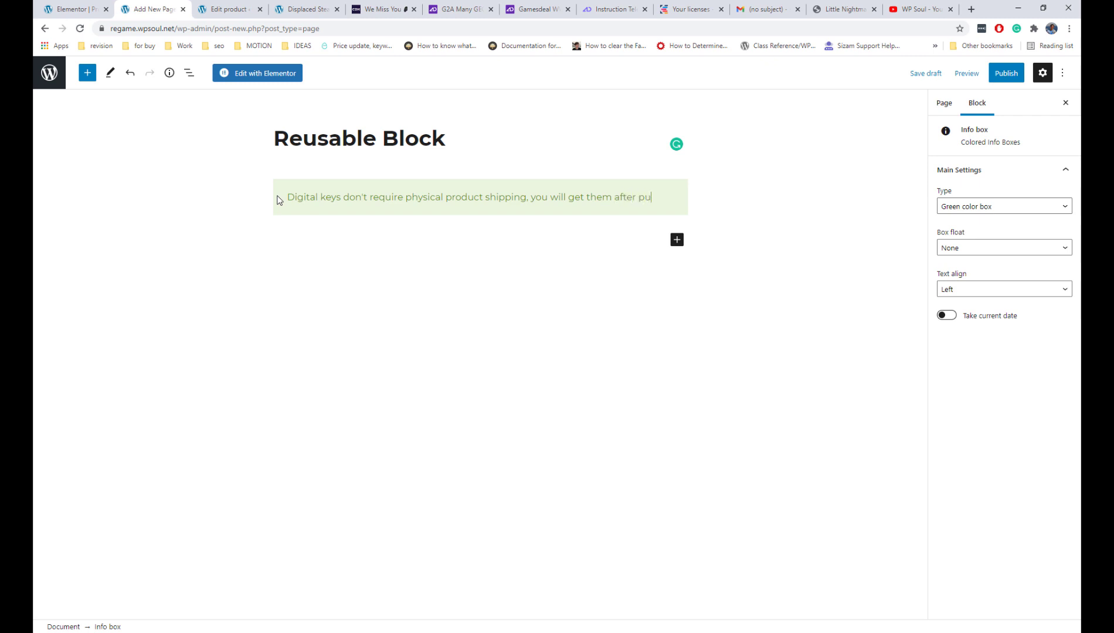
{"action": "type", "text": "rchase on your email"}
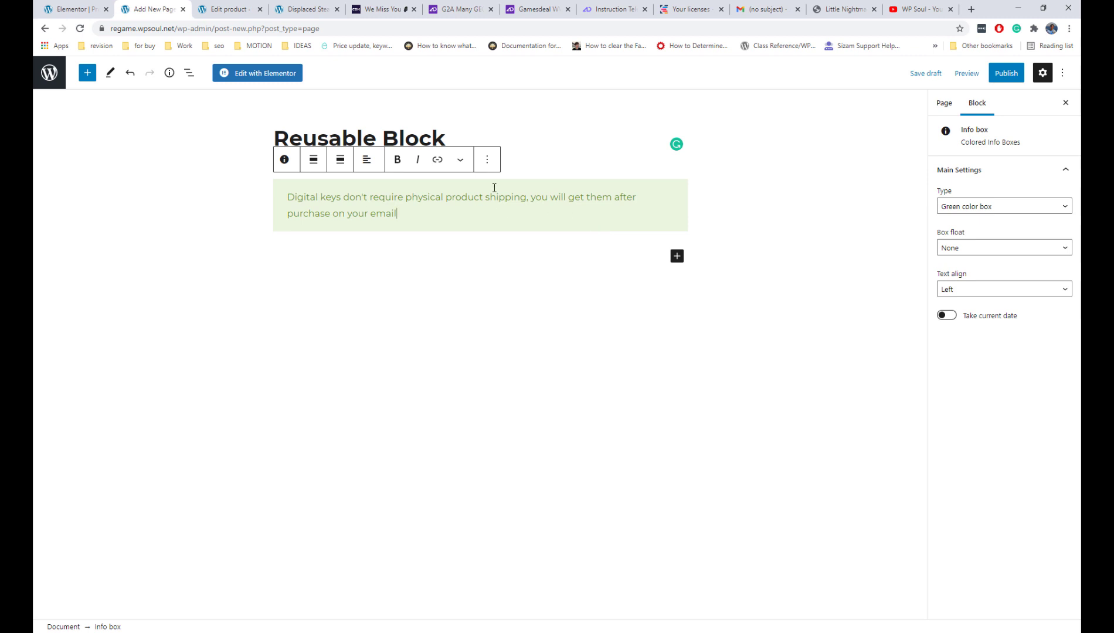
{"action": "left_click", "coordinate": [486, 160]}
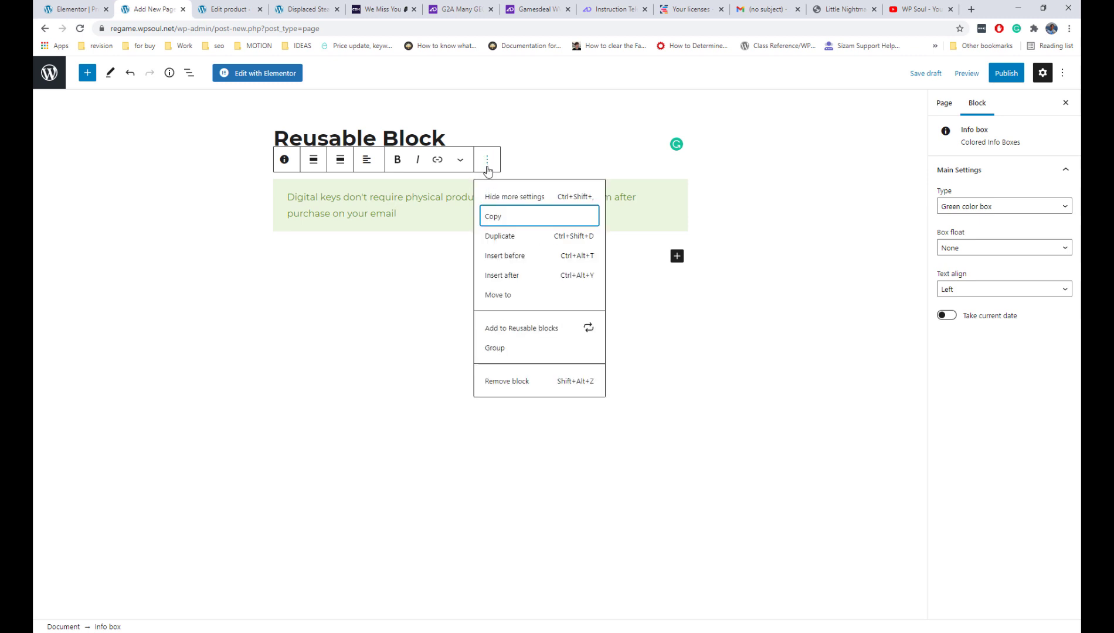
{"action": "left_click", "coordinate": [522, 328]}
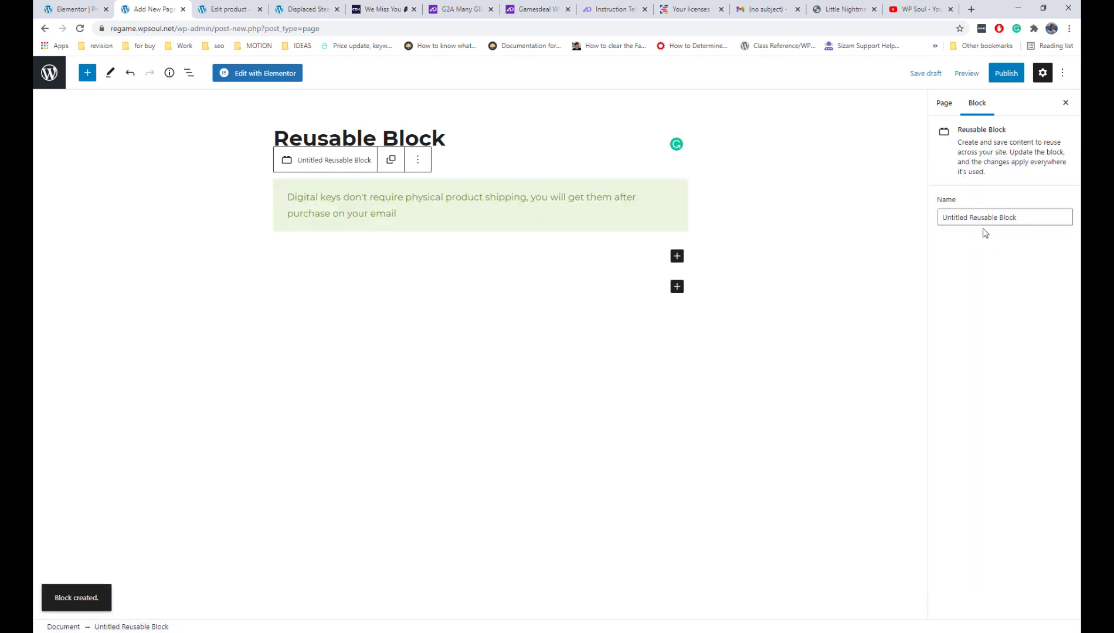
- Rename the reusable block to 'Product block' and publish the Reusable Block page
{"action": "left_click_drag", "start_coordinate": [1011, 217], "coordinate": [906, 222]}
{"action": "type", "text": "Product block"}
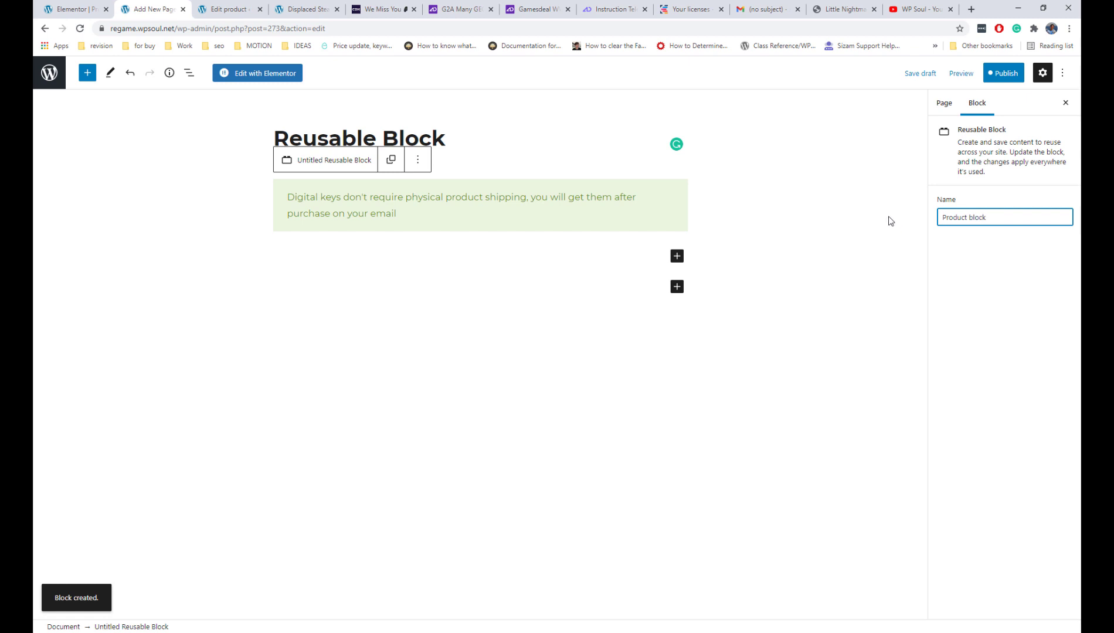
{"action": "left_click", "coordinate": [1013, 81]}
{"action": "left_click", "coordinate": [1012, 80]}
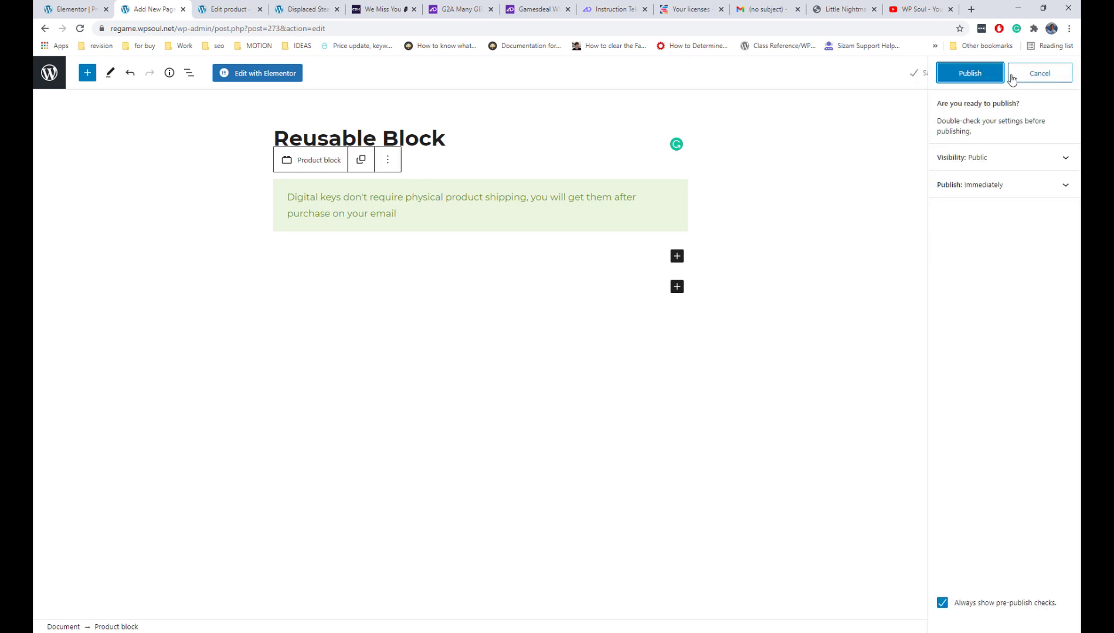
{"action": "left_click", "coordinate": [990, 74]}
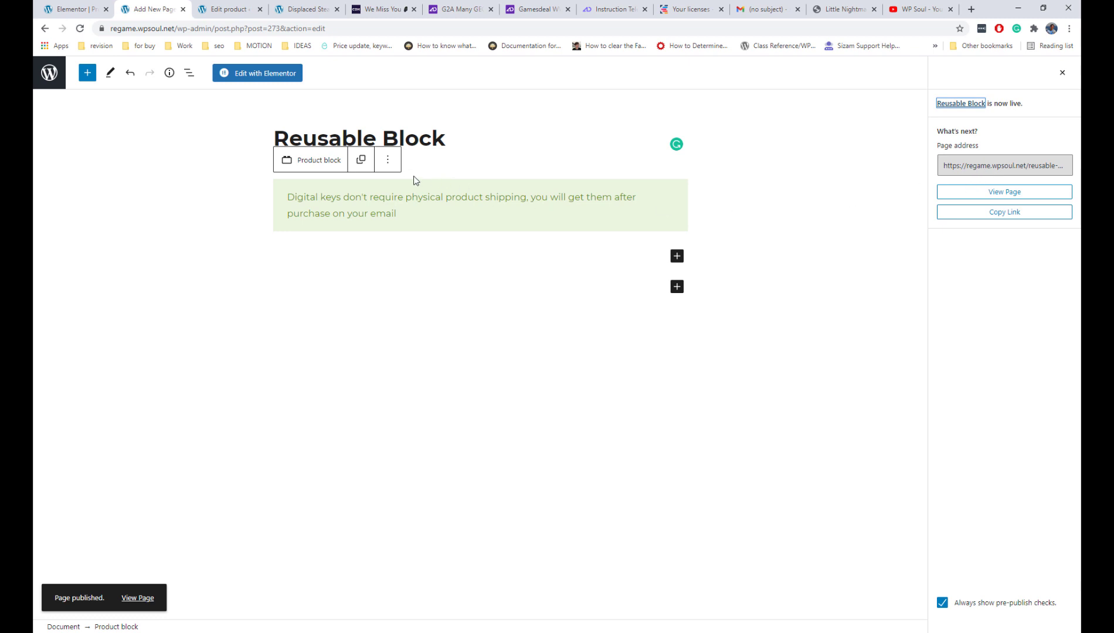
- Open the reusable blocks list from the Product block's more-options menu
{"action": "left_click", "coordinate": [295, 166]}
{"action": "left_click", "coordinate": [309, 198]}
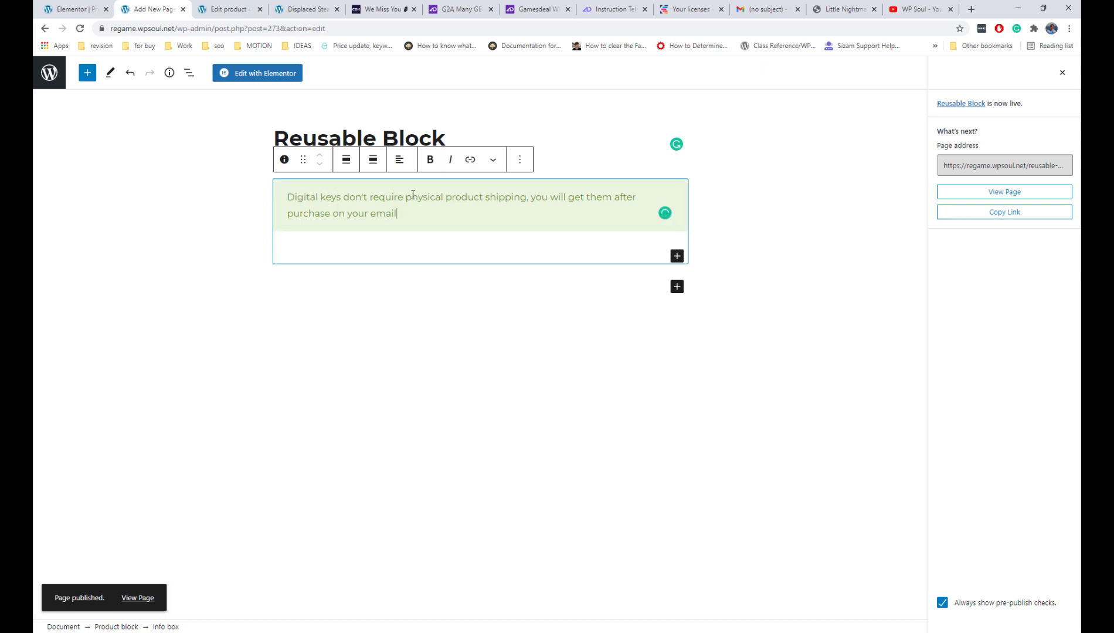
{"action": "mouse_move", "coordinate": [284, 163]}
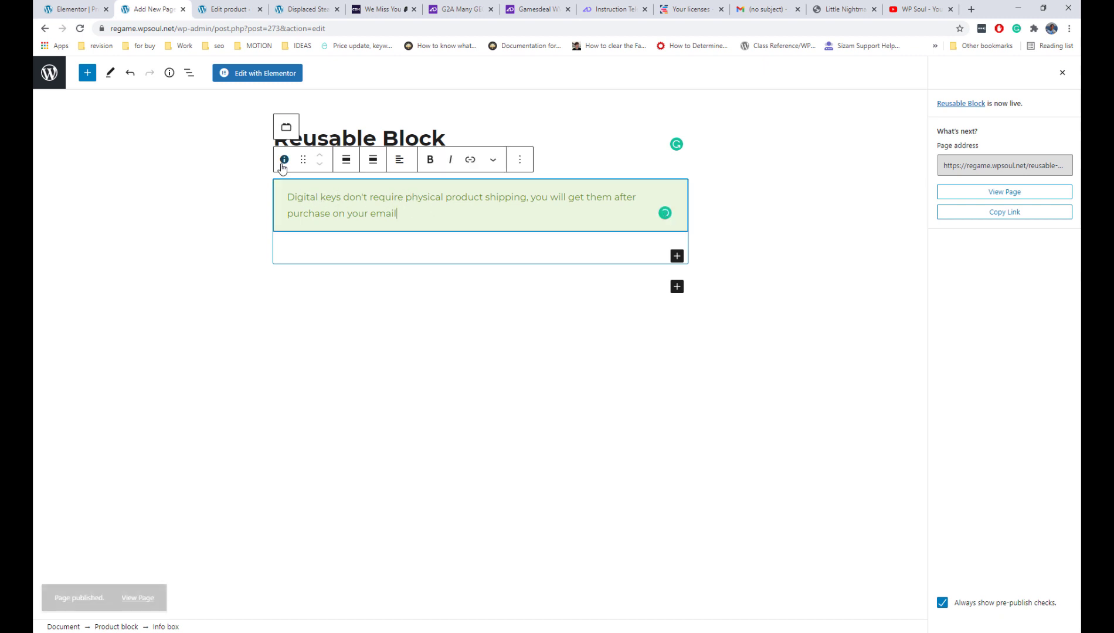
{"action": "left_click", "coordinate": [286, 129]}
{"action": "left_click", "coordinate": [388, 160]}
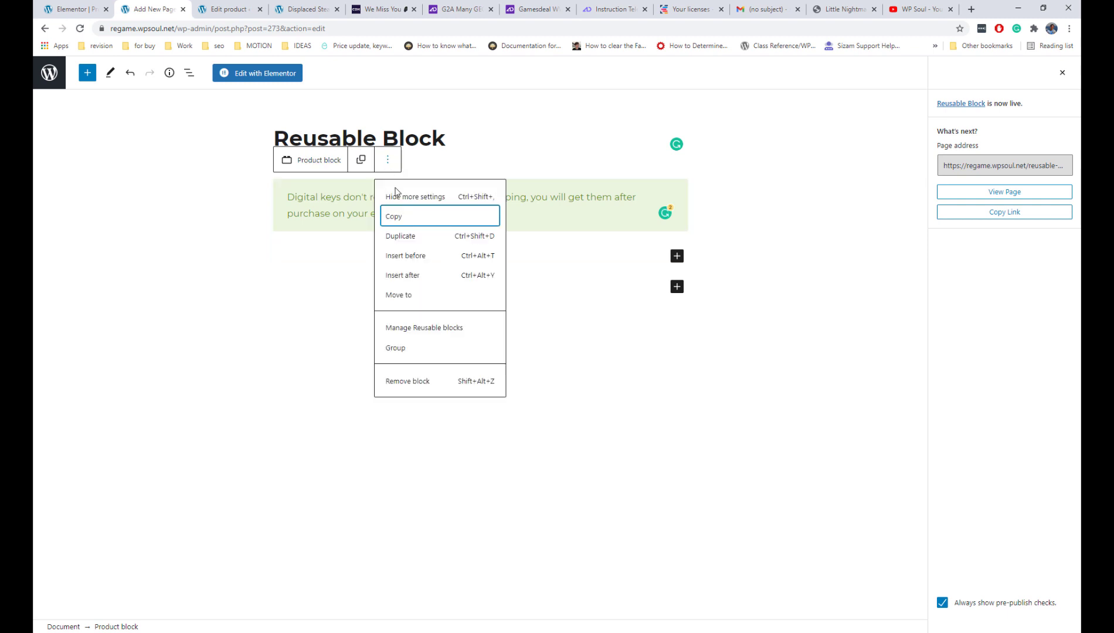
{"action": "left_click", "coordinate": [447, 327]}
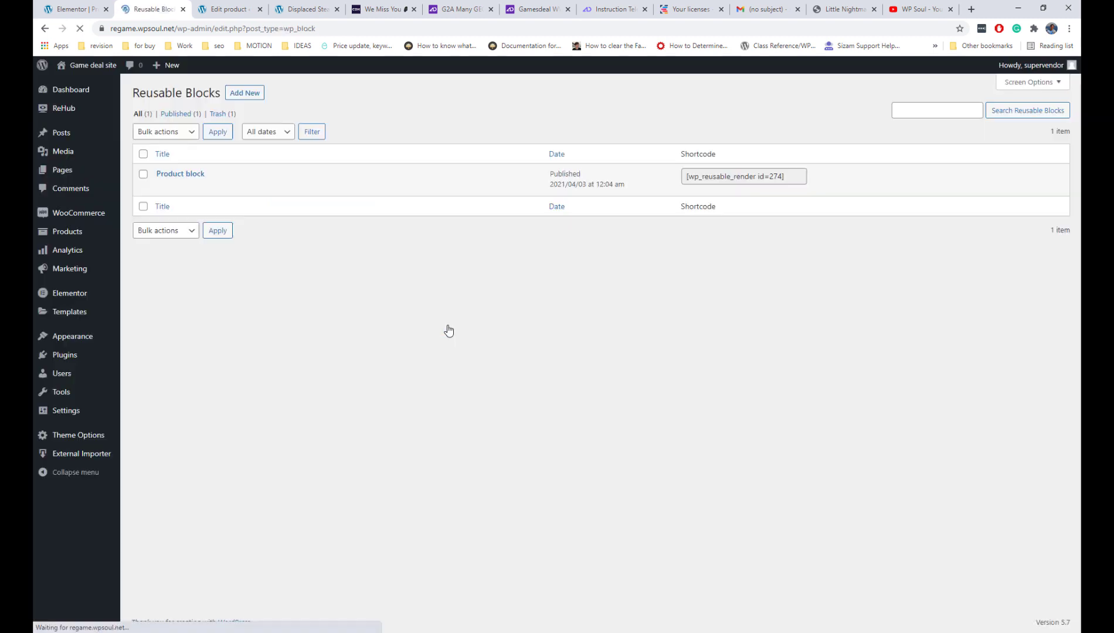
- Copy the [wp_reusable_render id=274] shortcode and return to the Battlefield product editor
{"action": "left_click", "coordinate": [768, 176]}
{"action": "key", "text": "ctrl+c"}
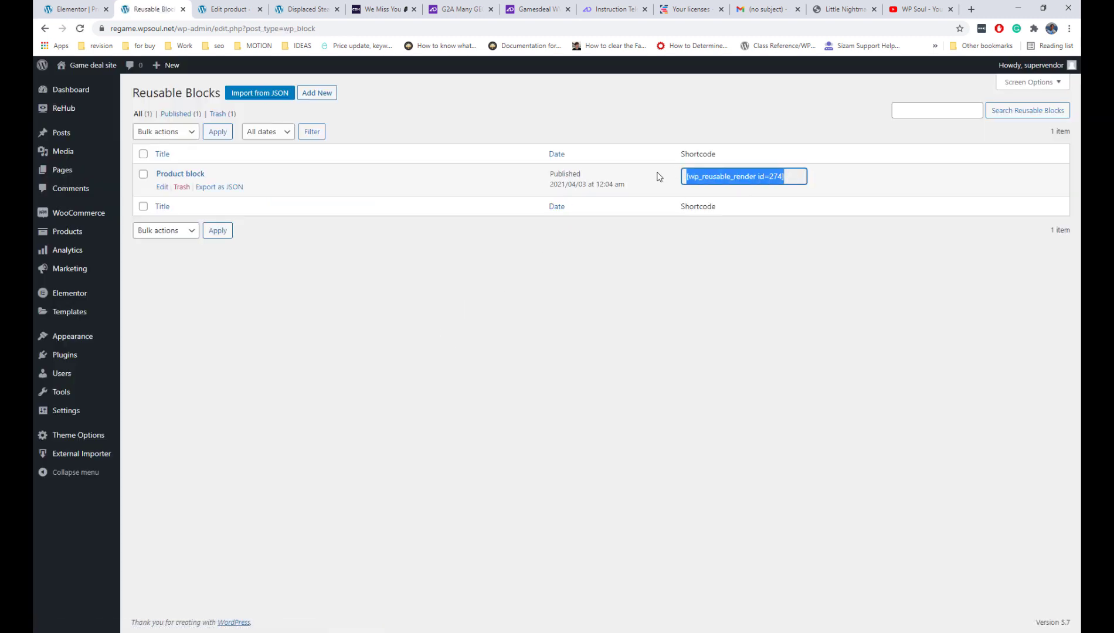
{"action": "left_click", "coordinate": [223, 9]}
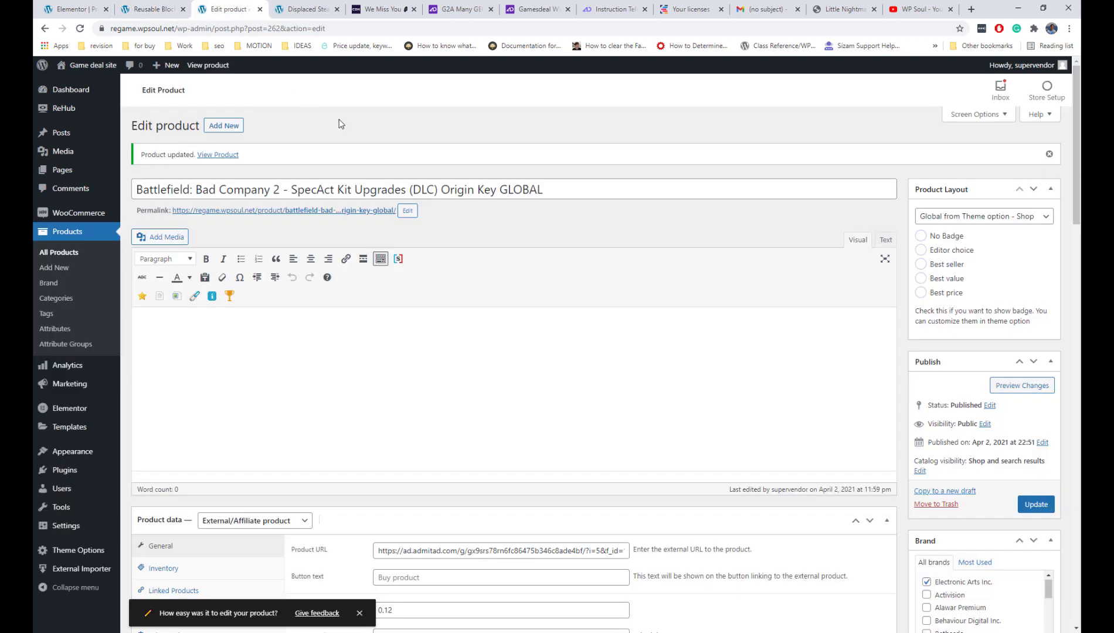
{"action": "scroll", "coordinate": [340, 123], "scroll_direction": "down", "scroll_amount": 15}
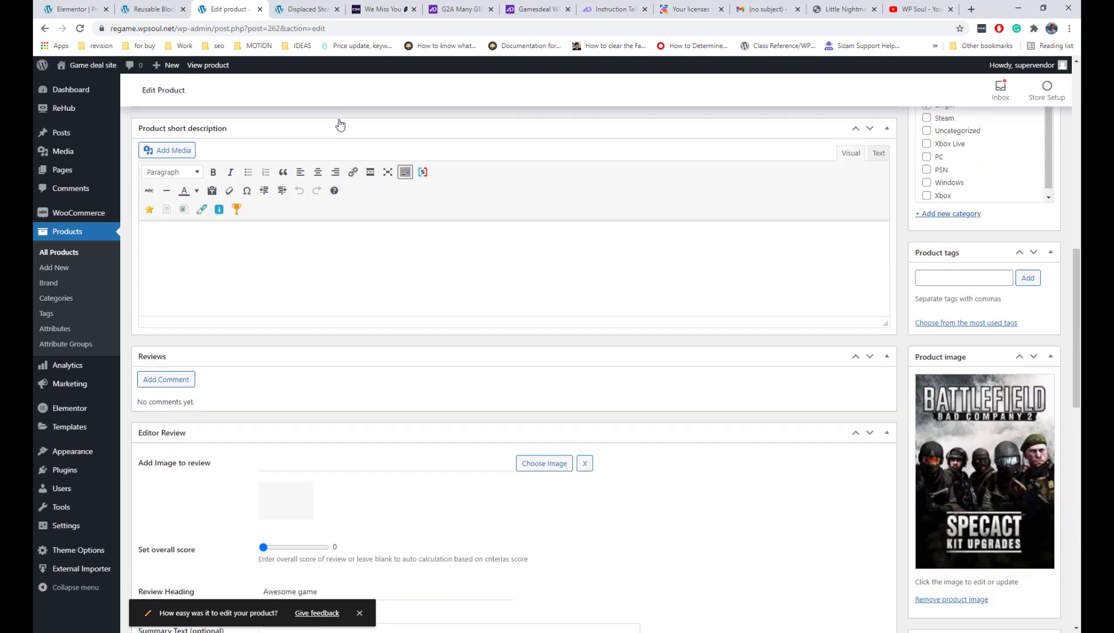
{"action": "scroll", "coordinate": [339, 119], "scroll_direction": "down", "scroll_amount": 6}
{"action": "scroll", "coordinate": [338, 119], "scroll_direction": "up", "scroll_amount": 9}
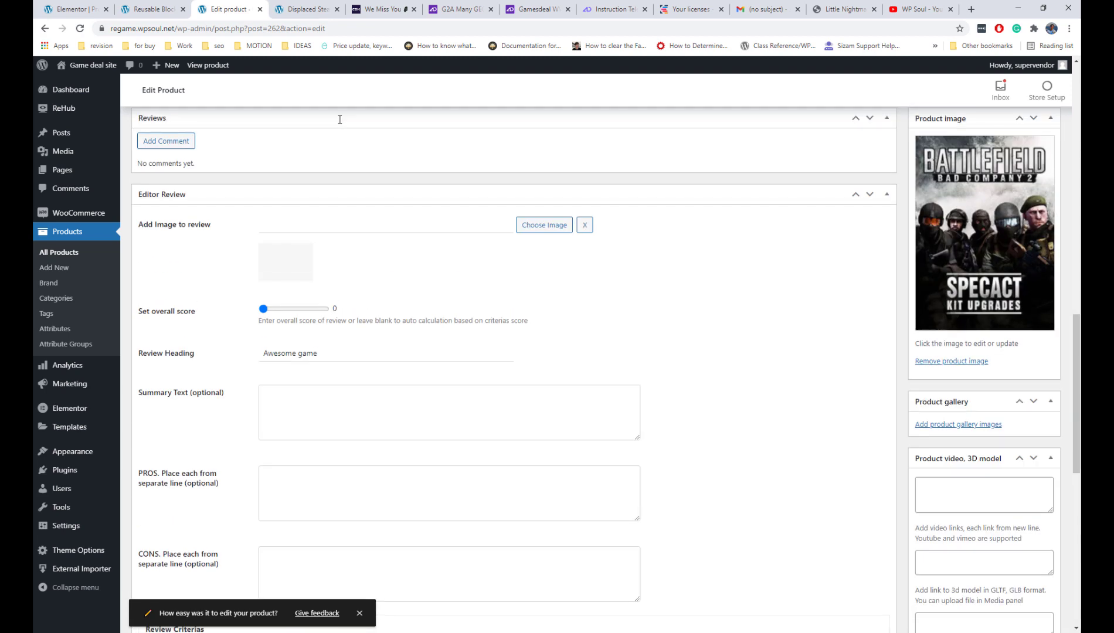
{"action": "scroll", "coordinate": [338, 121], "scroll_direction": "up", "scroll_amount": 3}
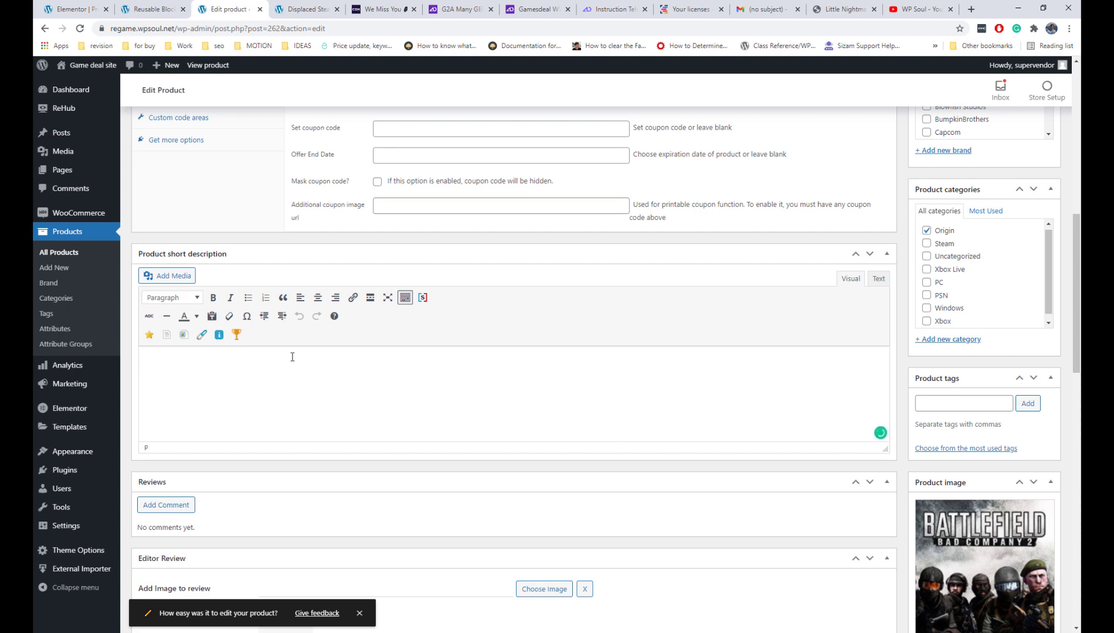
- Paste the shortcode into the short description, update the product, and view its live page
{"action": "key", "text": "ctrl+v"}
{"action": "key", "text": "ctrl+s"}
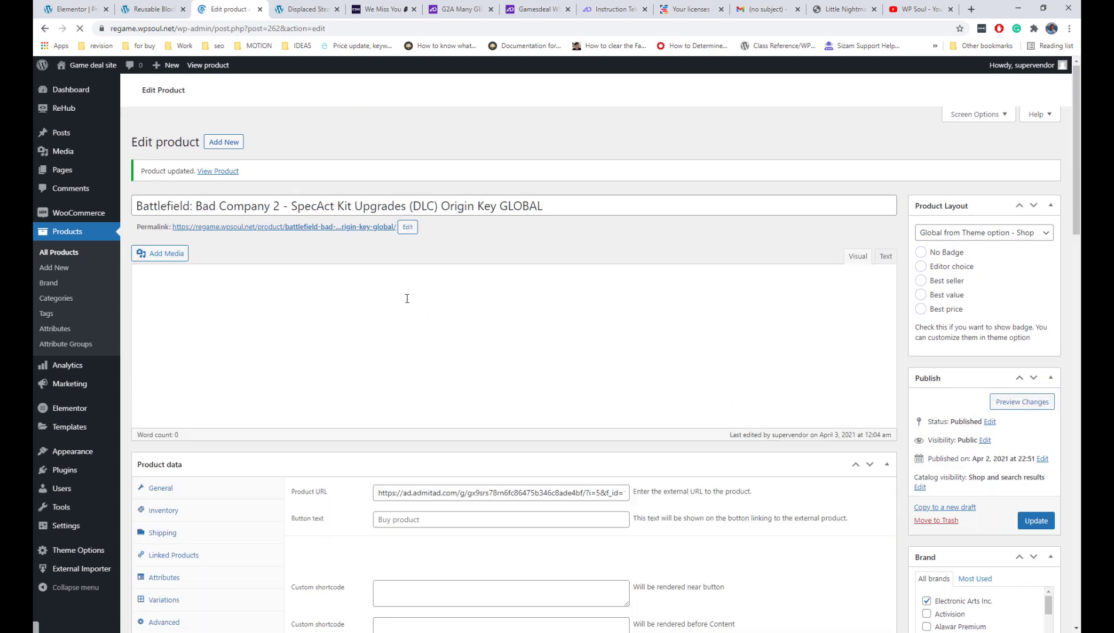
{"action": "left_click", "coordinate": [282, 211]}
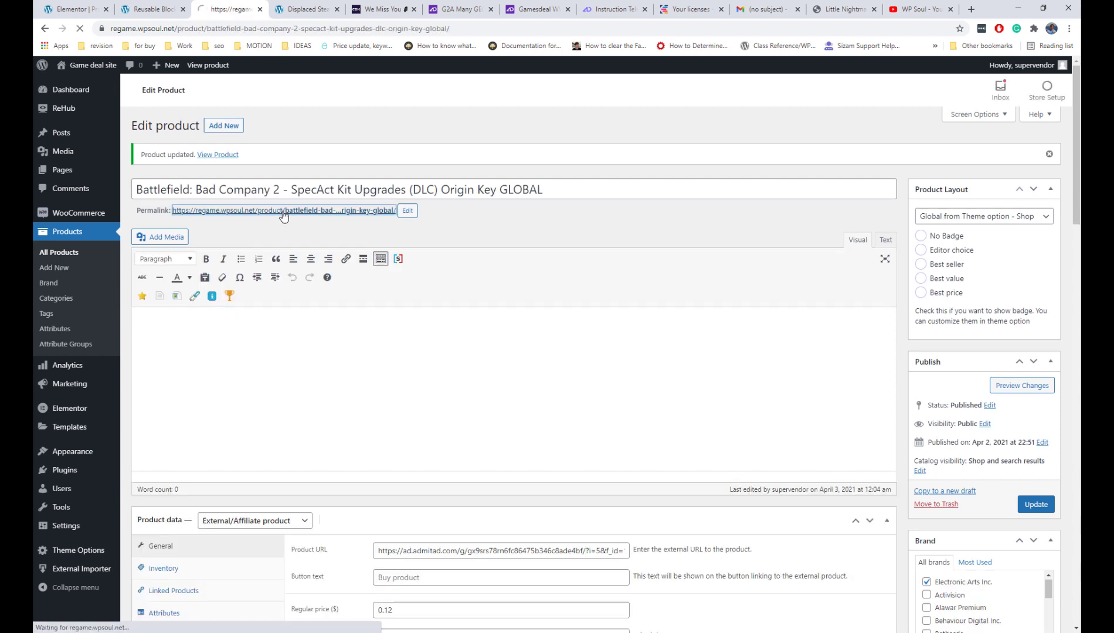
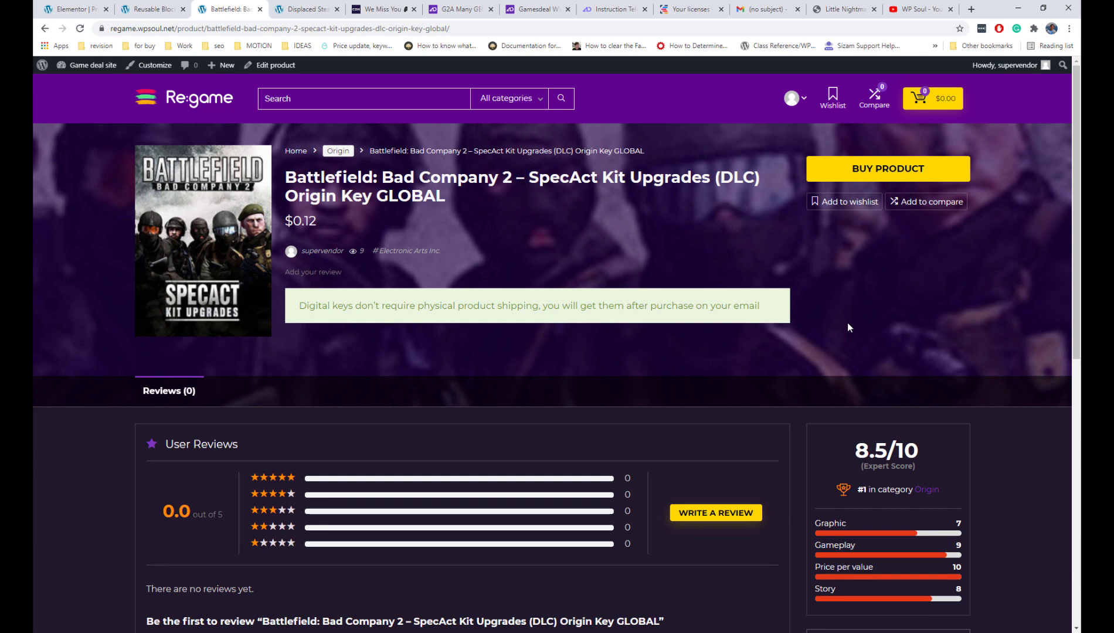
- Switch to the WP Admin window showing the Reusable Blocks list
{"action": "key", "text": "alt+Tab"}
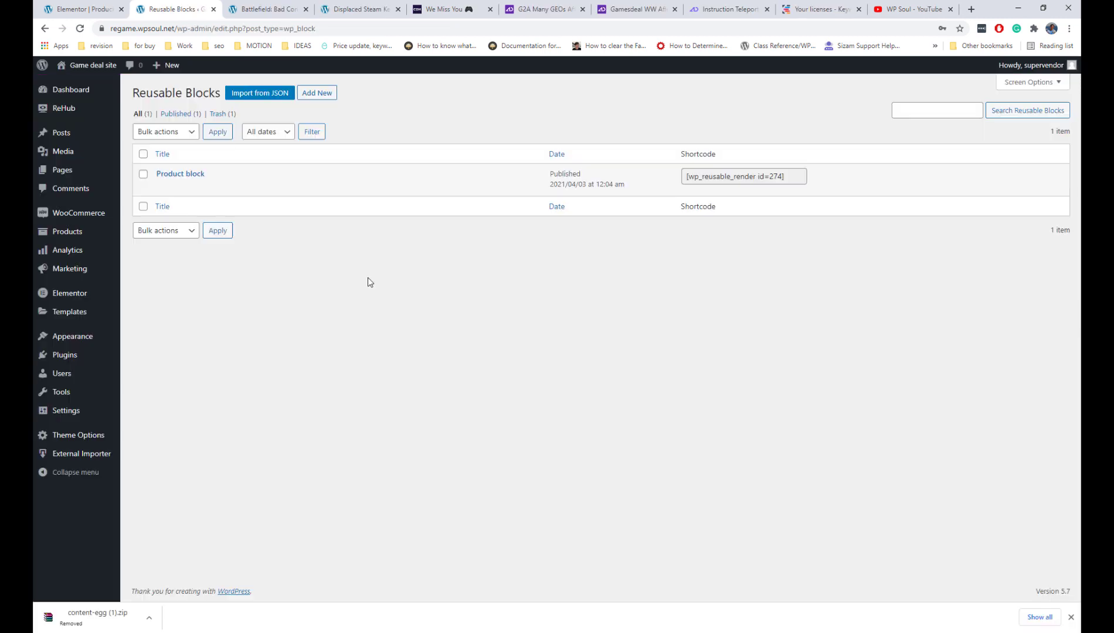
- Upload content-egg.zip as a new plugin, install it, and activate Content Egg
{"action": "mouse_move", "coordinate": [114, 357]}
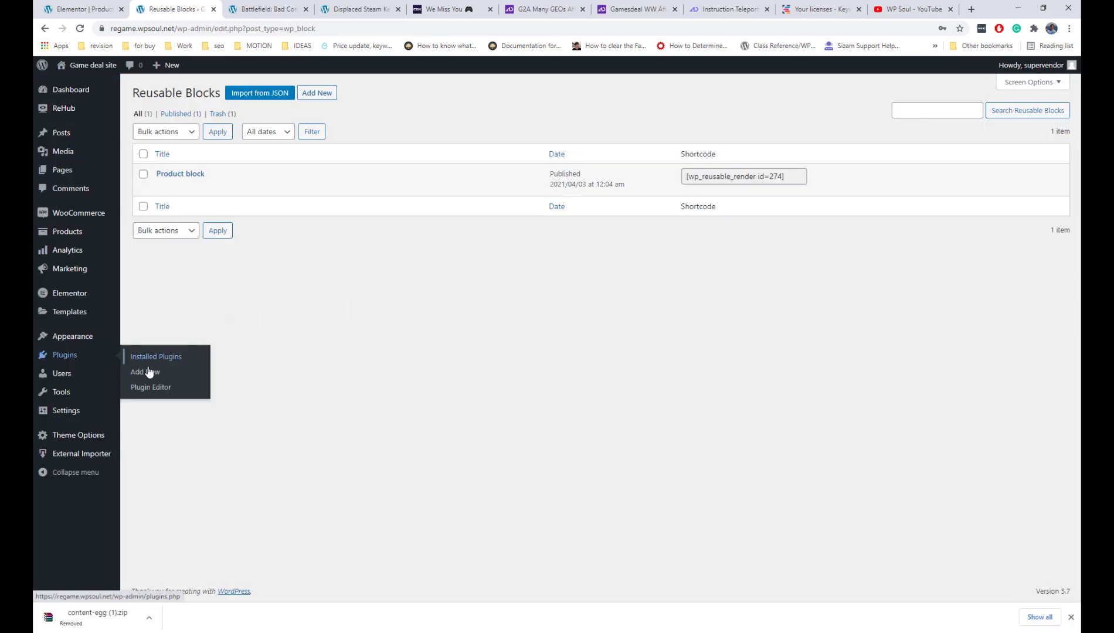
{"action": "left_click", "coordinate": [153, 372]}
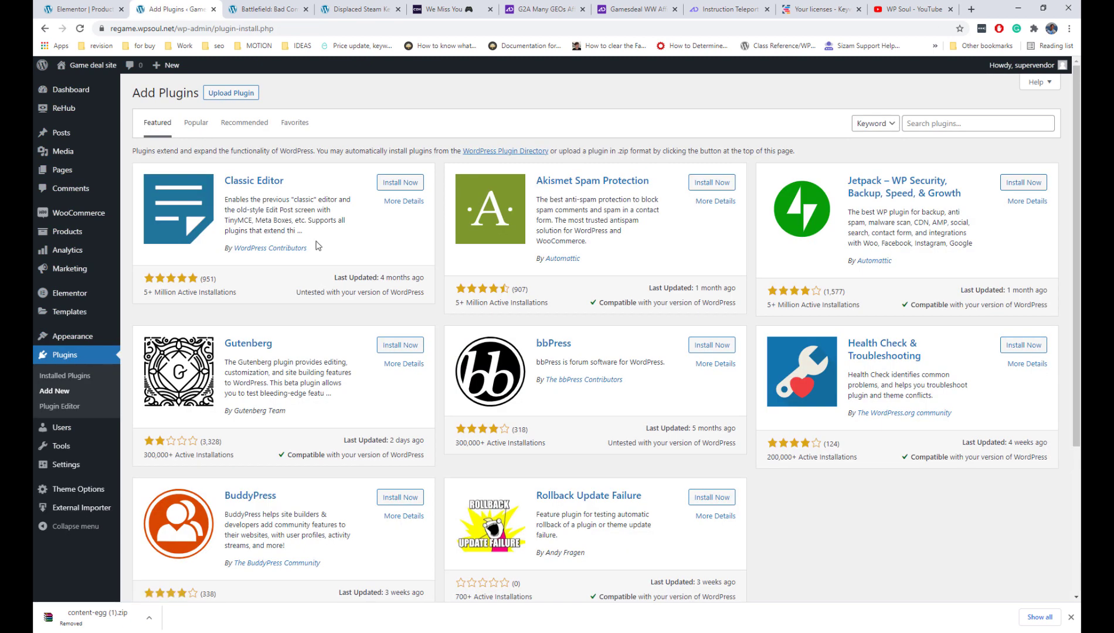
{"action": "left_click", "coordinate": [245, 92]}
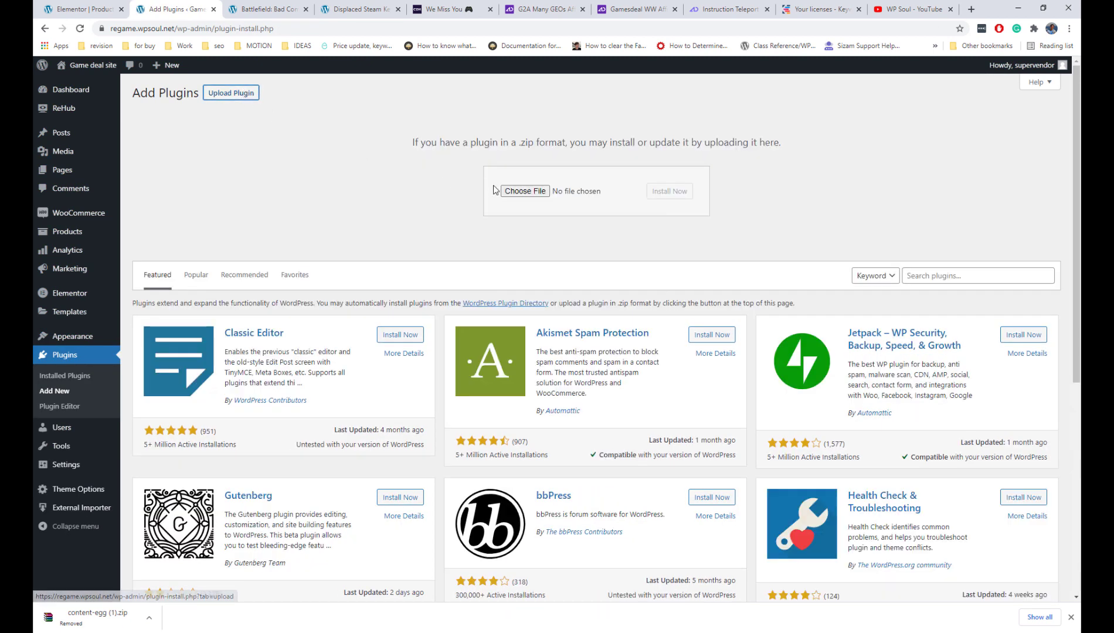
{"action": "left_click", "coordinate": [525, 192]}
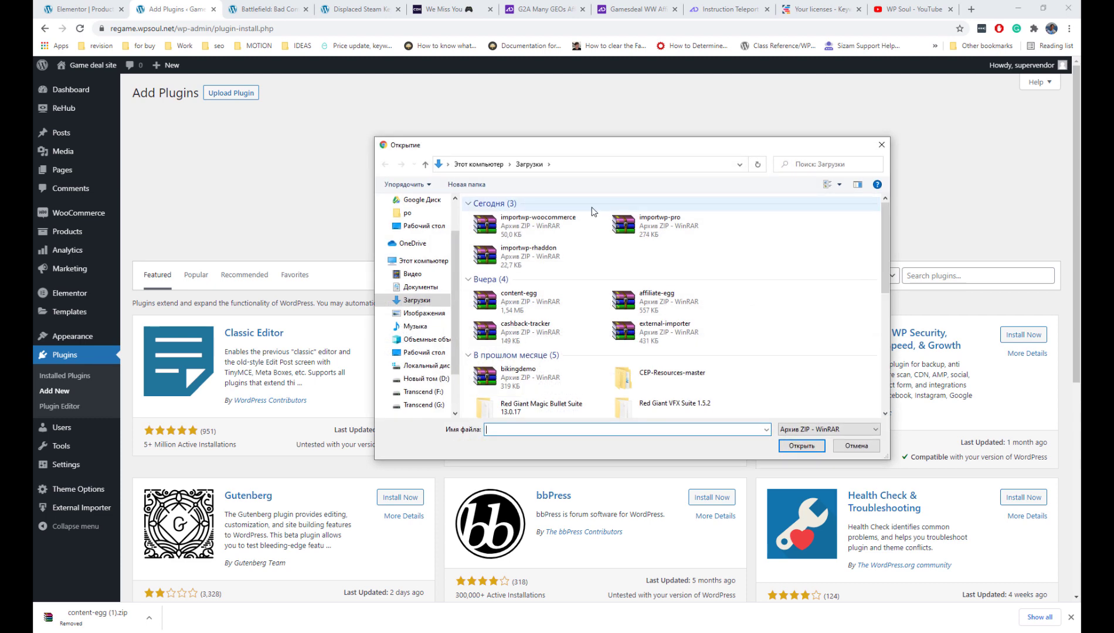
{"action": "left_click", "coordinate": [525, 301]}
{"action": "left_click", "coordinate": [802, 446]}
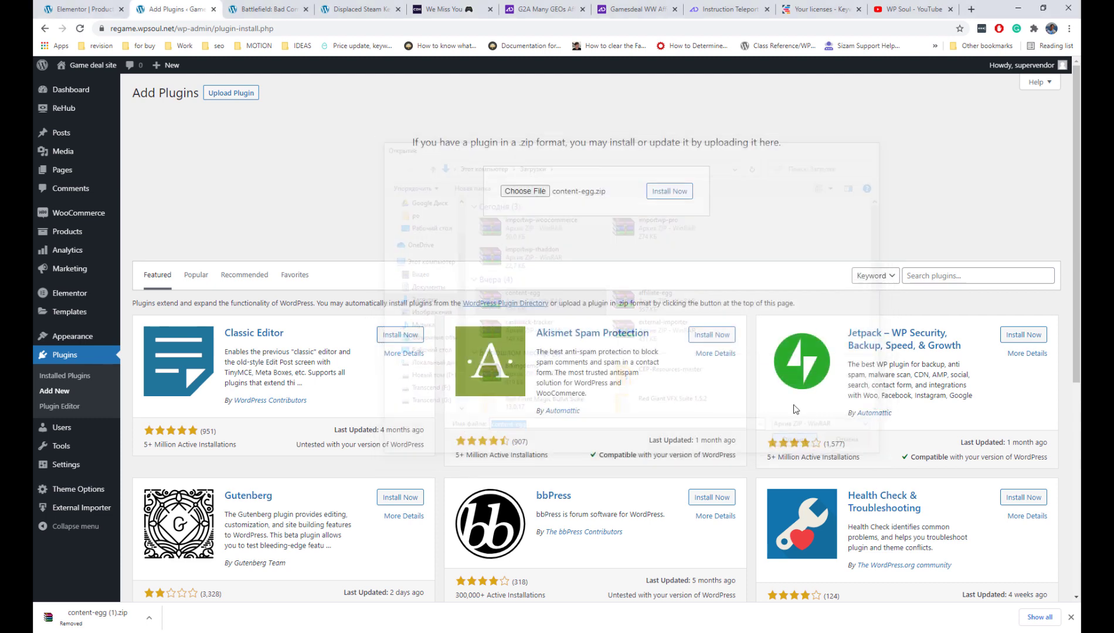
{"action": "left_click", "coordinate": [662, 193]}
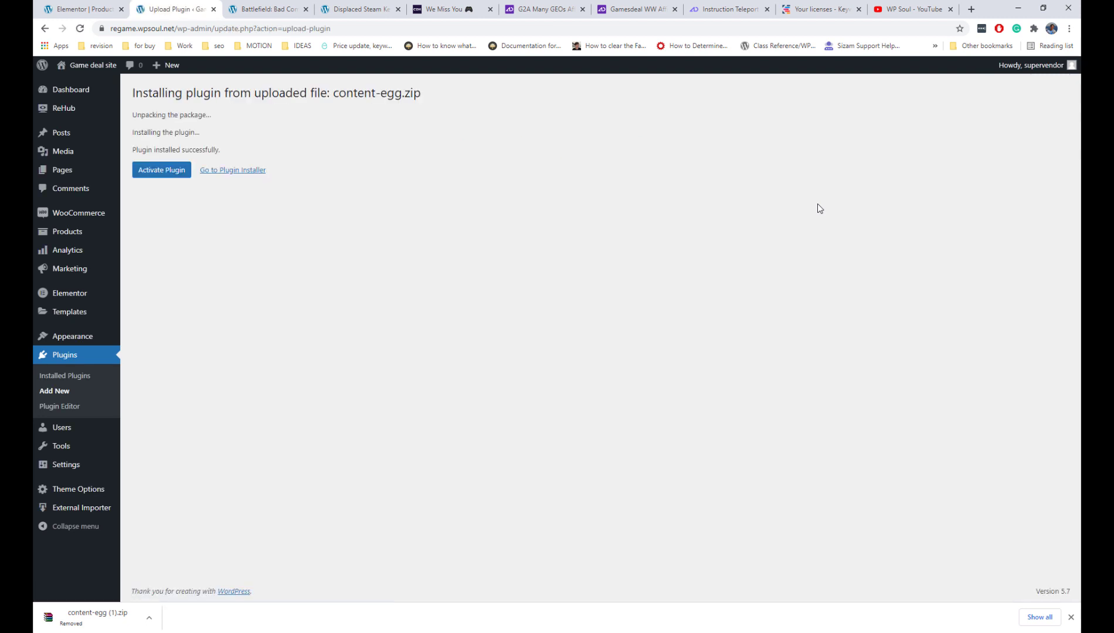
{"action": "left_click", "coordinate": [1070, 617]}
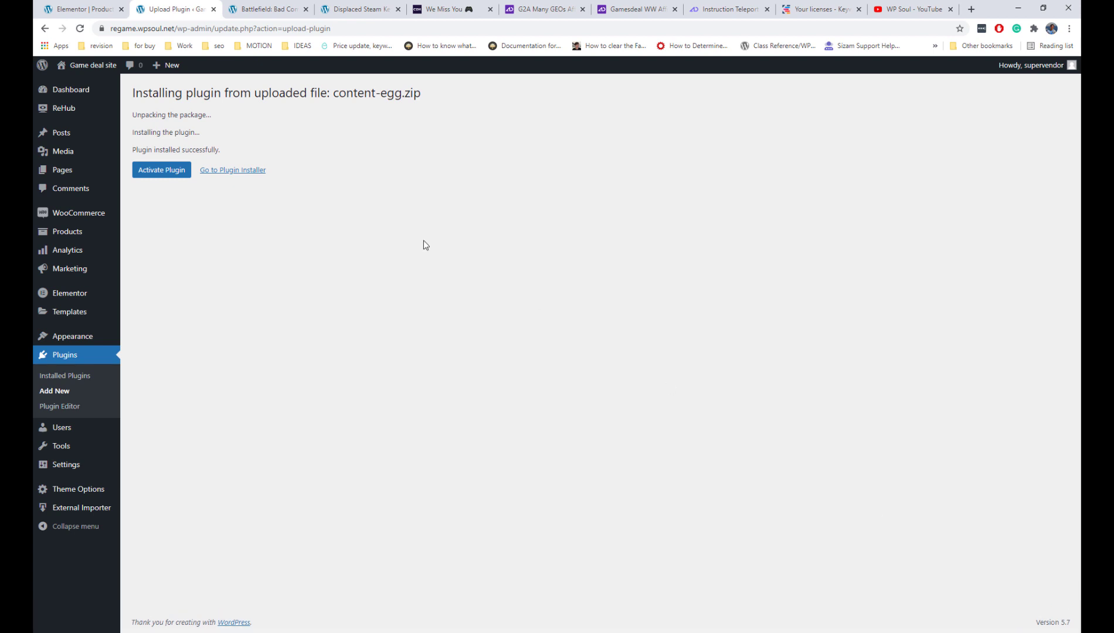
{"action": "left_click", "coordinate": [175, 179]}
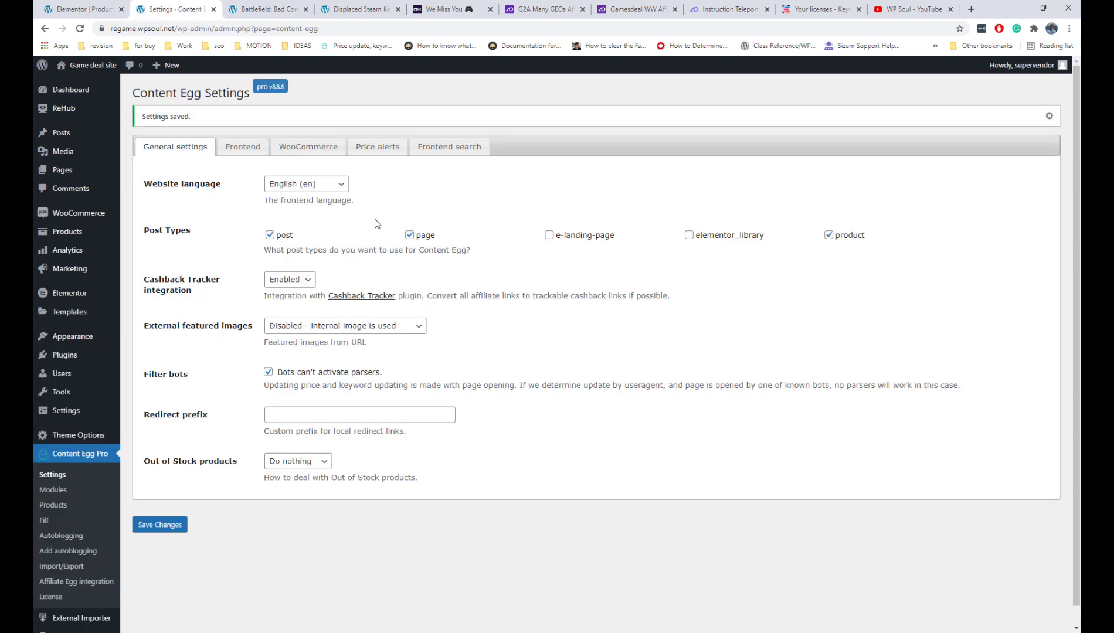
- Untick post and page post types, then set WooCommerce sync to Manually only and update date Disabled
{"action": "left_click", "coordinate": [410, 235]}
{"action": "left_click", "coordinate": [269, 235]}
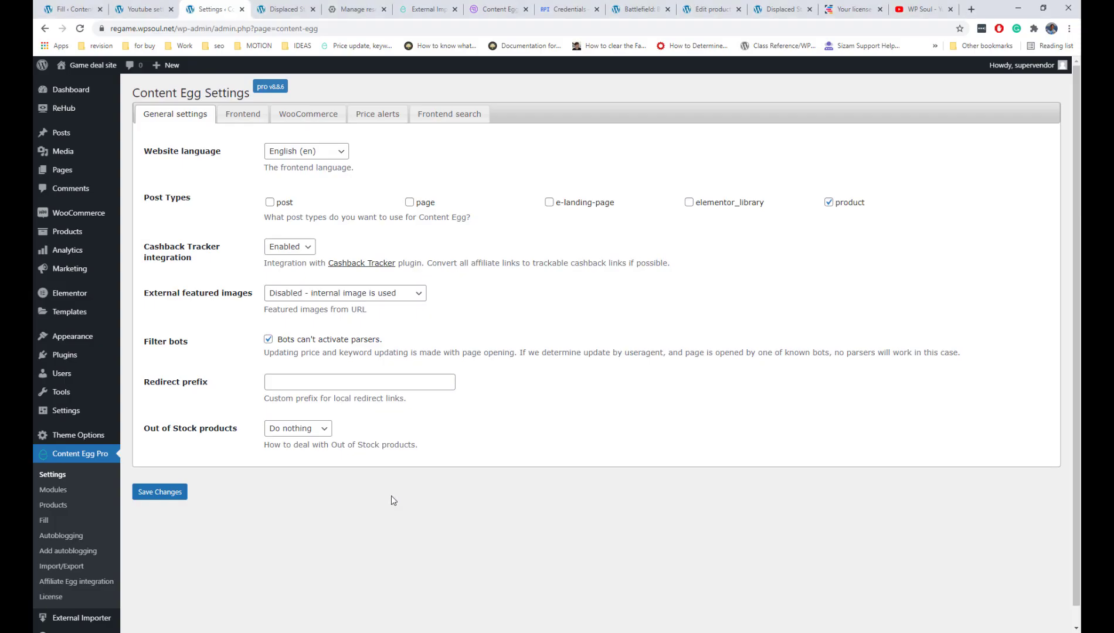
{"action": "left_click", "coordinate": [298, 119]}
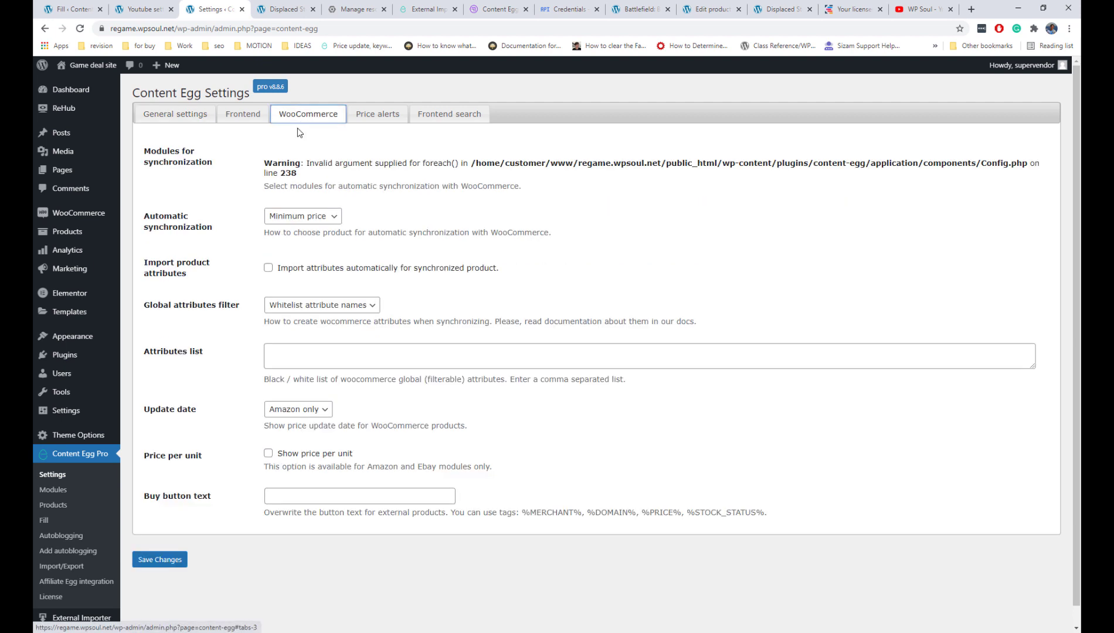
{"action": "scroll", "coordinate": [250, 204], "scroll_direction": "down", "scroll_amount": 1}
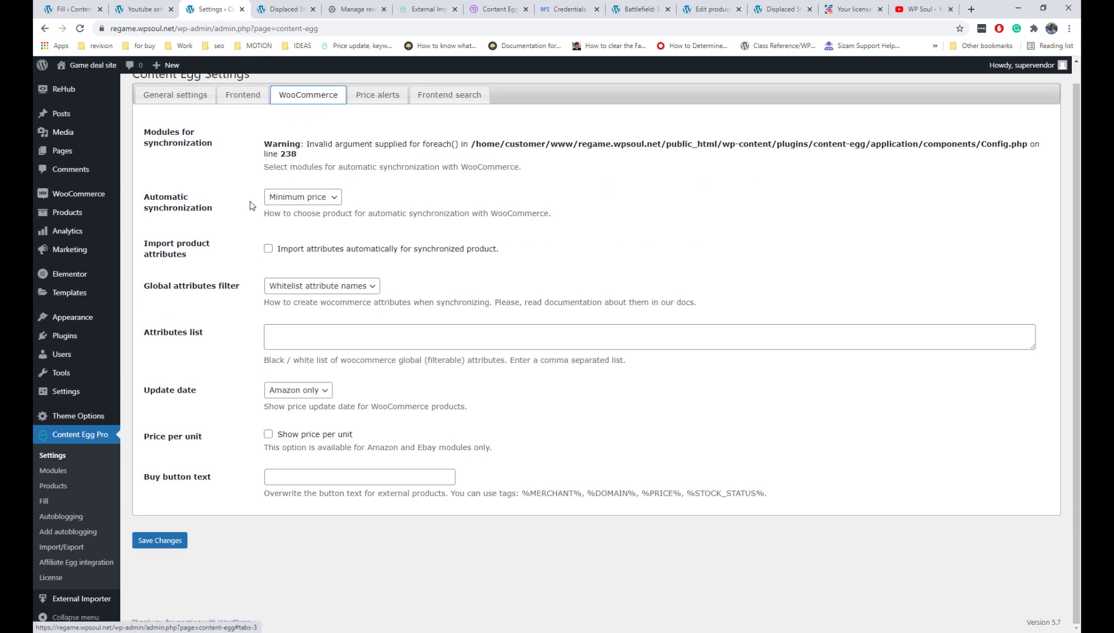
{"action": "left_click", "coordinate": [305, 198]}
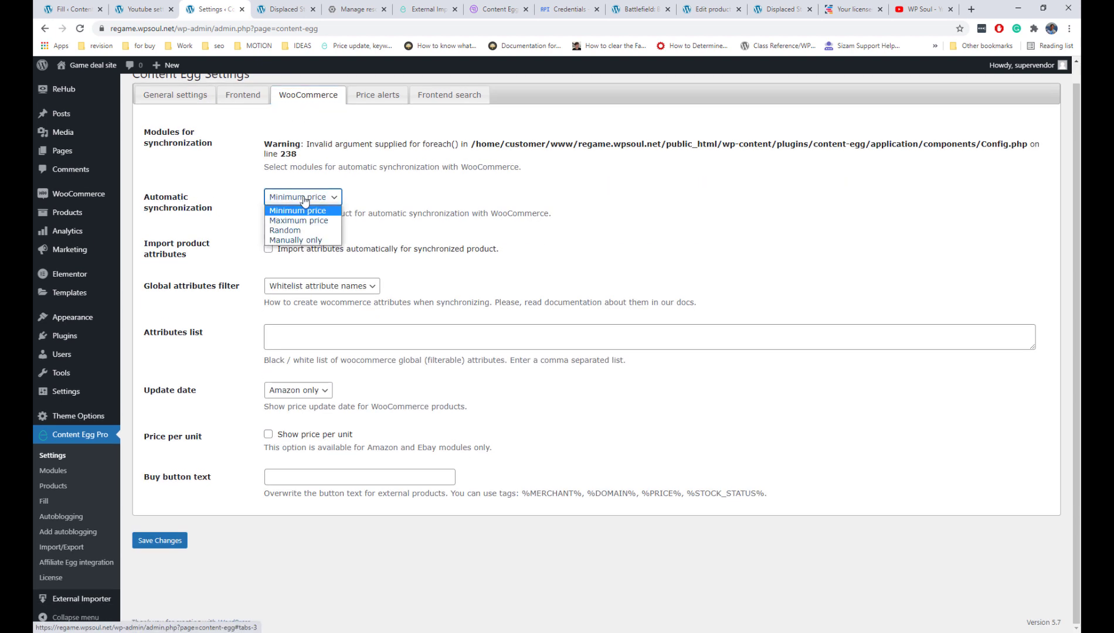
{"action": "left_click", "coordinate": [315, 241]}
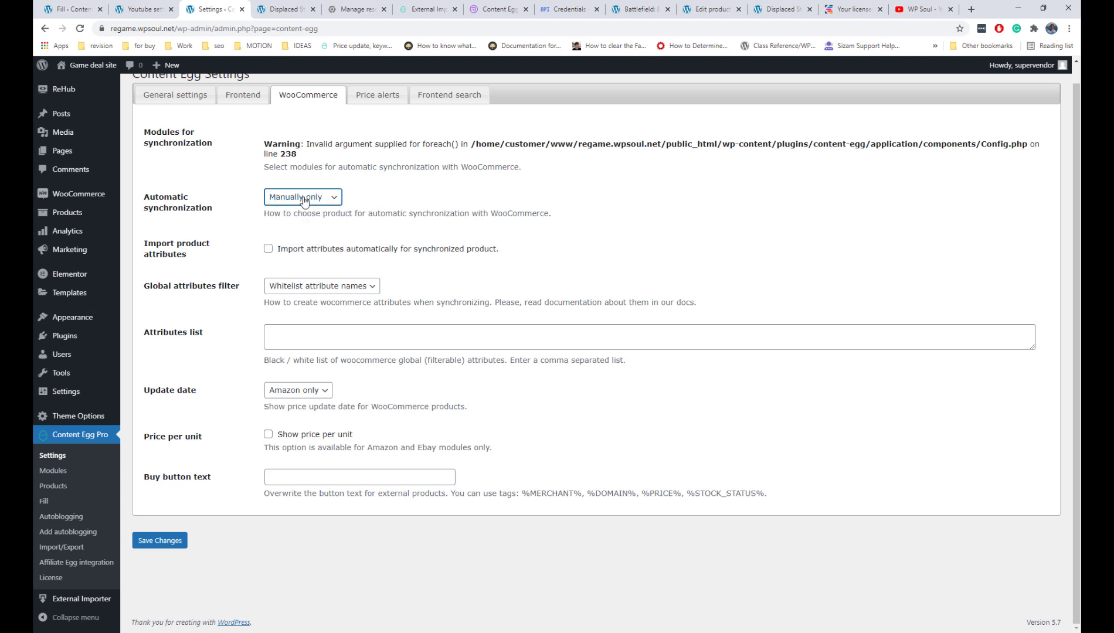
{"action": "key", "text": "Return"}
{"action": "left_click", "coordinate": [301, 443]}
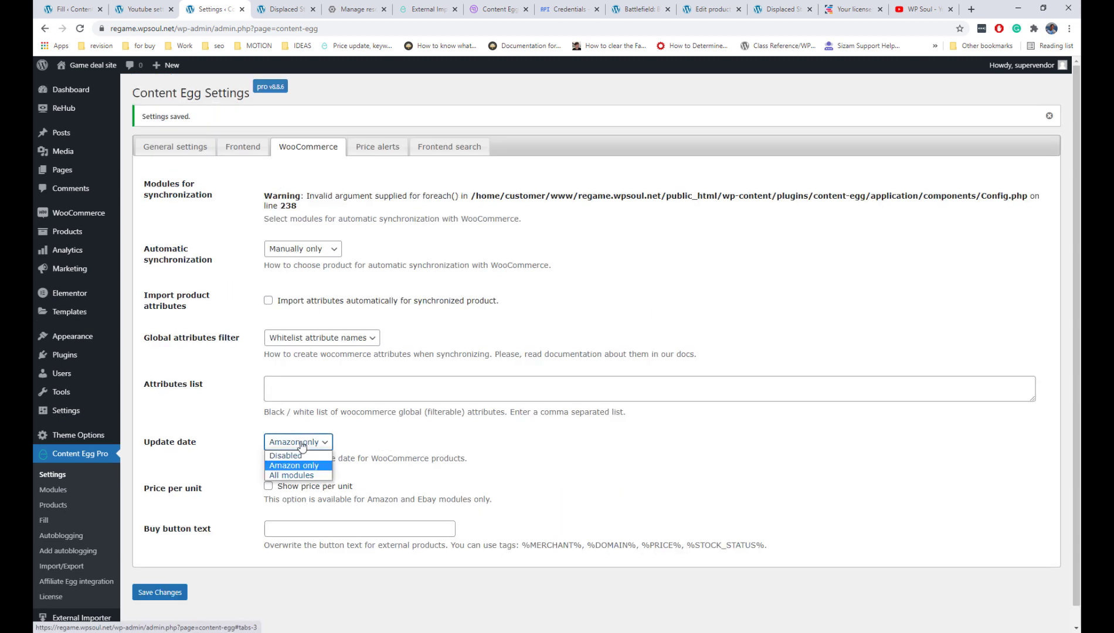
{"action": "left_click", "coordinate": [309, 457]}
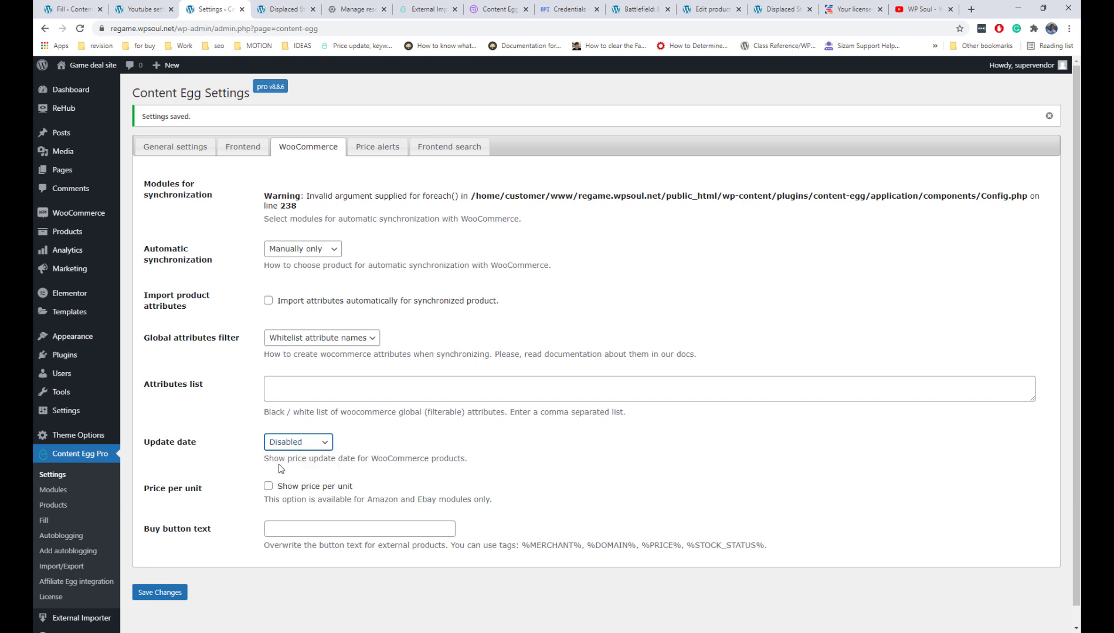
{"action": "left_click", "coordinate": [176, 592]}
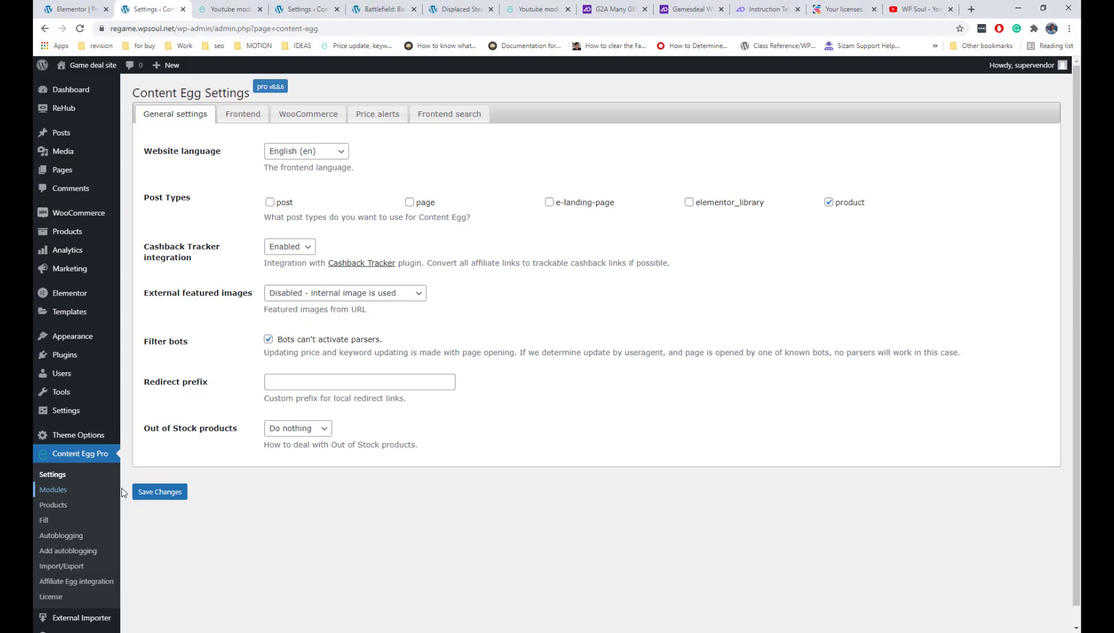
- Open the Youtube module from Content Egg Modules and delete its existing API key
{"action": "left_click", "coordinate": [66, 490]}
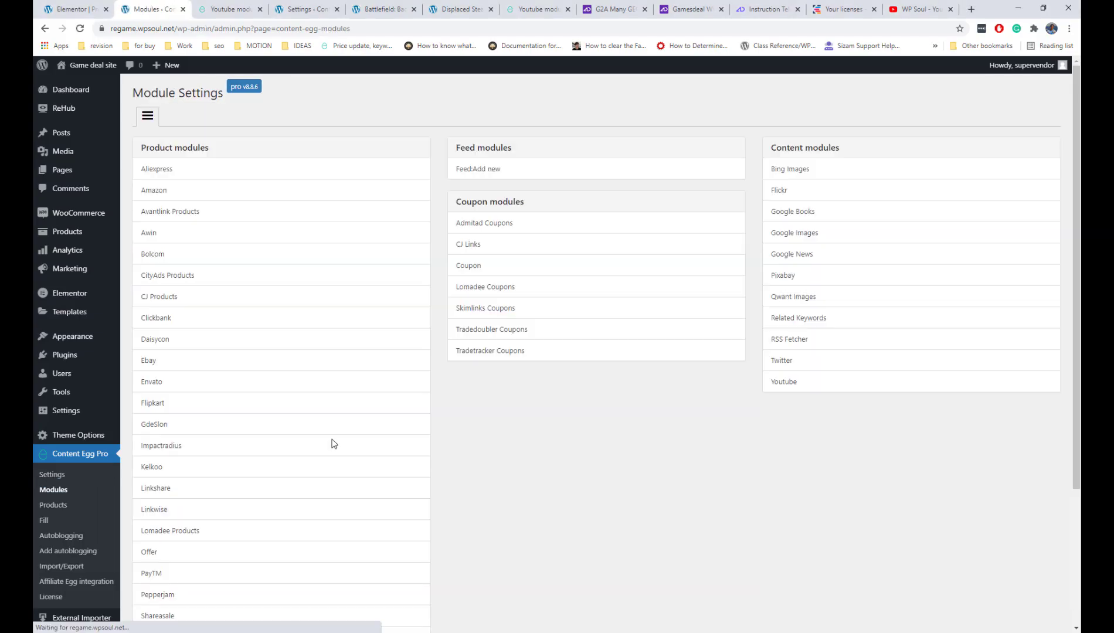
{"action": "scroll", "coordinate": [309, 393], "scroll_direction": "down", "scroll_amount": 3}
{"action": "scroll", "coordinate": [318, 346], "scroll_direction": "up", "scroll_amount": 3}
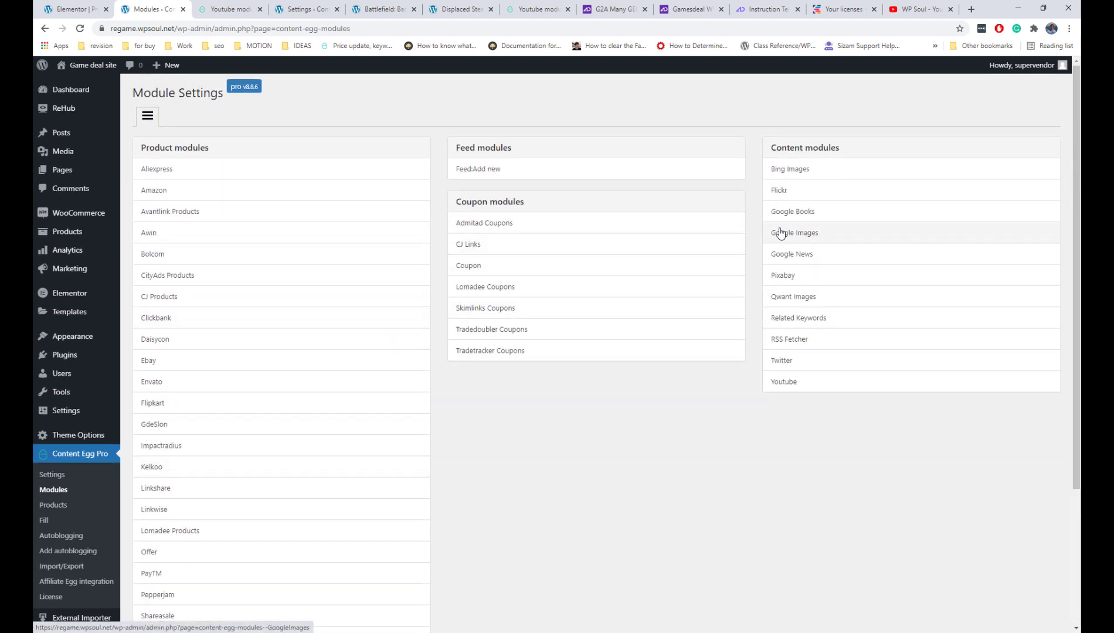
{"action": "left_click", "coordinate": [830, 381]}
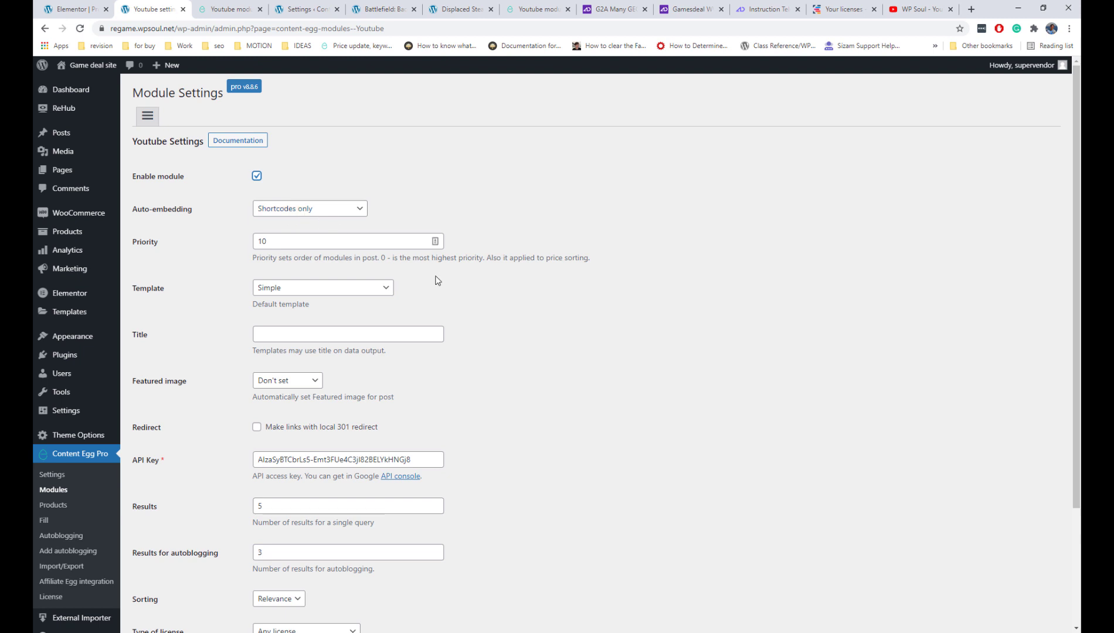
{"action": "left_click_drag", "start_coordinate": [421, 455], "coordinate": [227, 463]}
{"action": "key", "text": "BackSpace"}
{"action": "left_click", "coordinate": [526, 410]}
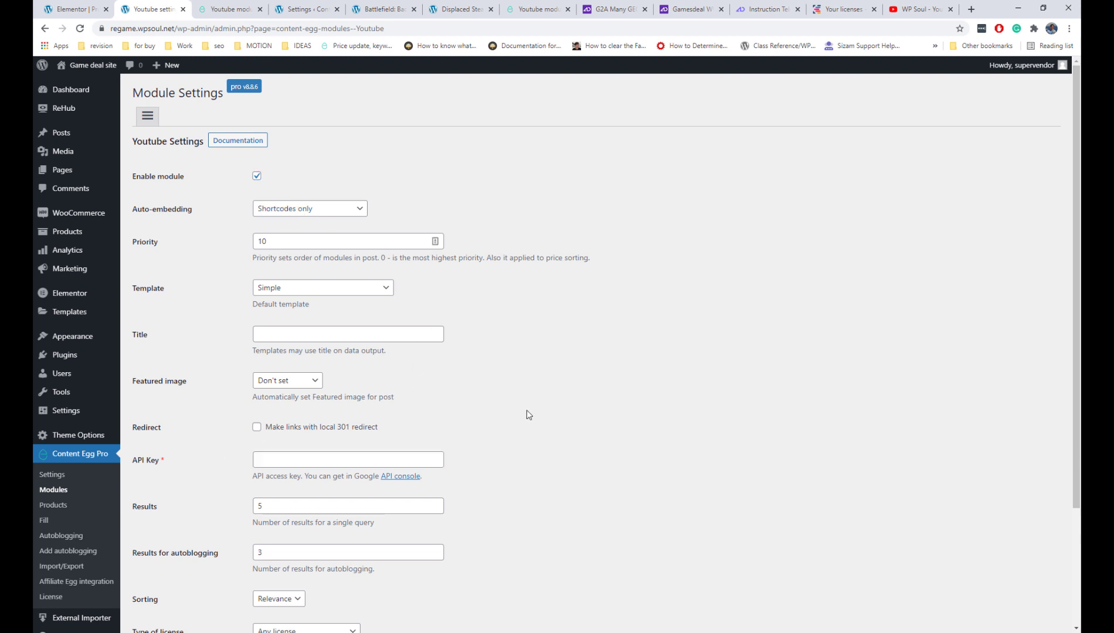
- Open the Youtube module documentation and follow its Google API console link in a new tab
{"action": "left_click", "coordinate": [258, 144]}
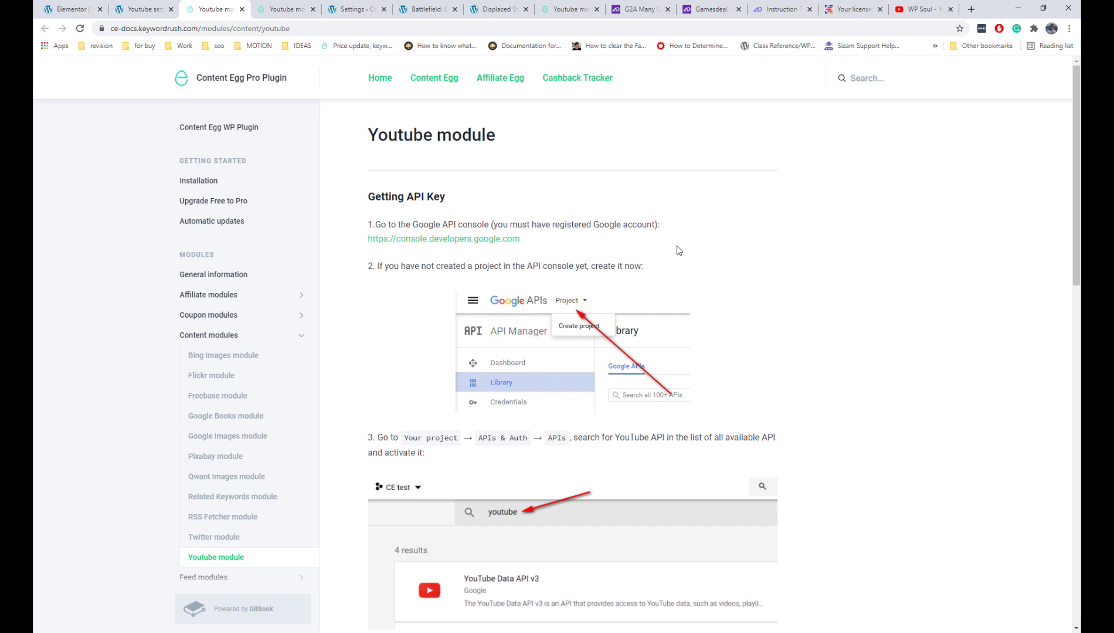
{"action": "right_click", "coordinate": [505, 240]}
{"action": "left_click", "coordinate": [514, 246]}
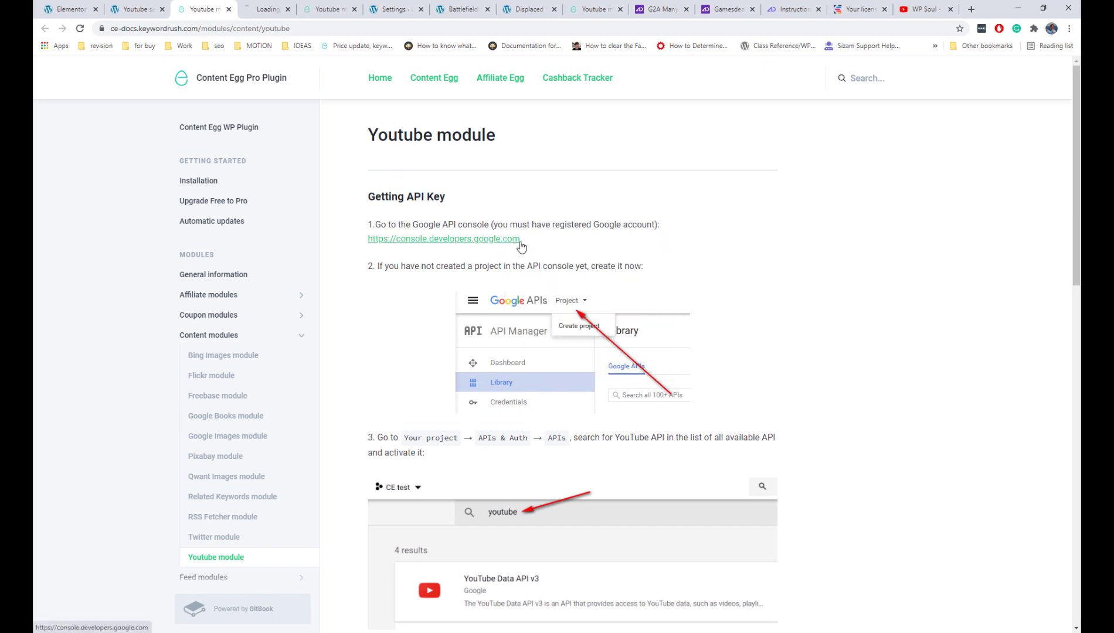
{"action": "left_click", "coordinate": [258, 10]}
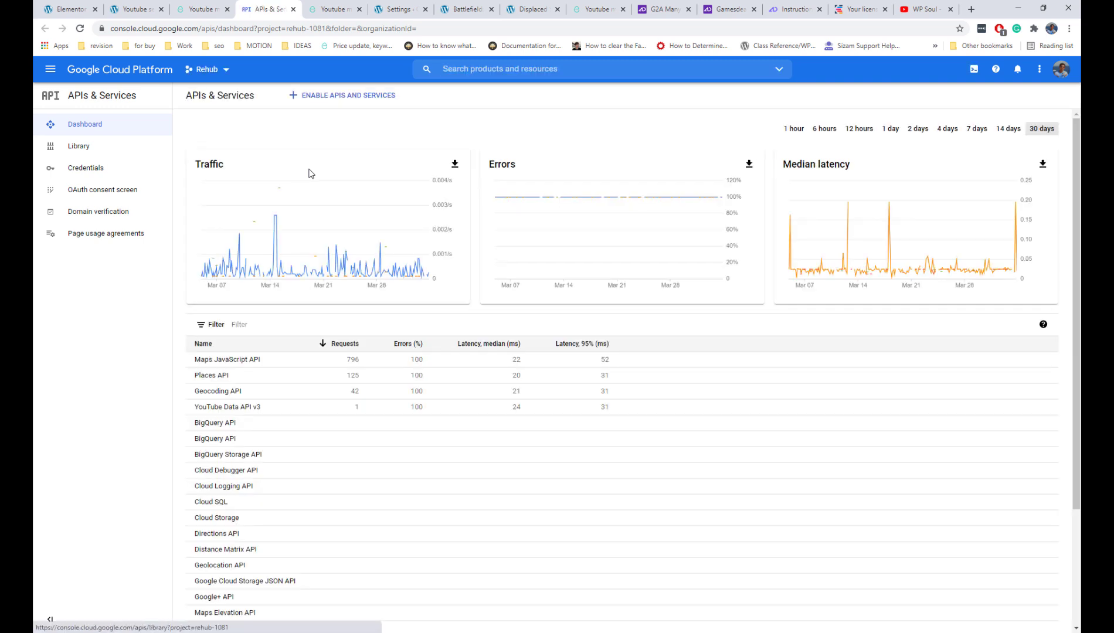
- Create a new Google Cloud project named Regame
{"action": "left_click", "coordinate": [202, 72]}
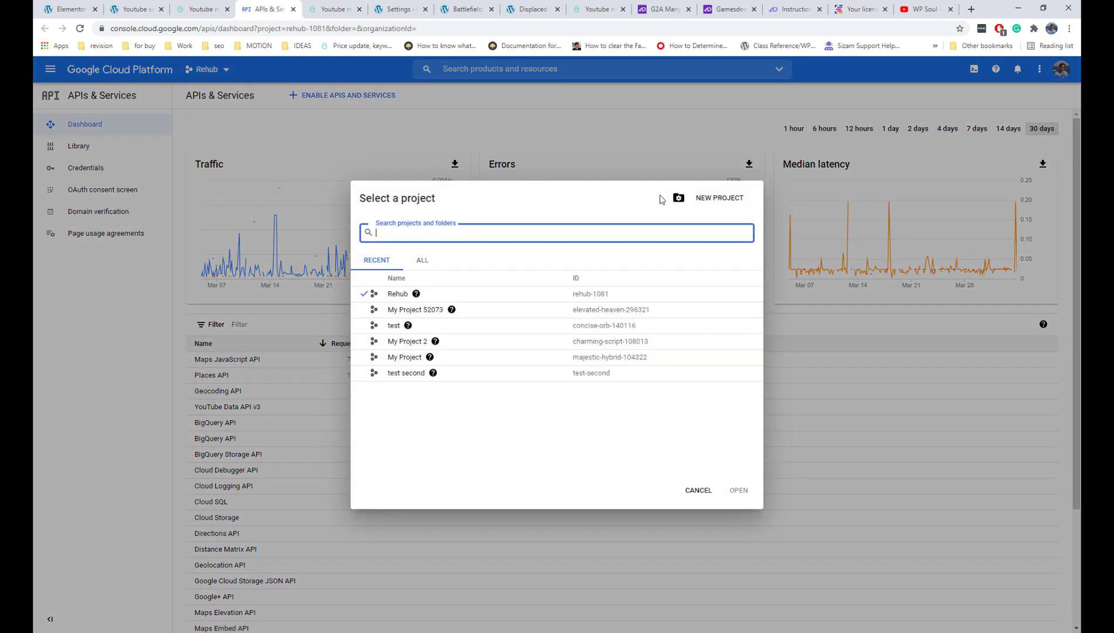
{"action": "left_click", "coordinate": [718, 199]}
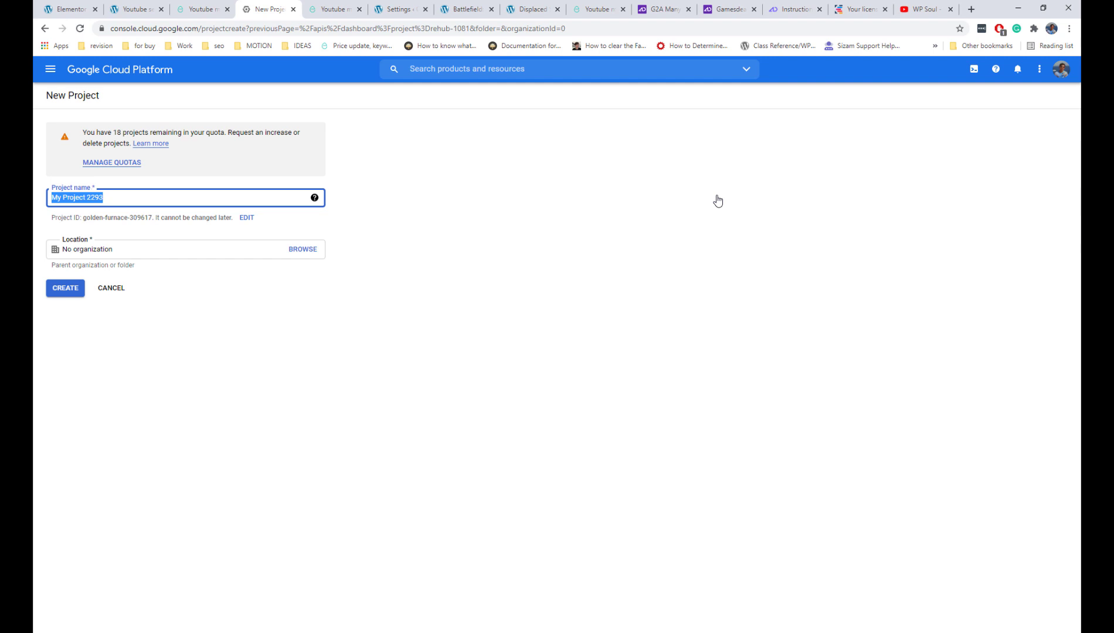
{"action": "type", "text": "Regame"}
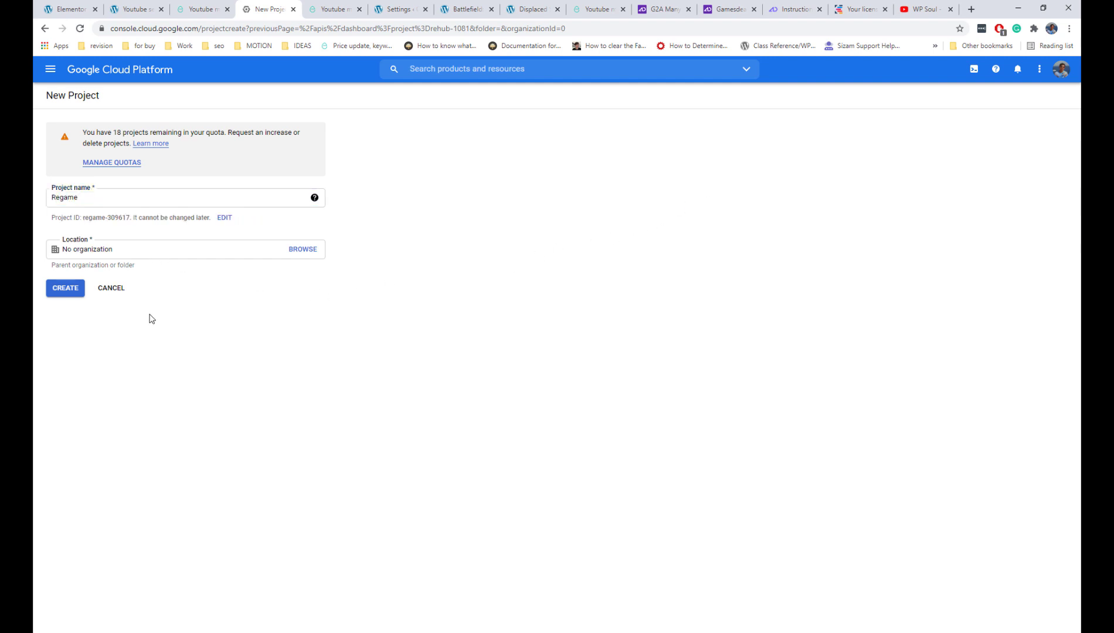
{"action": "left_click", "coordinate": [68, 289]}
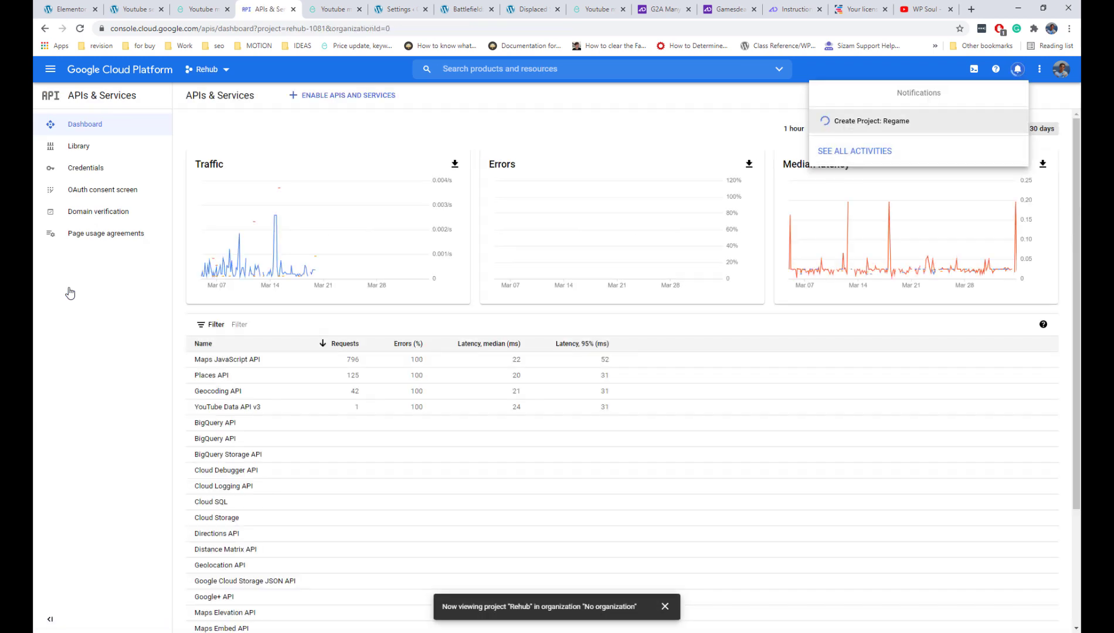
{"action": "left_click", "coordinate": [212, 76]}
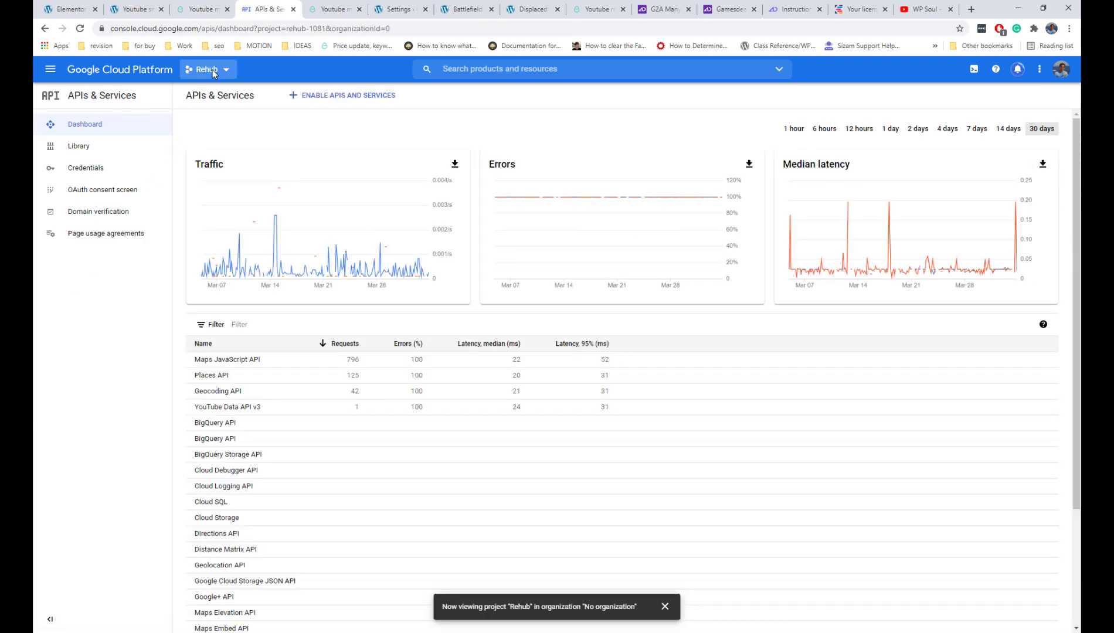
- Switch the Cloud Console to the Regame project from the project list
{"action": "left_click", "coordinate": [213, 75]}
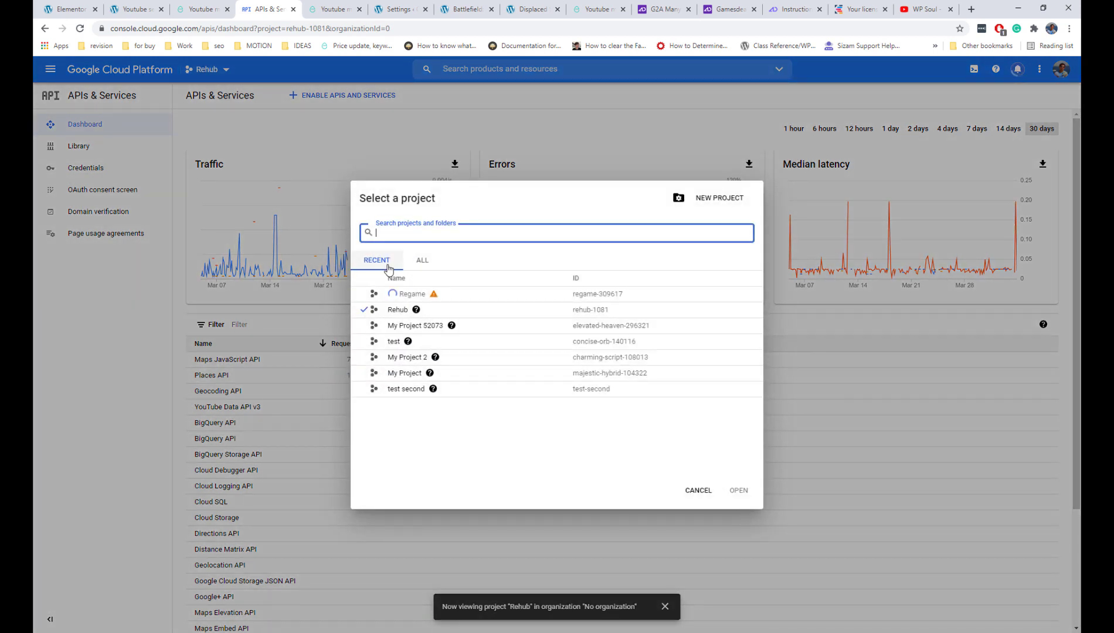
{"action": "left_click", "coordinate": [415, 297]}
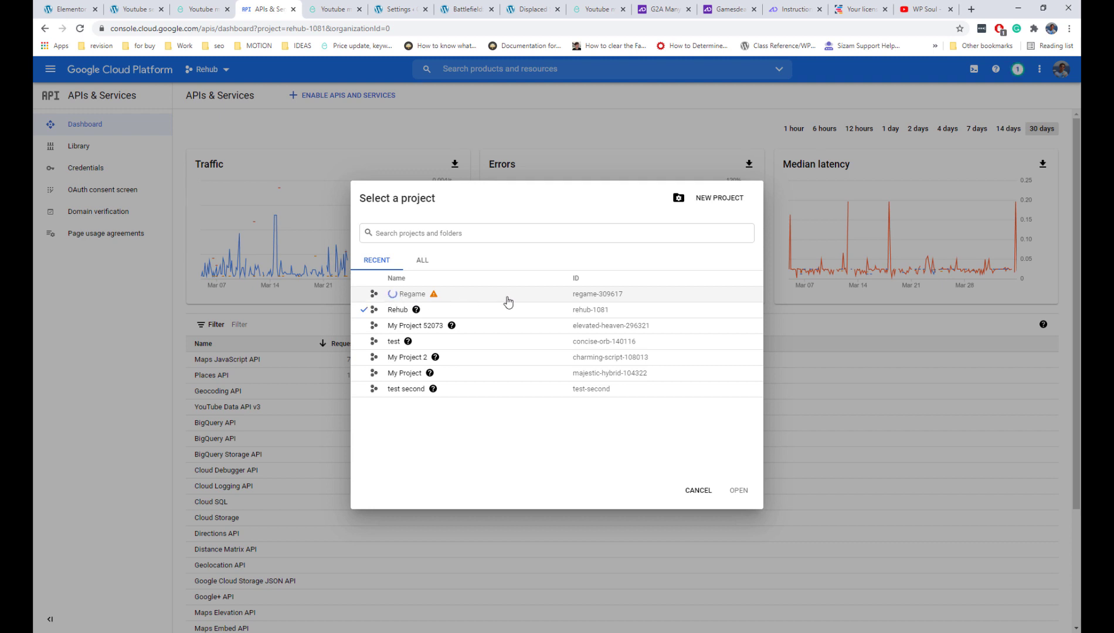
{"action": "left_click", "coordinate": [369, 308]}
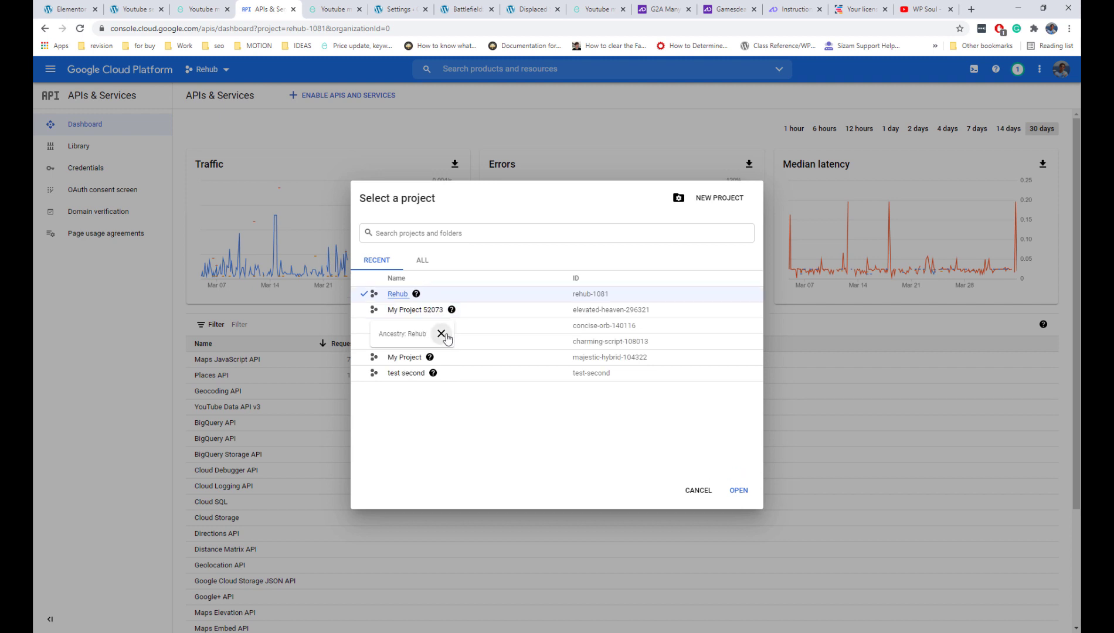
{"action": "left_click", "coordinate": [409, 295]}
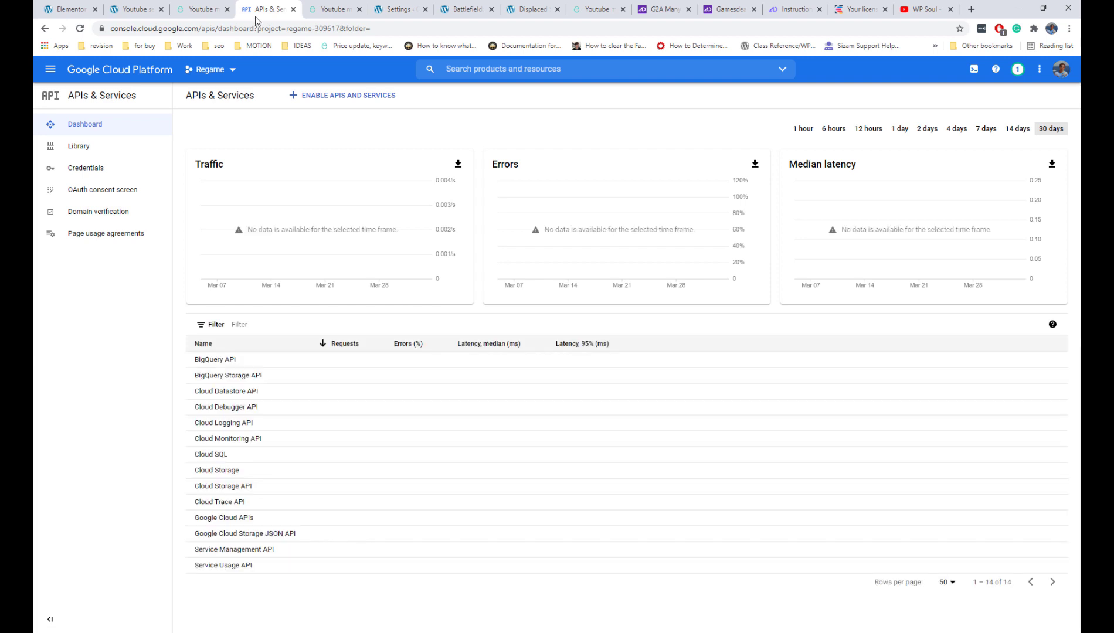
- Enable YouTube Data API v3 from the API Library and go to its Credentials page
{"action": "left_click", "coordinate": [79, 155]}
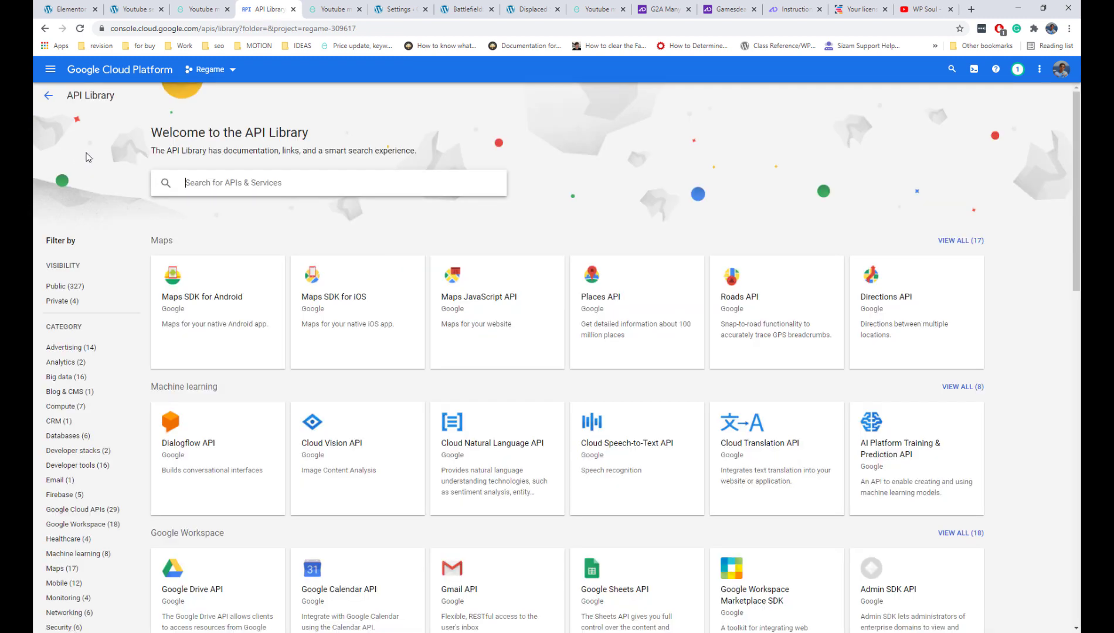
{"action": "scroll", "coordinate": [273, 221], "scroll_direction": "down", "scroll_amount": 2}
{"action": "scroll", "coordinate": [274, 221], "scroll_direction": "down", "scroll_amount": 5}
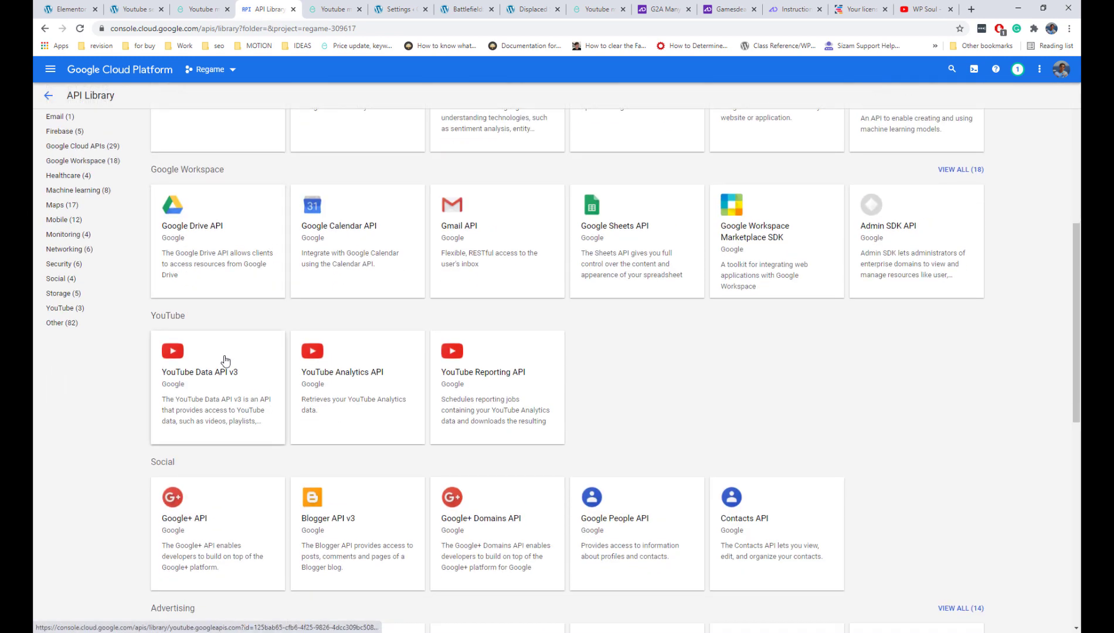
{"action": "left_click", "coordinate": [225, 360]}
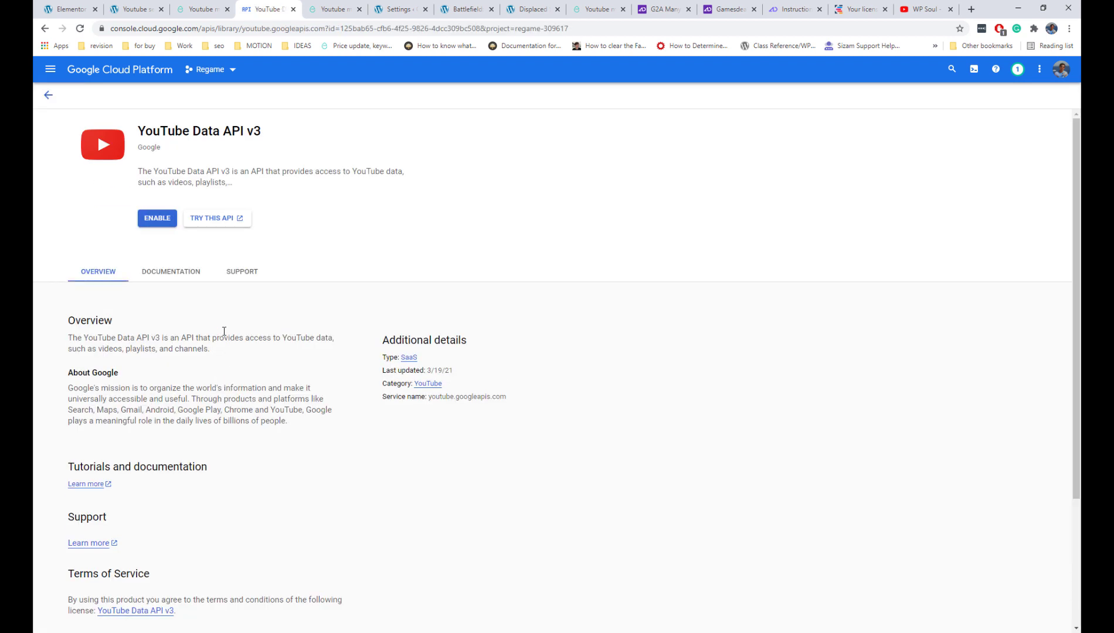
{"action": "left_click", "coordinate": [157, 219]}
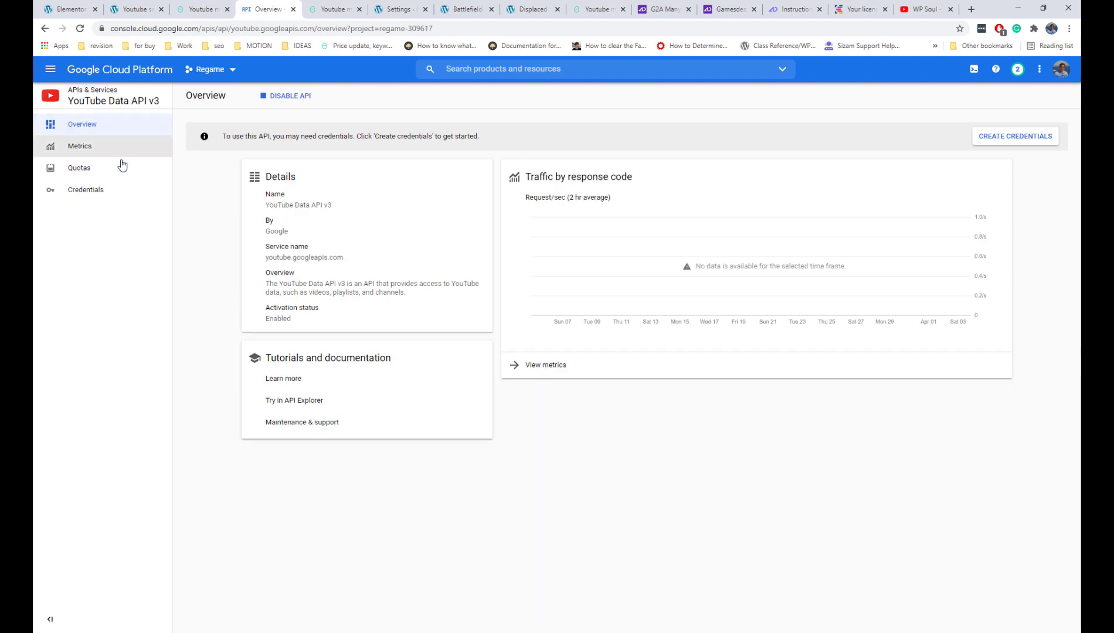
{"action": "left_click", "coordinate": [123, 189]}
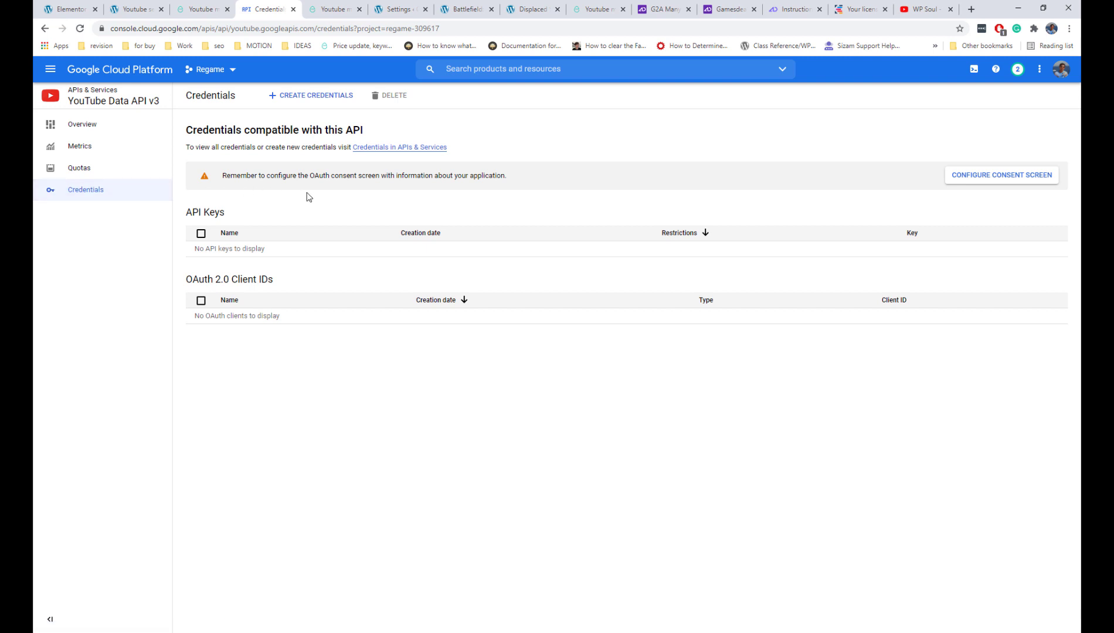
- Create a new API key, copy it, and save its settings in Cloud Console
{"action": "left_click", "coordinate": [309, 98]}
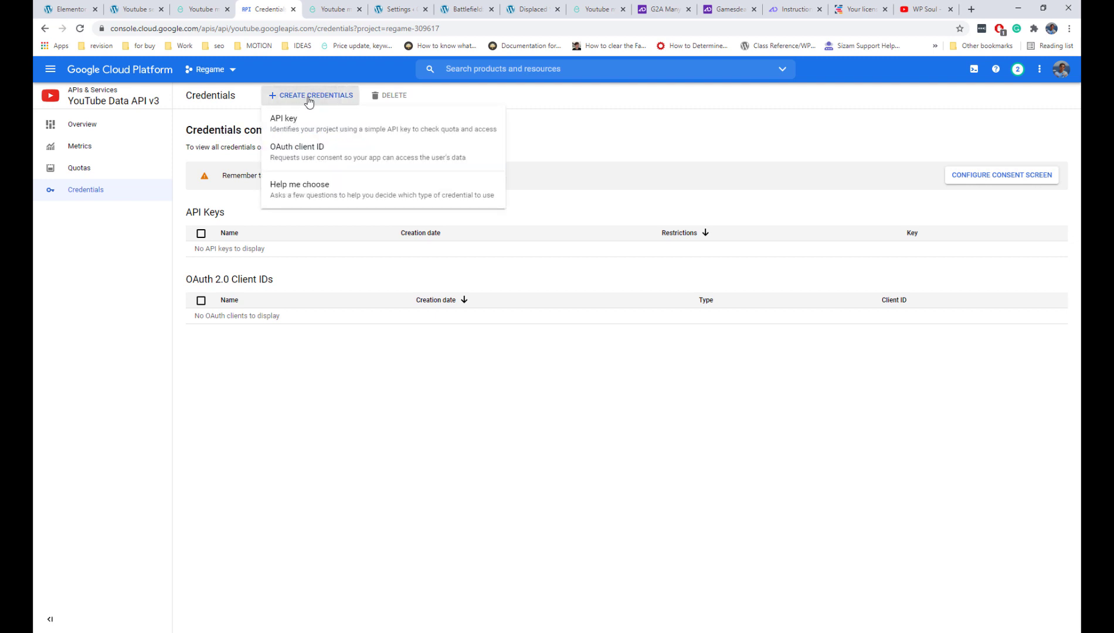
{"action": "left_click", "coordinate": [326, 125]}
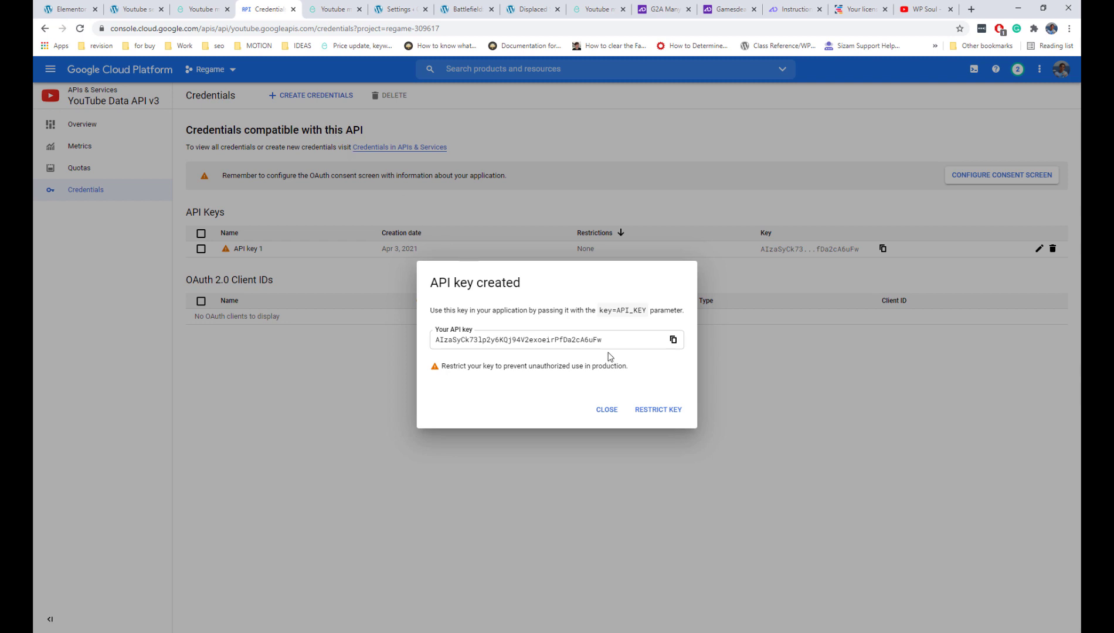
{"action": "left_click", "coordinate": [673, 341]}
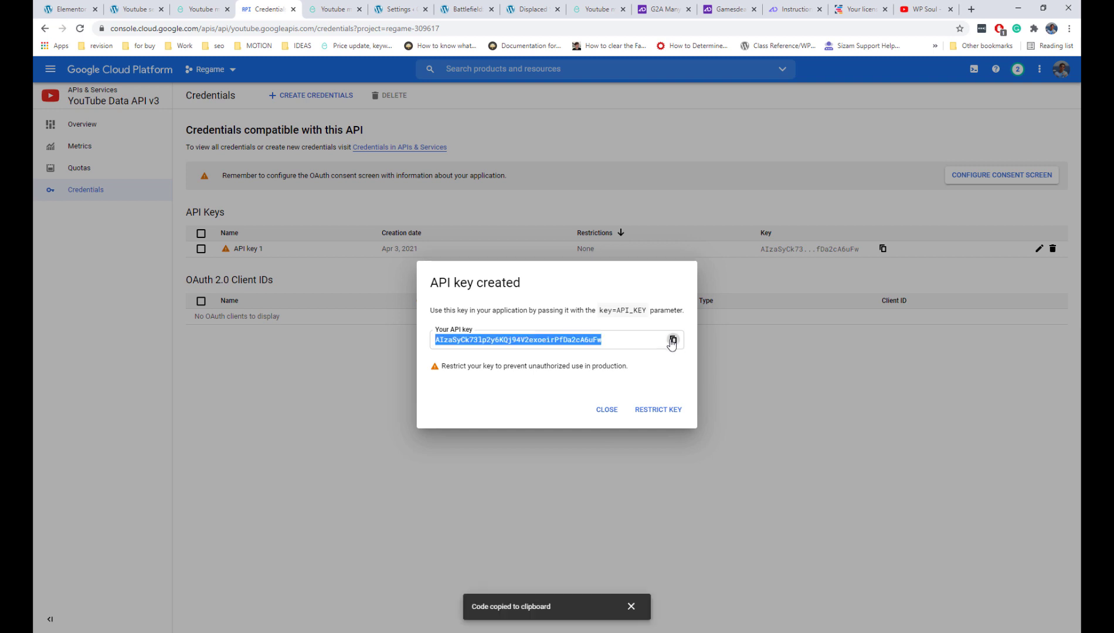
{"action": "left_click", "coordinate": [606, 409]}
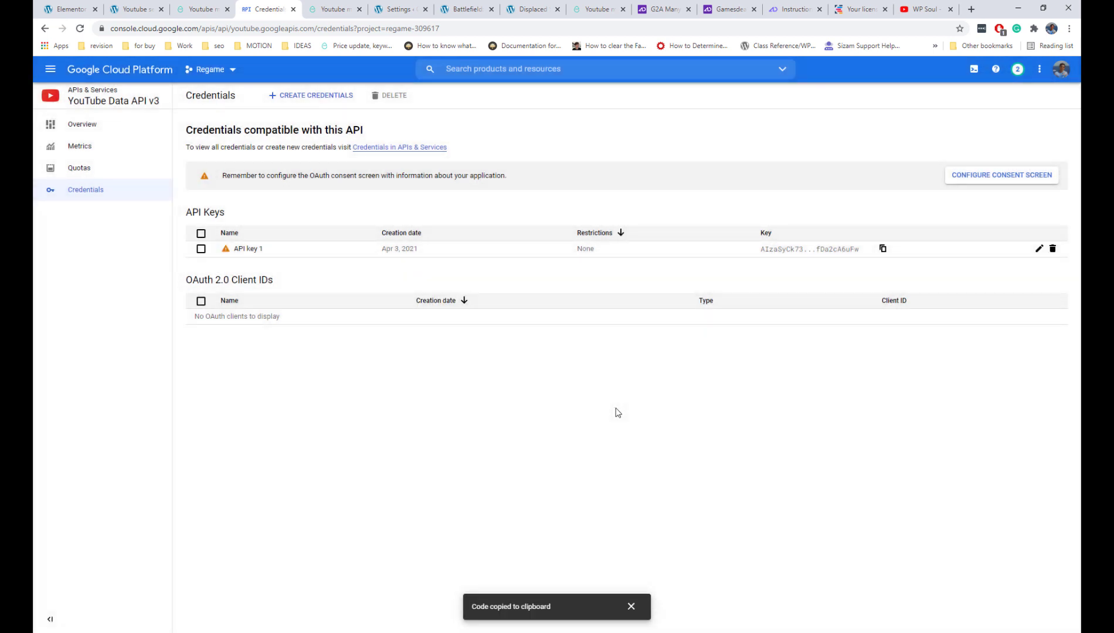
{"action": "mouse_move", "coordinate": [231, 258]}
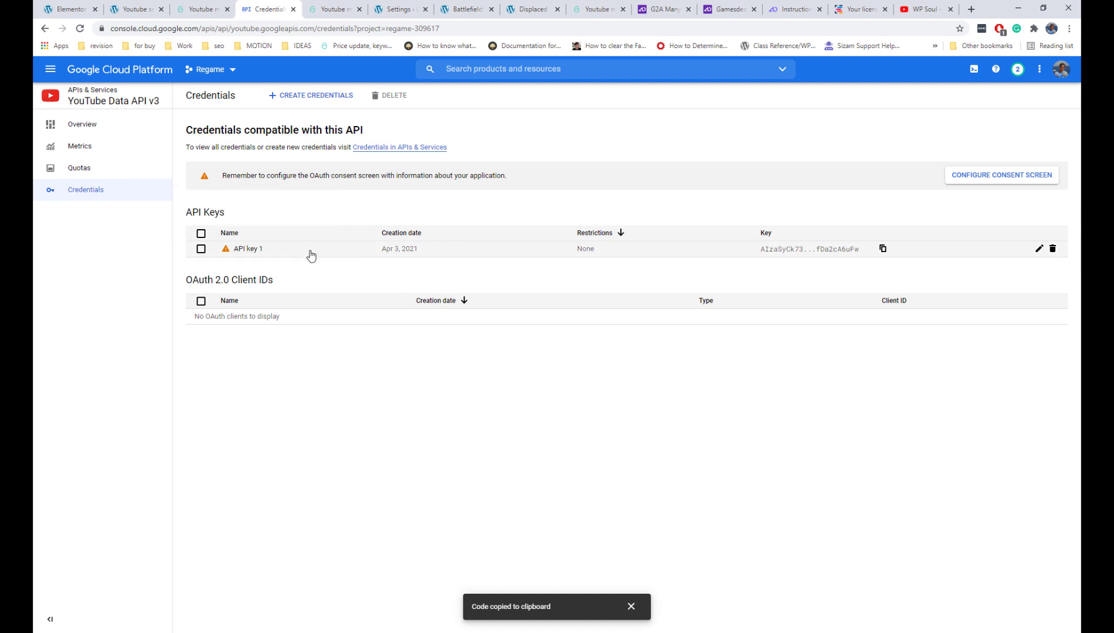
{"action": "left_click", "coordinate": [1039, 249]}
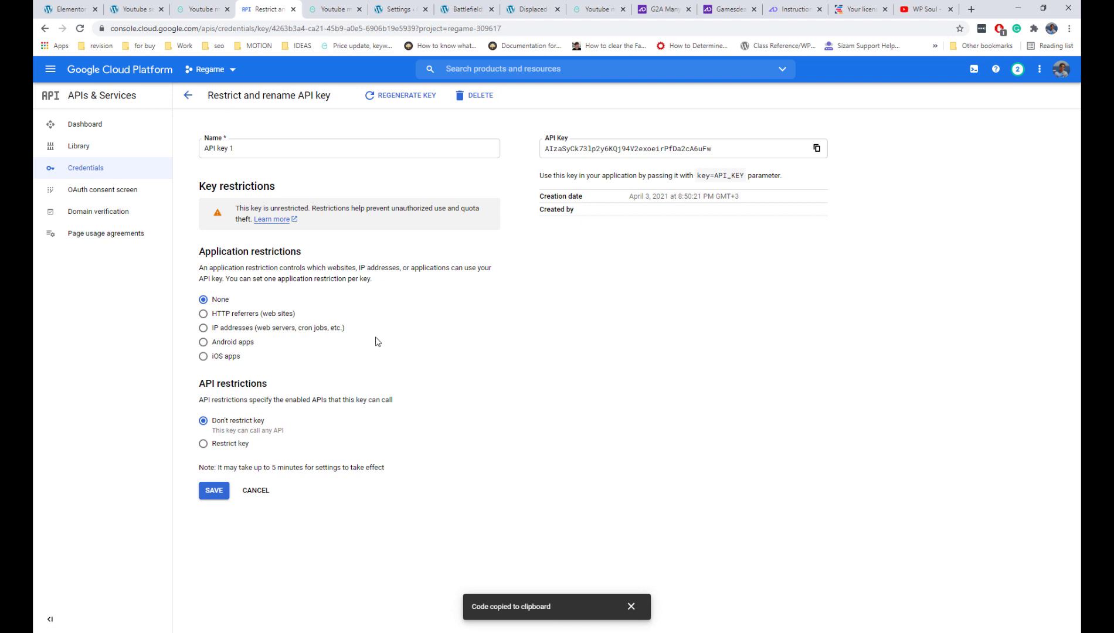
{"action": "left_click", "coordinate": [222, 490]}
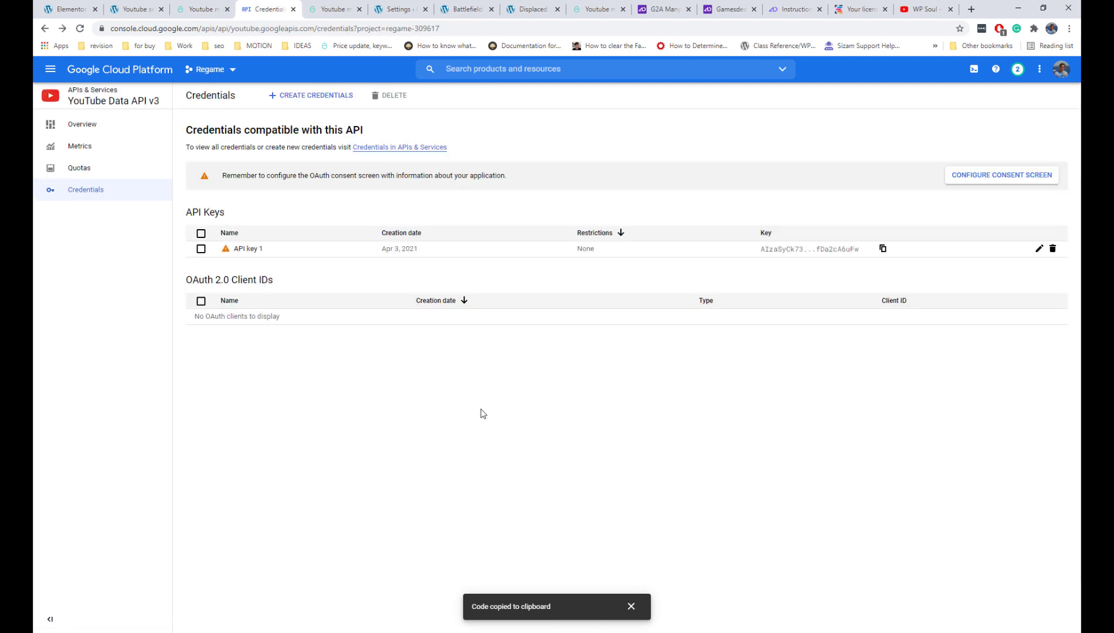
- Paste the copied key into the WordPress Youtube module's API Key field and save
{"action": "left_click", "coordinate": [136, 9]}
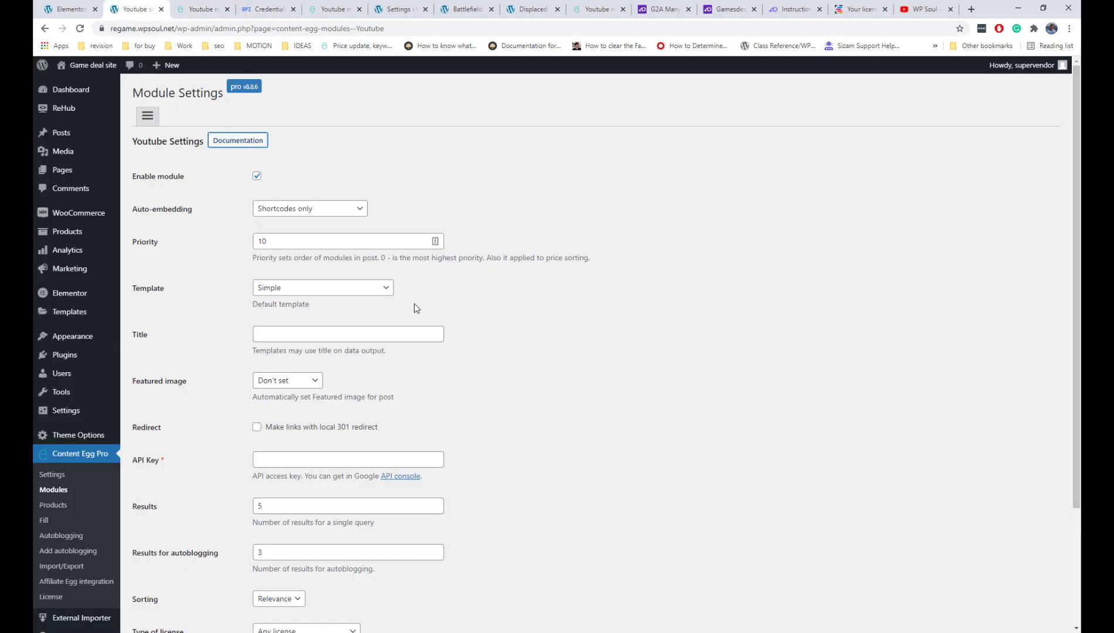
{"action": "left_click", "coordinate": [327, 316]}
{"action": "key", "text": "ctrl+v"}
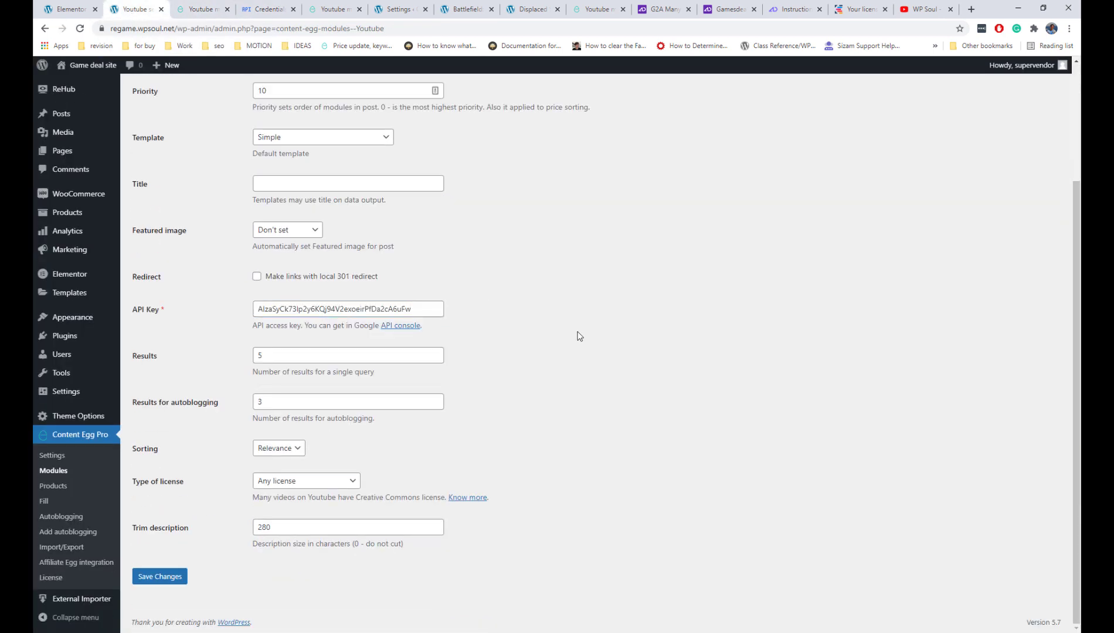
{"action": "left_click", "coordinate": [166, 576]}
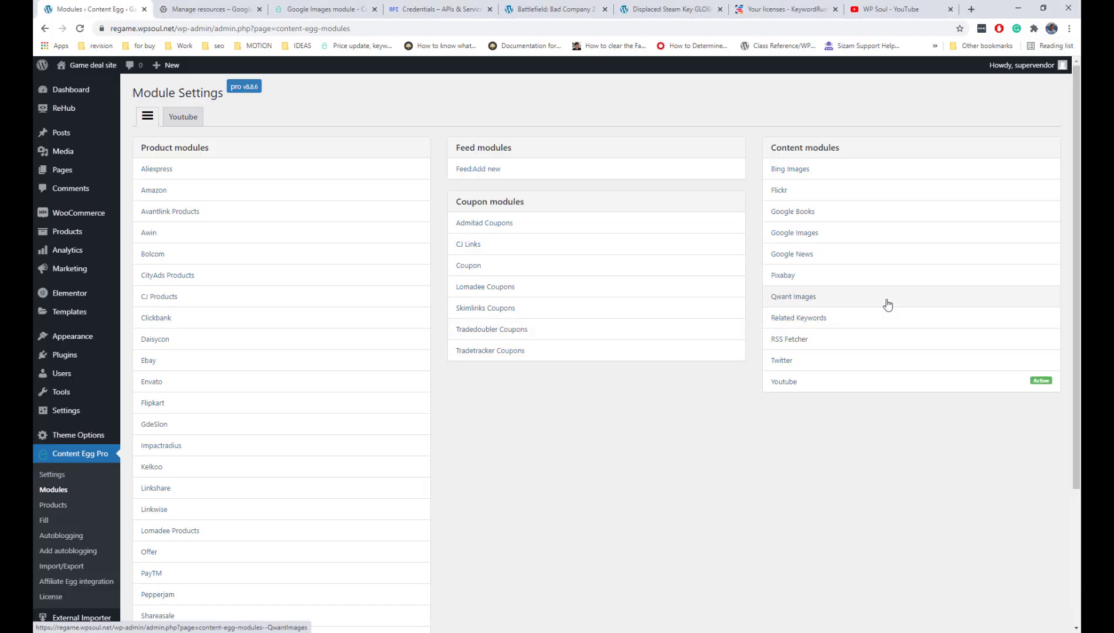
- Tick Enable module in the Google Images module settings and view its setup guide
{"action": "left_click", "coordinate": [866, 237]}
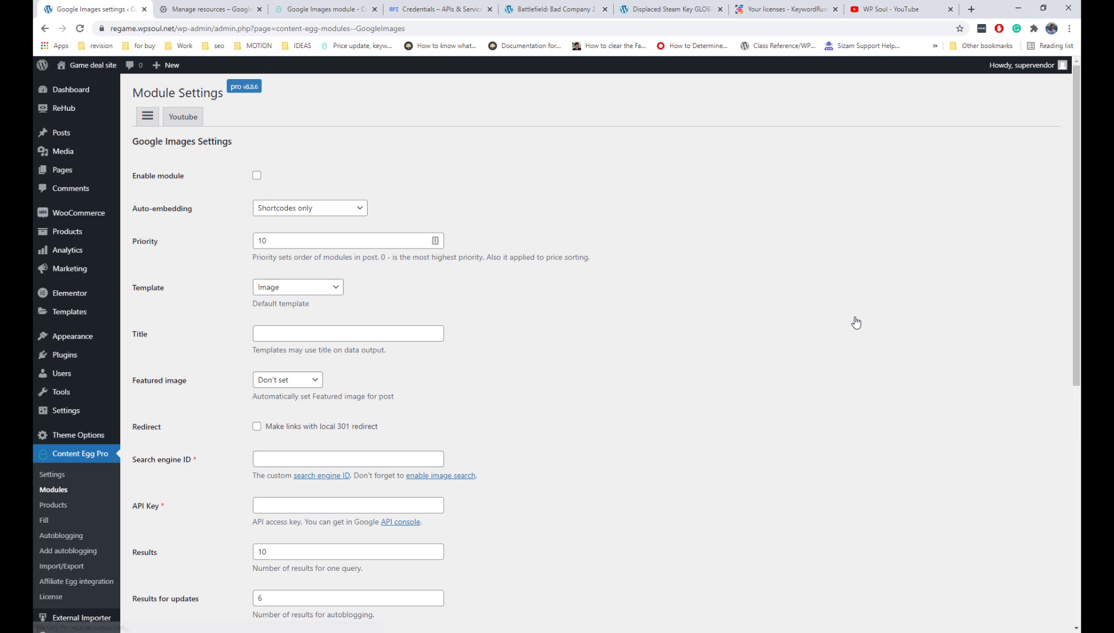
{"action": "left_click", "coordinate": [257, 176]}
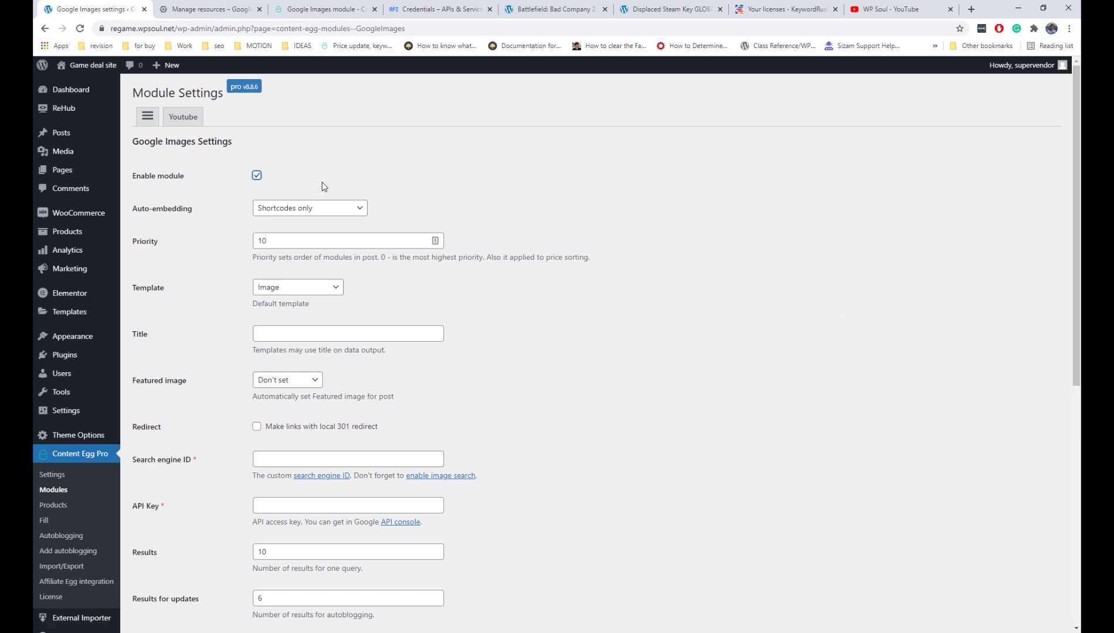
{"action": "left_click", "coordinate": [296, 9]}
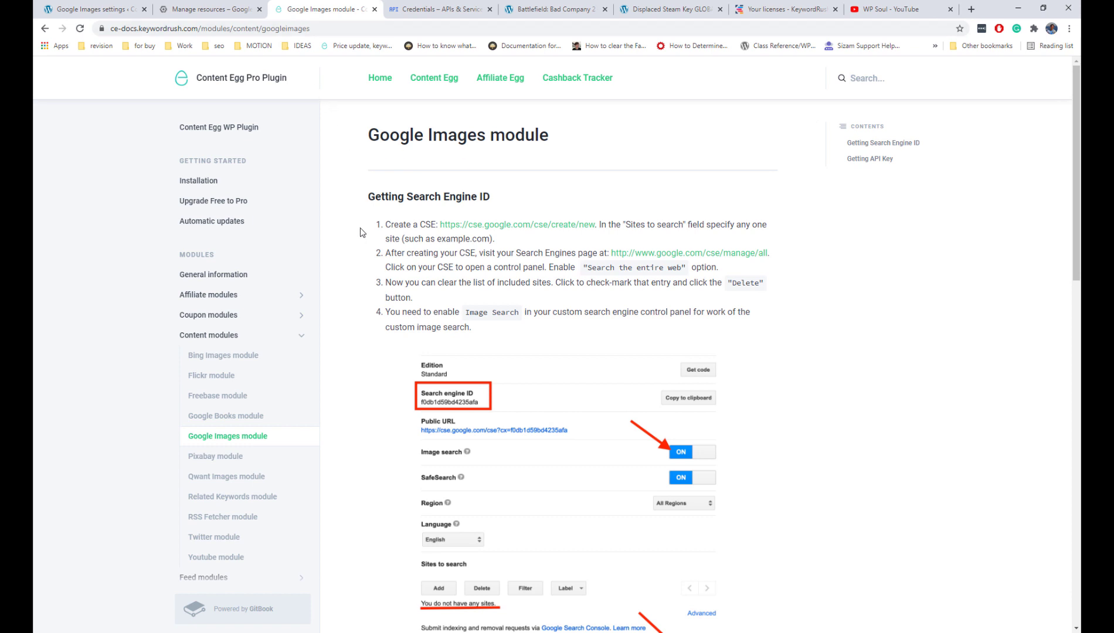
- Create a new Programmable Search engine named Regame from the guide's link
{"action": "right_click", "coordinate": [534, 230]}
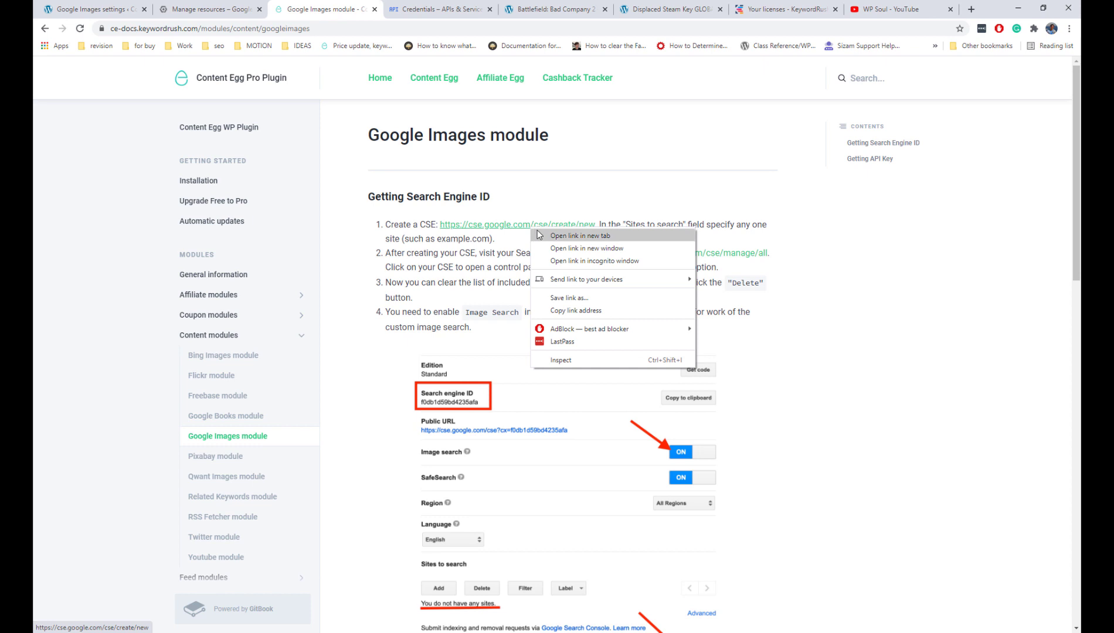
{"action": "left_click", "coordinate": [539, 234]}
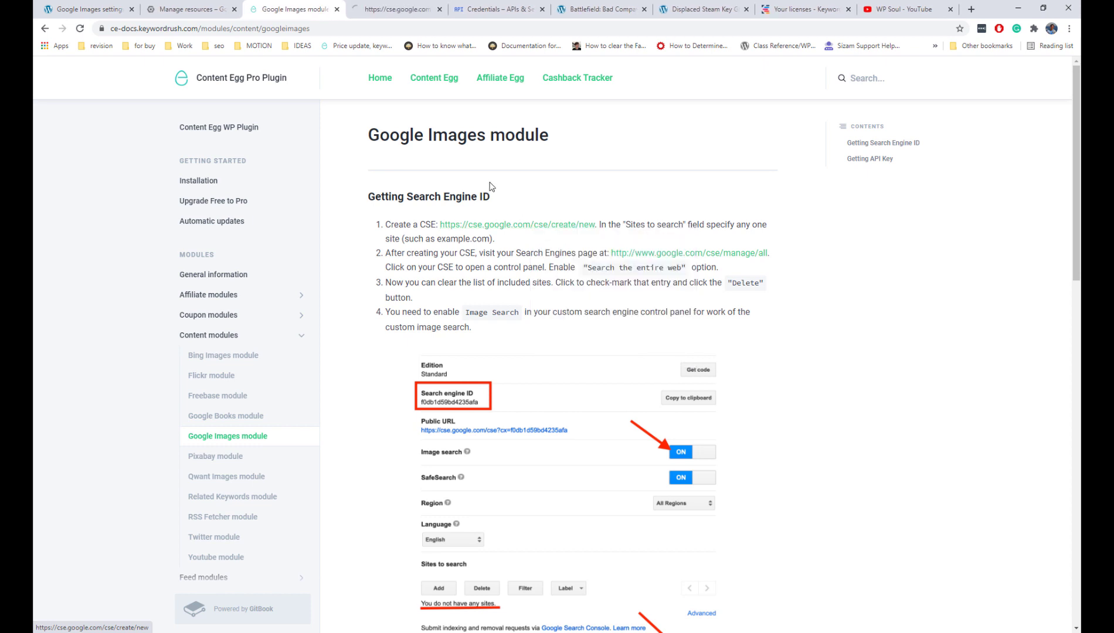
{"action": "key", "text": "ctrl+Tab"}
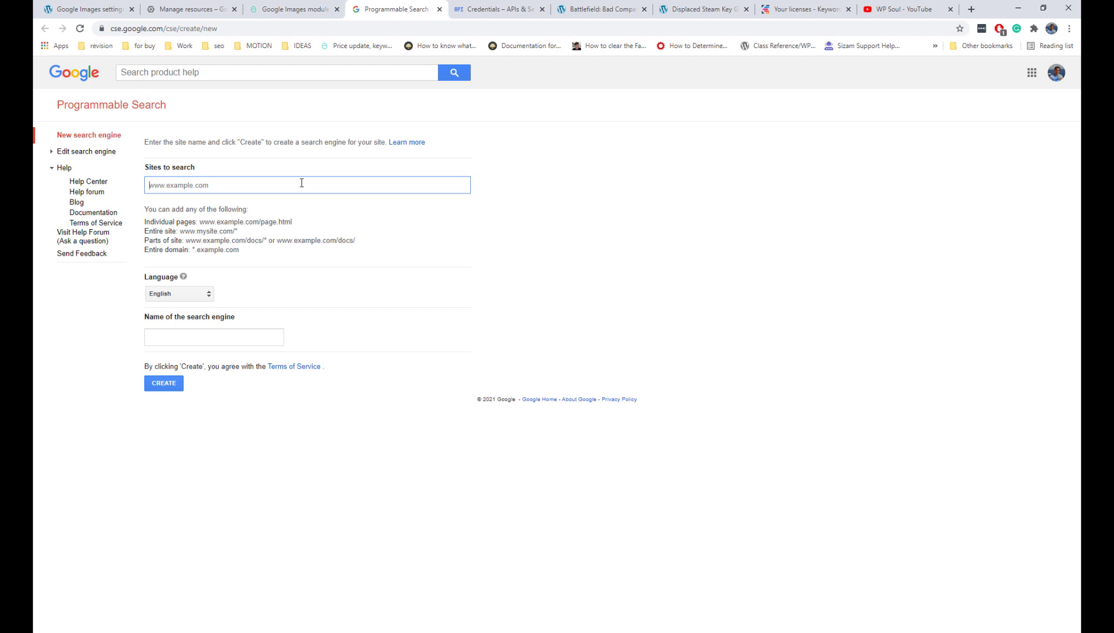
{"action": "type", "text": "example.com"}
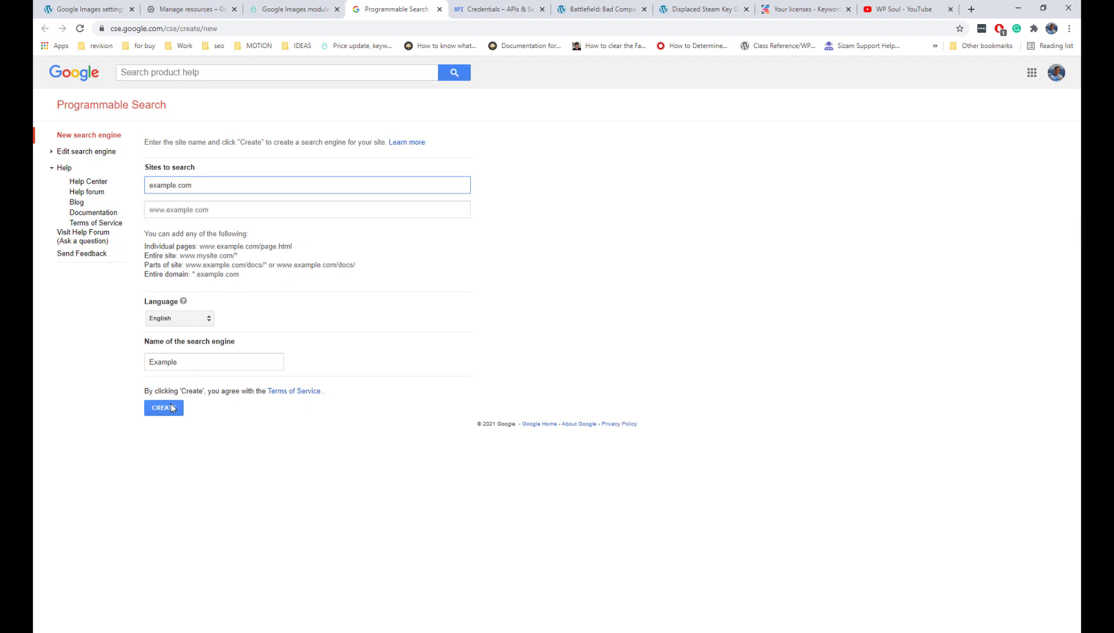
{"action": "left_click_drag", "start_coordinate": [181, 362], "coordinate": [145, 363]}
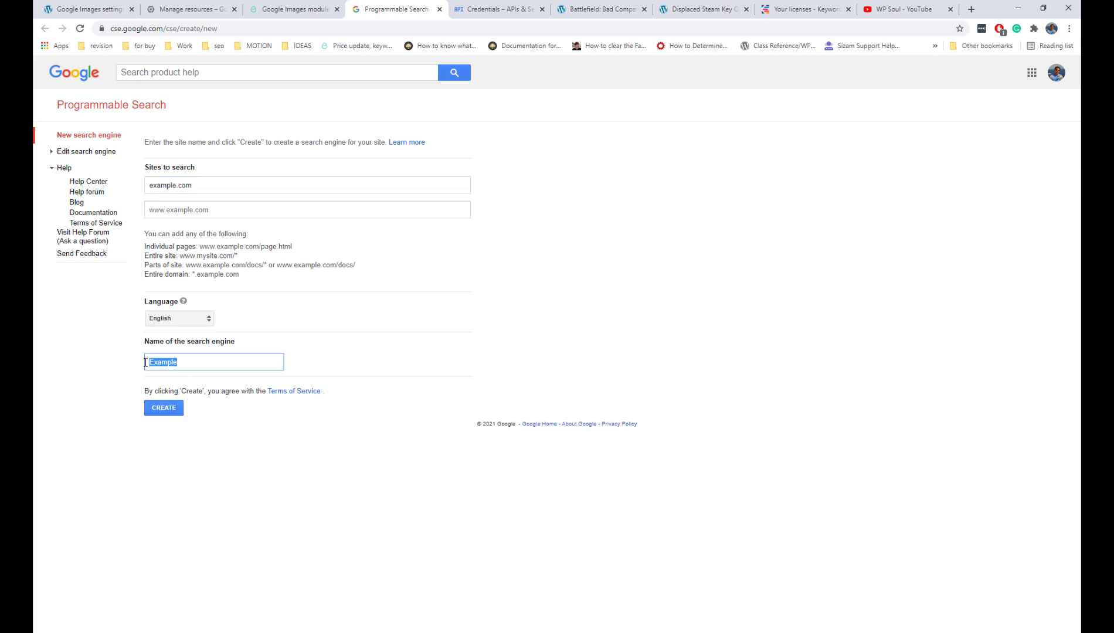
{"action": "type", "text": "Regame"}
{"action": "left_click", "coordinate": [169, 409]}
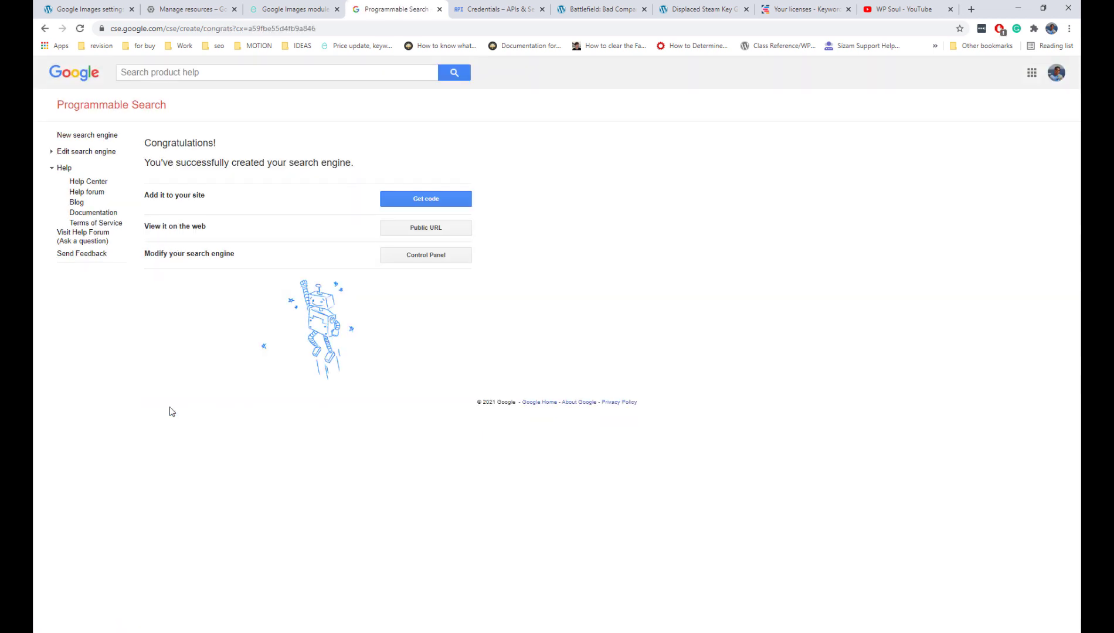
- Open the Programmable Search engines list from the guide and open Regame's setup
{"action": "left_click", "coordinate": [291, 8]}
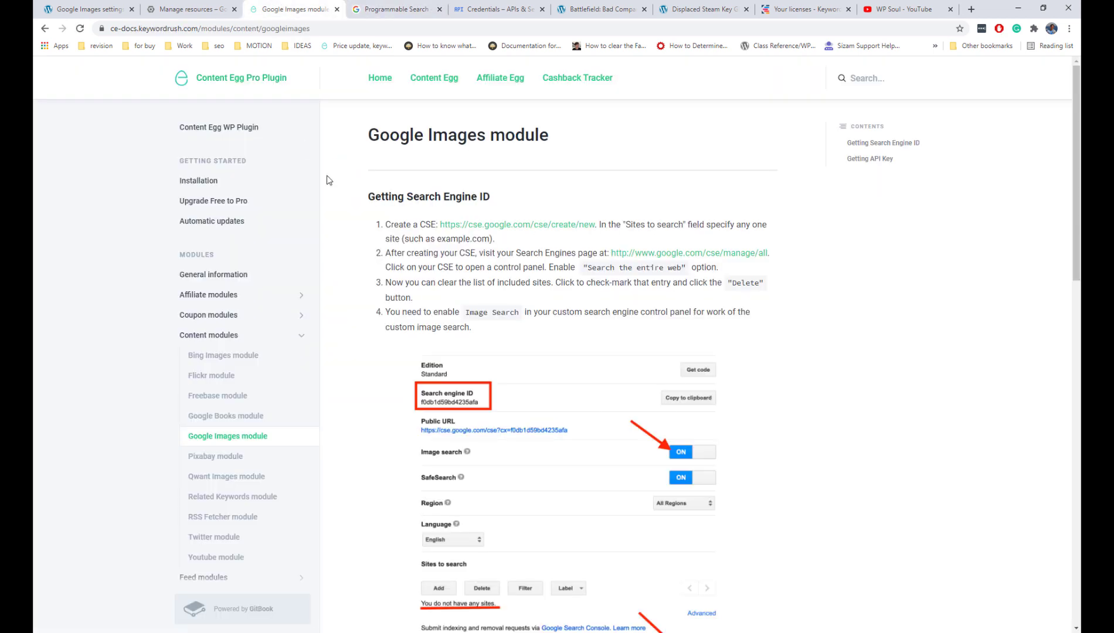
{"action": "right_click", "coordinate": [671, 256]}
{"action": "left_click", "coordinate": [680, 264]}
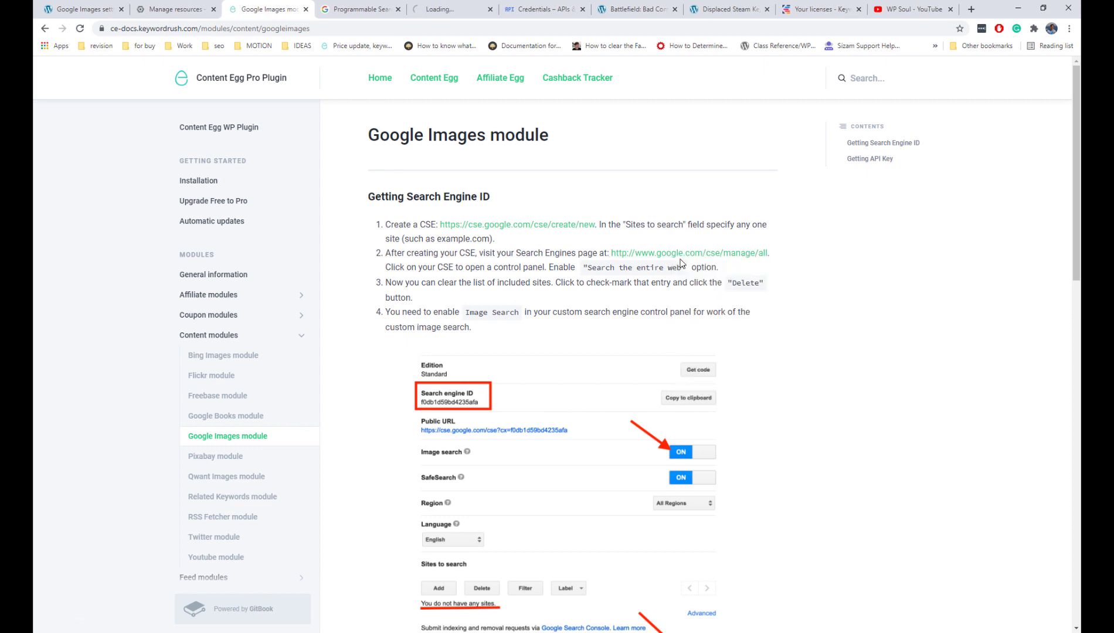
{"action": "left_click", "coordinate": [426, 11]}
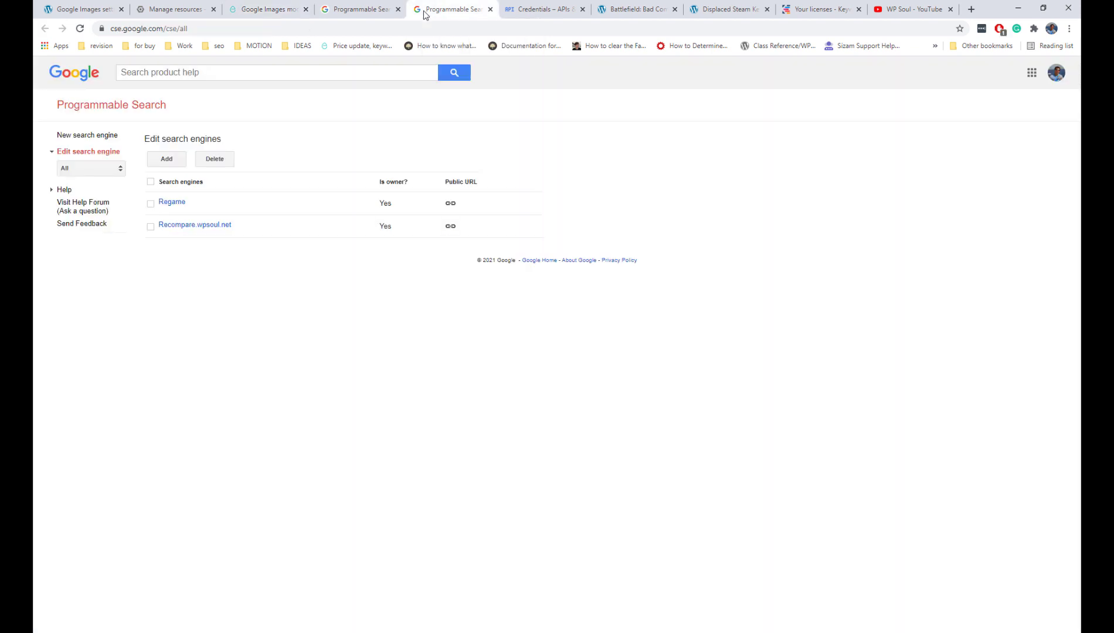
{"action": "left_click", "coordinate": [175, 203]}
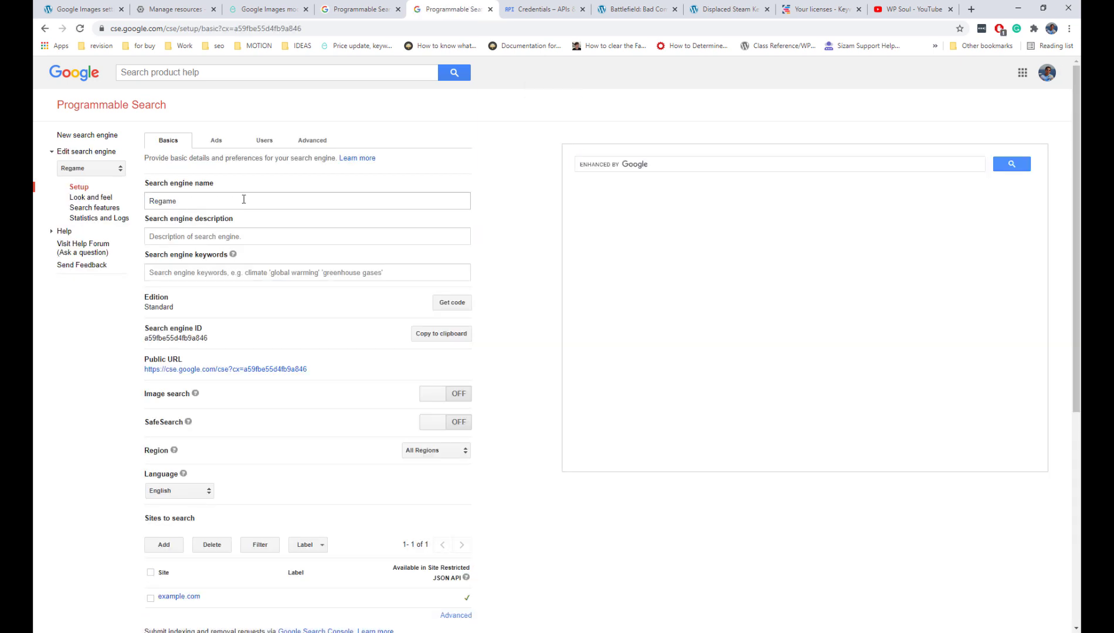
- Turn on Image search and SafeSearch, delete example.com, search the entire web, and copy the engine ID
{"action": "left_click", "coordinate": [461, 394]}
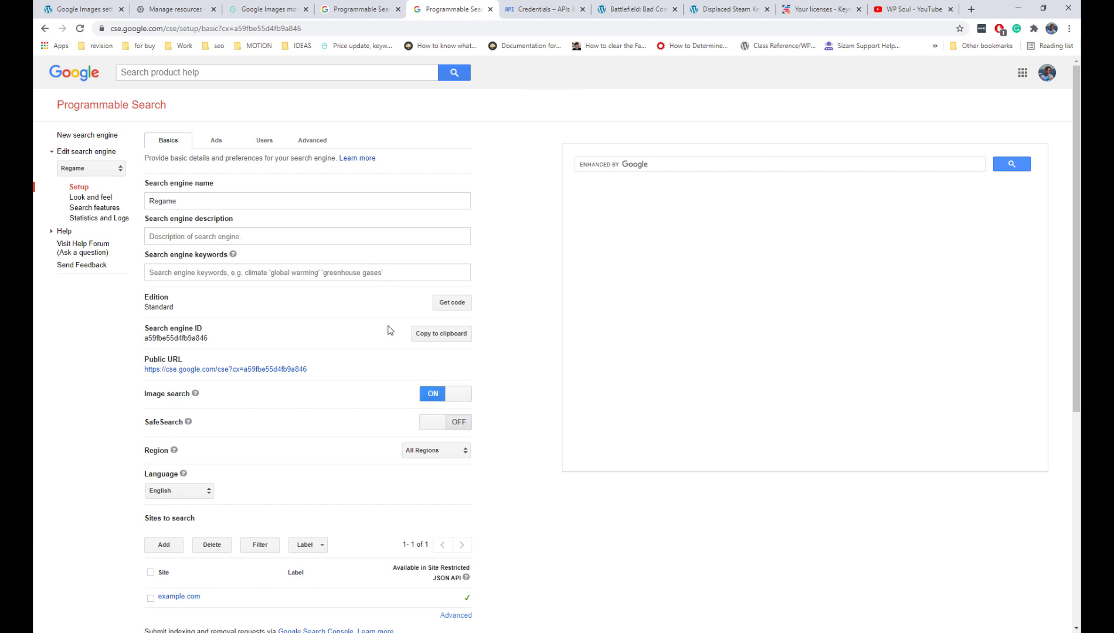
{"action": "left_click", "coordinate": [462, 423]}
{"action": "scroll", "coordinate": [378, 412], "scroll_direction": "down", "scroll_amount": 3}
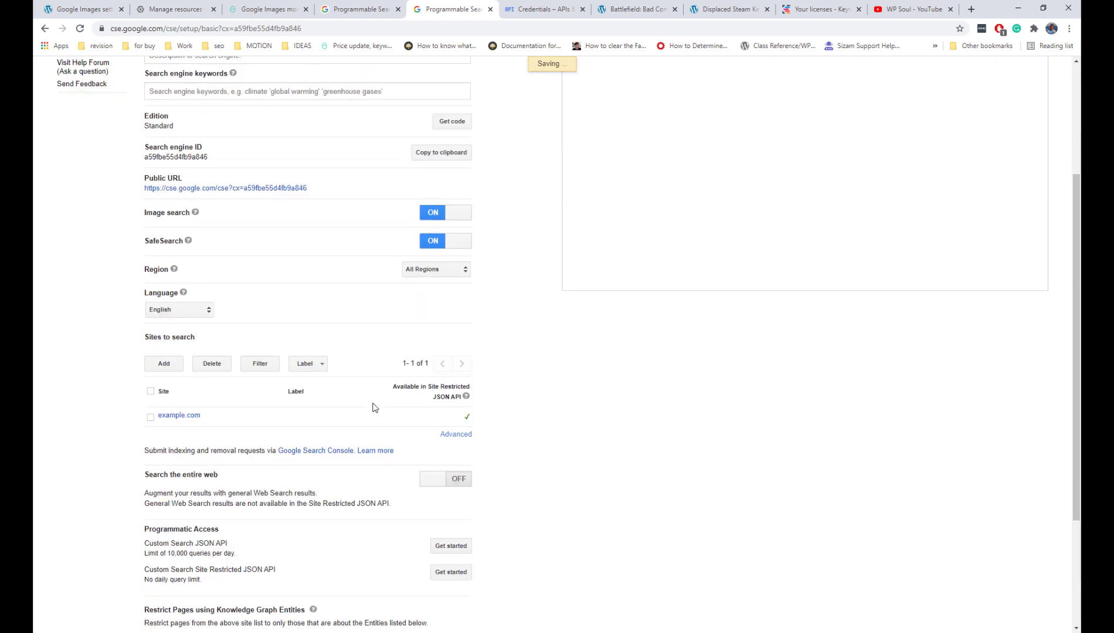
{"action": "left_click", "coordinate": [151, 416]}
{"action": "left_click", "coordinate": [211, 364]}
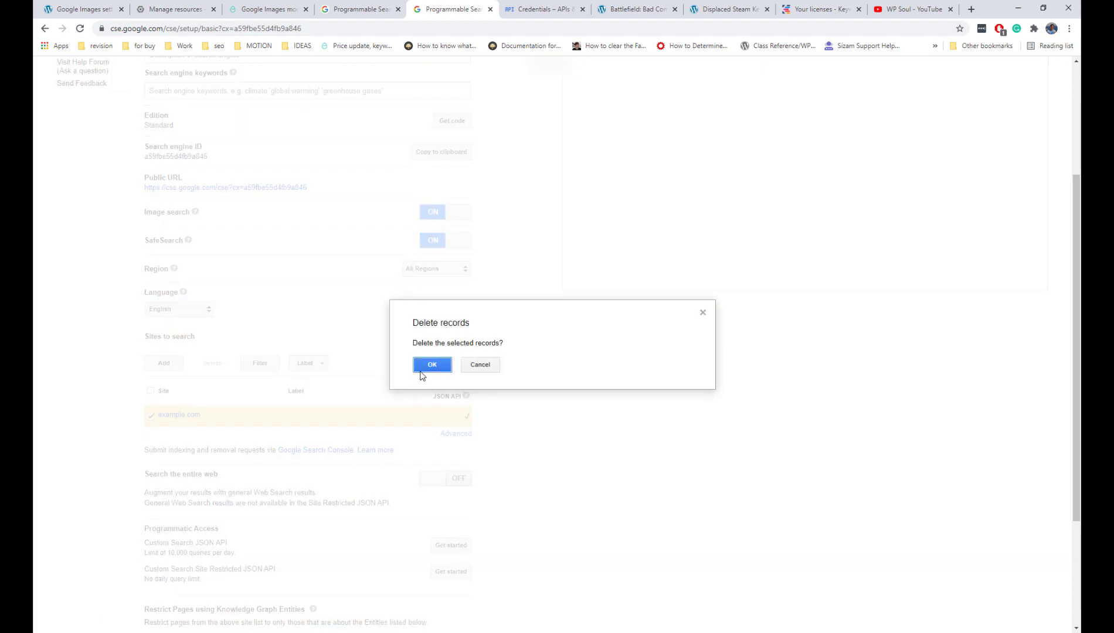
{"action": "left_click", "coordinate": [425, 368]}
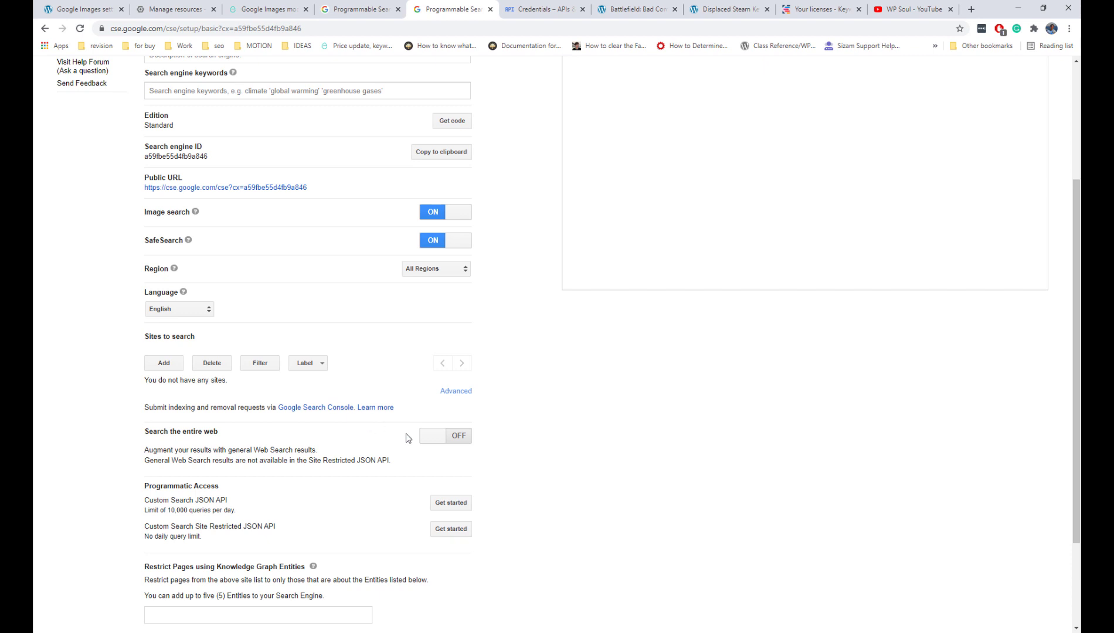
{"action": "left_click", "coordinate": [460, 441]}
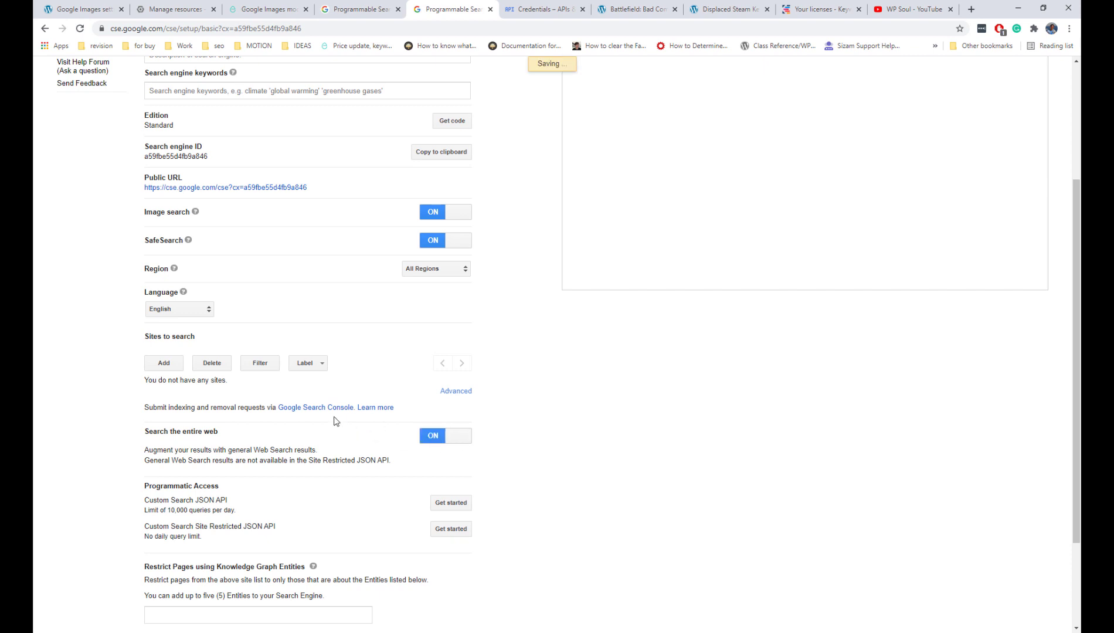
{"action": "scroll", "coordinate": [336, 421], "scroll_direction": "down", "scroll_amount": 3}
{"action": "scroll", "coordinate": [336, 421], "scroll_direction": "up", "scroll_amount": 7}
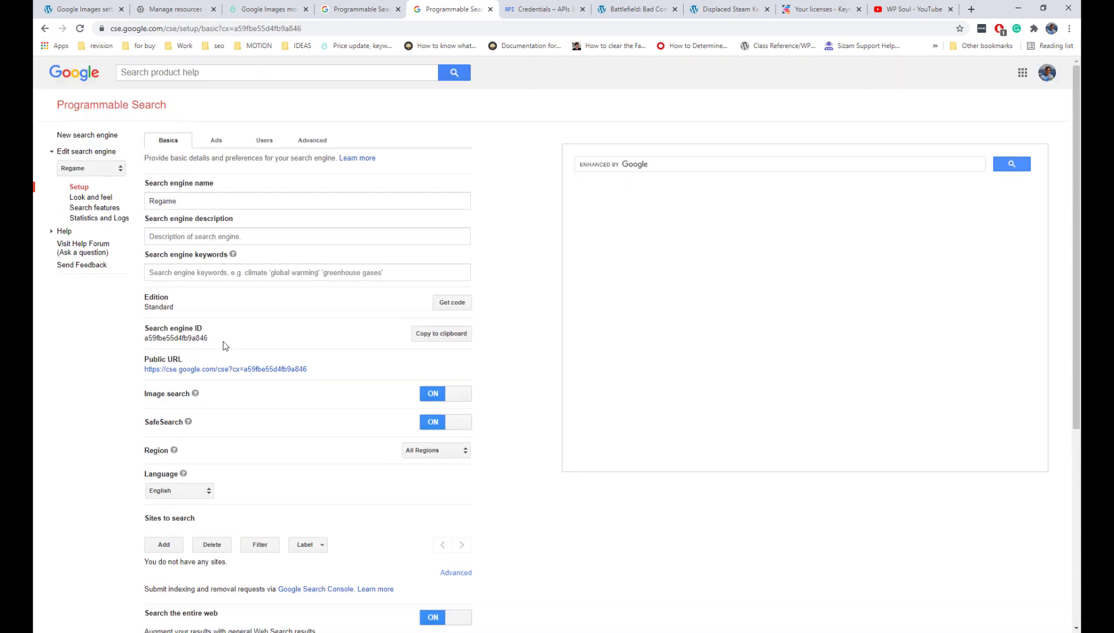
{"action": "left_click_drag", "start_coordinate": [224, 343], "coordinate": [154, 347]}
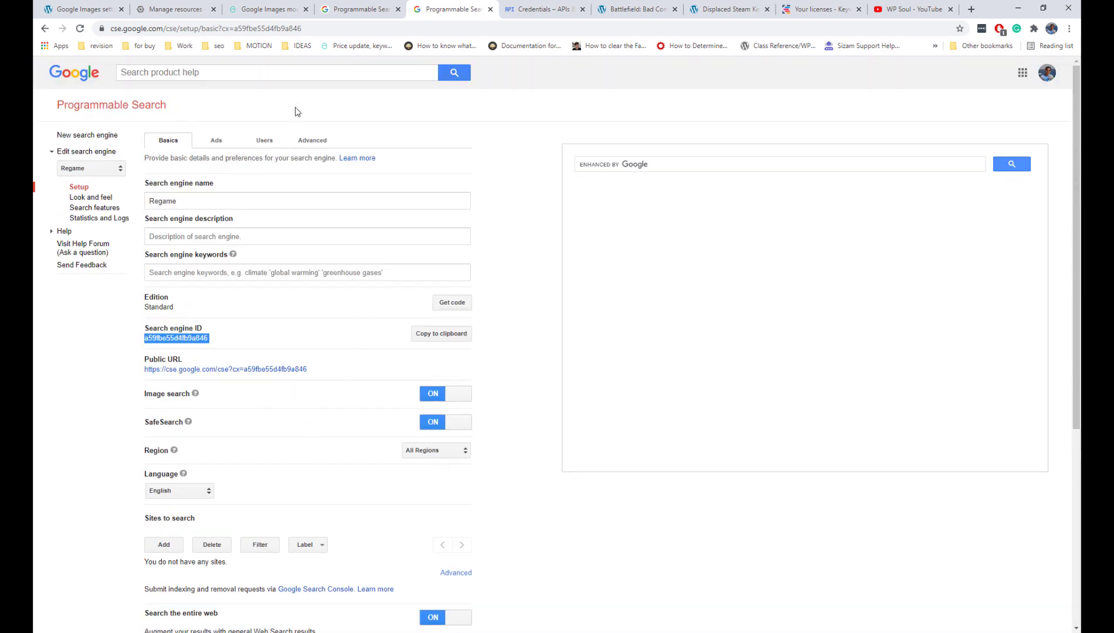
{"action": "left_click", "coordinate": [96, 6]}
- Paste the Regame engine's ID into the Google Images module's Search engine ID field
{"action": "scroll", "coordinate": [467, 294], "scroll_direction": "down", "scroll_amount": 3}
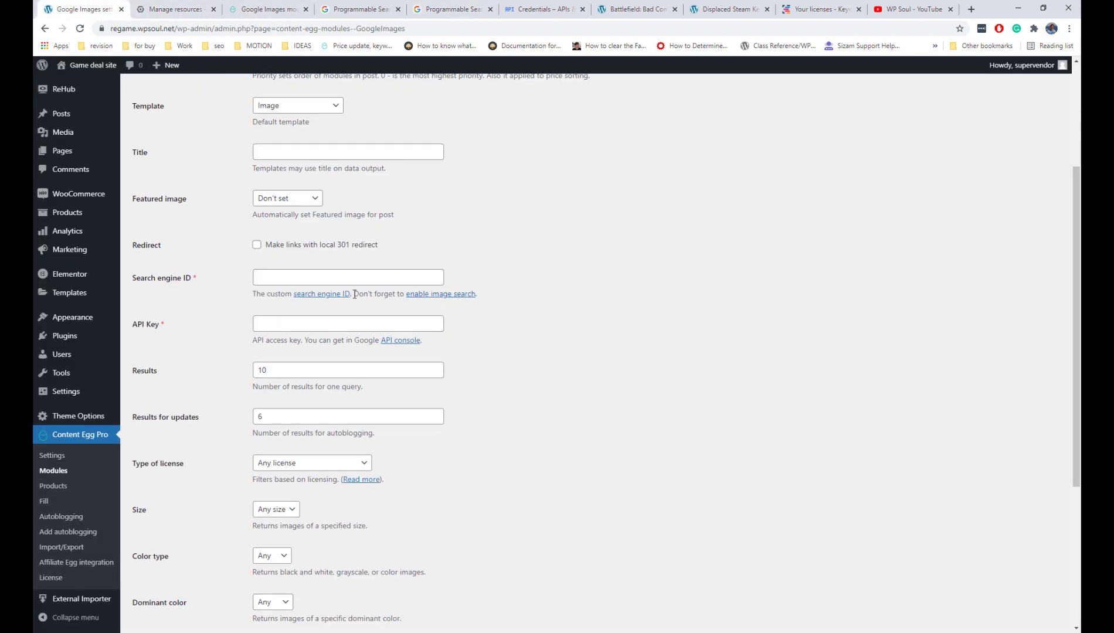
{"action": "left_click", "coordinate": [306, 279]}
{"action": "type", "text": "a59fbe55d4fb9a846"}
{"action": "left_click", "coordinate": [515, 269]}
- Open the Google API console link from the module documentation in a new tab
{"action": "left_click", "coordinate": [269, 9]}
{"action": "scroll", "coordinate": [502, 342], "scroll_direction": "down", "scroll_amount": 7}
{"action": "scroll", "coordinate": [502, 341], "scroll_direction": "down", "scroll_amount": 3}
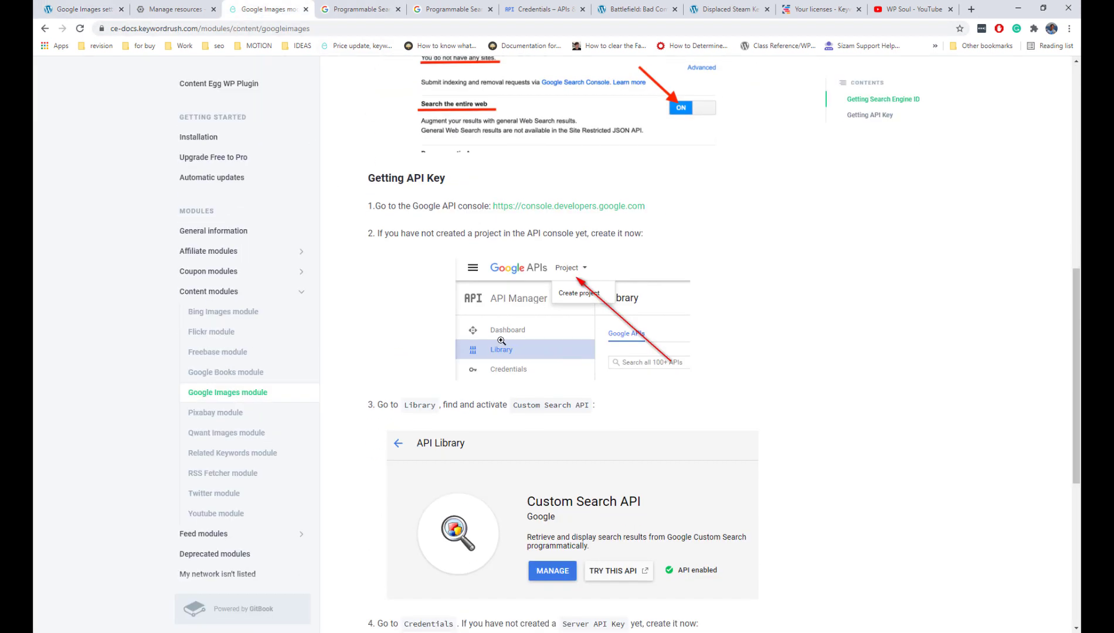
{"action": "right_click", "coordinate": [572, 206]}
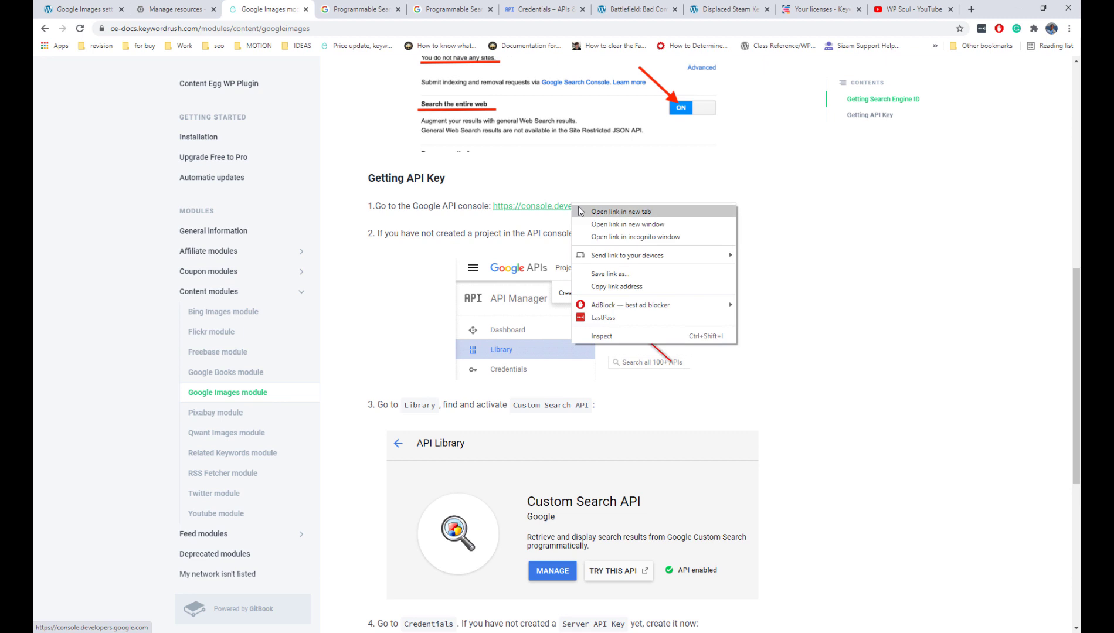
{"action": "left_click", "coordinate": [604, 211]}
{"action": "left_click", "coordinate": [332, 9]}
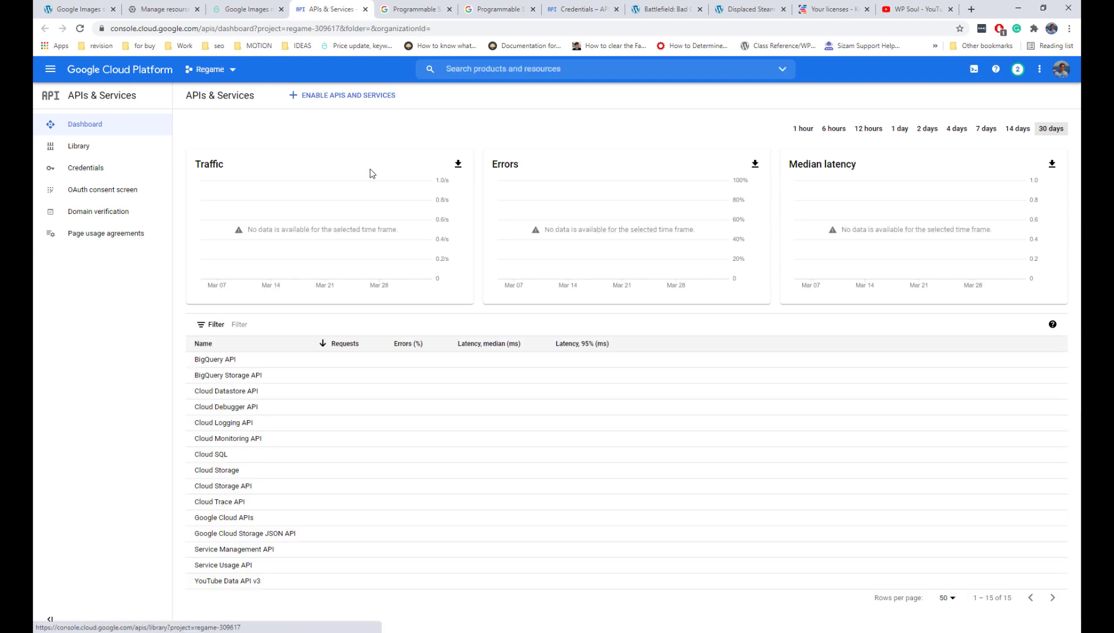
- Find the Custom Search API in the API Library and enable it
{"action": "left_click", "coordinate": [118, 146]}
{"action": "type", "text": "cus"}
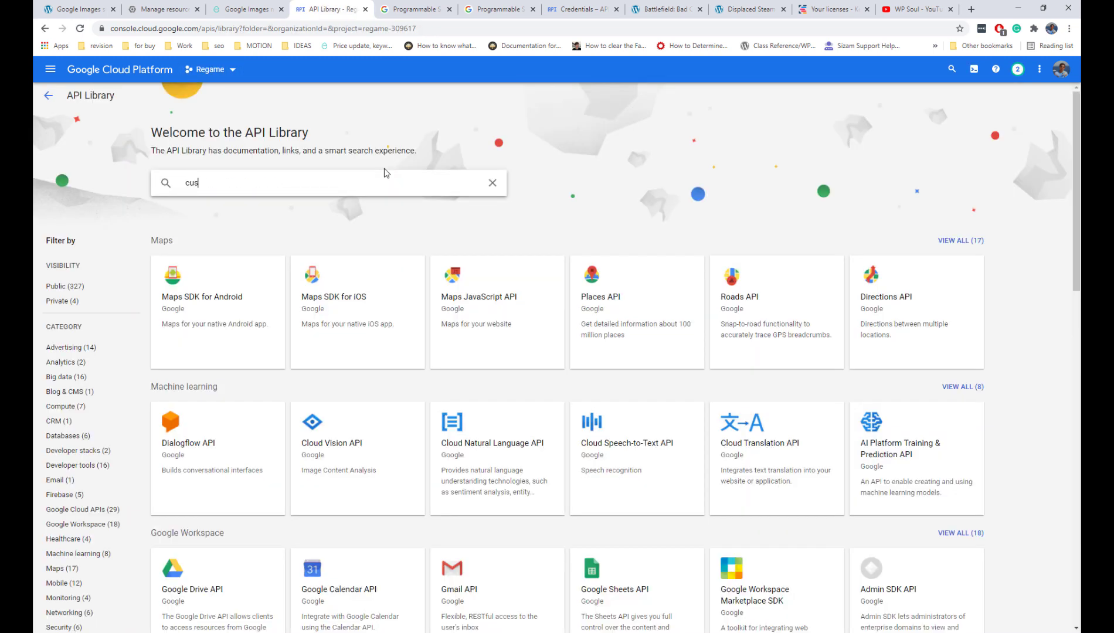
{"action": "type", "text": "tomse"}
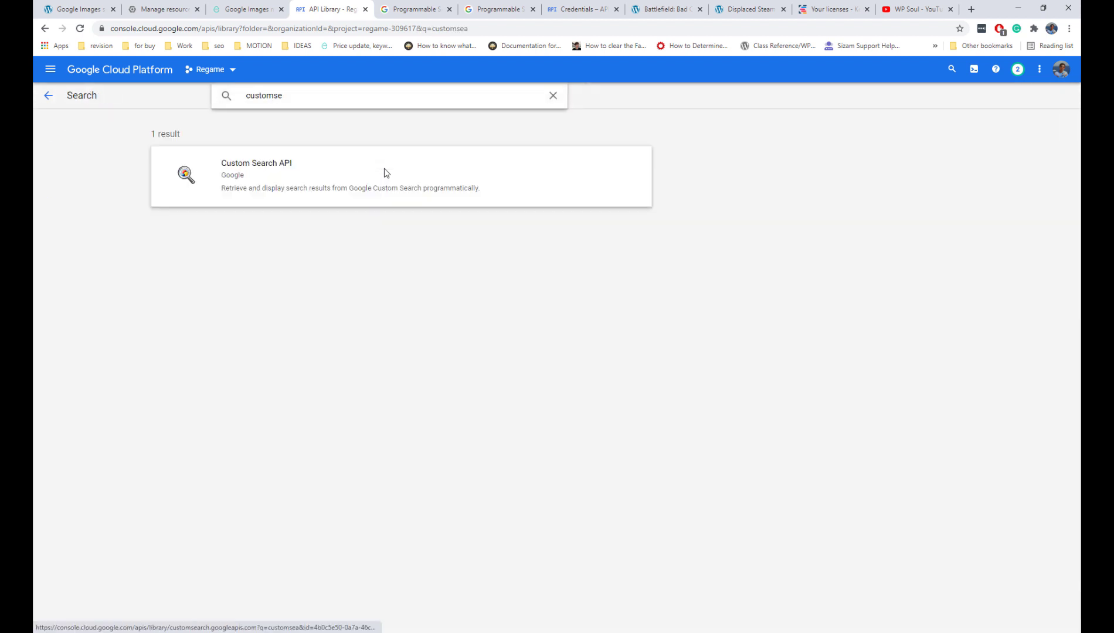
{"action": "key", "text": "BackSpace"}
{"action": "key", "text": "BackSpace"}
{"action": "type", "text": "sear"}
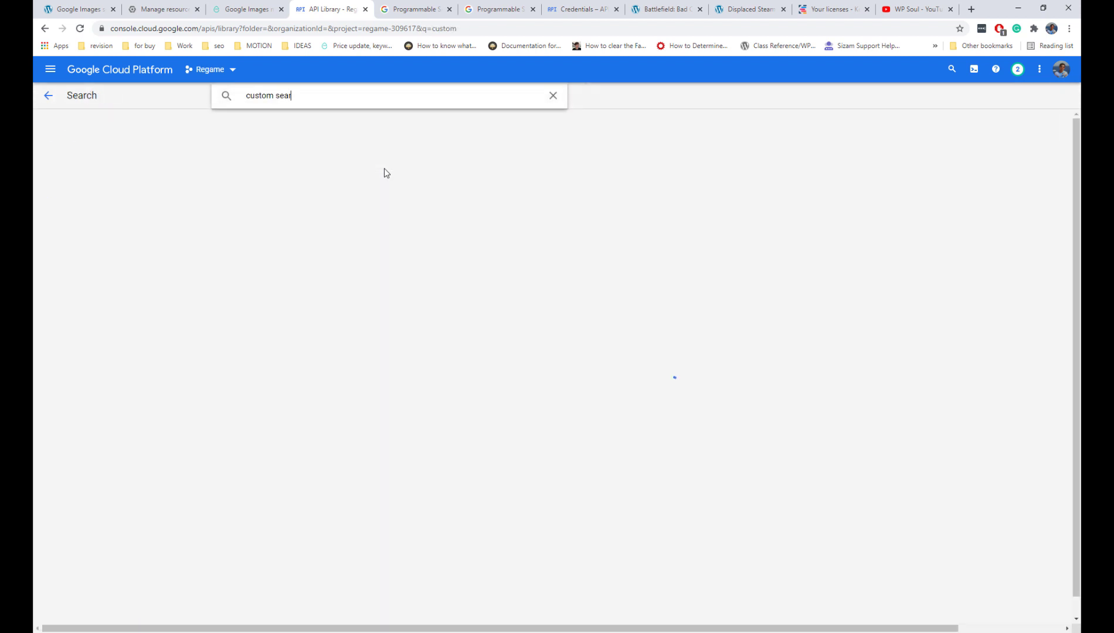
{"action": "type", "text": "ch"}
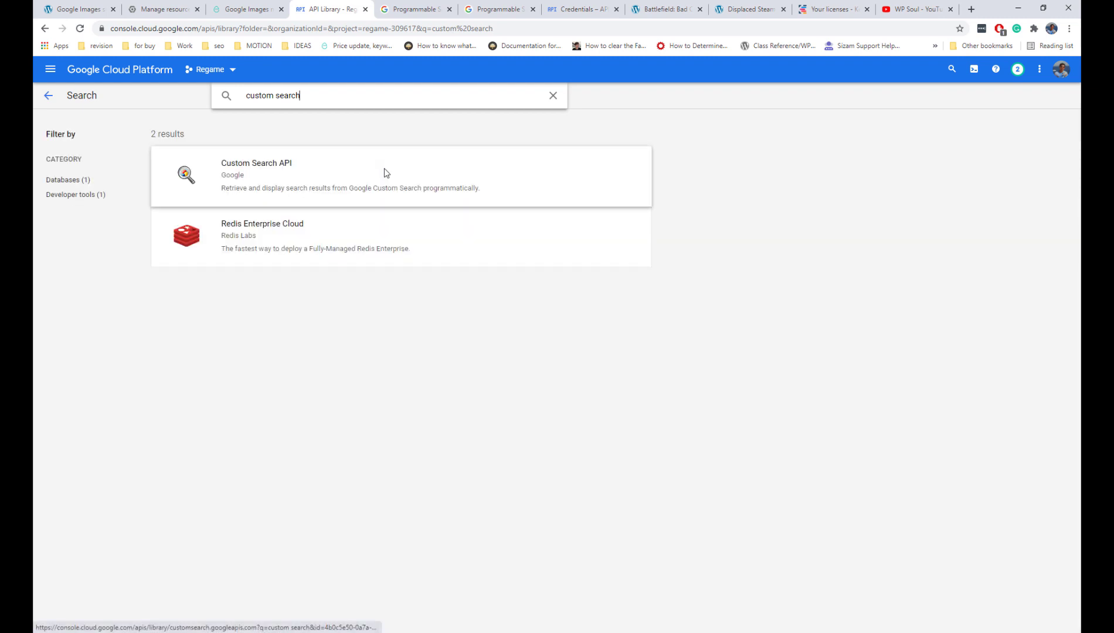
{"action": "left_click", "coordinate": [352, 174]}
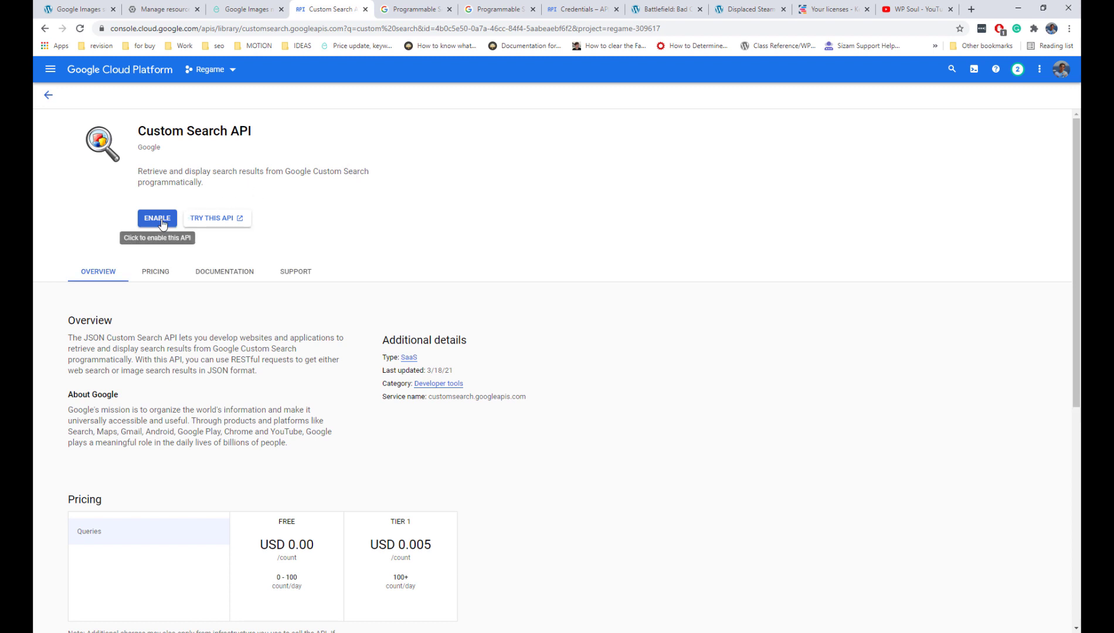
{"action": "left_click", "coordinate": [158, 219]}
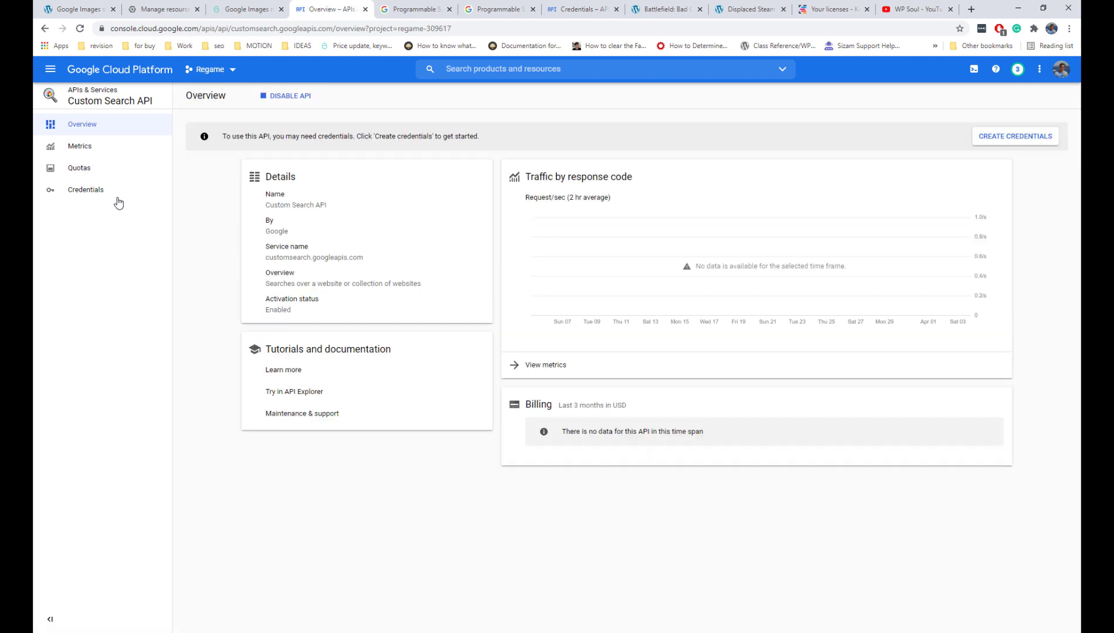
- Copy API key 1 from the project's Credentials list
{"action": "left_click", "coordinate": [108, 195]}
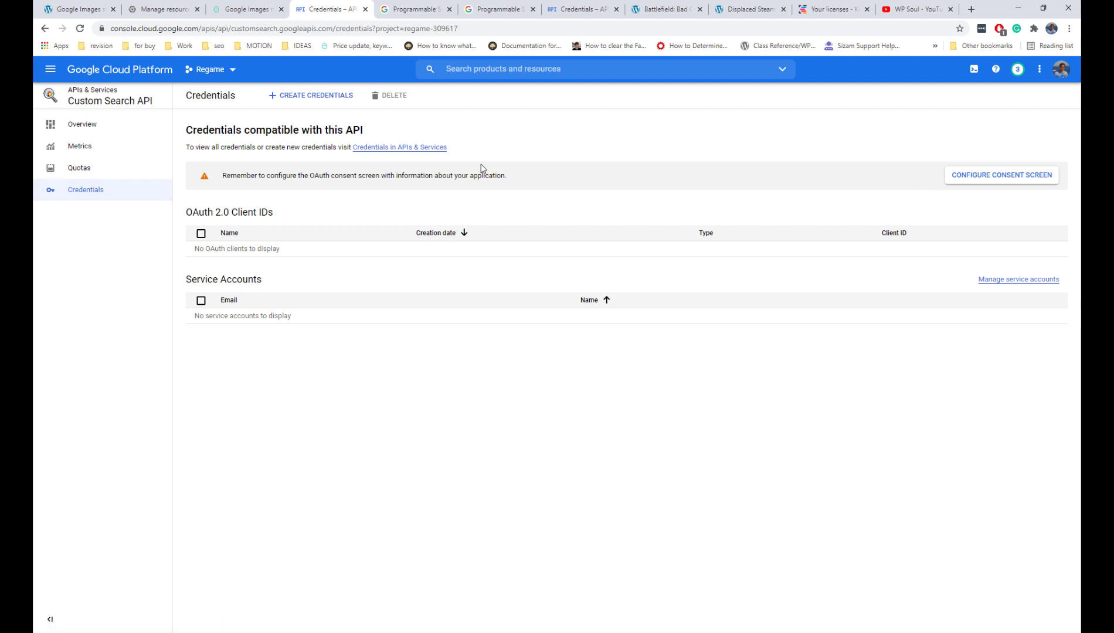
{"action": "left_click", "coordinate": [415, 147]}
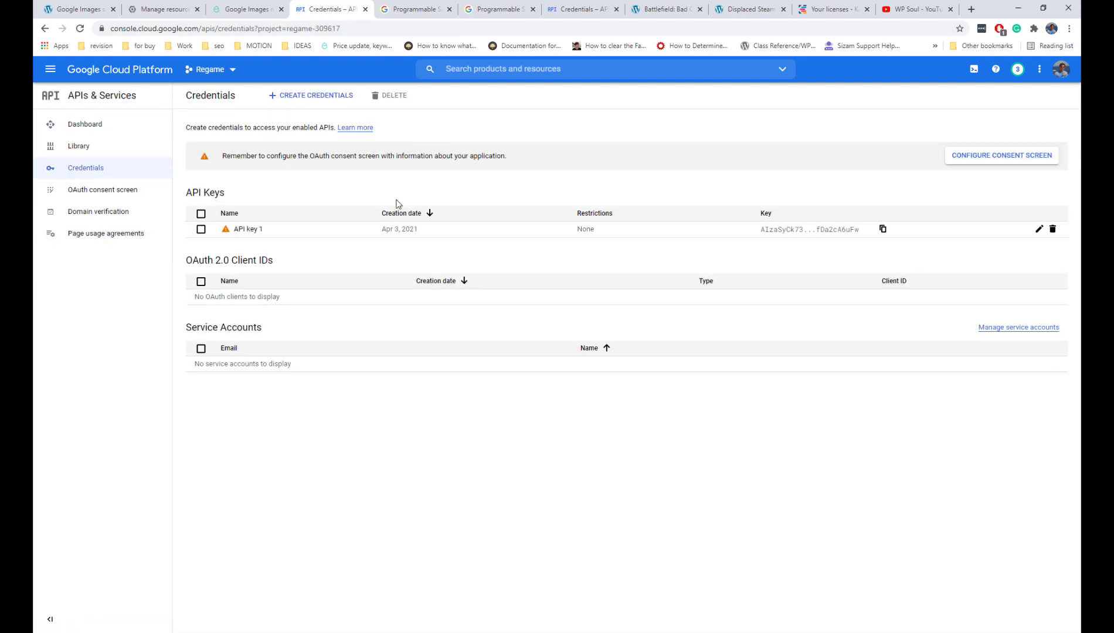
{"action": "left_click", "coordinate": [884, 230]}
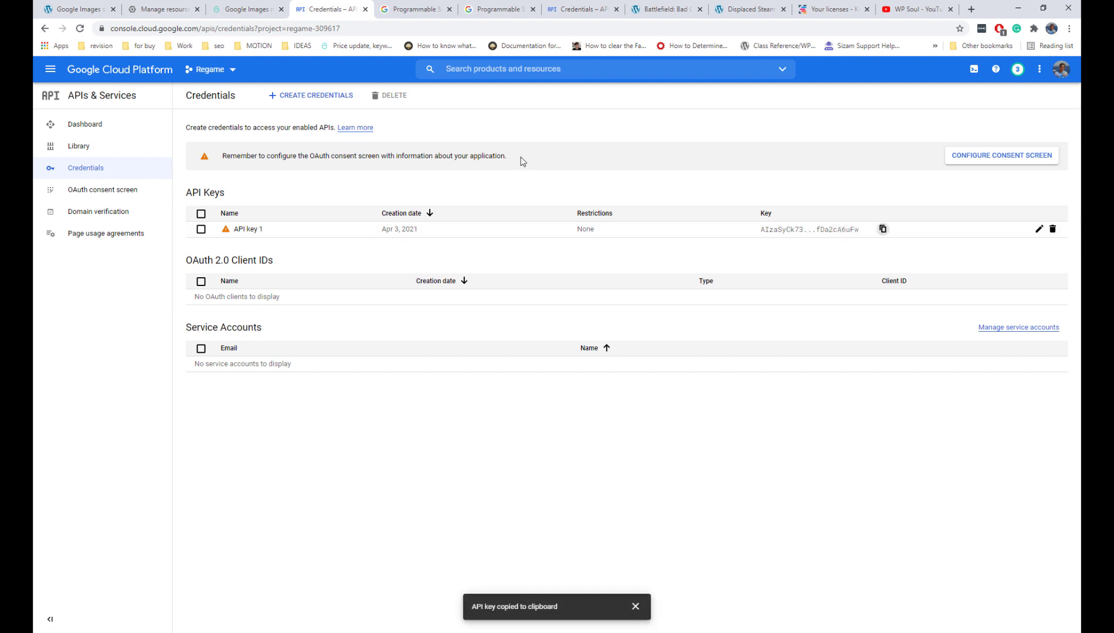
{"action": "left_click", "coordinate": [85, 13]}
- Save the pasted API key in Google Images settings, then edit the Displaced Steam Key GLOBAL product
{"action": "left_click", "coordinate": [288, 324]}
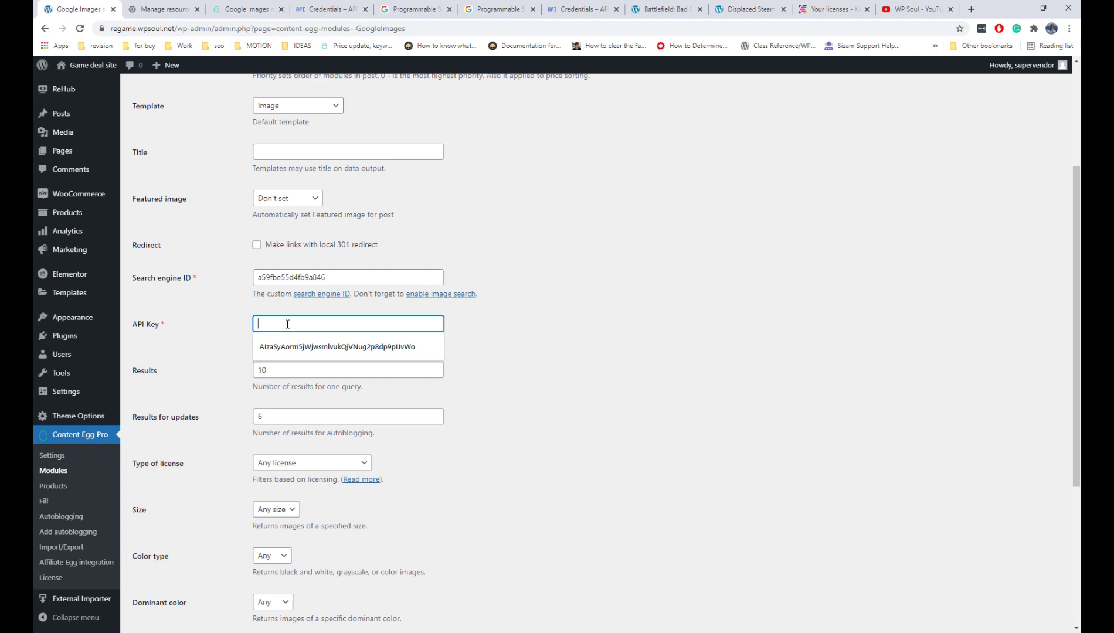
{"action": "key", "text": "ctrl+v"}
{"action": "left_click", "coordinate": [538, 332]}
{"action": "scroll", "coordinate": [540, 335], "scroll_direction": "down", "scroll_amount": 3}
{"action": "scroll", "coordinate": [540, 335], "scroll_direction": "down", "scroll_amount": 1}
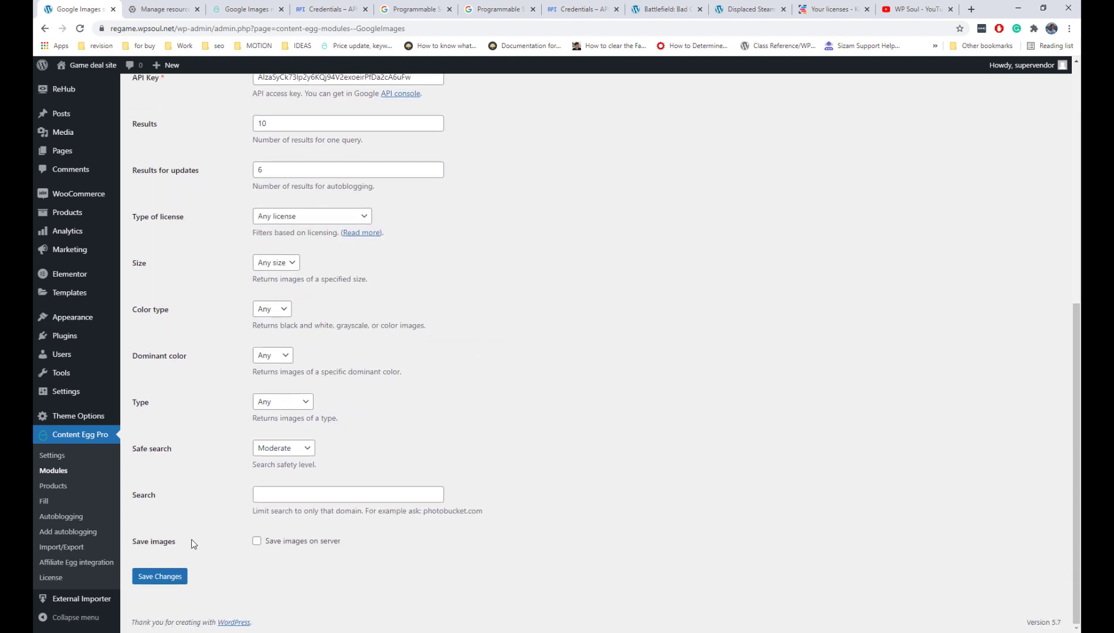
{"action": "left_click", "coordinate": [159, 576]}
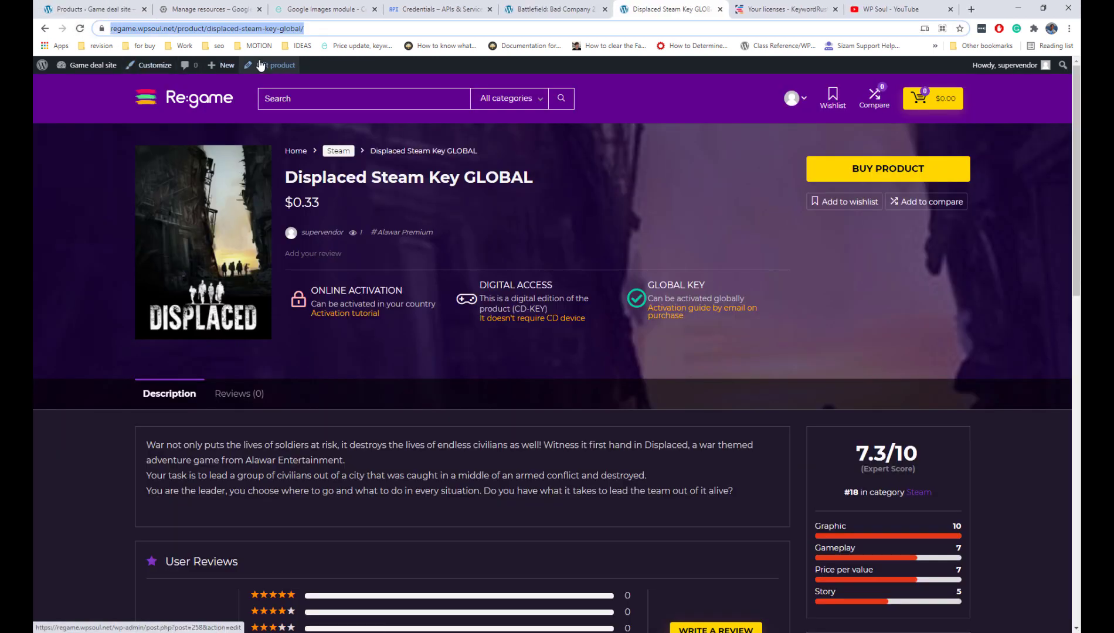
{"action": "left_click", "coordinate": [261, 65]}
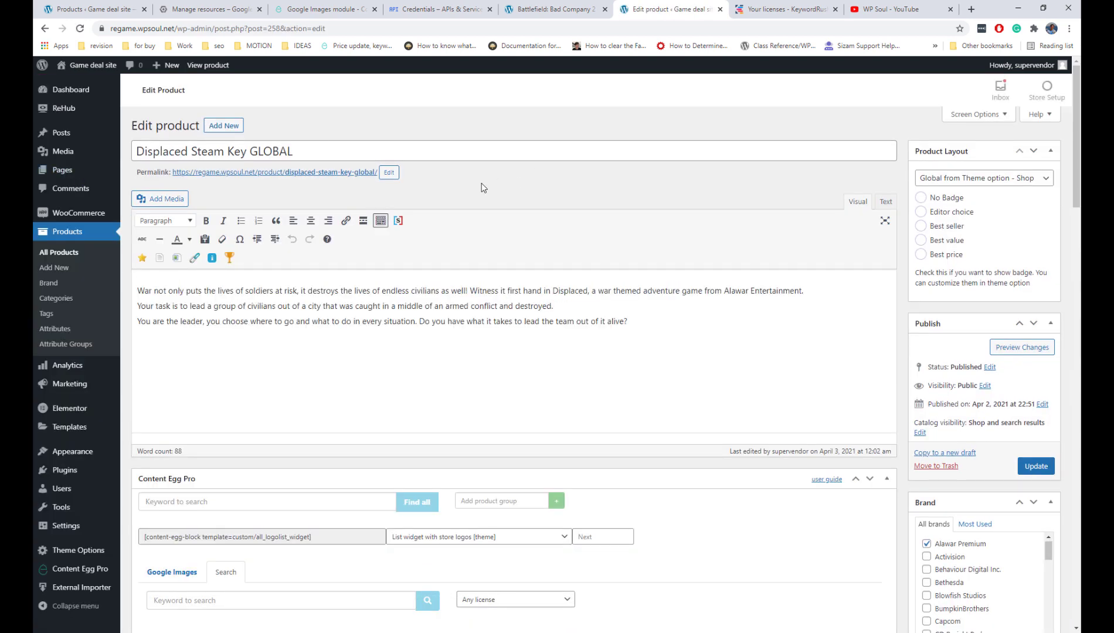
- Search all Content Egg modules for the keyword 'Displaced' copied from the product title
{"action": "scroll", "coordinate": [498, 187], "scroll_direction": "down", "scroll_amount": 6}
{"action": "scroll", "coordinate": [506, 190], "scroll_direction": "up", "scroll_amount": 6}
{"action": "left_click", "coordinate": [183, 152]}
{"action": "left_click_drag", "start_coordinate": [183, 152], "coordinate": [122, 155]}
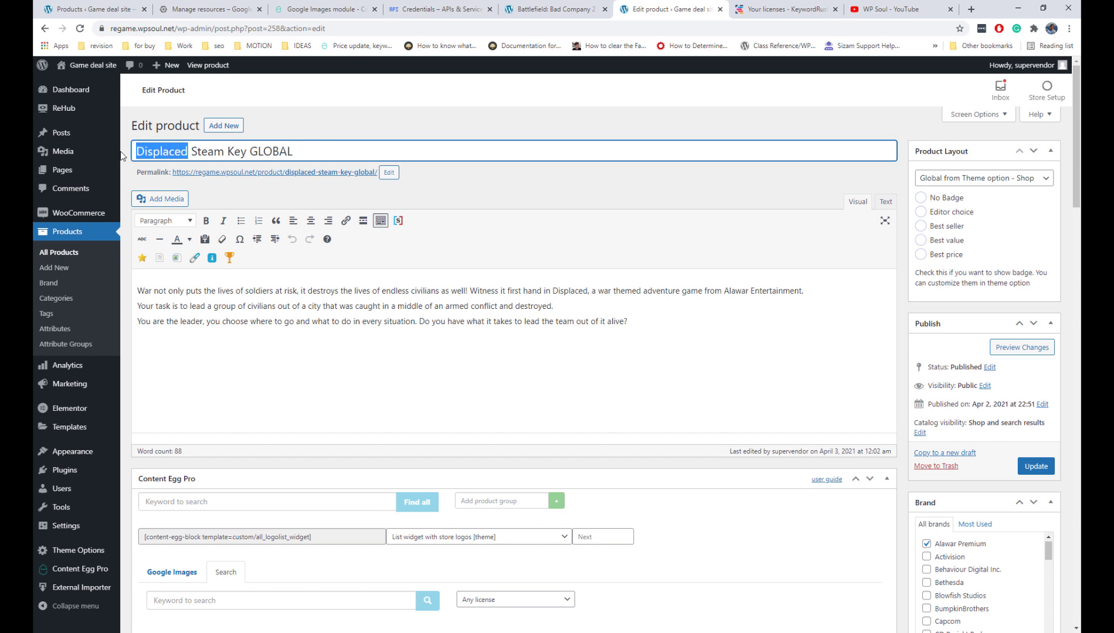
{"action": "left_click", "coordinate": [204, 500]}
{"action": "key", "text": "ctrl+v"}
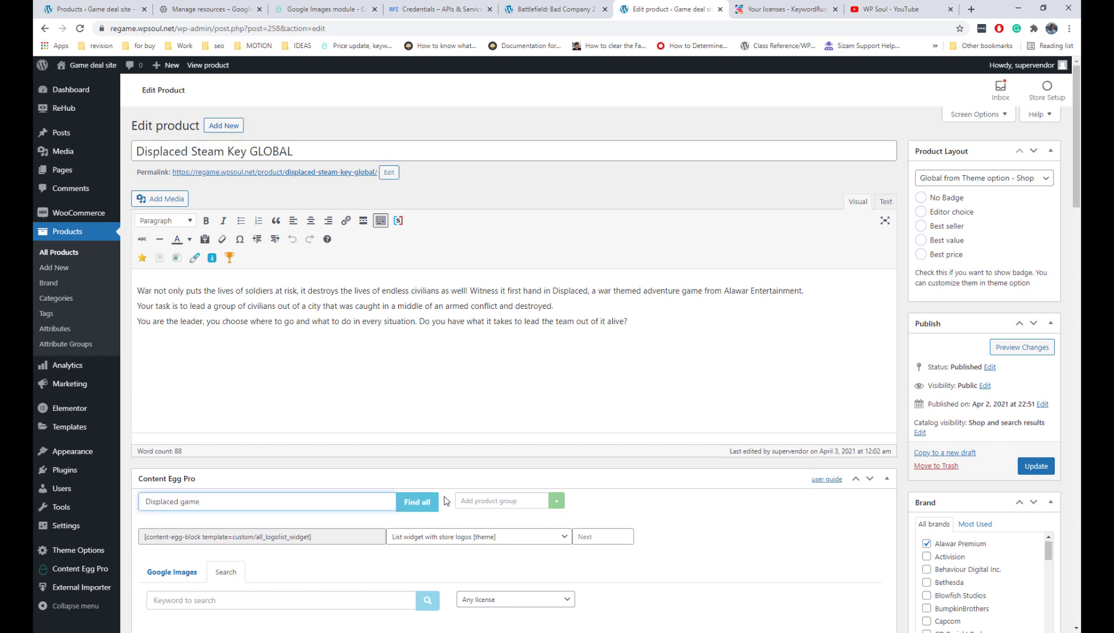
{"action": "left_click", "coordinate": [418, 502]}
- Add three Displaced Google Images results to the product
{"action": "scroll", "coordinate": [509, 420], "scroll_direction": "down", "scroll_amount": 3}
{"action": "scroll", "coordinate": [508, 419], "scroll_direction": "down", "scroll_amount": 3}
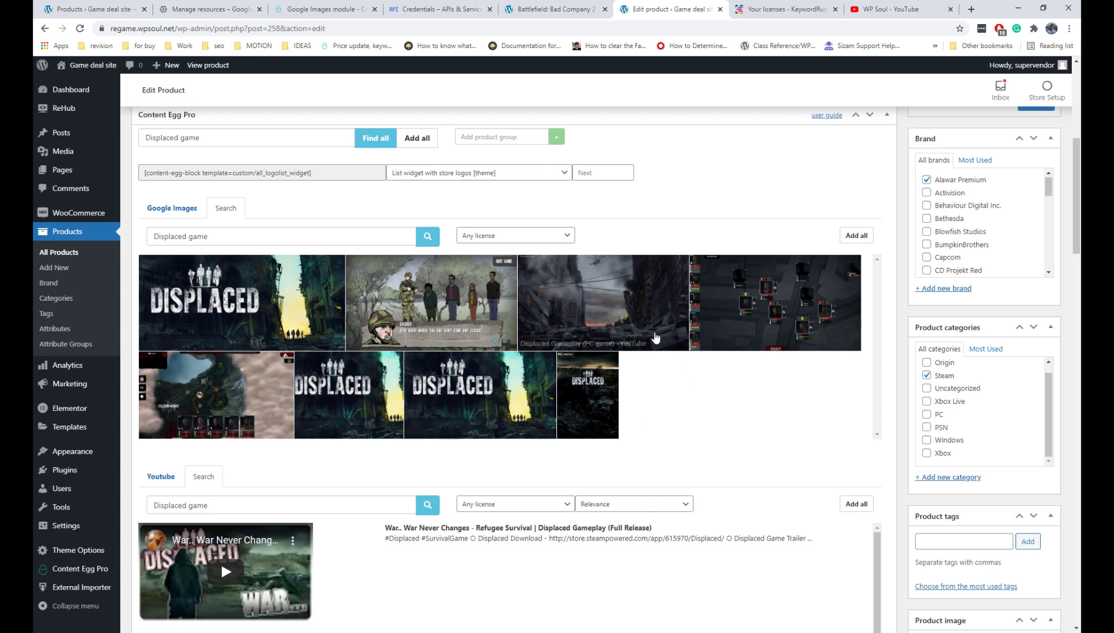
{"action": "left_click", "coordinate": [655, 333]}
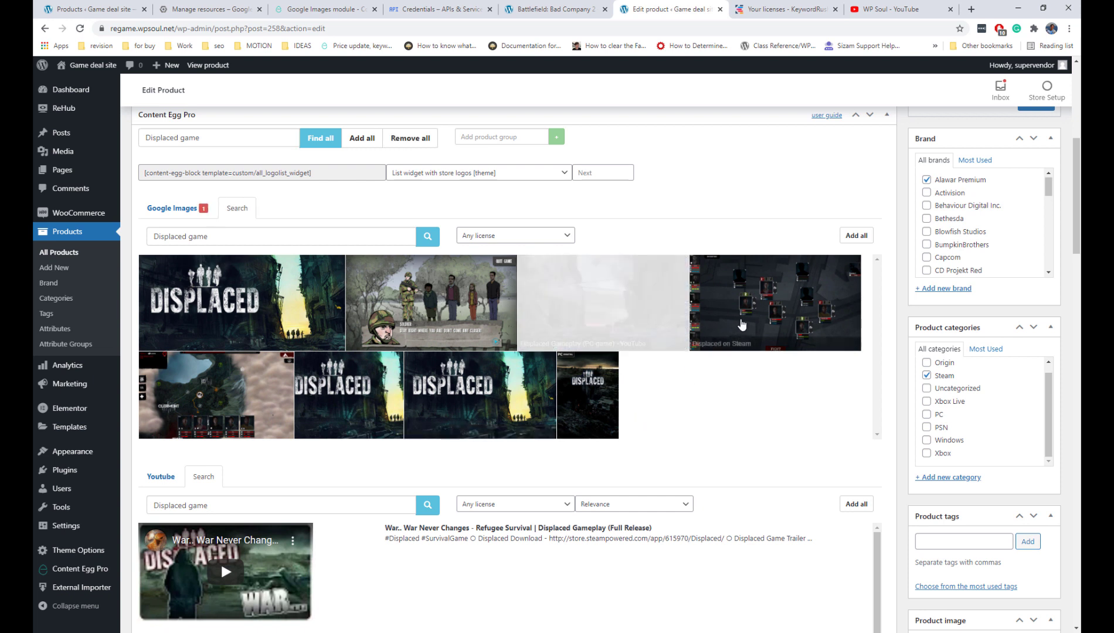
{"action": "left_click", "coordinate": [740, 325]}
{"action": "left_click", "coordinate": [287, 385]}
- Attach the Displaced Review, War Never Changes and Displaced Gameplay videos, then update the product
{"action": "scroll", "coordinate": [825, 343], "scroll_direction": "down", "scroll_amount": 3}
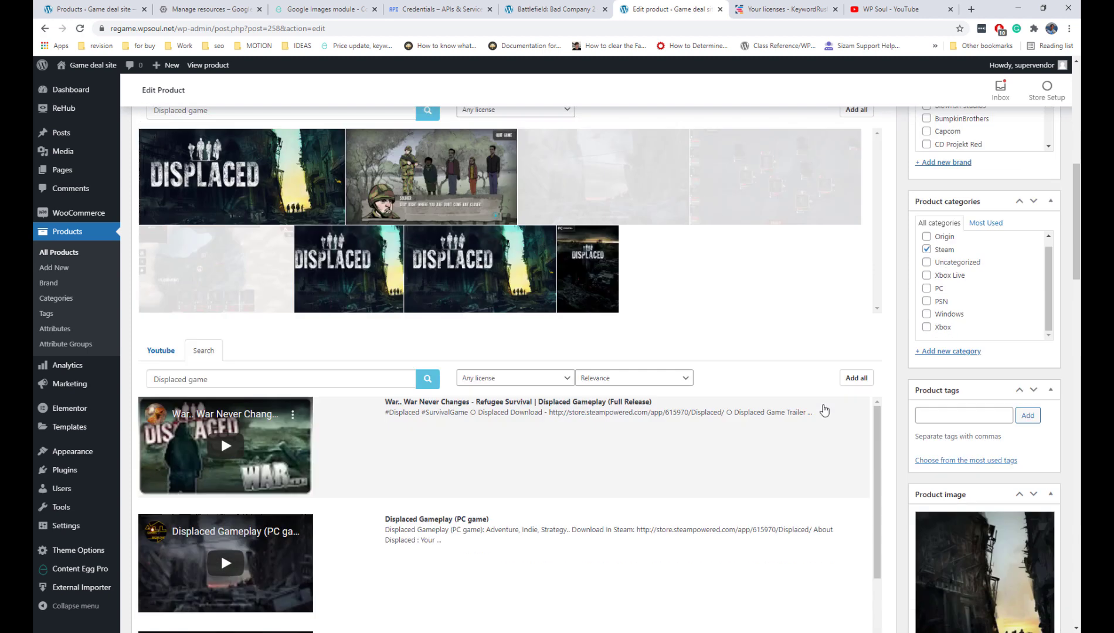
{"action": "scroll", "coordinate": [821, 411], "scroll_direction": "down", "scroll_amount": 3}
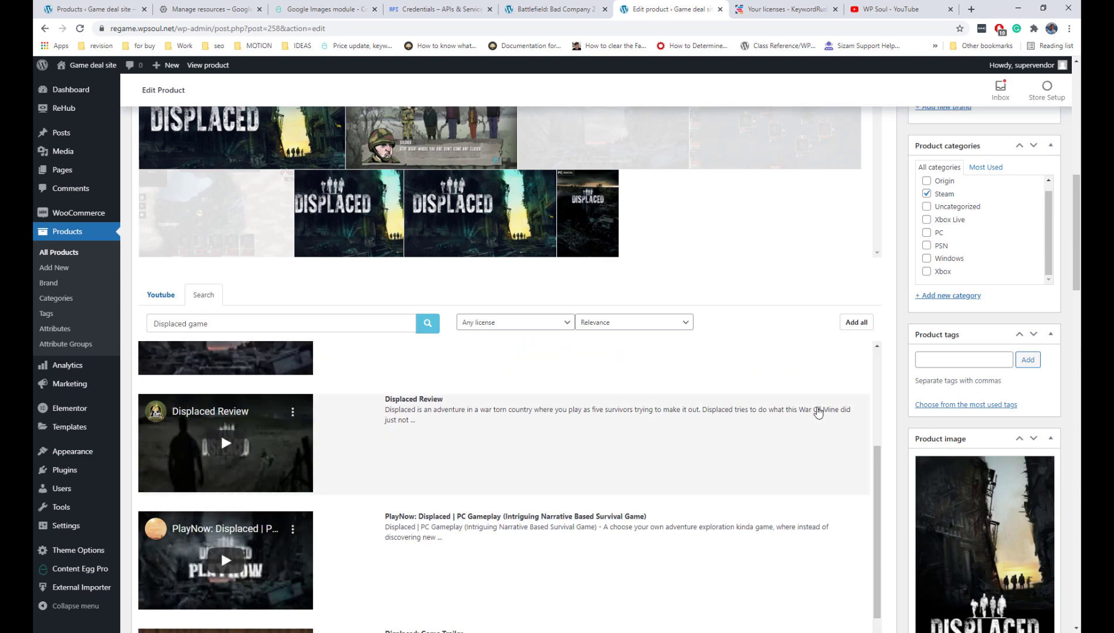
{"action": "left_click", "coordinate": [638, 453]}
{"action": "scroll", "coordinate": [633, 457], "scroll_direction": "down", "scroll_amount": 1}
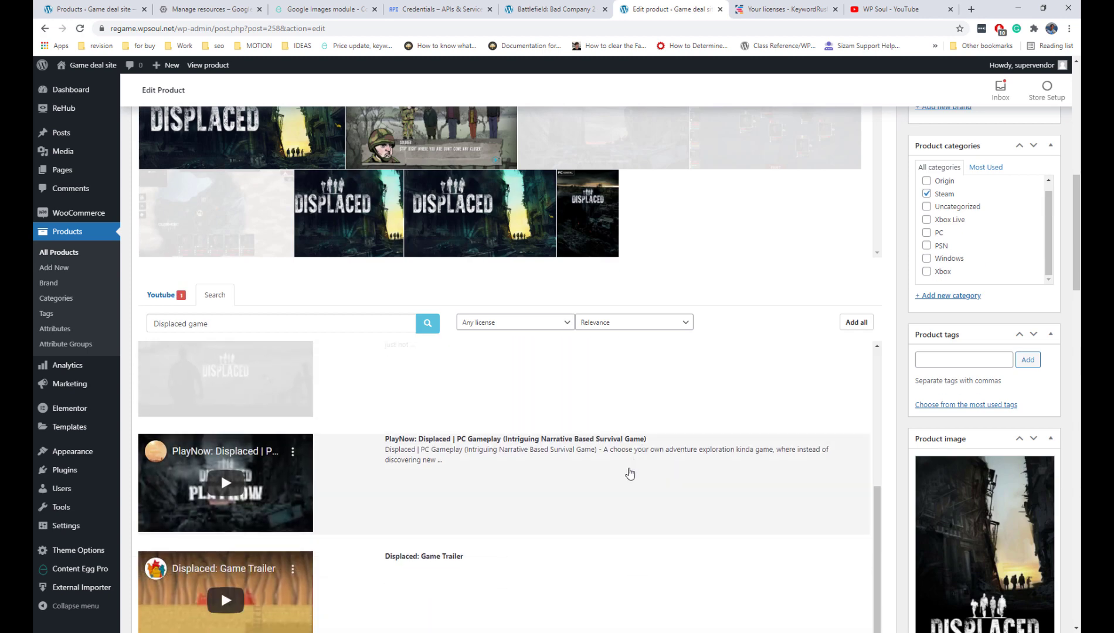
{"action": "scroll", "coordinate": [633, 463], "scroll_direction": "up", "scroll_amount": 3}
{"action": "left_click", "coordinate": [627, 407]}
{"action": "left_click", "coordinate": [640, 471]}
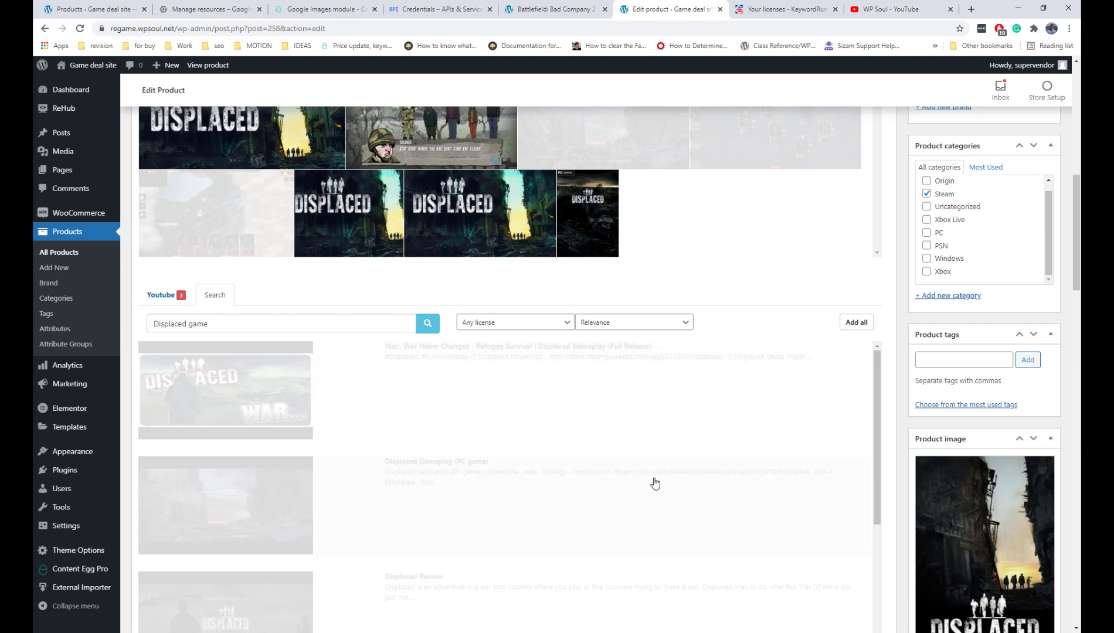
{"action": "scroll", "coordinate": [1069, 438], "scroll_direction": "up", "scroll_amount": 6}
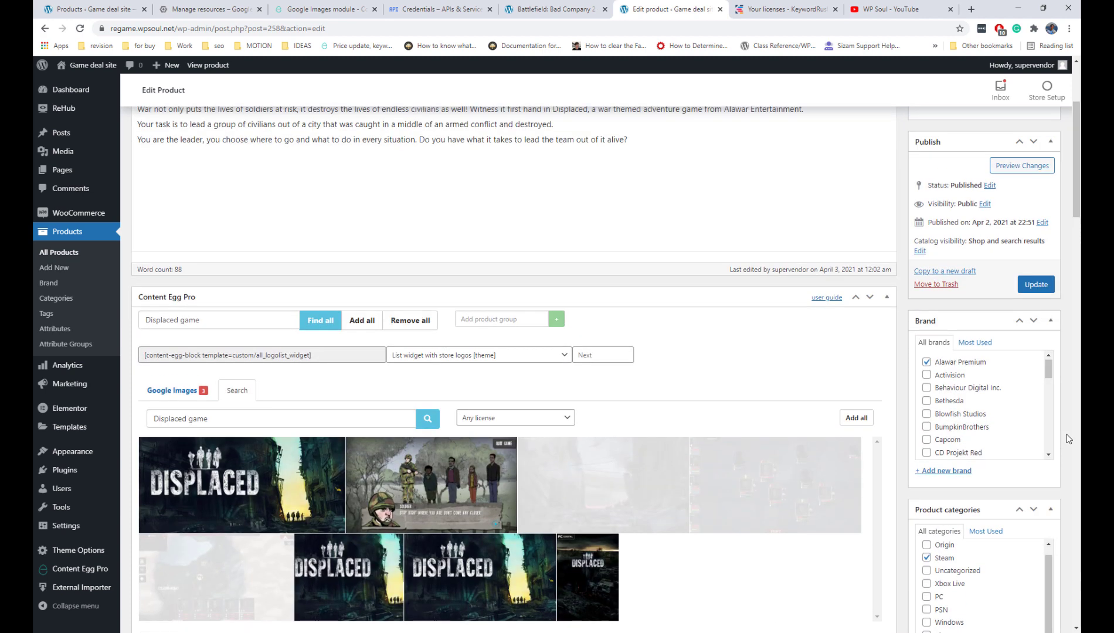
{"action": "left_click", "coordinate": [1036, 285]}
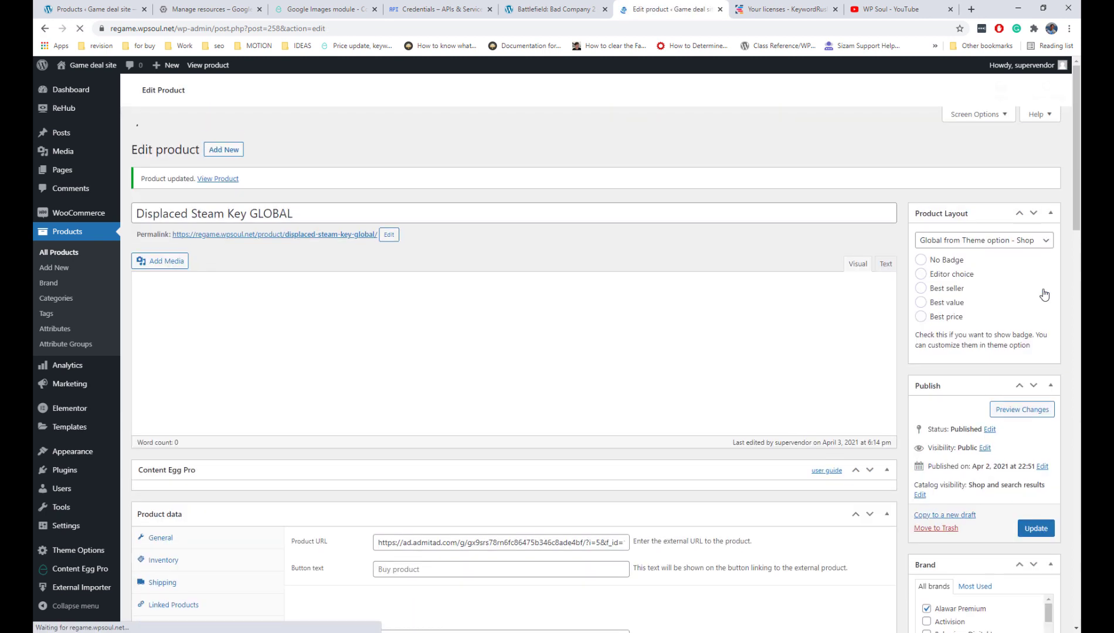
- Open the Displaced product's live page in a new tab
{"action": "right_click", "coordinate": [350, 215]}
{"action": "left_click", "coordinate": [376, 222]}
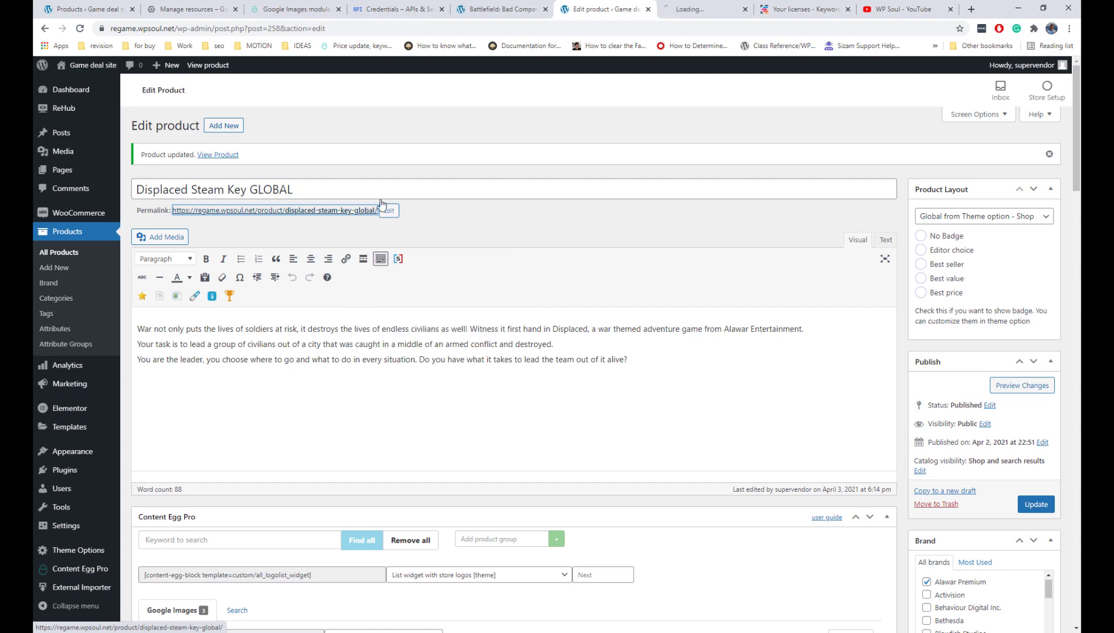
{"action": "left_click", "coordinate": [686, 9]}
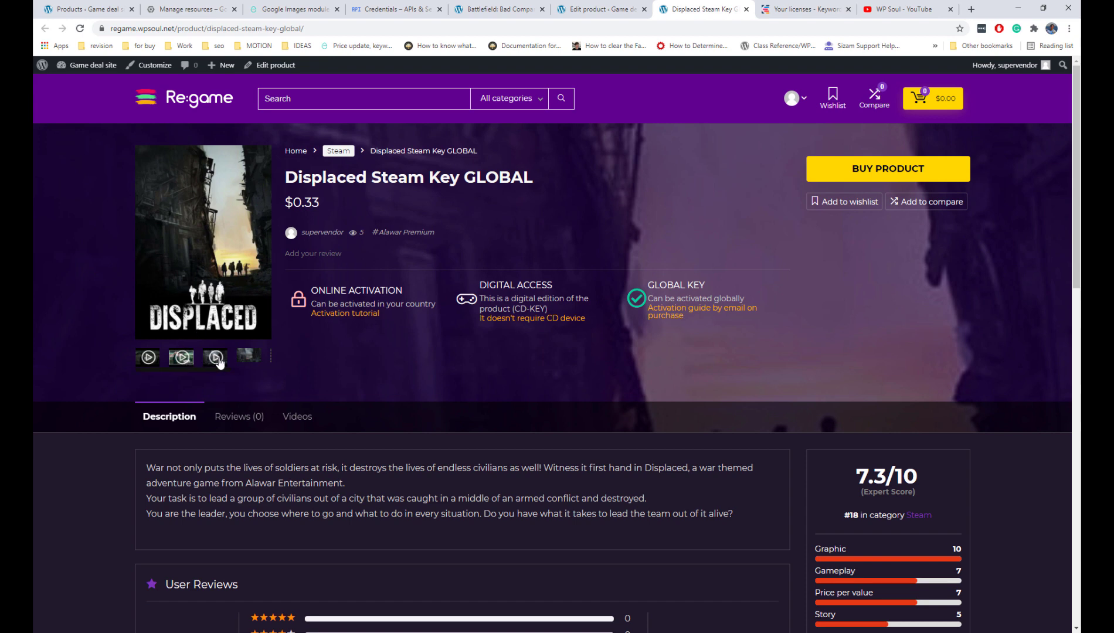
- Browse the new images and videos in the lightbox gallery and Videos section
{"action": "left_click", "coordinate": [147, 359]}
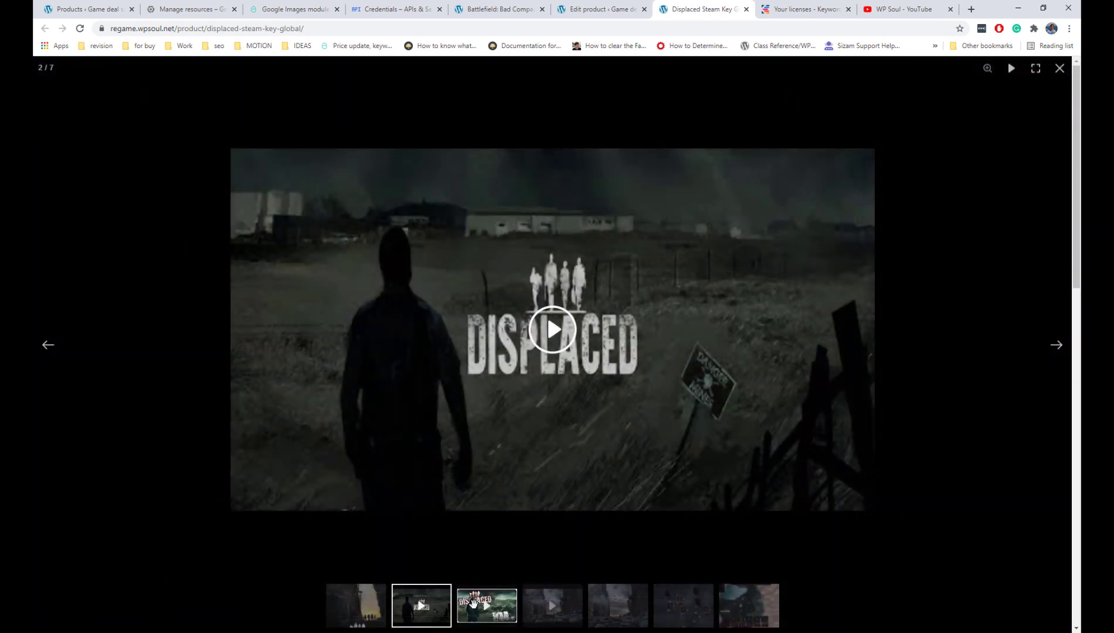
{"action": "left_click", "coordinate": [474, 604]}
{"action": "left_click", "coordinate": [552, 605]}
{"action": "left_click", "coordinate": [618, 606]}
{"action": "left_click", "coordinate": [687, 610]}
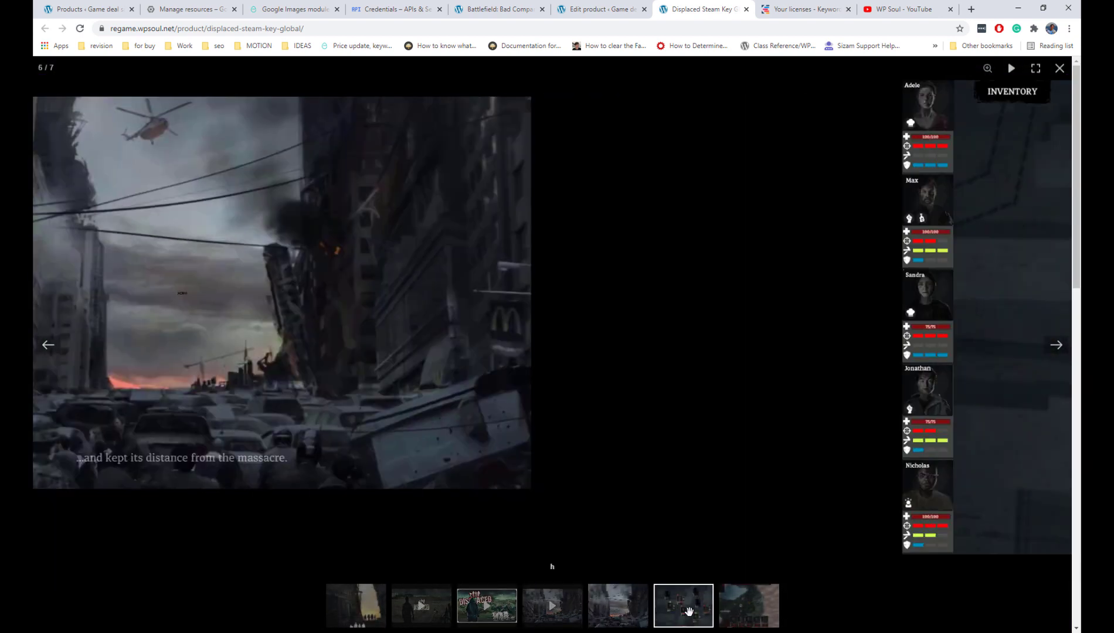
{"action": "left_click", "coordinate": [749, 606]}
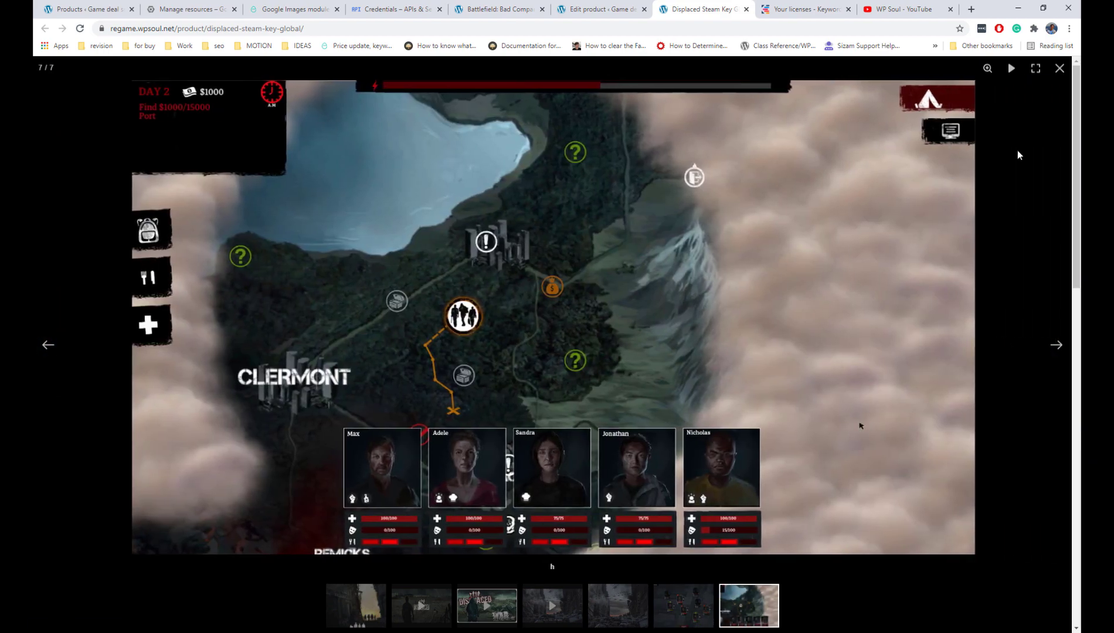
{"action": "left_click", "coordinate": [1018, 154]}
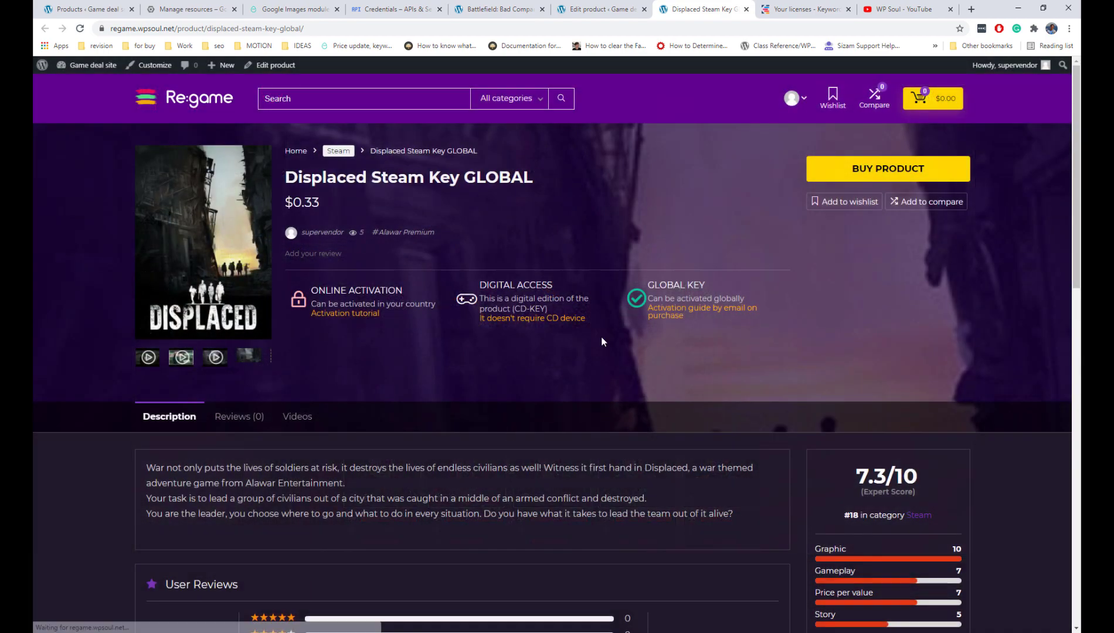
{"action": "left_click", "coordinate": [298, 416]}
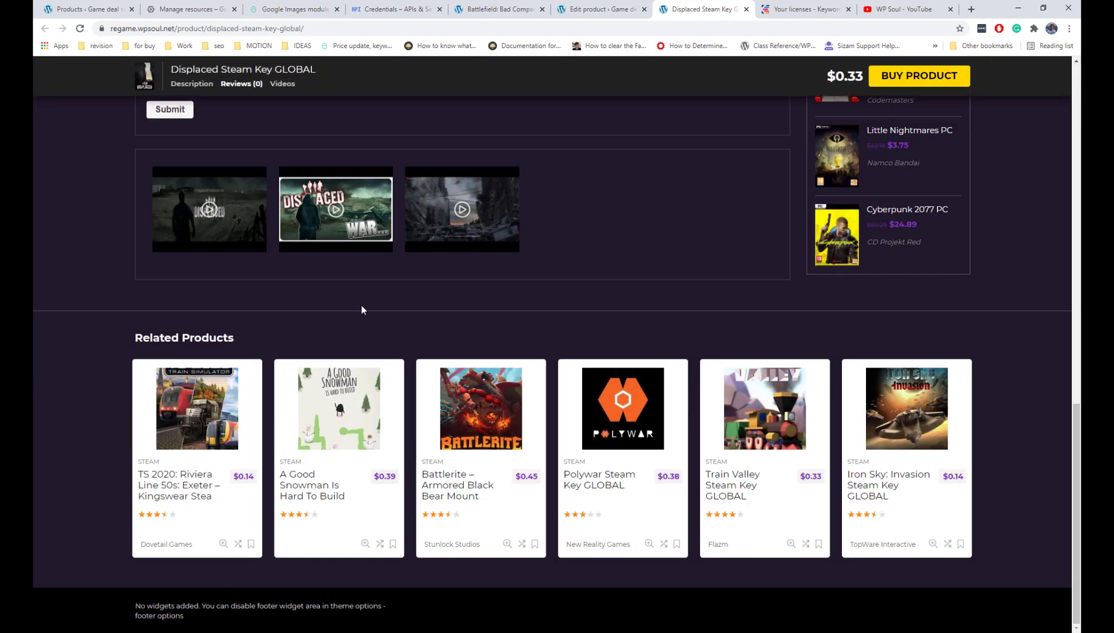
{"action": "scroll", "coordinate": [335, 318], "scroll_direction": "up", "scroll_amount": 15}
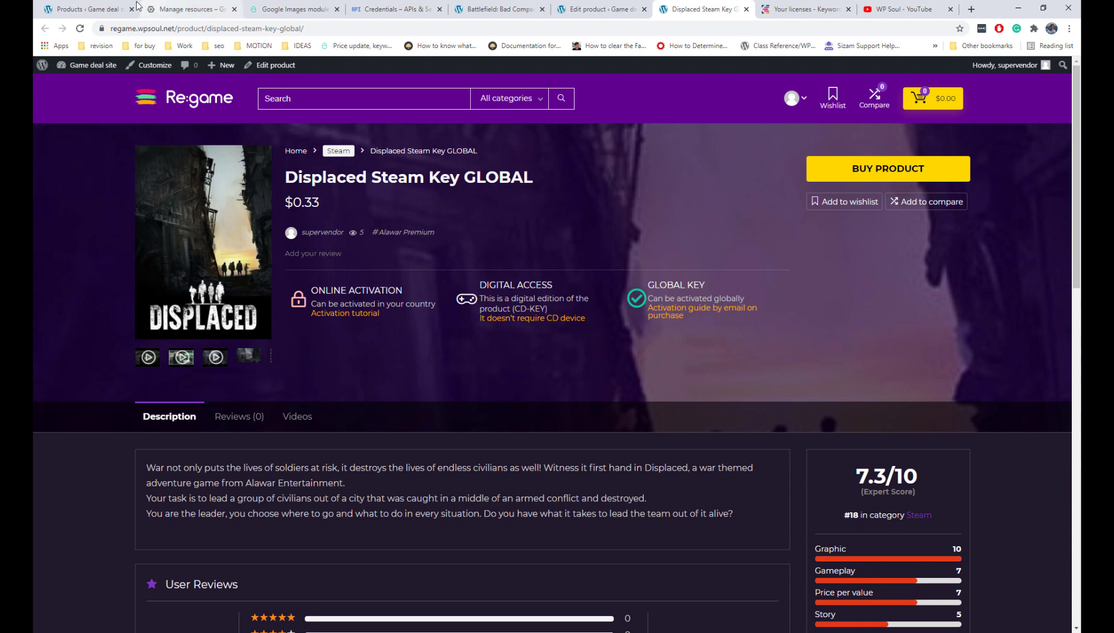
{"action": "left_click", "coordinate": [109, 8]}
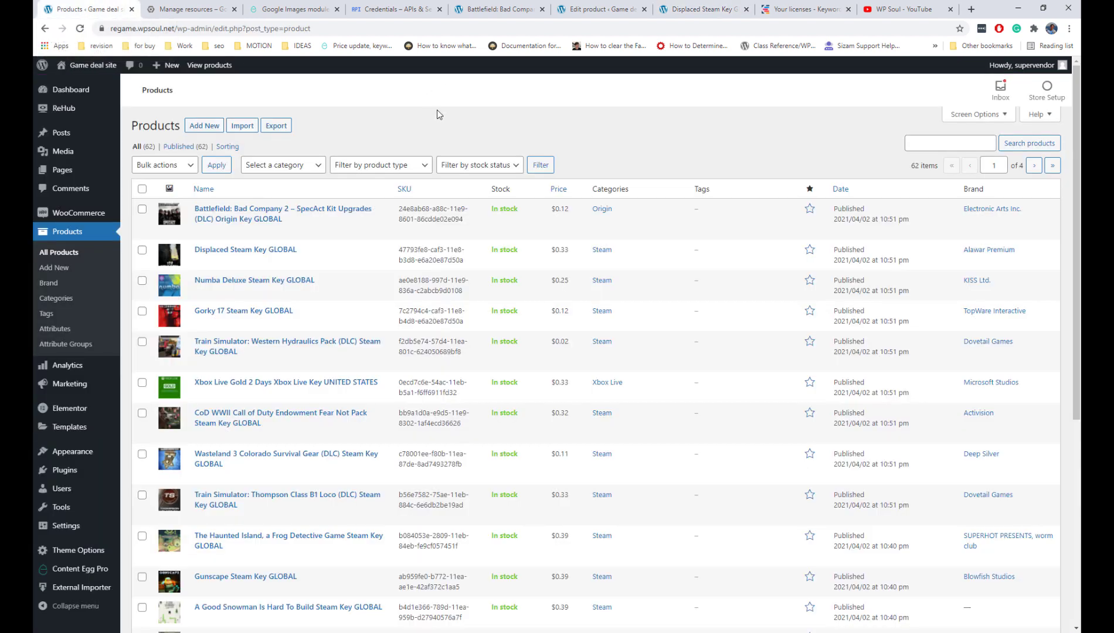
- Open Content Egg Pro's Fill page and check the Displaced product editor
{"action": "scroll", "coordinate": [236, 281], "scroll_direction": "down", "scroll_amount": 3}
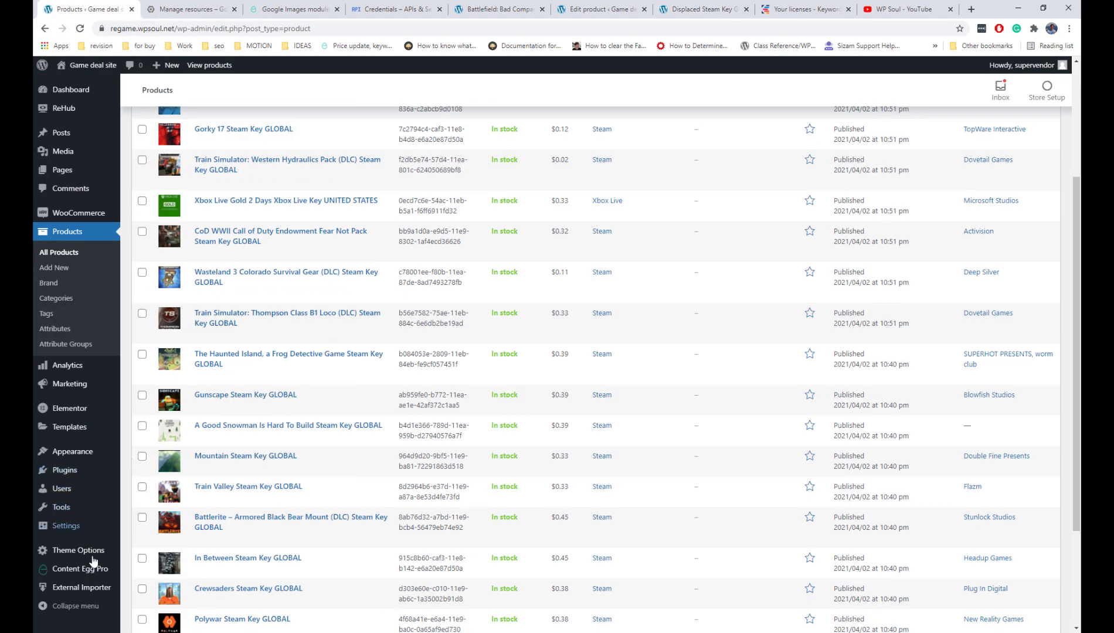
{"action": "mouse_move", "coordinate": [94, 570]}
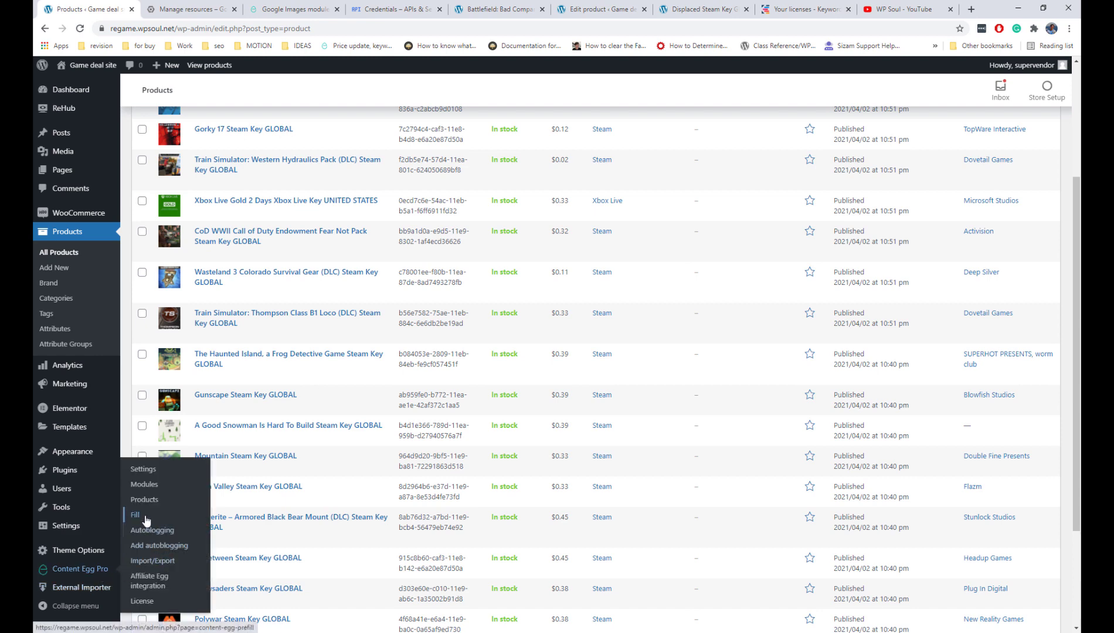
{"action": "left_click", "coordinate": [146, 520]}
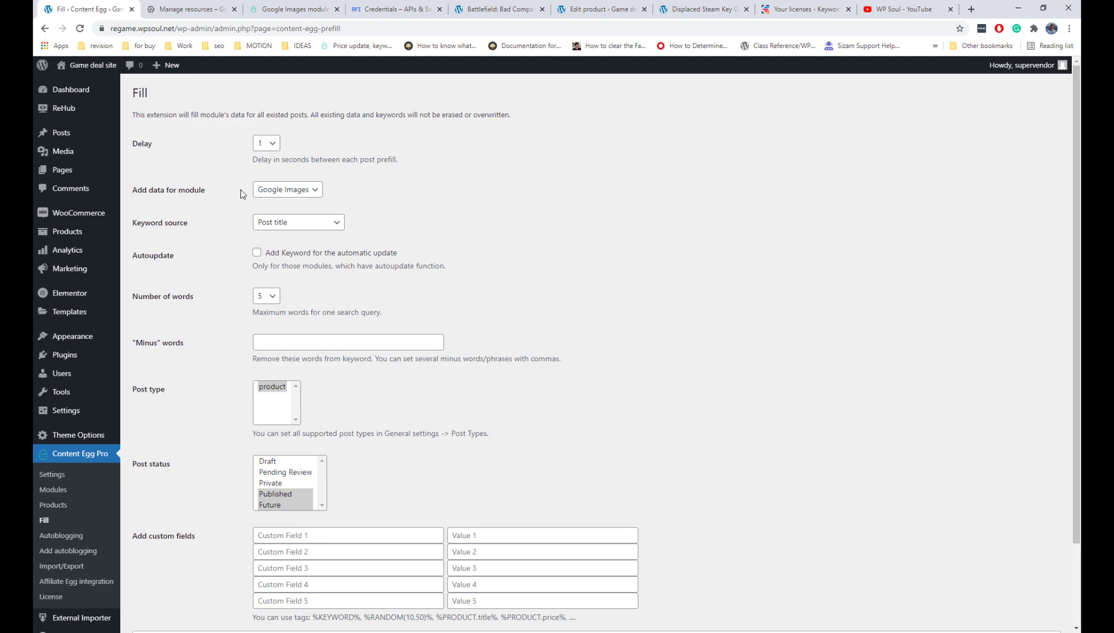
{"action": "left_click", "coordinate": [601, 9]}
{"action": "scroll", "coordinate": [493, 225], "scroll_direction": "down", "scroll_amount": 3}
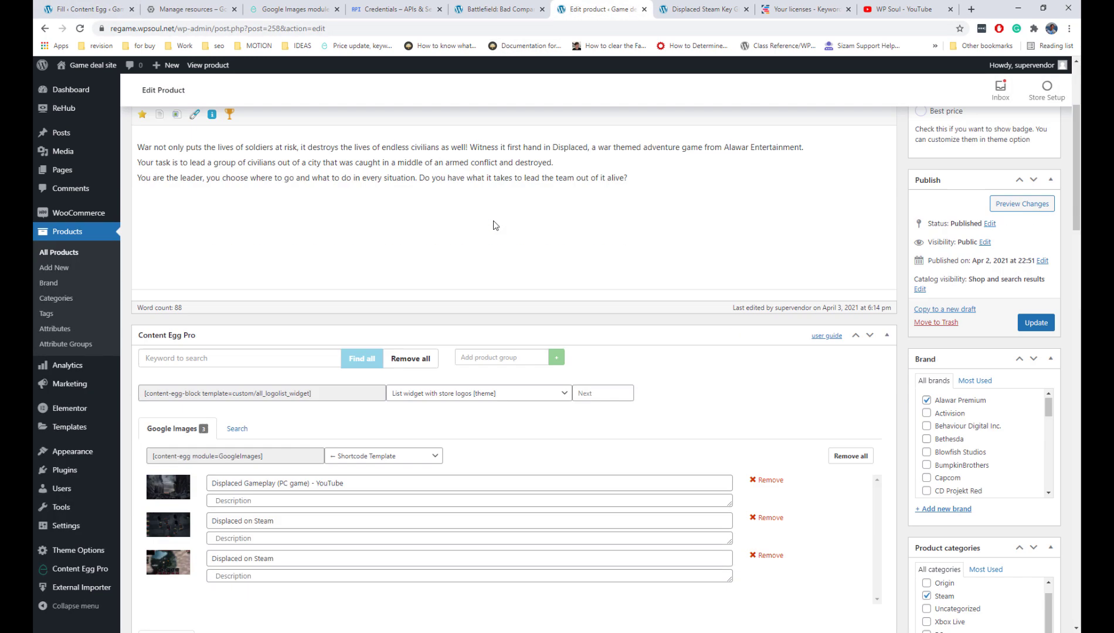
{"action": "scroll", "coordinate": [493, 225], "scroll_direction": "down", "scroll_amount": 3}
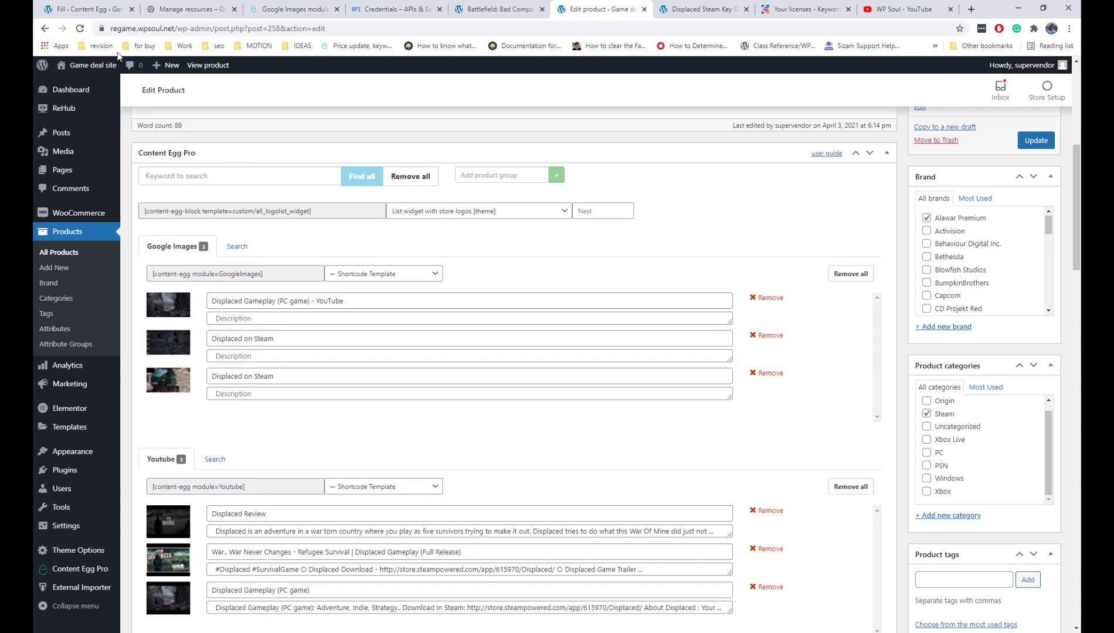
- Return to the Fill page and open Content Egg Settings in a new tab
{"action": "left_click", "coordinate": [104, 12]}
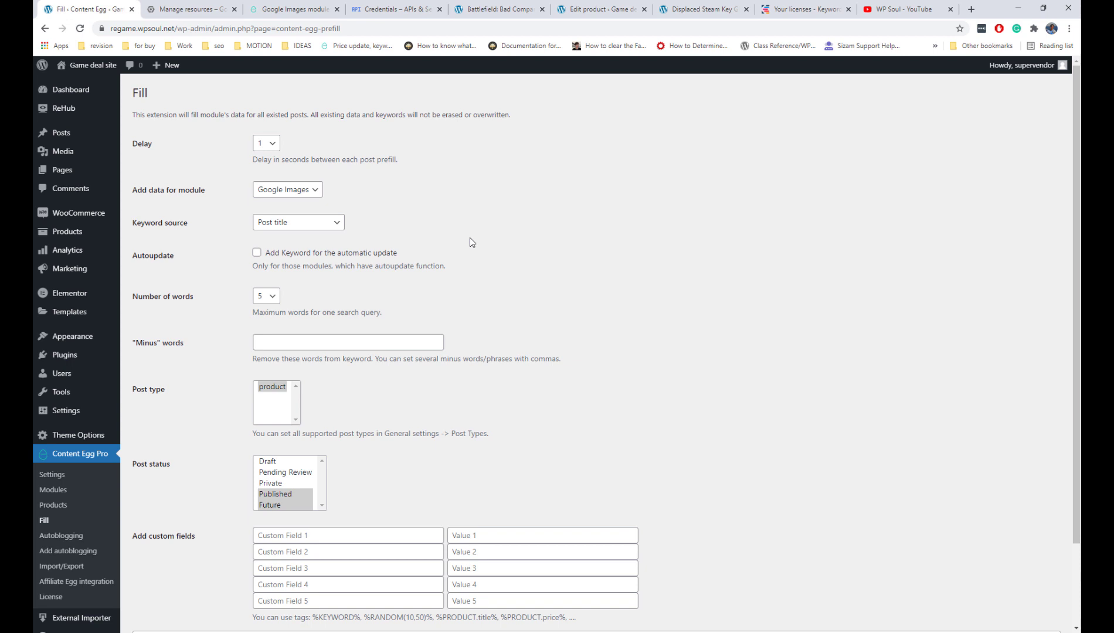
{"action": "scroll", "coordinate": [470, 238], "scroll_direction": "down", "scroll_amount": 3}
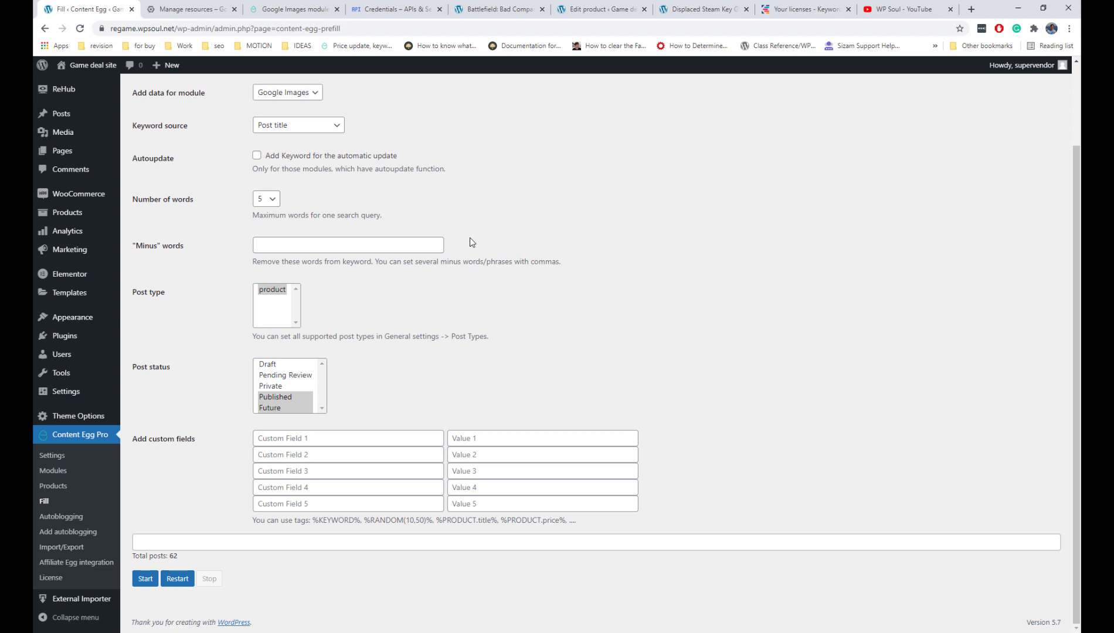
{"action": "middle_click", "coordinate": [52, 455]}
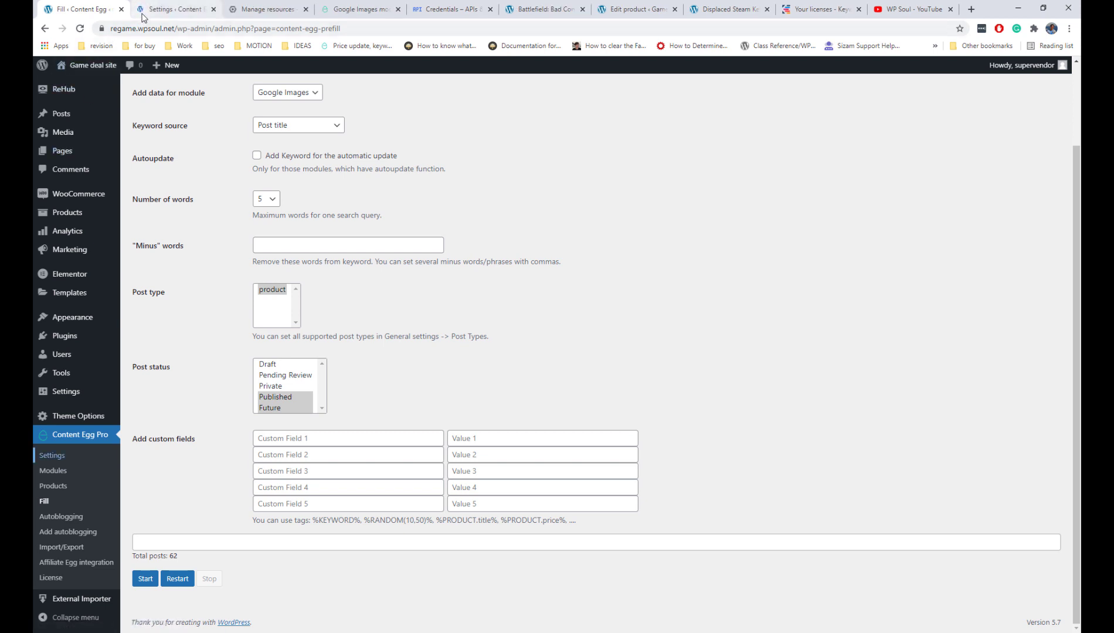
{"action": "left_click", "coordinate": [176, 9]}
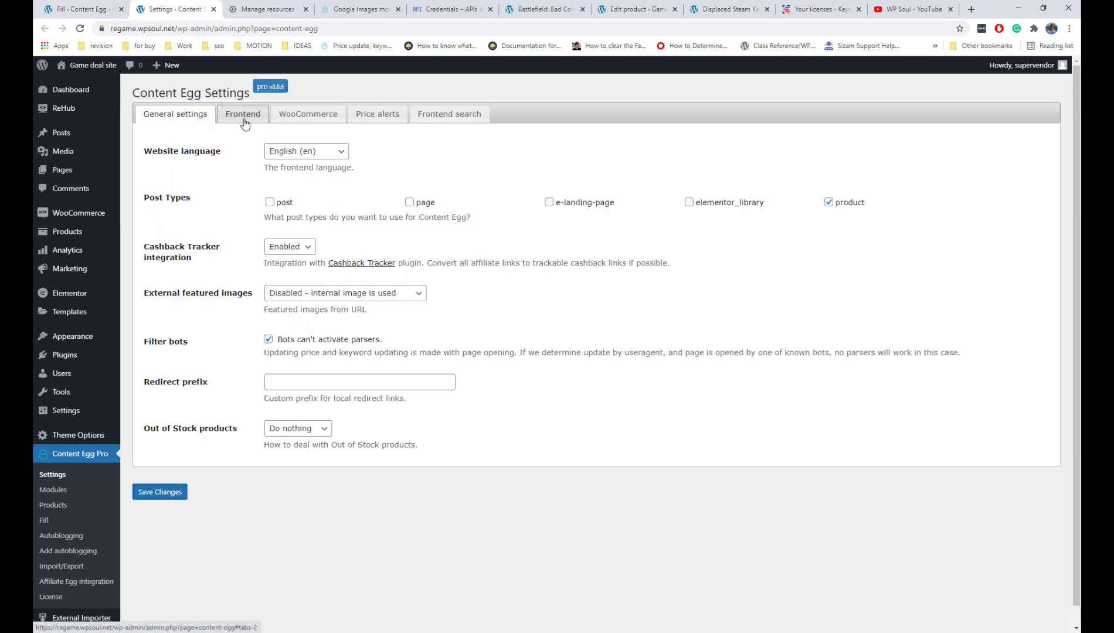
- Change Google Images' Results for updates from 6 to 3 and save the module settings
{"action": "left_click", "coordinate": [53, 491]}
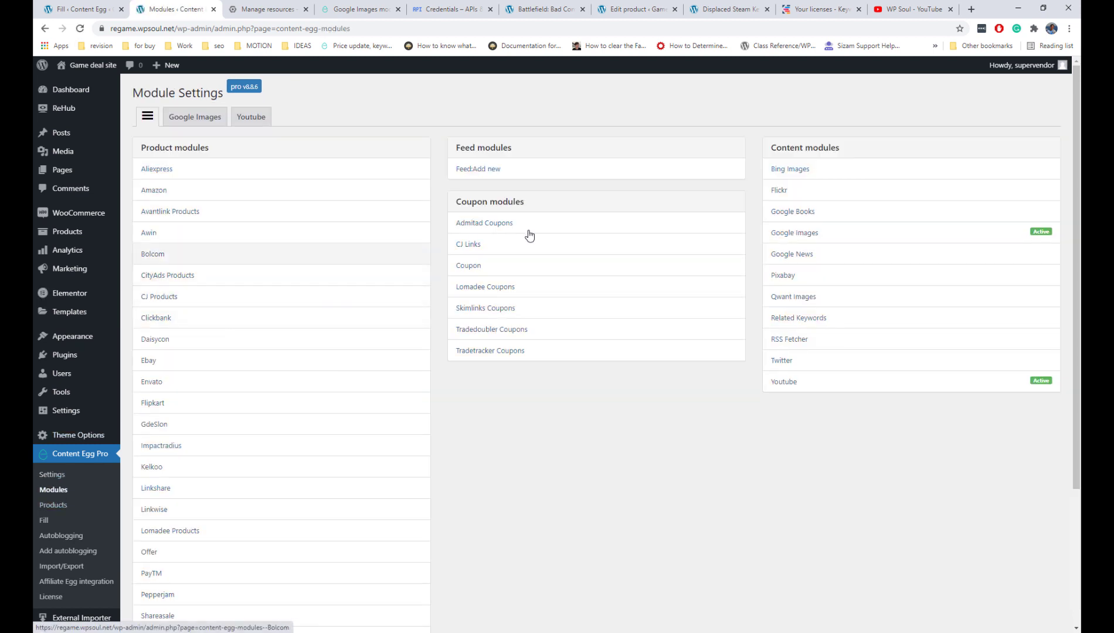
{"action": "left_click", "coordinate": [874, 233]}
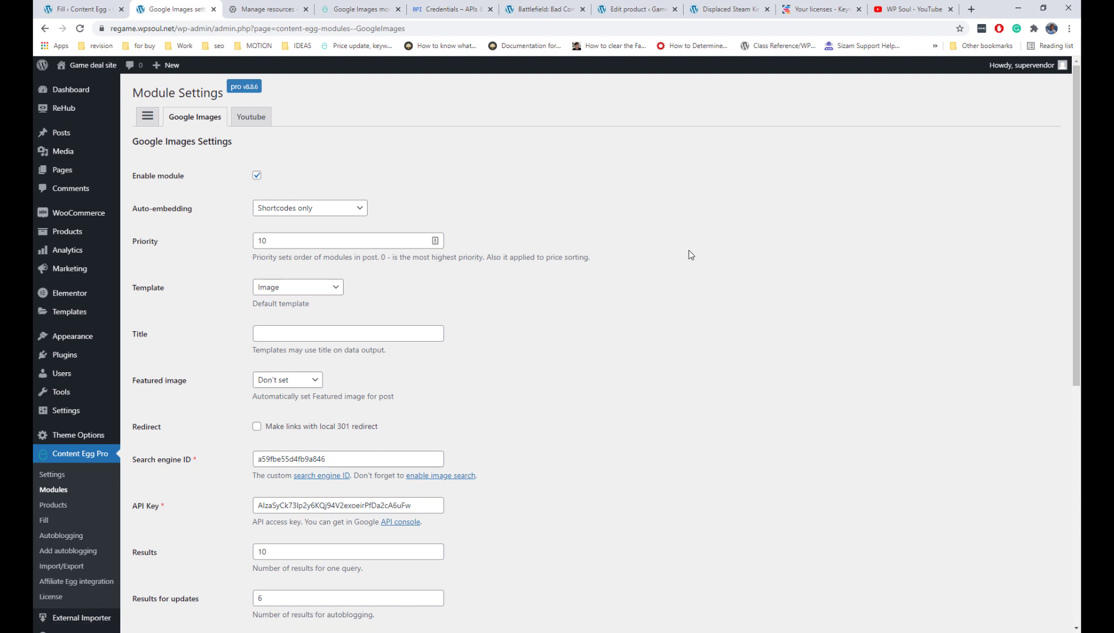
{"action": "scroll", "coordinate": [690, 254], "scroll_direction": "down", "scroll_amount": 6}
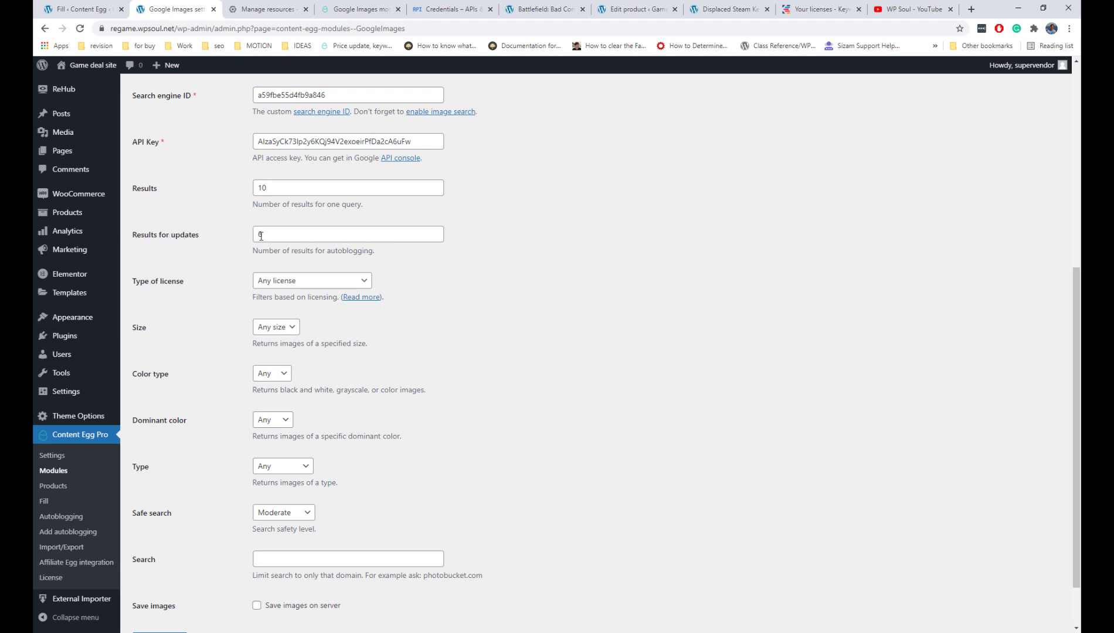
{"action": "left_click_drag", "start_coordinate": [264, 236], "coordinate": [257, 235]}
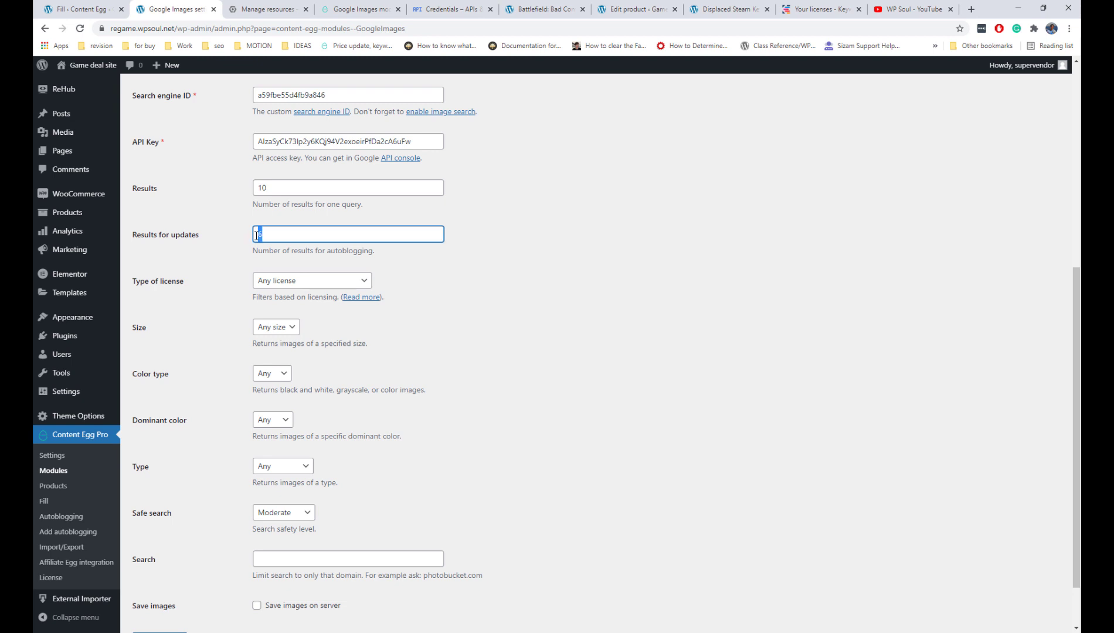
{"action": "type", "text": "3"}
{"action": "left_click", "coordinate": [458, 295]}
{"action": "scroll", "coordinate": [458, 295], "scroll_direction": "down", "scroll_amount": 2}
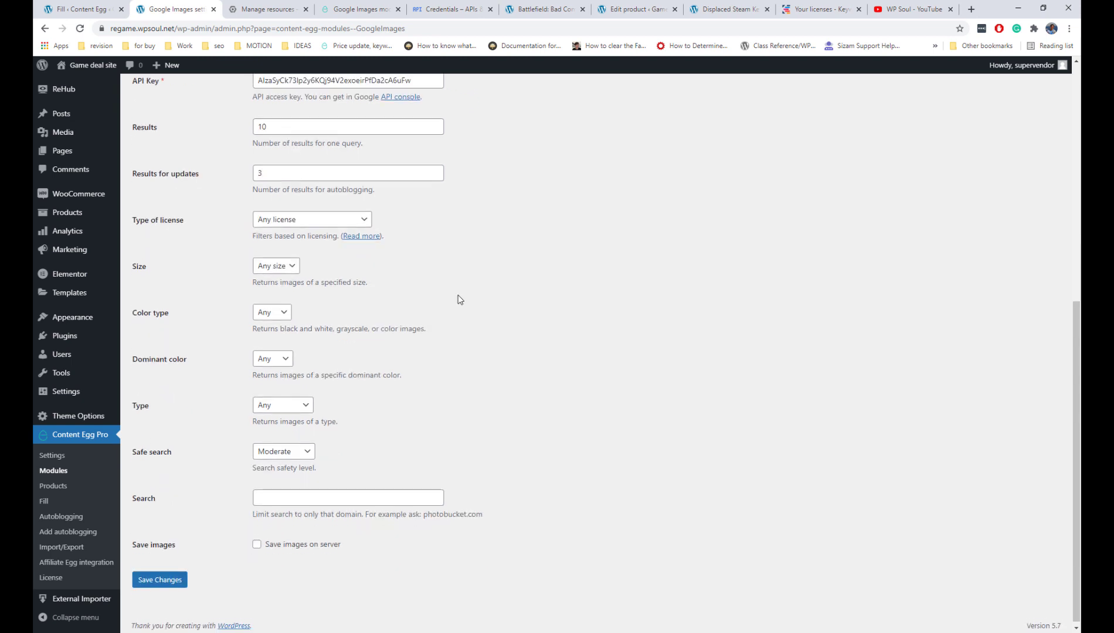
{"action": "left_click", "coordinate": [173, 576]}
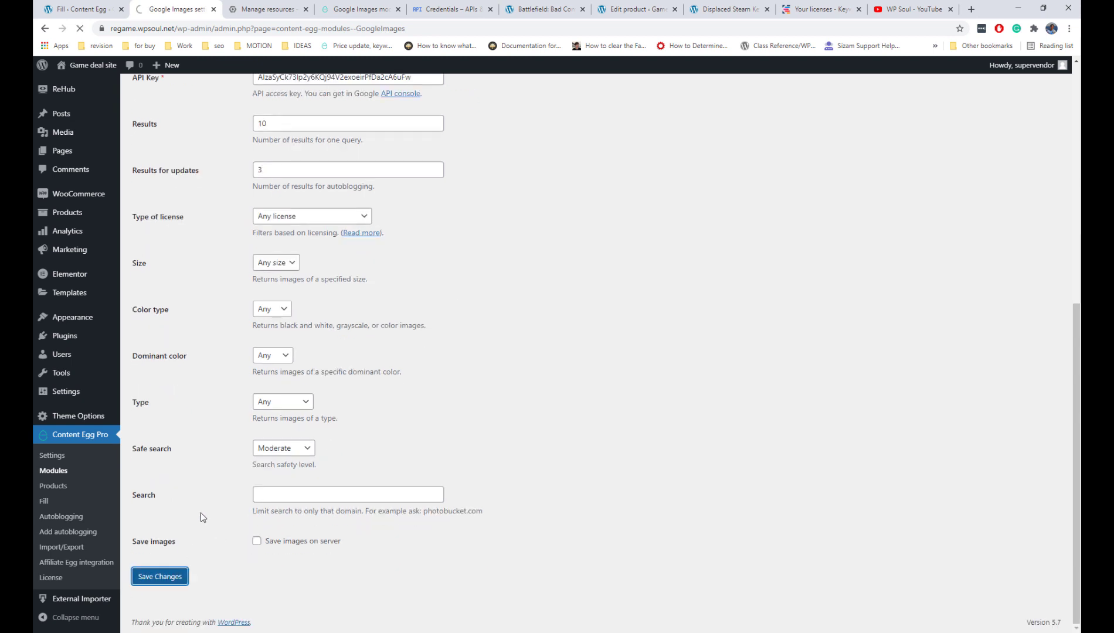
{"action": "scroll", "coordinate": [201, 517], "scroll_direction": "down", "scroll_amount": 3}
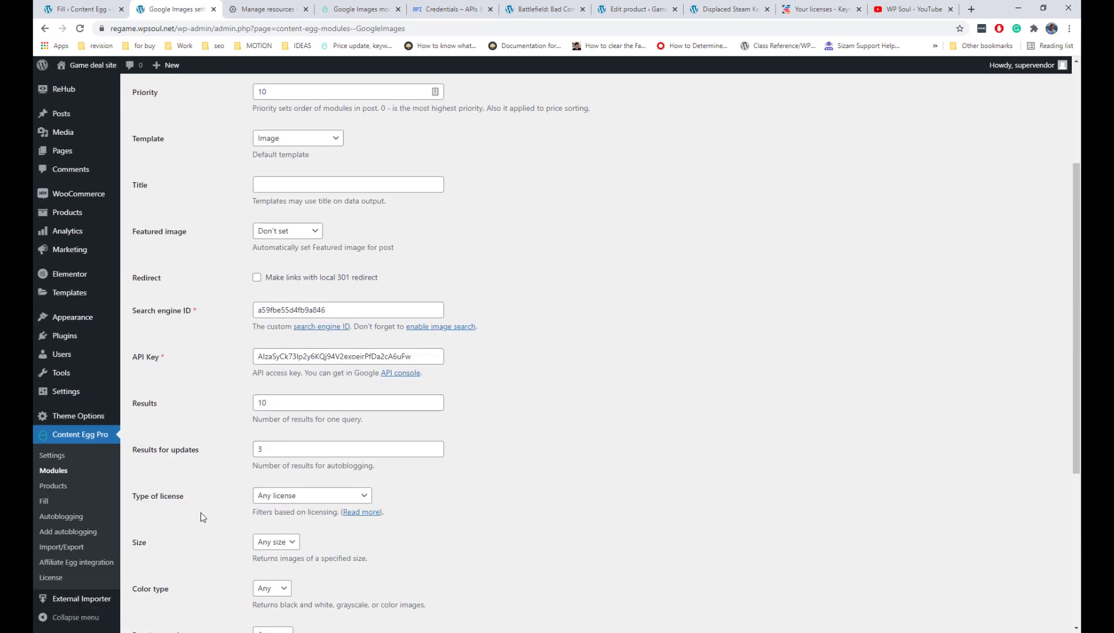
{"action": "key", "text": "ctrl+Page_Up"}
{"action": "scroll", "coordinate": [497, 311], "scroll_direction": "down", "scroll_amount": 2}
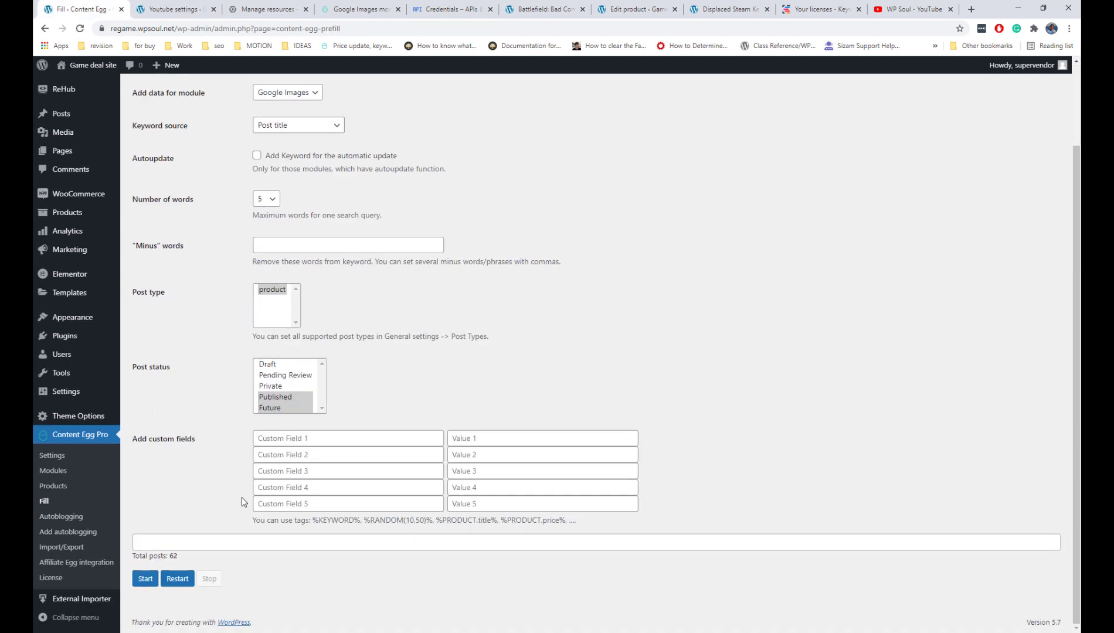
- Run the bulk Fill for Google Images across all 62 products
{"action": "left_click", "coordinate": [146, 580]}
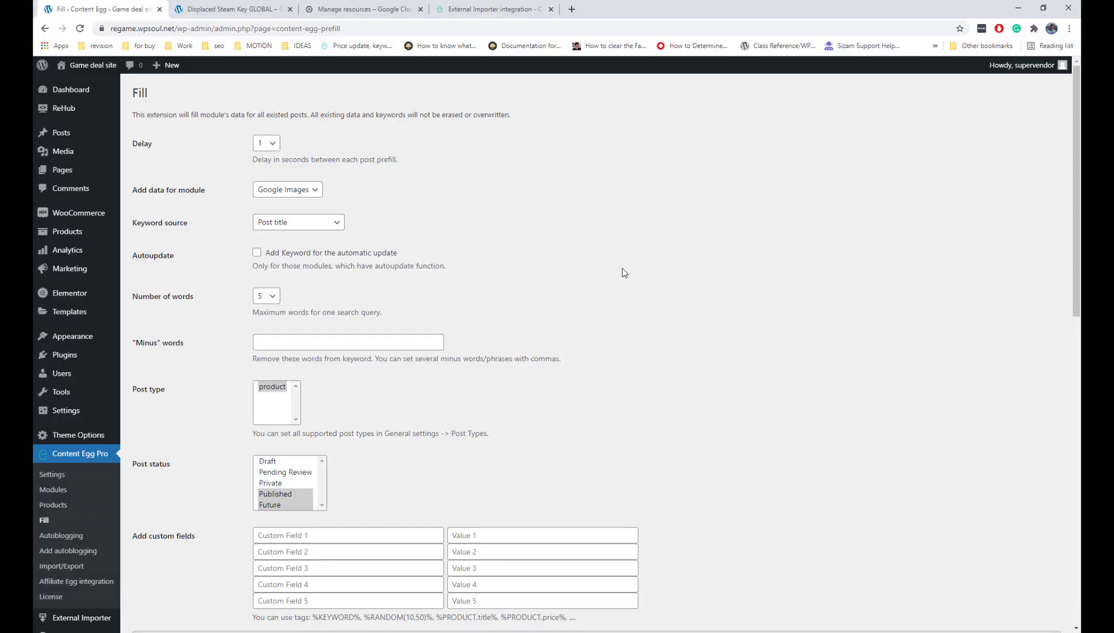
{"action": "scroll", "coordinate": [622, 272], "scroll_direction": "down", "scroll_amount": 6}
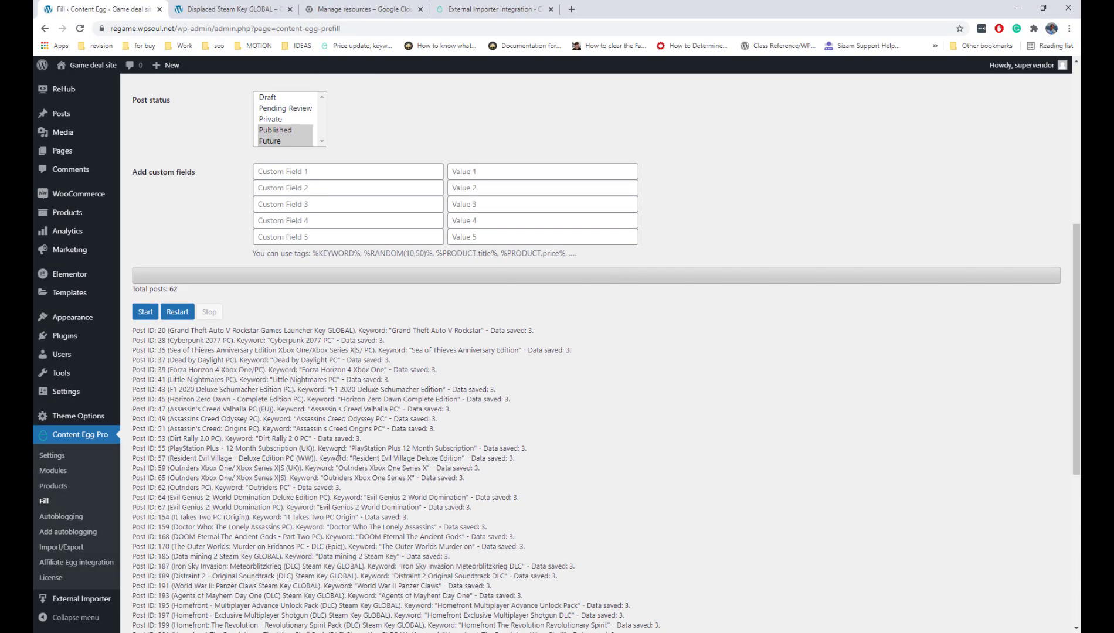
{"action": "scroll", "coordinate": [337, 452], "scroll_direction": "up", "scroll_amount": 6}
- Switch the Fill module to Youtube and start the bulk run again
{"action": "left_click", "coordinate": [309, 192]}
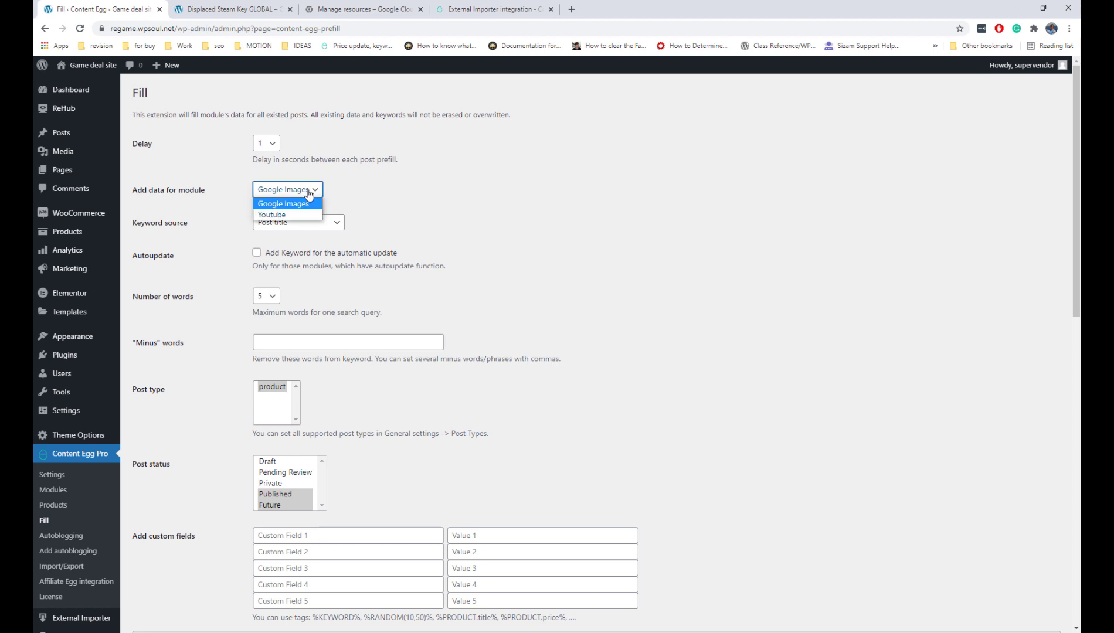
{"action": "left_click", "coordinate": [303, 213]}
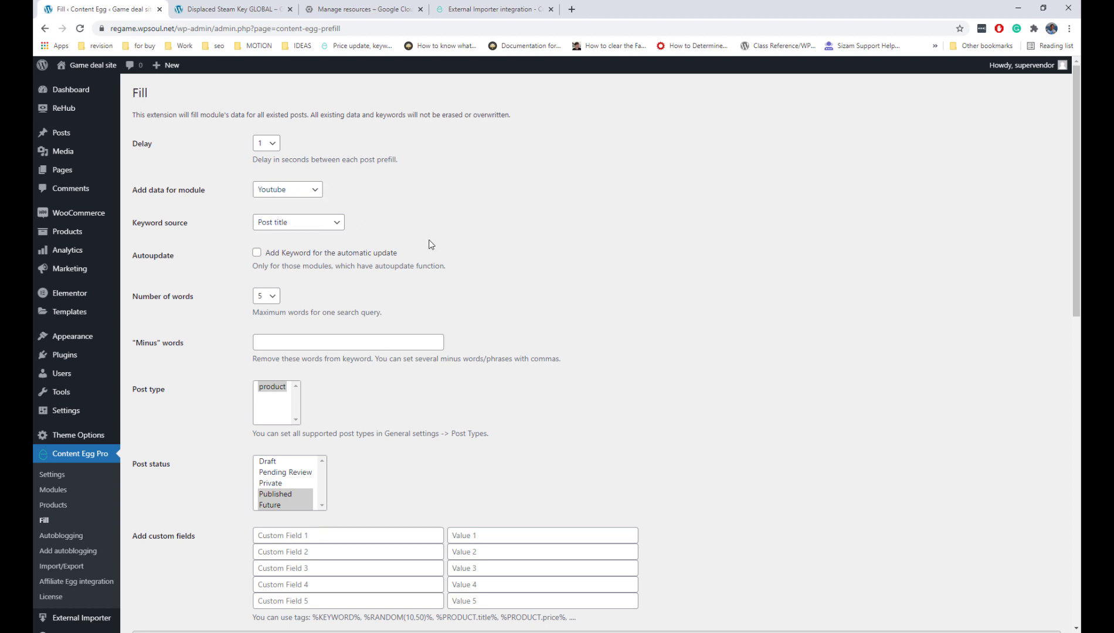
{"action": "scroll", "coordinate": [431, 245], "scroll_direction": "down", "scroll_amount": 6}
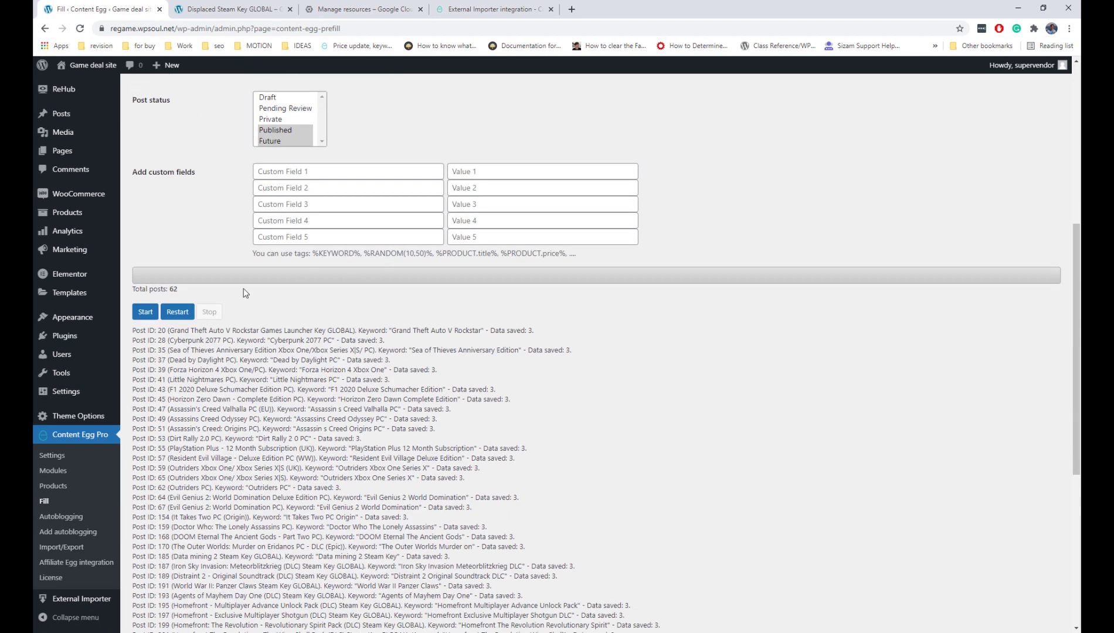
{"action": "left_click", "coordinate": [148, 312]}
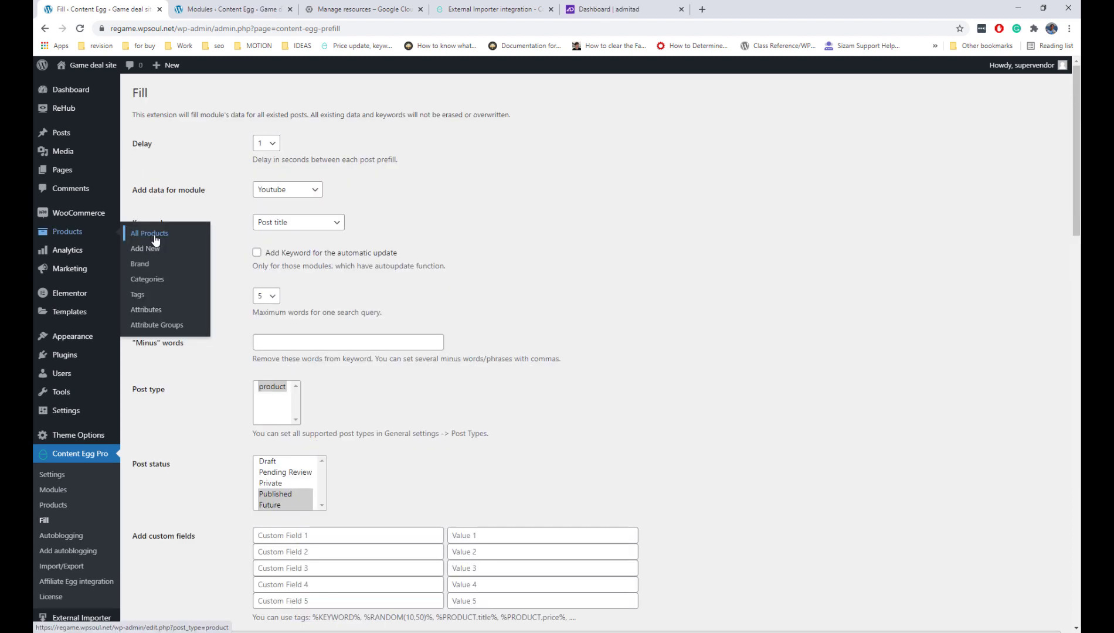
- Open All Products in a new tab and view the CoD WWII product's store page
{"action": "right_click", "coordinate": [156, 241]}
{"action": "left_click", "coordinate": [176, 248]}
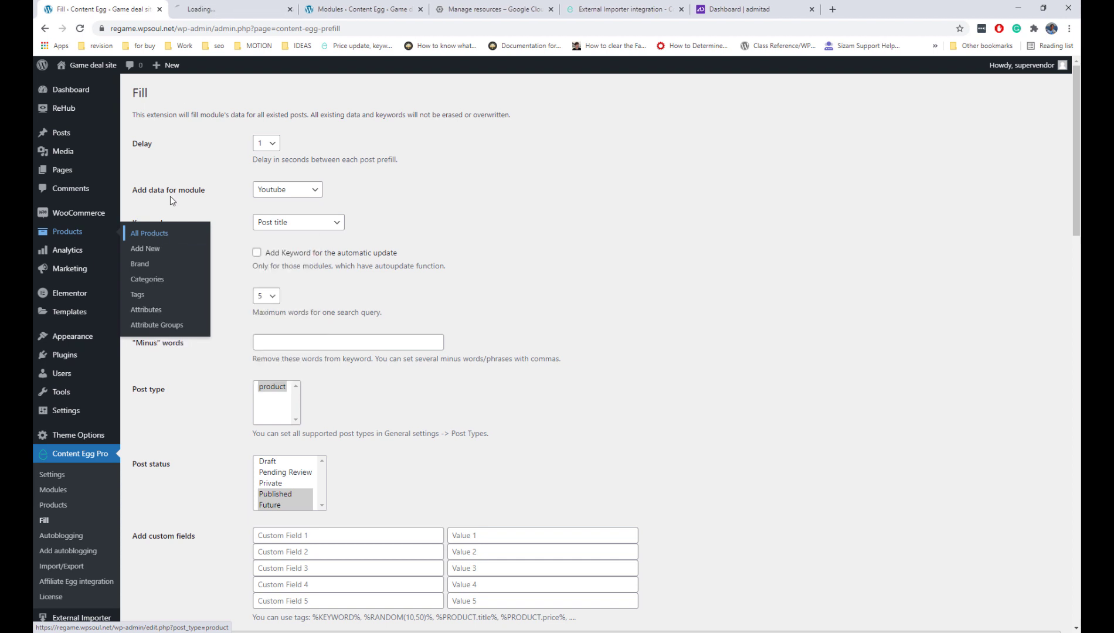
{"action": "left_click", "coordinate": [229, 9]}
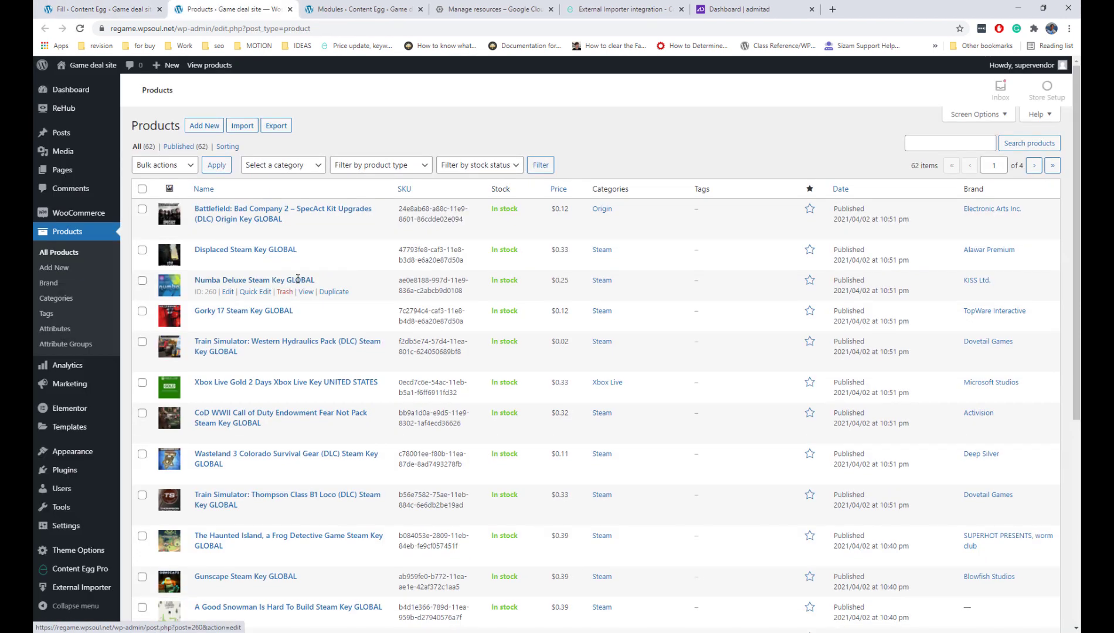
{"action": "left_click", "coordinate": [309, 435]}
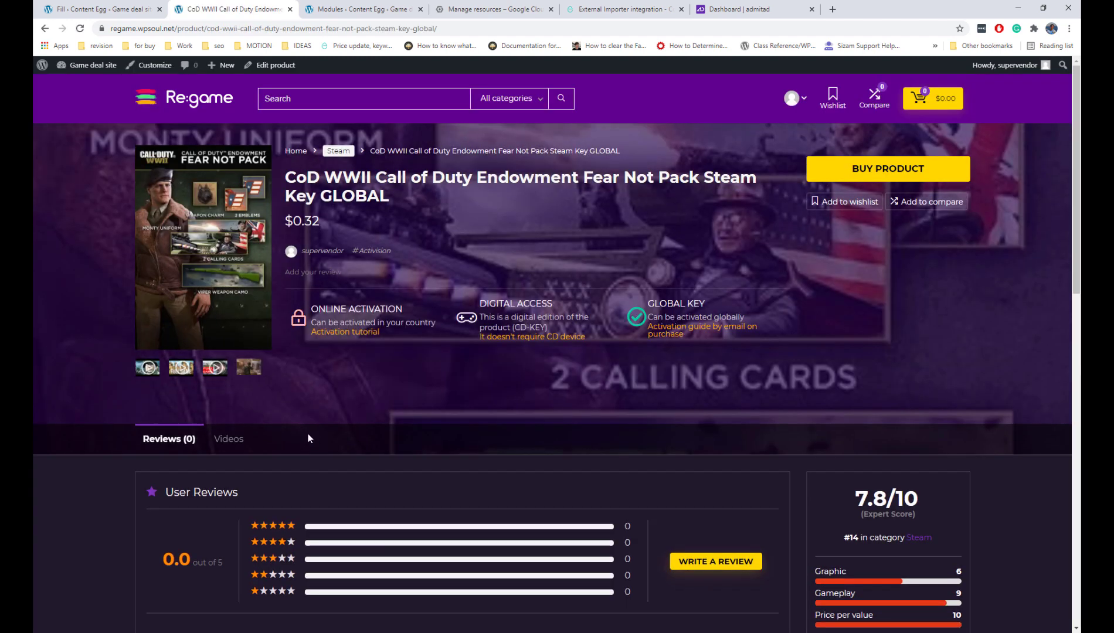
- Browse the gallery lightbox, including the FULL GAME and PART 1 videos
{"action": "left_click", "coordinate": [241, 368]}
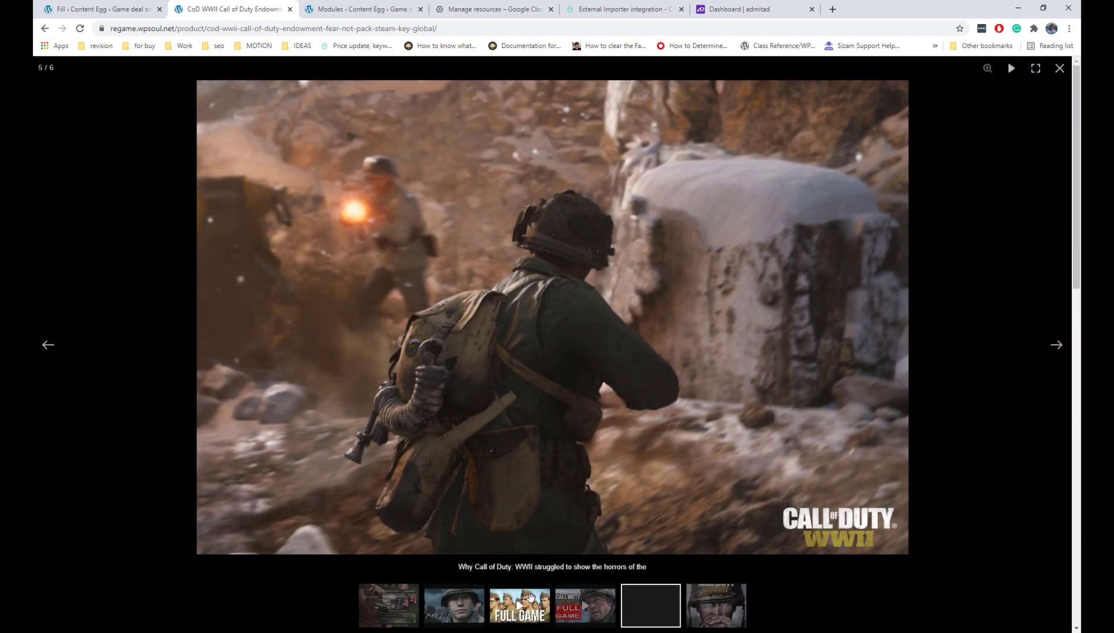
{"action": "left_click", "coordinate": [530, 598]}
{"action": "left_click", "coordinate": [454, 604]}
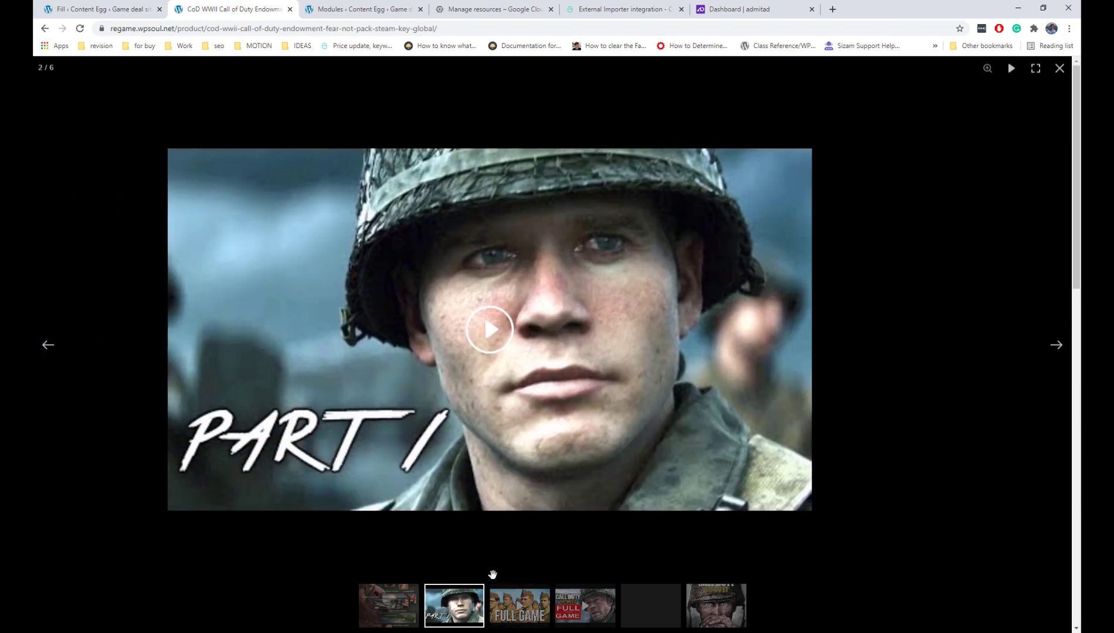
{"action": "left_click", "coordinate": [1059, 68]}
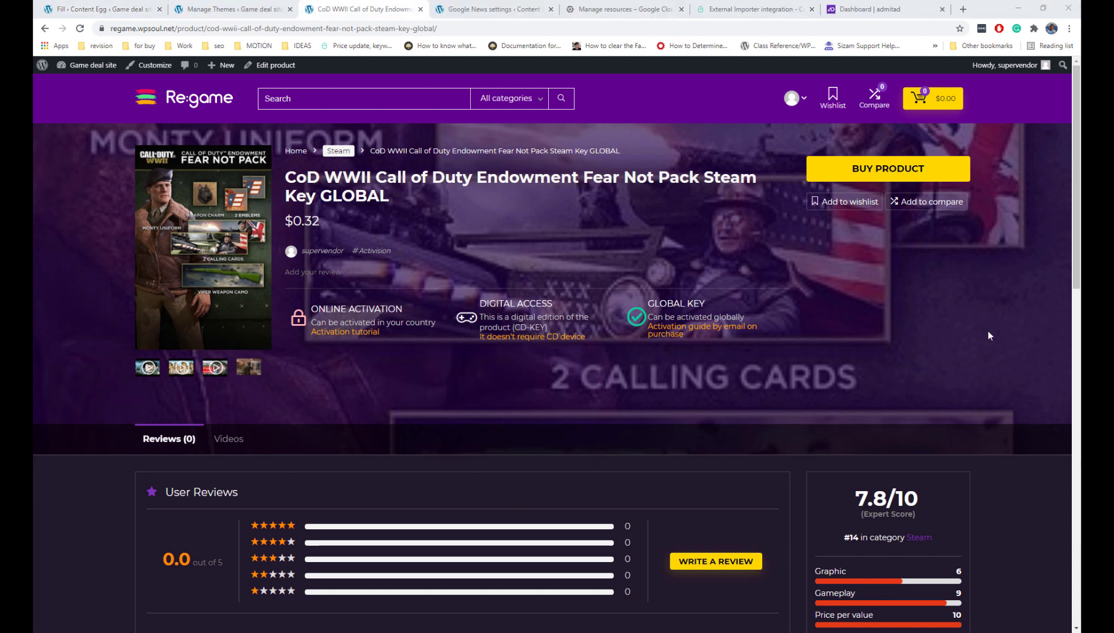
{"action": "left_click", "coordinate": [429, 384]}
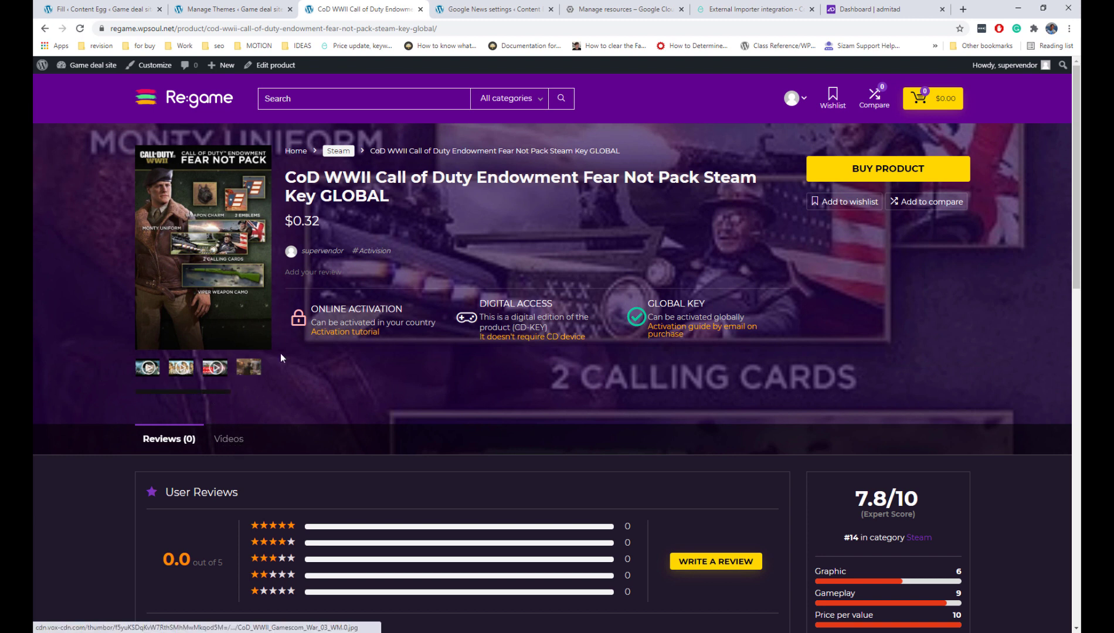
- Activate the Twenty Twenty-One theme and reload the CoD product page
{"action": "left_click", "coordinate": [212, 10]}
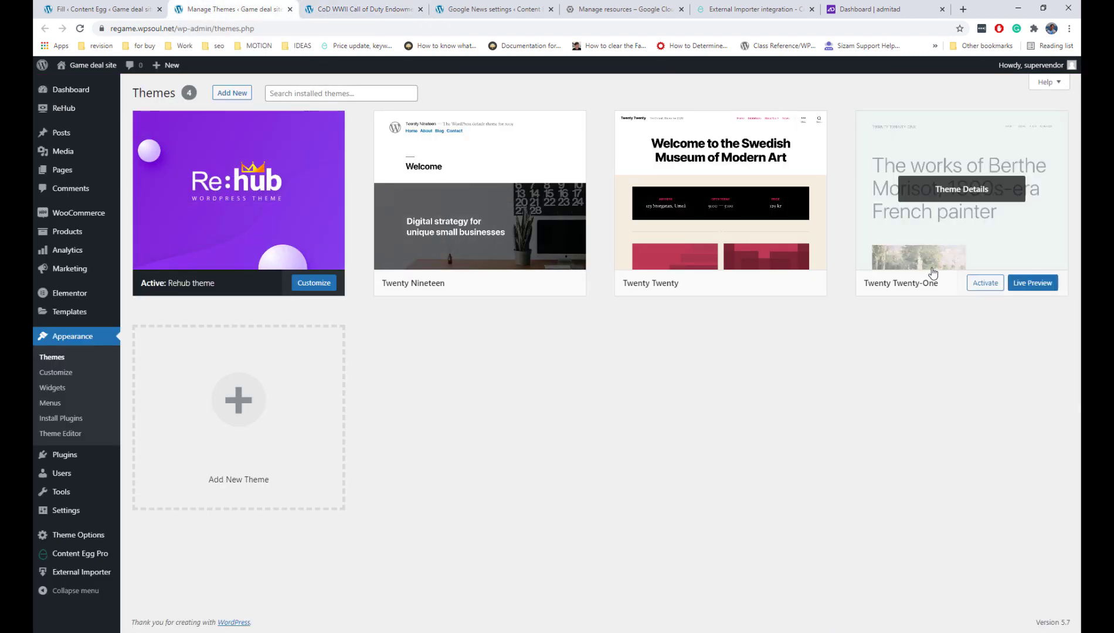
{"action": "left_click", "coordinate": [987, 283]}
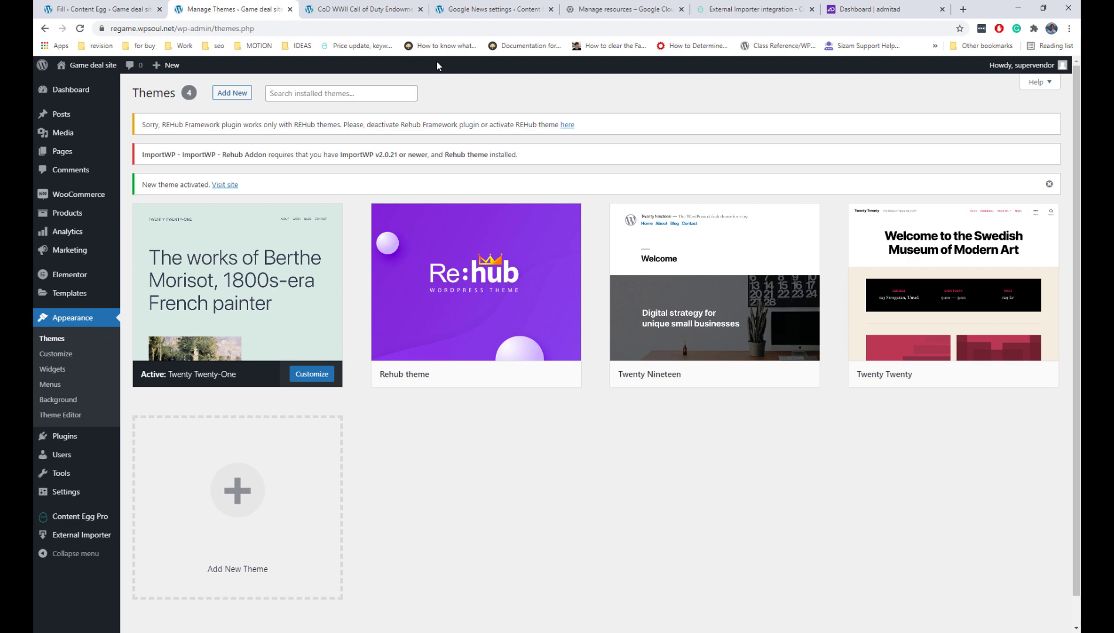
{"action": "left_click", "coordinate": [387, 9]}
{"action": "left_click", "coordinate": [80, 28]}
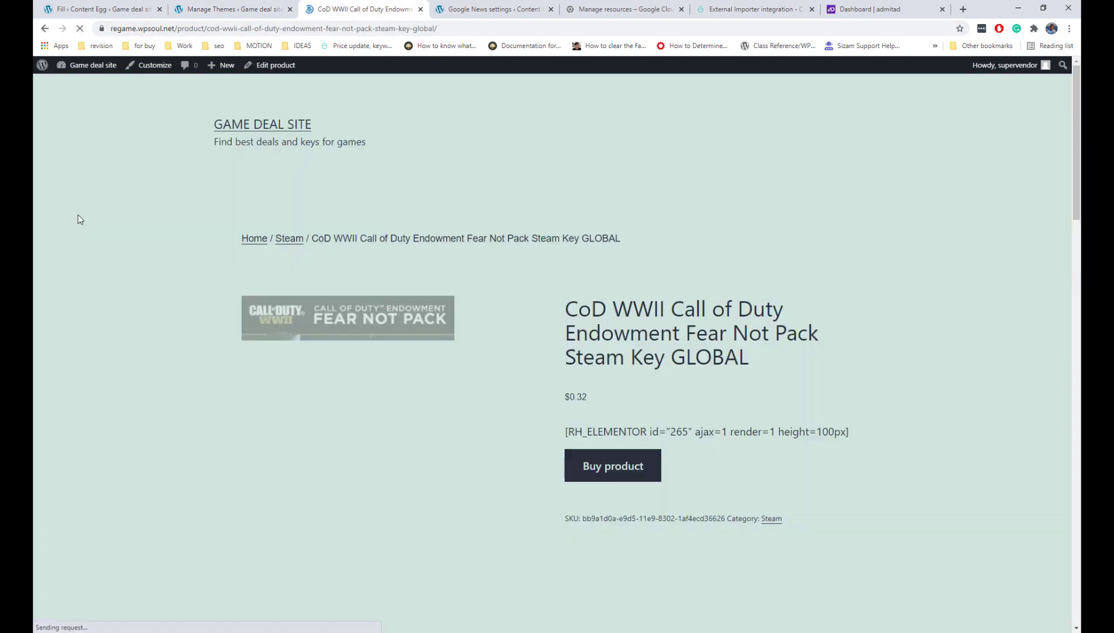
- Compare the CoD page under Twenty Twenty-One, then reactivate the Rehub theme
{"action": "scroll", "coordinate": [110, 257], "scroll_direction": "down", "scroll_amount": 6}
{"action": "scroll", "coordinate": [113, 259], "scroll_direction": "down", "scroll_amount": 3}
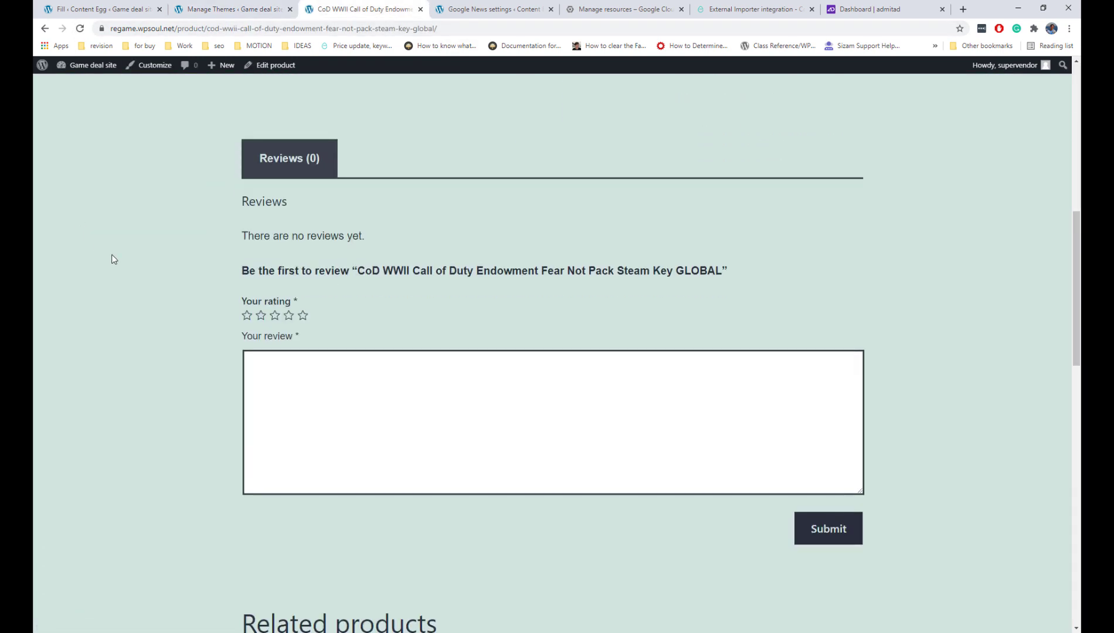
{"action": "scroll", "coordinate": [113, 259], "scroll_direction": "up", "scroll_amount": 9}
{"action": "scroll", "coordinate": [113, 259], "scroll_direction": "down", "scroll_amount": 10}
{"action": "scroll", "coordinate": [111, 258], "scroll_direction": "down", "scroll_amount": 8}
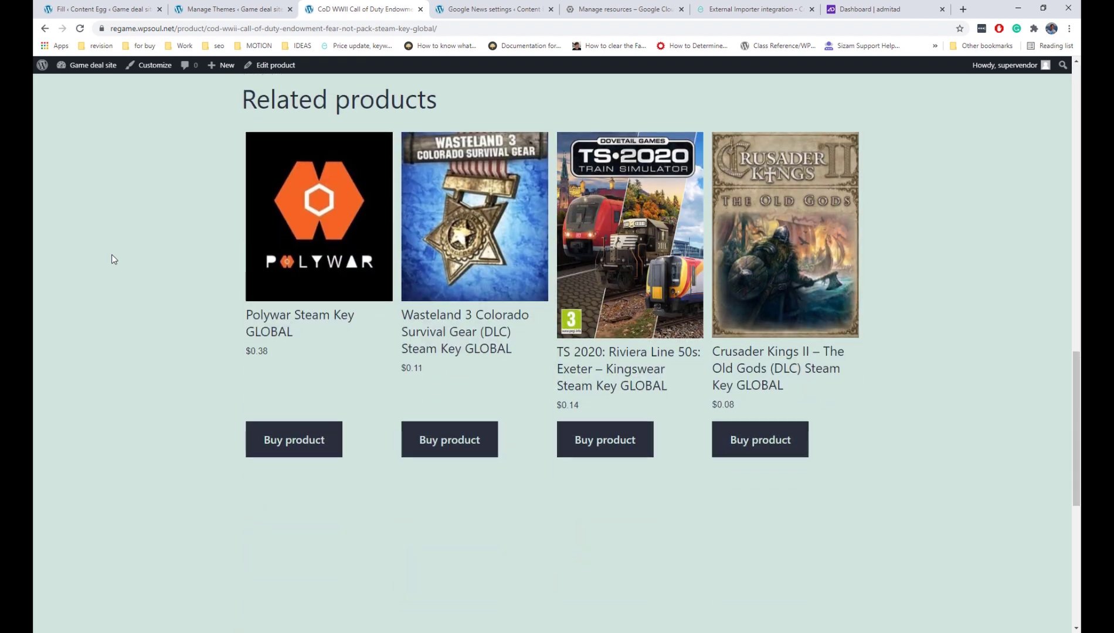
{"action": "scroll", "coordinate": [111, 257], "scroll_direction": "up", "scroll_amount": 12}
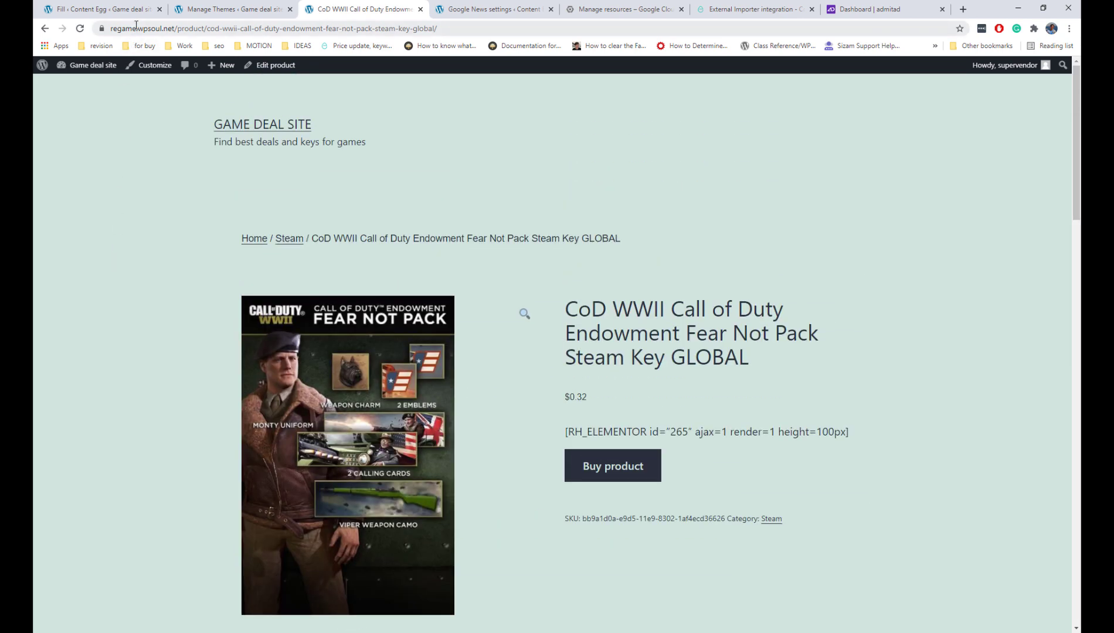
{"action": "left_click", "coordinate": [212, 14]}
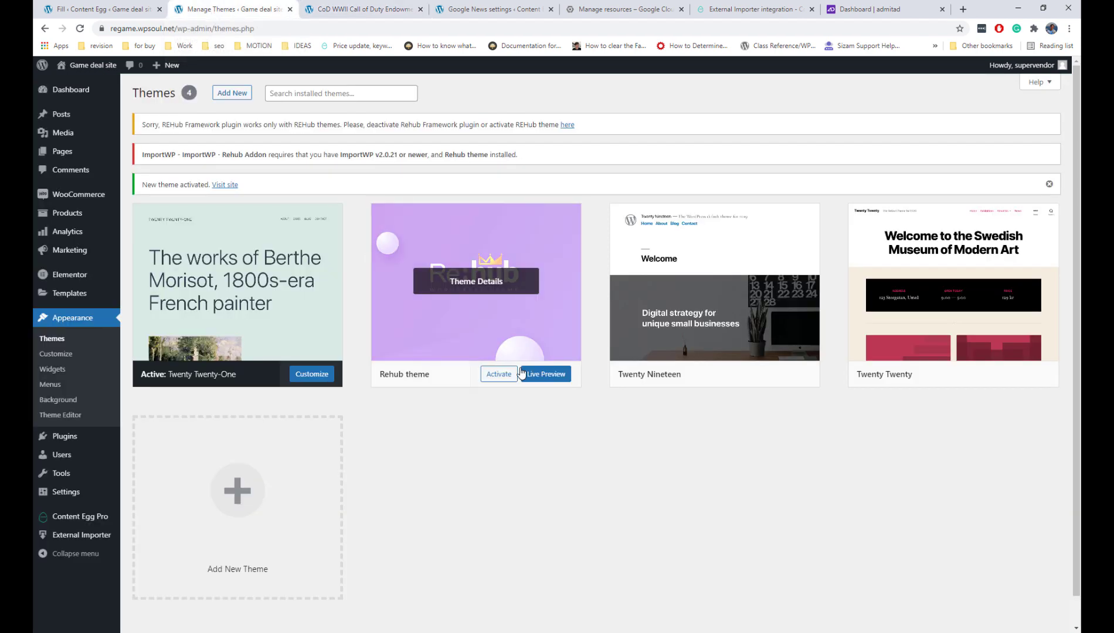
{"action": "left_click", "coordinate": [500, 375]}
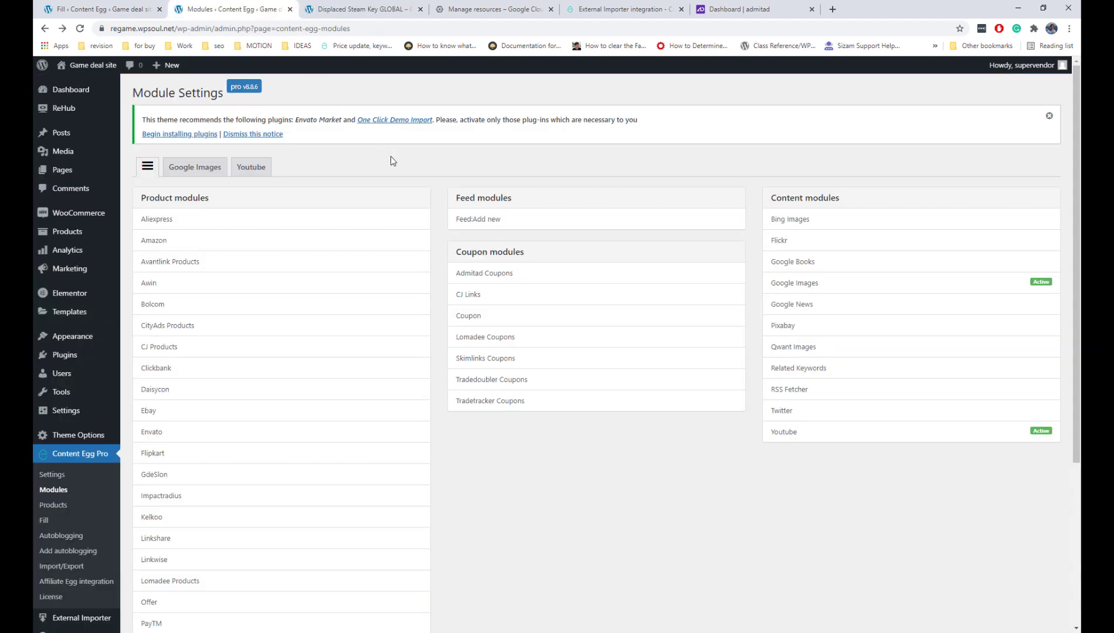
- Change Google News Results for autoblogging from 6 to 3 and save the module settings
{"action": "left_click", "coordinate": [932, 309]}
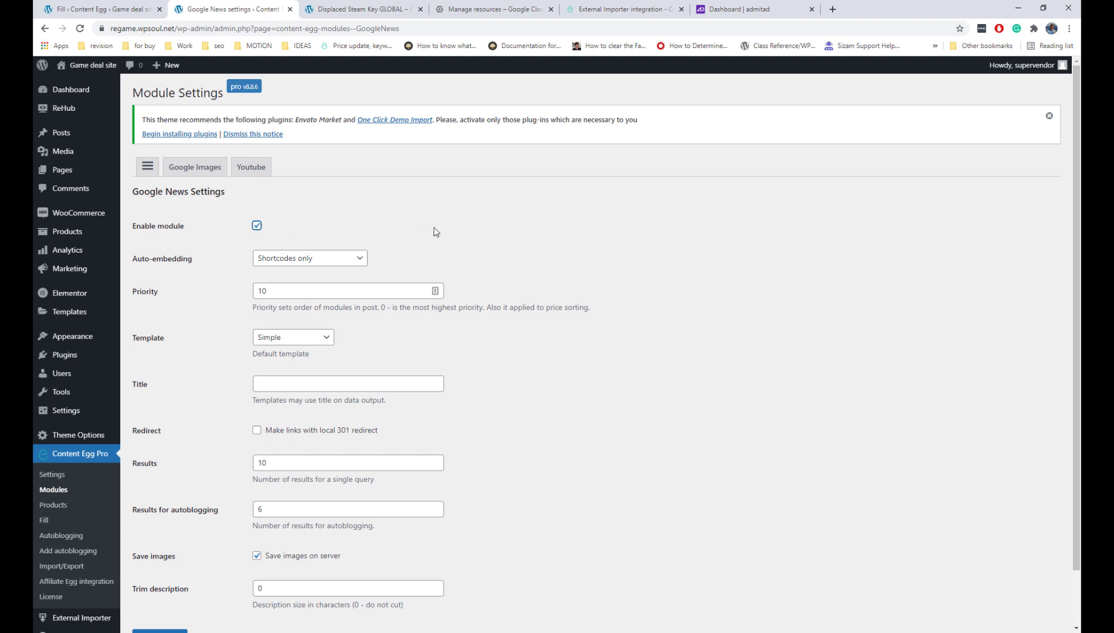
{"action": "scroll", "coordinate": [435, 231], "scroll_direction": "down", "scroll_amount": 1}
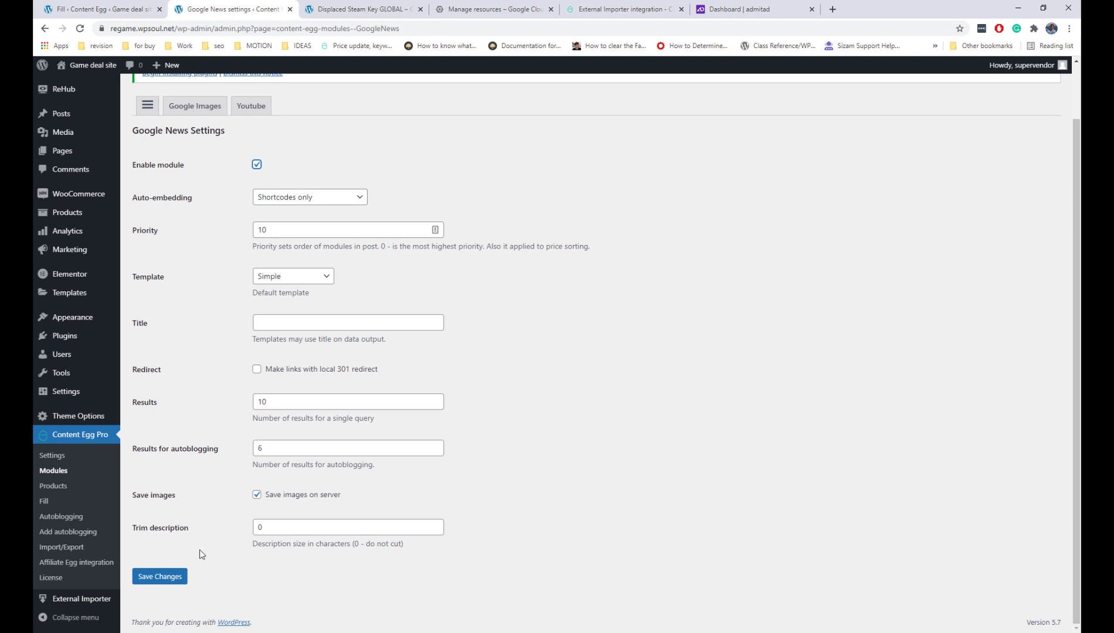
{"action": "left_click", "coordinate": [237, 451]}
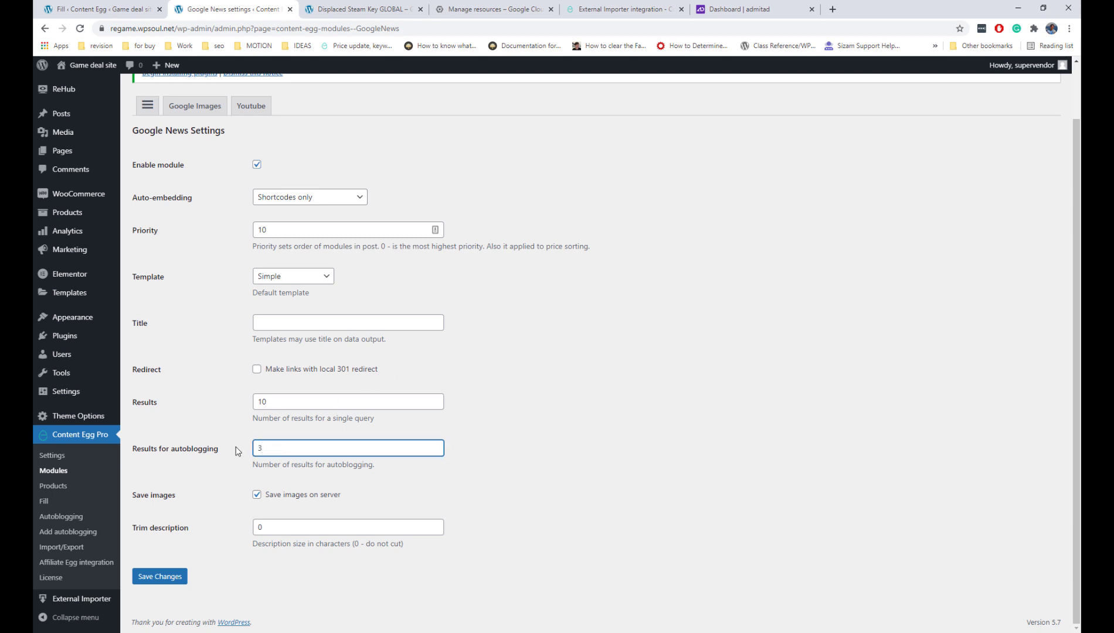
{"action": "left_click", "coordinate": [179, 578]}
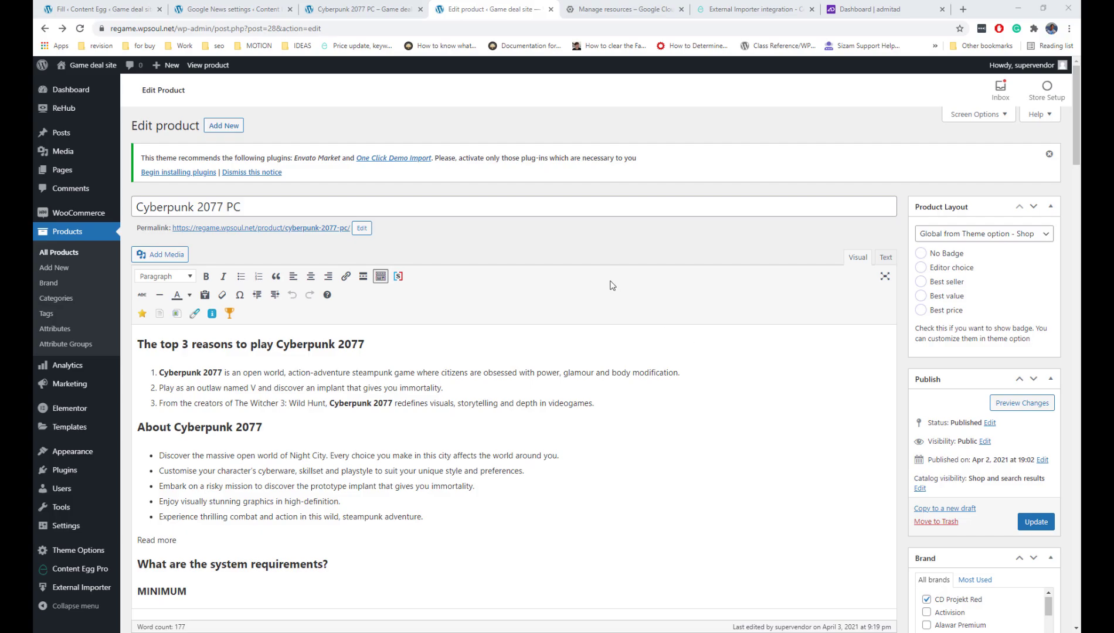
{"action": "scroll", "coordinate": [610, 281], "scroll_direction": "down", "scroll_amount": 7}
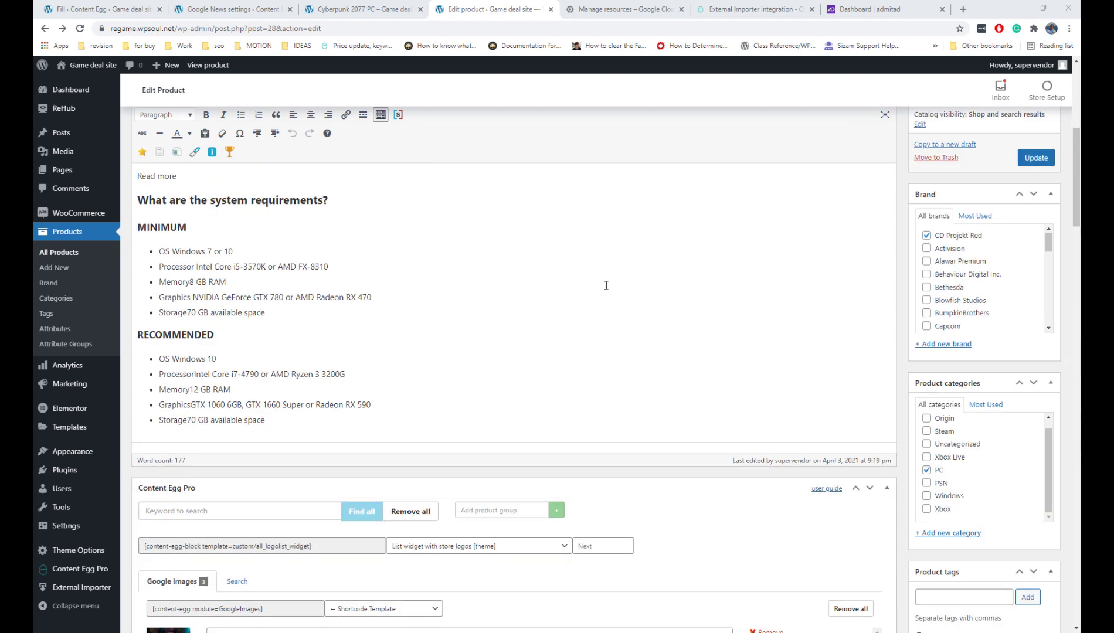
- Search Google News for 'Cyberpunk 2077' and add the first three articles to the product
{"action": "scroll", "coordinate": [606, 285], "scroll_direction": "down", "scroll_amount": 6}
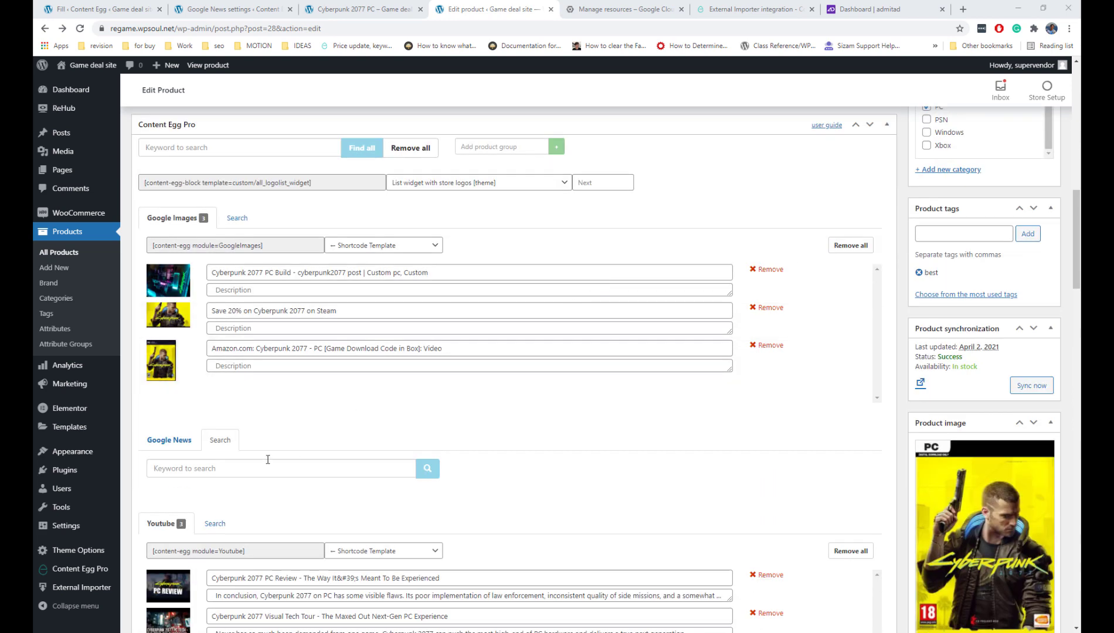
{"action": "left_click_drag", "start_coordinate": [264, 274], "coordinate": [189, 280]}
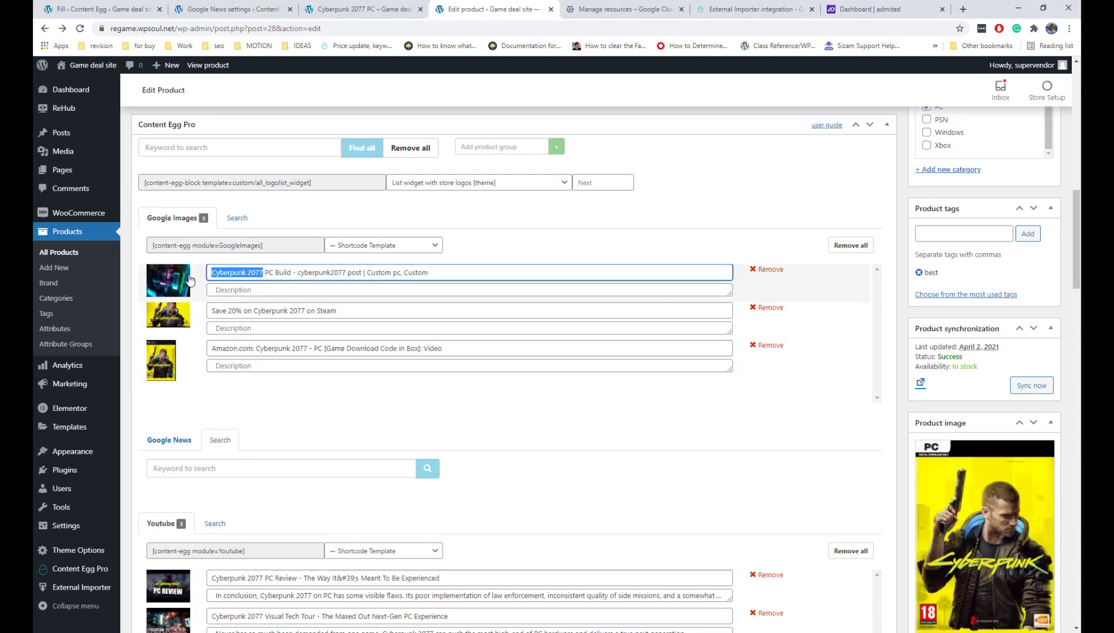
{"action": "key", "text": "ctrl+c"}
{"action": "left_click", "coordinate": [214, 472]}
{"action": "key", "text": "ctrl+v"}
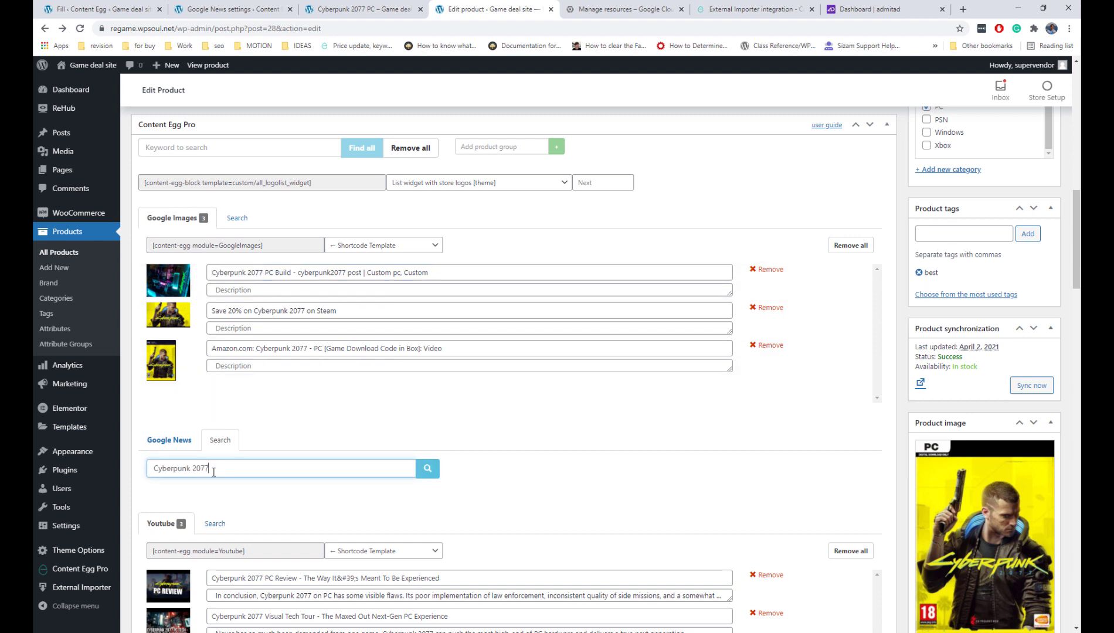
{"action": "left_click", "coordinate": [426, 470]}
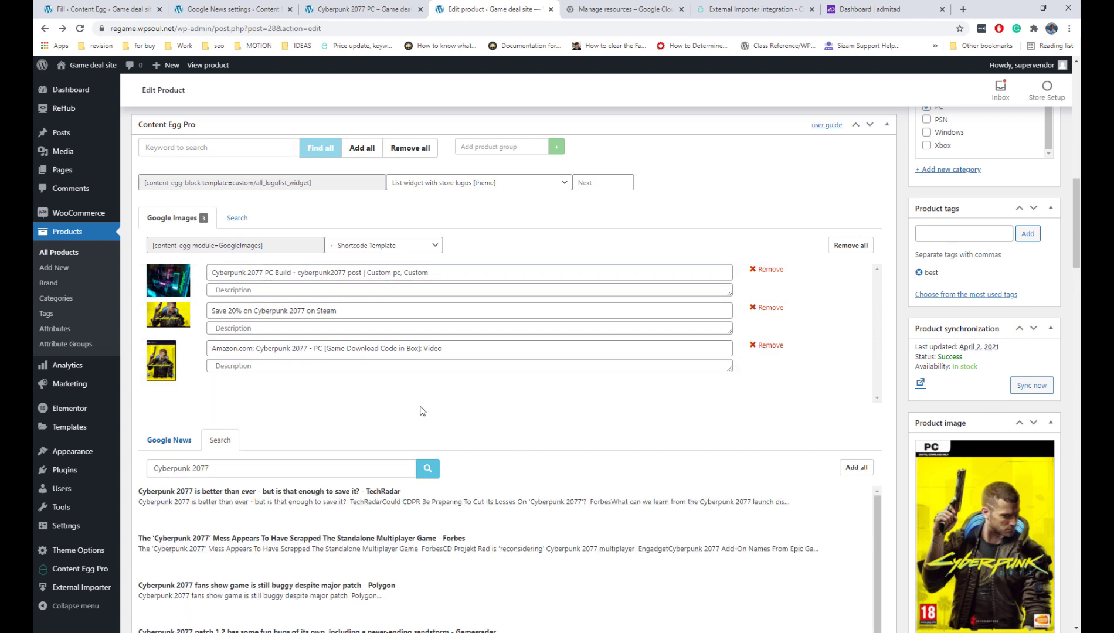
{"action": "scroll", "coordinate": [431, 394], "scroll_direction": "down", "scroll_amount": 3}
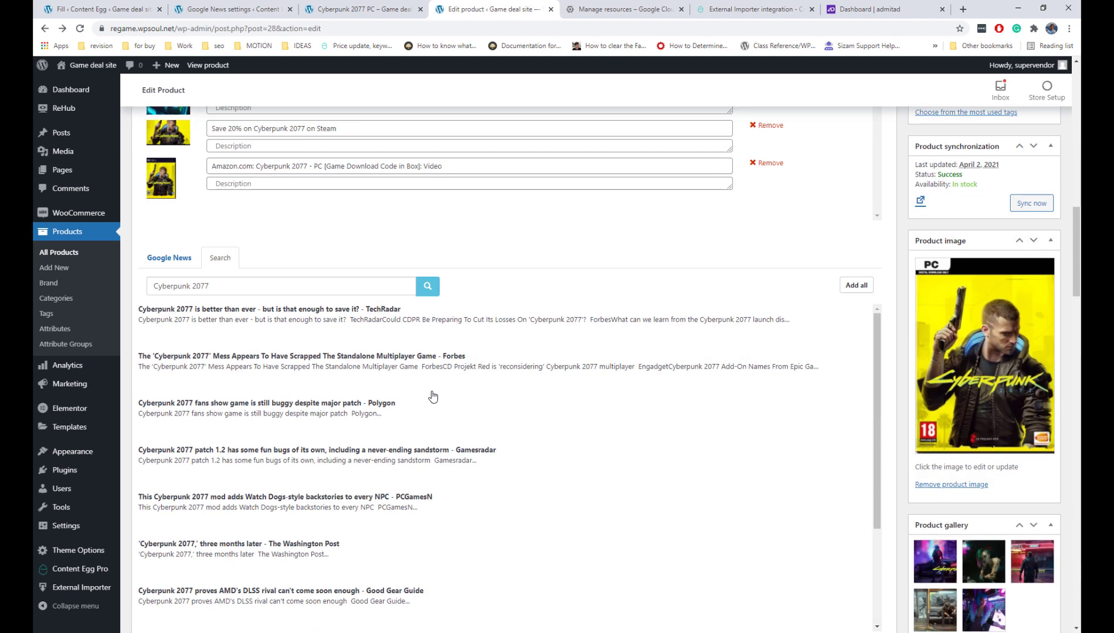
{"action": "left_click", "coordinate": [404, 330]}
{"action": "left_click", "coordinate": [402, 365]}
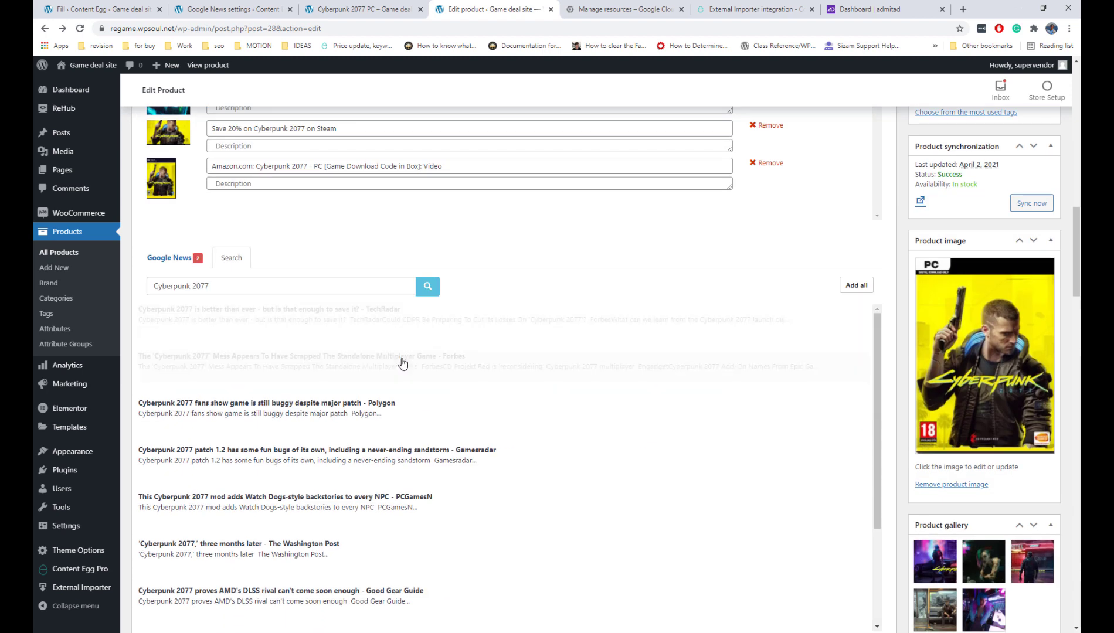
{"action": "left_click", "coordinate": [387, 413]}
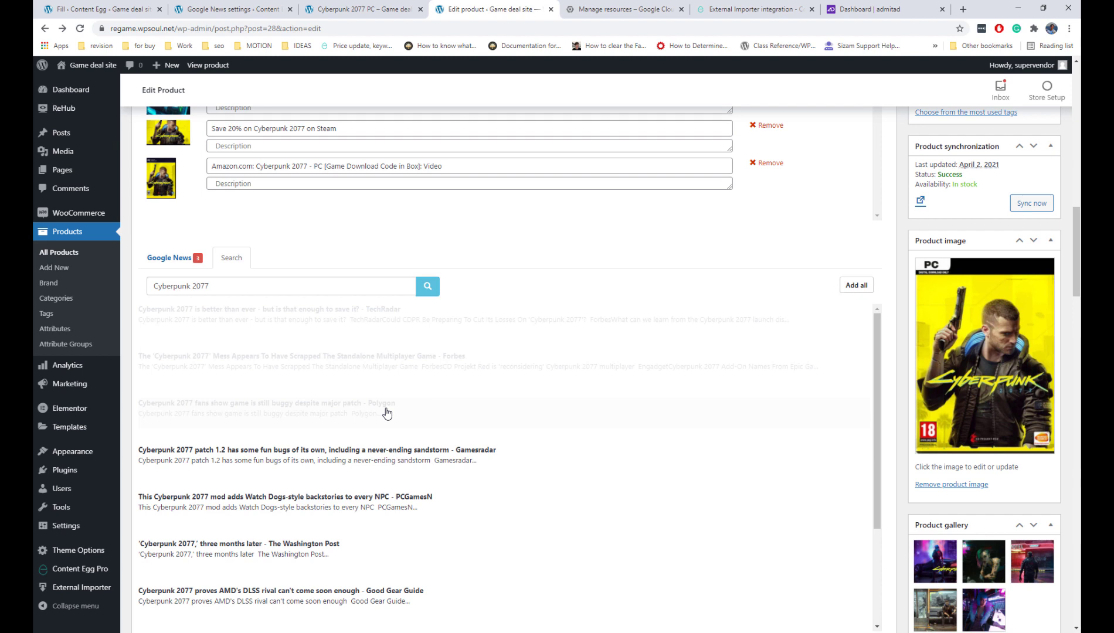
- Choose the Simple [theme] news template and paste its shortcode below the system requirements
{"action": "left_click", "coordinate": [178, 264]}
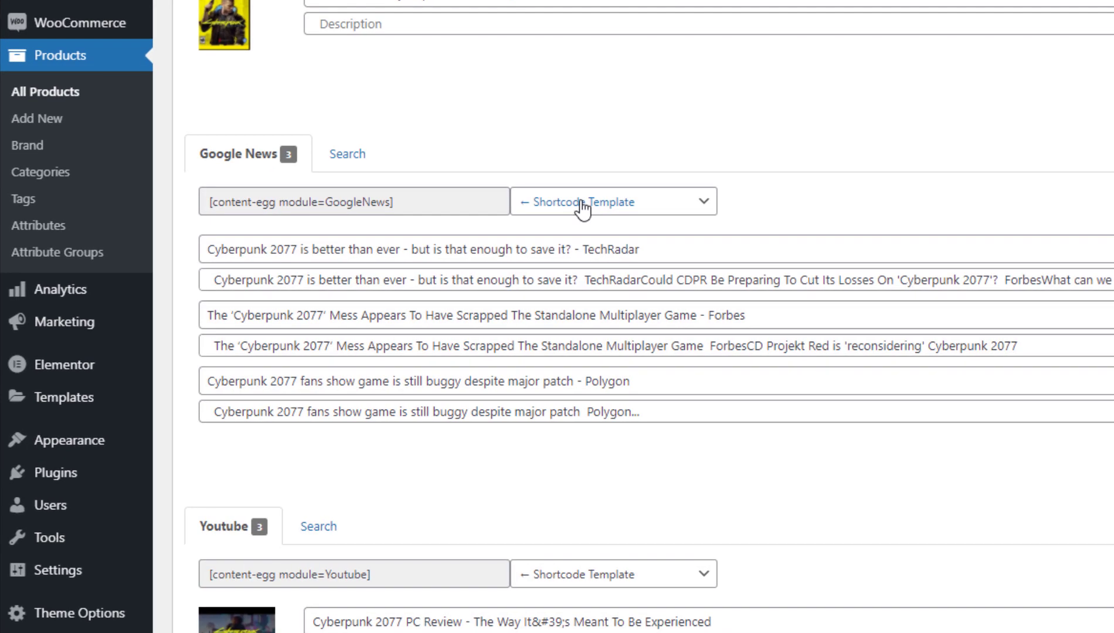
{"action": "left_click", "coordinate": [364, 315]}
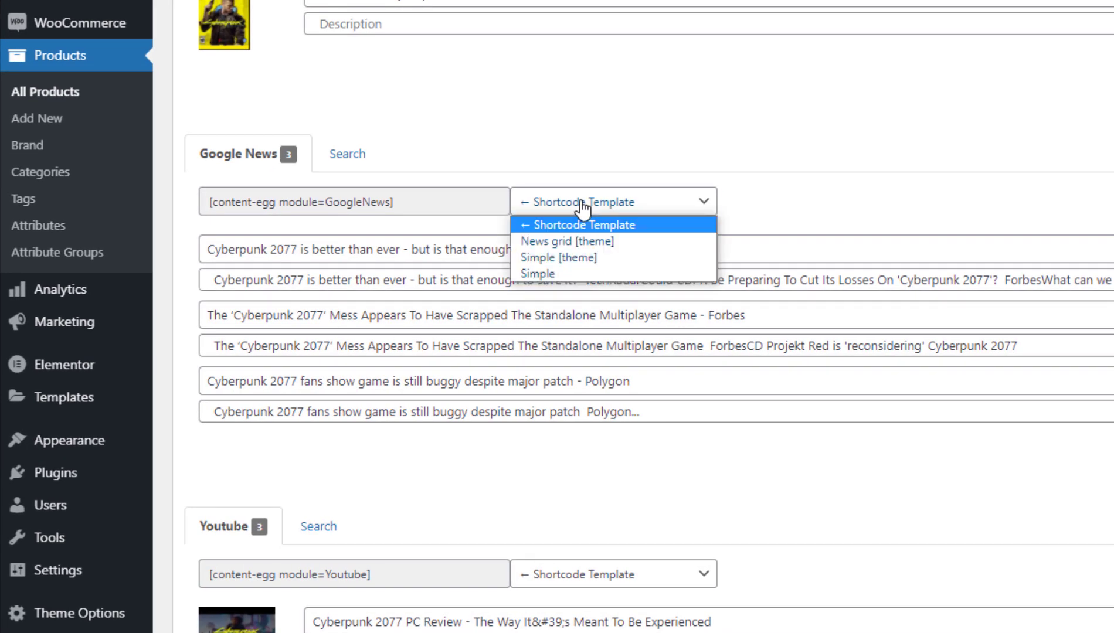
{"action": "left_click", "coordinate": [591, 257]}
{"action": "left_click", "coordinate": [464, 208]}
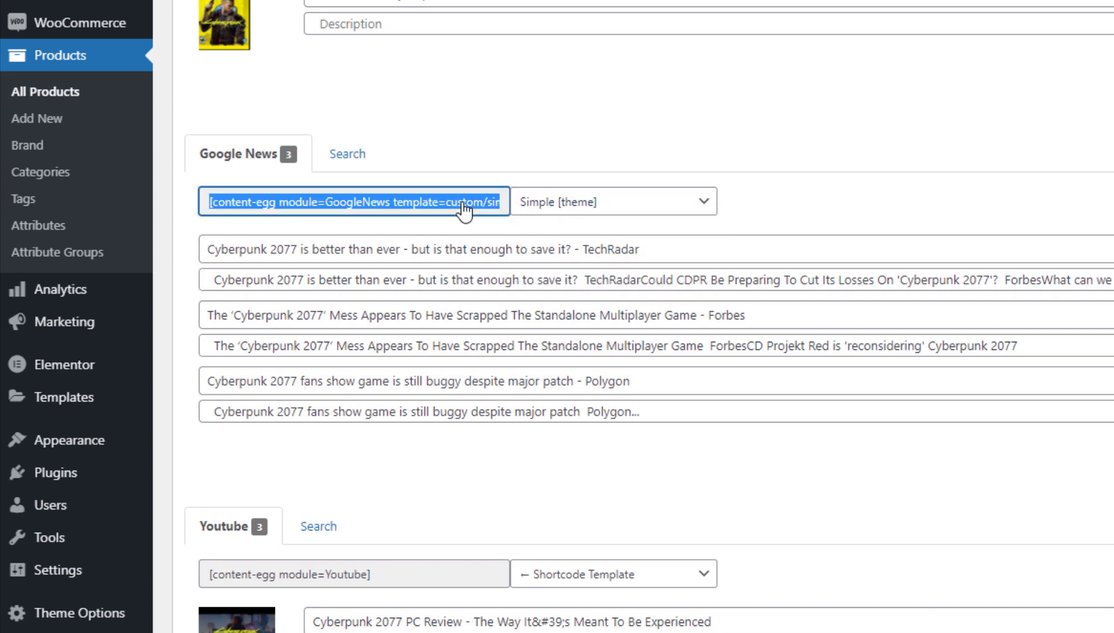
{"action": "scroll", "coordinate": [463, 211], "scroll_direction": "up", "scroll_amount": 15}
{"action": "scroll", "coordinate": [557, 381], "scroll_direction": "down", "scroll_amount": 5}
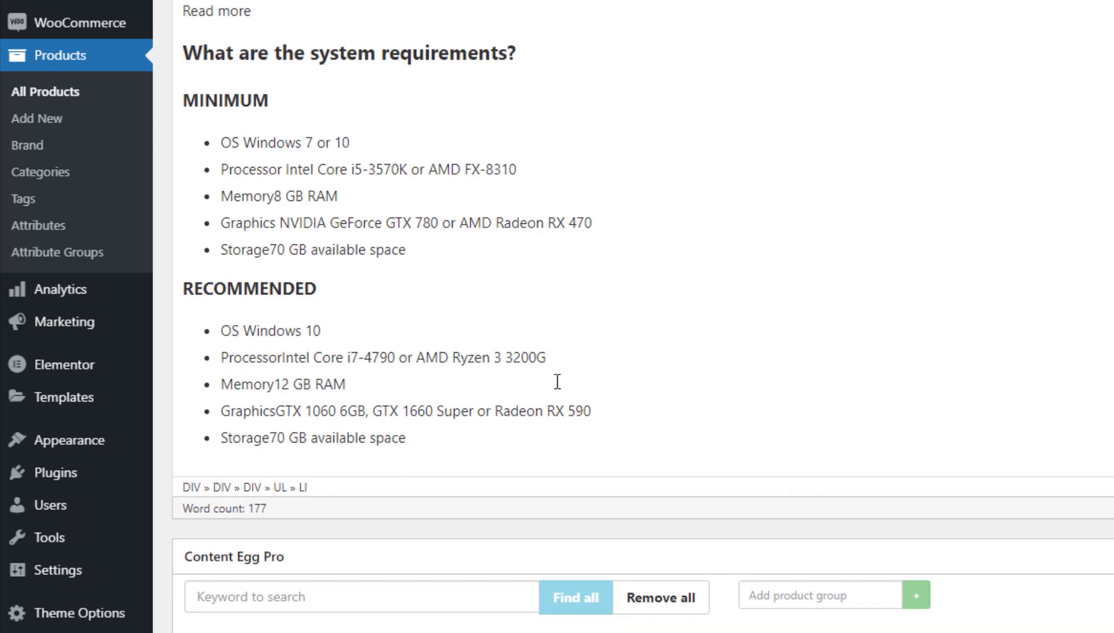
{"action": "key", "text": "Return"}
{"action": "key", "text": "Return"}
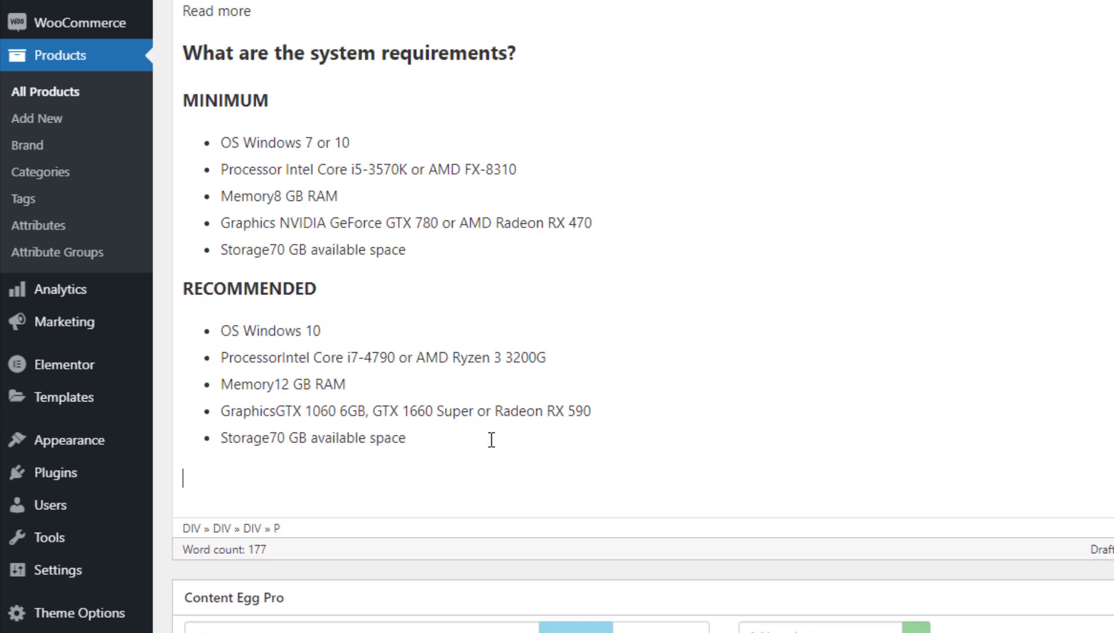
{"action": "key", "text": "ctrl+v"}
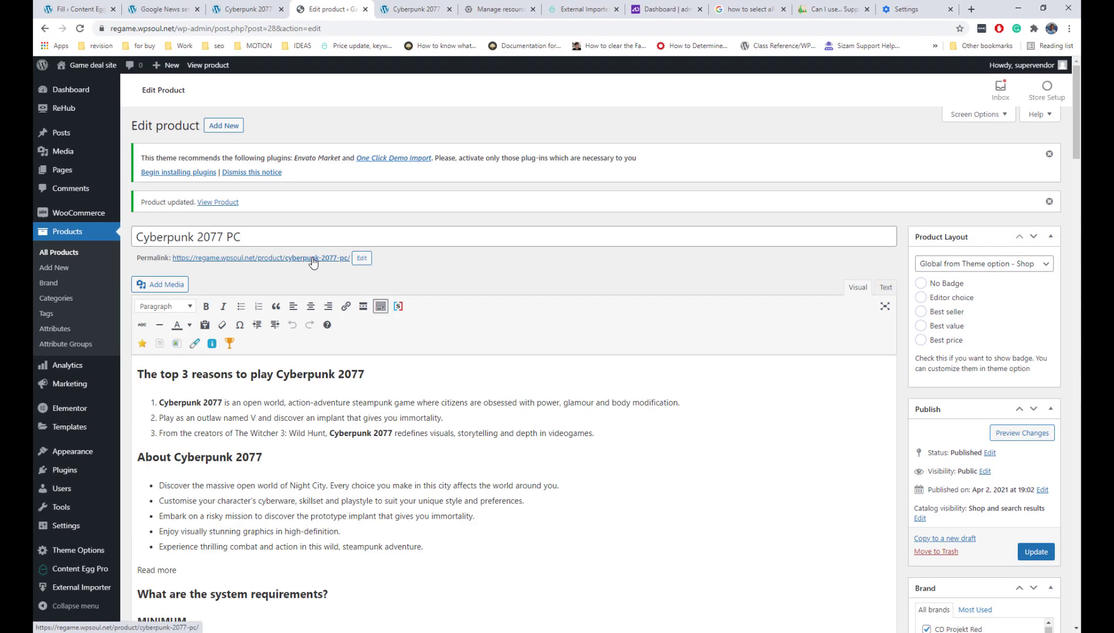
- Open the live Cyberpunk 2077 product page in a new tab and review the news
{"action": "right_click", "coordinate": [311, 257]}
{"action": "left_click", "coordinate": [340, 264]}
{"action": "left_click", "coordinate": [377, 9]}
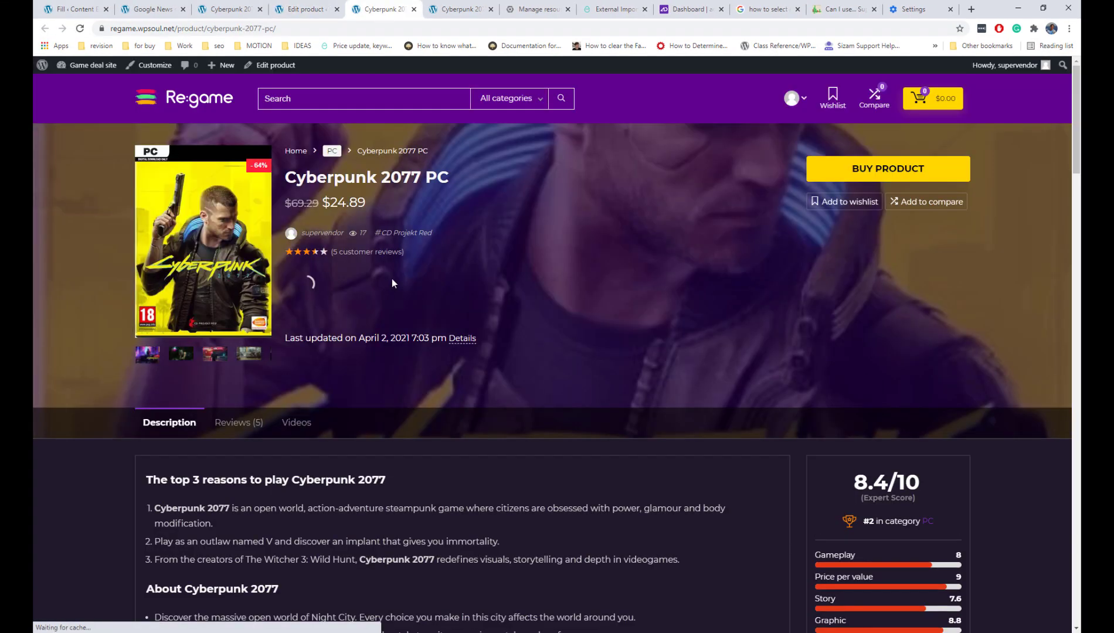
{"action": "scroll", "coordinate": [392, 280], "scroll_direction": "down", "scroll_amount": 10}
{"action": "scroll", "coordinate": [392, 283], "scroll_direction": "down", "scroll_amount": 3}
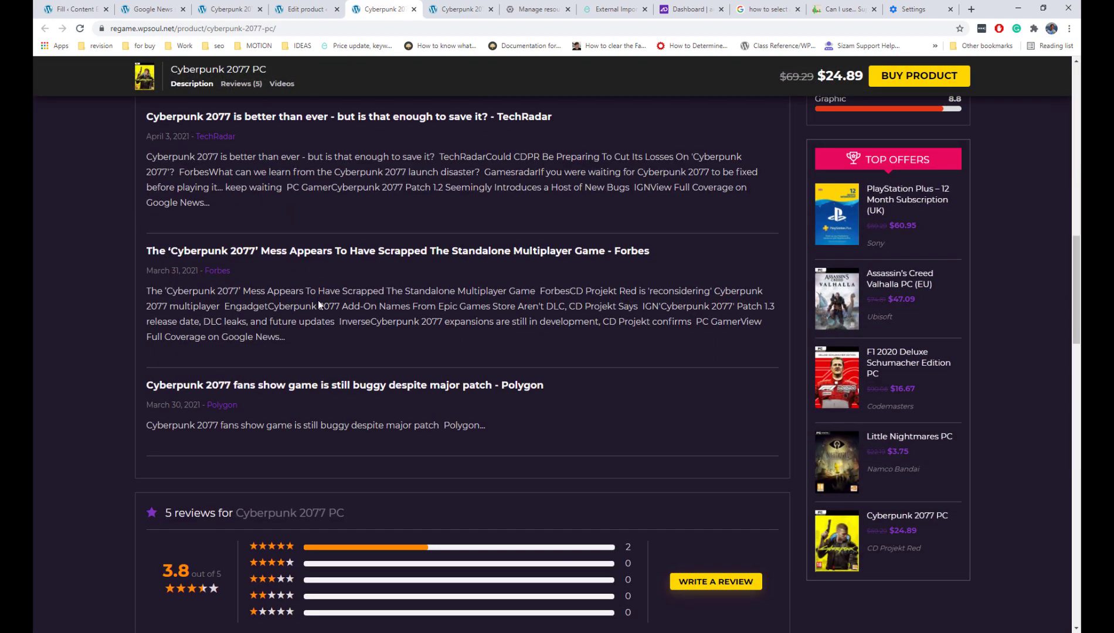
{"action": "scroll", "coordinate": [387, 254], "scroll_direction": "up", "scroll_amount": 3}
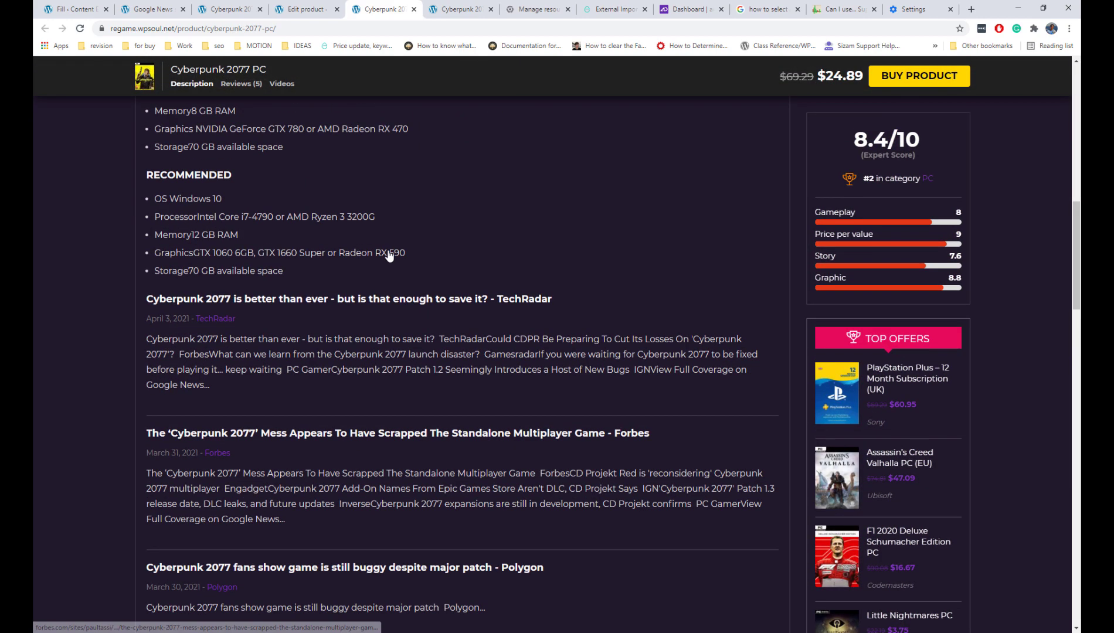
{"action": "scroll", "coordinate": [388, 258], "scroll_direction": "down", "scroll_amount": 3}
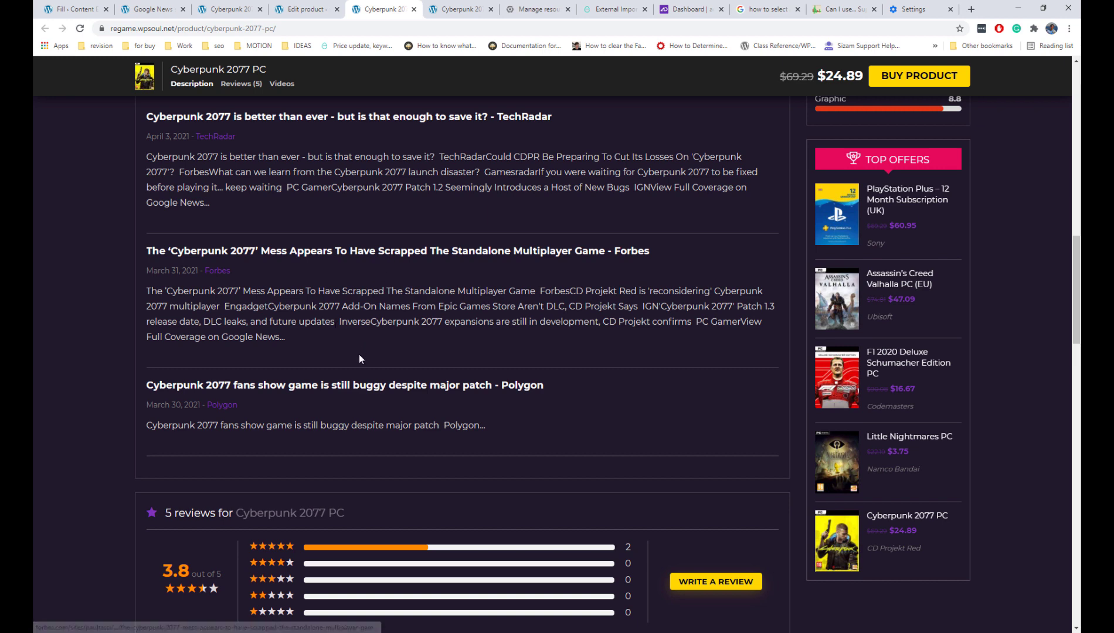
{"action": "scroll", "coordinate": [373, 399], "scroll_direction": "up", "scroll_amount": 6}
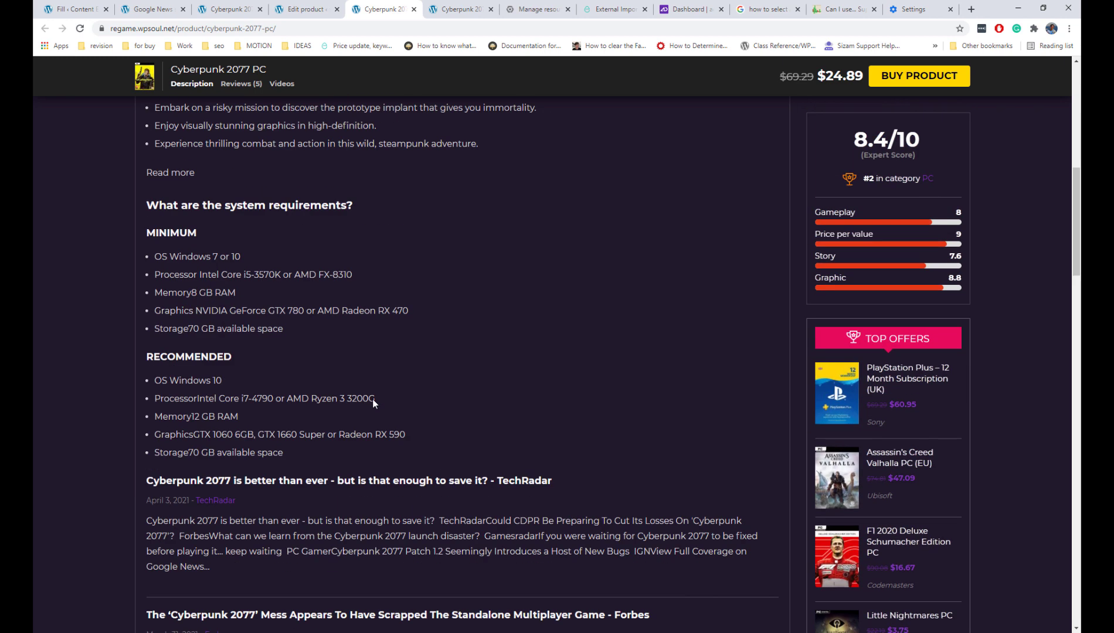
- Delete the Google News shortcode line from the description and update the product
{"action": "left_click", "coordinate": [312, 15]}
{"action": "scroll", "coordinate": [489, 253], "scroll_direction": "down", "scroll_amount": 6}
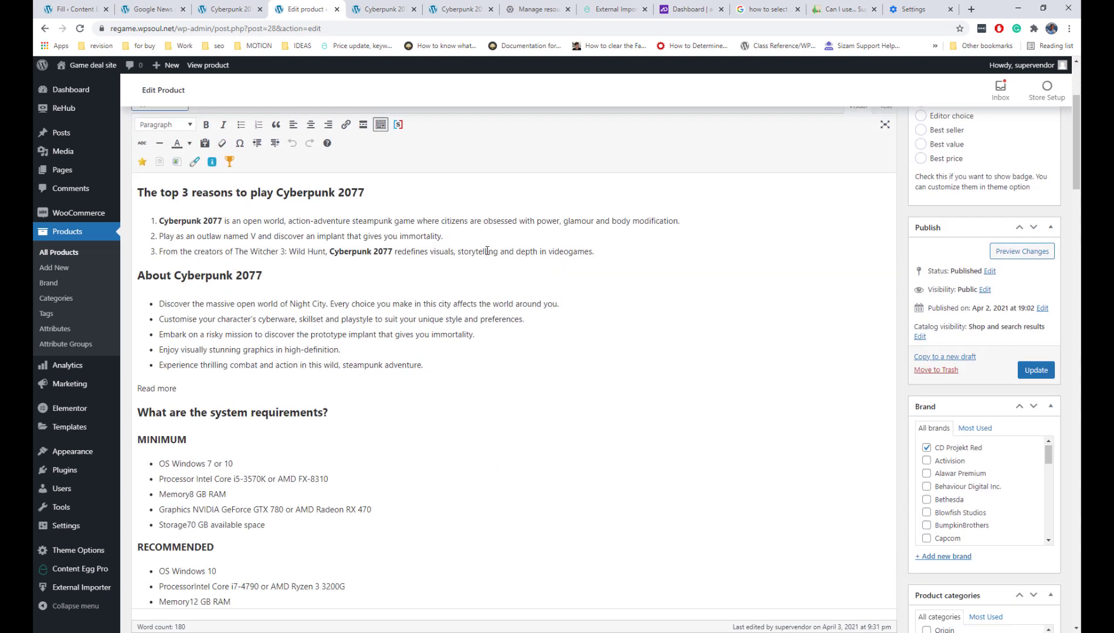
{"action": "scroll", "coordinate": [373, 272], "scroll_direction": "down", "scroll_amount": 3}
{"action": "left_click_drag", "start_coordinate": [372, 299], "coordinate": [135, 293]}
{"action": "key", "text": "BackSpace"}
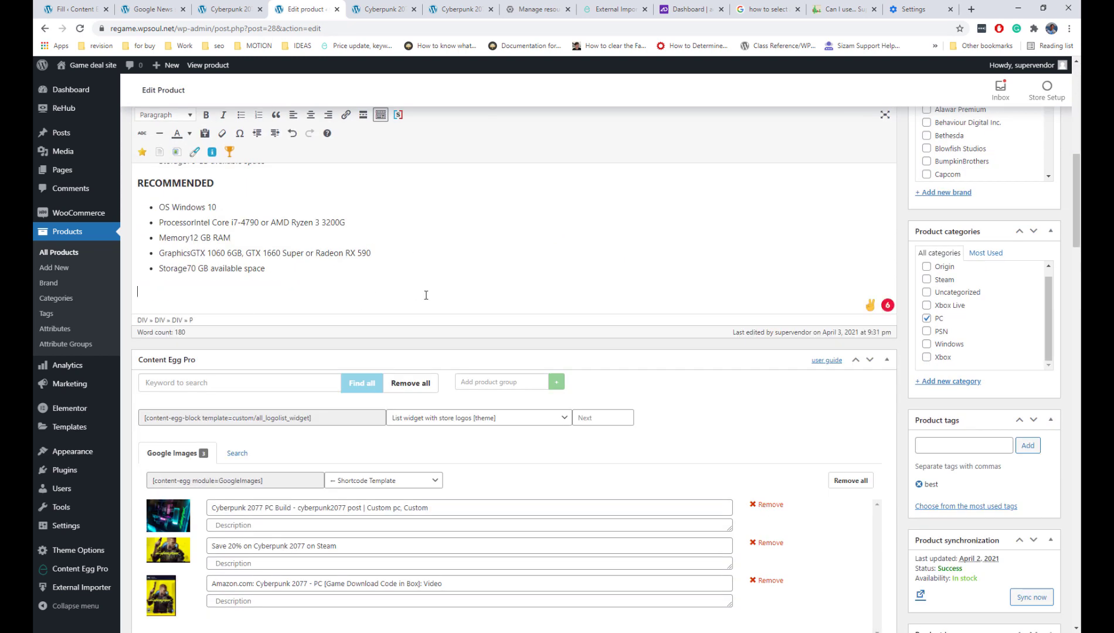
{"action": "key", "text": "BackSpace"}
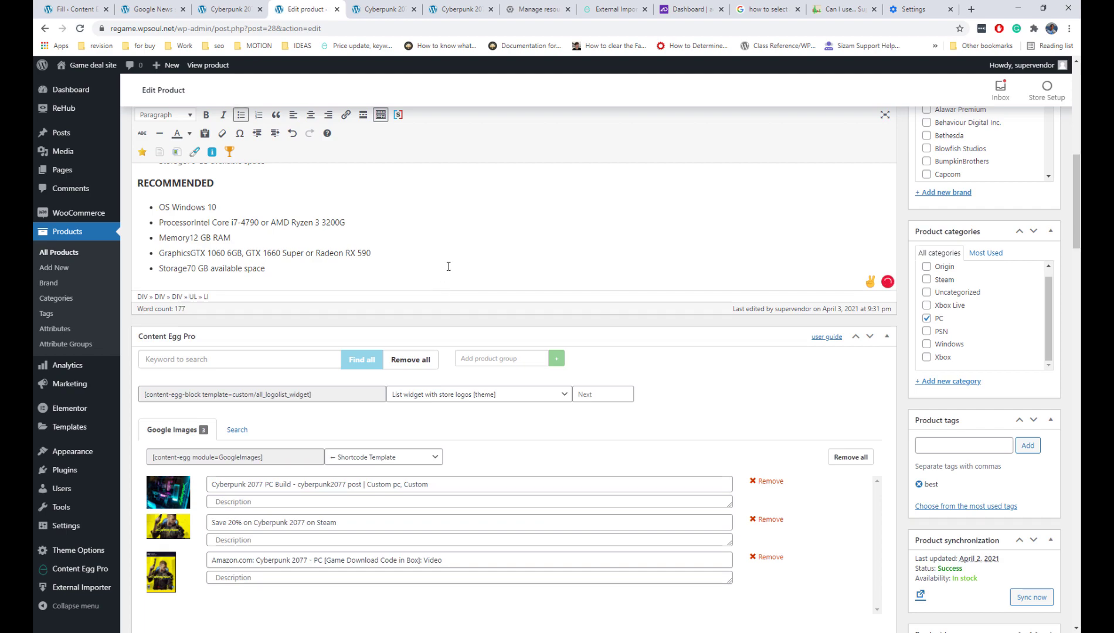
{"action": "scroll", "coordinate": [1067, 337], "scroll_direction": "down", "scroll_amount": 15}
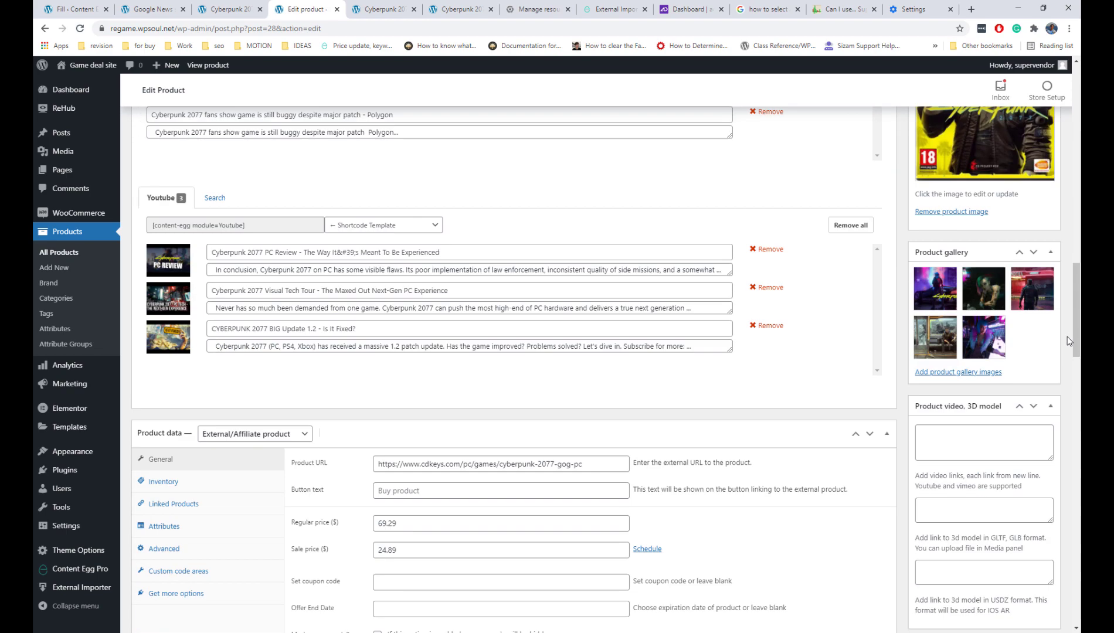
{"action": "scroll", "coordinate": [1067, 336], "scroll_direction": "up", "scroll_amount": 10}
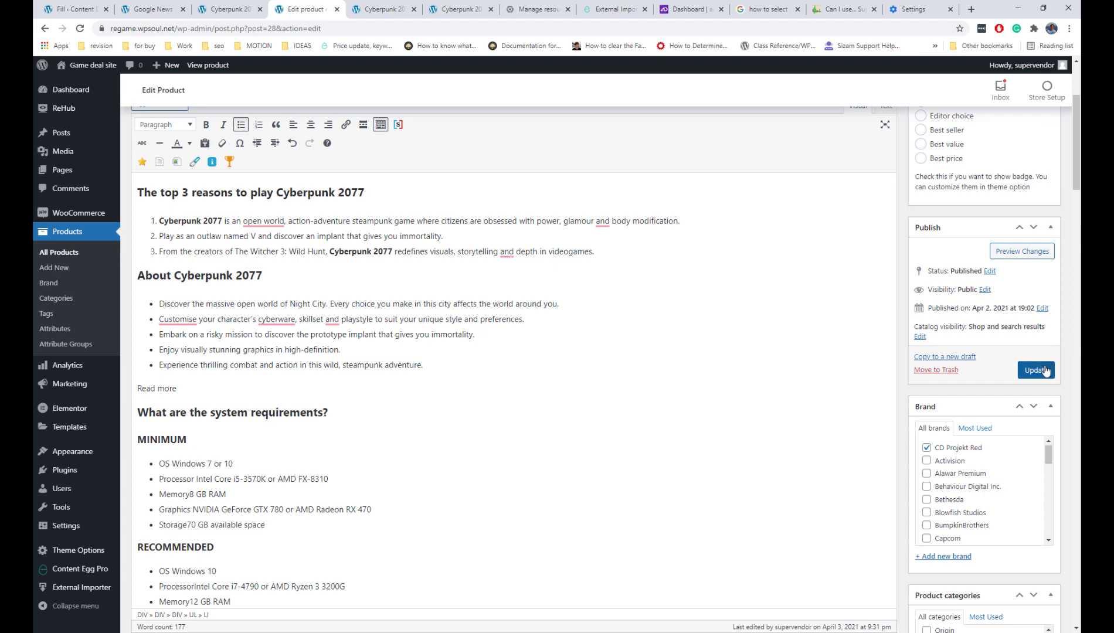
{"action": "left_click", "coordinate": [1037, 370]}
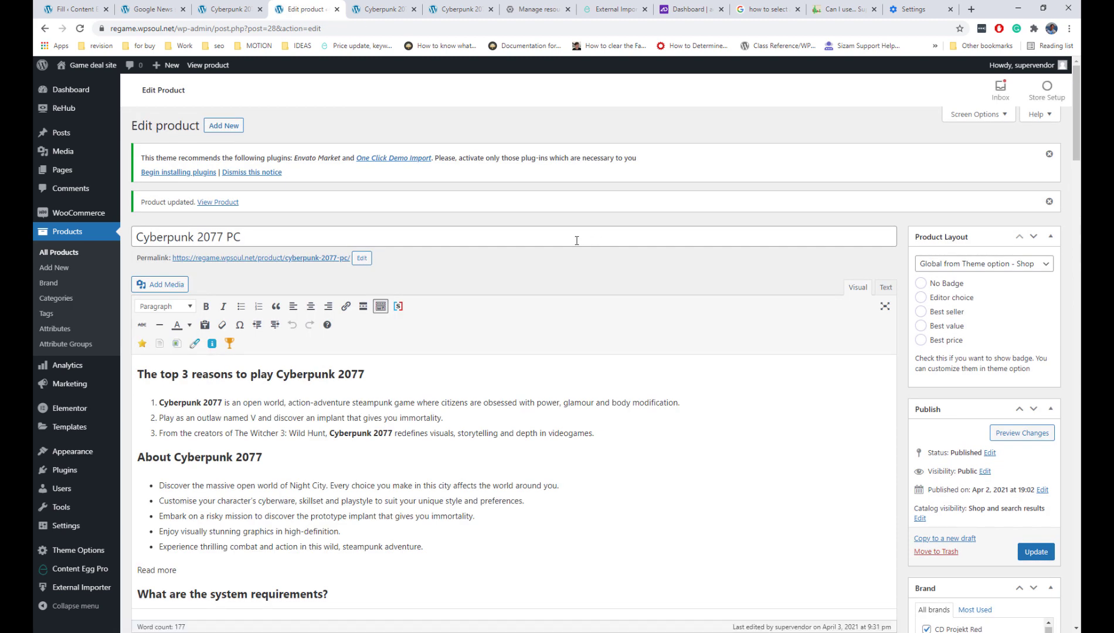
- Download the RH Woo Tools plugin zip from the ReHub plugins page
{"action": "mouse_move", "coordinate": [88, 110]}
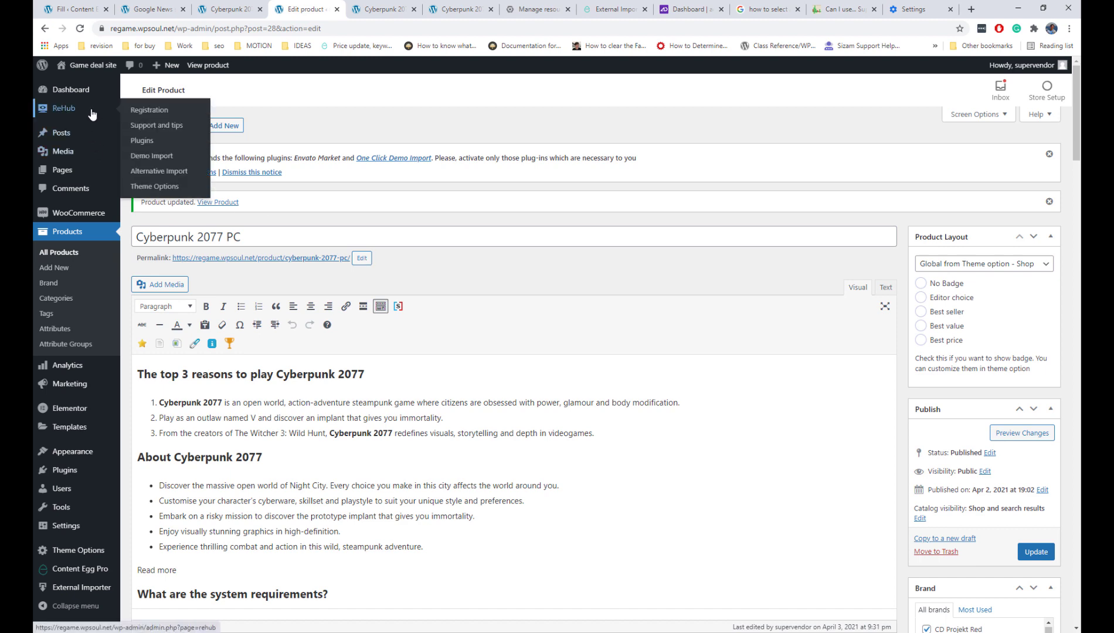
{"action": "right_click", "coordinate": [154, 141]}
{"action": "left_click", "coordinate": [169, 147]}
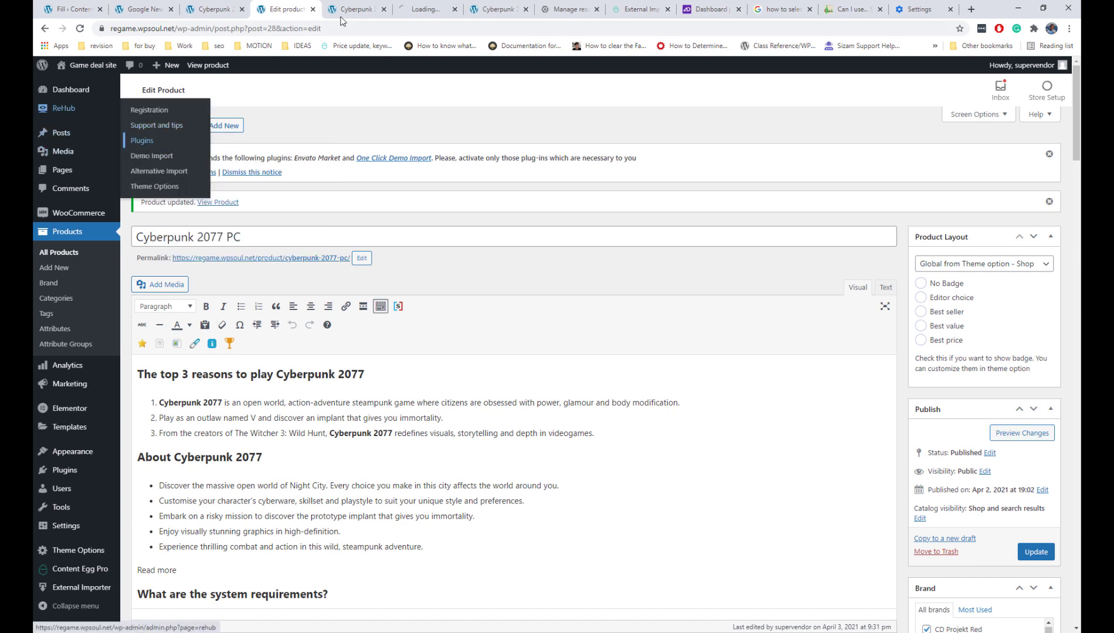
{"action": "left_click", "coordinate": [425, 8]}
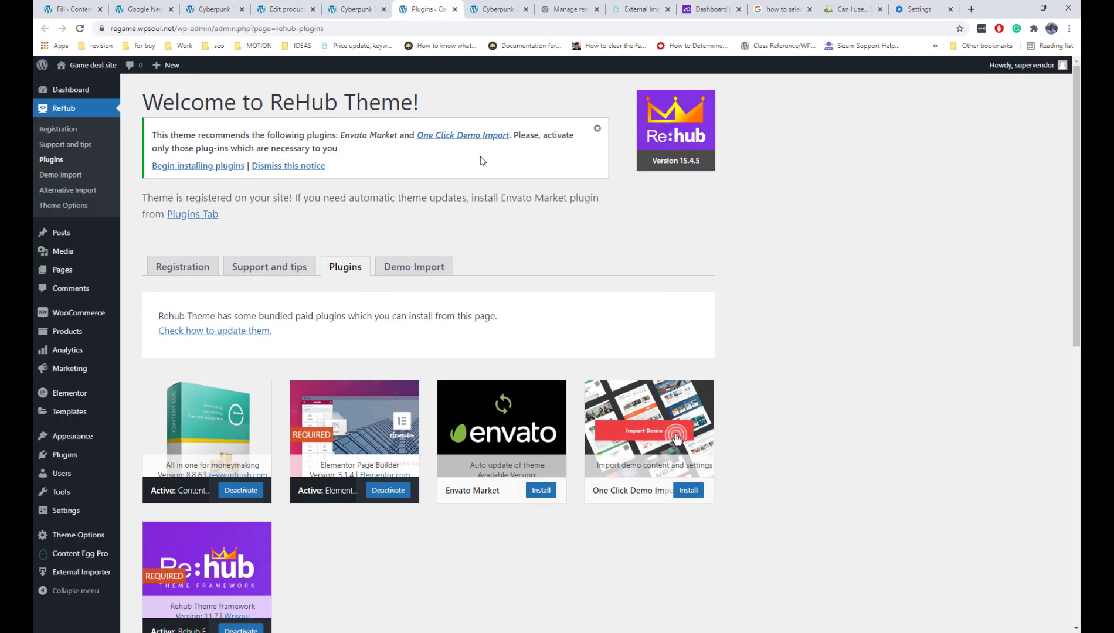
{"action": "scroll", "coordinate": [482, 161], "scroll_direction": "down", "scroll_amount": 3}
{"action": "scroll", "coordinate": [482, 161], "scroll_direction": "down", "scroll_amount": 6}
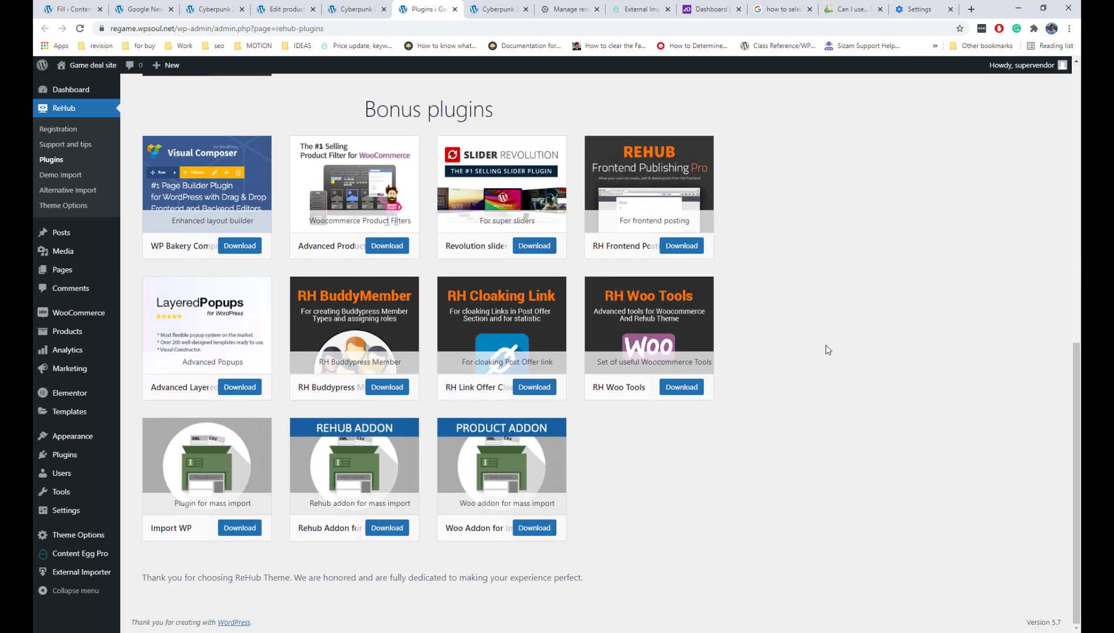
{"action": "left_click", "coordinate": [680, 387]}
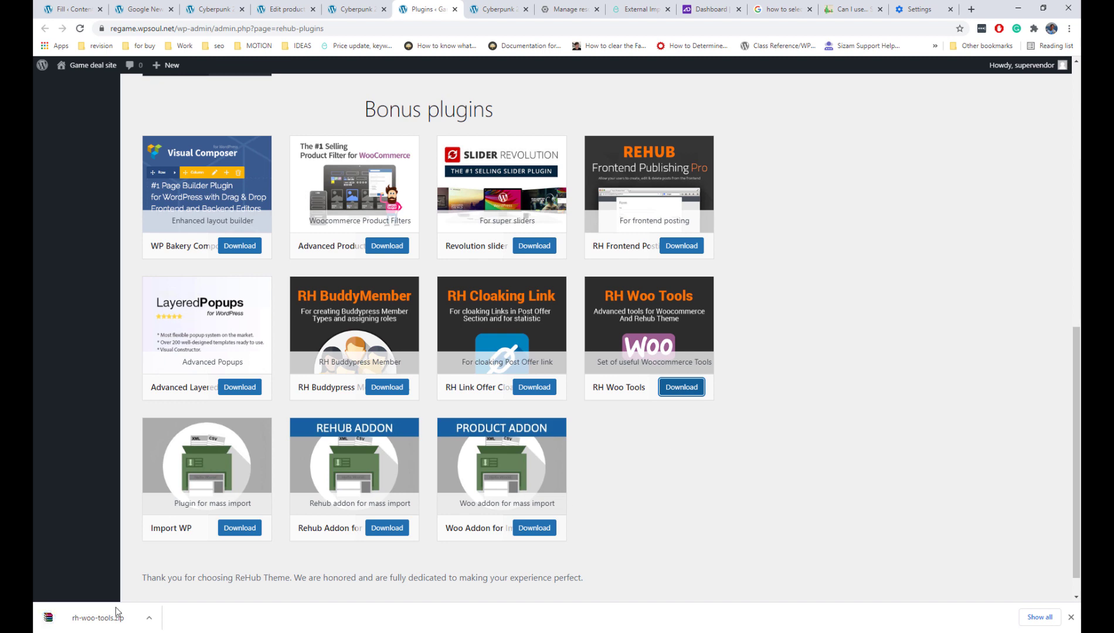
{"action": "scroll", "coordinate": [217, 458], "scroll_direction": "up", "scroll_amount": 10}
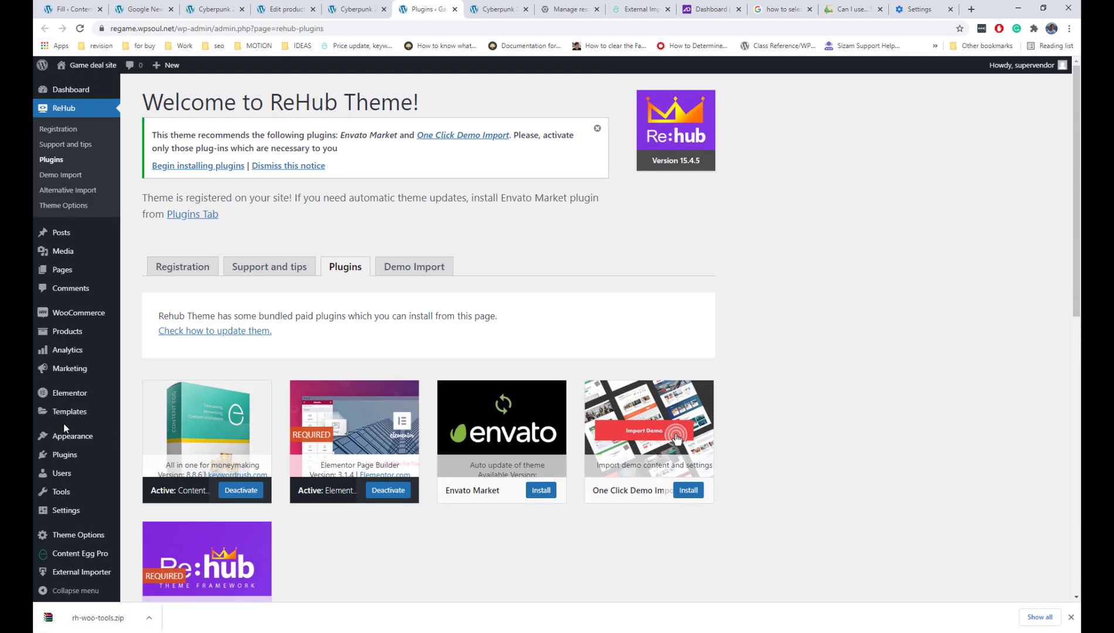
- Upload and install rh-woo-tools.zip, then activate RH WooCommerce Tools
{"action": "left_click", "coordinate": [141, 472]}
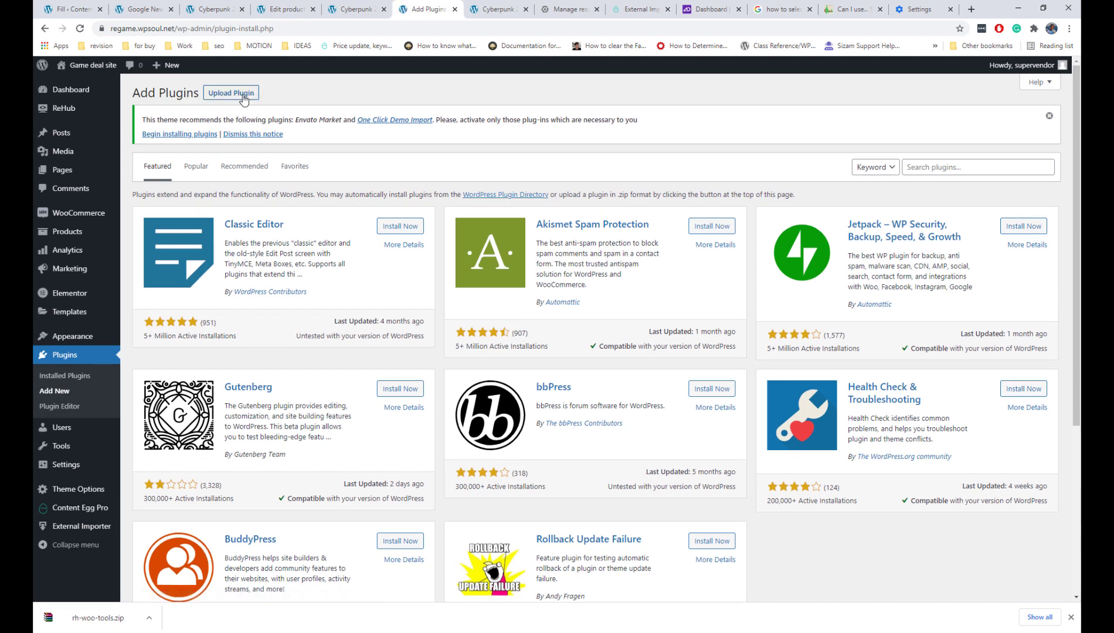
{"action": "left_click", "coordinate": [231, 92]}
{"action": "left_click", "coordinate": [509, 245]}
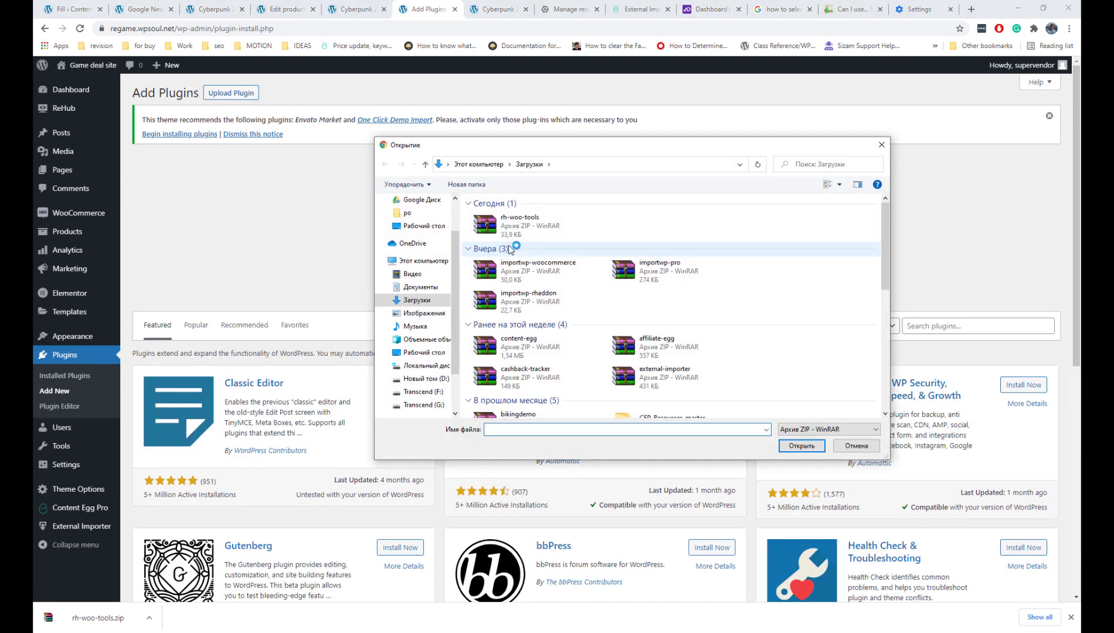
{"action": "left_click", "coordinate": [520, 223]}
{"action": "left_click", "coordinate": [801, 446]}
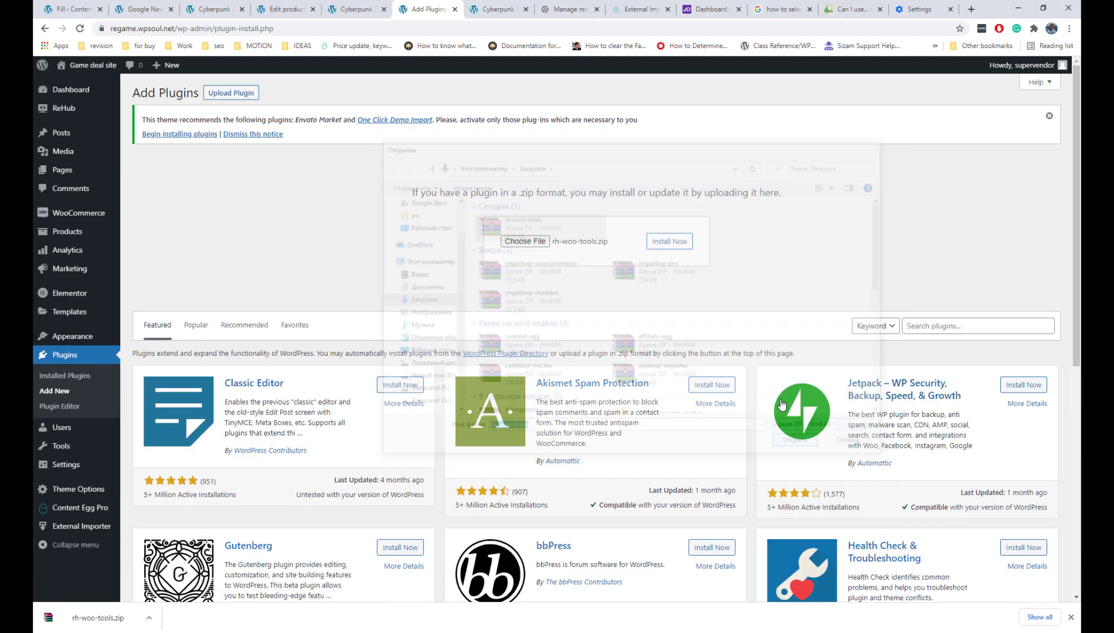
{"action": "left_click", "coordinate": [684, 245]}
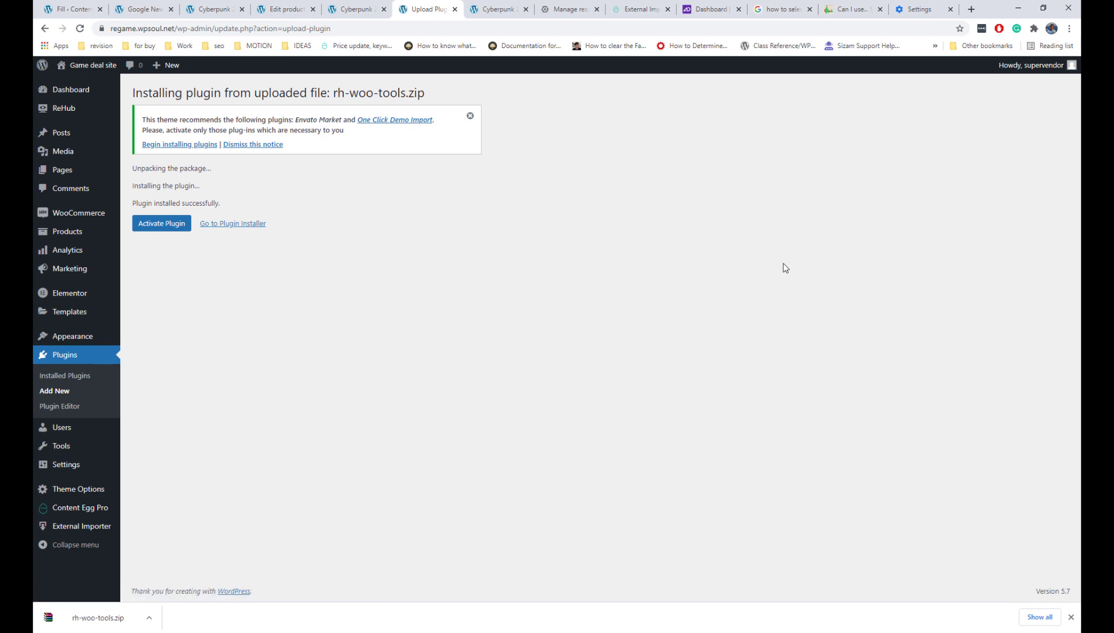
{"action": "left_click", "coordinate": [165, 227]}
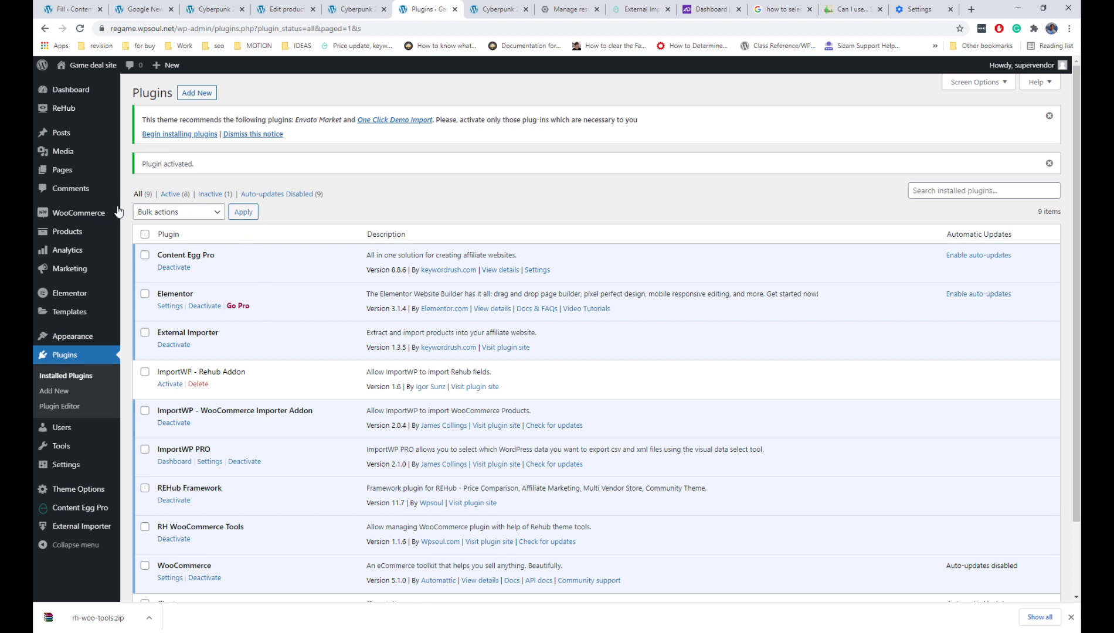
{"action": "mouse_move", "coordinate": [115, 212]}
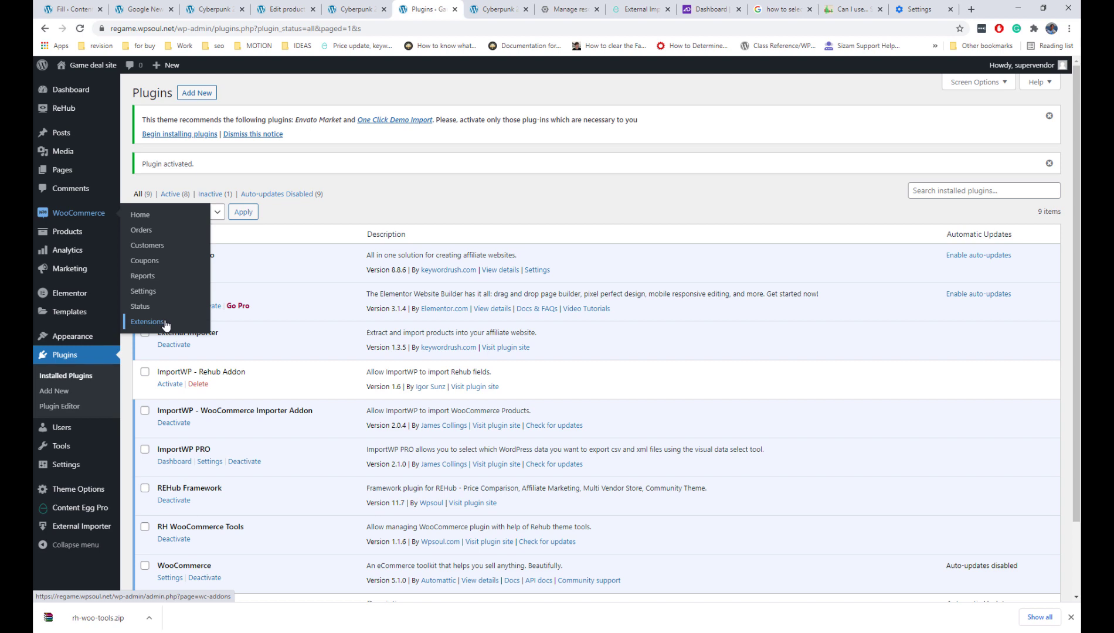
- Create a ReHub Tools custom tab 'News' with the GoogleNews shortcode, order 23, and save
{"action": "left_click", "coordinate": [163, 292]}
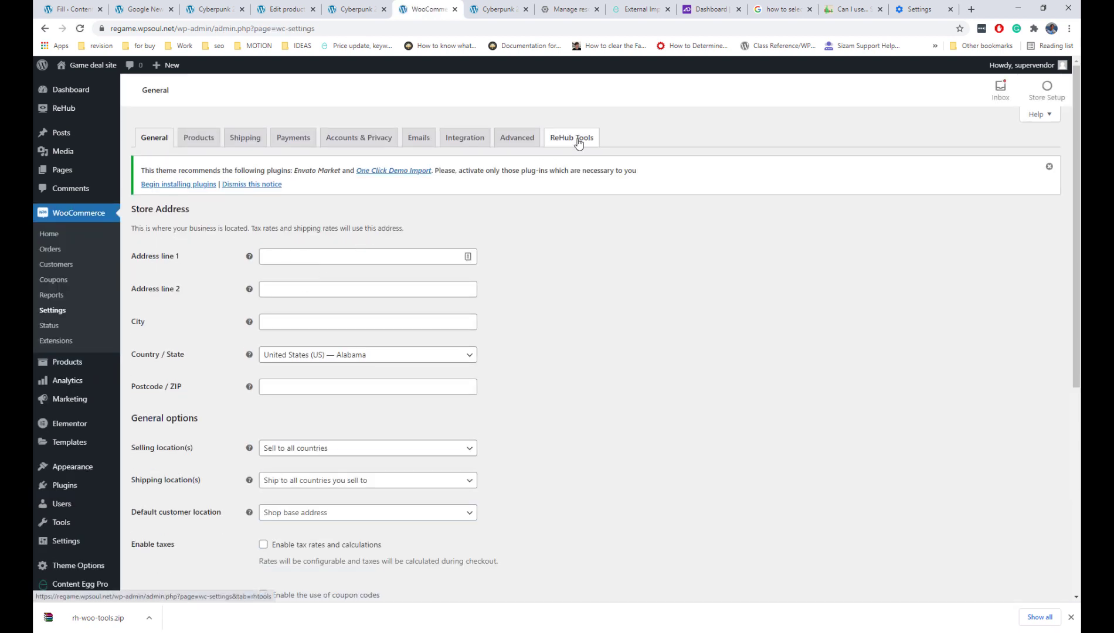
{"action": "left_click", "coordinate": [571, 138]}
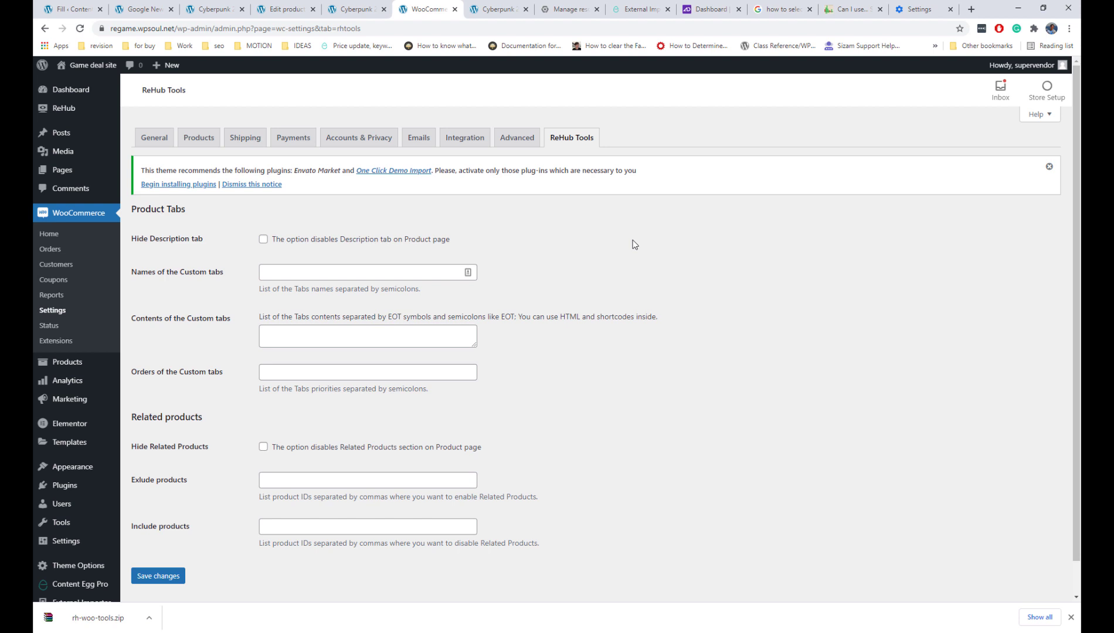
{"action": "left_click", "coordinate": [318, 273]}
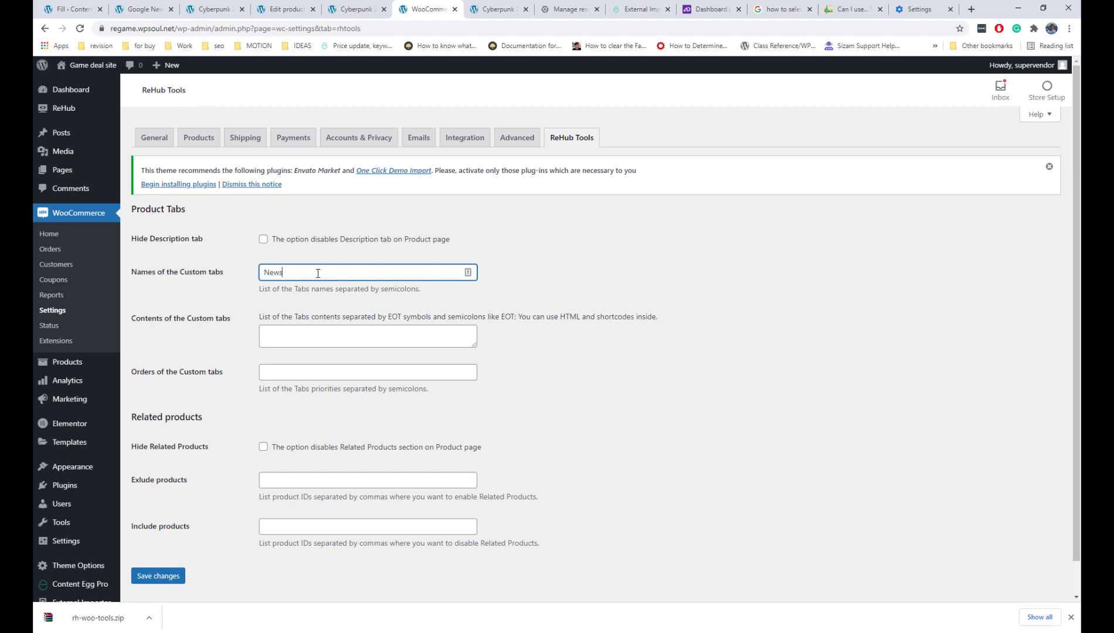
{"action": "left_click", "coordinate": [279, 336]}
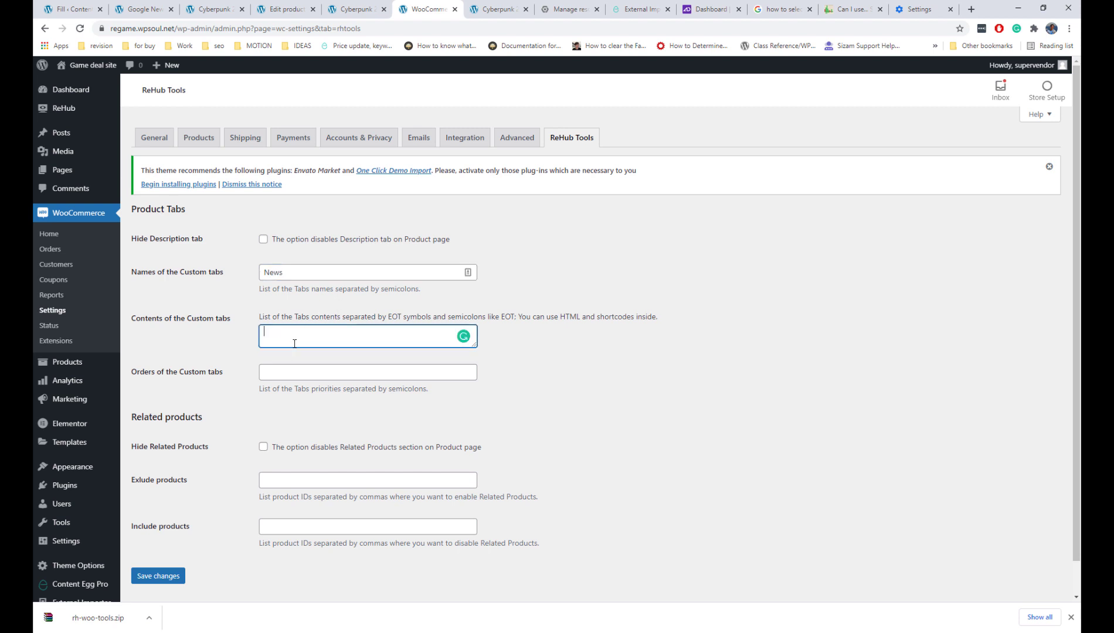
{"action": "type", "text": "[content-egg module=GoogleNews template=custom/simple]"}
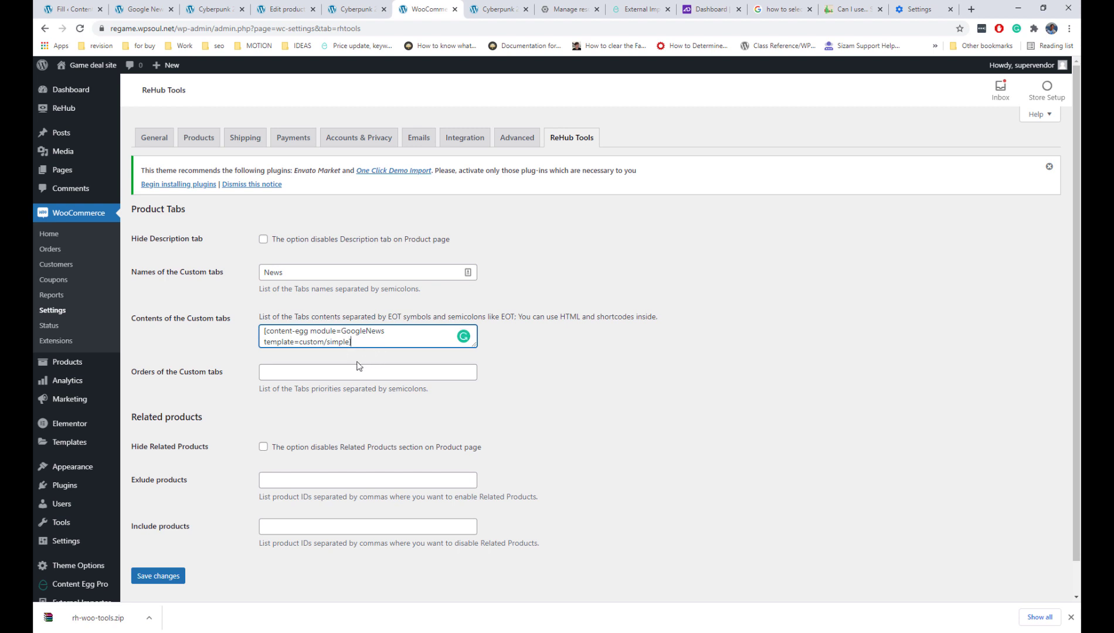
{"action": "left_click", "coordinate": [285, 372]}
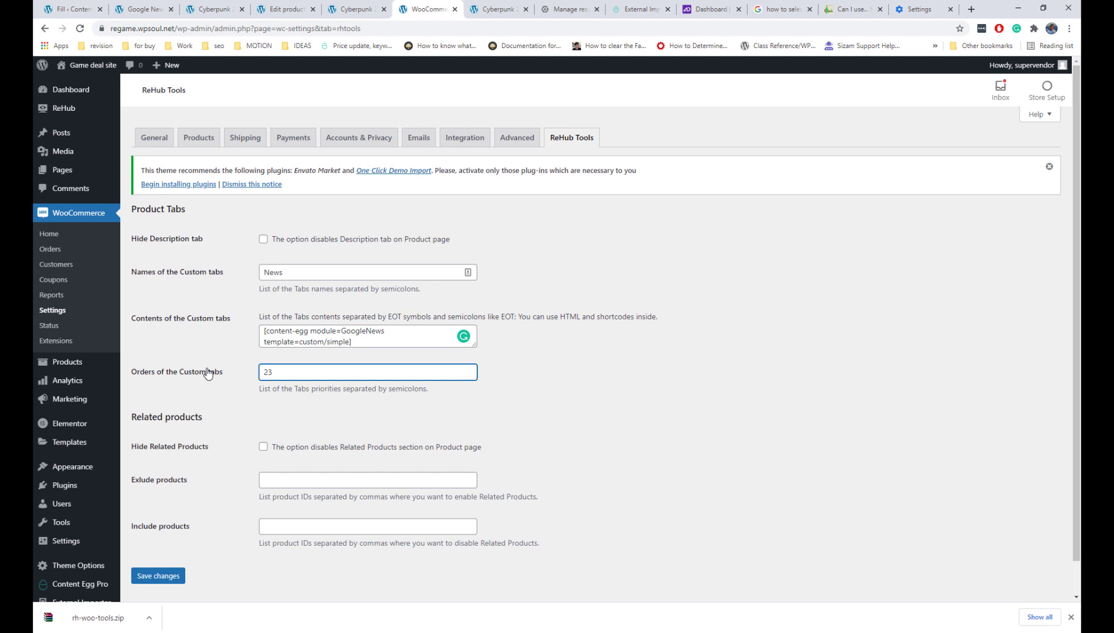
{"action": "scroll", "coordinate": [207, 374], "scroll_direction": "down", "scroll_amount": 1}
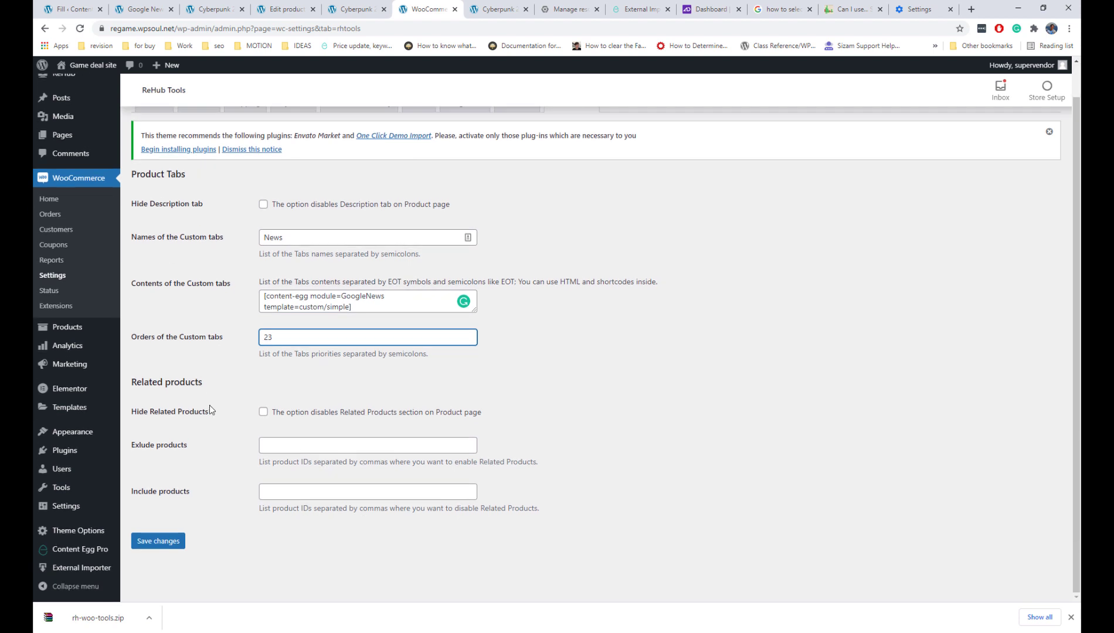
{"action": "left_click", "coordinate": [153, 544]}
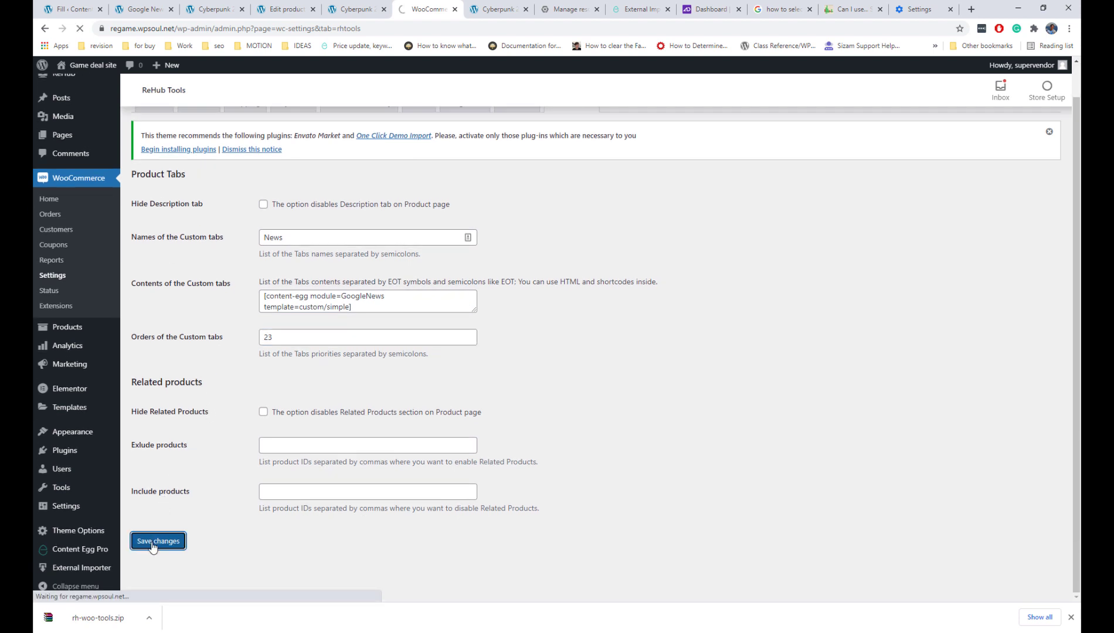
{"action": "left_click", "coordinate": [345, 11]}
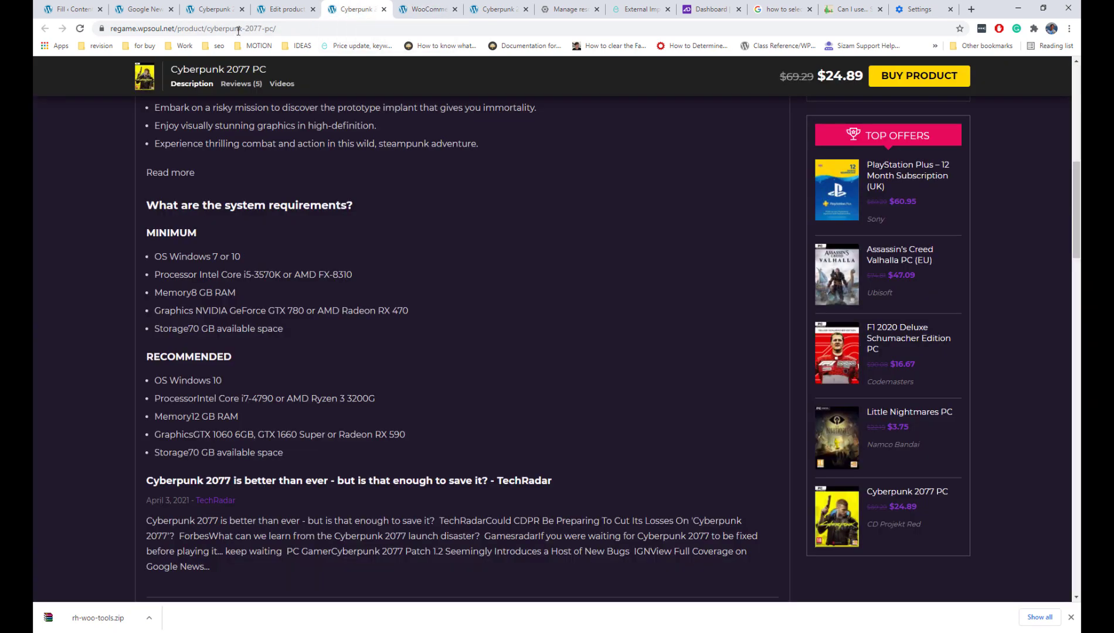
{"action": "left_click", "coordinate": [80, 28]}
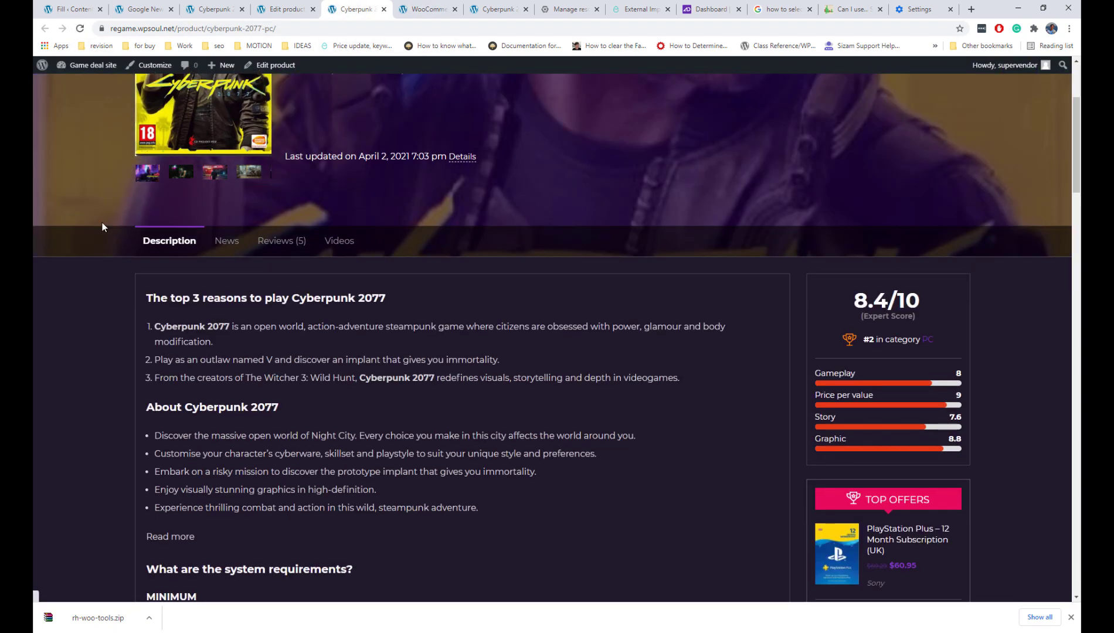
- Go to the product page's News tab and scroll through the listed news articles
{"action": "scroll", "coordinate": [102, 227], "scroll_direction": "up", "scroll_amount": 3}
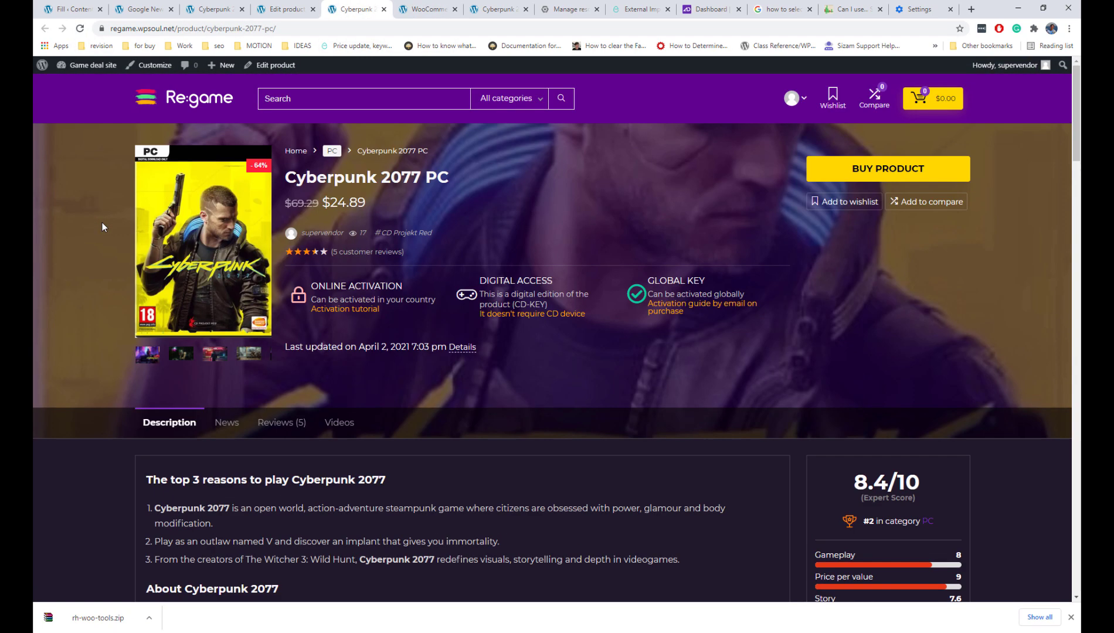
{"action": "left_click", "coordinate": [226, 422]}
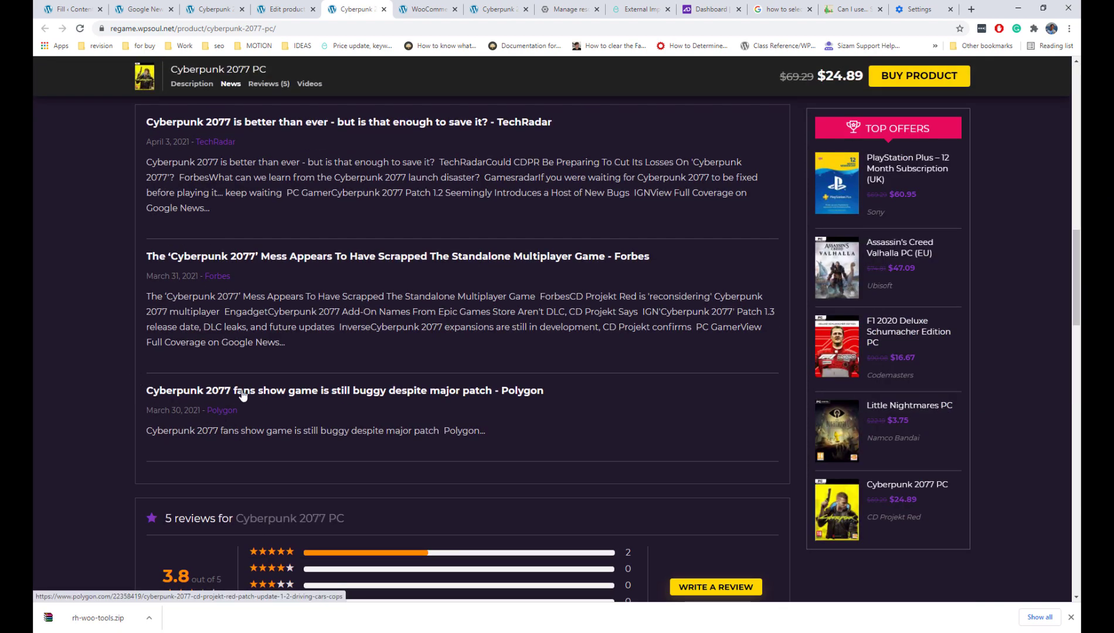
{"action": "scroll", "coordinate": [242, 390], "scroll_direction": "up", "scroll_amount": 6}
{"action": "scroll", "coordinate": [241, 387], "scroll_direction": "down", "scroll_amount": 3}
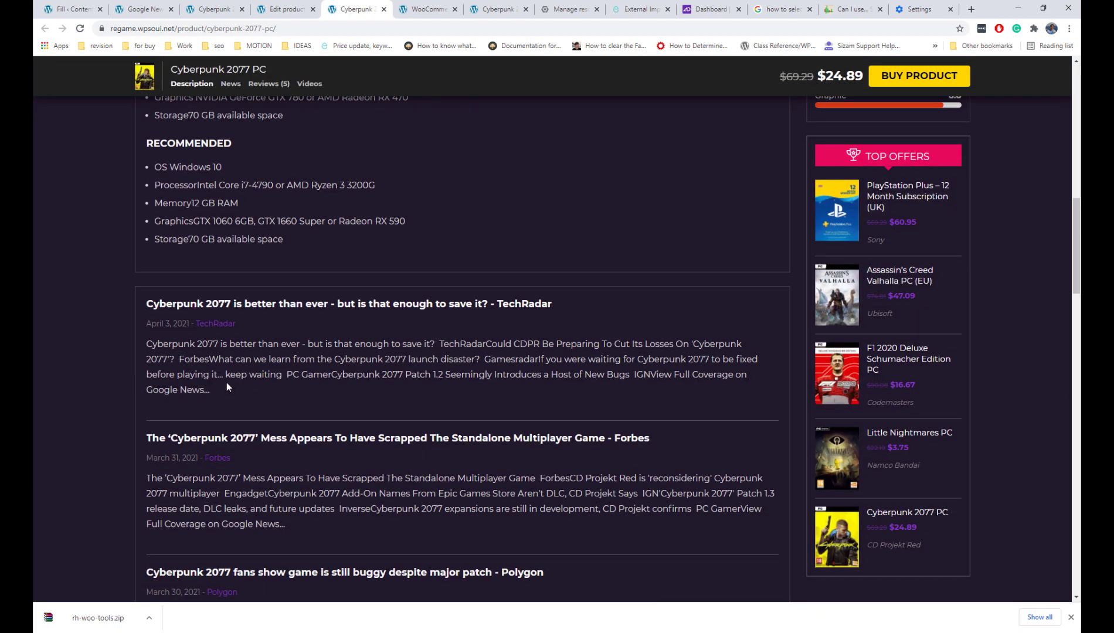
{"action": "scroll", "coordinate": [227, 382], "scroll_direction": "up", "scroll_amount": 10}
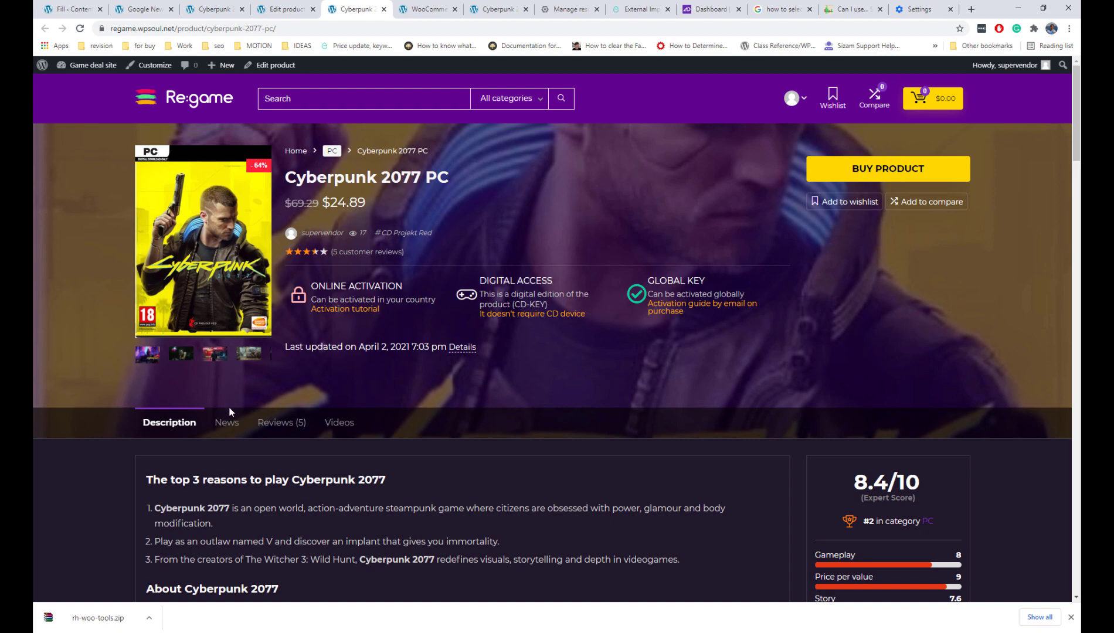
{"action": "left_click", "coordinate": [231, 422]}
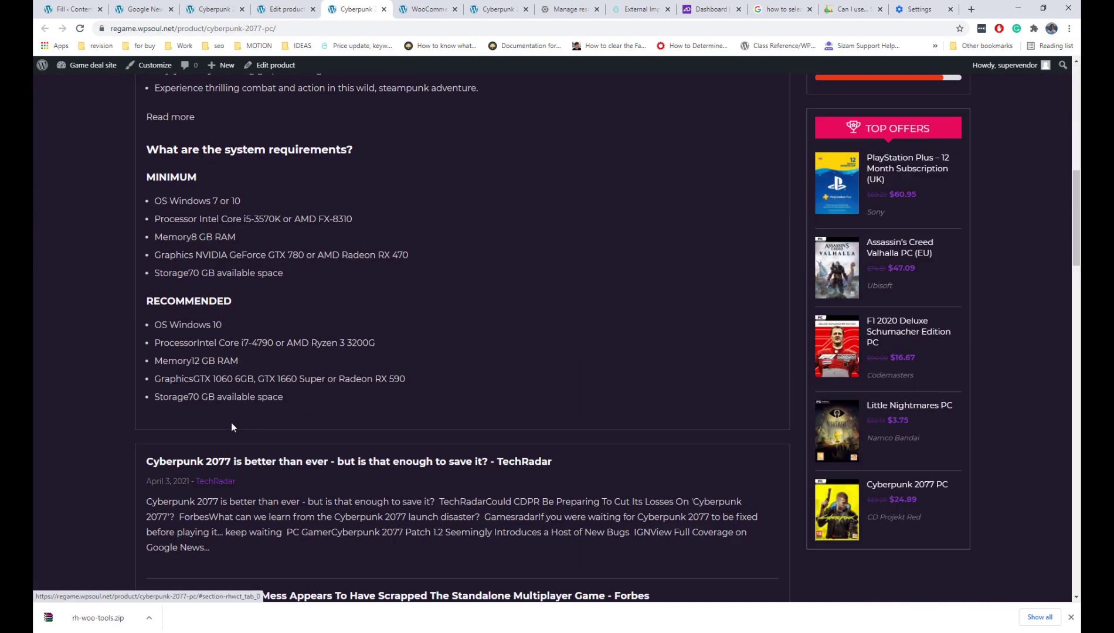
{"action": "scroll", "coordinate": [231, 422], "scroll_direction": "down", "scroll_amount": 9}
{"action": "scroll", "coordinate": [231, 422], "scroll_direction": "up", "scroll_amount": 9}
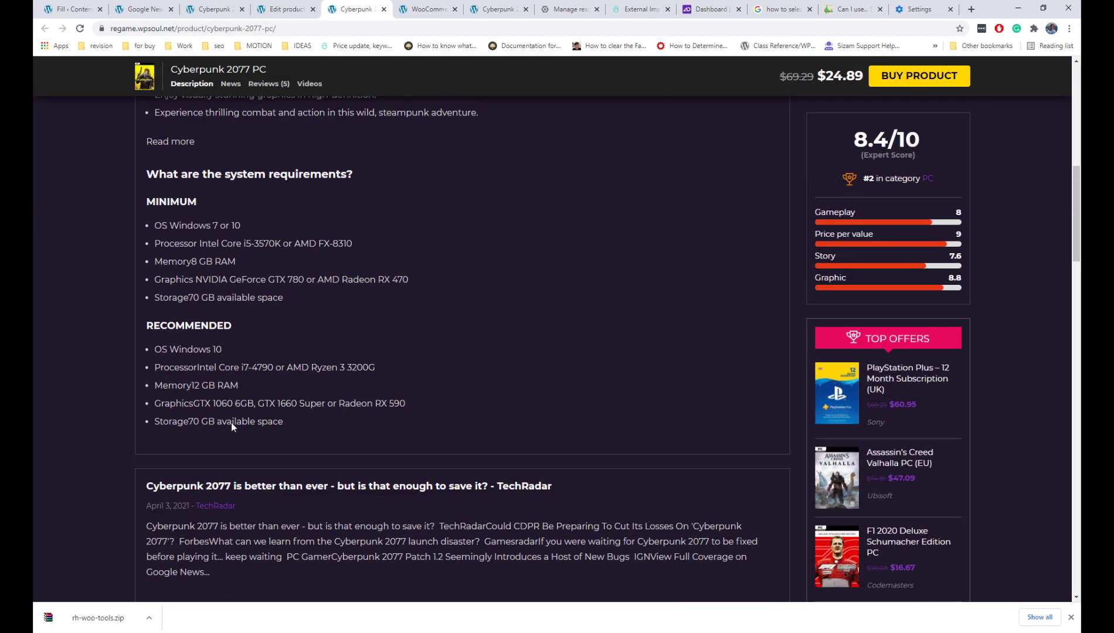
{"action": "scroll", "coordinate": [249, 424], "scroll_direction": "down", "scroll_amount": 3}
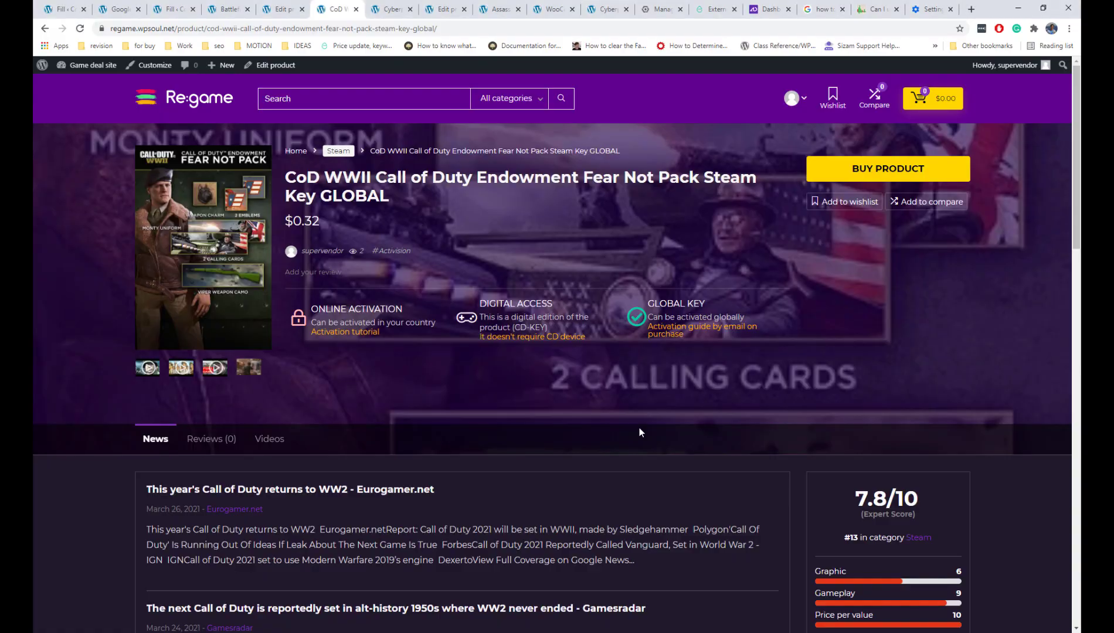
- Remove all three Google News items from the CoD WWII product and update it
{"action": "scroll", "coordinate": [418, 236], "scroll_direction": "down", "scroll_amount": 7}
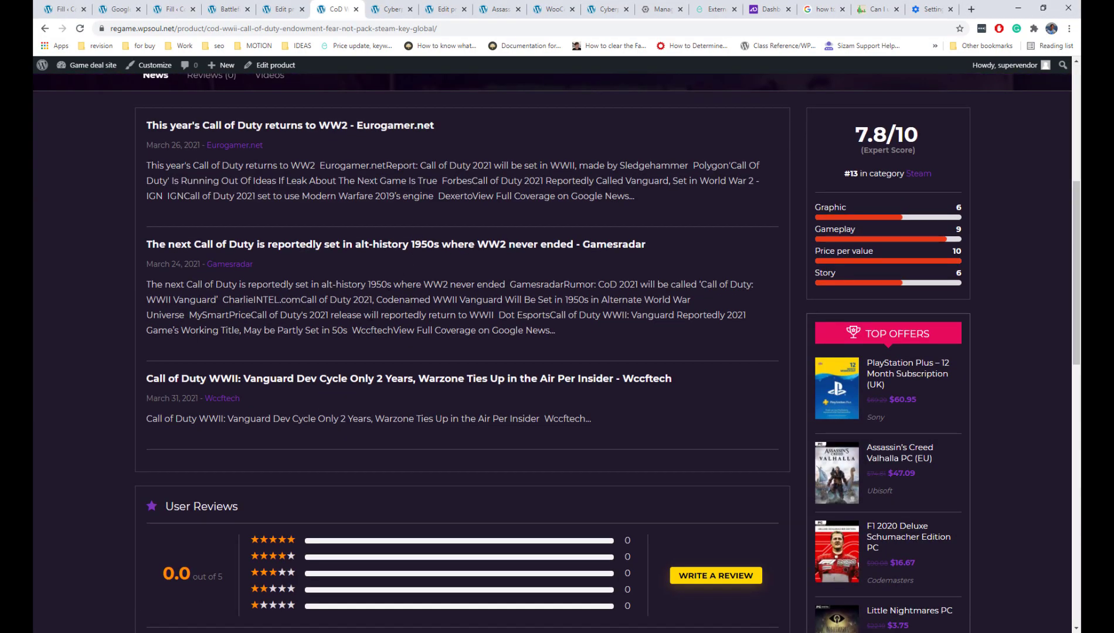
{"action": "scroll", "coordinate": [362, 323], "scroll_direction": "up", "scroll_amount": 7}
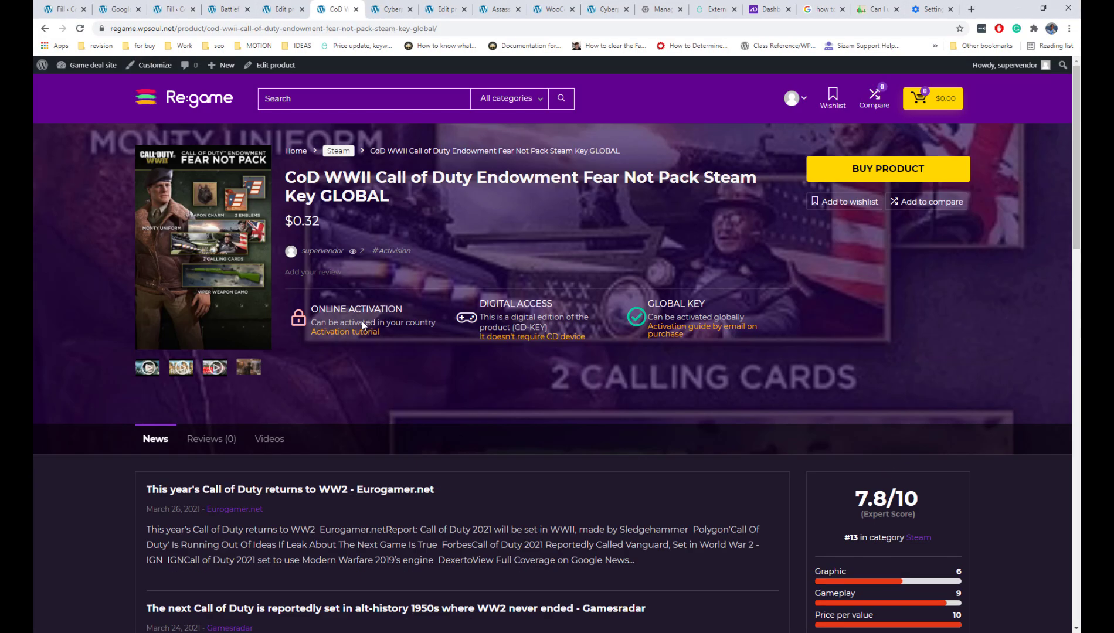
{"action": "left_click", "coordinate": [273, 65]}
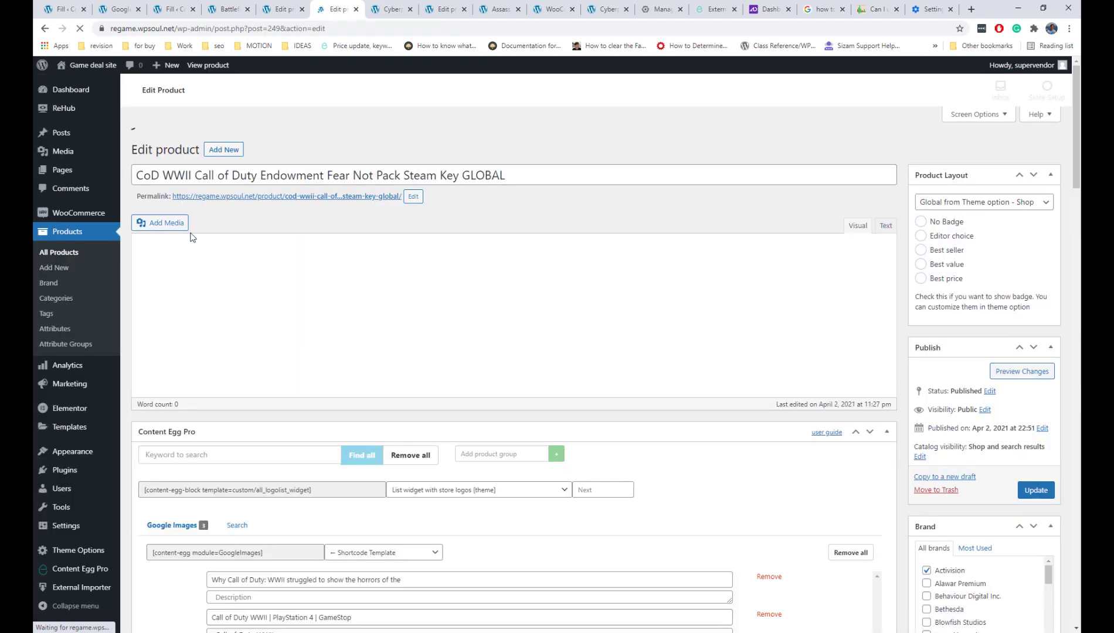
{"action": "scroll", "coordinate": [200, 239], "scroll_direction": "down", "scroll_amount": 10}
{"action": "scroll", "coordinate": [200, 239], "scroll_direction": "up", "scroll_amount": 3}
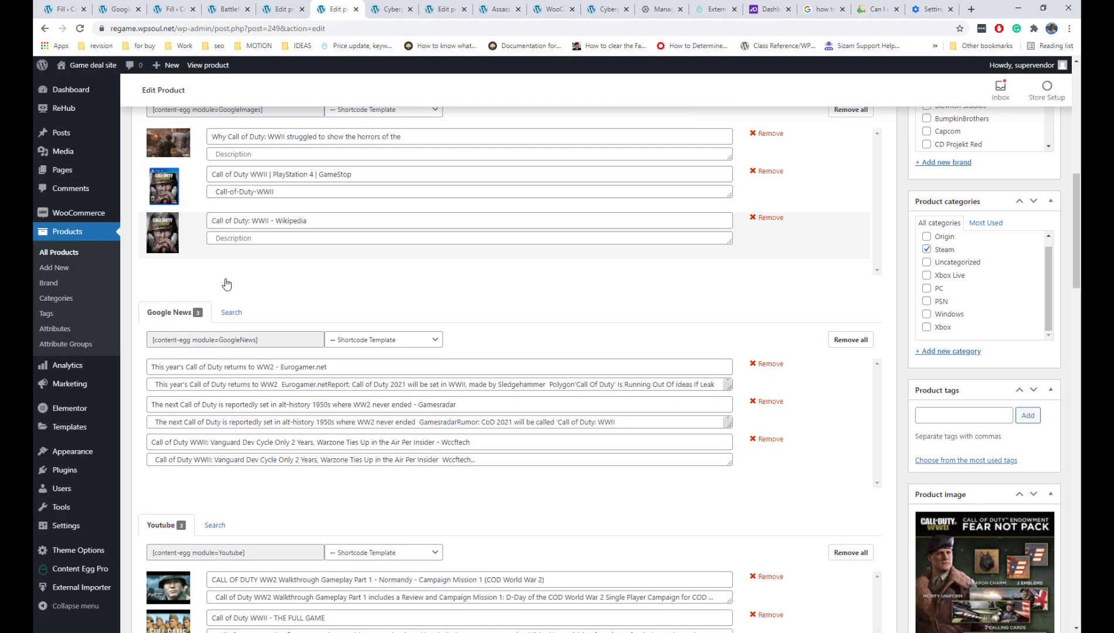
{"action": "left_click", "coordinate": [768, 365]}
{"action": "left_click", "coordinate": [770, 368]}
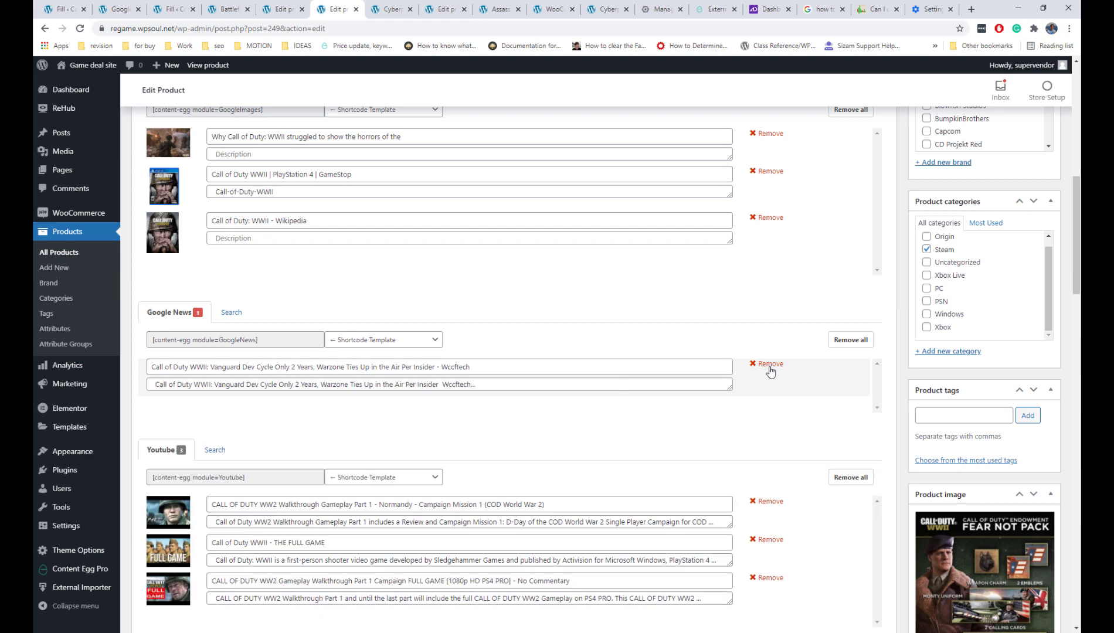
{"action": "left_click", "coordinate": [770, 369]}
{"action": "key", "text": "Home"}
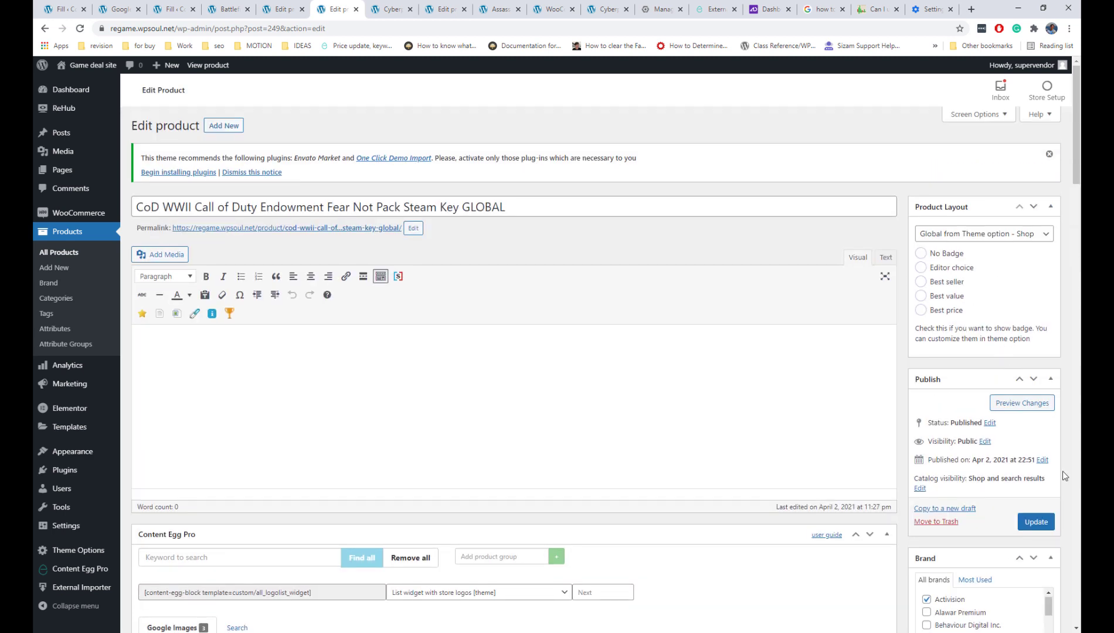
{"action": "left_click", "coordinate": [1036, 522]}
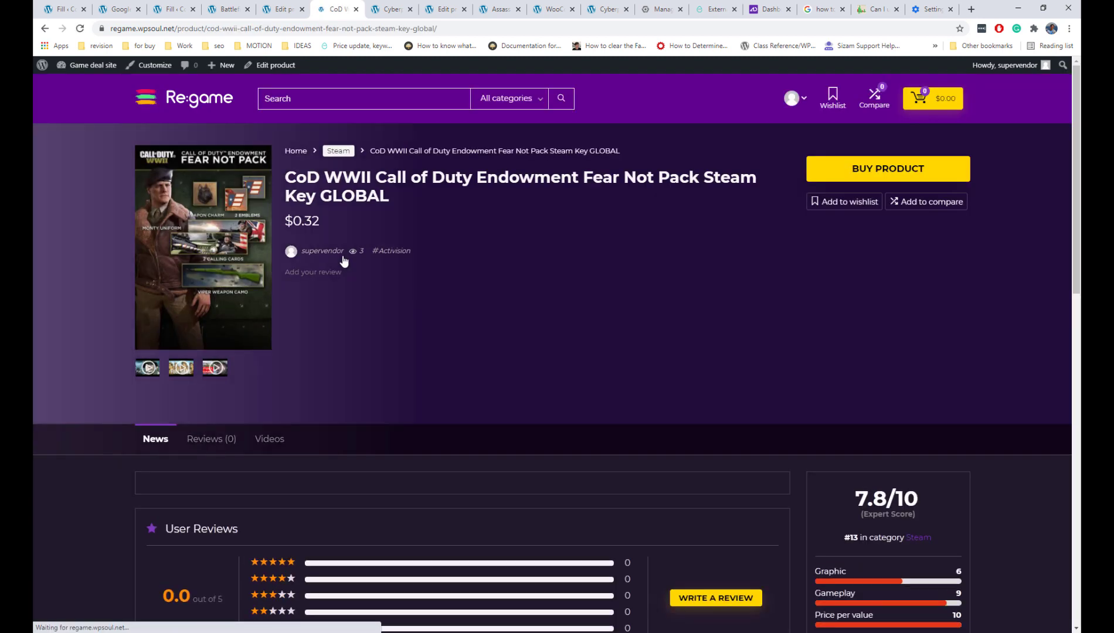
{"action": "scroll", "coordinate": [463, 431], "scroll_direction": "down", "scroll_amount": 10}
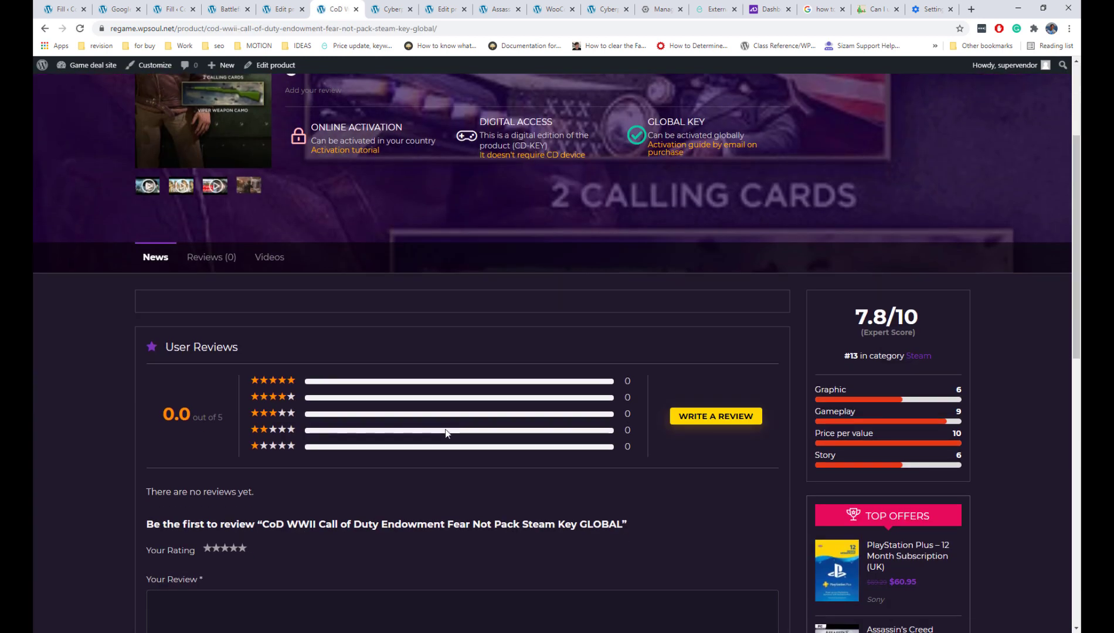
{"action": "scroll", "coordinate": [447, 431], "scroll_direction": "up", "scroll_amount": 10}
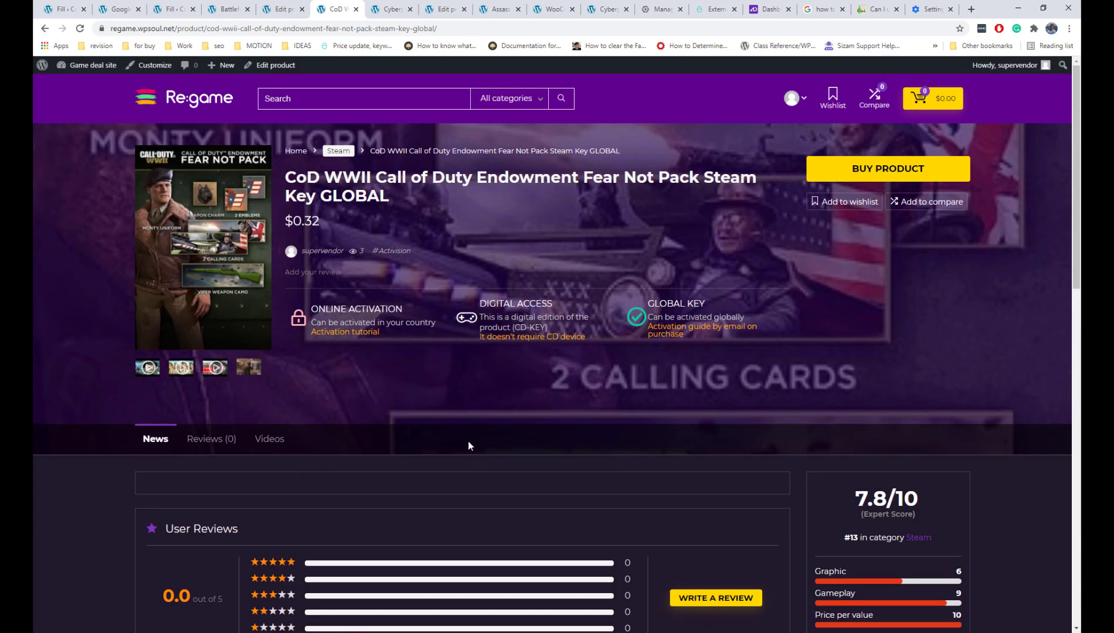
{"action": "key", "text": "alt+Tab"}
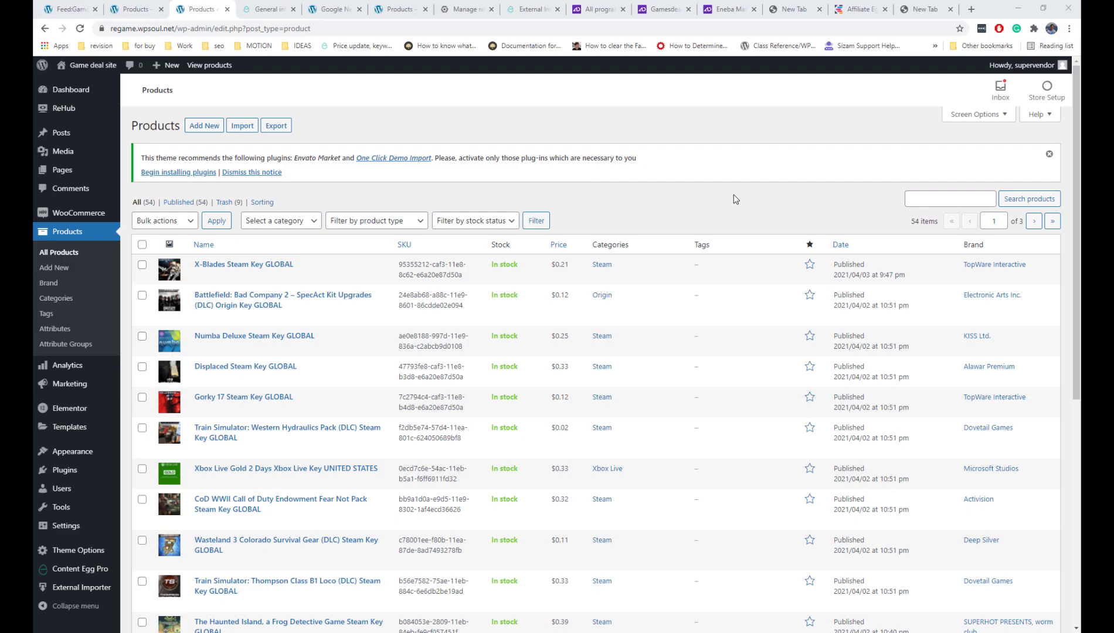
- Sync Feed:Eneba and Feed:Gamesdeal to WooCommerce at minimum price with attribute import, and save
{"action": "mouse_move", "coordinate": [95, 573]}
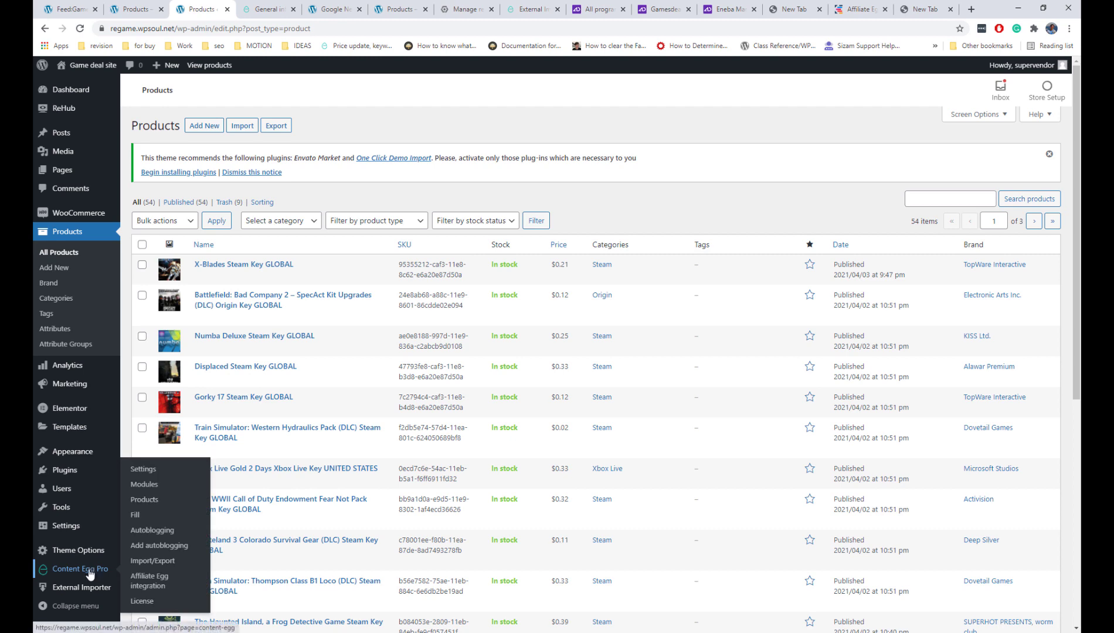
{"action": "right_click", "coordinate": [164, 471]}
{"action": "left_click", "coordinate": [211, 478]}
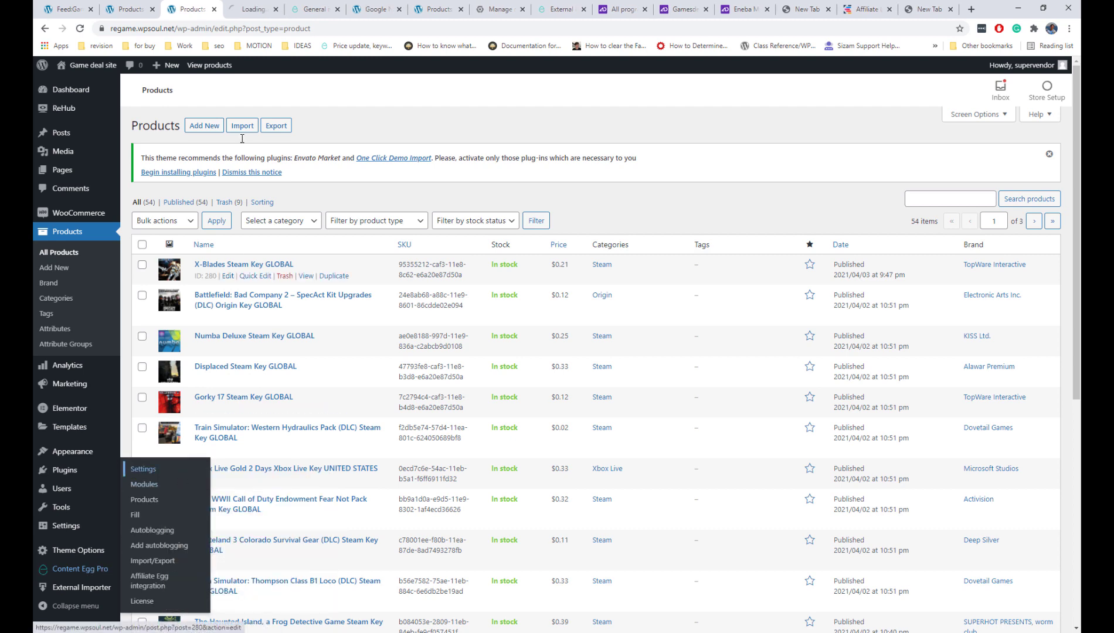
{"action": "left_click", "coordinate": [253, 8]}
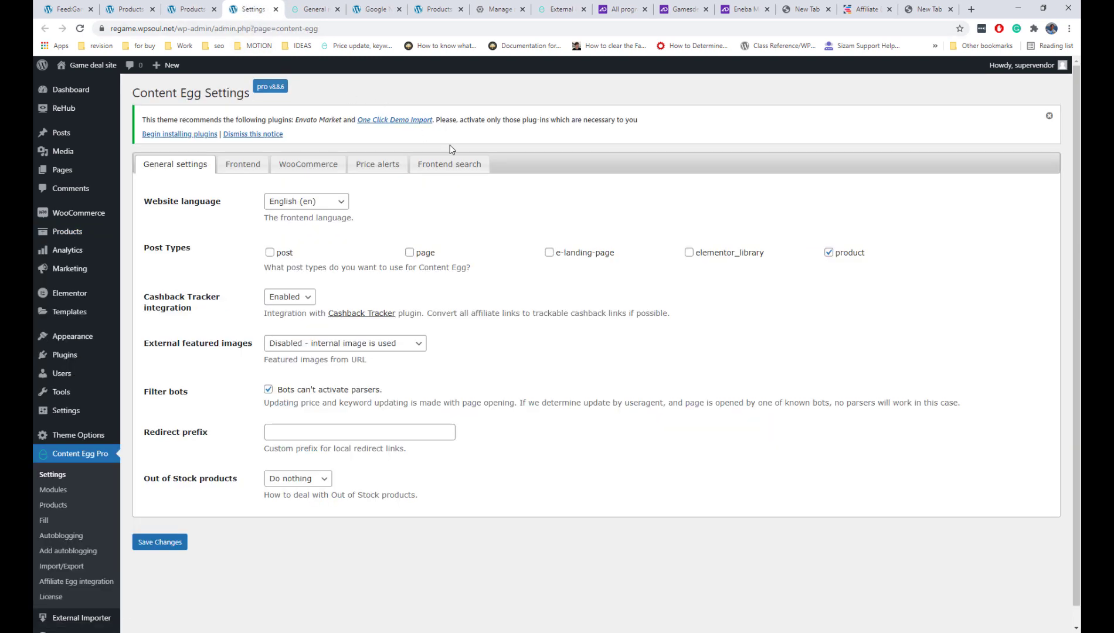
{"action": "left_click", "coordinate": [325, 169]}
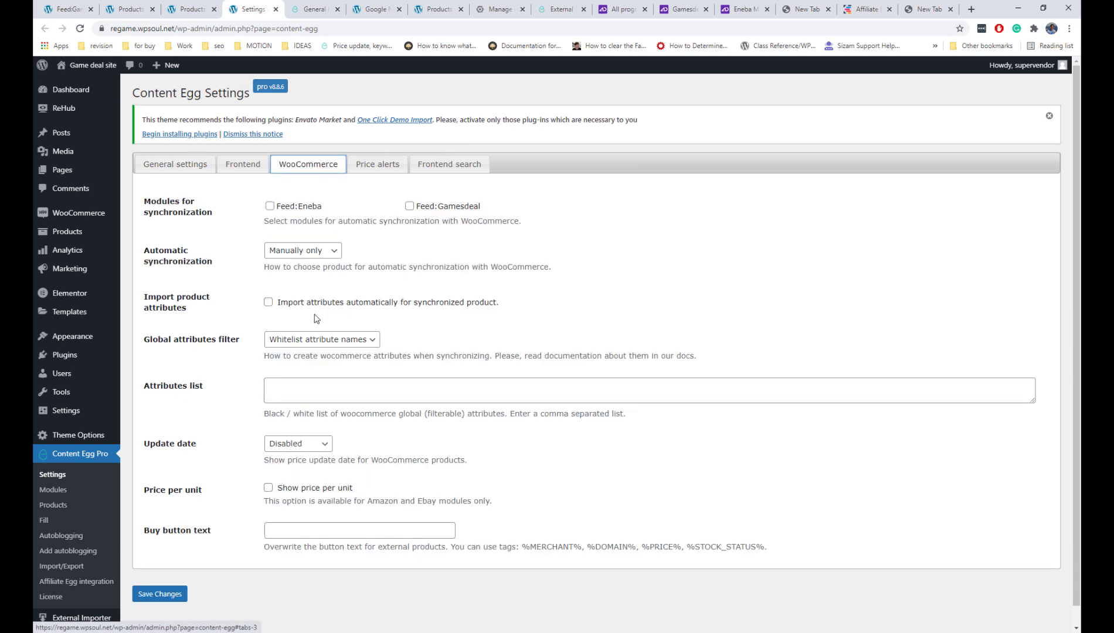
{"action": "left_click", "coordinate": [269, 303]}
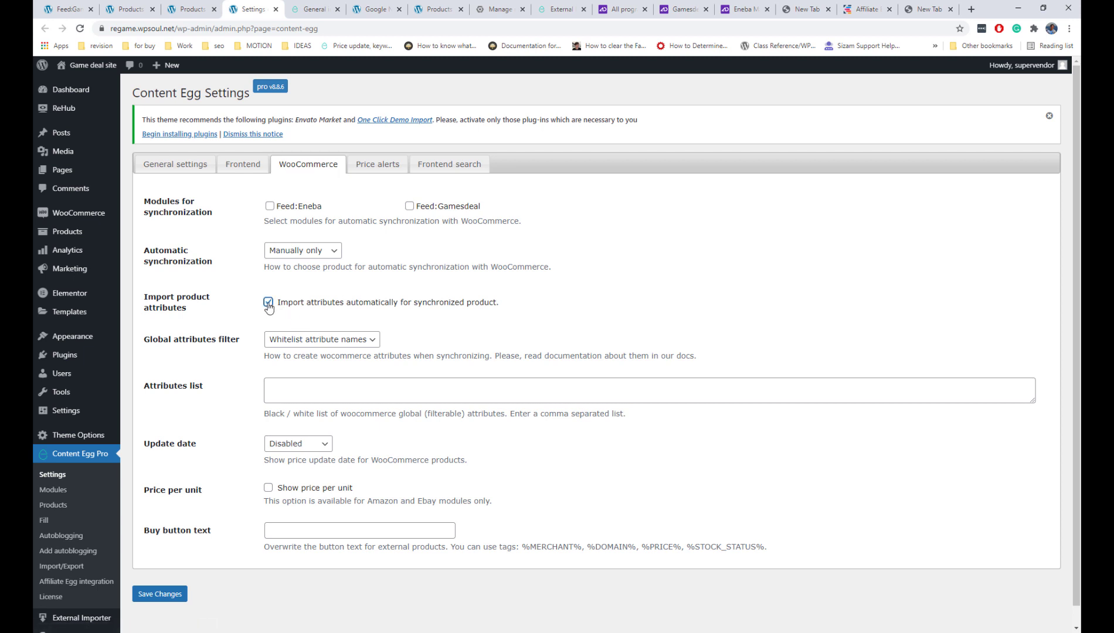
{"action": "left_click", "coordinate": [281, 252]}
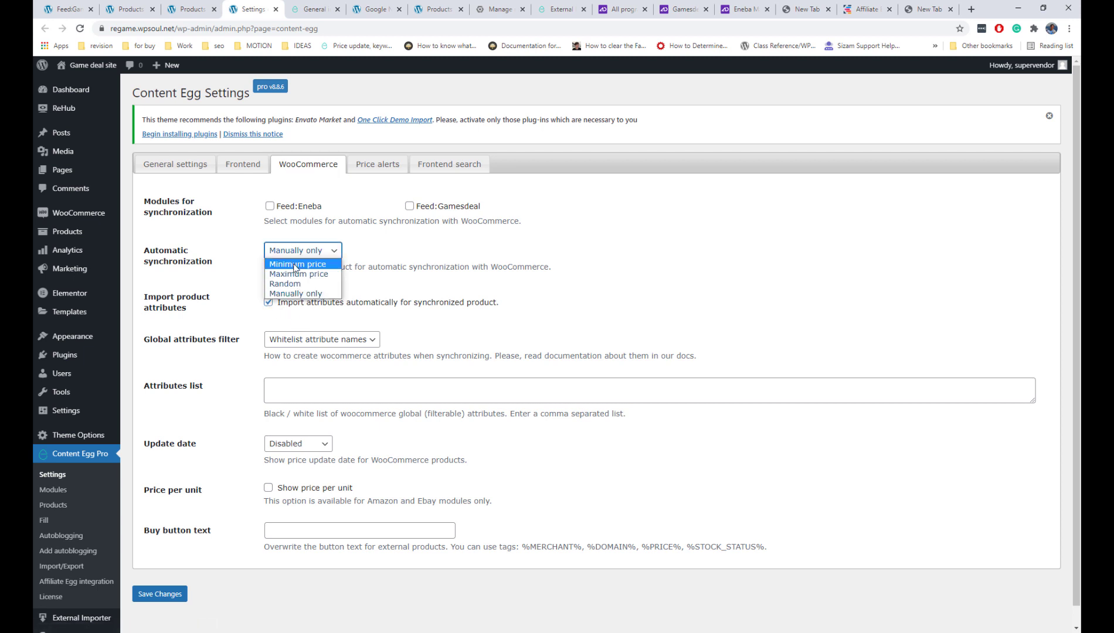
{"action": "left_click", "coordinate": [296, 268]}
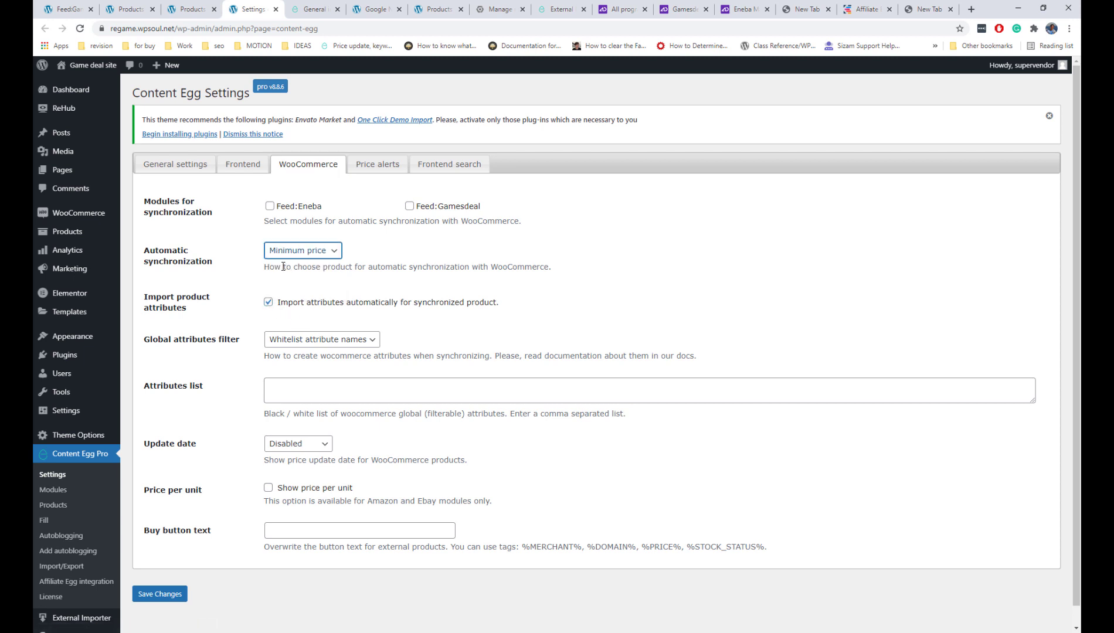
{"action": "left_click", "coordinate": [272, 208]}
{"action": "left_click", "coordinate": [410, 208]}
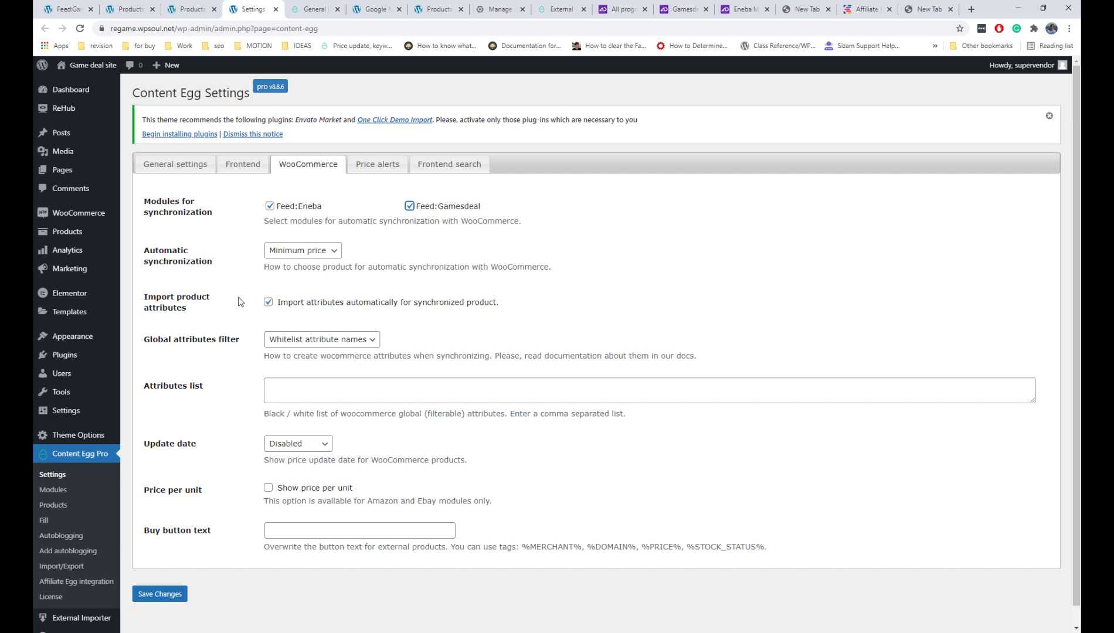
{"action": "scroll", "coordinate": [238, 302], "scroll_direction": "down", "scroll_amount": 1}
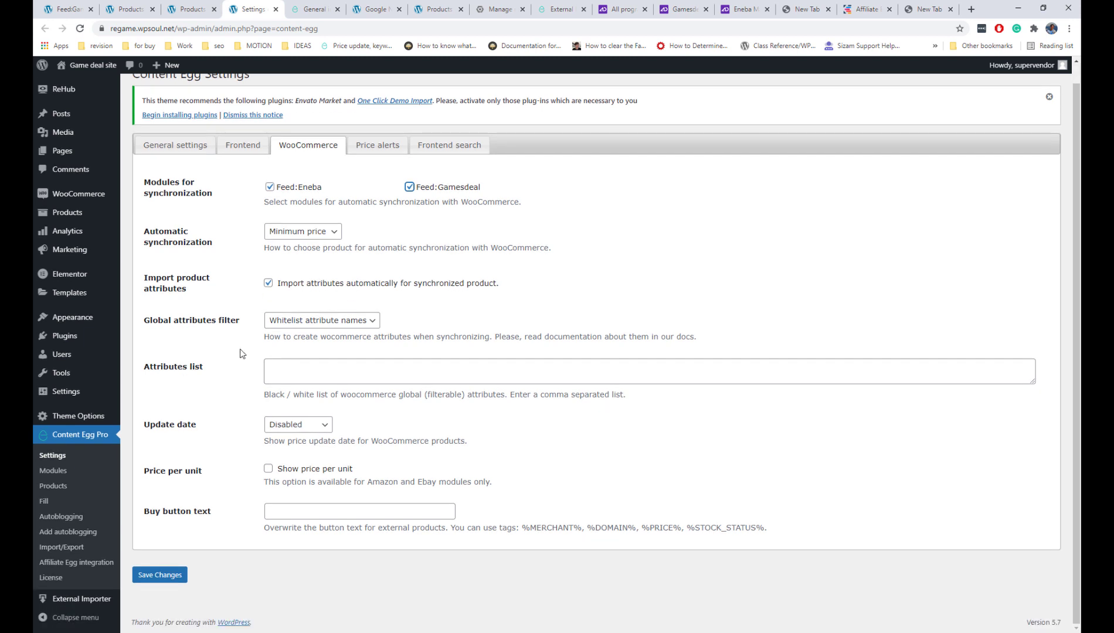
{"action": "left_click", "coordinate": [178, 578]}
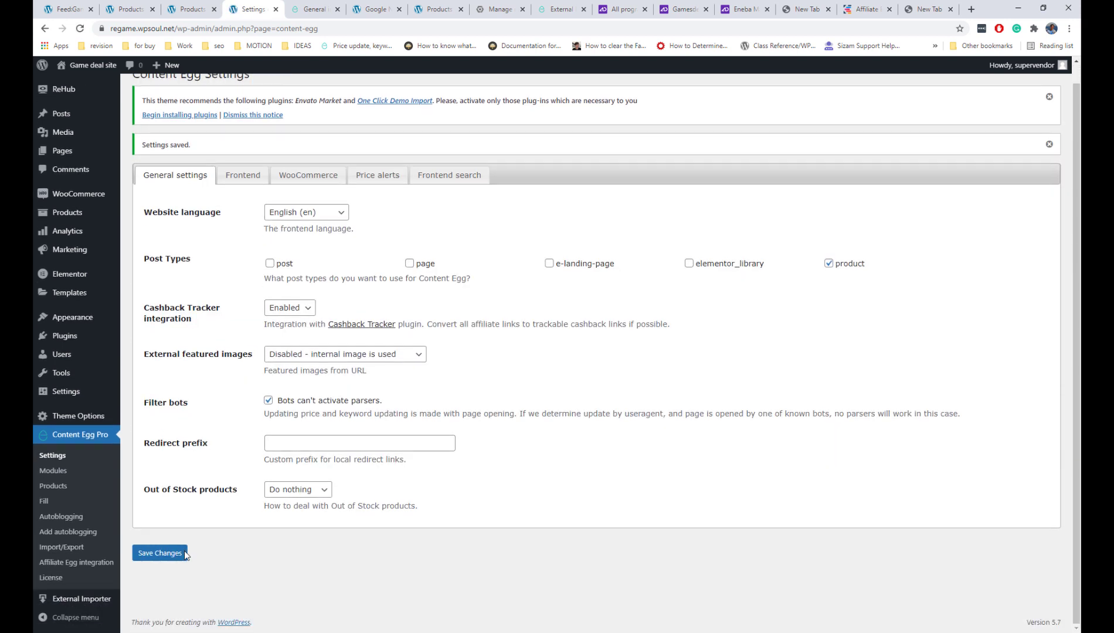
- Enable Save images on server in the Feed:Eneba module settings
{"action": "left_click", "coordinate": [53, 471]}
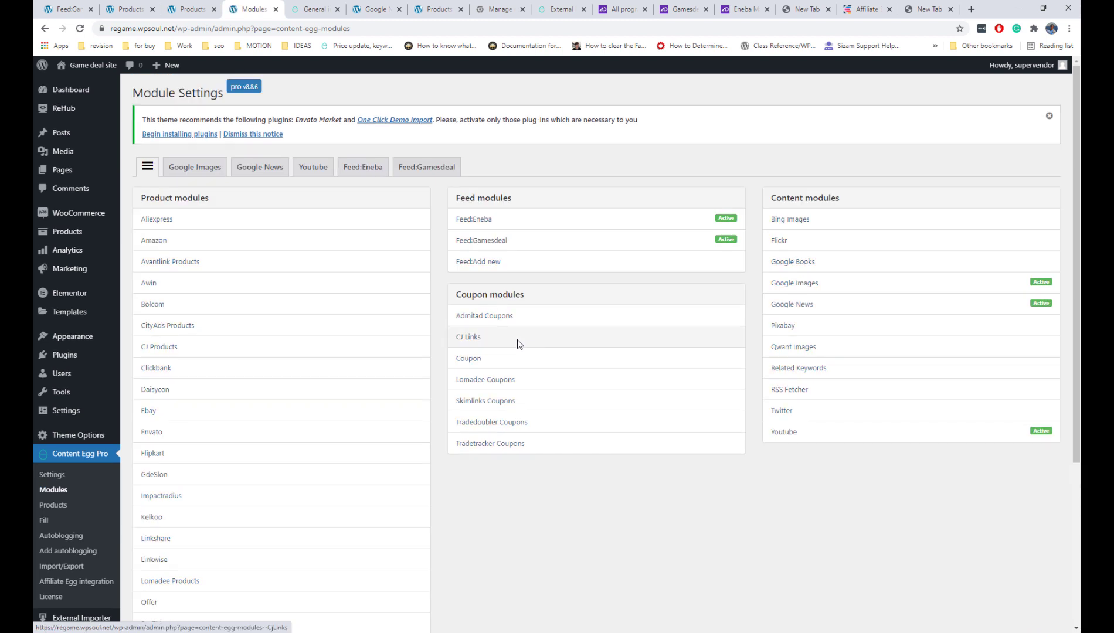
{"action": "scroll", "coordinate": [278, 257], "scroll_direction": "down", "scroll_amount": 3}
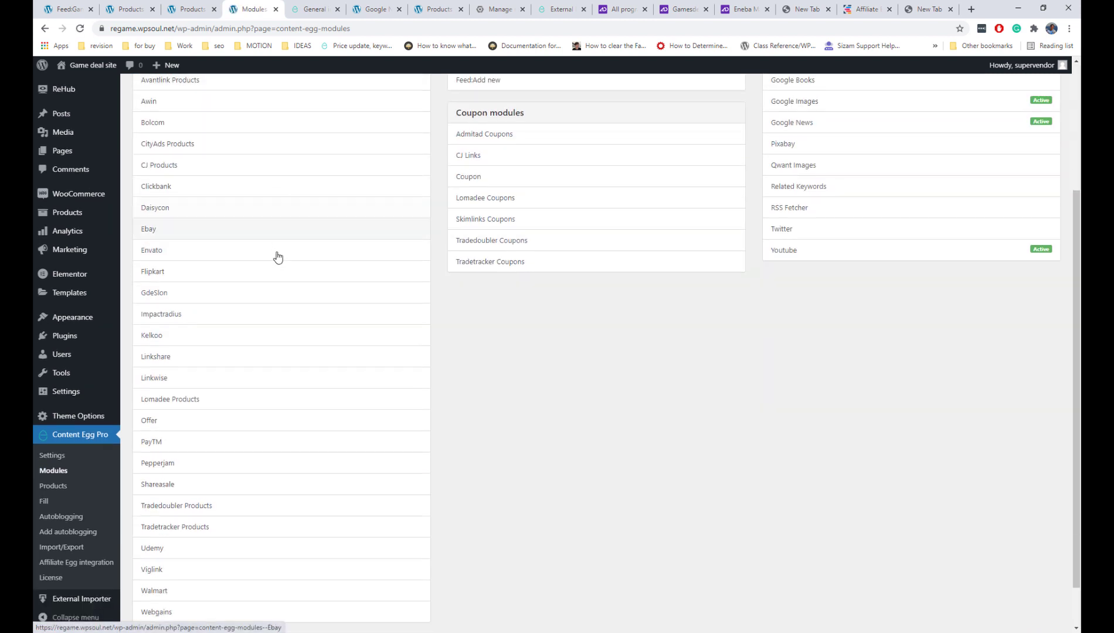
{"action": "scroll", "coordinate": [271, 316], "scroll_direction": "down", "scroll_amount": 1}
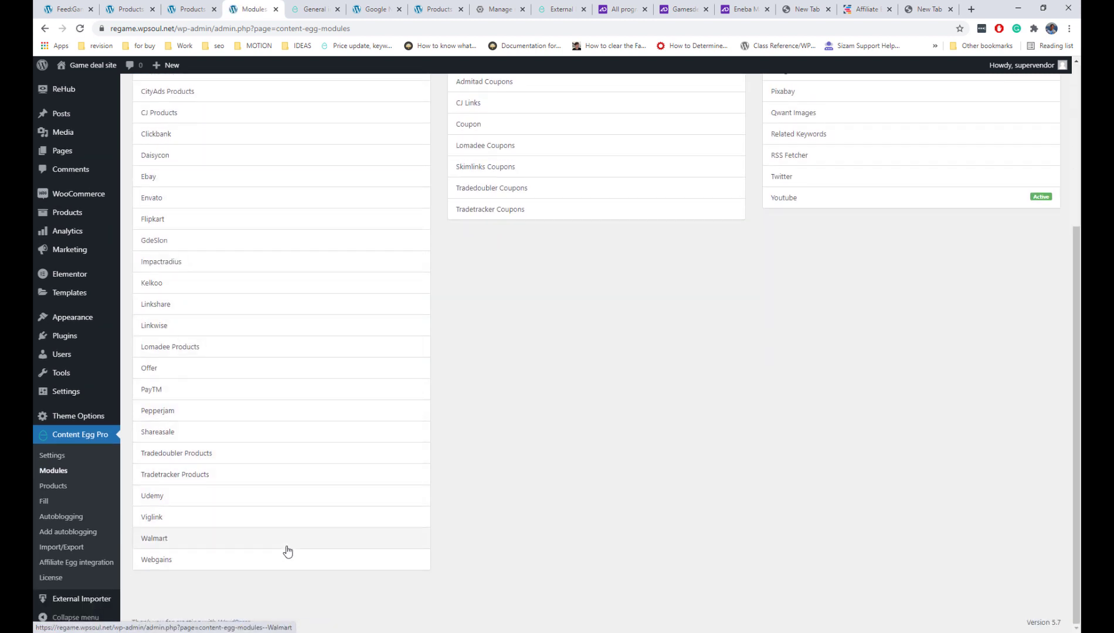
{"action": "scroll", "coordinate": [296, 469], "scroll_direction": "up", "scroll_amount": 4}
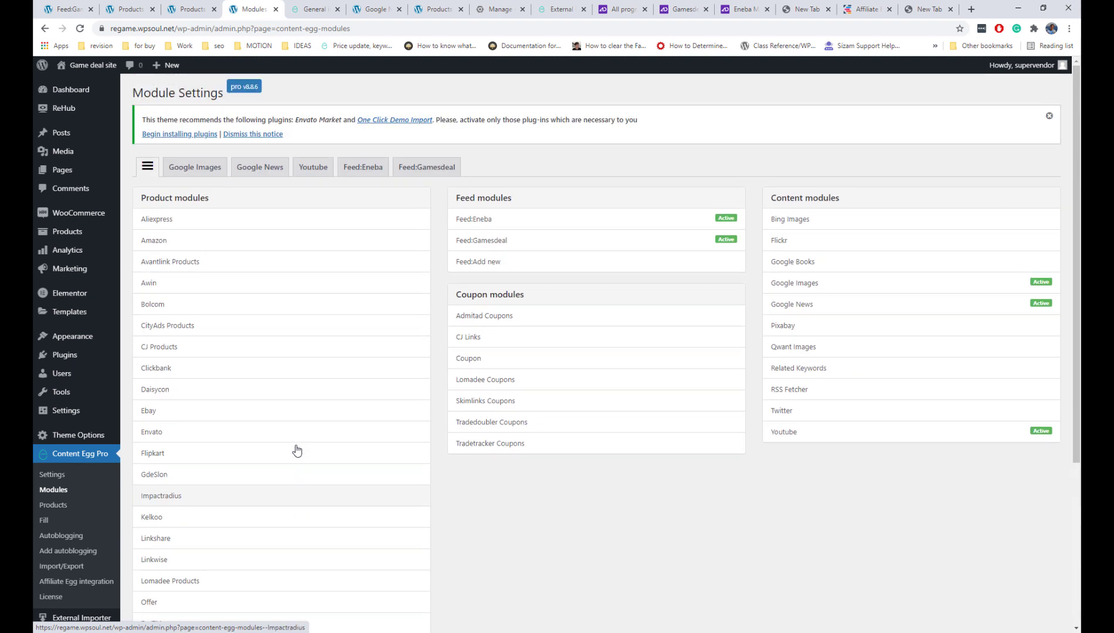
{"action": "left_click", "coordinate": [580, 217]}
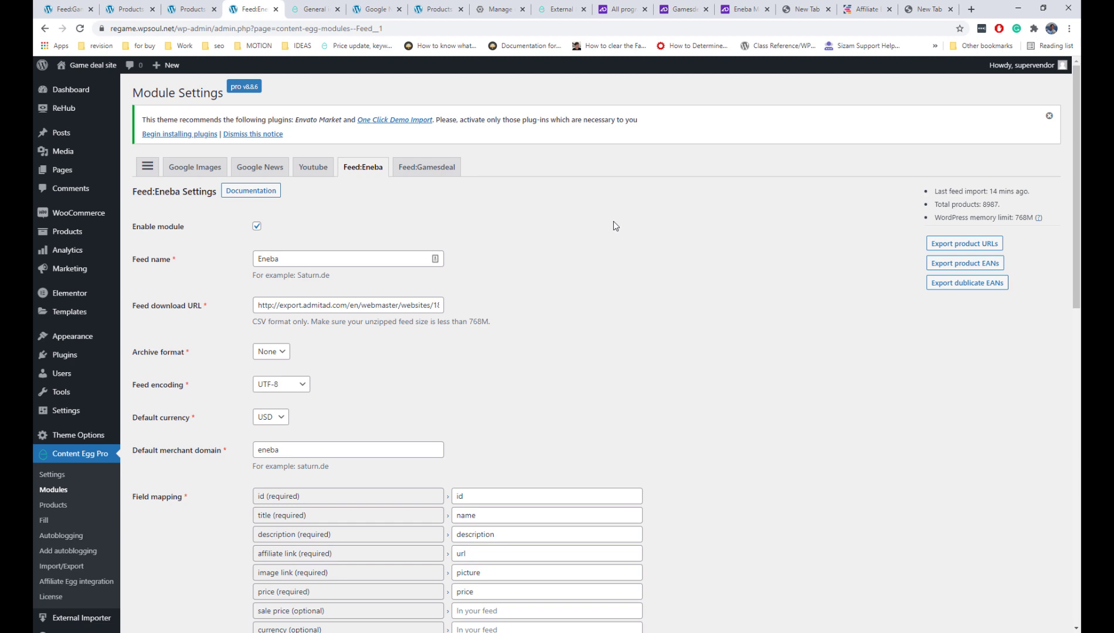
{"action": "scroll", "coordinate": [614, 225], "scroll_direction": "down", "scroll_amount": 6}
{"action": "scroll", "coordinate": [614, 225], "scroll_direction": "up", "scroll_amount": 6}
{"action": "scroll", "coordinate": [547, 273], "scroll_direction": "down", "scroll_amount": 3}
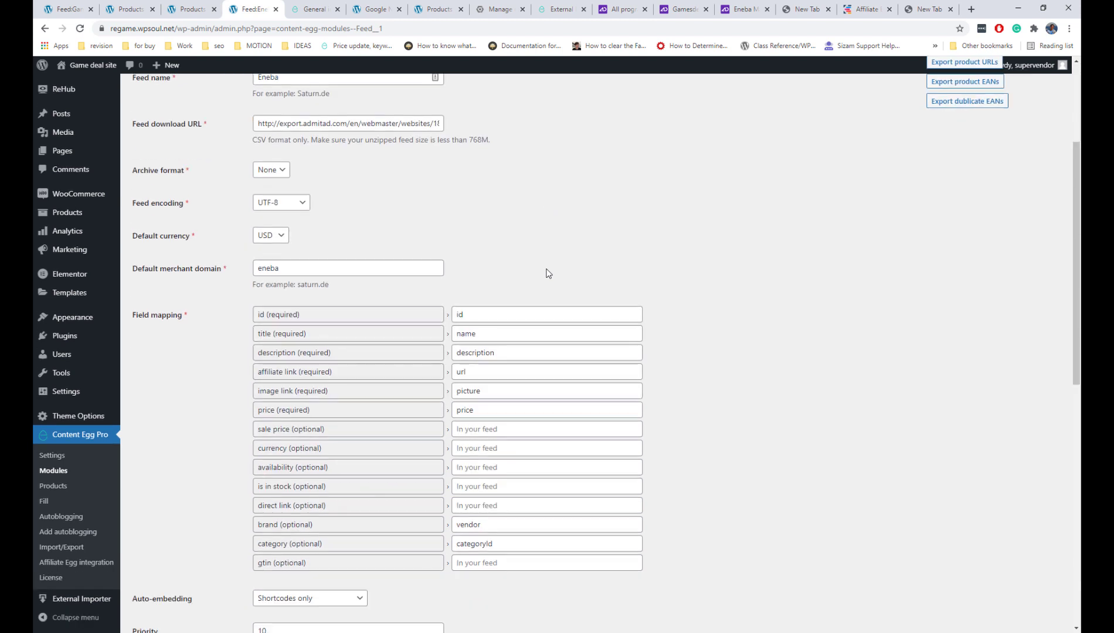
{"action": "scroll", "coordinate": [547, 274], "scroll_direction": "down", "scroll_amount": 9}
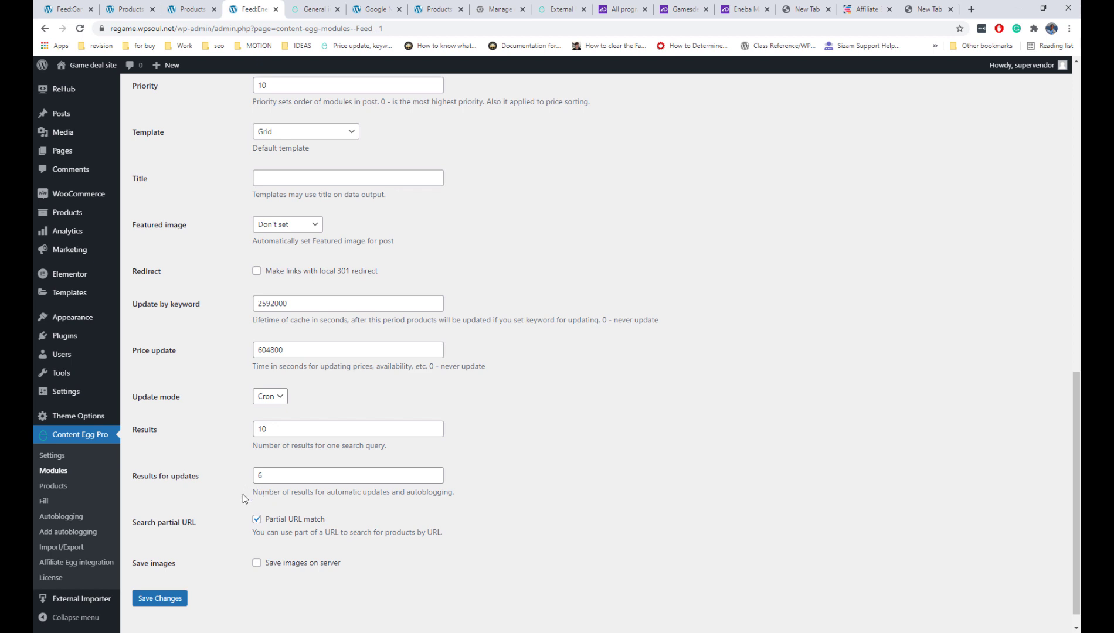
{"action": "left_click", "coordinate": [257, 564]}
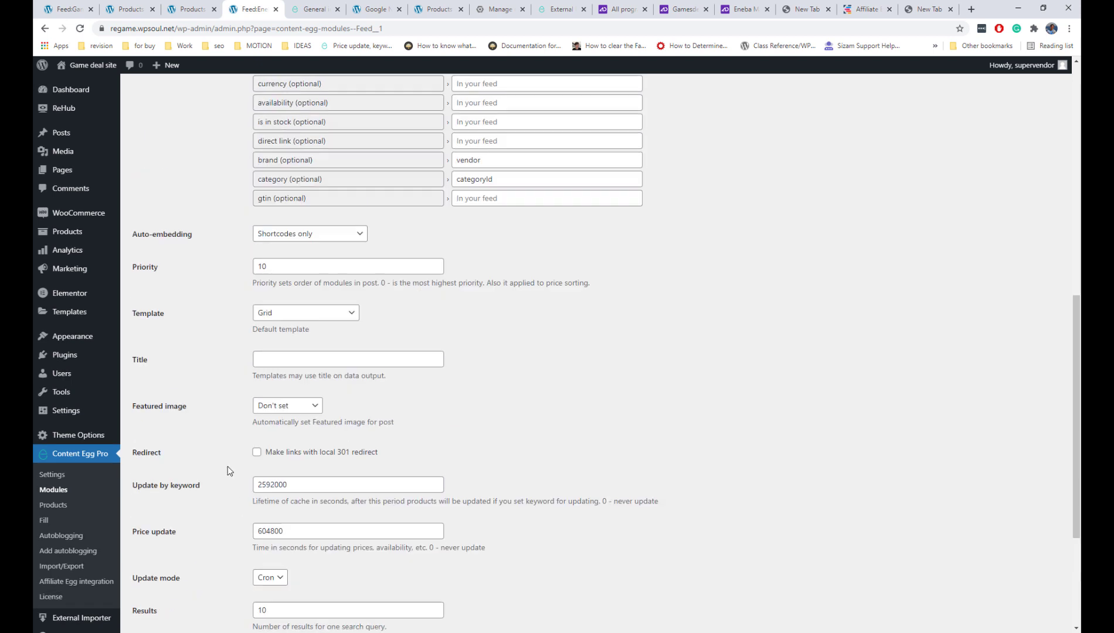
- Set Feed:Eneba's featured image to First image and save the module settings
{"action": "scroll", "coordinate": [231, 469], "scroll_direction": "up", "scroll_amount": 3}
{"action": "left_click", "coordinate": [281, 411]}
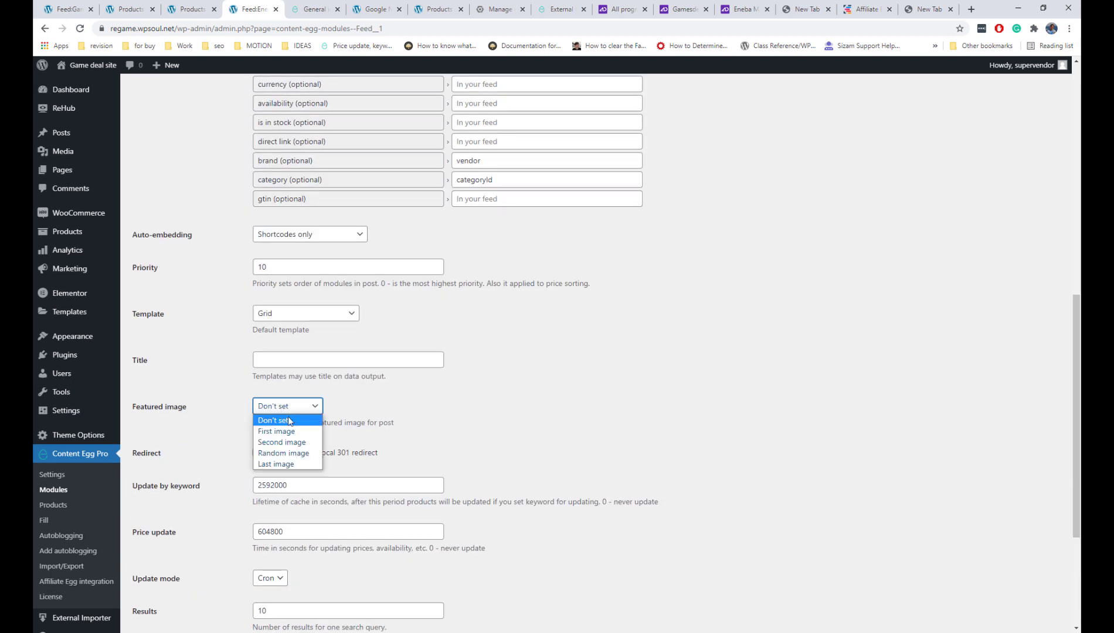
{"action": "left_click", "coordinate": [295, 432]}
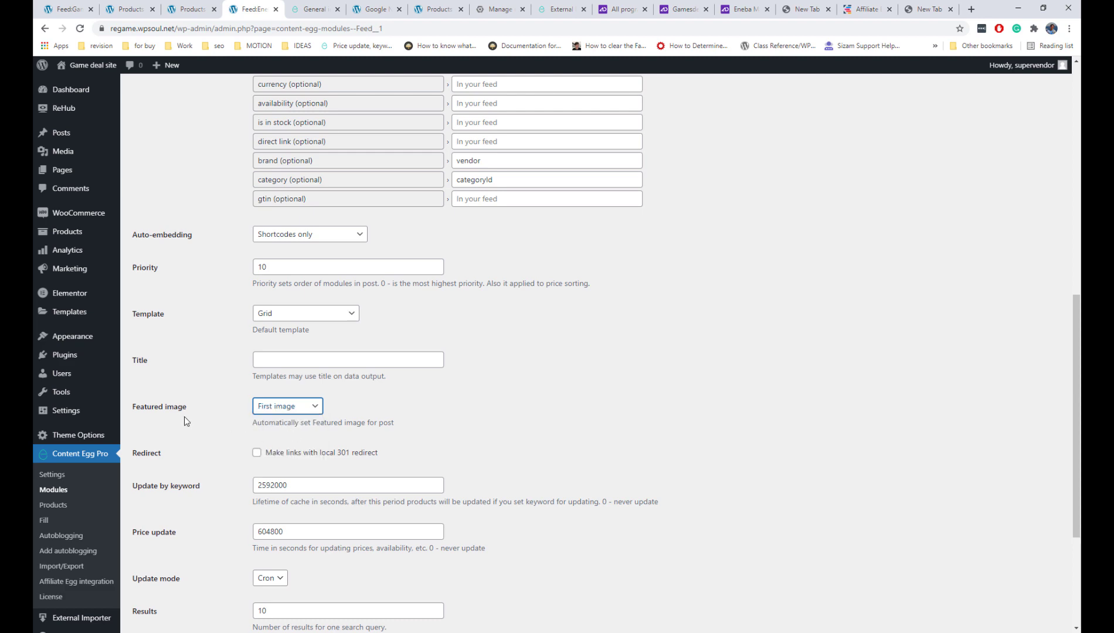
{"action": "scroll", "coordinate": [186, 419], "scroll_direction": "up", "scroll_amount": 10}
{"action": "scroll", "coordinate": [184, 418], "scroll_direction": "down", "scroll_amount": 10}
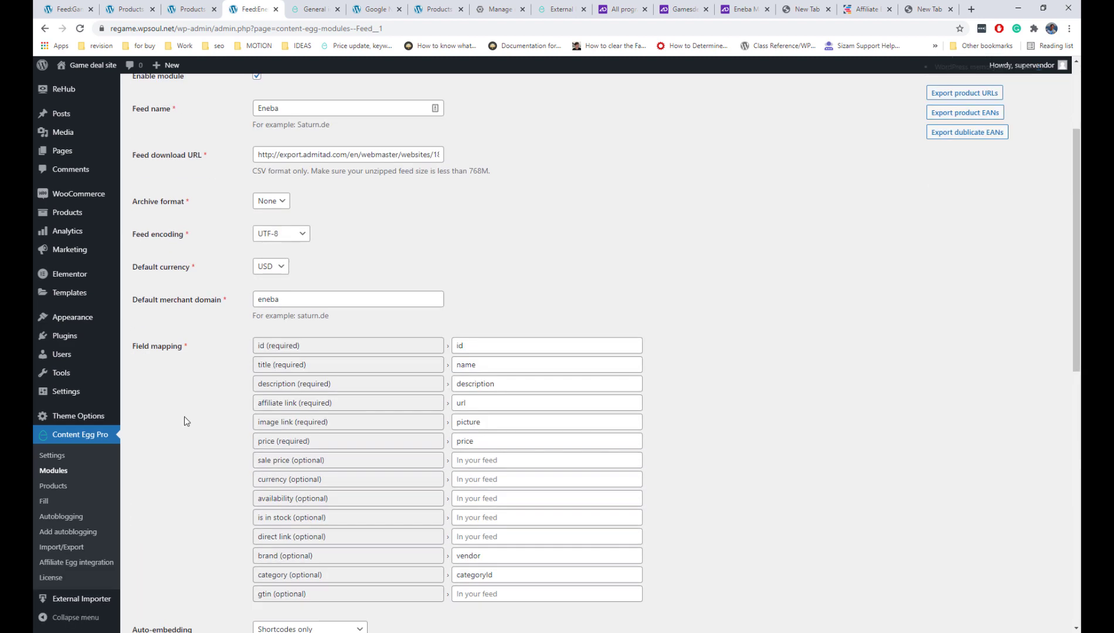
{"action": "left_click", "coordinate": [174, 564]}
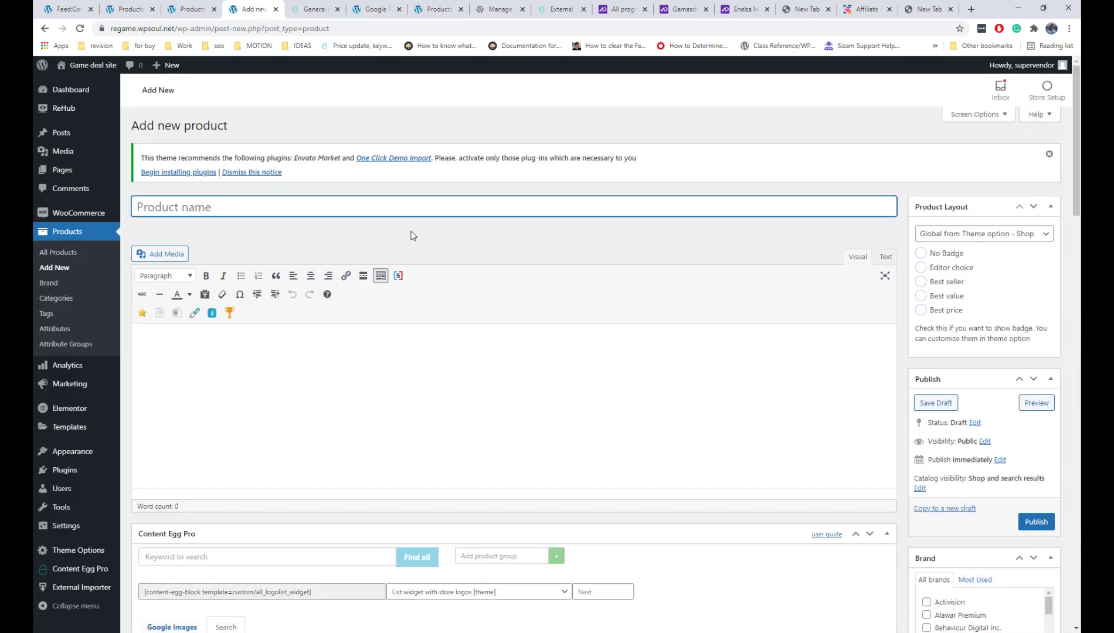
- Name the product 'Injustice: Gods Among Us' and run Content Egg's Find all for that title
{"action": "type", "text": "Injustice: Gods Among Us"}
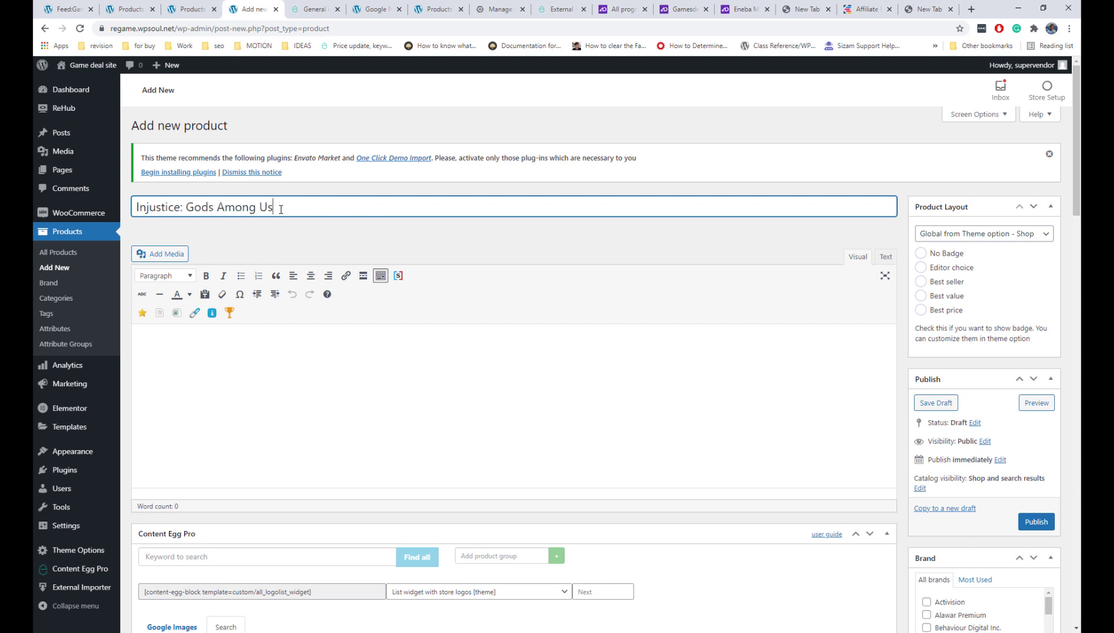
{"action": "left_click", "coordinate": [355, 342]}
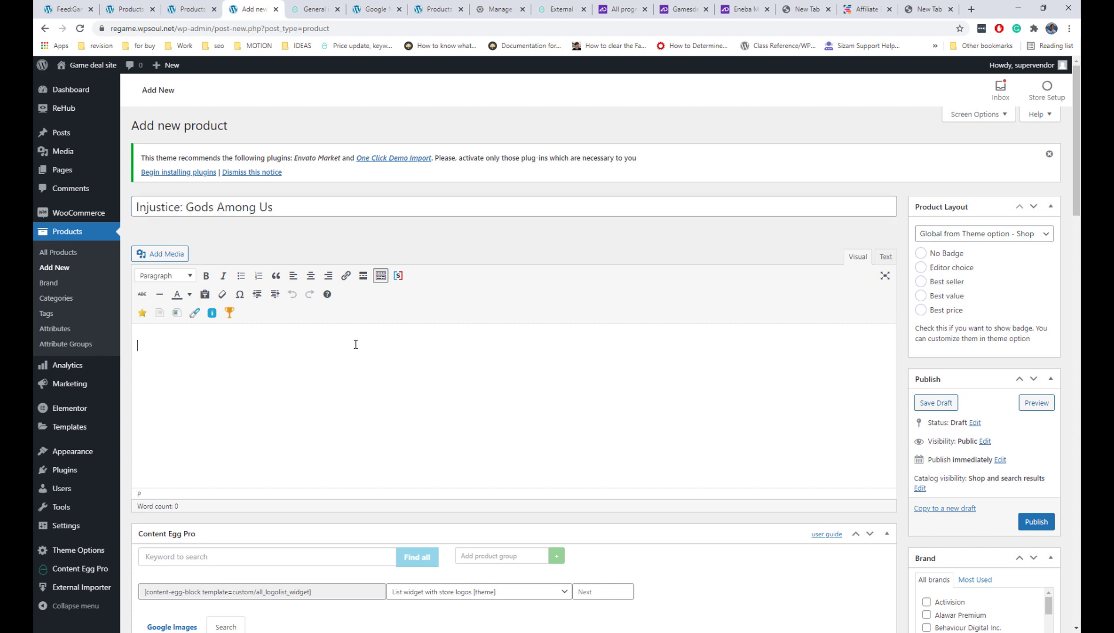
{"action": "scroll", "coordinate": [355, 344], "scroll_direction": "down", "scroll_amount": 4}
{"action": "scroll", "coordinate": [354, 343], "scroll_direction": "down", "scroll_amount": 2}
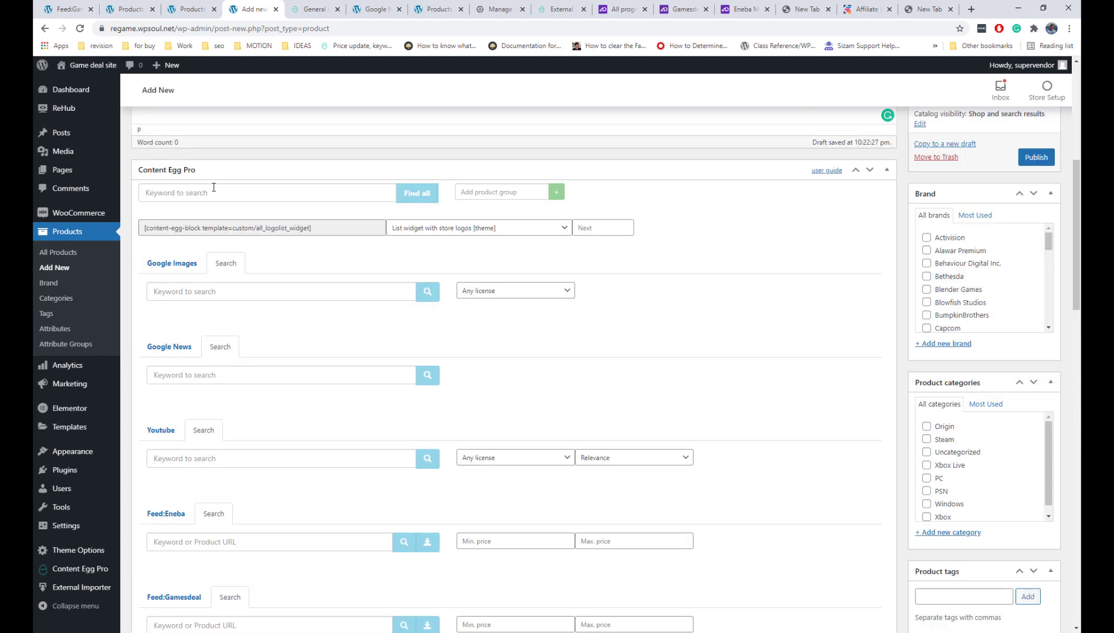
{"action": "left_click", "coordinate": [213, 188]}
{"action": "type", "text": "Injustice: Gods Among Us"}
{"action": "left_click", "coordinate": [408, 197]}
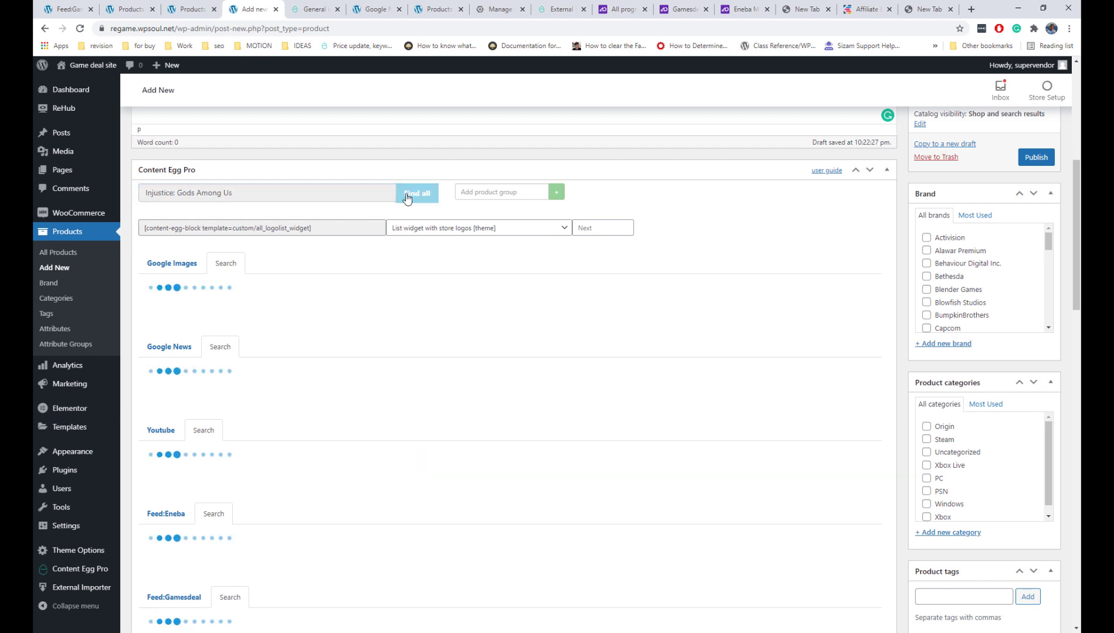
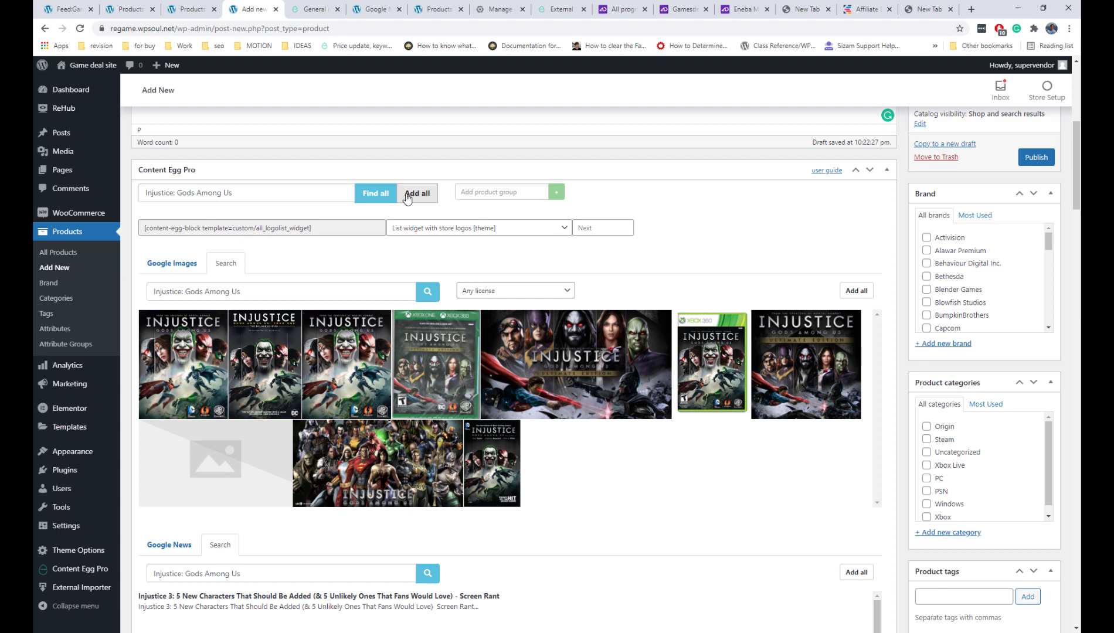
- Add two Injustice cover images and the Justice League team image to the product
{"action": "left_click", "coordinate": [450, 346]}
{"action": "left_click", "coordinate": [375, 349]}
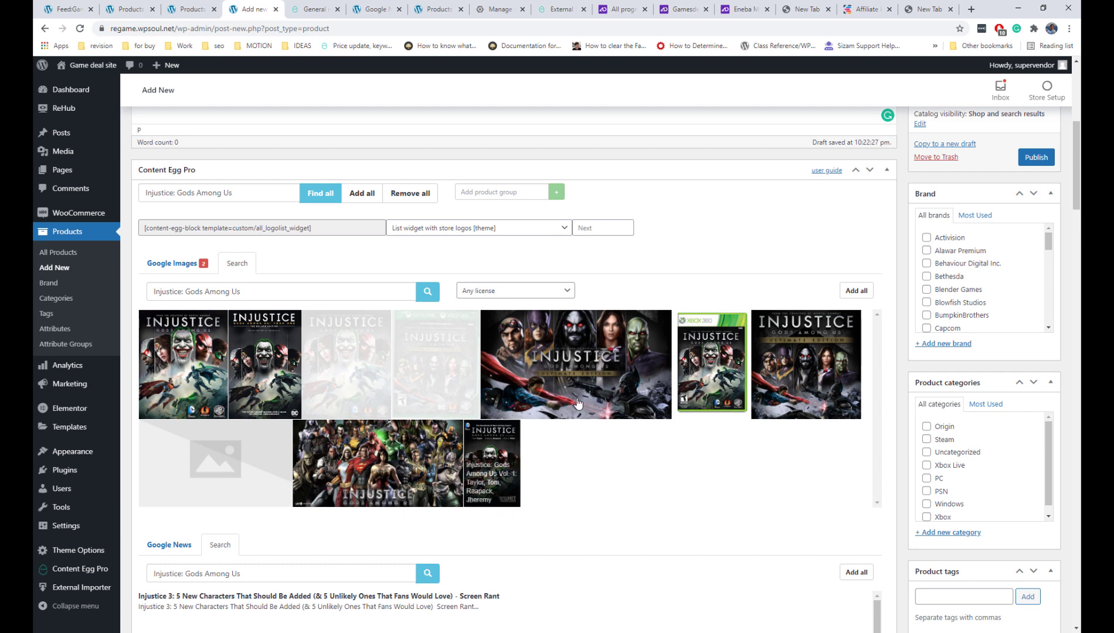
{"action": "left_click", "coordinate": [452, 446]}
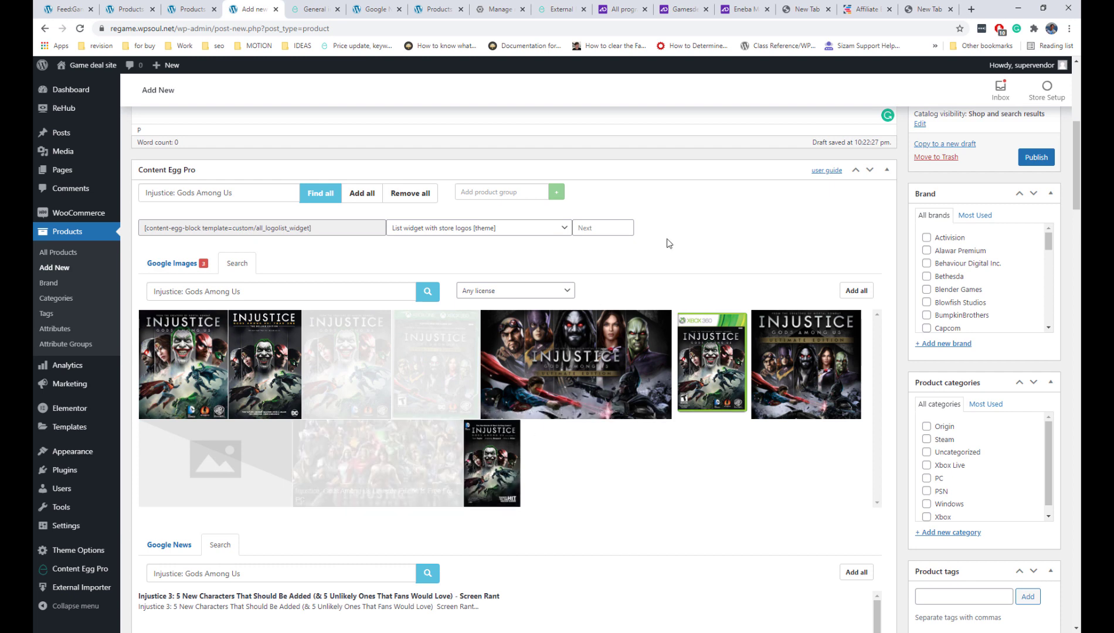
{"action": "scroll", "coordinate": [668, 241], "scroll_direction": "down", "scroll_amount": 3}
{"action": "scroll", "coordinate": [615, 297], "scroll_direction": "down", "scroll_amount": 3}
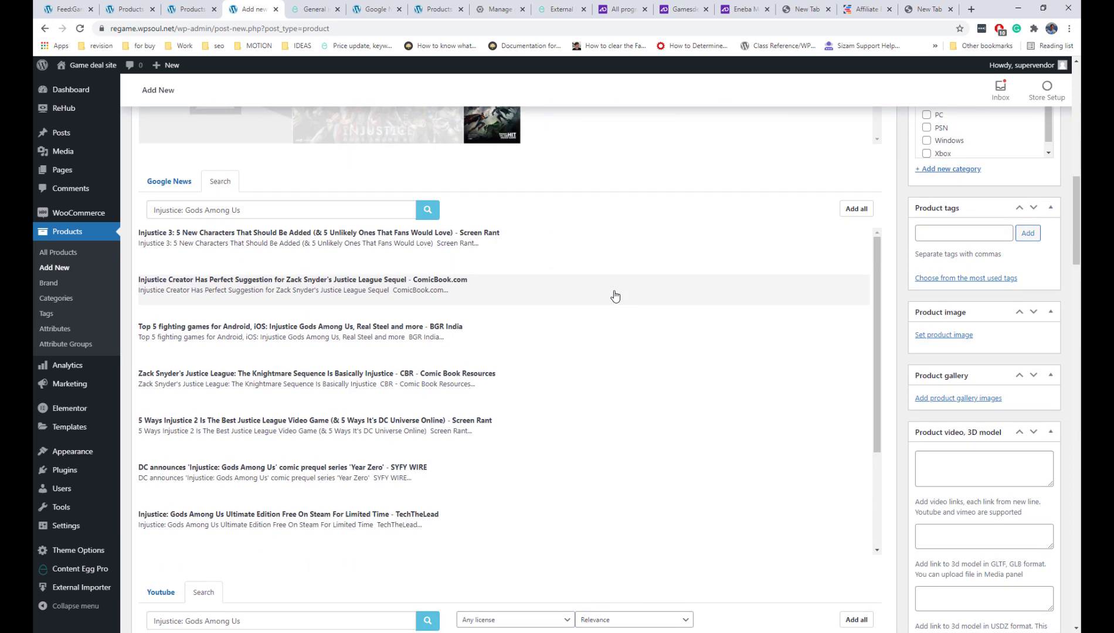
- Add three Injustice news articles to the product
{"action": "left_click", "coordinate": [550, 254]}
{"action": "left_click", "coordinate": [536, 291]}
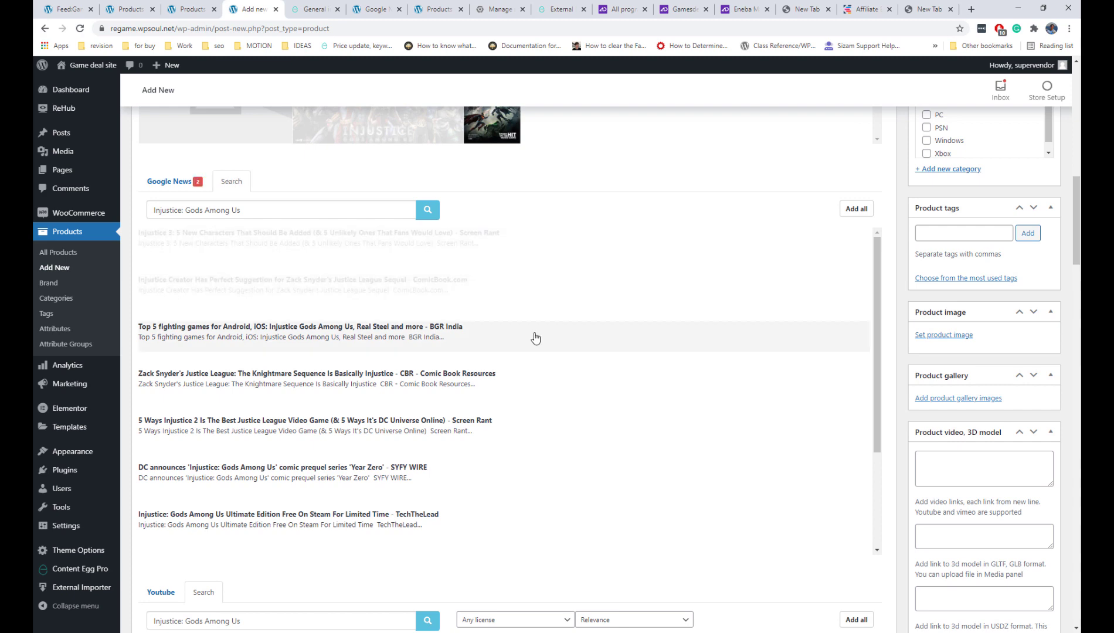
{"action": "left_click", "coordinate": [535, 338]}
{"action": "scroll", "coordinate": [667, 167], "scroll_direction": "down", "scroll_amount": 6}
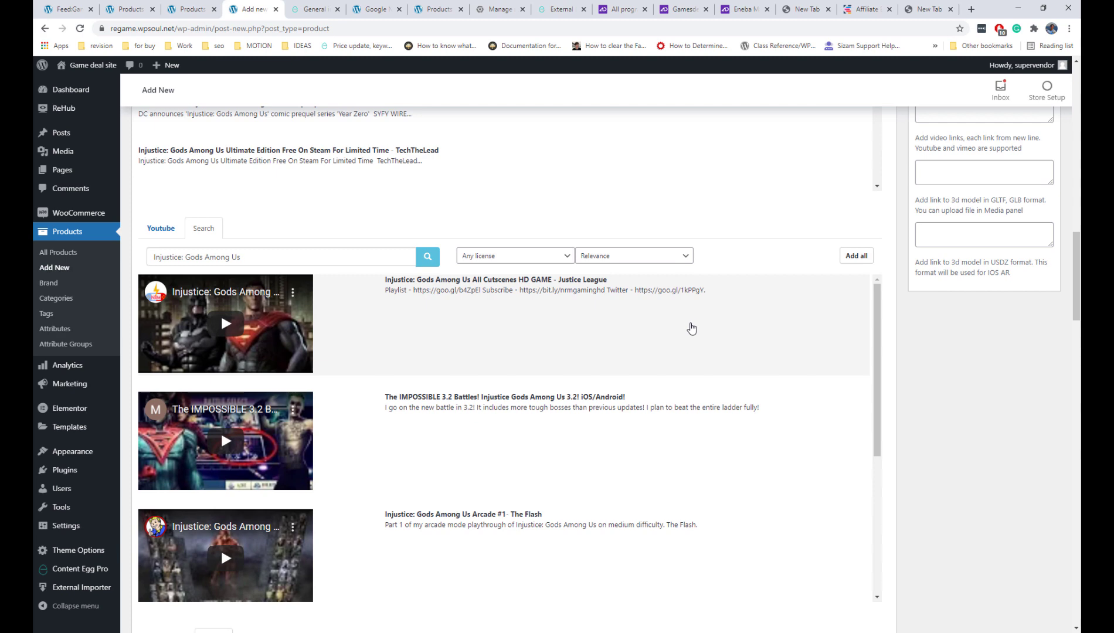
- Add three Injustice videos from YouTube results to the product
{"action": "left_click", "coordinate": [690, 326]}
{"action": "left_click", "coordinate": [694, 437]}
{"action": "left_click", "coordinate": [686, 507]}
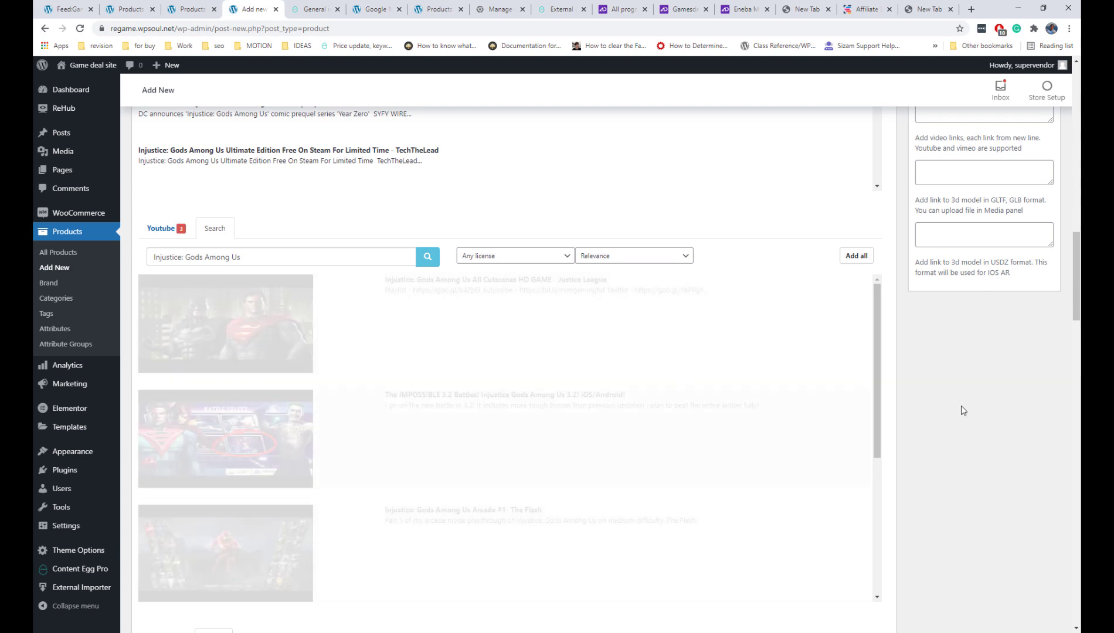
- Add the Injustice 2 (PC) Gamesdeal offer to the product
{"action": "scroll", "coordinate": [938, 404], "scroll_direction": "down", "scroll_amount": 6}
{"action": "scroll", "coordinate": [968, 384], "scroll_direction": "down", "scroll_amount": 3}
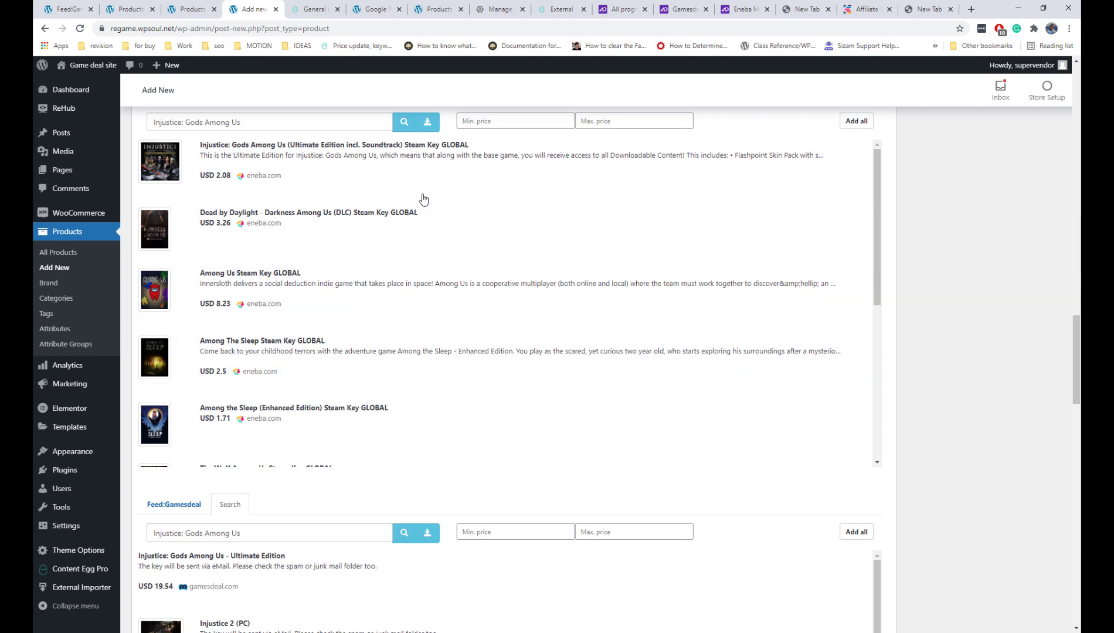
{"action": "scroll", "coordinate": [421, 198], "scroll_direction": "up", "scroll_amount": 1}
{"action": "scroll", "coordinate": [421, 198], "scroll_direction": "up", "scroll_amount": 2}
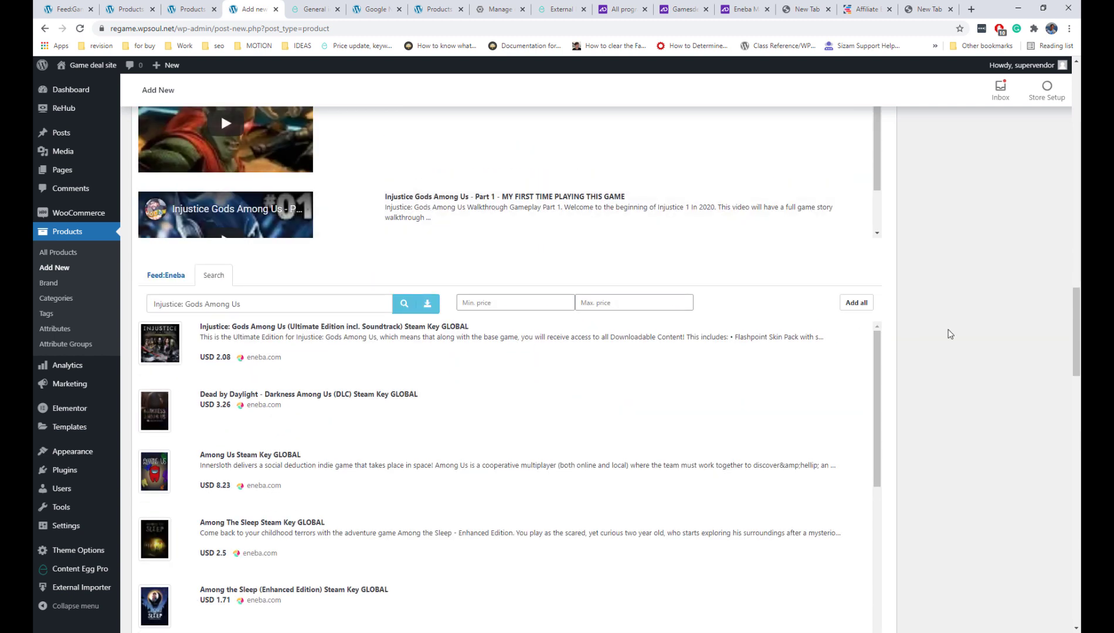
{"action": "scroll", "coordinate": [950, 334], "scroll_direction": "down", "scroll_amount": 3}
{"action": "scroll", "coordinate": [906, 287], "scroll_direction": "down", "scroll_amount": 4}
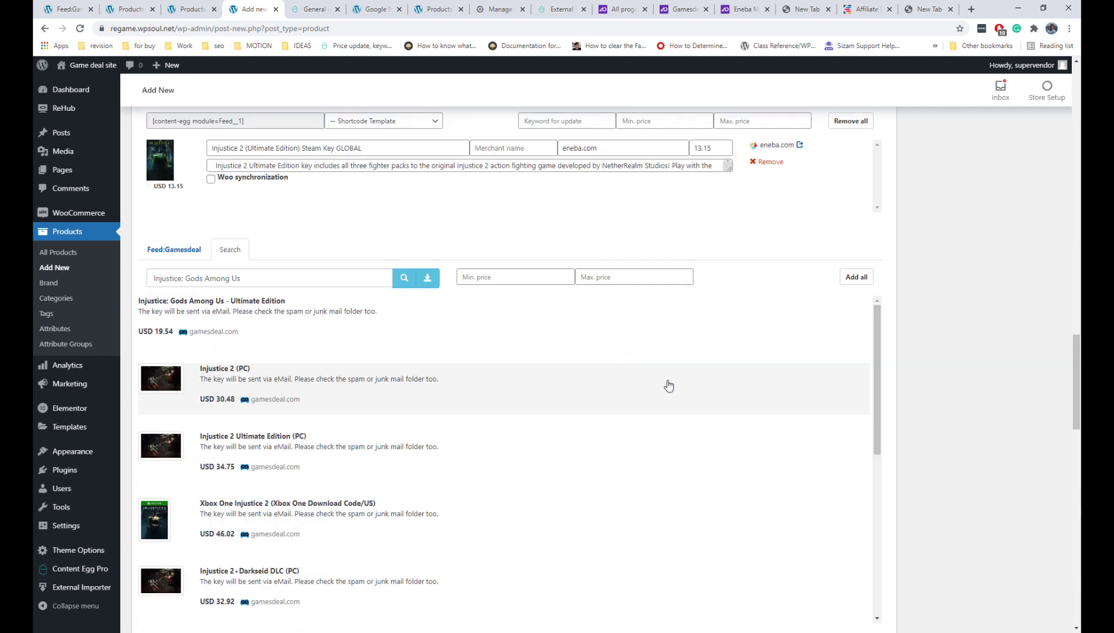
{"action": "left_click", "coordinate": [669, 385]}
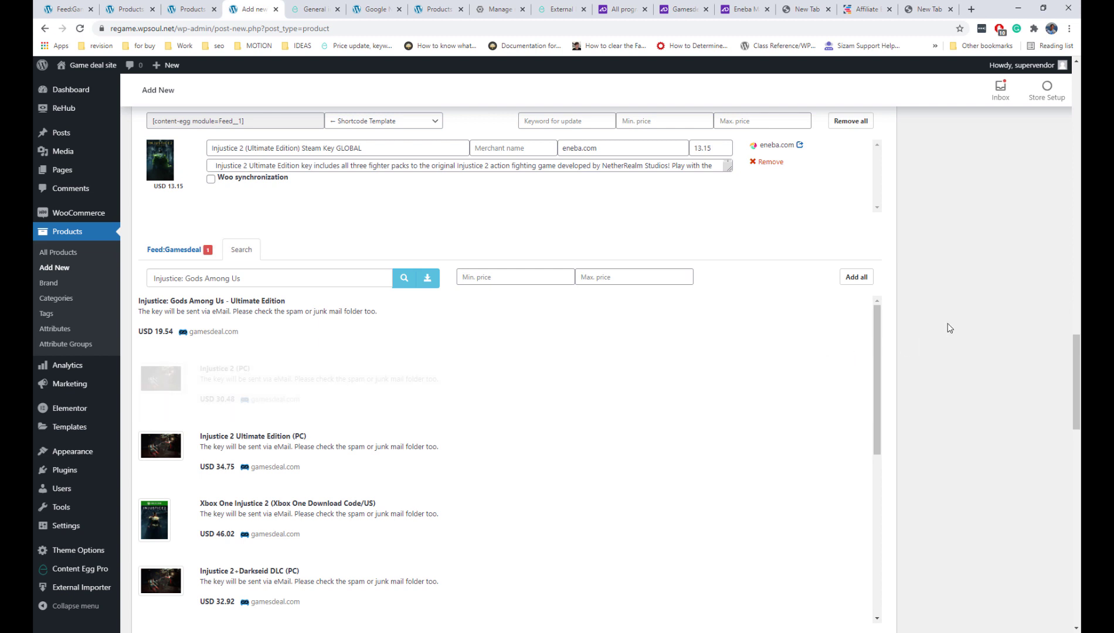
- Set the product type to External/Affiliate product
{"action": "scroll", "coordinate": [950, 328], "scroll_direction": "down", "scroll_amount": 6}
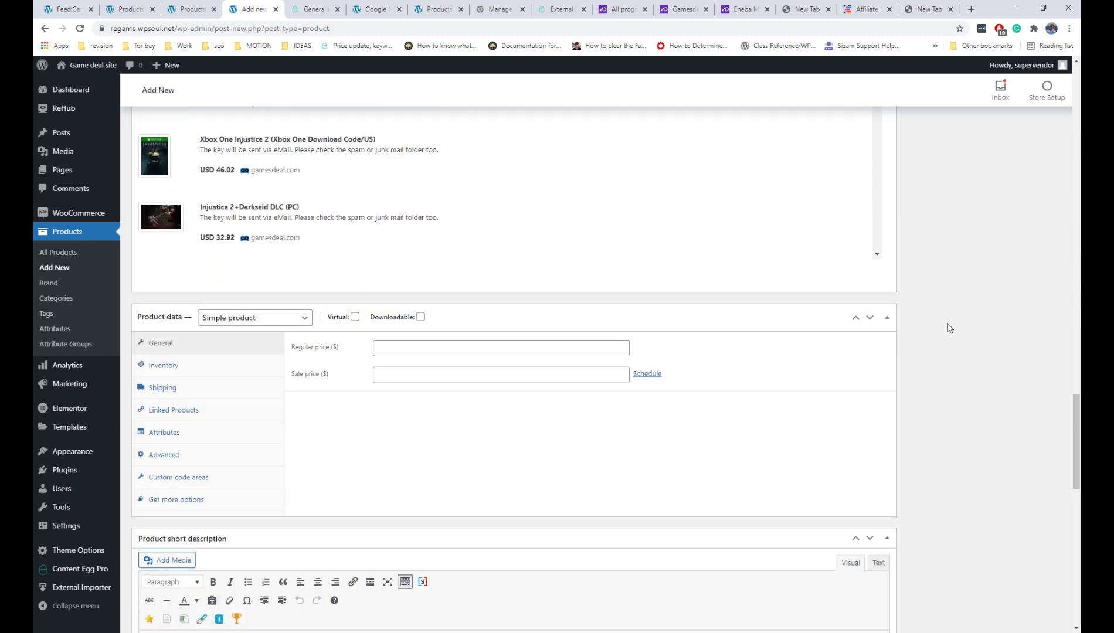
{"action": "left_click", "coordinate": [271, 320]}
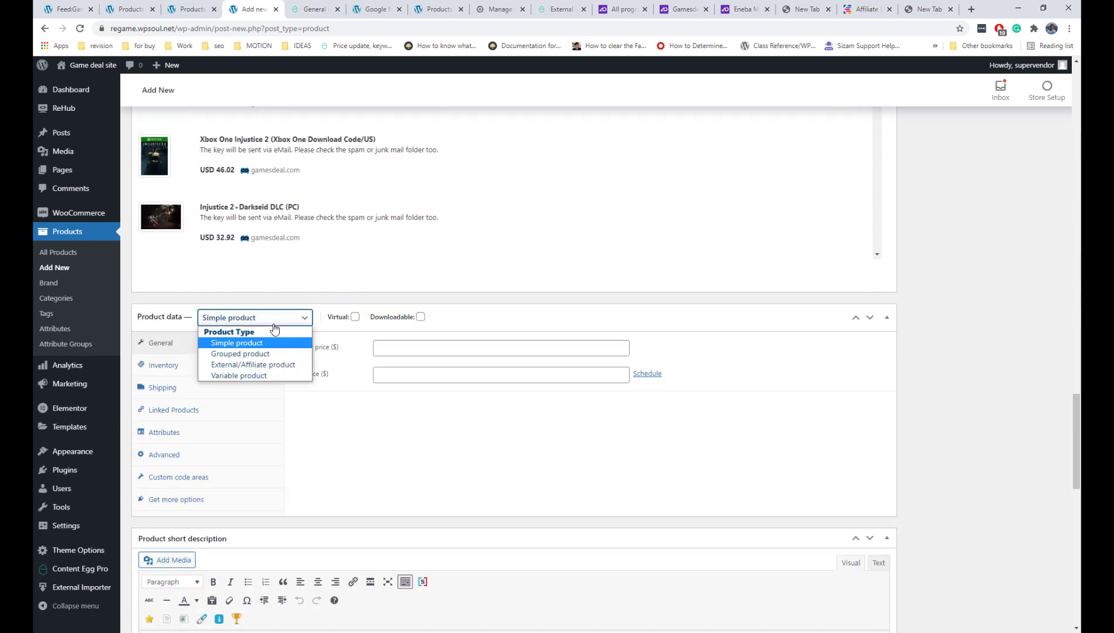
{"action": "left_click", "coordinate": [271, 363]}
- Publish the Injustice: Gods Among Us product
{"action": "scroll", "coordinate": [870, 313], "scroll_direction": "down", "scroll_amount": 6}
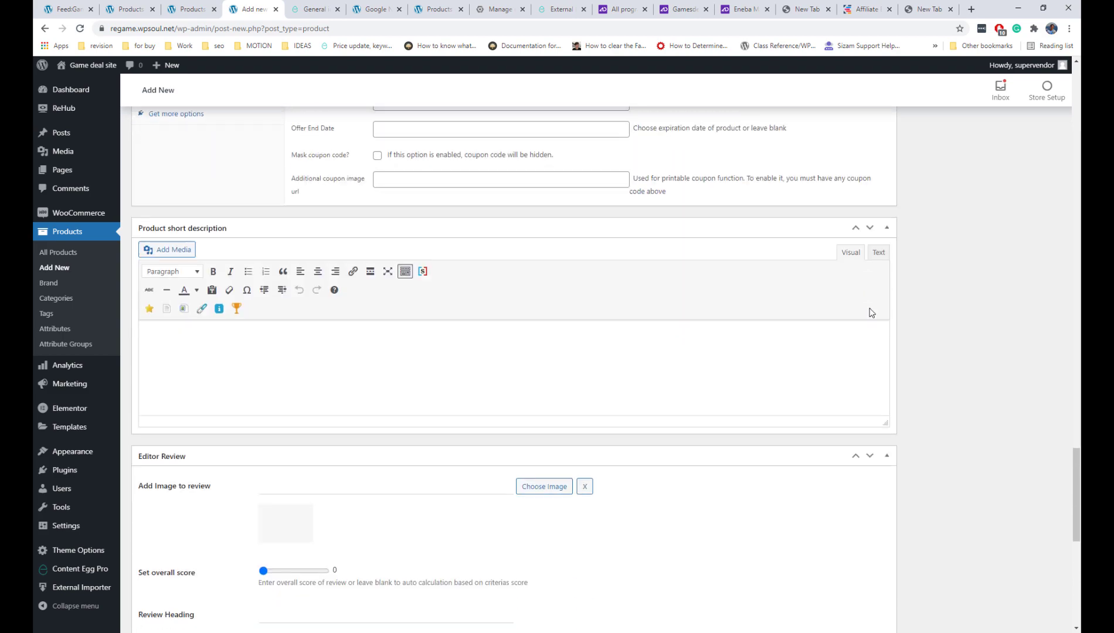
{"action": "scroll", "coordinate": [870, 312], "scroll_direction": "down", "scroll_amount": 3}
{"action": "scroll", "coordinate": [870, 313], "scroll_direction": "up", "scroll_amount": 20}
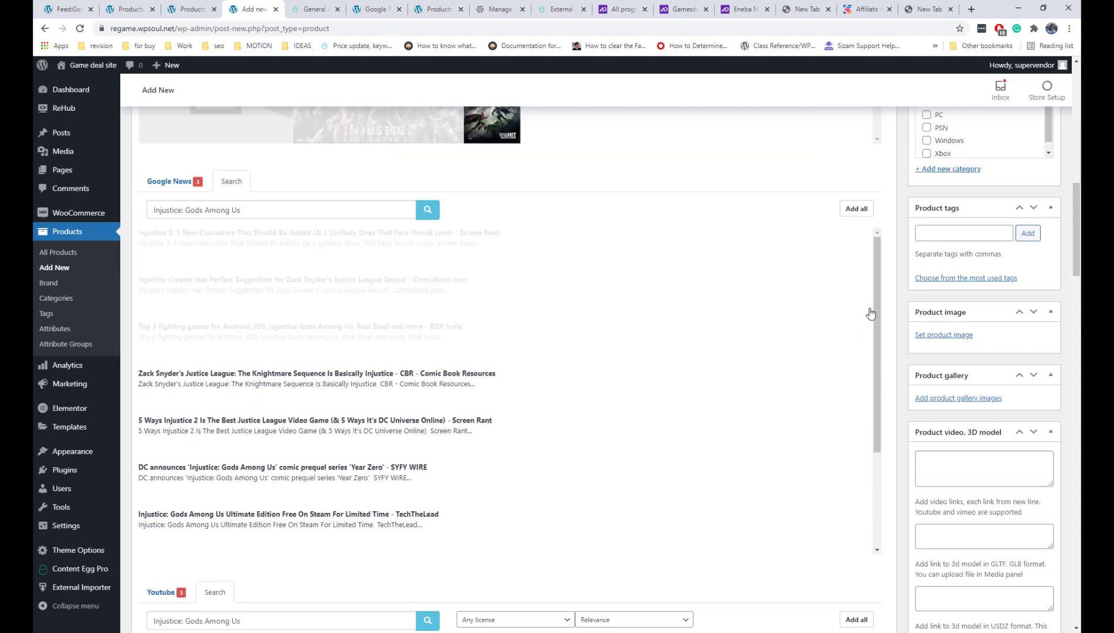
{"action": "scroll", "coordinate": [870, 312], "scroll_direction": "up", "scroll_amount": 20}
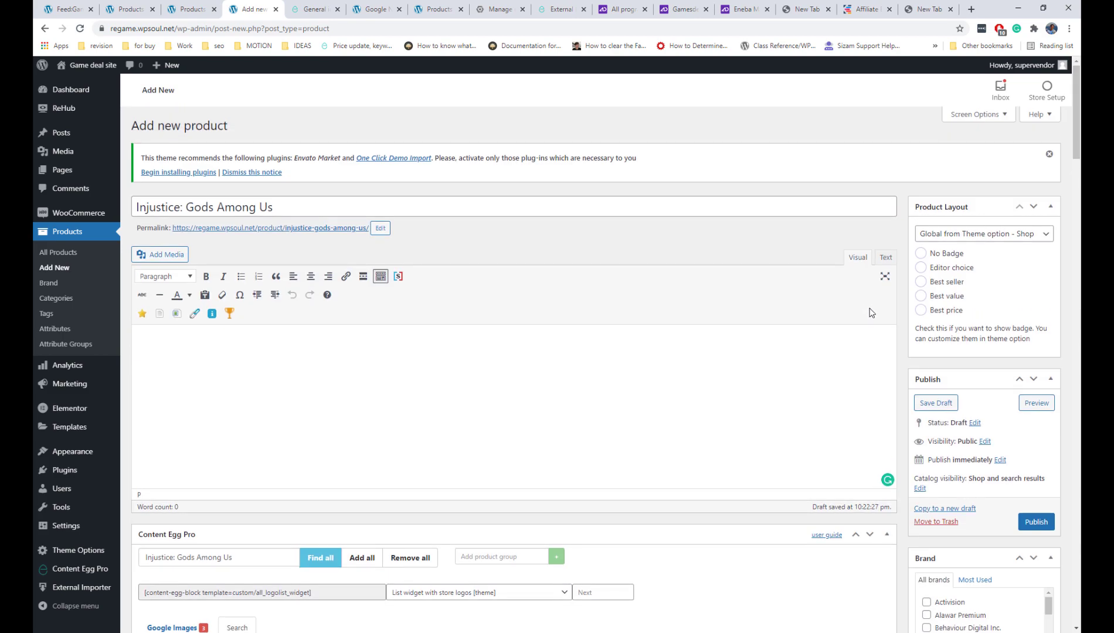
{"action": "scroll", "coordinate": [1005, 295], "scroll_direction": "down", "scroll_amount": 6}
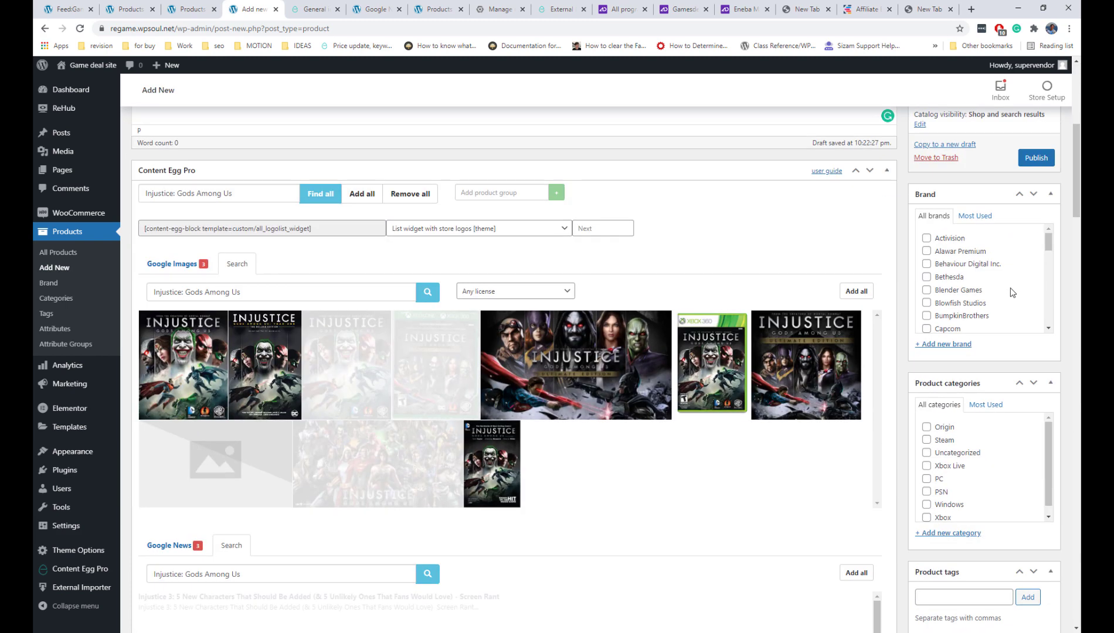
{"action": "scroll", "coordinate": [1012, 292], "scroll_direction": "down", "scroll_amount": 5}
{"action": "scroll", "coordinate": [1013, 292], "scroll_direction": "up", "scroll_amount": 5}
{"action": "left_click", "coordinate": [1036, 158]}
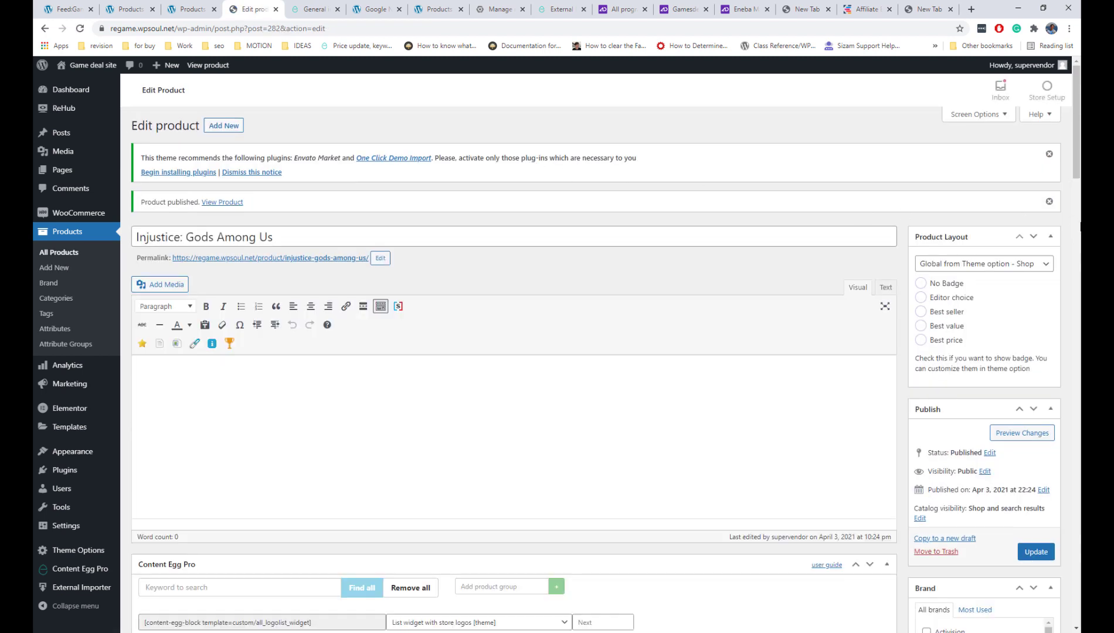
- Review the live Injustice page showing $13.15 and three news articles, then return to editing
{"action": "left_click", "coordinate": [270, 258]}
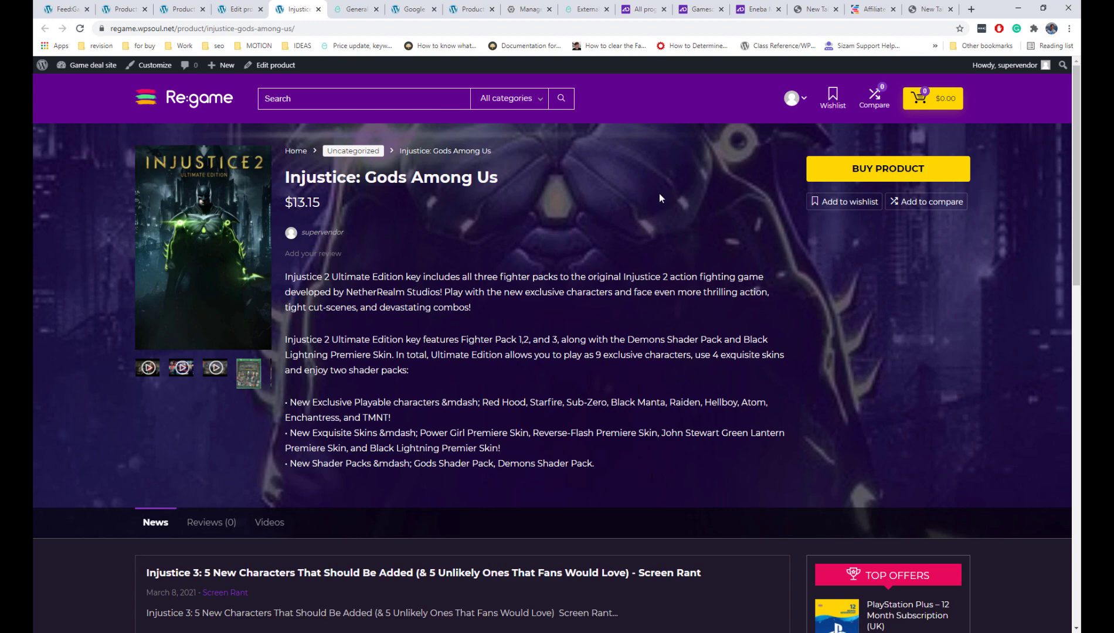
{"action": "scroll", "coordinate": [659, 194], "scroll_direction": "down", "scroll_amount": 6}
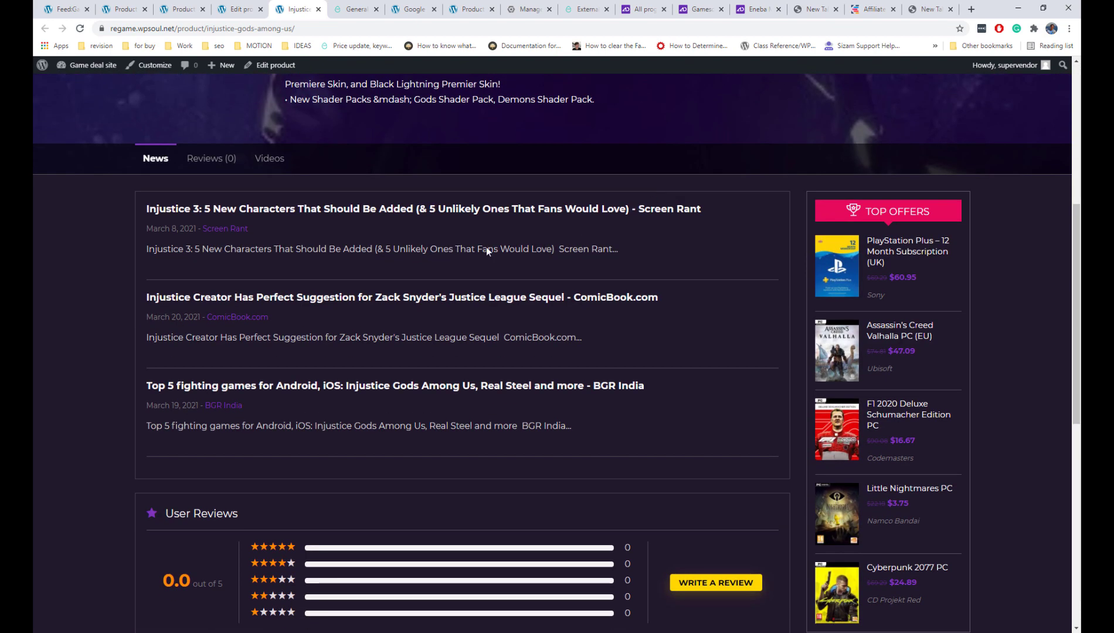
{"action": "scroll", "coordinate": [523, 273], "scroll_direction": "down", "scroll_amount": 9}
{"action": "scroll", "coordinate": [522, 273], "scroll_direction": "up", "scroll_amount": 15}
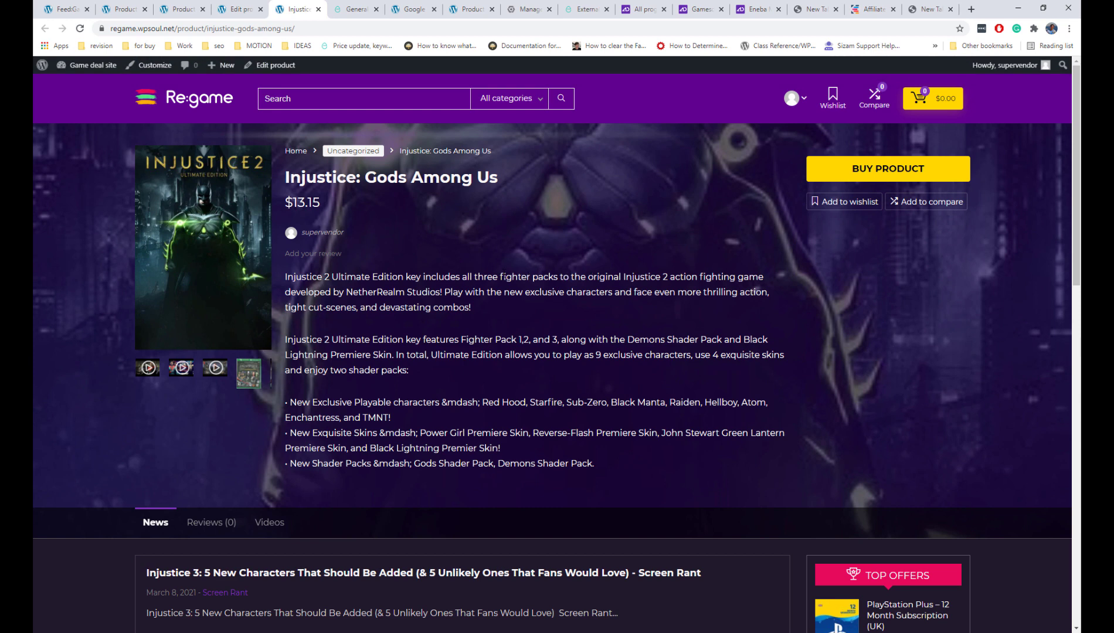
{"action": "left_click", "coordinate": [235, 10]}
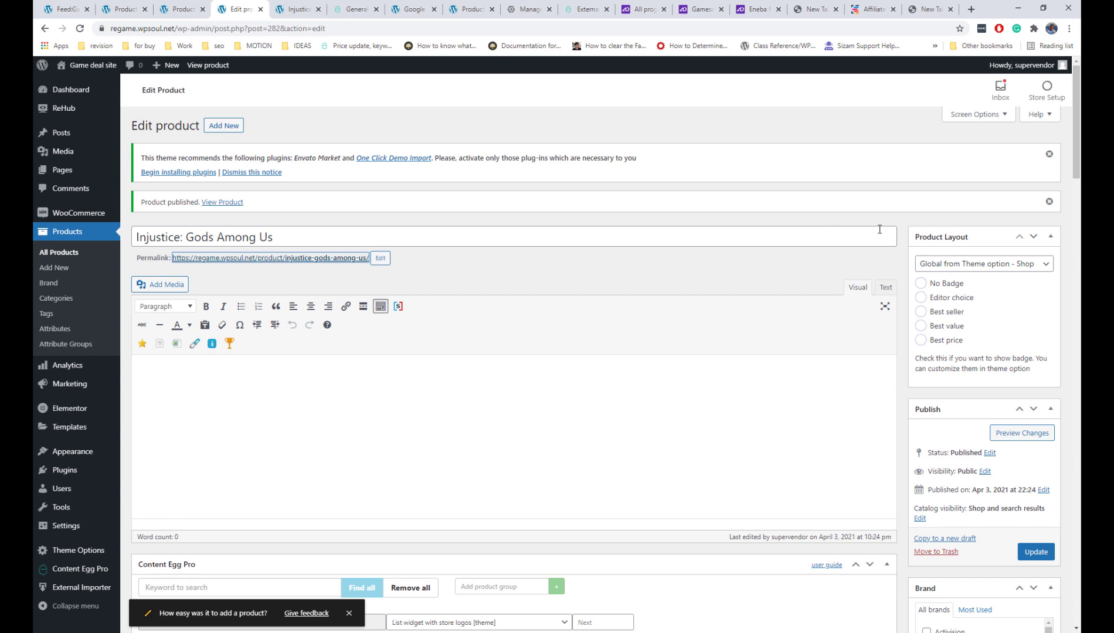
- Set the product layout to Content Egg List and update the product
{"action": "left_click", "coordinate": [968, 262]}
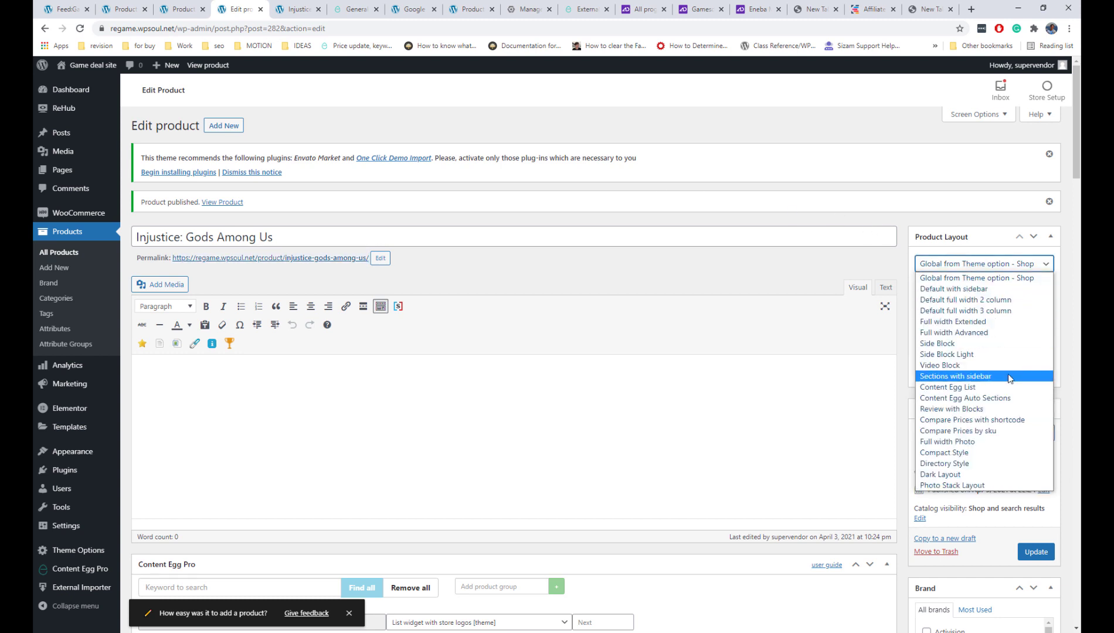
{"action": "left_click", "coordinate": [1001, 386]}
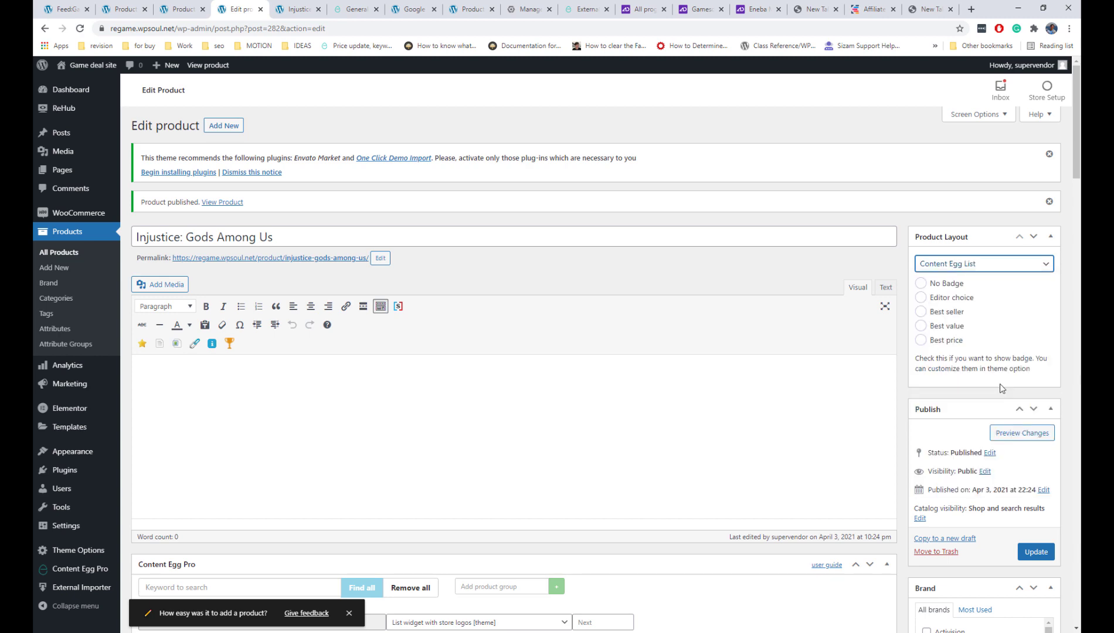
{"action": "left_click", "coordinate": [1036, 551]}
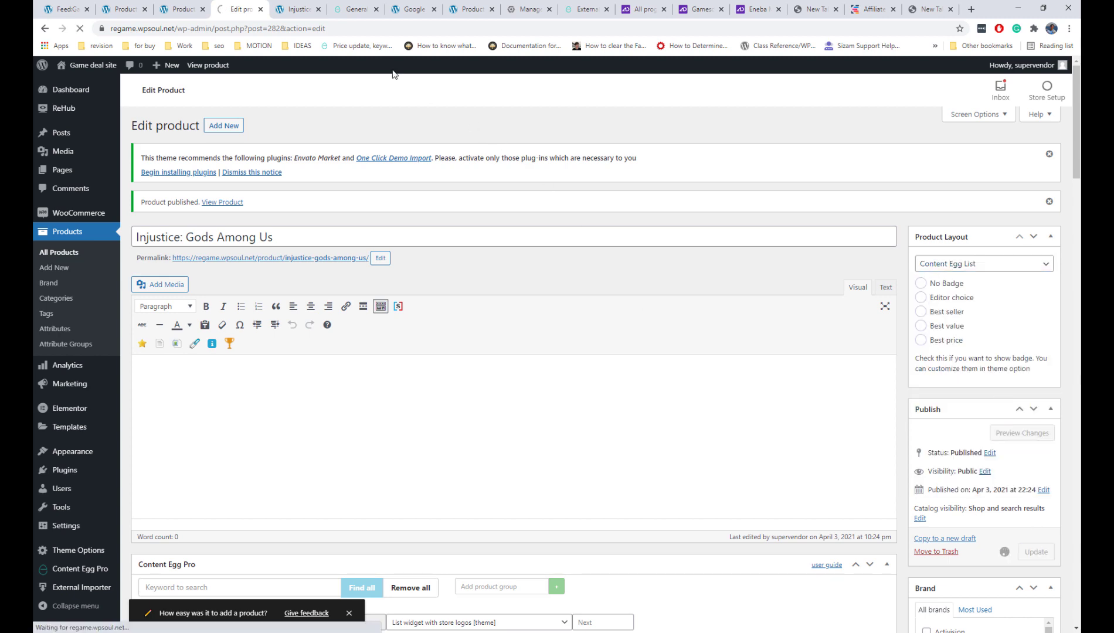
- Reload the live page to review the $13.15 and $30.48 offer comparison, then return to the editor
{"action": "left_click", "coordinate": [296, 9]}
{"action": "left_click", "coordinate": [80, 28]}
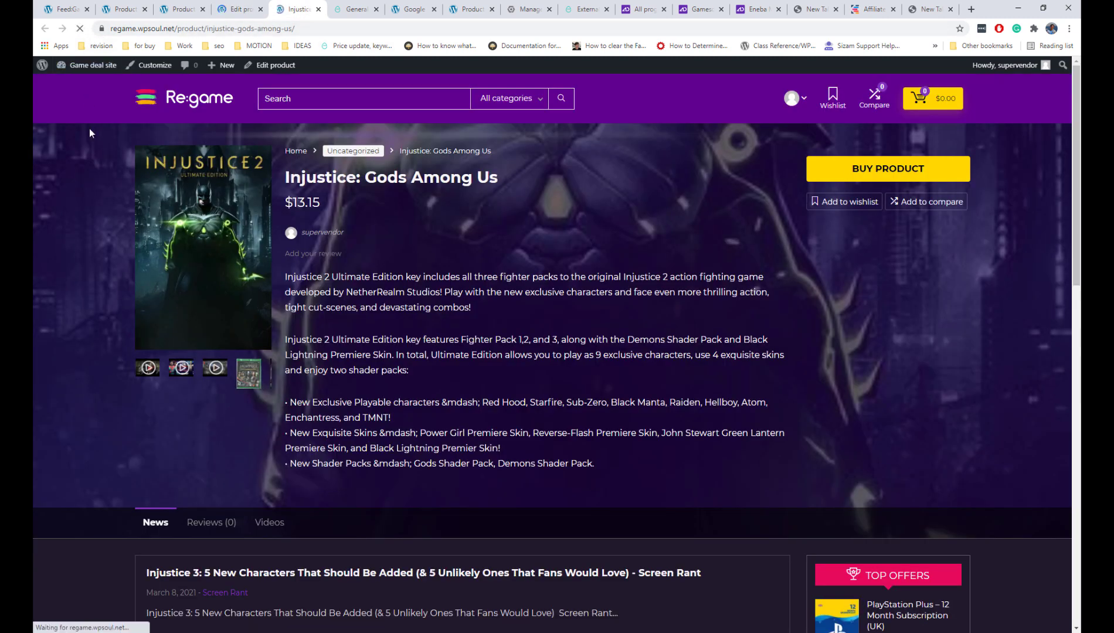
{"action": "scroll", "coordinate": [89, 133], "scroll_direction": "down", "scroll_amount": 9}
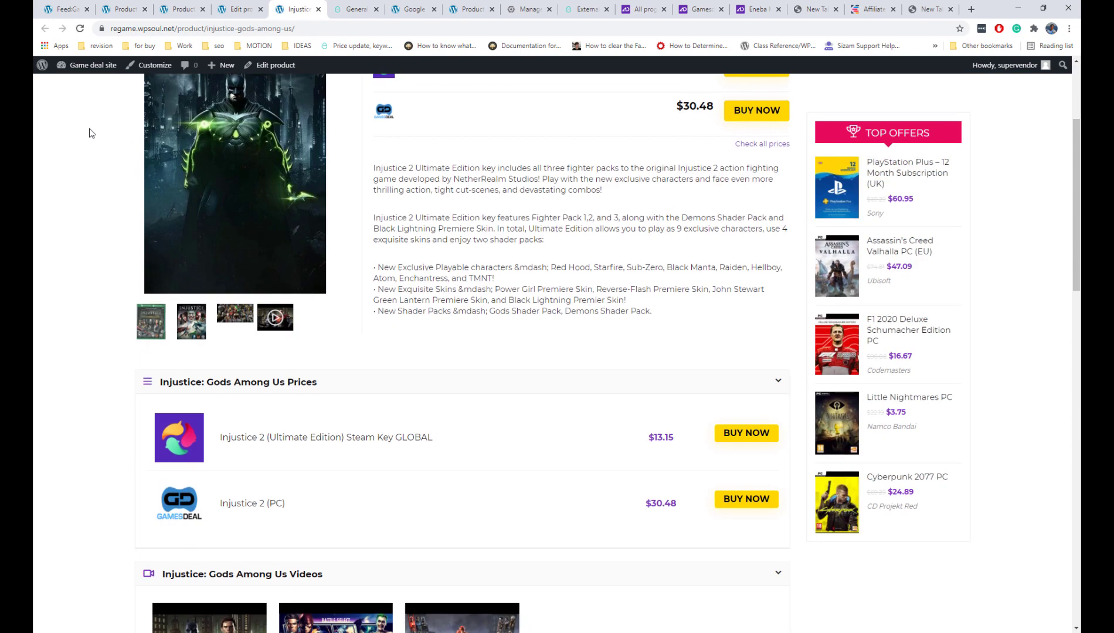
{"action": "scroll", "coordinate": [90, 134], "scroll_direction": "down", "scroll_amount": 3}
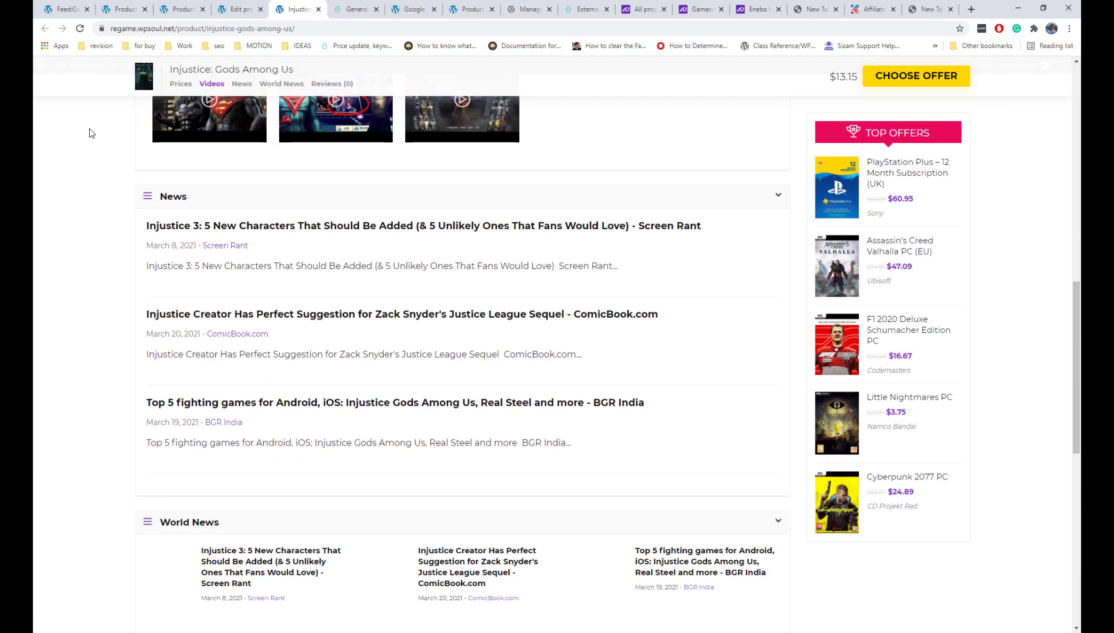
{"action": "scroll", "coordinate": [90, 133], "scroll_direction": "up", "scroll_amount": 6}
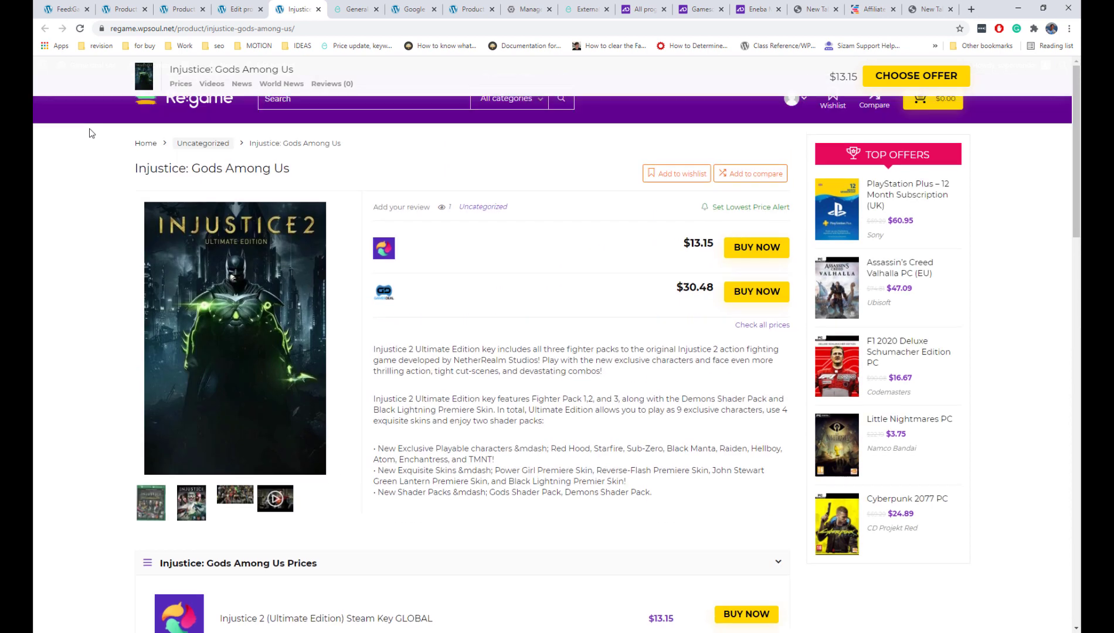
{"action": "scroll", "coordinate": [89, 133], "scroll_direction": "down", "scroll_amount": 10}
{"action": "scroll", "coordinate": [89, 133], "scroll_direction": "down", "scroll_amount": 3}
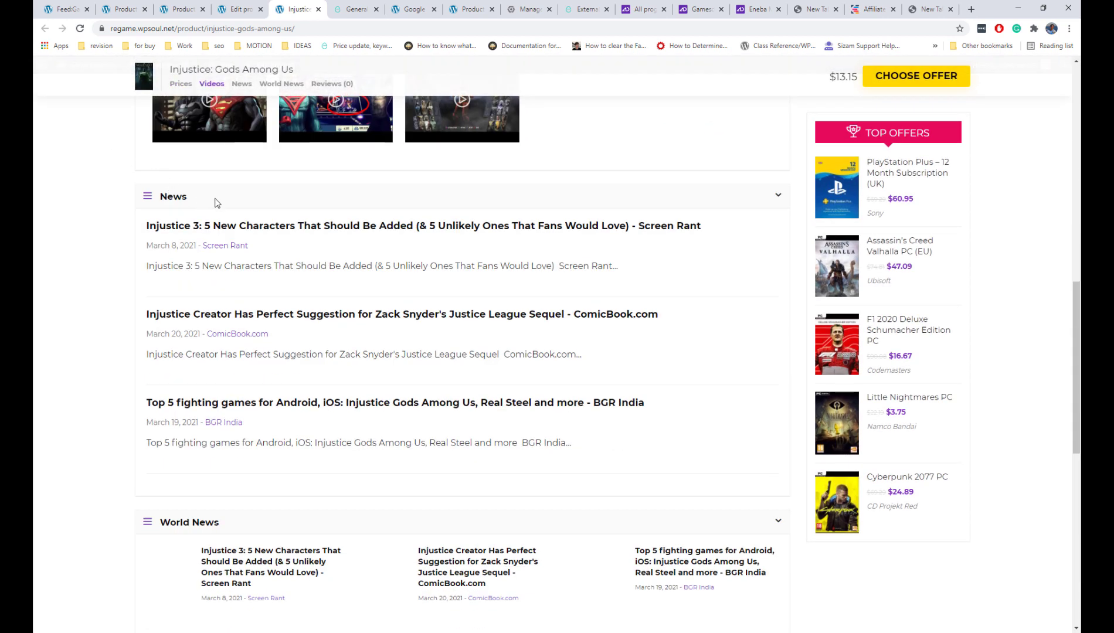
{"action": "scroll", "coordinate": [214, 203], "scroll_direction": "down", "scroll_amount": 7}
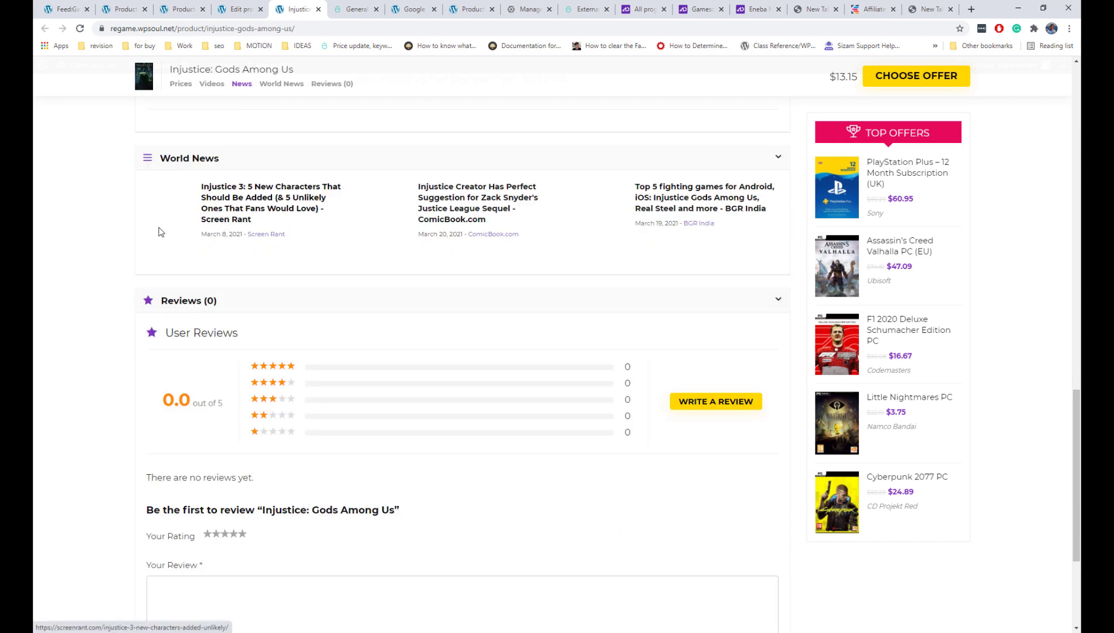
{"action": "scroll", "coordinate": [70, 231], "scroll_direction": "up", "scroll_amount": 20}
{"action": "left_click", "coordinate": [237, 9]}
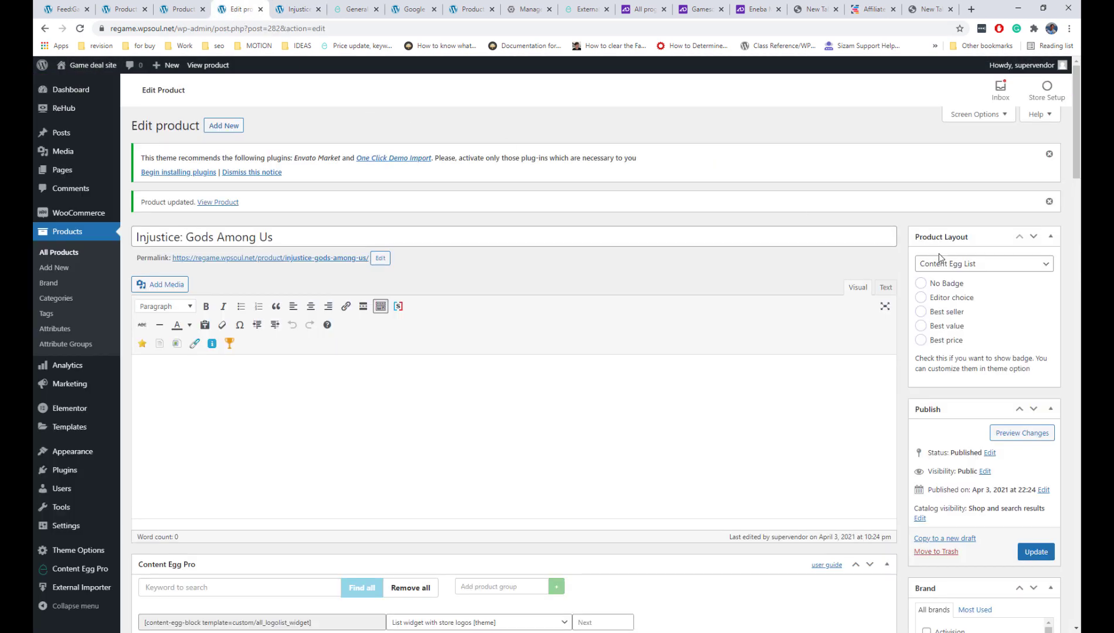
- Try the Content Egg Auto Sections layout, update, and preview it on the live page
{"action": "left_click", "coordinate": [976, 265]}
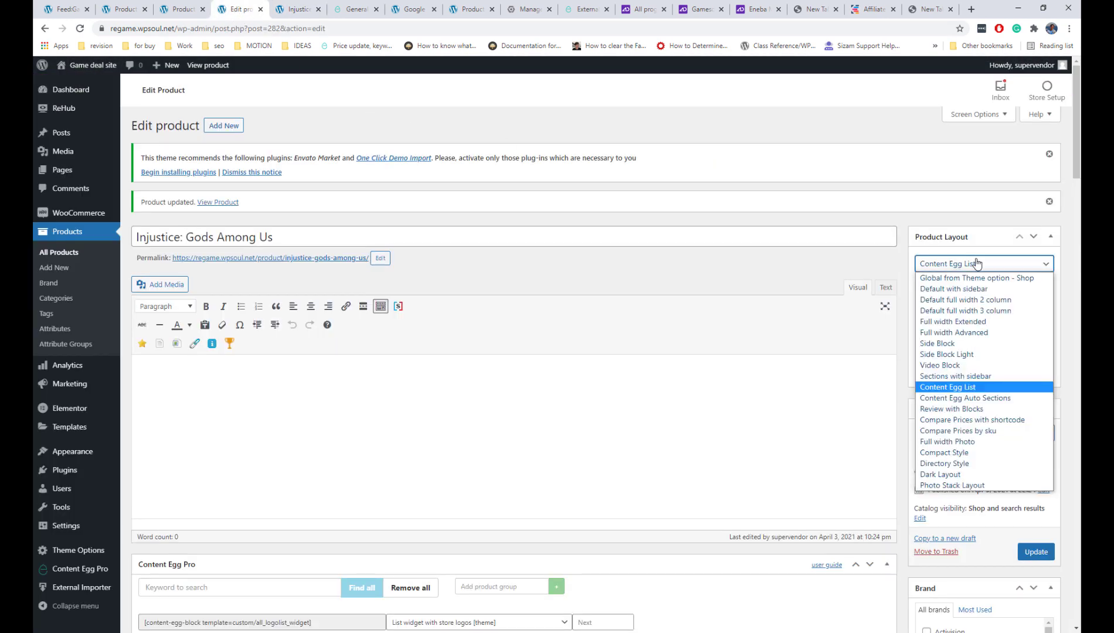
{"action": "left_click", "coordinate": [1017, 398]}
{"action": "left_click", "coordinate": [1033, 551]}
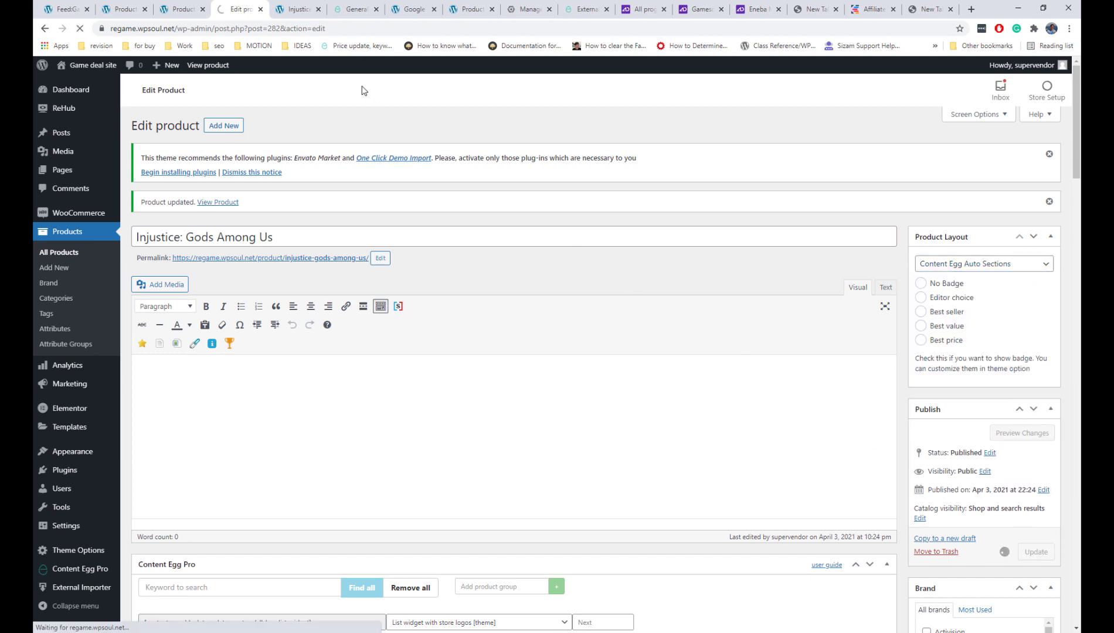
{"action": "left_click", "coordinate": [296, 11]}
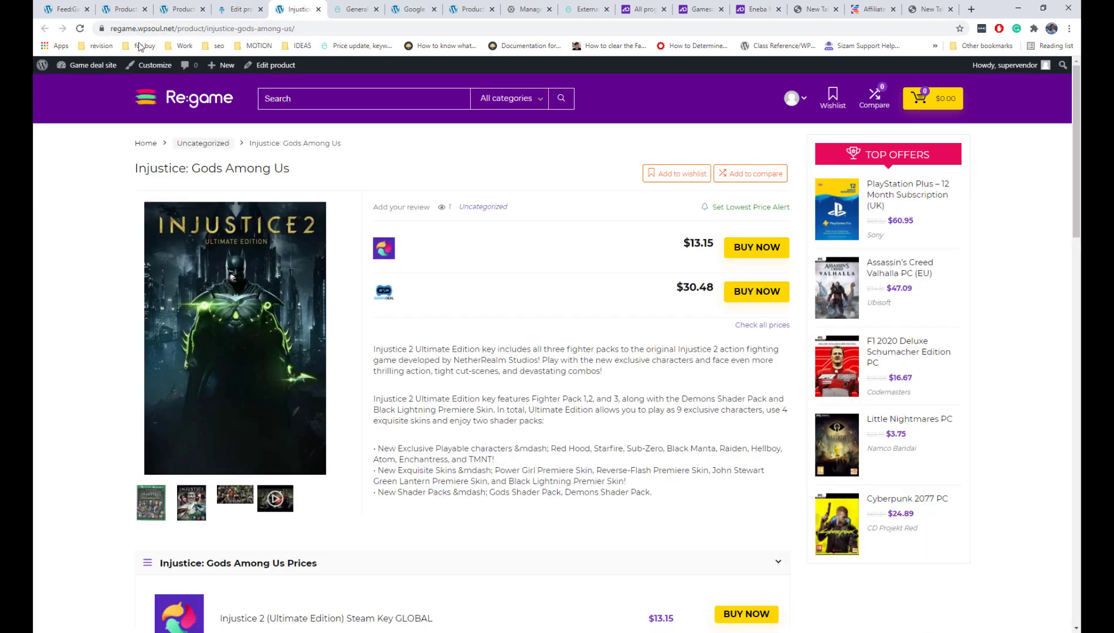
{"action": "left_click", "coordinate": [82, 30]}
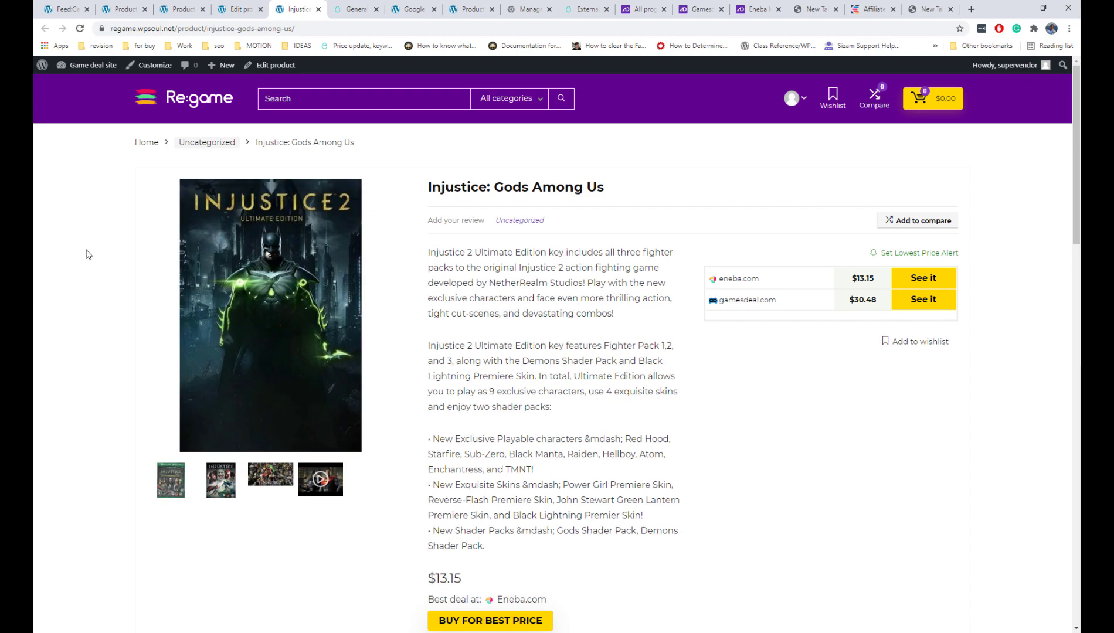
{"action": "scroll", "coordinate": [86, 255], "scroll_direction": "down", "scroll_amount": 9}
{"action": "scroll", "coordinate": [86, 256], "scroll_direction": "up", "scroll_amount": 9}
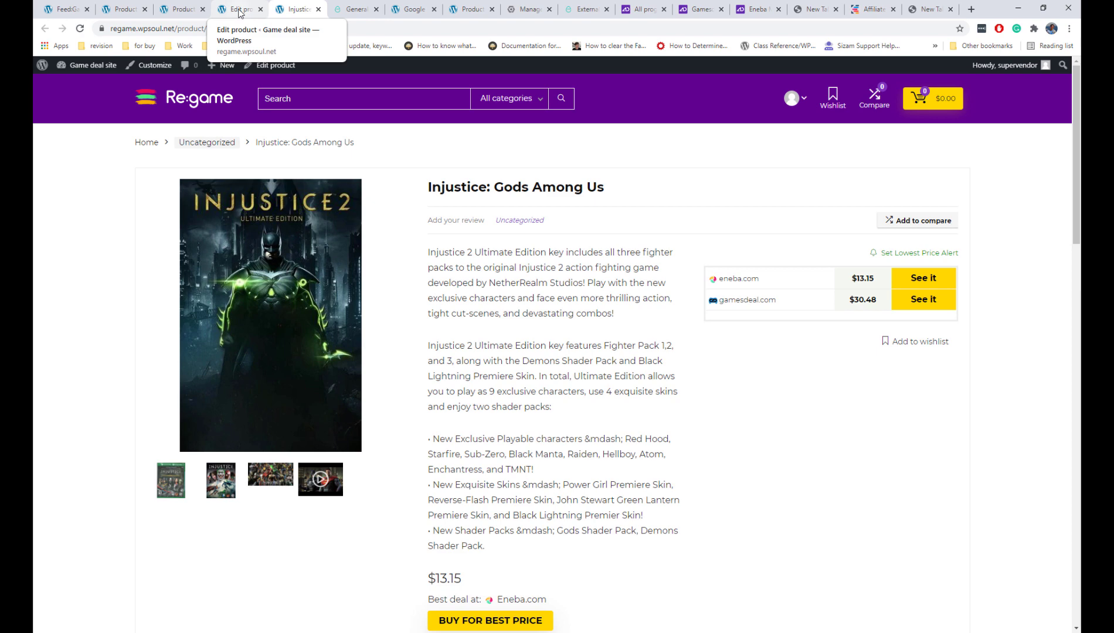
{"action": "left_click", "coordinate": [240, 10]}
- Switch to the Review with Blocks layout, update, and reload the live page to check it
{"action": "left_click", "coordinate": [962, 265]}
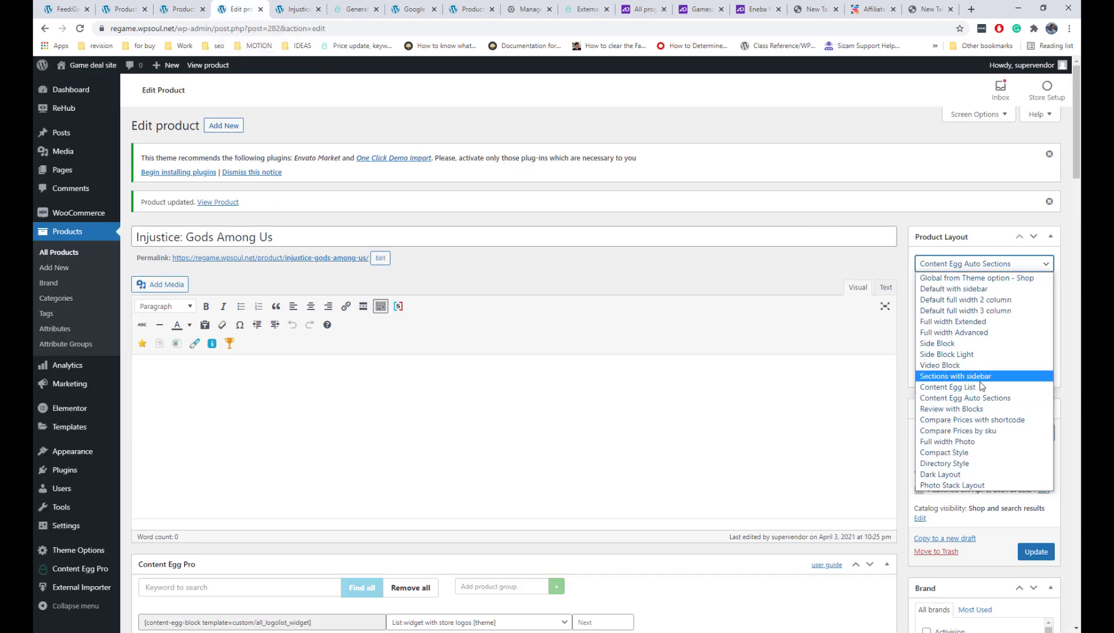
{"action": "left_click", "coordinate": [968, 410]}
{"action": "left_click", "coordinate": [1034, 553]}
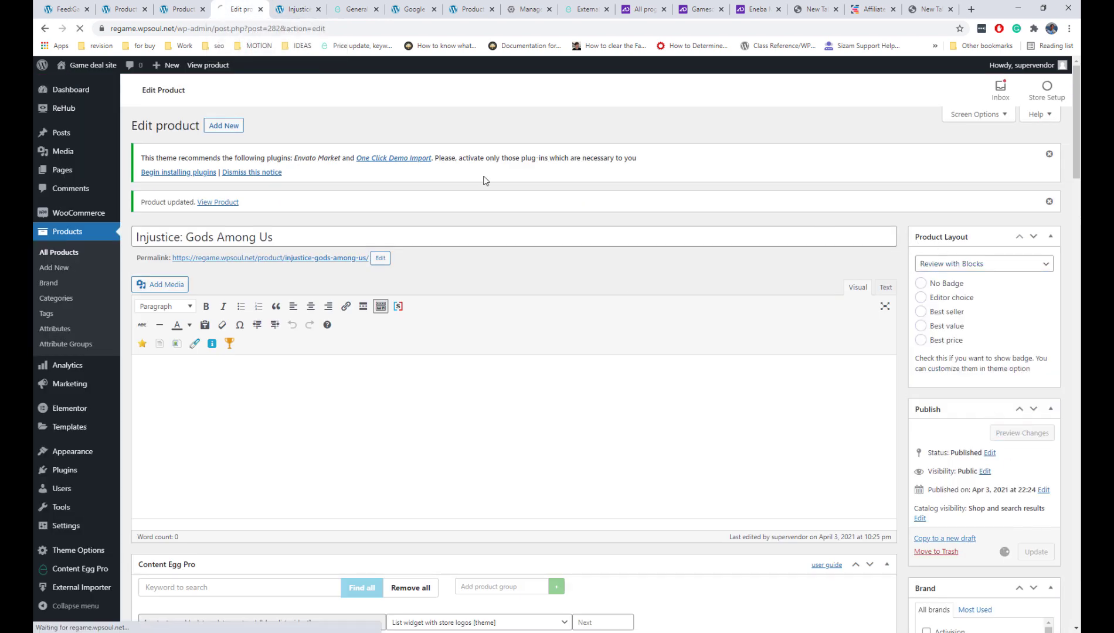
{"action": "left_click", "coordinate": [295, 10]}
{"action": "key", "text": "F5"}
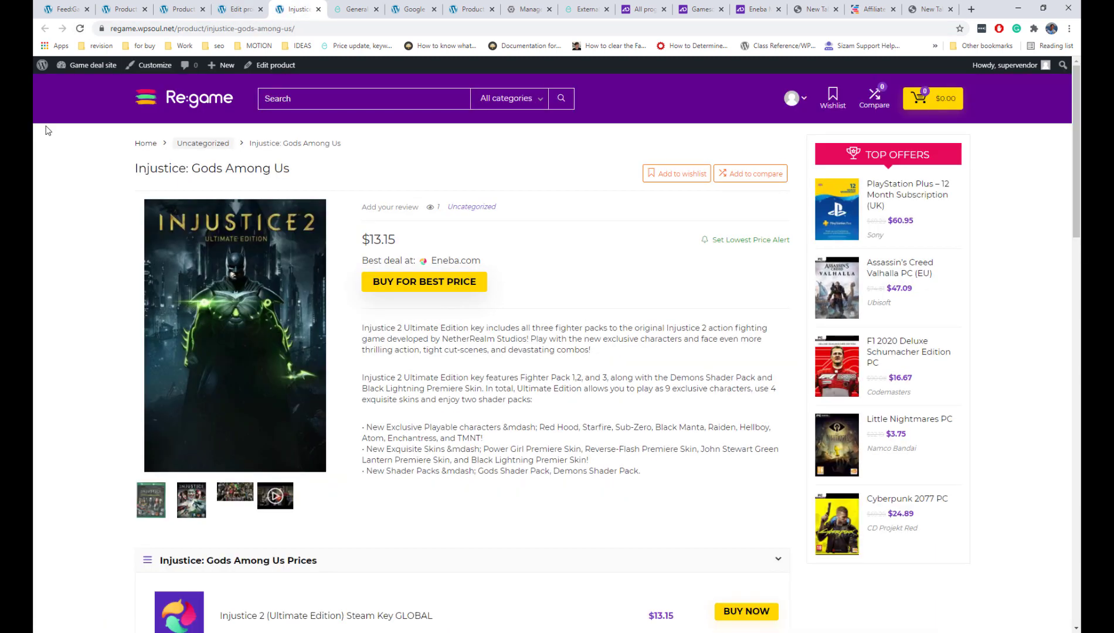
{"action": "scroll", "coordinate": [48, 130], "scroll_direction": "down", "scroll_amount": 12}
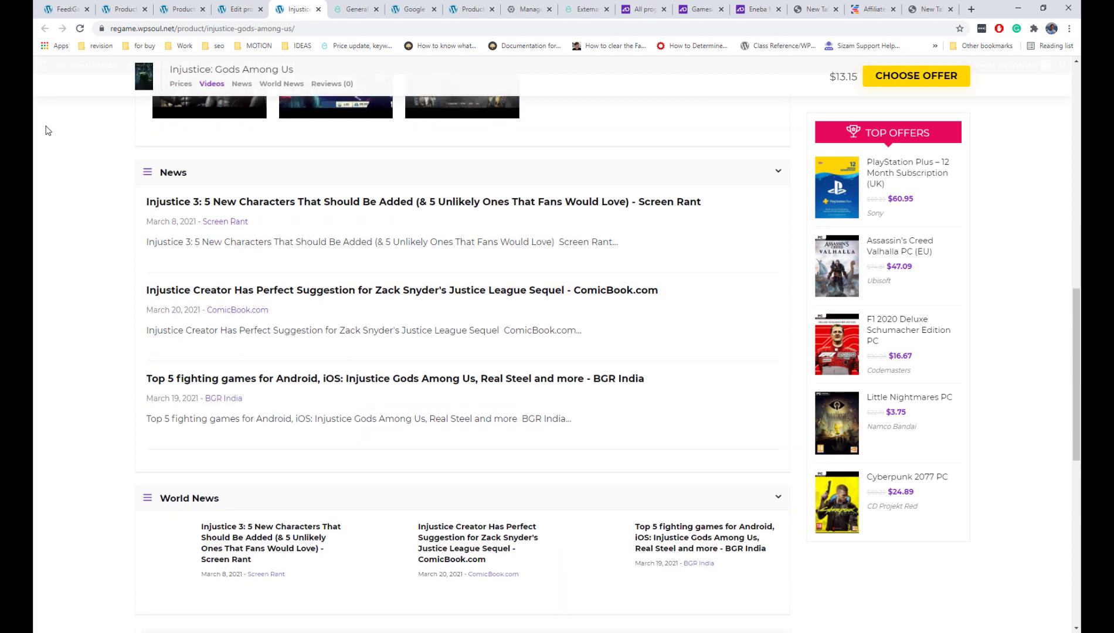
{"action": "scroll", "coordinate": [48, 130], "scroll_direction": "up", "scroll_amount": 12}
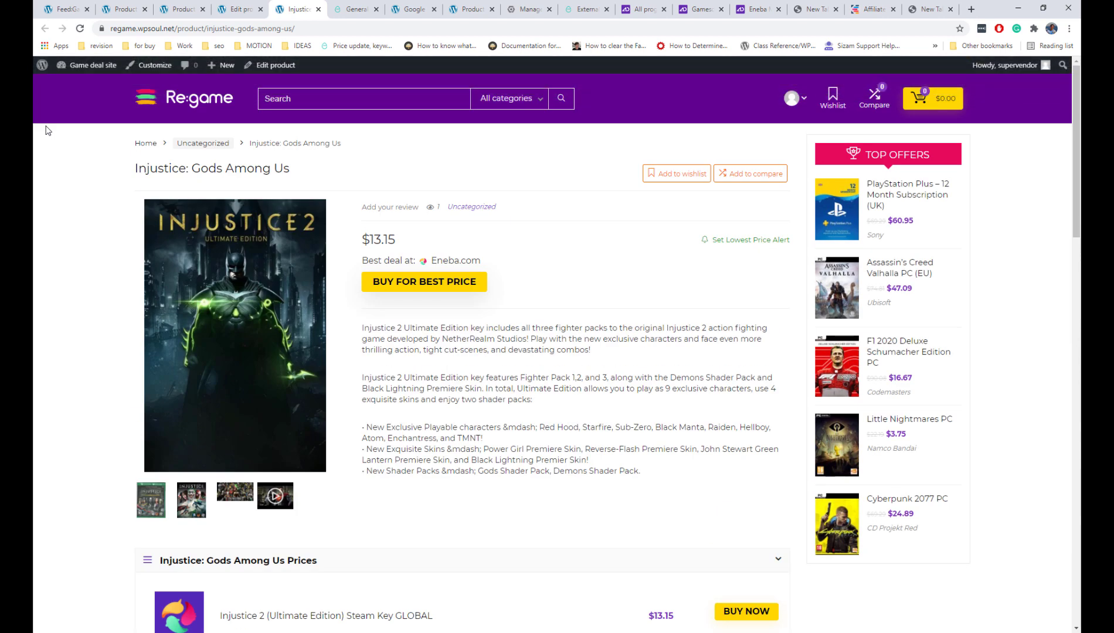
- Open the Injustice product editor in a new tab
{"action": "right_click", "coordinate": [273, 65]}
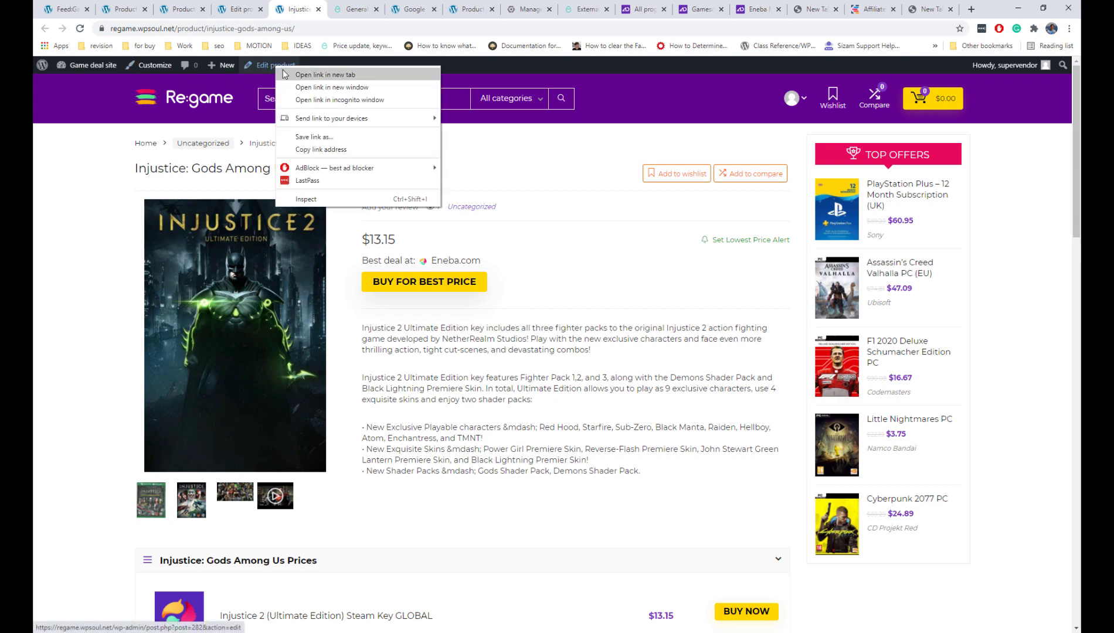
{"action": "left_click", "coordinate": [299, 73]}
{"action": "key", "text": "ctrl+Tab"}
{"action": "scroll", "coordinate": [450, 307], "scroll_direction": "down", "scroll_amount": 15}
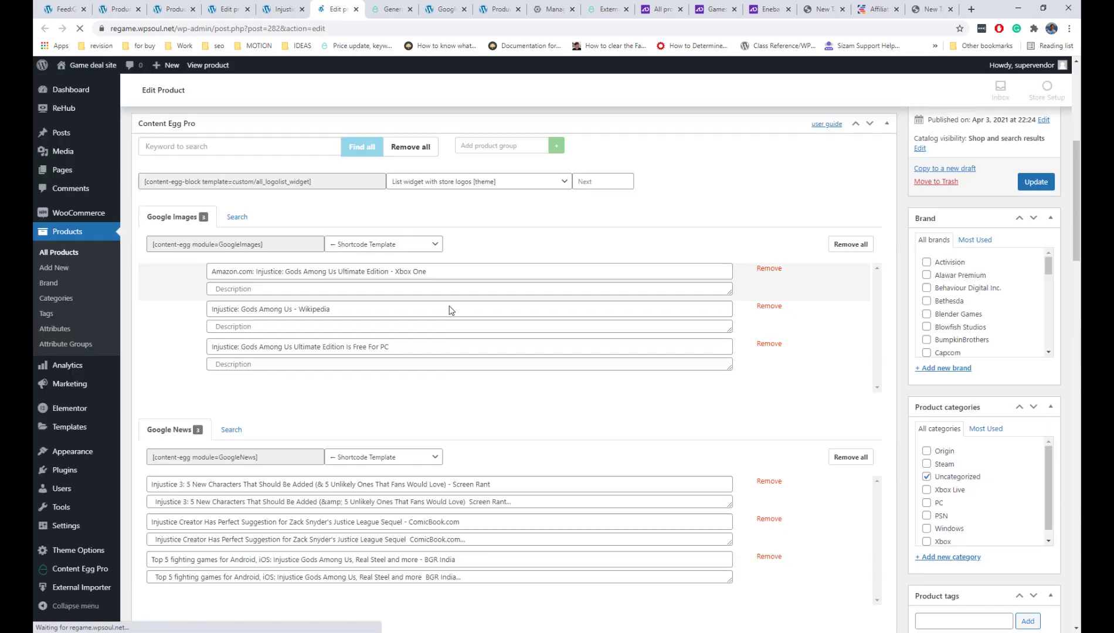
{"action": "scroll", "coordinate": [218, 293], "scroll_direction": "up", "scroll_amount": 3}
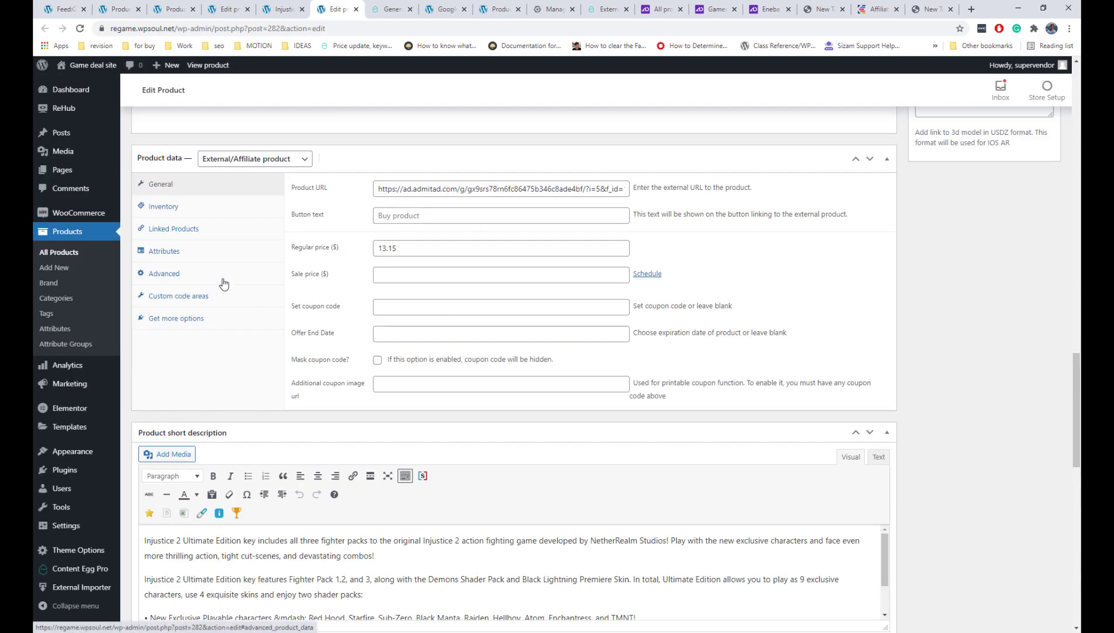
{"action": "scroll", "coordinate": [223, 282], "scroll_direction": "down", "scroll_amount": 12}
- Set the review heading to 'Awesome and scary'
{"action": "left_click", "coordinate": [276, 169]}
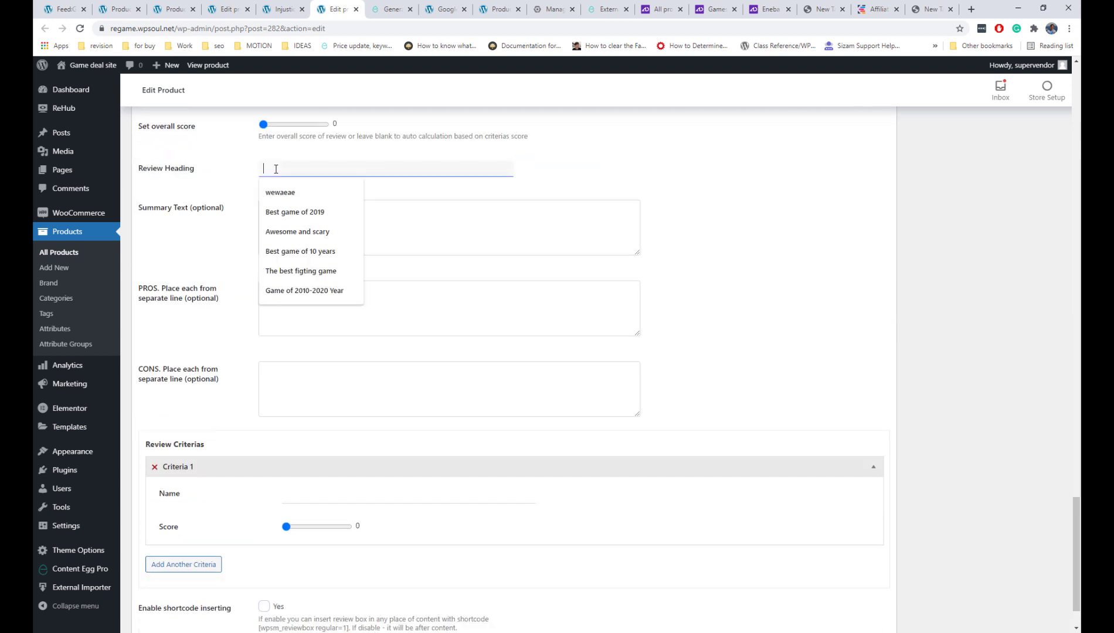
{"action": "type", "text": "Awesome and scary"}
{"action": "left_click", "coordinate": [293, 192]}
{"action": "scroll", "coordinate": [319, 427], "scroll_direction": "down", "scroll_amount": 1}
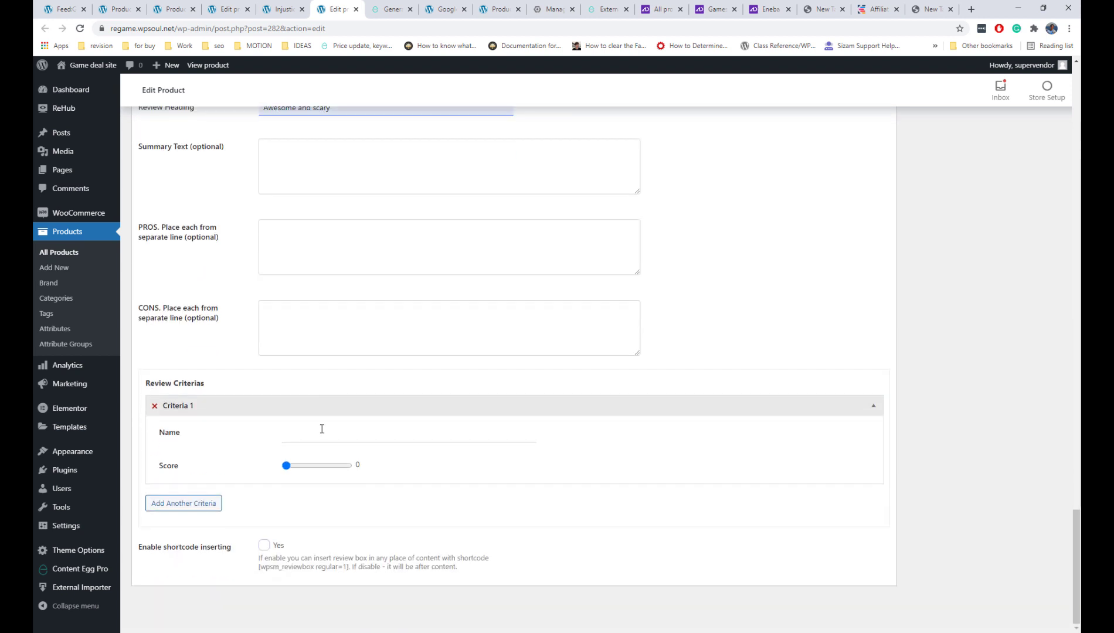
- Add review criteria Gameplay 9.9, Story 8.7 and Price value 9.1
{"action": "left_click", "coordinate": [323, 439]}
{"action": "left_click", "coordinate": [326, 497]}
{"action": "left_click", "coordinate": [221, 508]}
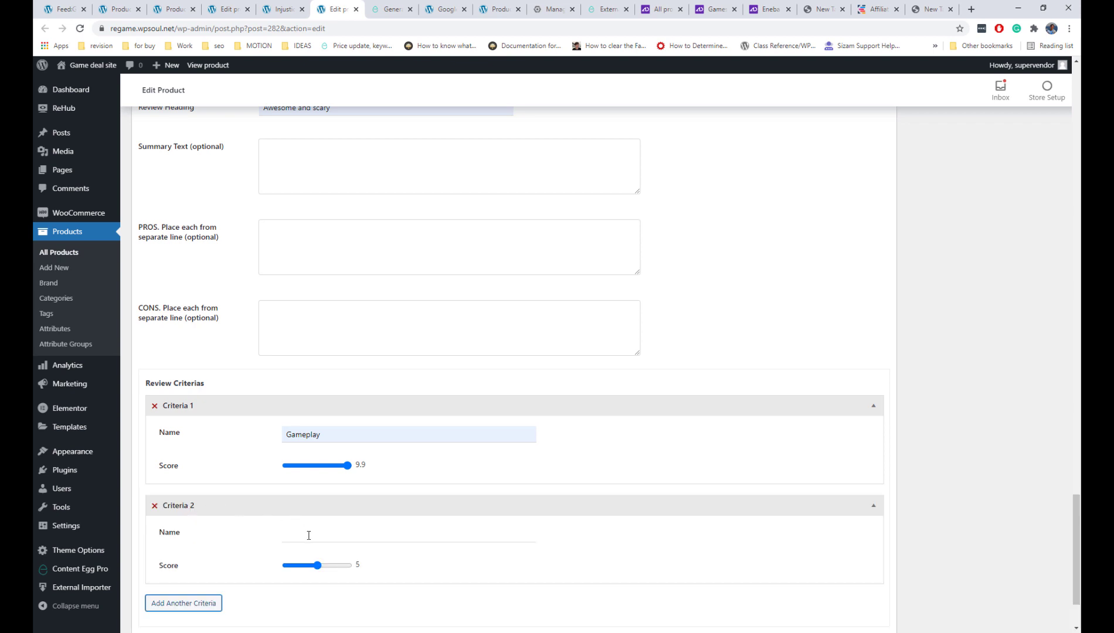
{"action": "left_click", "coordinate": [309, 533]}
{"action": "left_click", "coordinate": [338, 470]}
{"action": "left_click", "coordinate": [340, 565]}
{"action": "left_click", "coordinate": [184, 604]}
{"action": "scroll", "coordinate": [251, 557], "scroll_direction": "down", "scroll_amount": 3}
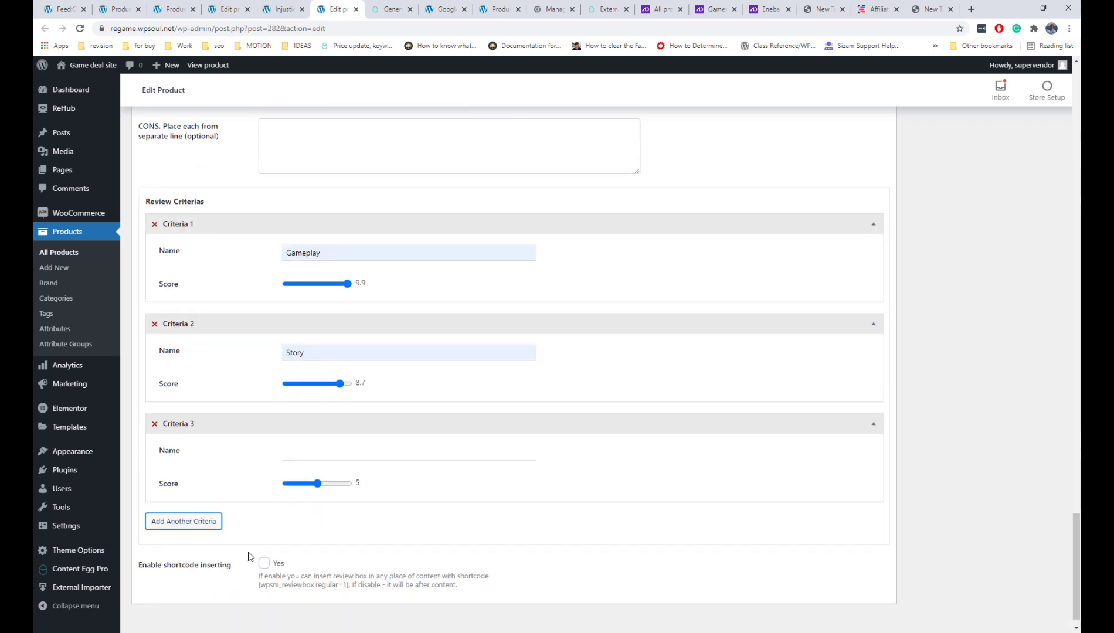
{"action": "left_click", "coordinate": [289, 452]}
{"action": "left_click", "coordinate": [306, 516]}
{"action": "left_click", "coordinate": [343, 483]}
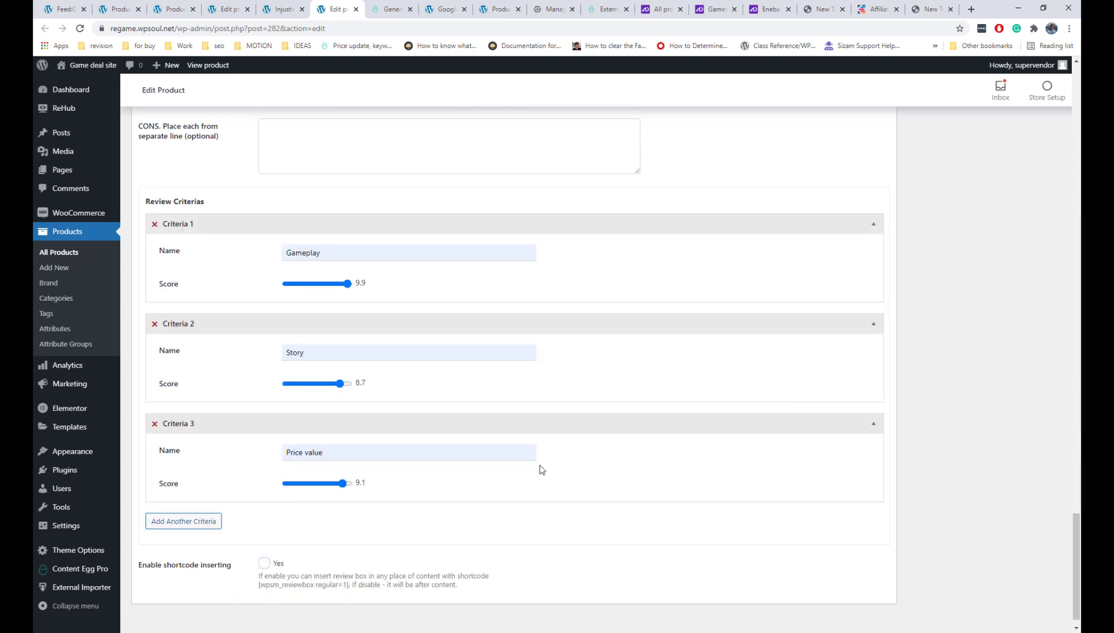
{"action": "scroll", "coordinate": [940, 351], "scroll_direction": "up", "scroll_amount": 15}
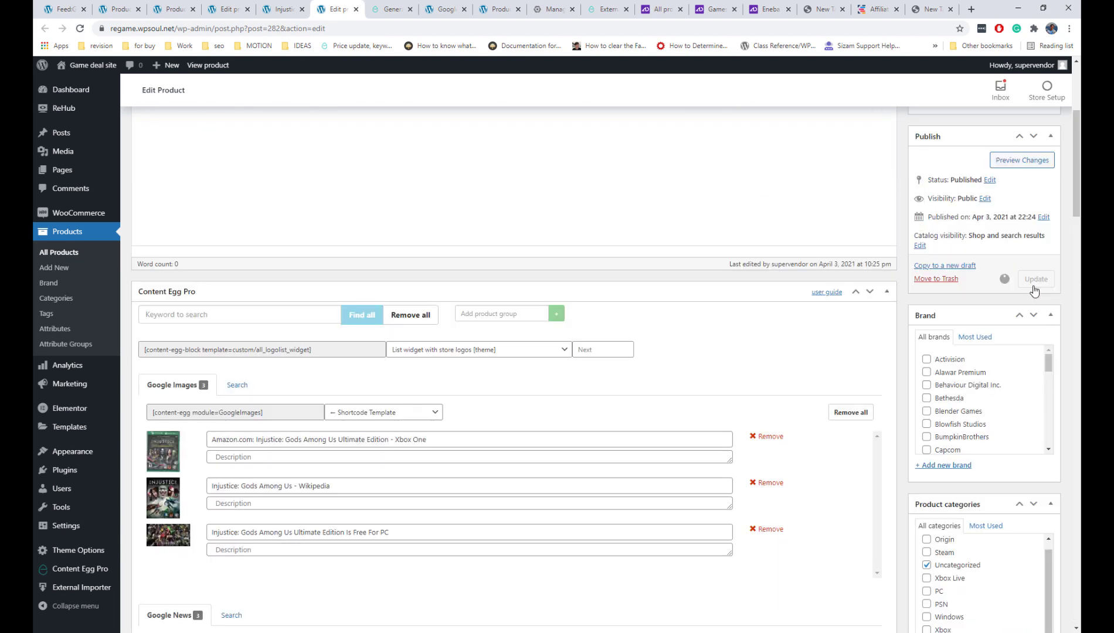
{"action": "scroll", "coordinate": [478, 286], "scroll_direction": "up", "scroll_amount": 5}
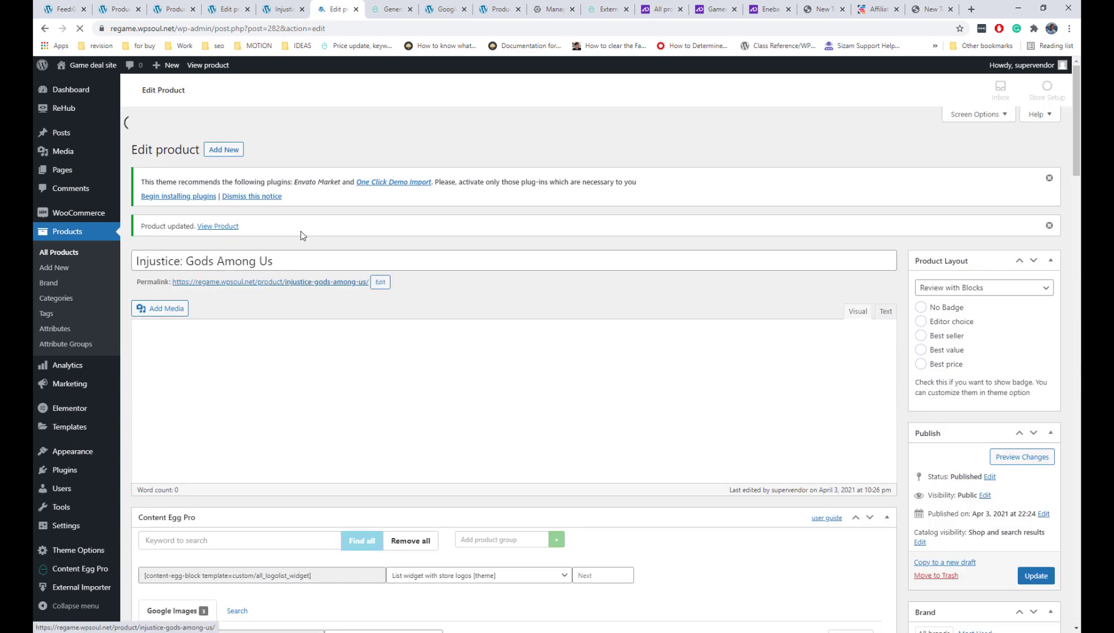
- Open the live Injustice page and check its overall 9.2 review score and three criteria
{"action": "left_click", "coordinate": [300, 262]}
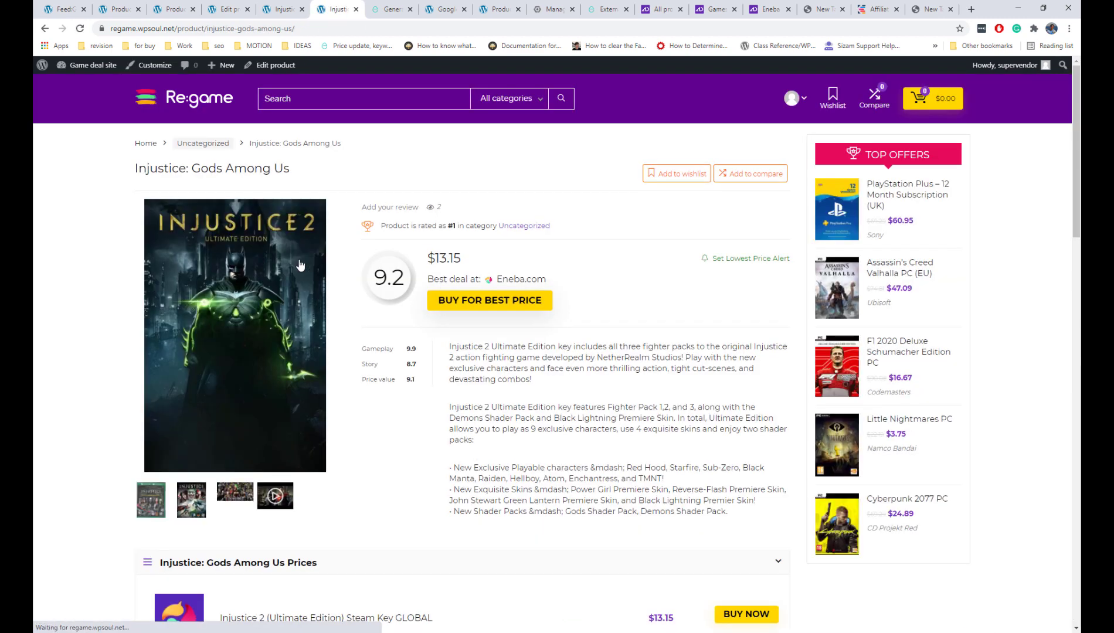
{"action": "scroll", "coordinate": [300, 265], "scroll_direction": "down", "scroll_amount": 3}
{"action": "scroll", "coordinate": [300, 265], "scroll_direction": "up", "scroll_amount": 3}
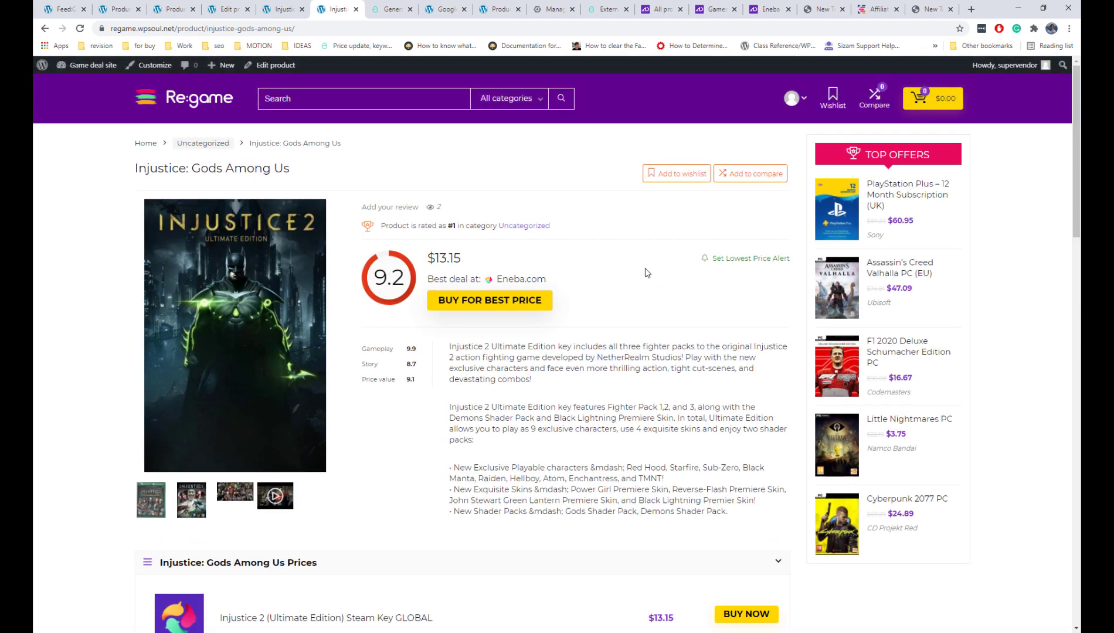
{"action": "scroll", "coordinate": [645, 273], "scroll_direction": "down", "scroll_amount": 15}
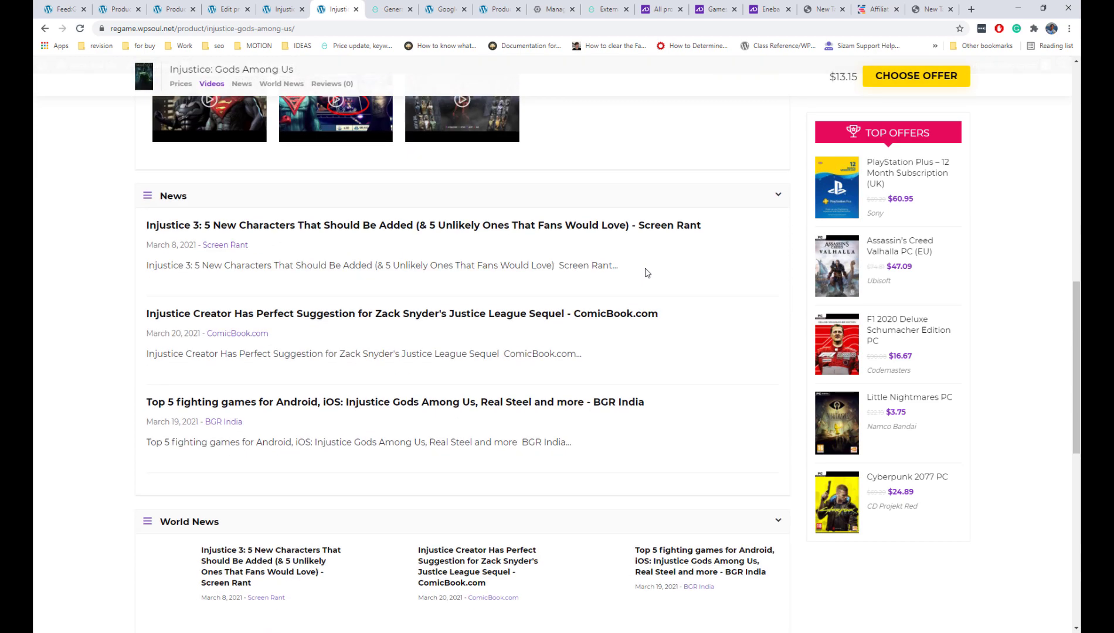
{"action": "scroll", "coordinate": [645, 273], "scroll_direction": "down", "scroll_amount": 4}
{"action": "scroll", "coordinate": [645, 272], "scroll_direction": "up", "scroll_amount": 20}
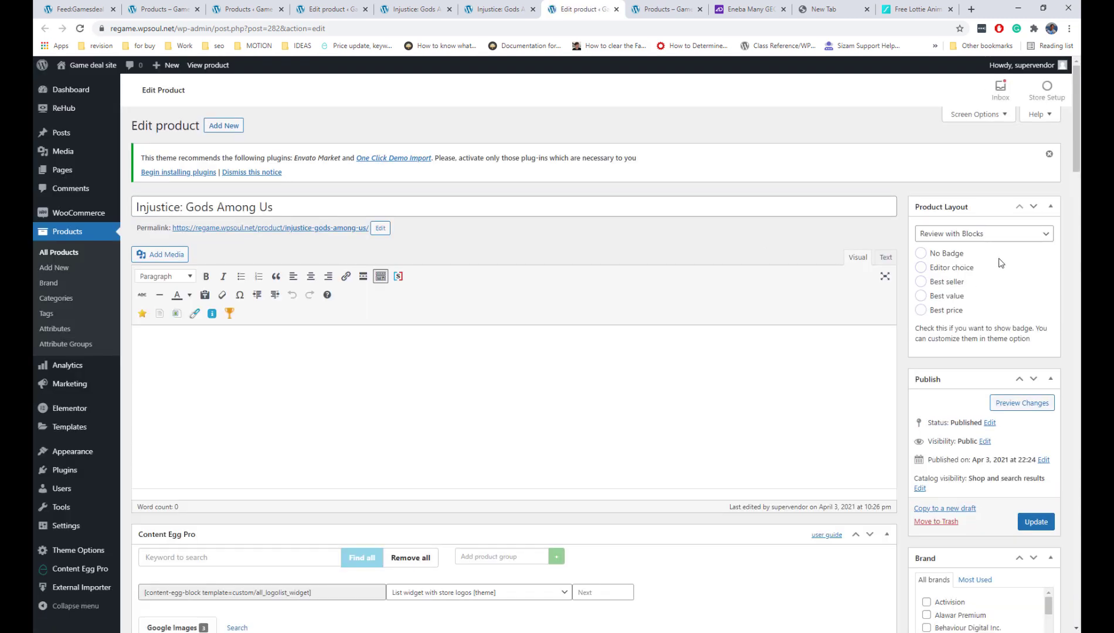
- Set the product layout to Global from Theme option - Shop and update
{"action": "left_click", "coordinate": [990, 239]}
{"action": "left_click", "coordinate": [991, 248]}
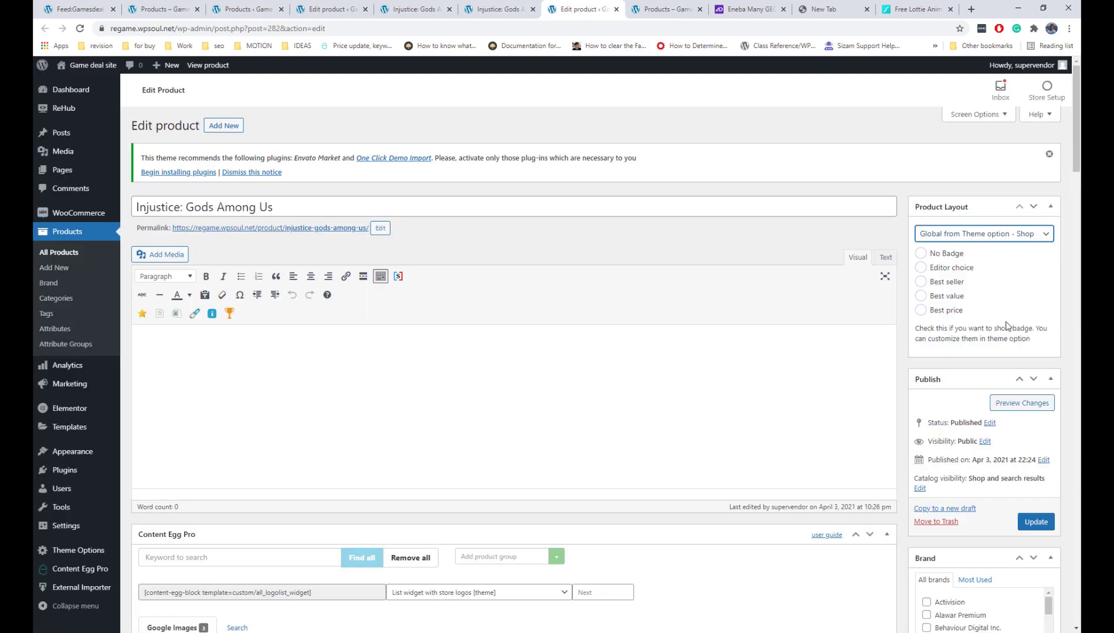
{"action": "left_click", "coordinate": [1037, 522]}
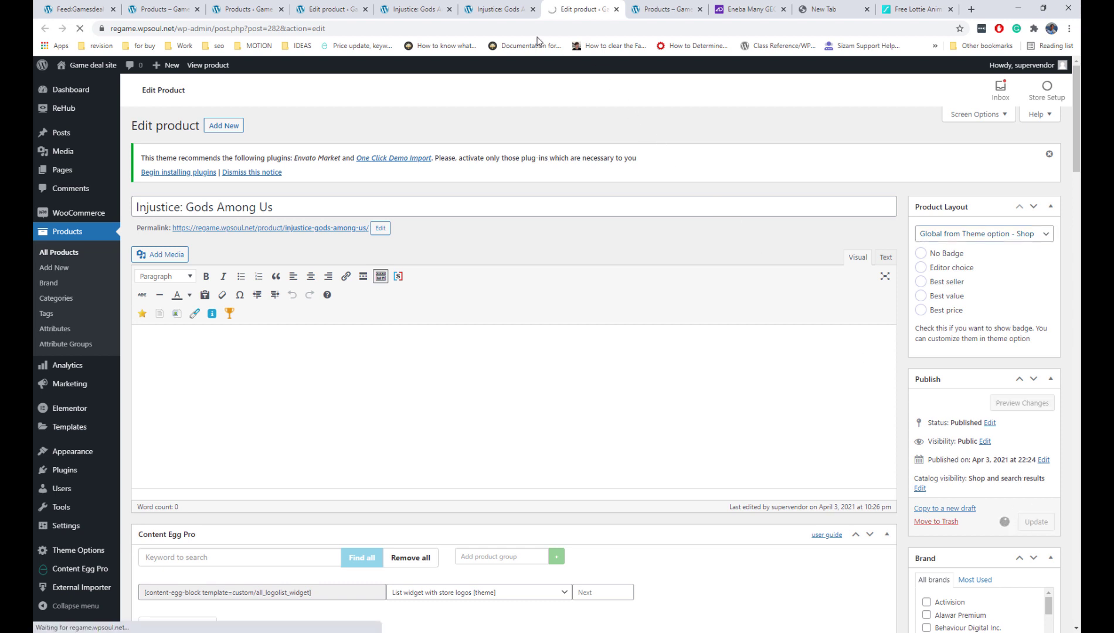
- Reload the live Injustice page to see the dark layout, then open the Customizer
{"action": "left_click", "coordinate": [495, 10]}
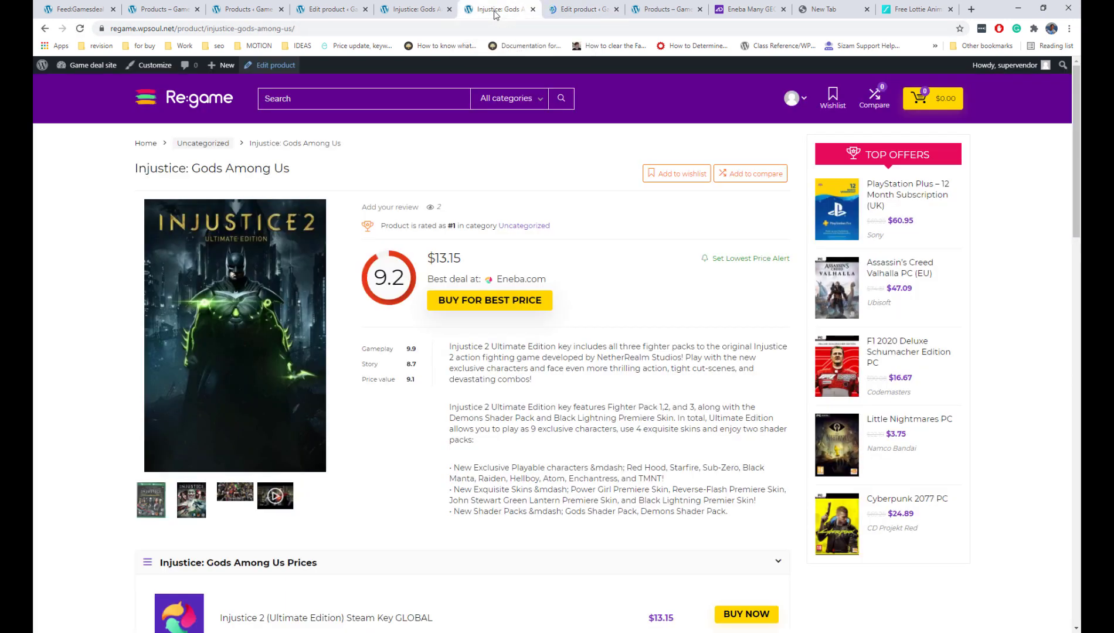
{"action": "left_click", "coordinate": [79, 29]}
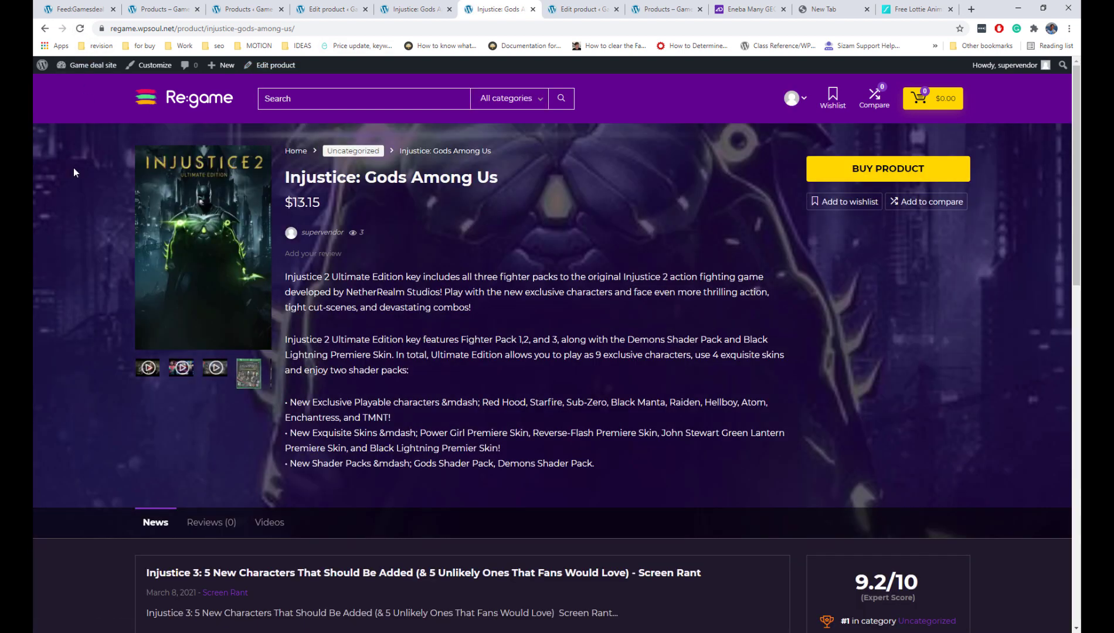
{"action": "left_click", "coordinate": [150, 67]}
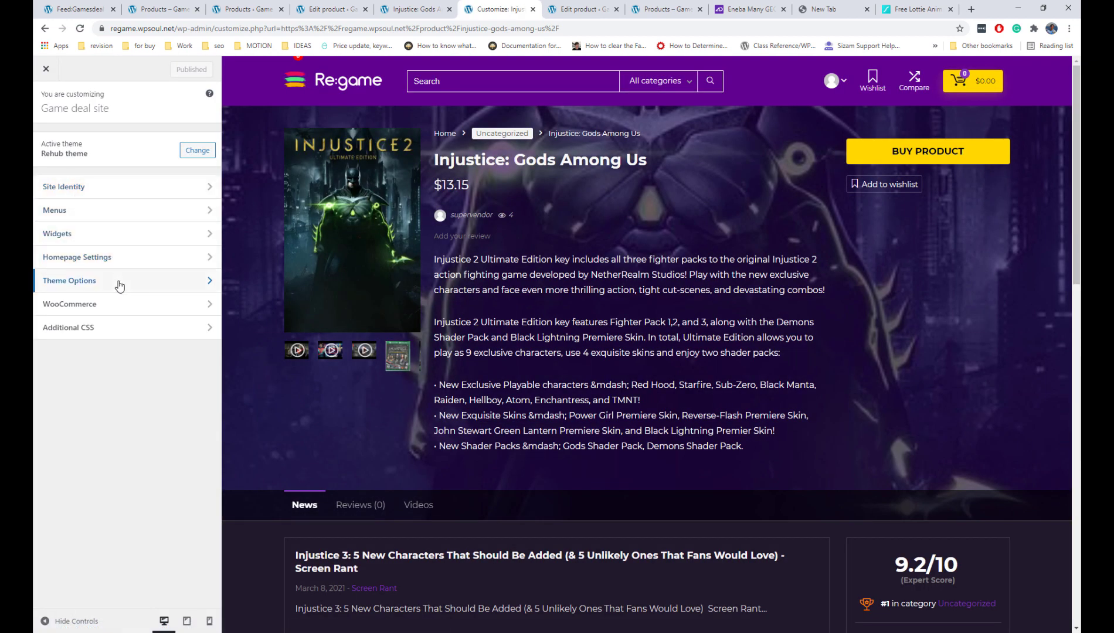
- Change the Woocommerce Global Settings product layout from Dark Layout to Review with Blocks
{"action": "left_click", "coordinate": [120, 285]}
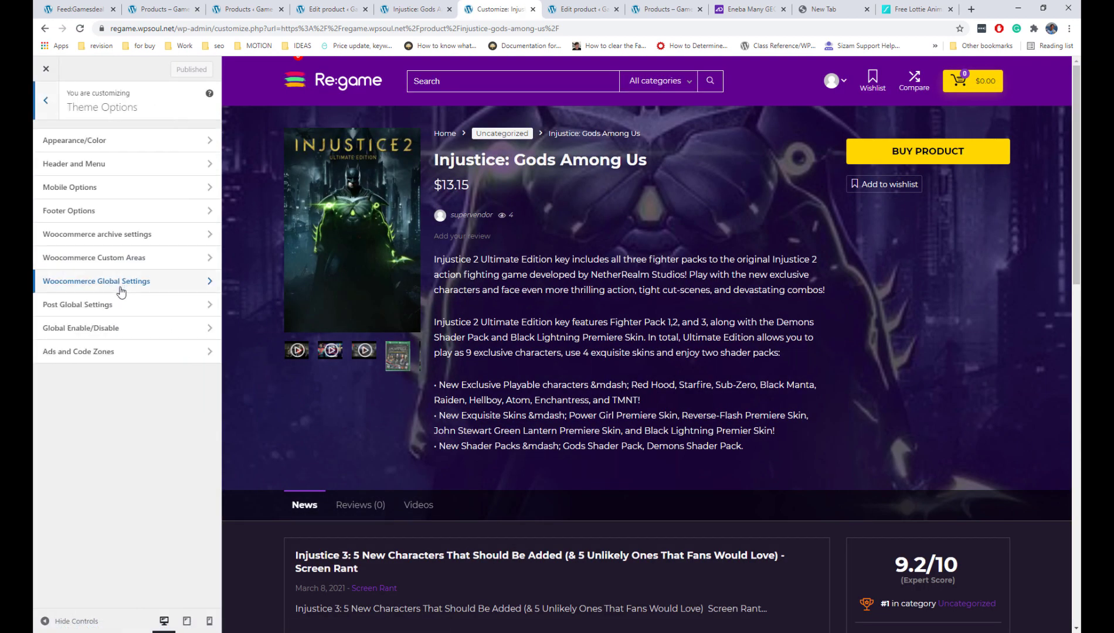
{"action": "left_click", "coordinate": [121, 282]}
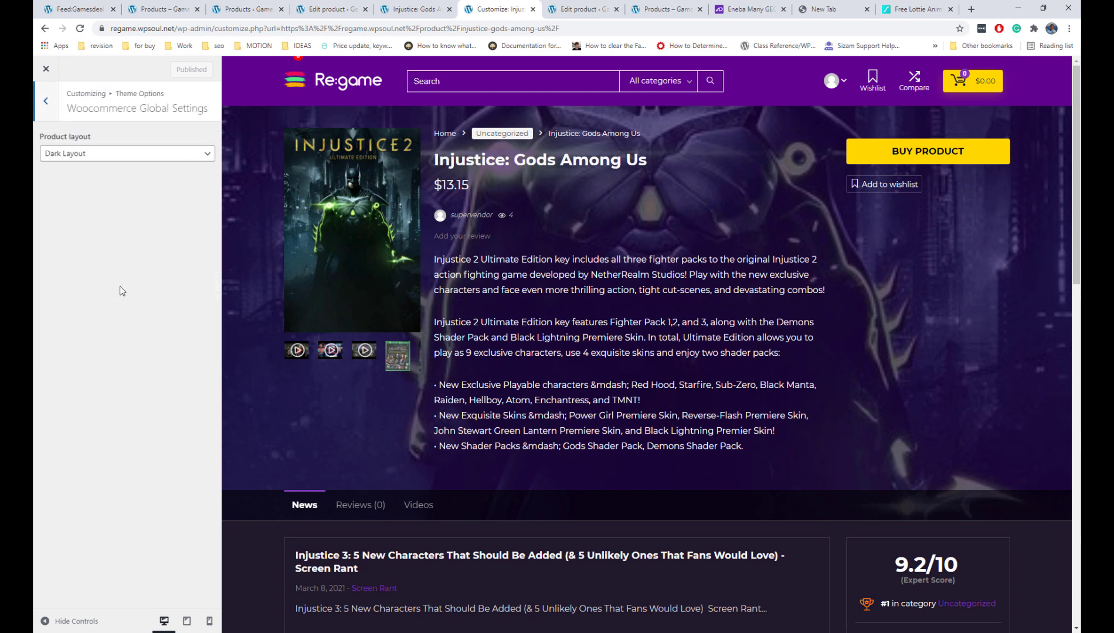
{"action": "left_click", "coordinate": [146, 154]}
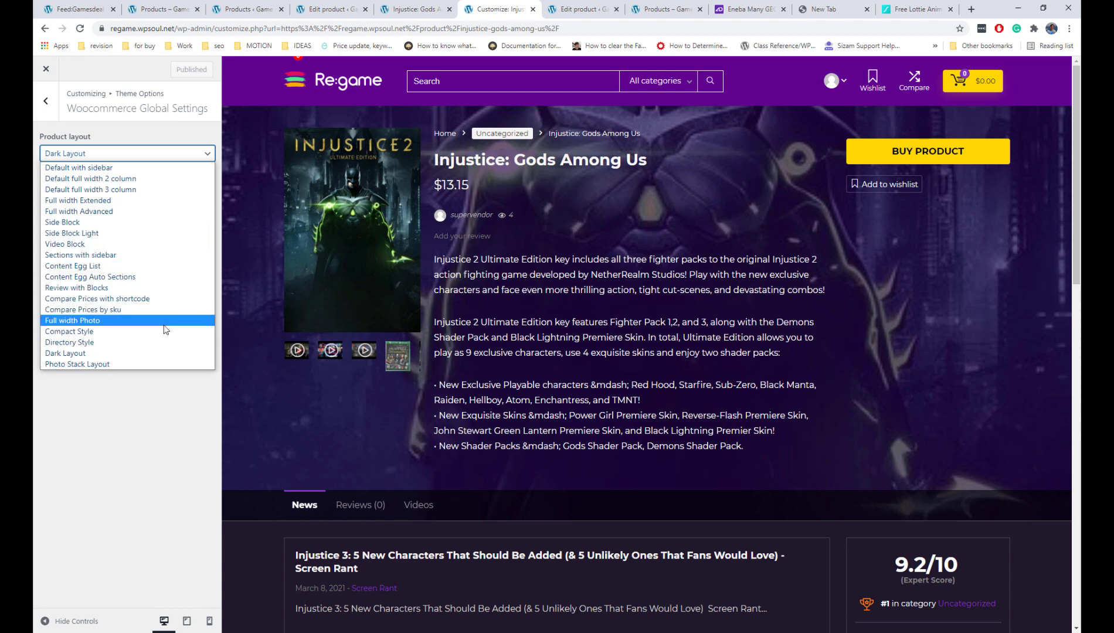
{"action": "left_click", "coordinate": [172, 286]}
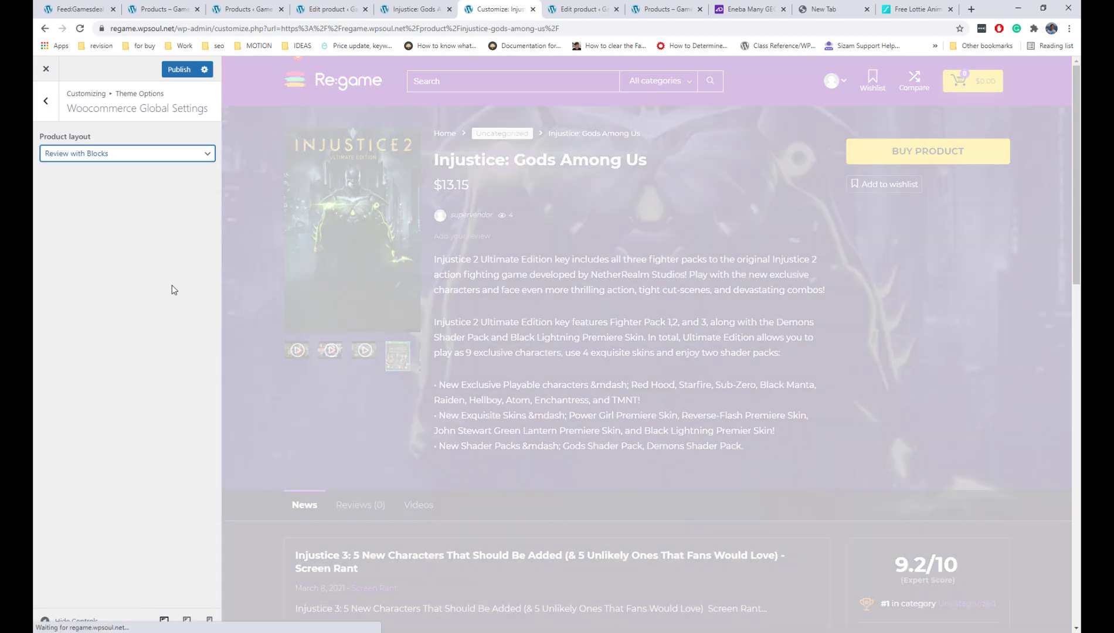
{"action": "scroll", "coordinate": [271, 291], "scroll_direction": "down", "scroll_amount": 12}
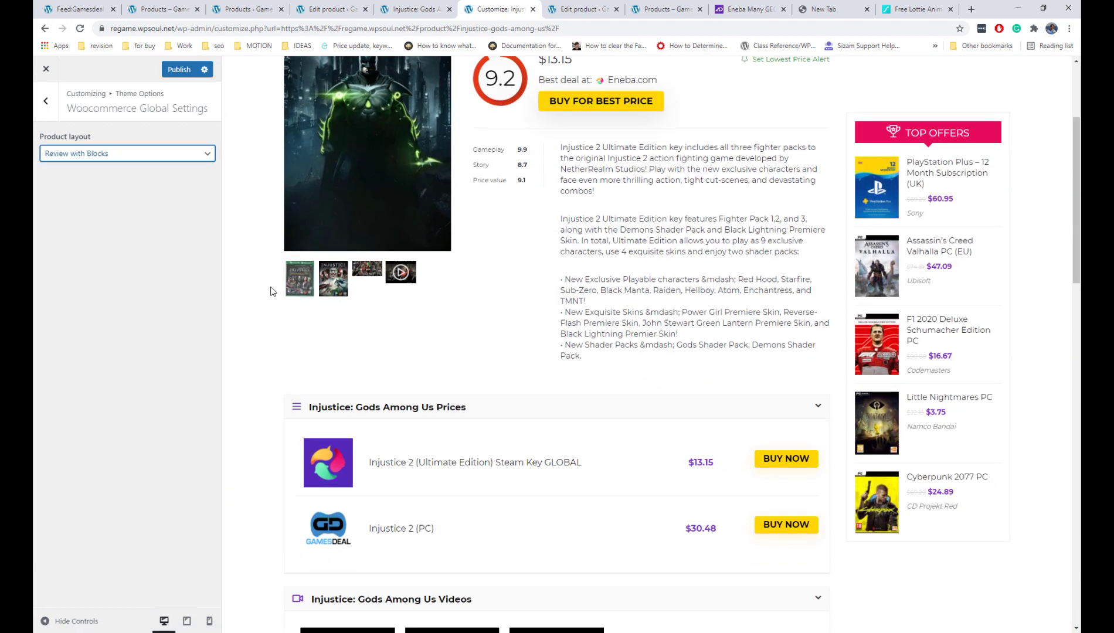
{"action": "scroll", "coordinate": [271, 292], "scroll_direction": "up", "scroll_amount": 12}
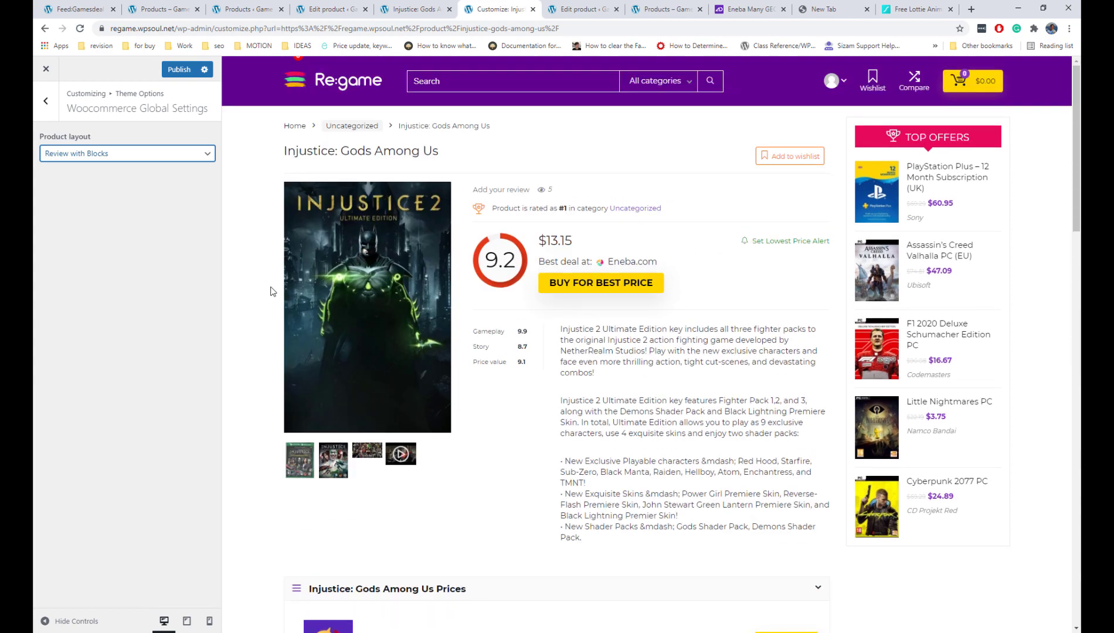
- View the SideBlock Layout and Dark Layout demo product pages
{"action": "mouse_move", "coordinate": [187, 115]}
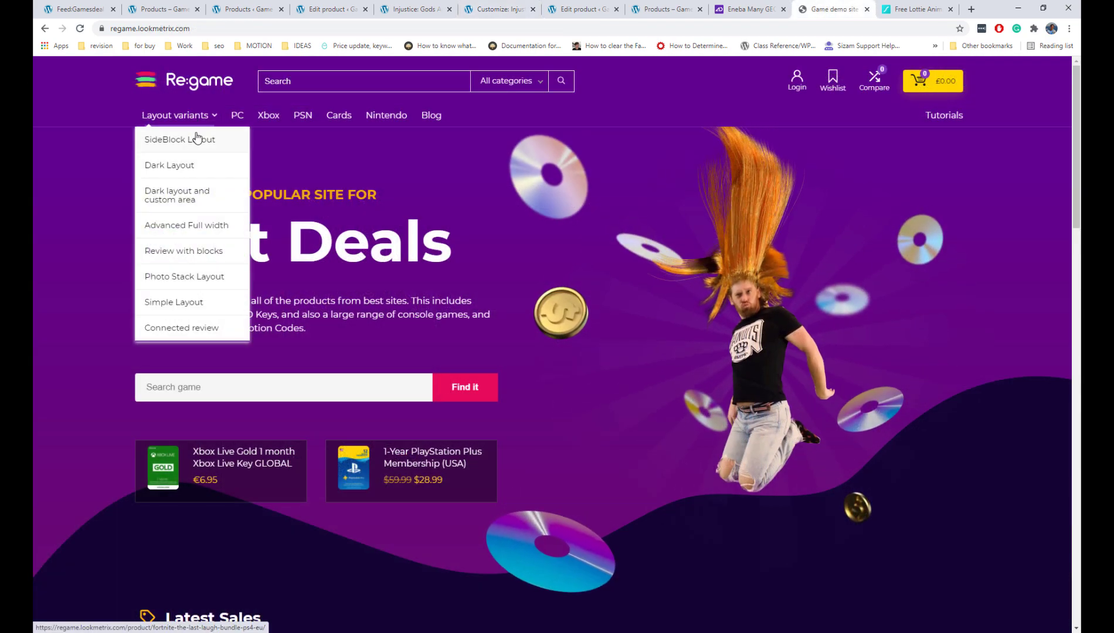
{"action": "left_click", "coordinate": [199, 139]}
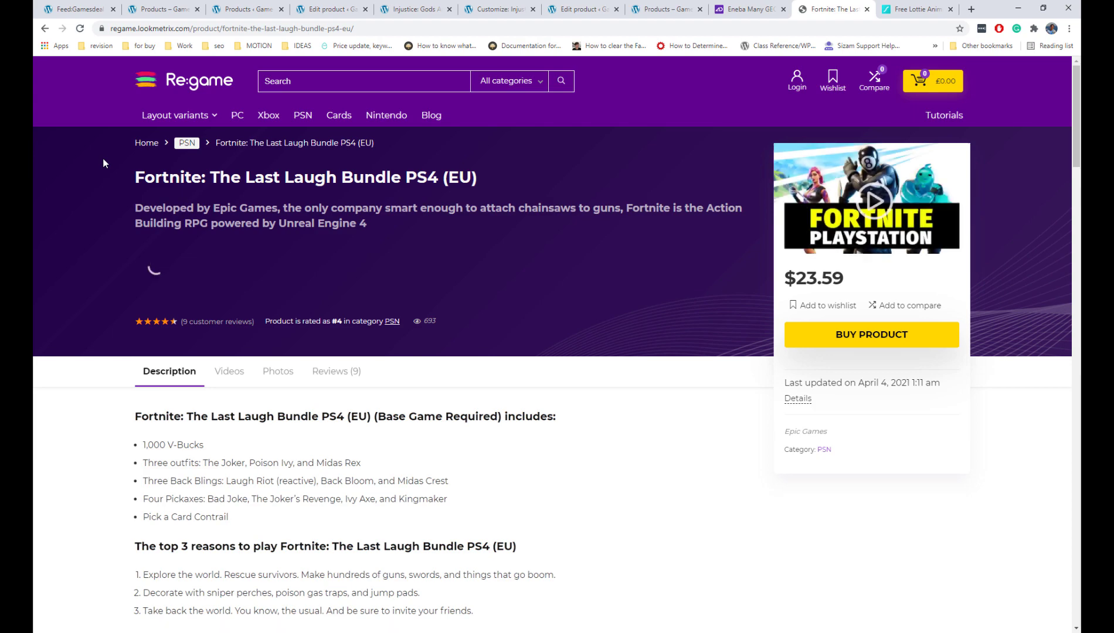
{"action": "scroll", "coordinate": [103, 159], "scroll_direction": "down", "scroll_amount": 15}
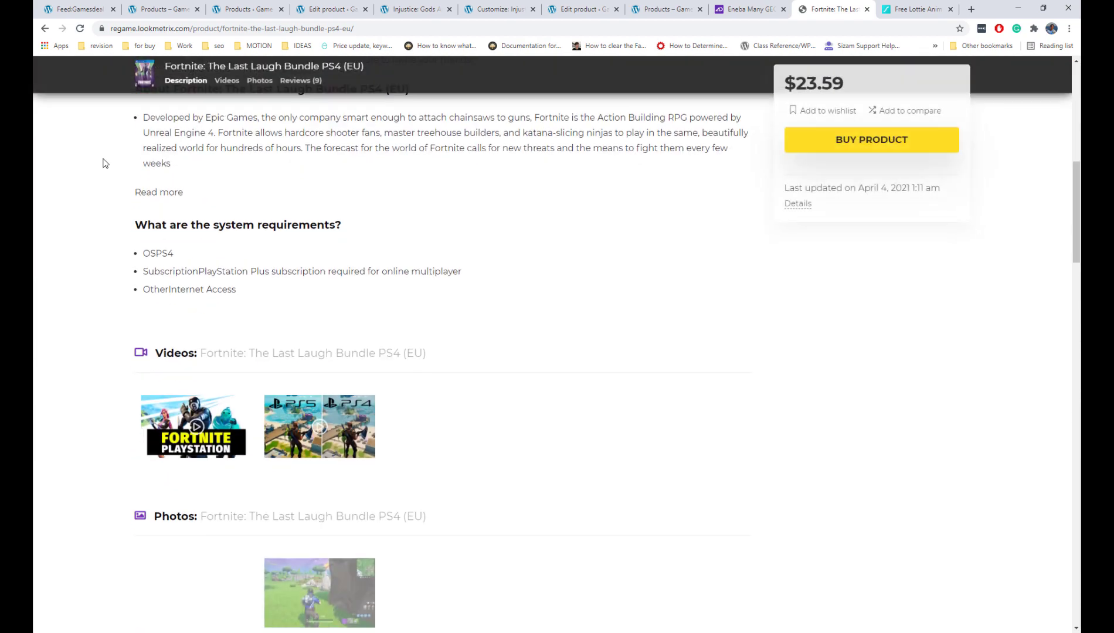
{"action": "scroll", "coordinate": [103, 164], "scroll_direction": "up", "scroll_amount": 15}
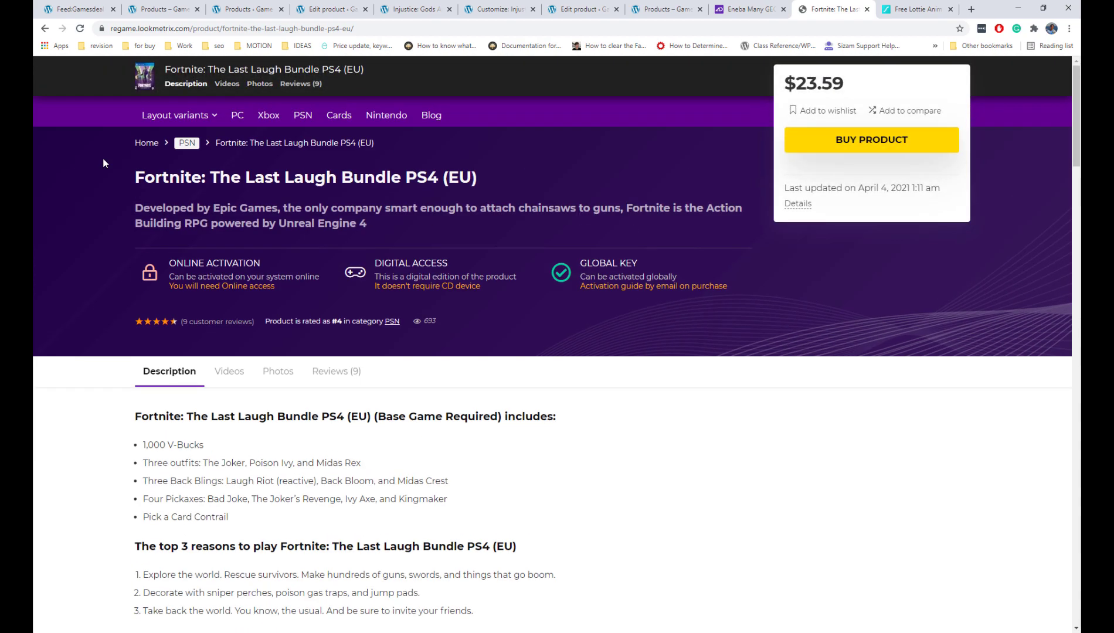
{"action": "mouse_move", "coordinate": [158, 119]}
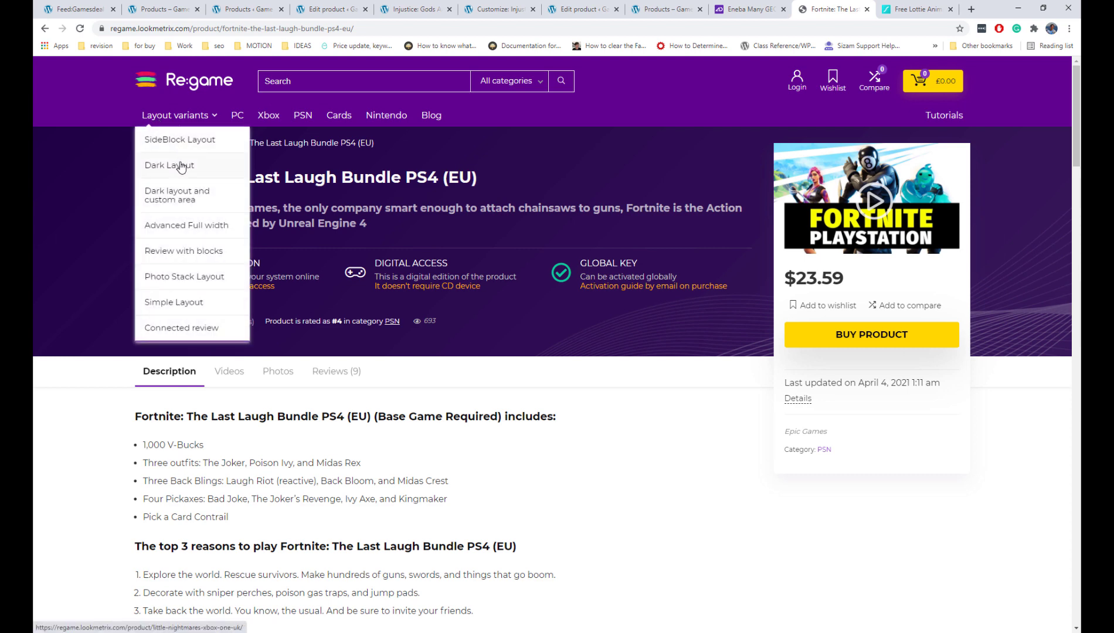
{"action": "left_click", "coordinate": [181, 191]}
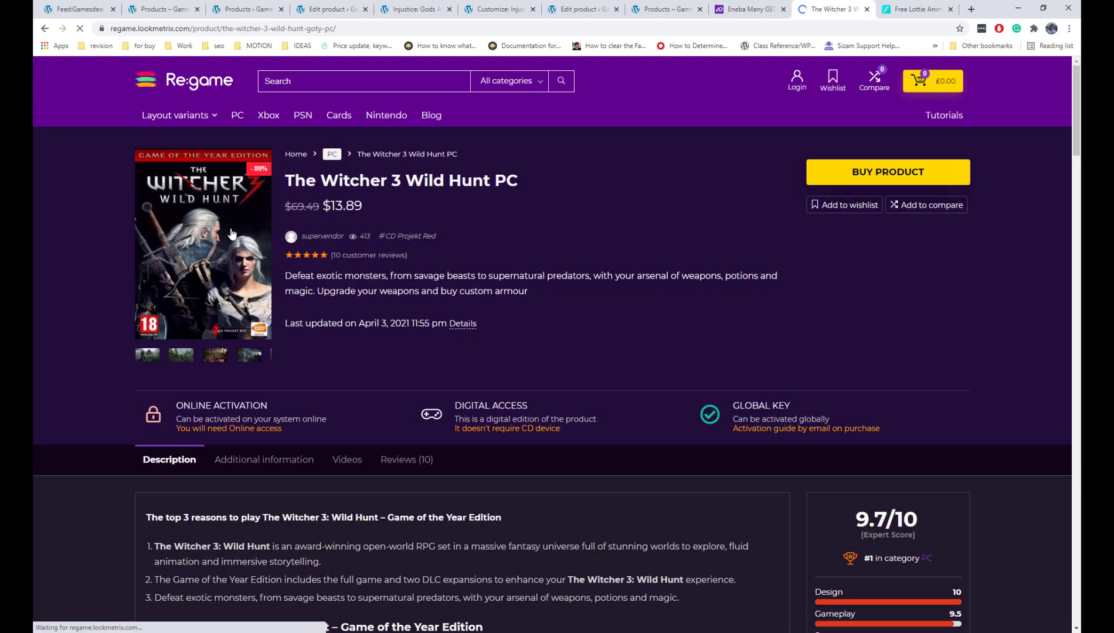
- Browse the Advanced Full width demo product page
{"action": "mouse_move", "coordinate": [199, 124]}
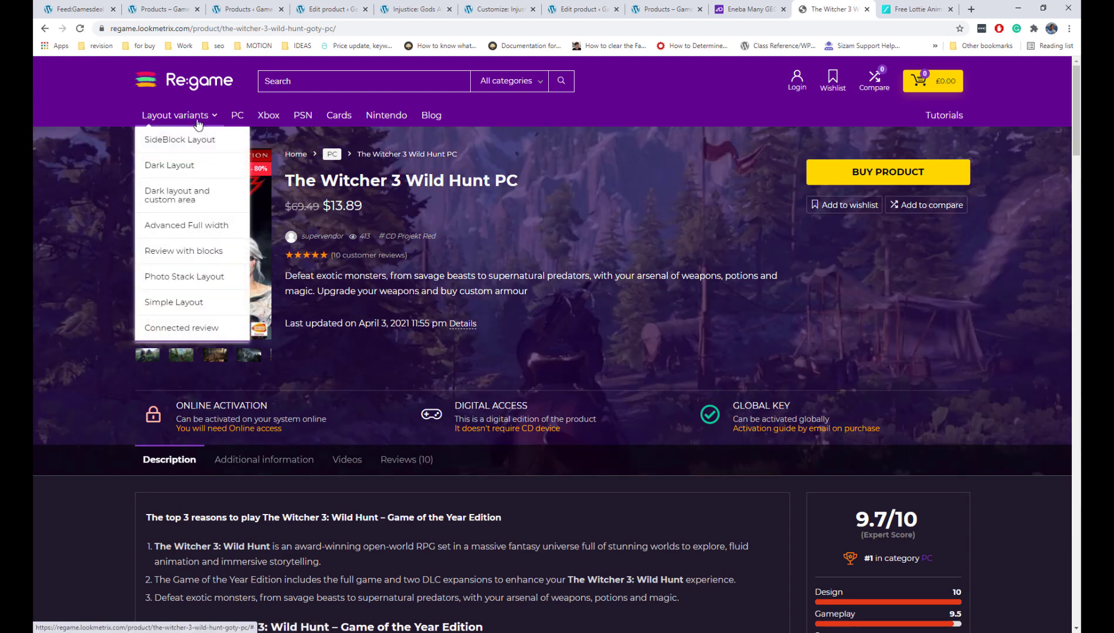
{"action": "left_click", "coordinate": [210, 225]}
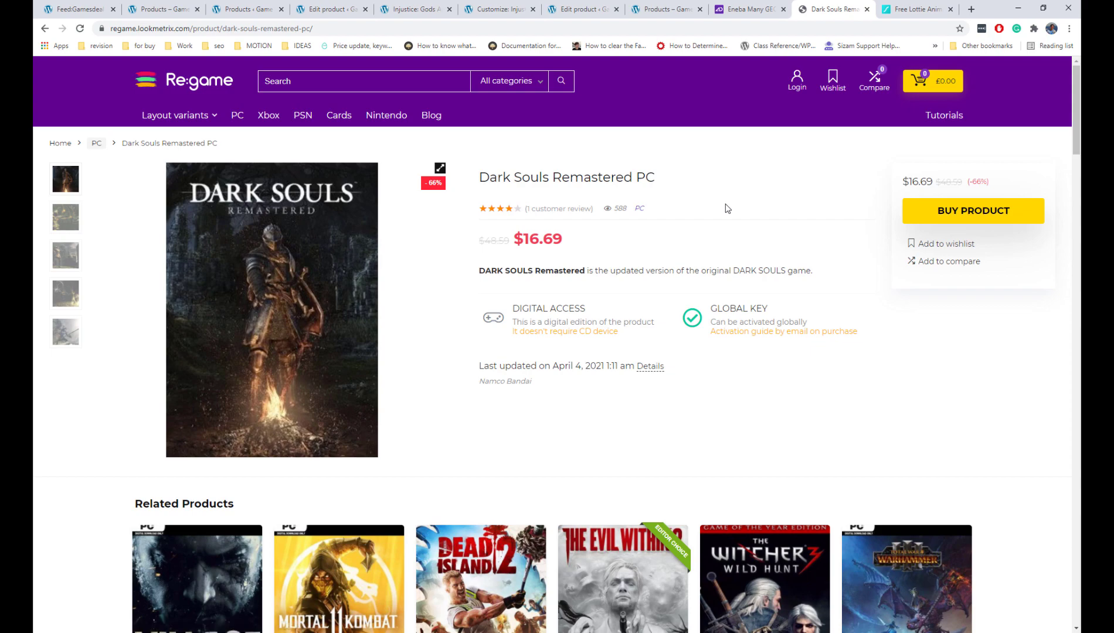
{"action": "scroll", "coordinate": [726, 206], "scroll_direction": "down", "scroll_amount": 6}
{"action": "scroll", "coordinate": [726, 206], "scroll_direction": "down", "scroll_amount": 5}
{"action": "scroll", "coordinate": [726, 207], "scroll_direction": "up", "scroll_amount": 10}
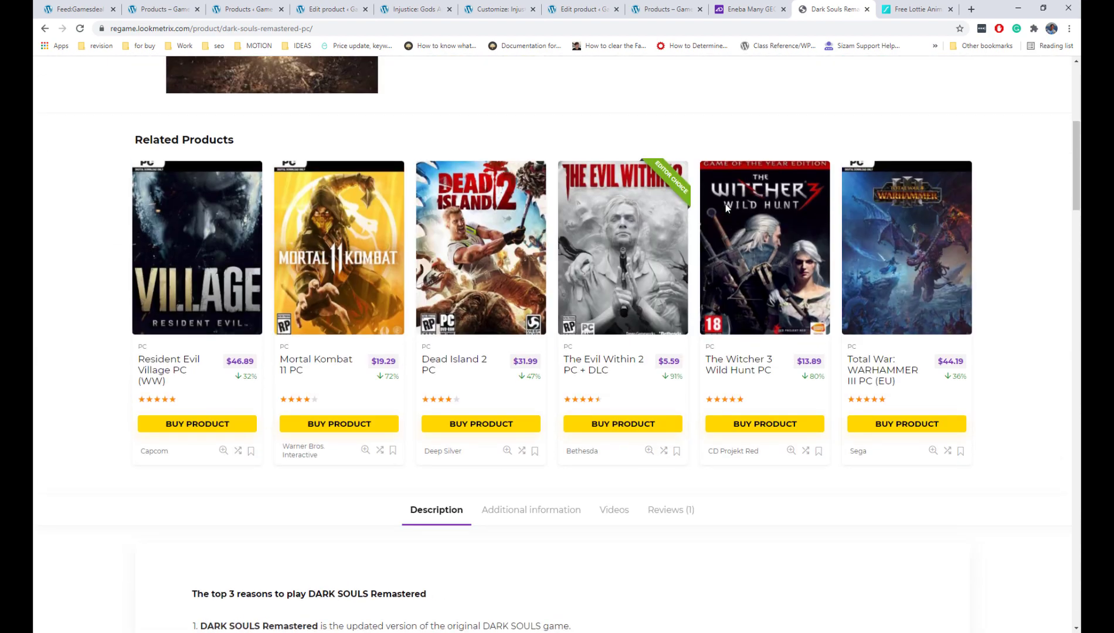
{"action": "scroll", "coordinate": [727, 208], "scroll_direction": "down", "scroll_amount": 15}
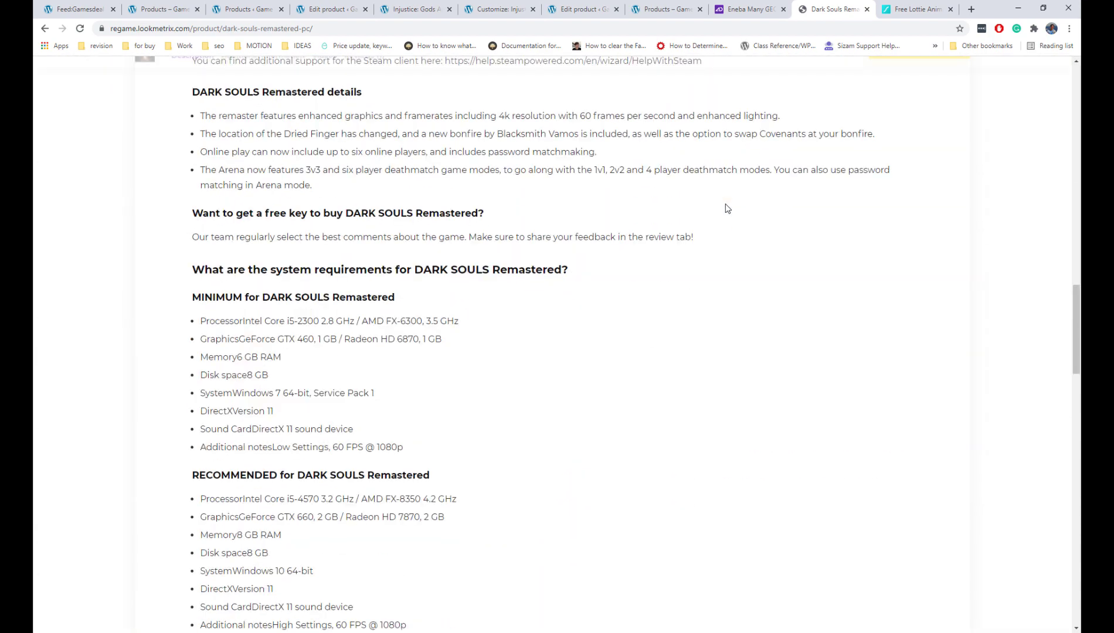
{"action": "scroll", "coordinate": [727, 208], "scroll_direction": "down", "scroll_amount": 8}
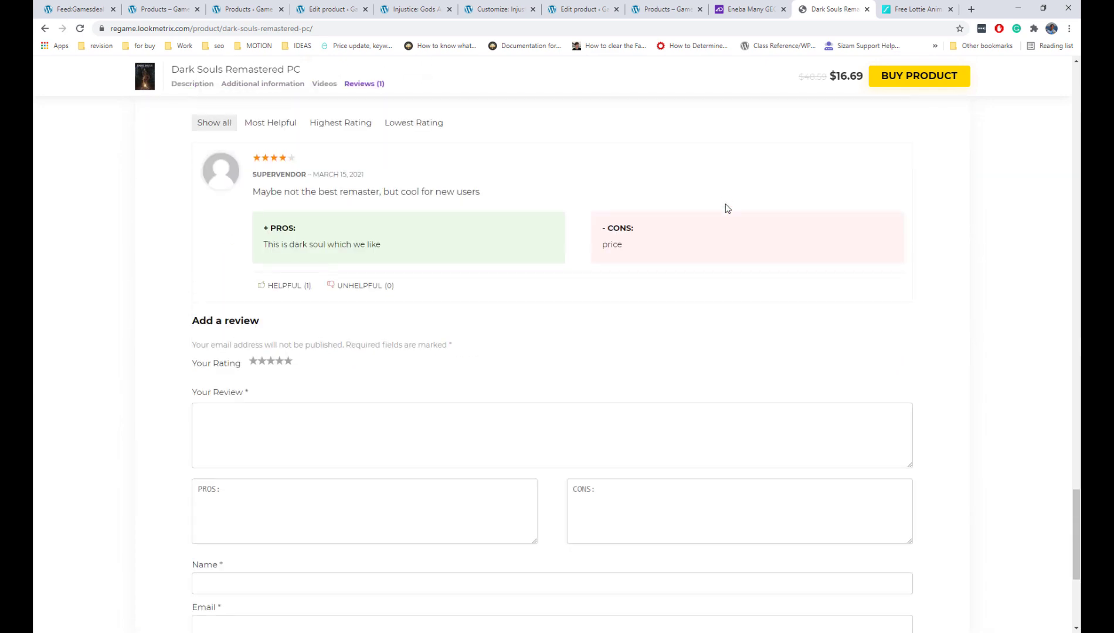
{"action": "scroll", "coordinate": [727, 209], "scroll_direction": "up", "scroll_amount": 18}
{"action": "scroll", "coordinate": [726, 208], "scroll_direction": "up", "scroll_amount": 10}
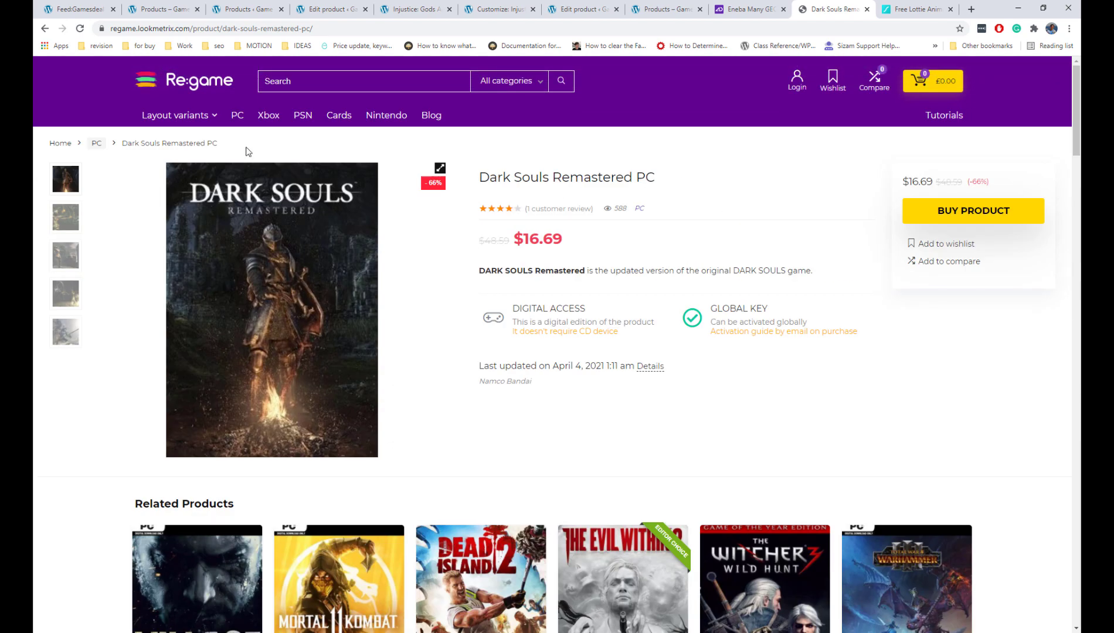
- Browse the Review with blocks and Photo Stack Layout demo product pages
{"action": "mouse_move", "coordinate": [196, 120]}
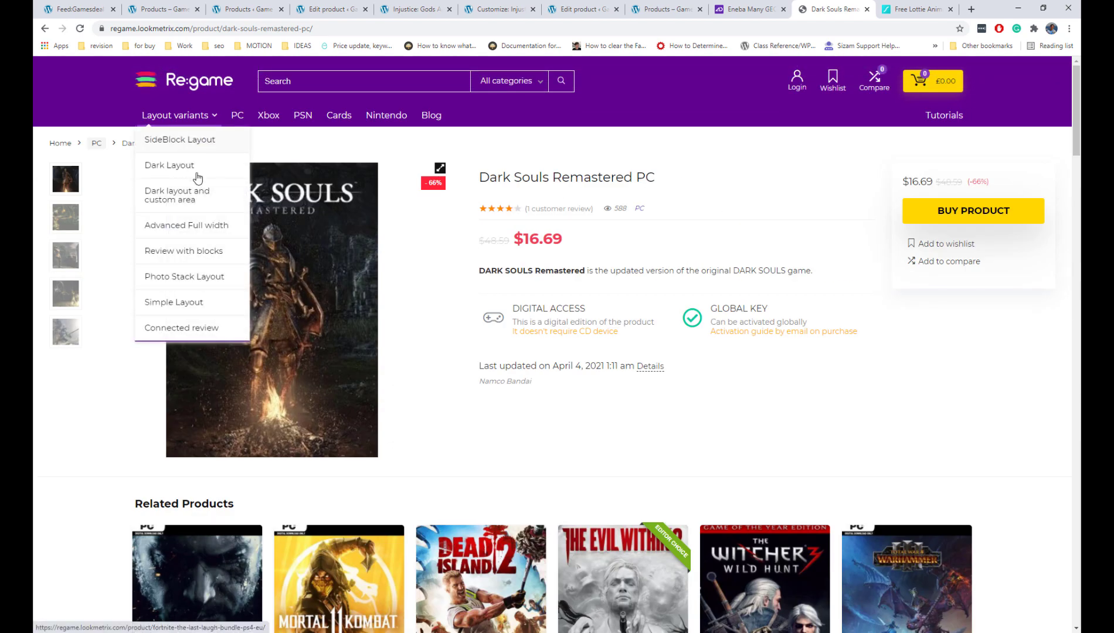
{"action": "left_click", "coordinate": [216, 252]}
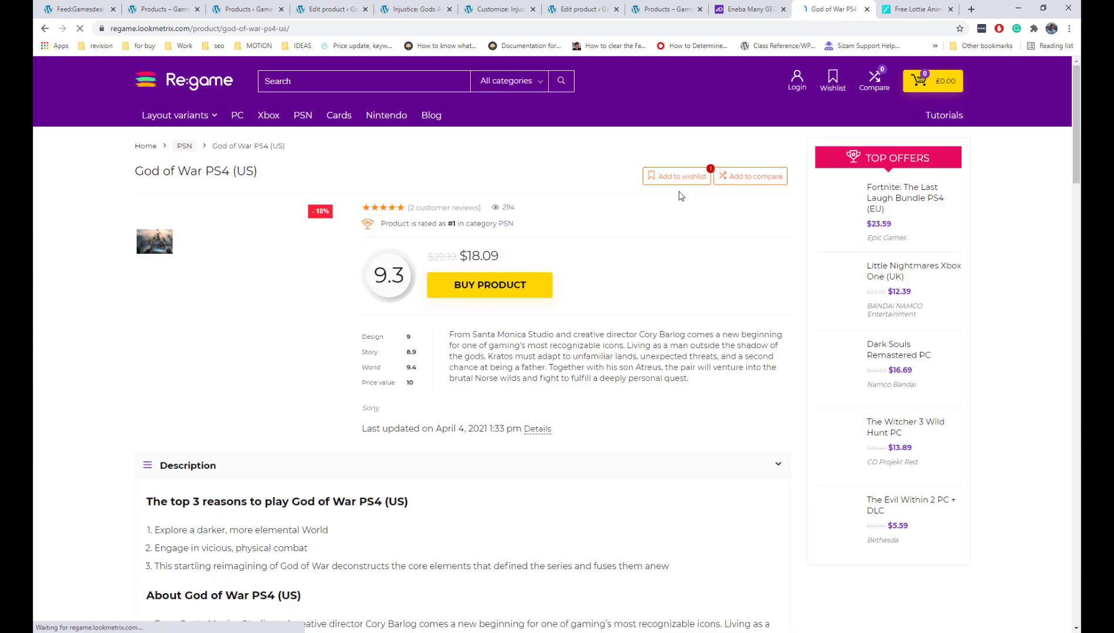
{"action": "scroll", "coordinate": [659, 188], "scroll_direction": "down", "scroll_amount": 6}
{"action": "scroll", "coordinate": [572, 196], "scroll_direction": "up", "scroll_amount": 5}
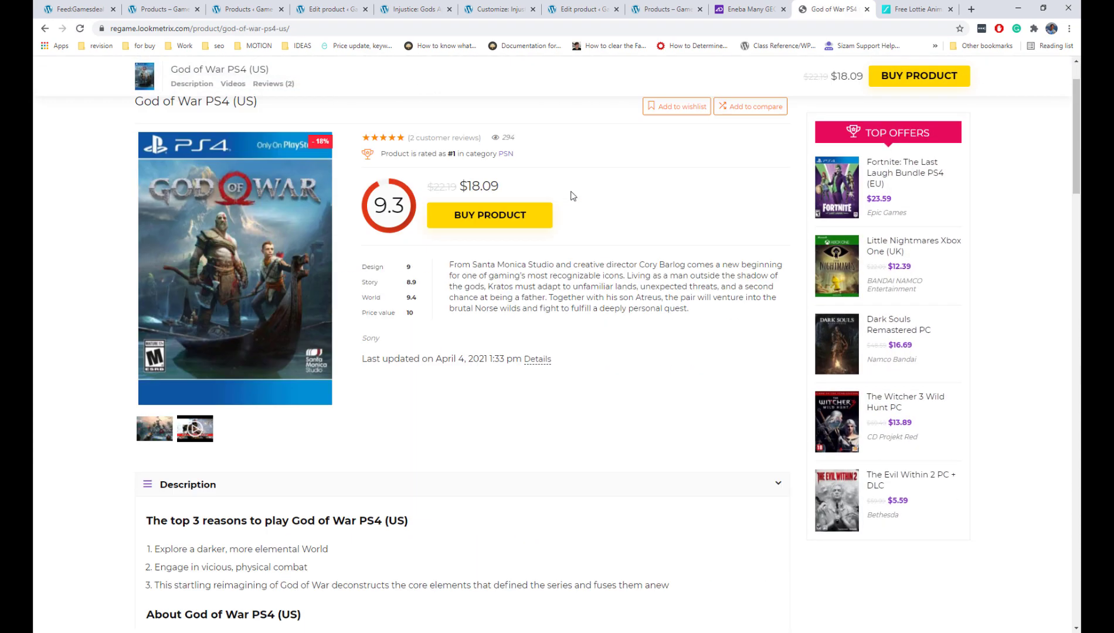
{"action": "scroll", "coordinate": [573, 196], "scroll_direction": "up", "scroll_amount": 2}
{"action": "mouse_move", "coordinate": [179, 117]}
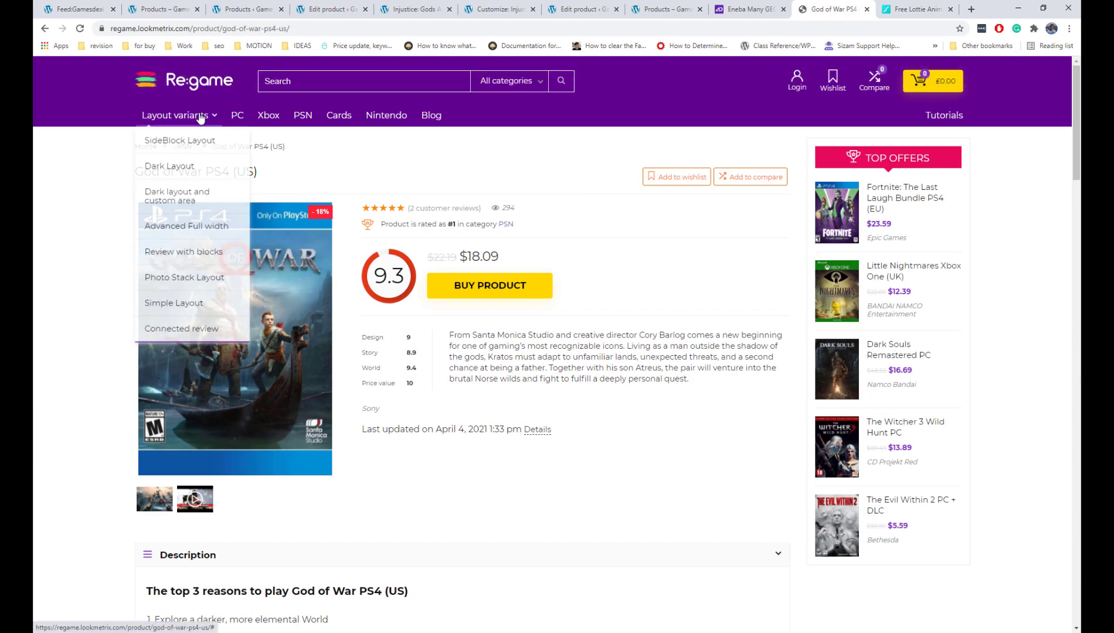
{"action": "left_click", "coordinate": [223, 278]}
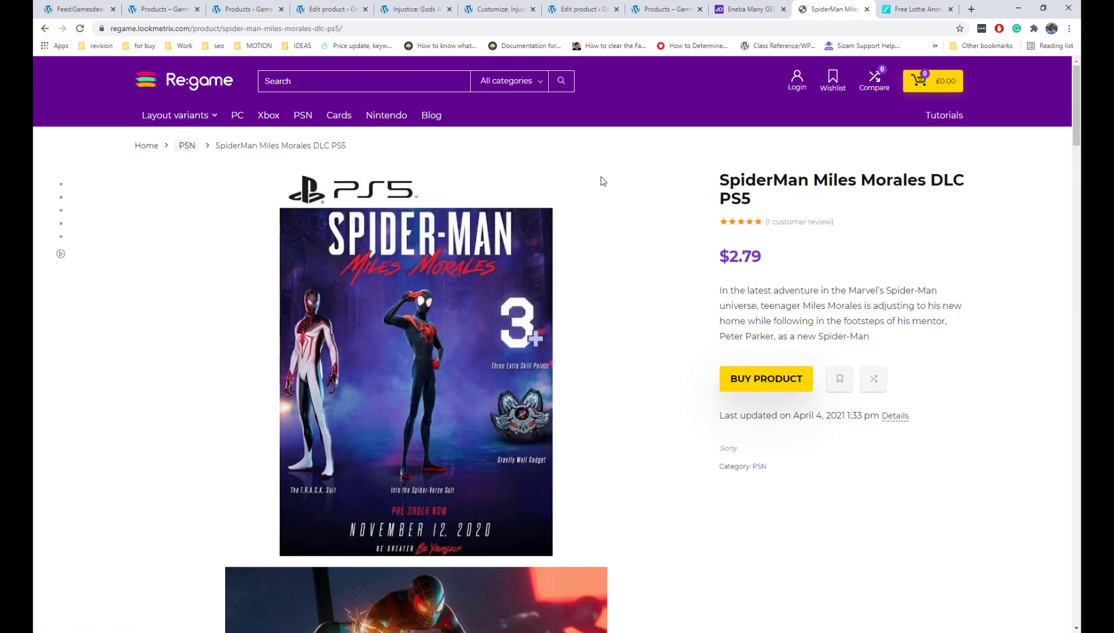
{"action": "scroll", "coordinate": [601, 181], "scroll_direction": "down", "scroll_amount": 10}
{"action": "scroll", "coordinate": [601, 181], "scroll_direction": "down", "scroll_amount": 15}
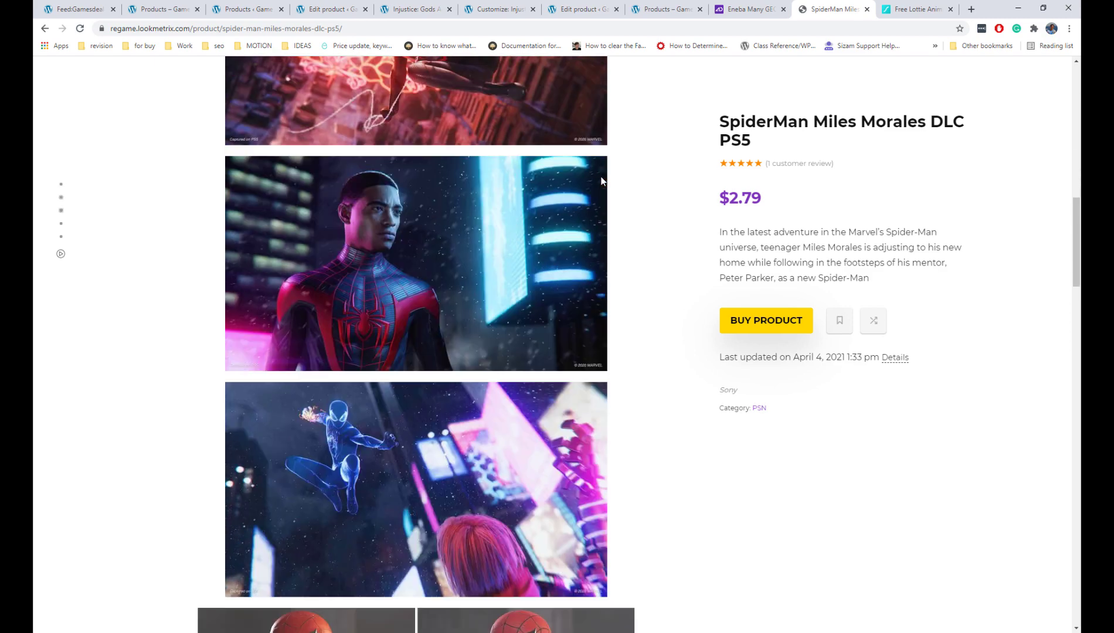
{"action": "scroll", "coordinate": [601, 182], "scroll_direction": "down", "scroll_amount": 10}
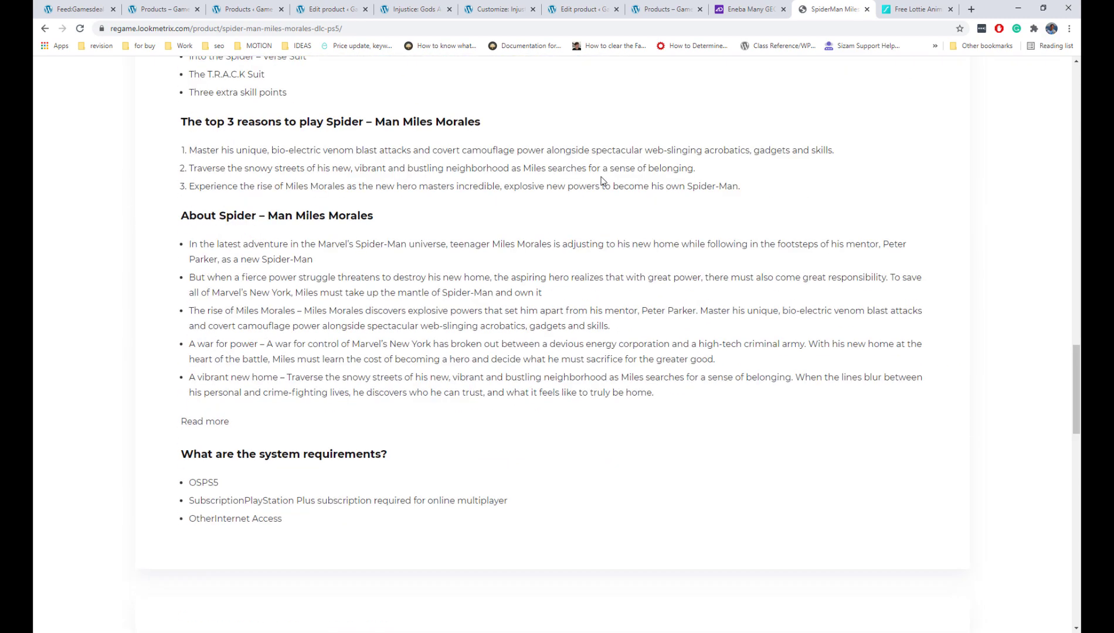
{"action": "key", "text": "Home"}
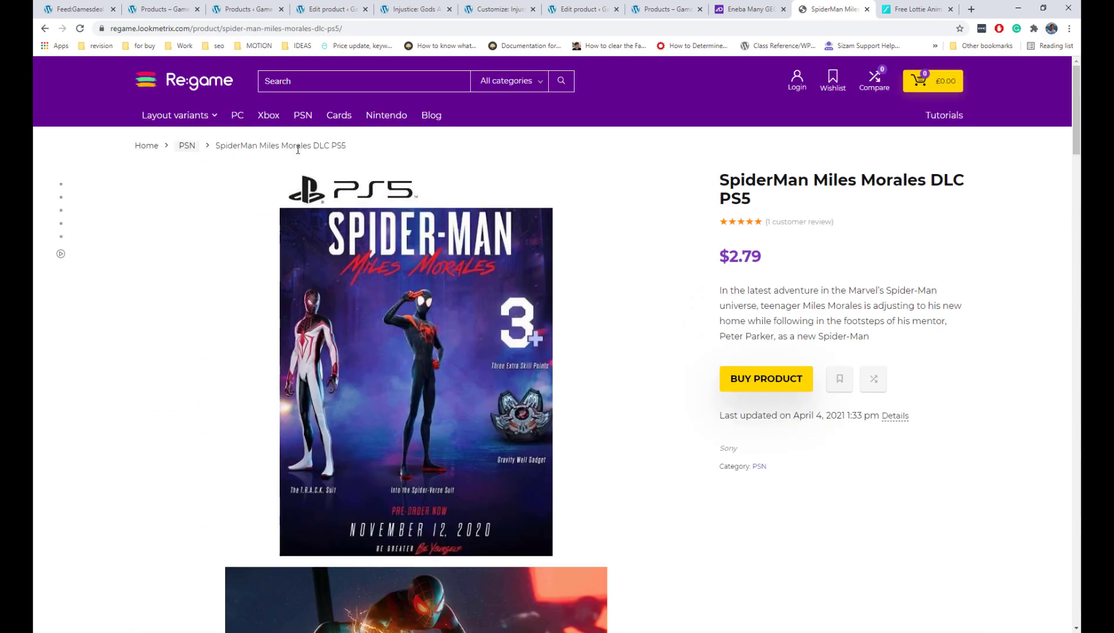
- View the Simple Layout demo page, then close the demo tab
{"action": "mouse_move", "coordinate": [184, 123]}
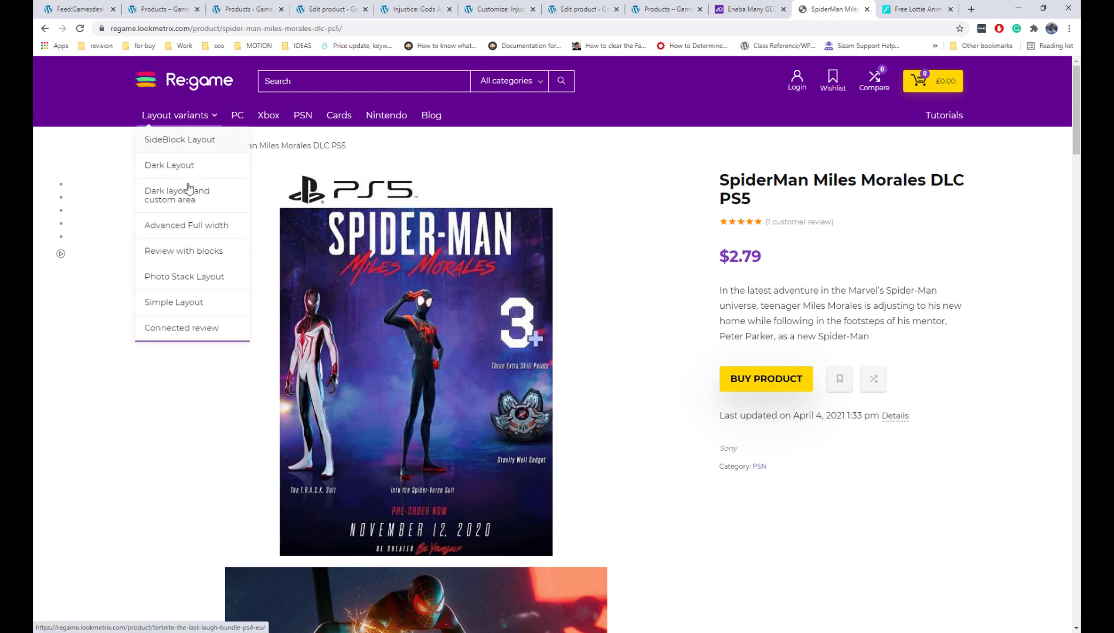
{"action": "left_click", "coordinate": [200, 303]}
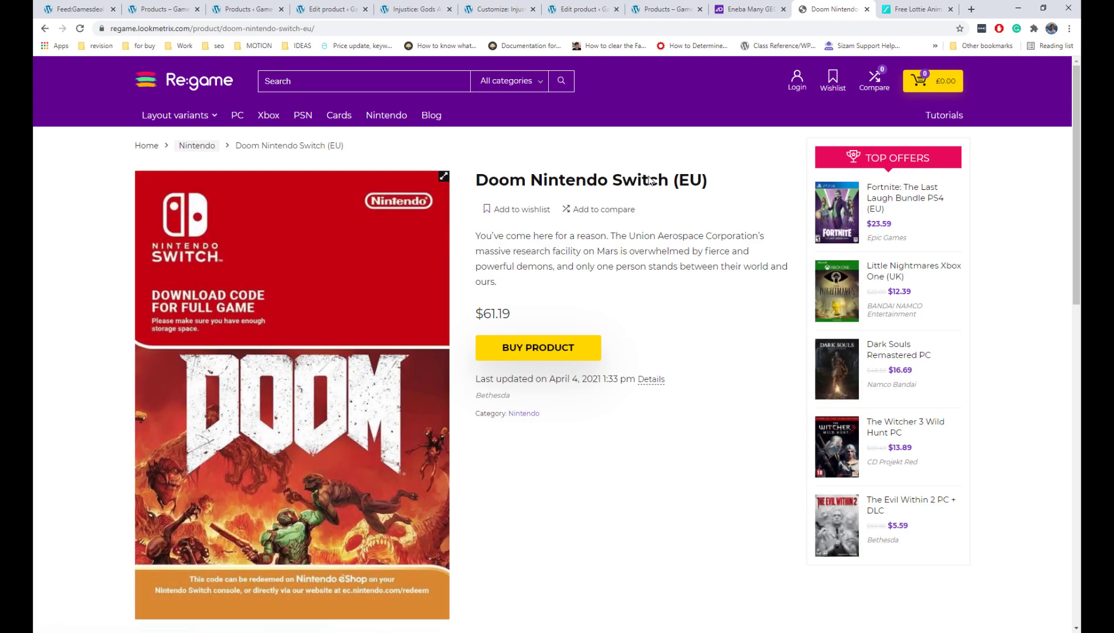
{"action": "scroll", "coordinate": [649, 181], "scroll_direction": "down", "scroll_amount": 10}
{"action": "scroll", "coordinate": [649, 181], "scroll_direction": "down", "scroll_amount": 5}
{"action": "scroll", "coordinate": [650, 181], "scroll_direction": "up", "scroll_amount": 14}
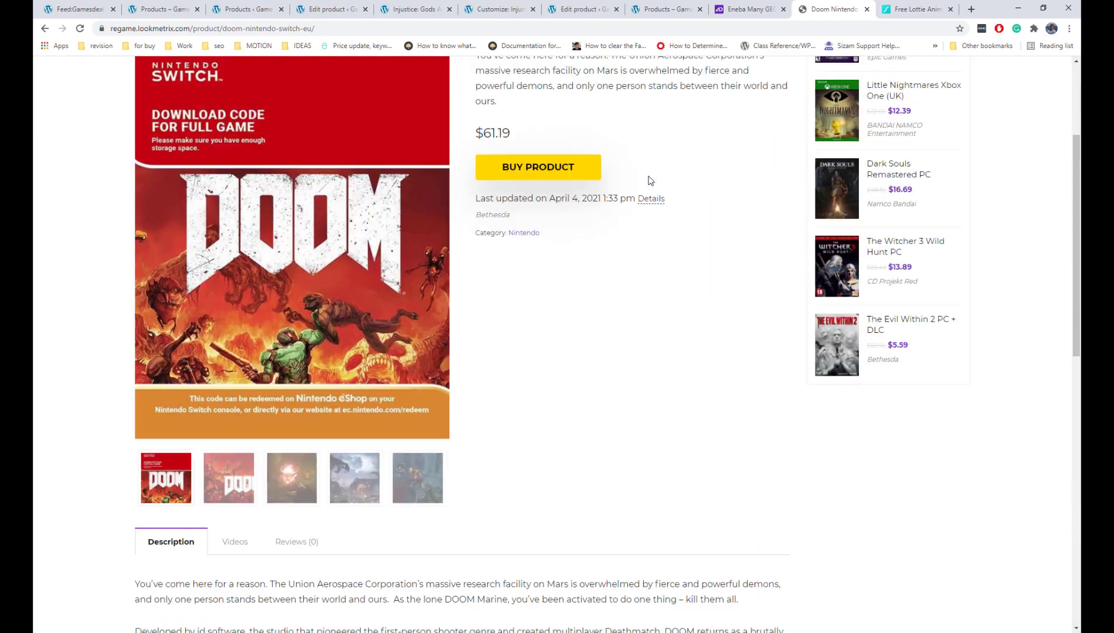
{"action": "key", "text": "ctrl+w"}
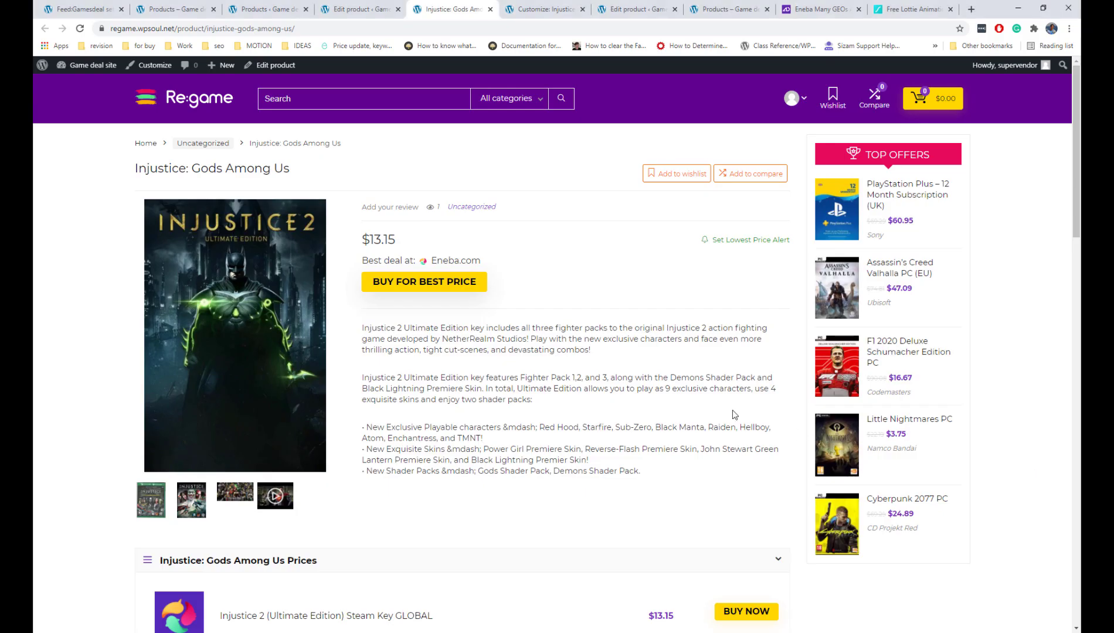
- Choose custom thumbnail cropping in the Customizer's WooCommerce Product Images settings
{"action": "left_click", "coordinate": [161, 67]}
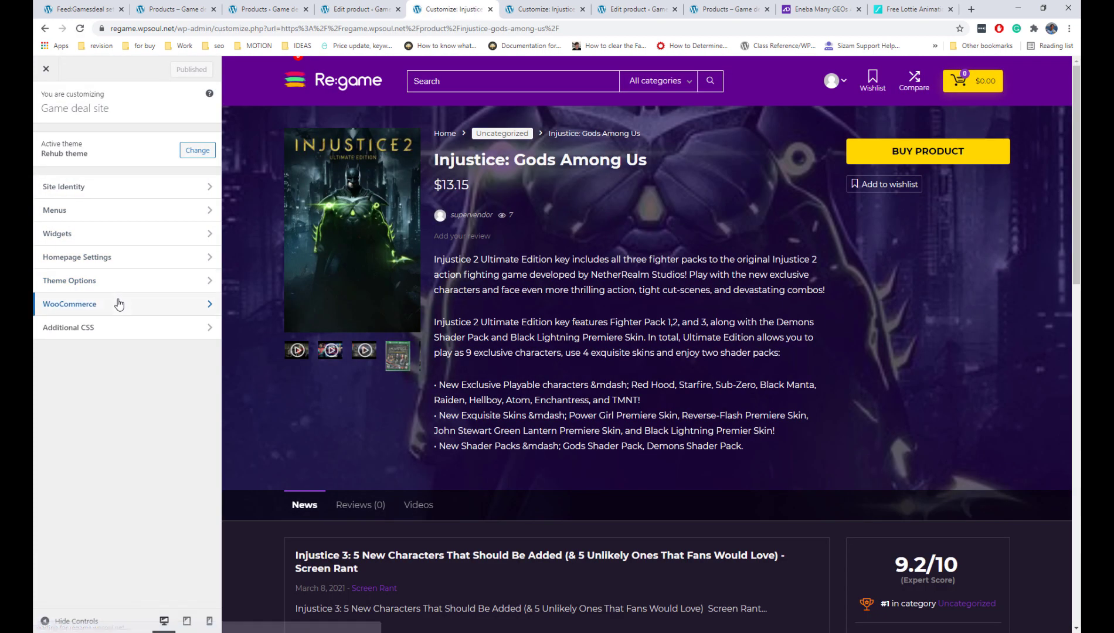
{"action": "left_click", "coordinate": [119, 303]}
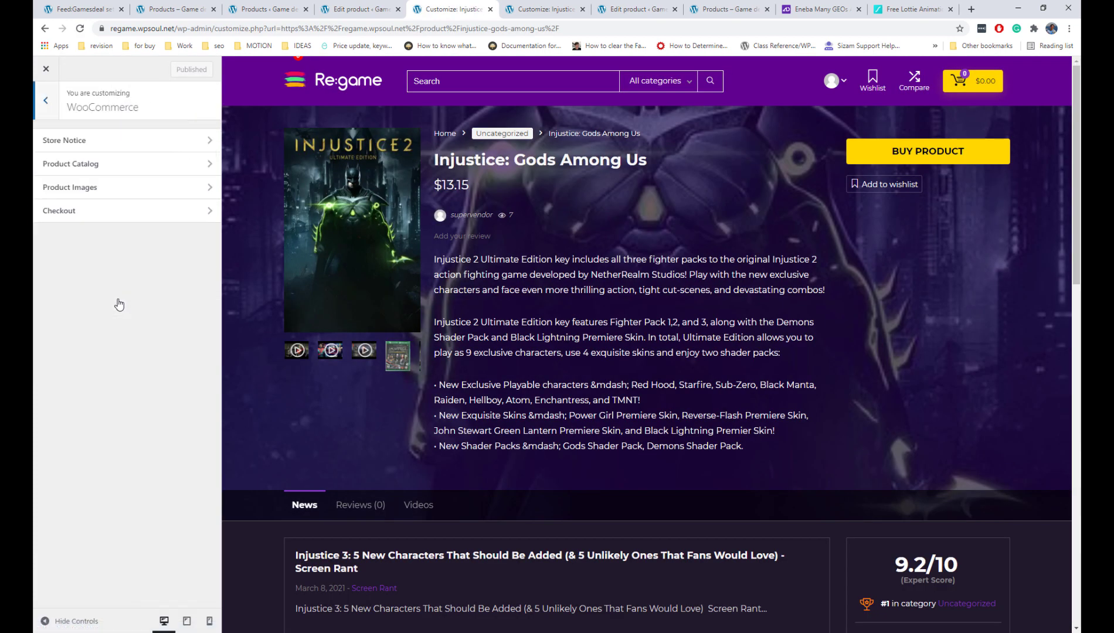
{"action": "left_click", "coordinate": [138, 191]}
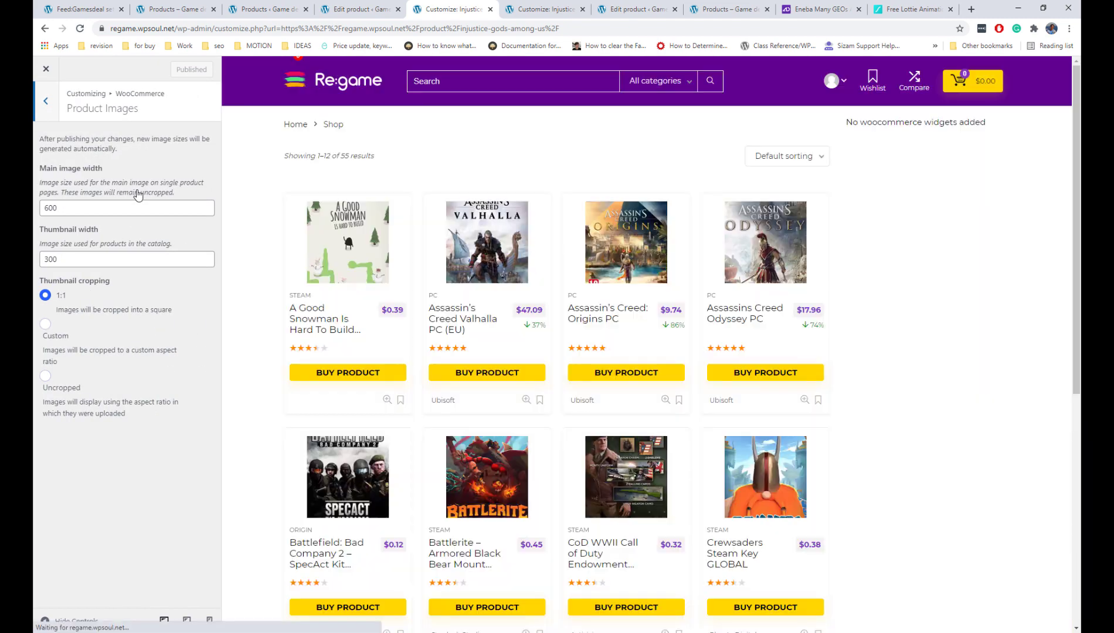
{"action": "scroll", "coordinate": [607, 189], "scroll_direction": "down", "scroll_amount": 7}
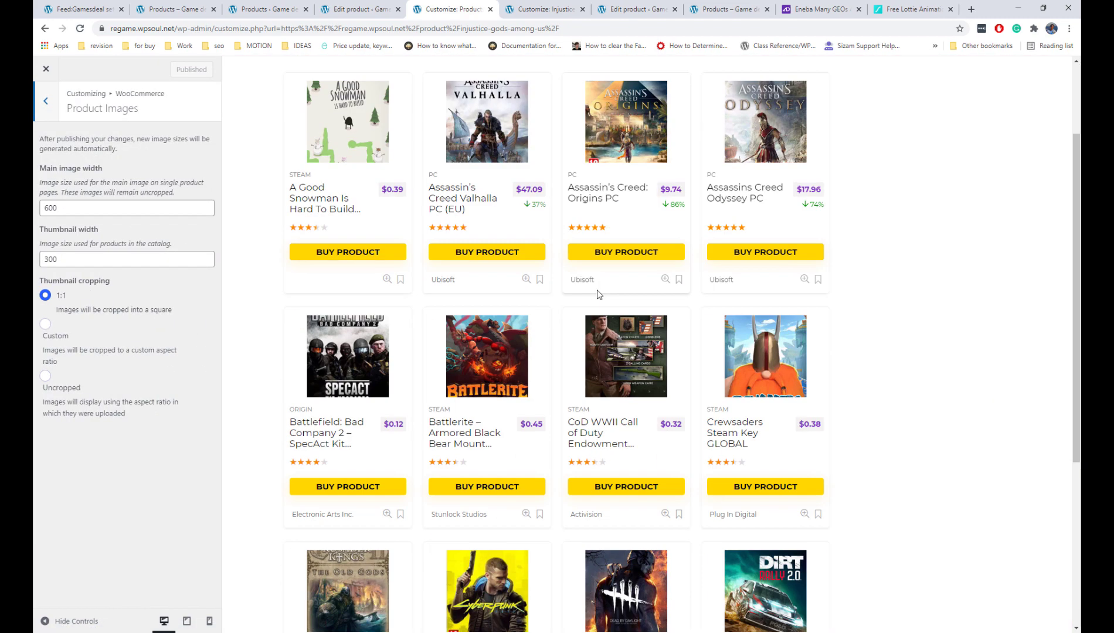
{"action": "scroll", "coordinate": [600, 307], "scroll_direction": "up", "scroll_amount": 7}
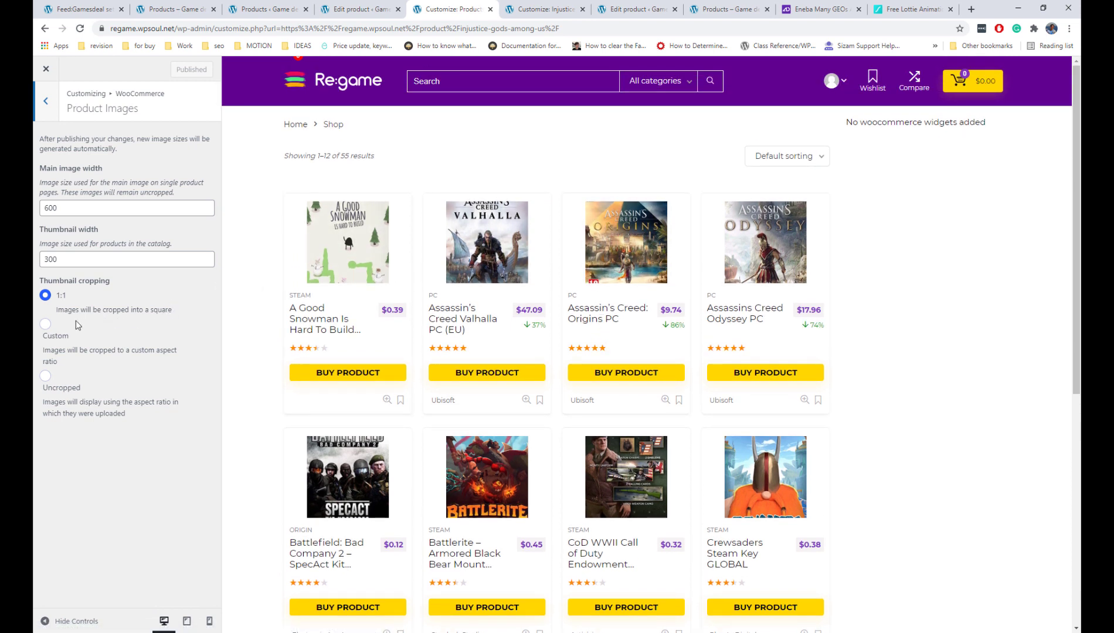
{"action": "left_click", "coordinate": [46, 325]}
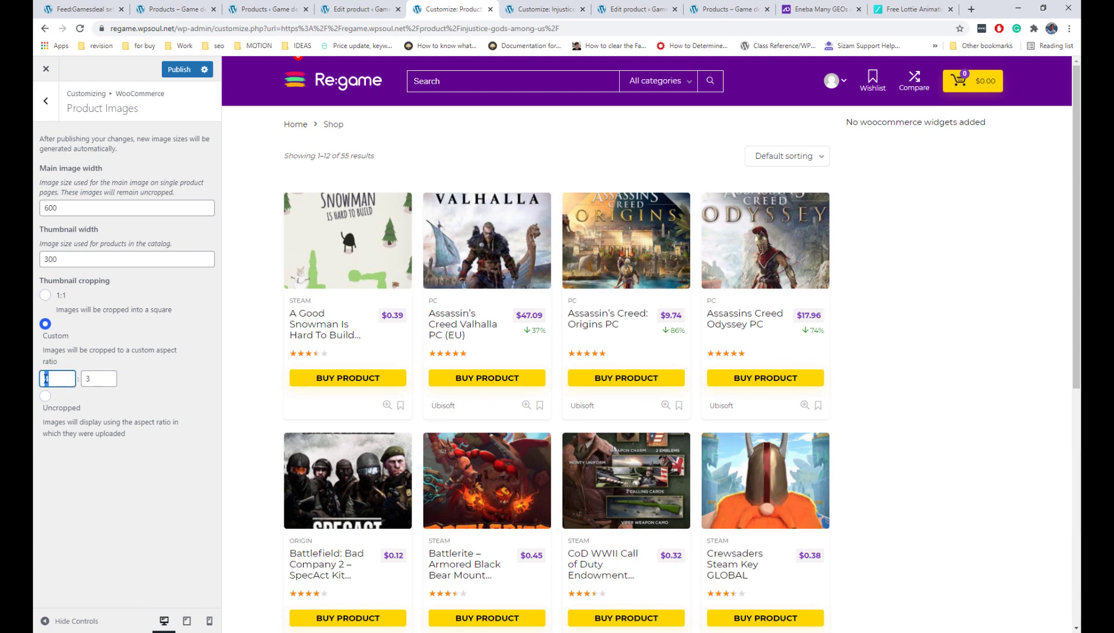
- Set the custom thumbnail crop ratio to 3:4 and publish it
{"action": "type", "text": "3"}
{"action": "key", "text": "Tab"}
{"action": "type", "text": "5"}
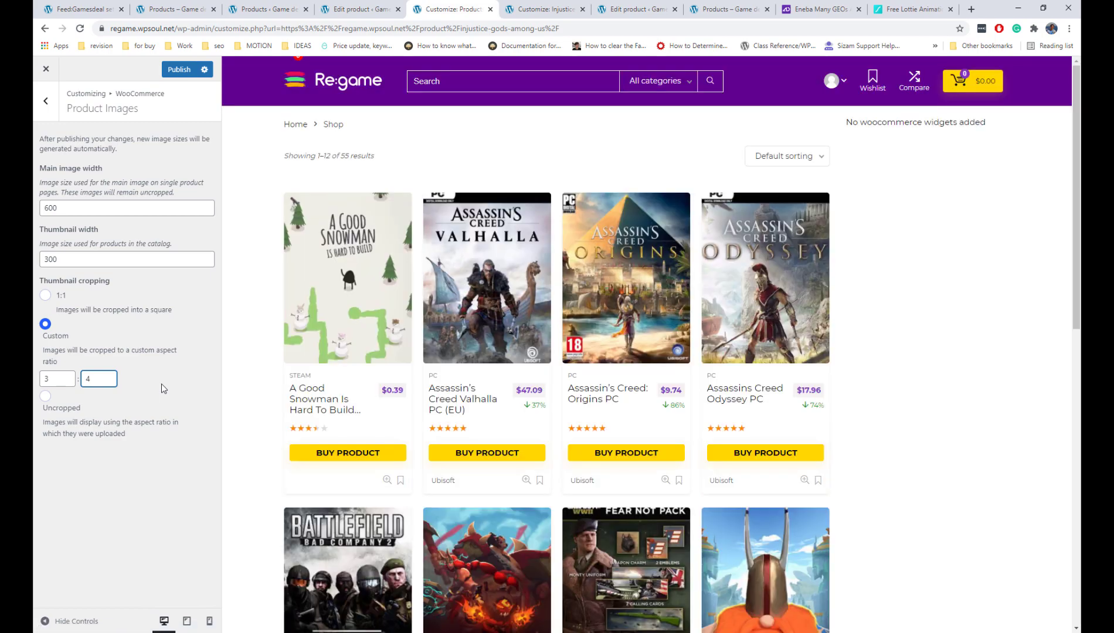
{"action": "scroll", "coordinate": [325, 327], "scroll_direction": "down", "scroll_amount": 6}
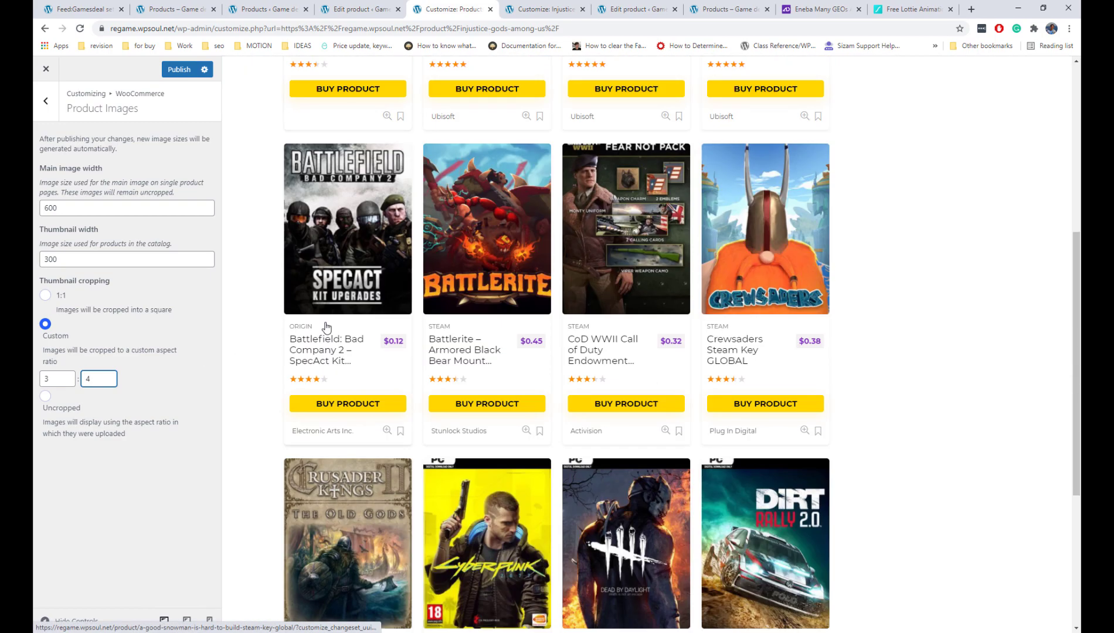
{"action": "scroll", "coordinate": [325, 327], "scroll_direction": "up", "scroll_amount": 9}
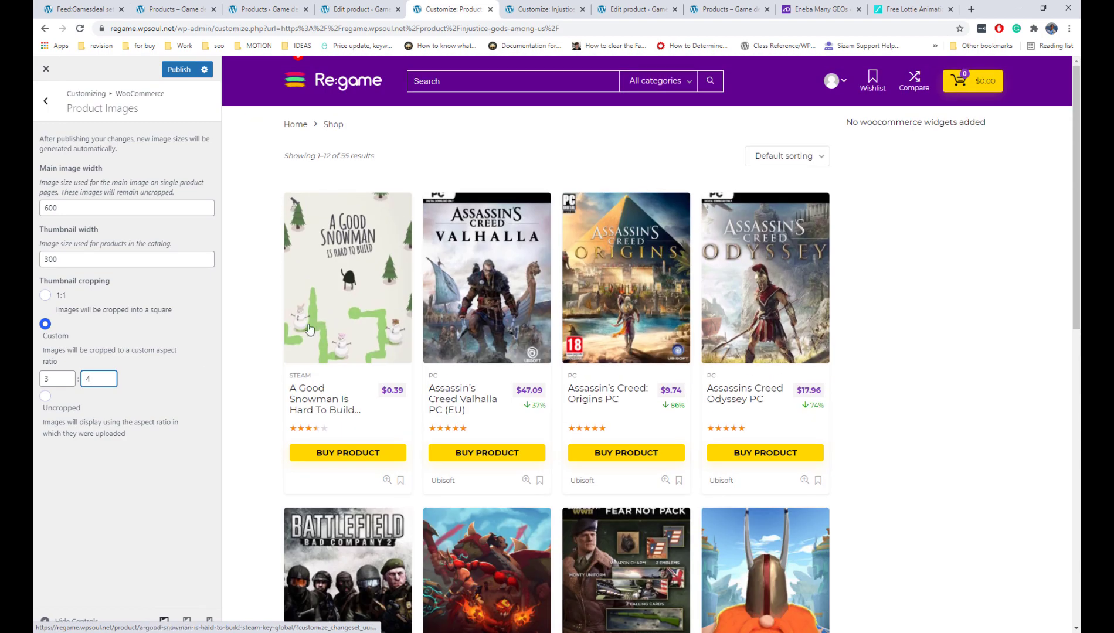
{"action": "left_click", "coordinate": [173, 375]}
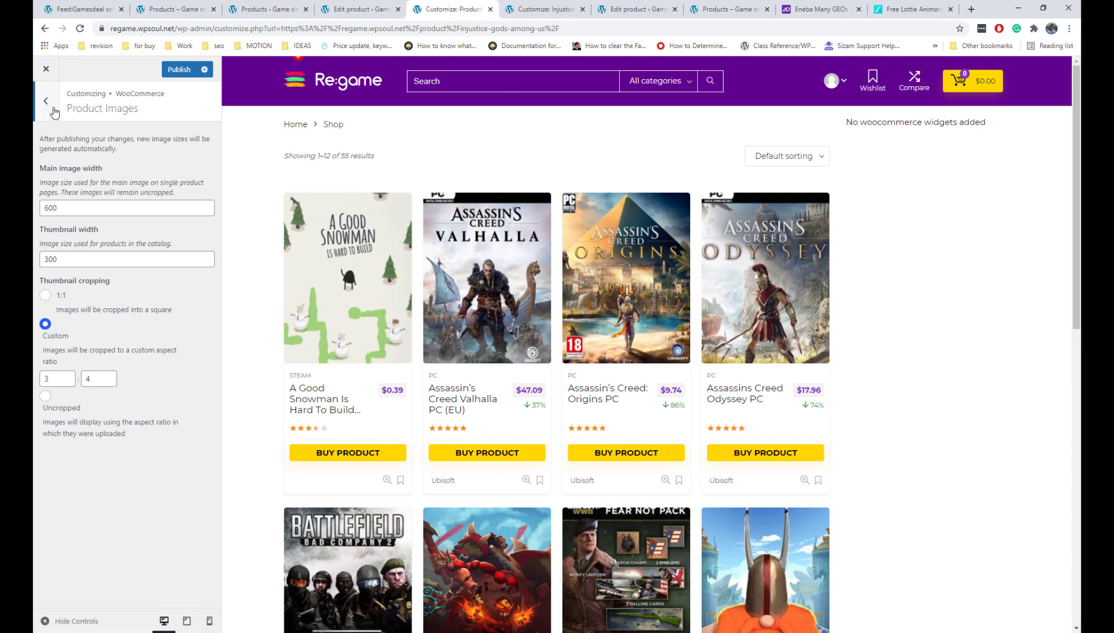
{"action": "left_click", "coordinate": [175, 71]}
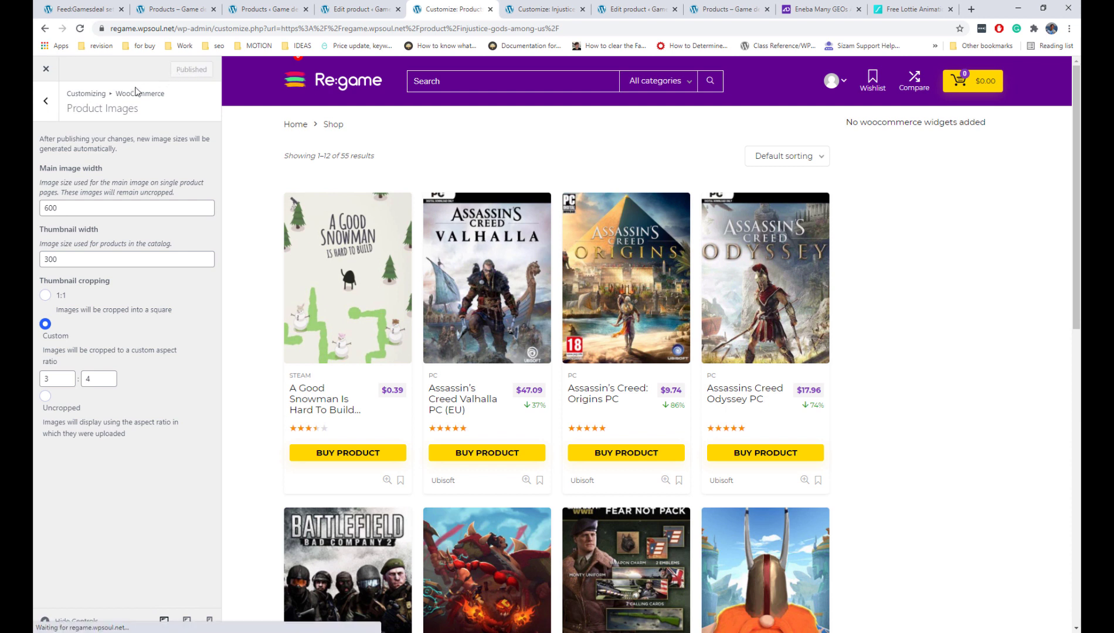
{"action": "left_click", "coordinate": [50, 110]}
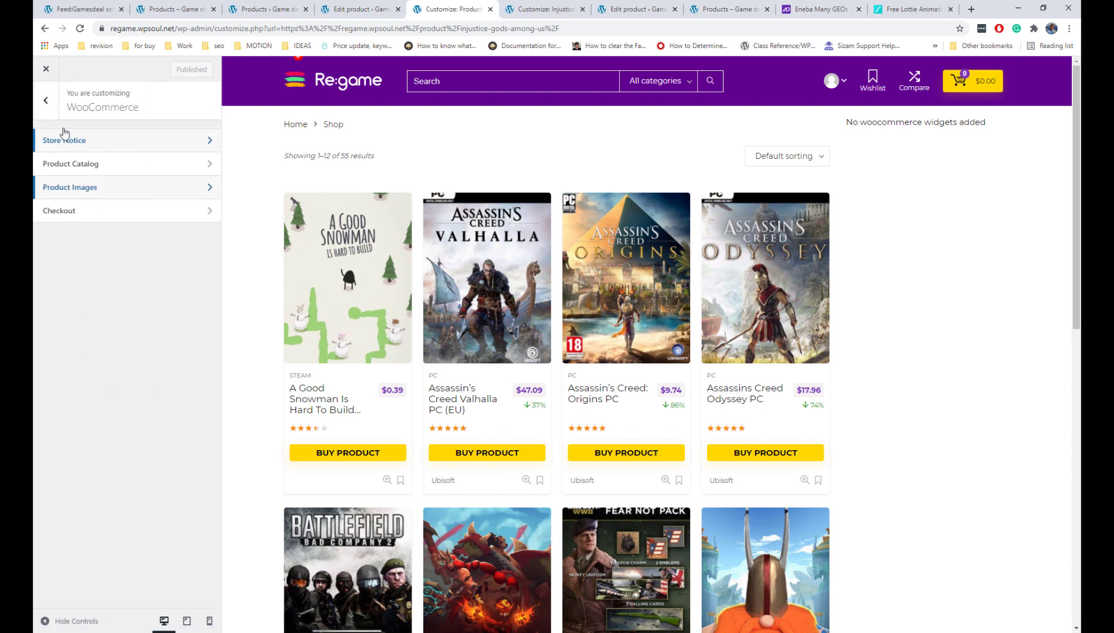
- Preview the shop page as Show categories, then Show categories & products, and restore Show products
{"action": "left_click", "coordinate": [76, 165]}
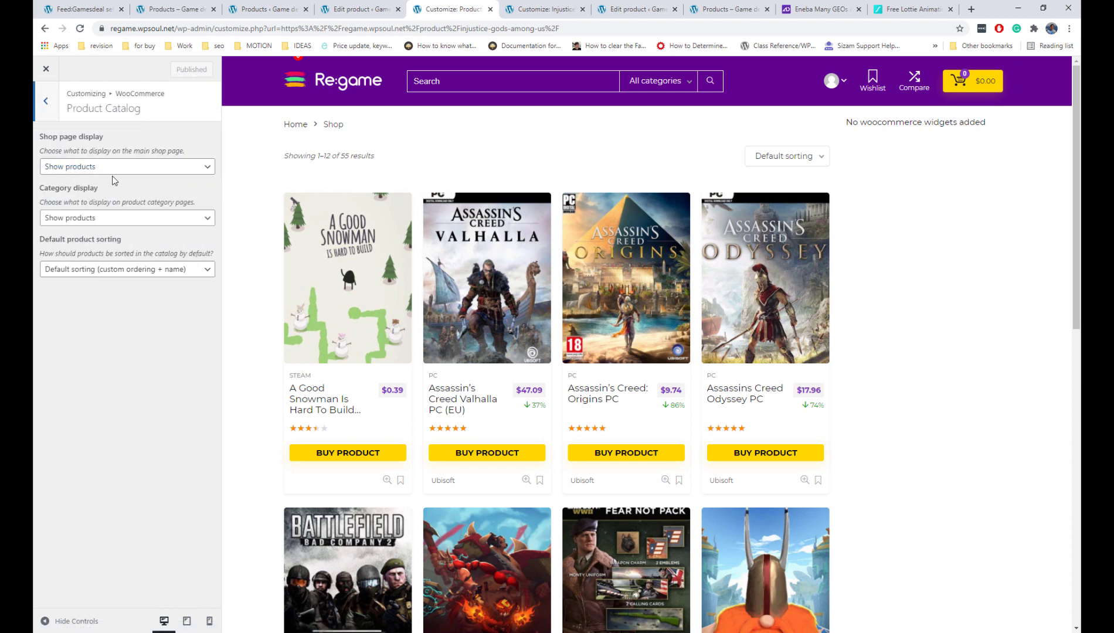
{"action": "left_click", "coordinate": [113, 171]}
{"action": "left_click", "coordinate": [114, 188]}
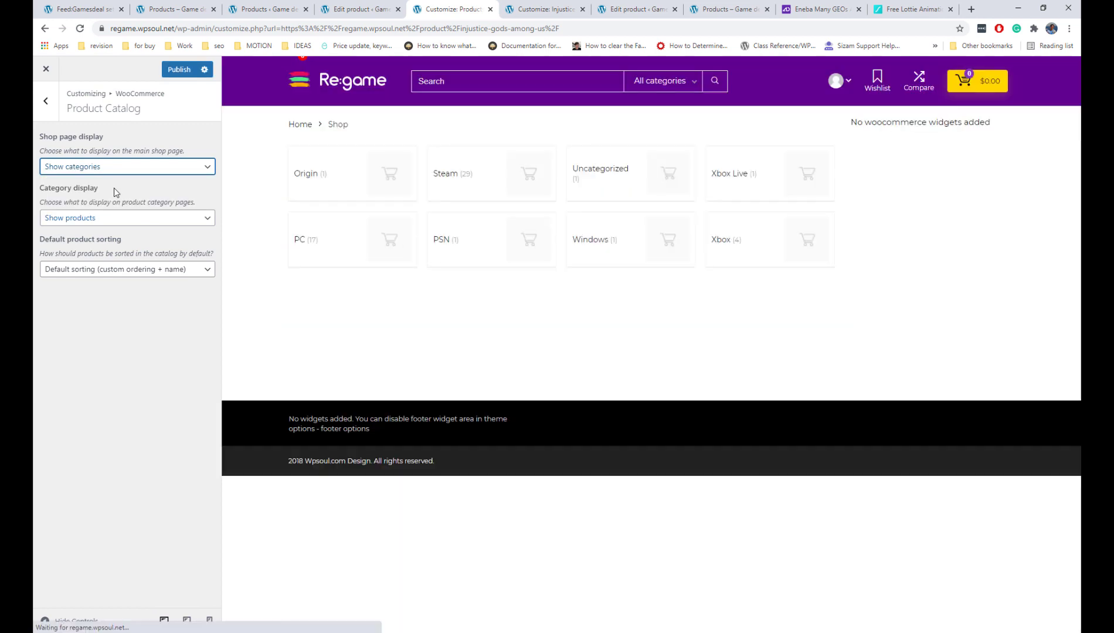
{"action": "left_click", "coordinate": [109, 171]}
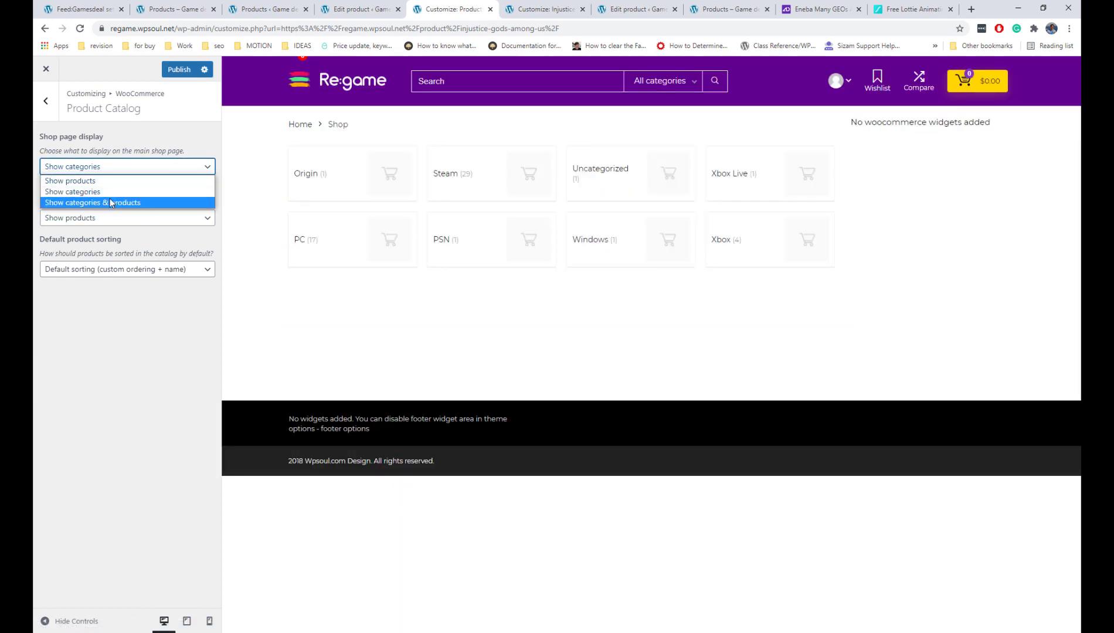
{"action": "left_click", "coordinate": [110, 203]}
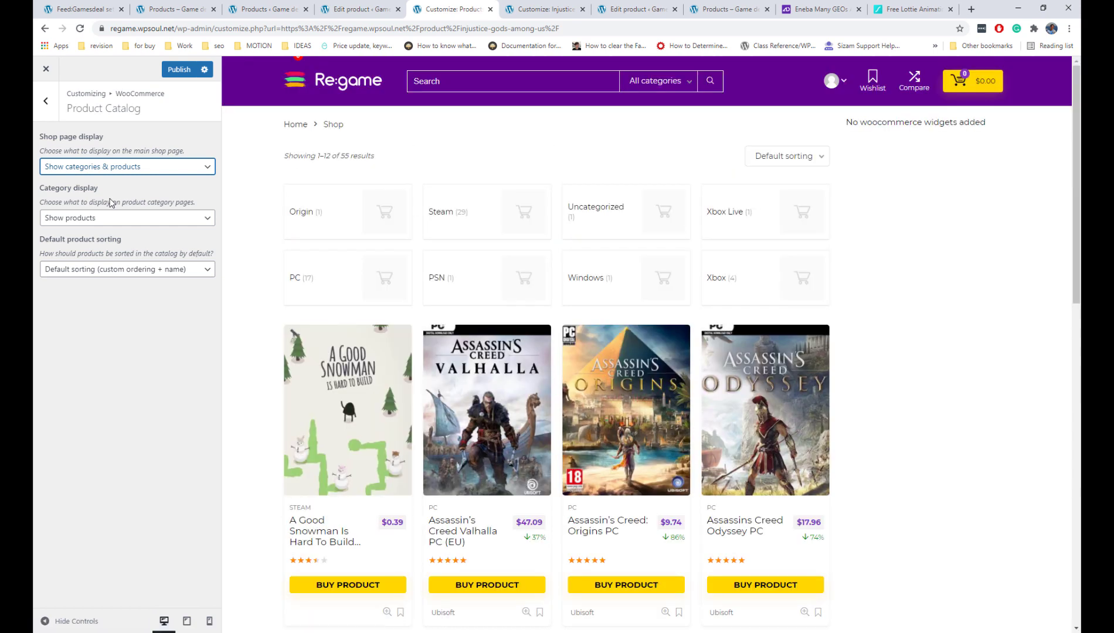
{"action": "left_click", "coordinate": [80, 170]}
{"action": "left_click", "coordinate": [80, 178]}
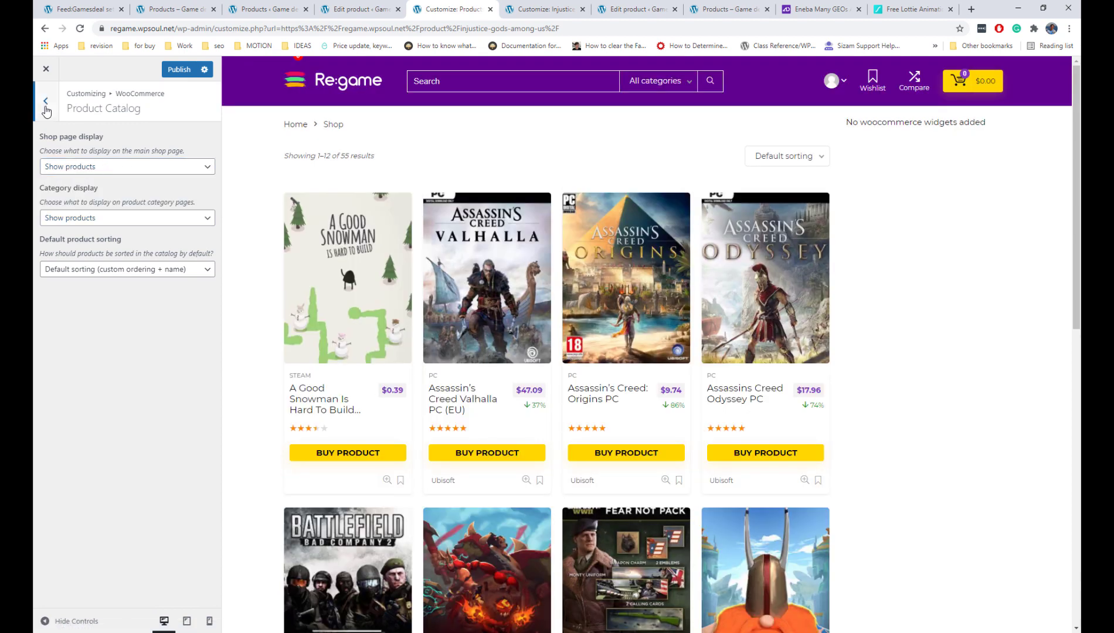
{"action": "left_click", "coordinate": [48, 116]}
{"action": "left_click", "coordinate": [50, 112]}
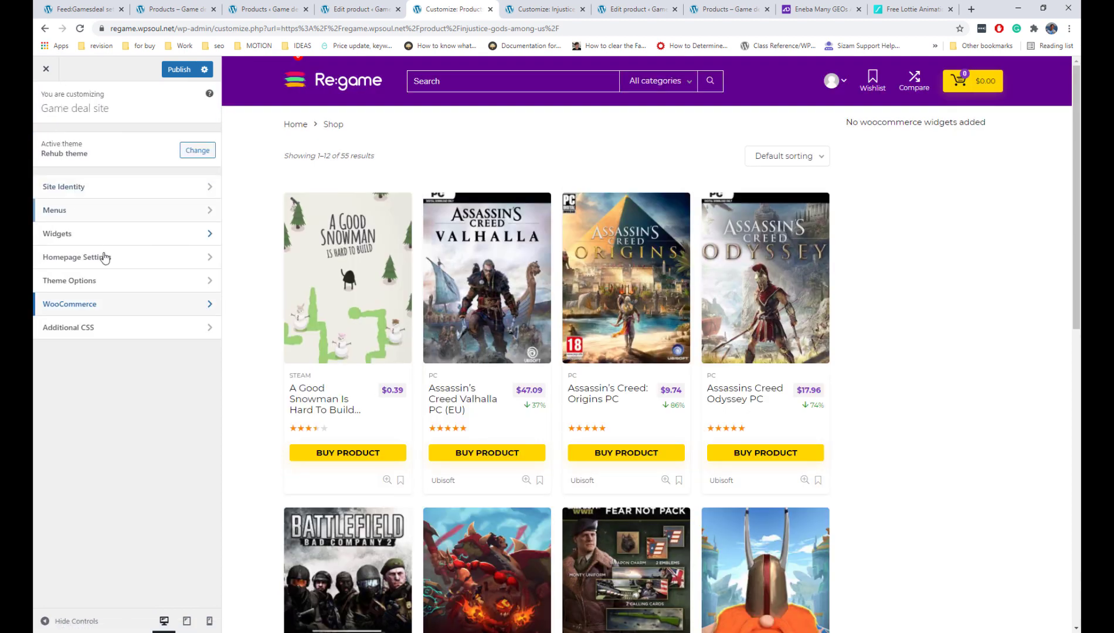
- Keep the 4 columns + sidebar layout in the theme's Woocommerce archive settings
{"action": "left_click", "coordinate": [107, 282]}
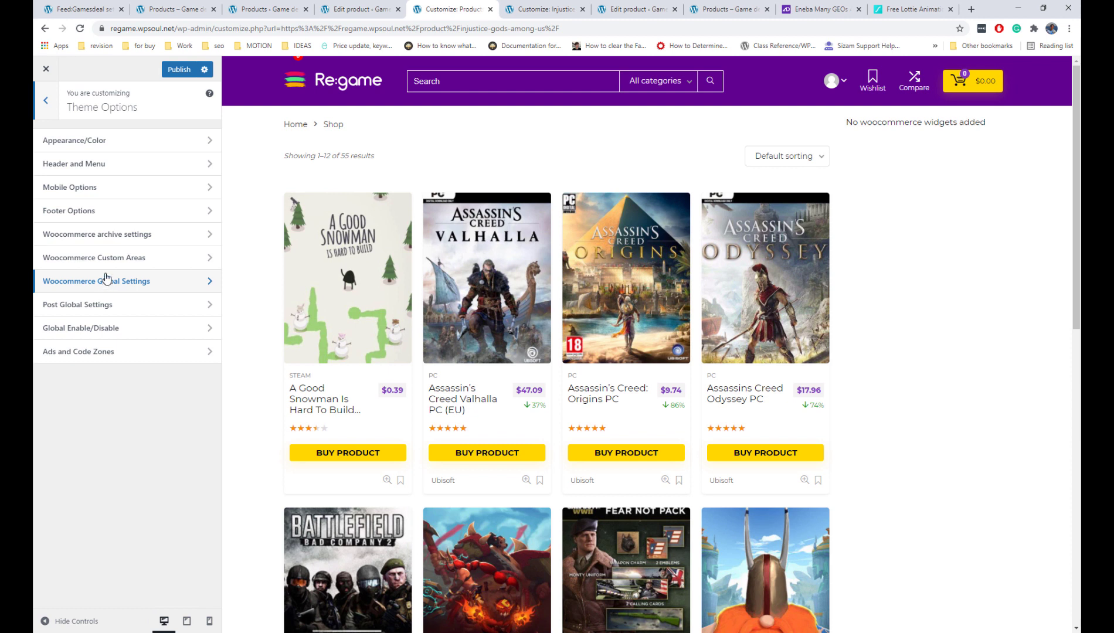
{"action": "left_click", "coordinate": [110, 234]}
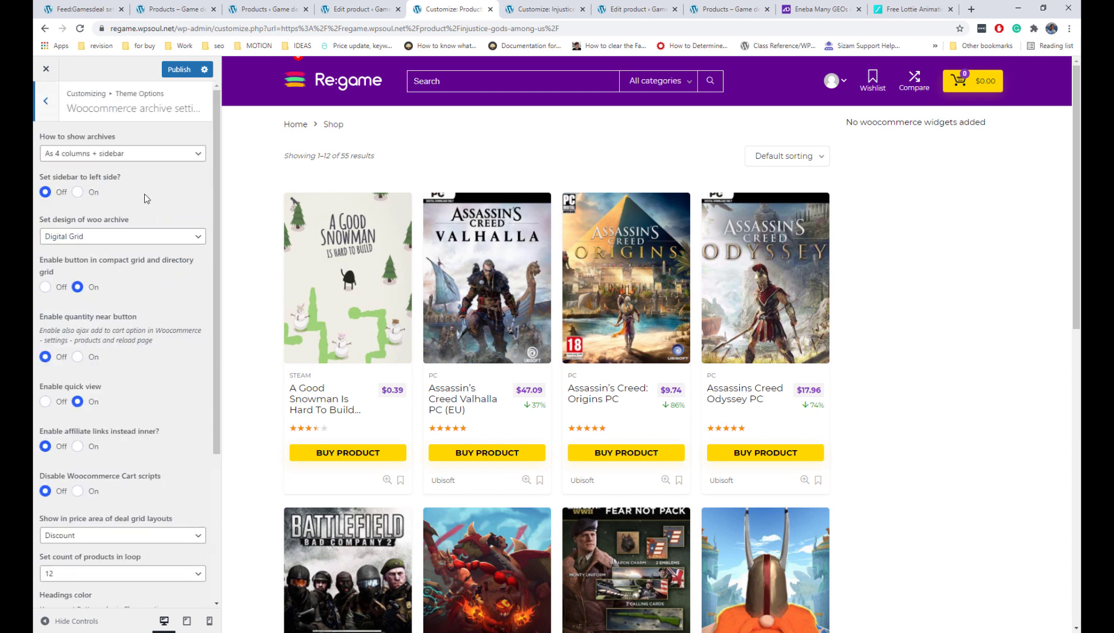
{"action": "left_click", "coordinate": [115, 157]}
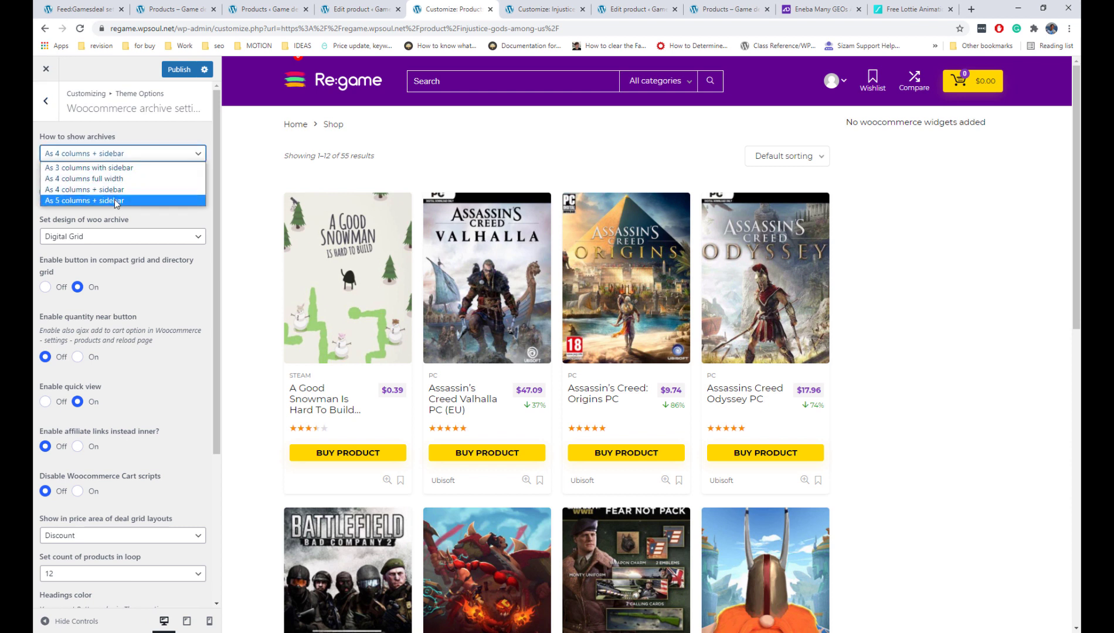
{"action": "left_click", "coordinate": [153, 221]}
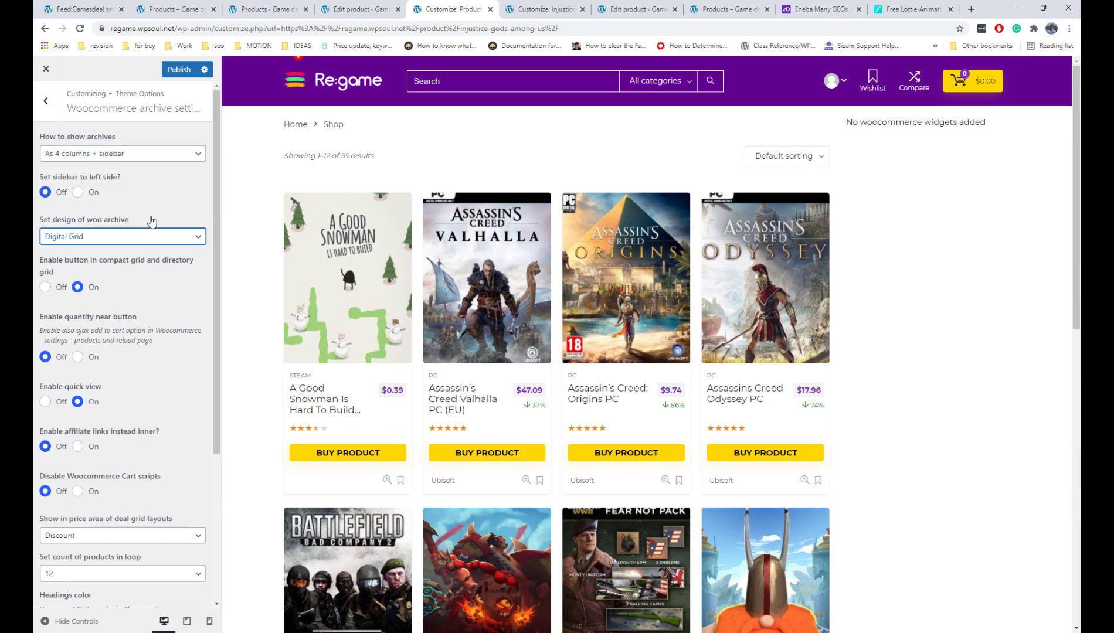
- Try the Columns, Grid, Compact Grid, Directory Grid and List archive designs
{"action": "left_click", "coordinate": [143, 237]}
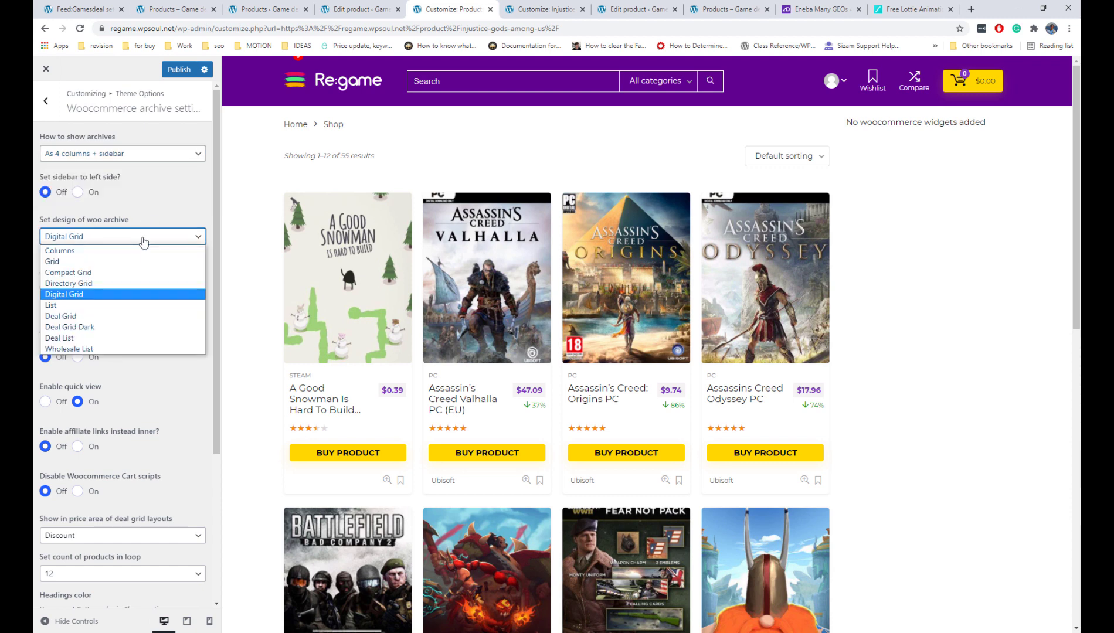
{"action": "left_click", "coordinate": [143, 250]}
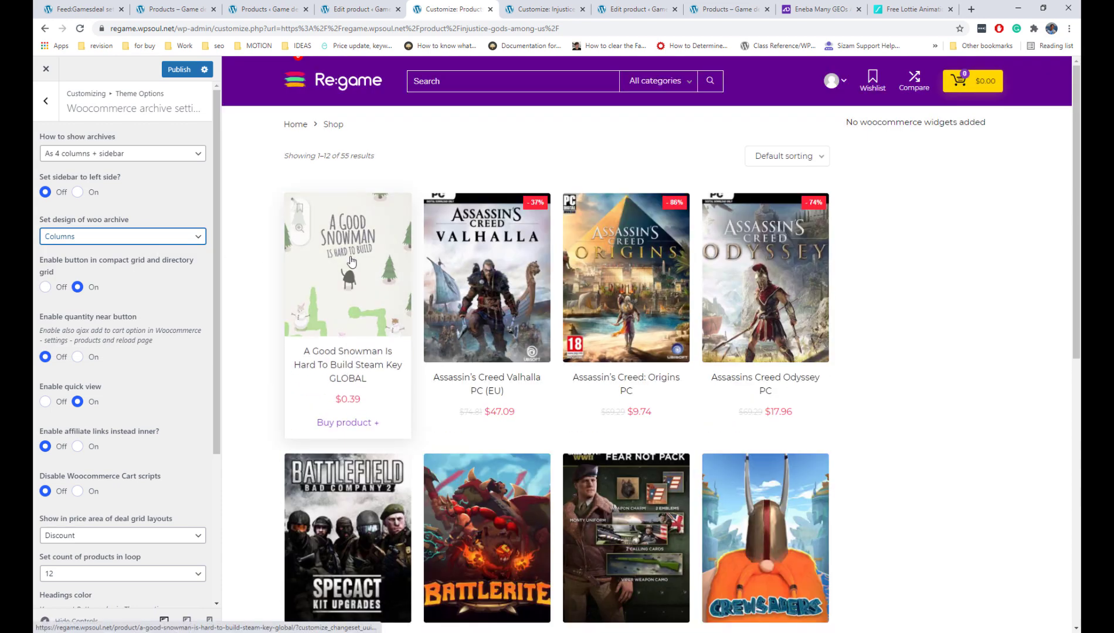
{"action": "mouse_move", "coordinate": [635, 273]}
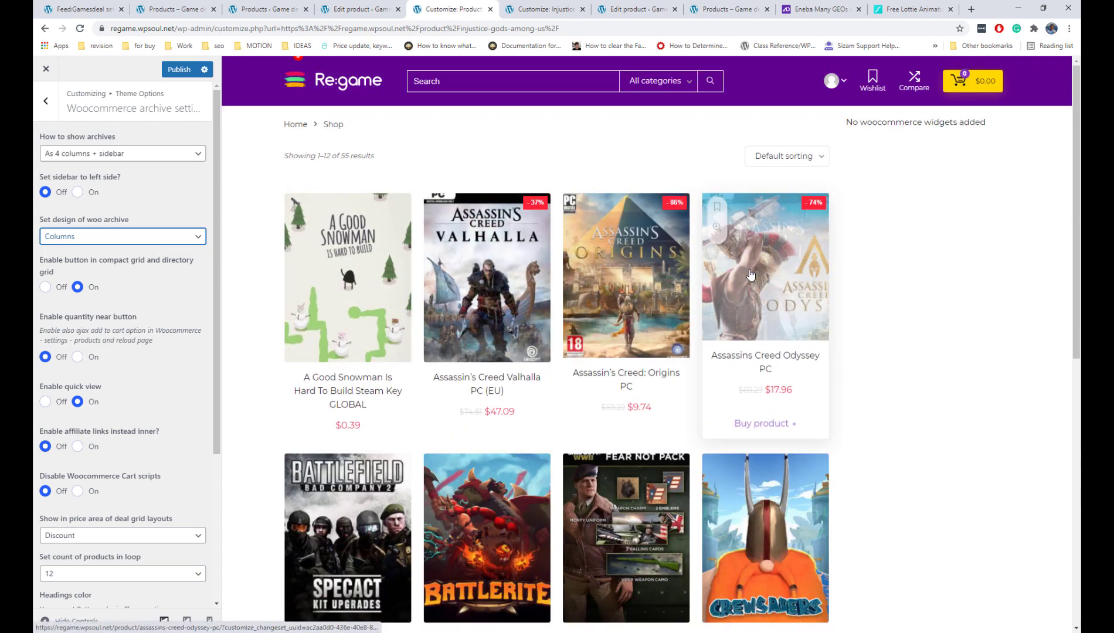
{"action": "left_click", "coordinate": [116, 237]}
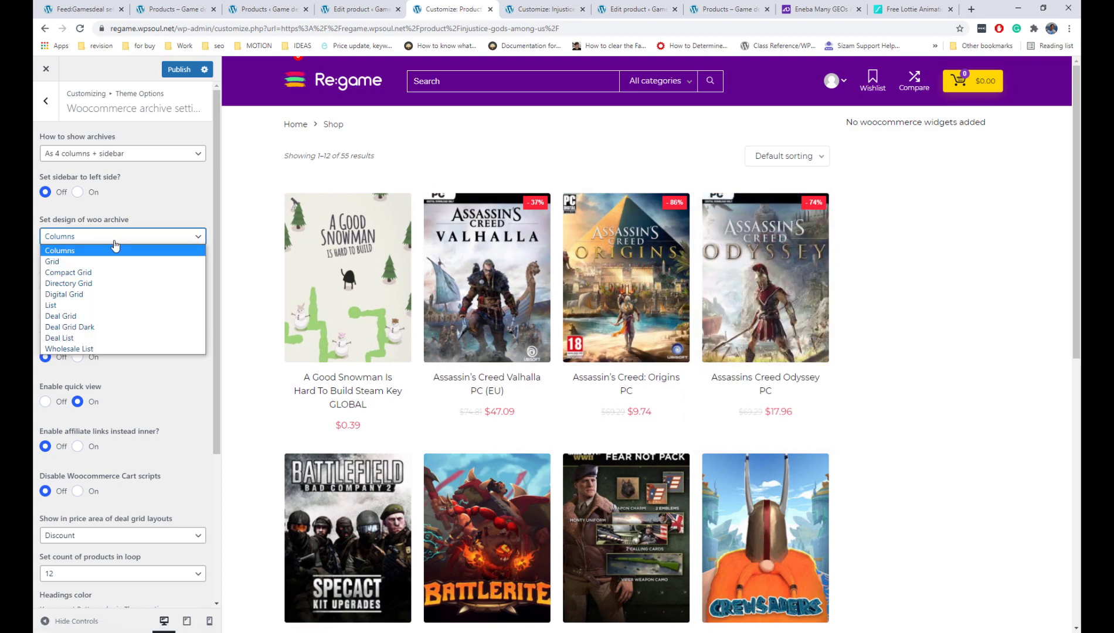
{"action": "left_click", "coordinate": [114, 262]}
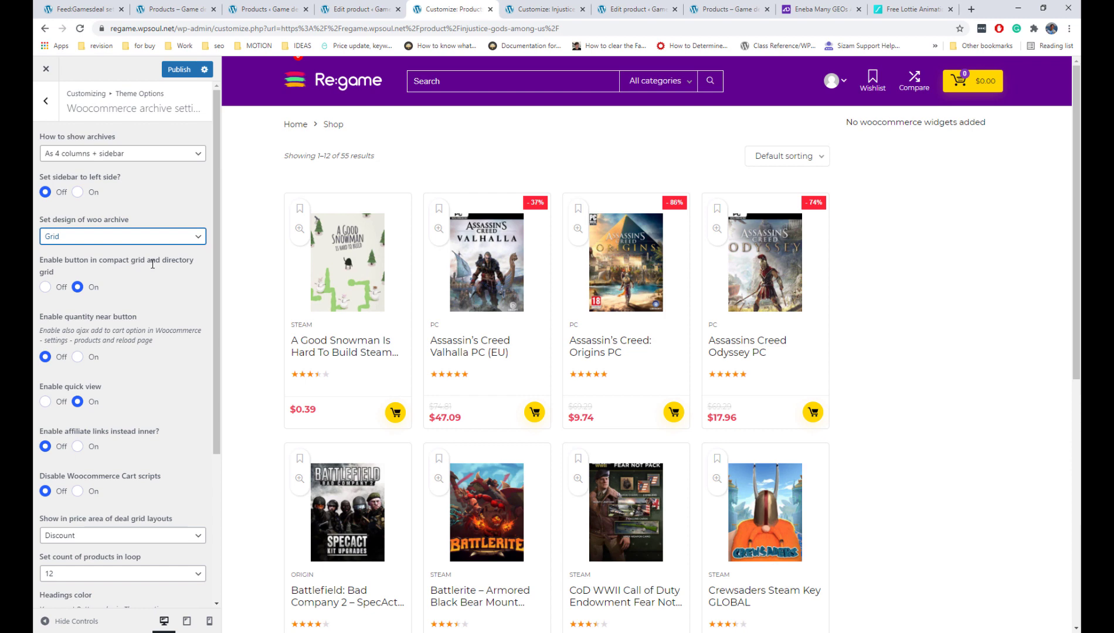
{"action": "left_click", "coordinate": [108, 245]}
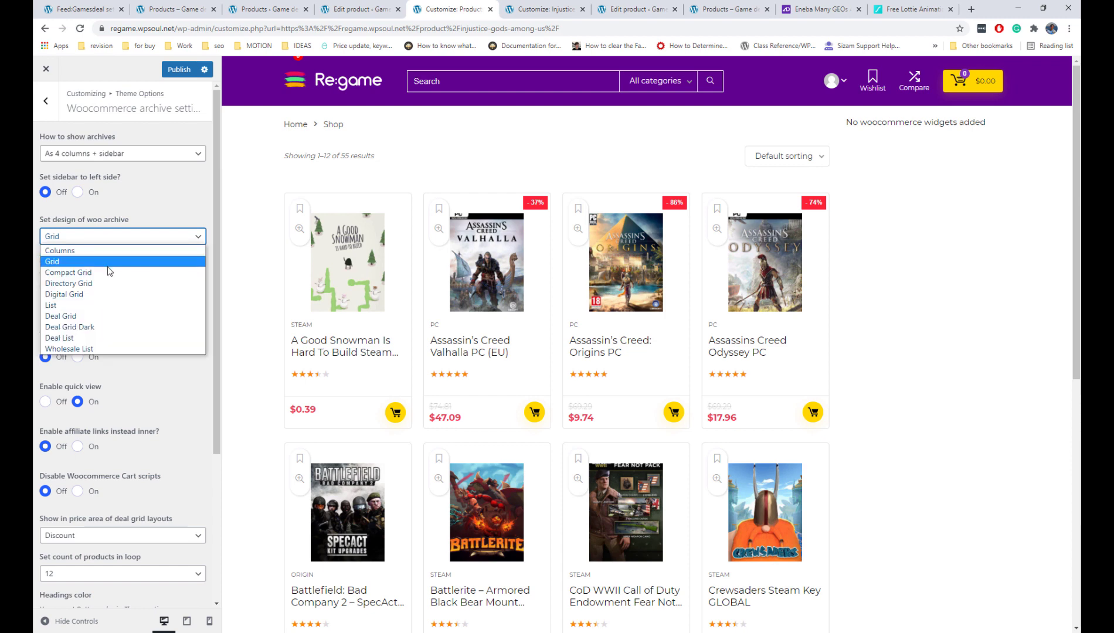
{"action": "left_click", "coordinate": [107, 269]}
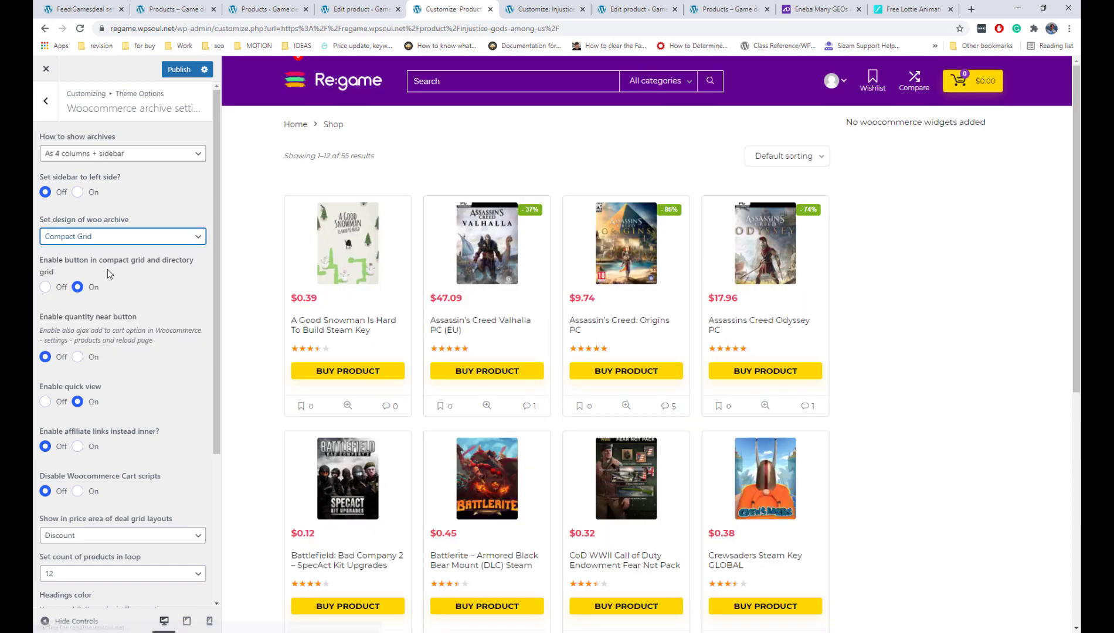
{"action": "left_click", "coordinate": [101, 247]}
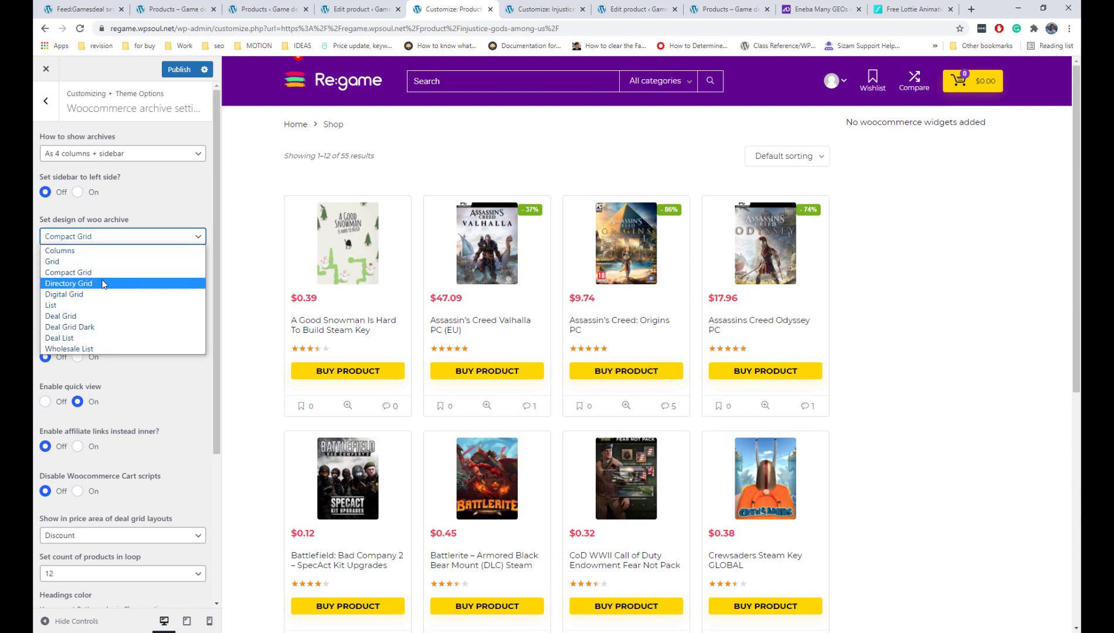
{"action": "left_click", "coordinate": [153, 278]}
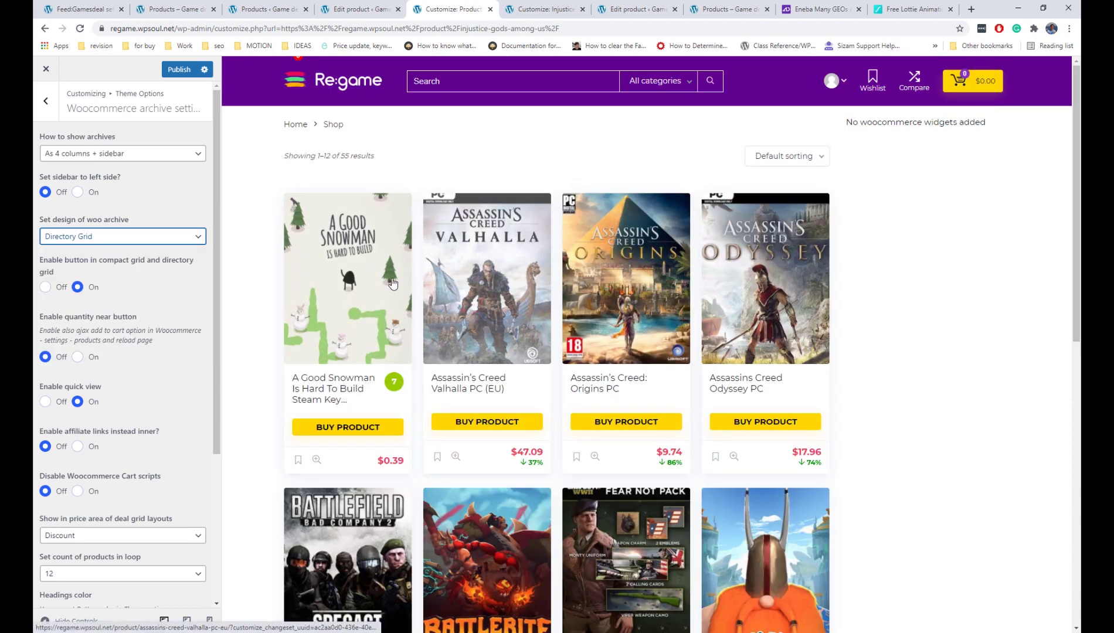
{"action": "left_click", "coordinate": [123, 242]}
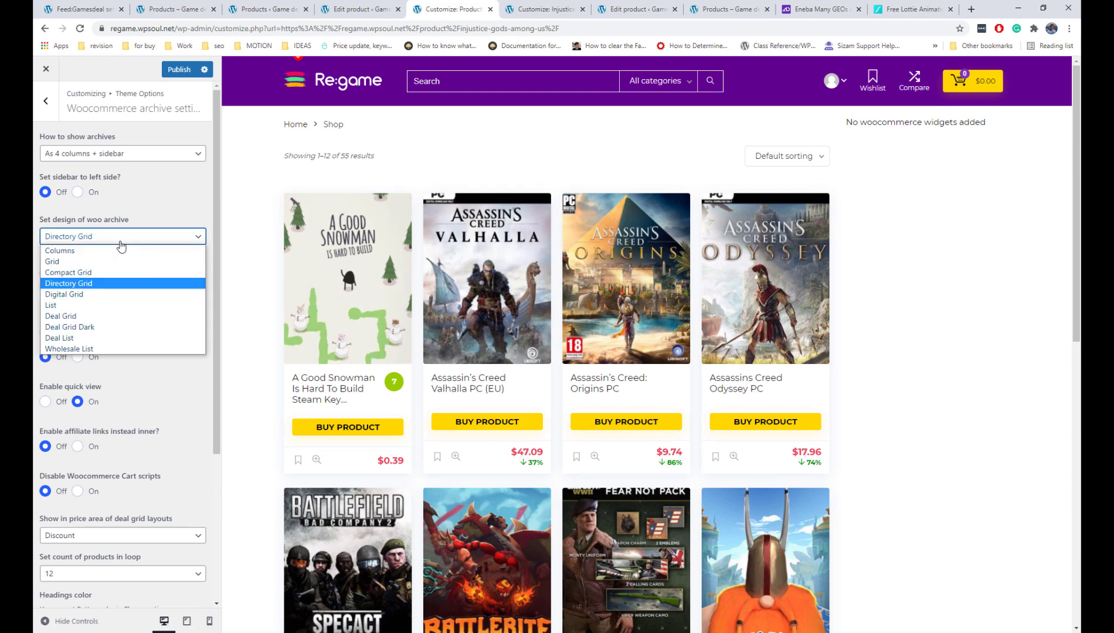
{"action": "left_click", "coordinate": [117, 306]}
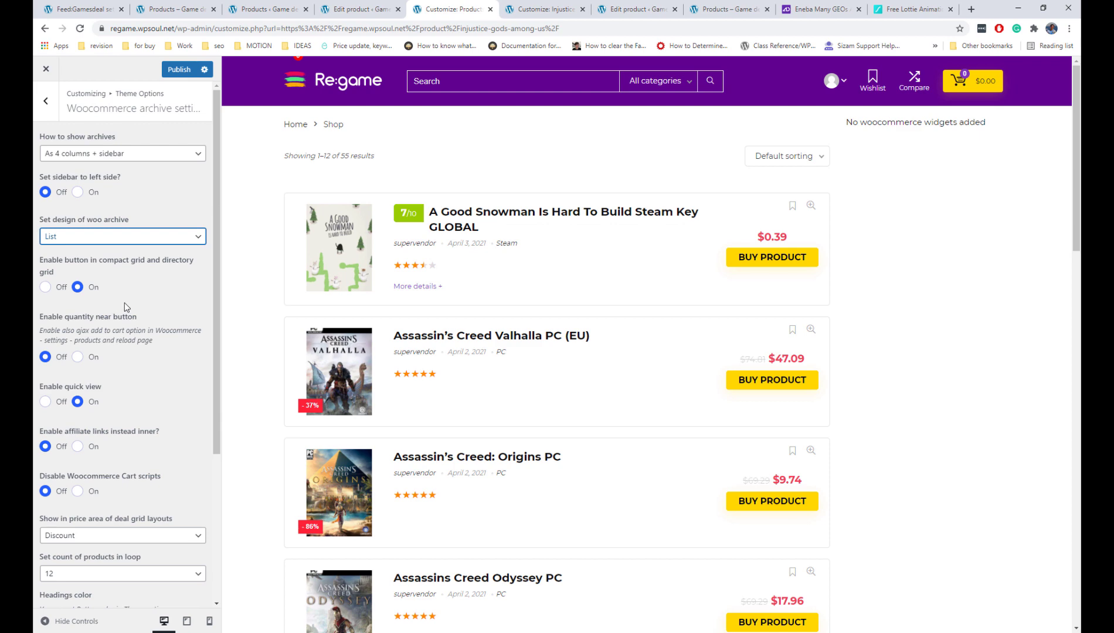
- Try Deal Grid, Deal Grid Dark, Deal List and Wholesale List, then settle on Digital Grid
{"action": "left_click", "coordinate": [107, 244]}
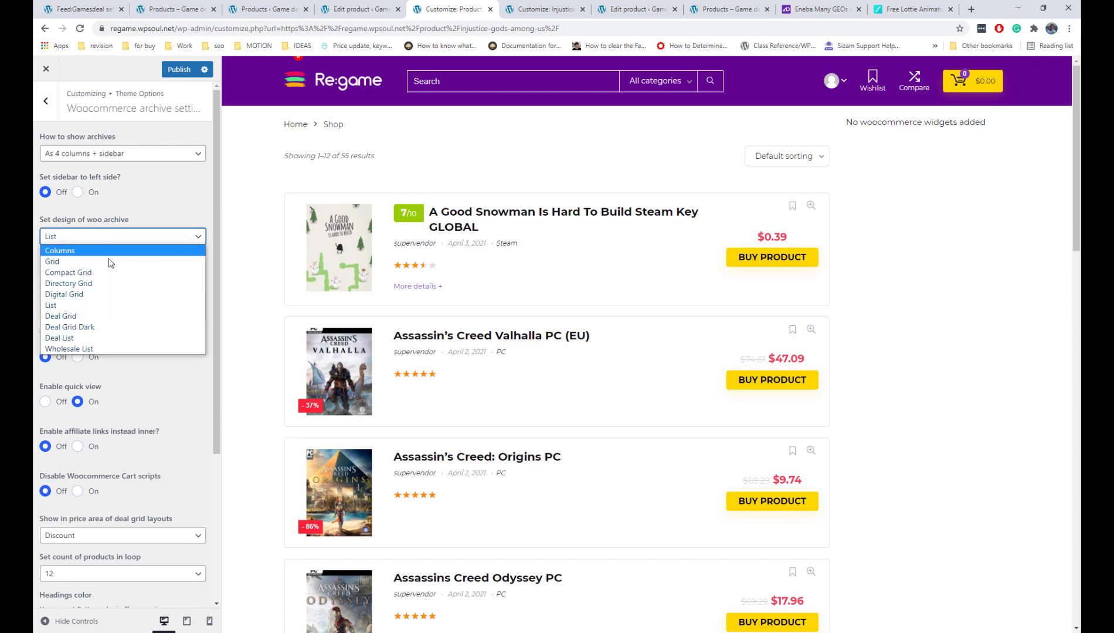
{"action": "left_click", "coordinate": [113, 311]}
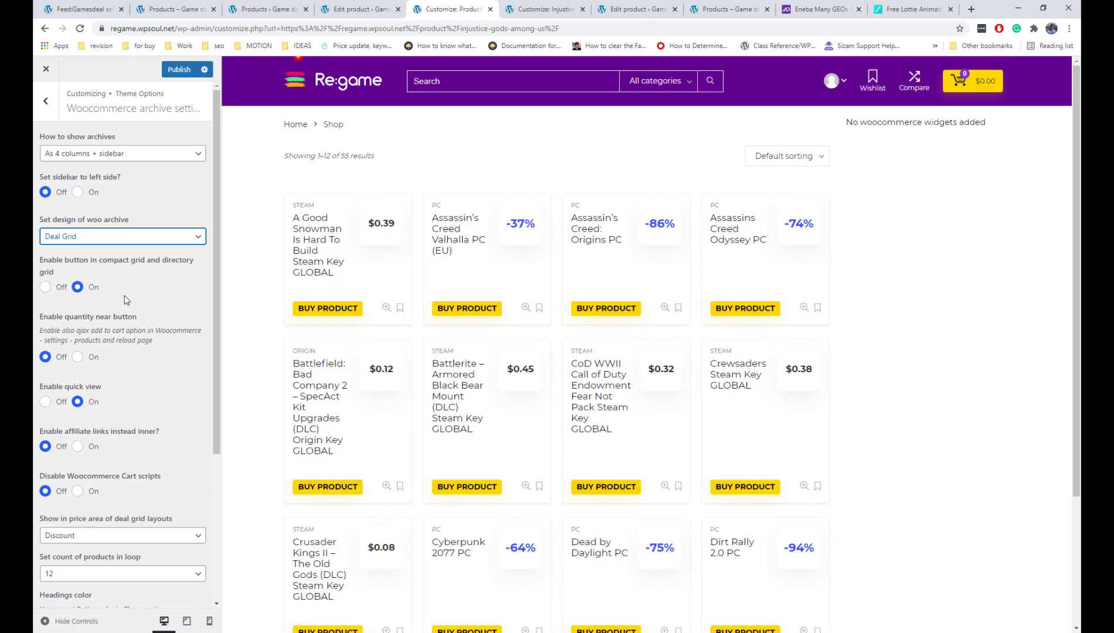
{"action": "left_click", "coordinate": [111, 238]}
{"action": "left_click", "coordinate": [108, 326]}
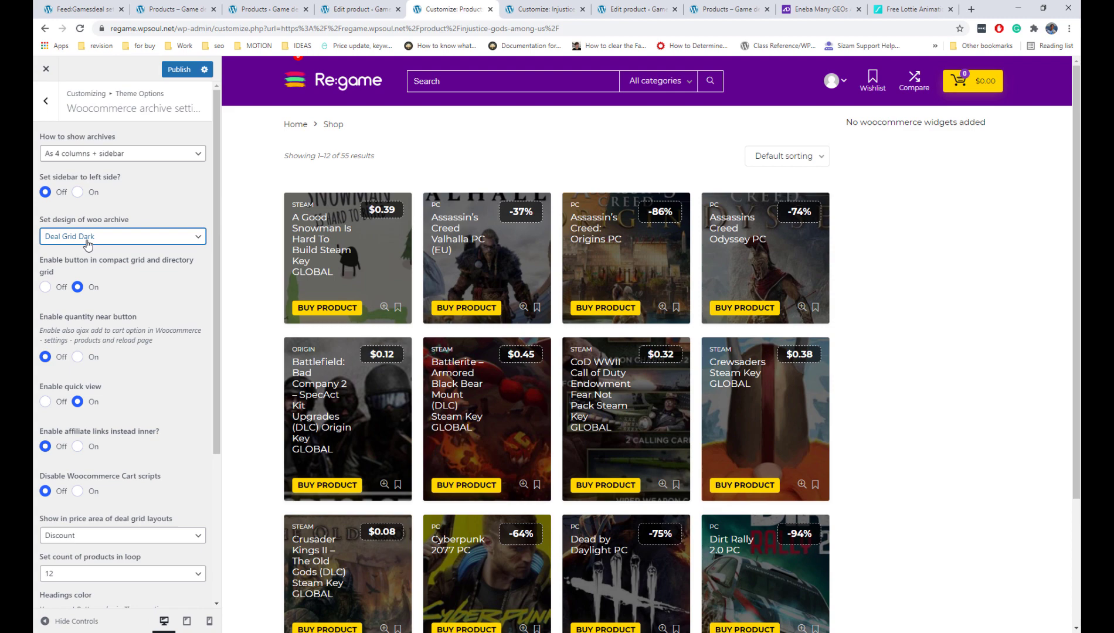
{"action": "left_click", "coordinate": [87, 241]}
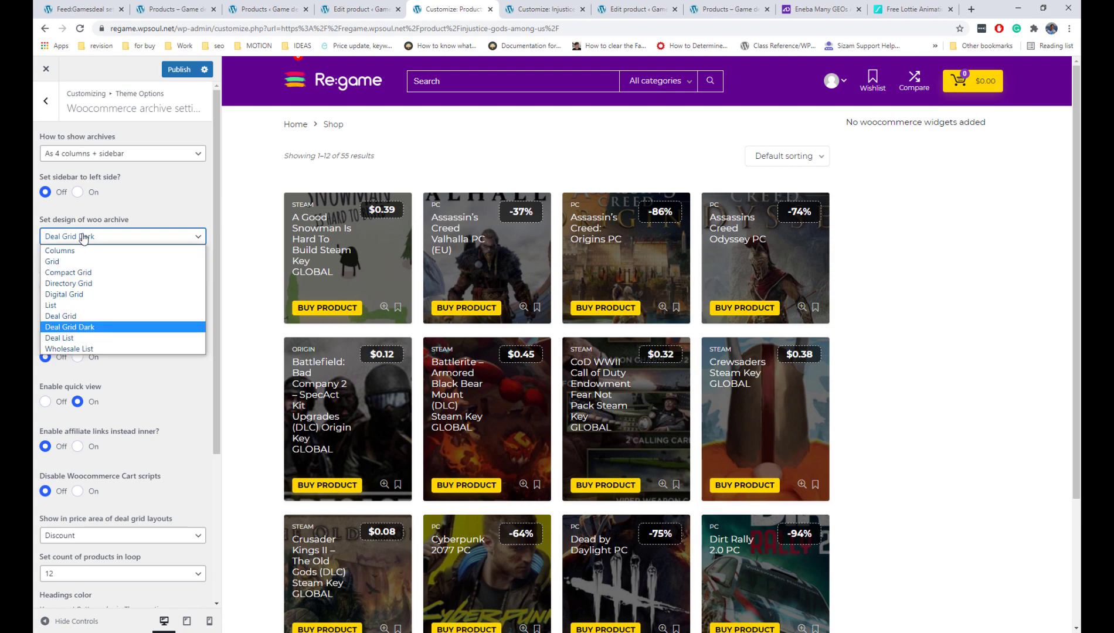
{"action": "left_click", "coordinate": [99, 333]}
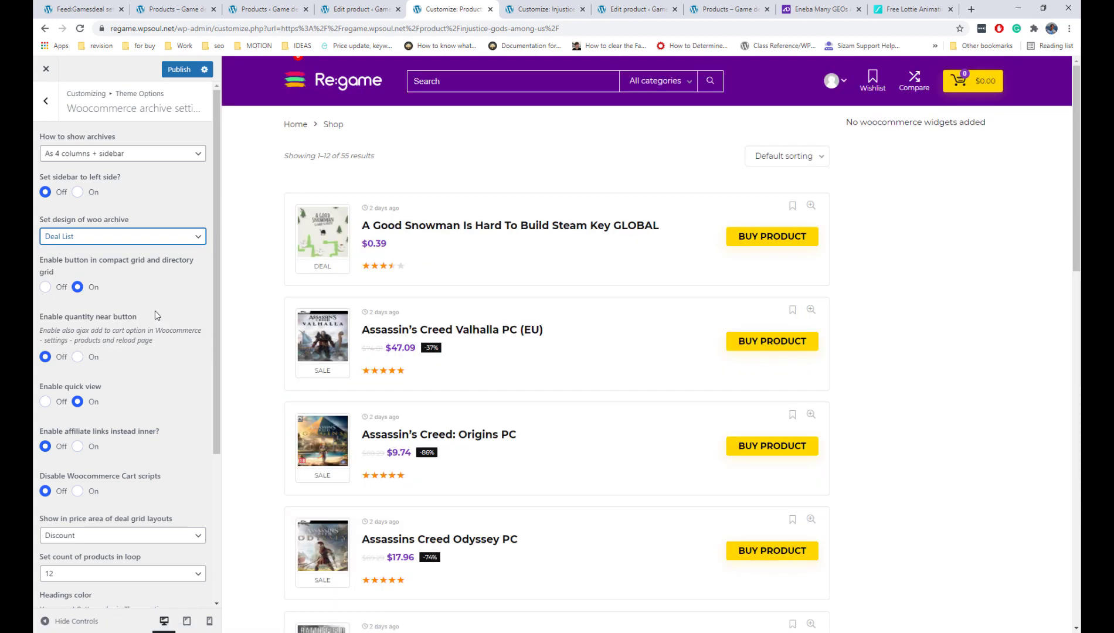
{"action": "left_click", "coordinate": [122, 238]}
{"action": "left_click", "coordinate": [139, 346]}
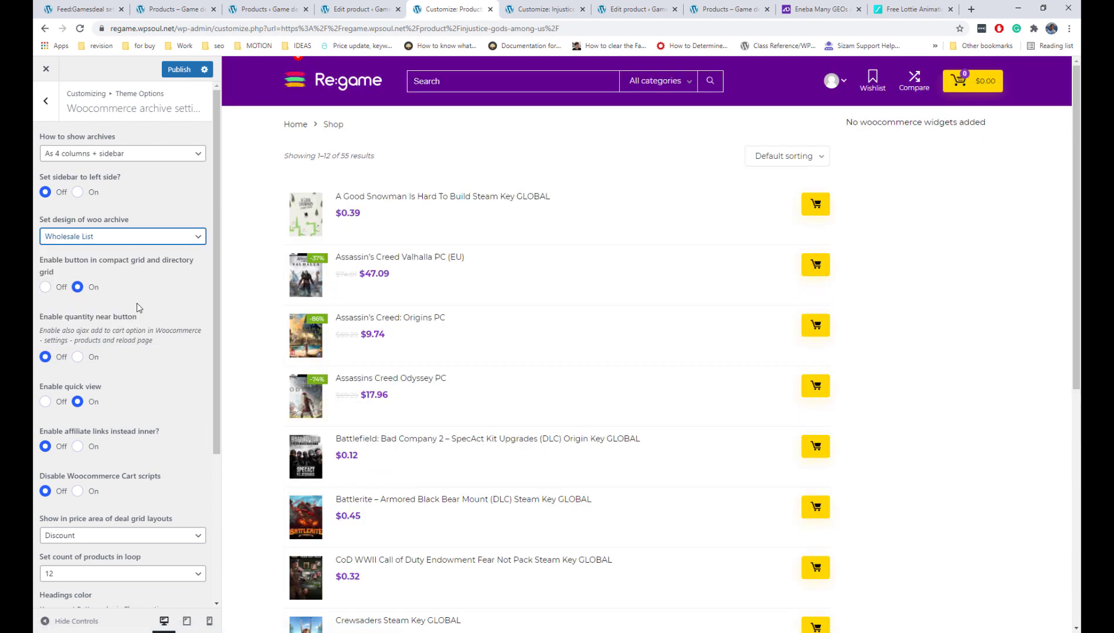
{"action": "left_click", "coordinate": [113, 238]}
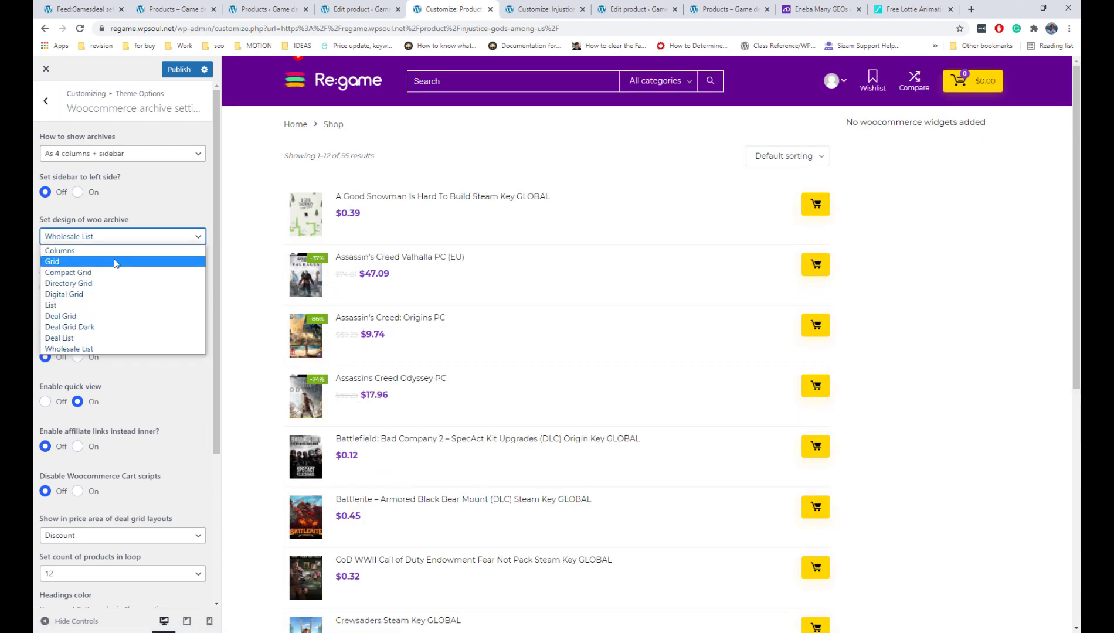
{"action": "left_click", "coordinate": [121, 295]}
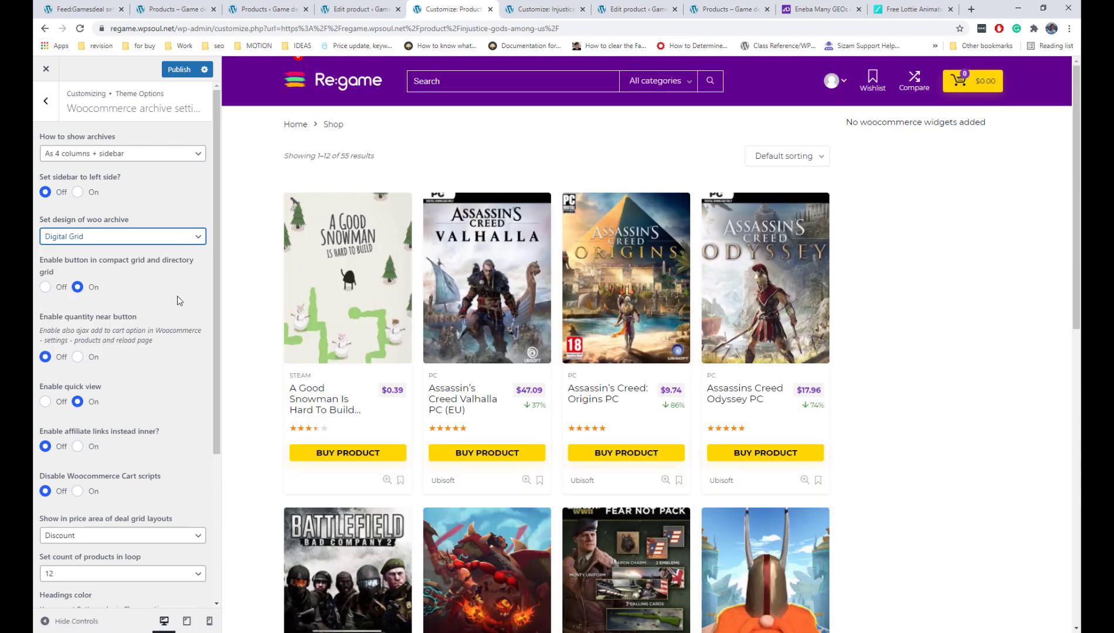
- Toggle compact-grid buy buttons off and back on, and disable the WooCommerce cart scripts
{"action": "left_click", "coordinate": [53, 288]}
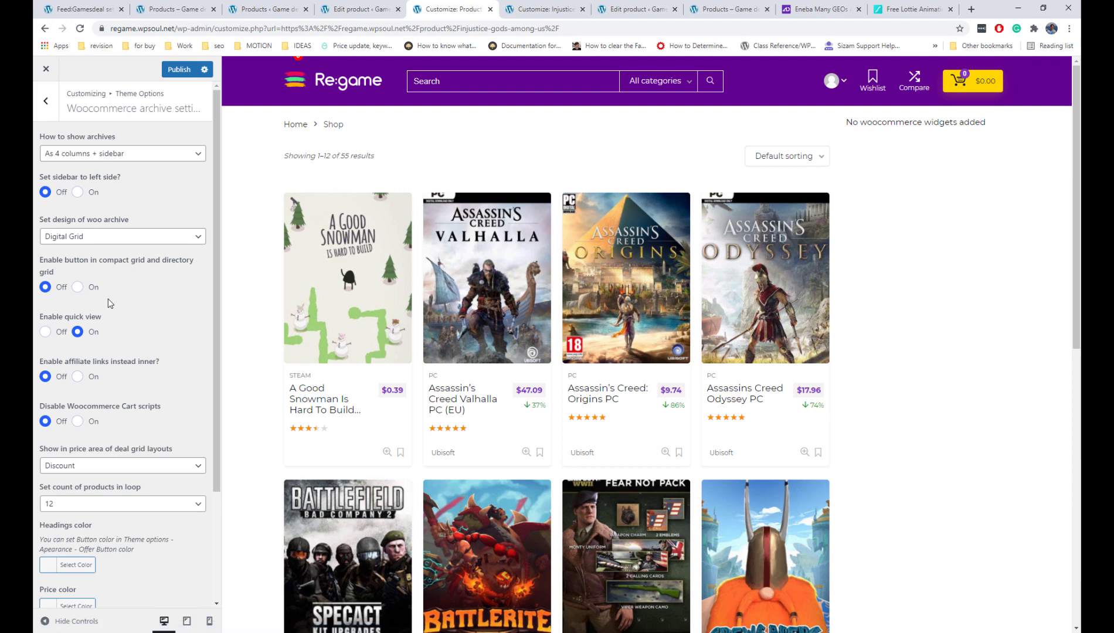
{"action": "left_click", "coordinate": [78, 287]}
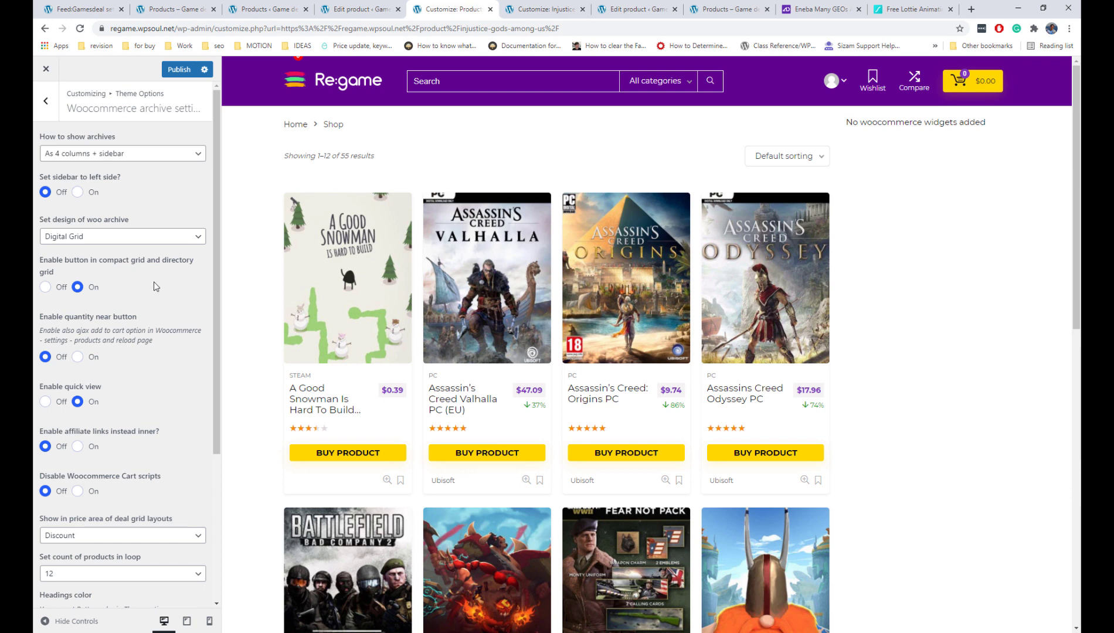
{"action": "scroll", "coordinate": [155, 287], "scroll_direction": "down", "scroll_amount": 3}
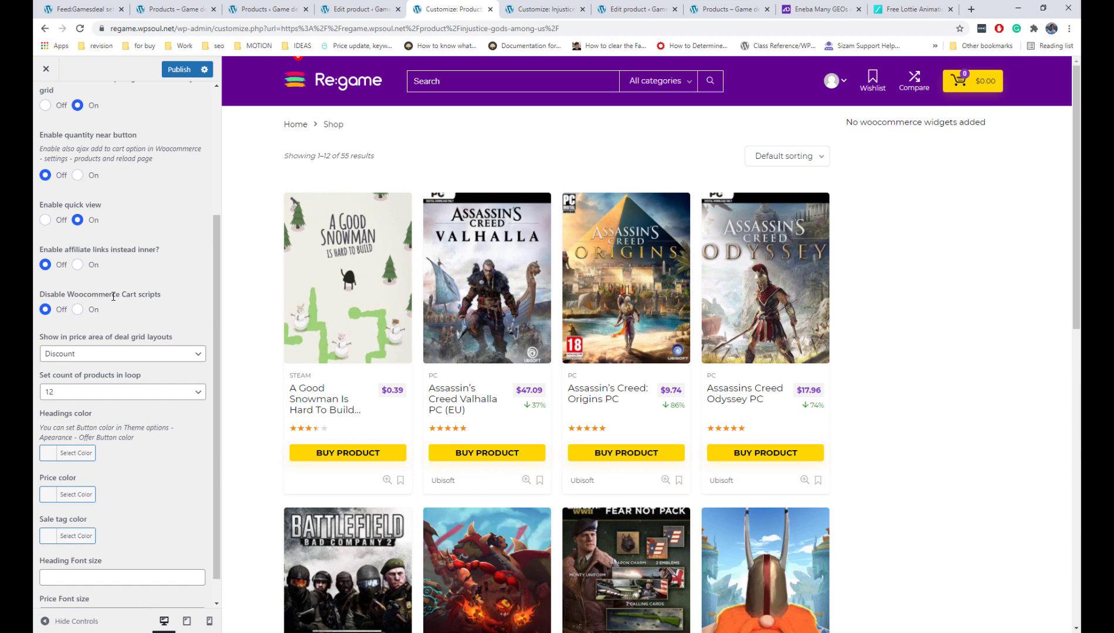
{"action": "left_click", "coordinate": [77, 311]}
- Try a green headings colour, clear it, set Heading Font size to 20, and publish
{"action": "scroll", "coordinate": [147, 318], "scroll_direction": "down", "scroll_amount": 1}
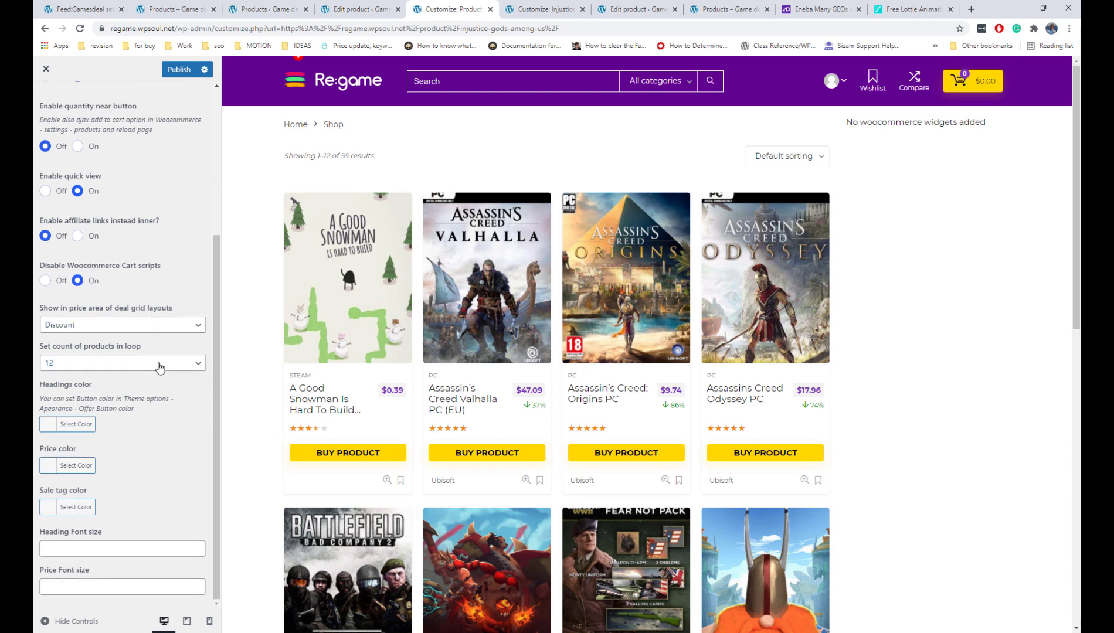
{"action": "left_click", "coordinate": [52, 428]}
{"action": "left_click", "coordinate": [114, 552]}
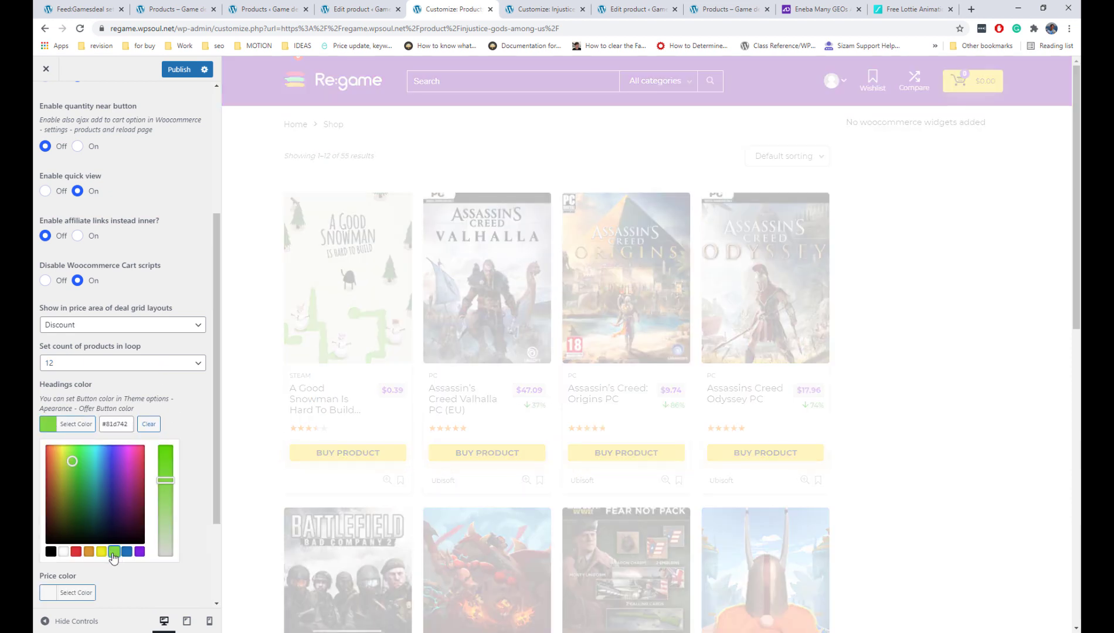
{"action": "left_click", "coordinate": [147, 428]}
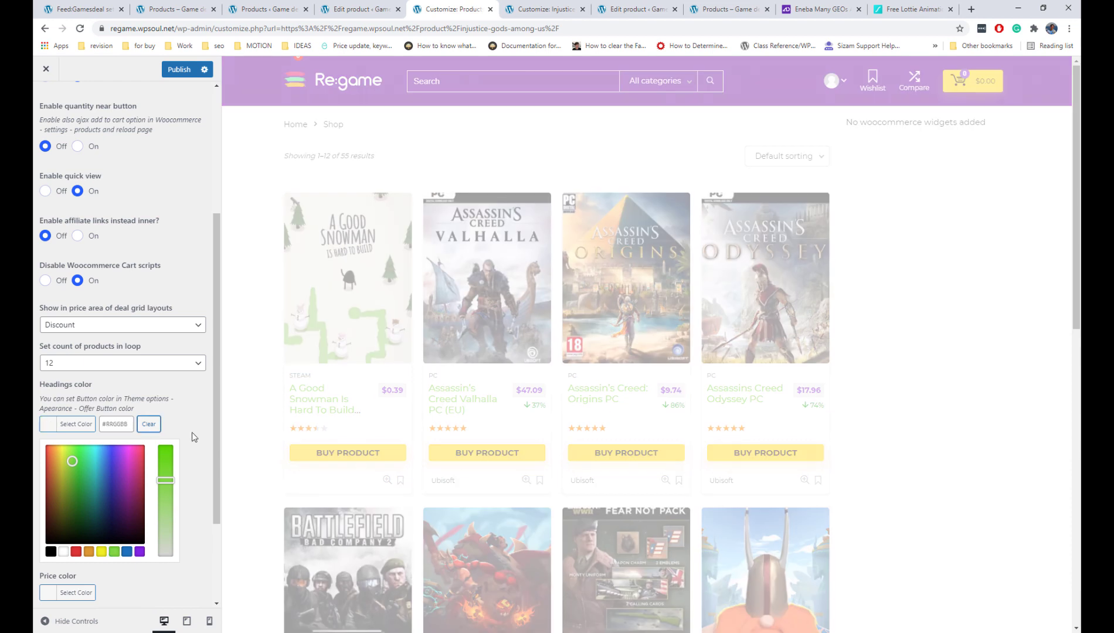
{"action": "left_click", "coordinate": [191, 433]}
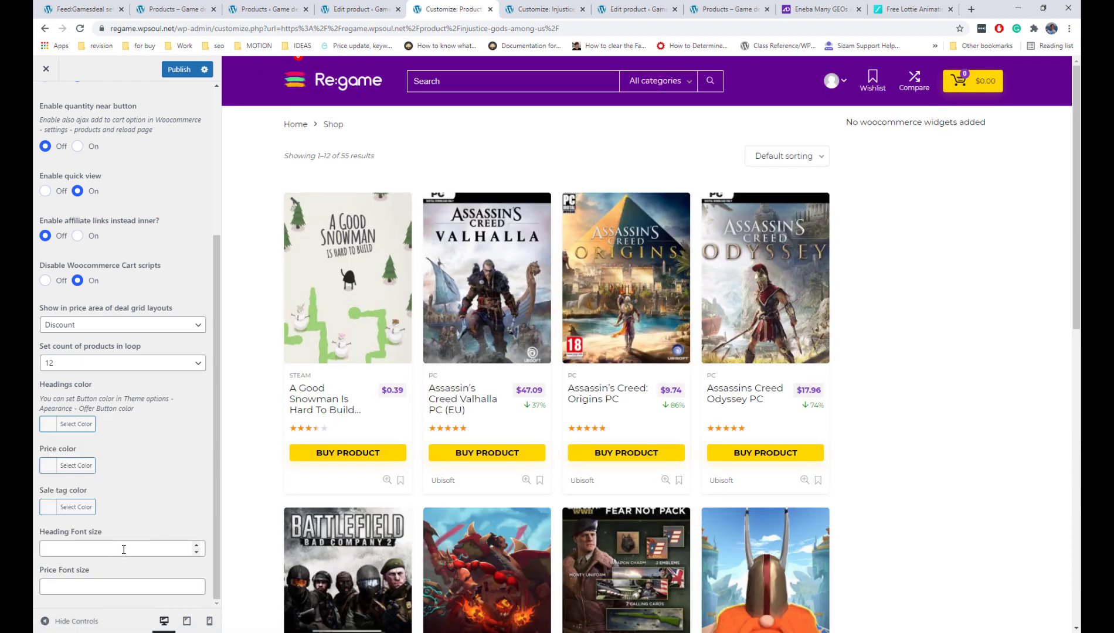
{"action": "left_click", "coordinate": [92, 546]}
{"action": "type", "text": "20"}
{"action": "scroll", "coordinate": [142, 473], "scroll_direction": "up", "scroll_amount": 4}
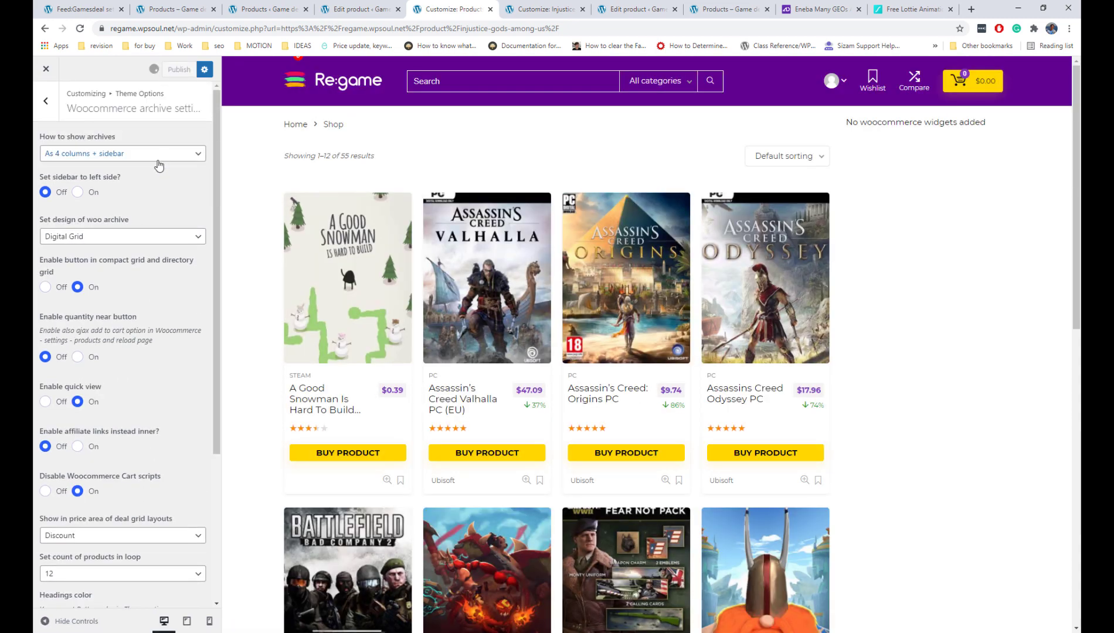
{"action": "left_click", "coordinate": [46, 100]}
- Add the Filter Products by Price widget to the Woocommerce shop sidebar
{"action": "left_click", "coordinate": [46, 102]}
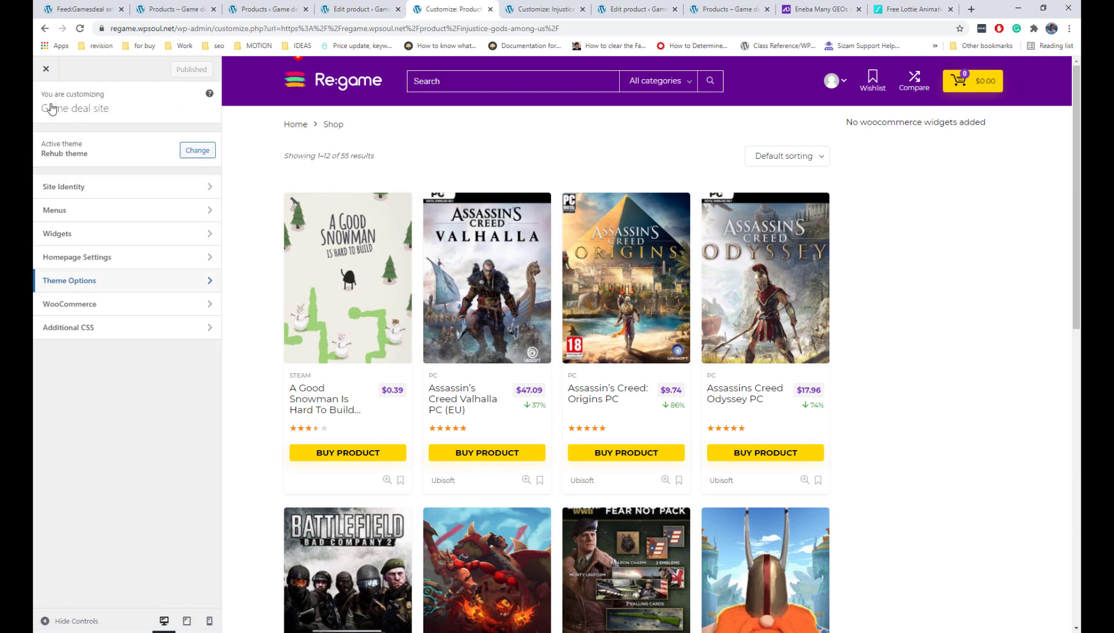
{"action": "left_click", "coordinate": [92, 236]}
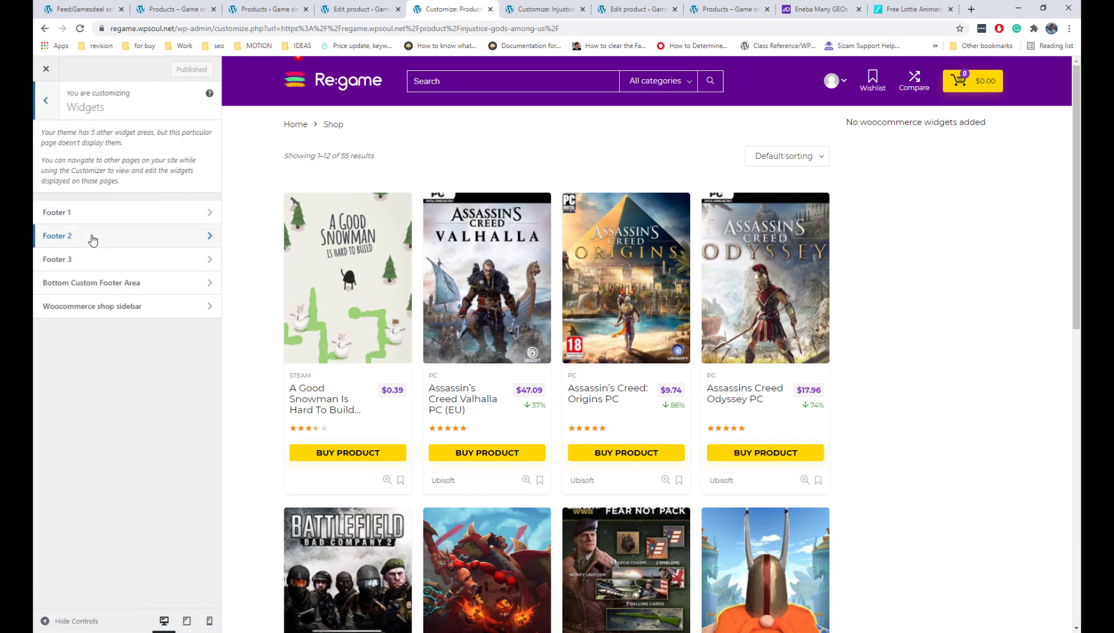
{"action": "left_click", "coordinate": [104, 306]}
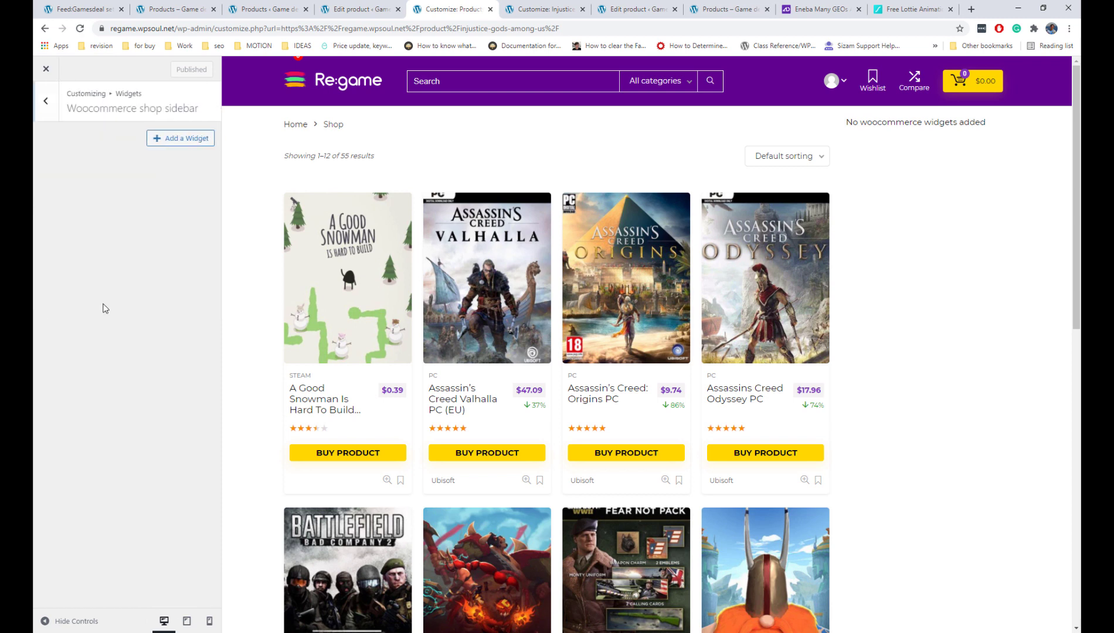
{"action": "left_click", "coordinate": [170, 139]}
{"action": "scroll", "coordinate": [265, 248], "scroll_direction": "down", "scroll_amount": 20}
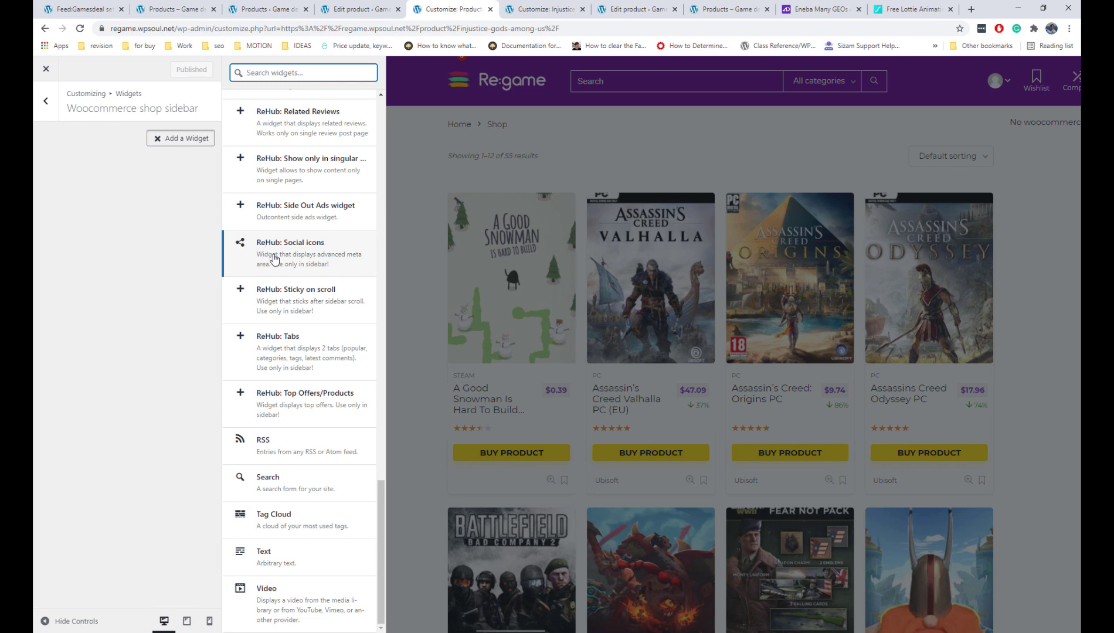
{"action": "scroll", "coordinate": [269, 252], "scroll_direction": "up", "scroll_amount": 7}
{"action": "scroll", "coordinate": [274, 258], "scroll_direction": "up", "scroll_amount": 3}
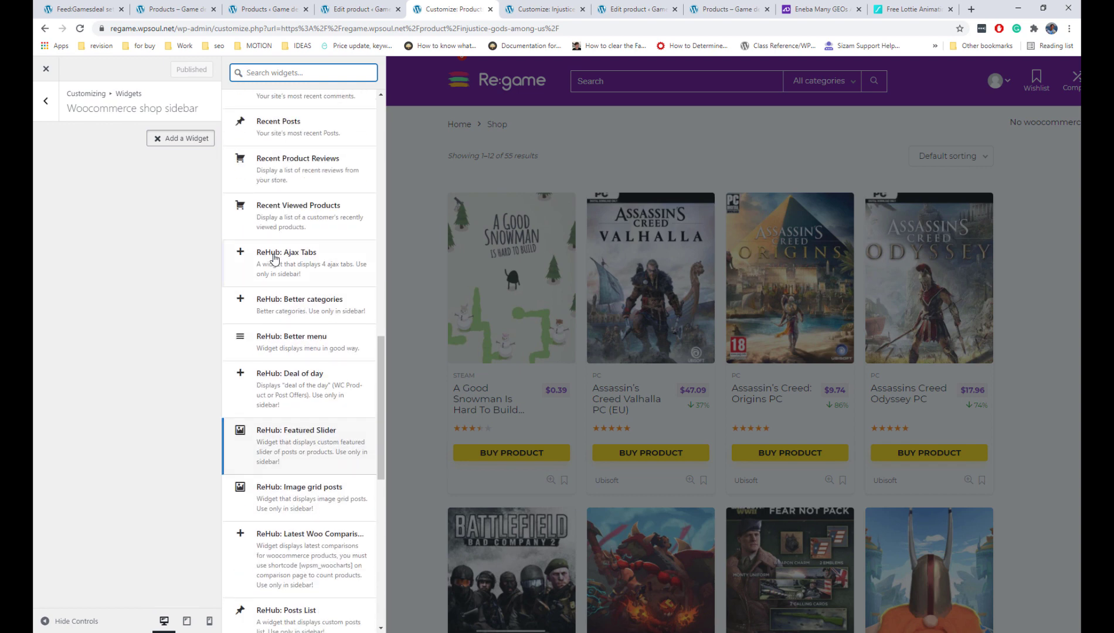
{"action": "scroll", "coordinate": [274, 258], "scroll_direction": "up", "scroll_amount": 3}
{"action": "scroll", "coordinate": [274, 258], "scroll_direction": "up", "scroll_amount": 6}
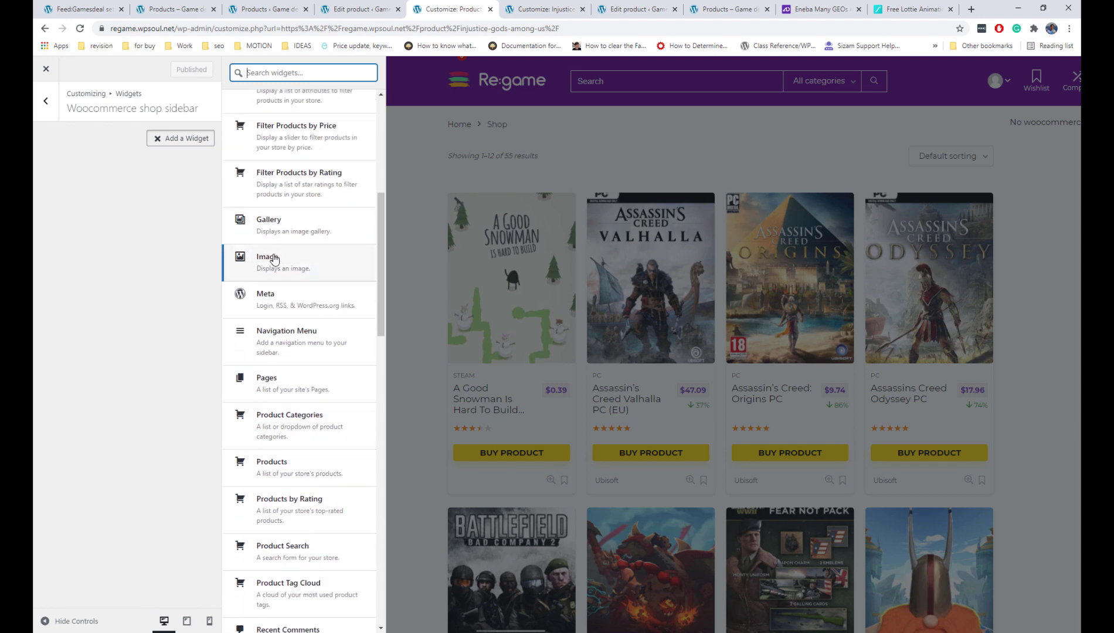
{"action": "scroll", "coordinate": [274, 258], "scroll_direction": "up", "scroll_amount": 3}
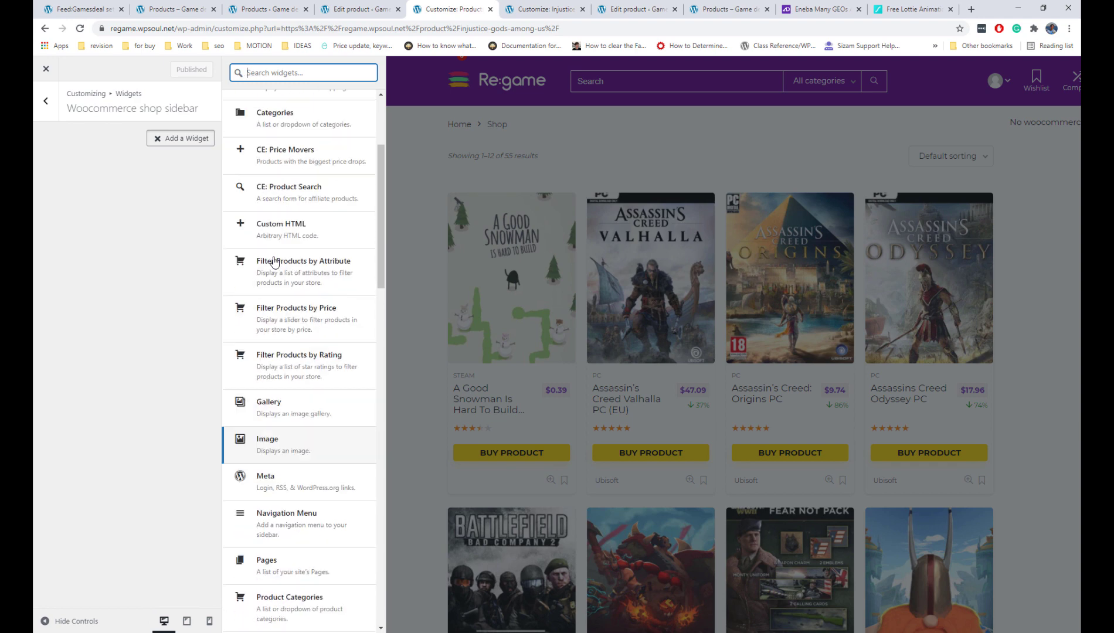
{"action": "left_click", "coordinate": [304, 319]}
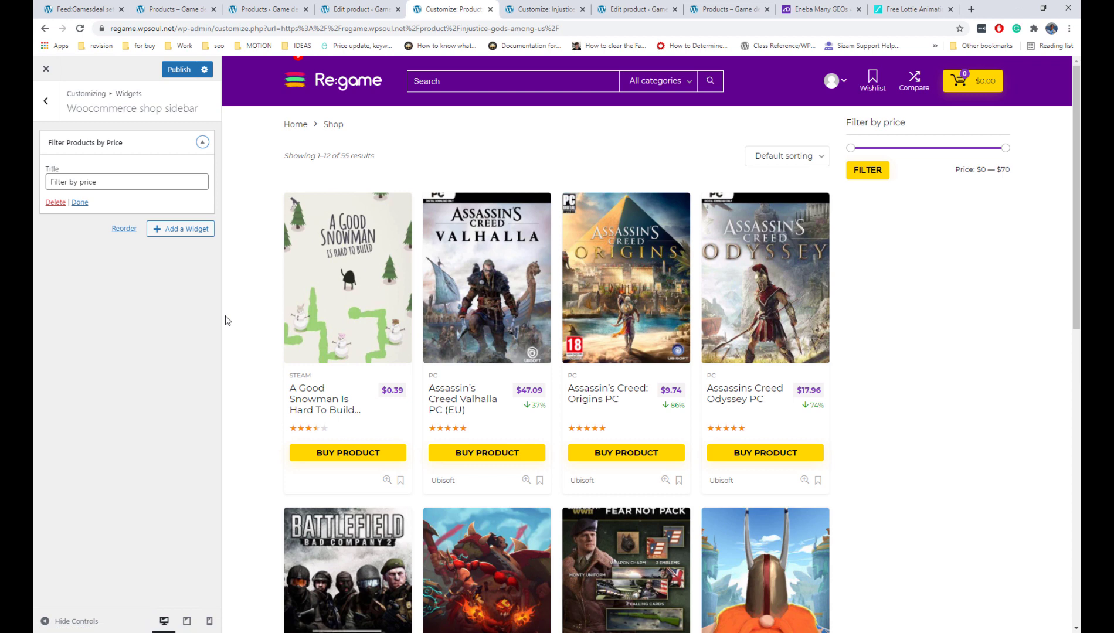
- Add the Filter Products by Rating and ReHub: Better categories widgets to the sidebar
{"action": "left_click", "coordinate": [169, 233]}
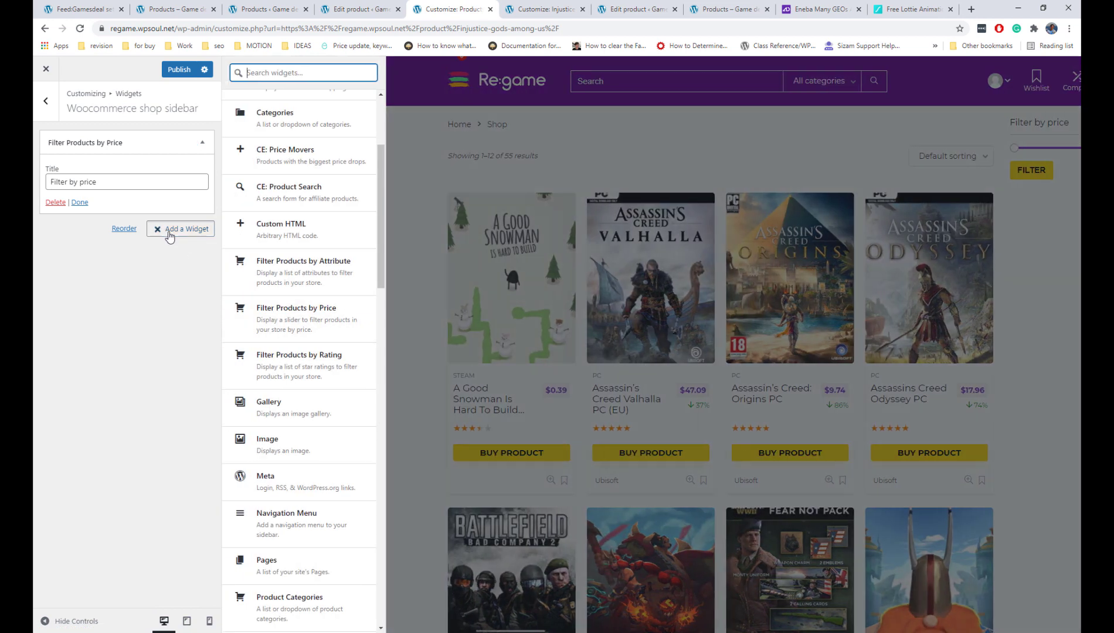
{"action": "left_click_drag", "start_coordinate": [381, 224], "coordinate": [381, 249]}
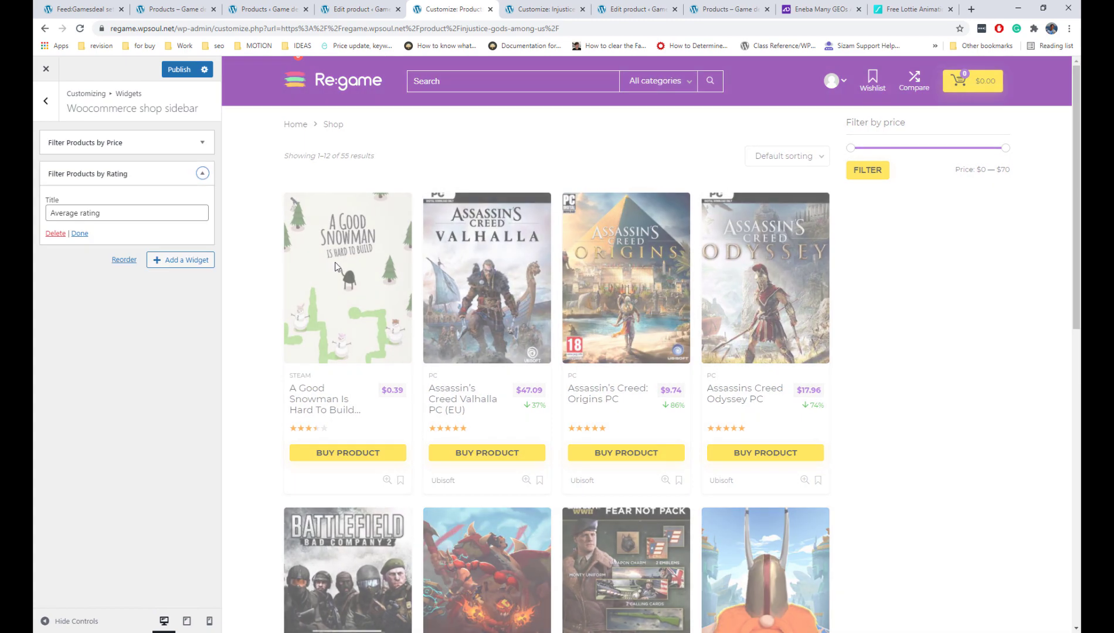
{"action": "left_click", "coordinate": [334, 267]}
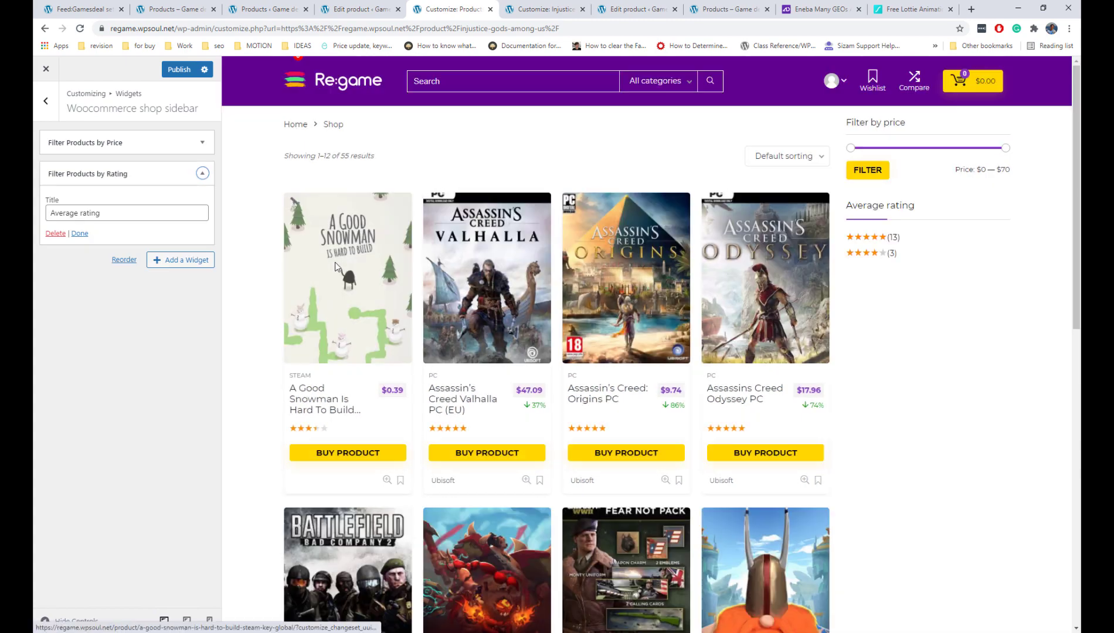
{"action": "left_click", "coordinate": [202, 262]}
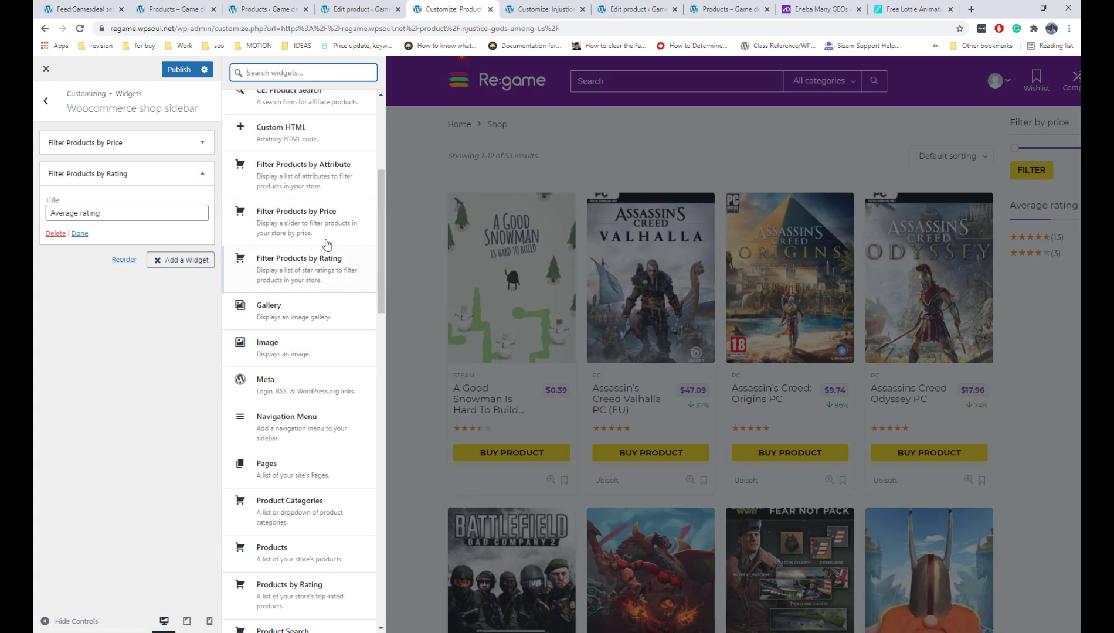
{"action": "left_click_drag", "start_coordinate": [383, 232], "coordinate": [380, 408]}
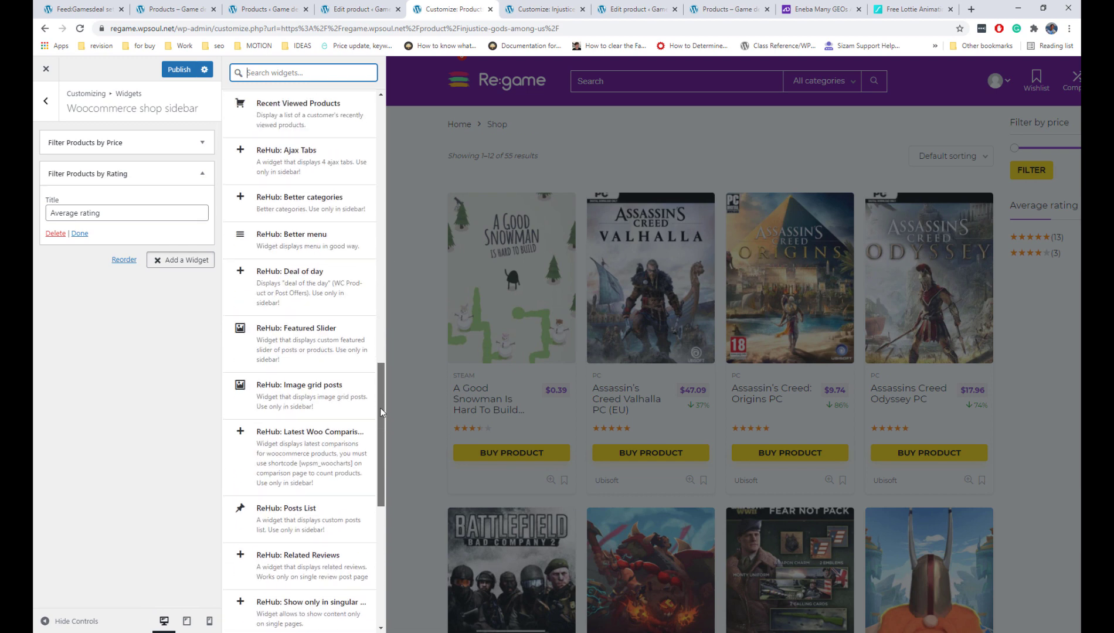
{"action": "scroll", "coordinate": [352, 352], "scroll_direction": "up", "scroll_amount": 1}
{"action": "left_click", "coordinate": [332, 283]}
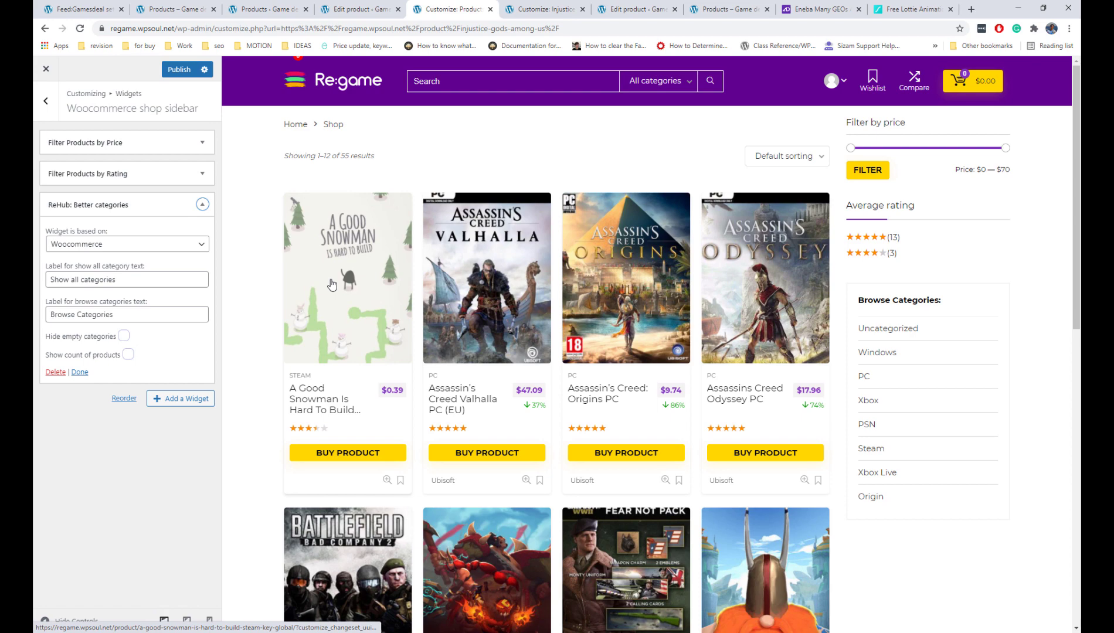
{"action": "left_click", "coordinate": [180, 399]}
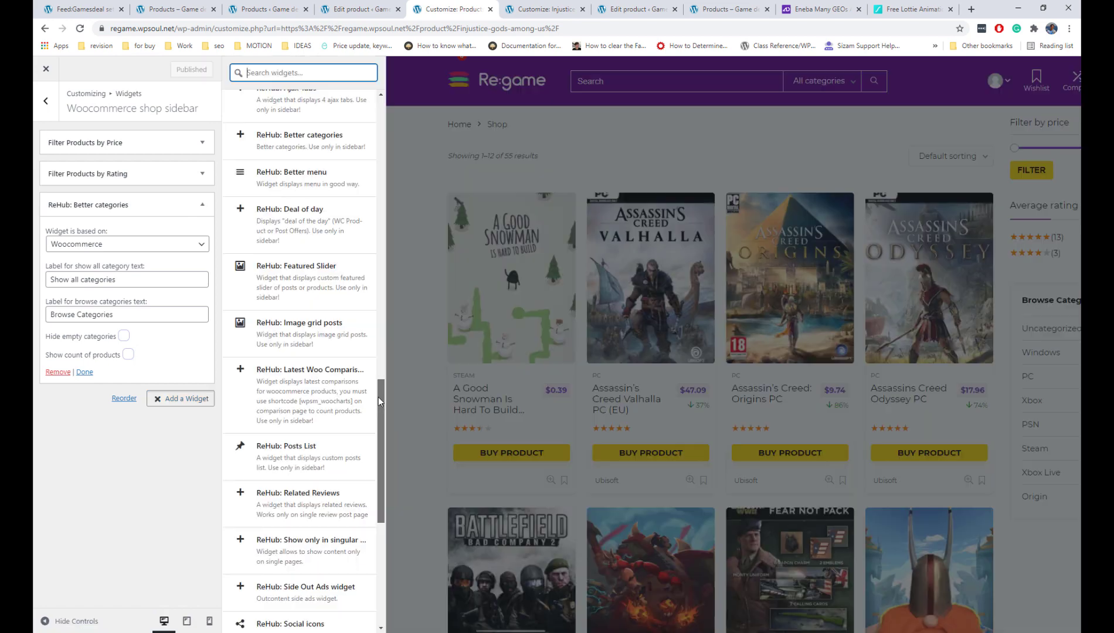
- Add the ReHub: Deal of day widget with a fake sold bar, then reload the Customizer
{"action": "left_click", "coordinate": [315, 241]}
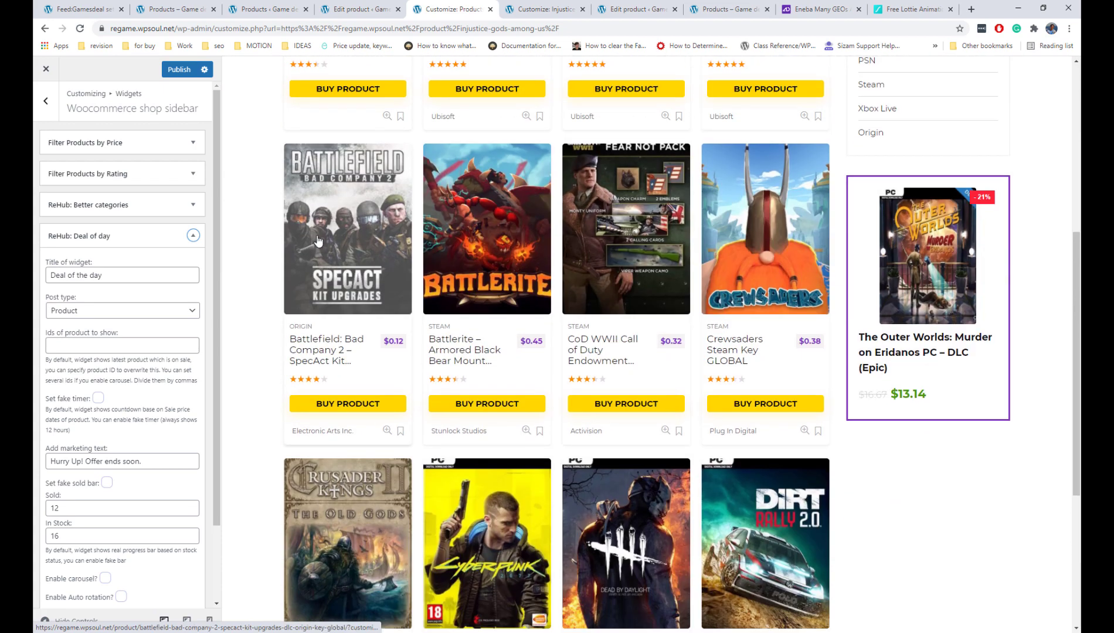
{"action": "scroll", "coordinate": [316, 241], "scroll_direction": "up", "scroll_amount": 3}
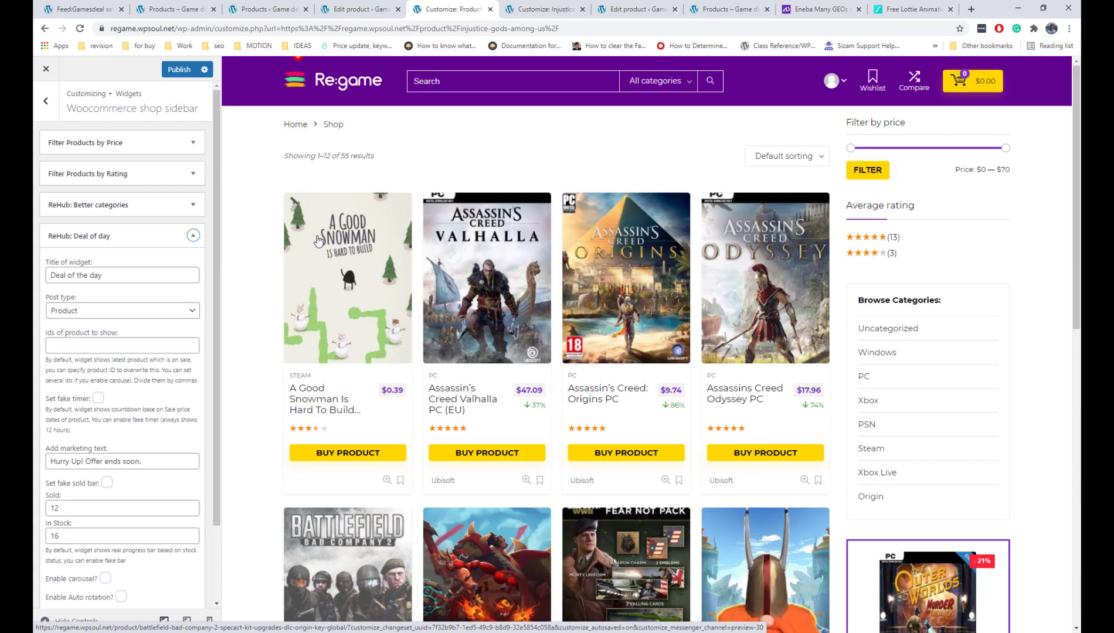
{"action": "scroll", "coordinate": [193, 324], "scroll_direction": "down", "scroll_amount": 2}
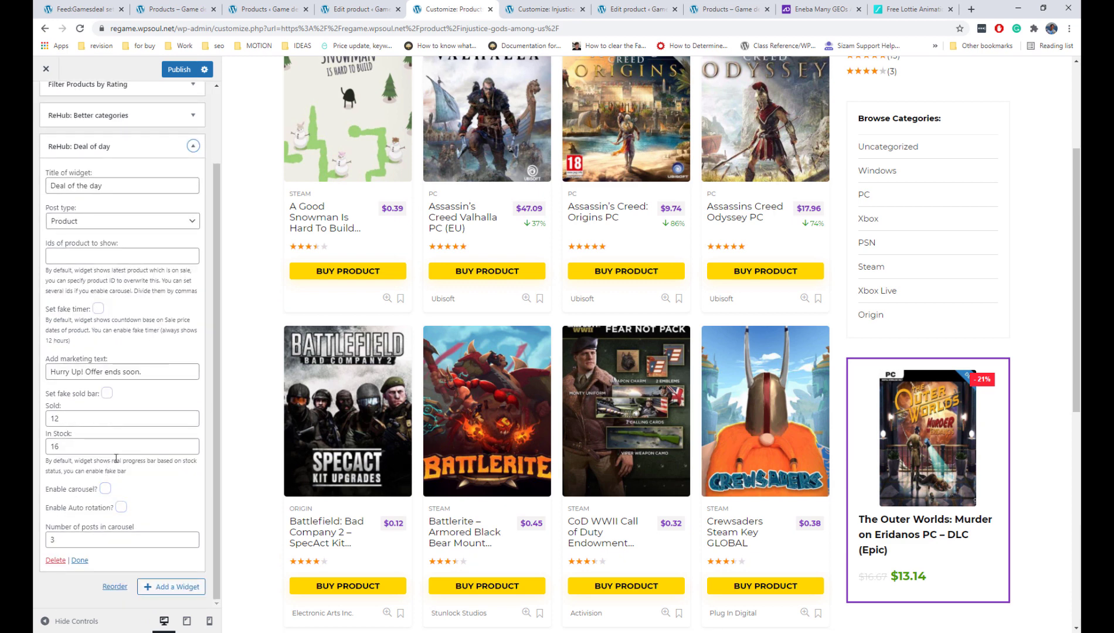
{"action": "left_click", "coordinate": [106, 393]}
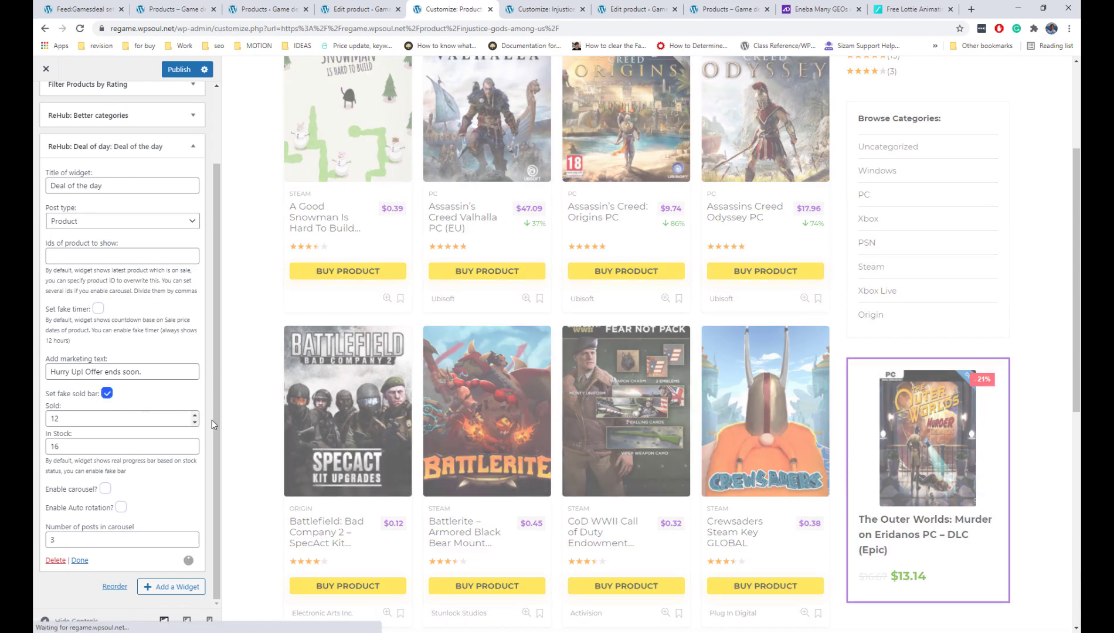
{"action": "scroll", "coordinate": [547, 406], "scroll_direction": "down", "scroll_amount": 3}
{"action": "scroll", "coordinate": [547, 408], "scroll_direction": "down", "scroll_amount": 3}
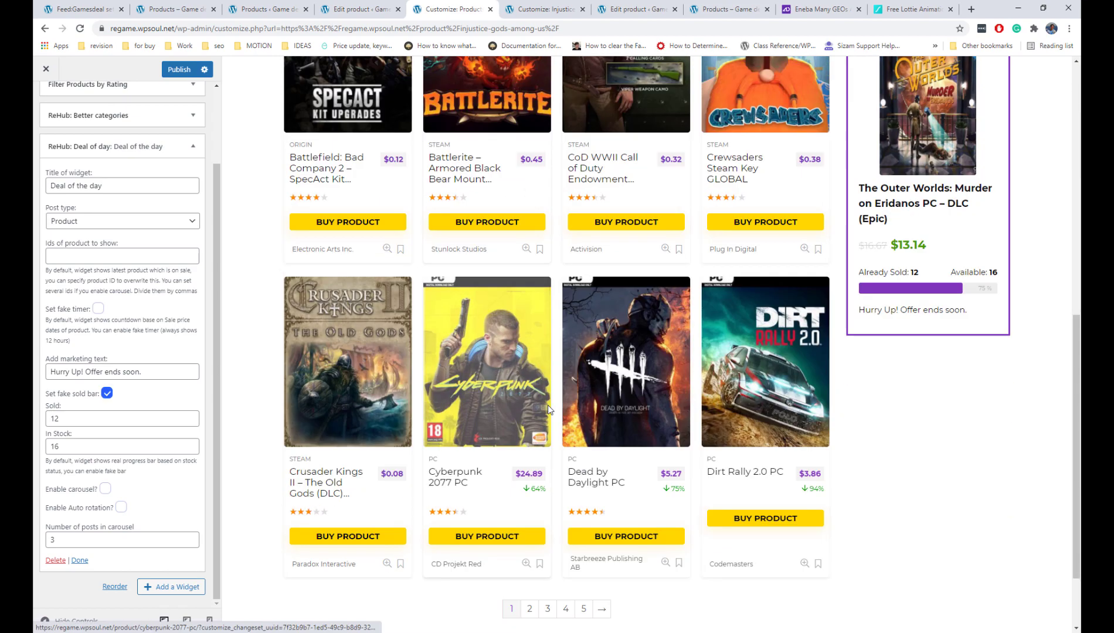
{"action": "scroll", "coordinate": [548, 407], "scroll_direction": "up", "scroll_amount": 10}
{"action": "scroll", "coordinate": [548, 410], "scroll_direction": "down", "scroll_amount": 6}
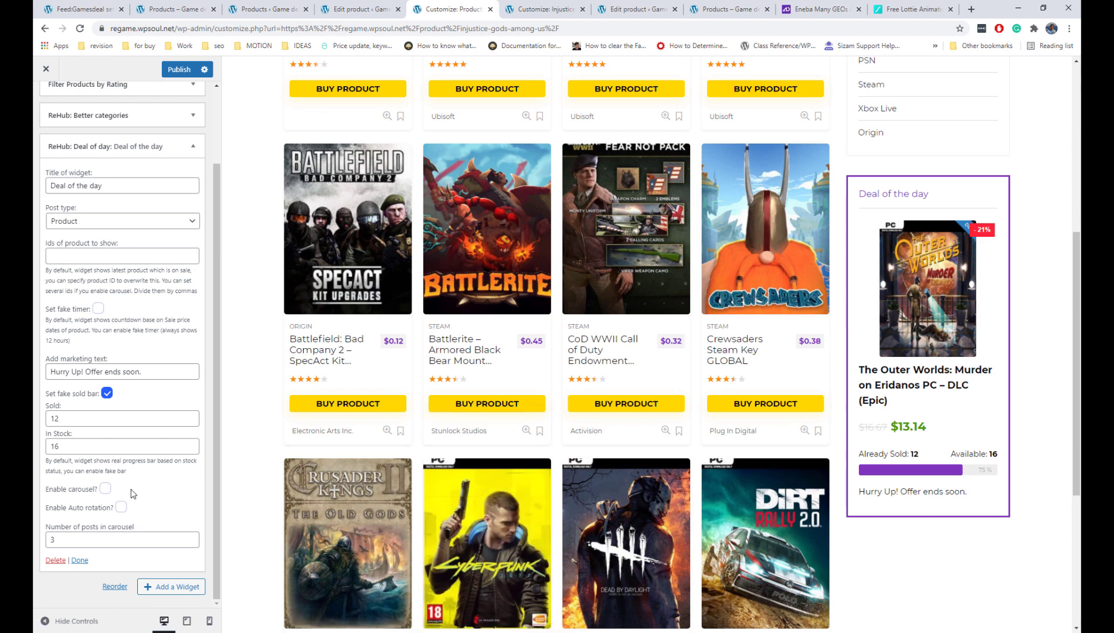
{"action": "key", "text": "F5"}
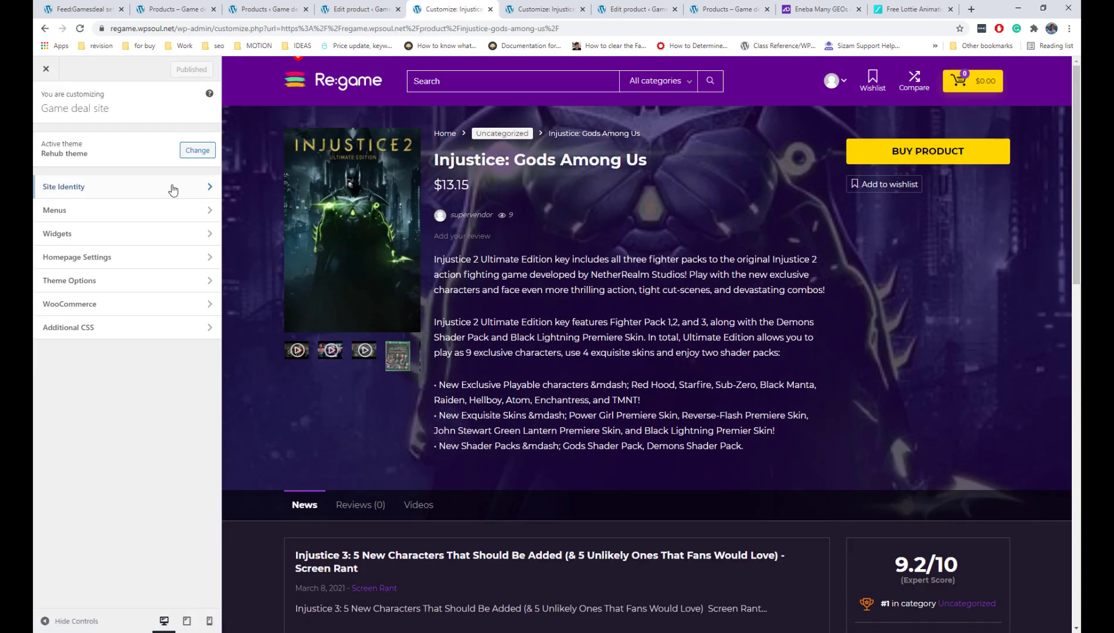
- Try Rounded form inputs in Appearance/Color, then restore the soft rounded style
{"action": "left_click", "coordinate": [165, 281]}
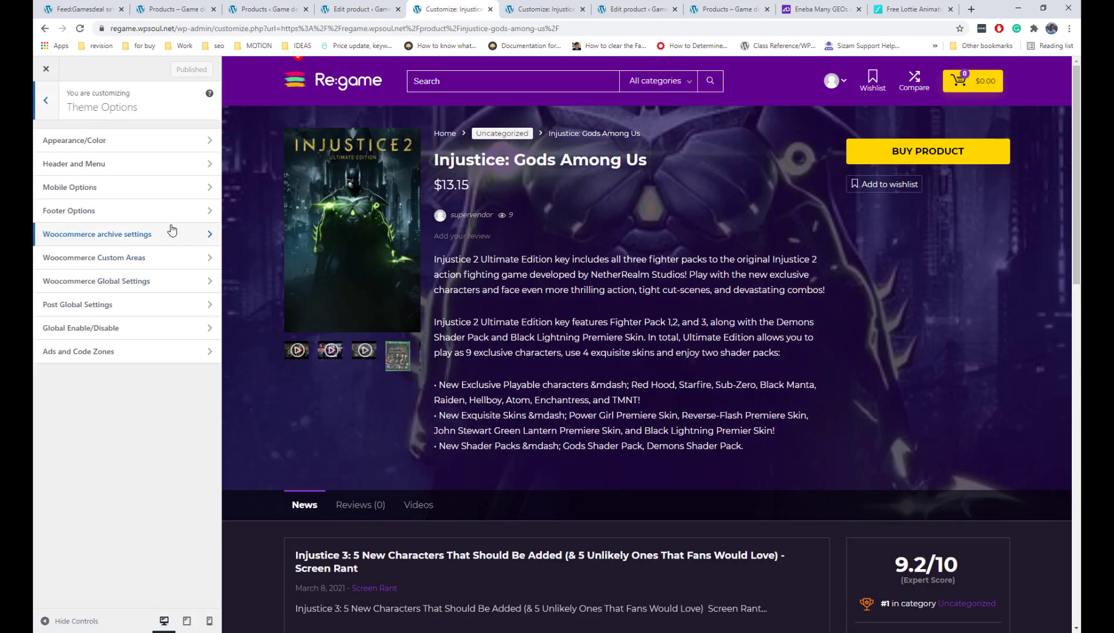
{"action": "left_click", "coordinate": [161, 144]}
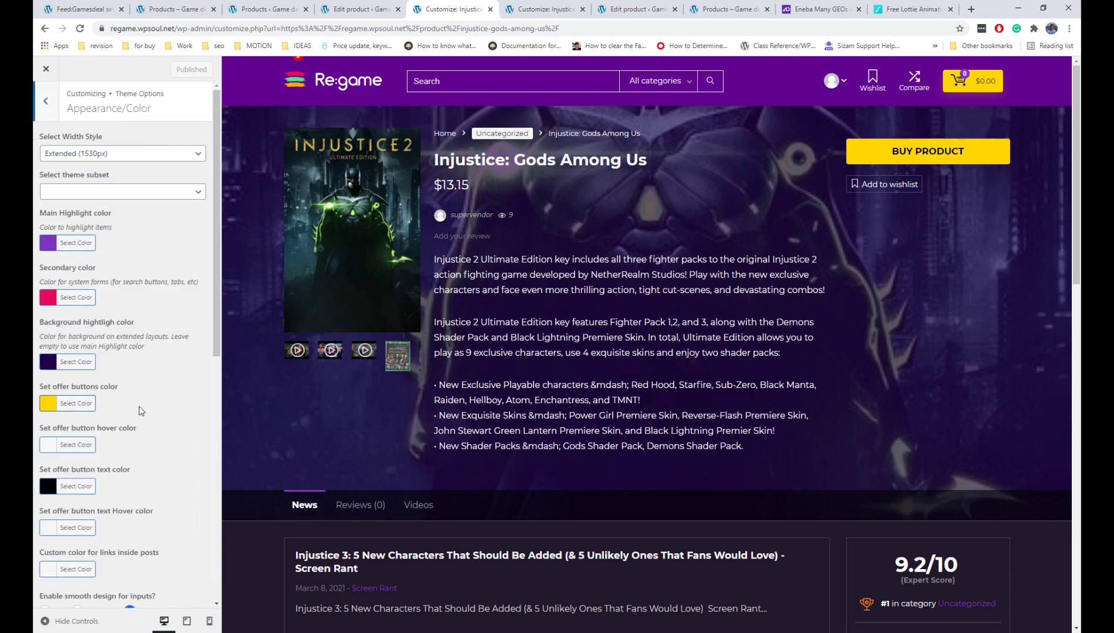
{"action": "scroll", "coordinate": [153, 405], "scroll_direction": "down", "scroll_amount": 3}
{"action": "scroll", "coordinate": [165, 397], "scroll_direction": "down", "scroll_amount": 3}
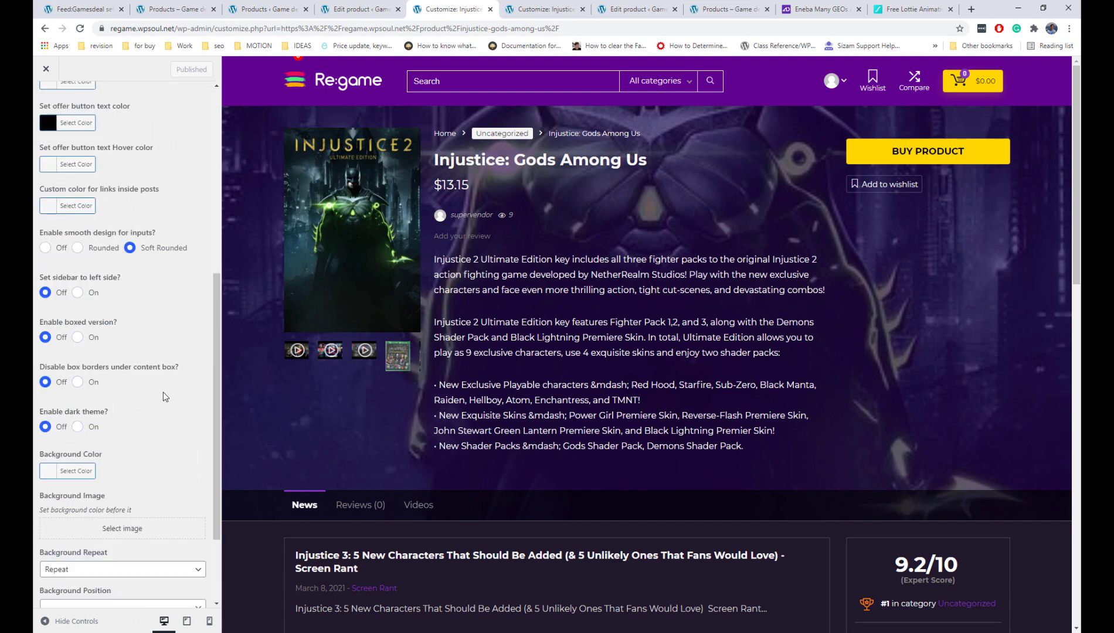
{"action": "left_click", "coordinate": [77, 247]}
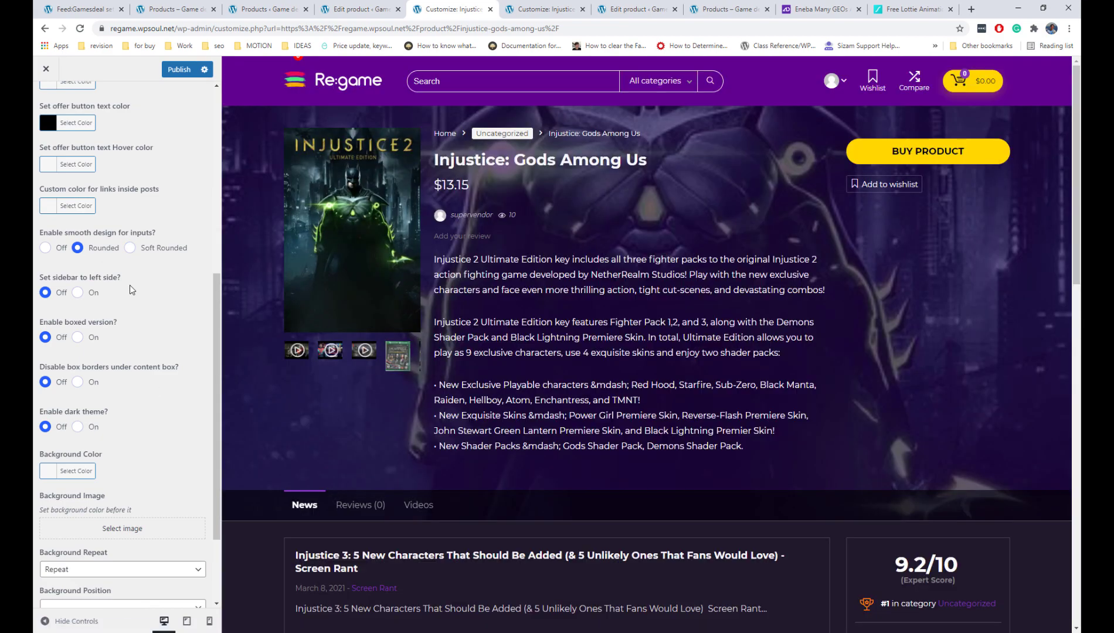
{"action": "left_click", "coordinate": [129, 248]}
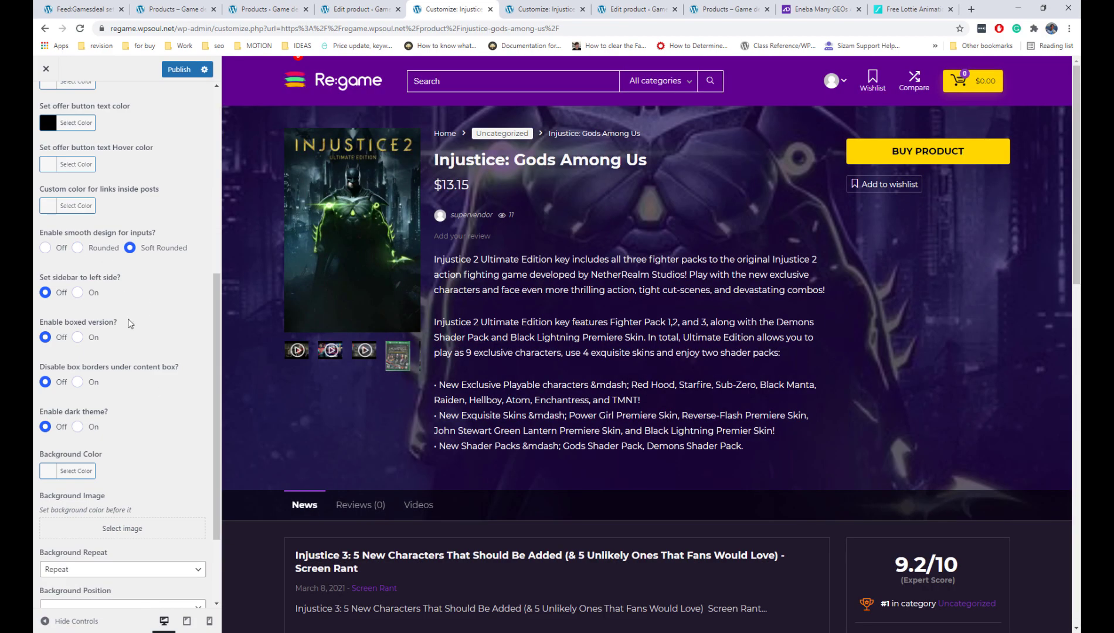
- Switch the site to the boxed layout, then turn it back off
{"action": "left_click", "coordinate": [78, 337]}
{"action": "scroll", "coordinate": [470, 312], "scroll_direction": "down", "scroll_amount": 6}
{"action": "scroll", "coordinate": [471, 312], "scroll_direction": "up", "scroll_amount": 6}
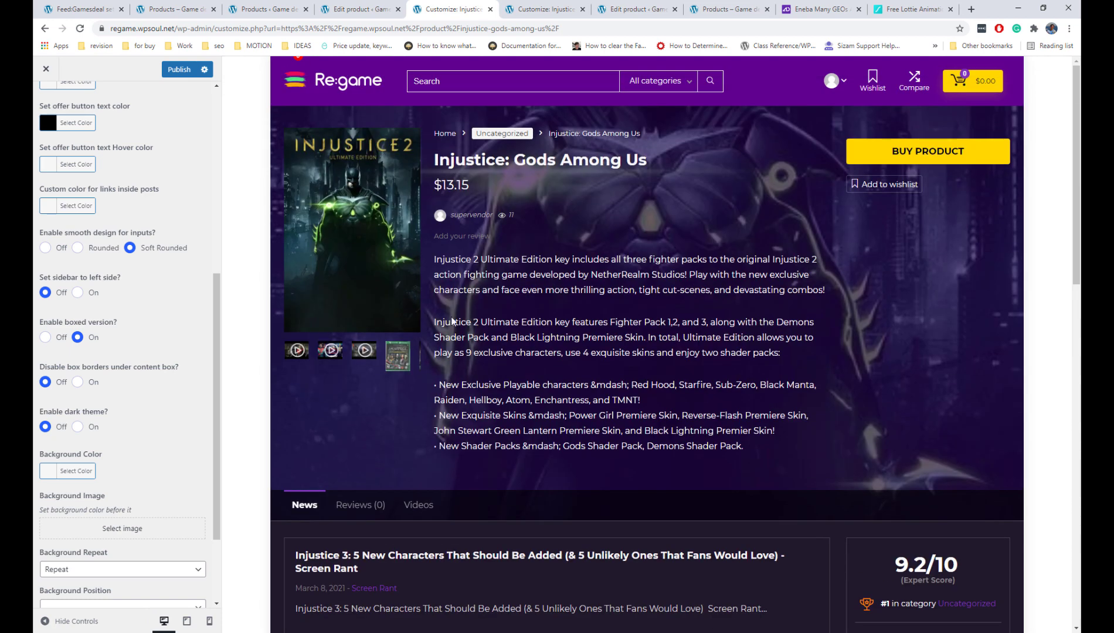
{"action": "left_click", "coordinate": [45, 338]}
{"action": "scroll", "coordinate": [151, 344], "scroll_direction": "down", "scroll_amount": 2}
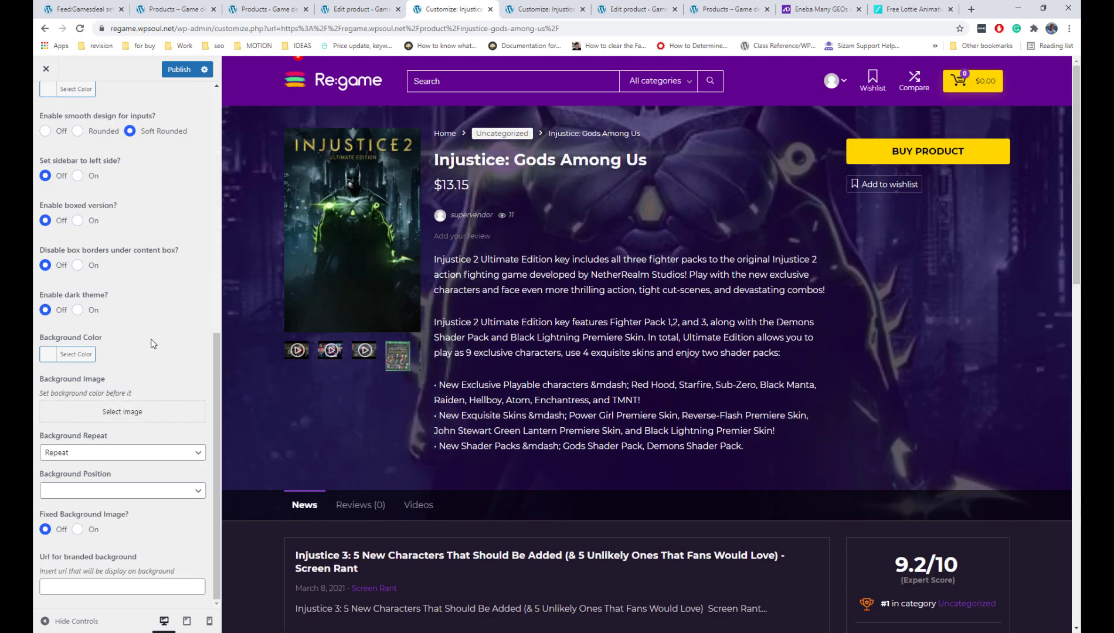
{"action": "scroll", "coordinate": [153, 352], "scroll_direction": "up", "scroll_amount": 8}
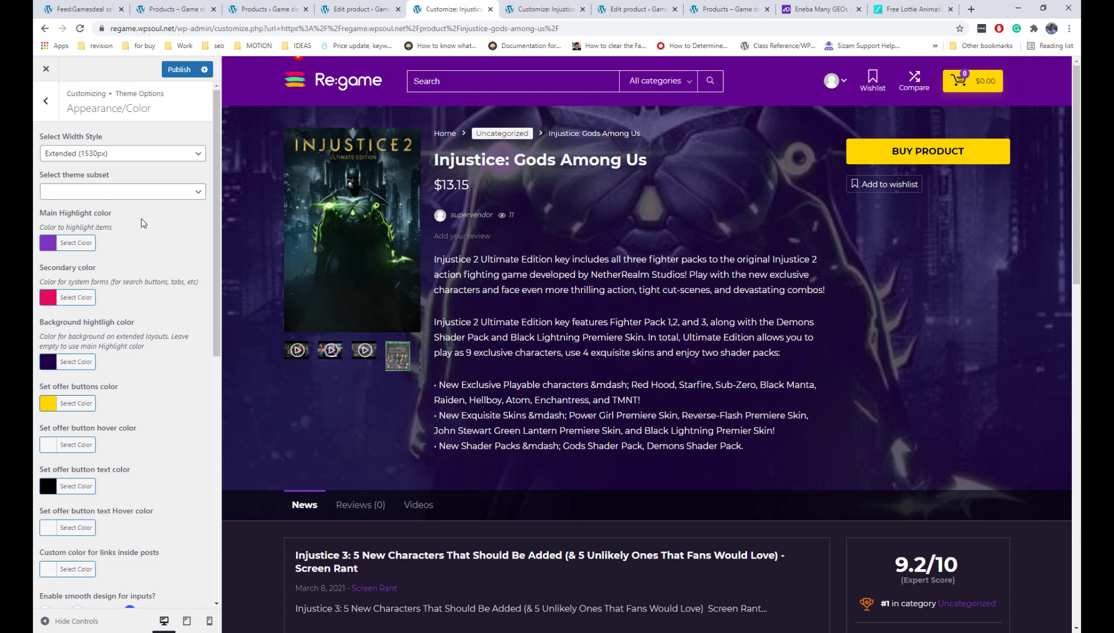
{"action": "left_click", "coordinate": [48, 102]}
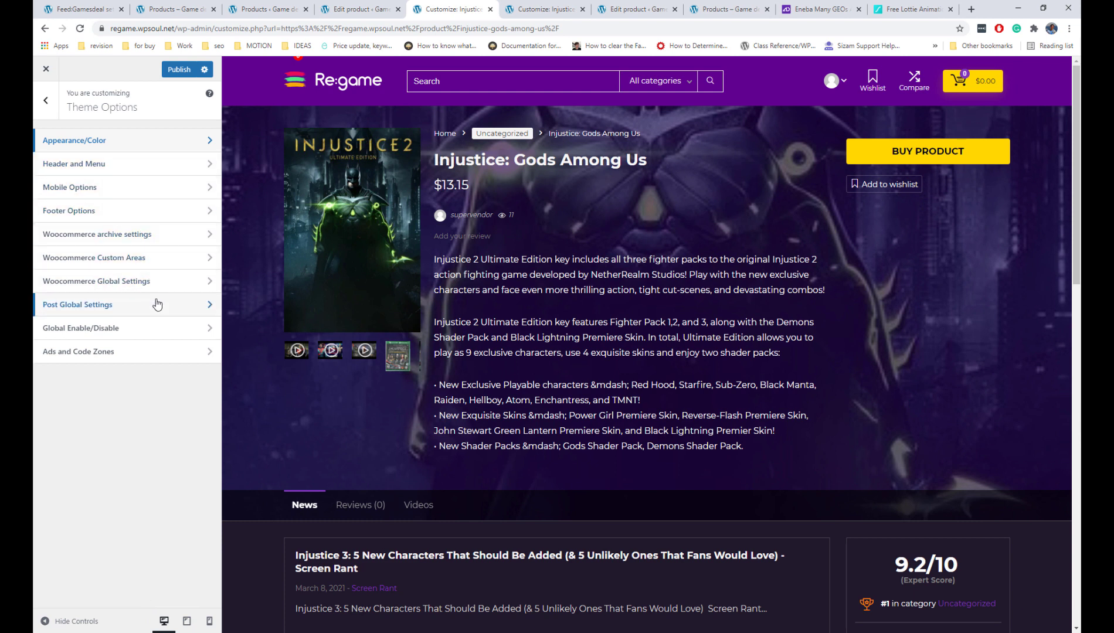
- Set Enable Cart Icon to Off in Header and Menu settings and publish
{"action": "left_click", "coordinate": [135, 168]}
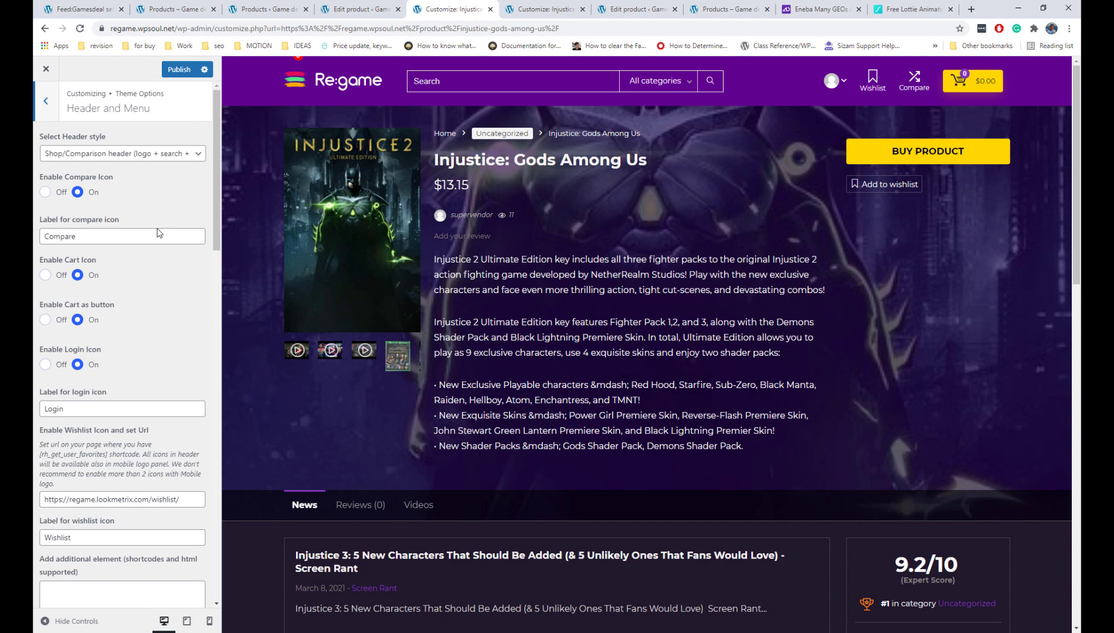
{"action": "left_click", "coordinate": [45, 275]}
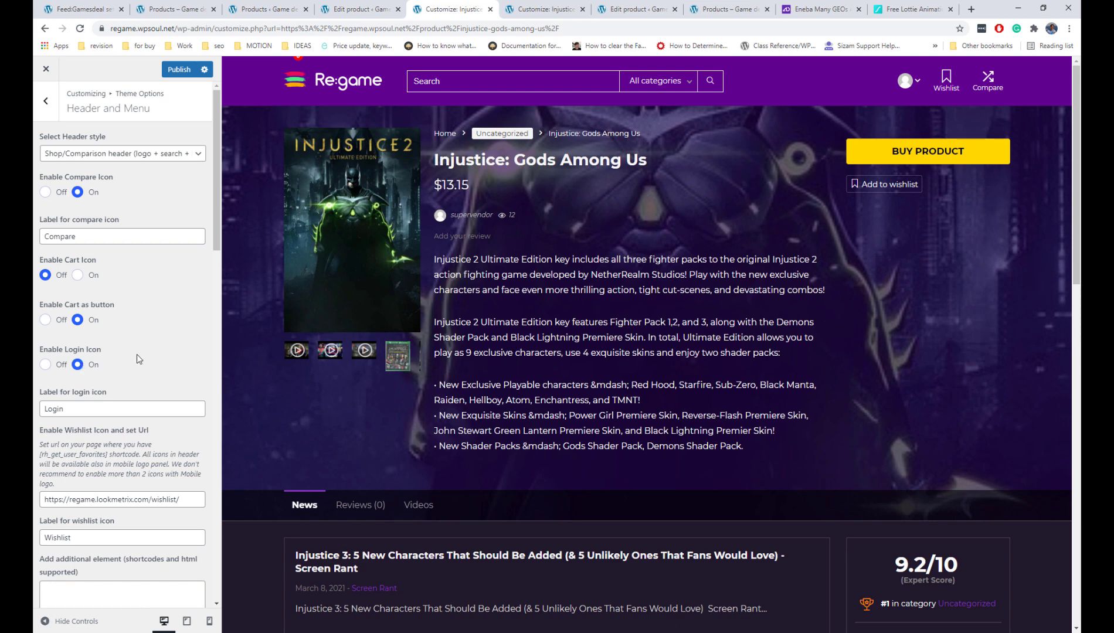
{"action": "scroll", "coordinate": [151, 354], "scroll_direction": "down", "scroll_amount": 3}
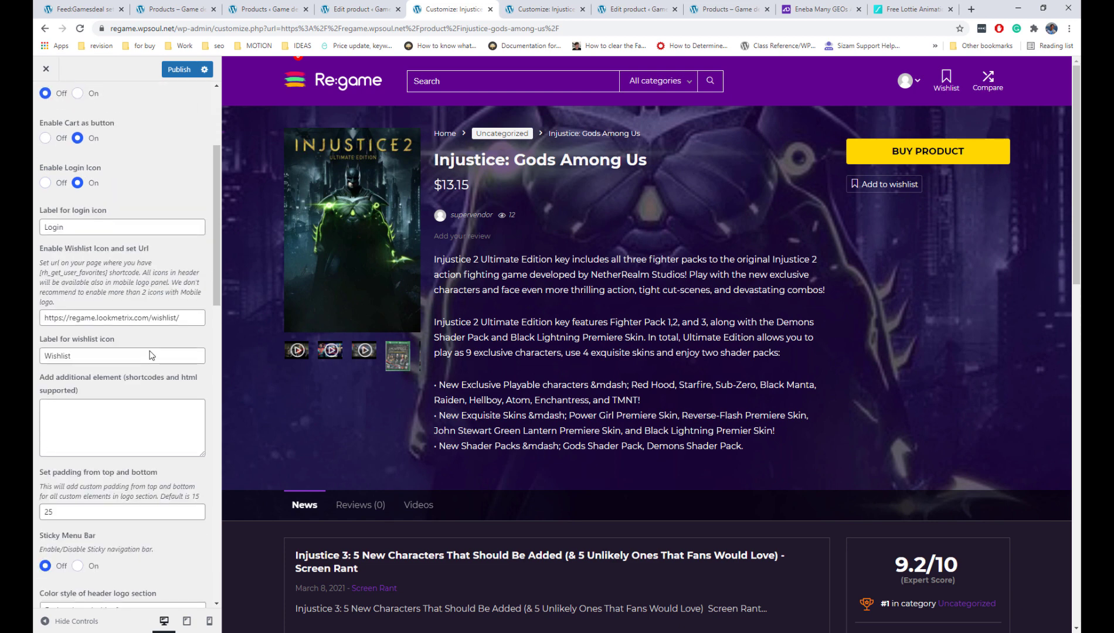
{"action": "scroll", "coordinate": [151, 355], "scroll_direction": "down", "scroll_amount": 3}
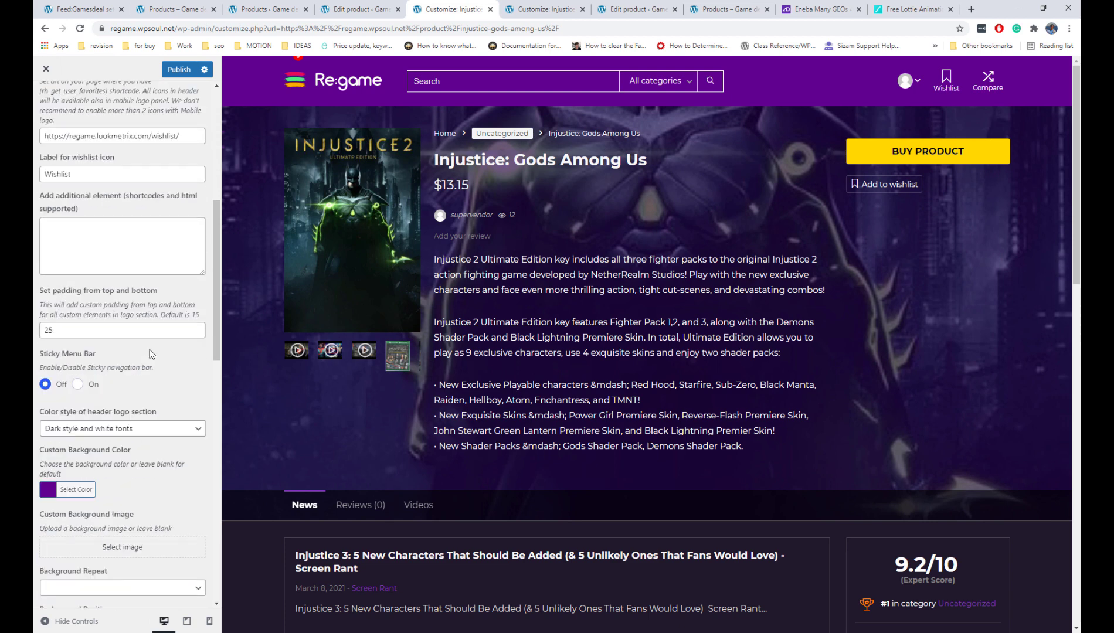
{"action": "scroll", "coordinate": [151, 354], "scroll_direction": "up", "scroll_amount": 6}
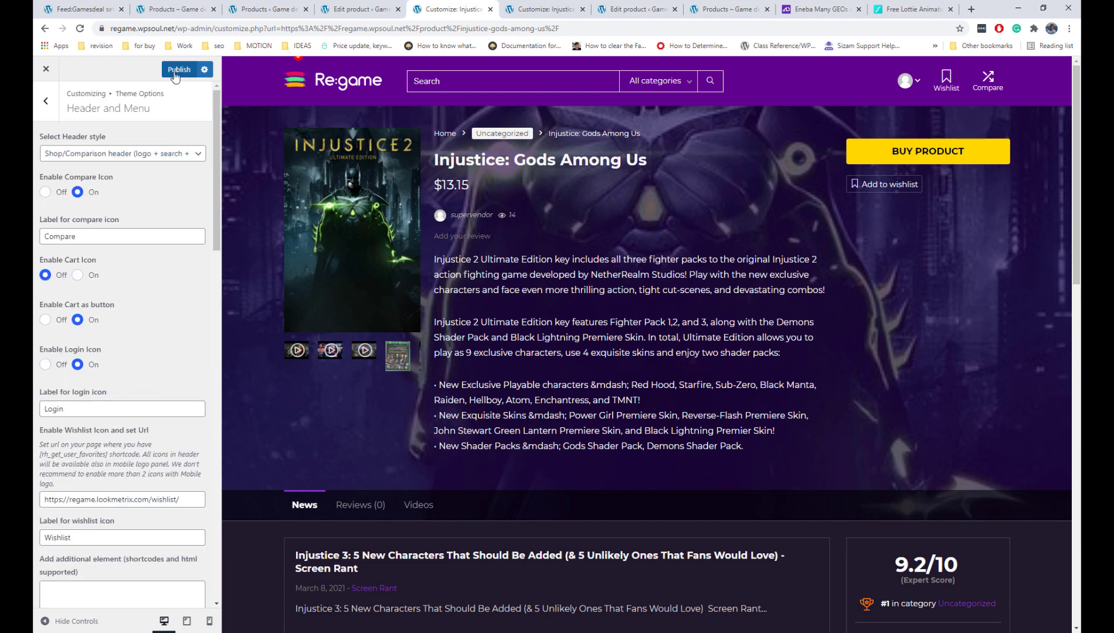
{"action": "left_click", "coordinate": [175, 75]}
{"action": "left_click", "coordinate": [47, 102]}
- Preview at phone size, toggling 'Set mobile toolbar to top' on and back off
{"action": "left_click", "coordinate": [94, 187]}
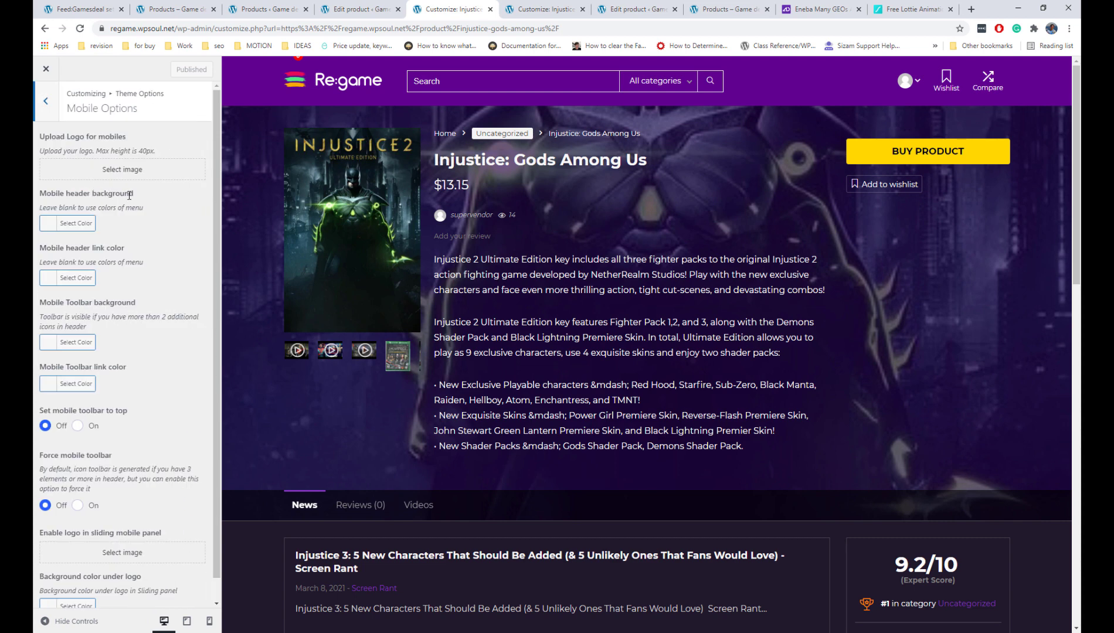
{"action": "left_click", "coordinate": [209, 622]}
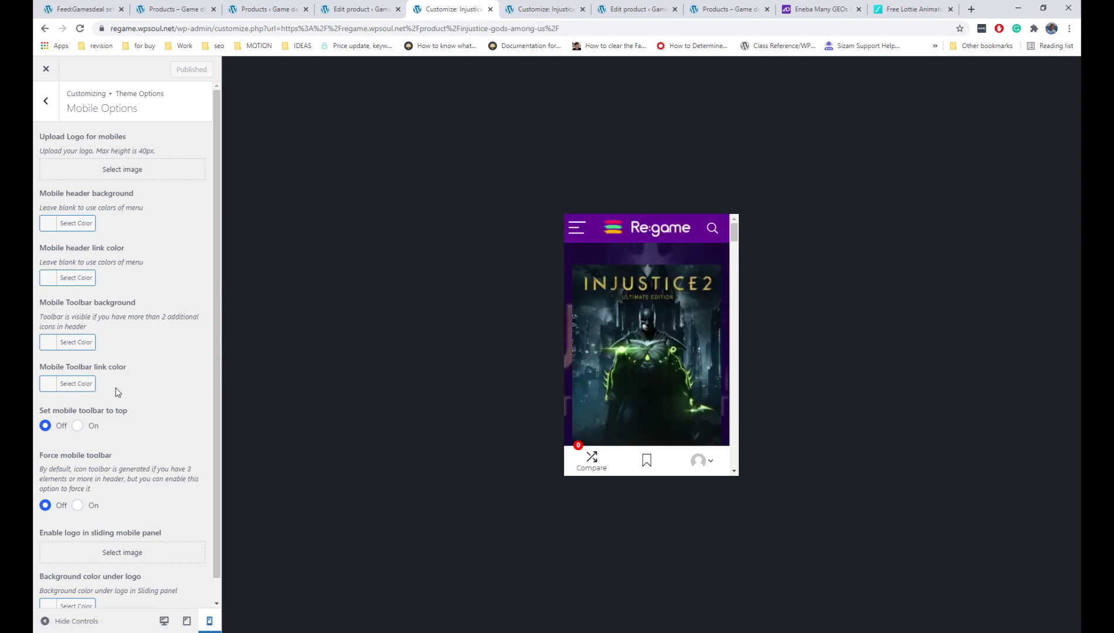
{"action": "left_click", "coordinate": [77, 426]}
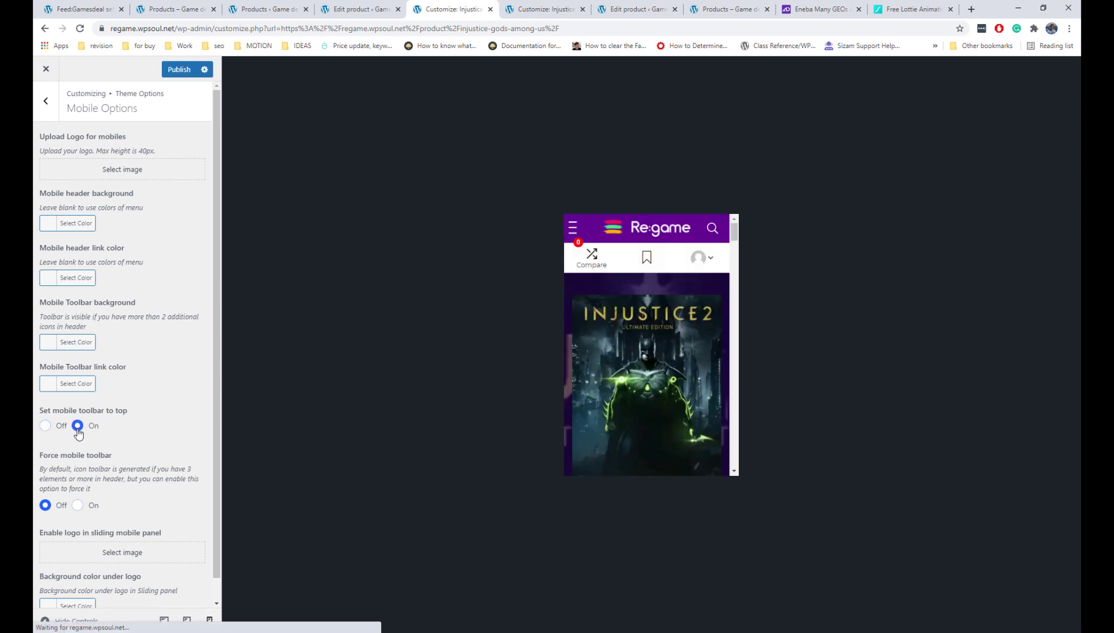
{"action": "left_click", "coordinate": [46, 426]}
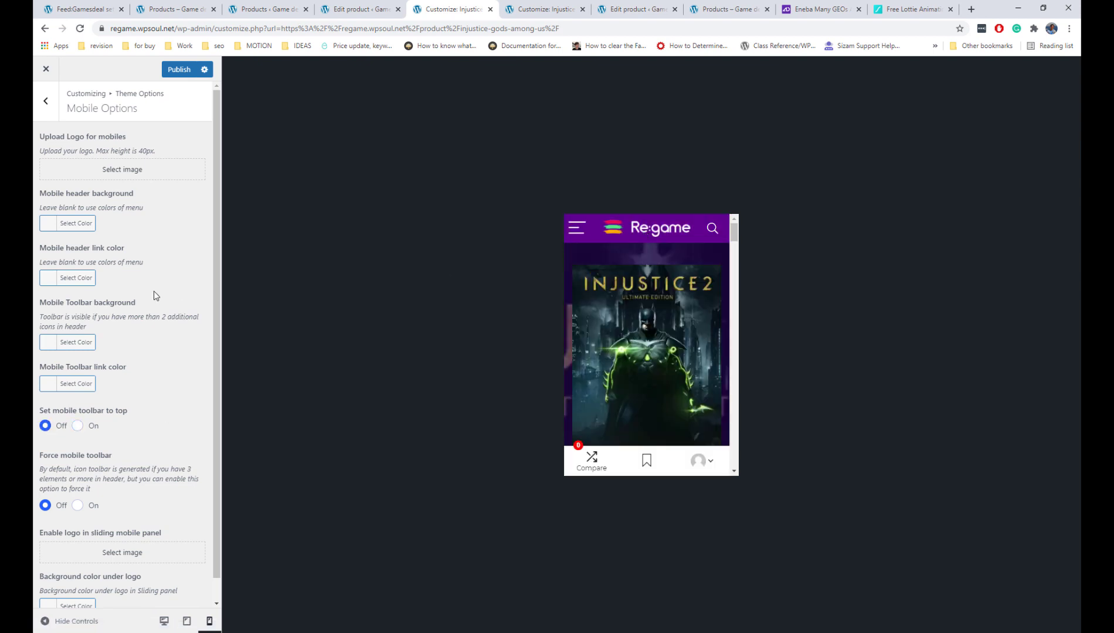
{"action": "scroll", "coordinate": [147, 293], "scroll_direction": "down", "scroll_amount": 1}
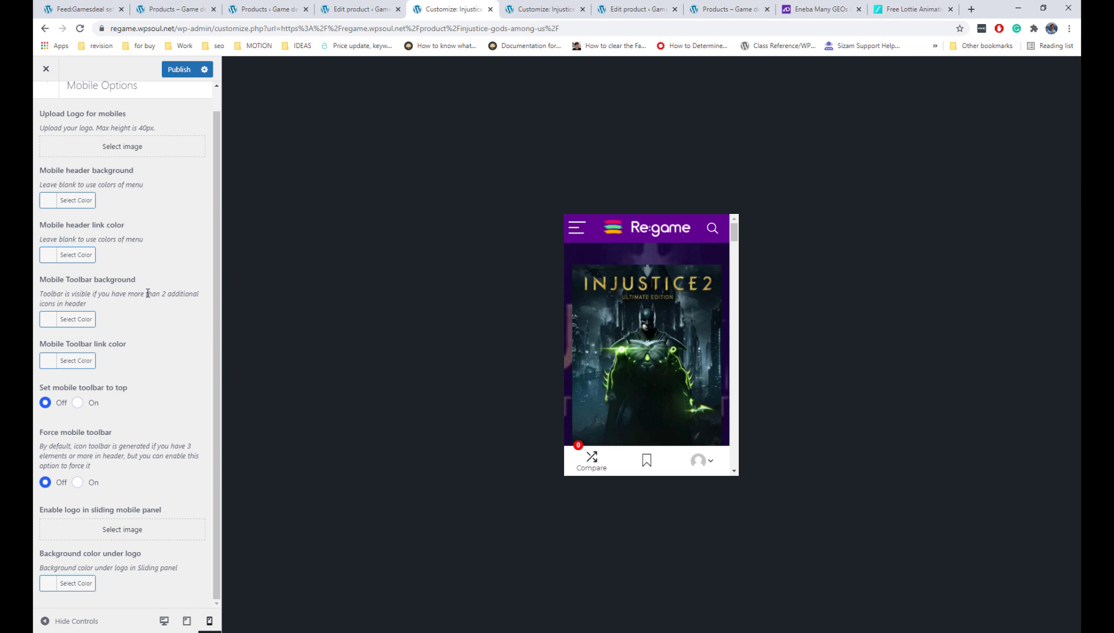
{"action": "scroll", "coordinate": [146, 293], "scroll_direction": "up", "scroll_amount": 1}
{"action": "left_click", "coordinate": [57, 101]}
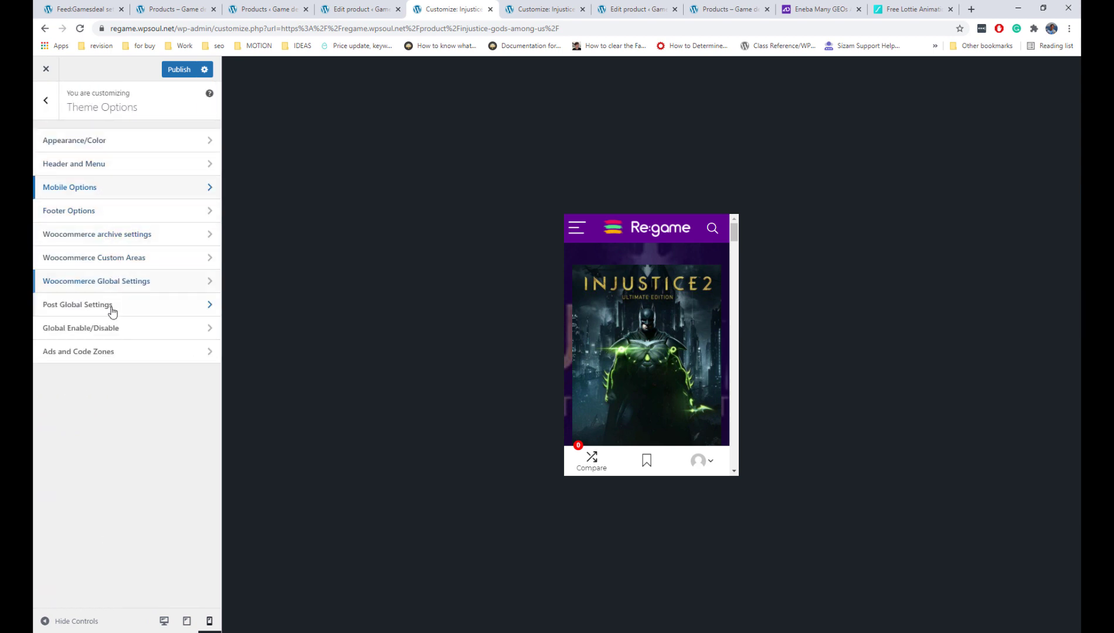
- Look through the Global Enable/Disable settings
{"action": "left_click", "coordinate": [116, 326]}
{"action": "scroll", "coordinate": [154, 228], "scroll_direction": "down", "scroll_amount": 12}
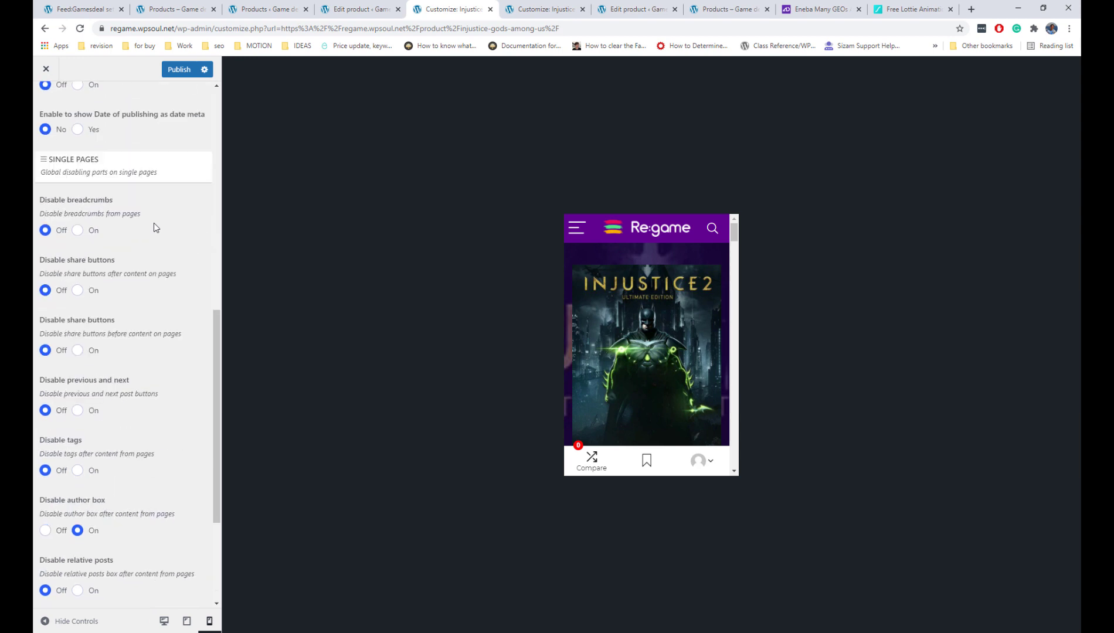
{"action": "scroll", "coordinate": [154, 228], "scroll_direction": "up", "scroll_amount": 7}
{"action": "scroll", "coordinate": [155, 226], "scroll_direction": "up", "scroll_amount": 5}
{"action": "left_click", "coordinate": [45, 101]}
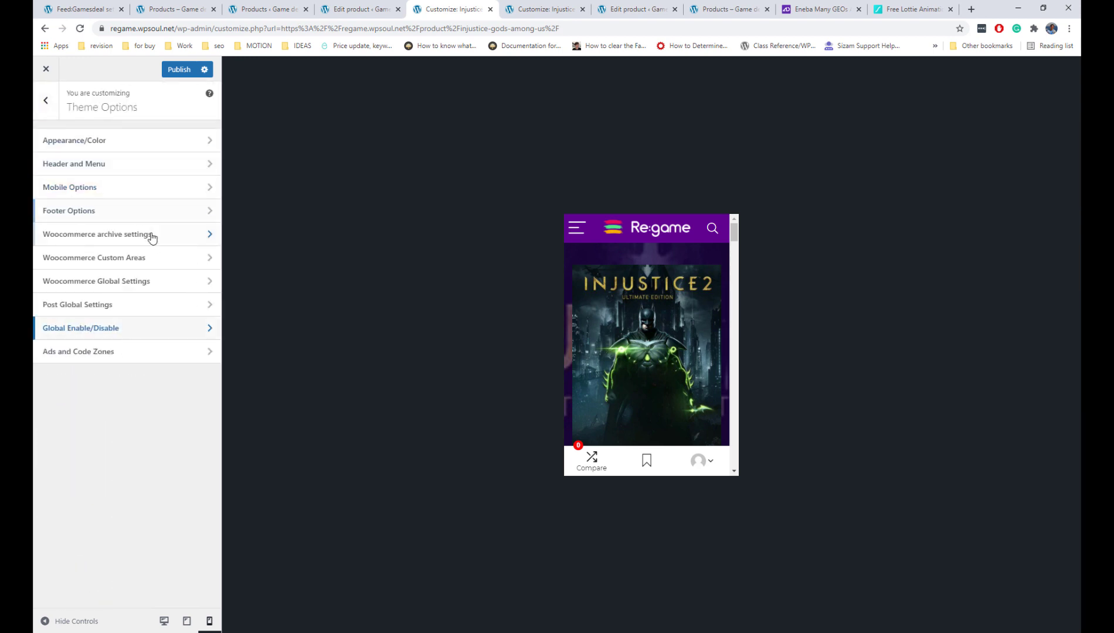
- Browse Ads and Code Zones, then close the Customizer and confirm leaving the page
{"action": "left_click", "coordinate": [124, 350]}
{"action": "left_click_drag", "start_coordinate": [214, 170], "coordinate": [214, 132]}
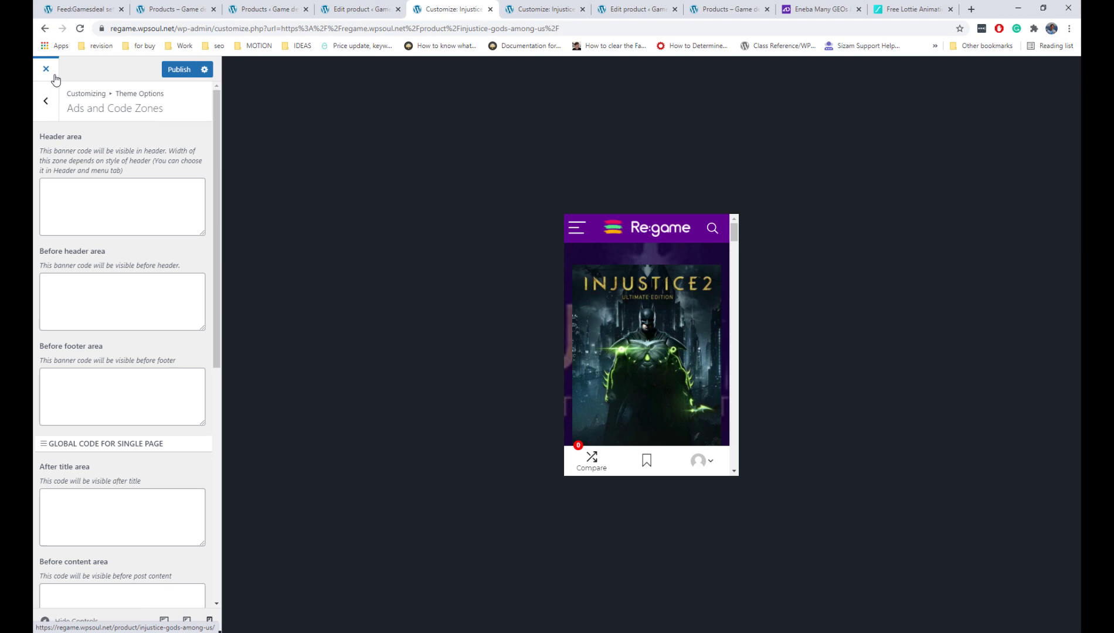
{"action": "left_click", "coordinate": [46, 69]}
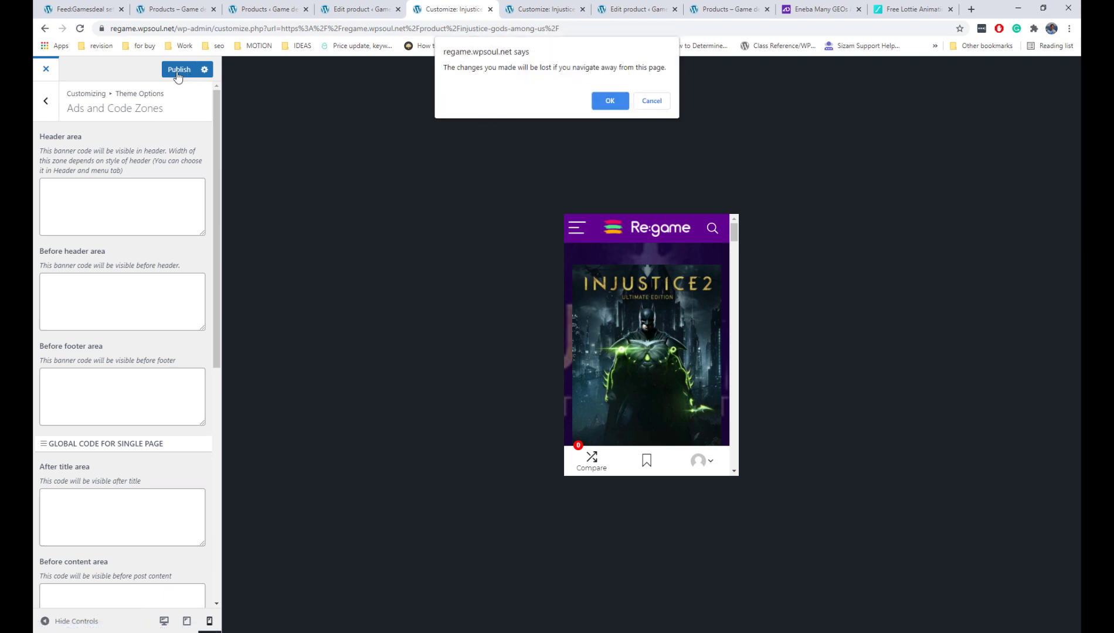
{"action": "left_click", "coordinate": [626, 101]}
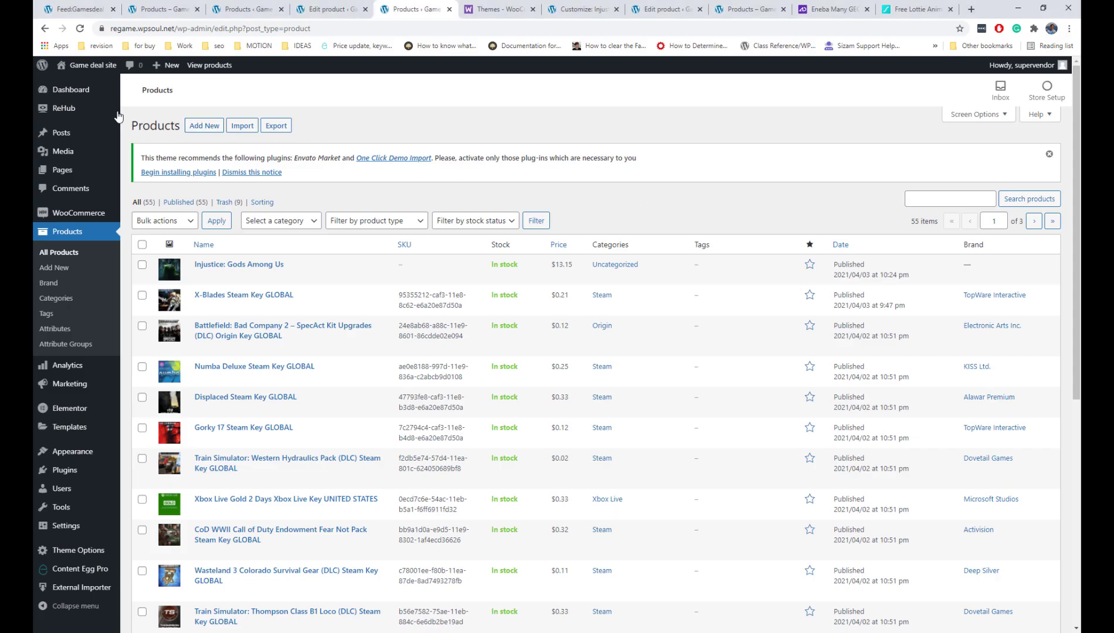
- Create a new post titled 'Cyberpunk 2077 review' and place the cursor in its empty body
{"action": "mouse_move", "coordinate": [106, 133]}
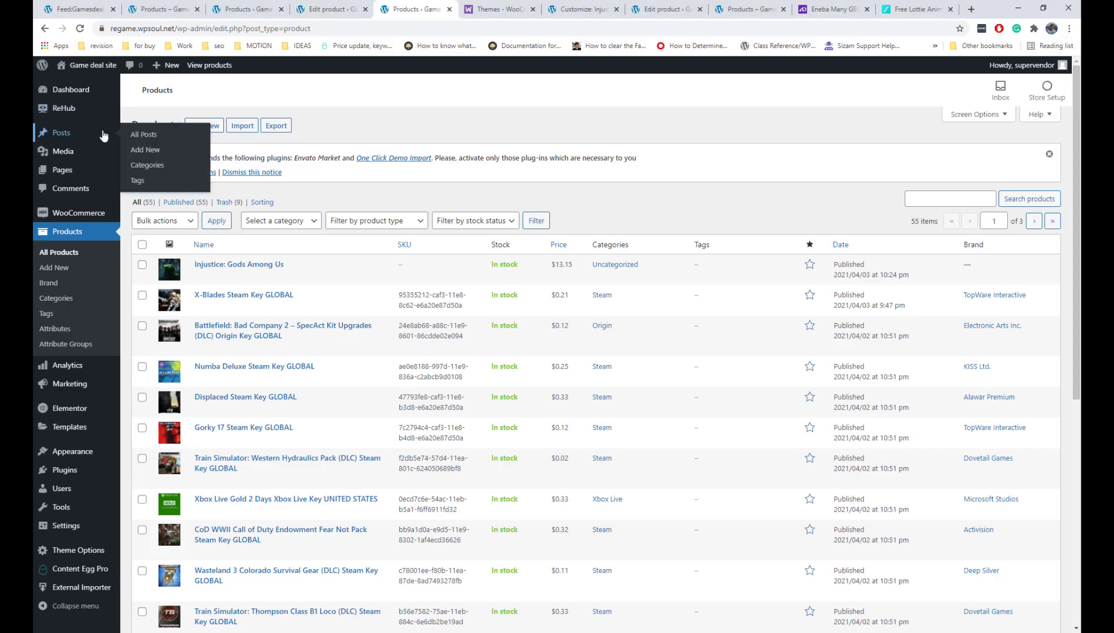
{"action": "left_click", "coordinate": [163, 150]}
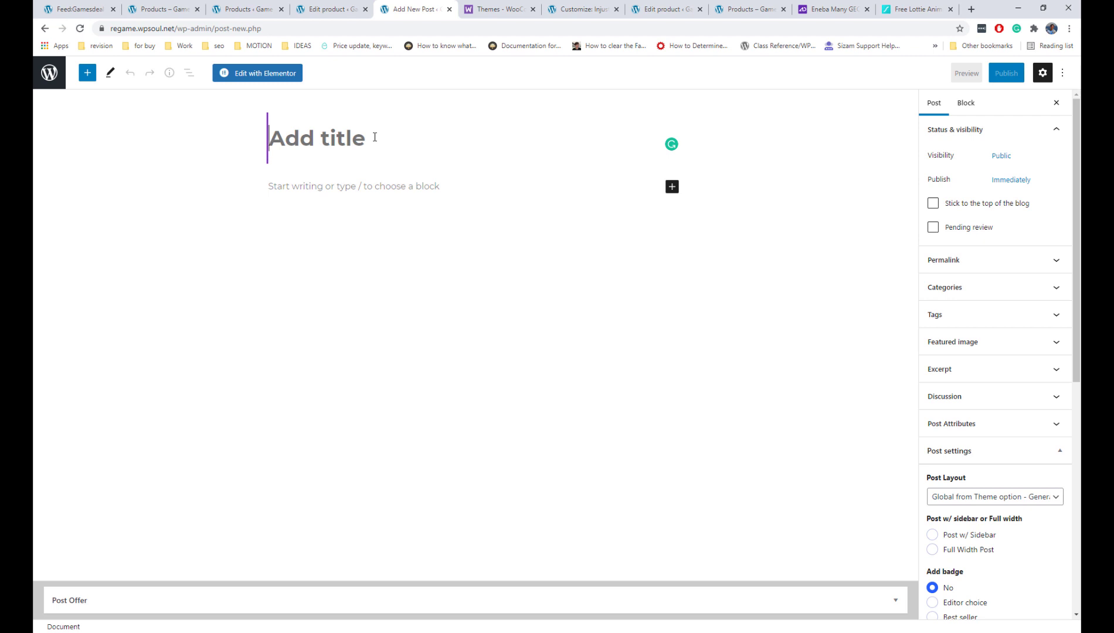
{"action": "type", "text": "Cyber "}
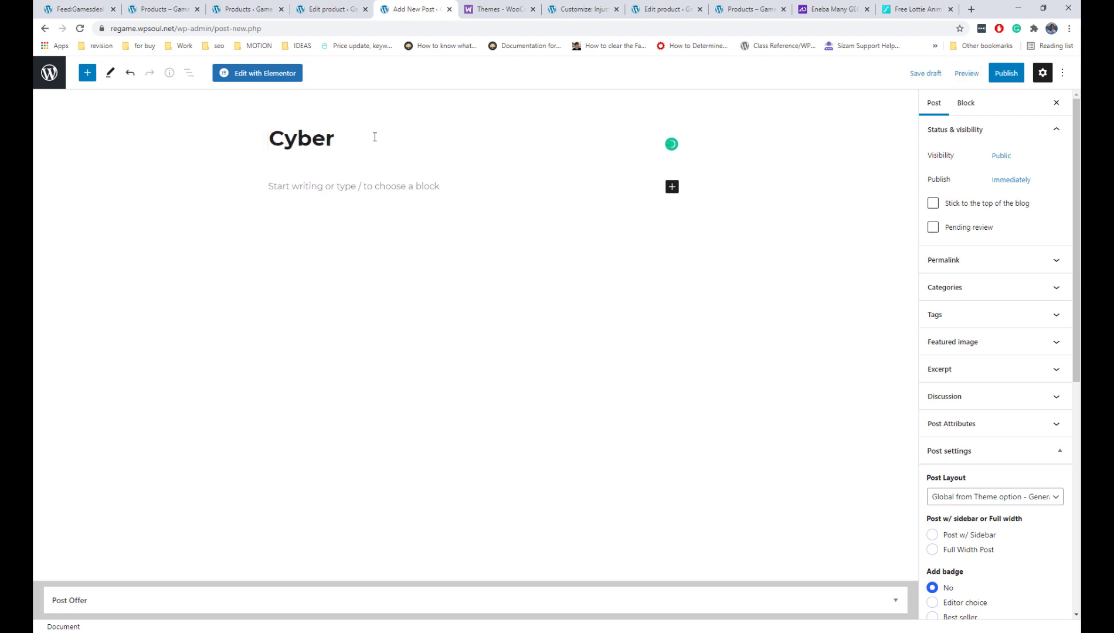
{"action": "type", "text": "punk 2077 "}
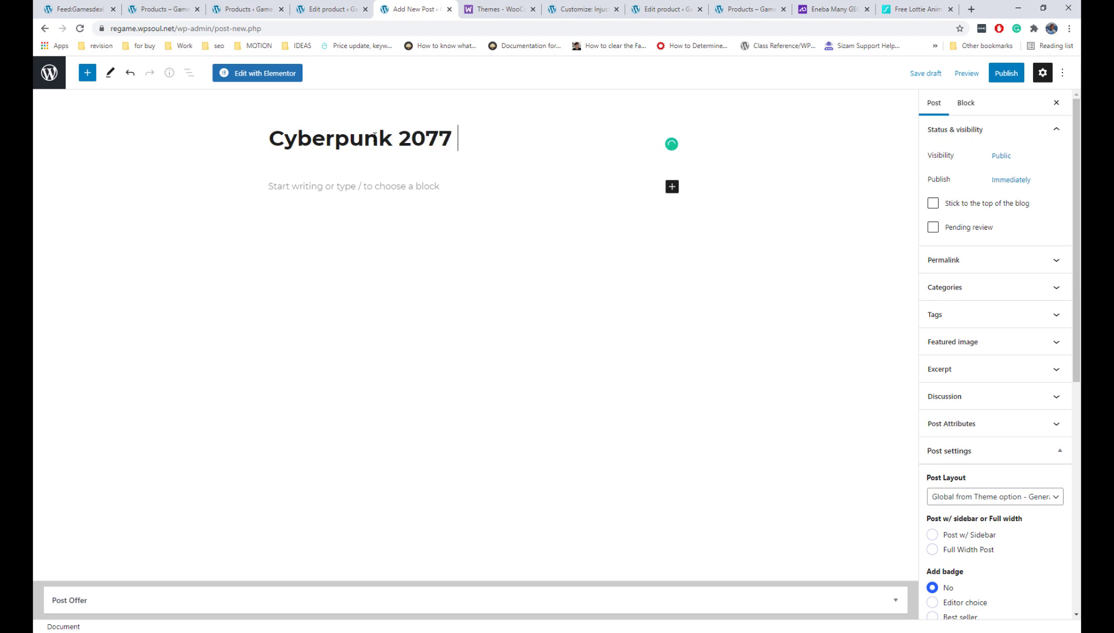
{"action": "type", "text": "review"}
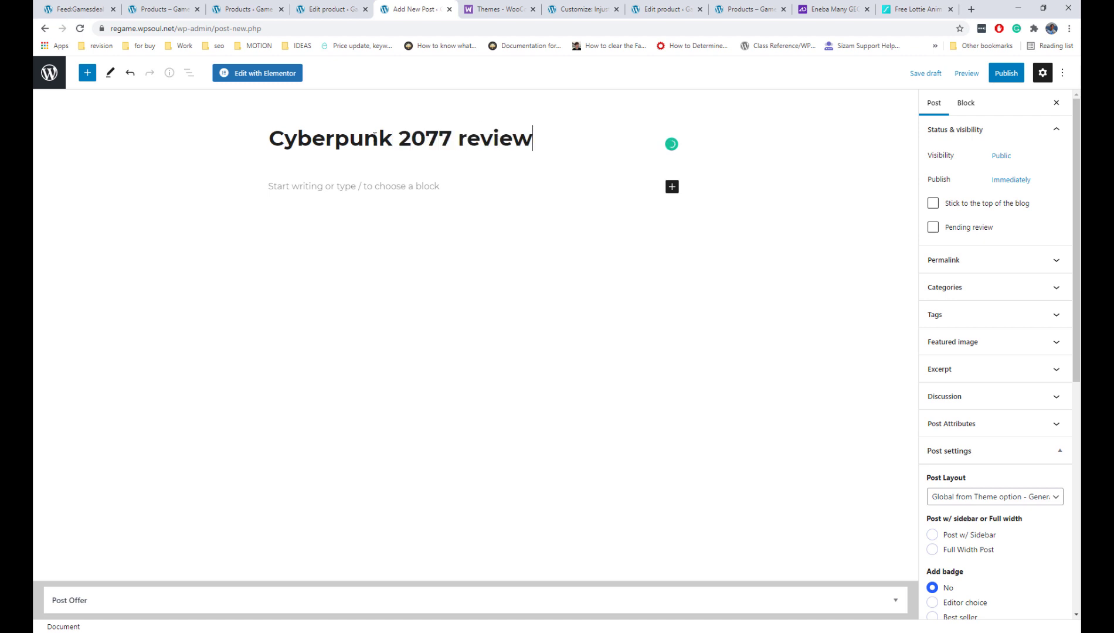
{"action": "left_click", "coordinate": [334, 185]}
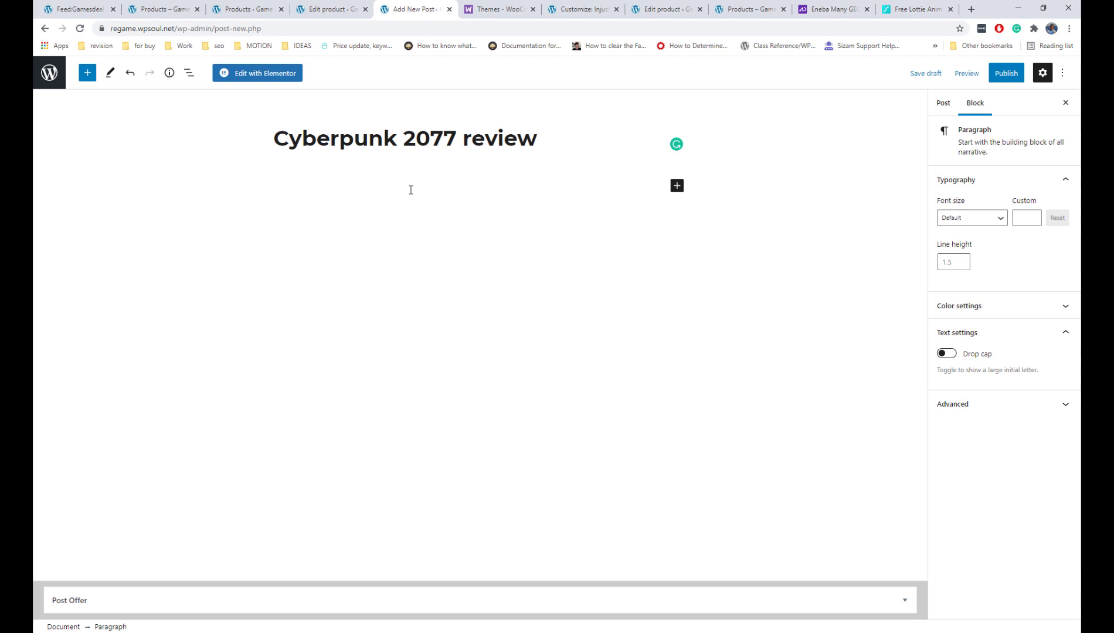
- Insert a Review Box block via /review and title it 'Awesome game'
{"action": "type", "text": "/review"}
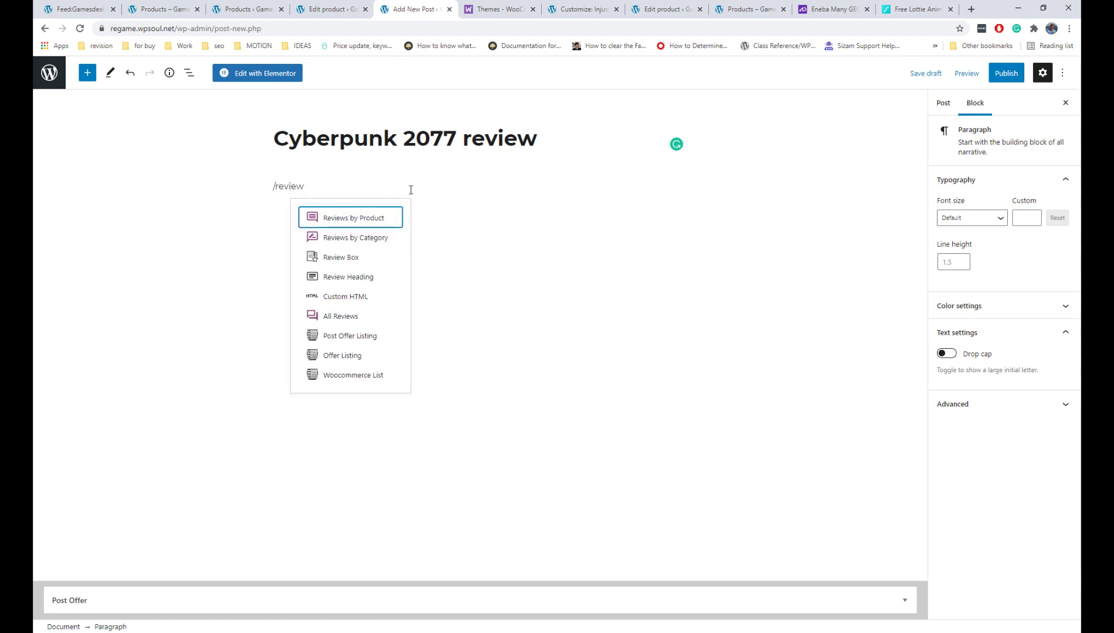
{"action": "key", "text": "Down"}
{"action": "key", "text": "Down"}
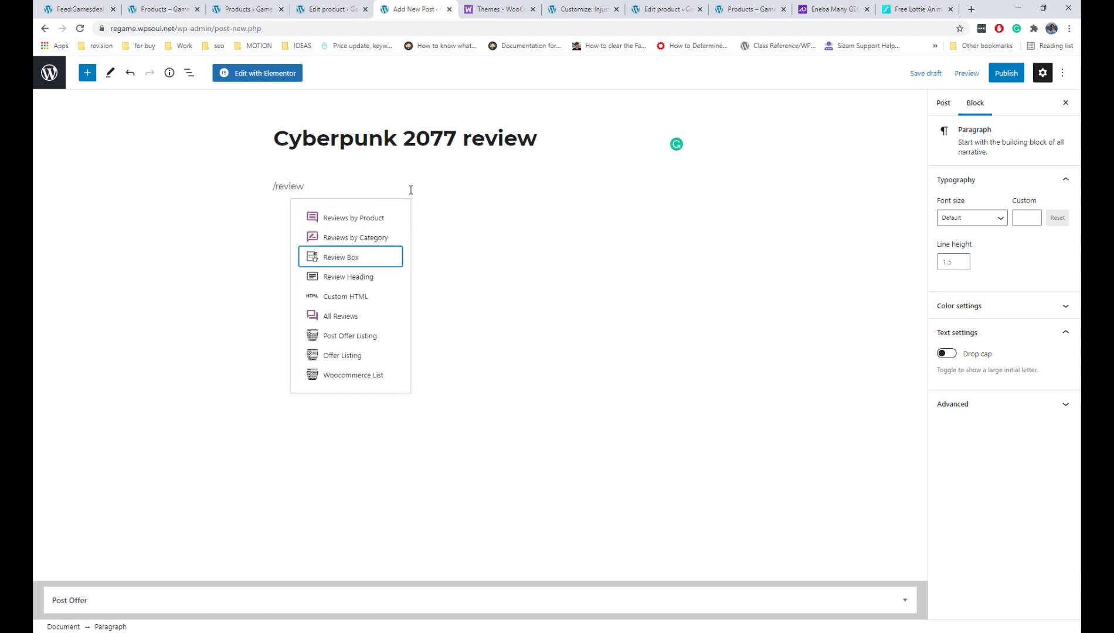
{"action": "key", "text": "Return"}
{"action": "type", "text": "game"}
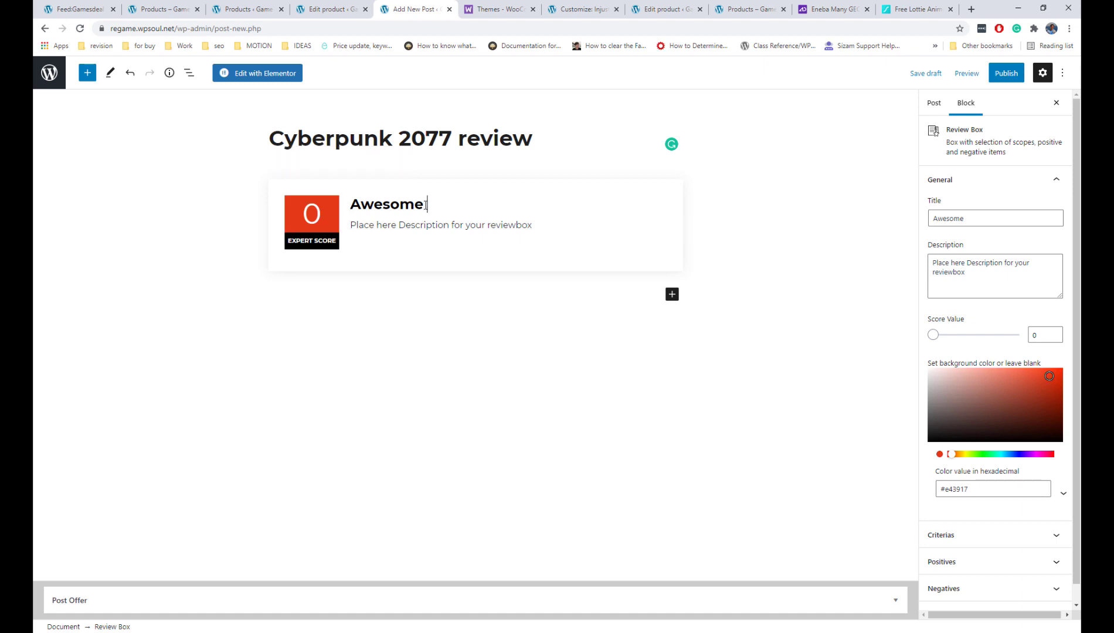
{"action": "left_click", "coordinate": [557, 225]}
- Add the review criteria Gameplay, Design and Story
{"action": "scroll", "coordinate": [957, 382], "scroll_direction": "down", "scroll_amount": 1}
{"action": "left_click", "coordinate": [997, 506]}
{"action": "left_click", "coordinate": [994, 542]}
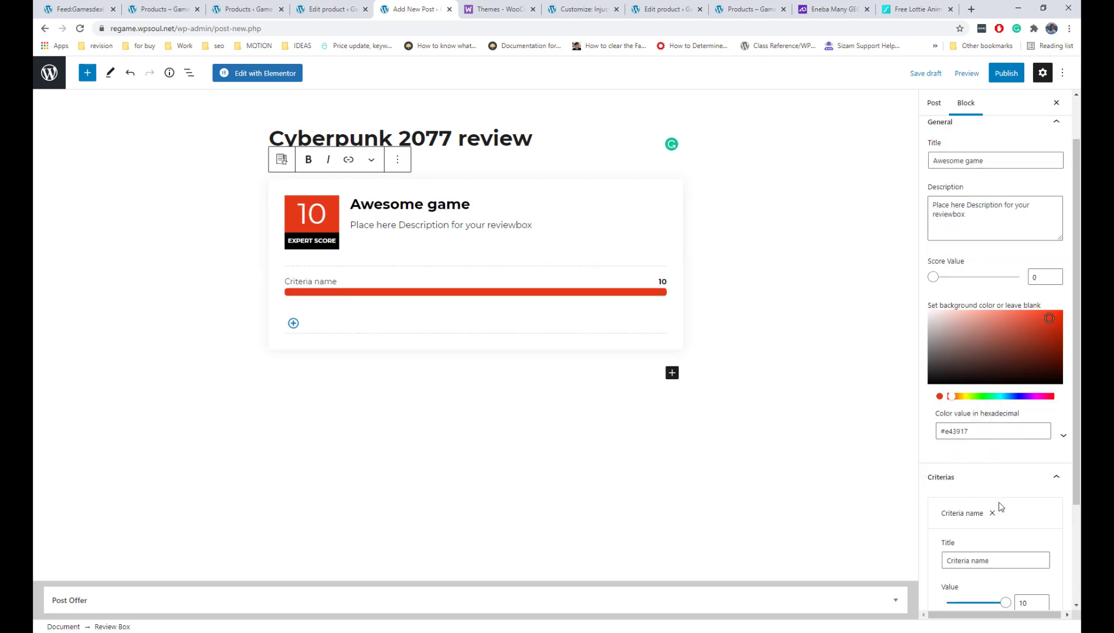
{"action": "scroll", "coordinate": [927, 507], "scroll_direction": "down", "scroll_amount": 2}
{"action": "left_click_drag", "start_coordinate": [985, 423], "coordinate": [933, 432]}
{"action": "type", "text": "Gameplay"}
{"action": "left_click", "coordinate": [995, 507]}
{"action": "type", "text": "Design"}
{"action": "left_click", "coordinate": [995, 507]}
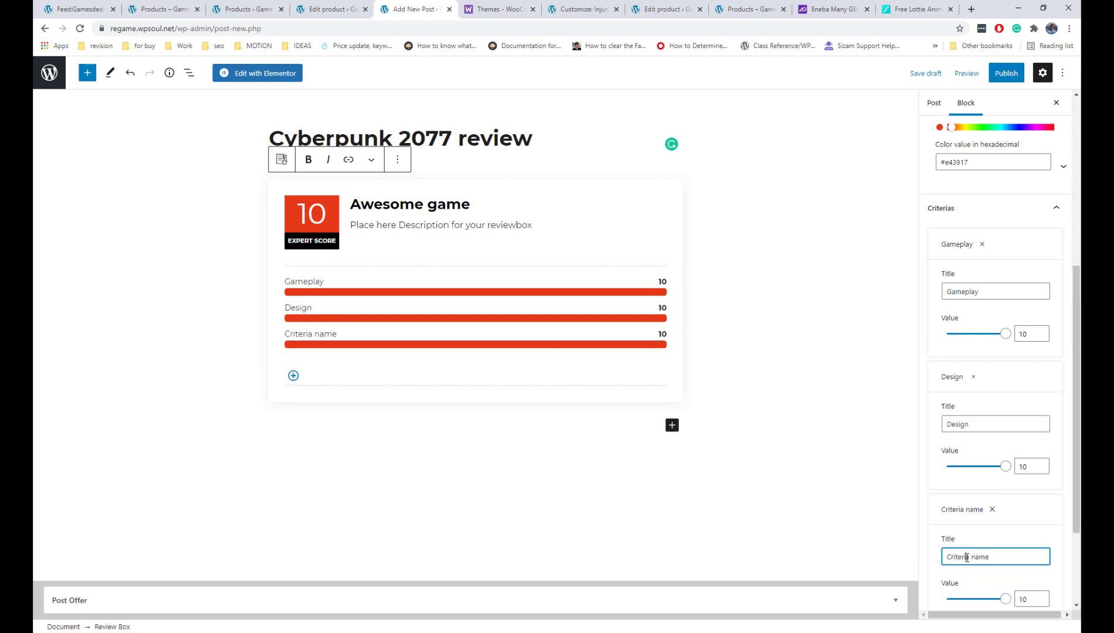
{"action": "left_click_drag", "start_coordinate": [988, 557], "coordinate": [934, 563]}
{"action": "type", "text": "Story"}
- Lower the scores to 8–9 (Story 8.5), add a first positive slot and a Price criterion
{"action": "left_click_drag", "start_coordinate": [1006, 466], "coordinate": [993, 466]}
{"action": "left_click_drag", "start_coordinate": [1006, 334], "coordinate": [993, 334]}
{"action": "left_click_drag", "start_coordinate": [1006, 599], "coordinate": [997, 599]}
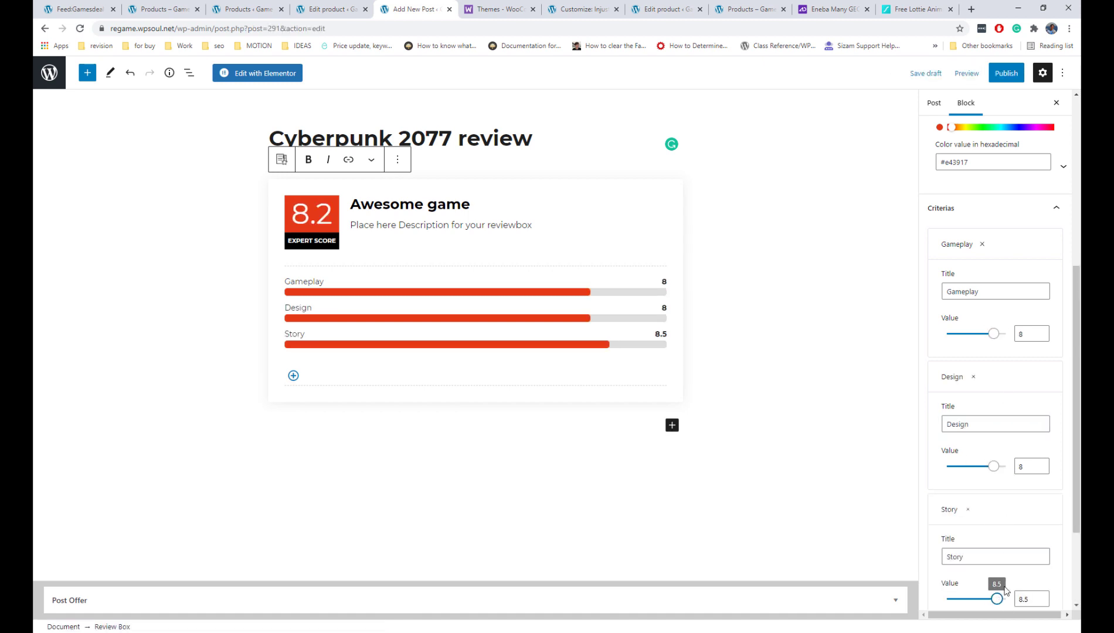
{"action": "scroll", "coordinate": [997, 528], "scroll_direction": "down", "scroll_amount": 4}
{"action": "left_click", "coordinate": [997, 441]}
{"action": "left_click", "coordinate": [1004, 533]}
{"action": "scroll", "coordinate": [1019, 540], "scroll_direction": "down", "scroll_amount": 2}
{"action": "left_click", "coordinate": [294, 375]}
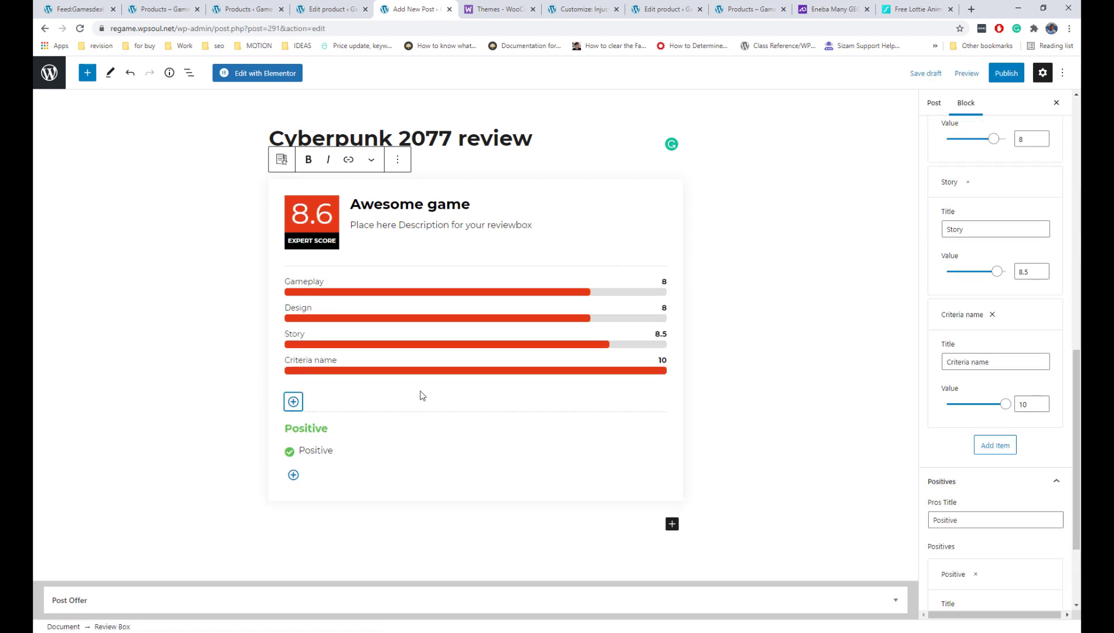
{"action": "left_click_drag", "start_coordinate": [1002, 405], "coordinate": [997, 405]}
{"action": "left_click_drag", "start_coordinate": [996, 362], "coordinate": [922, 363]}
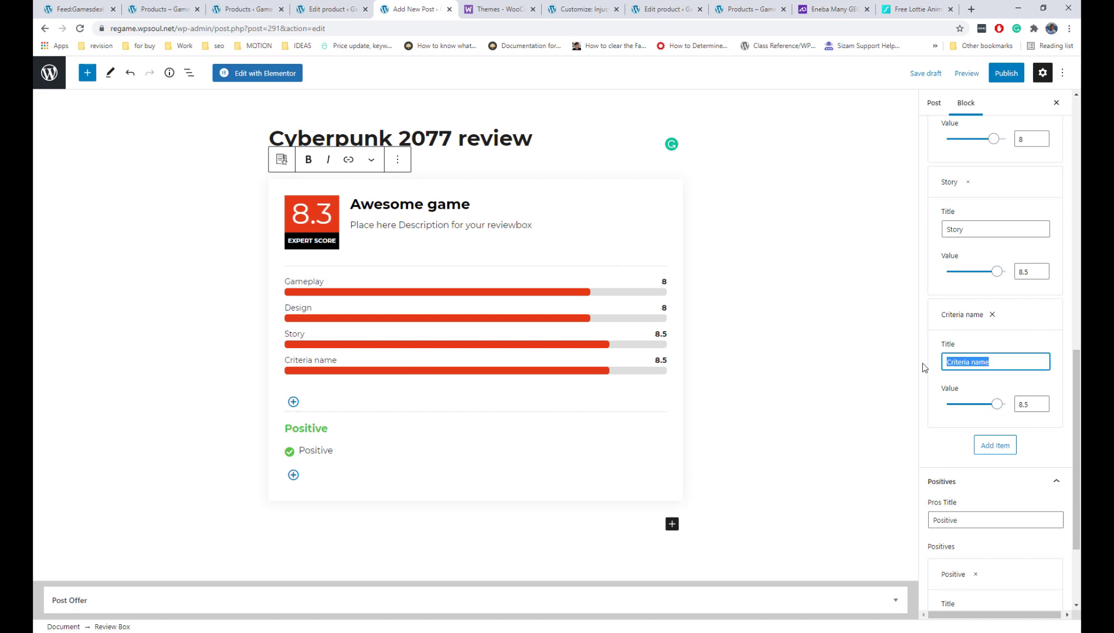
{"action": "type", "text": "Price"}
- Fill in two positives: 'Great game for price' and 'Cool story'
{"action": "left_click", "coordinate": [293, 475]}
{"action": "double_click", "coordinate": [301, 451]}
{"action": "type", "text": "Gre"}
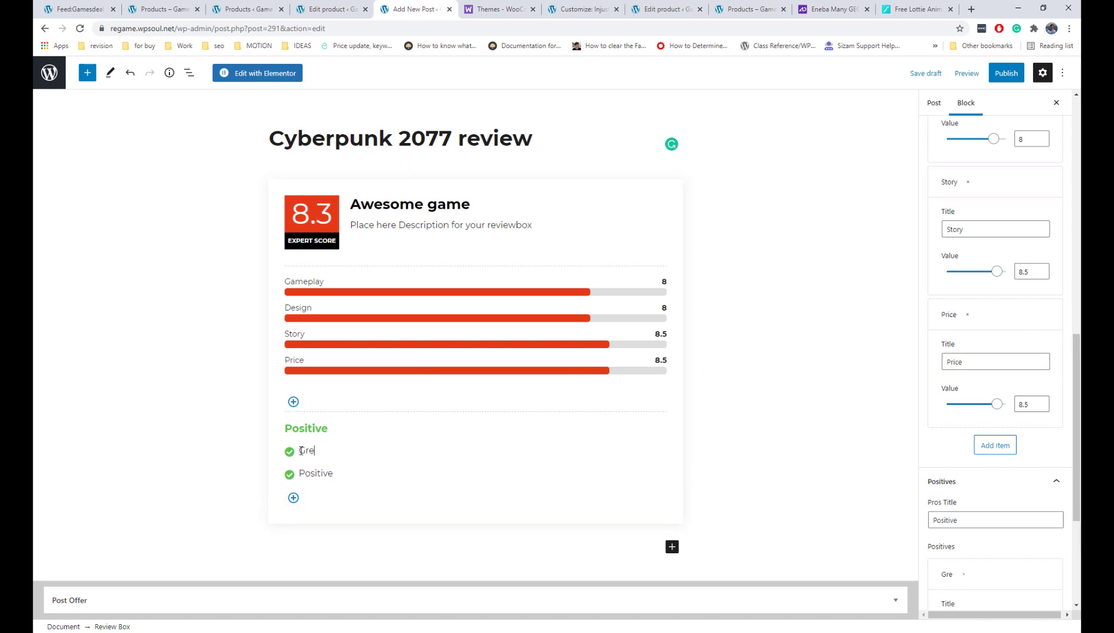
{"action": "type", "text": "at game for price"}
{"action": "double_click", "coordinate": [315, 473]}
{"action": "type", "text": "Cool story"}
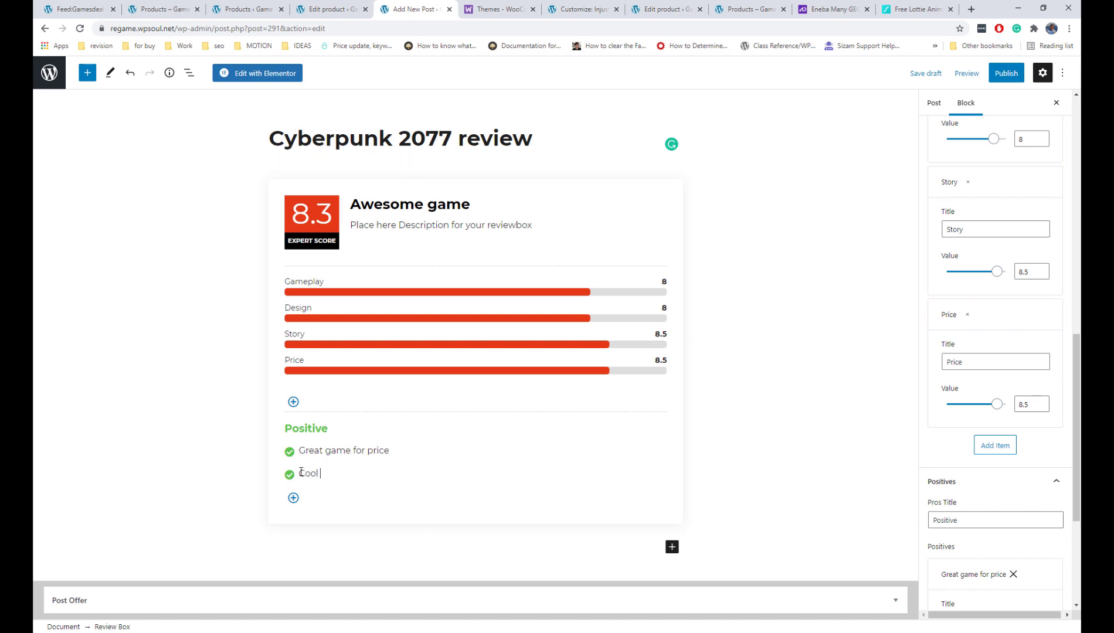
- Add the negative 'Many bugs', discarding a trial 'Not available on PS4' entry
{"action": "scroll", "coordinate": [985, 562], "scroll_direction": "down", "scroll_amount": 5}
{"action": "left_click", "coordinate": [985, 562]}
{"action": "left_click", "coordinate": [985, 562]}
{"action": "left_click_drag", "start_coordinate": [536, 452], "coordinate": [495, 450]}
{"action": "type", "text": "Many bugs"}
{"action": "left_click", "coordinate": [492, 475]}
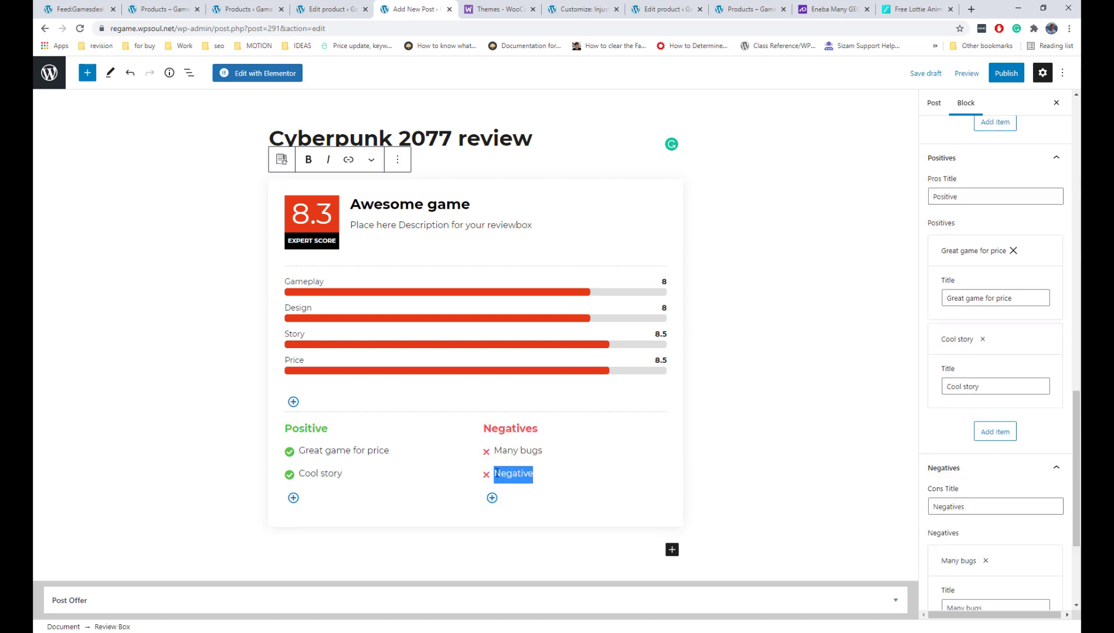
{"action": "type", "text": "Not available on PS4"}
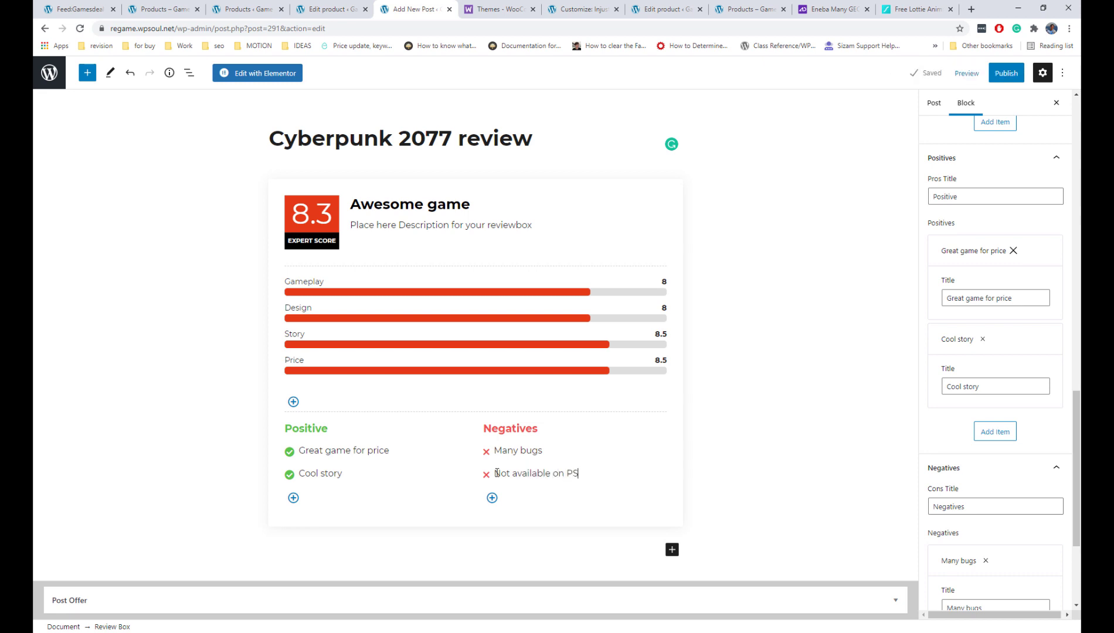
{"action": "scroll", "coordinate": [997, 489], "scroll_direction": "down", "scroll_amount": 3}
{"action": "left_click", "coordinate": [1013, 468]}
- Delete the stray empty paragraph below the post title
{"action": "left_click", "coordinate": [554, 139]}
{"action": "key", "text": "Return"}
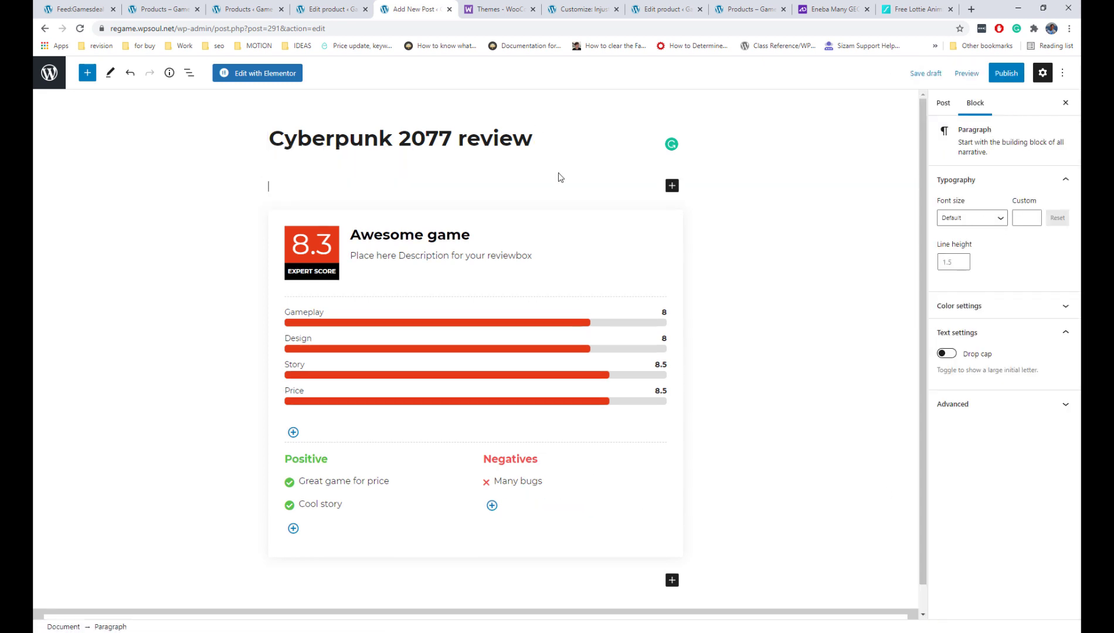
{"action": "left_click", "coordinate": [327, 187]}
{"action": "left_click", "coordinate": [360, 410]}
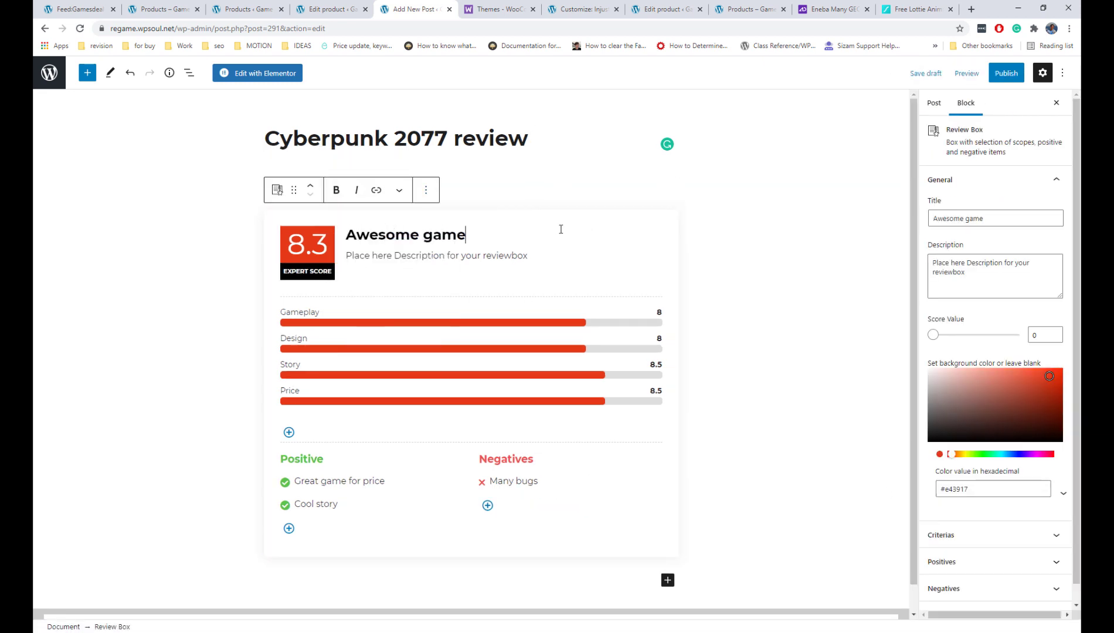
- Make the review box a reusable block named 'Reviews', save, then remove it from the post
{"action": "left_click", "coordinate": [425, 190]}
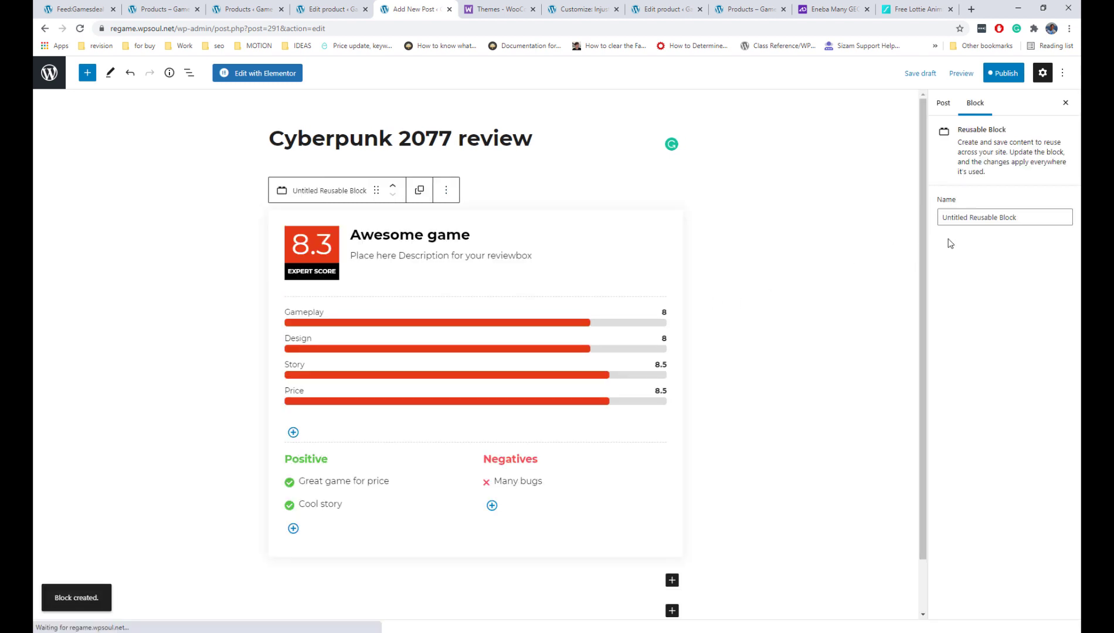
{"action": "left_click_drag", "start_coordinate": [1020, 217], "coordinate": [932, 226]}
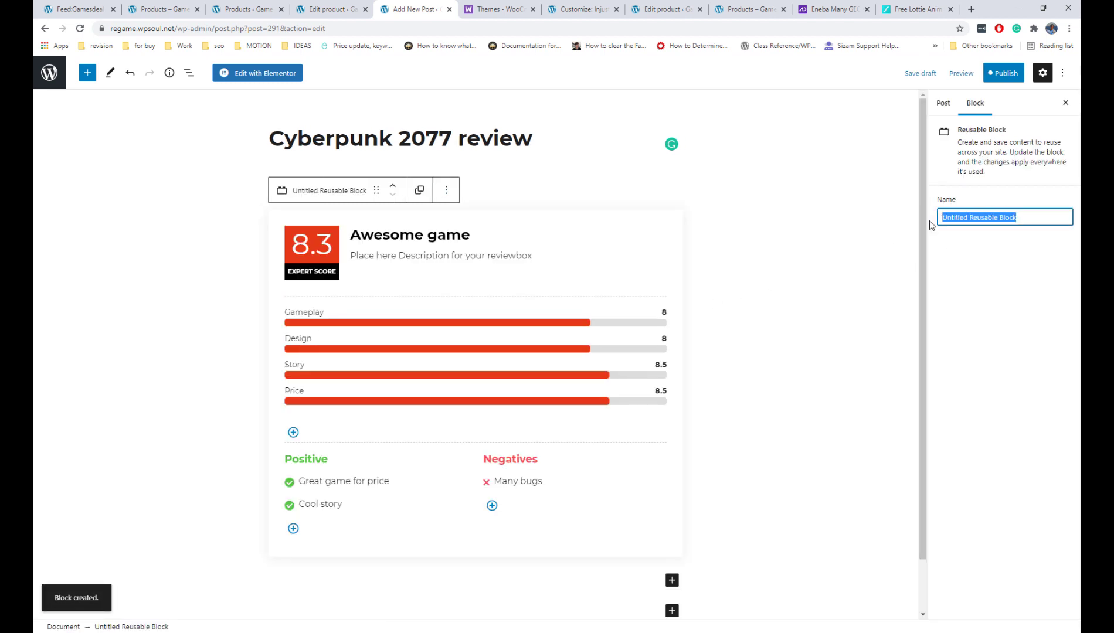
{"action": "type", "text": "Reviews"}
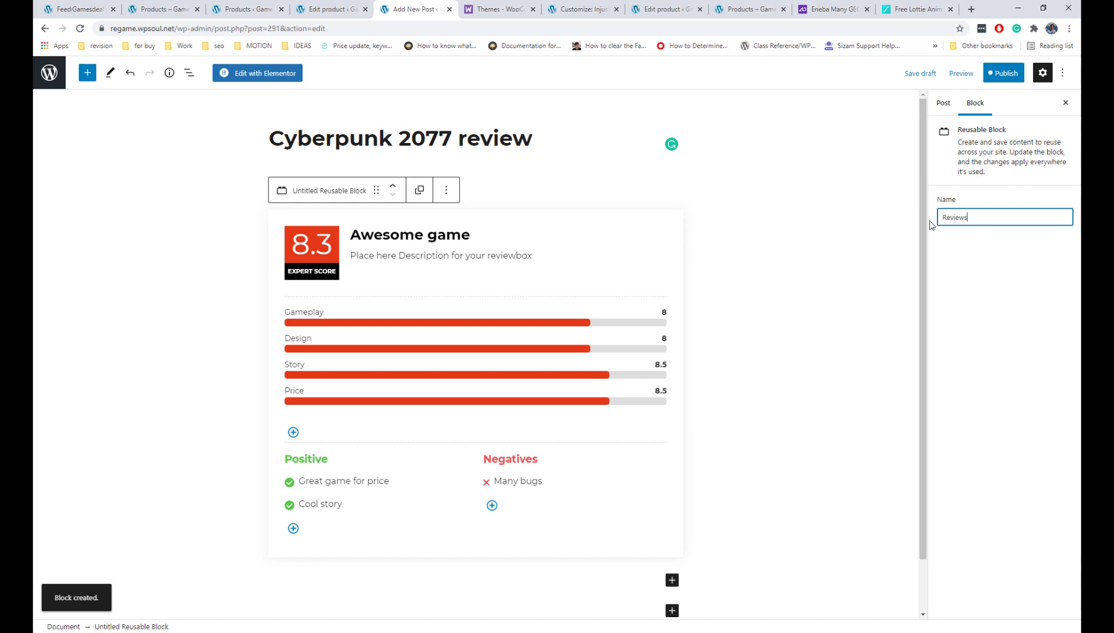
{"action": "left_click", "coordinate": [986, 77]}
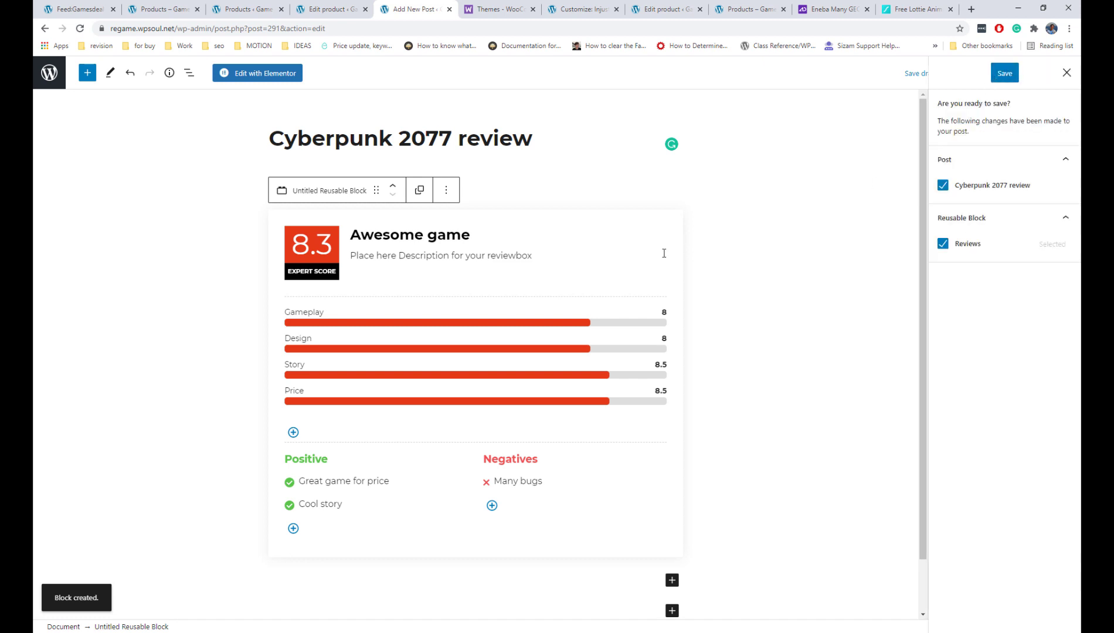
{"action": "left_click", "coordinate": [1004, 73]}
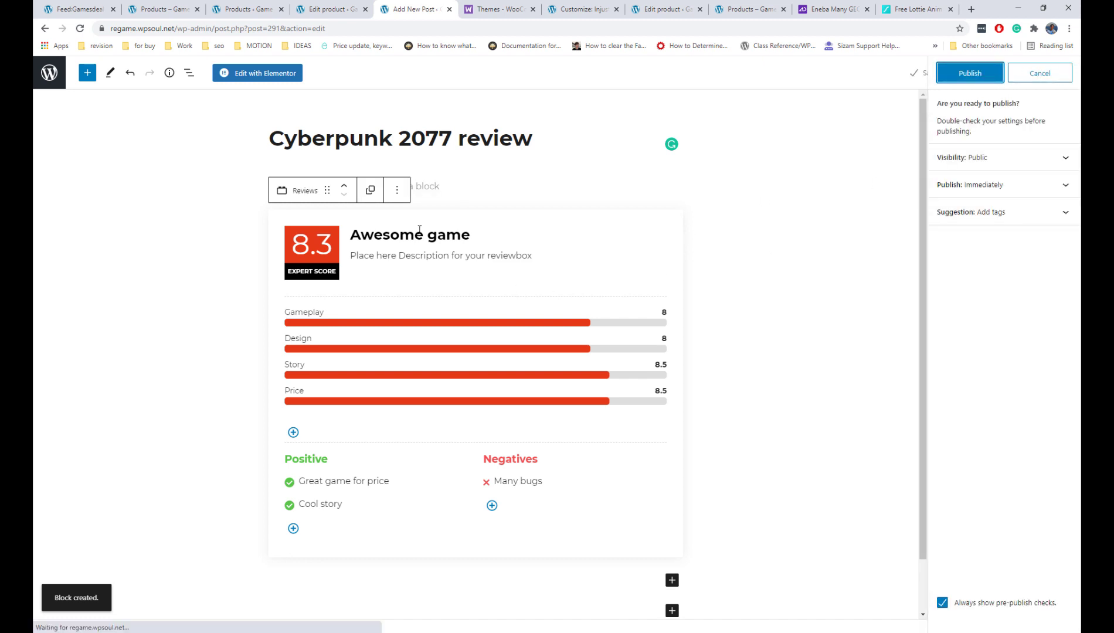
{"action": "left_click", "coordinate": [397, 190]}
{"action": "left_click", "coordinate": [414, 413]}
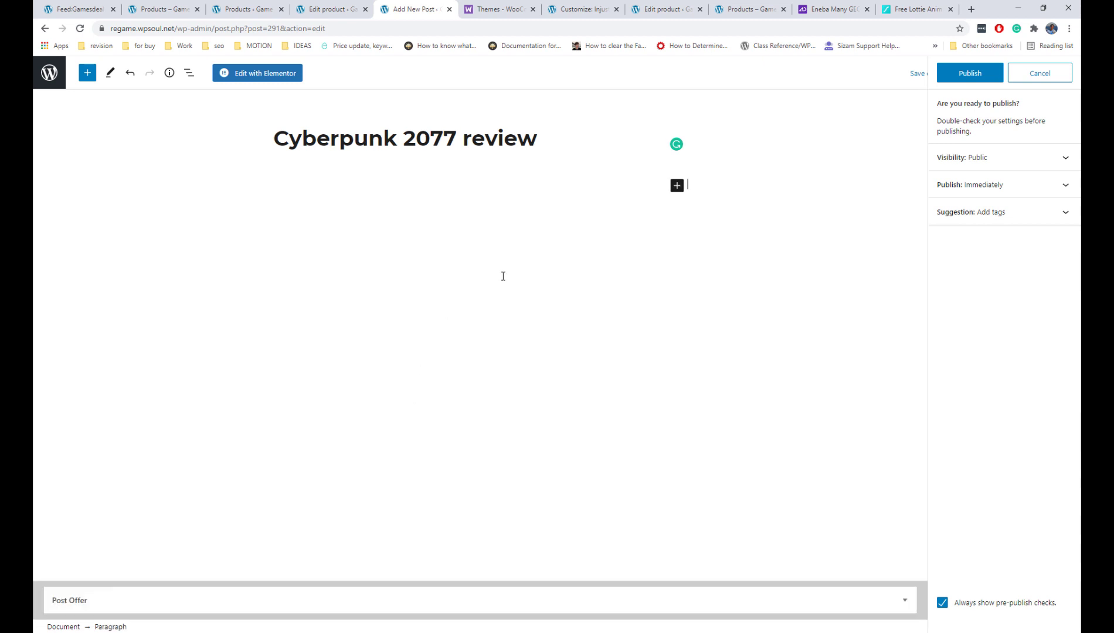
- Re-insert the 'Reviews' block as a regular review box and delete the stray text after 'Awesome game'
{"action": "type", "text": "/reviews"}
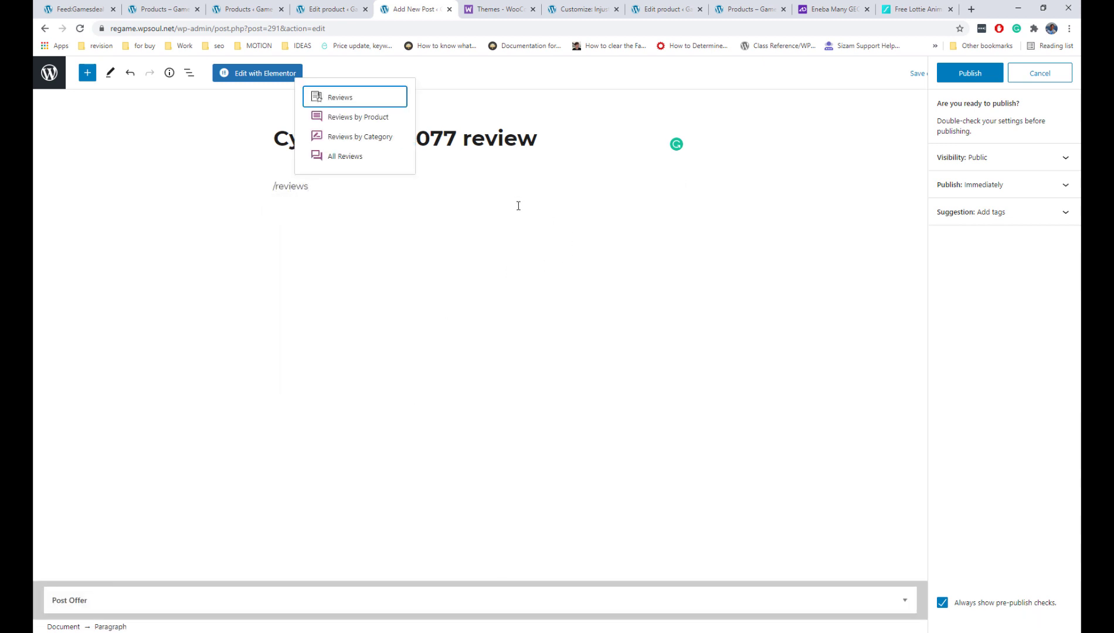
{"action": "left_click", "coordinate": [359, 104]}
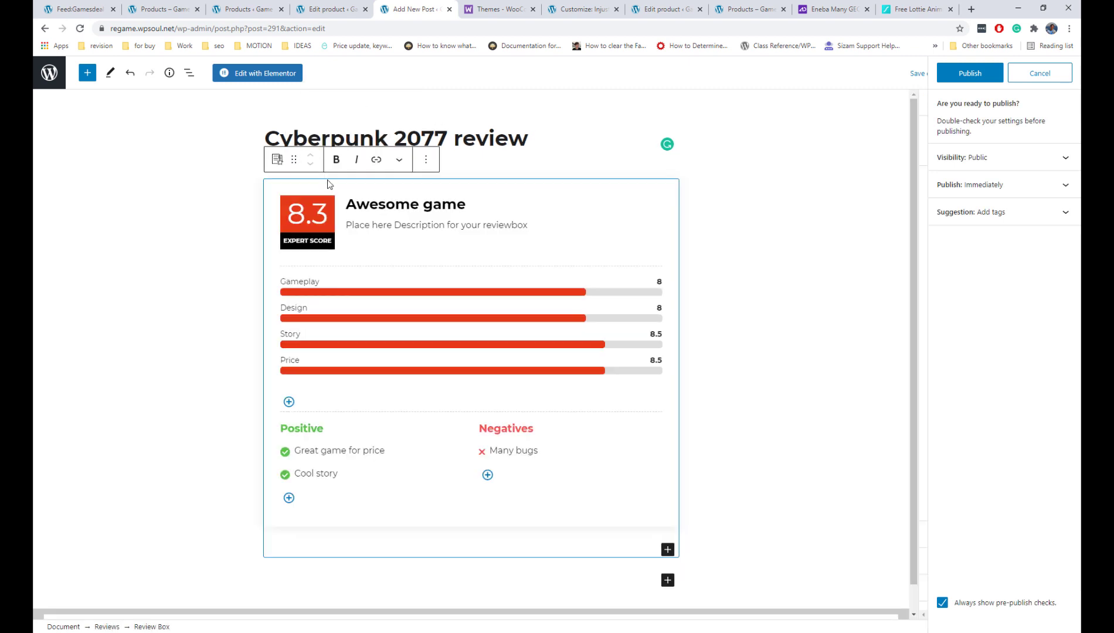
{"action": "left_click", "coordinate": [278, 130]}
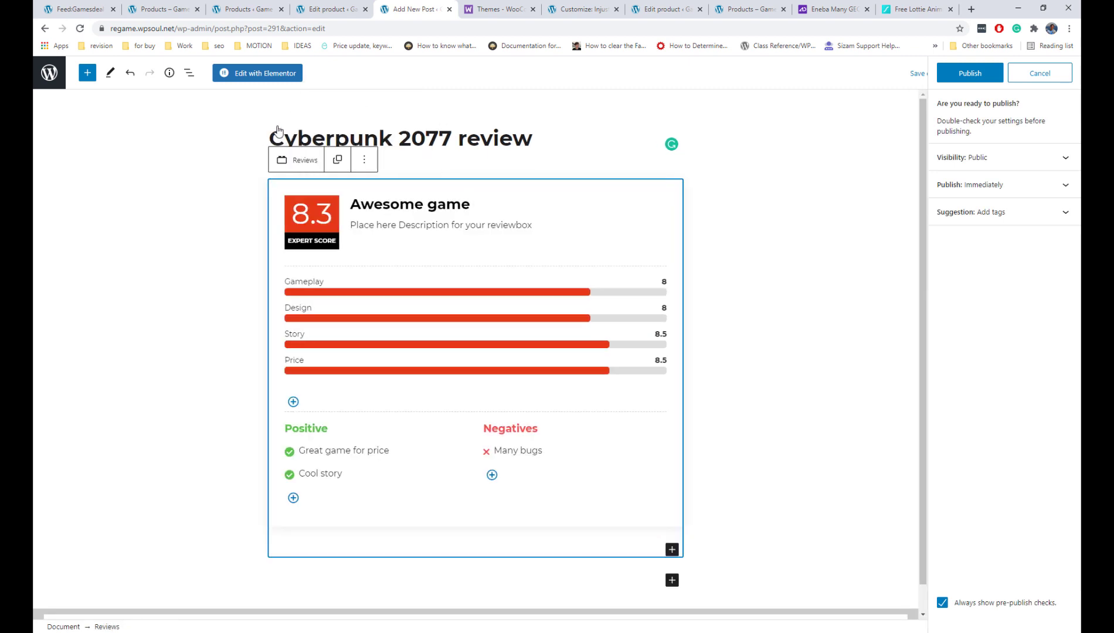
{"action": "left_click", "coordinate": [339, 165]}
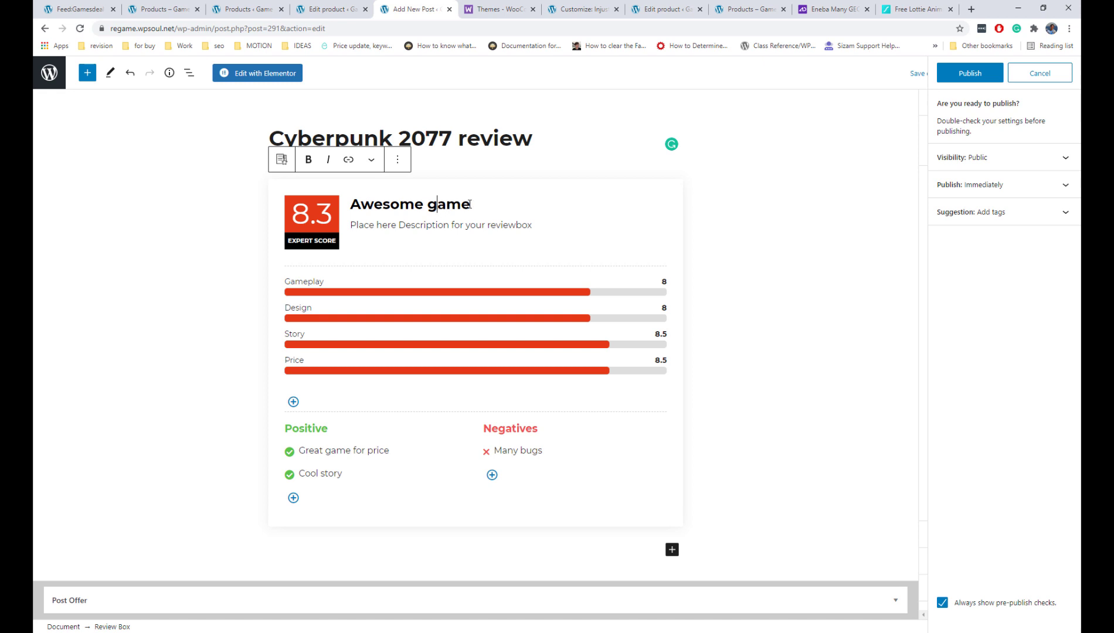
{"action": "type", "text": "sssd"}
{"action": "left_click_drag", "start_coordinate": [507, 205], "coordinate": [473, 206]}
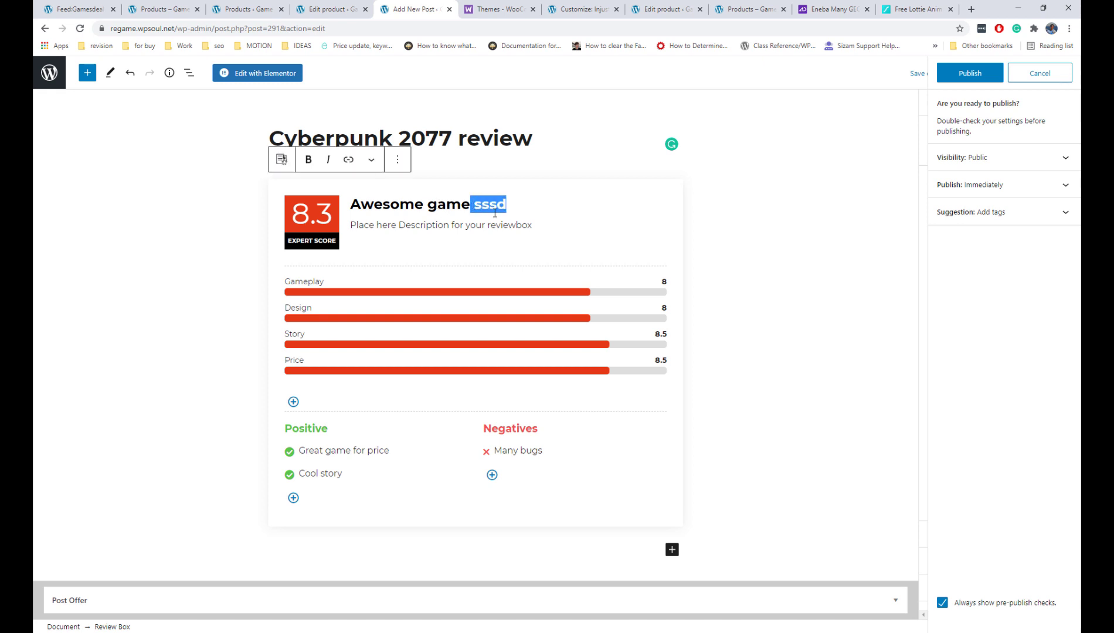
{"action": "key", "text": "BackSpace"}
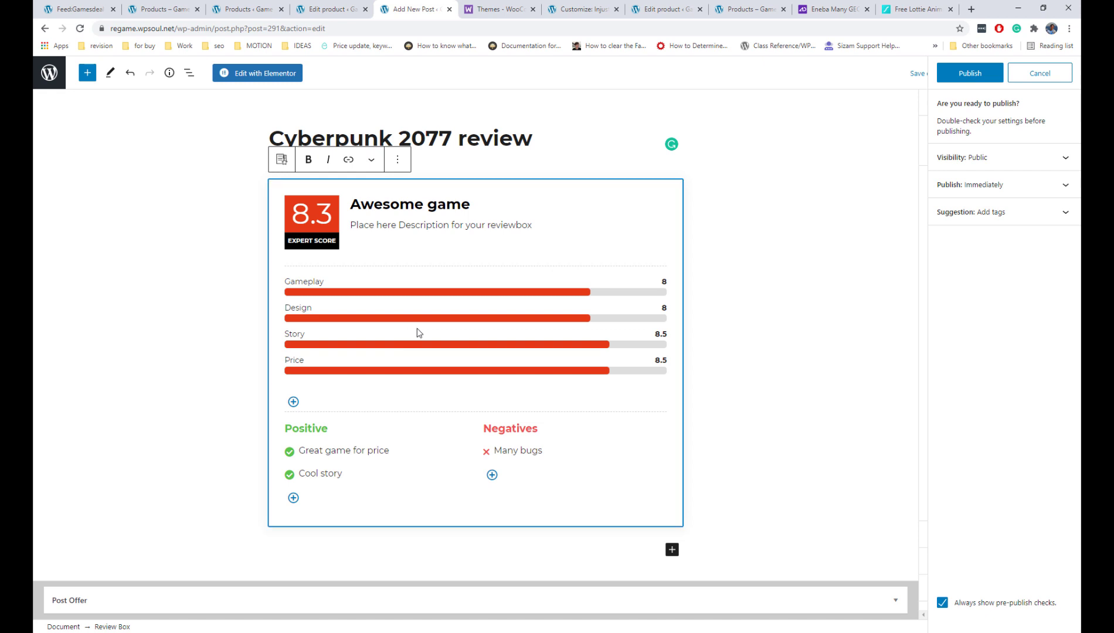
- Close the pre-publish check and remove the Review Box block from the post
{"action": "left_click", "coordinate": [1022, 80]}
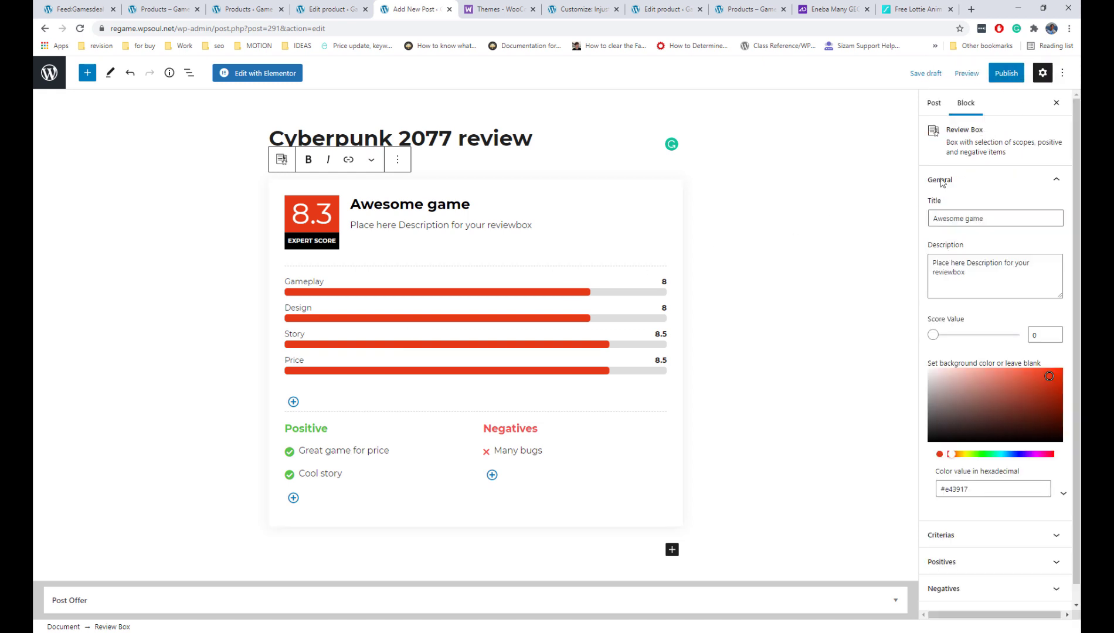
{"action": "scroll", "coordinate": [1016, 272], "scroll_direction": "down", "scroll_amount": 1}
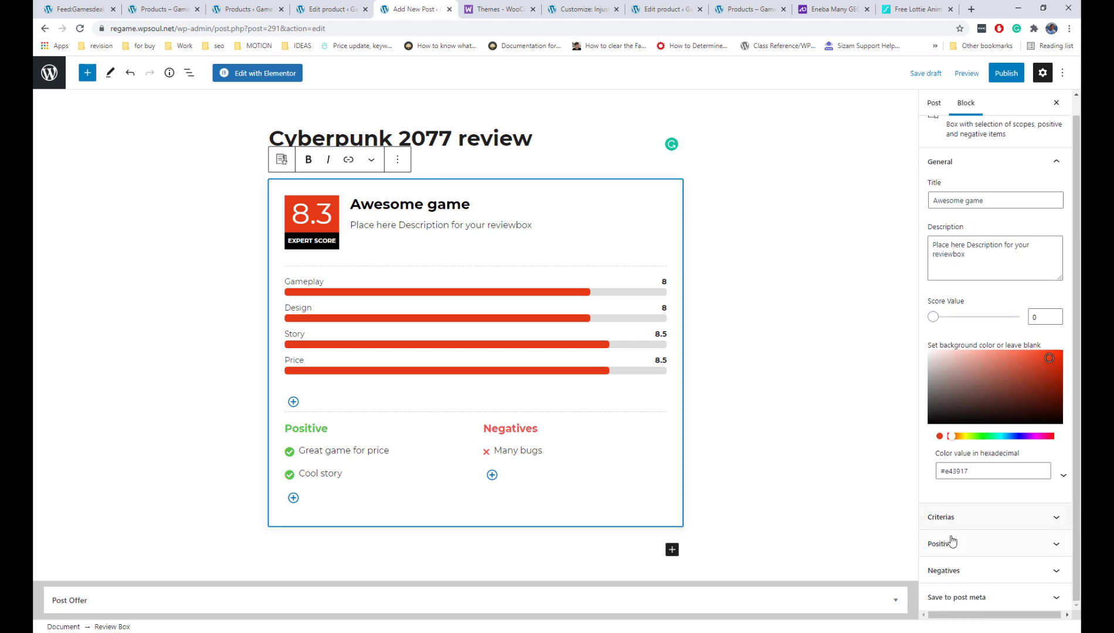
{"action": "left_click", "coordinate": [397, 159]}
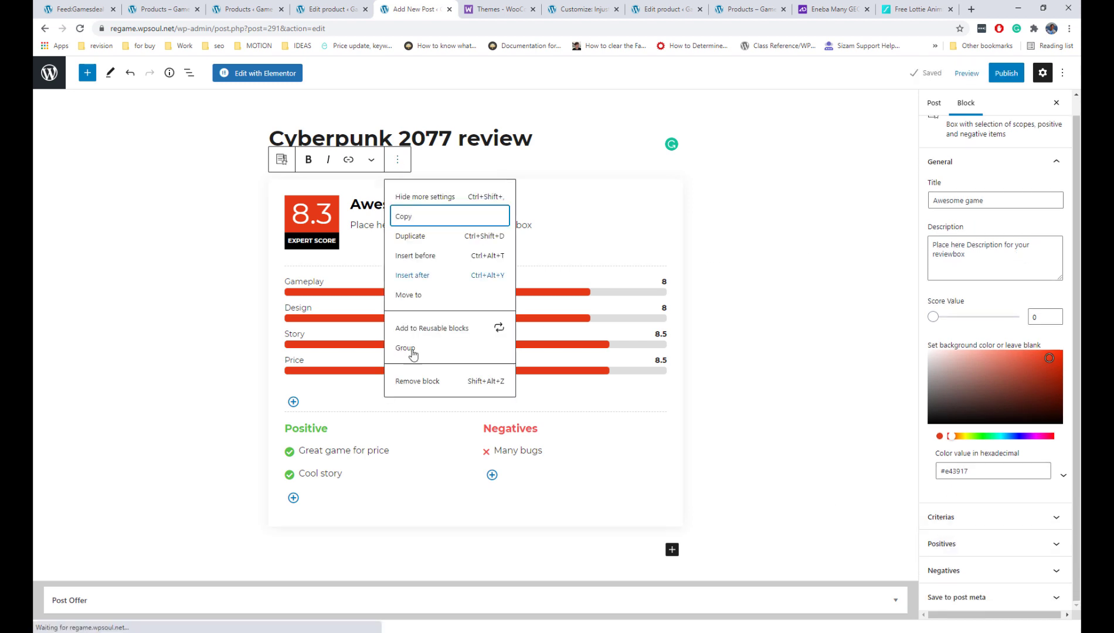
{"action": "left_click", "coordinate": [423, 381]}
{"action": "type", "text": "/"}
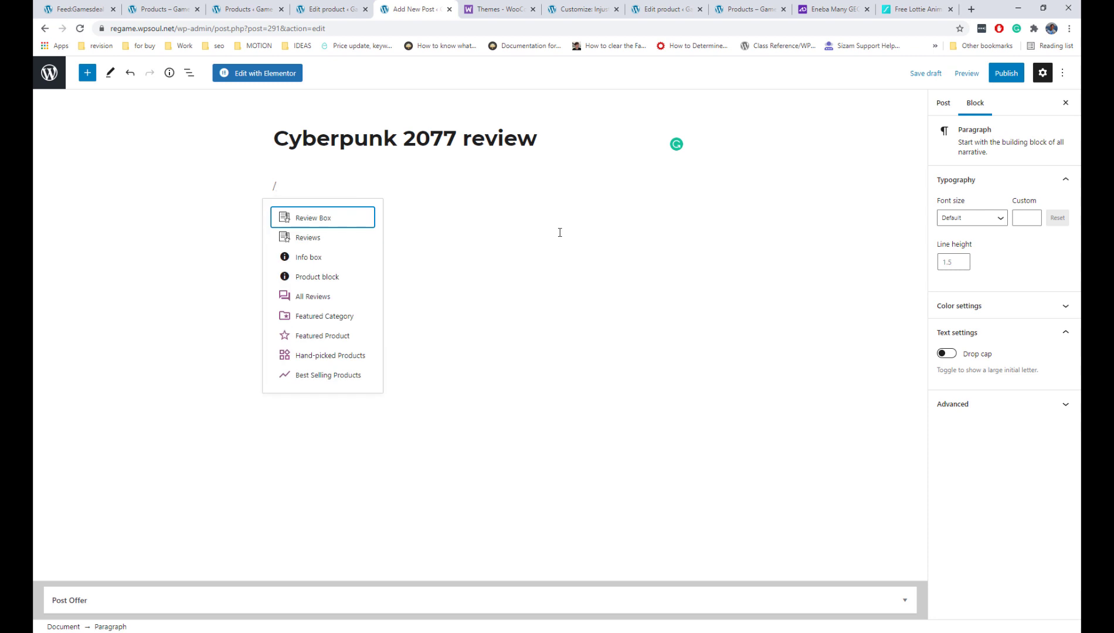
{"action": "type", "text": "woo"}
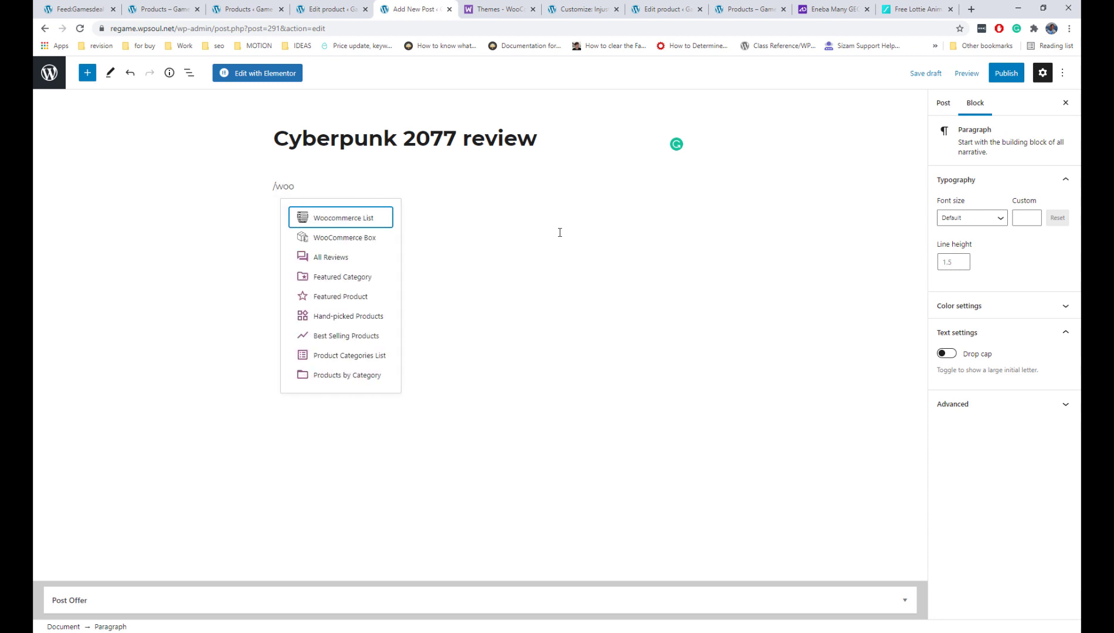
{"action": "left_click", "coordinate": [366, 238]}
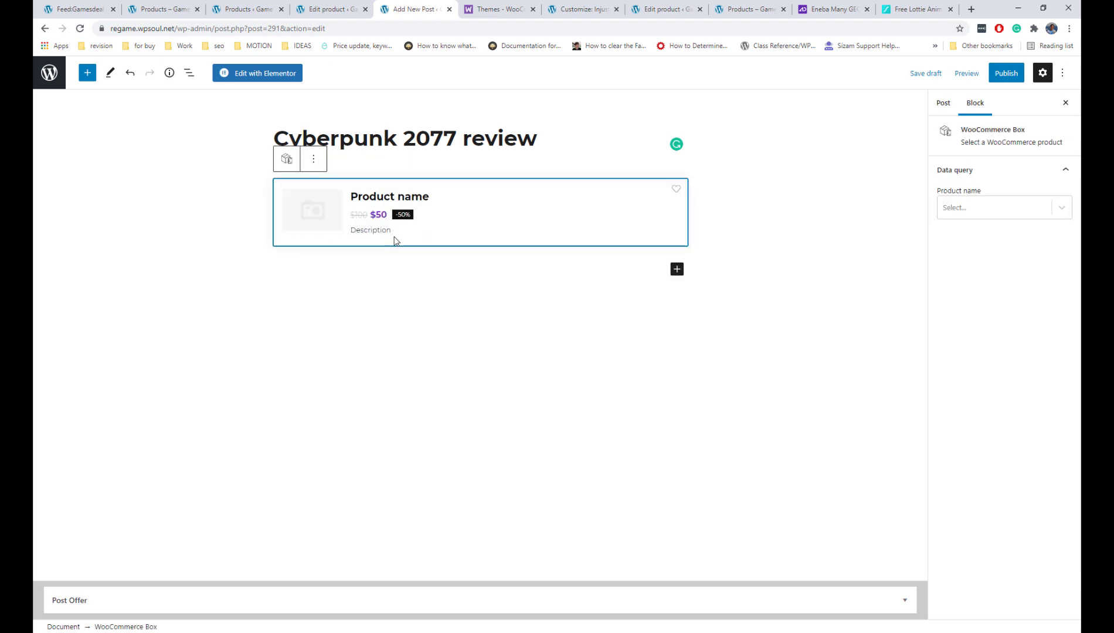
{"action": "left_click", "coordinate": [956, 210]}
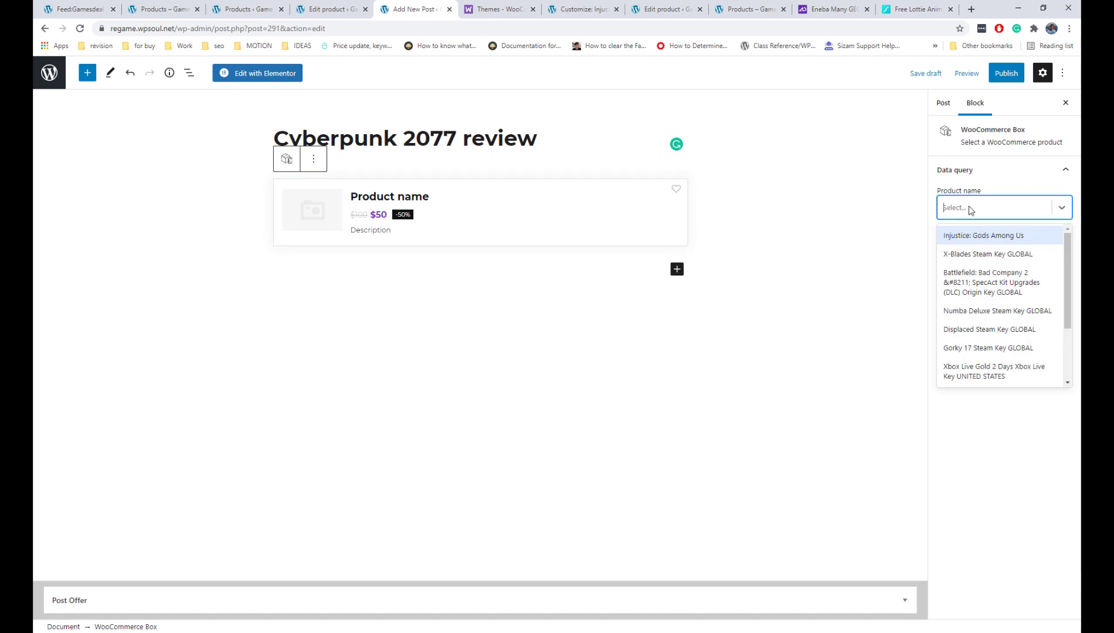
{"action": "type", "text": "cyber"}
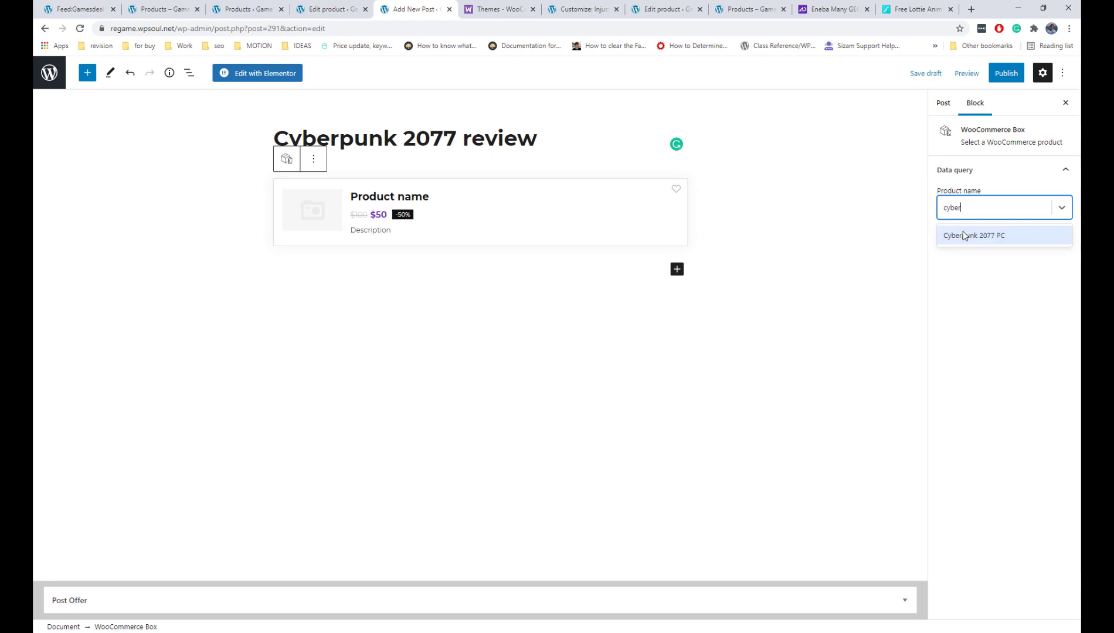
{"action": "left_click", "coordinate": [964, 235]}
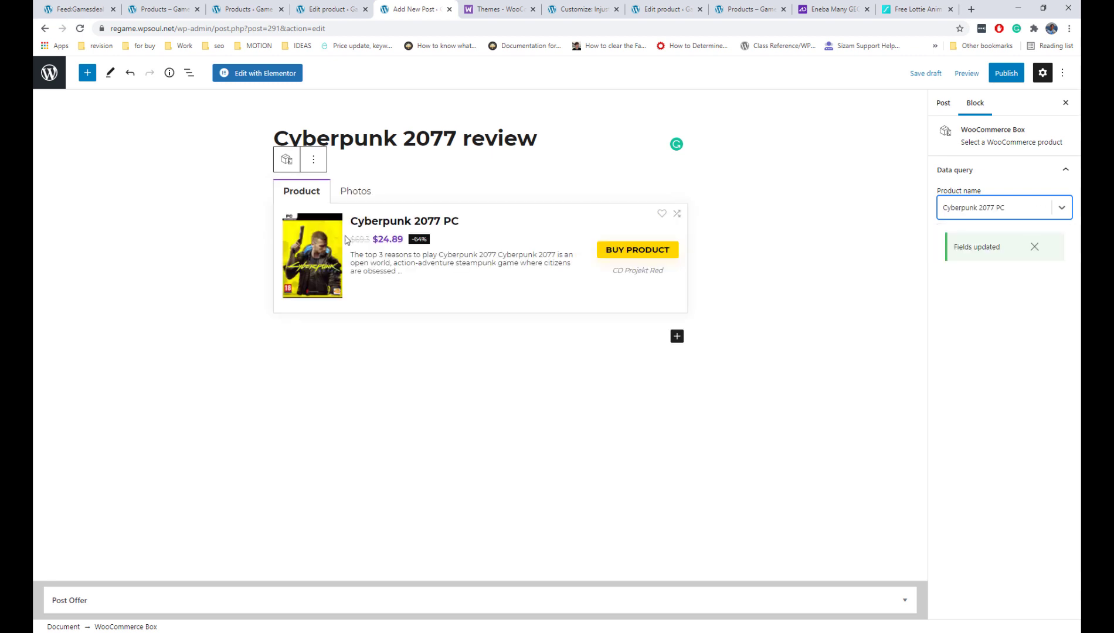
{"action": "left_click", "coordinate": [360, 192]}
{"action": "left_click", "coordinate": [309, 192]}
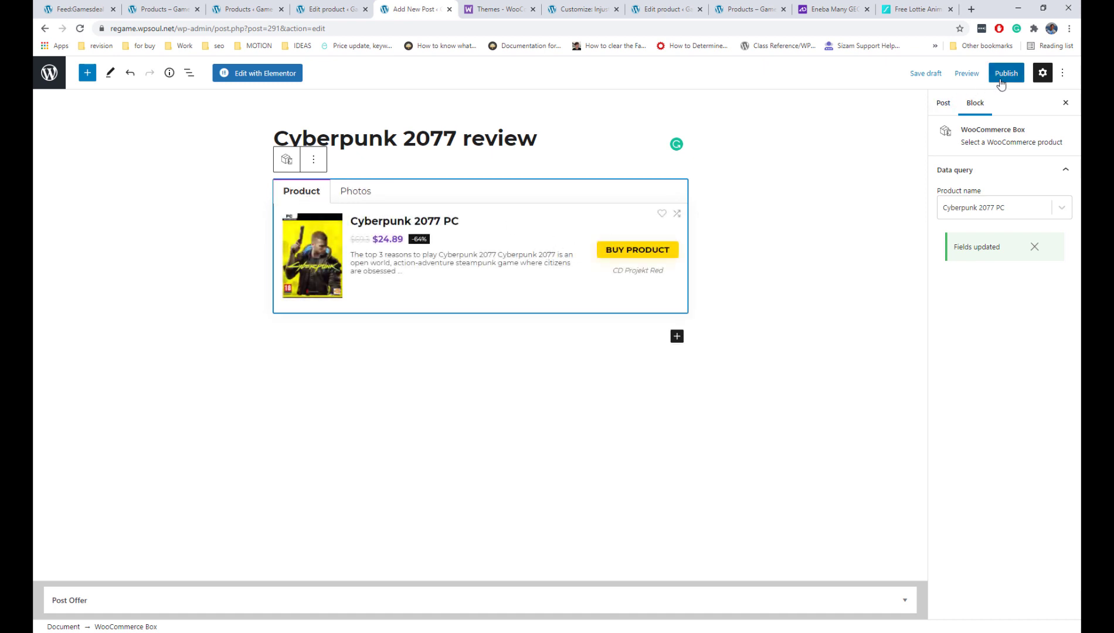
{"action": "left_click", "coordinate": [322, 159]}
{"action": "left_click", "coordinate": [344, 377]}
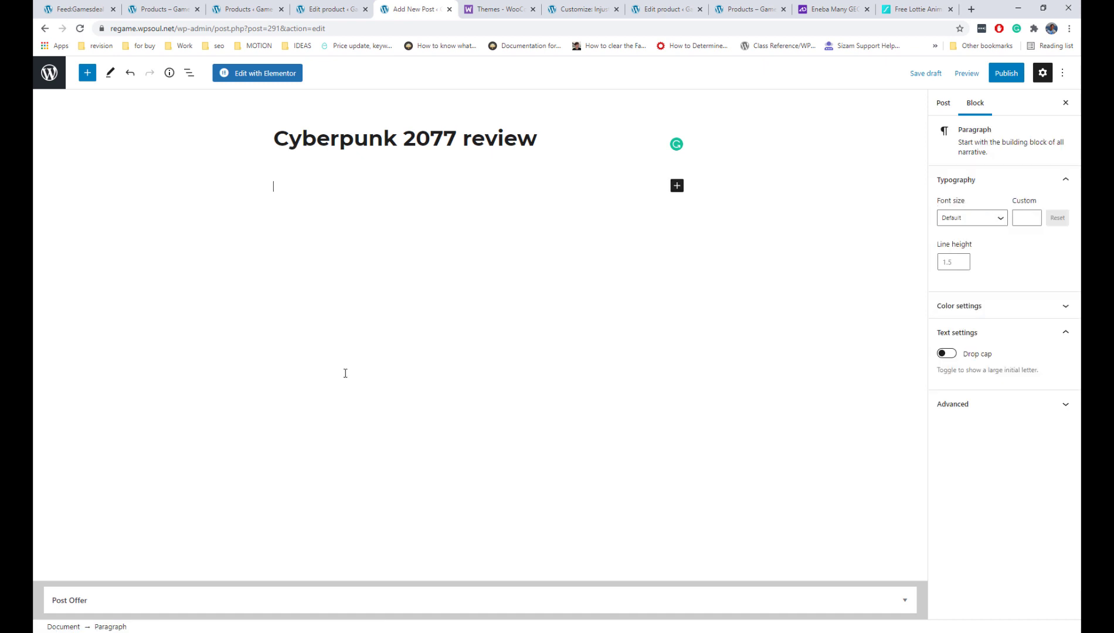
- Try an Info box block with type Download, then remove it
{"action": "left_click", "coordinate": [381, 338]}
{"action": "left_click", "coordinate": [366, 188]}
{"action": "left_click", "coordinate": [86, 73]}
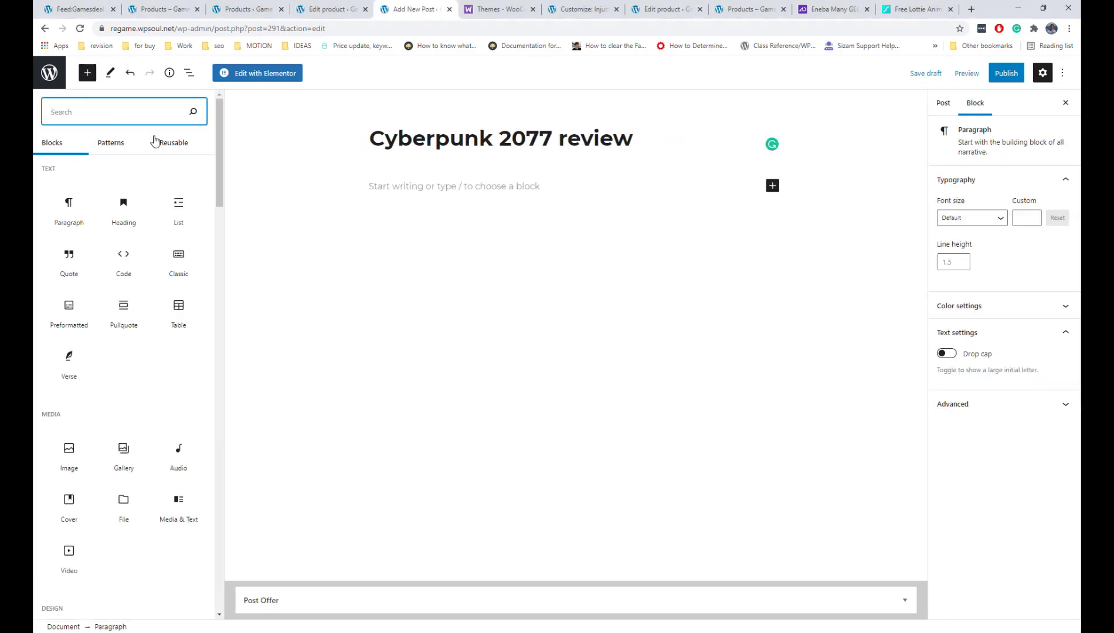
{"action": "left_click_drag", "start_coordinate": [215, 148], "coordinate": [216, 270]}
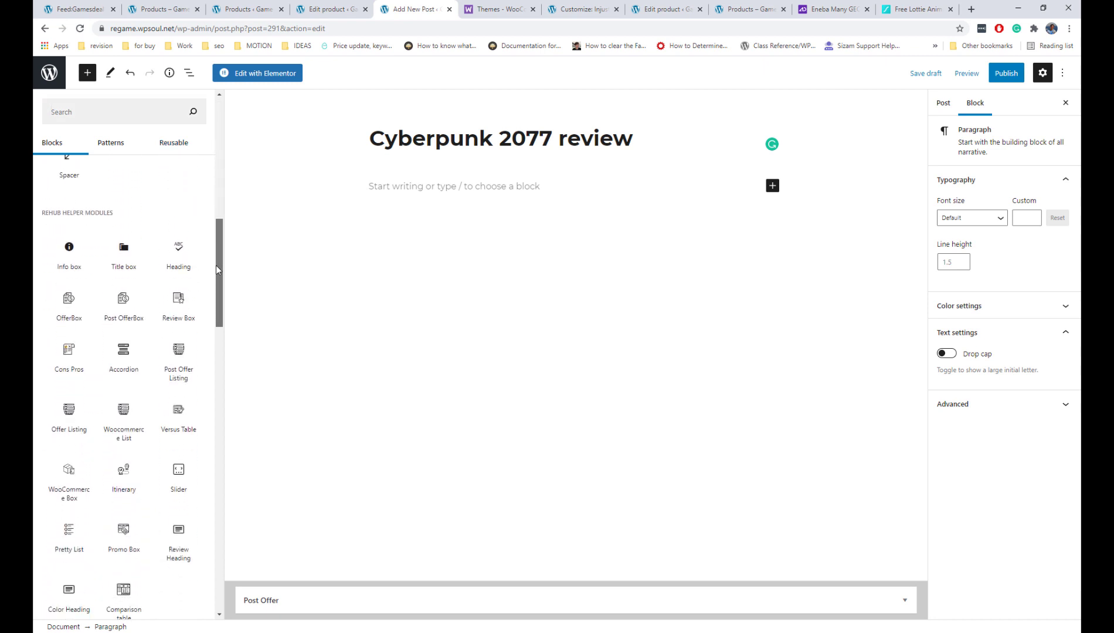
{"action": "left_click", "coordinate": [83, 269]}
{"action": "key", "text": "ctrl+a"}
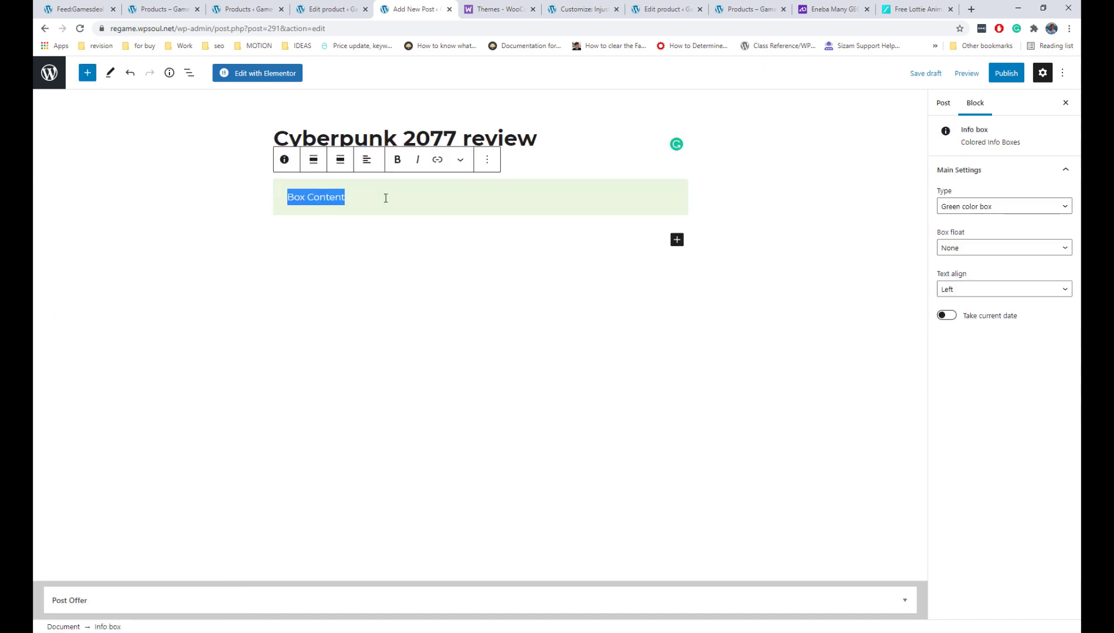
{"action": "left_click", "coordinate": [434, 205]}
{"action": "left_click", "coordinate": [1004, 206]}
{"action": "left_click", "coordinate": [1005, 210]}
{"action": "key", "text": "d"}
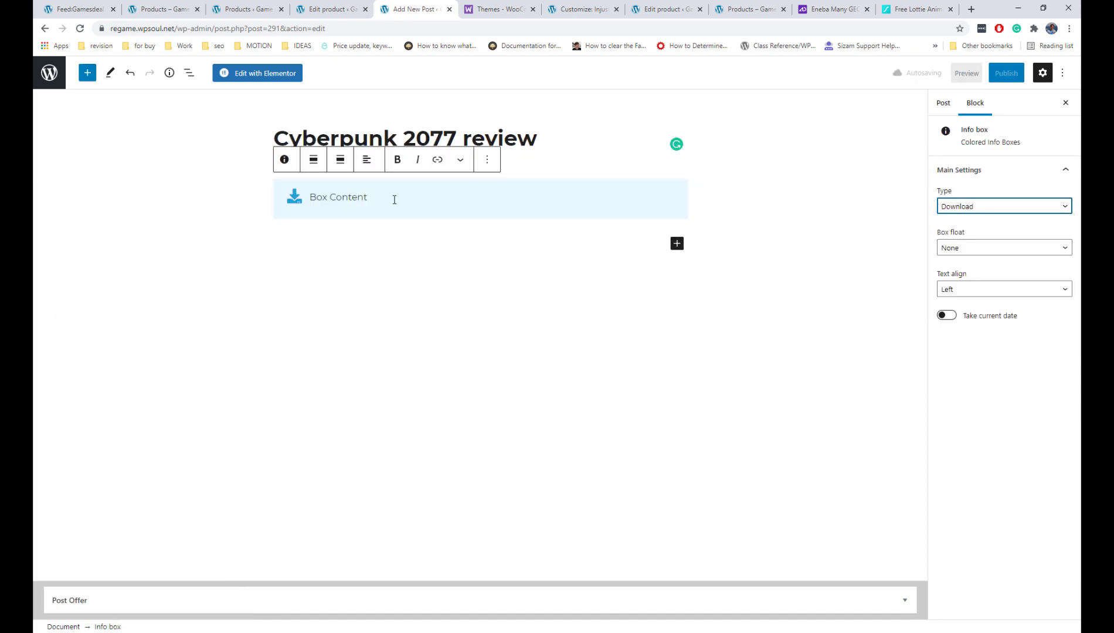
{"action": "left_click", "coordinate": [487, 159]}
{"action": "left_click", "coordinate": [515, 380]}
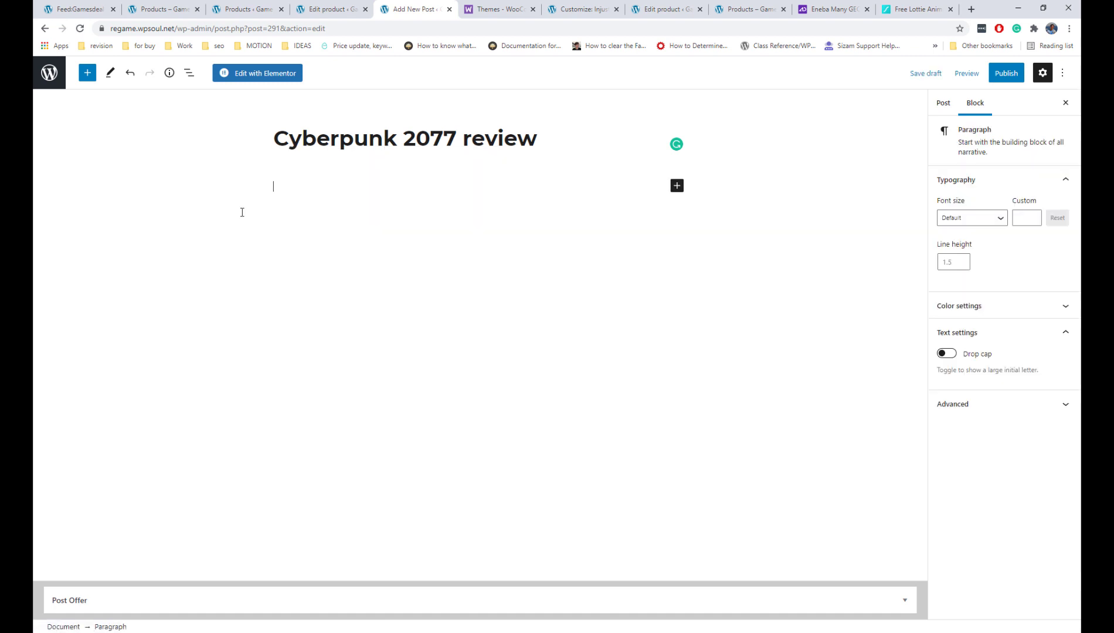
- Try a Title box block with test text, then remove it
{"action": "left_click", "coordinate": [87, 73]}
{"action": "scroll", "coordinate": [137, 292], "scroll_direction": "down", "scroll_amount": 10}
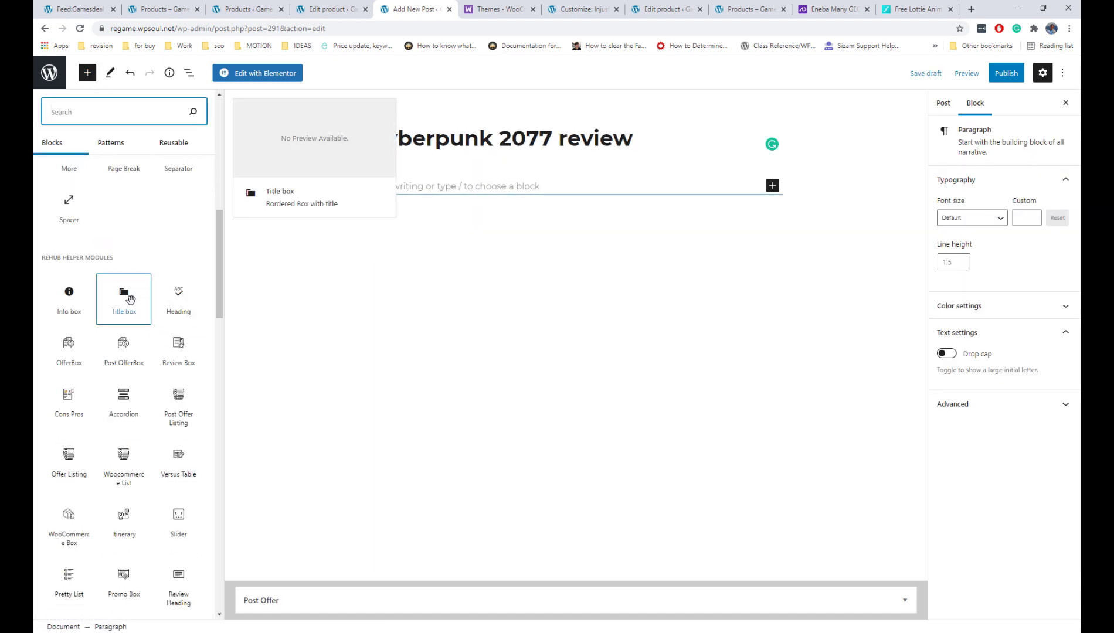
{"action": "left_click", "coordinate": [125, 294]}
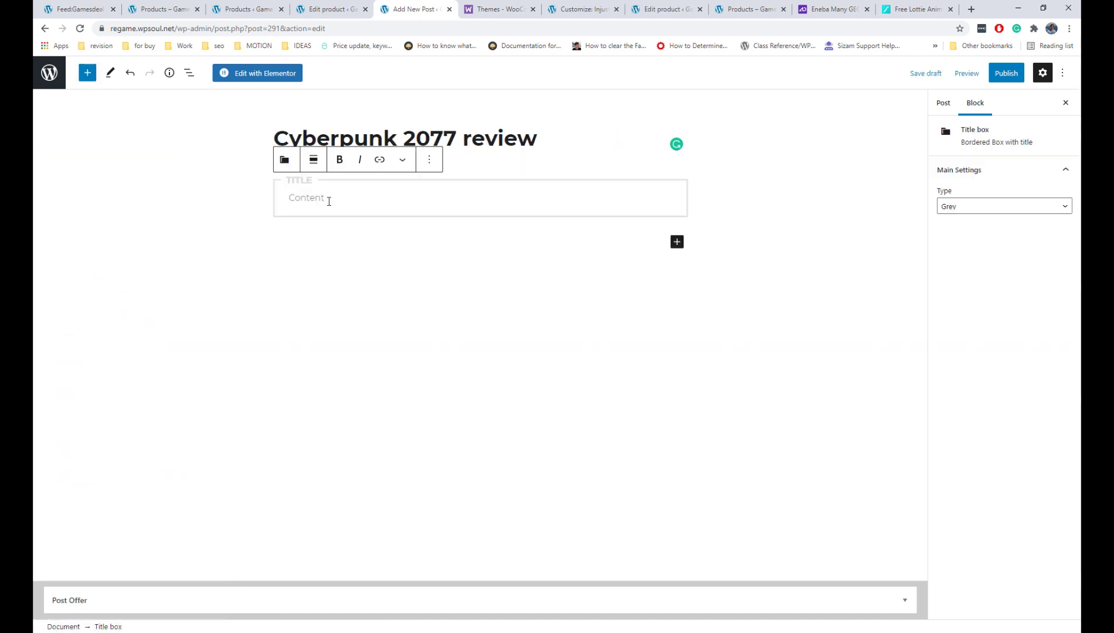
{"action": "type", "text": "asadasdasd"}
{"action": "left_click", "coordinate": [305, 180]}
{"action": "type", "text": "asd"}
{"action": "left_click", "coordinate": [343, 164]}
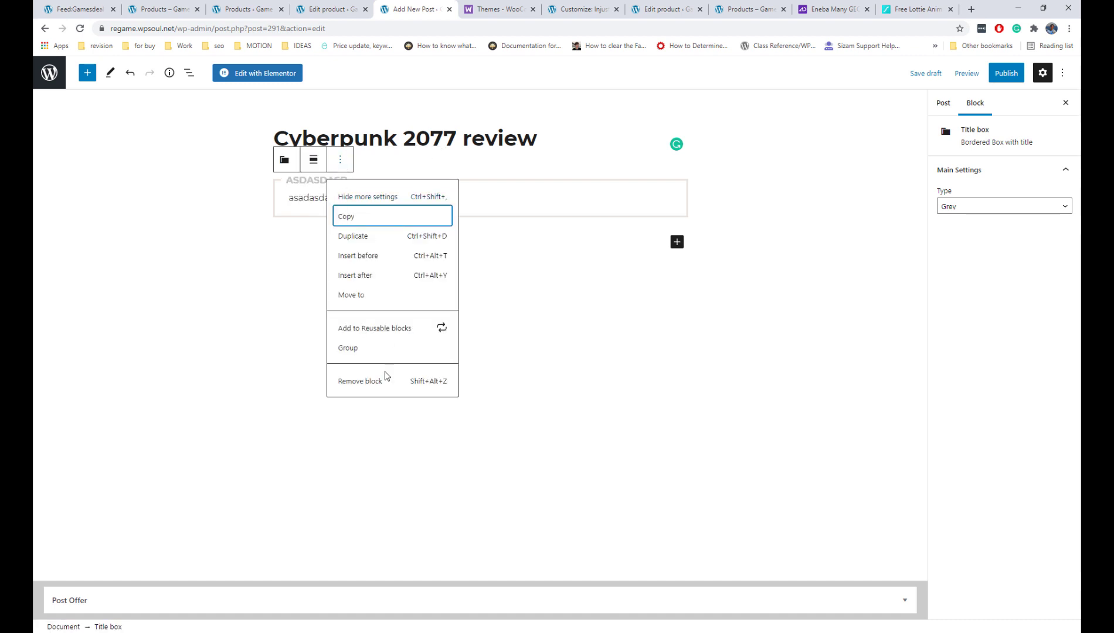
{"action": "left_click", "coordinate": [385, 380]}
- Insert an OfferBox block and set its product name to 'fgfdgdfgdf'
{"action": "left_click", "coordinate": [87, 73]}
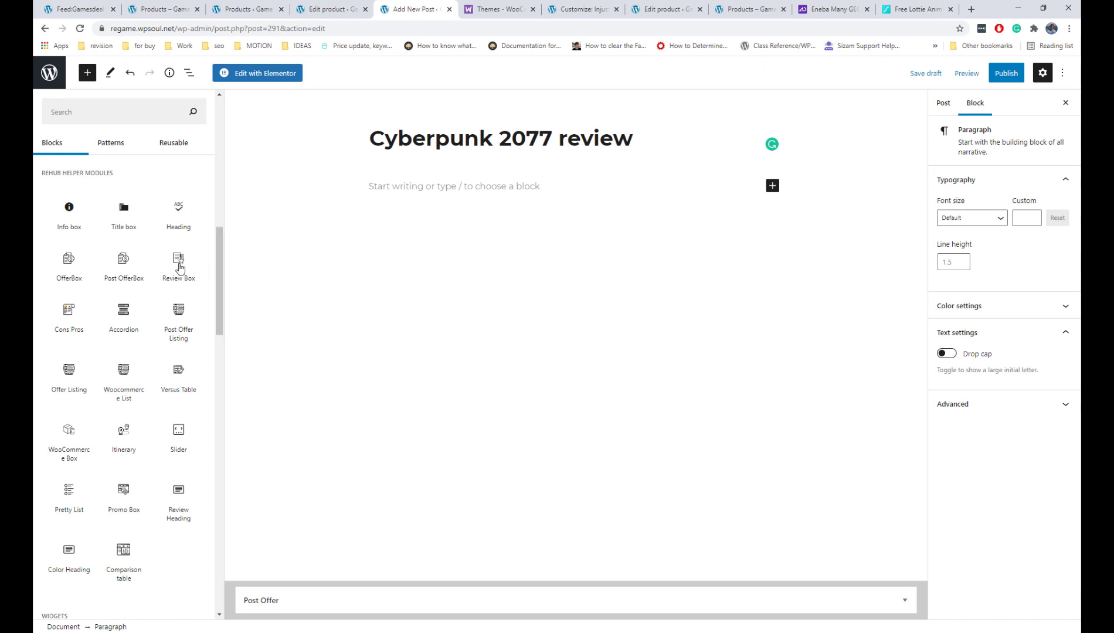
{"action": "left_click", "coordinate": [69, 259]}
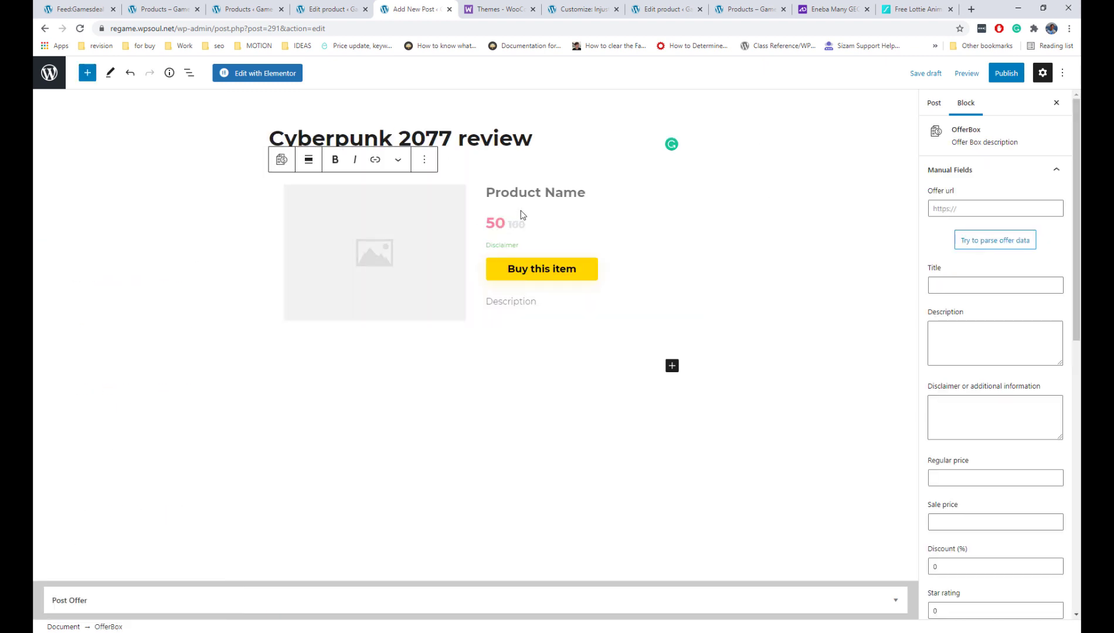
{"action": "left_click", "coordinate": [544, 194]}
{"action": "type", "text": "fgfdgdfgdf"}
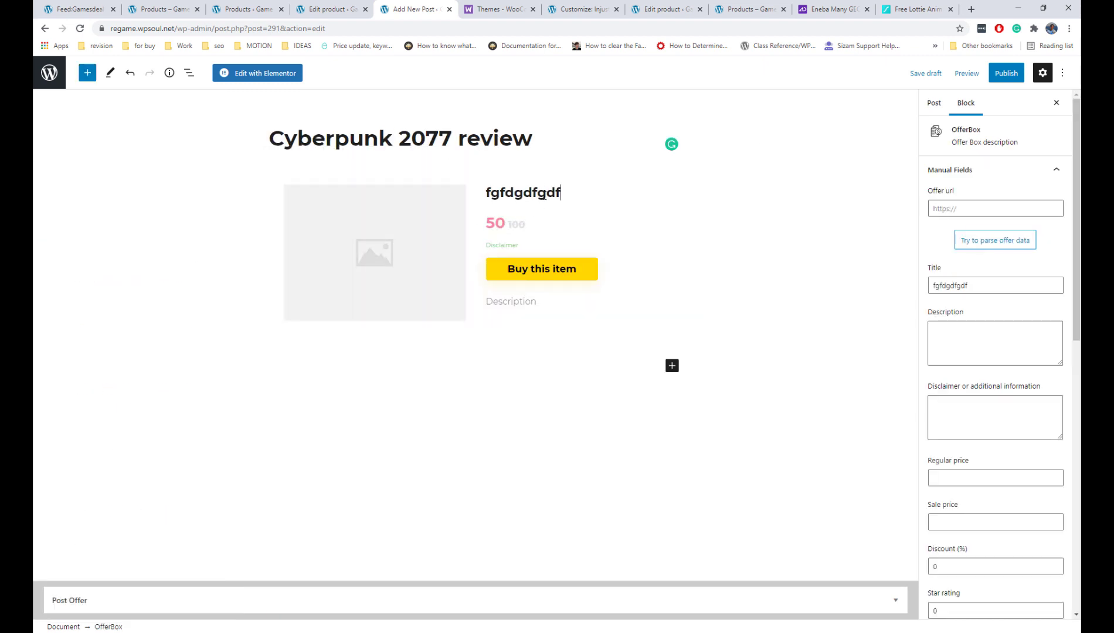
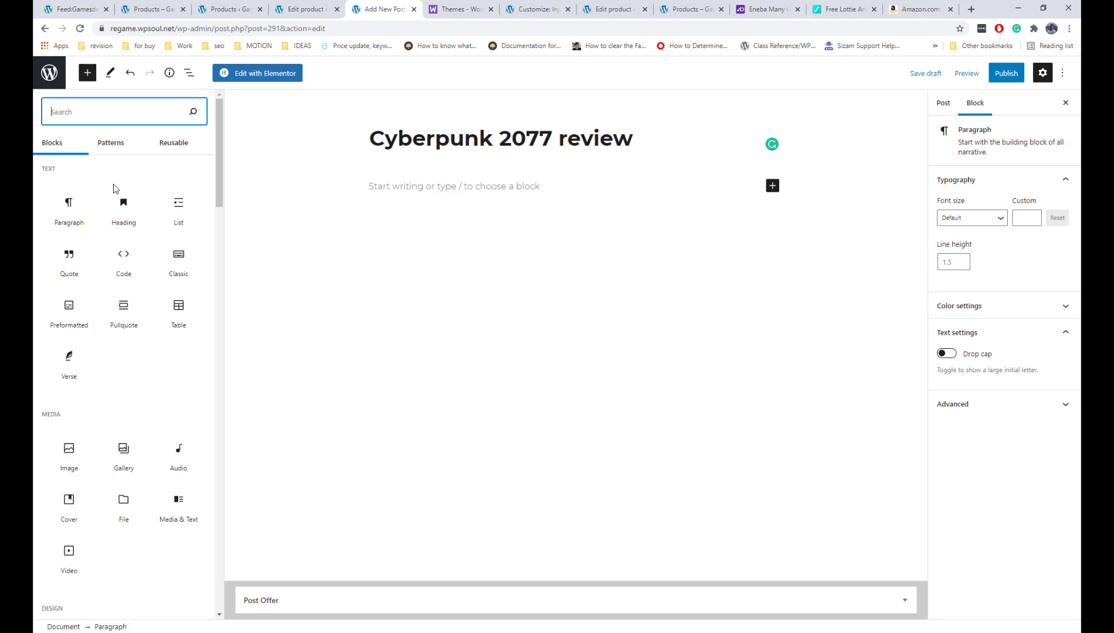
- Insert a Cons Pros block into the review, then remove it
{"action": "scroll", "coordinate": [117, 187], "scroll_direction": "down", "scroll_amount": 10}
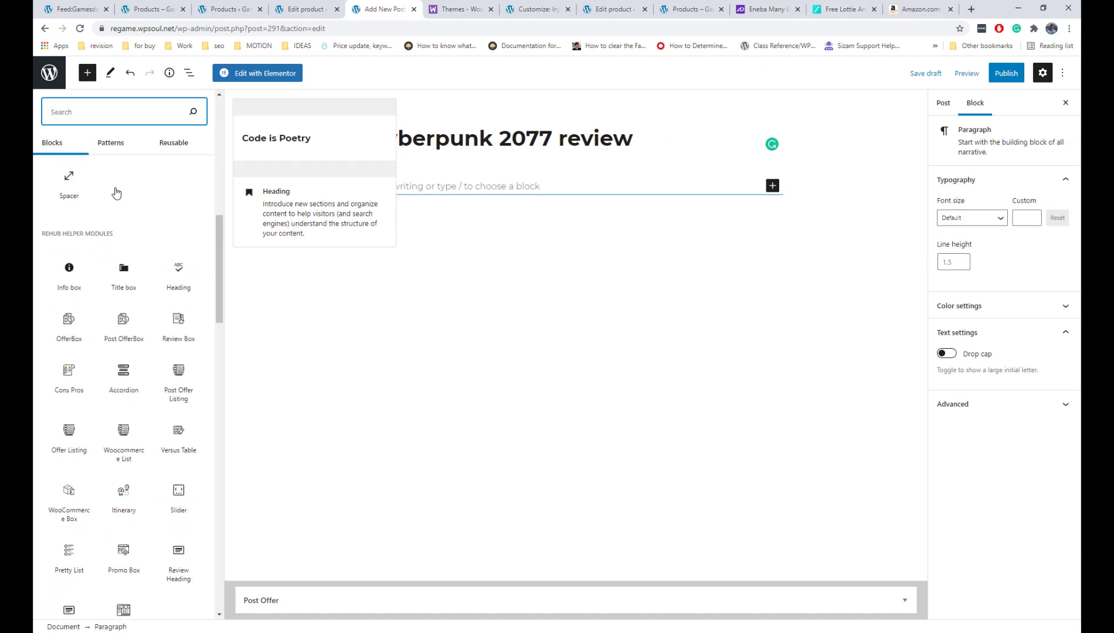
{"action": "scroll", "coordinate": [116, 192], "scroll_direction": "down", "scroll_amount": 3}
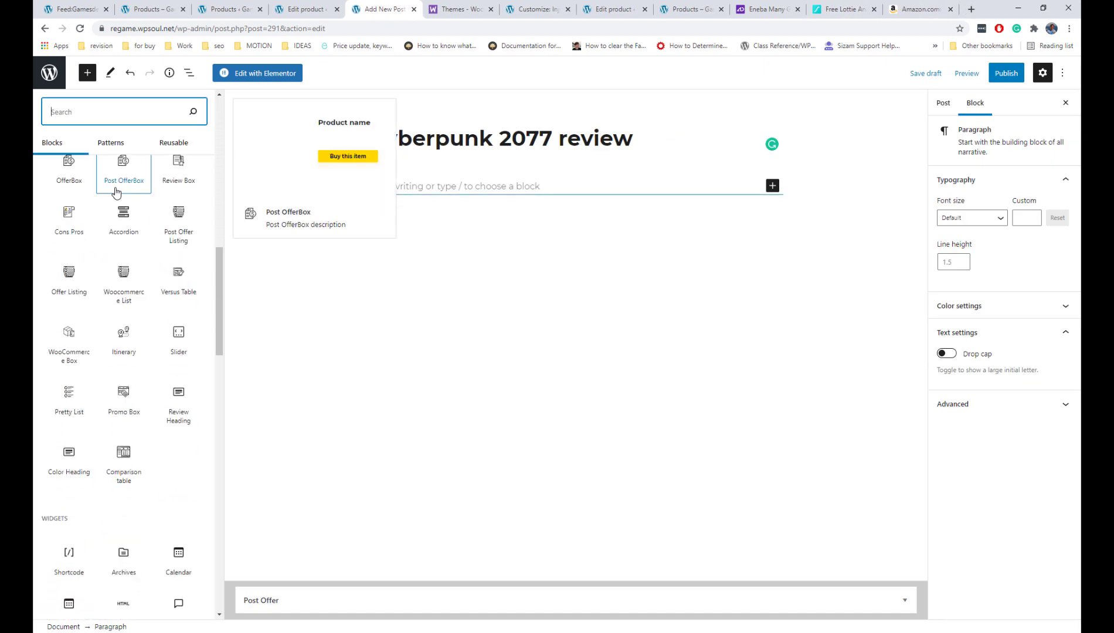
{"action": "left_click", "coordinate": [74, 212]}
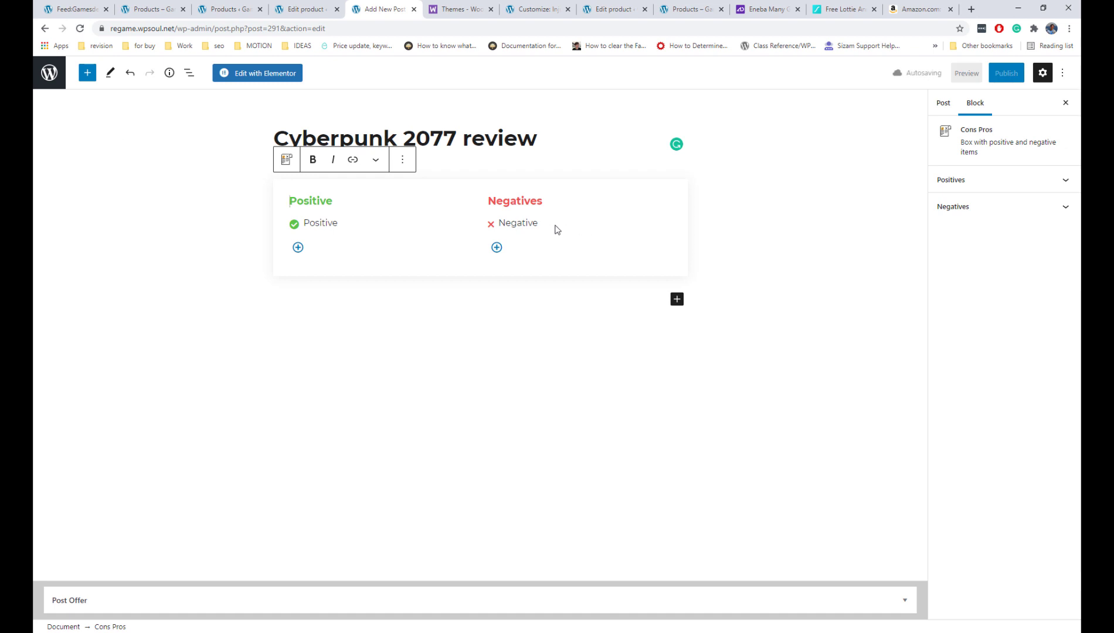
{"action": "left_click", "coordinate": [402, 159]}
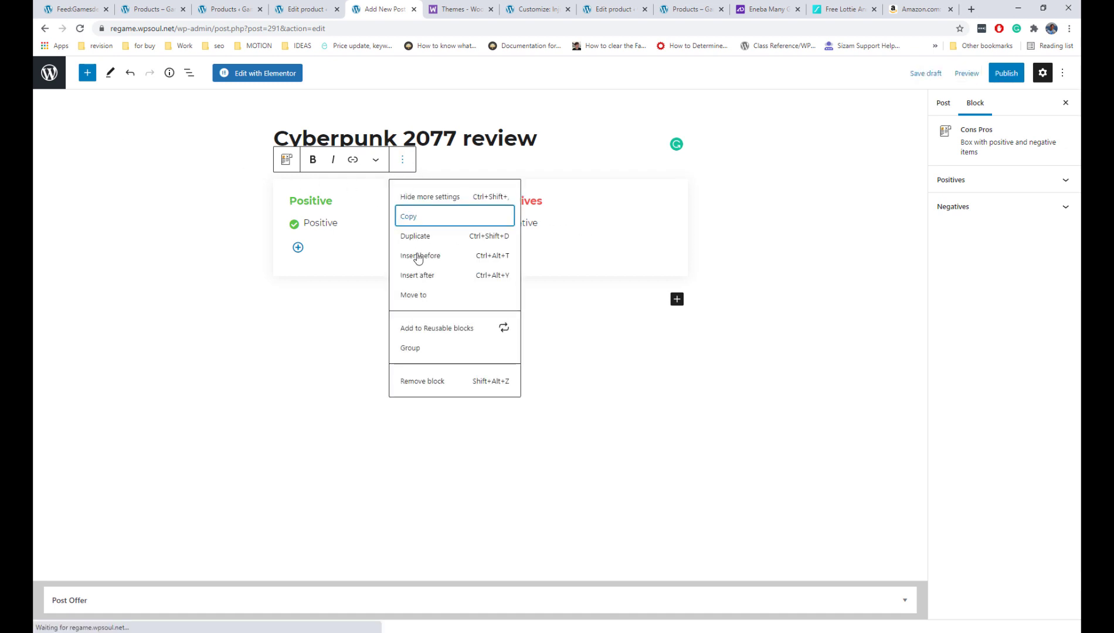
{"action": "left_click", "coordinate": [435, 381]}
- Add a Versus Table, switch it to Three Column, then remove it
{"action": "left_click", "coordinate": [87, 73]}
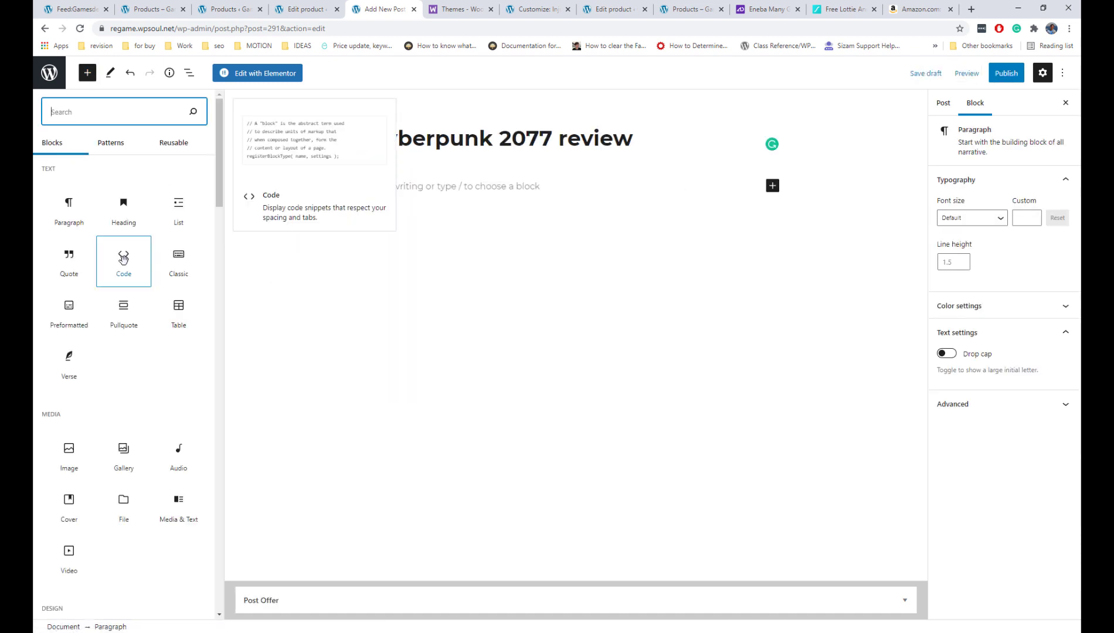
{"action": "scroll", "coordinate": [124, 261], "scroll_direction": "down", "scroll_amount": 10}
{"action": "scroll", "coordinate": [124, 260], "scroll_direction": "up", "scroll_amount": 3}
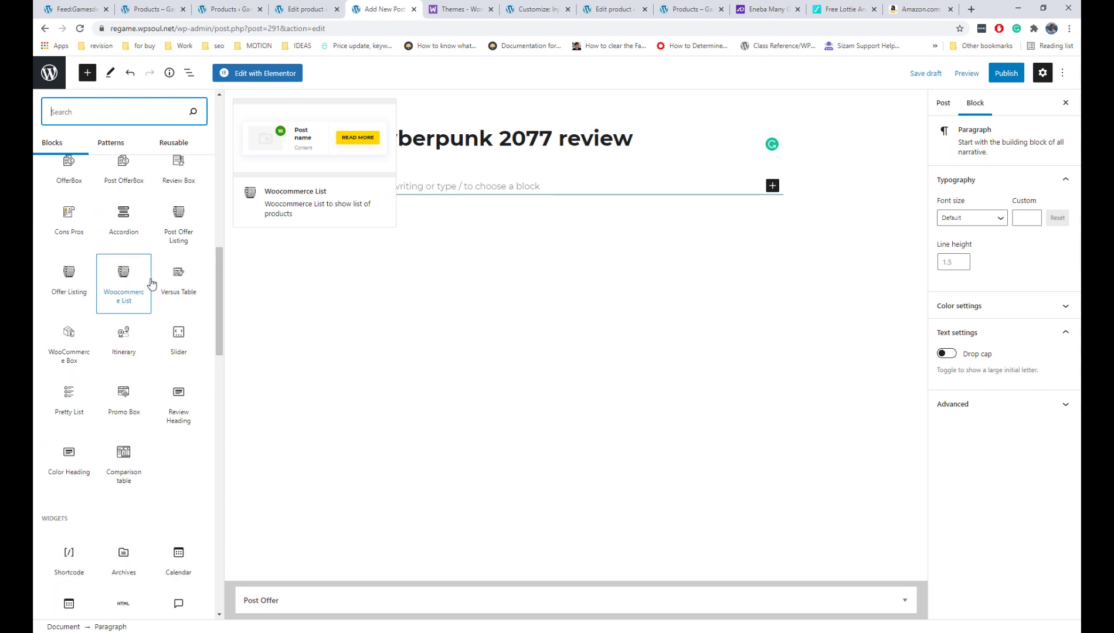
{"action": "left_click", "coordinate": [178, 274]}
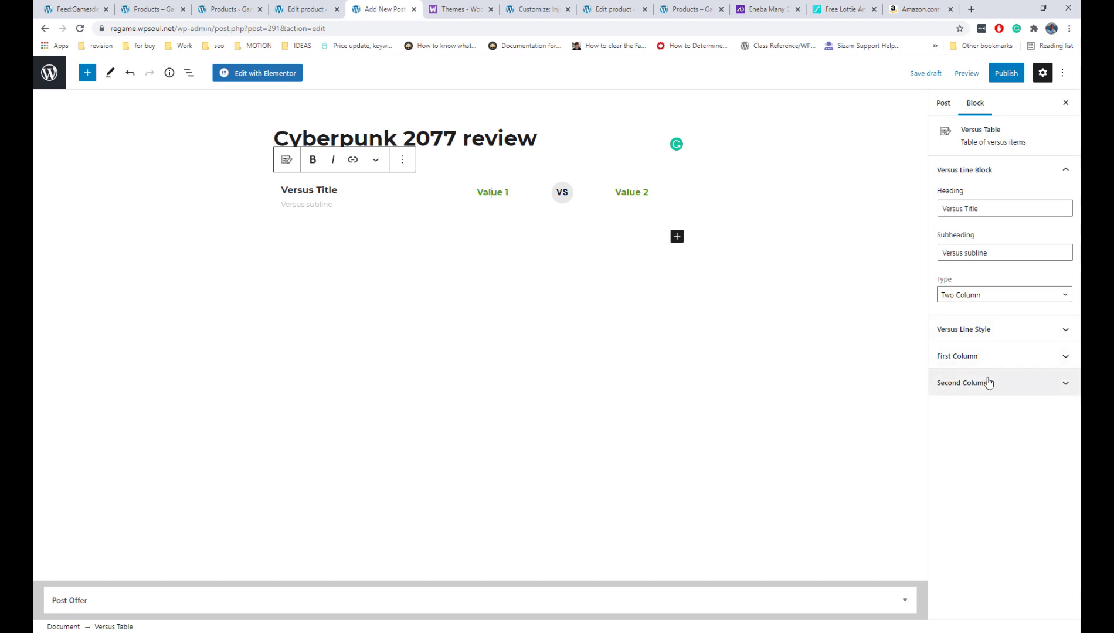
{"action": "left_click", "coordinate": [988, 296]}
{"action": "left_click", "coordinate": [987, 319]}
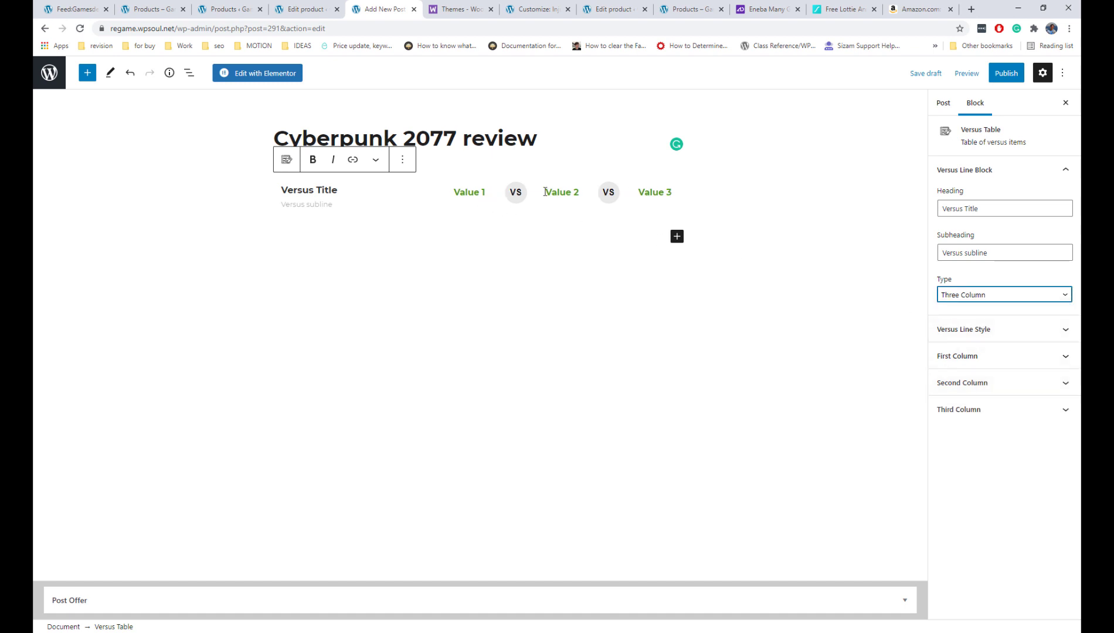
{"action": "left_click", "coordinate": [402, 159]}
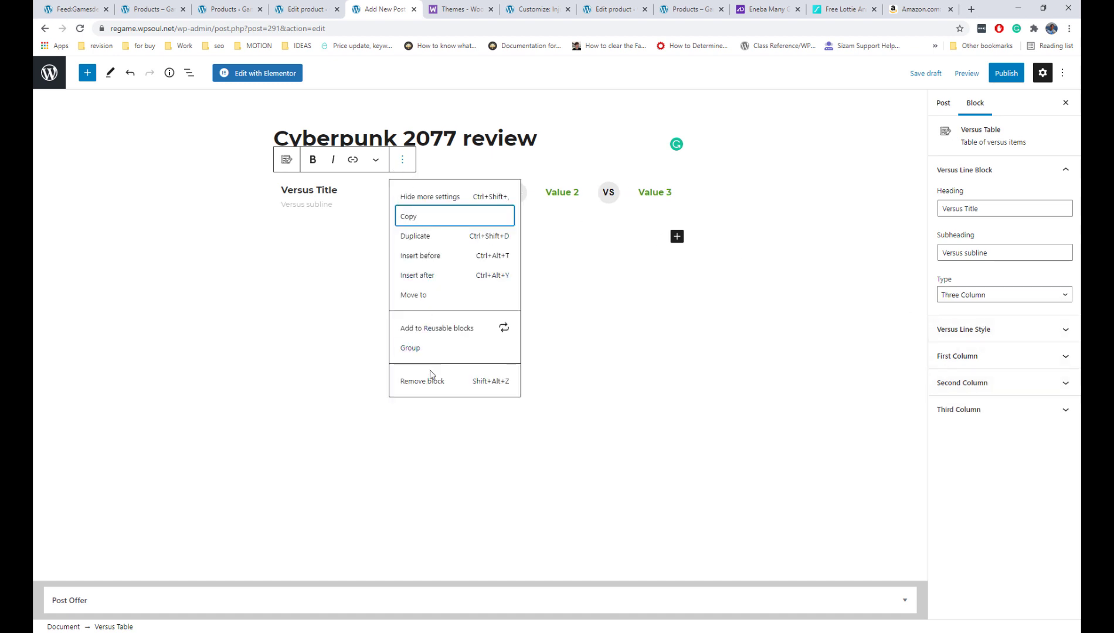
{"action": "left_click", "coordinate": [429, 377]}
- Add an Accordion block, expand and collapse its sample item, then remove it
{"action": "left_click", "coordinate": [87, 73]}
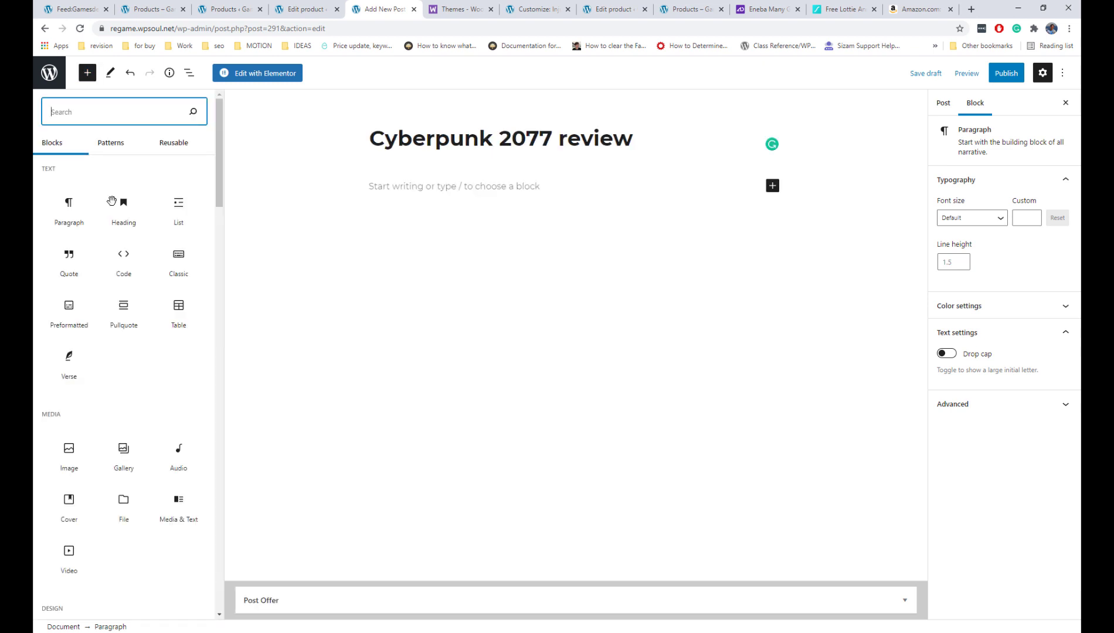
{"action": "scroll", "coordinate": [111, 201], "scroll_direction": "down", "scroll_amount": 10}
{"action": "scroll", "coordinate": [111, 200], "scroll_direction": "down", "scroll_amount": 3}
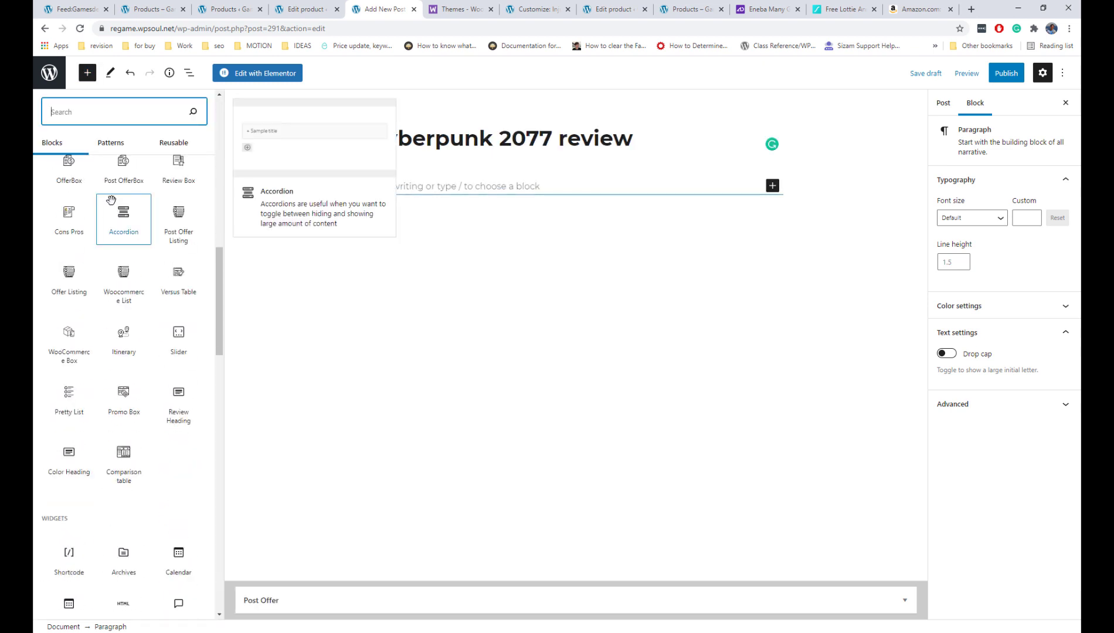
{"action": "left_click", "coordinate": [111, 219]}
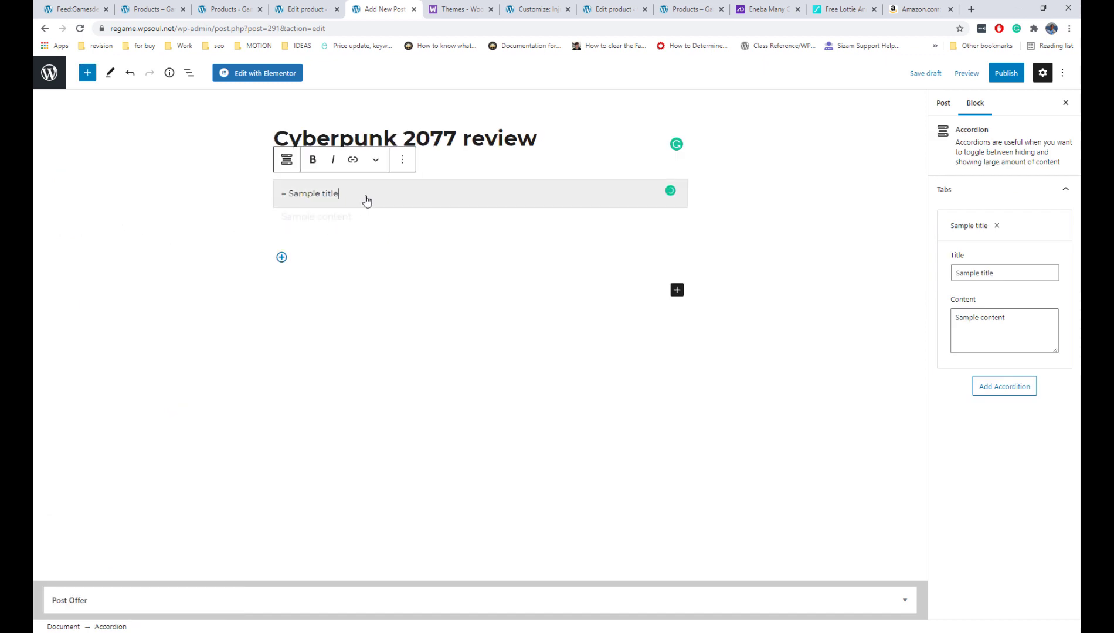
{"action": "left_click", "coordinate": [366, 200]}
{"action": "left_click", "coordinate": [365, 199]}
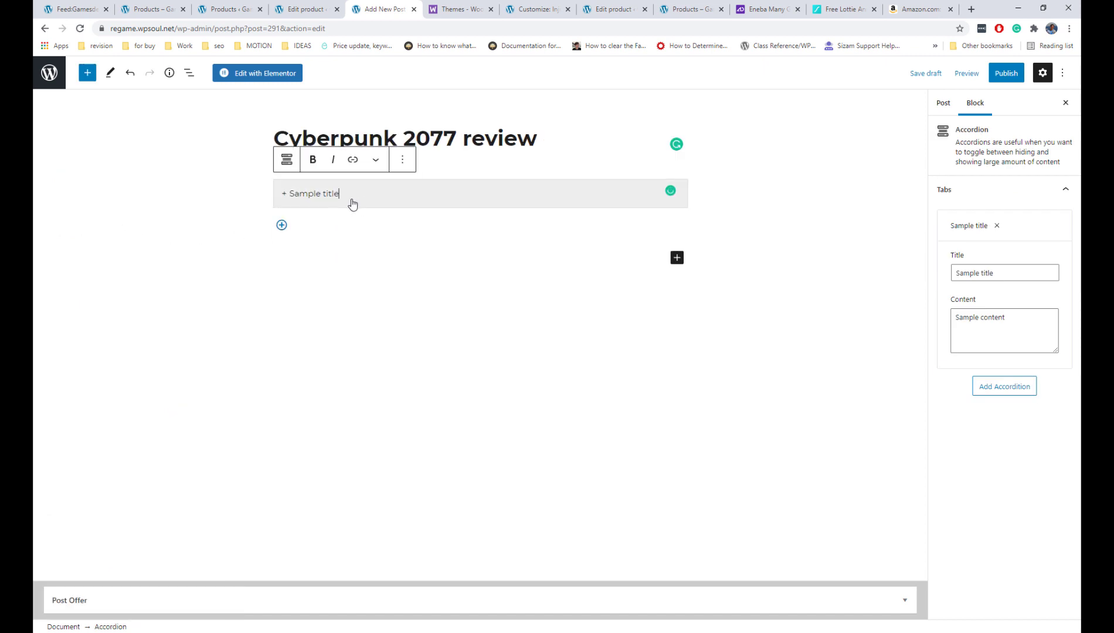
{"action": "left_click", "coordinate": [402, 159]}
{"action": "left_click", "coordinate": [437, 381]}
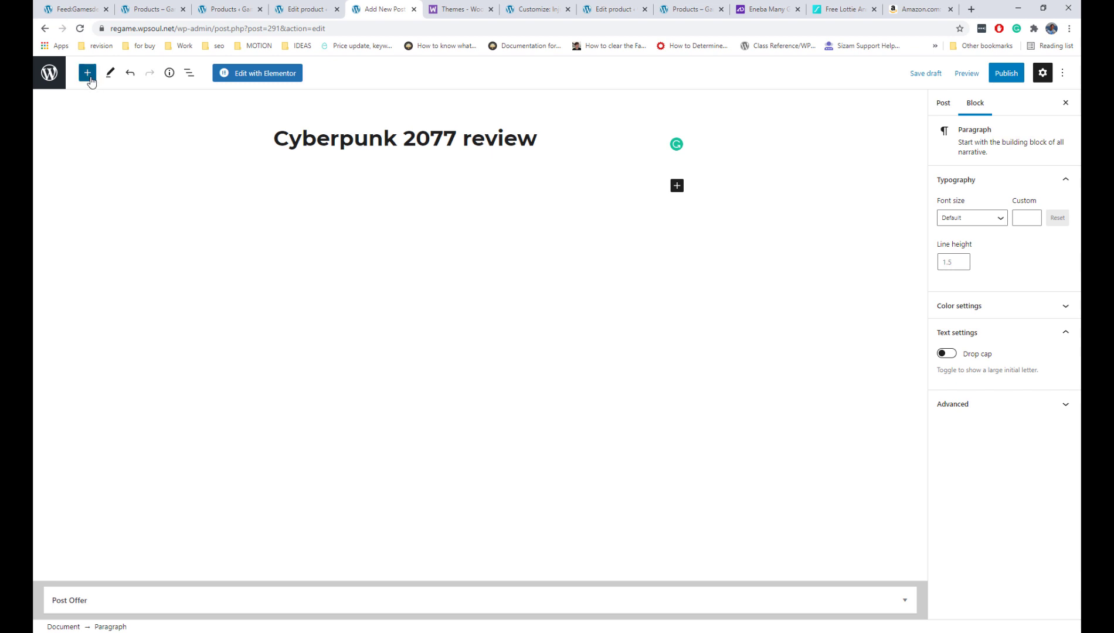
{"action": "left_click", "coordinate": [87, 73]}
{"action": "left_click_drag", "start_coordinate": [222, 197], "coordinate": [224, 346]}
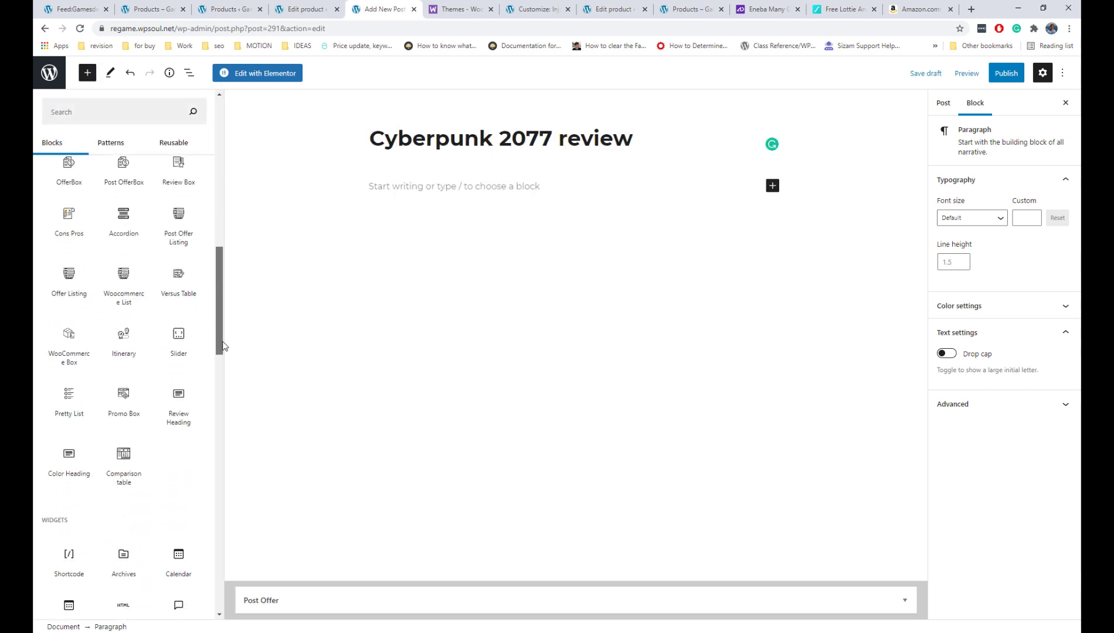
{"action": "left_click", "coordinate": [112, 338]}
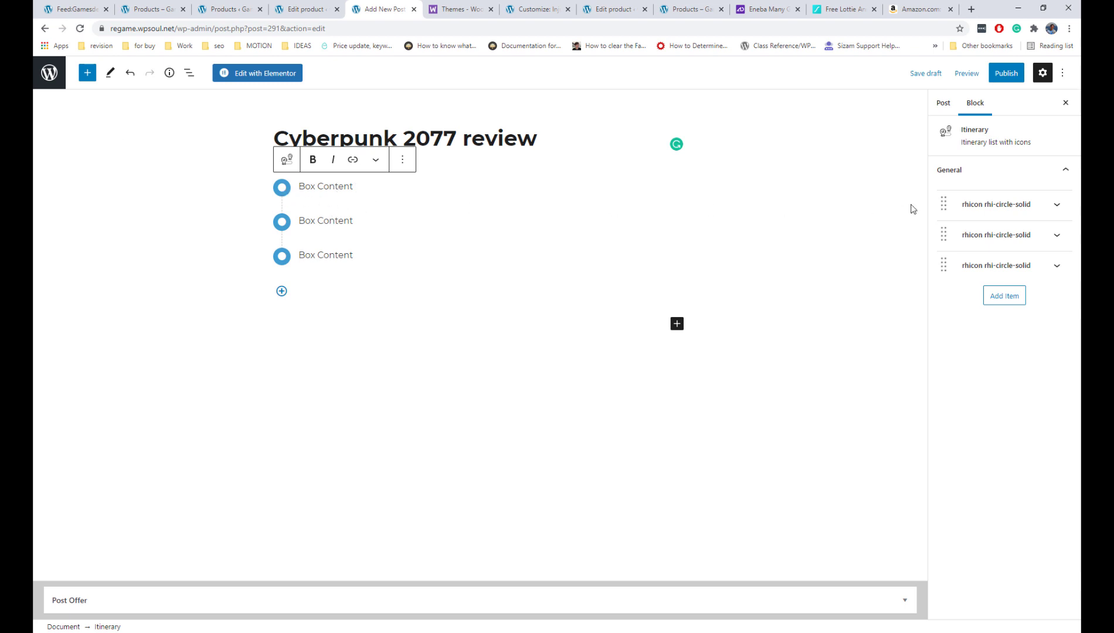
{"action": "left_click", "coordinate": [1056, 207]}
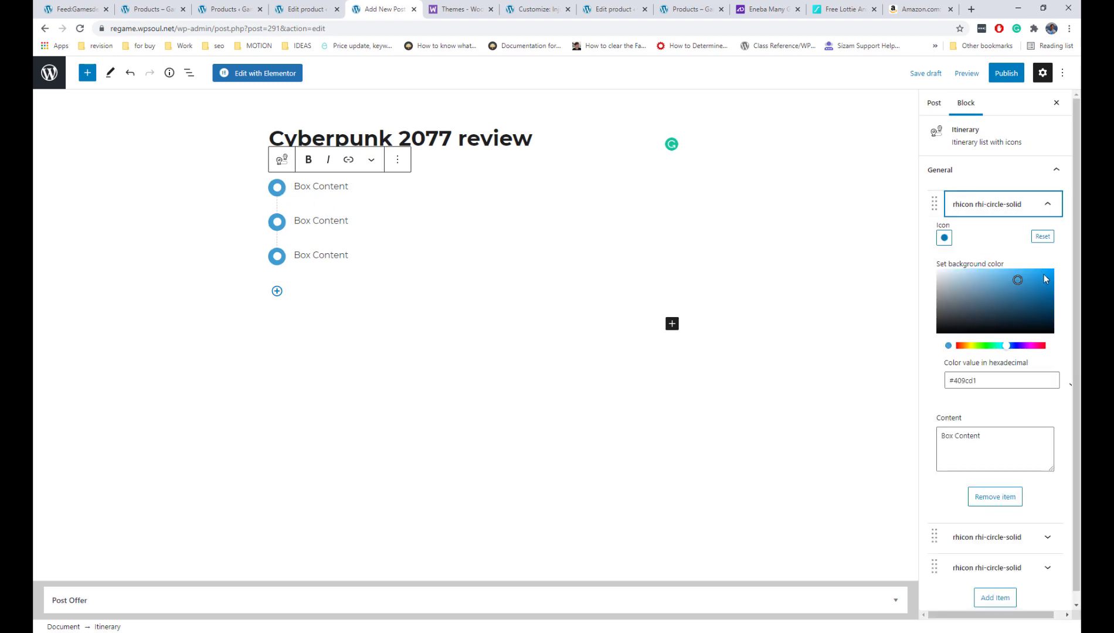
{"action": "left_click", "coordinate": [946, 237]}
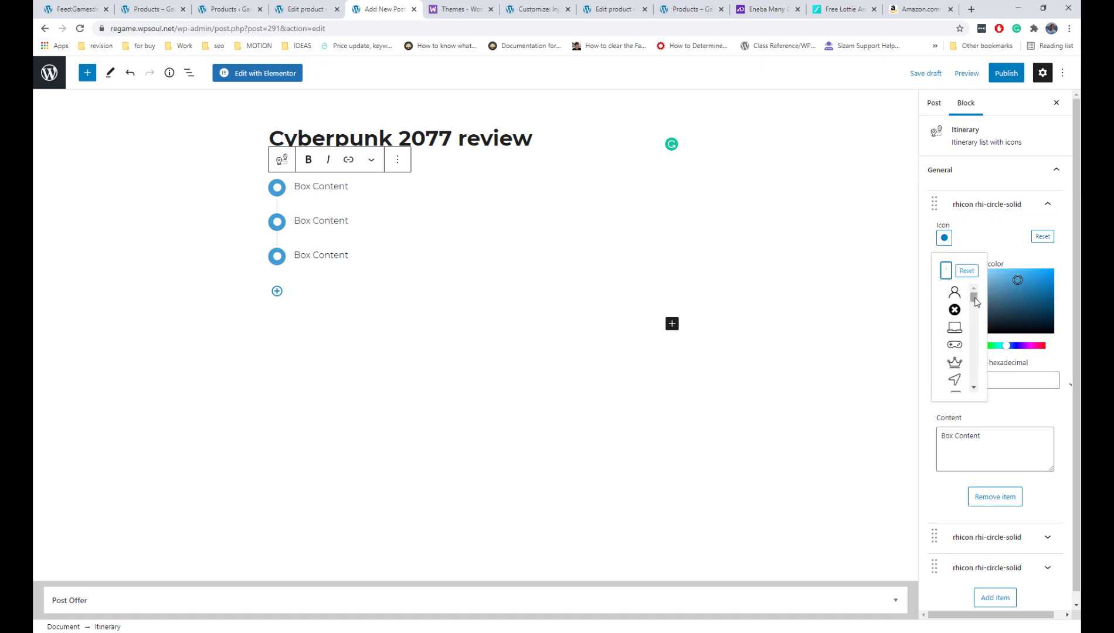
{"action": "left_click", "coordinate": [974, 298]}
{"action": "left_click", "coordinate": [955, 346]}
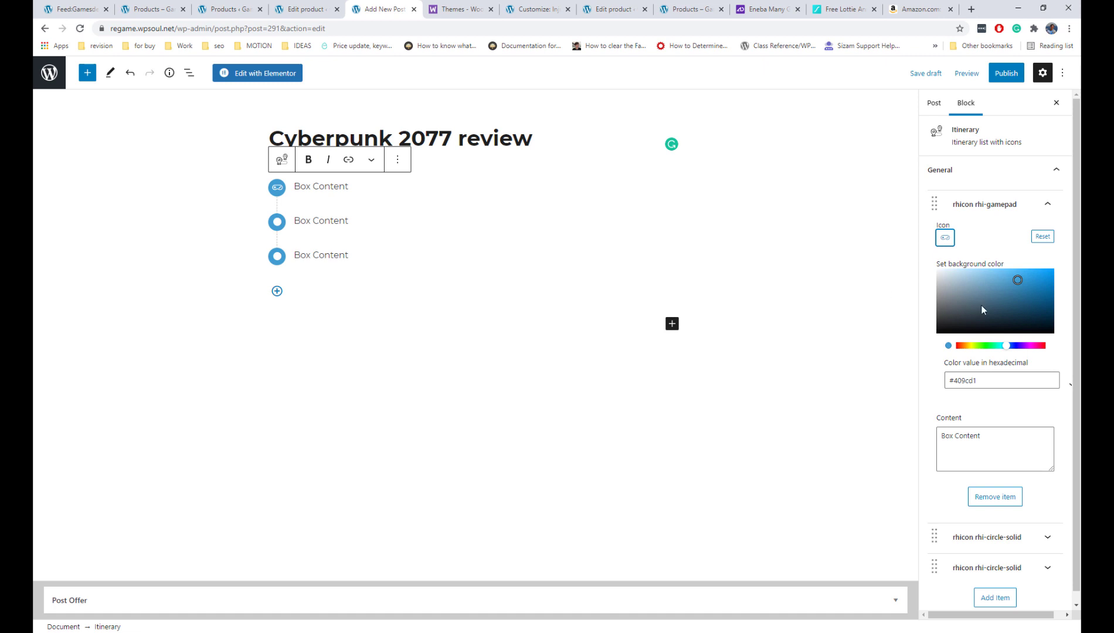
{"action": "left_click_drag", "start_coordinate": [1032, 293], "coordinate": [1051, 282]}
{"action": "left_click", "coordinate": [398, 159]}
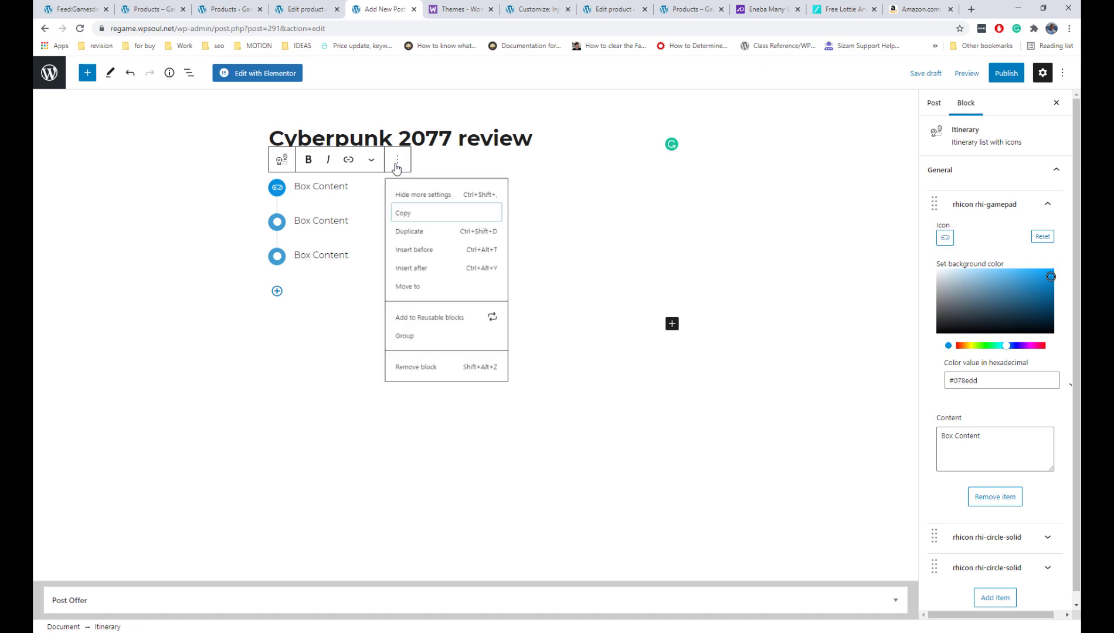
{"action": "left_click", "coordinate": [425, 382]}
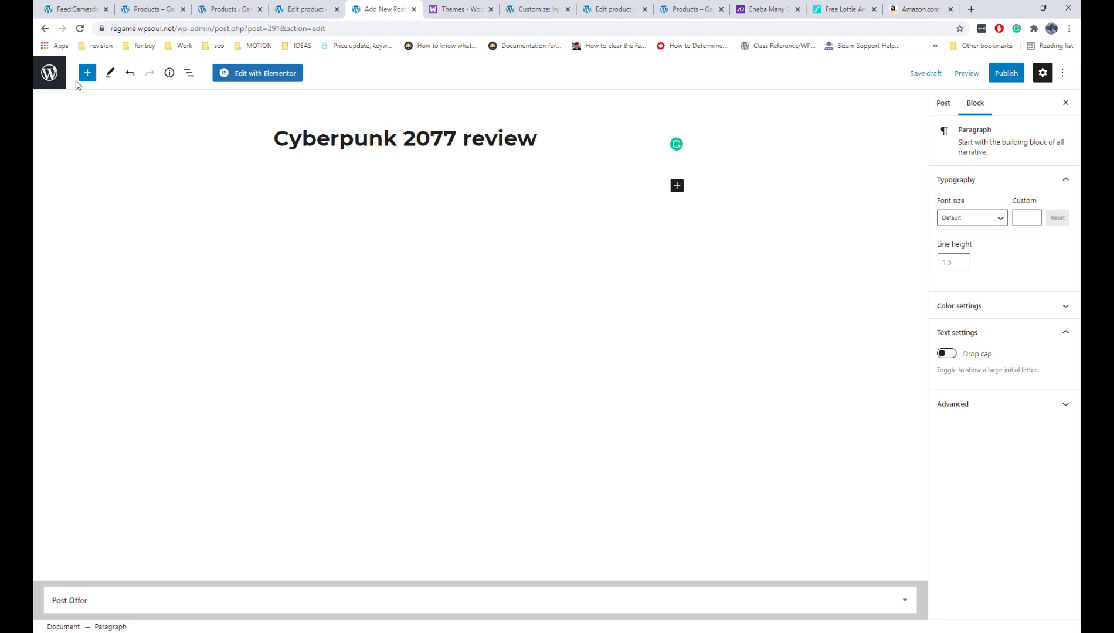
- Insert a Slider block with the green mountain cover as its first slide, adding more slides
{"action": "left_click", "coordinate": [87, 73]}
{"action": "left_click_drag", "start_coordinate": [218, 168], "coordinate": [229, 315]}
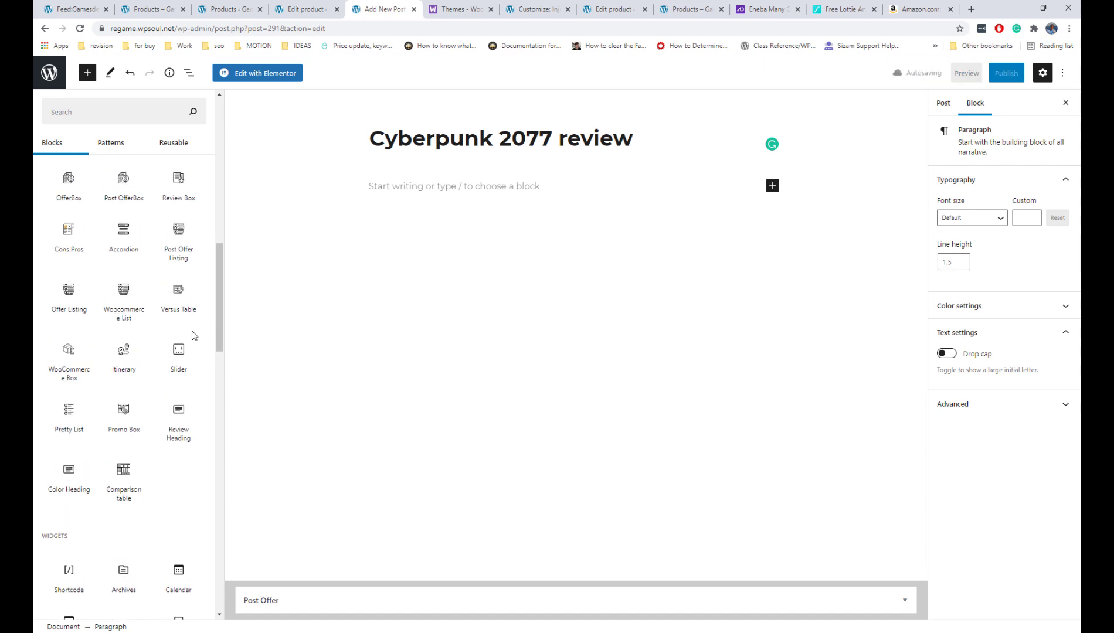
{"action": "left_click", "coordinate": [177, 357]}
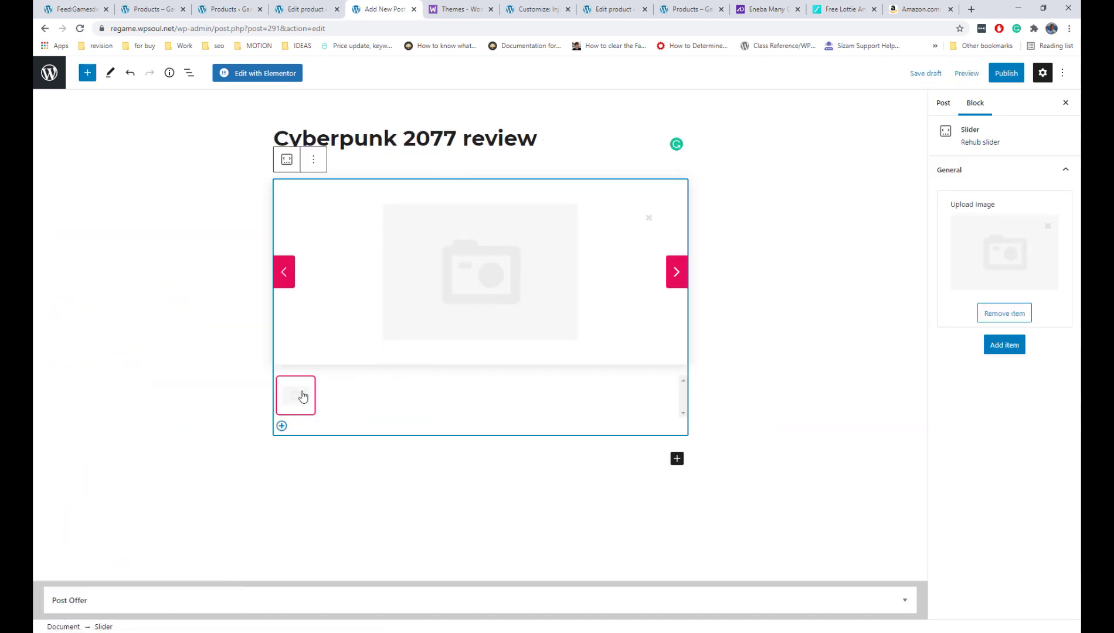
{"action": "left_click", "coordinate": [450, 284]}
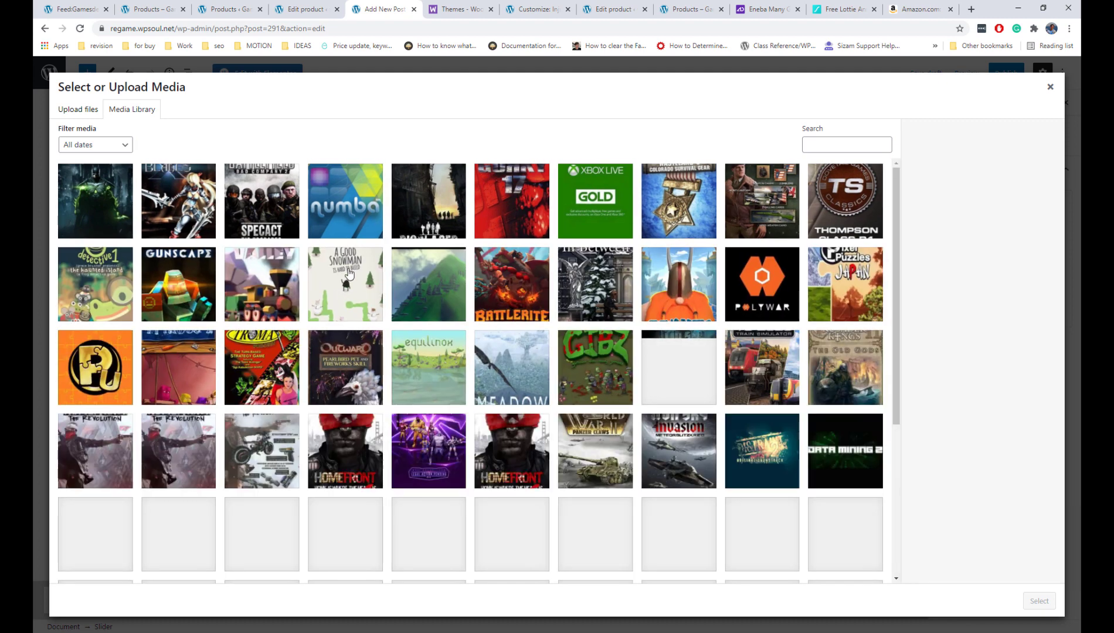
{"action": "left_click", "coordinate": [429, 285]}
{"action": "left_click", "coordinate": [1039, 601]}
{"action": "left_click", "coordinate": [276, 426]}
{"action": "left_click", "coordinate": [277, 425]}
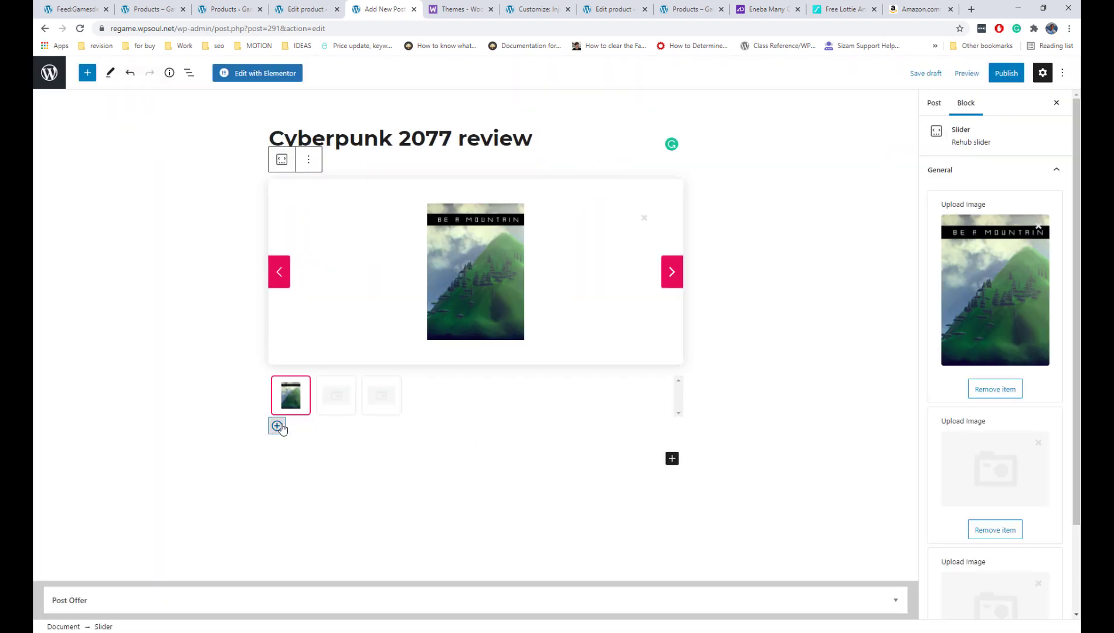
{"action": "left_click", "coordinate": [276, 426]}
- Fill slides two to four with game covers, the last being Pixel Puzzles Japan
{"action": "left_click", "coordinate": [445, 305]}
{"action": "left_click", "coordinate": [599, 363]}
{"action": "left_click", "coordinate": [1039, 601]}
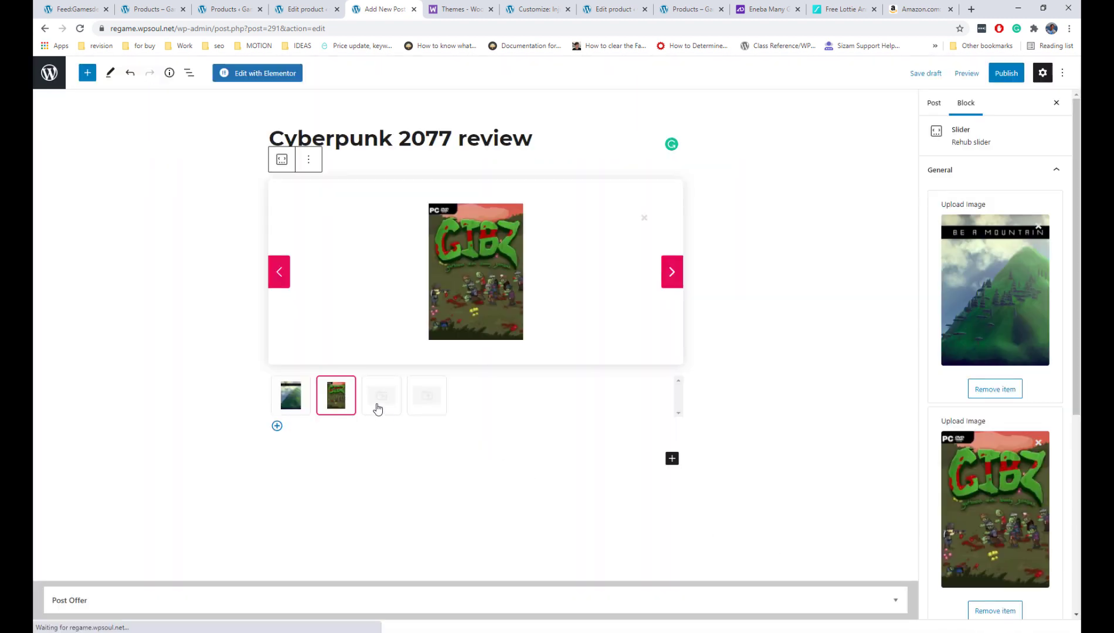
{"action": "left_click", "coordinate": [381, 395]}
{"action": "left_click", "coordinate": [462, 304]}
{"action": "left_click", "coordinate": [686, 370]}
{"action": "left_click", "coordinate": [1039, 601]}
{"action": "left_click", "coordinate": [425, 395]}
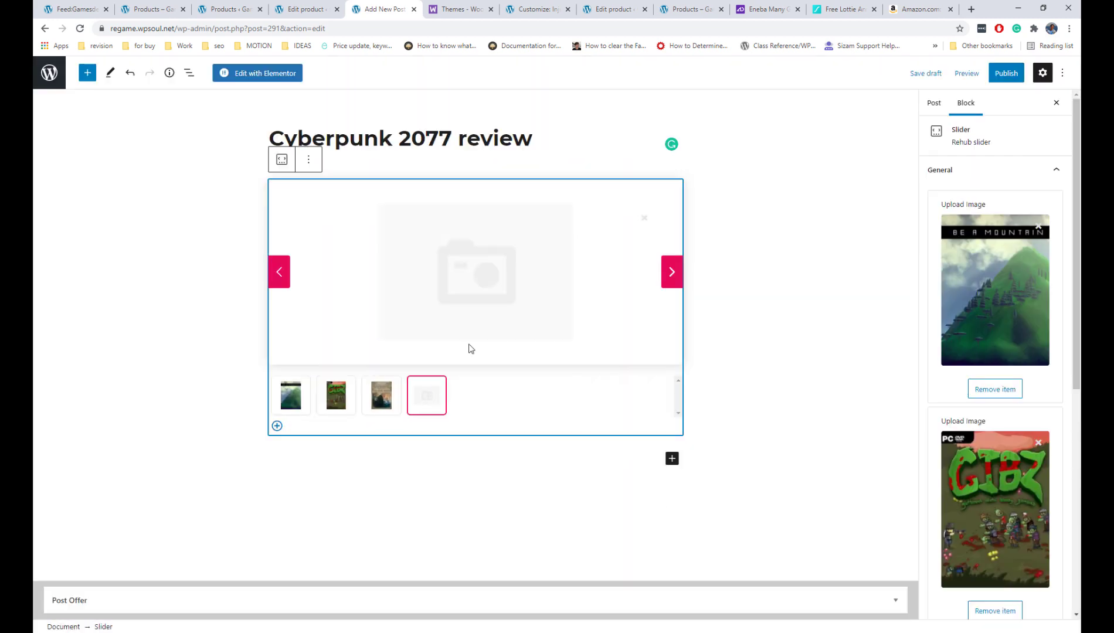
{"action": "left_click", "coordinate": [467, 348]}
{"action": "left_click", "coordinate": [854, 285]}
{"action": "left_click", "coordinate": [1039, 601]}
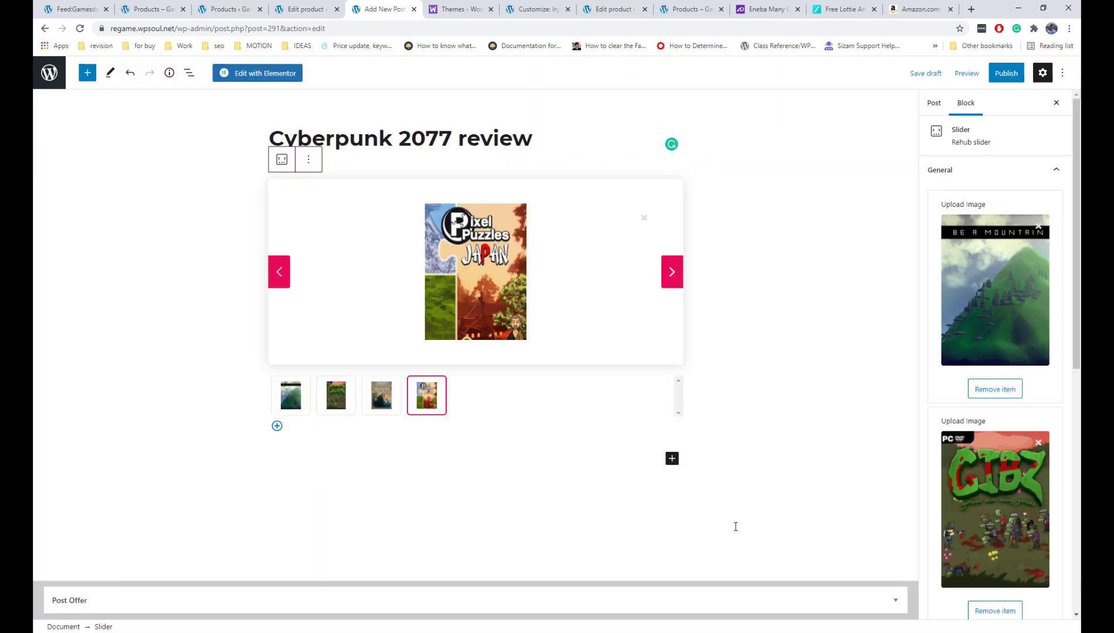
- Advance the slider to the next slide, then remove the Slider block
{"action": "left_click", "coordinate": [671, 272]}
{"action": "left_click", "coordinate": [668, 278]}
{"action": "left_click", "coordinate": [308, 159]}
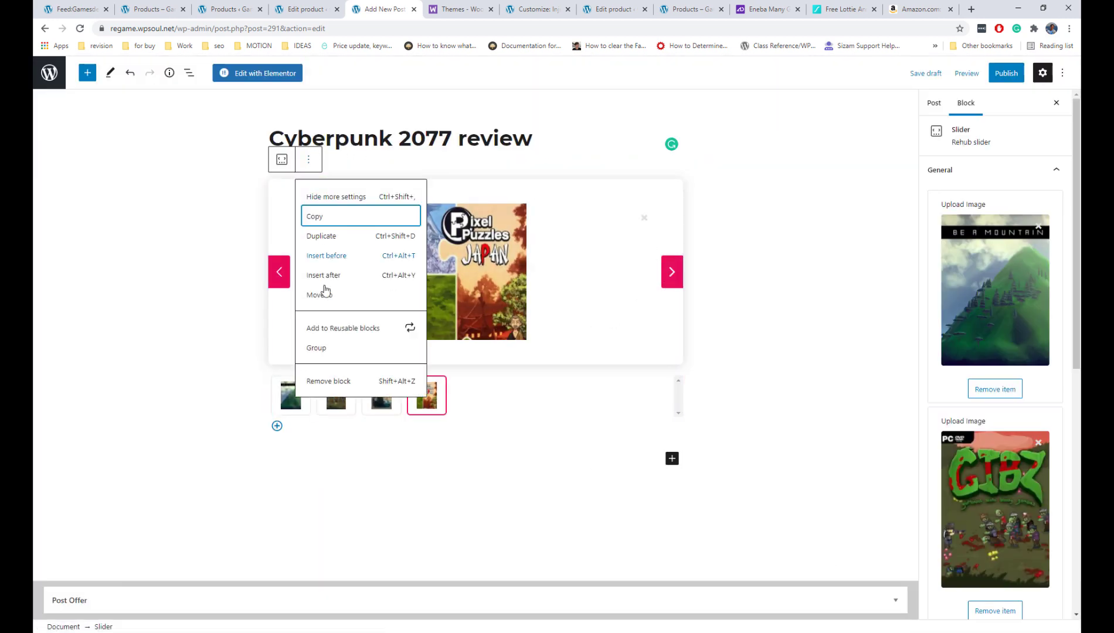
- Insert a Promo Box block into the post
{"action": "left_click", "coordinate": [328, 380]}
{"action": "left_click", "coordinate": [87, 73]}
{"action": "left_click", "coordinate": [124, 361]}
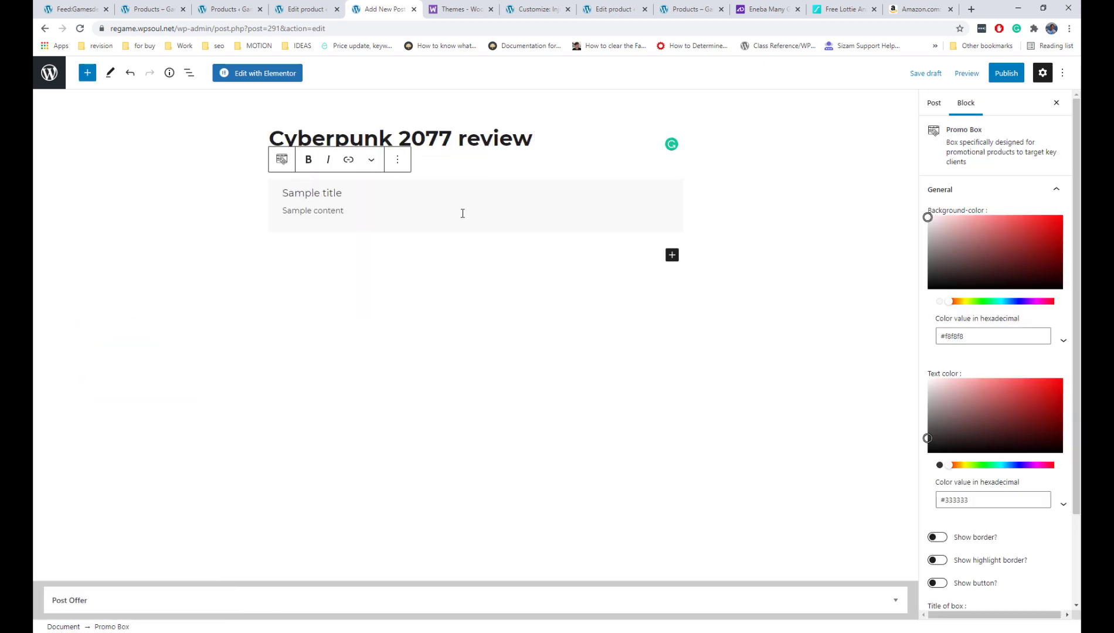
- Toggle the Promo Box border off again, add a highlight border and a Purchase Now button
{"action": "scroll", "coordinate": [1008, 290], "scroll_direction": "down", "scroll_amount": 2}
{"action": "left_click", "coordinate": [940, 429]}
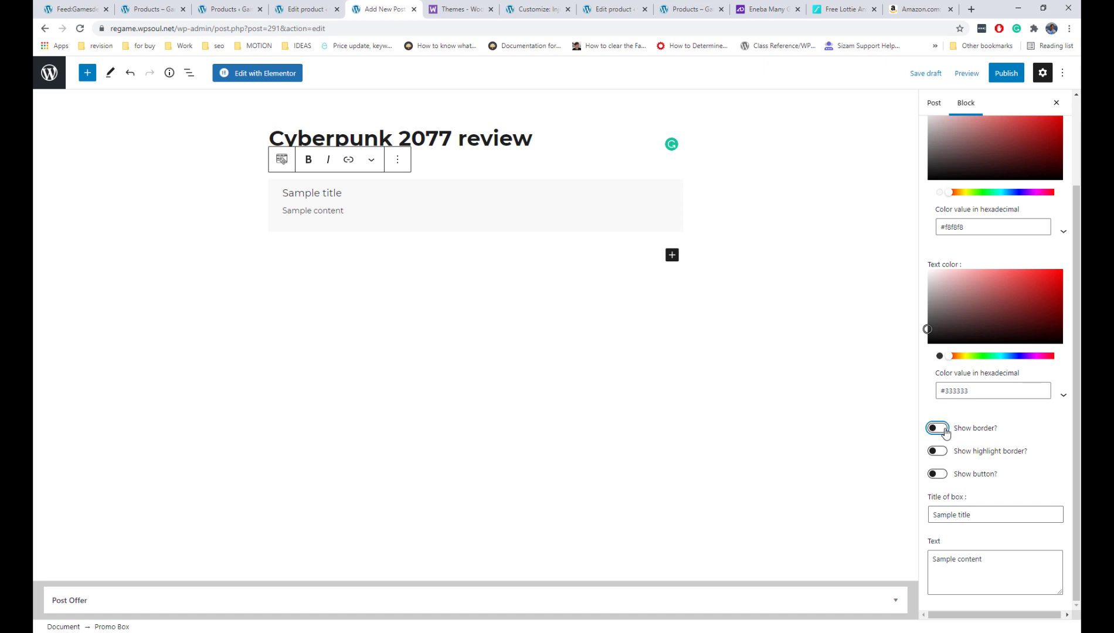
{"action": "left_click", "coordinate": [944, 430]}
{"action": "left_click", "coordinate": [940, 451]}
{"action": "scroll", "coordinate": [997, 440], "scroll_direction": "down", "scroll_amount": 3}
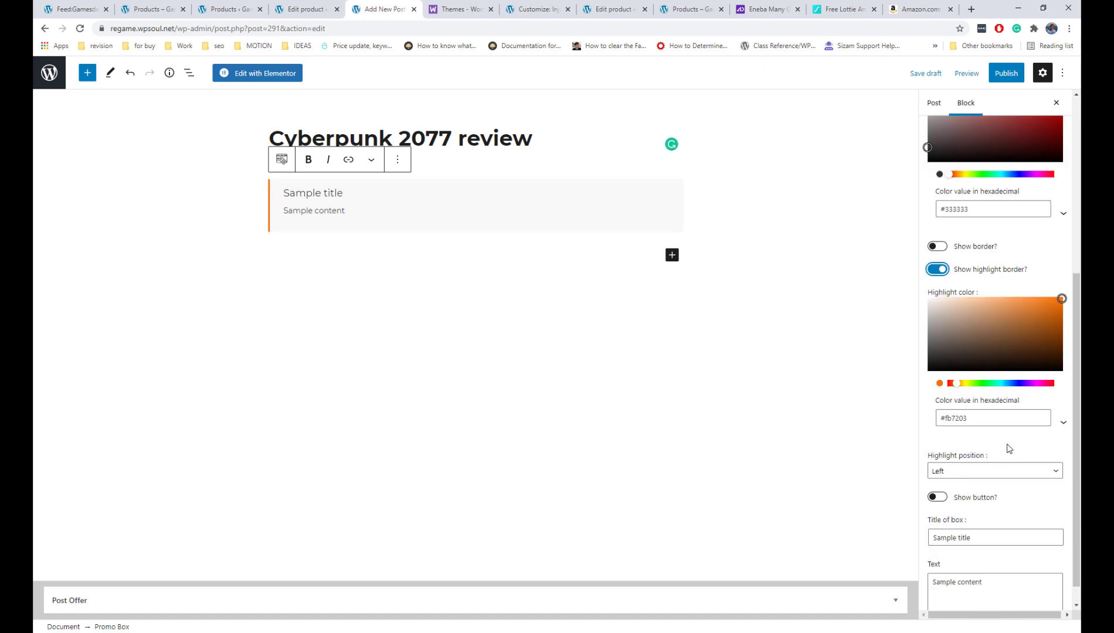
{"action": "left_click", "coordinate": [938, 497]}
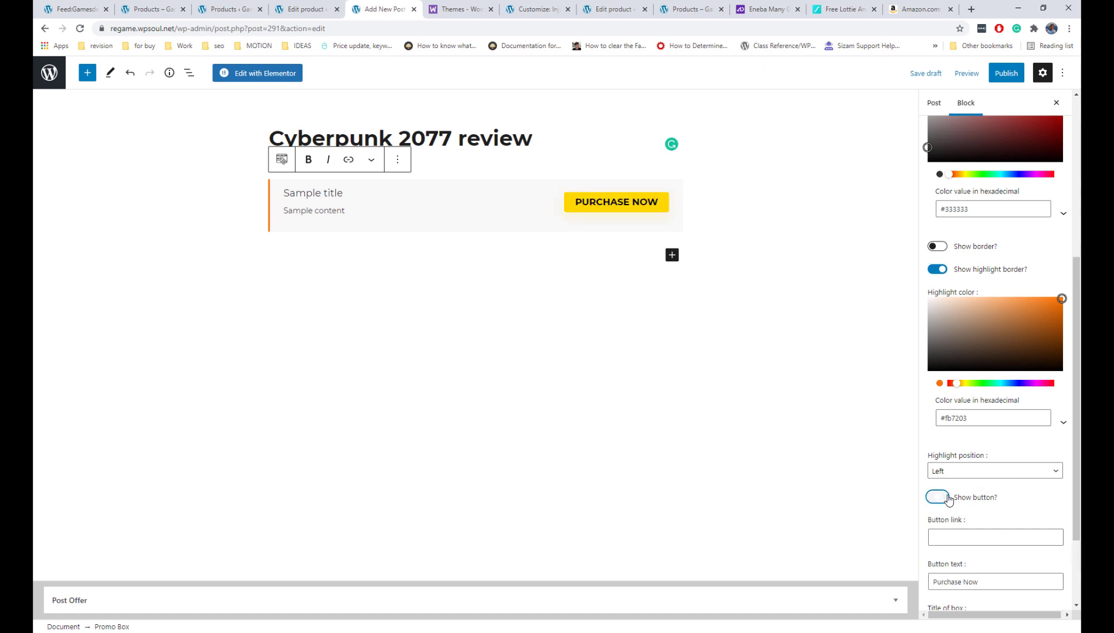
- Remove the Promo Box block from the post
{"action": "scroll", "coordinate": [1003, 491], "scroll_direction": "down", "scroll_amount": 2}
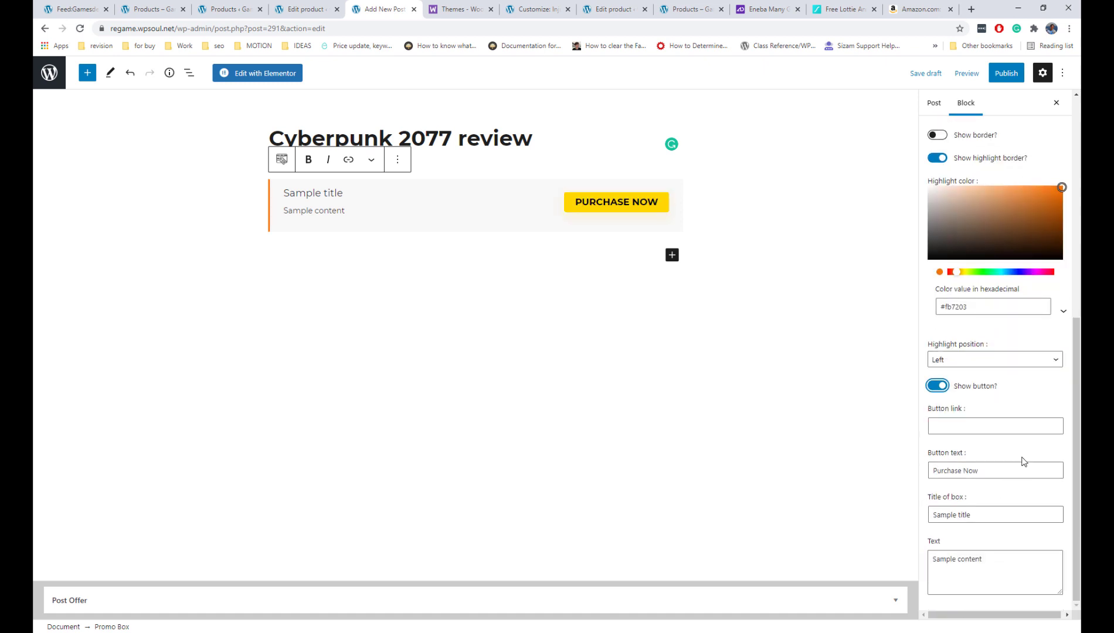
{"action": "scroll", "coordinate": [1024, 461], "scroll_direction": "up", "scroll_amount": 7}
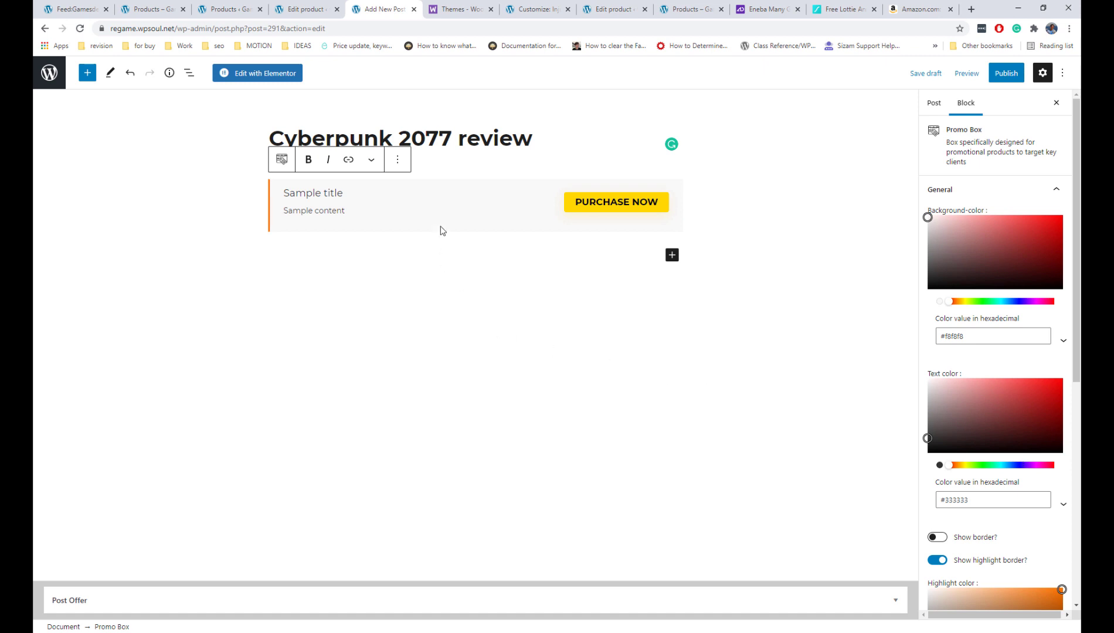
{"action": "left_click", "coordinate": [397, 160]}
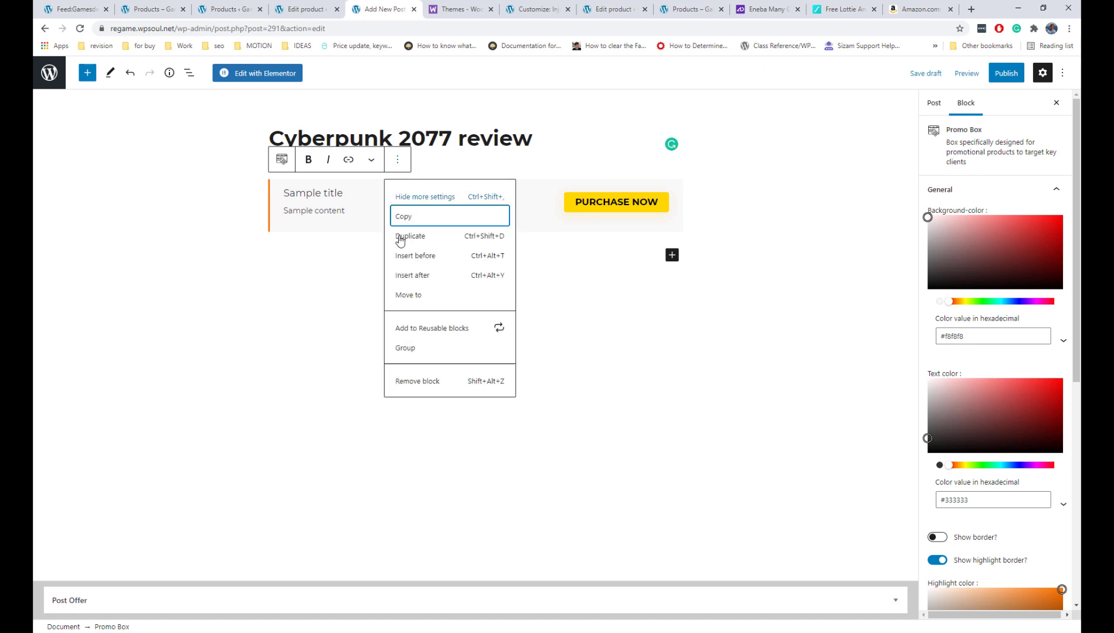
{"action": "left_click", "coordinate": [426, 383]}
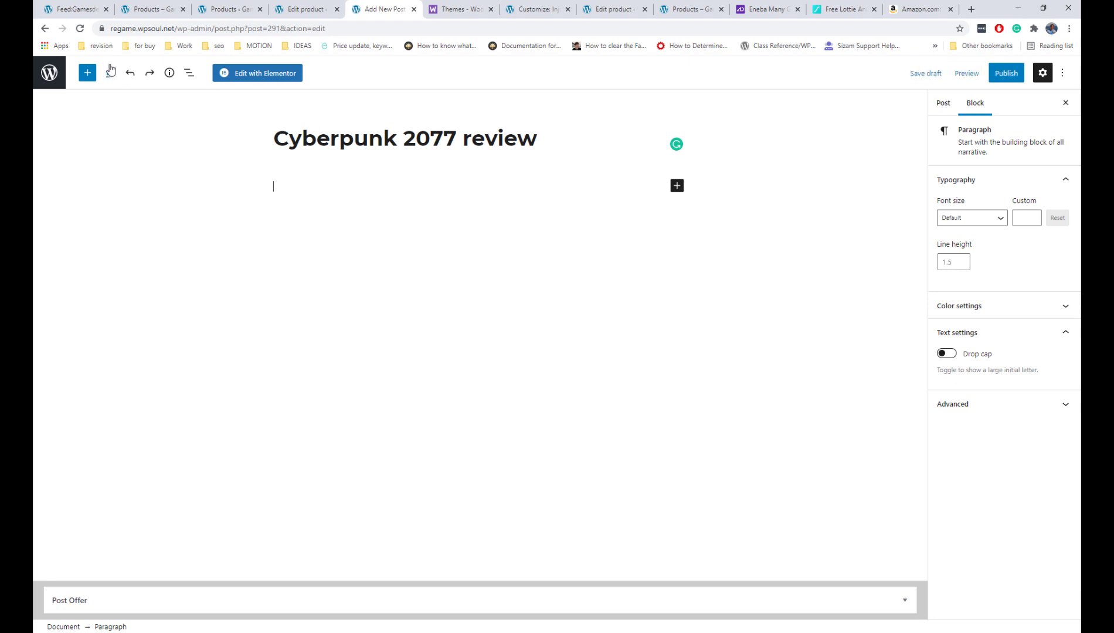
- Add a quote reading 'My highlighted text' and give it the Large style
{"action": "left_click", "coordinate": [86, 73]}
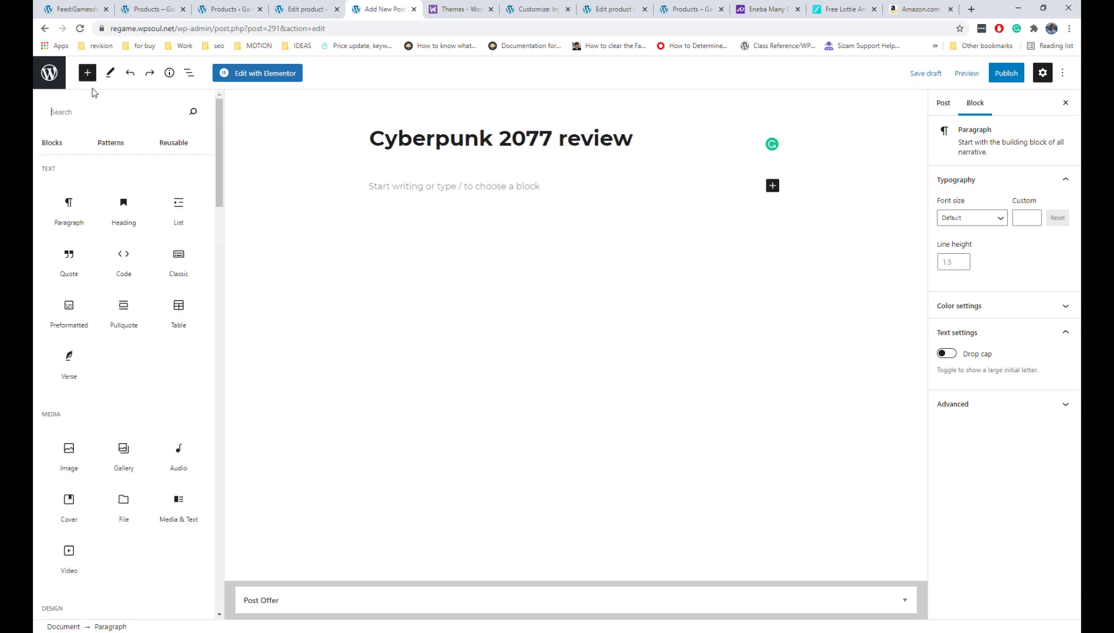
{"action": "left_click", "coordinate": [79, 254]}
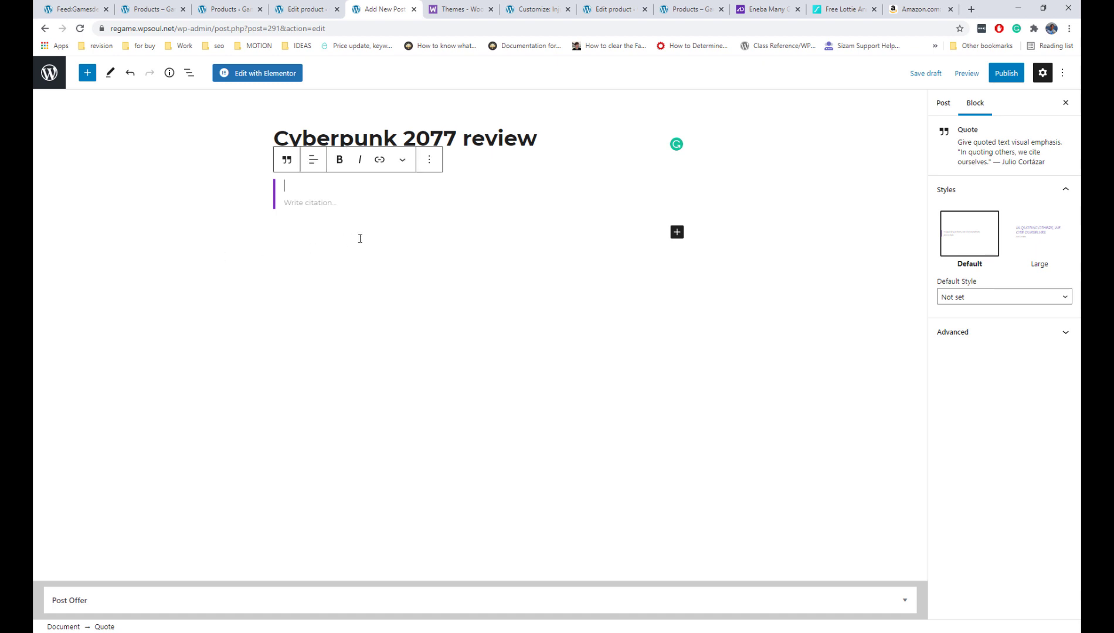
{"action": "type", "text": "My highlighted text"}
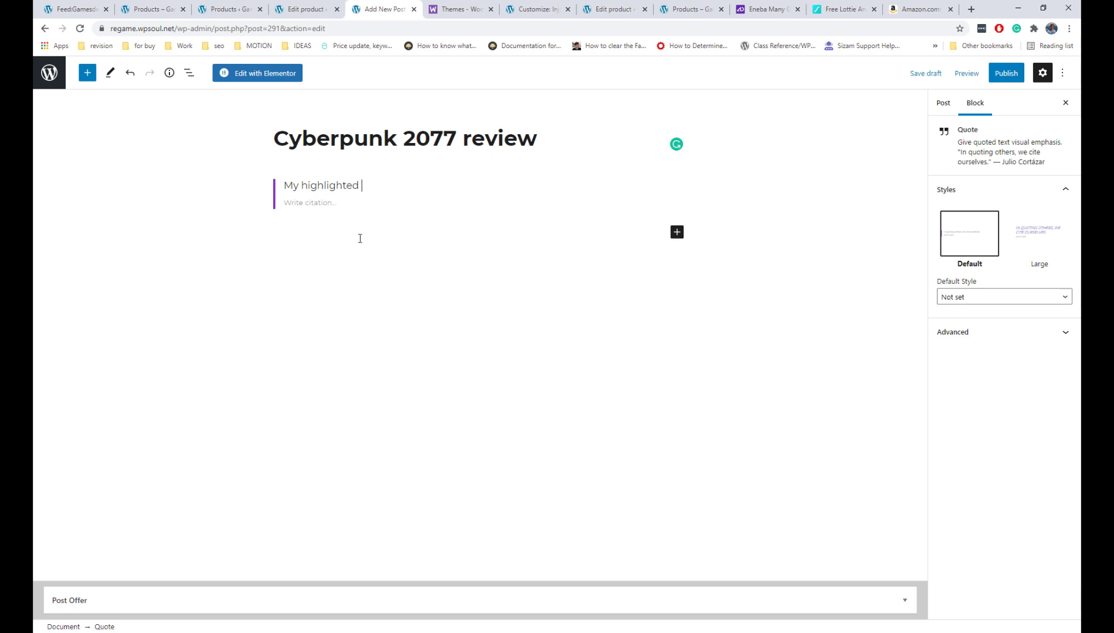
{"action": "left_click", "coordinate": [1039, 233]}
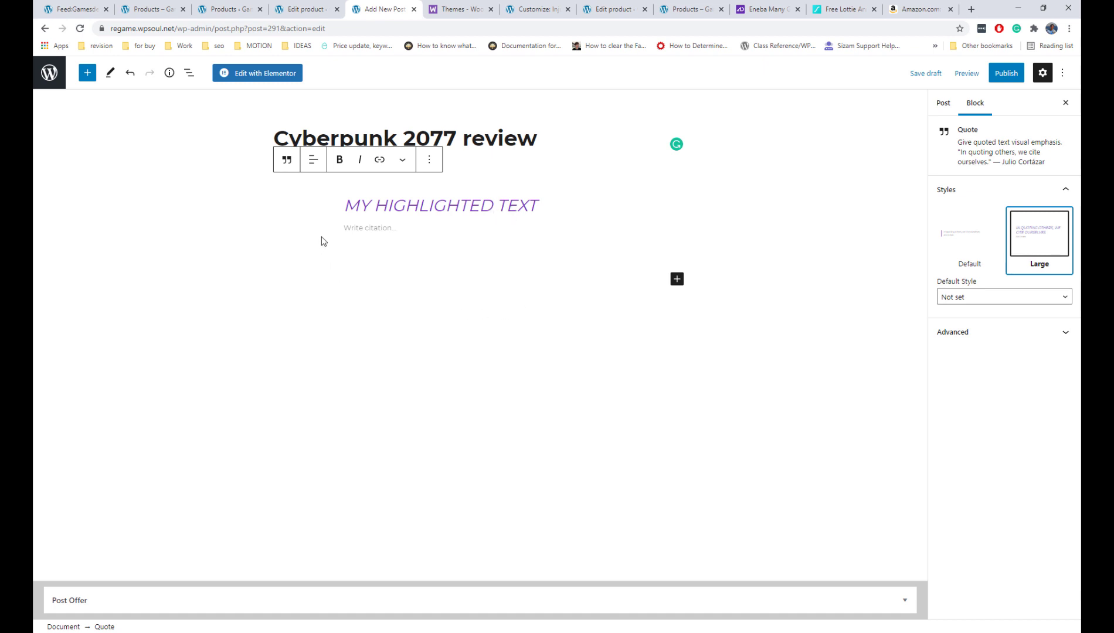
{"action": "left_click", "coordinate": [86, 78]}
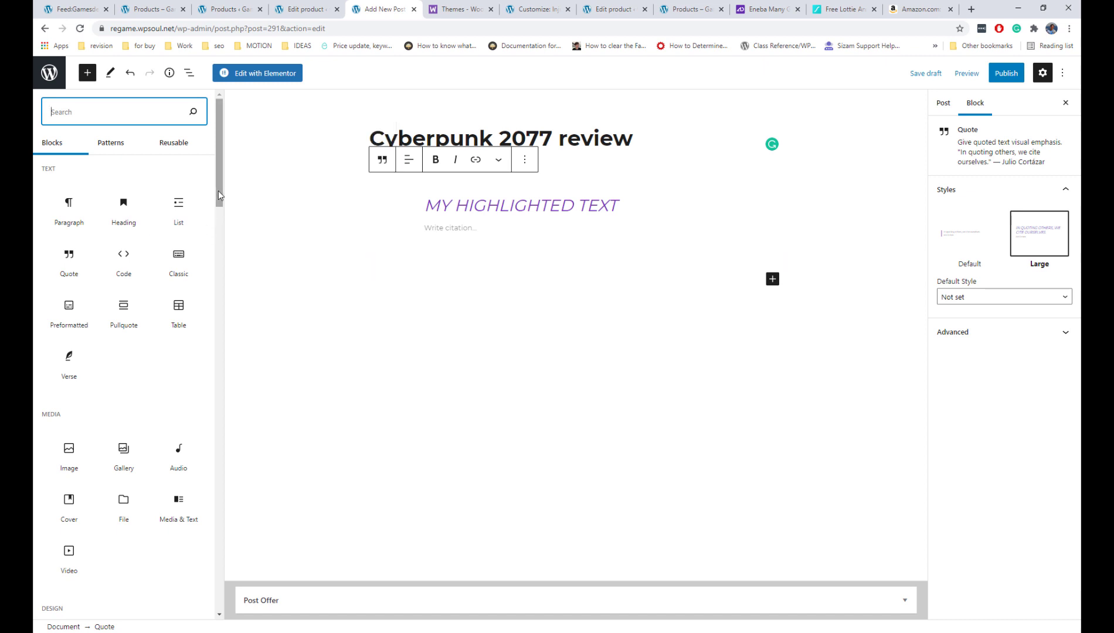
- Add a Gallery block from the train, snowman, green hill, Battlerite and In Between images
{"action": "left_click_drag", "start_coordinate": [219, 191], "coordinate": [221, 229]}
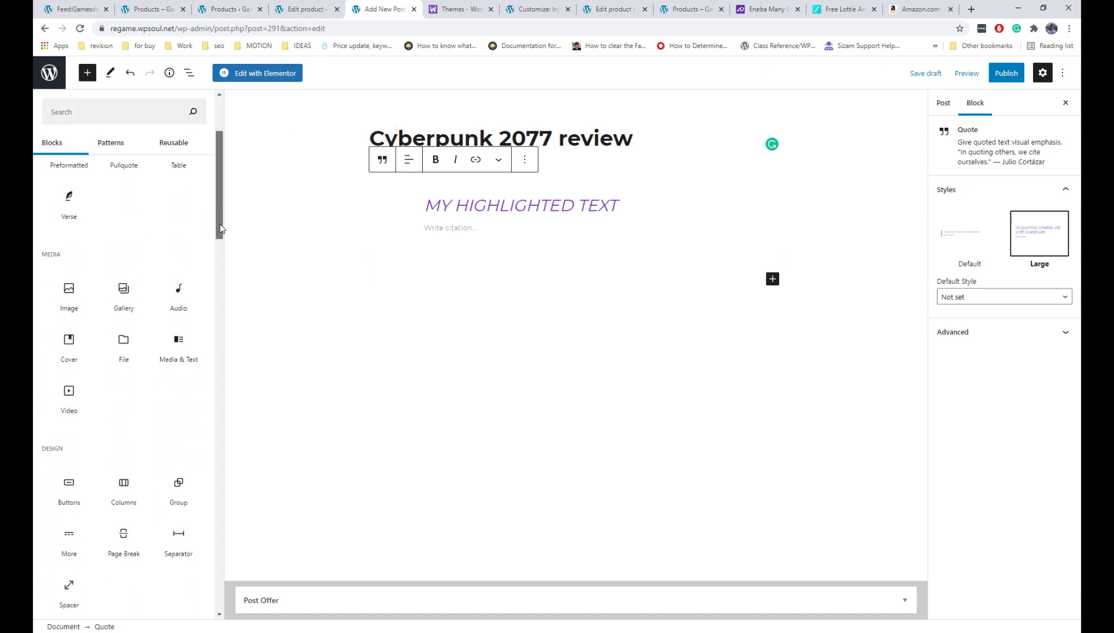
{"action": "left_click", "coordinate": [125, 289]}
{"action": "left_click", "coordinate": [345, 339]}
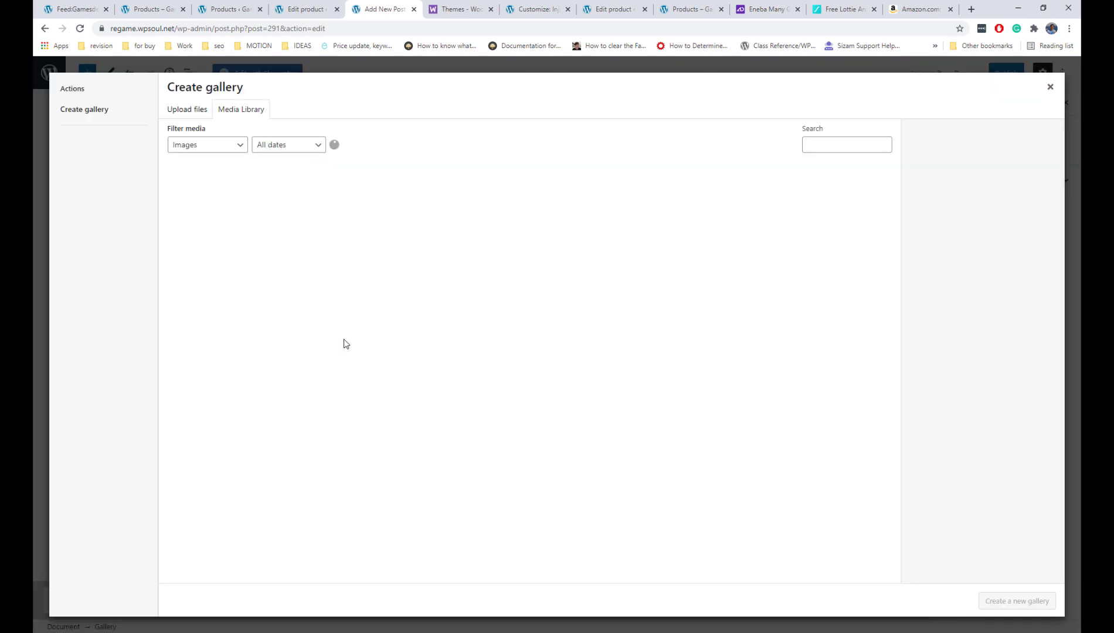
{"action": "left_click", "coordinate": [451, 301]}
{"action": "left_click", "coordinate": [524, 280]}
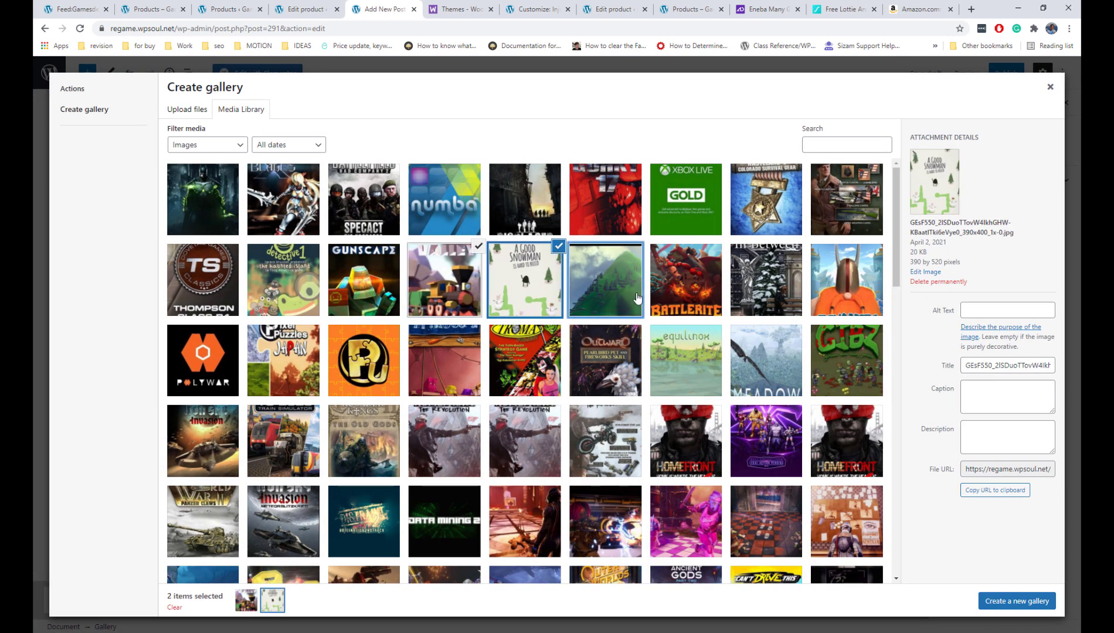
{"action": "left_click", "coordinate": [605, 279]}
{"action": "left_click", "coordinate": [686, 280]}
{"action": "left_click", "coordinate": [766, 280]}
{"action": "left_click", "coordinate": [998, 604]}
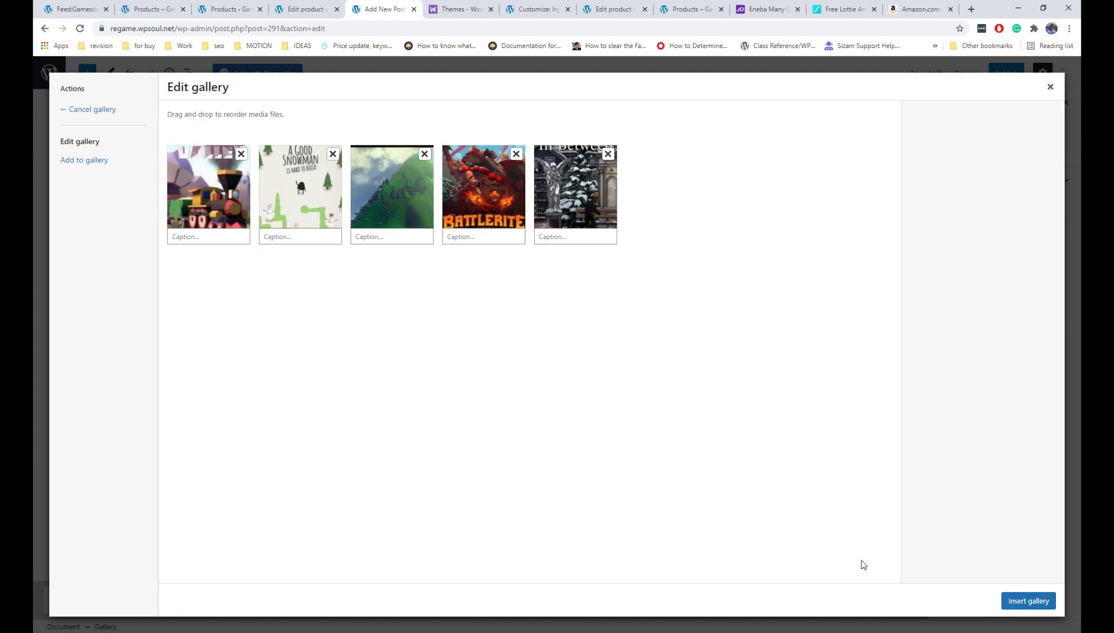
- Insert the five-image gallery into the post, then remove it
{"action": "left_click", "coordinate": [1012, 602]}
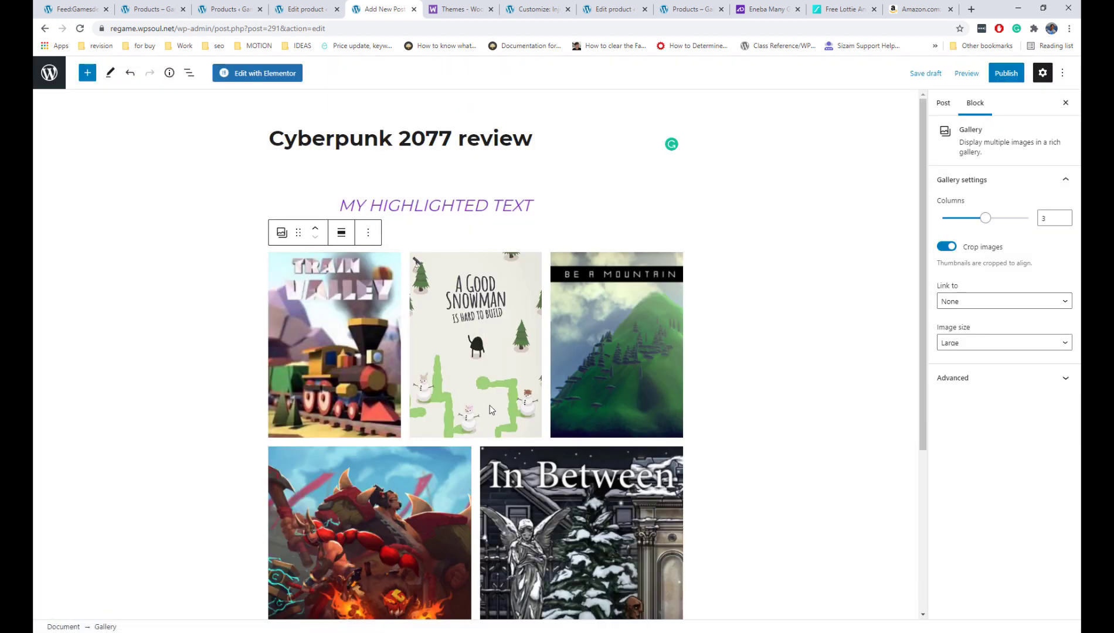
{"action": "scroll", "coordinate": [491, 410], "scroll_direction": "down", "scroll_amount": 4}
{"action": "scroll", "coordinate": [492, 411], "scroll_direction": "up", "scroll_amount": 3}
{"action": "scroll", "coordinate": [491, 411], "scroll_direction": "up", "scroll_amount": 1}
{"action": "left_click", "coordinate": [368, 232]}
{"action": "left_click", "coordinate": [385, 474]}
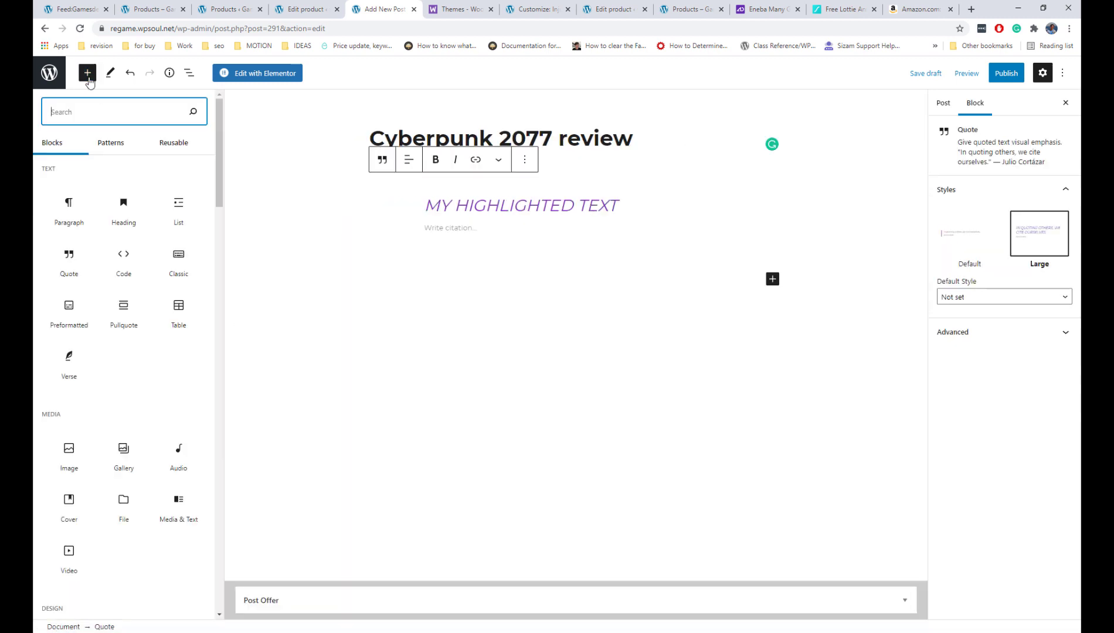
- Add a Cover block with bold, larger 'Text on image' heading
{"action": "scroll", "coordinate": [134, 352], "scroll_direction": "down", "scroll_amount": 3}
{"action": "left_click", "coordinate": [100, 249]}
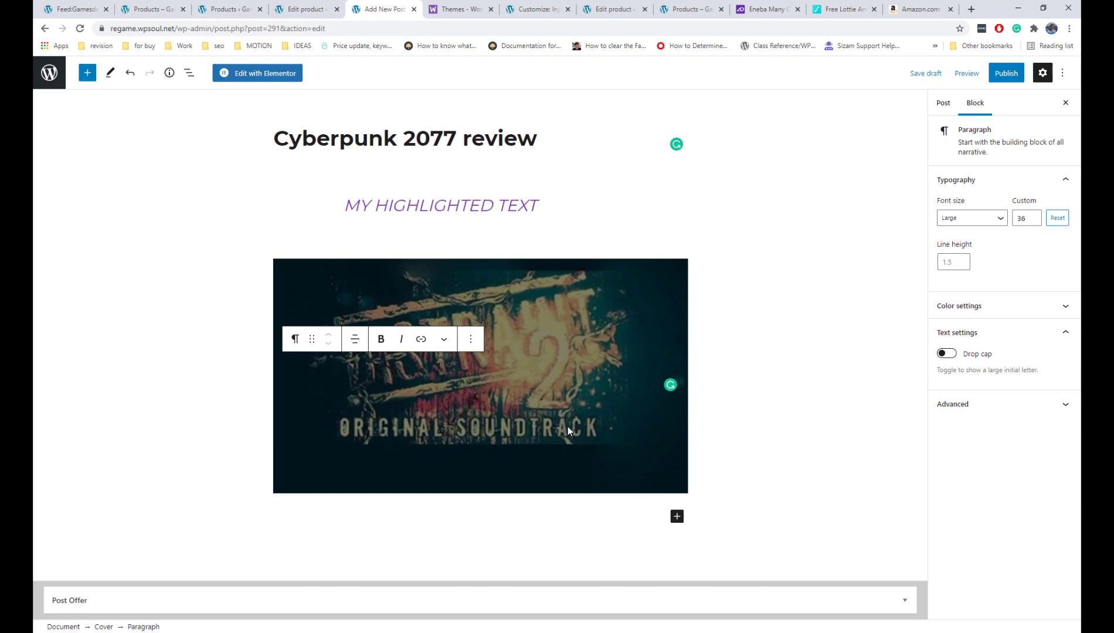
{"action": "type", "text": "Text on"}
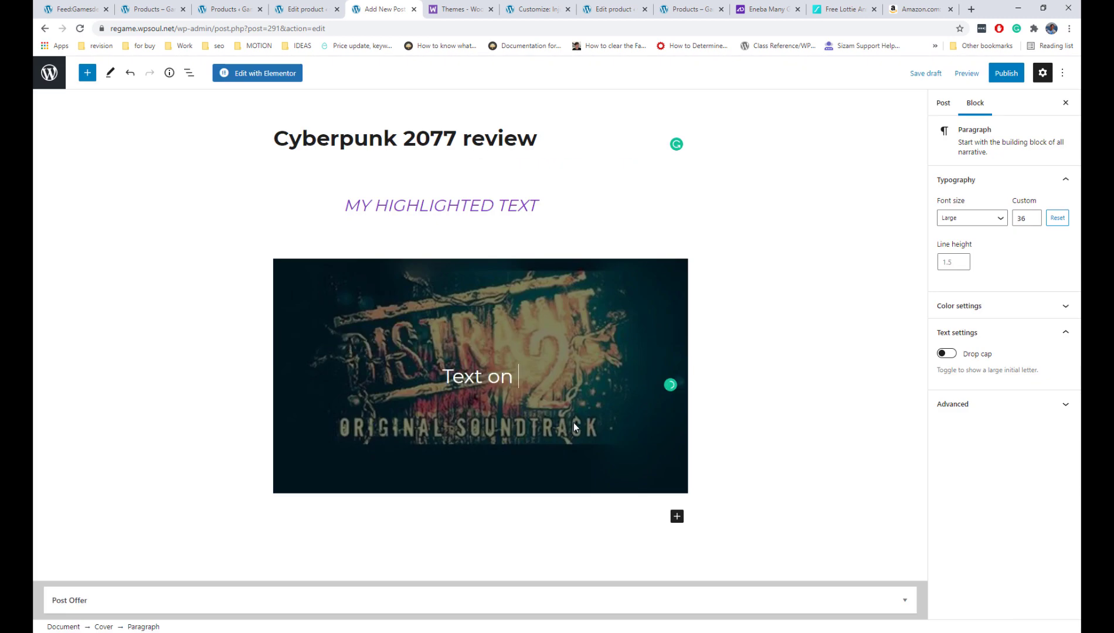
{"action": "type", "text": " image"}
{"action": "key", "text": "ctrl+a"}
{"action": "left_click", "coordinate": [380, 339]}
{"action": "left_click", "coordinate": [971, 217]}
{"action": "left_click", "coordinate": [976, 395]}
{"action": "left_click", "coordinate": [477, 410]}
- Add a 'My custom banner' button at 50% width with green background and white text
{"action": "left_click", "coordinate": [475, 400]}
{"action": "left_click", "coordinate": [428, 463]}
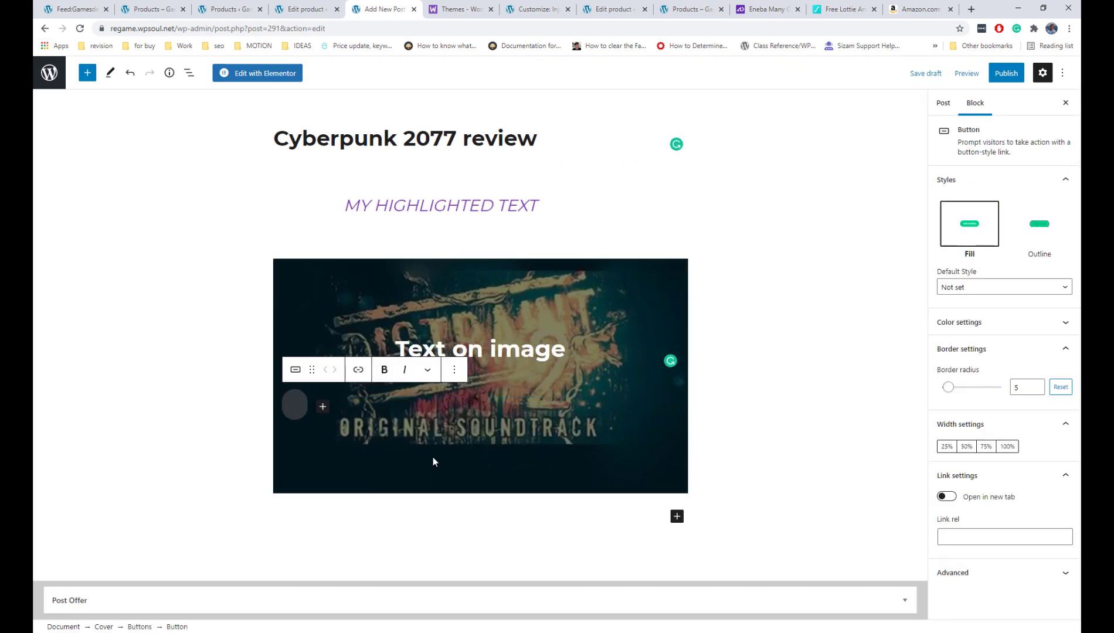
{"action": "type", "text": "My custom banner"}
{"action": "left_click", "coordinate": [427, 369]}
{"action": "left_click", "coordinate": [428, 370]}
{"action": "left_click", "coordinate": [967, 446]}
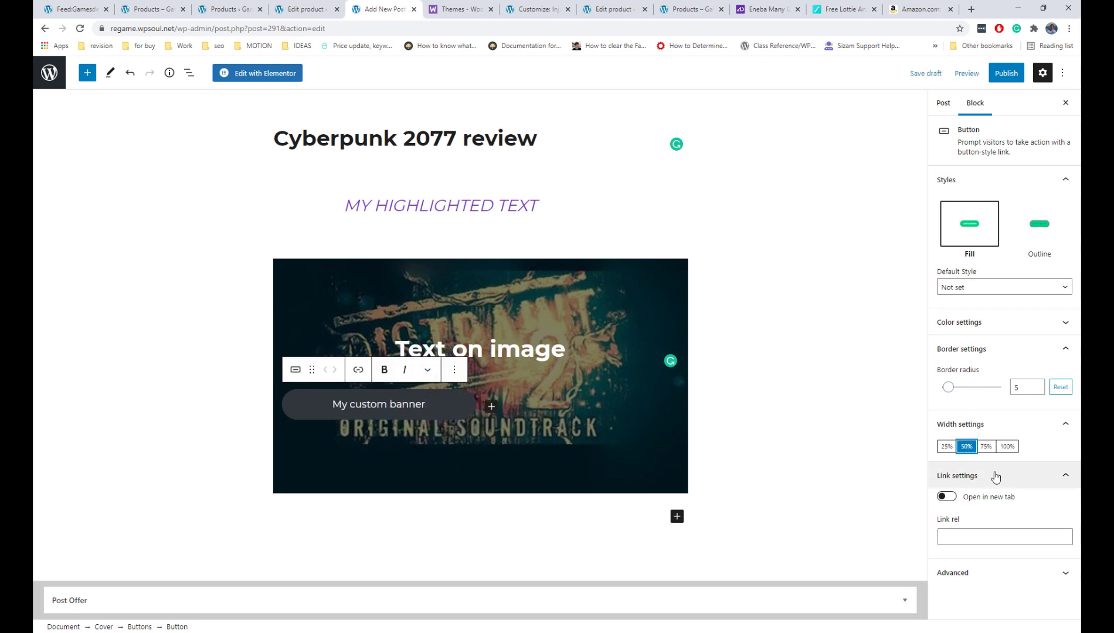
{"action": "left_click", "coordinate": [960, 322]}
{"action": "left_click", "coordinate": [982, 384]}
{"action": "left_click", "coordinate": [983, 492]}
- Centre the button on the cover, shift the image focal point, and add a paragraph below
{"action": "left_click", "coordinate": [616, 282]}
{"action": "left_click", "coordinate": [497, 393]}
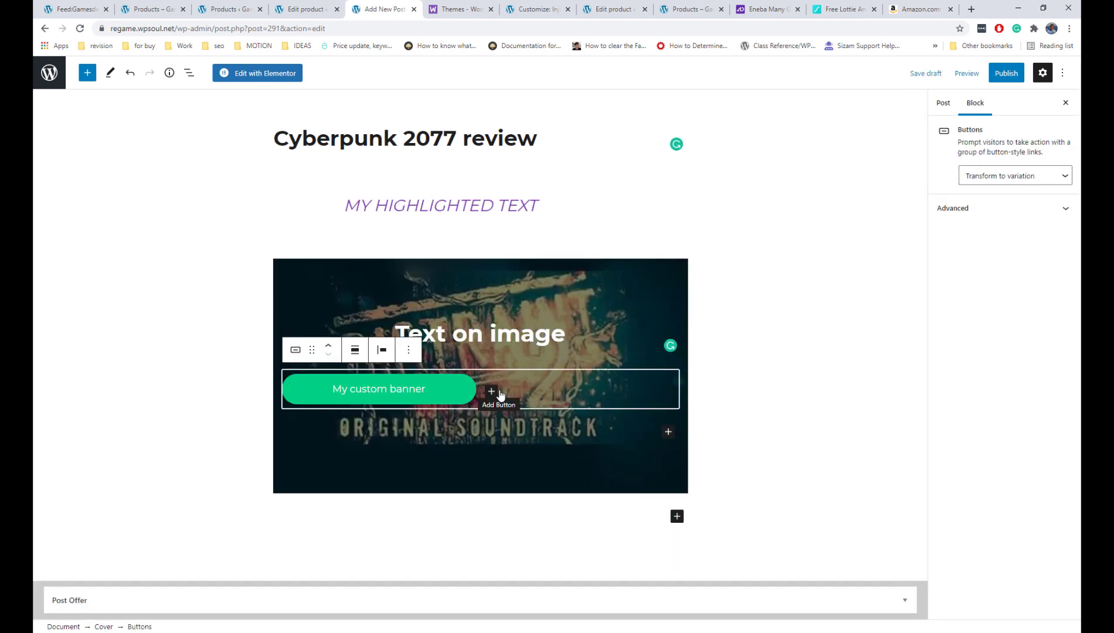
{"action": "left_click", "coordinate": [1019, 174]}
{"action": "left_click", "coordinate": [1019, 212]}
{"action": "left_click", "coordinate": [391, 350]}
{"action": "left_click", "coordinate": [558, 497]}
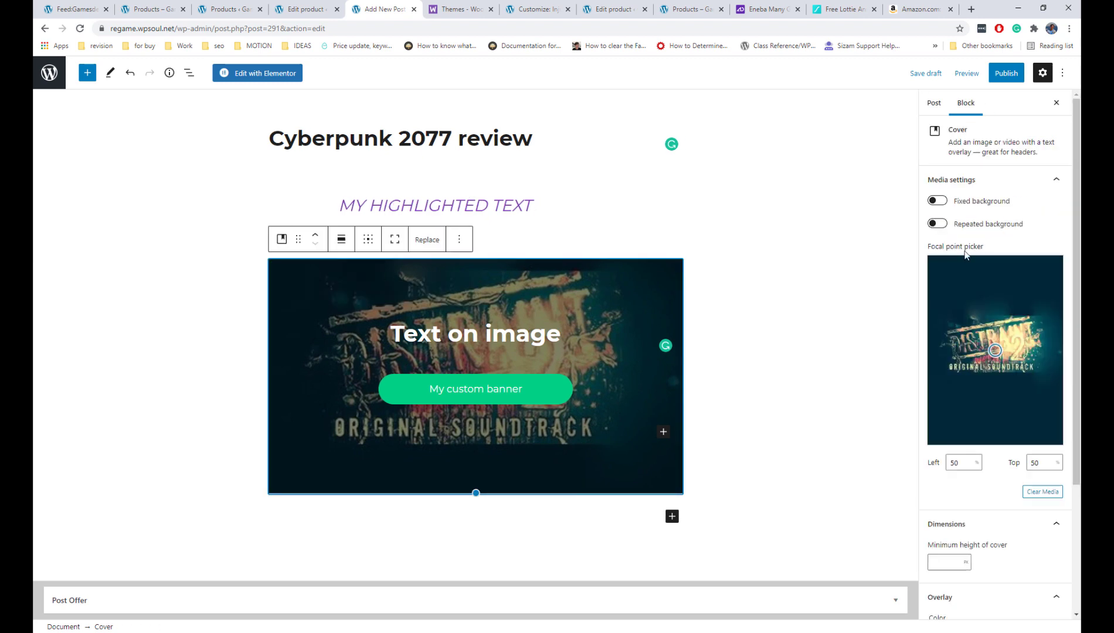
{"action": "left_click", "coordinate": [990, 346]}
{"action": "scroll", "coordinate": [983, 427], "scroll_direction": "down", "scroll_amount": 3}
{"action": "left_click", "coordinate": [585, 501]}
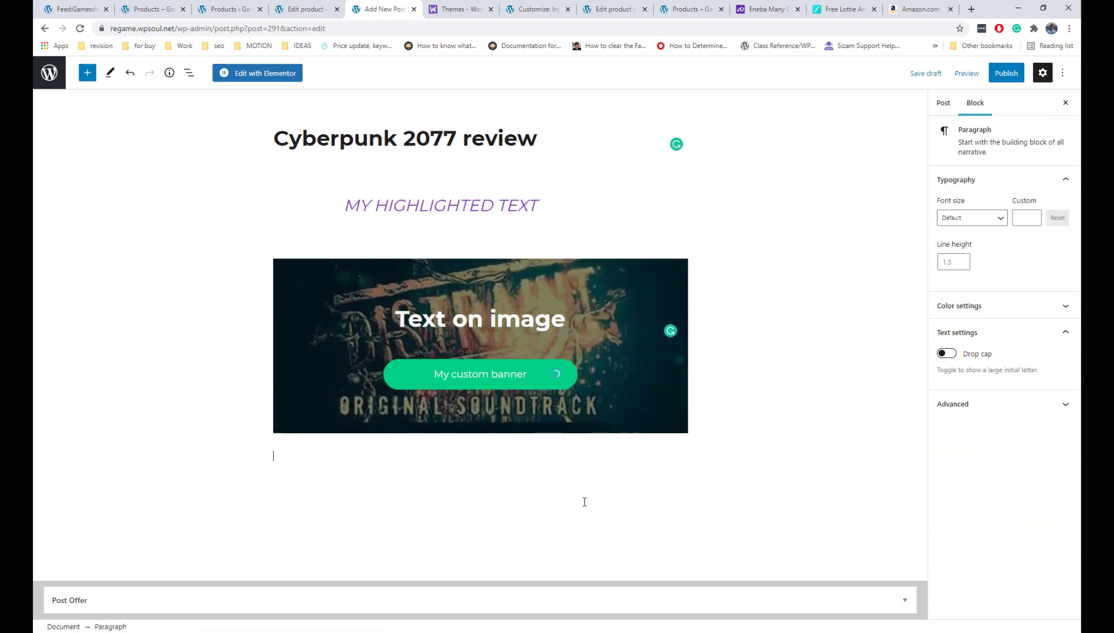
- Open youtube.com in a new browser tab
{"action": "key", "text": "ctrl+t"}
{"action": "type", "text": "youtube.com"}
{"action": "key", "text": "Return"}
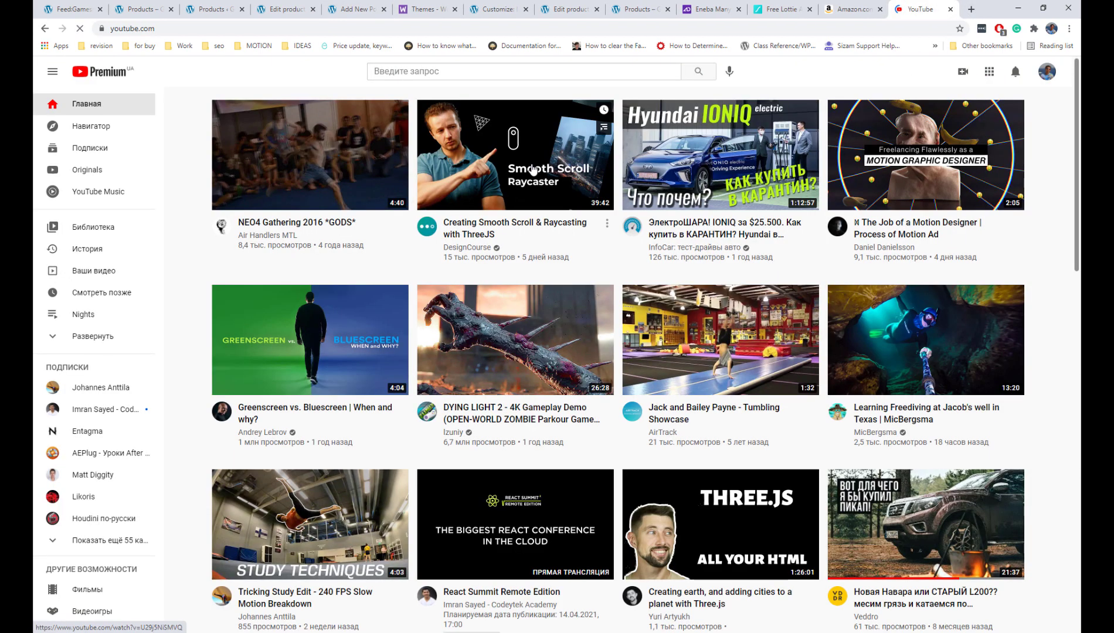
- Open the Creating Smooth Scroll & Raycasting with ThreeJS video, grab its URL, and return to the editor
{"action": "left_click", "coordinate": [528, 167]}
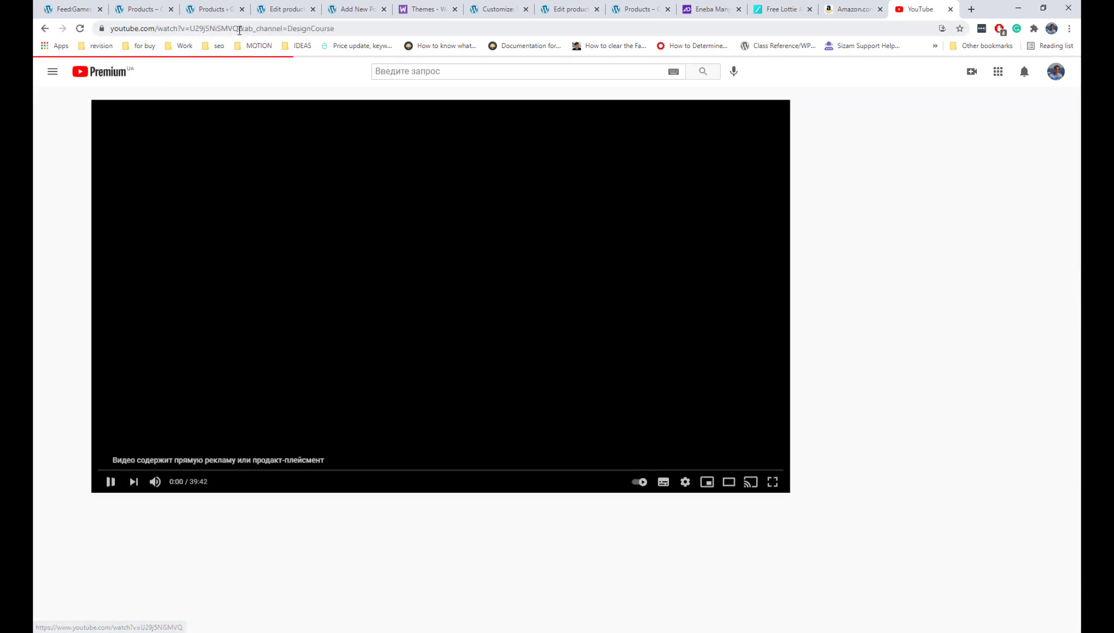
{"action": "left_click", "coordinate": [238, 30]}
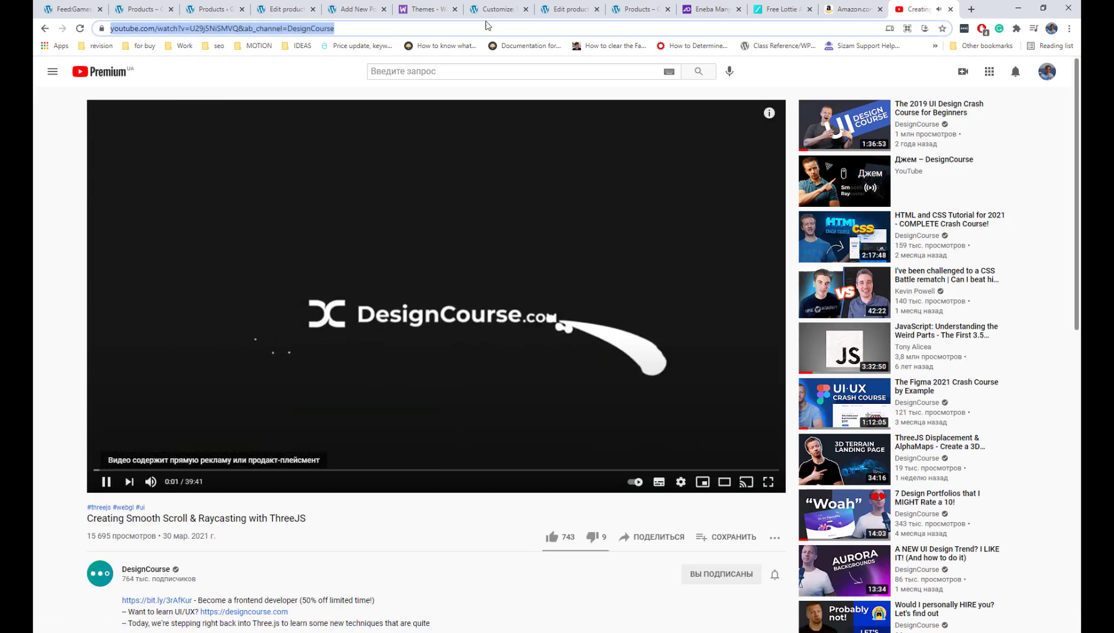
{"action": "left_click", "coordinate": [353, 9]}
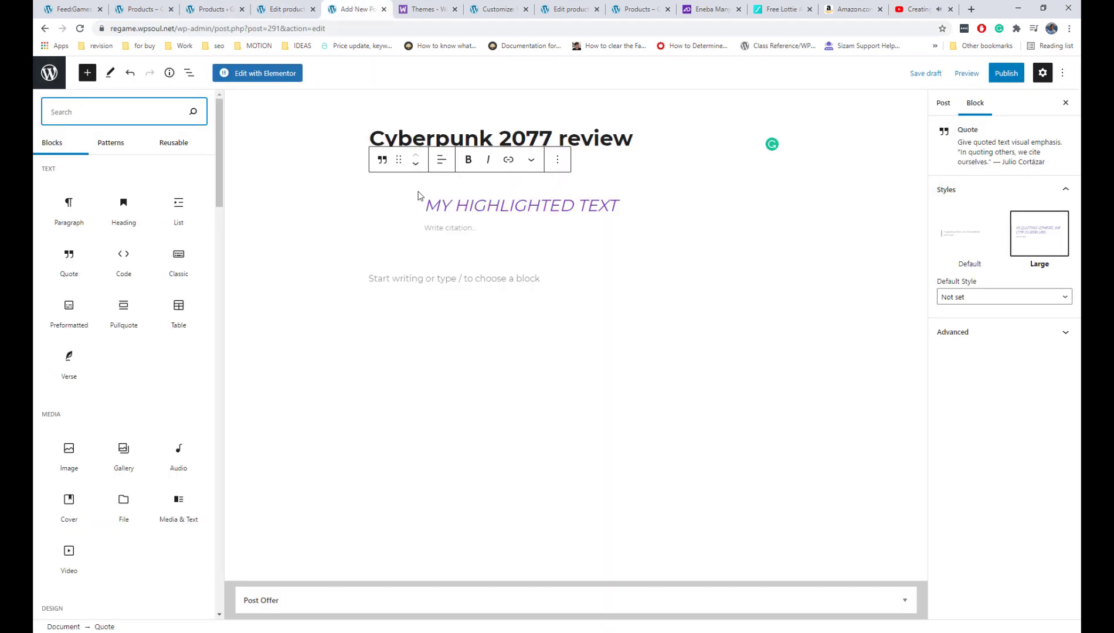
- Paste the Smooth Scroll video link as an embed, set it Wide then Full width, then remove it
{"action": "left_click", "coordinate": [496, 279]}
{"action": "key", "text": "ctrl+v"}
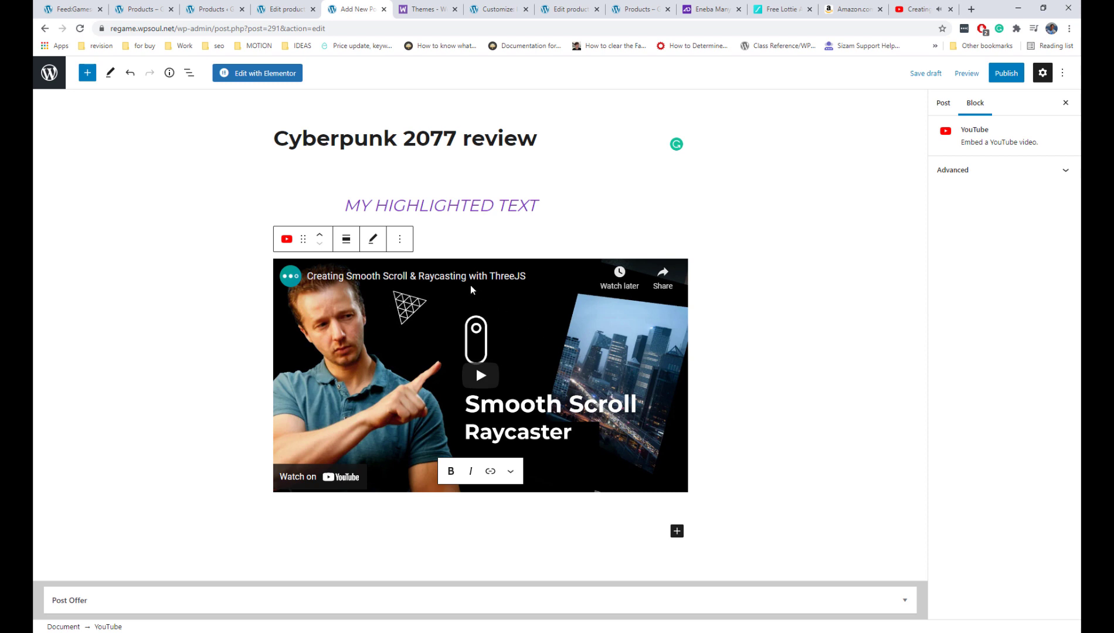
{"action": "left_click", "coordinate": [349, 240]}
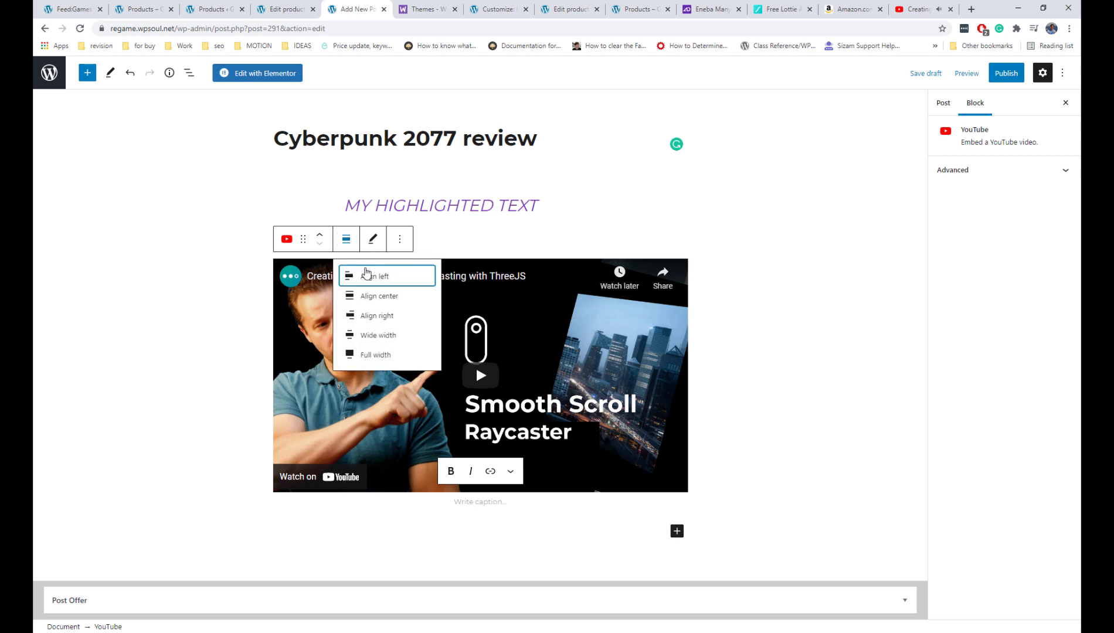
{"action": "left_click", "coordinate": [396, 335]}
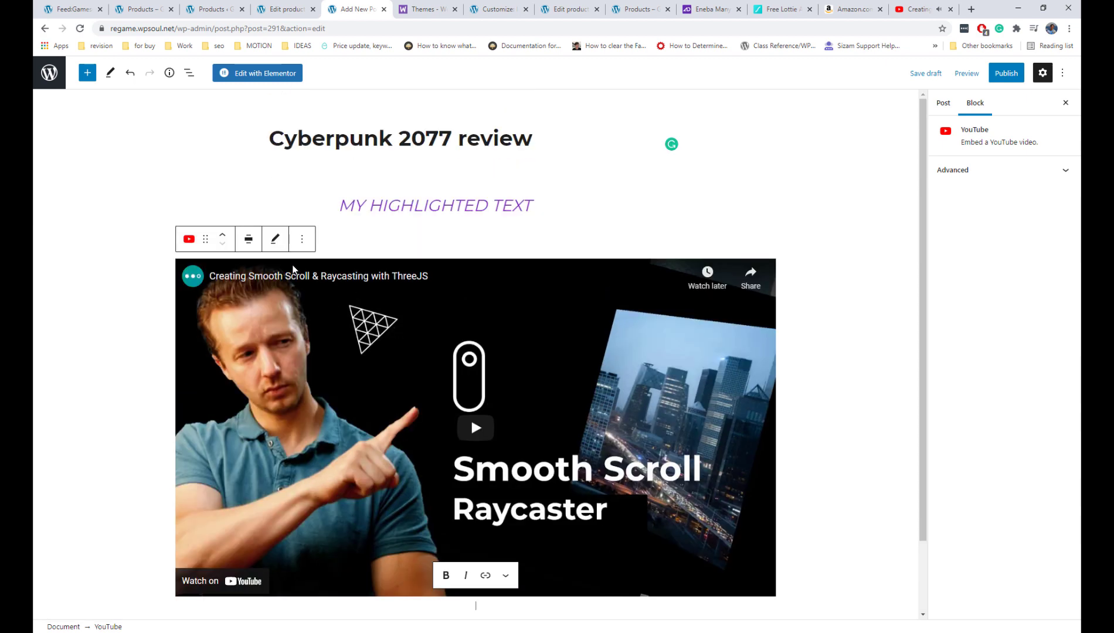
{"action": "left_click", "coordinate": [248, 240]}
{"action": "left_click", "coordinate": [280, 353]}
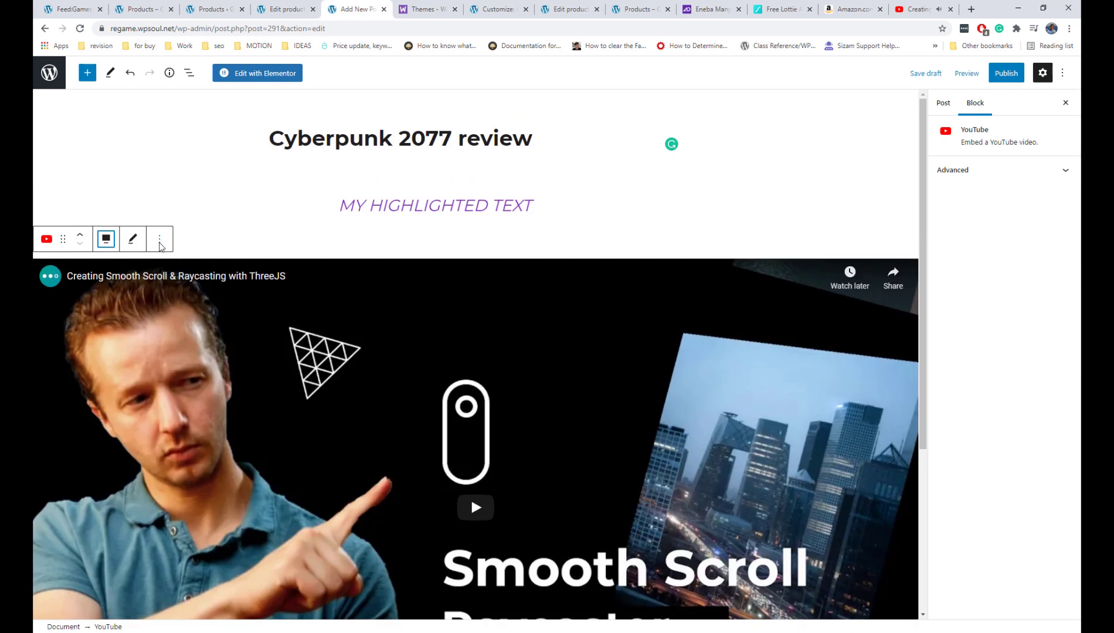
{"action": "left_click", "coordinate": [160, 240]}
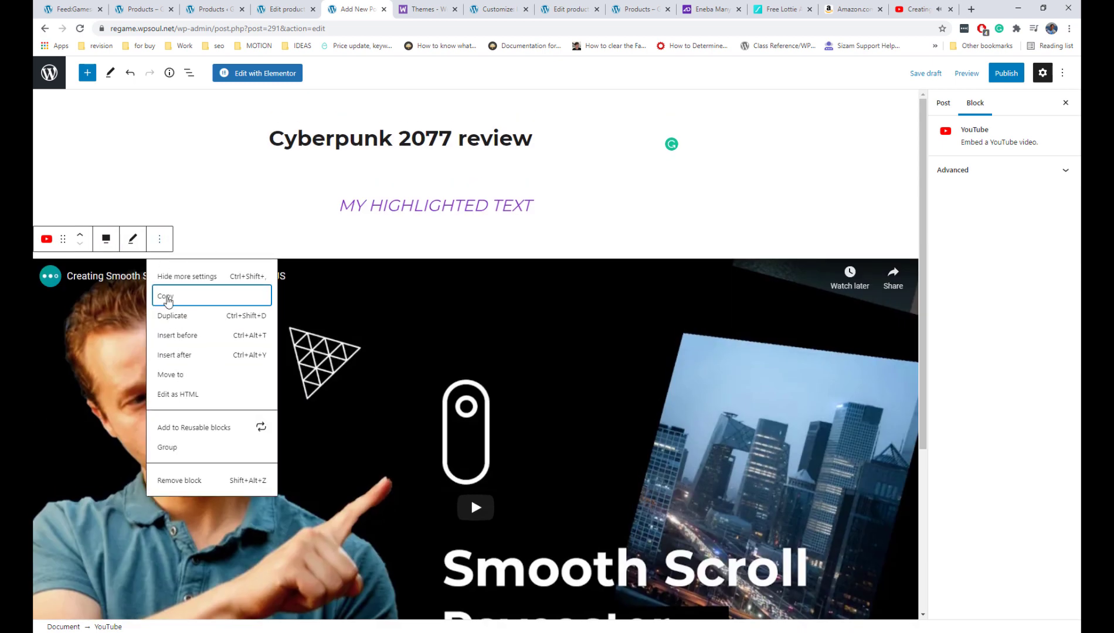
{"action": "left_click", "coordinate": [201, 481]}
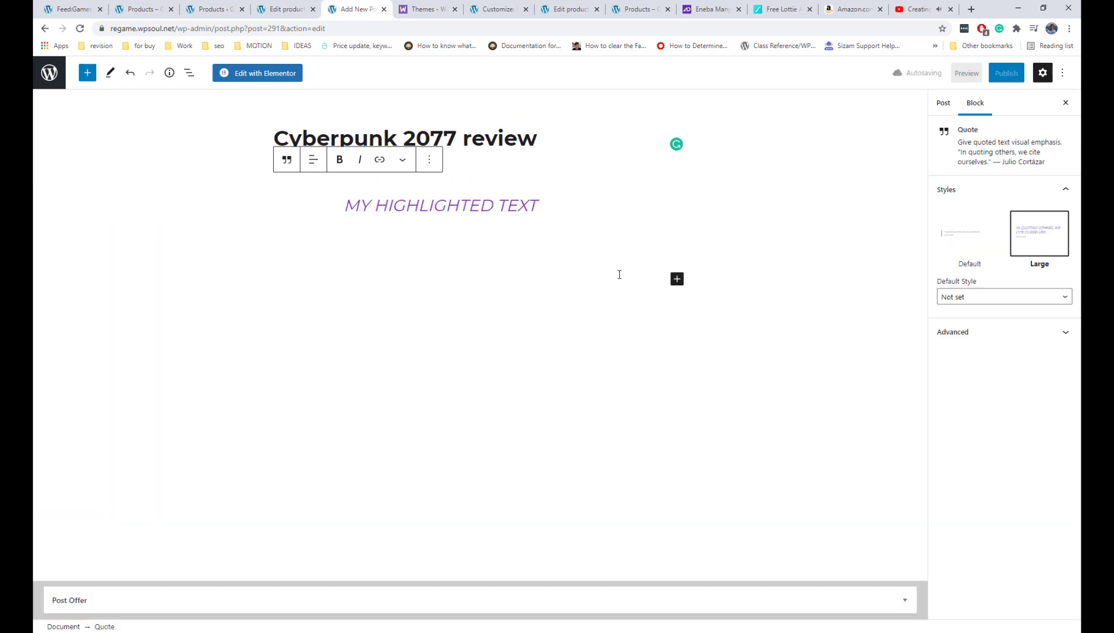
- Show the Content Helpers category under Patterns in the block inserter
{"action": "left_click", "coordinate": [86, 78]}
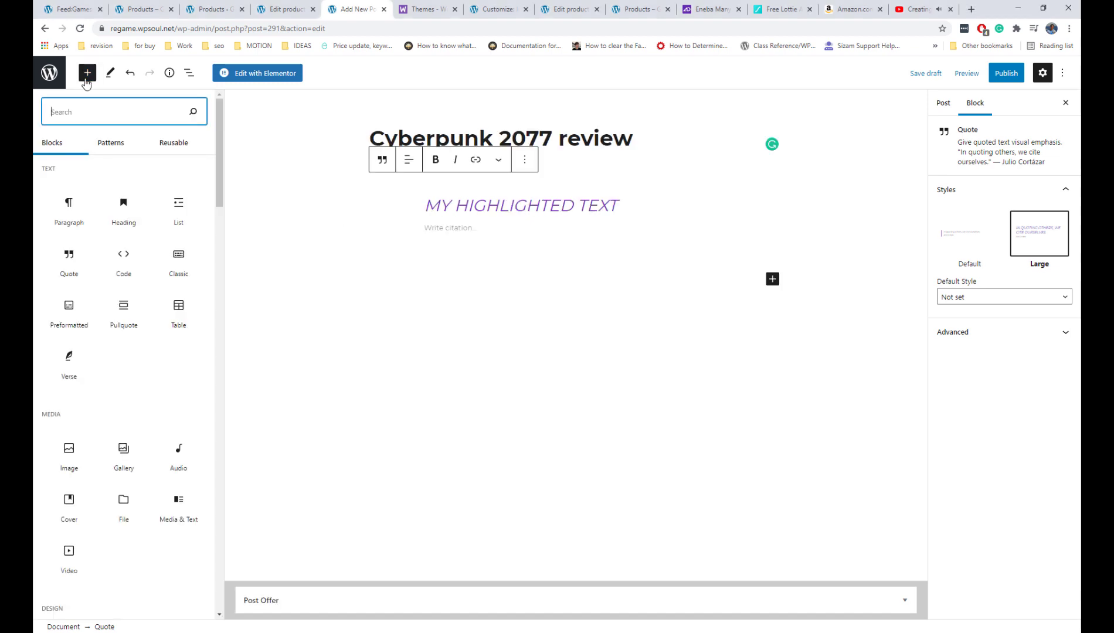
{"action": "left_click", "coordinate": [114, 144]}
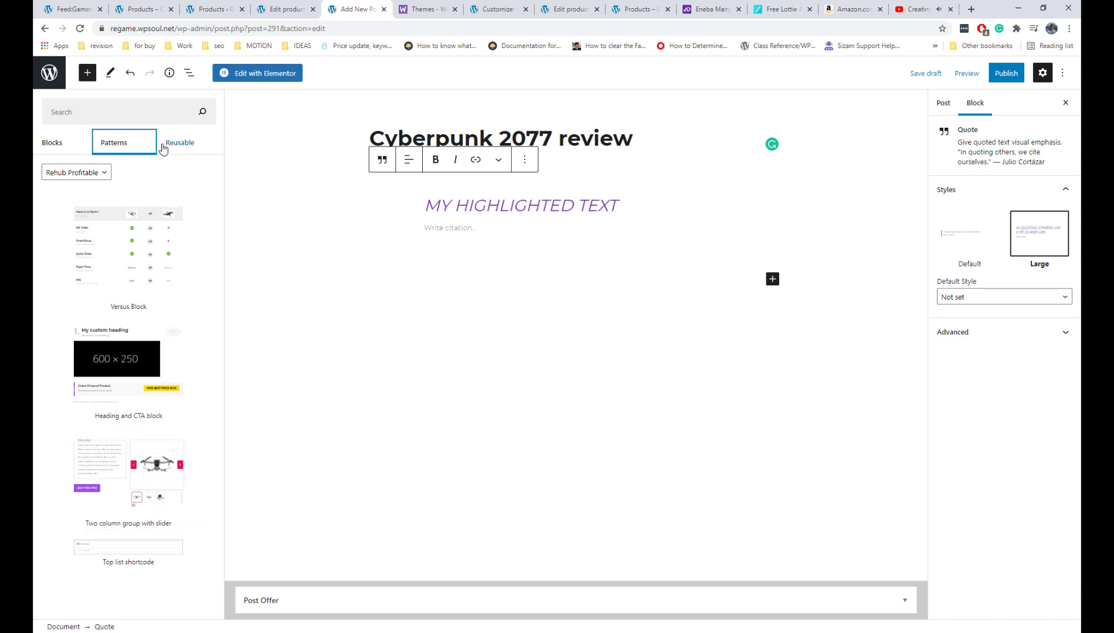
{"action": "left_click", "coordinate": [85, 173]}
{"action": "left_click", "coordinate": [87, 196]}
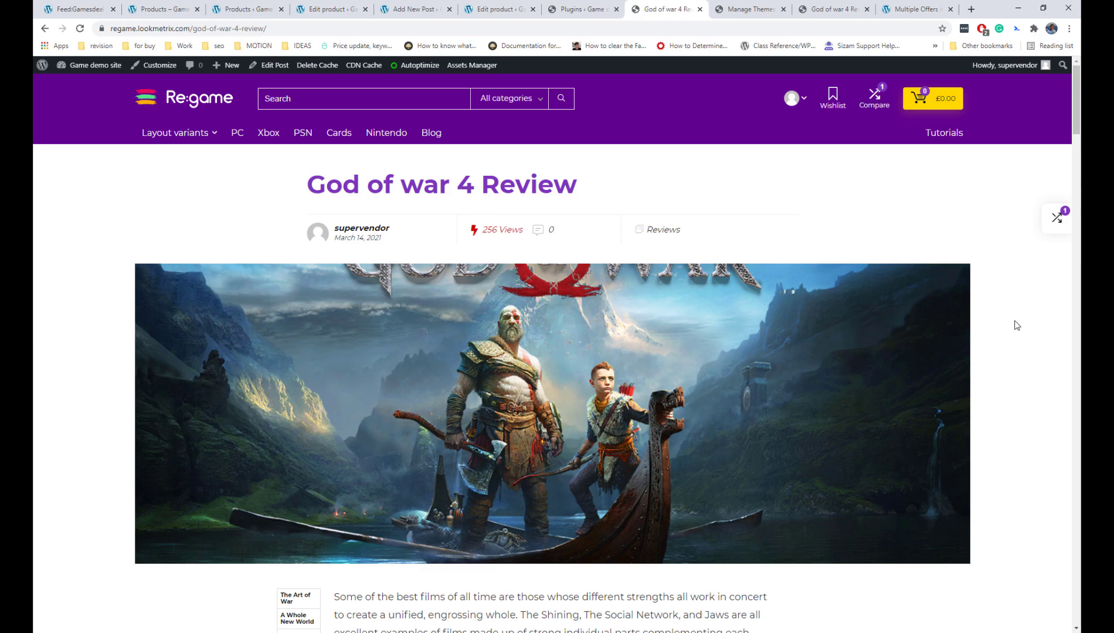
{"action": "scroll", "coordinate": [1017, 325], "scroll_direction": "down", "scroll_amount": 20}
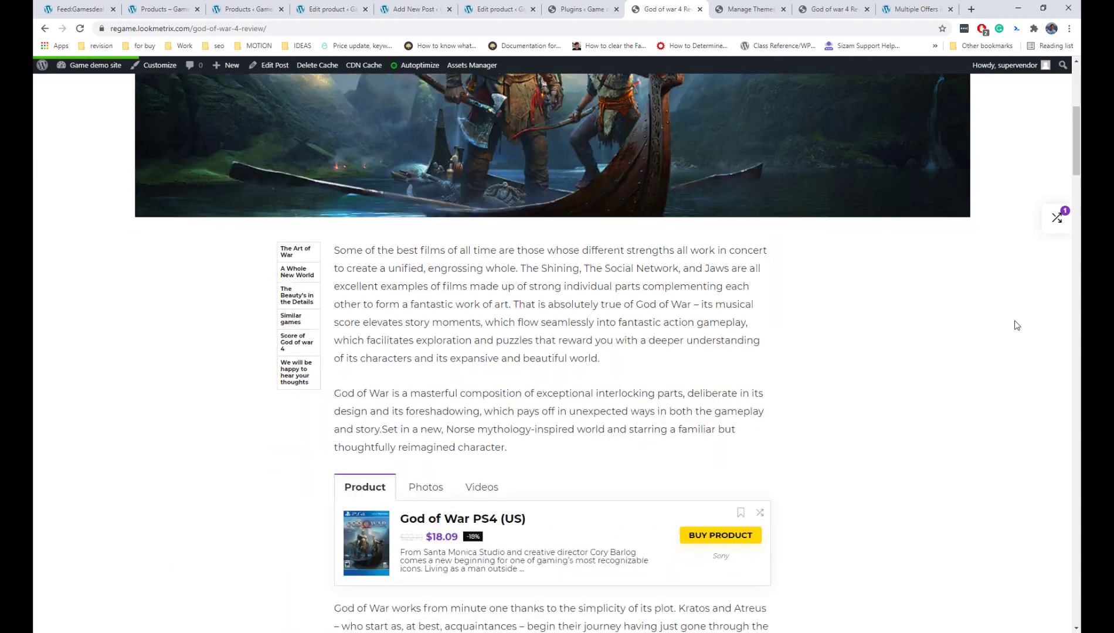
{"action": "scroll", "coordinate": [1017, 325], "scroll_direction": "down", "scroll_amount": 20}
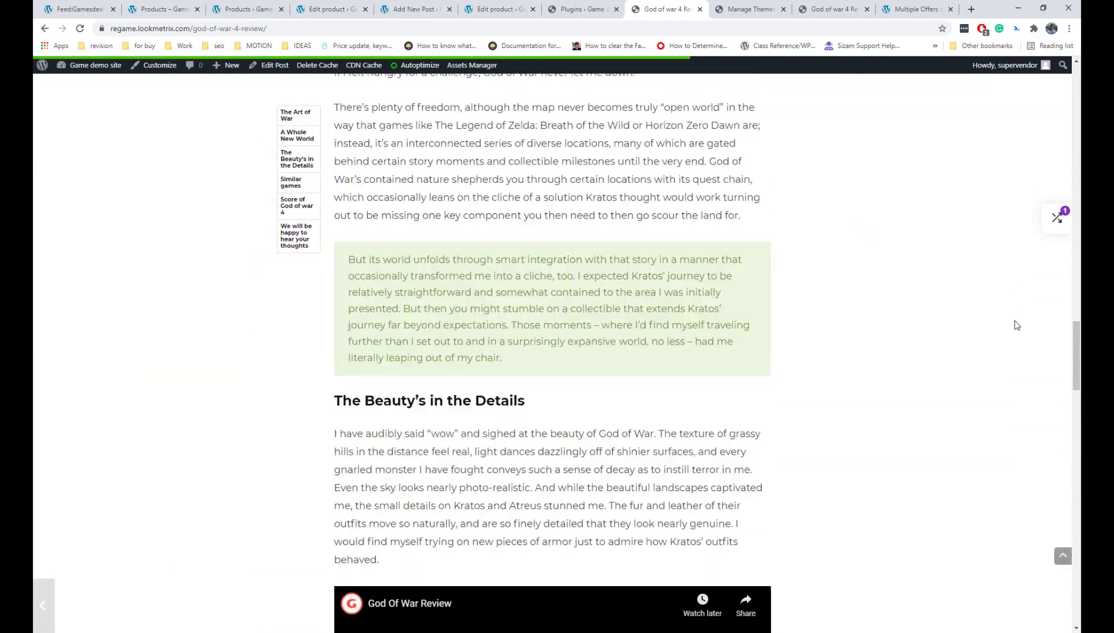
{"action": "scroll", "coordinate": [1017, 326], "scroll_direction": "down", "scroll_amount": 10}
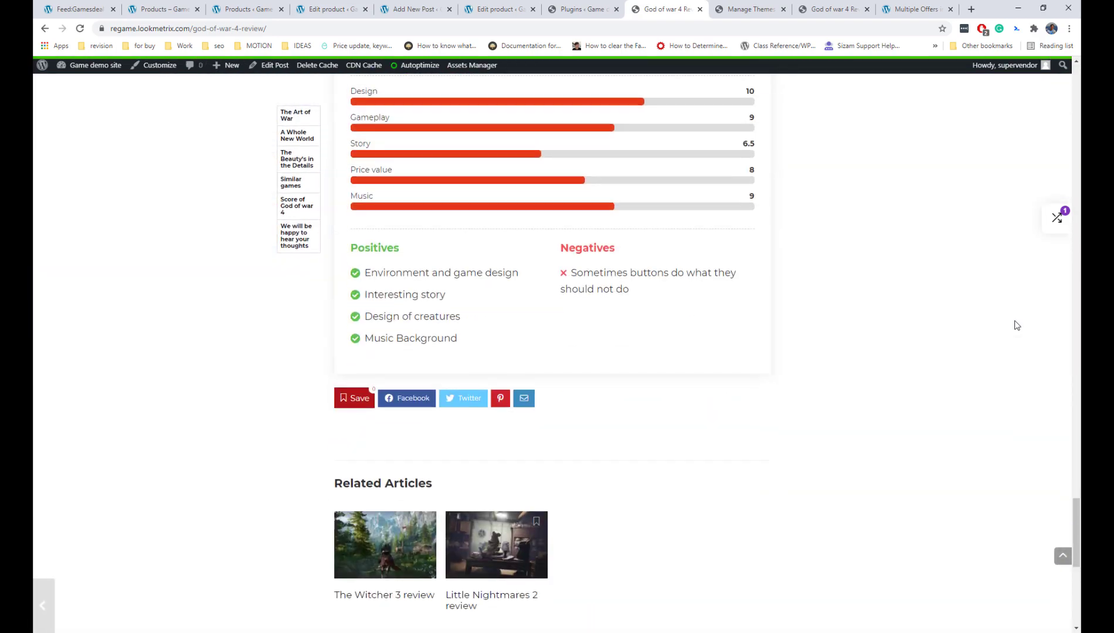
{"action": "scroll", "coordinate": [1017, 325], "scroll_direction": "up", "scroll_amount": 20}
{"action": "scroll", "coordinate": [1017, 326], "scroll_direction": "up", "scroll_amount": 15}
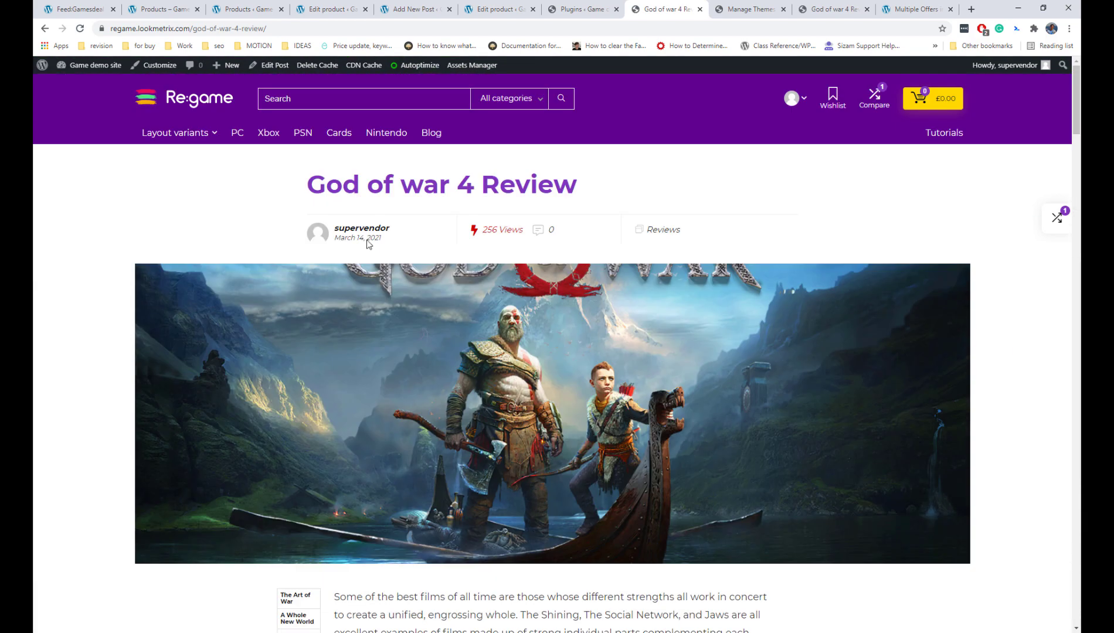
- In Customize > Theme Options > Post Global Settings, set the post layout to Simple
{"action": "left_click", "coordinate": [164, 71]}
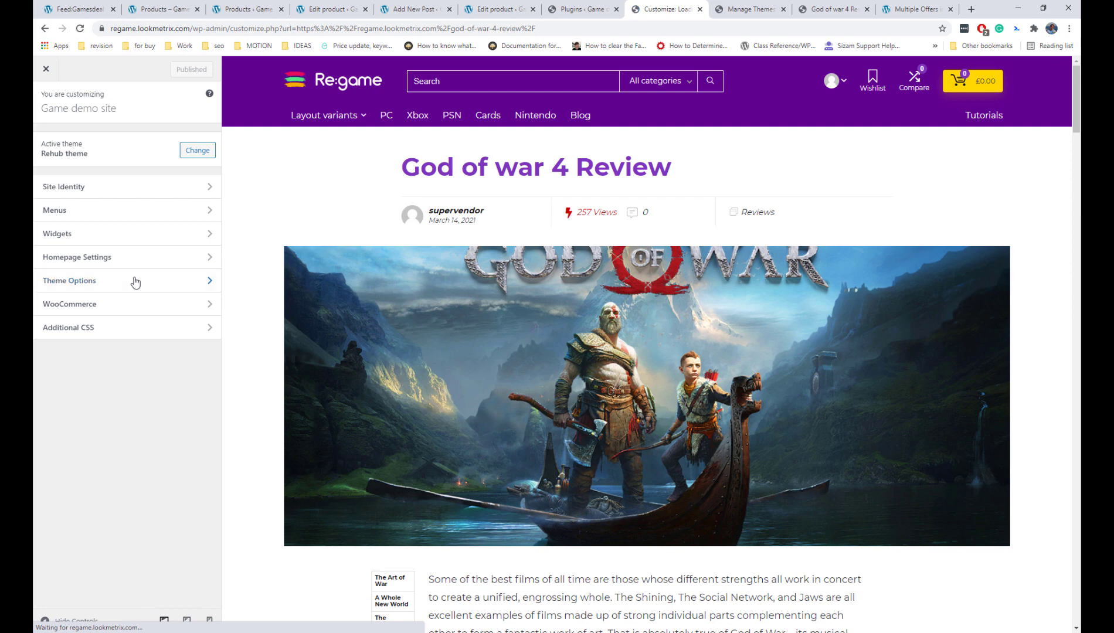
{"action": "left_click", "coordinate": [135, 282]}
{"action": "left_click", "coordinate": [134, 306]}
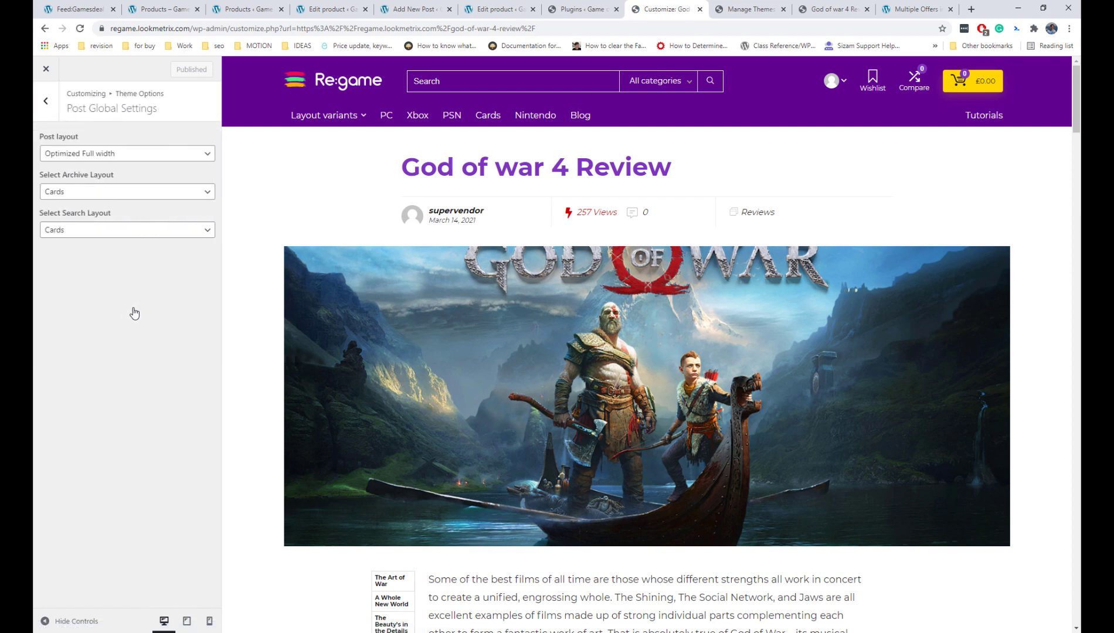
{"action": "left_click", "coordinate": [138, 156]}
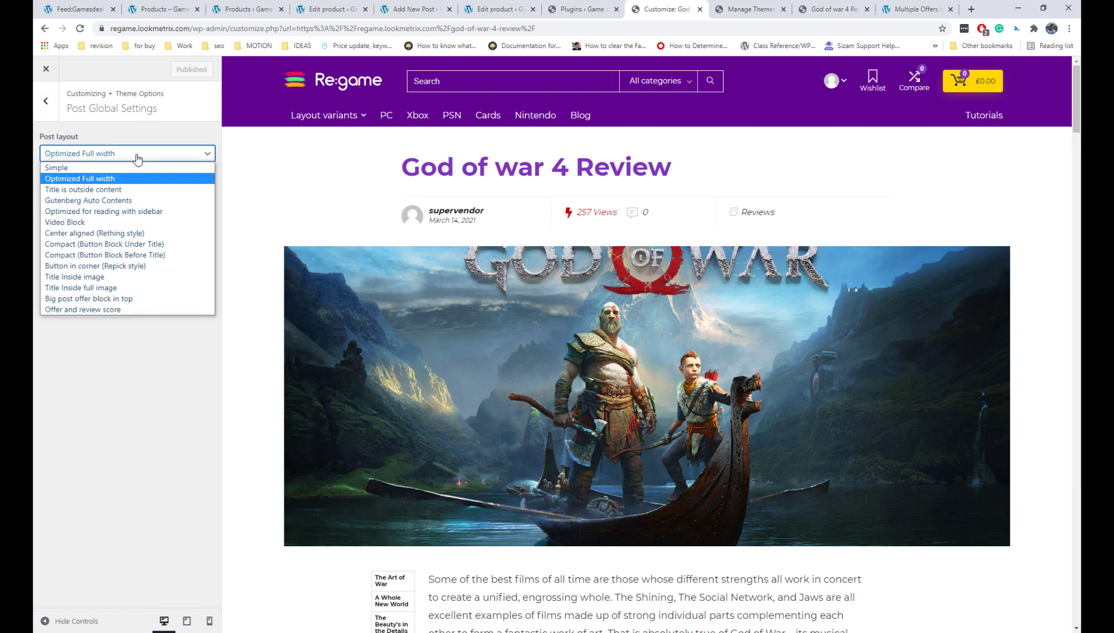
{"action": "left_click", "coordinate": [135, 167]}
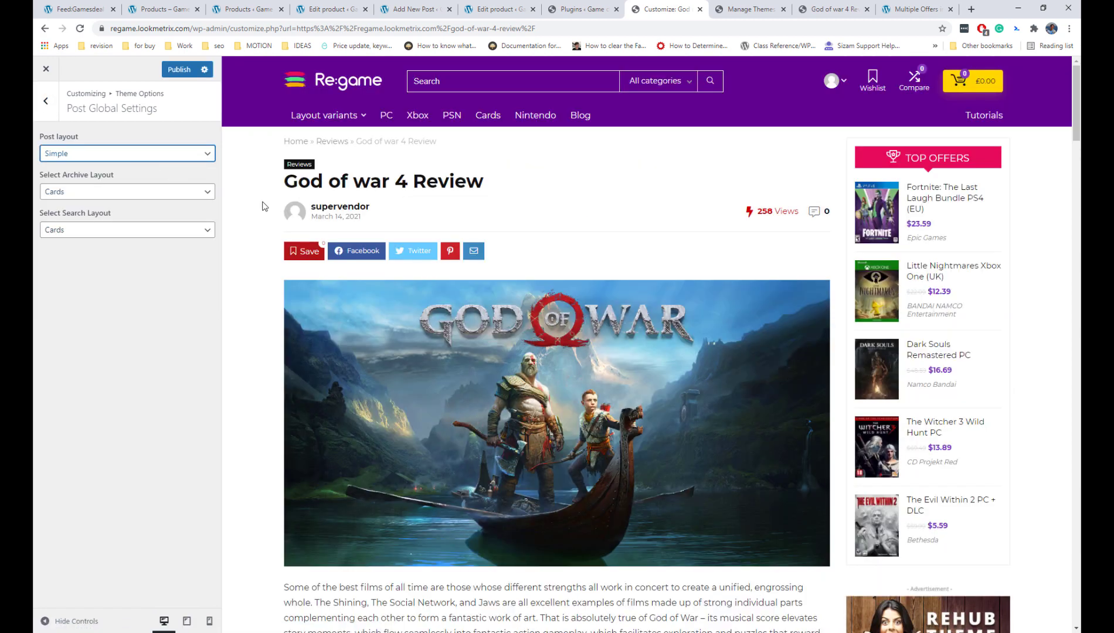
{"action": "scroll", "coordinate": [288, 227], "scroll_direction": "down", "scroll_amount": 10}
{"action": "scroll", "coordinate": [290, 225], "scroll_direction": "up", "scroll_amount": 13}
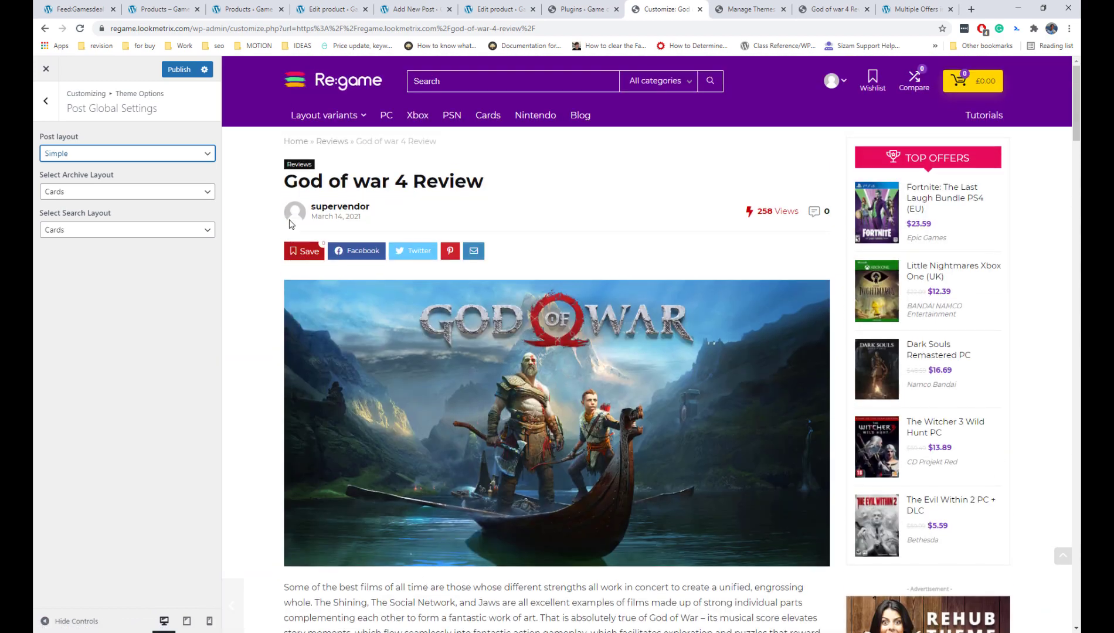
- Switch the post layout to Optimized for reading with sidebar and review the preview
{"action": "left_click", "coordinate": [104, 154]}
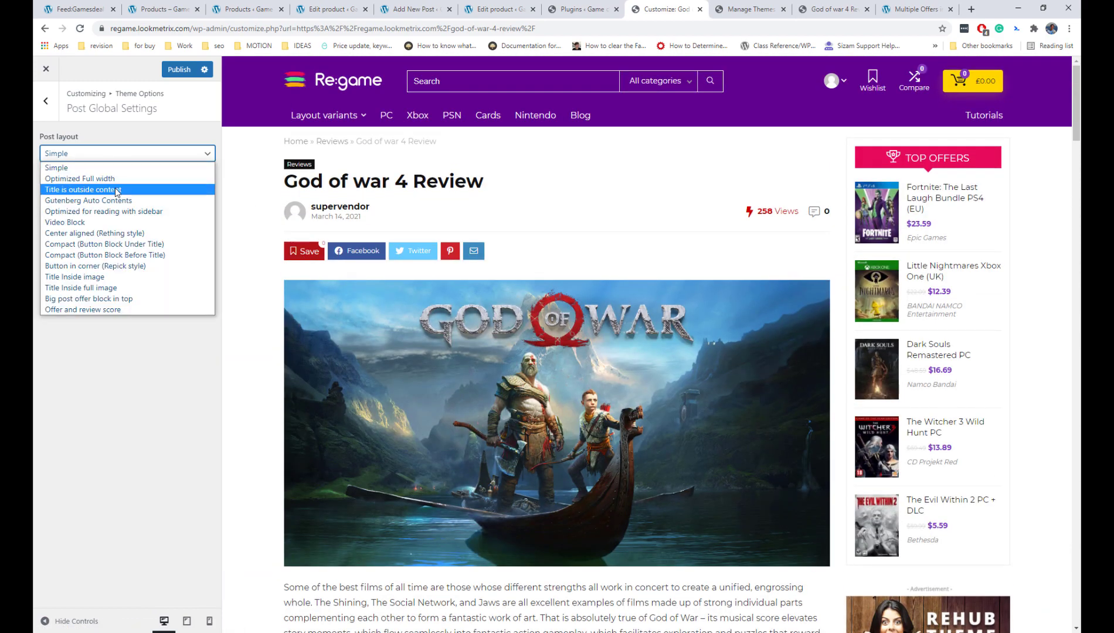
{"action": "left_click", "coordinate": [122, 211]}
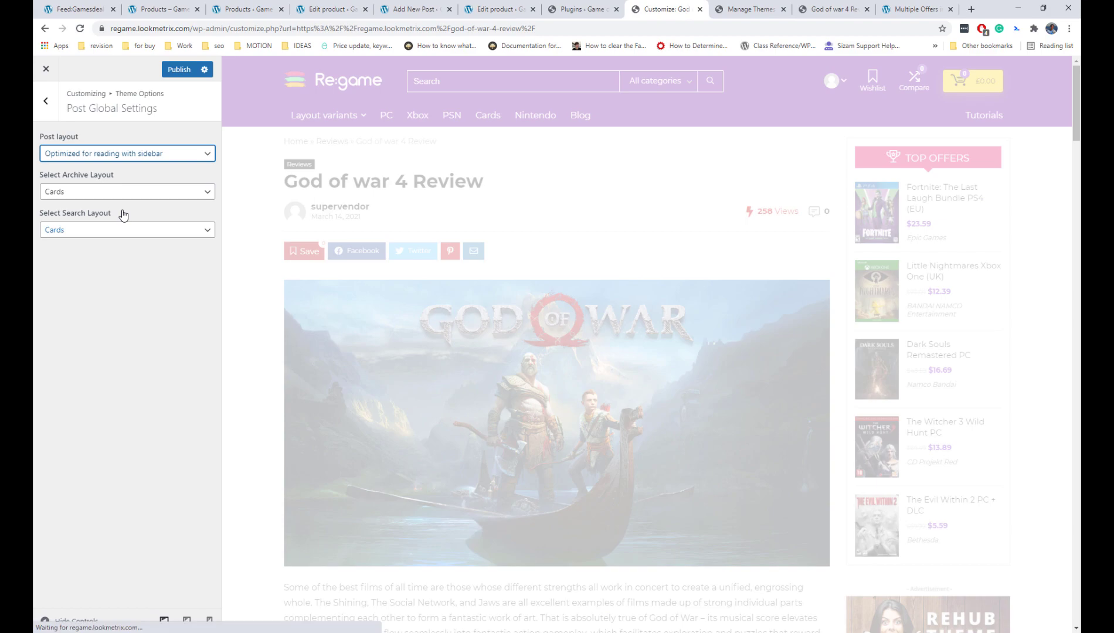
{"action": "scroll", "coordinate": [262, 208], "scroll_direction": "down", "scroll_amount": 8}
{"action": "scroll", "coordinate": [262, 208], "scroll_direction": "down", "scroll_amount": 20}
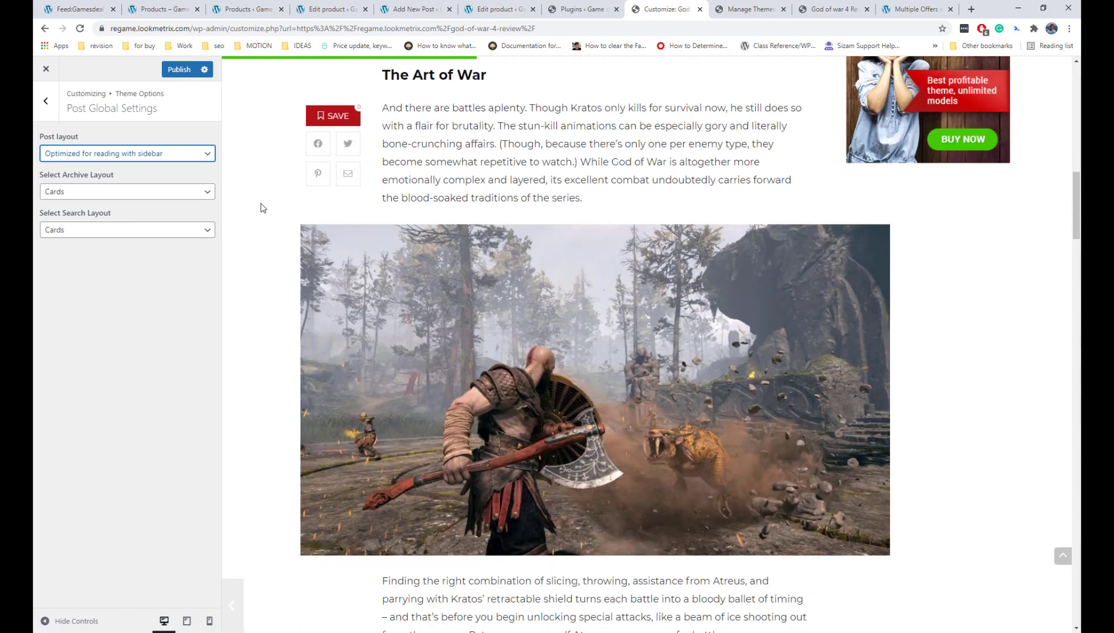
{"action": "scroll", "coordinate": [262, 208], "scroll_direction": "up", "scroll_amount": 20}
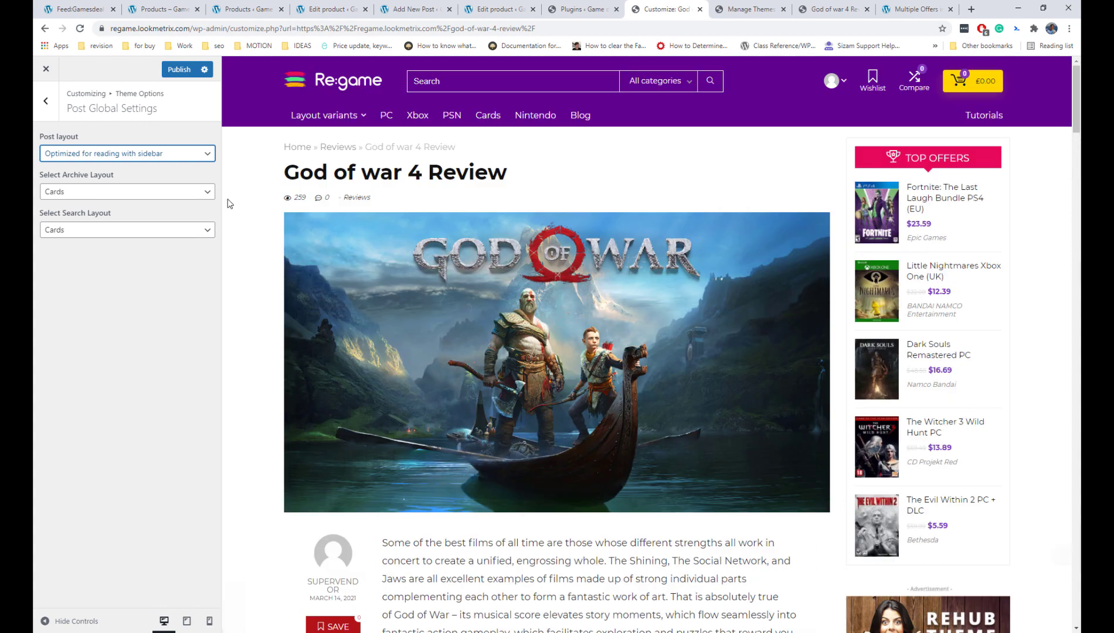
- Switch the post layout to Title Inside full image and review the preview
{"action": "left_click", "coordinate": [104, 157]}
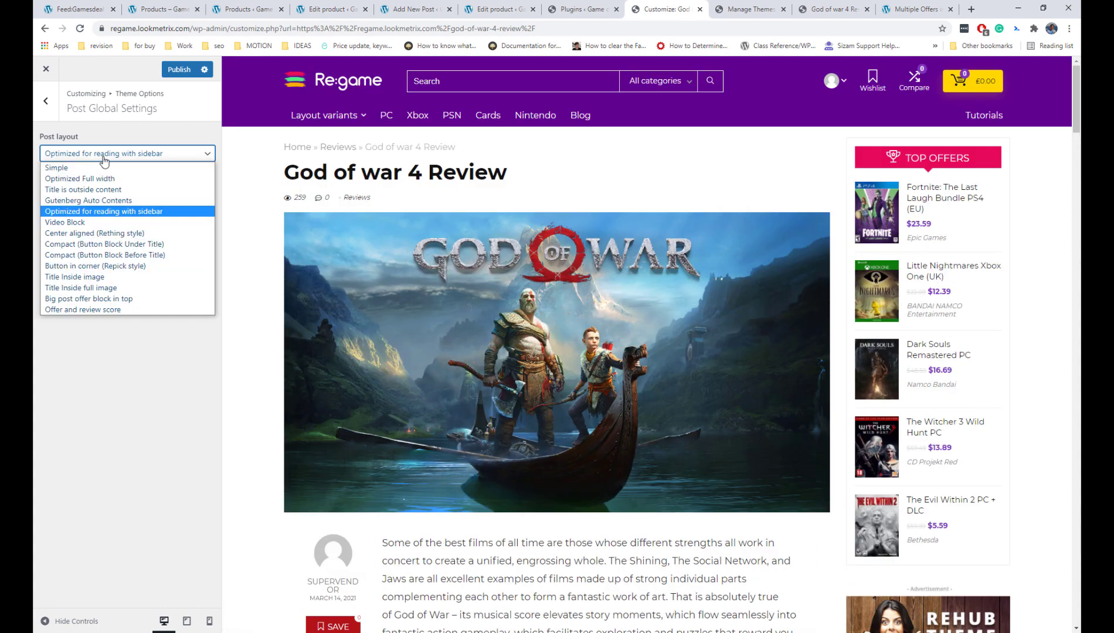
{"action": "left_click", "coordinate": [152, 287]}
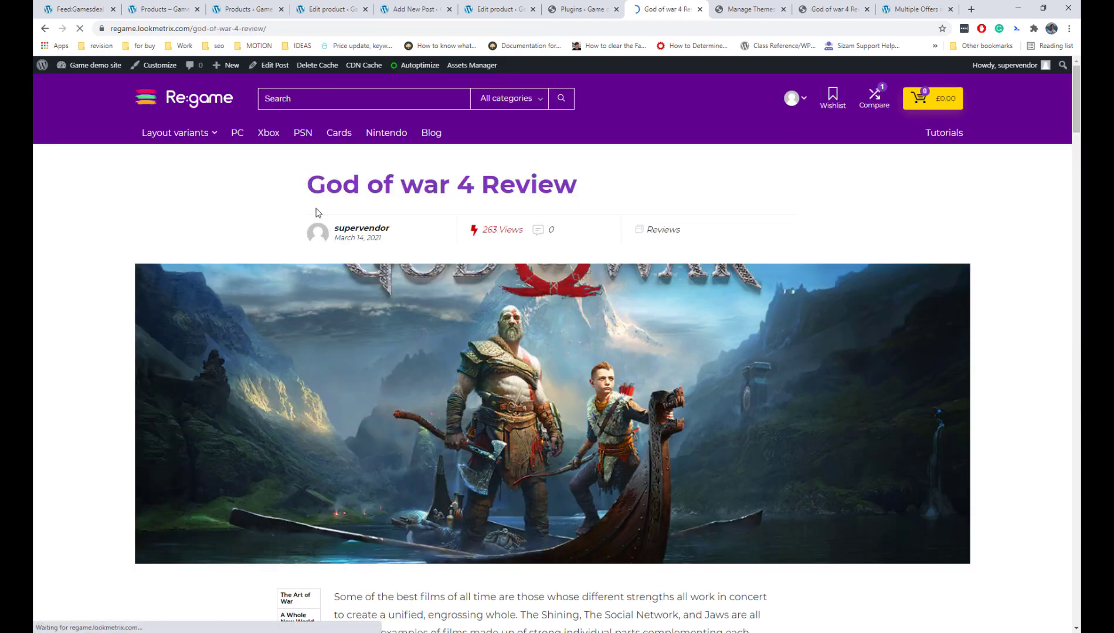
{"action": "scroll", "coordinate": [316, 234], "scroll_direction": "down", "scroll_amount": 6}
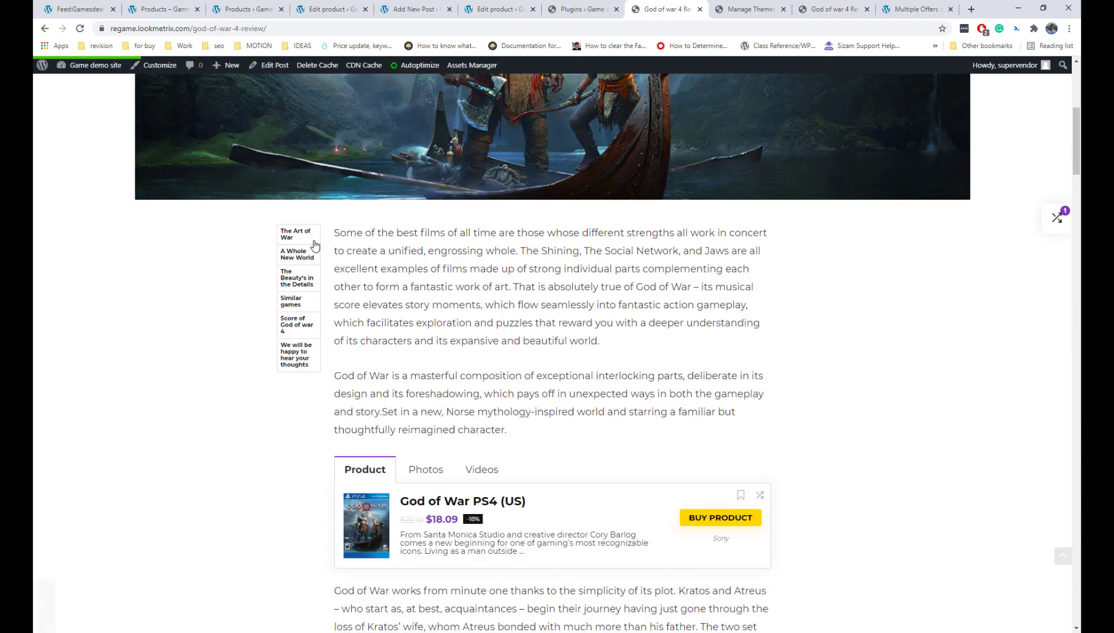
{"action": "scroll", "coordinate": [310, 308], "scroll_direction": "down", "scroll_amount": 15}
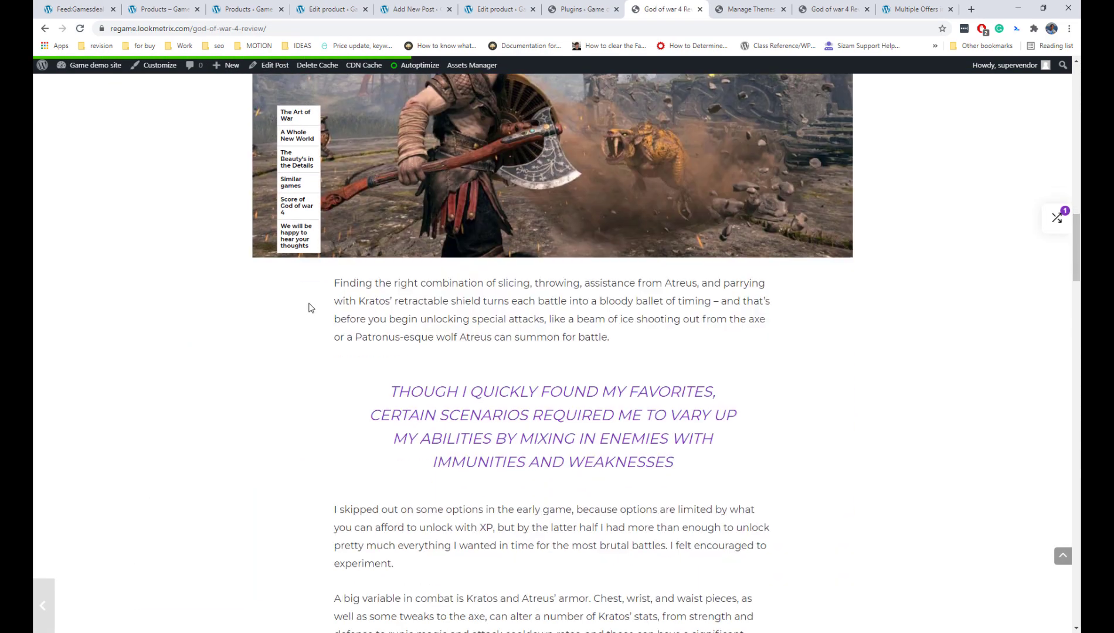
{"action": "scroll", "coordinate": [310, 308], "scroll_direction": "up", "scroll_amount": 12}
{"action": "scroll", "coordinate": [309, 305], "scroll_direction": "up", "scroll_amount": 9}
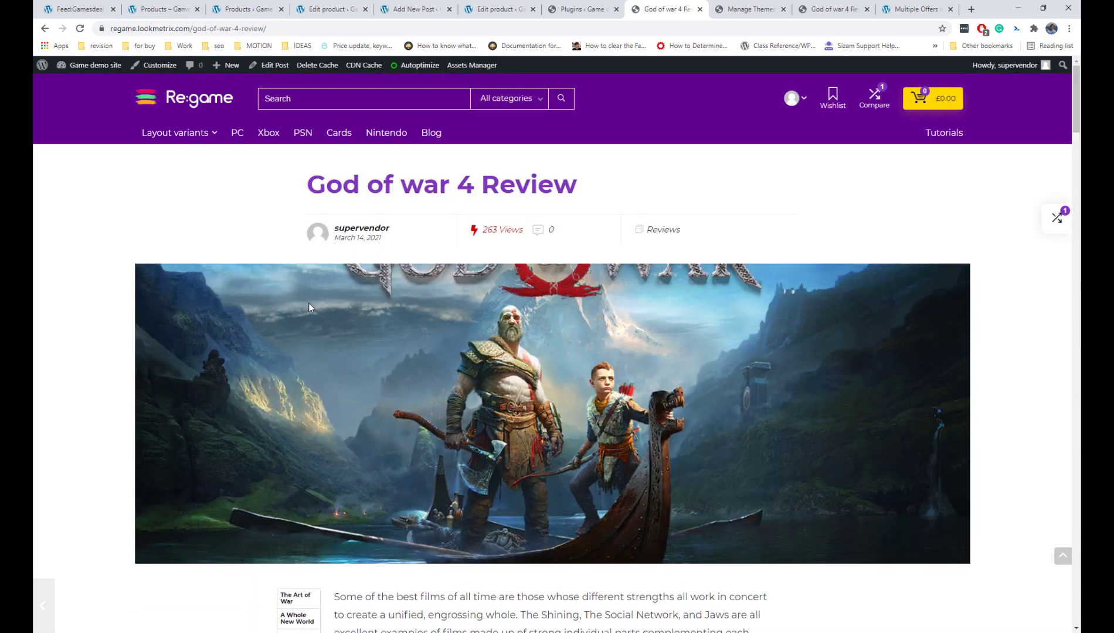
- Open the God of war 4 Review post in the block editor in a new tab
{"action": "right_click", "coordinate": [270, 65]}
{"action": "left_click", "coordinate": [317, 70]}
{"action": "left_click", "coordinate": [686, 9]}
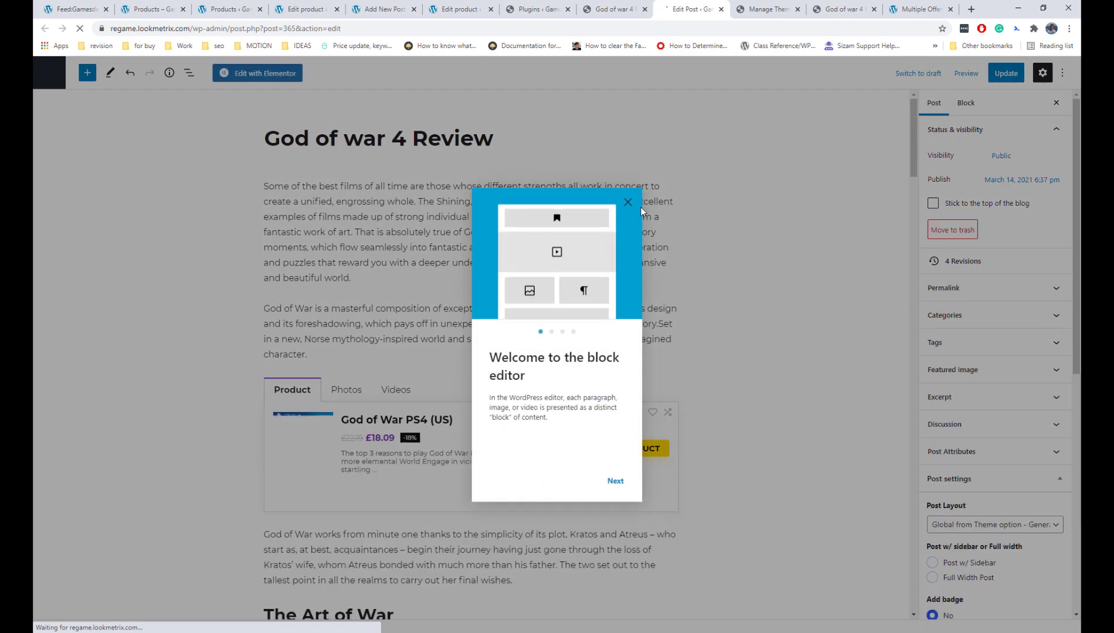
{"action": "left_click", "coordinate": [633, 206]}
- Insert the Top list shortcode block directly below the post title
{"action": "left_click", "coordinate": [550, 149]}
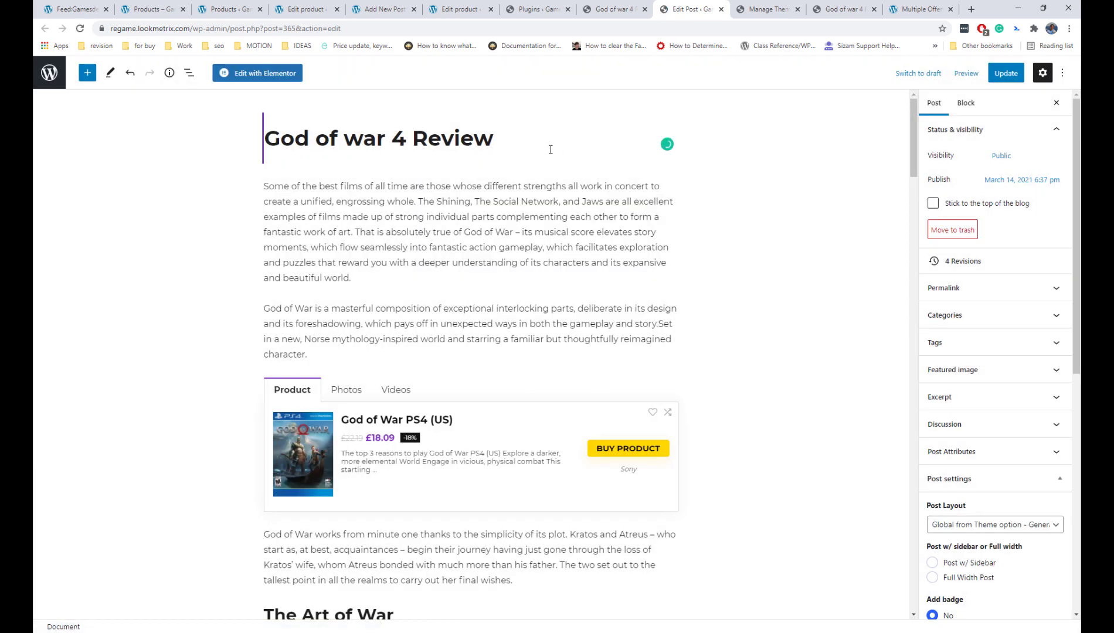
{"action": "key", "text": "Return"}
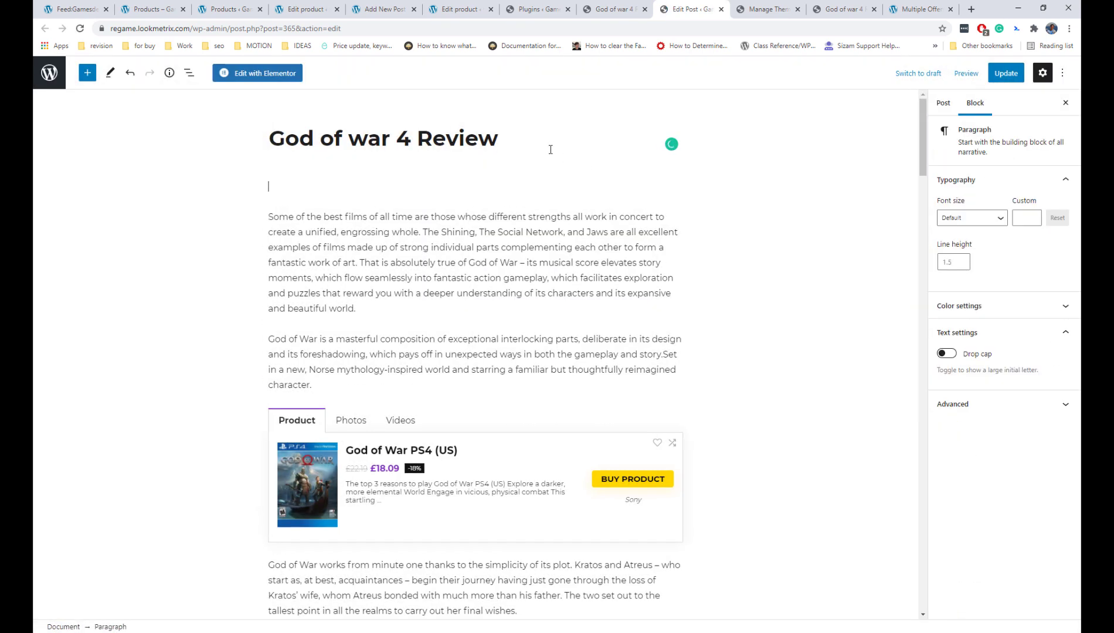
{"action": "key", "text": "BackSpace"}
{"action": "key", "text": "Return"}
{"action": "left_click", "coordinate": [671, 187]}
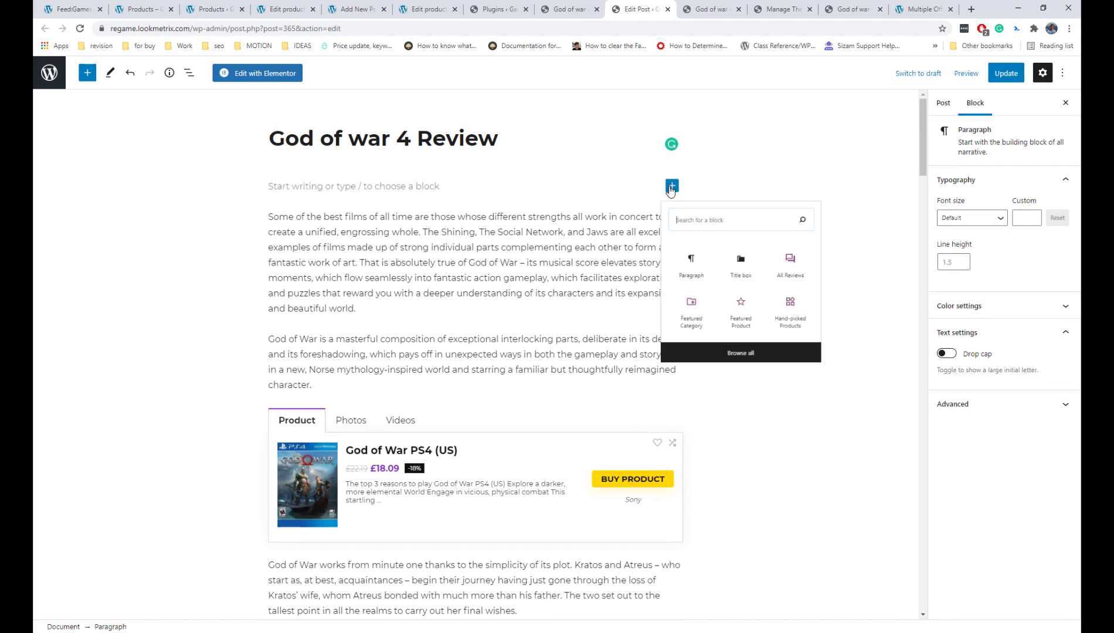
{"action": "type", "text": "top"}
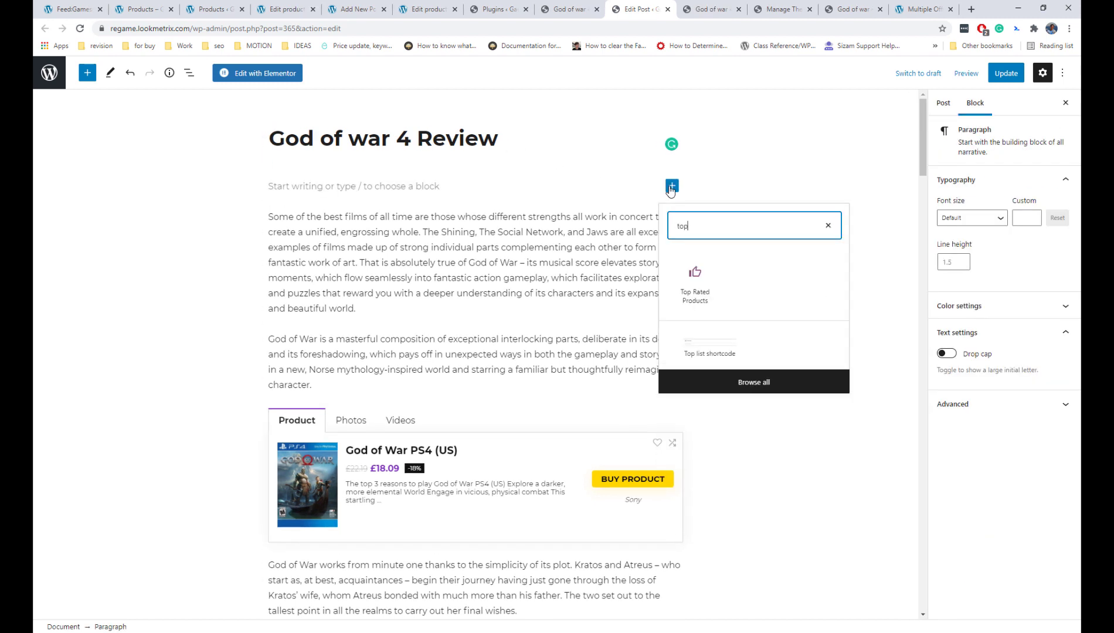
{"action": "left_click", "coordinate": [717, 344]}
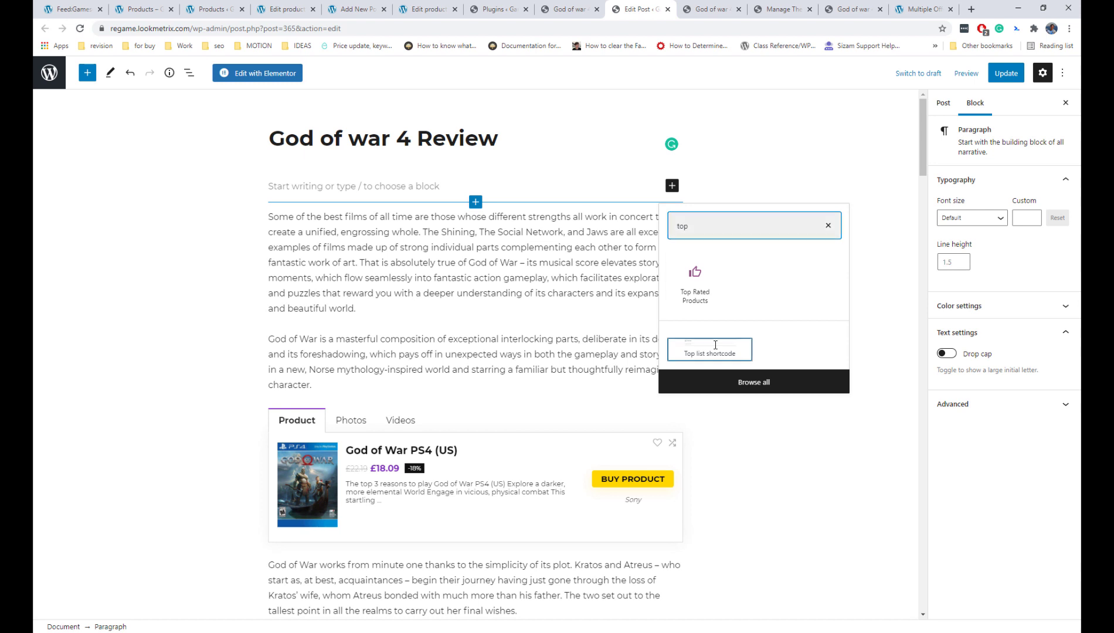
- Update the post and reload the live review to check the numbered list
{"action": "left_click", "coordinate": [1000, 76]}
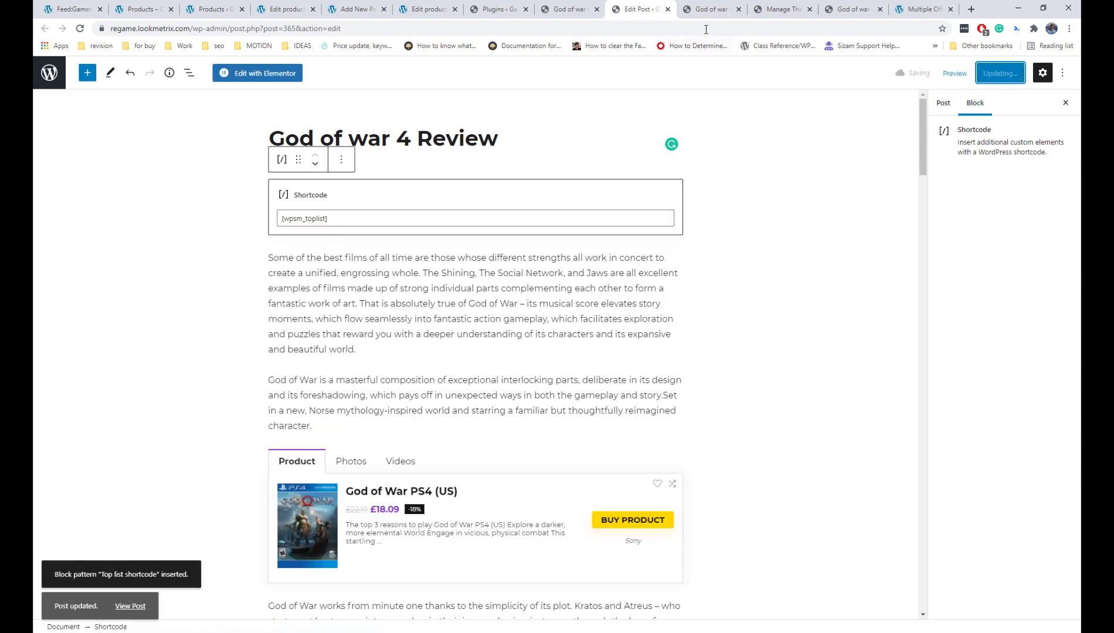
{"action": "left_click", "coordinate": [700, 13]}
{"action": "key", "text": "F5"}
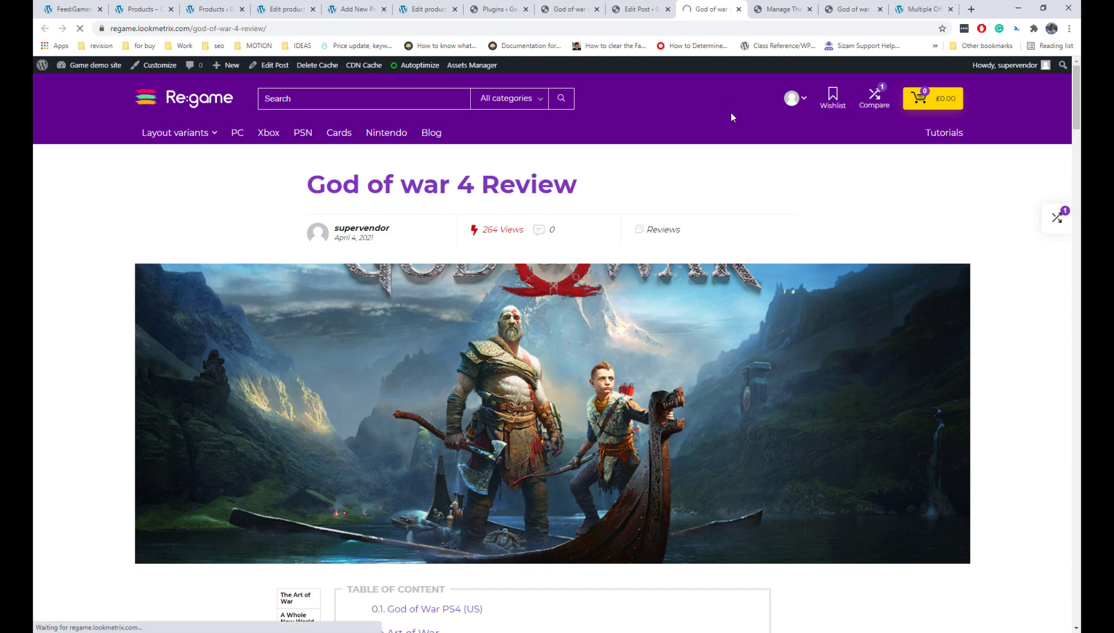
{"action": "scroll", "coordinate": [730, 112], "scroll_direction": "down", "scroll_amount": 3}
{"action": "scroll", "coordinate": [730, 112], "scroll_direction": "down", "scroll_amount": 3}
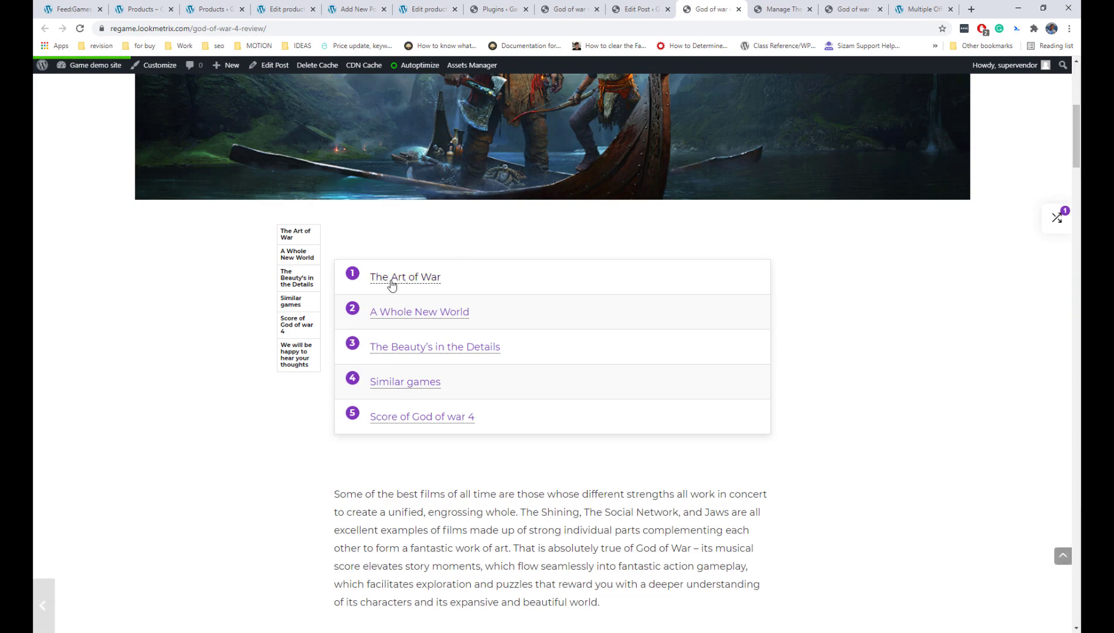
{"action": "scroll", "coordinate": [391, 287], "scroll_direction": "down", "scroll_amount": 3}
{"action": "scroll", "coordinate": [411, 288], "scroll_direction": "up", "scroll_amount": 3}
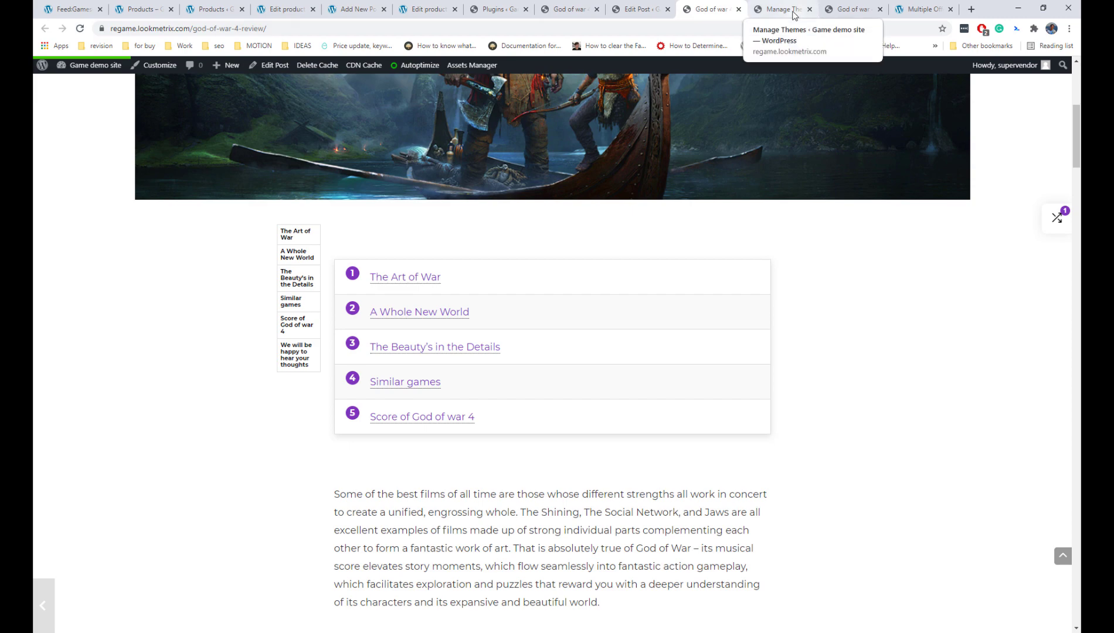
- Scroll through the Re:Mag Multiple Offers demo page
{"action": "left_click", "coordinate": [786, 9]}
{"action": "scroll", "coordinate": [175, 206], "scroll_direction": "down", "scroll_amount": 4}
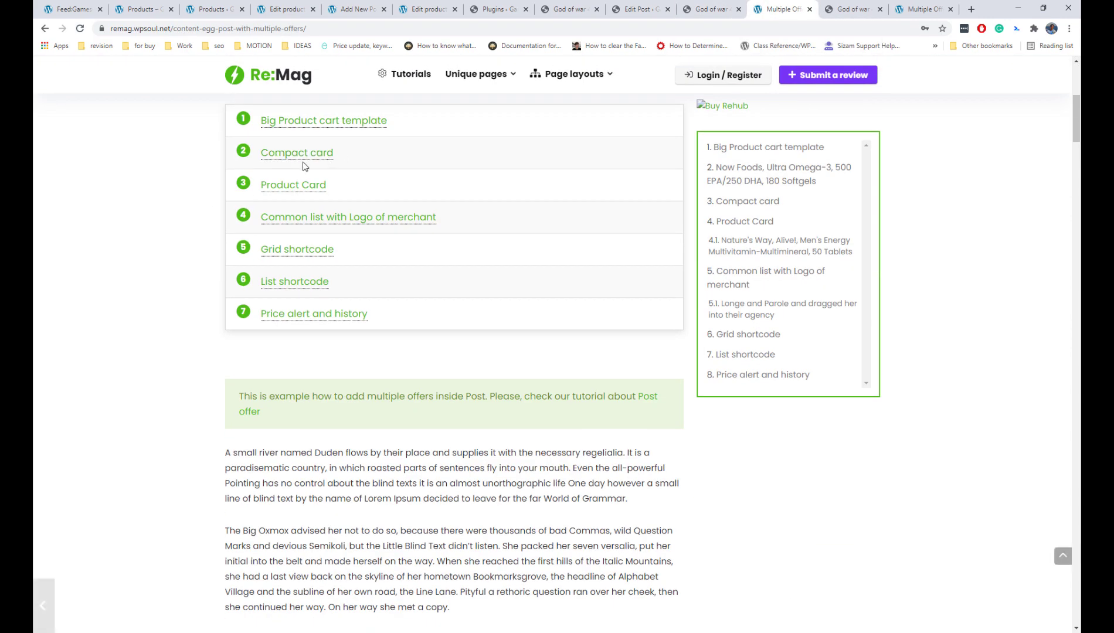
{"action": "scroll", "coordinate": [304, 166], "scroll_direction": "down", "scroll_amount": 15}
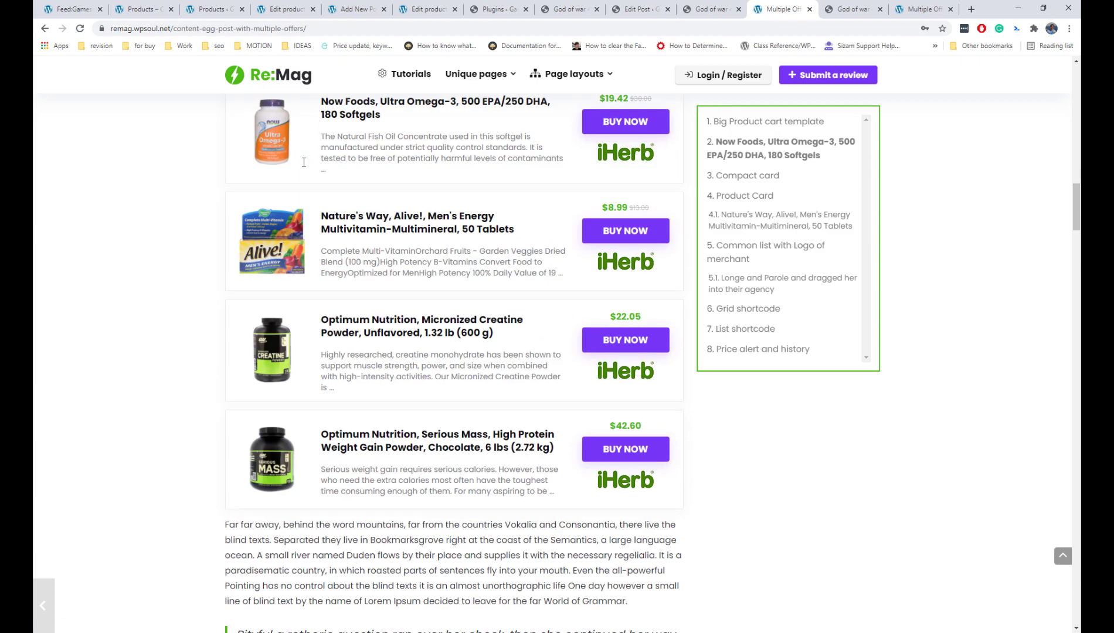
{"action": "scroll", "coordinate": [304, 164], "scroll_direction": "down", "scroll_amount": 20}
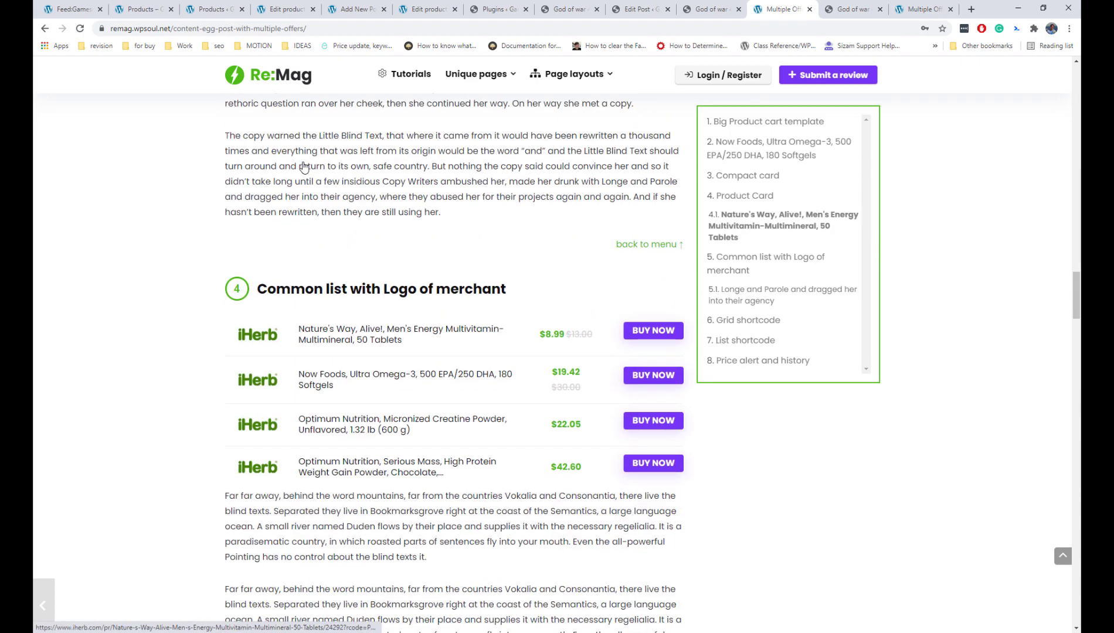
{"action": "scroll", "coordinate": [304, 166], "scroll_direction": "up", "scroll_amount": 20}
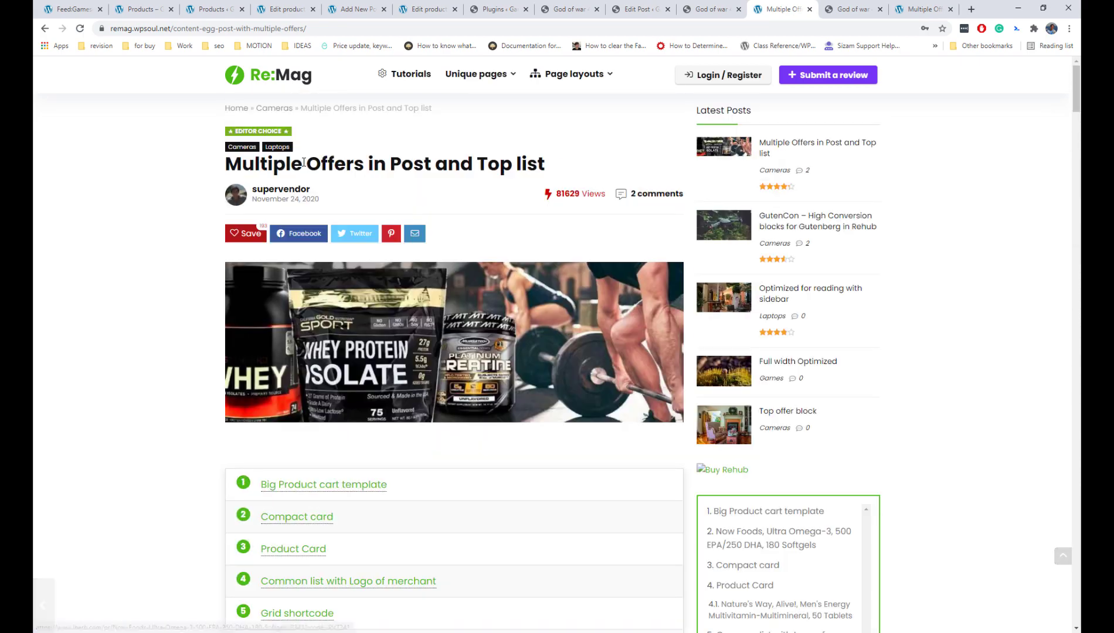
- Browse the GutenCon demo post, then return to the God of war 4 Review editor
{"action": "left_click", "coordinate": [815, 216]}
{"action": "scroll", "coordinate": [964, 187], "scroll_direction": "down", "scroll_amount": 10}
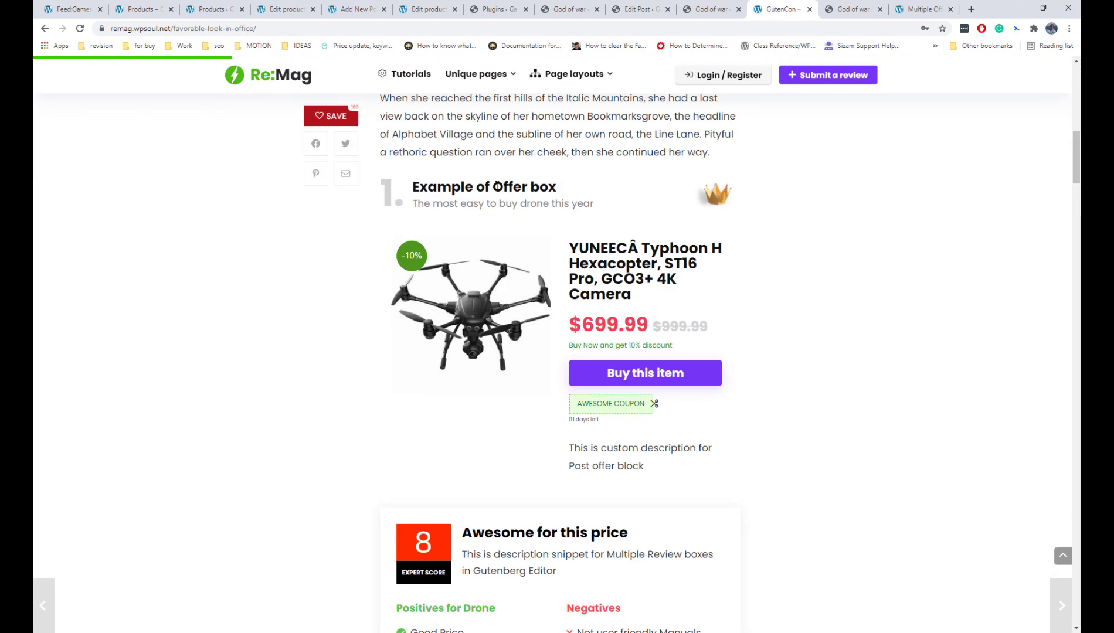
{"action": "scroll", "coordinate": [498, 187], "scroll_direction": "down", "scroll_amount": 12}
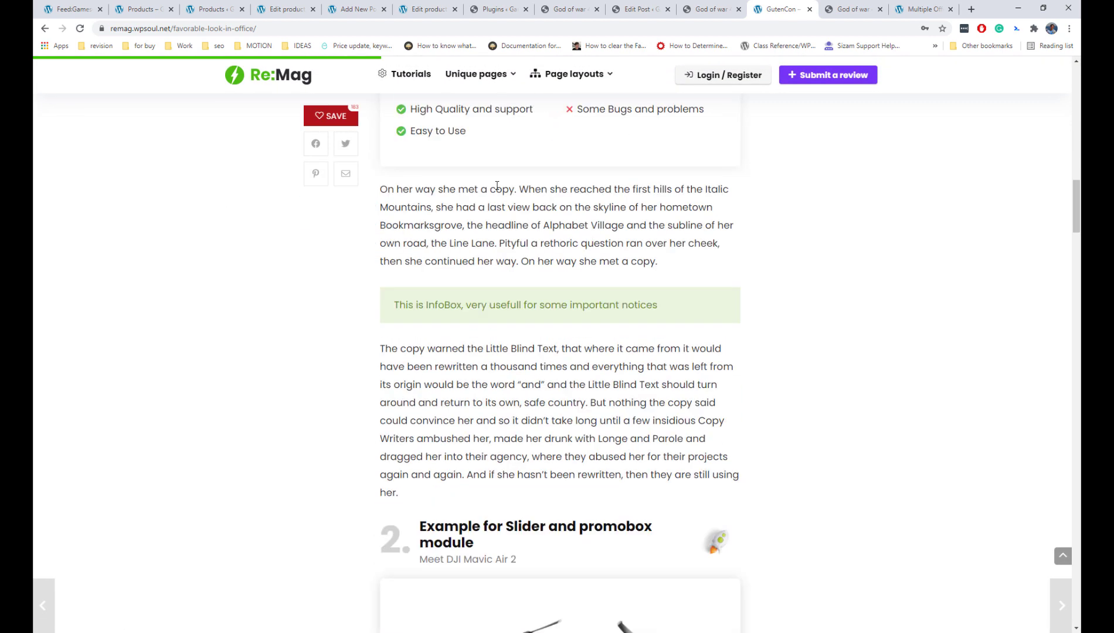
{"action": "scroll", "coordinate": [497, 187], "scroll_direction": "down", "scroll_amount": 3}
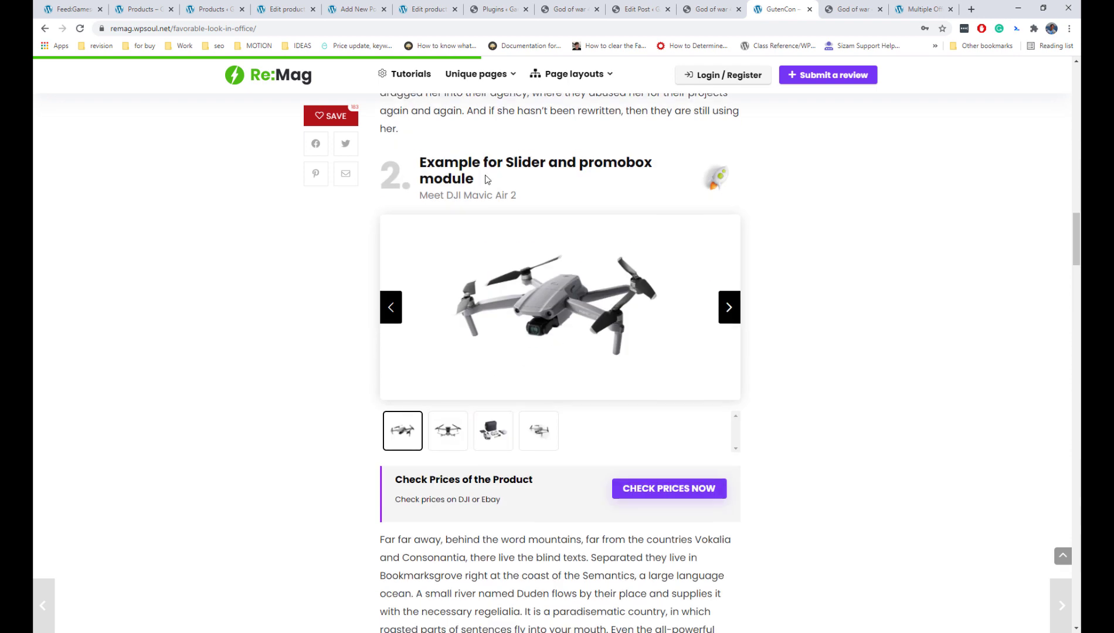
{"action": "scroll", "coordinate": [486, 179], "scroll_direction": "down", "scroll_amount": 20}
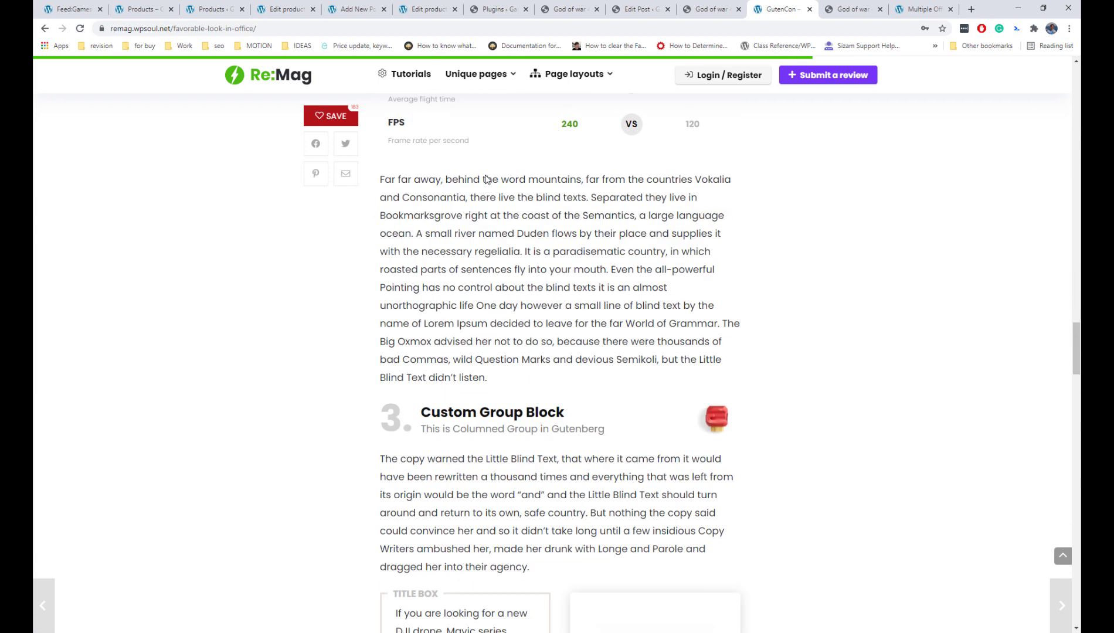
{"action": "scroll", "coordinate": [481, 183], "scroll_direction": "down", "scroll_amount": 4}
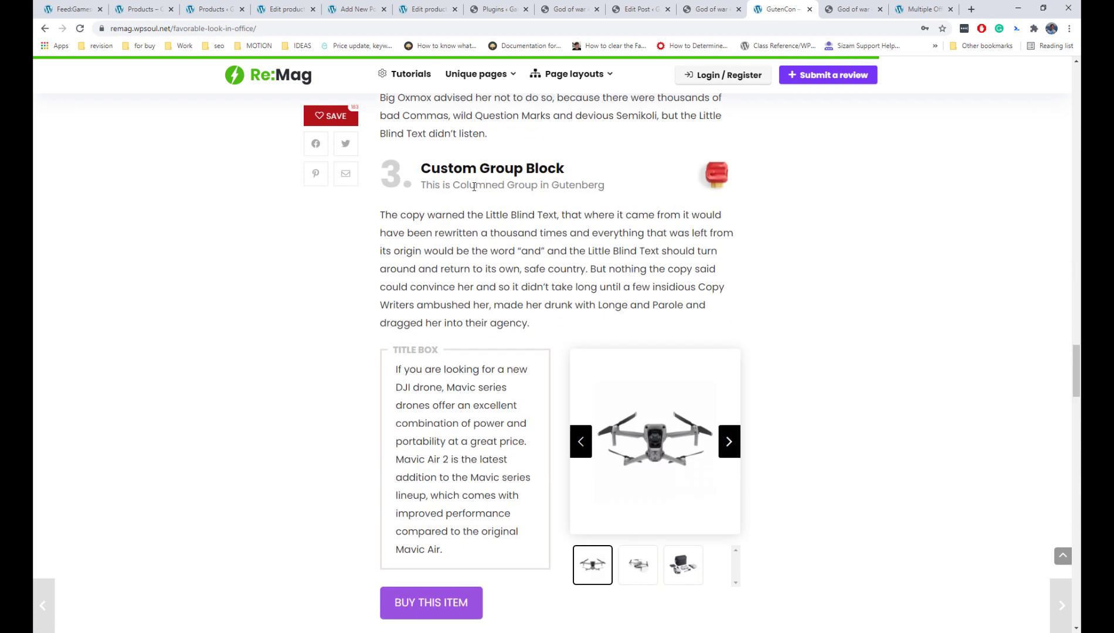
{"action": "left_click", "coordinate": [628, 8]}
{"action": "scroll", "coordinate": [588, 257], "scroll_direction": "up", "scroll_amount": 10}
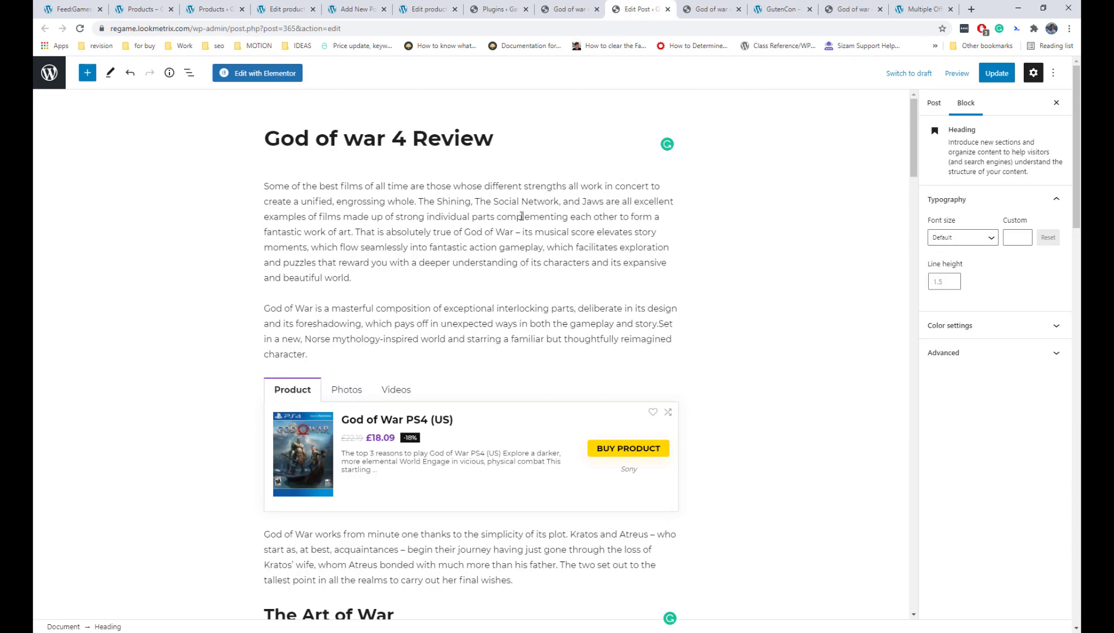
- Try a Review Heading block below the title, then remove it
{"action": "left_click", "coordinate": [517, 142]}
{"action": "key", "text": "Return"}
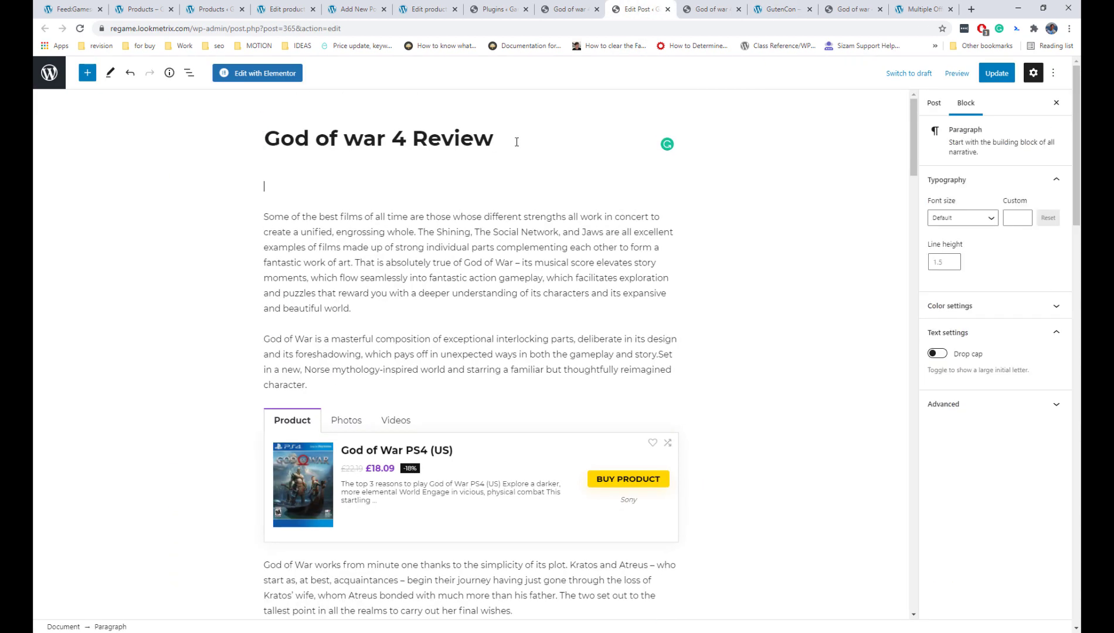
{"action": "type", "text": "/revi"}
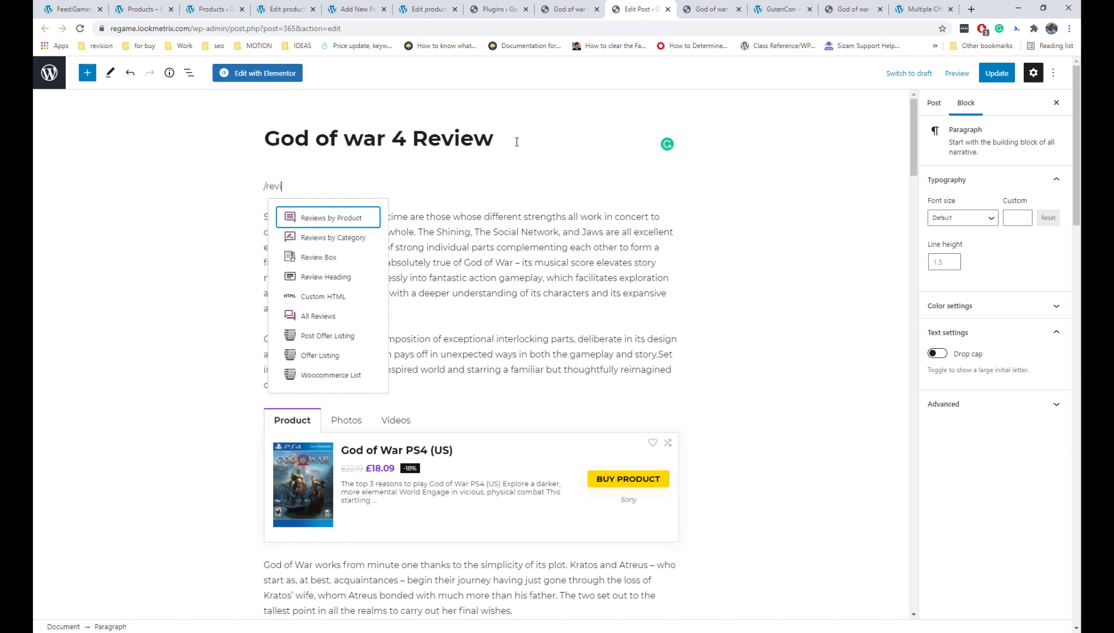
{"action": "type", "text": "ew"}
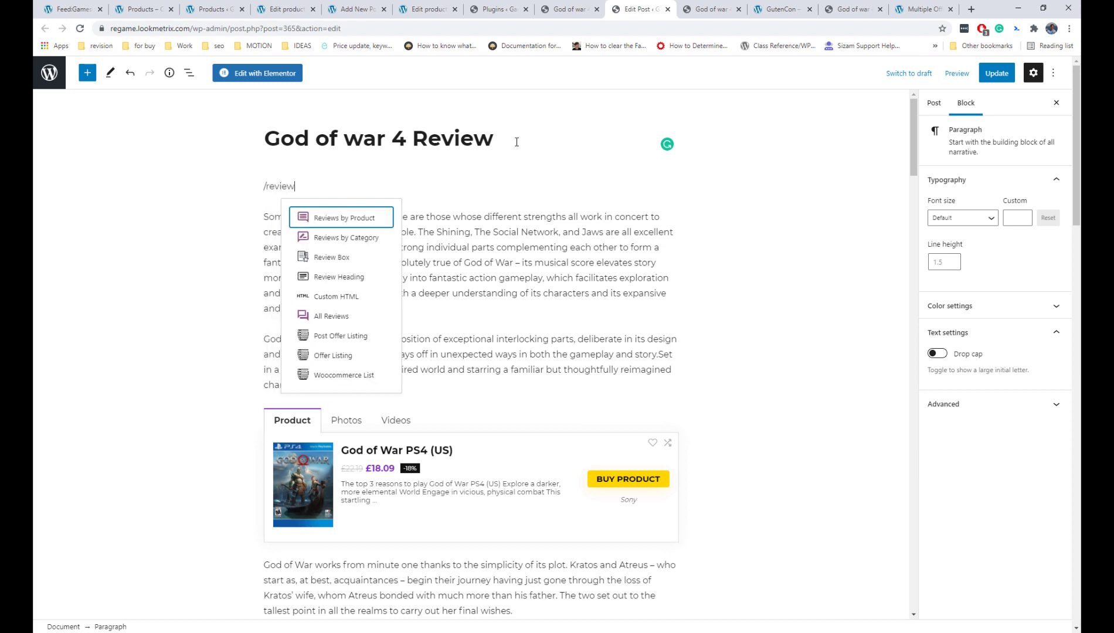
{"action": "type", "text": " h"}
{"action": "key", "text": "BackSpace"}
{"action": "left_click", "coordinate": [312, 279]}
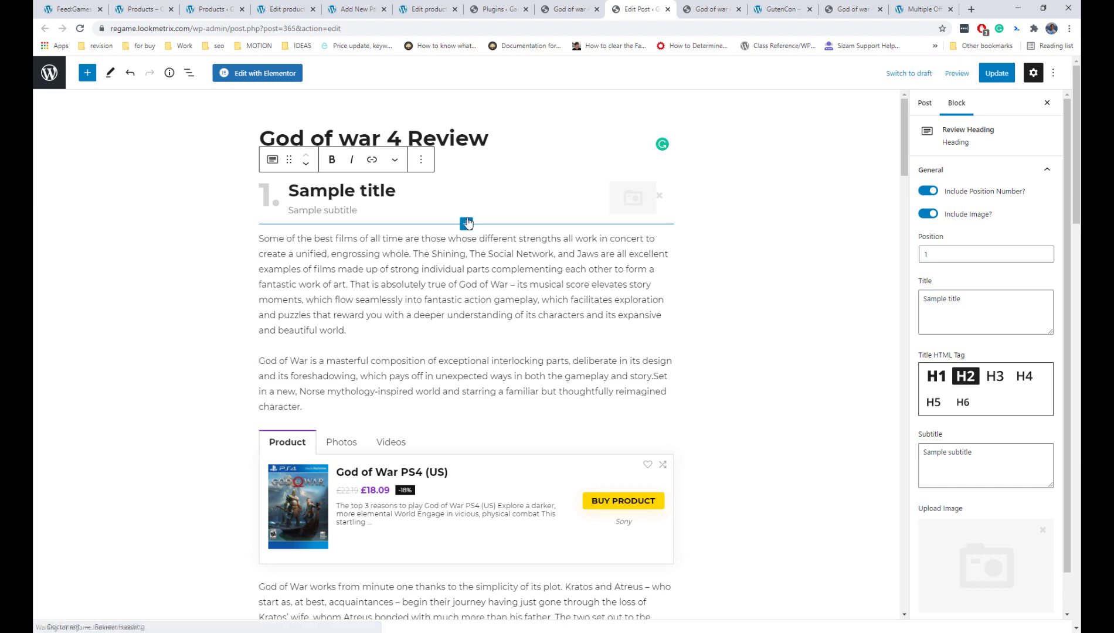
{"action": "left_click", "coordinate": [422, 159]}
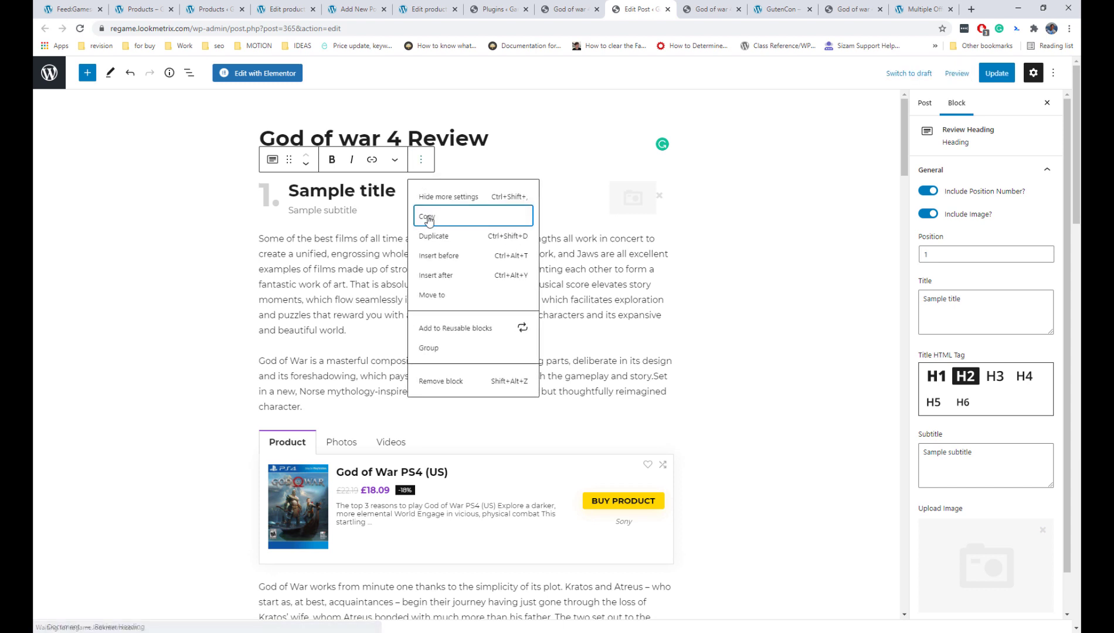
{"action": "left_click", "coordinate": [444, 379]}
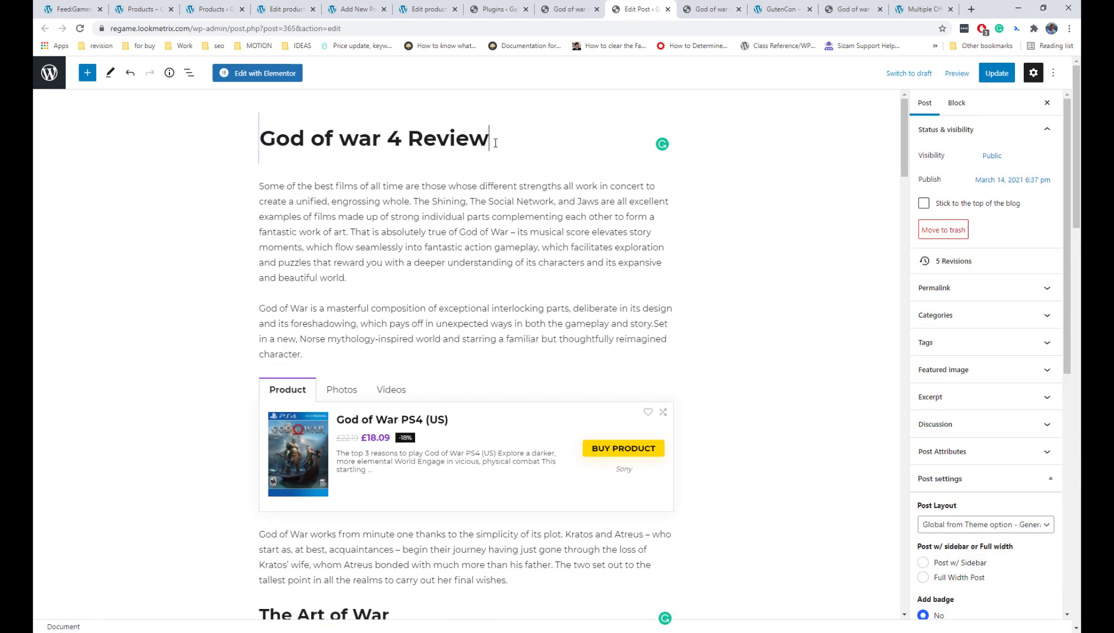
- Insert a Color Heading block below the title using /color
{"action": "key", "text": "Return"}
{"action": "type", "text": "/color"}
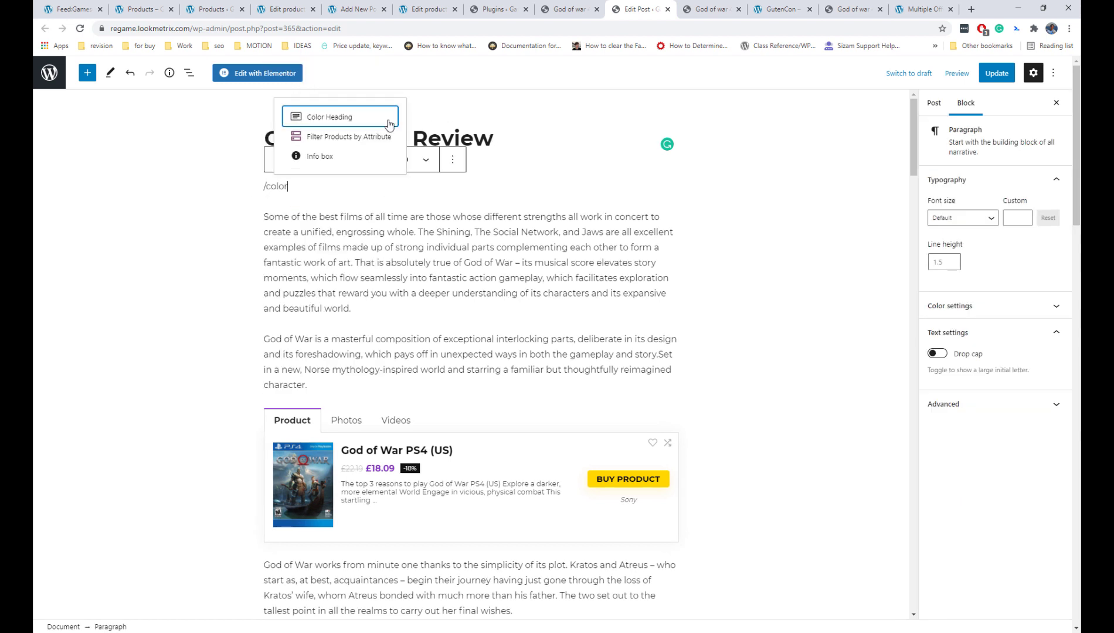
{"action": "left_click", "coordinate": [356, 120]}
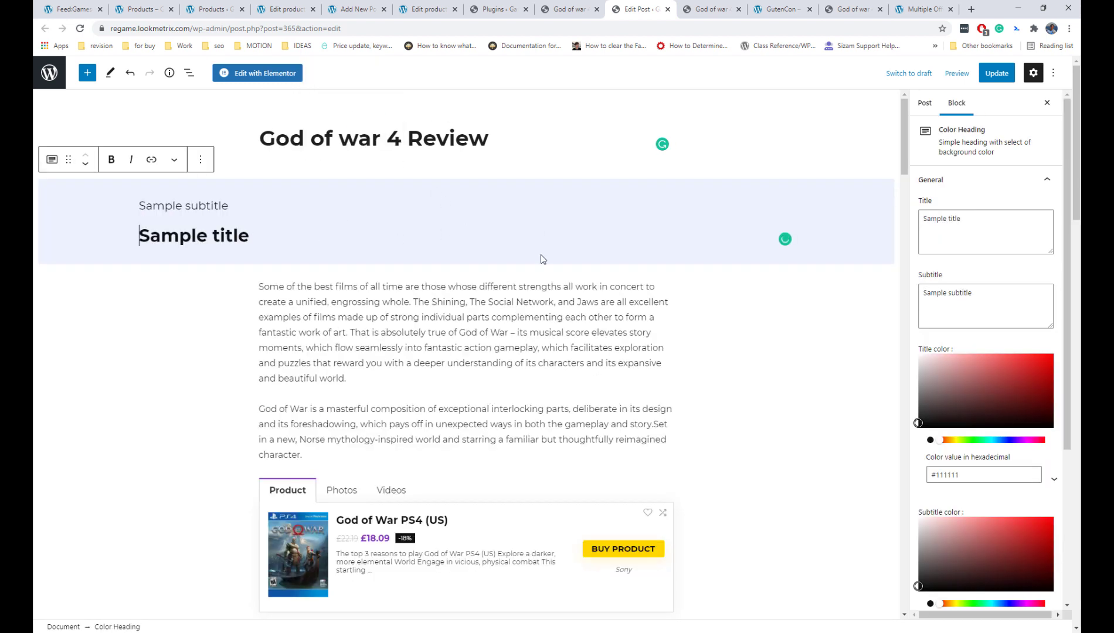
{"action": "scroll", "coordinate": [541, 254], "scroll_direction": "down", "scroll_amount": 2}
{"action": "scroll", "coordinate": [375, 251], "scroll_direction": "up", "scroll_amount": 2}
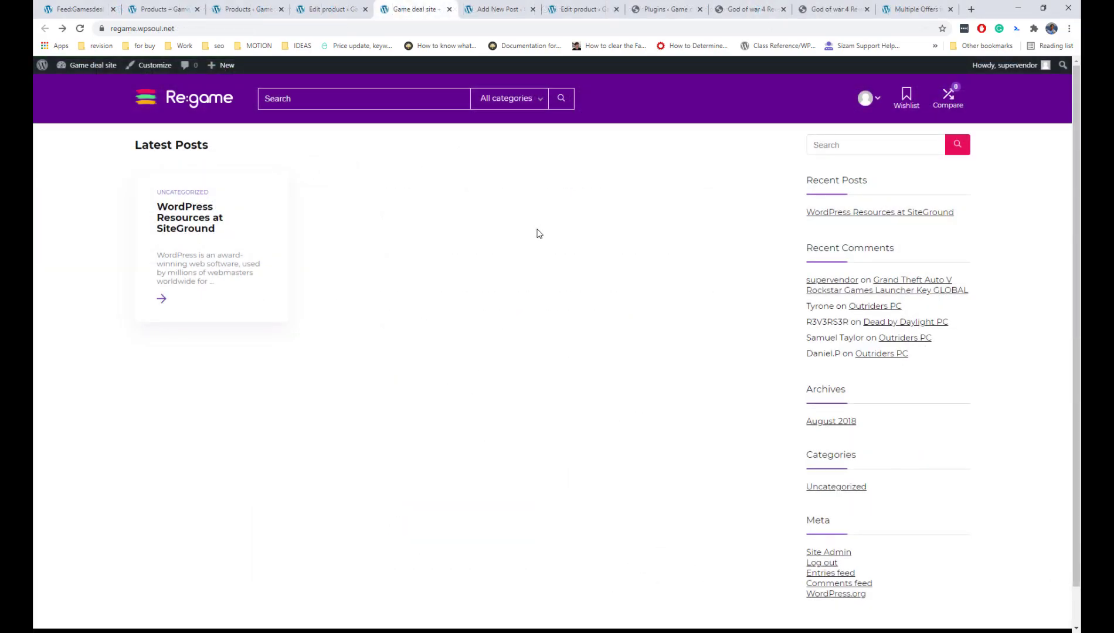
- Open the Dashboard in a new tab and go to Settings > Reading
{"action": "scroll", "coordinate": [537, 233], "scroll_direction": "down", "scroll_amount": 1}
{"action": "scroll", "coordinate": [498, 229], "scroll_direction": "up", "scroll_amount": 1}
{"action": "right_click", "coordinate": [91, 84]}
{"action": "left_click", "coordinate": [129, 87]}
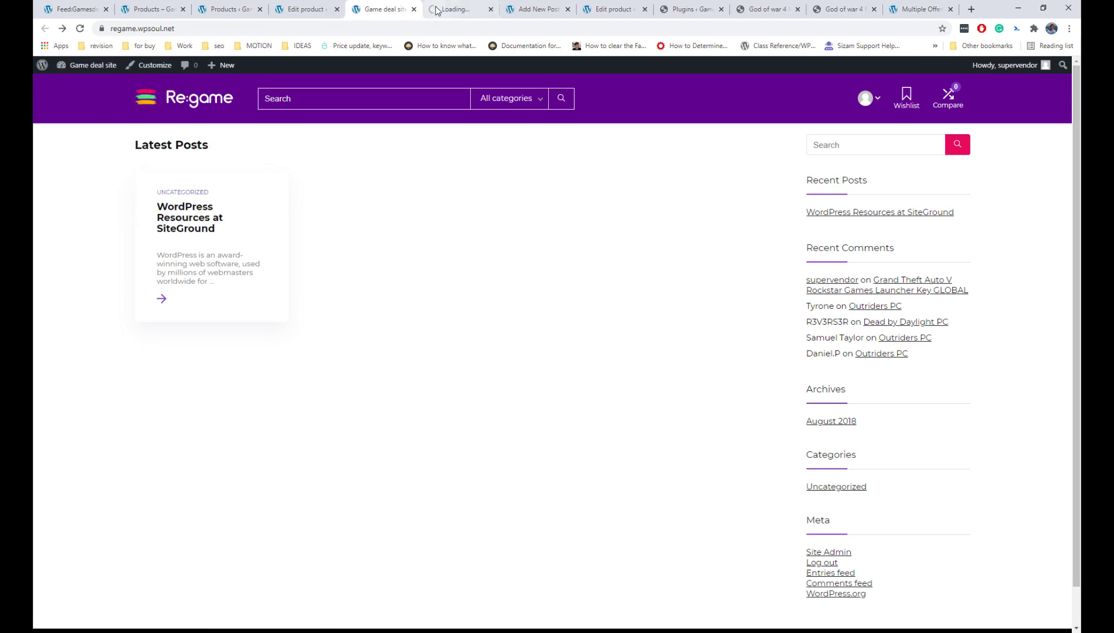
{"action": "left_click", "coordinate": [455, 9]}
{"action": "scroll", "coordinate": [427, 296], "scroll_direction": "down", "scroll_amount": 3}
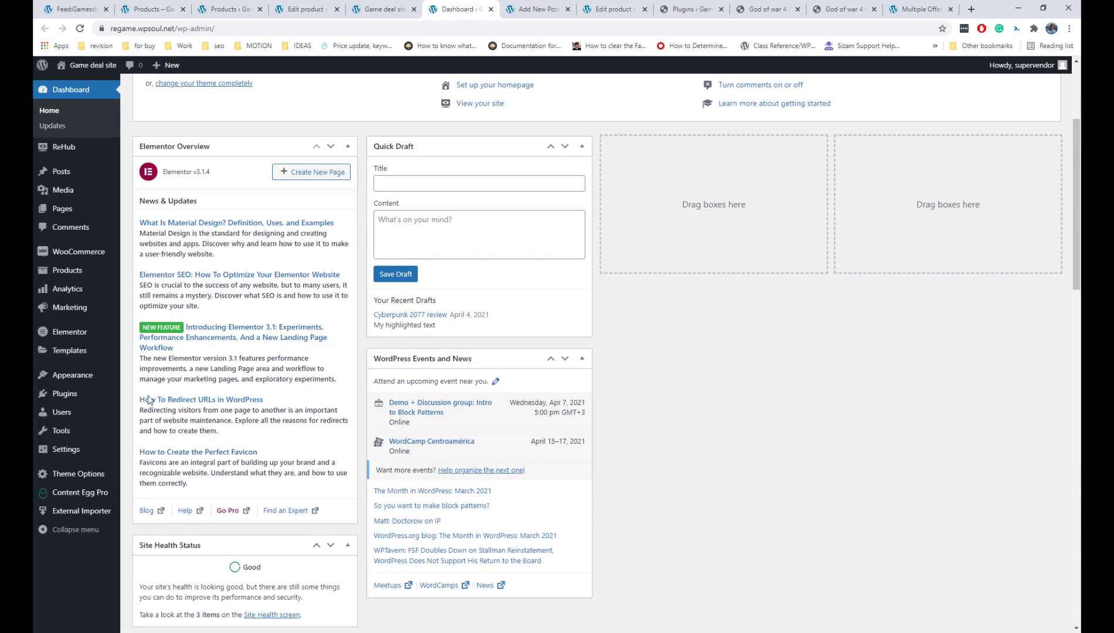
{"action": "mouse_move", "coordinate": [104, 449]}
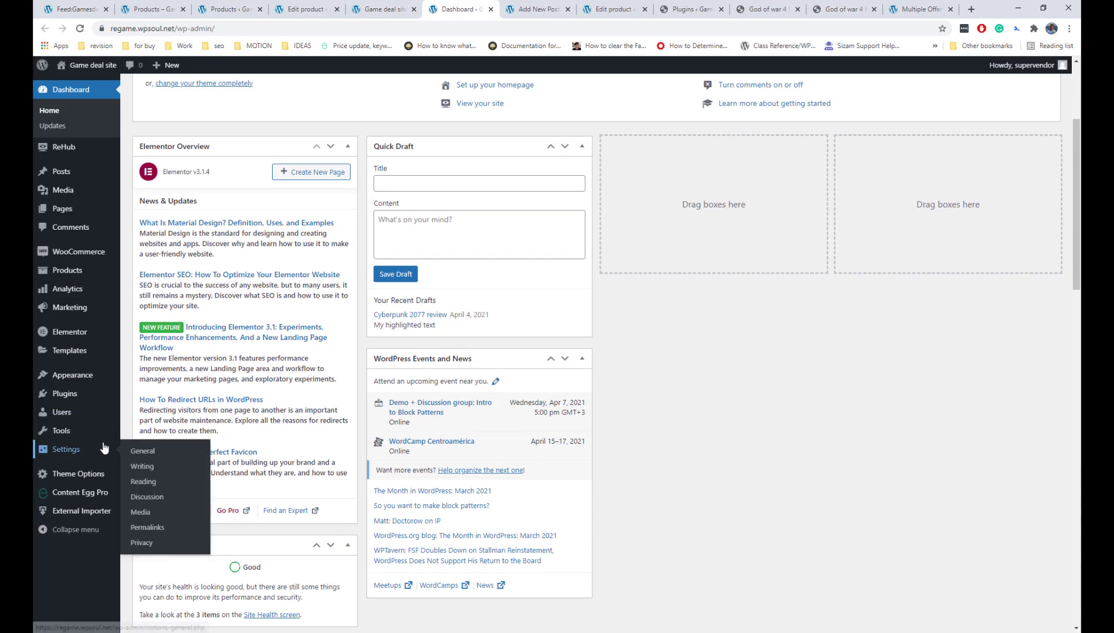
{"action": "left_click", "coordinate": [154, 483]}
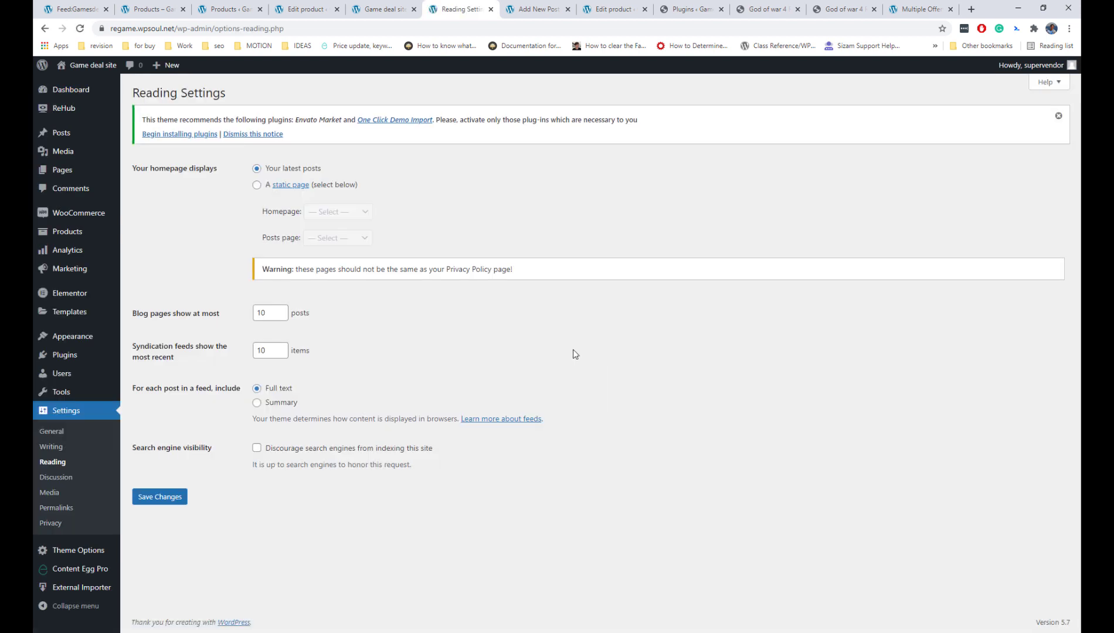
- Set the homepage display to 'A static page', leaving the Homepage page unselected
{"action": "left_click", "coordinate": [258, 185]}
{"action": "left_click", "coordinate": [328, 212]}
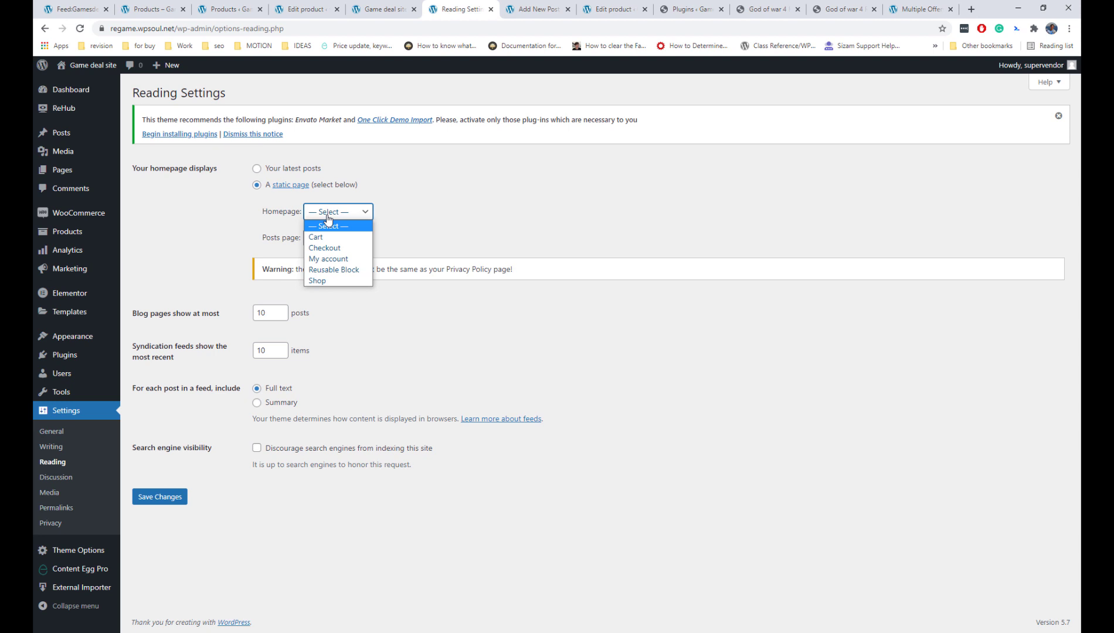
{"action": "left_click", "coordinate": [327, 217]}
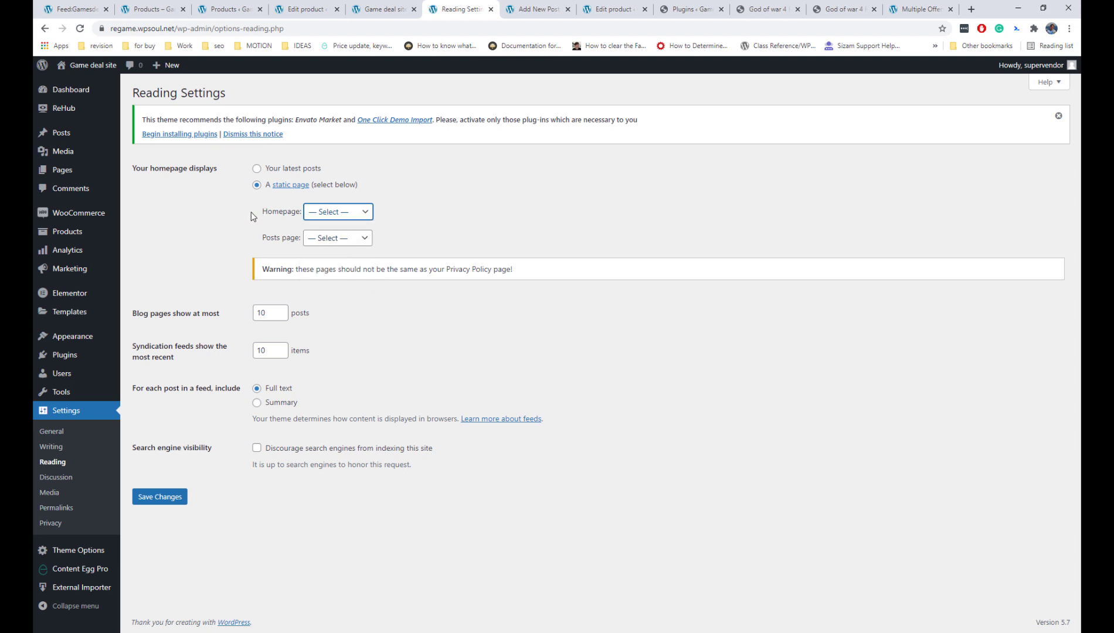
{"action": "mouse_move", "coordinate": [83, 172]}
{"action": "right_click", "coordinate": [147, 187]}
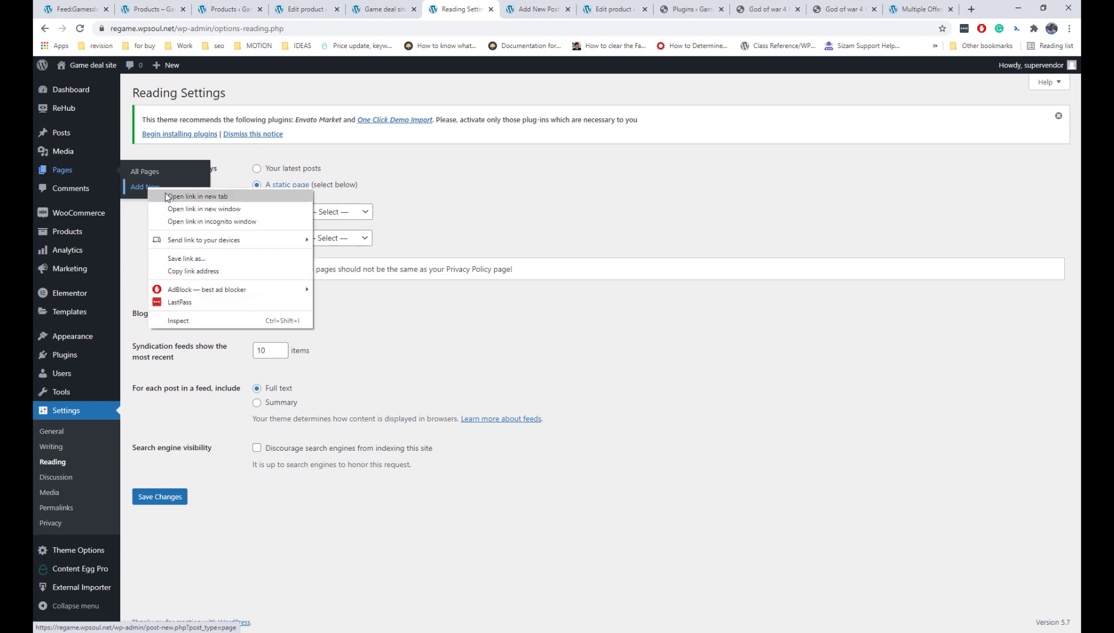
- Create a new page titled 'Regame homepage'
{"action": "left_click", "coordinate": [187, 194]}
{"action": "left_click", "coordinate": [481, 9]}
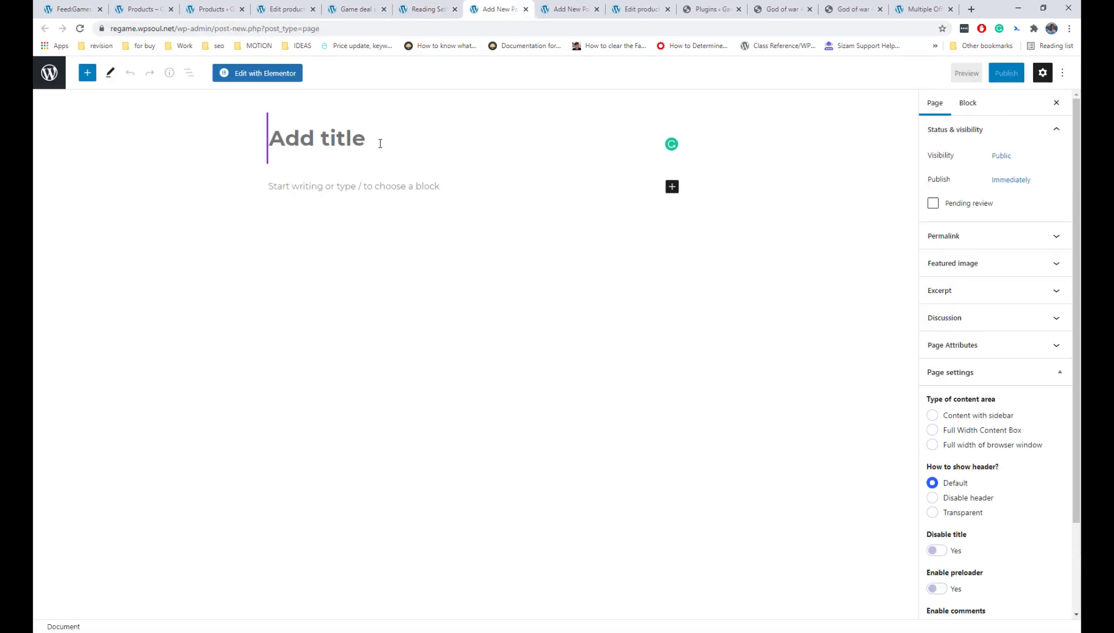
{"action": "type", "text": "H"}
{"action": "key", "text": "BackSpace"}
{"action": "type", "text": "Regame ho"}
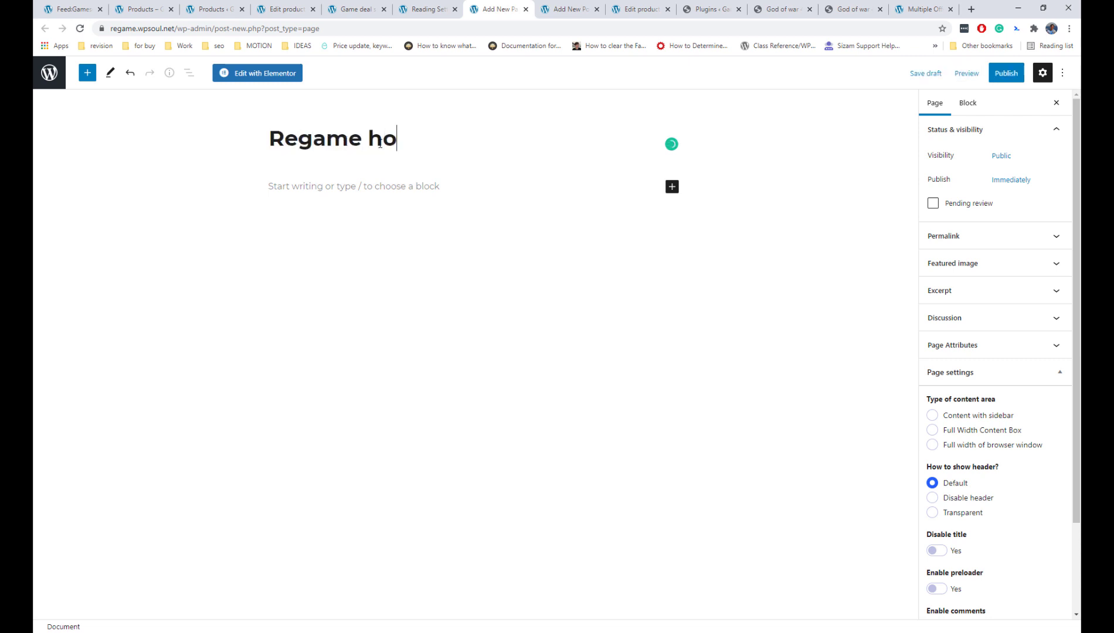
{"action": "type", "text": "mepage"}
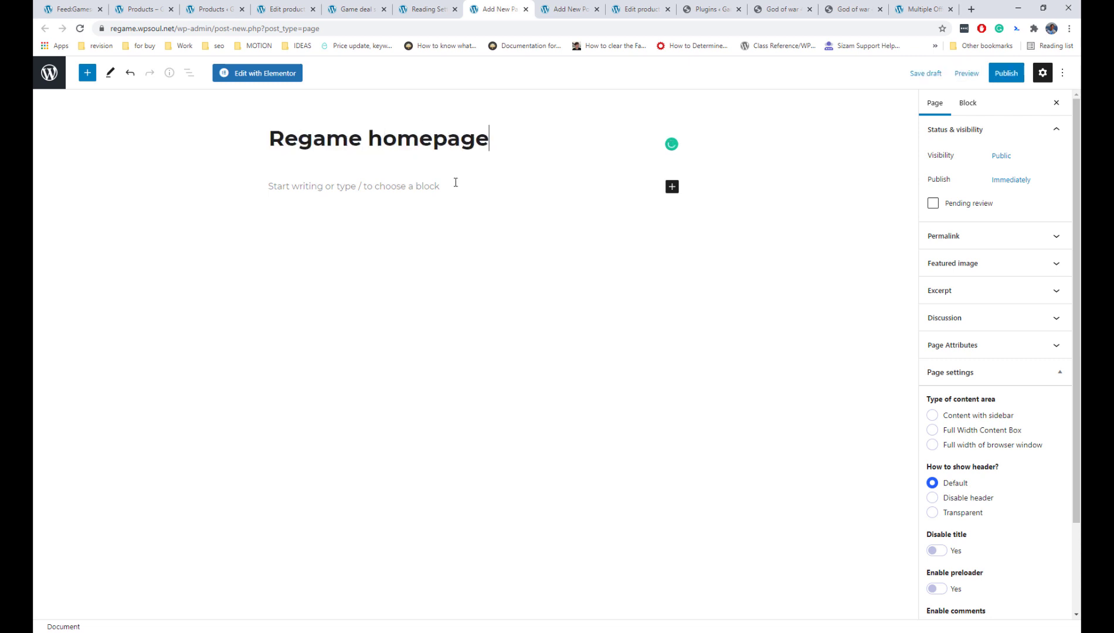
{"action": "left_click", "coordinate": [456, 183]}
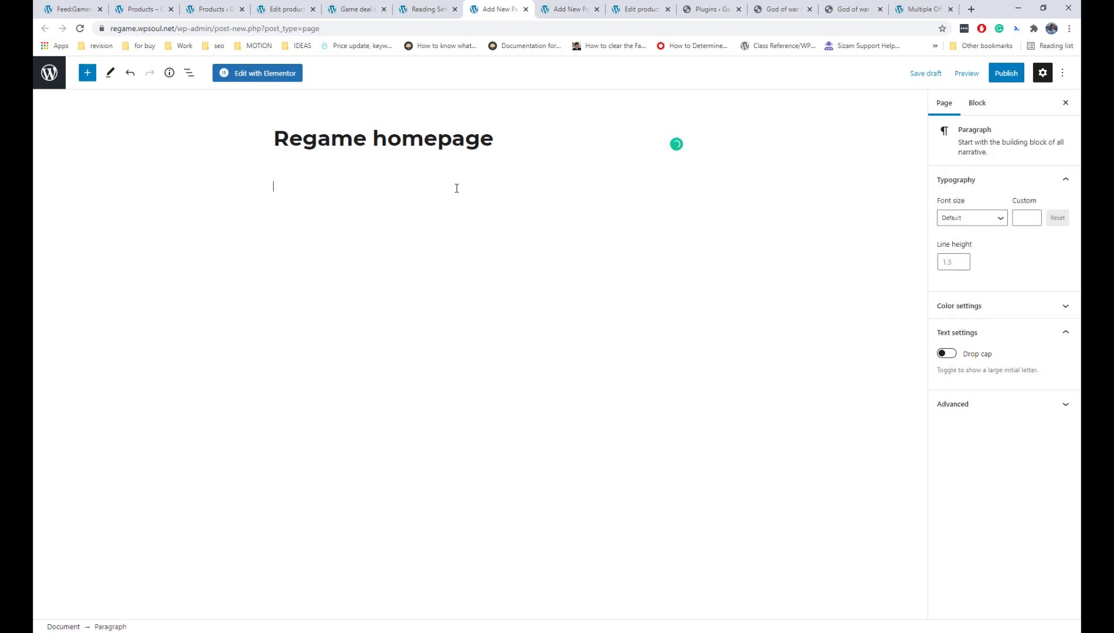
- Hide the page title and publish the Regame homepage page
{"action": "left_click", "coordinate": [491, 145]}
{"action": "scroll", "coordinate": [969, 247], "scroll_direction": "down", "scroll_amount": 2}
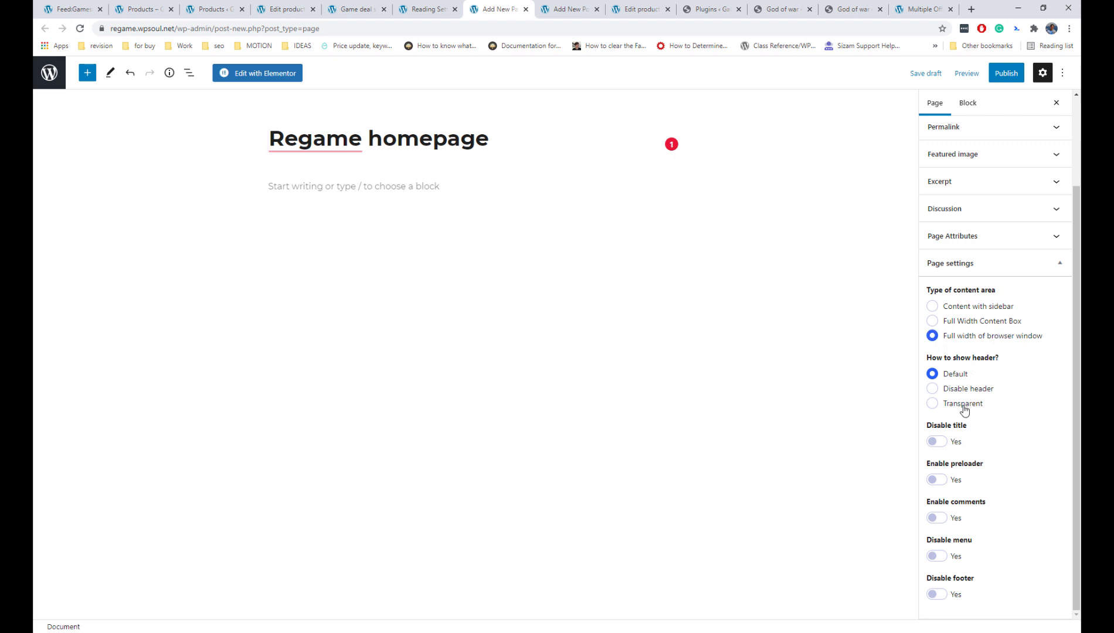
{"action": "left_click", "coordinate": [937, 441]}
{"action": "scroll", "coordinate": [991, 344], "scroll_direction": "up", "scroll_amount": 2}
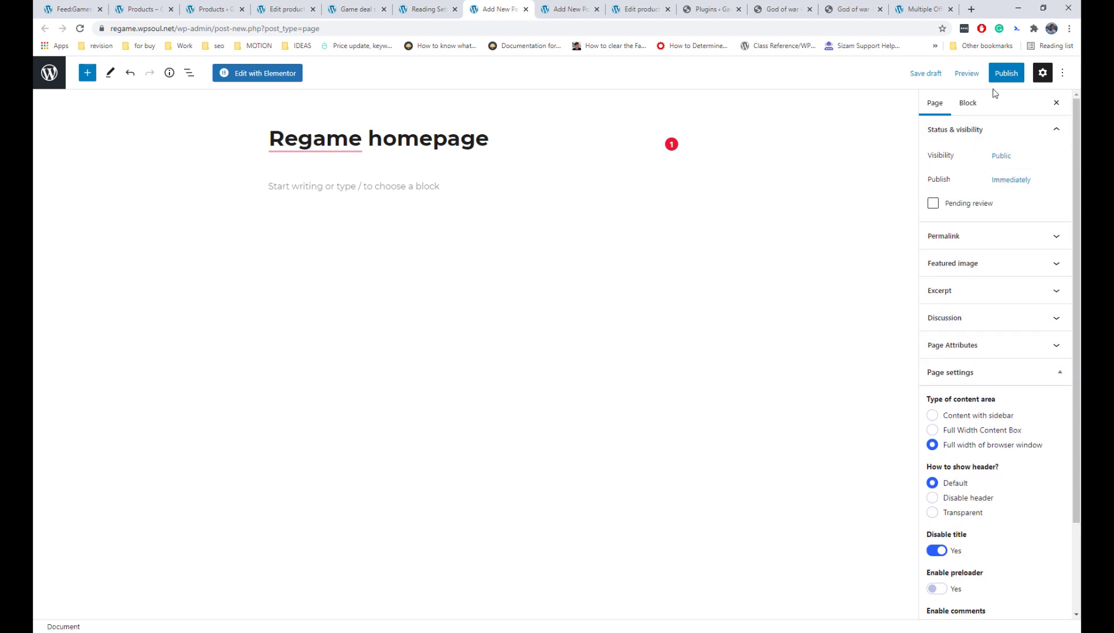
{"action": "left_click", "coordinate": [1002, 74]}
{"action": "left_click", "coordinate": [985, 73]}
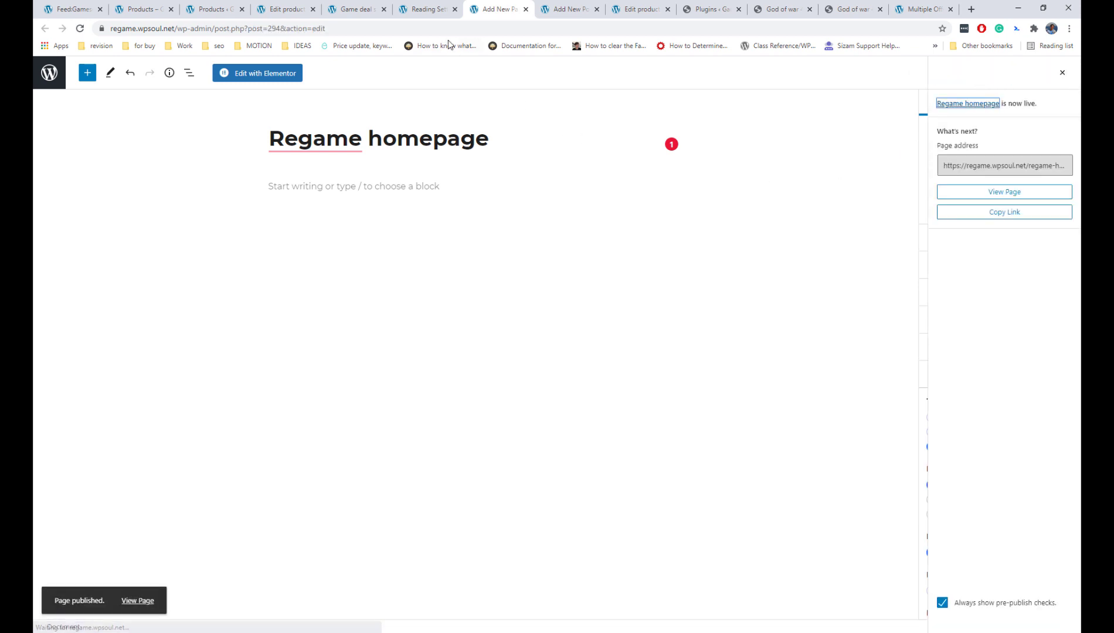
{"action": "left_click", "coordinate": [438, 12]}
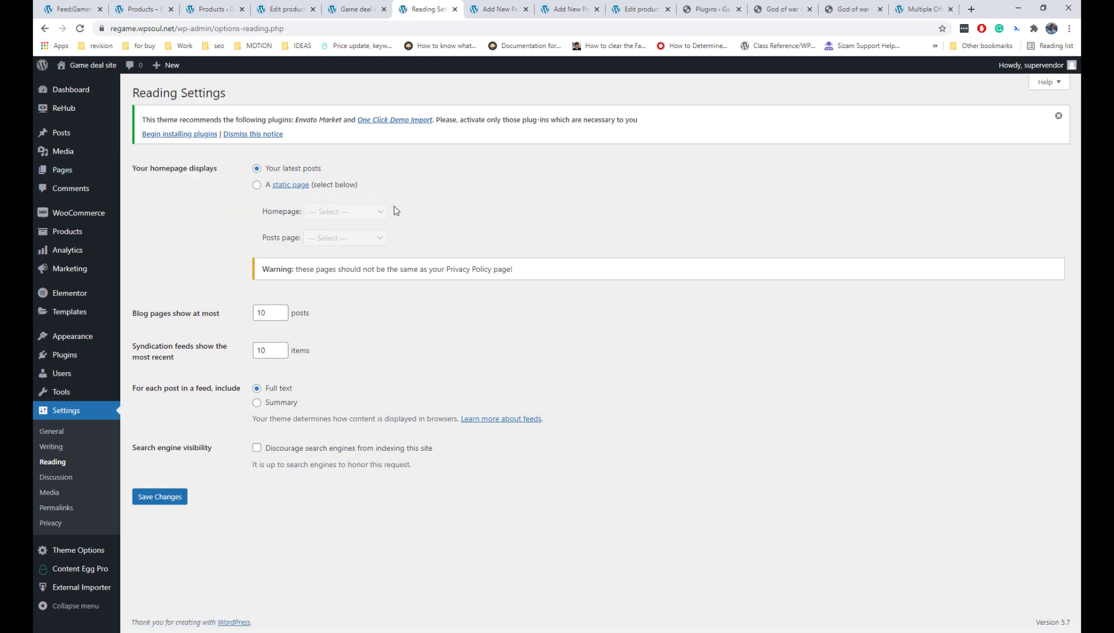
- Pick Regame homepage as the static Homepage, save, and edit it with Elementor
{"action": "left_click", "coordinate": [258, 186]}
{"action": "left_click", "coordinate": [332, 212]}
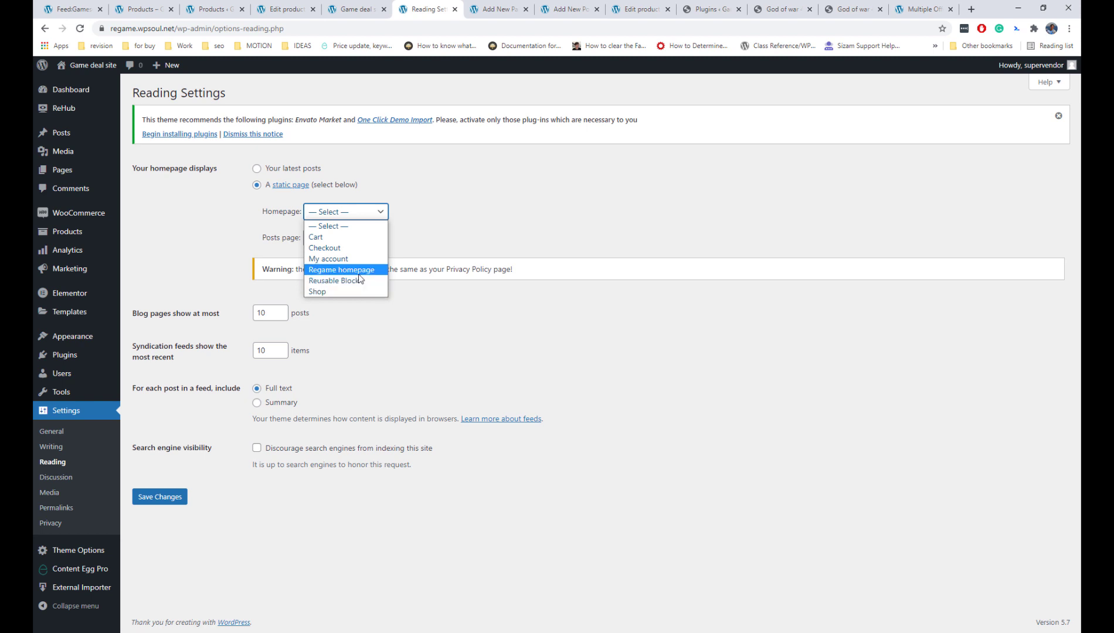
{"action": "left_click", "coordinate": [343, 270]}
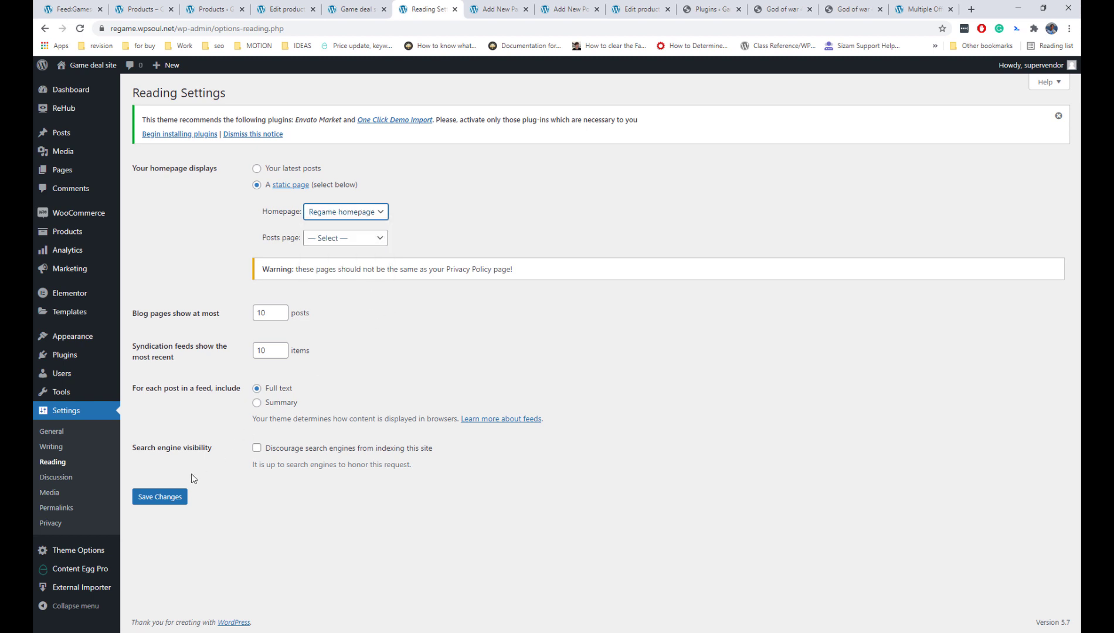
{"action": "left_click", "coordinate": [182, 498]}
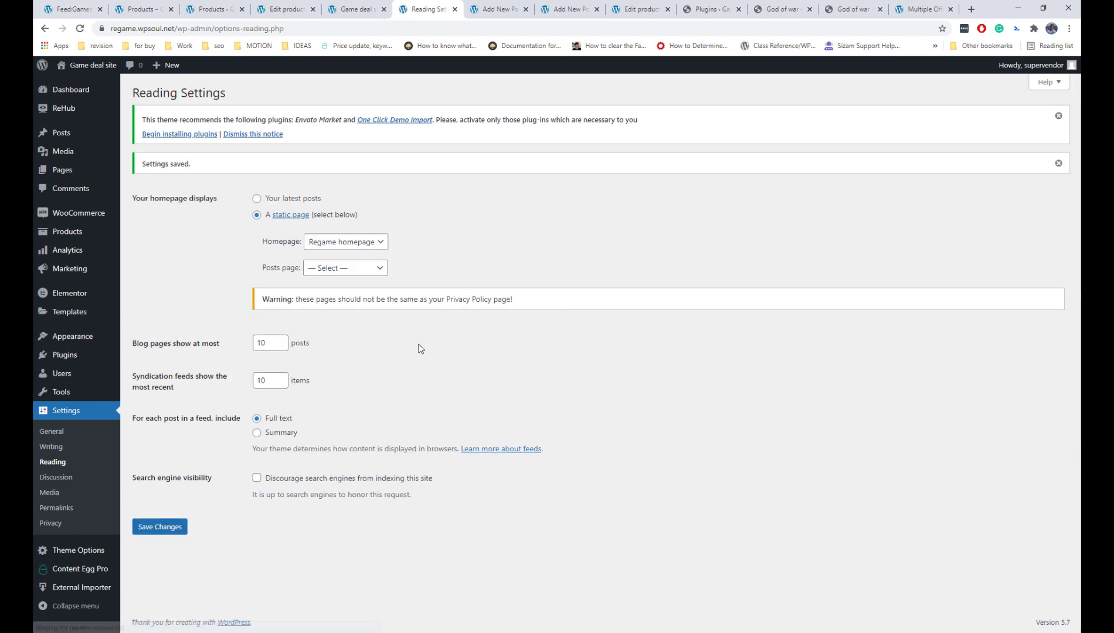
{"action": "left_click", "coordinate": [500, 12]}
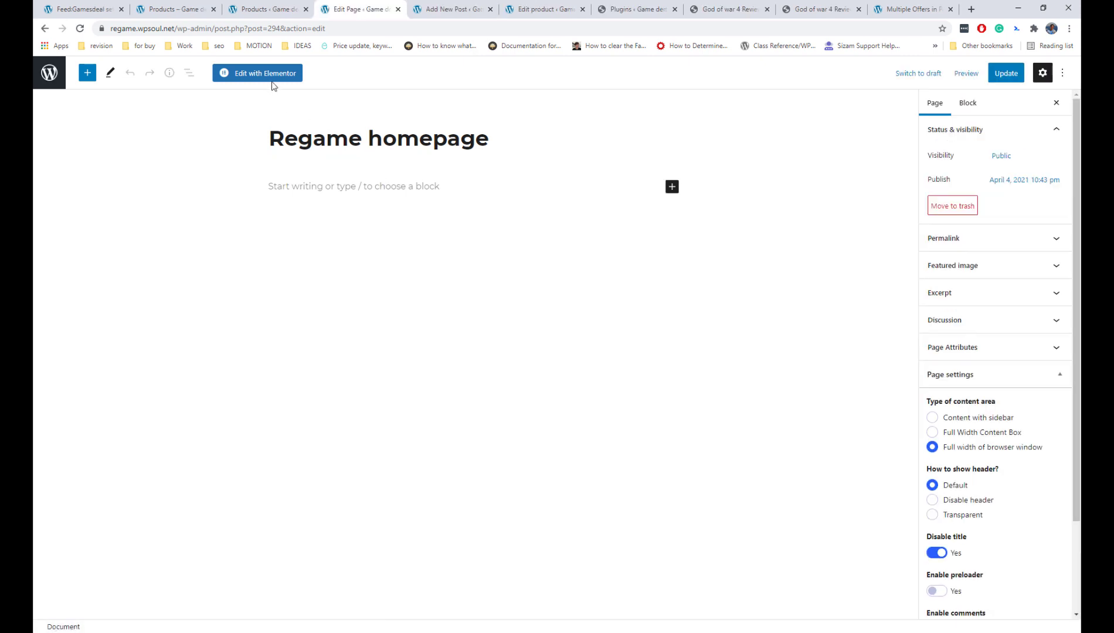
{"action": "left_click", "coordinate": [272, 82]}
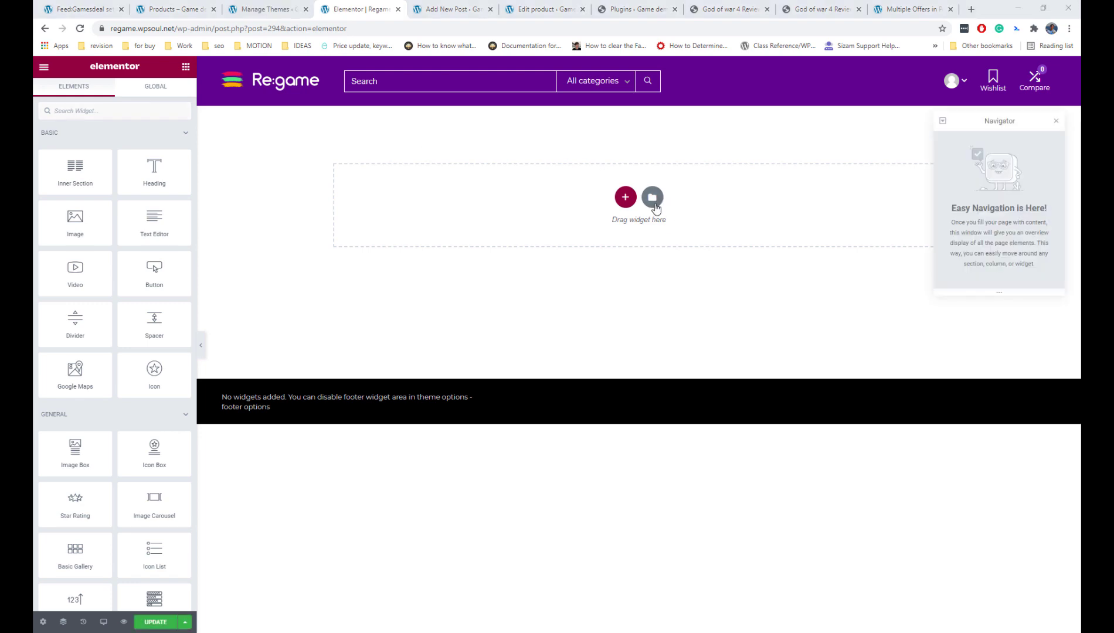
- Insert the Home Page Regame template from the Elementor library
{"action": "left_click", "coordinate": [661, 198]}
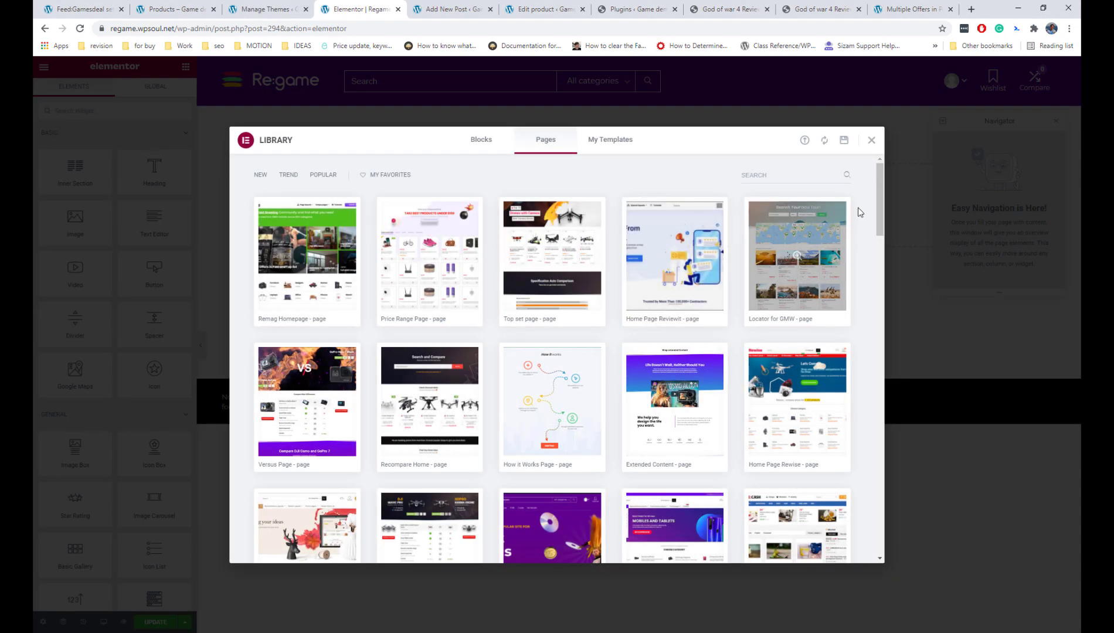
{"action": "left_click_drag", "start_coordinate": [884, 202], "coordinate": [888, 242]}
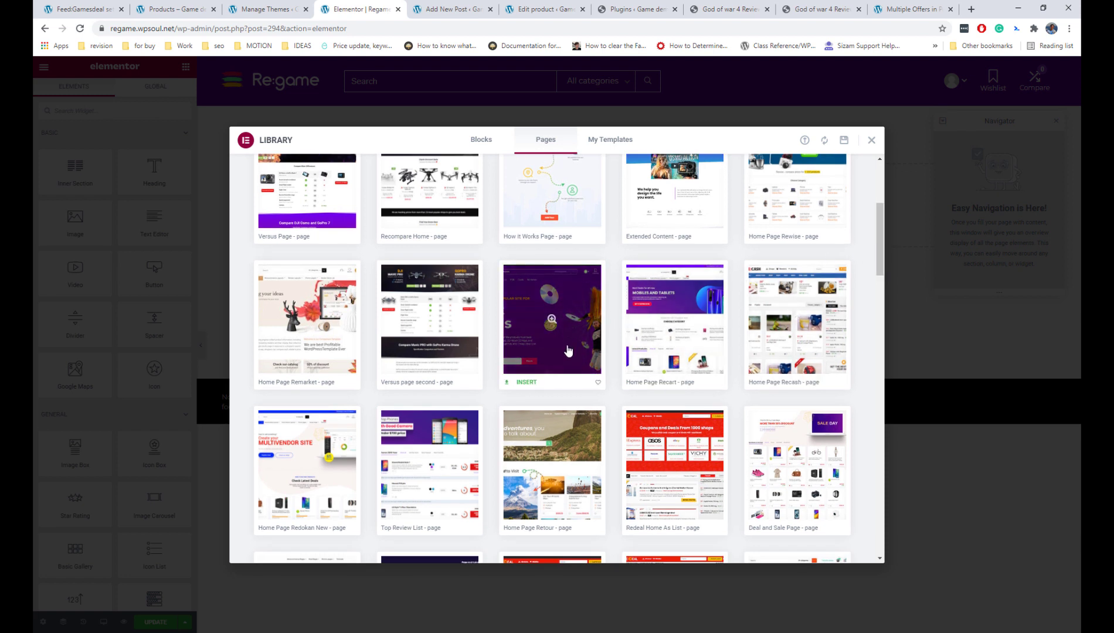
{"action": "left_click", "coordinate": [528, 383]}
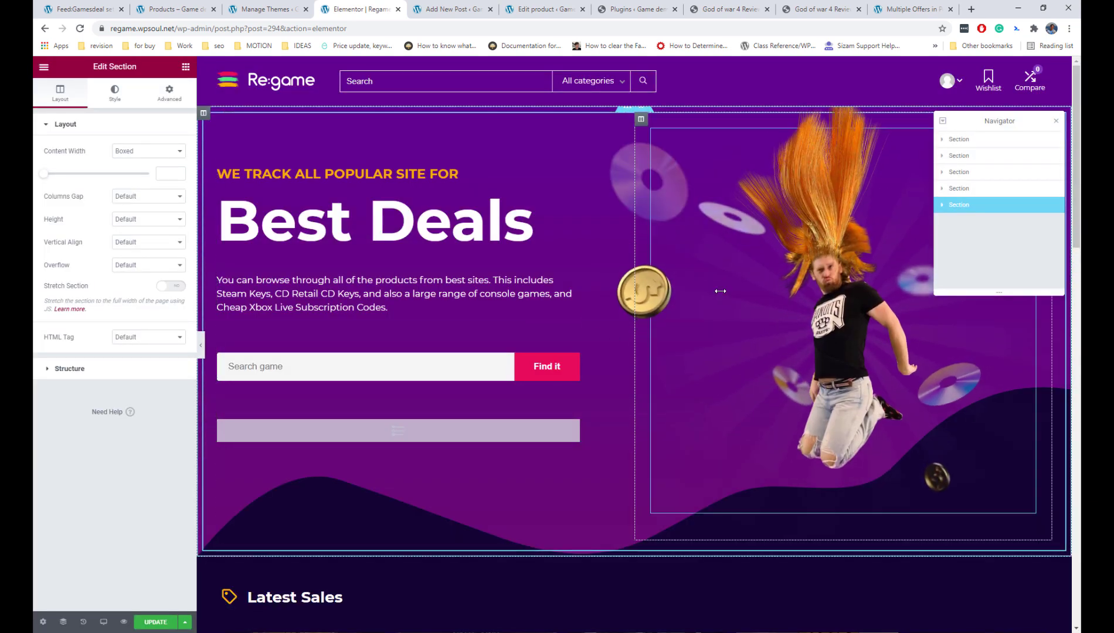
{"action": "scroll", "coordinate": [720, 291], "scroll_direction": "down", "scroll_amount": 6}
{"action": "scroll", "coordinate": [721, 291], "scroll_direction": "up", "scroll_amount": 6}
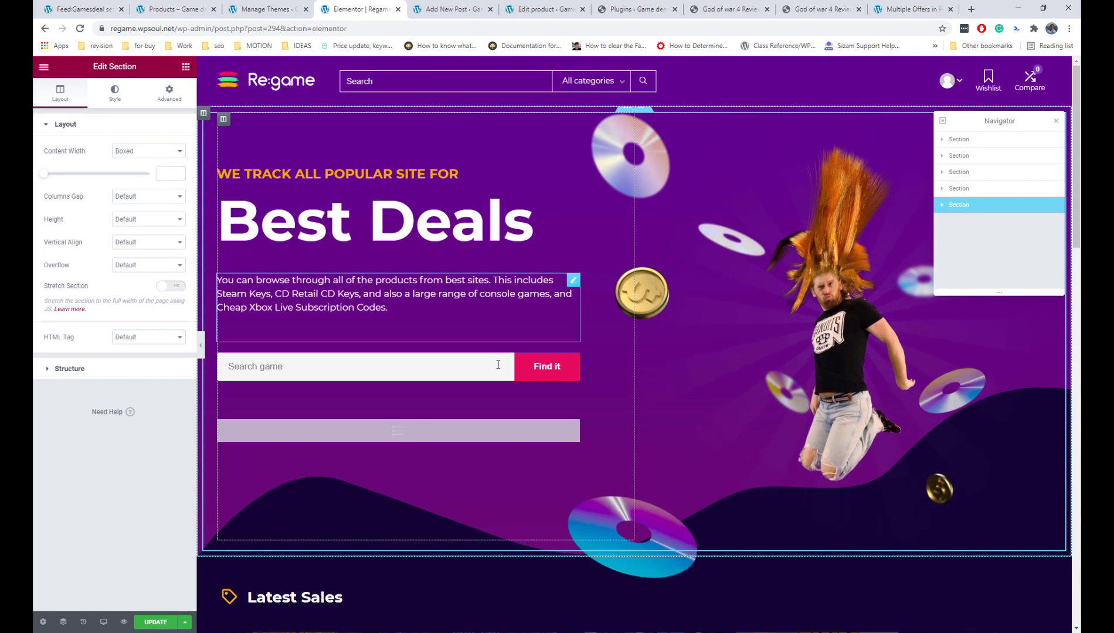
- Set the hero list's posts to PlayStation Plus 12 Month Subscription and Assassins Creed Odyssey PC
{"action": "left_click", "coordinate": [388, 429]}
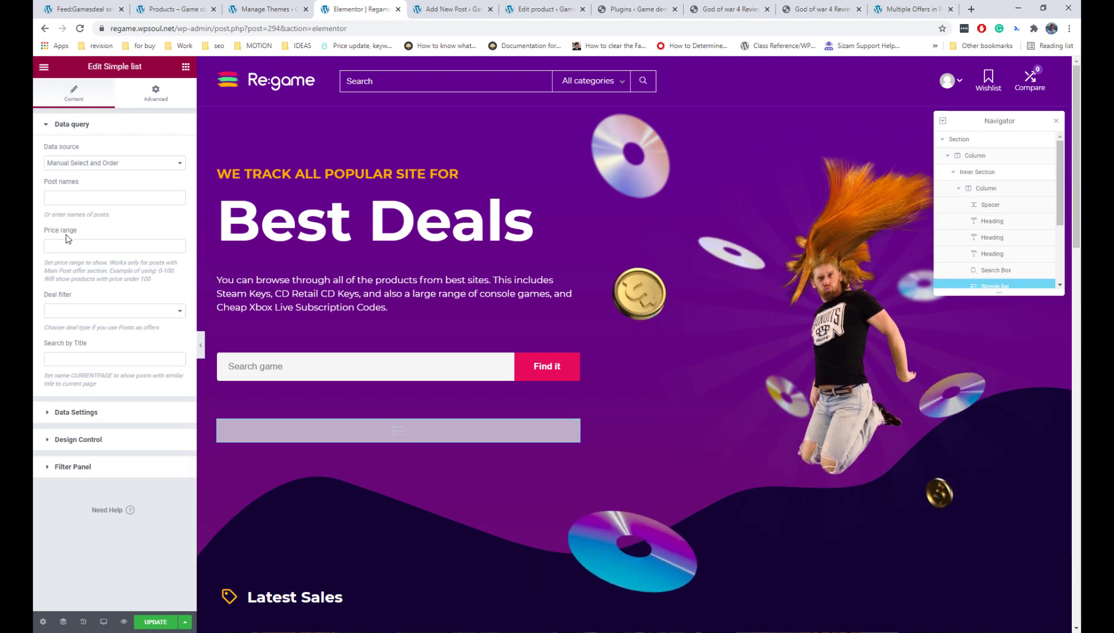
{"action": "left_click", "coordinate": [78, 198]}
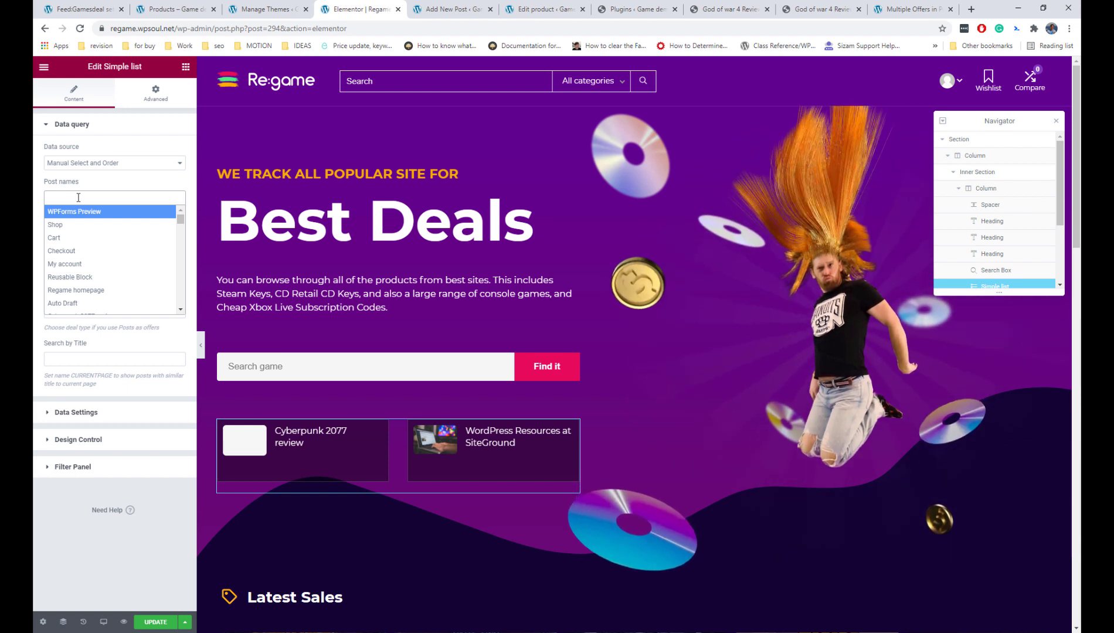
{"action": "type", "text": "ps"}
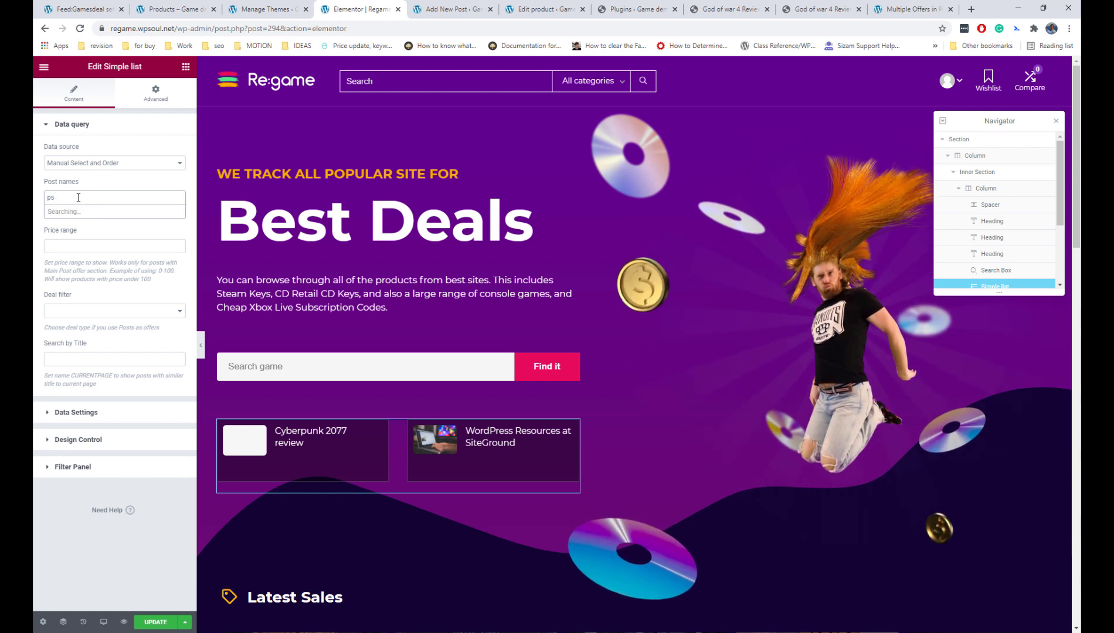
{"action": "key", "text": "BackSpace"}
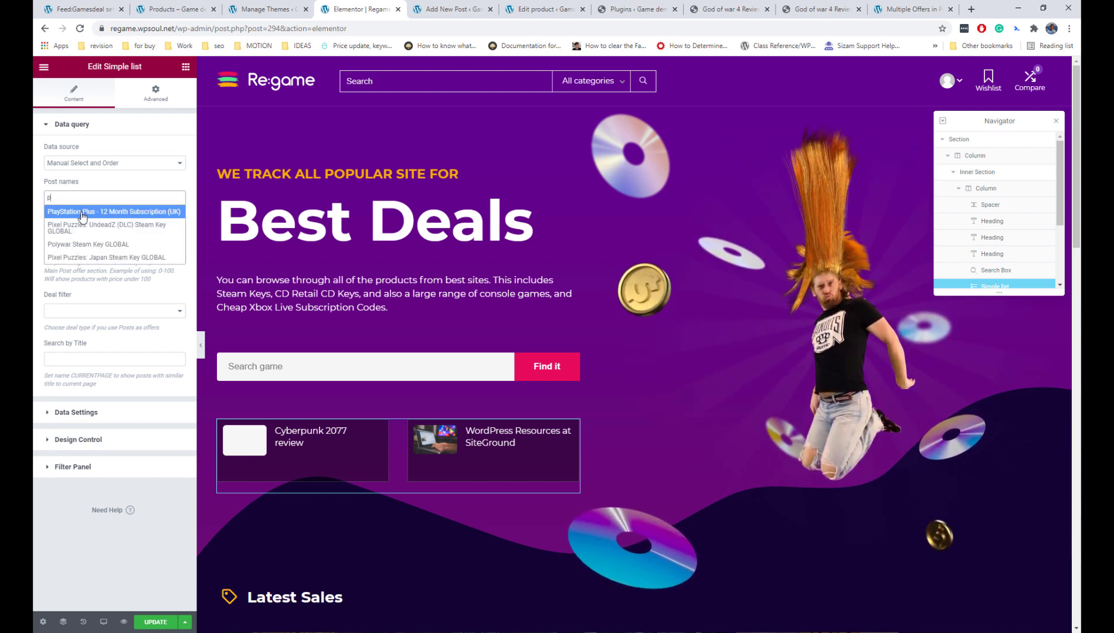
{"action": "left_click", "coordinate": [83, 212]}
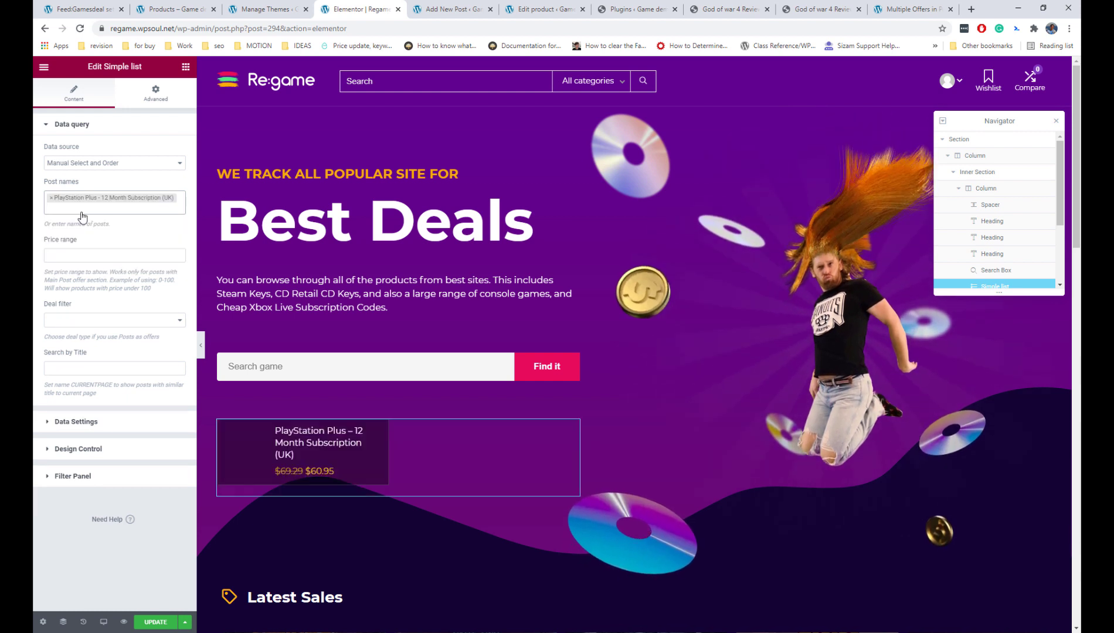
{"action": "left_click", "coordinate": [83, 212]}
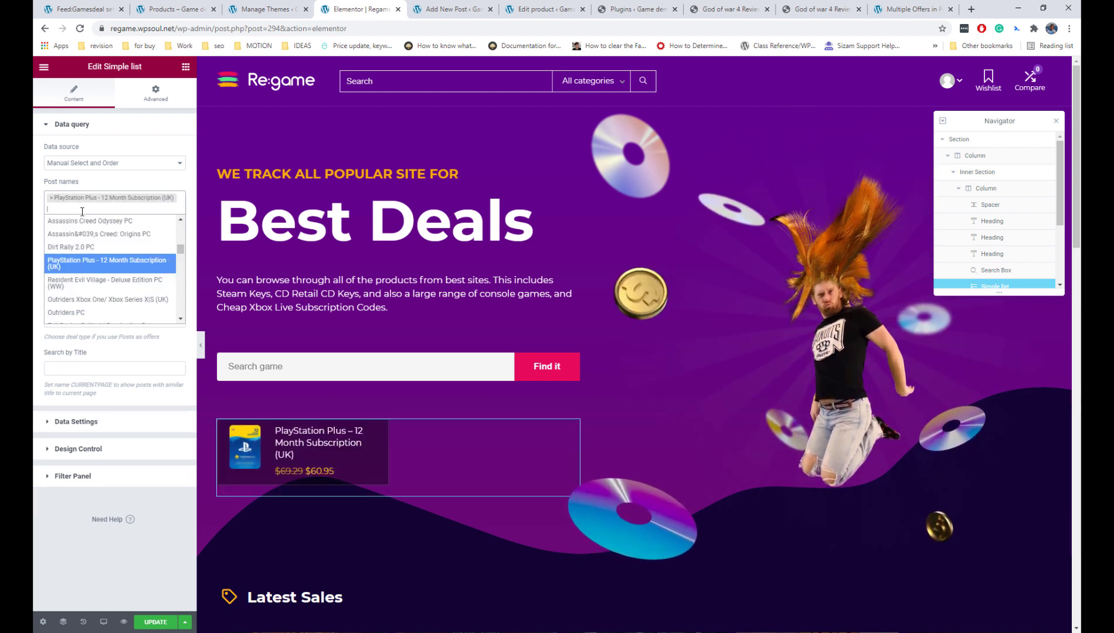
{"action": "left_click", "coordinate": [84, 221]}
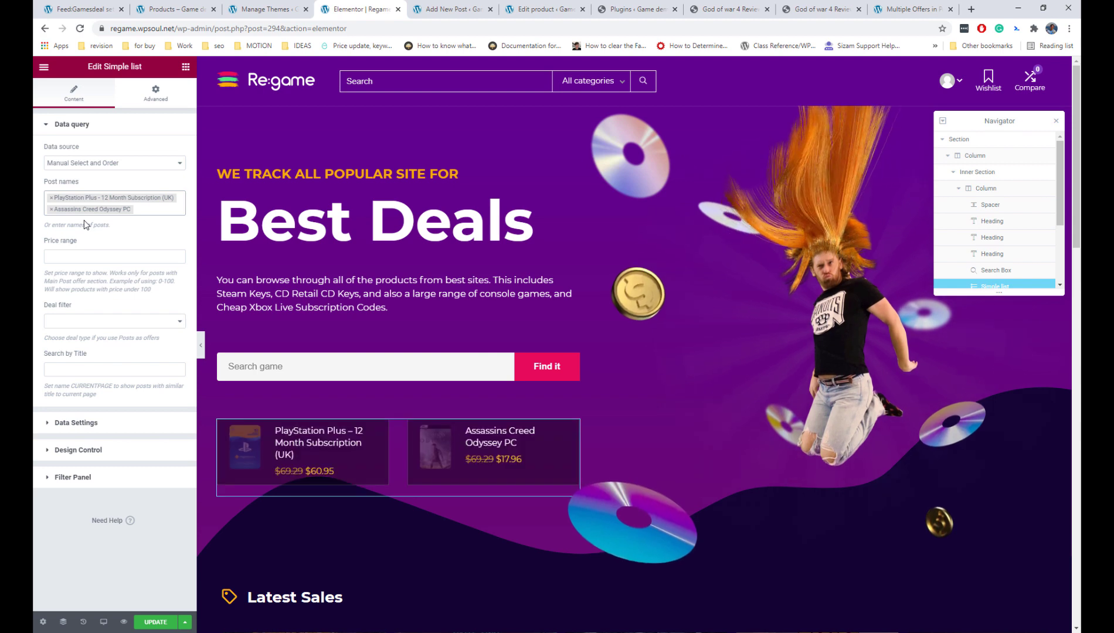
{"action": "scroll", "coordinate": [392, 279], "scroll_direction": "down", "scroll_amount": 6}
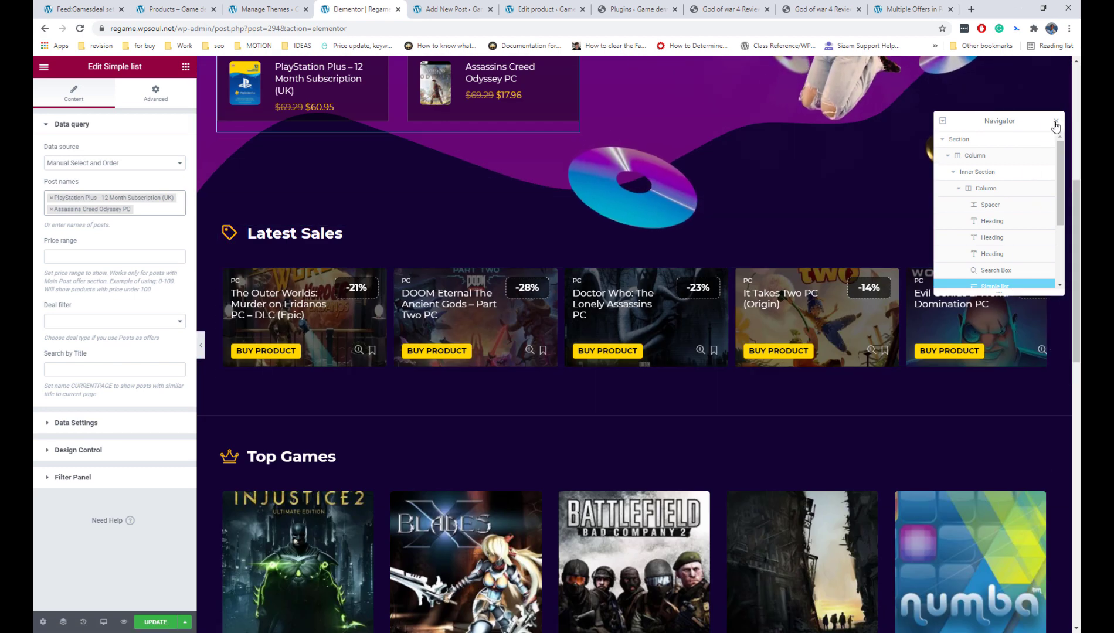
- Close the Navigator and try Compact on the Latest Sales grid before restoring Deal Grid Dark
{"action": "key", "text": "ctrl+i"}
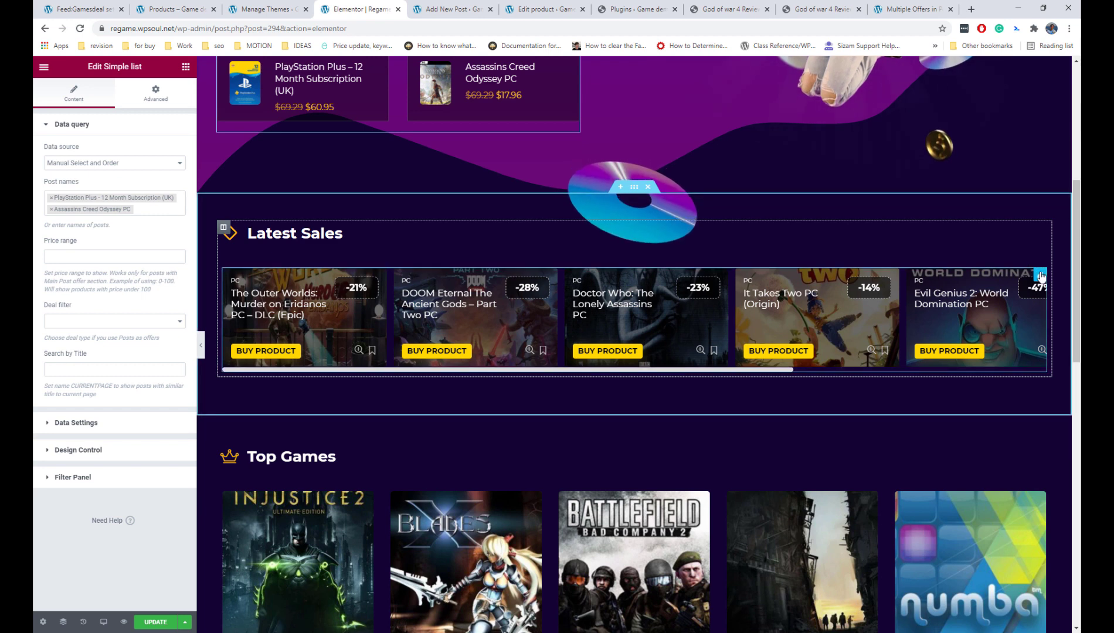
{"action": "left_click", "coordinate": [1041, 277]}
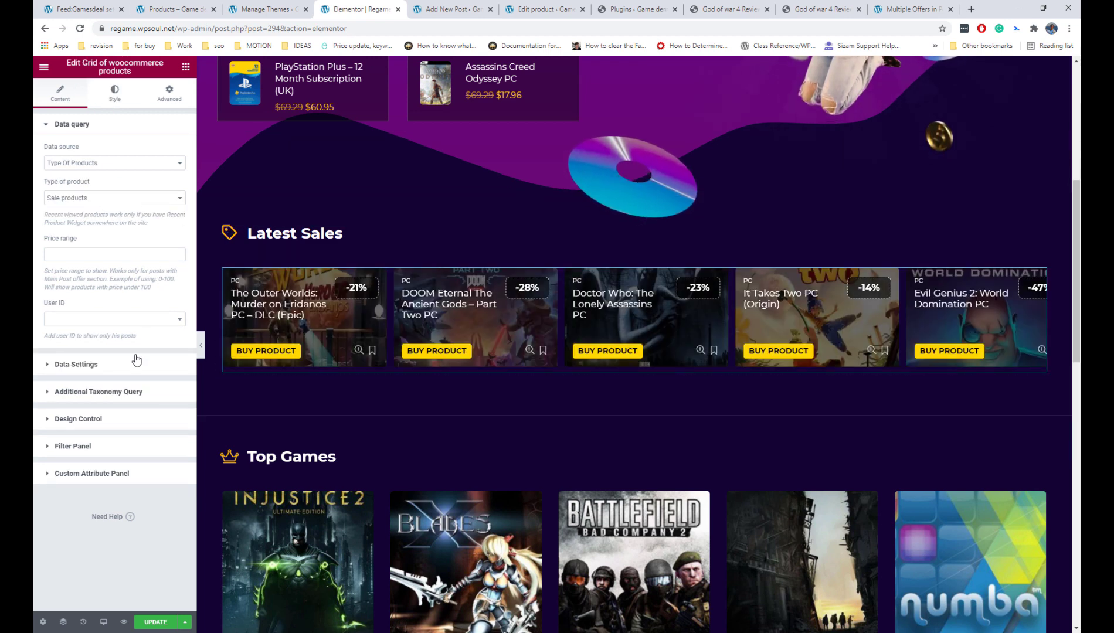
{"action": "left_click", "coordinate": [113, 420]}
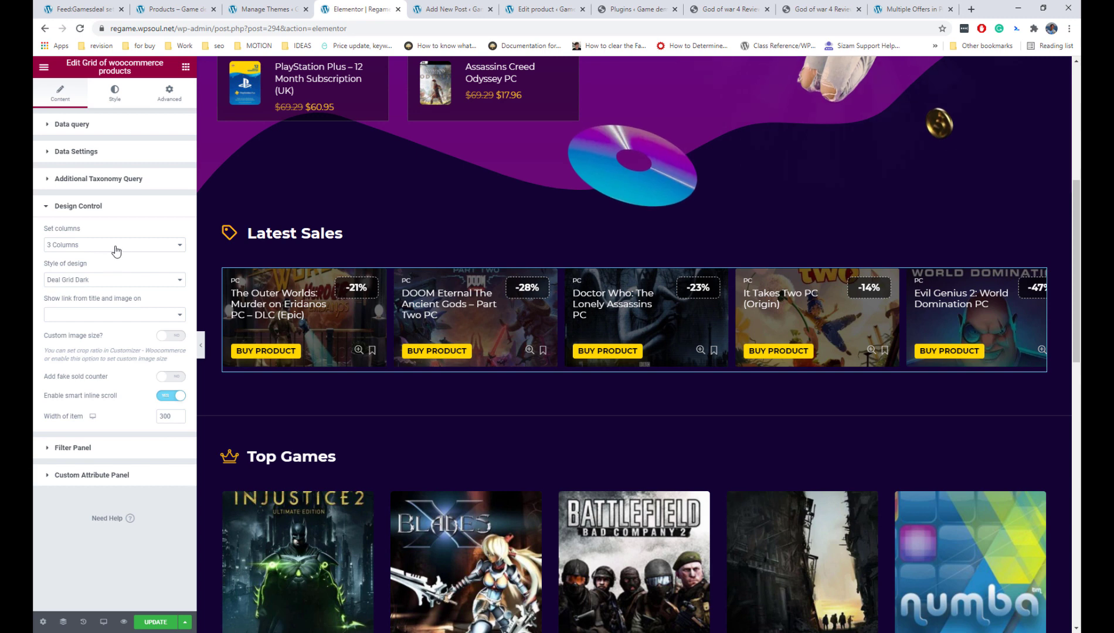
{"action": "left_click", "coordinate": [98, 281]}
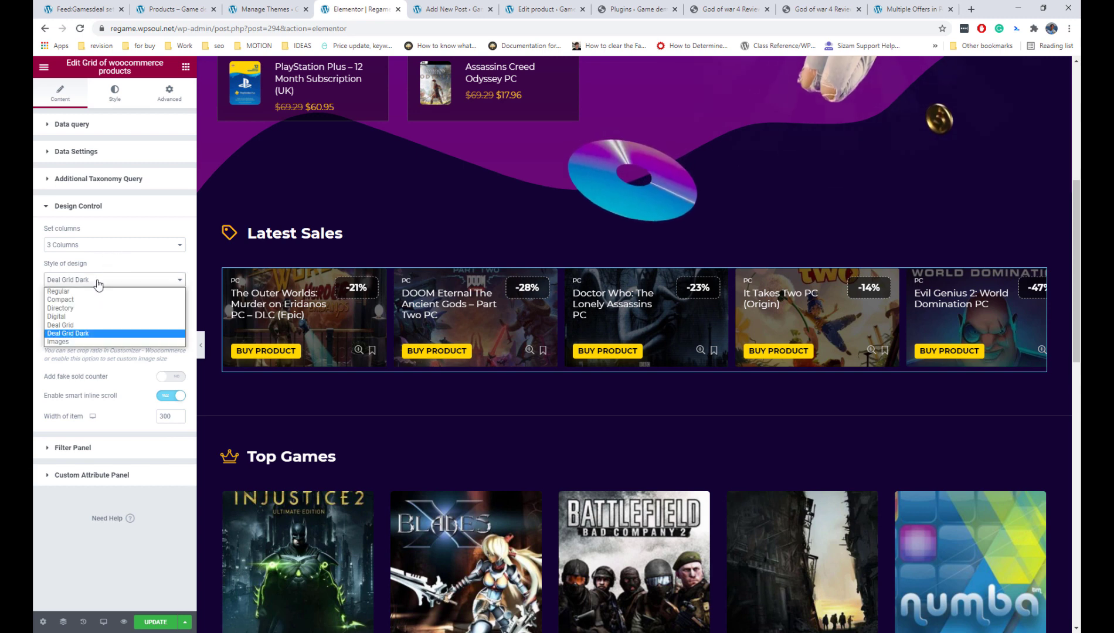
{"action": "left_click", "coordinate": [98, 300]}
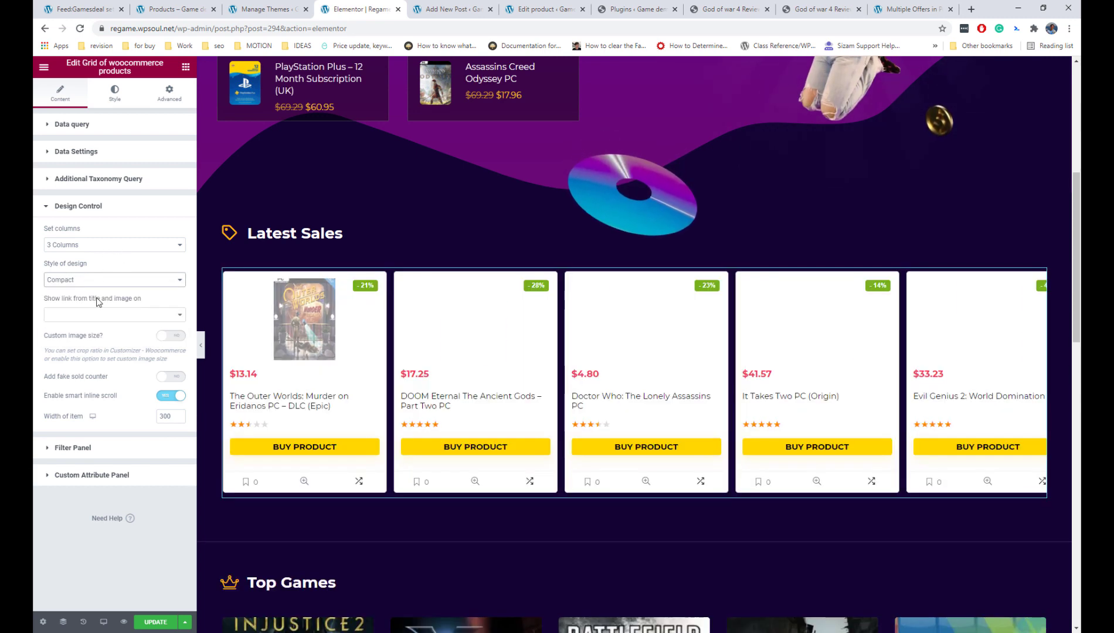
{"action": "left_click", "coordinate": [92, 283]}
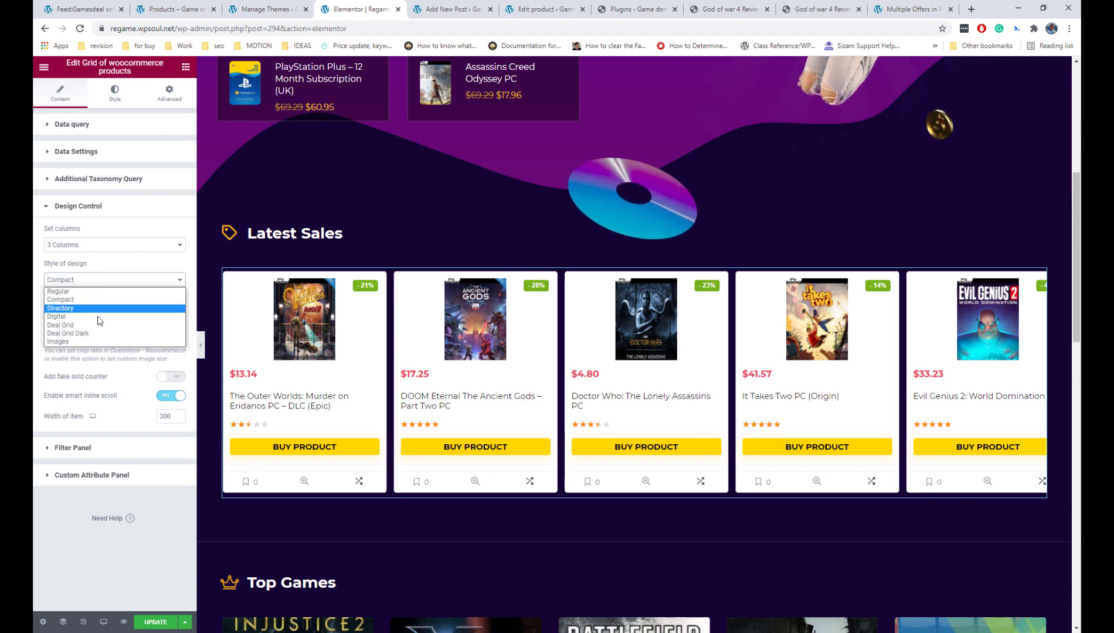
{"action": "left_click", "coordinate": [98, 333]}
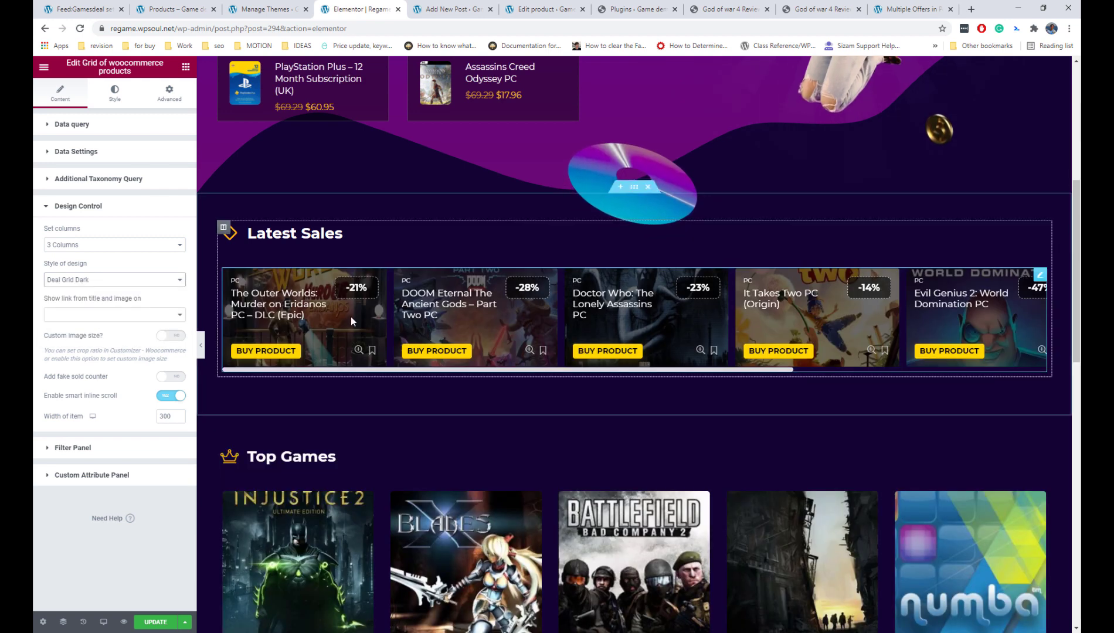
{"action": "scroll", "coordinate": [351, 317], "scroll_direction": "down", "scroll_amount": 6}
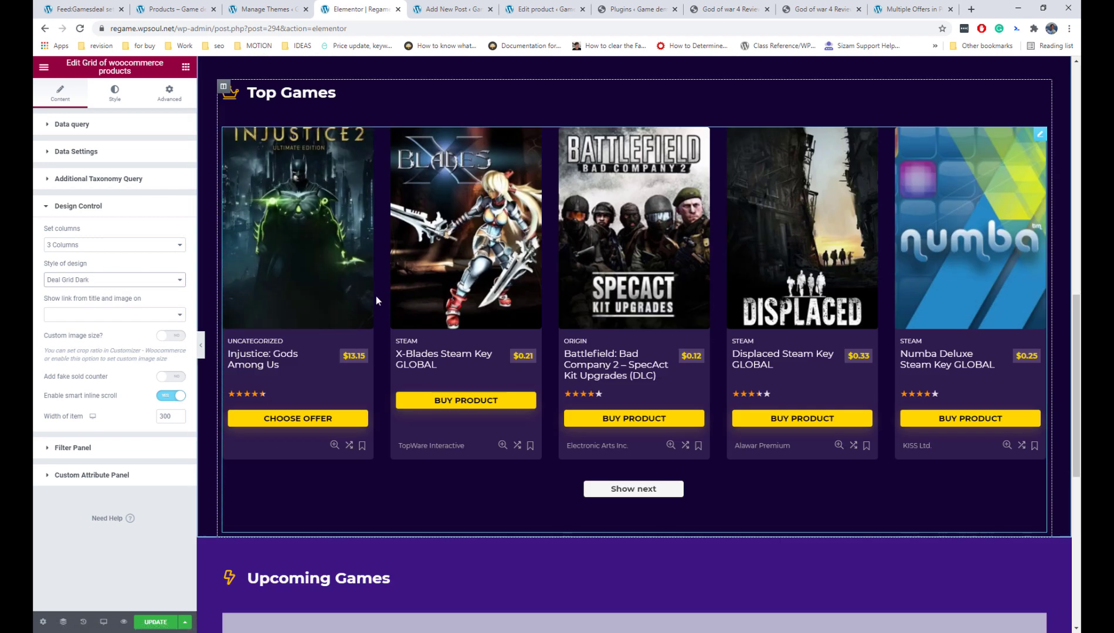
- Inspect the Top Games grid's category and design settings without changing them
{"action": "left_click", "coordinate": [376, 296]}
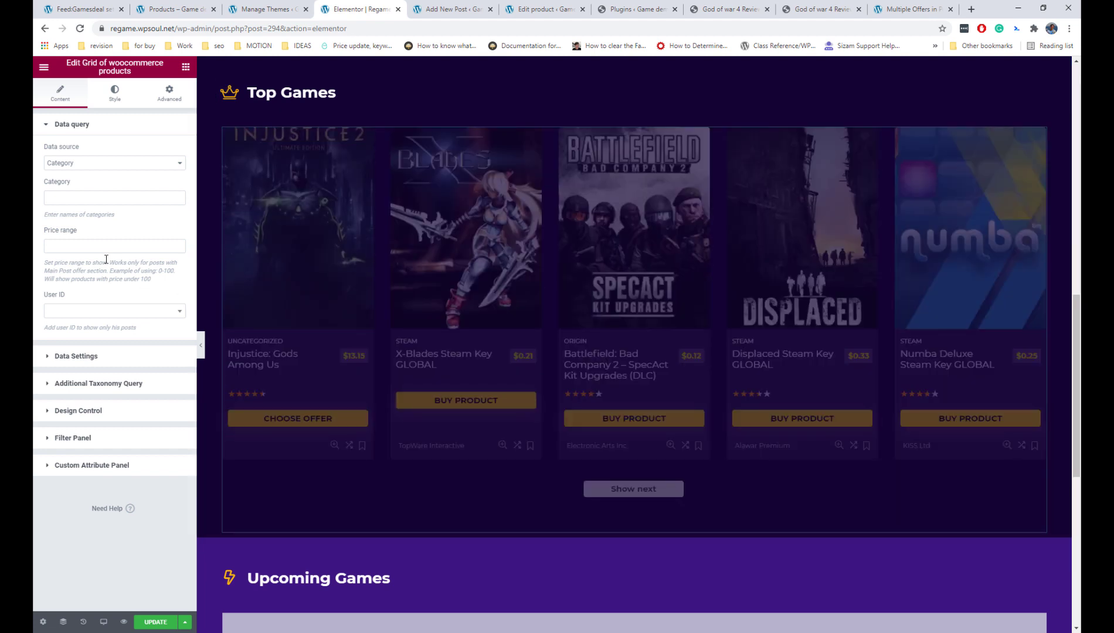
{"action": "left_click", "coordinate": [97, 197]}
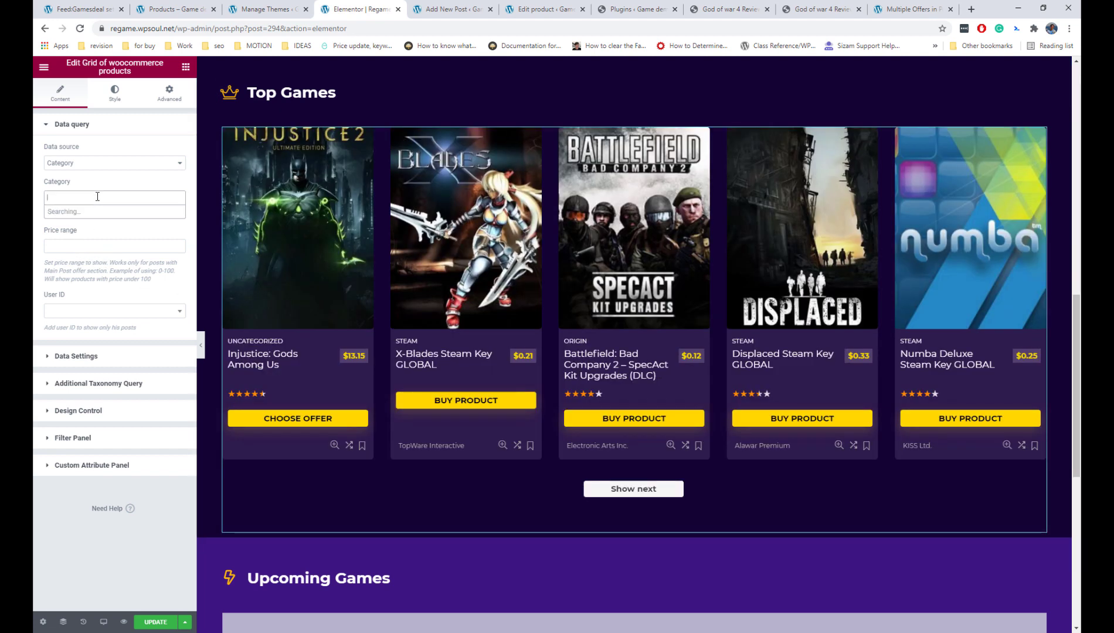
{"action": "left_click", "coordinate": [99, 198]}
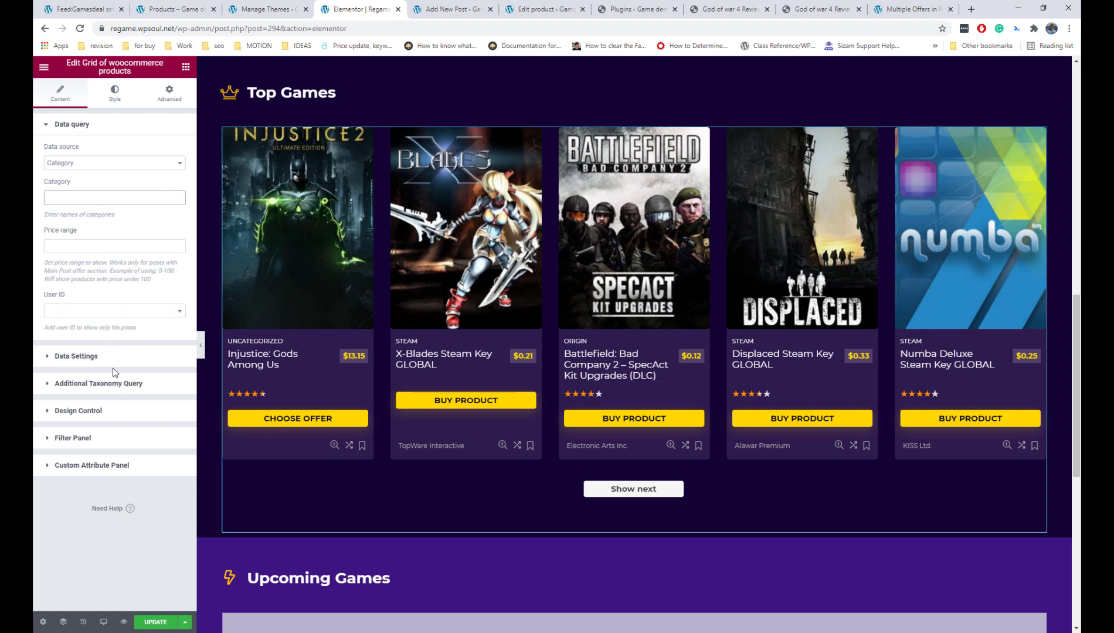
{"action": "left_click", "coordinate": [113, 413]}
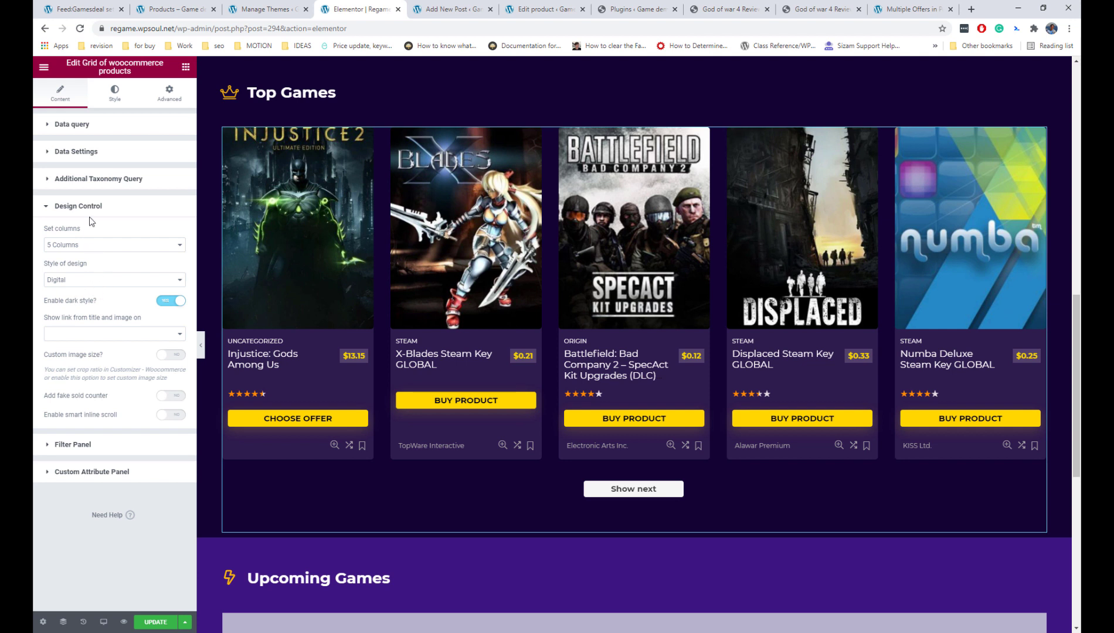
{"action": "left_click", "coordinate": [115, 101]}
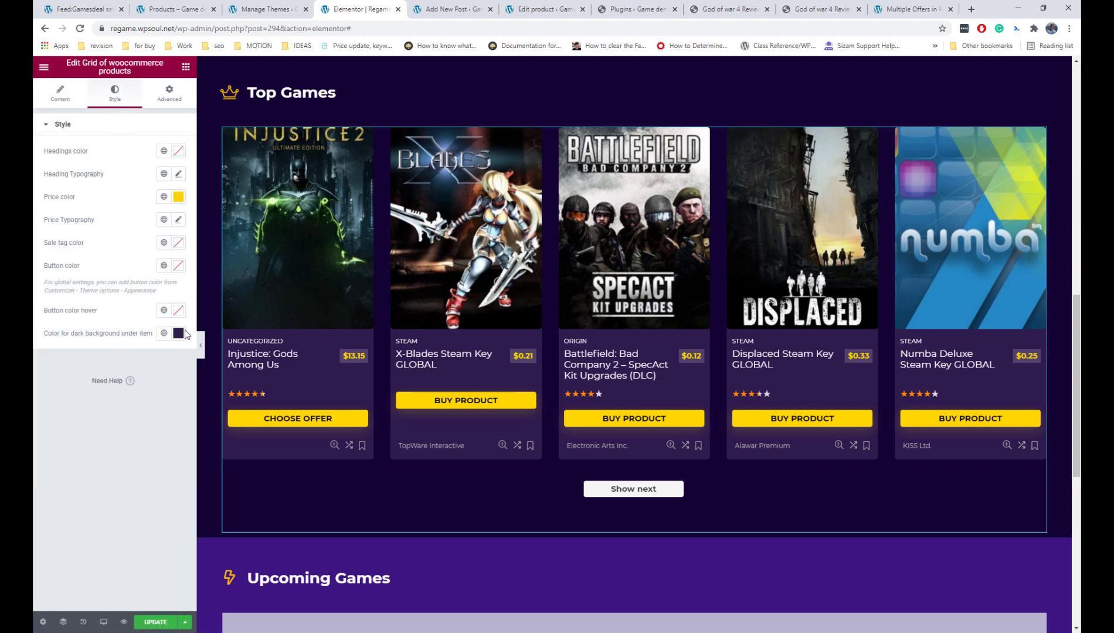
{"action": "scroll", "coordinate": [363, 285], "scroll_direction": "down", "scroll_amount": 5}
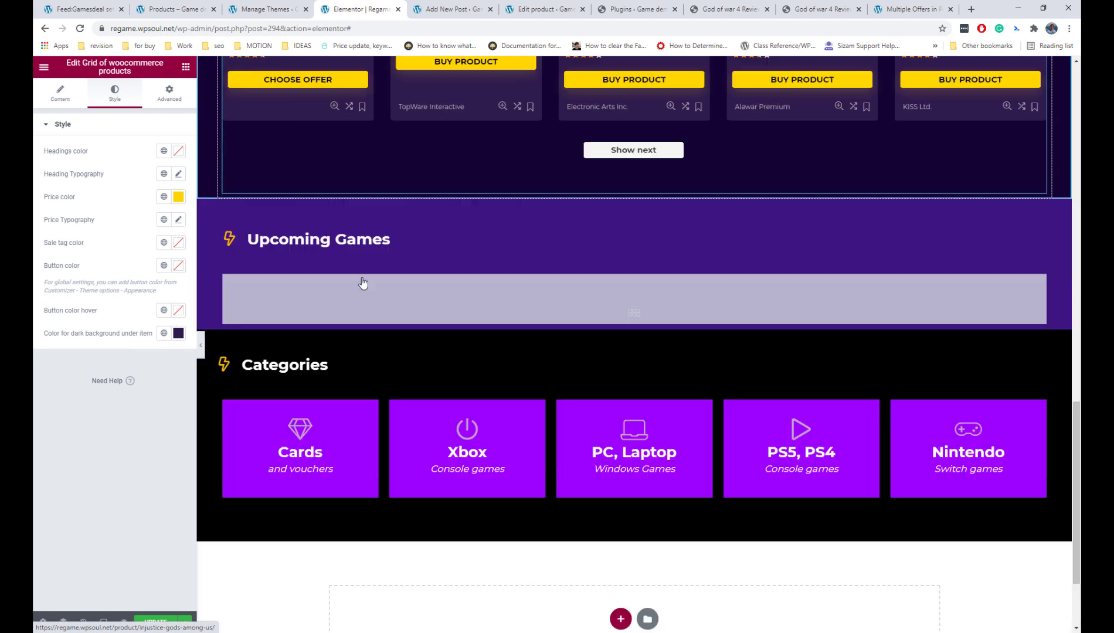
- Filter the Upcoming Games grid to products tagged 'best' and select the Cards category tile
{"action": "left_click", "coordinate": [340, 275]}
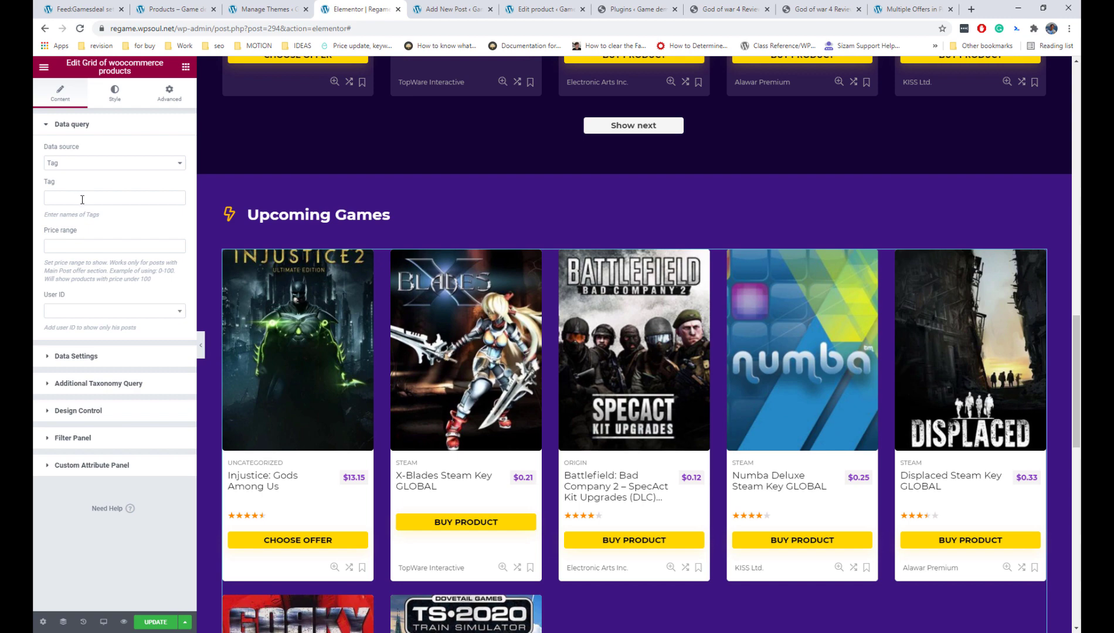
{"action": "left_click", "coordinate": [83, 200]}
{"action": "left_click", "coordinate": [78, 212]}
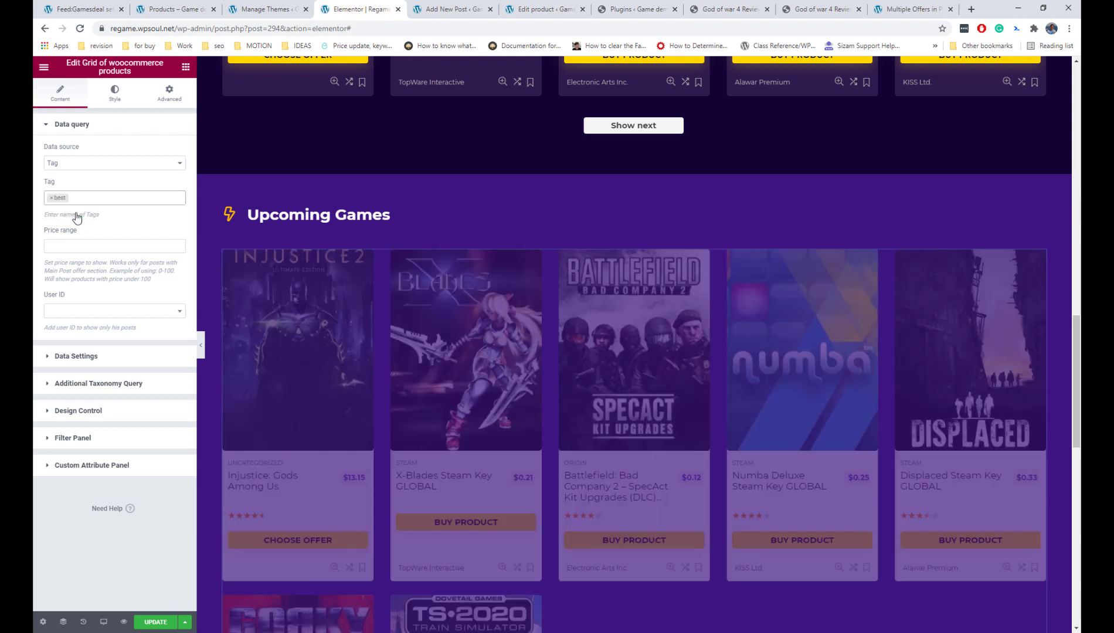
{"action": "scroll", "coordinate": [392, 294], "scroll_direction": "down", "scroll_amount": 6}
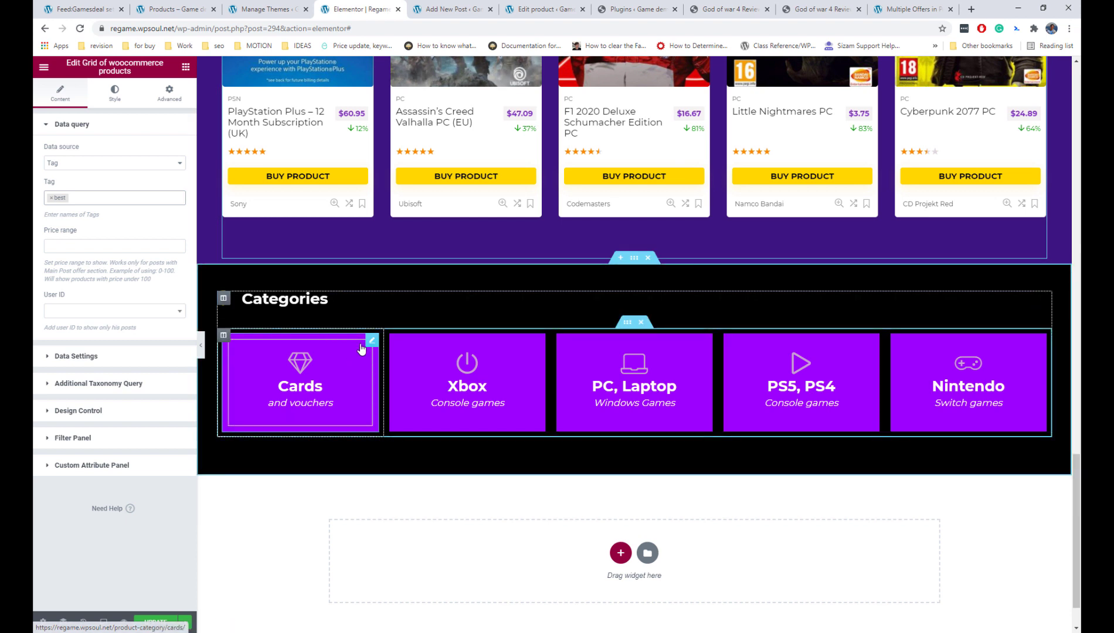
{"action": "left_click", "coordinate": [371, 340]}
{"action": "scroll", "coordinate": [120, 312], "scroll_direction": "down", "scroll_amount": 1}
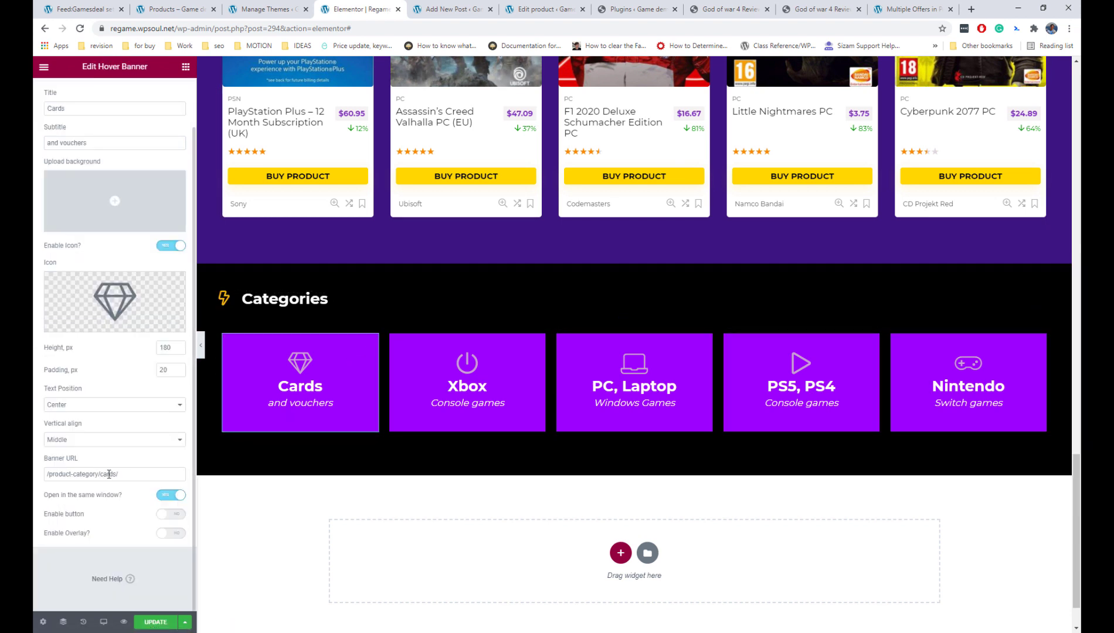
- Review the existing WooCommerce product categories in the WordPress admin
{"action": "left_click", "coordinate": [266, 10]}
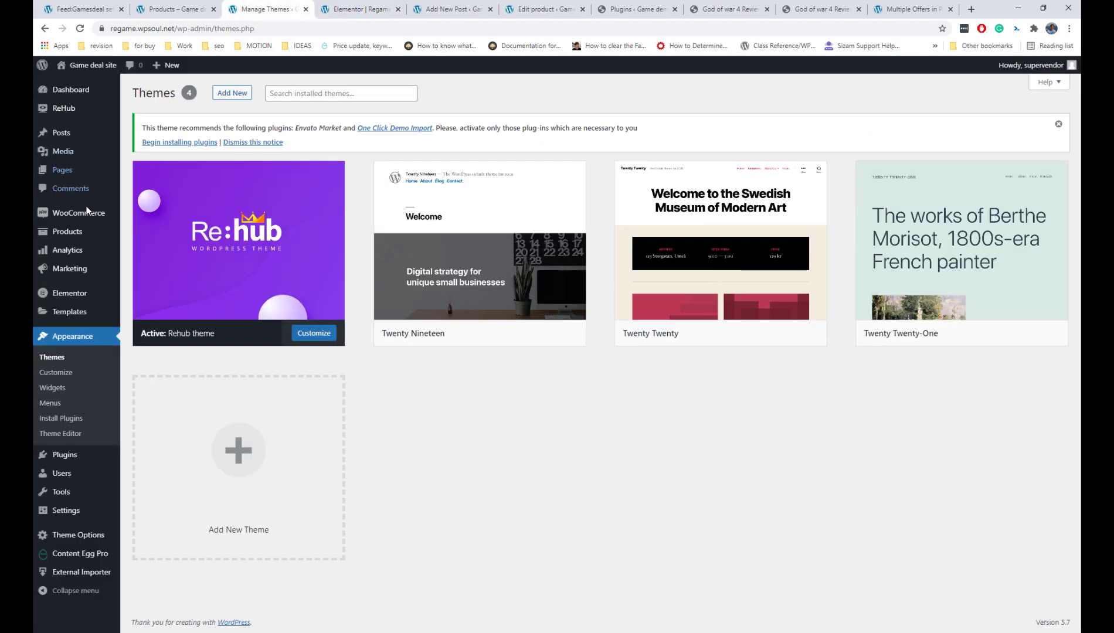
{"action": "mouse_move", "coordinate": [79, 230]}
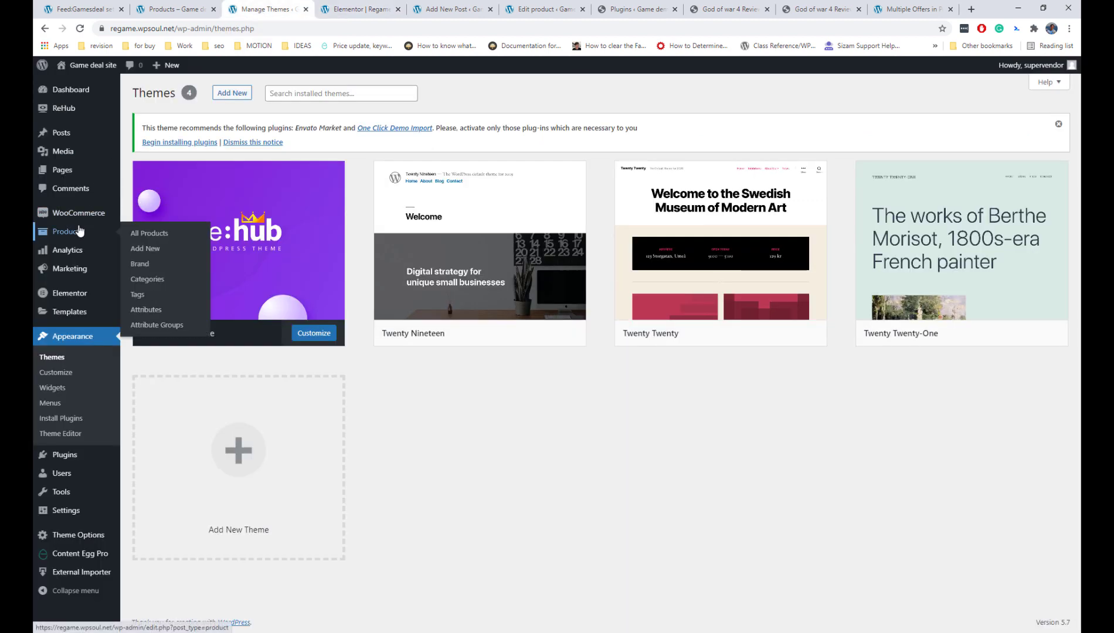
{"action": "left_click", "coordinate": [157, 281]}
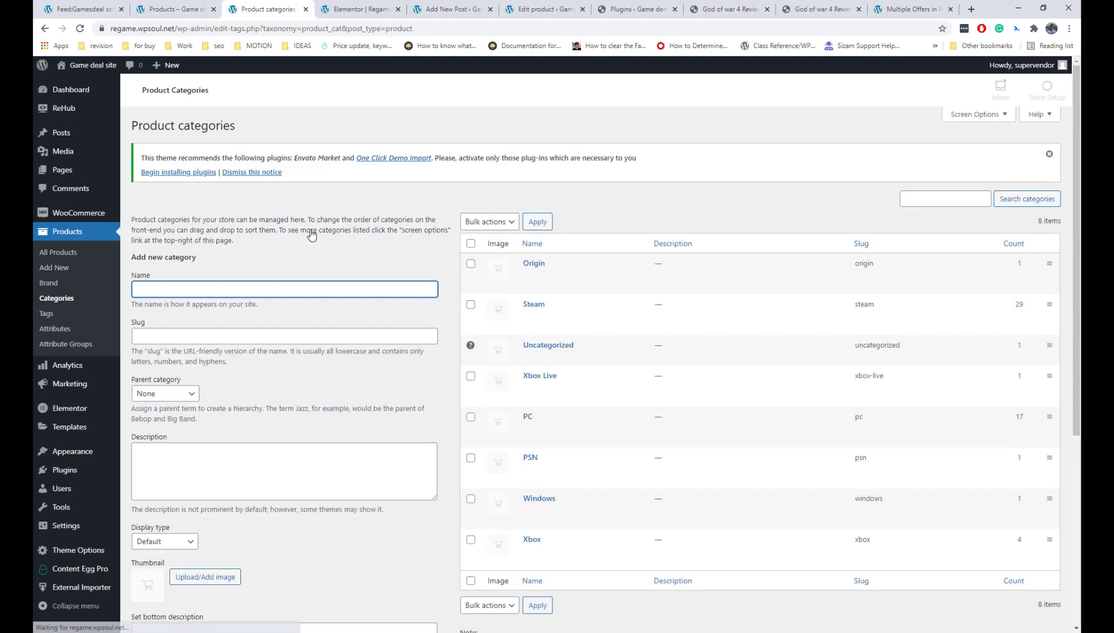
{"action": "scroll", "coordinate": [312, 234], "scroll_direction": "down", "scroll_amount": 3}
{"action": "scroll", "coordinate": [575, 244], "scroll_direction": "up", "scroll_amount": 3}
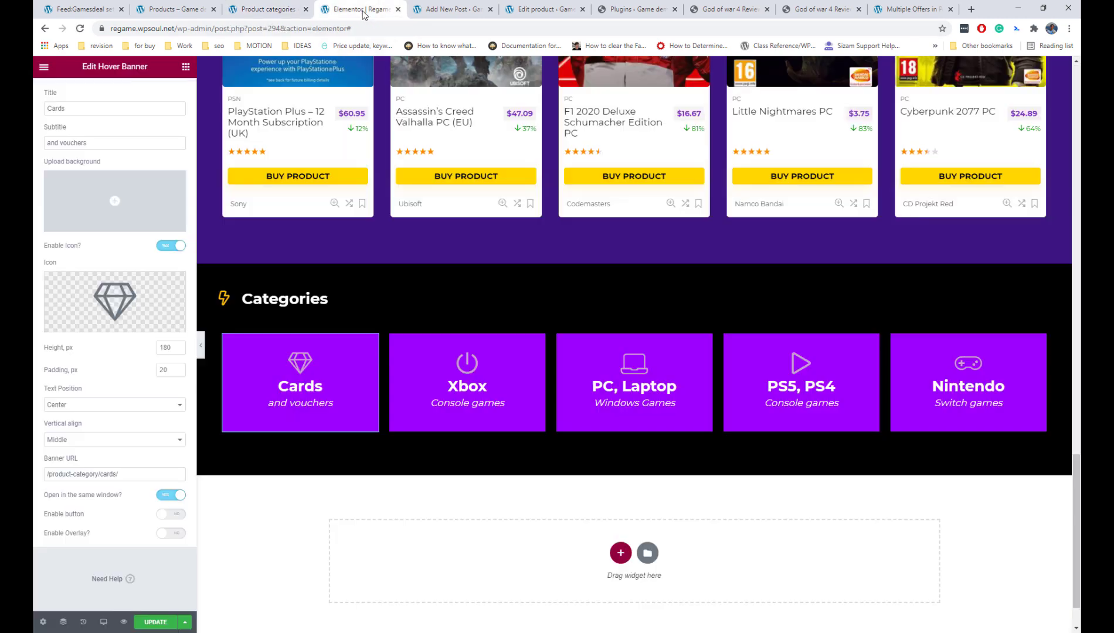
{"action": "left_click", "coordinate": [364, 10]}
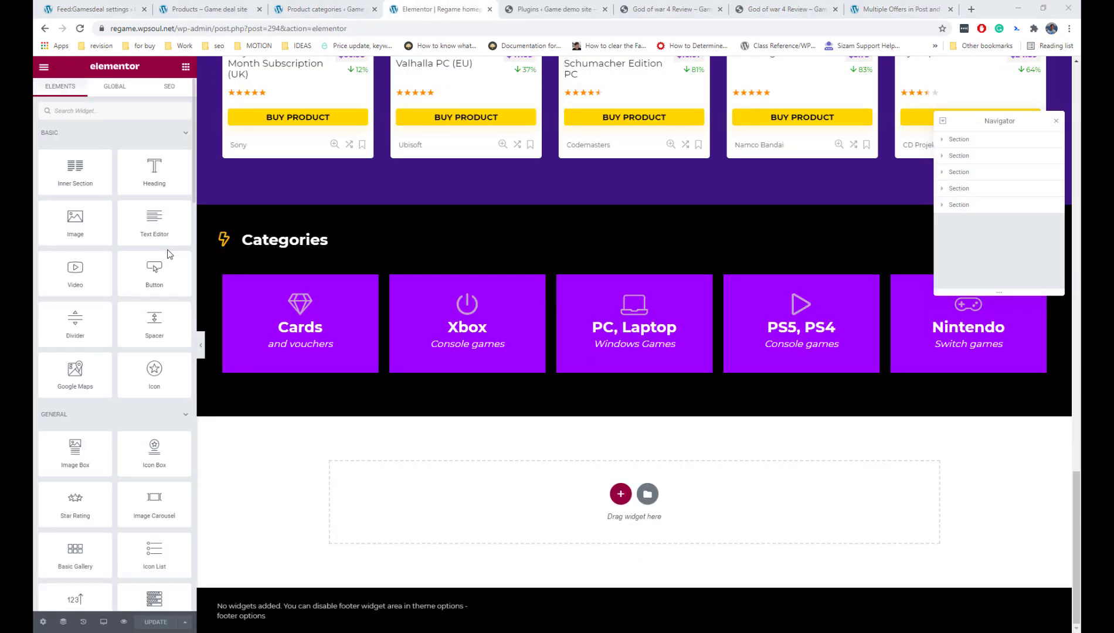
- Add a Taxonomy Archive under Categories using Product categories and Woocommerce Category archive type
{"action": "scroll", "coordinate": [169, 253], "scroll_direction": "down", "scroll_amount": 15}
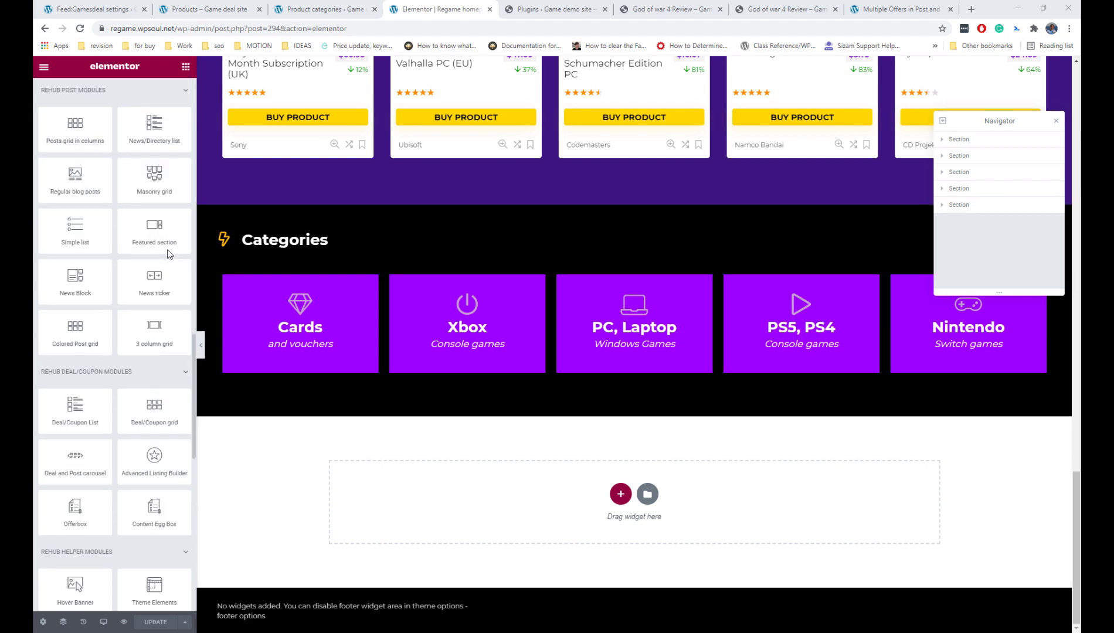
{"action": "scroll", "coordinate": [170, 253], "scroll_direction": "down", "scroll_amount": 6}
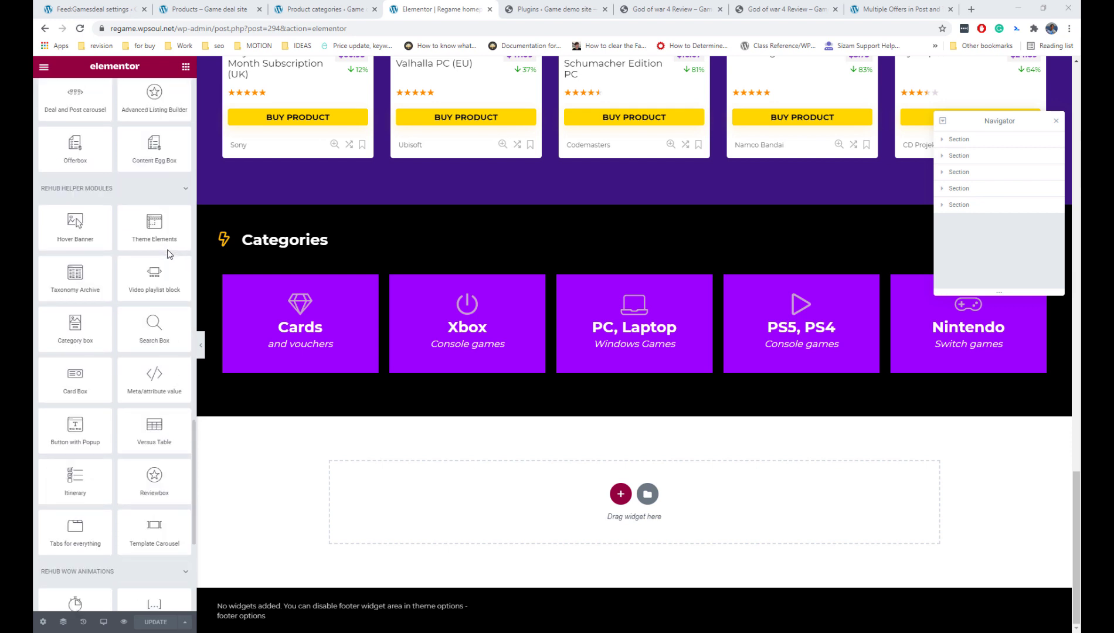
{"action": "scroll", "coordinate": [169, 253], "scroll_direction": "down", "scroll_amount": 3}
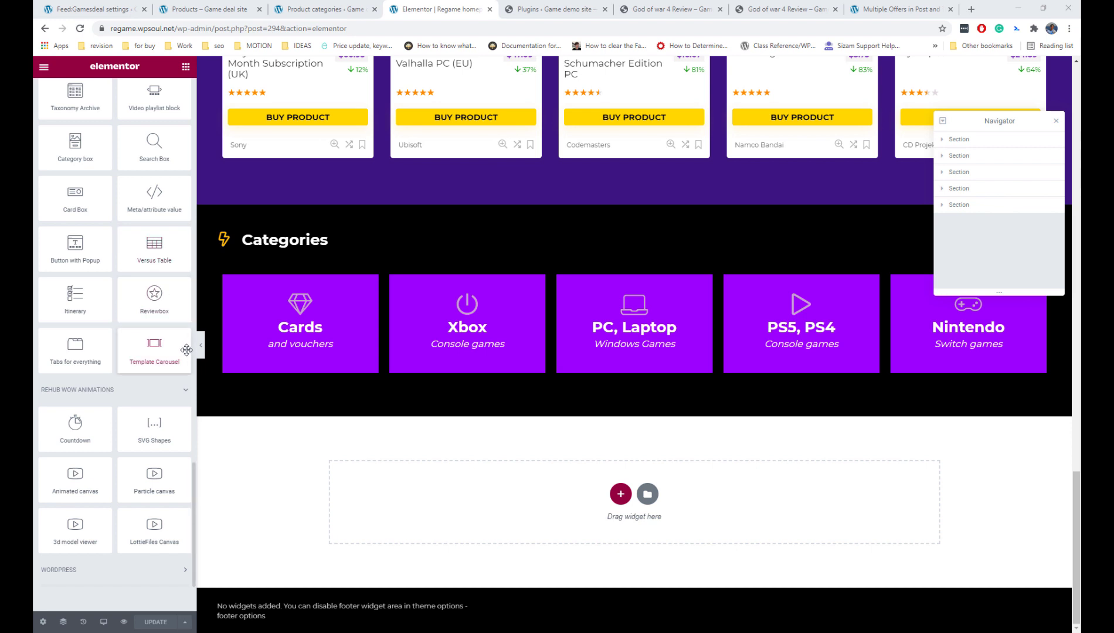
{"action": "scroll", "coordinate": [186, 350], "scroll_direction": "up", "scroll_amount": 3}
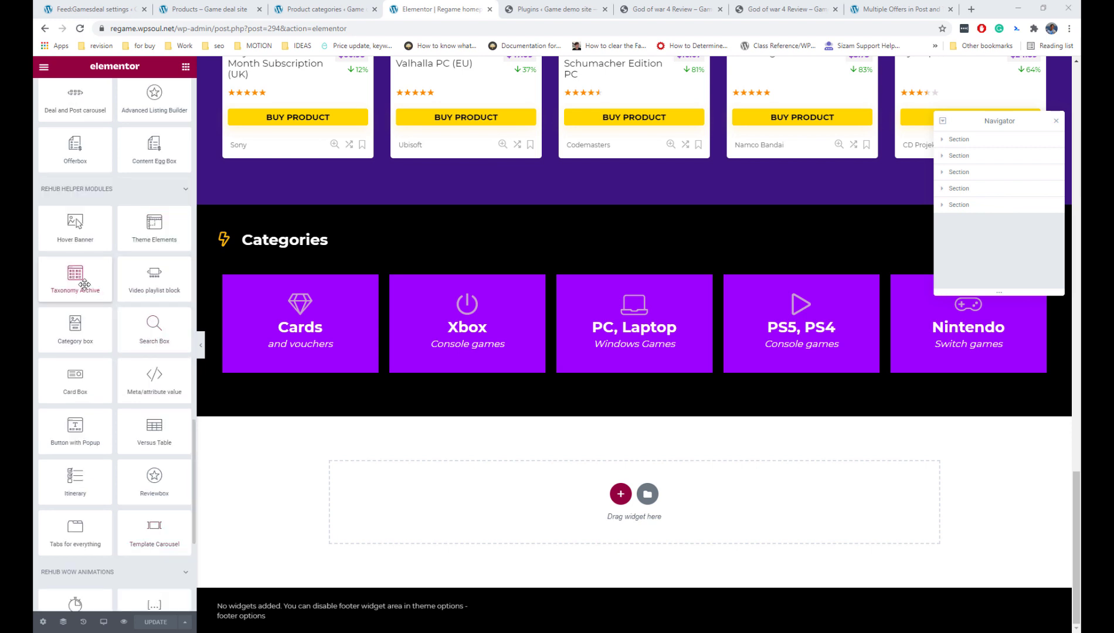
{"action": "left_click_drag", "start_coordinate": [81, 280], "coordinate": [456, 278]}
{"action": "left_click_drag", "start_coordinate": [461, 256], "coordinate": [460, 254]}
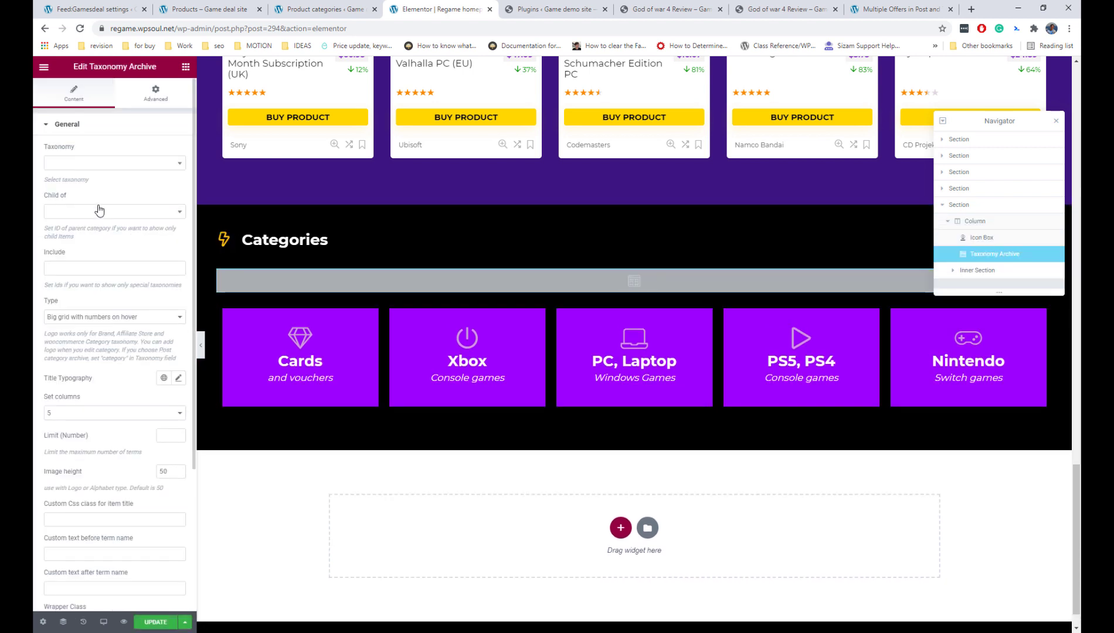
{"action": "left_click", "coordinate": [95, 166]}
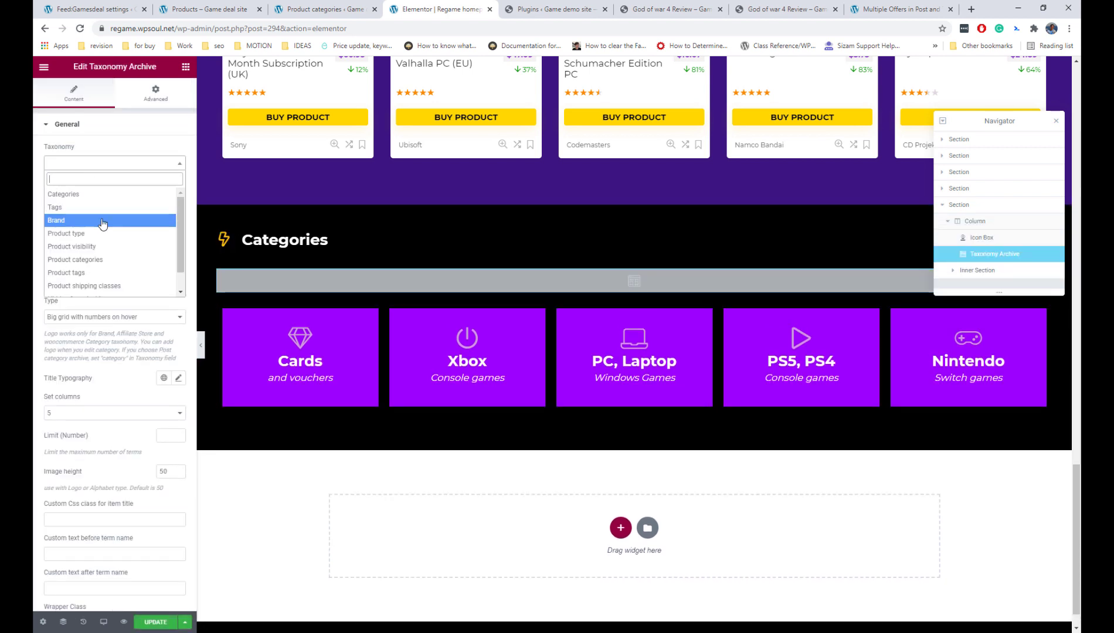
{"action": "left_click", "coordinate": [102, 259]}
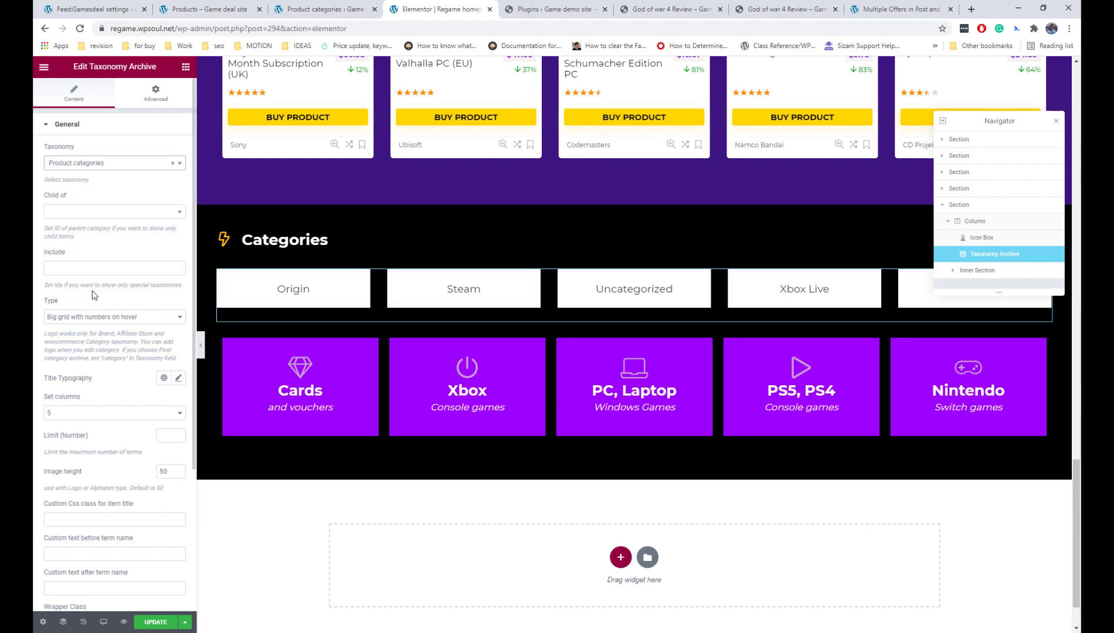
{"action": "left_click", "coordinate": [94, 318]}
{"action": "left_click", "coordinate": [89, 377]}
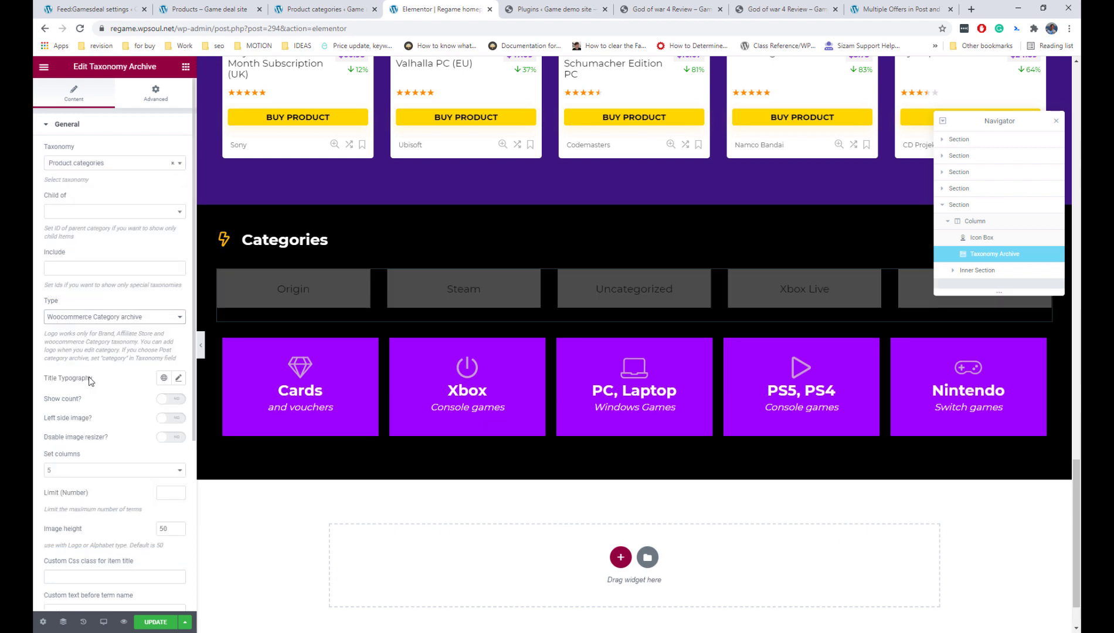
{"action": "left_click", "coordinate": [72, 321]}
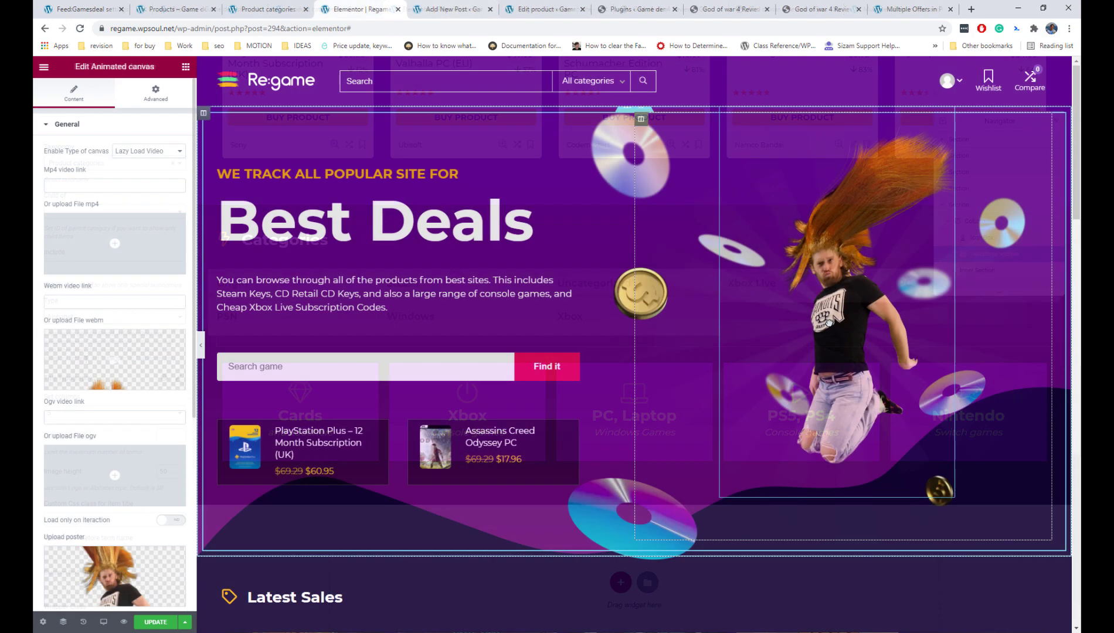
- Open the Navigator and inspect the hero's disc images and gold coin image
{"action": "right_click", "coordinate": [831, 324]}
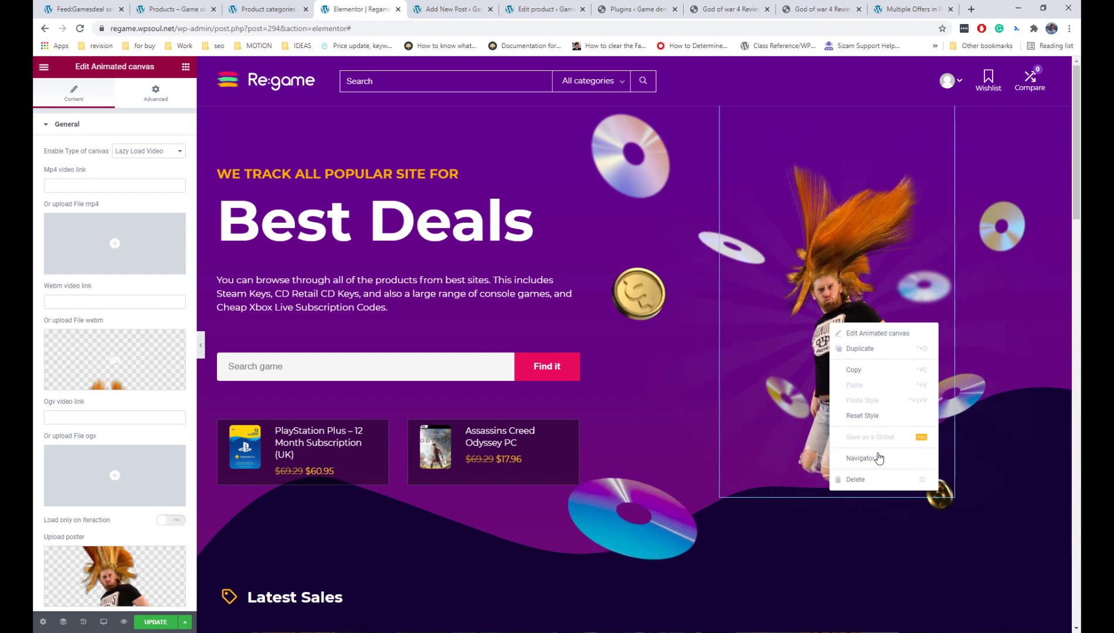
{"action": "left_click", "coordinate": [860, 458]}
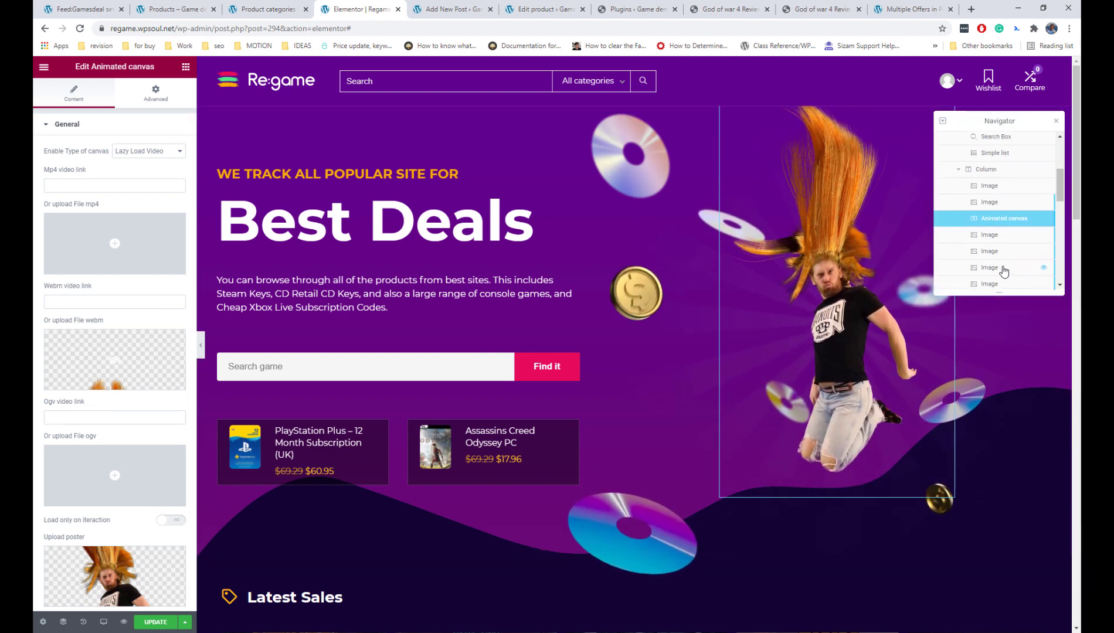
{"action": "left_click", "coordinate": [1000, 250]}
{"action": "left_click", "coordinate": [1000, 234]}
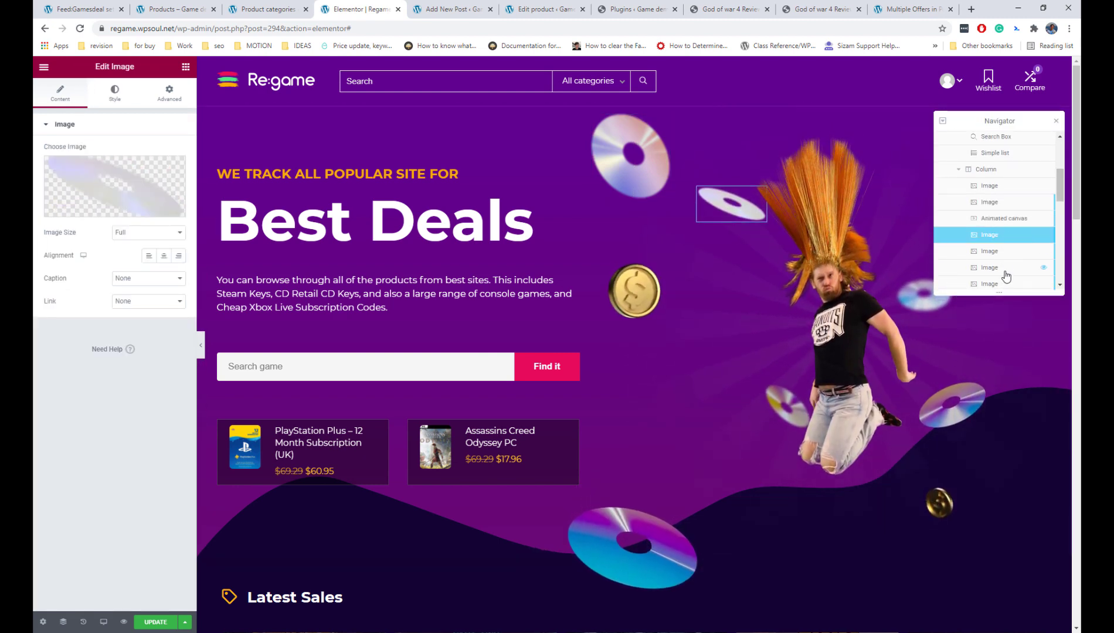
{"action": "left_click", "coordinate": [1005, 270]}
{"action": "left_click", "coordinate": [1000, 283]}
- Reselect the animated hero canvas, then go to Appearance > Menus
{"action": "scroll", "coordinate": [1002, 274], "scroll_direction": "down", "scroll_amount": 3}
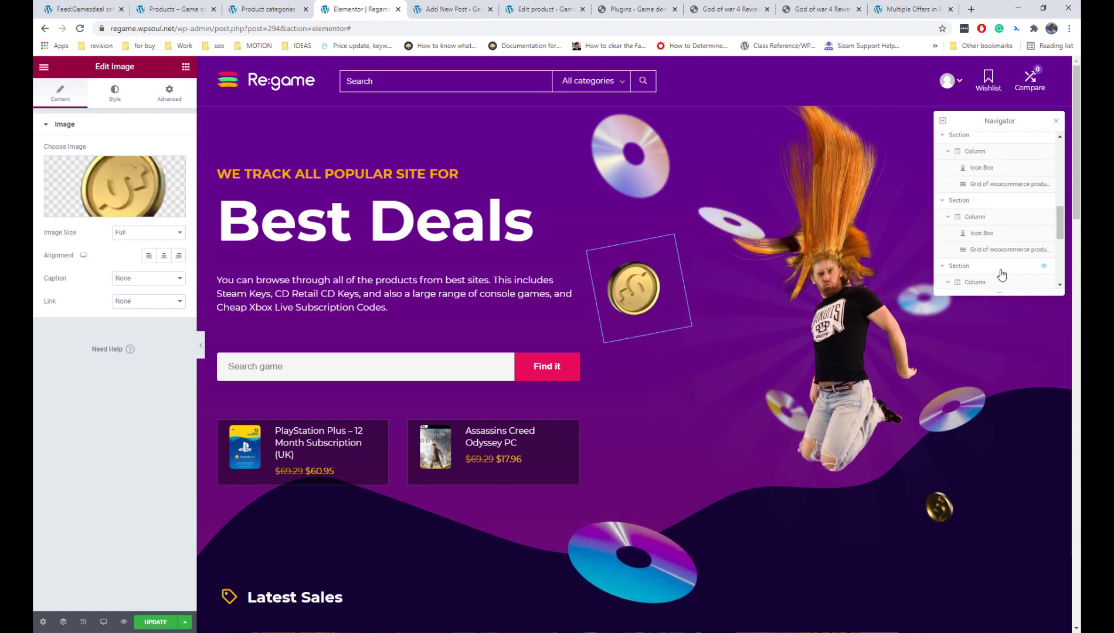
{"action": "scroll", "coordinate": [1001, 275], "scroll_direction": "up", "scroll_amount": 3}
{"action": "left_click_drag", "start_coordinate": [1063, 187], "coordinate": [1063, 197]}
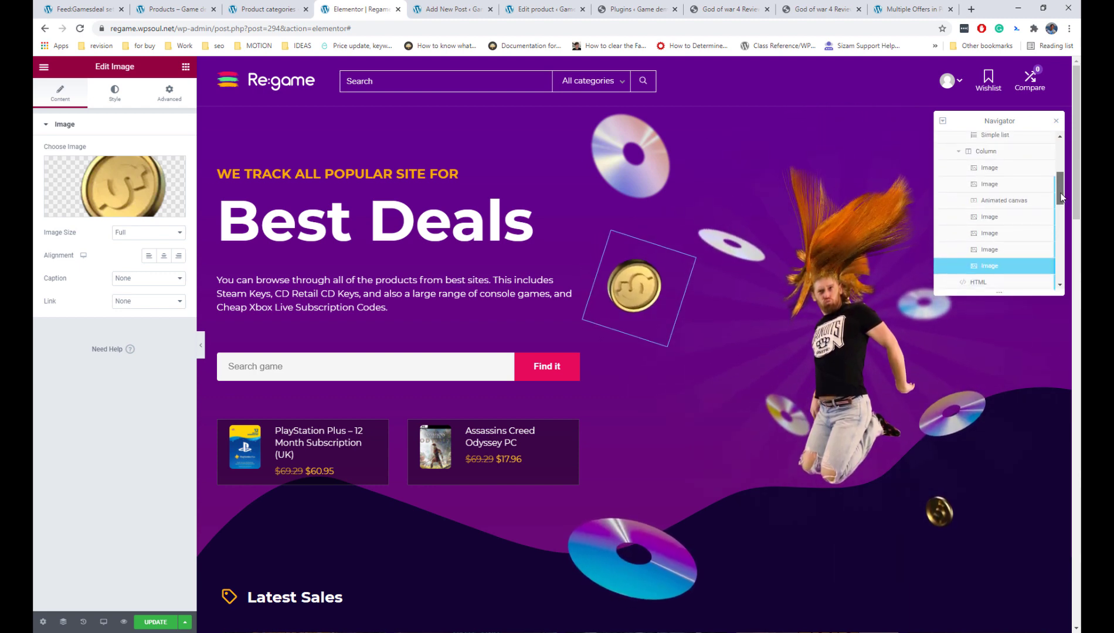
{"action": "left_click", "coordinate": [1009, 201]}
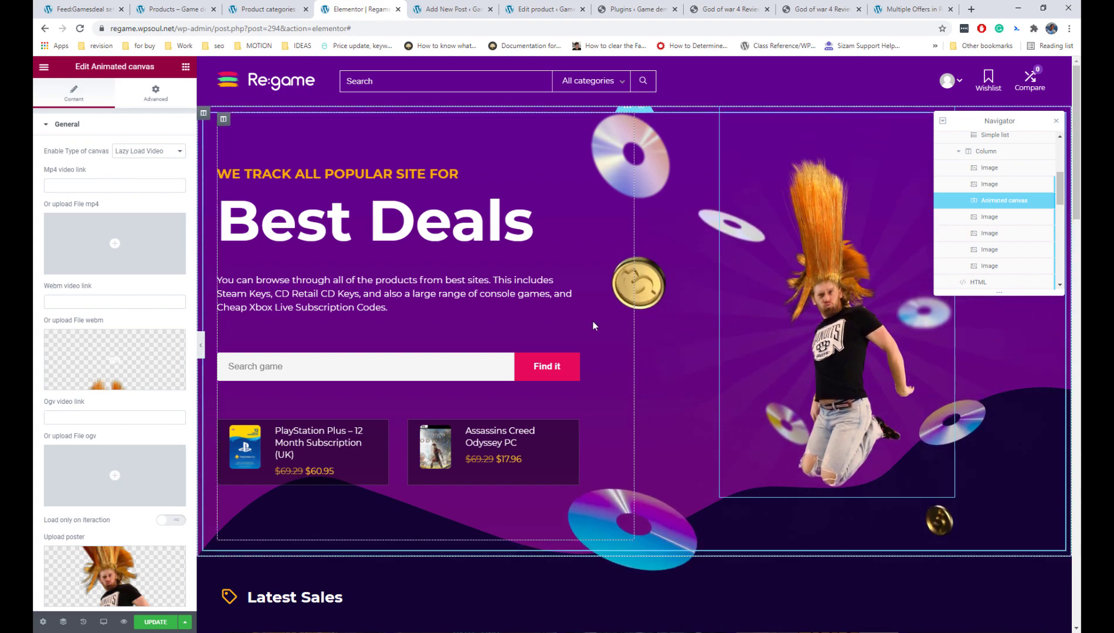
{"action": "scroll", "coordinate": [770, 316], "scroll_direction": "down", "scroll_amount": 10}
{"action": "scroll", "coordinate": [579, 324], "scroll_direction": "up", "scroll_amount": 10}
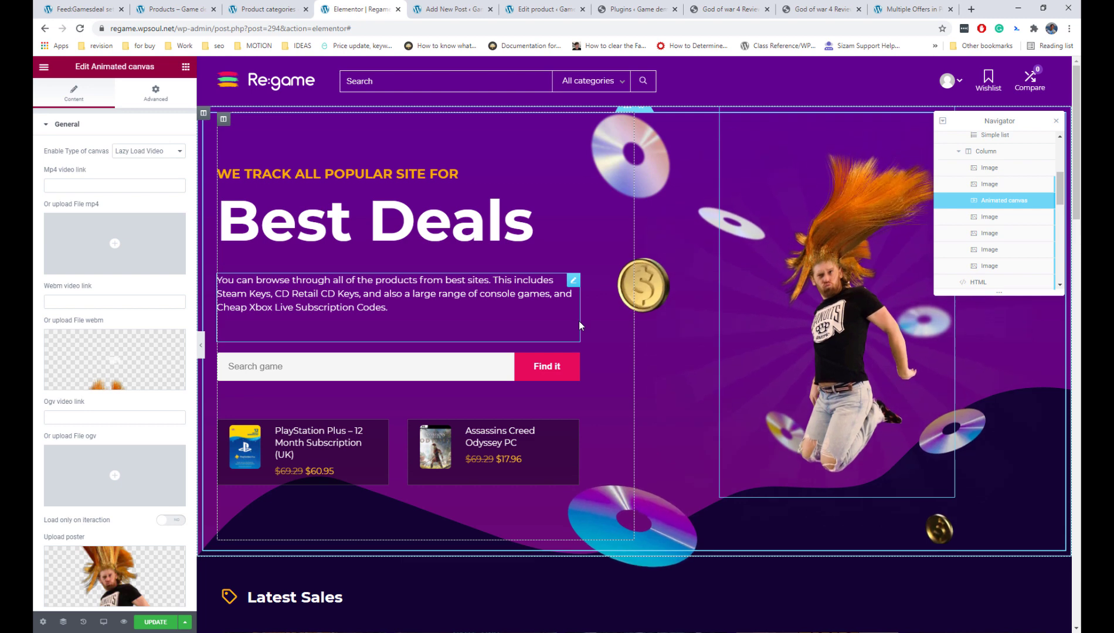
{"action": "mouse_move", "coordinate": [95, 376]}
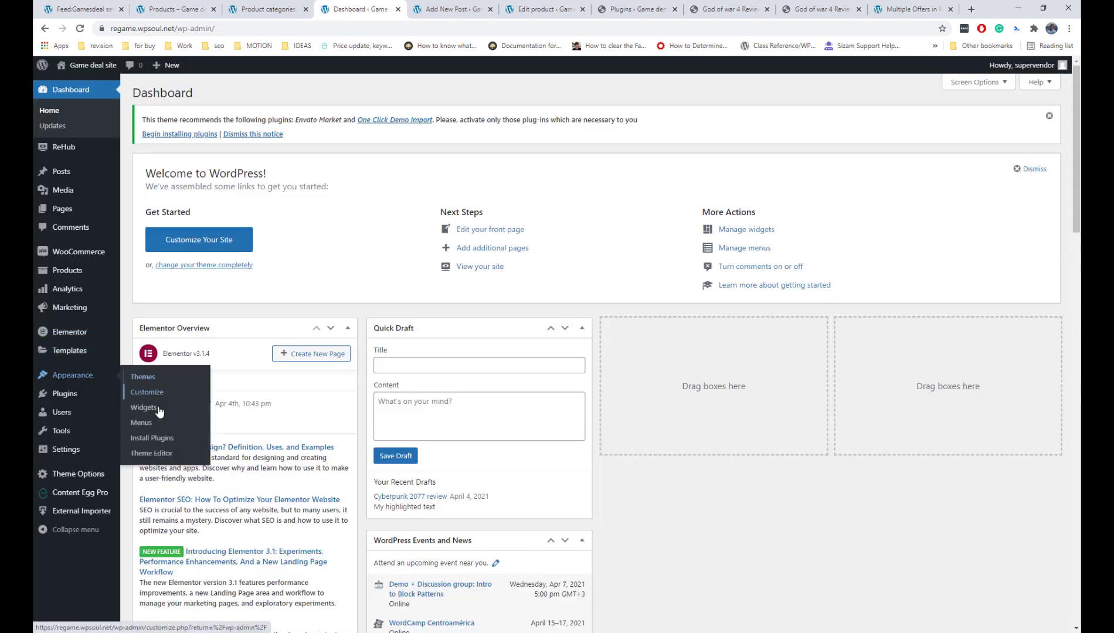
{"action": "left_click", "coordinate": [157, 423]}
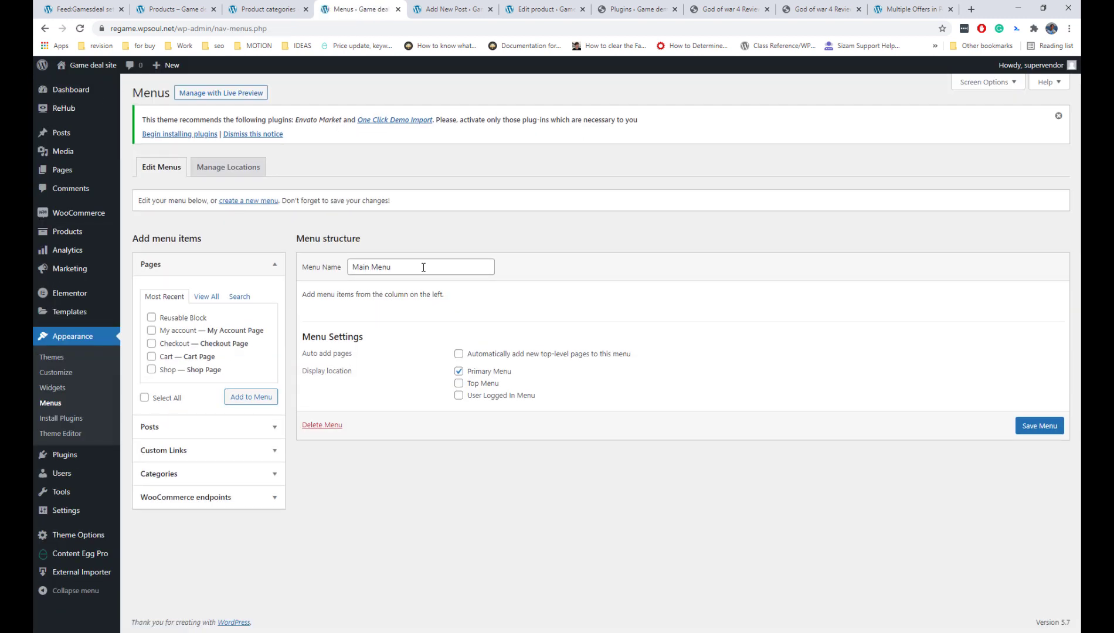
- Enable Product categories and Products as menu item sources in Screen Options
{"action": "left_click", "coordinate": [423, 267]}
{"action": "left_click", "coordinate": [541, 240]}
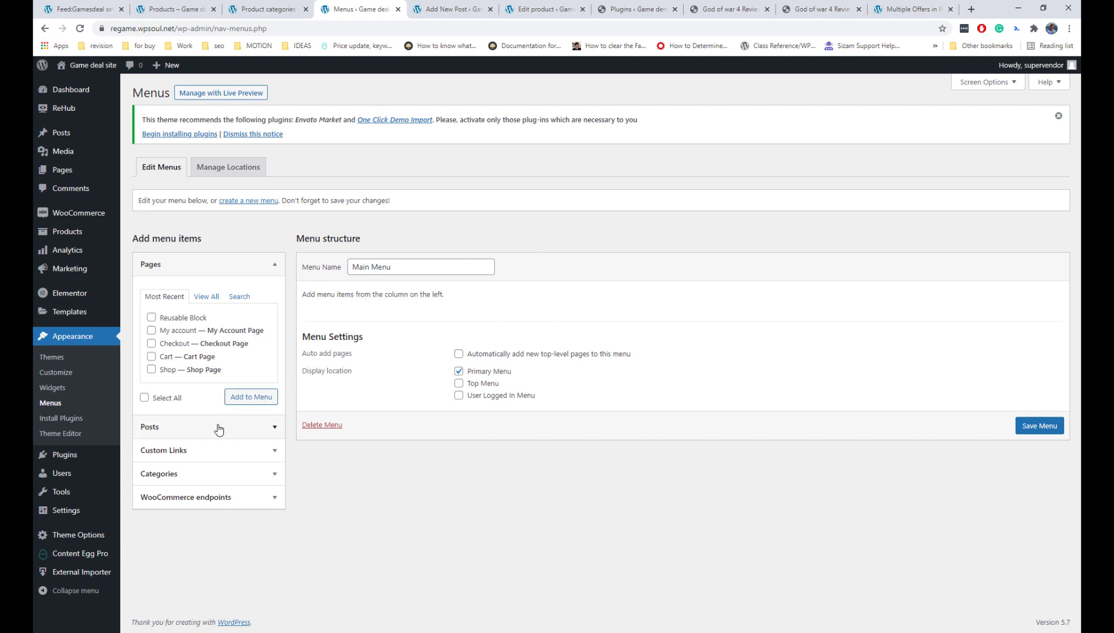
{"action": "left_click", "coordinate": [973, 82]}
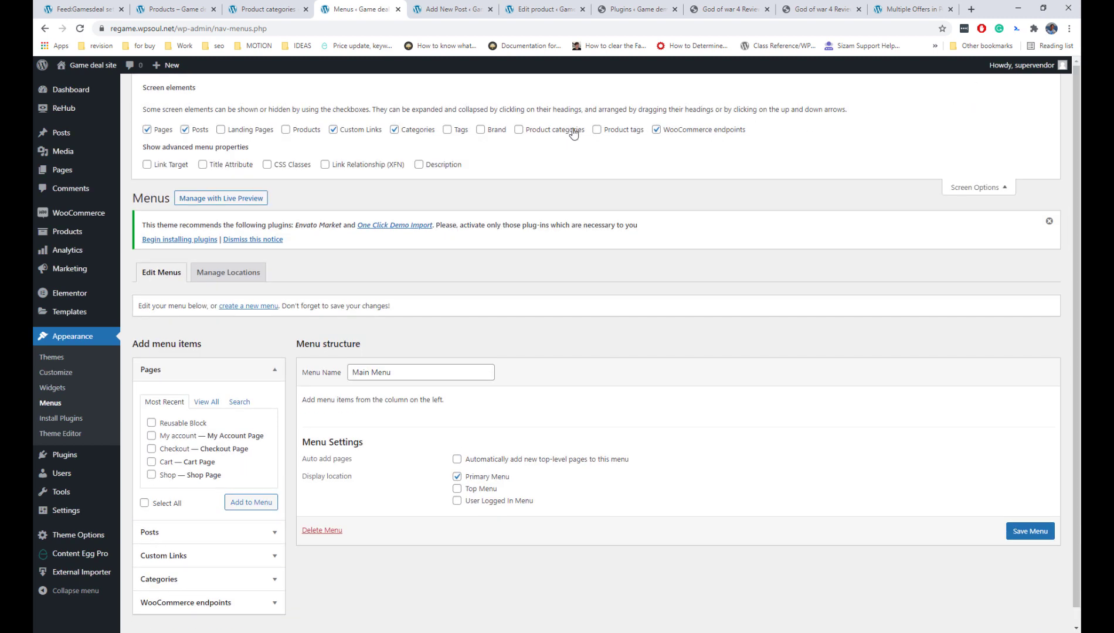
{"action": "left_click", "coordinate": [569, 132]}
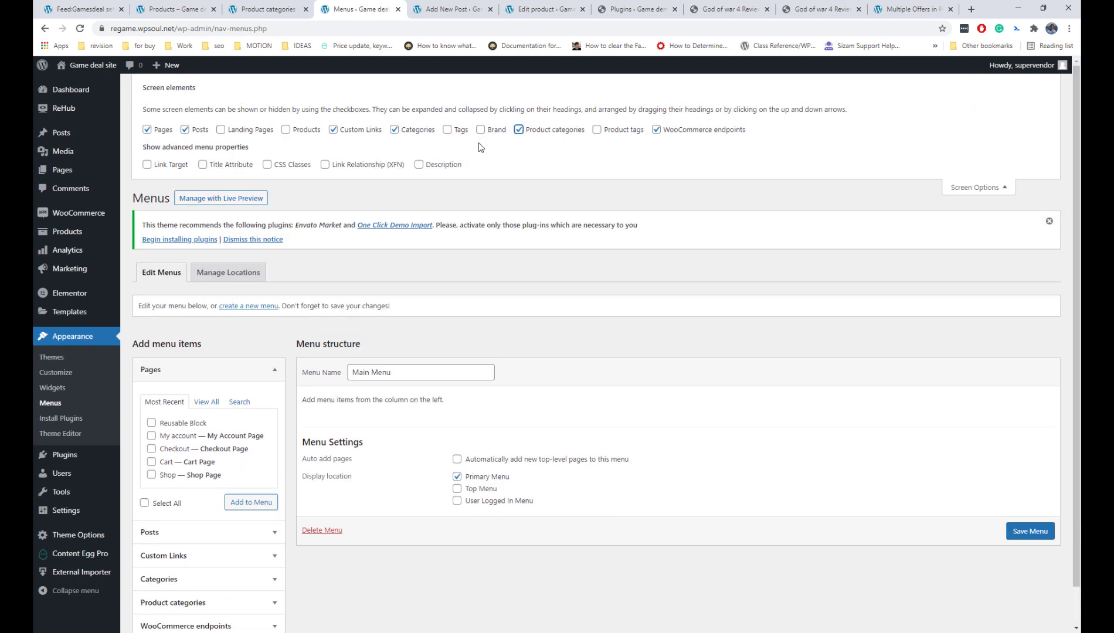
{"action": "left_click", "coordinate": [286, 130]}
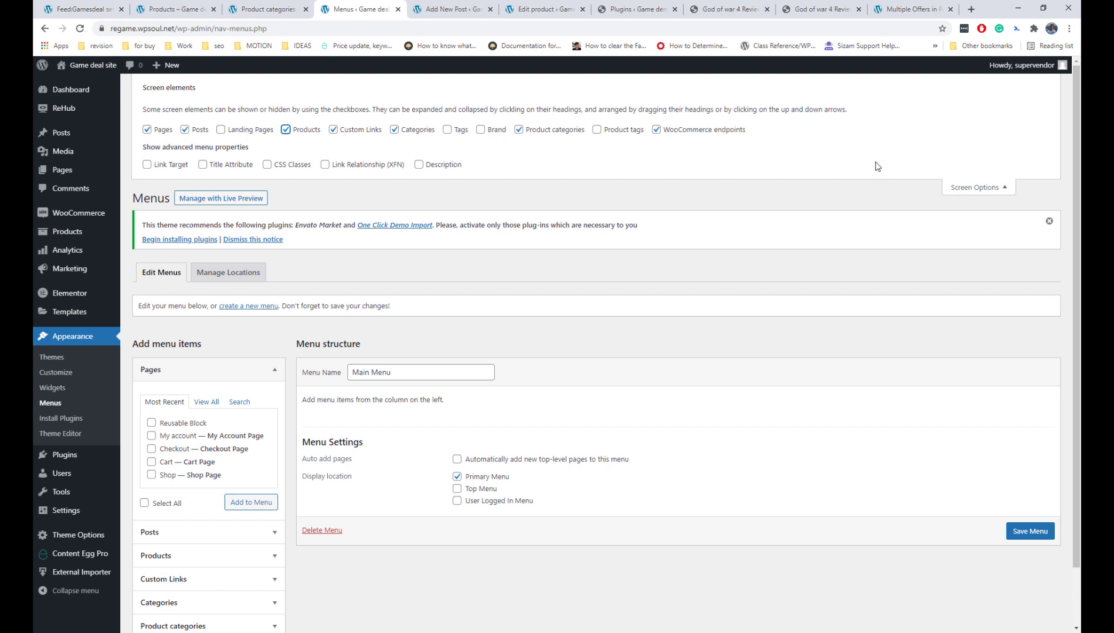
{"action": "left_click", "coordinate": [965, 185]}
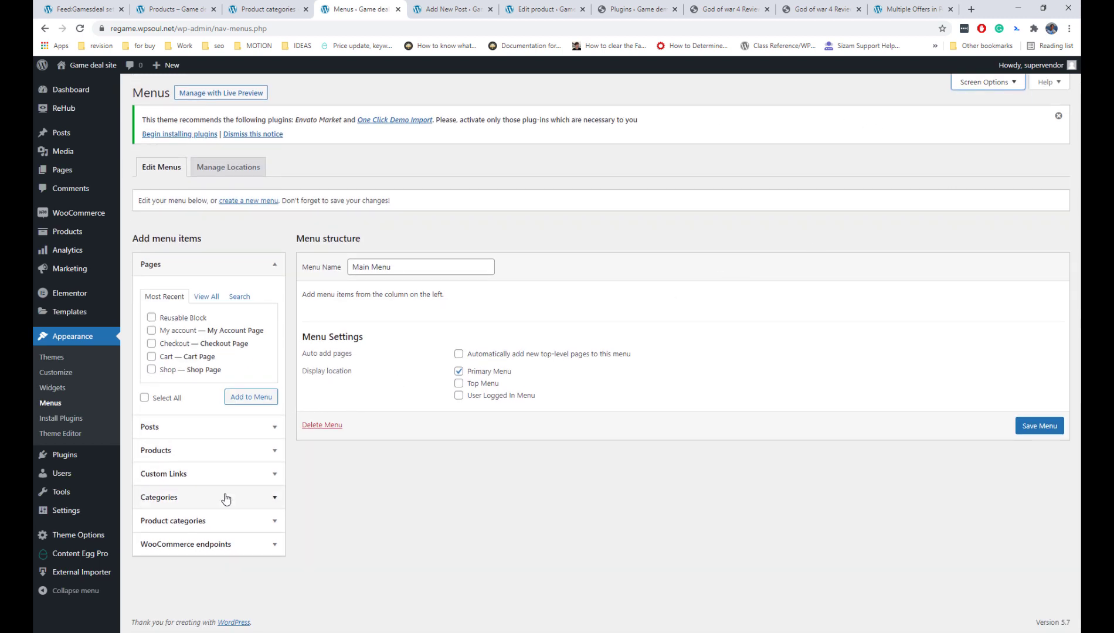
- Add the Windows and Xbox Live categories to the Main Menu, save, and view the homepage
{"action": "left_click", "coordinate": [228, 521]}
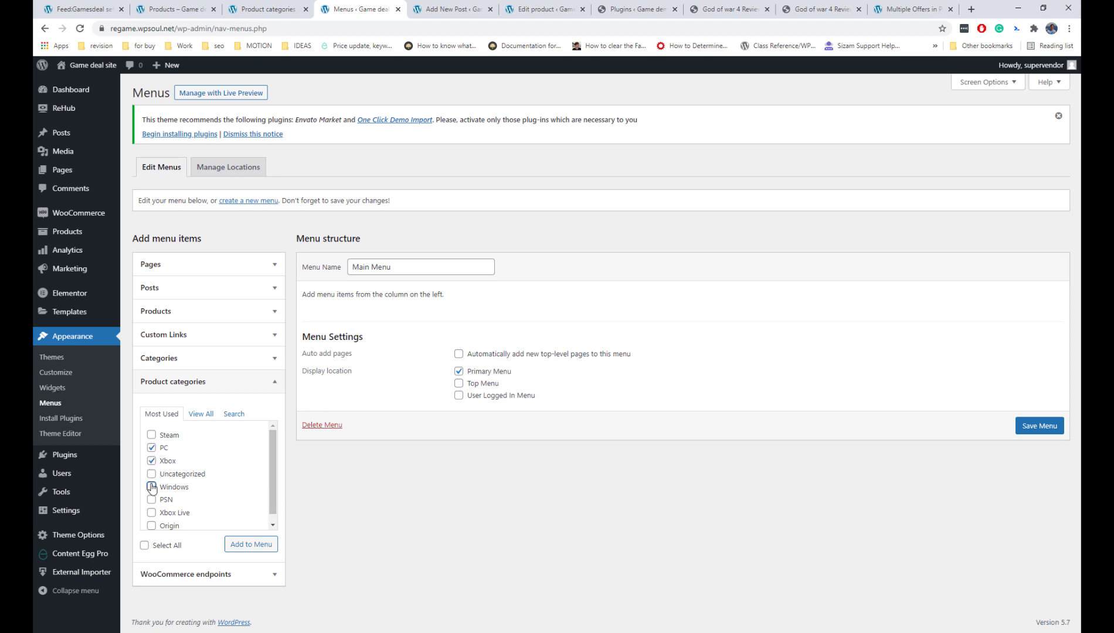
{"action": "scroll", "coordinate": [271, 478], "scroll_direction": "down", "scroll_amount": 1}
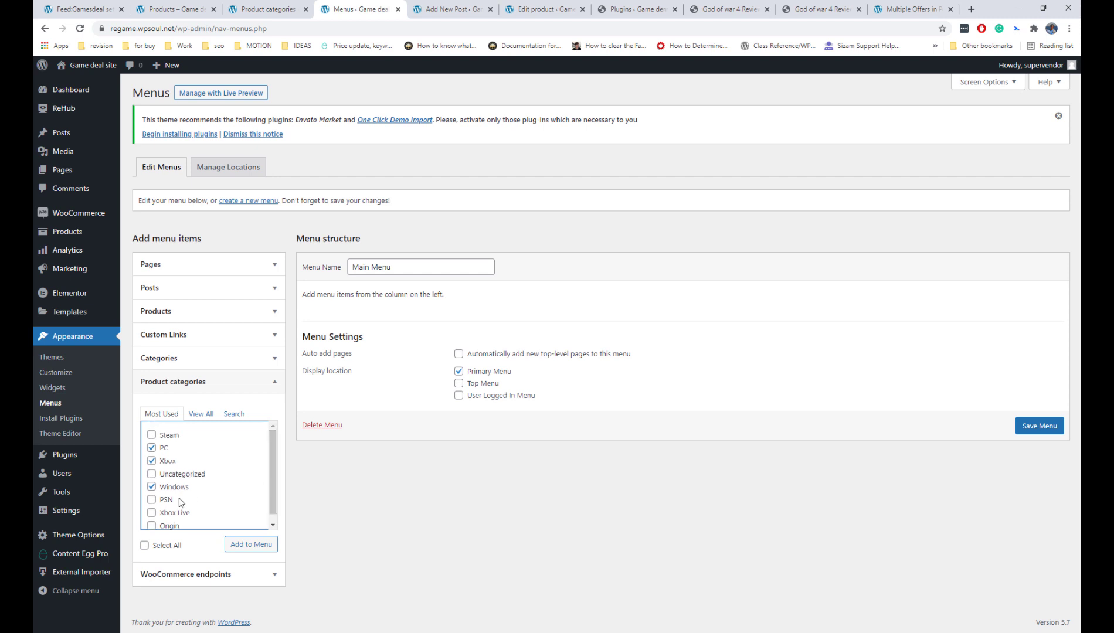
{"action": "scroll", "coordinate": [154, 515], "scroll_direction": "up", "scroll_amount": 1}
{"action": "left_click", "coordinate": [246, 546]}
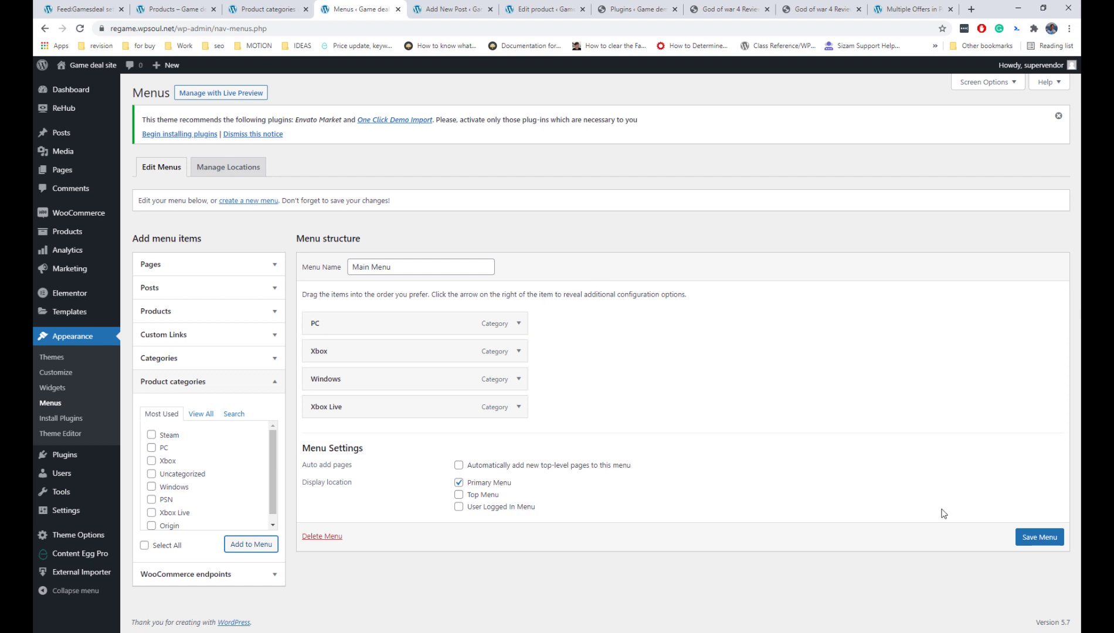
{"action": "left_click", "coordinate": [1033, 538]}
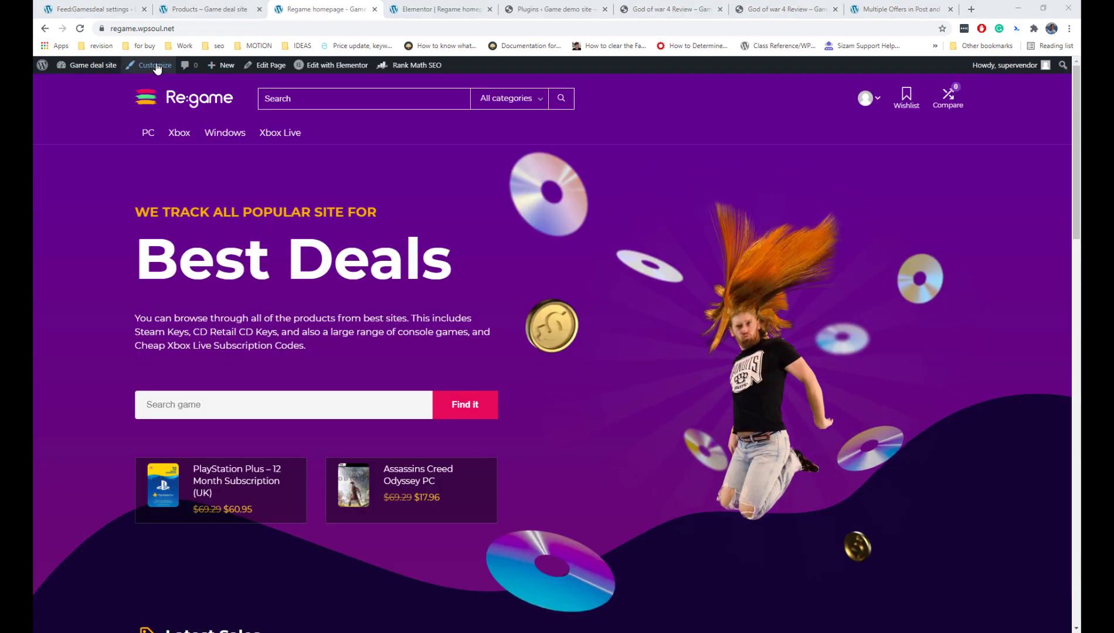
{"action": "left_click", "coordinate": [156, 66]}
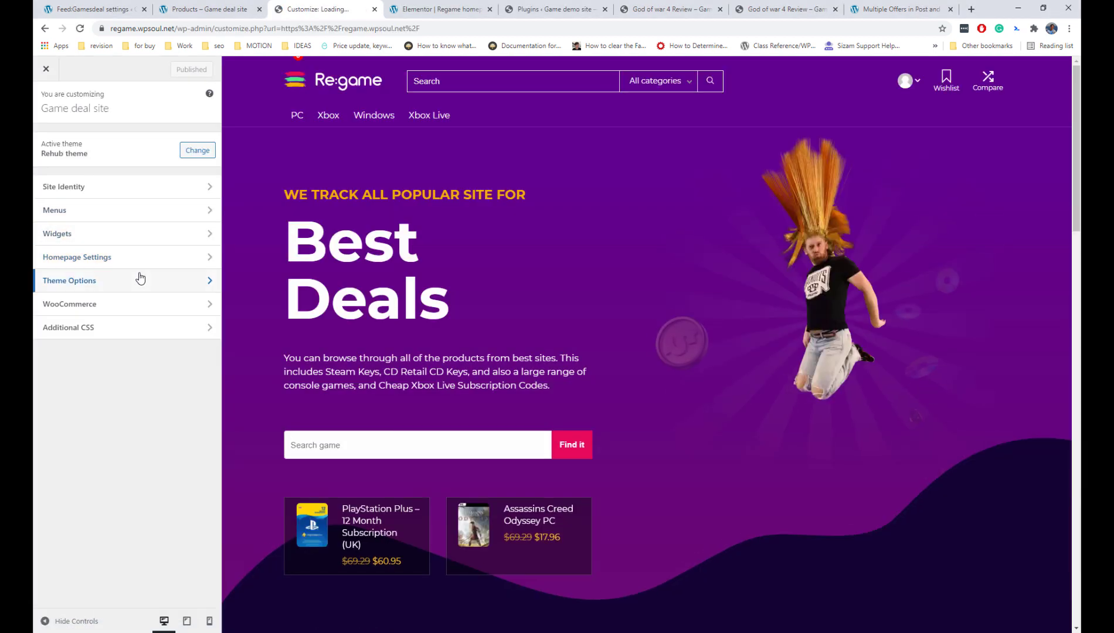
- Add a Text widget to the Footer 1 widget area in the Customizer
{"action": "left_click", "coordinate": [139, 279]}
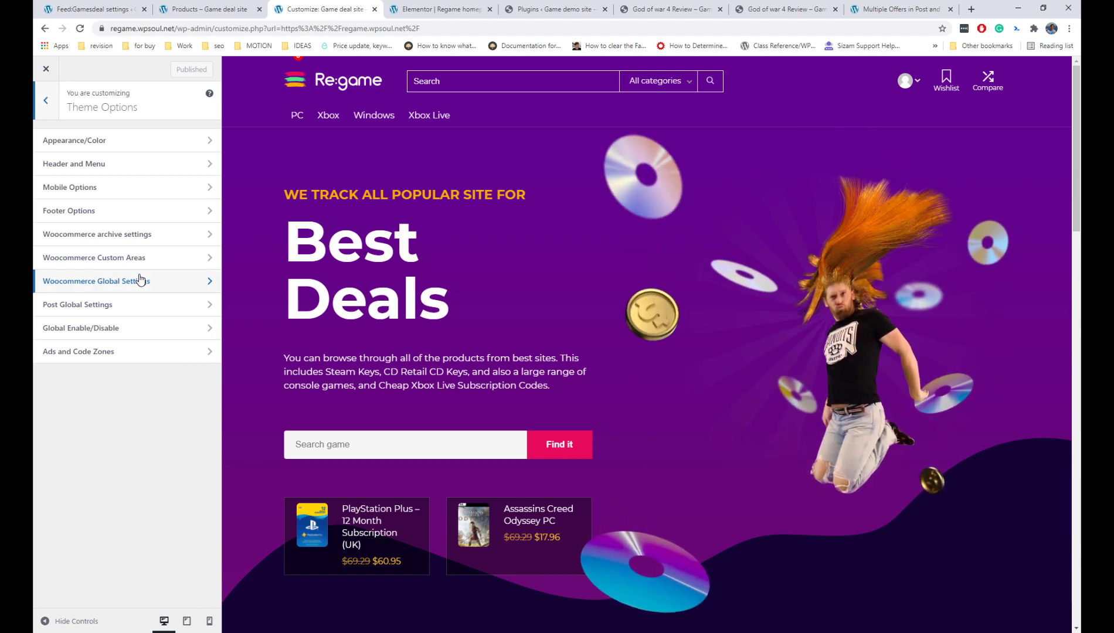
{"action": "left_click", "coordinate": [54, 110]}
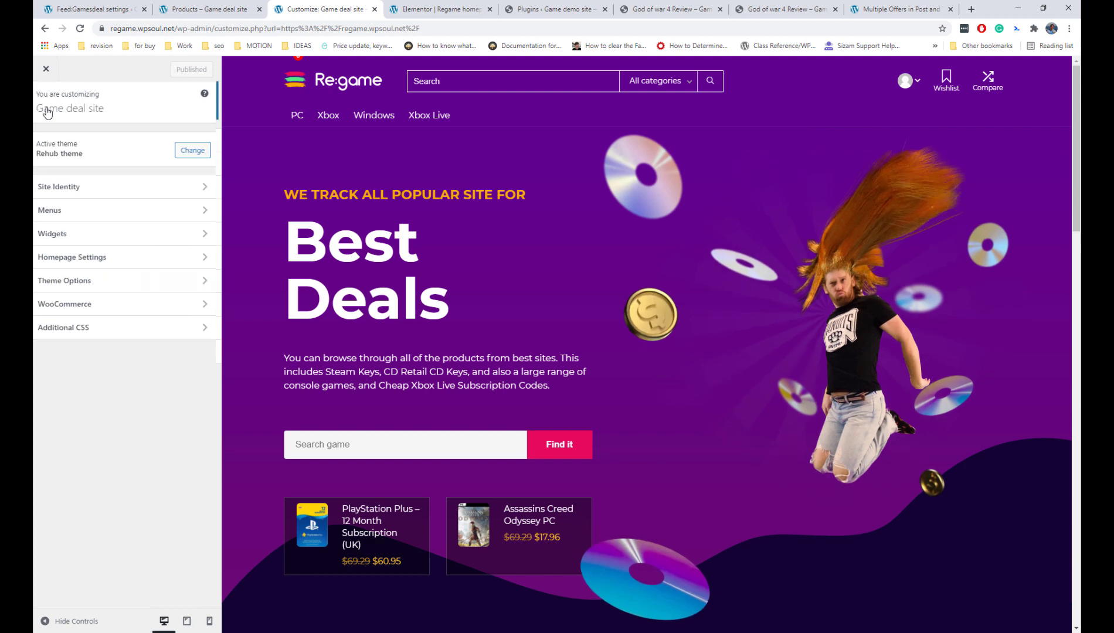
{"action": "left_click", "coordinate": [107, 235]}
{"action": "left_click", "coordinate": [105, 212]}
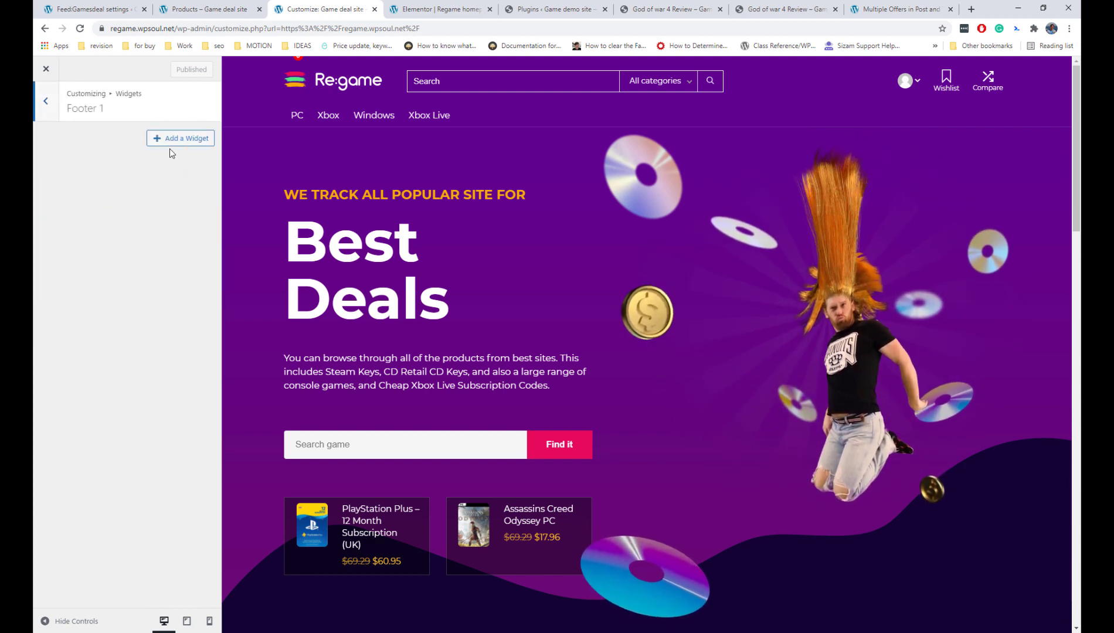
{"action": "left_click", "coordinate": [171, 147]}
{"action": "scroll", "coordinate": [273, 211], "scroll_direction": "down", "scroll_amount": 10}
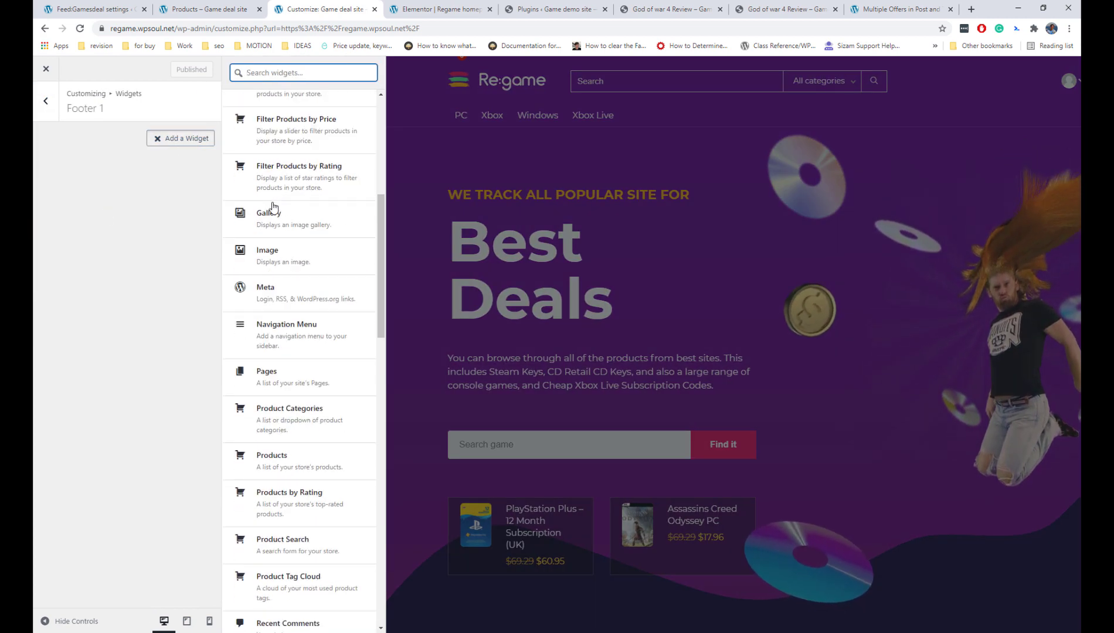
{"action": "scroll", "coordinate": [273, 206], "scroll_direction": "down", "scroll_amount": 15}
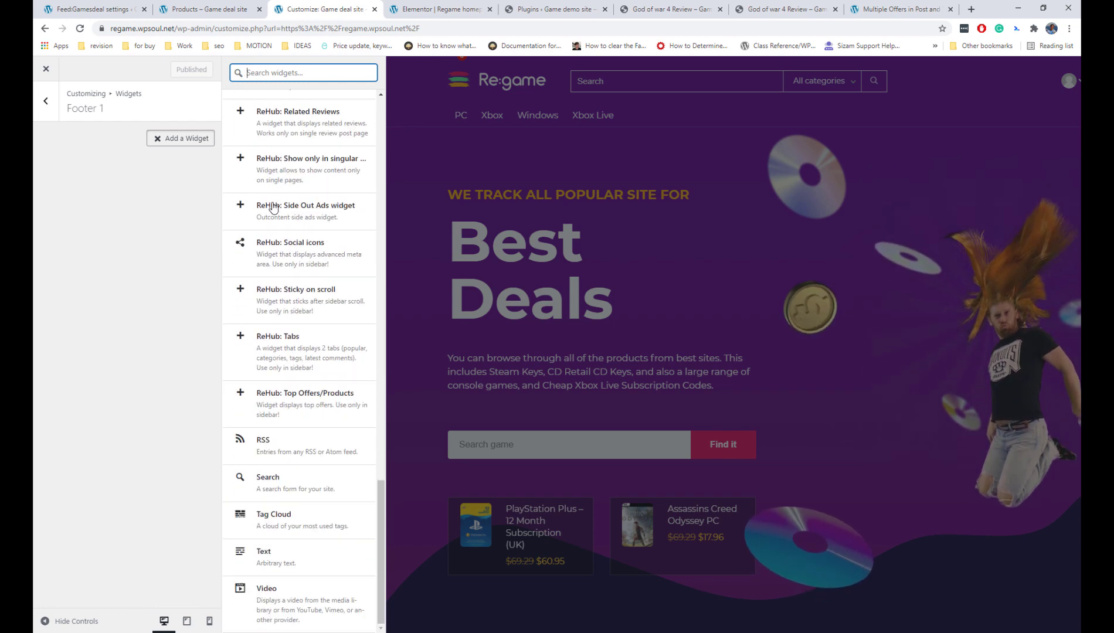
{"action": "left_click", "coordinate": [310, 555]}
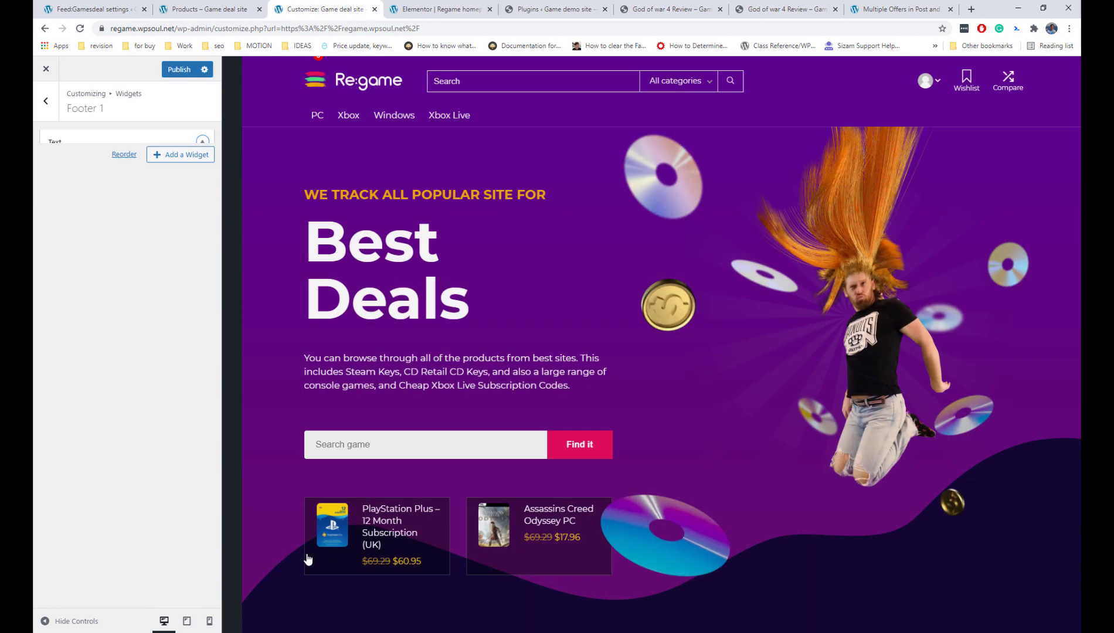
- Title the widget 'About Site' and type body text 'This is my cool site, here is de'
{"action": "scroll", "coordinate": [526, 411], "scroll_direction": "down", "scroll_amount": 15}
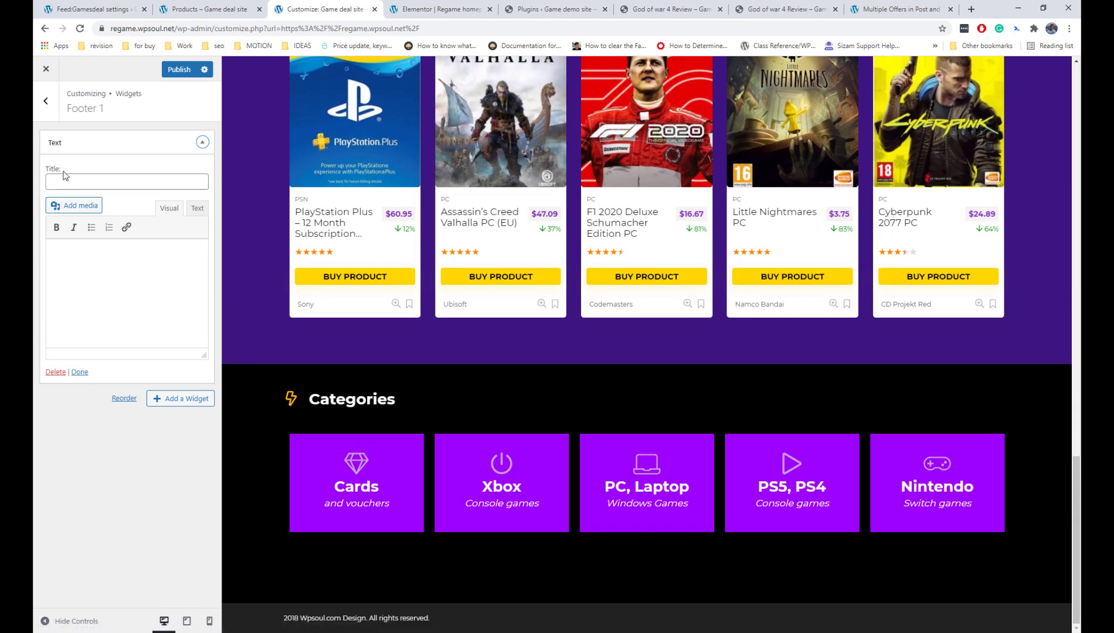
{"action": "left_click", "coordinate": [65, 180]}
{"action": "type", "text": "S"}
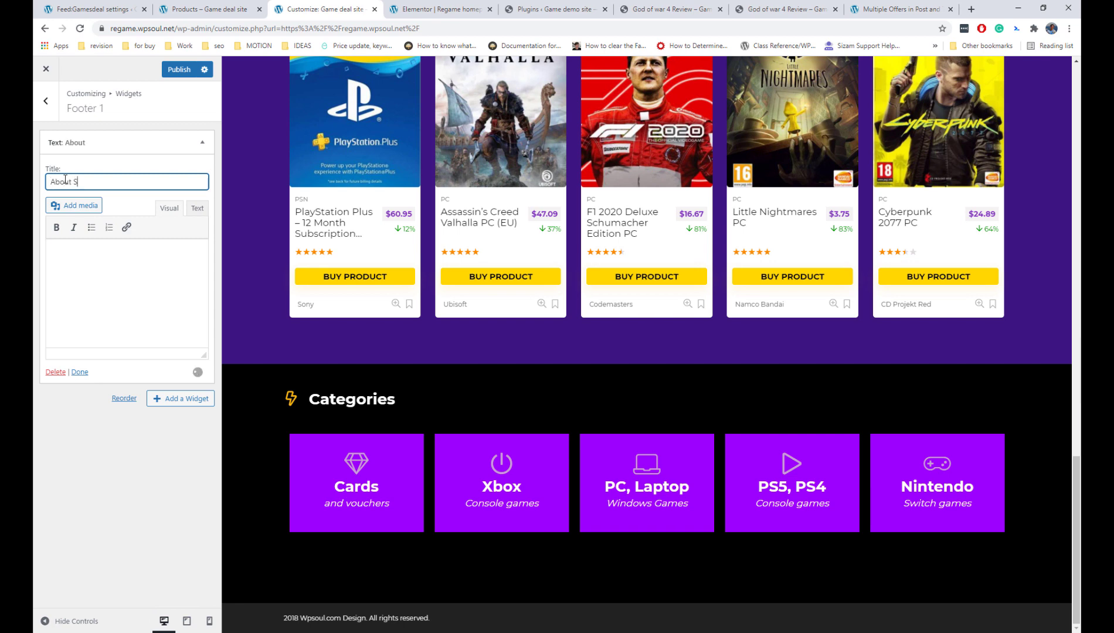
{"action": "type", "text": "ite"}
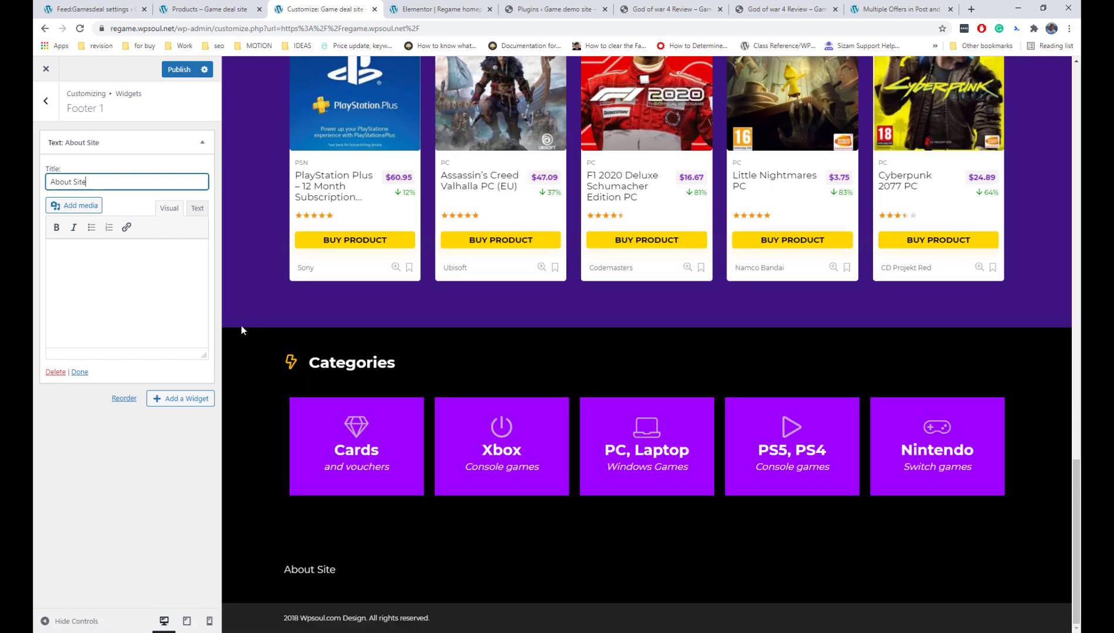
{"action": "left_click", "coordinate": [119, 274]}
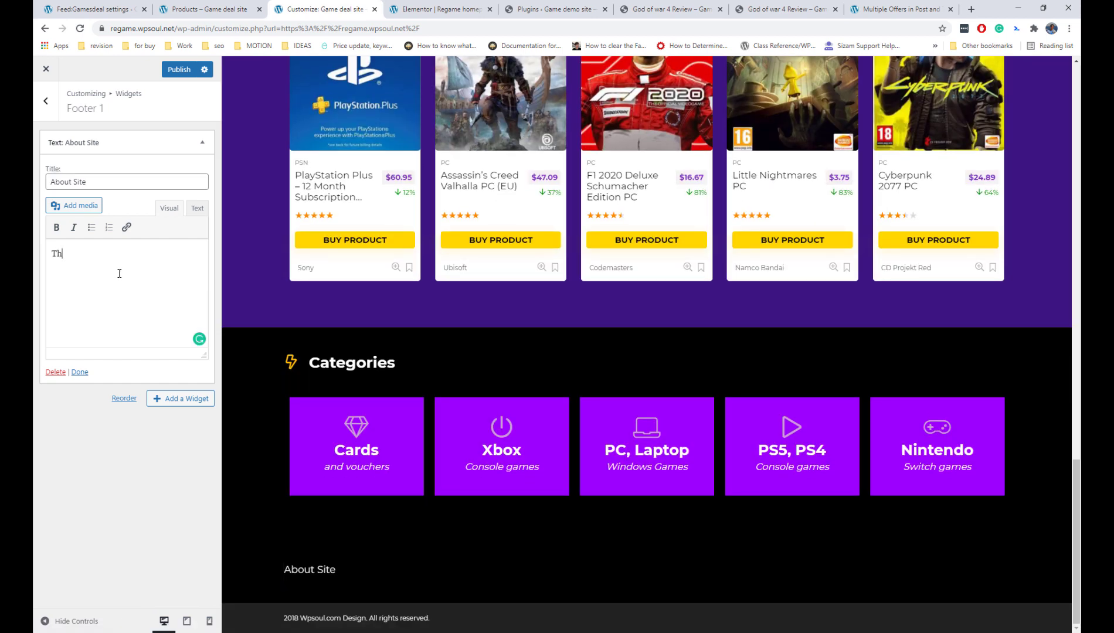
{"action": "type", "text": "This is my cool "}
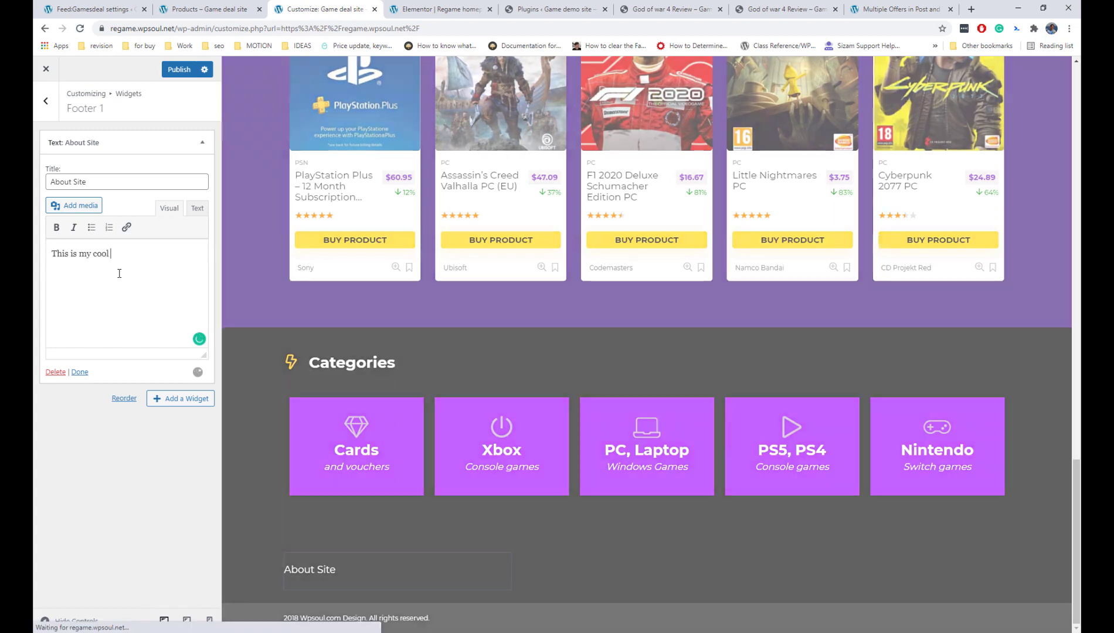
{"action": "type", "text": "site, here is"}
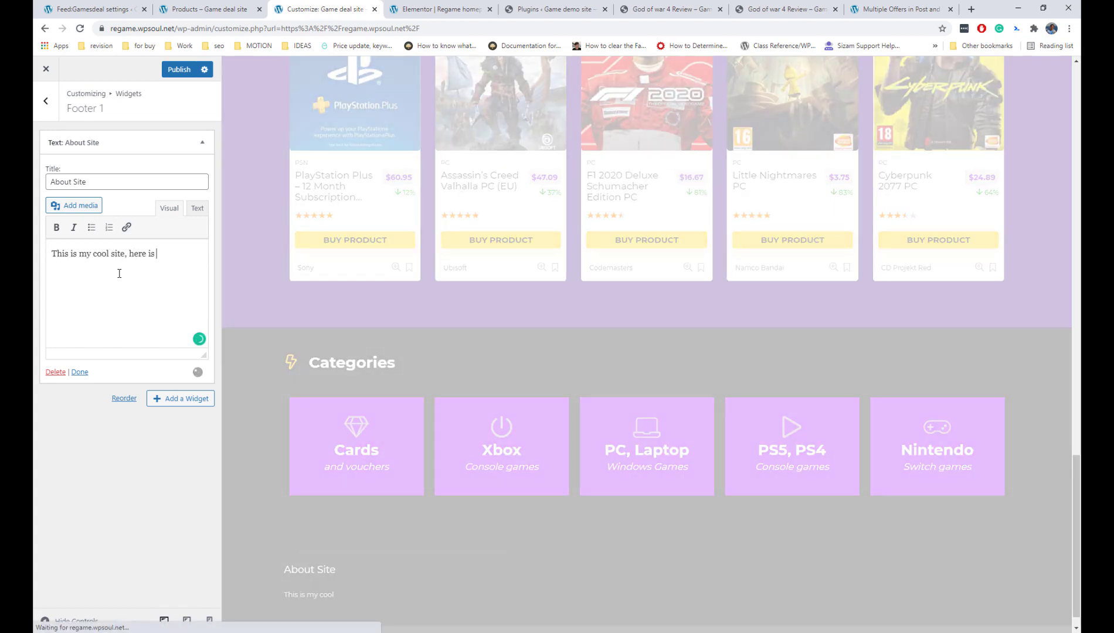
{"action": "type", "text": " de"}
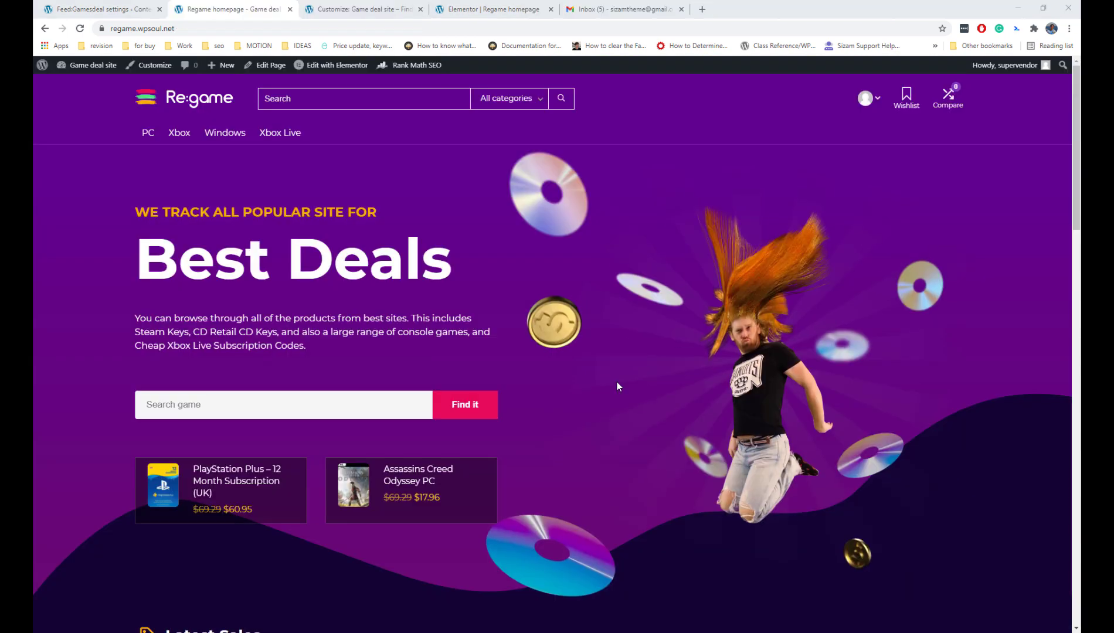
- Review Theme Options > Footer Options in the Customizer, then return to the Feed:Gamesdeal settings
{"action": "left_click", "coordinate": [155, 65]}
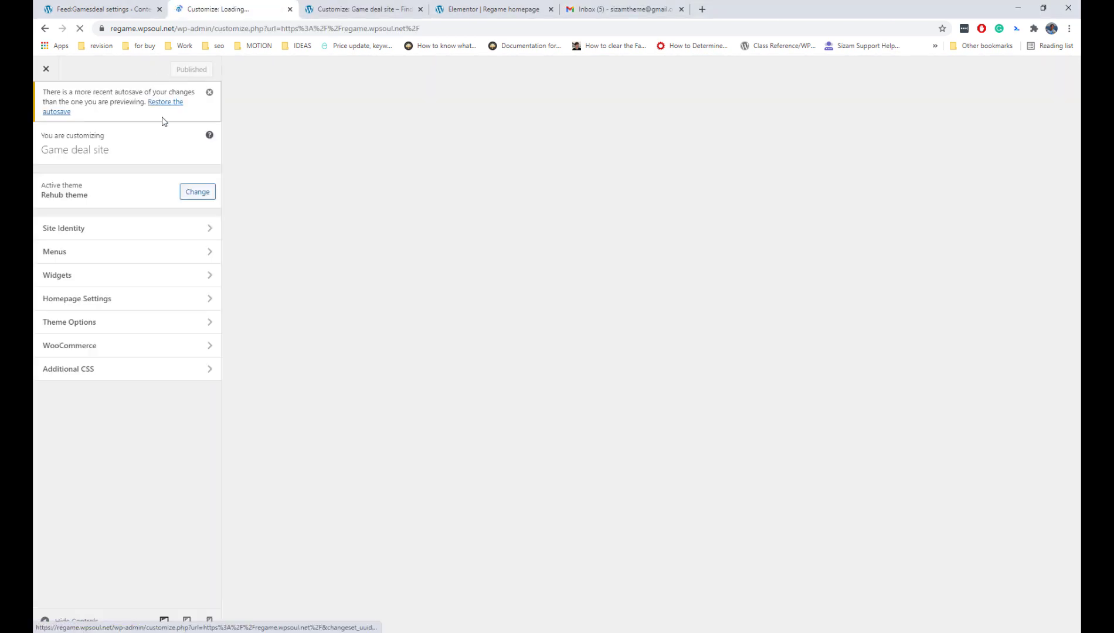
{"action": "left_click", "coordinate": [142, 324]}
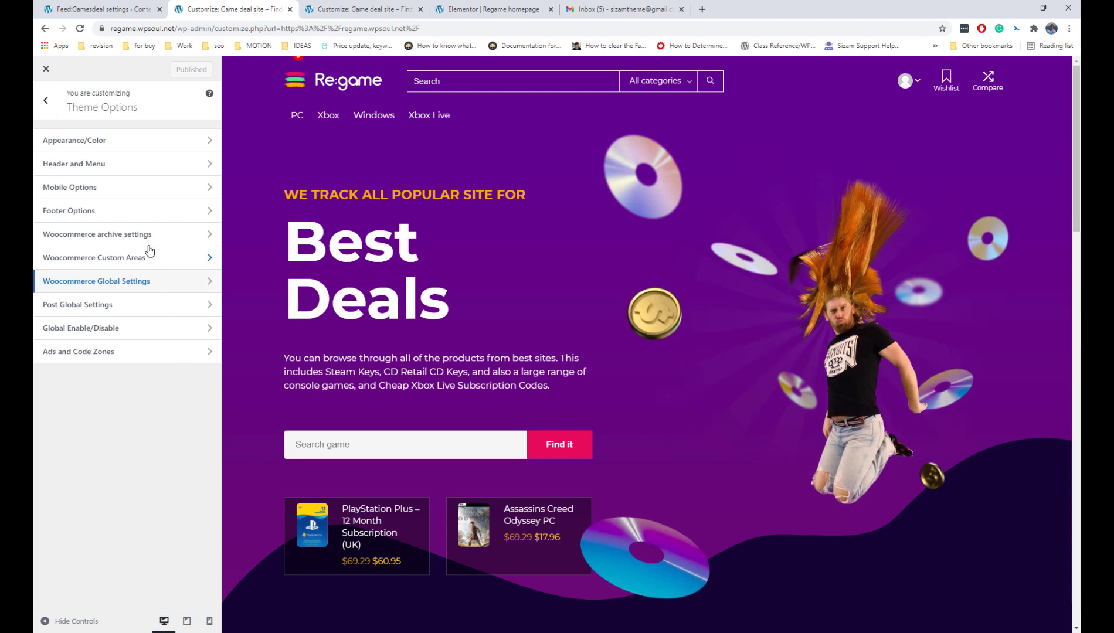
{"action": "left_click", "coordinate": [145, 212]}
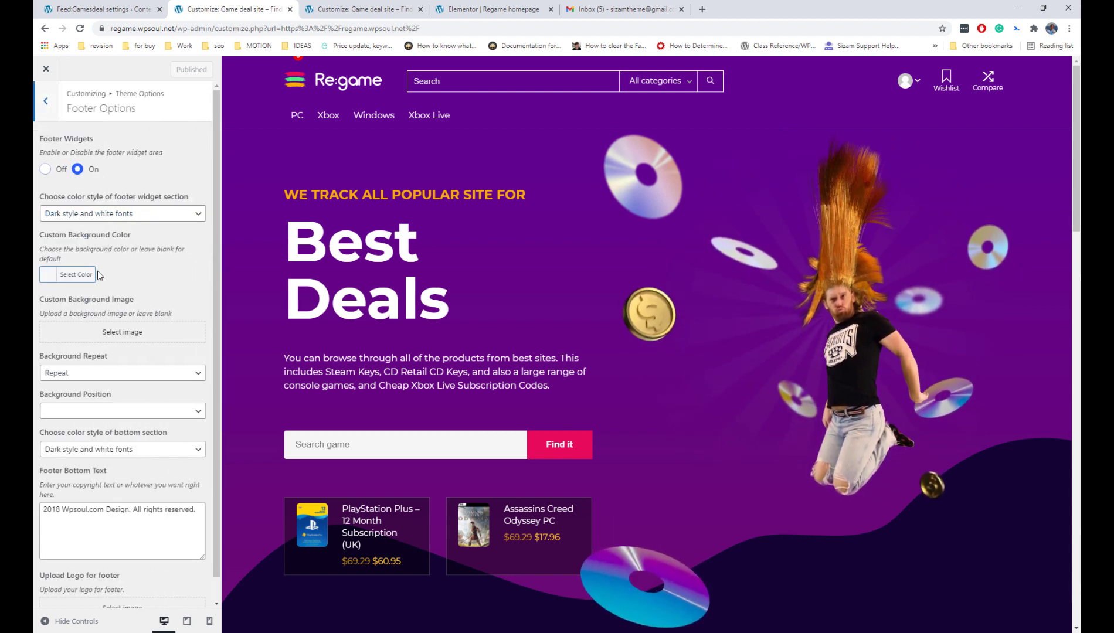
{"action": "scroll", "coordinate": [114, 482], "scroll_direction": "down", "scroll_amount": 1}
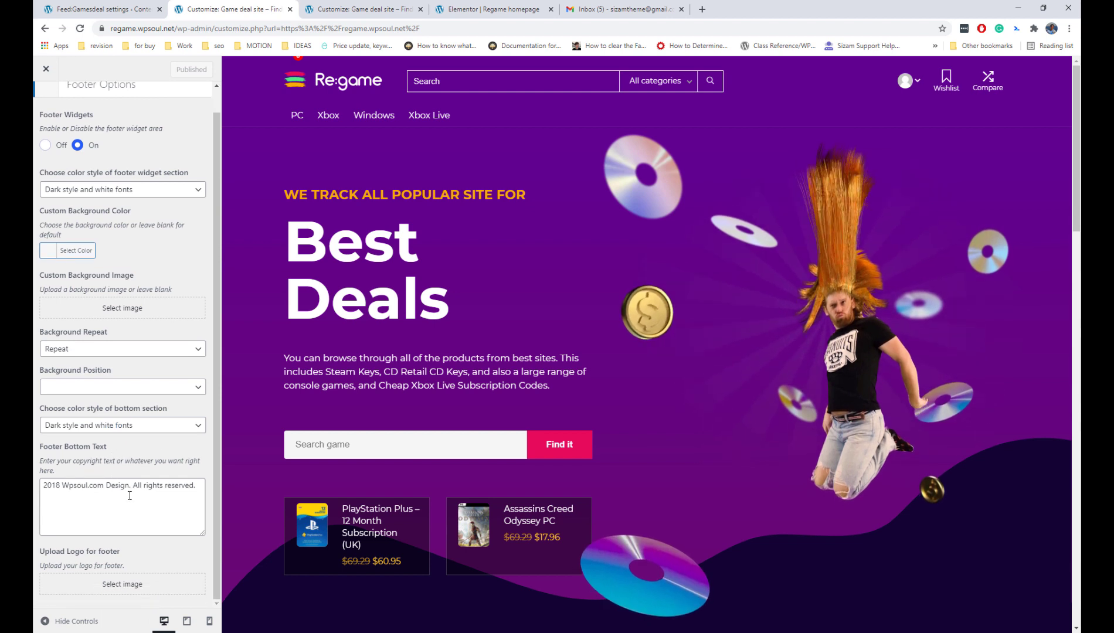
{"action": "scroll", "coordinate": [120, 486], "scroll_direction": "up", "scroll_amount": 1}
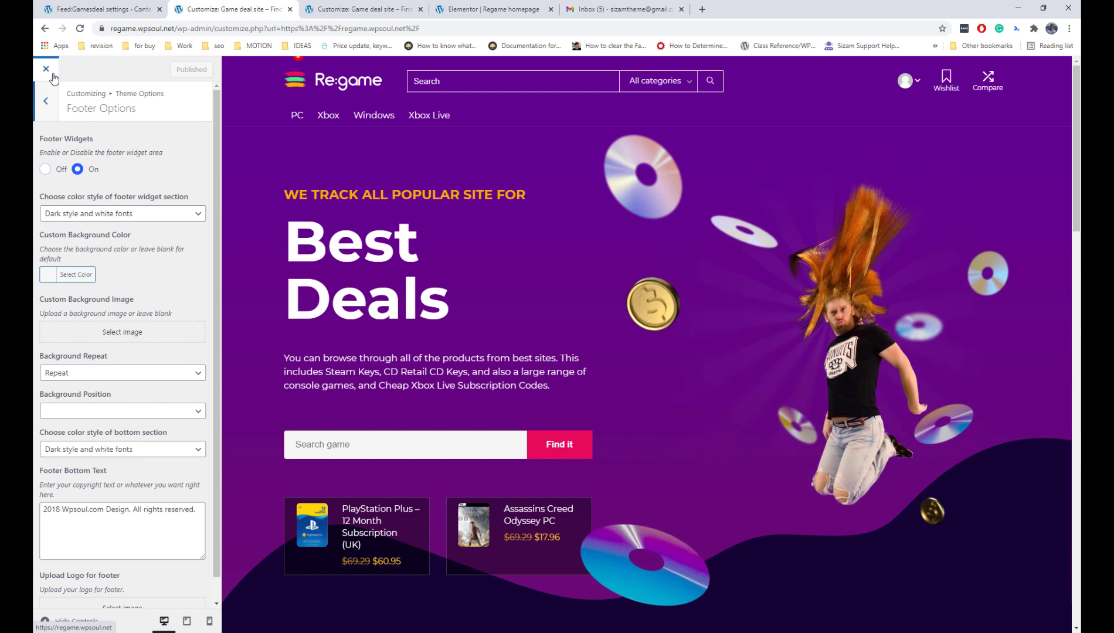
{"action": "left_click", "coordinate": [106, 12]}
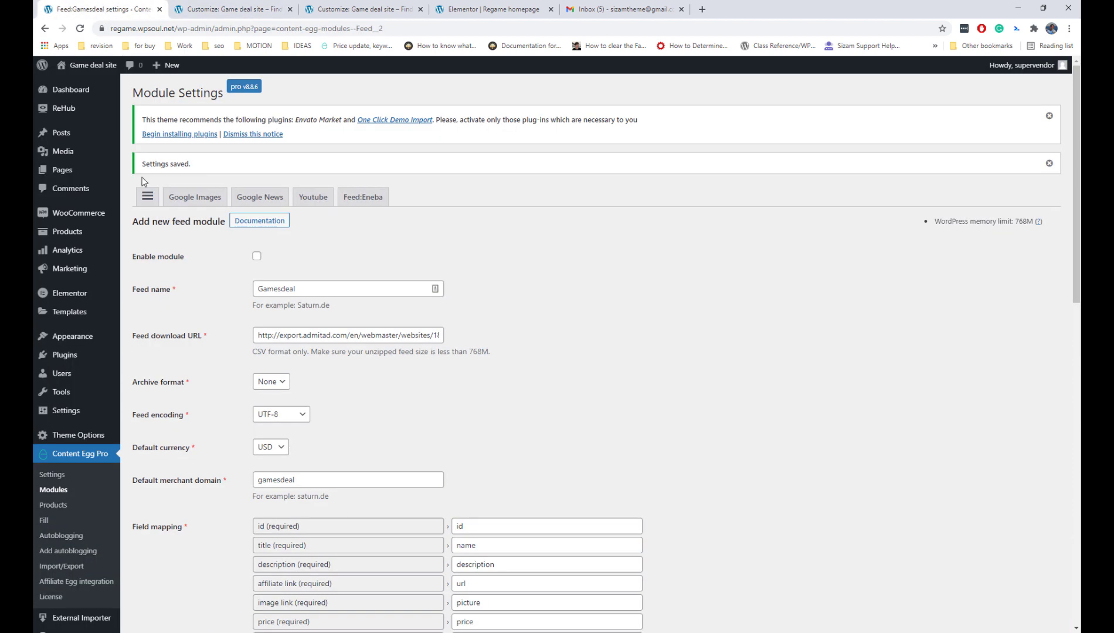
- Search the ReHub Support and tips documentation for 'subscribe by email'
{"action": "mouse_move", "coordinate": [88, 114]}
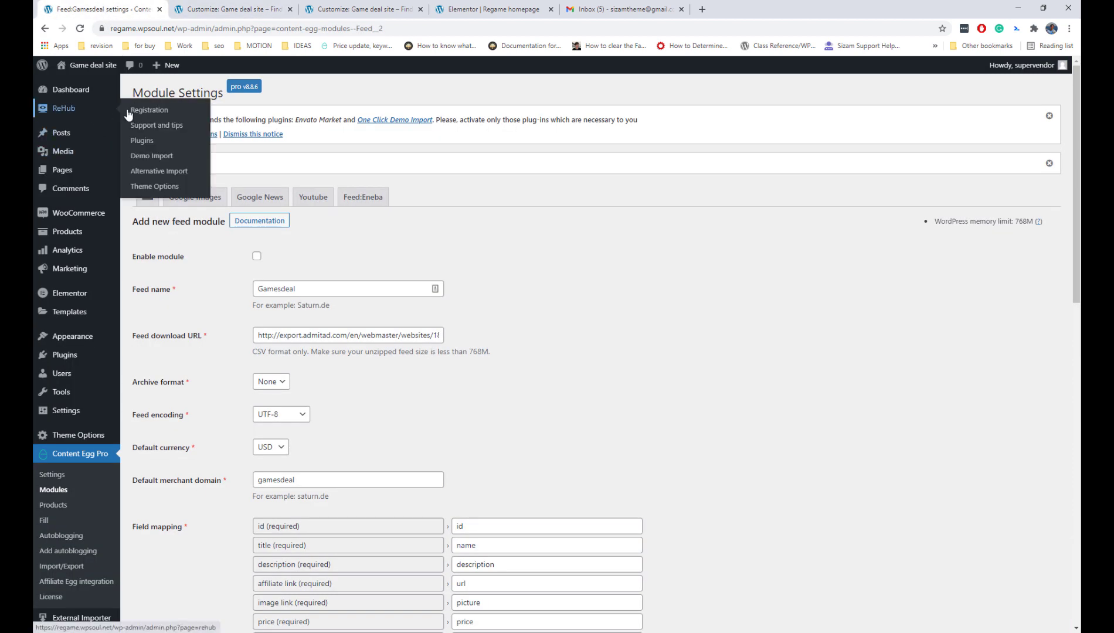
{"action": "left_click", "coordinate": [152, 125]}
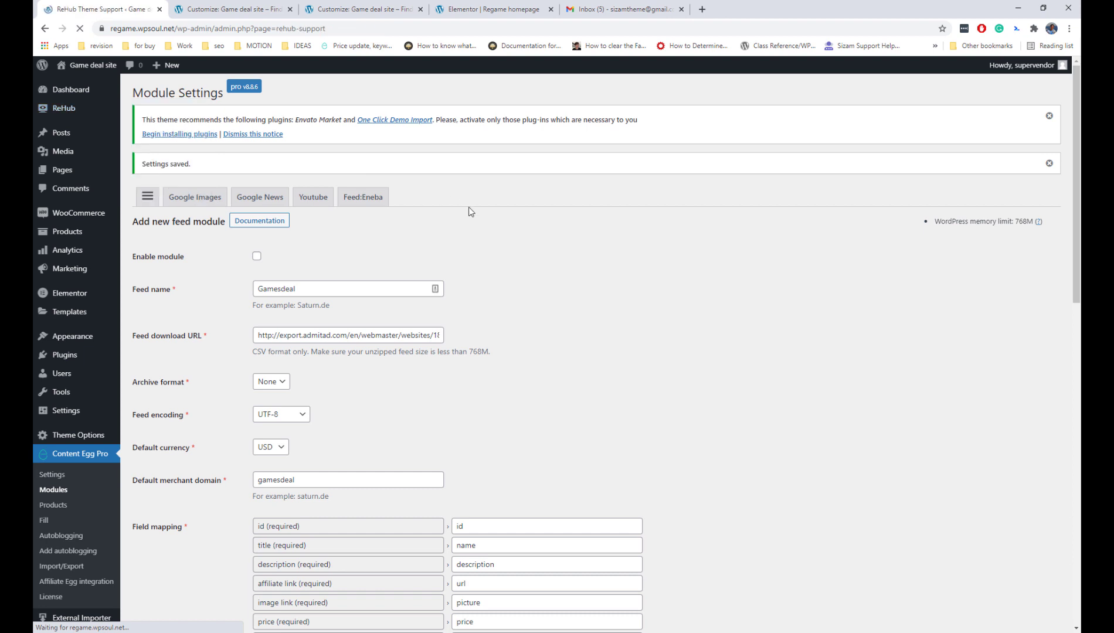
{"action": "left_click", "coordinate": [236, 324]}
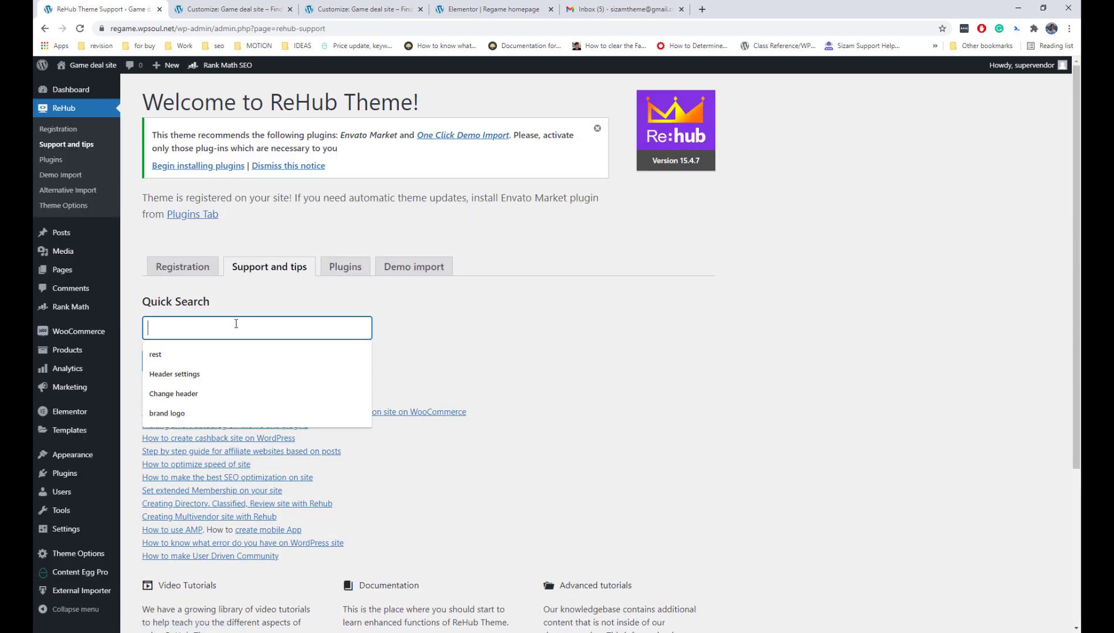
{"action": "type", "text": "subscribe by email"}
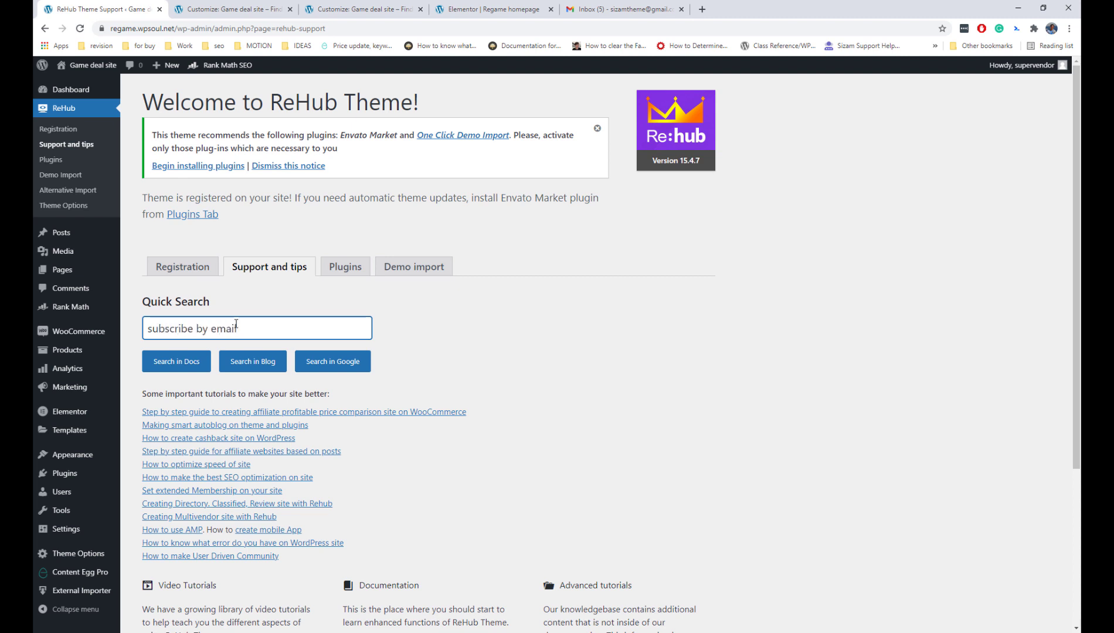
{"action": "left_click", "coordinate": [192, 362]}
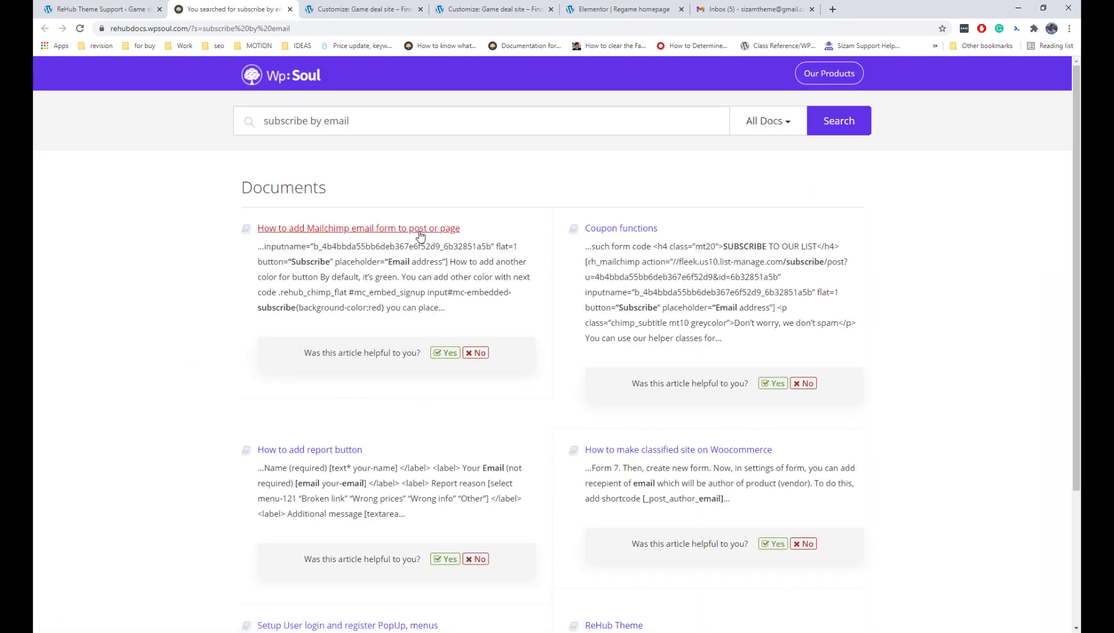
- Read the 'How to add Mailchimp email form to post or page' article
{"action": "left_click", "coordinate": [433, 229]}
{"action": "scroll", "coordinate": [551, 254], "scroll_direction": "down", "scroll_amount": 20}
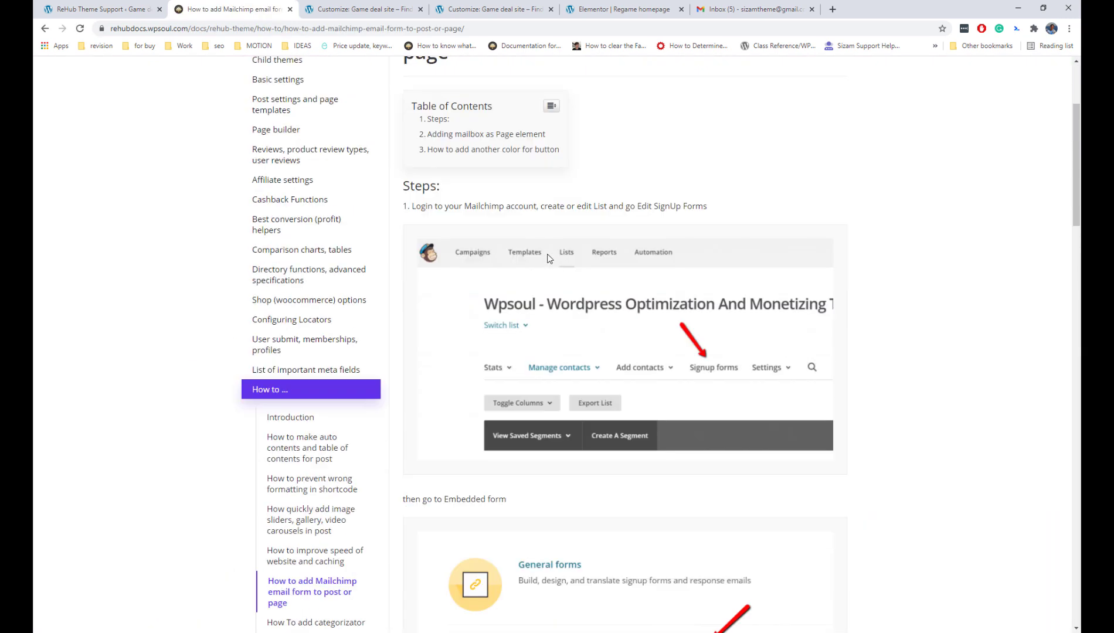
{"action": "scroll", "coordinate": [549, 259], "scroll_direction": "down", "scroll_amount": 15}
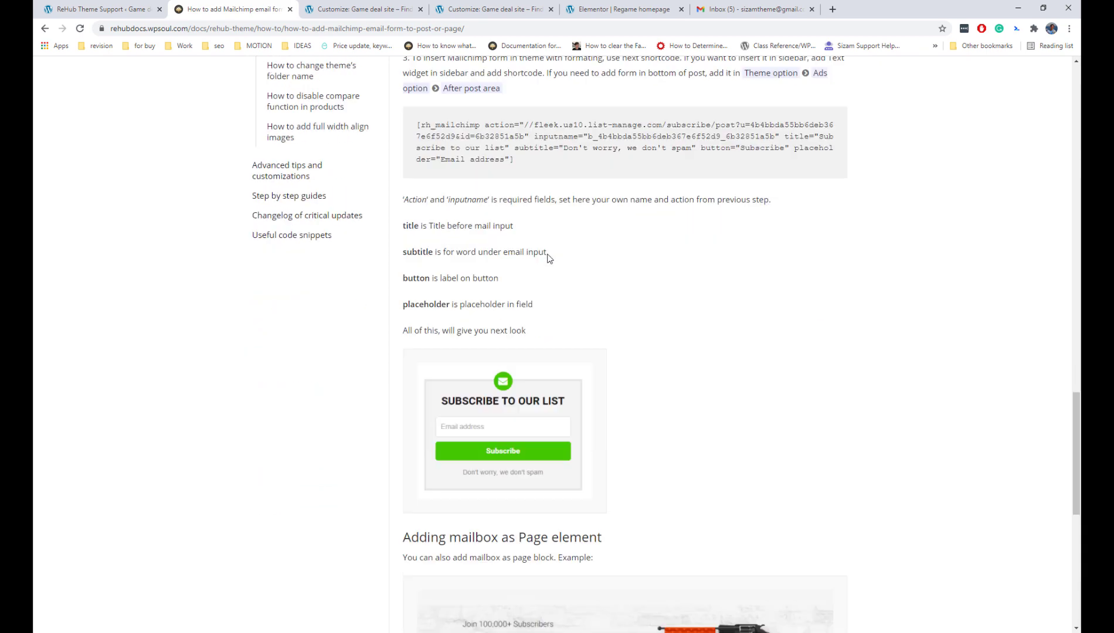
{"action": "scroll", "coordinate": [550, 256], "scroll_direction": "up", "scroll_amount": 11}
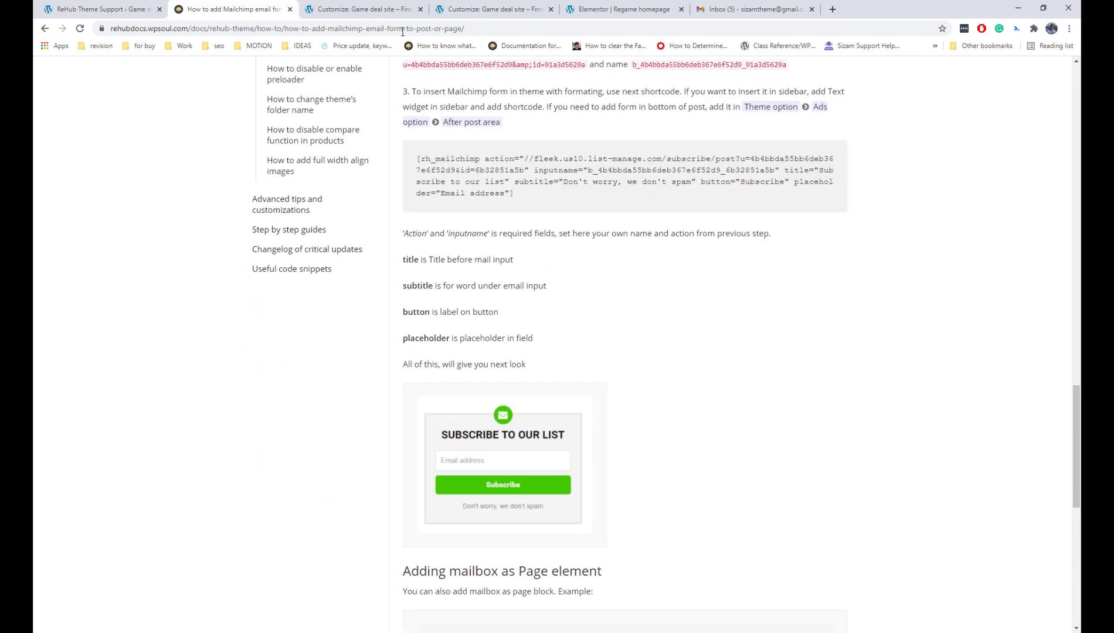
- Load regame.lookmetrix.com in a new tab, view its footer, then go to Plugins > Add New
{"action": "left_click", "coordinate": [832, 8]}
{"action": "type", "text": "r"}
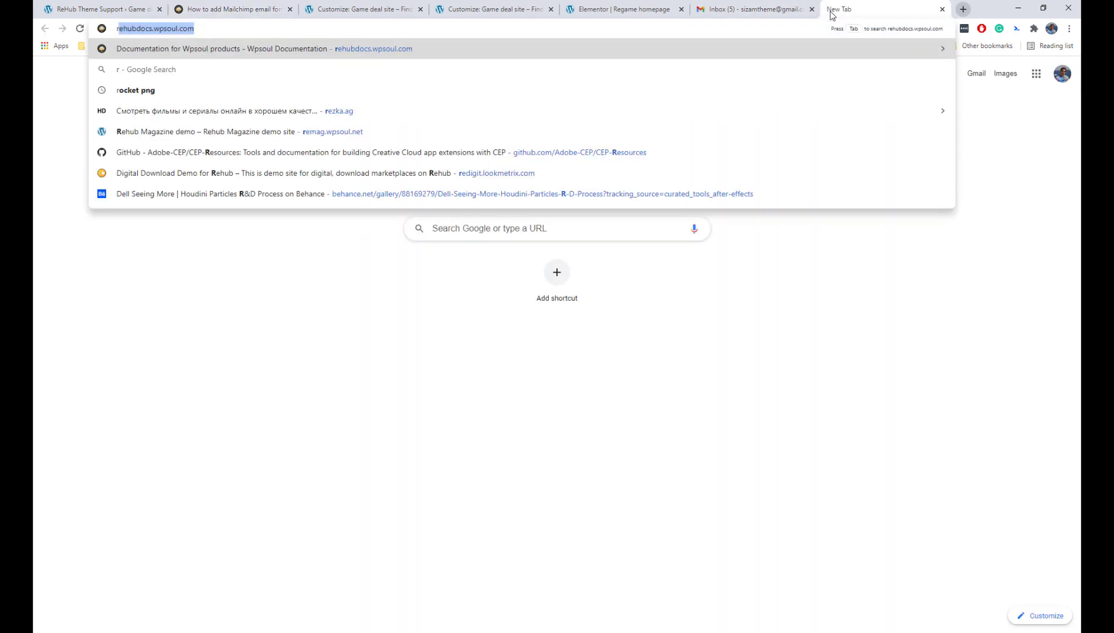
{"action": "type", "text": "ega"}
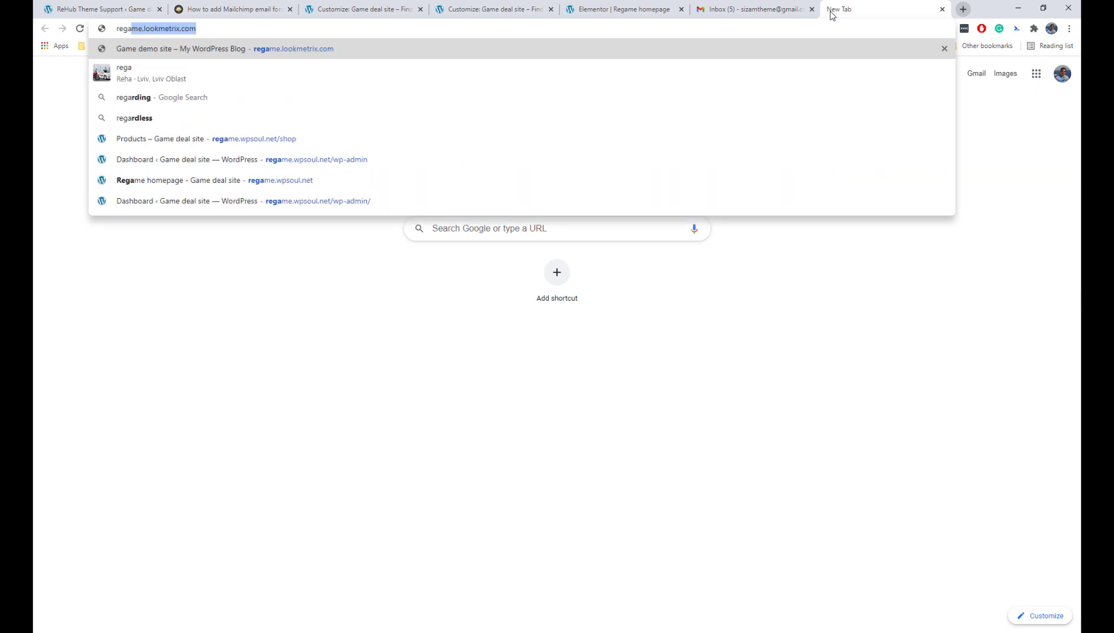
{"action": "key", "text": "Return"}
{"action": "scroll", "coordinate": [916, 210], "scroll_direction": "down", "scroll_amount": 10}
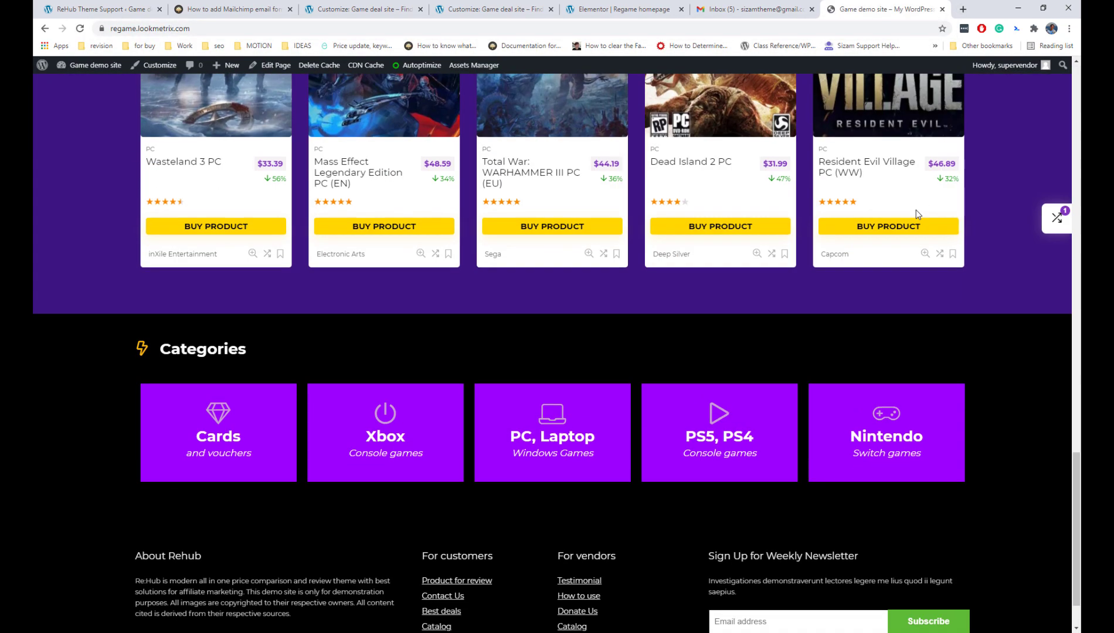
{"action": "scroll", "coordinate": [916, 210], "scroll_direction": "down", "scroll_amount": 1}
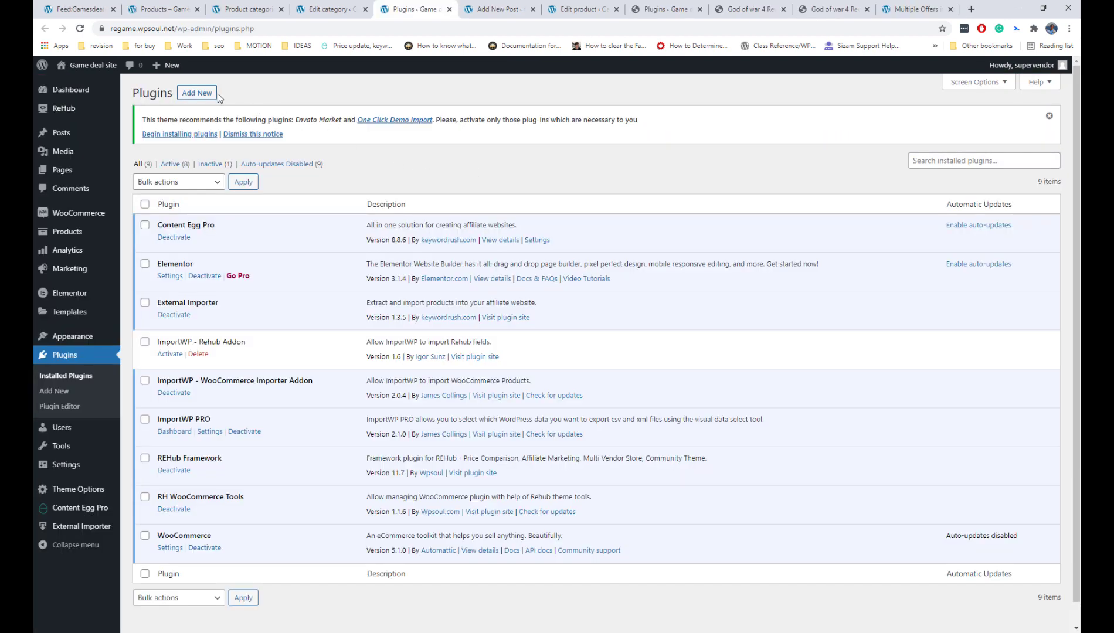
{"action": "left_click", "coordinate": [215, 94]}
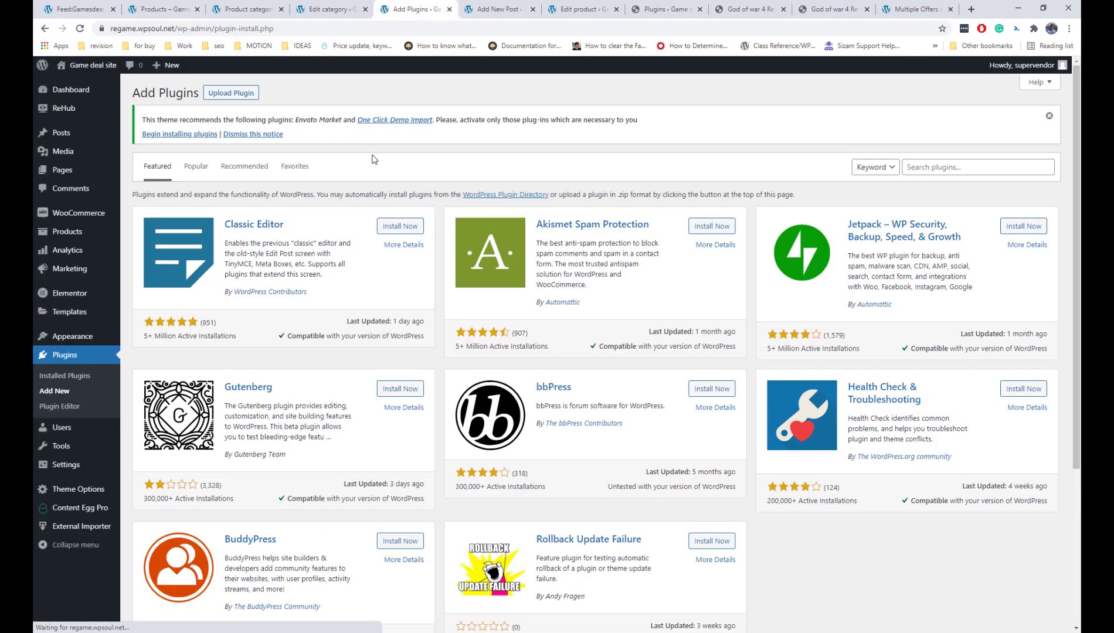
- Search for 'Rank Math', then install and activate the Rank Math SEO plugin
{"action": "left_click", "coordinate": [925, 166]}
{"action": "type", "text": "Rank Math"}
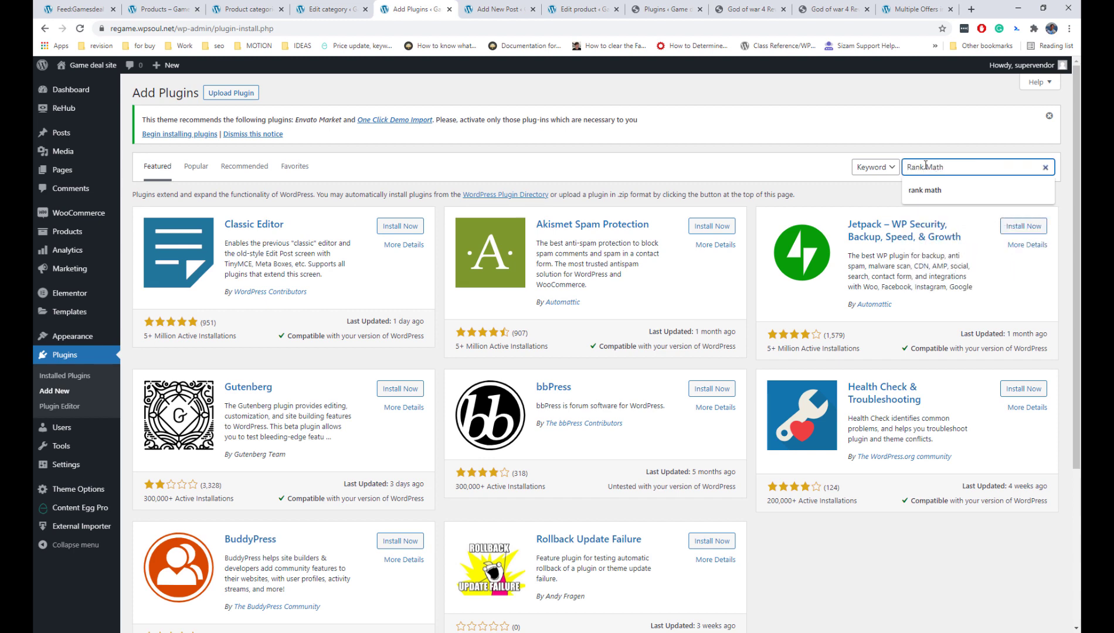
{"action": "key", "text": "Return"}
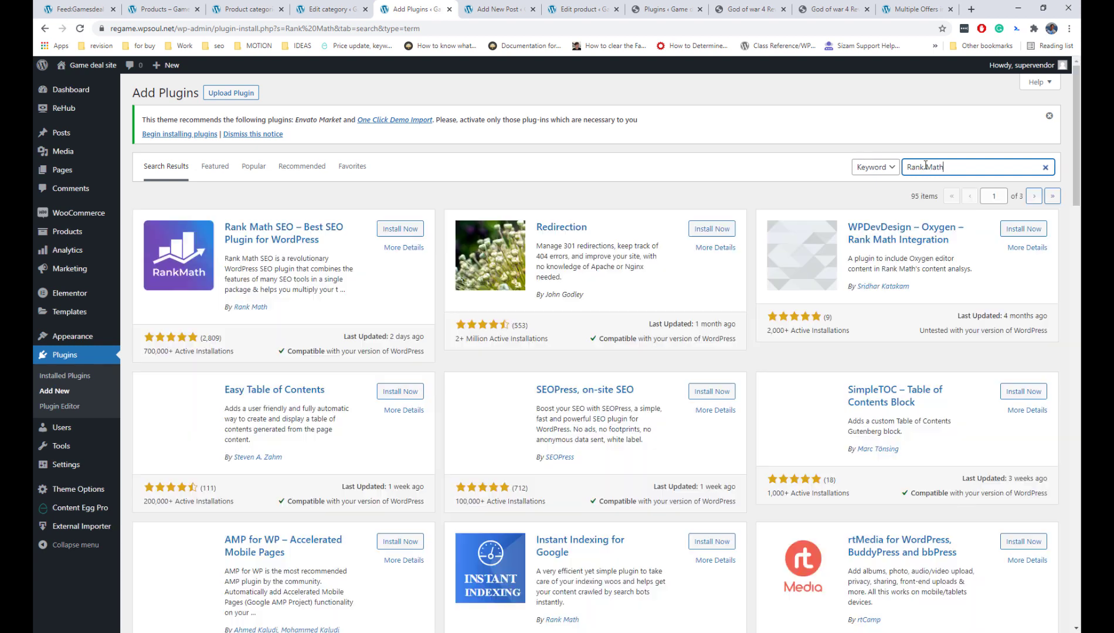
{"action": "left_click", "coordinate": [415, 231]}
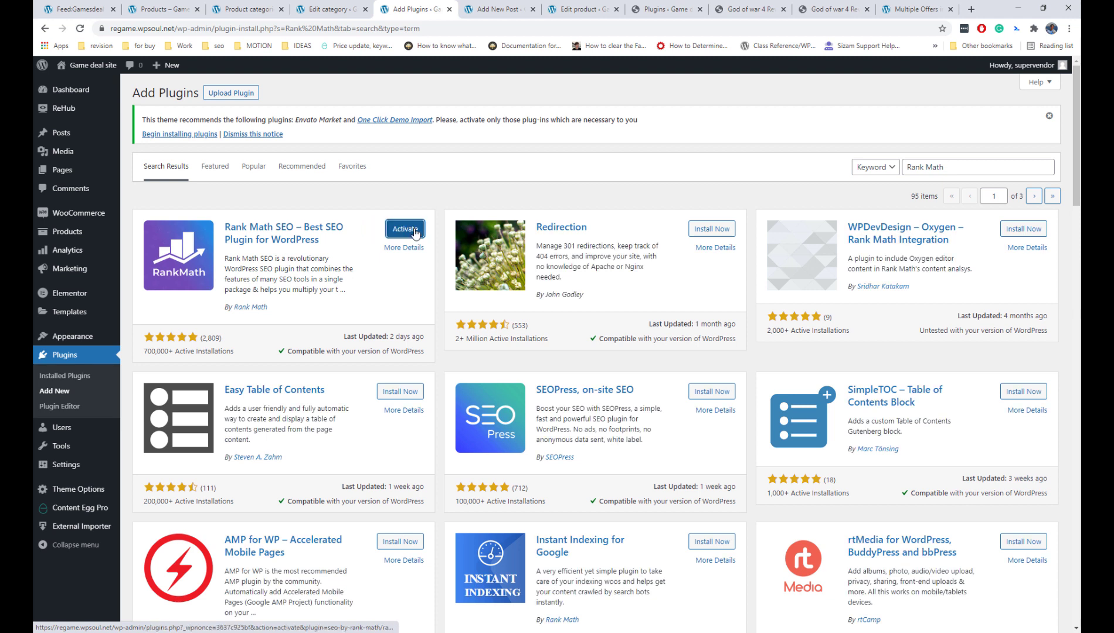
{"action": "left_click", "coordinate": [415, 232]}
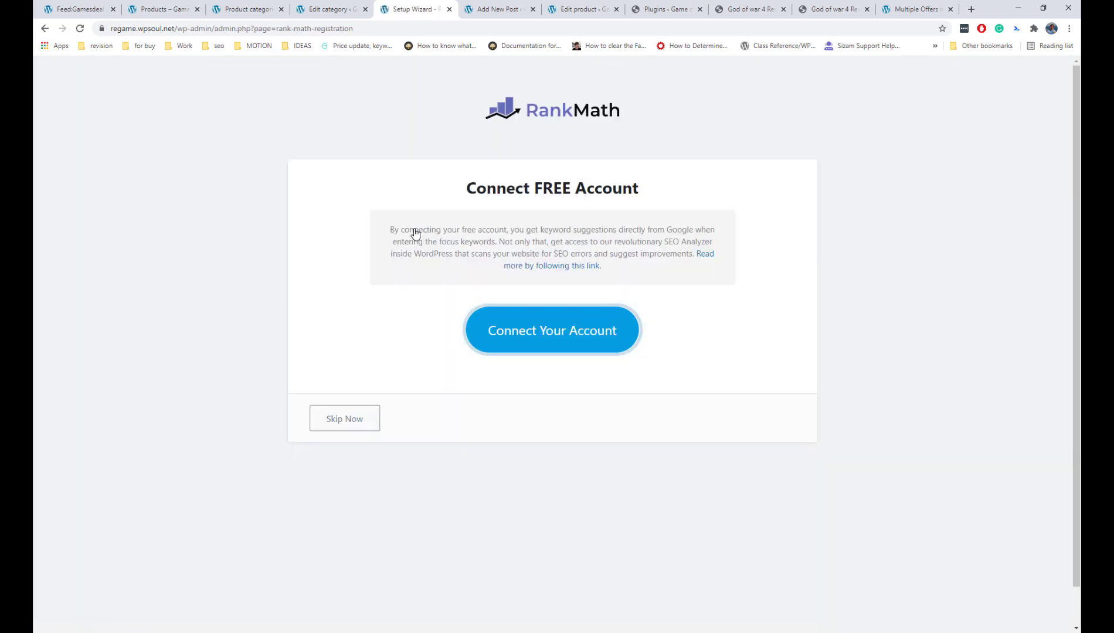
- Run the Rank Math wizard in Easy mode, skipping account and analytics, back to the dashboard
{"action": "left_click", "coordinate": [360, 427]}
{"action": "left_click", "coordinate": [358, 264]}
{"action": "left_click", "coordinate": [566, 553]}
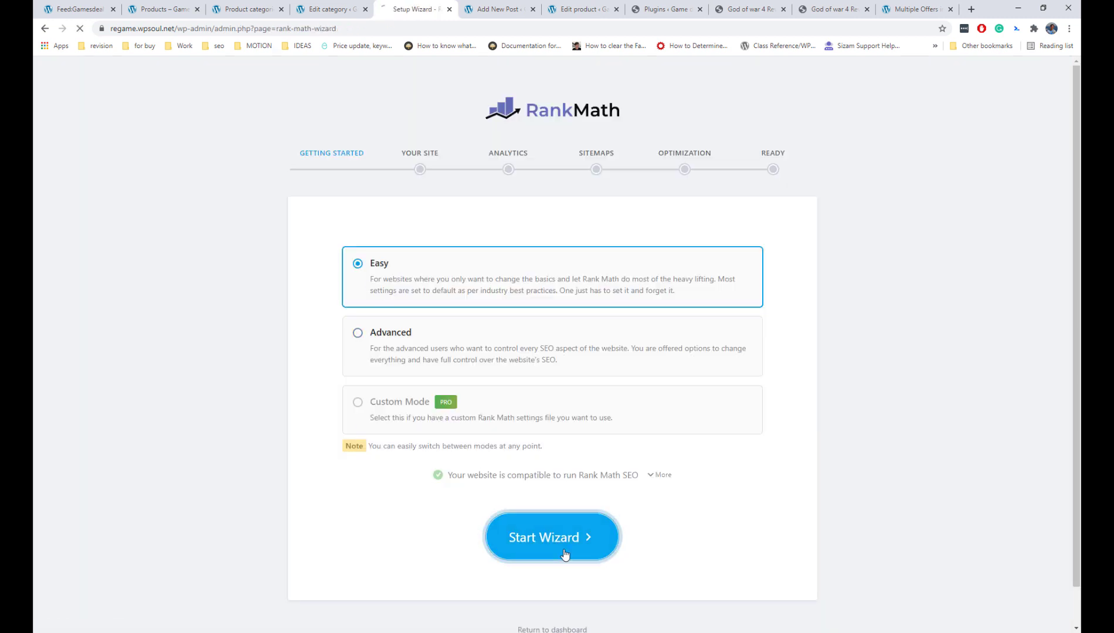
{"action": "scroll", "coordinate": [566, 548], "scroll_direction": "down", "scroll_amount": 1}
{"action": "scroll", "coordinate": [565, 549], "scroll_direction": "down", "scroll_amount": 2}
{"action": "left_click", "coordinate": [729, 556]}
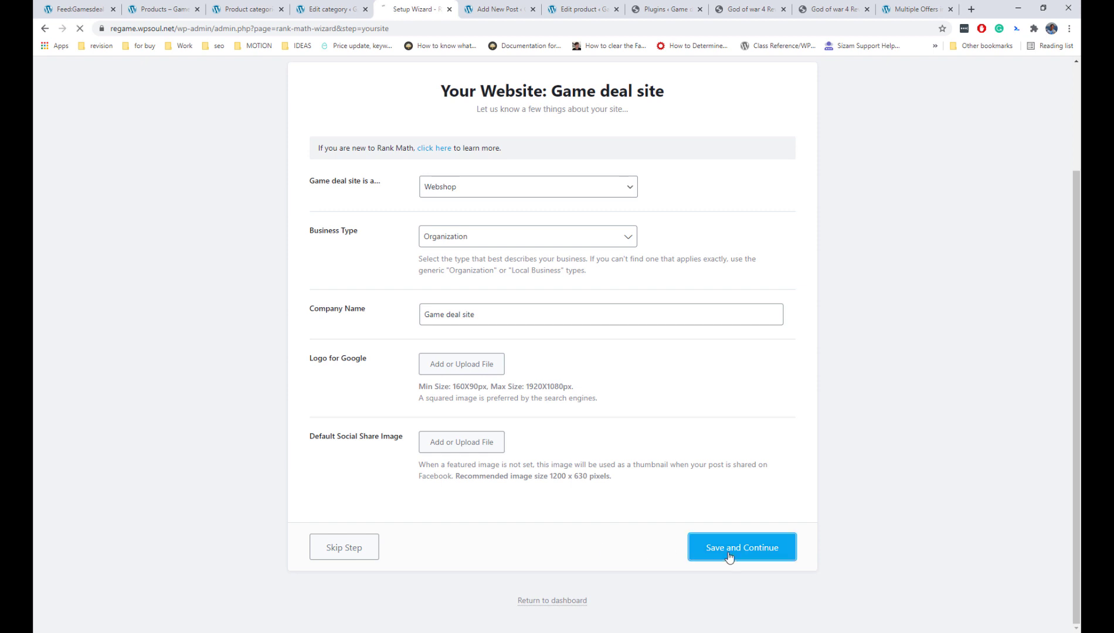
{"action": "scroll", "coordinate": [806, 445], "scroll_direction": "down", "scroll_amount": 2}
{"action": "left_click", "coordinate": [359, 544]}
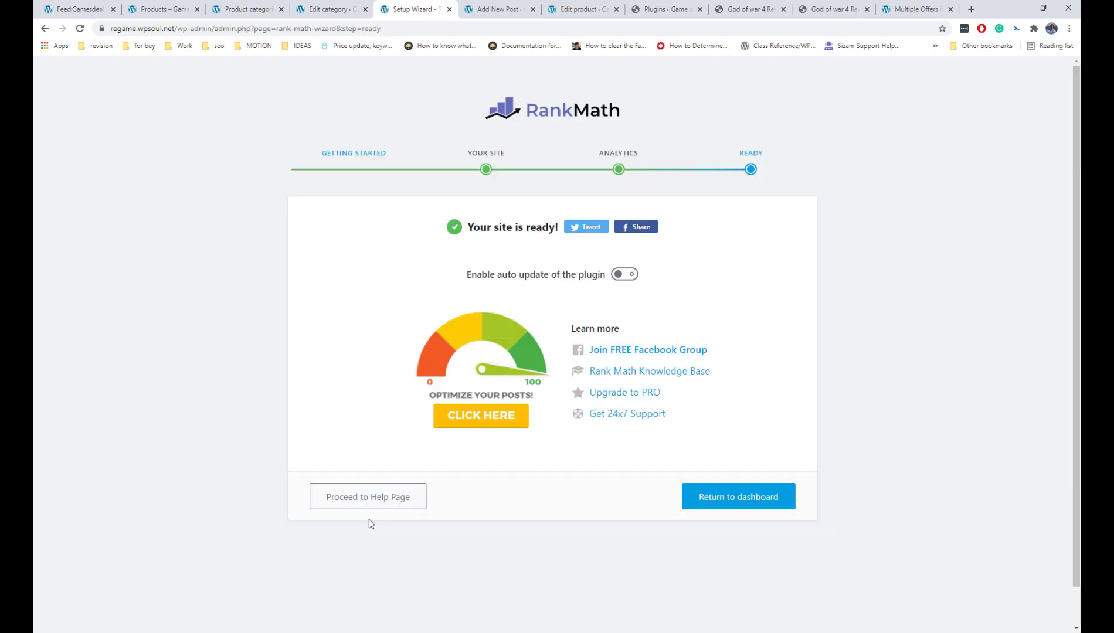
{"action": "left_click", "coordinate": [712, 505]}
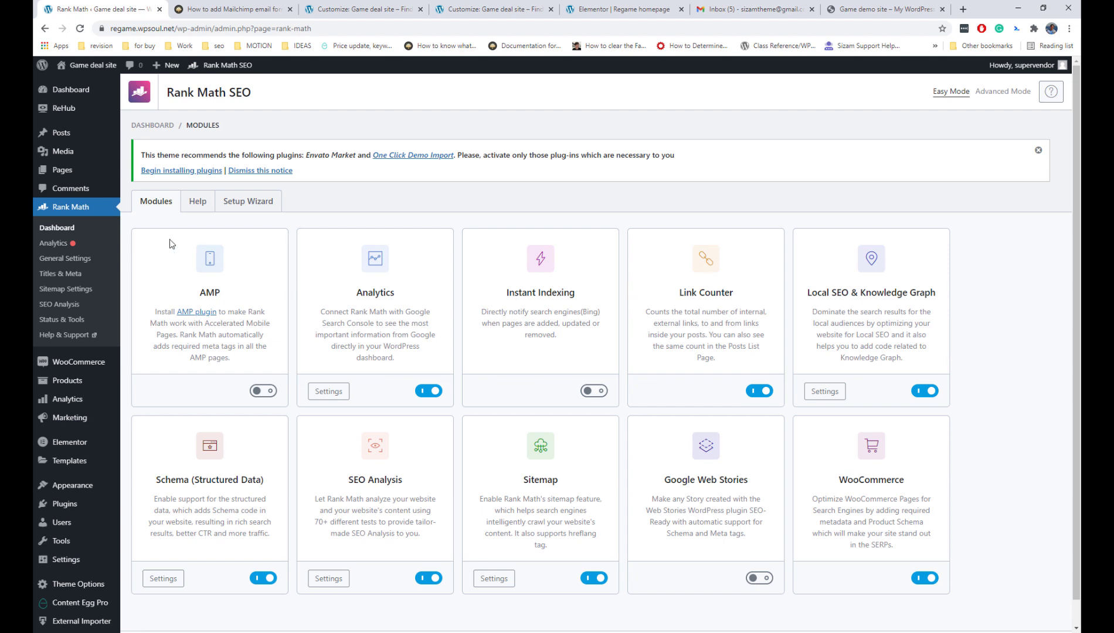
- Set Rank Math's WooCommerce brand taxonomy to Brand and save the General Settings
{"action": "left_click", "coordinate": [87, 260]}
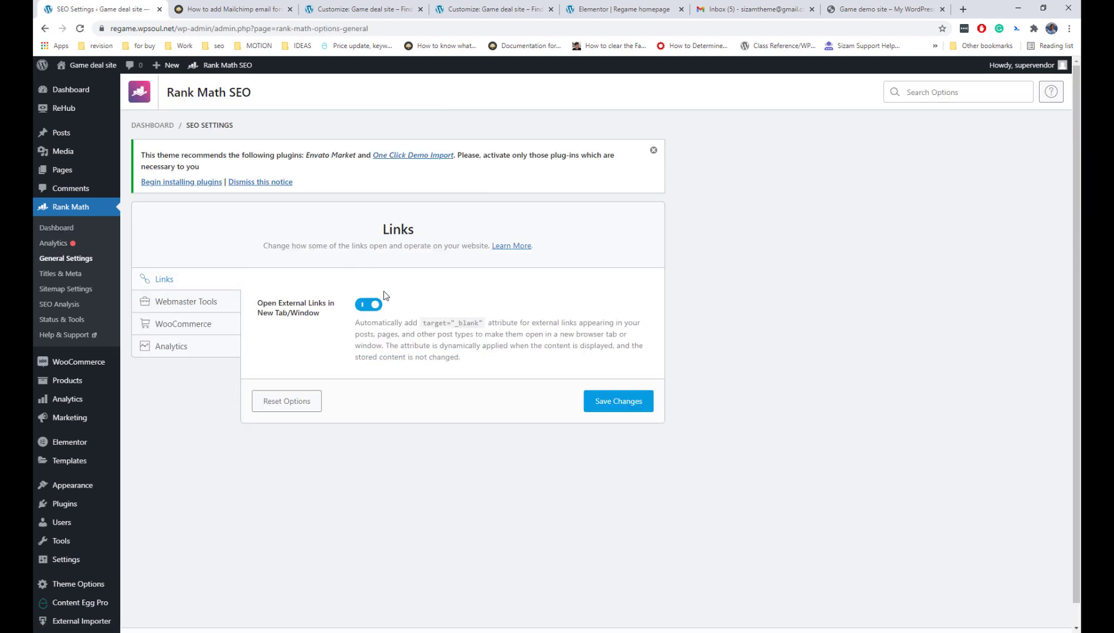
{"action": "left_click", "coordinate": [227, 310]}
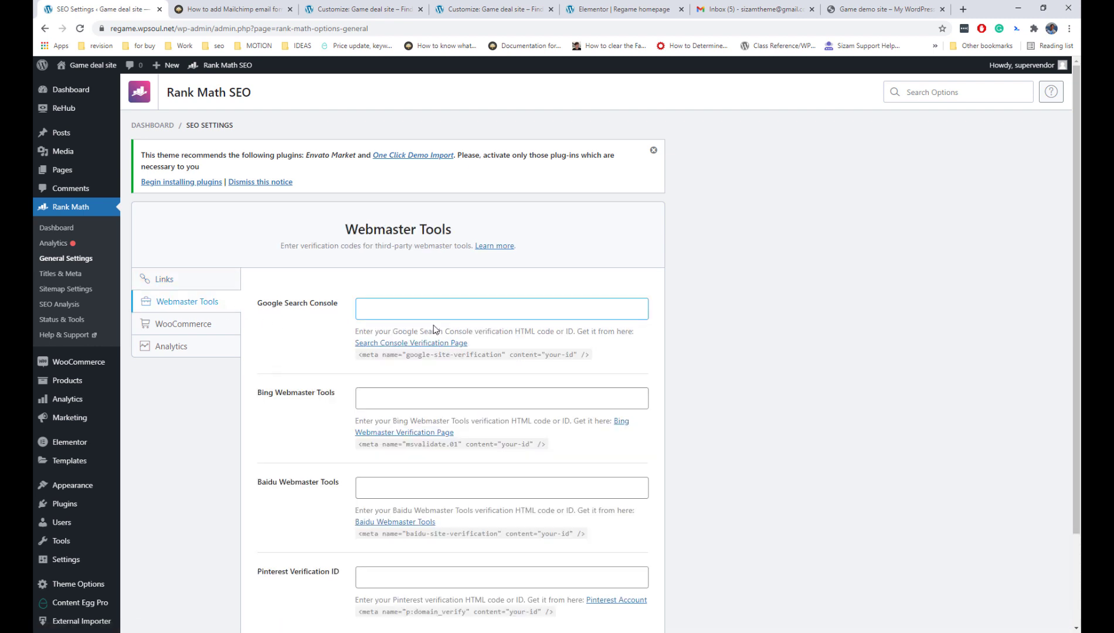
{"action": "left_click", "coordinate": [211, 326]}
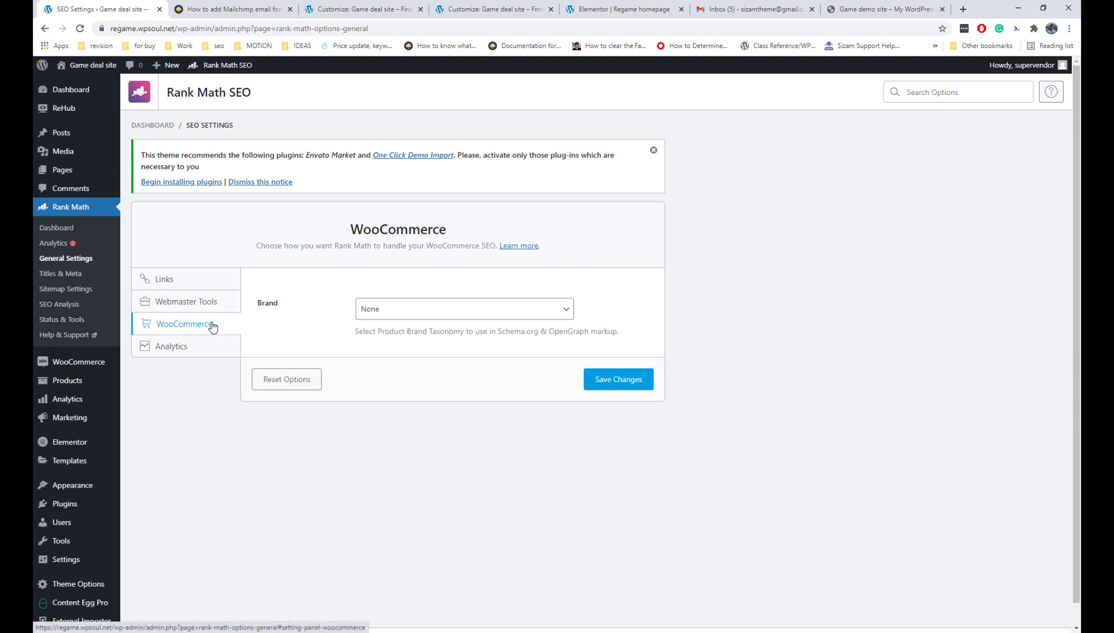
{"action": "left_click", "coordinate": [434, 314]}
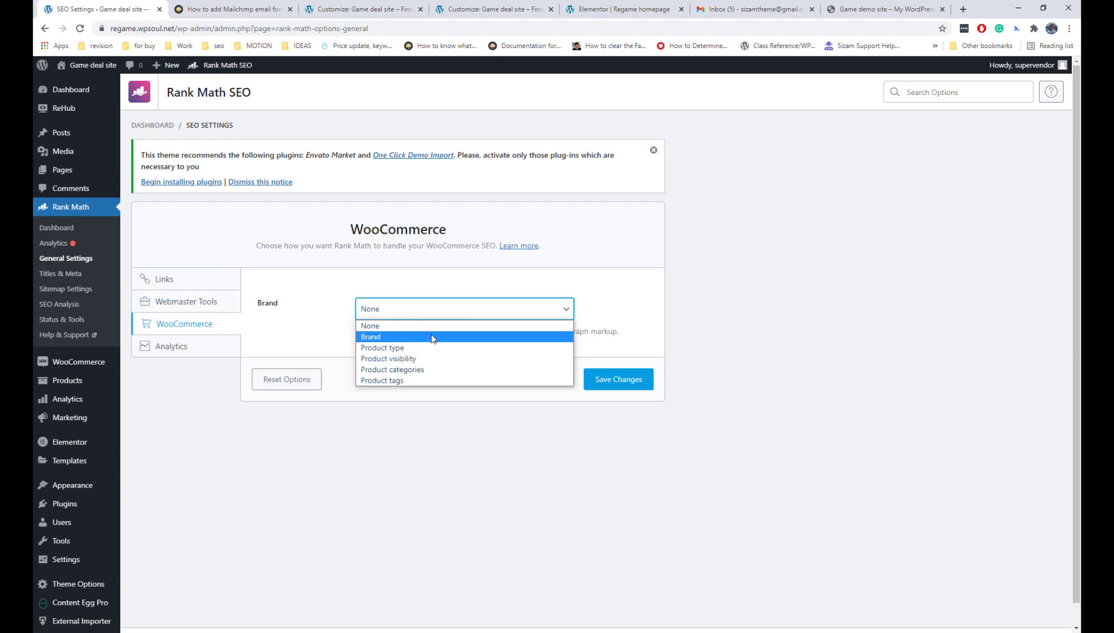
{"action": "left_click", "coordinate": [433, 339]}
{"action": "left_click", "coordinate": [610, 379]}
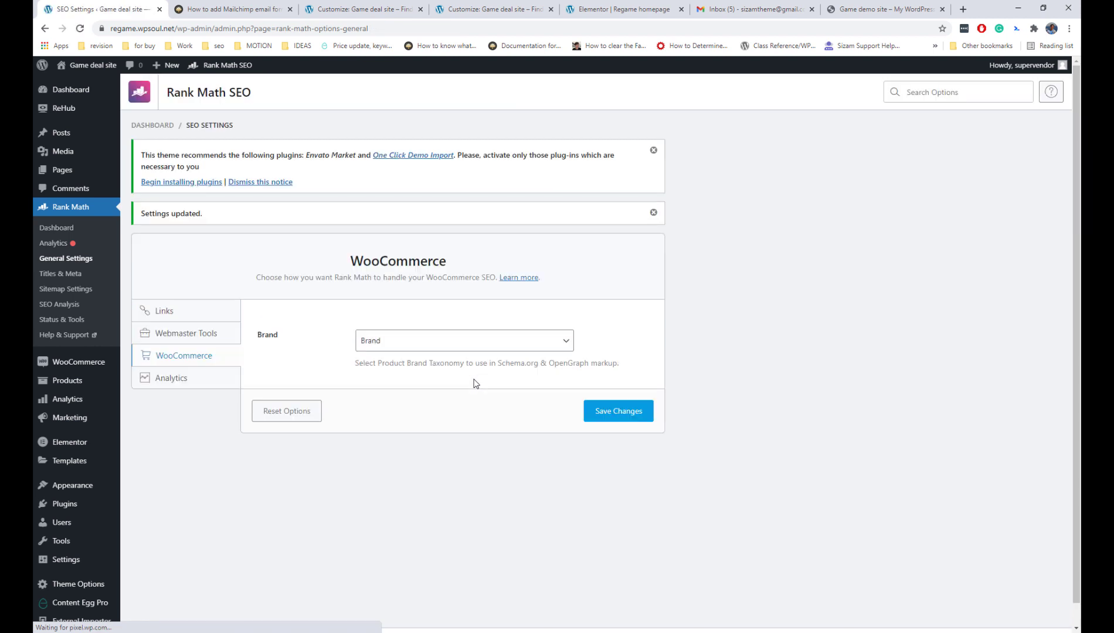
{"action": "left_click", "coordinate": [98, 277]}
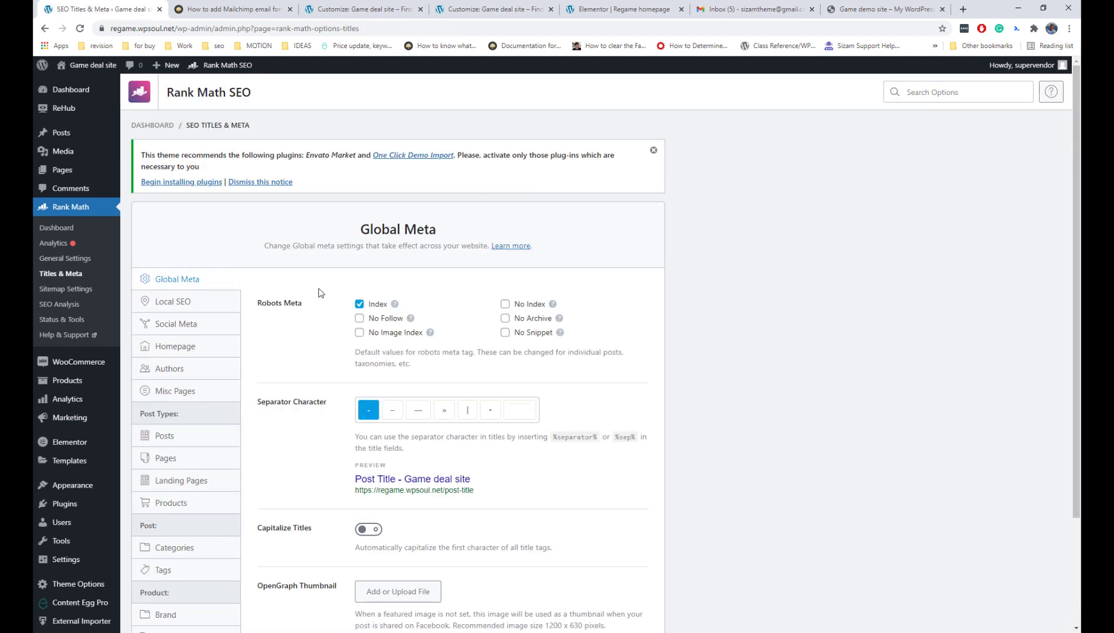
- In Local SEO, toggle the site from Person back to Organization
{"action": "scroll", "coordinate": [321, 294], "scroll_direction": "down", "scroll_amount": 3}
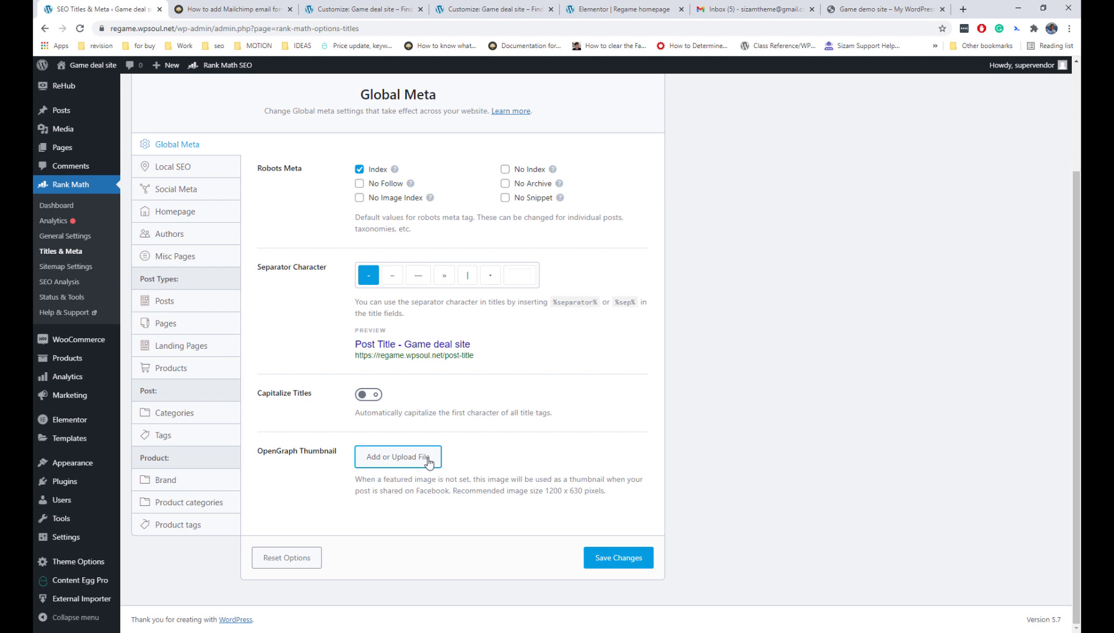
{"action": "left_click", "coordinate": [216, 171]}
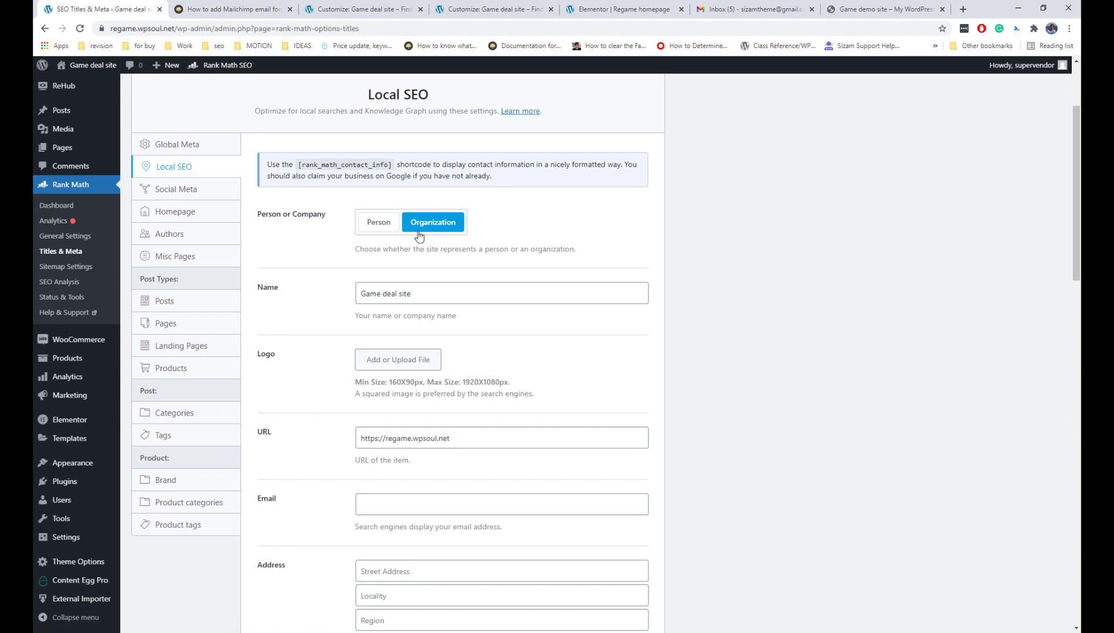
{"action": "left_click", "coordinate": [371, 229]}
{"action": "left_click", "coordinate": [426, 229]}
- Review Social Meta, then show the Homepage settings and its Edit Page link options
{"action": "left_click", "coordinate": [216, 197]}
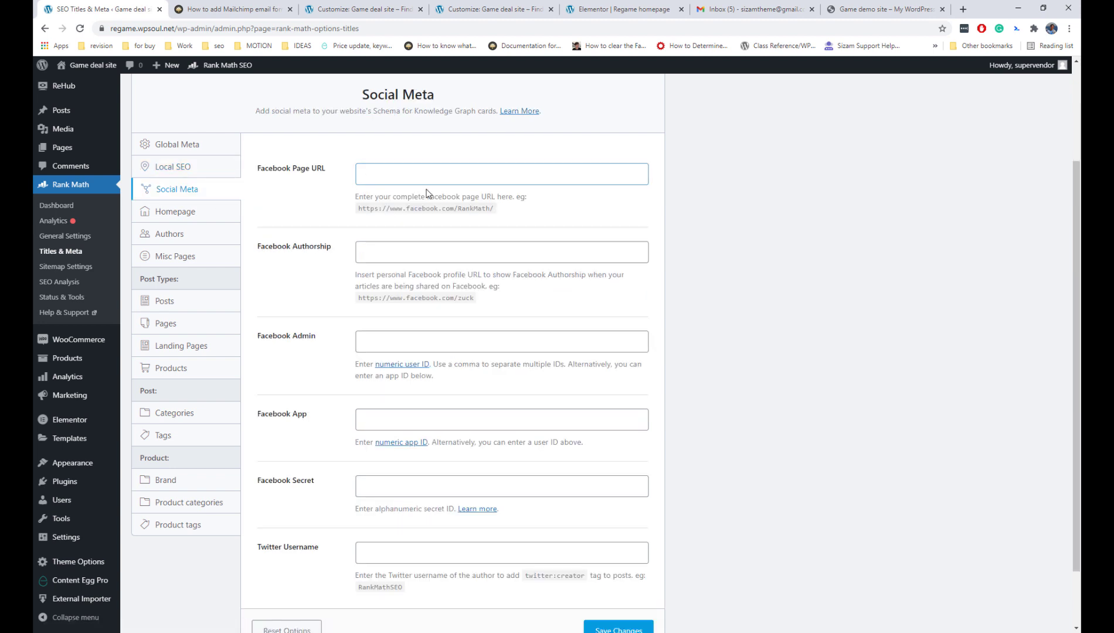
{"action": "scroll", "coordinate": [426, 193], "scroll_direction": "down", "scroll_amount": 2}
{"action": "scroll", "coordinate": [426, 190], "scroll_direction": "up", "scroll_amount": 4}
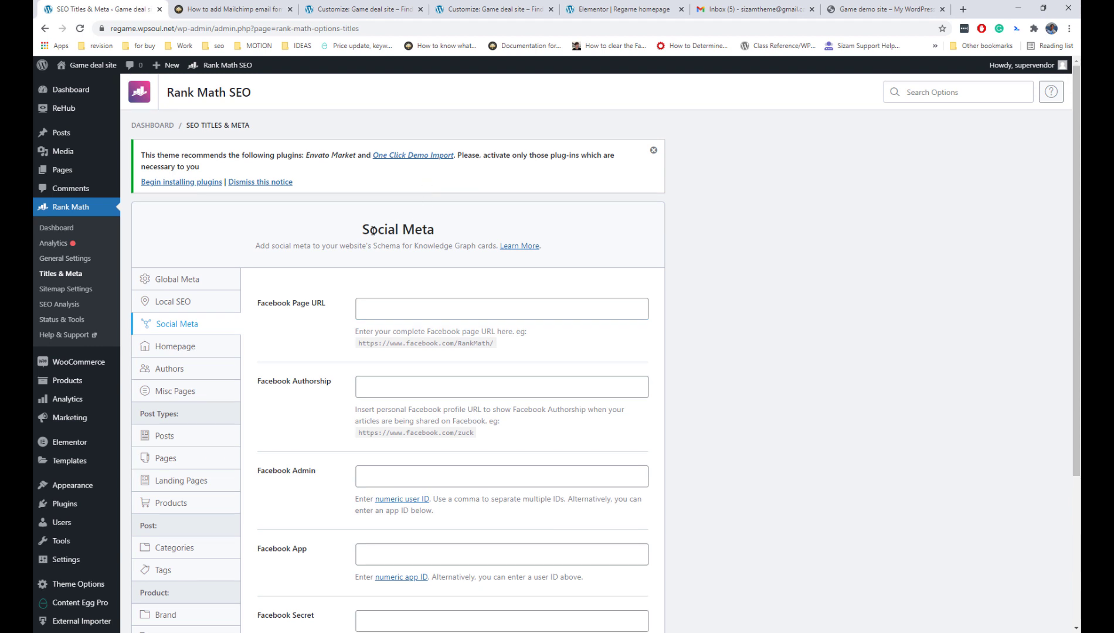
{"action": "left_click", "coordinate": [208, 345]}
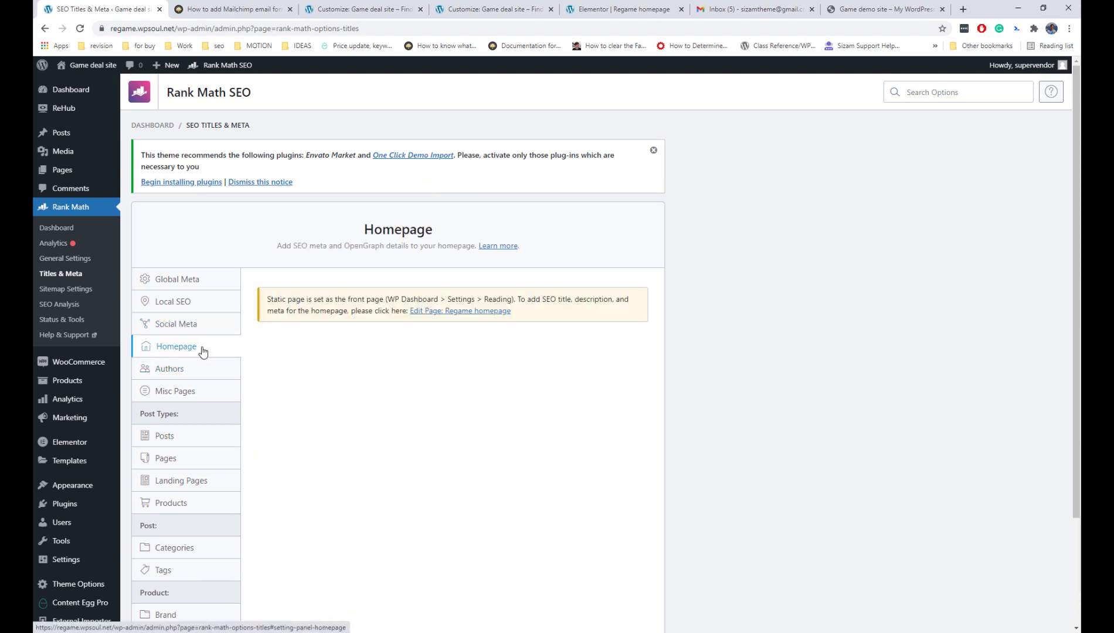
{"action": "right_click", "coordinate": [464, 314]}
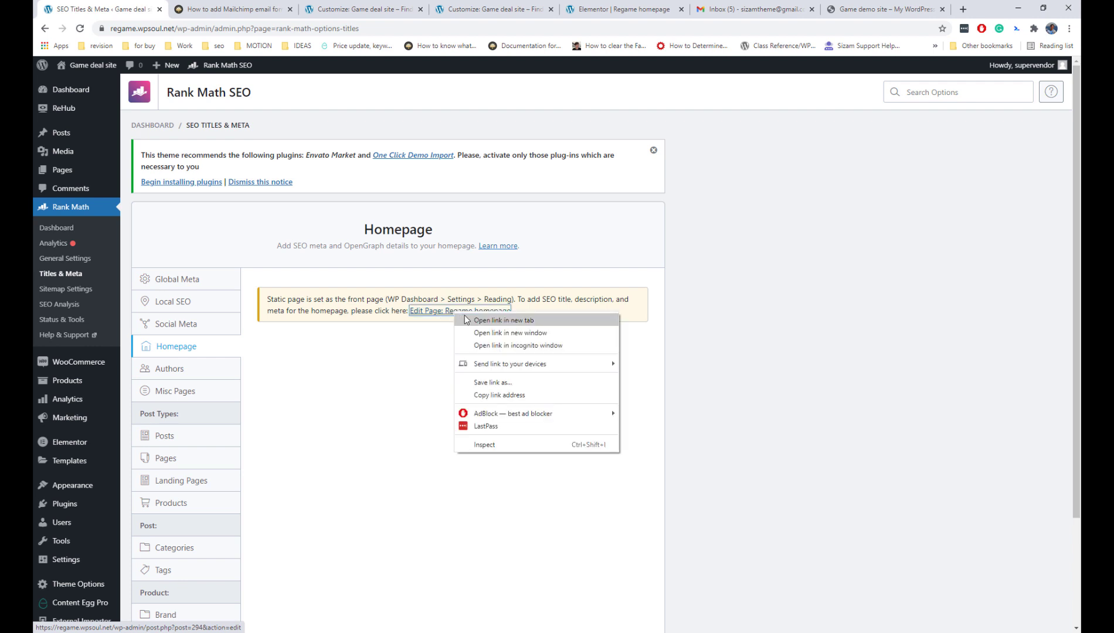
- Open the Regame homepage editor in a new tab and check its Rank Math score and Title Readability
{"action": "left_click", "coordinate": [504, 320]}
{"action": "left_click", "coordinate": [208, 10]}
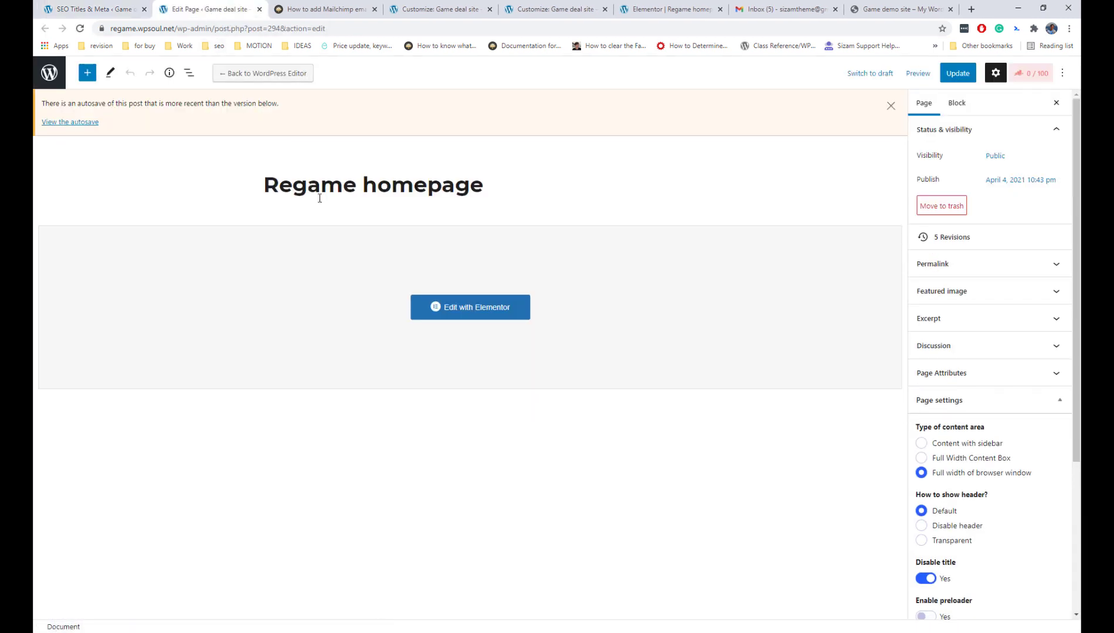
{"action": "left_click", "coordinate": [1034, 74]}
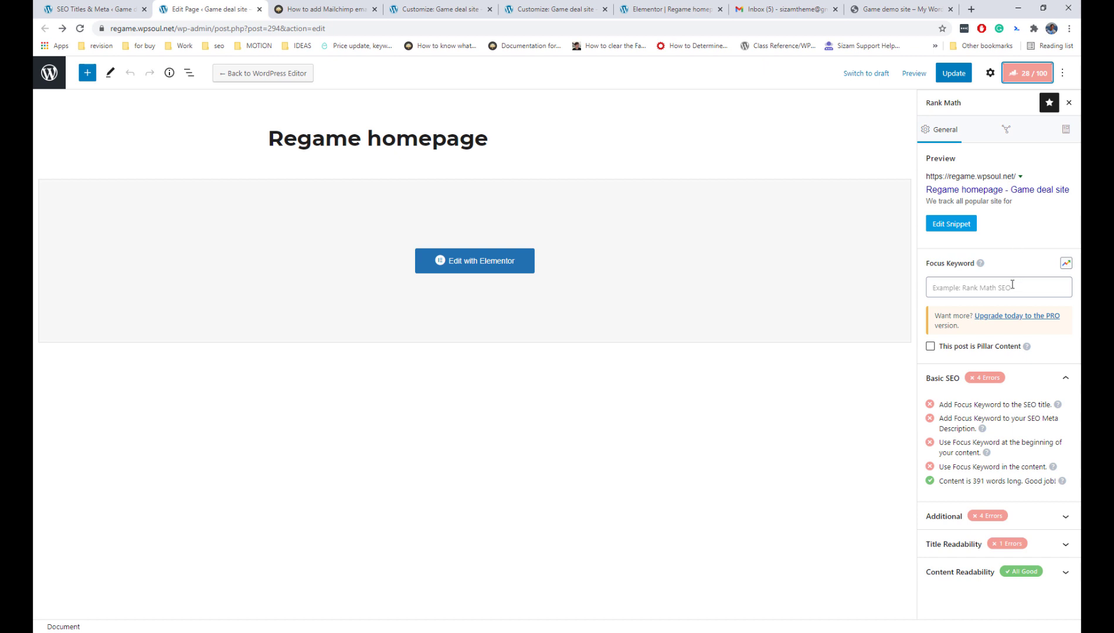
{"action": "left_click", "coordinate": [1038, 546]}
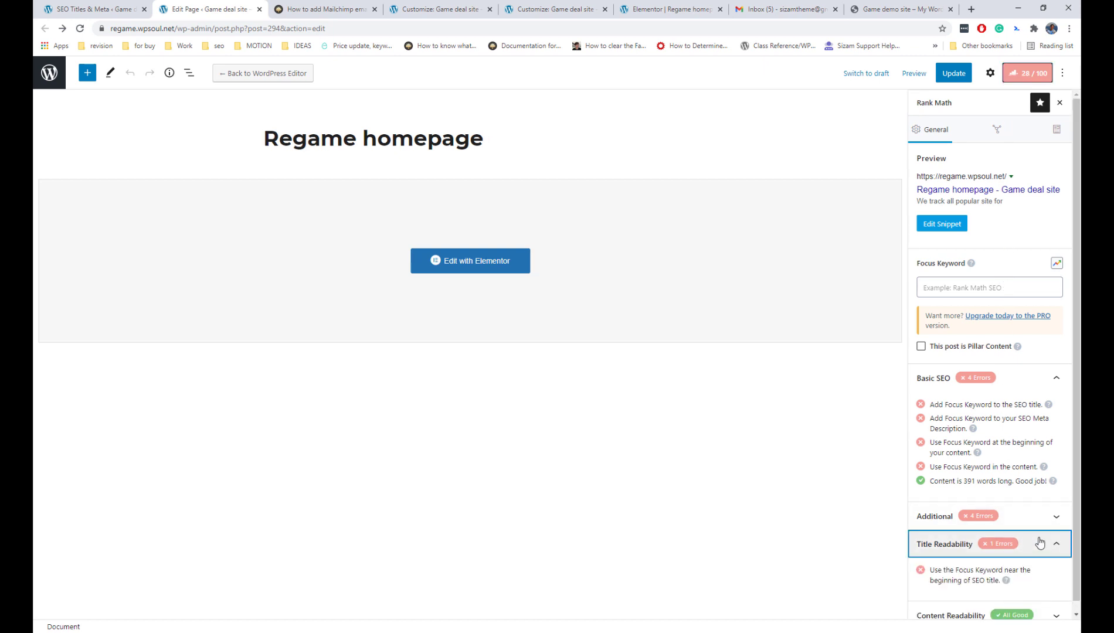
{"action": "scroll", "coordinate": [1039, 543], "scroll_direction": "down", "scroll_amount": 1}
{"action": "scroll", "coordinate": [1039, 542], "scroll_direction": "up", "scroll_amount": 1}
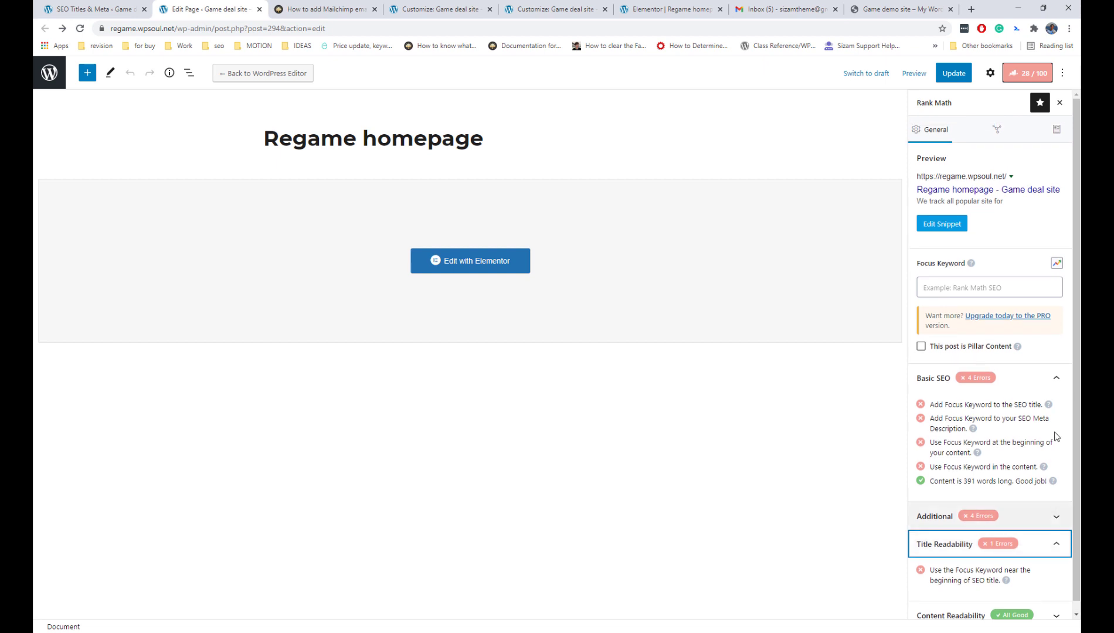
- Review the homepage search snippet and permalink, then show the Authors archive settings
{"action": "left_click", "coordinate": [946, 224]}
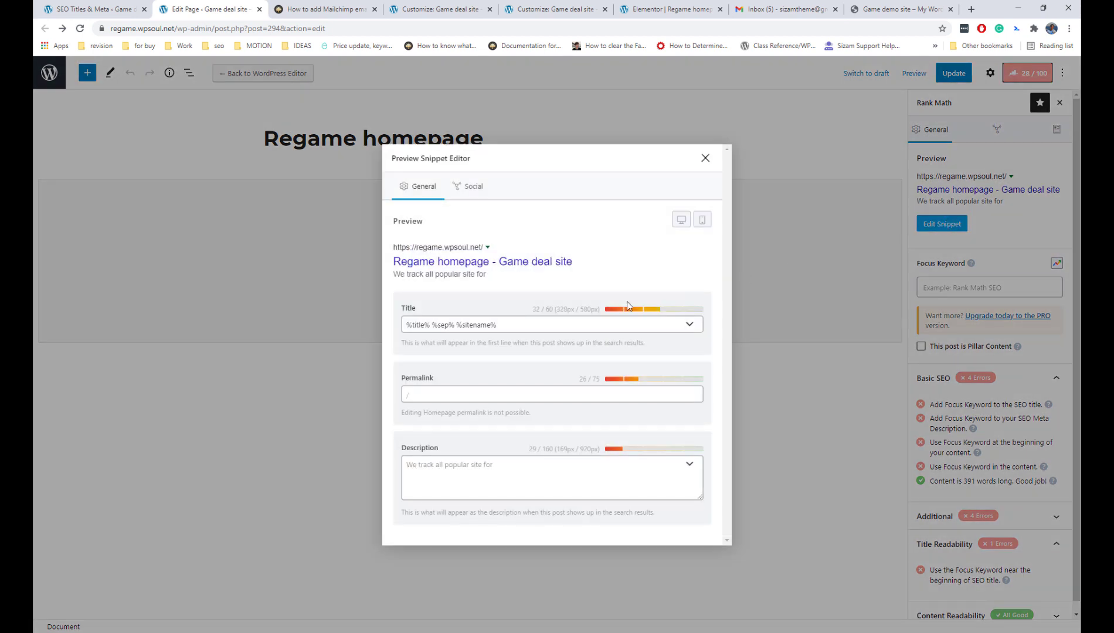
{"action": "left_click", "coordinate": [465, 394]}
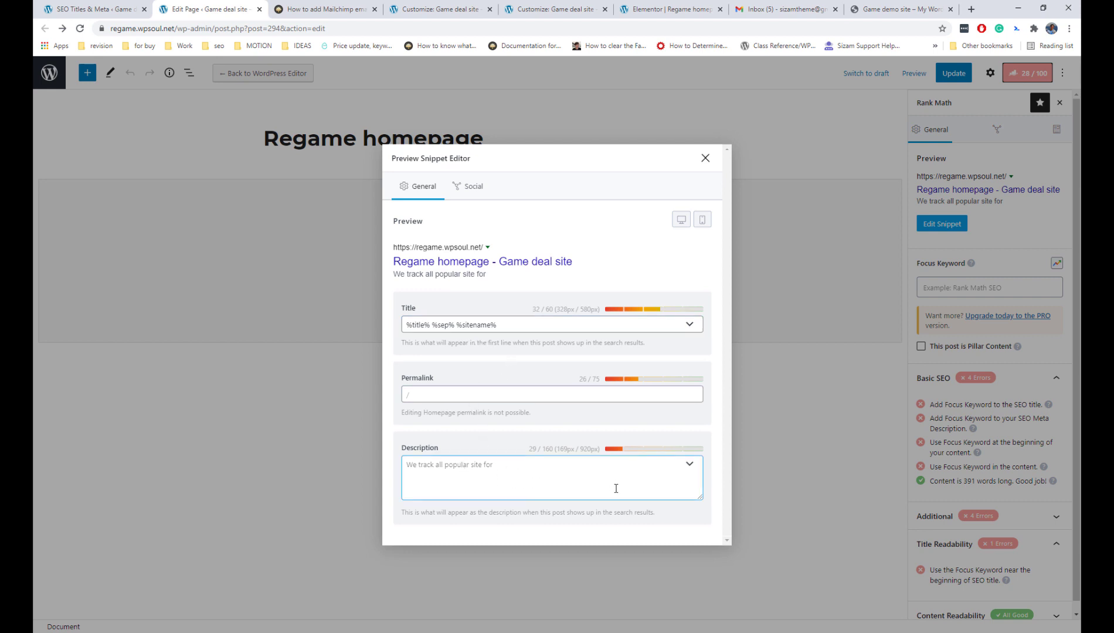
{"action": "left_click", "coordinate": [705, 160]}
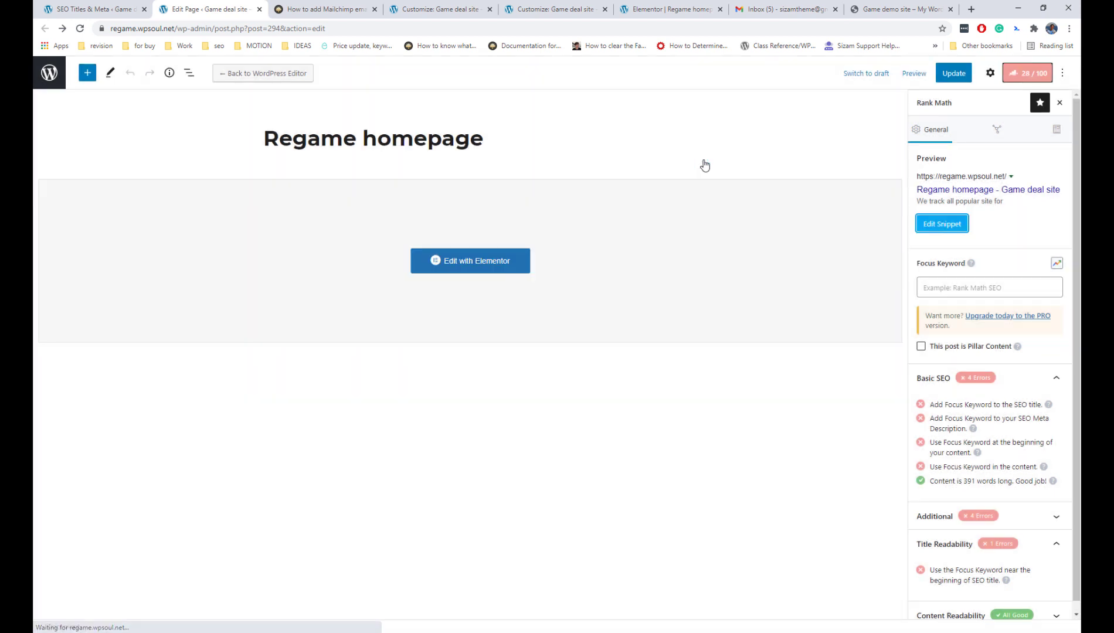
{"action": "left_click", "coordinate": [117, 10]}
{"action": "left_click", "coordinate": [207, 370]}
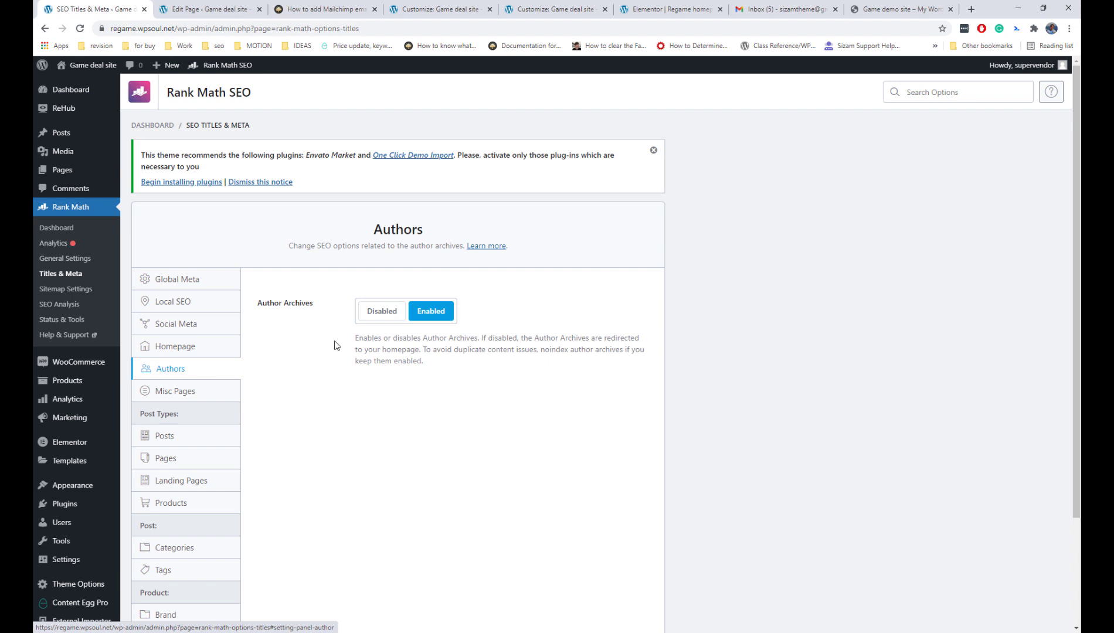
- Disable author archives and trim the single post title to just %title%, then save
{"action": "left_click", "coordinate": [392, 317]}
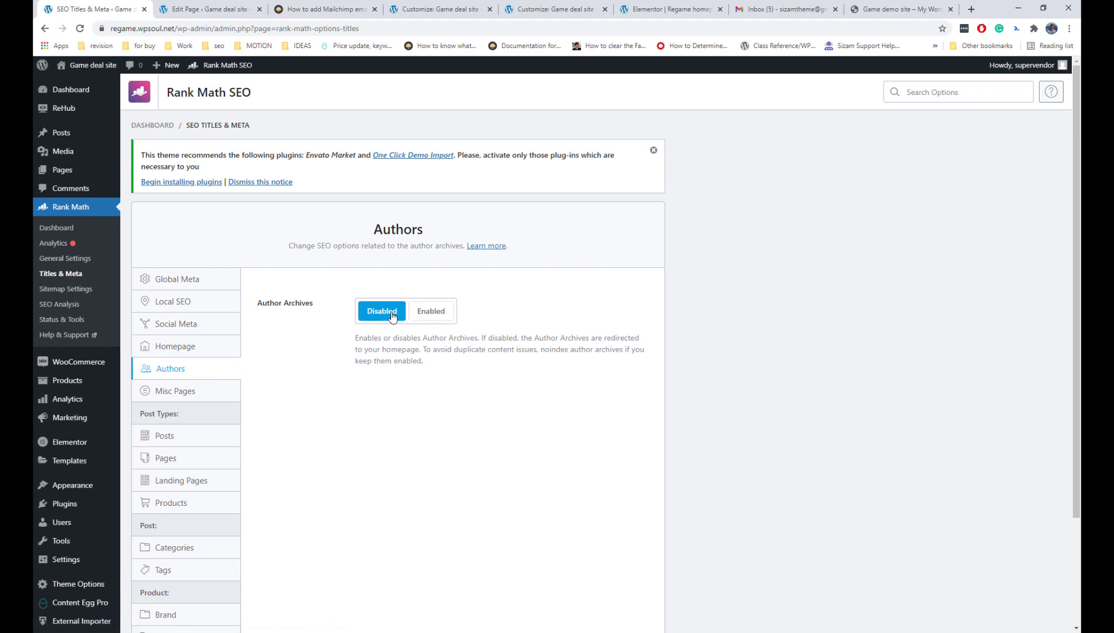
{"action": "left_click", "coordinate": [210, 393]}
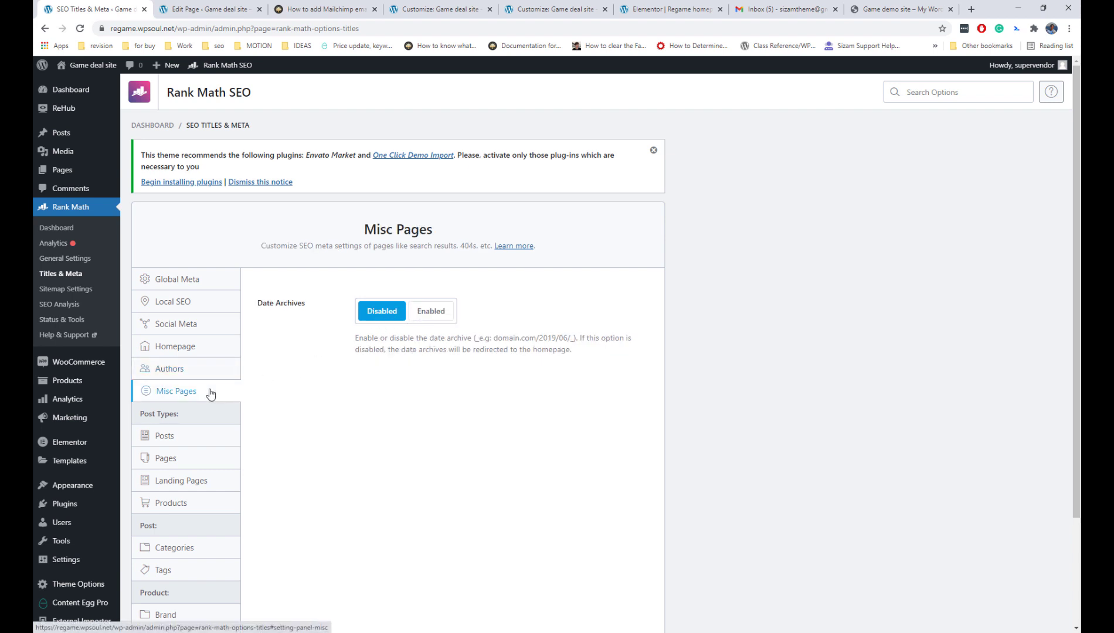
{"action": "scroll", "coordinate": [210, 393], "scroll_direction": "down", "scroll_amount": 3}
{"action": "left_click", "coordinate": [200, 307]}
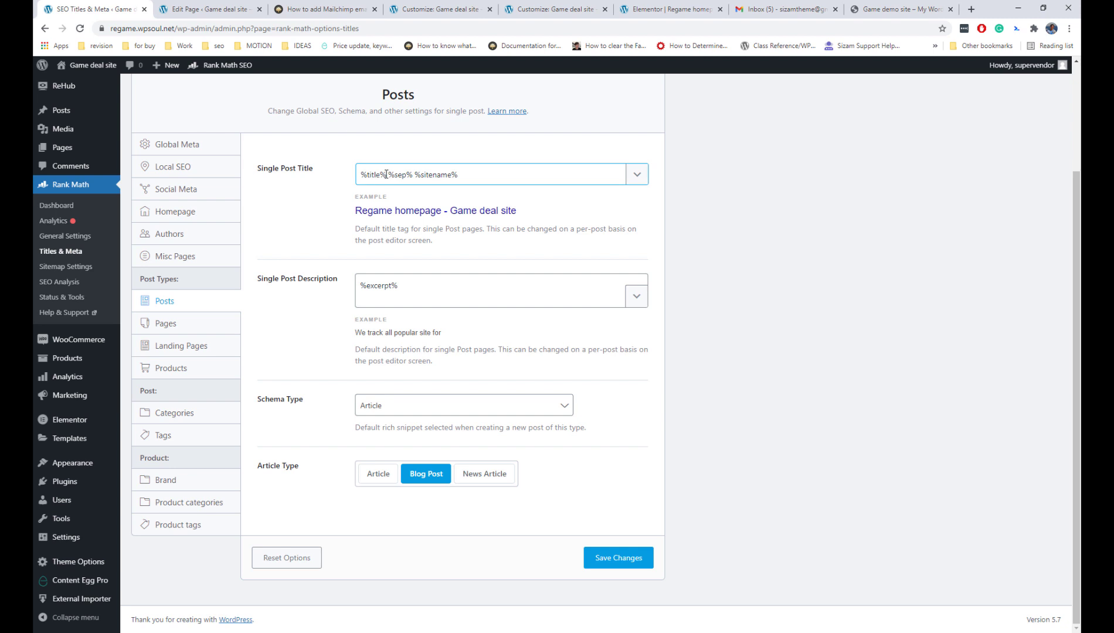
{"action": "left_click_drag", "start_coordinate": [387, 174], "coordinate": [475, 174]}
{"action": "key", "text": "BackSpace"}
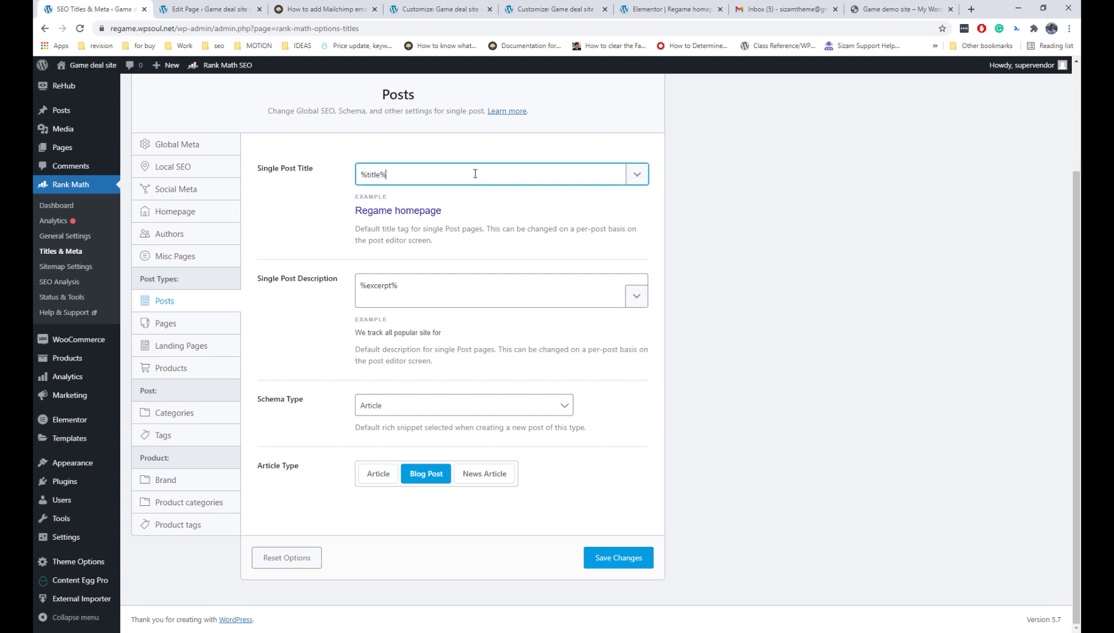
{"action": "left_click", "coordinate": [519, 214]}
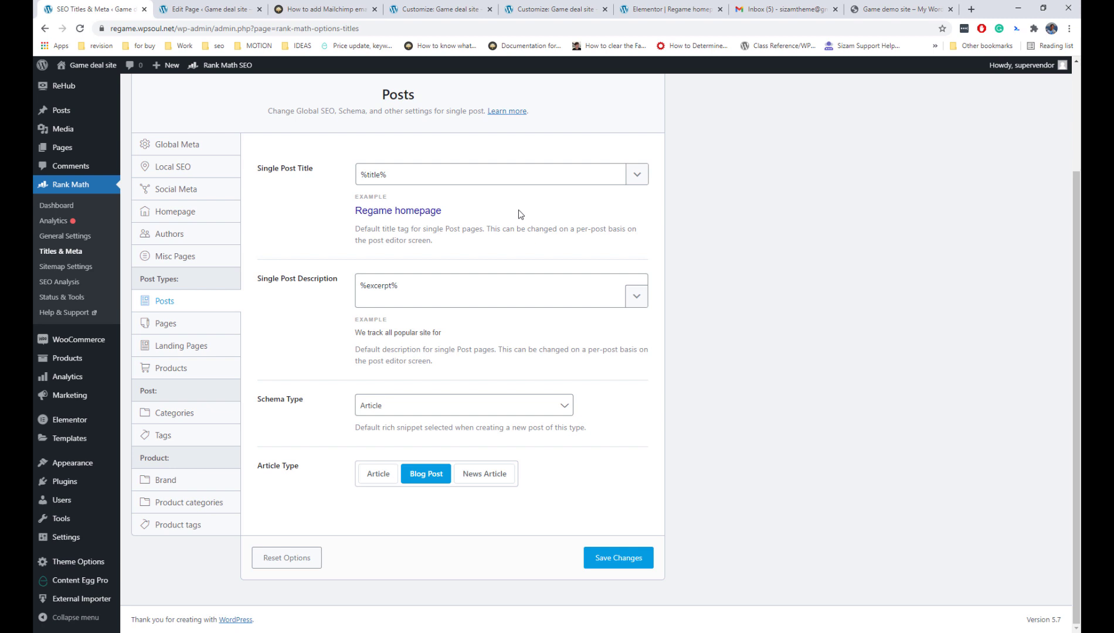
{"action": "left_click", "coordinate": [610, 559]}
- Trim the single product title to just %title% by removing ' %sep% %sitename%', and save
{"action": "left_click", "coordinate": [222, 329]}
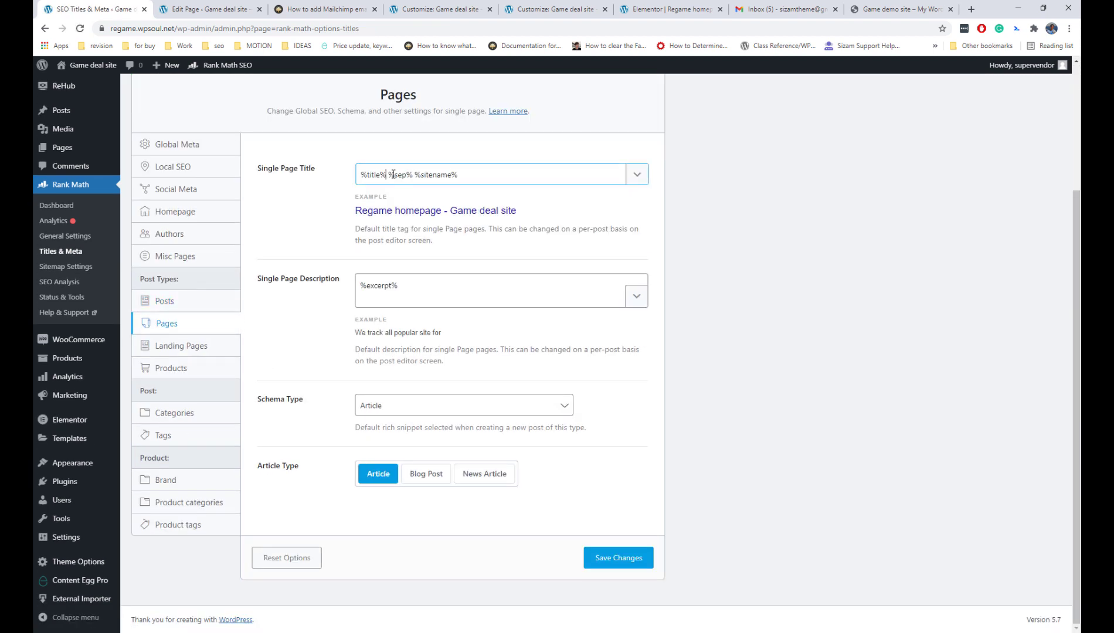
{"action": "left_click_drag", "start_coordinate": [387, 175], "coordinate": [512, 169]}
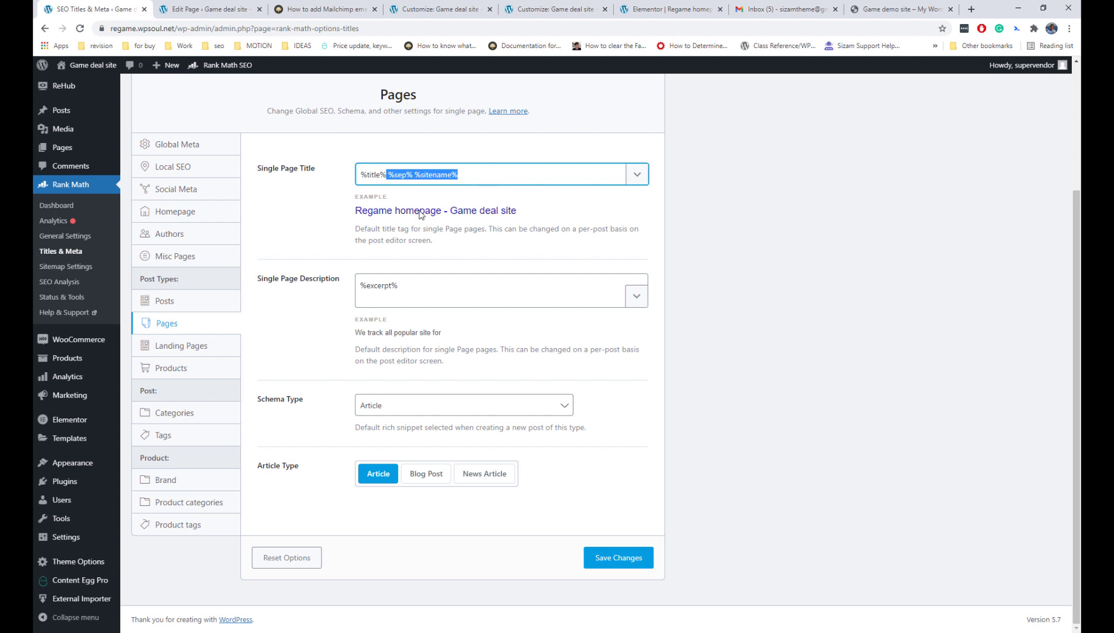
{"action": "left_click", "coordinate": [212, 346]}
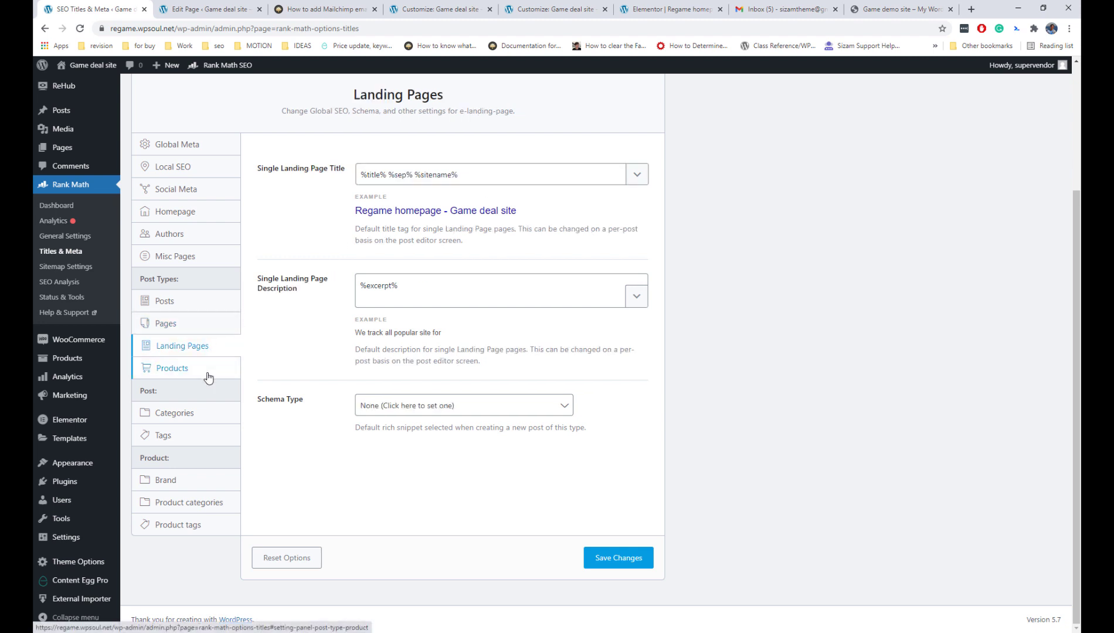
{"action": "left_click", "coordinate": [208, 374]}
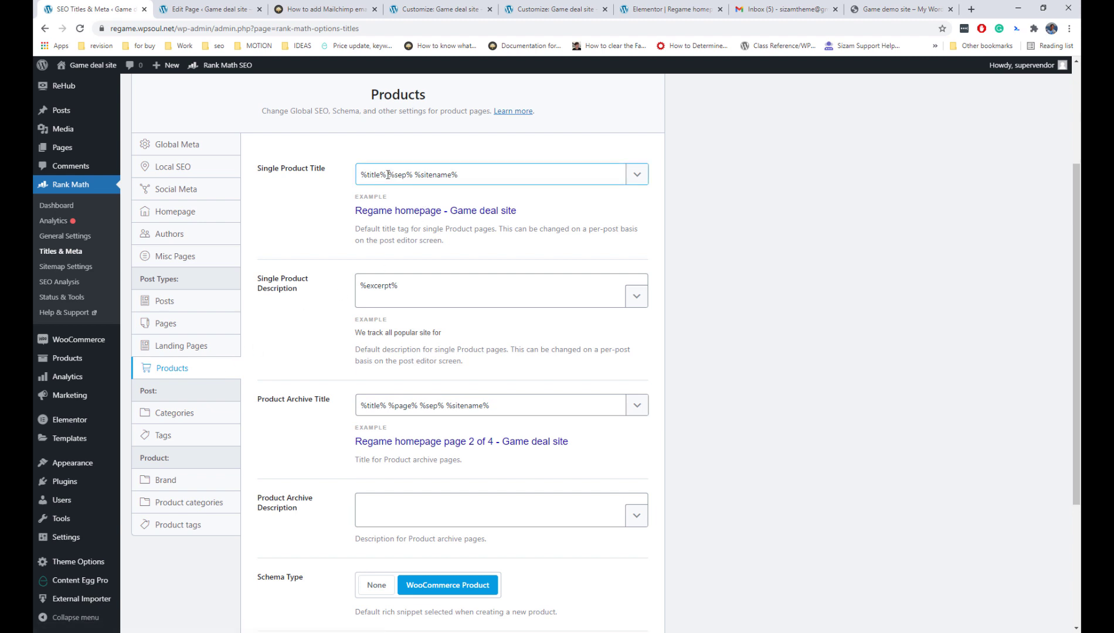
{"action": "left_click_drag", "start_coordinate": [387, 174], "coordinate": [492, 176]}
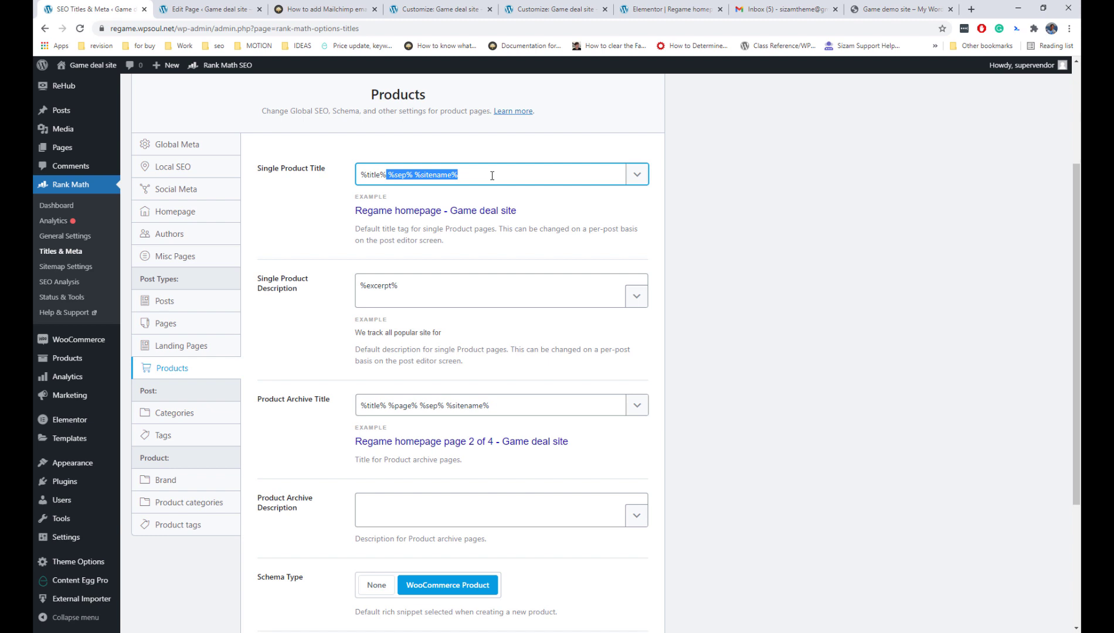
{"action": "key", "text": "BackSpace"}
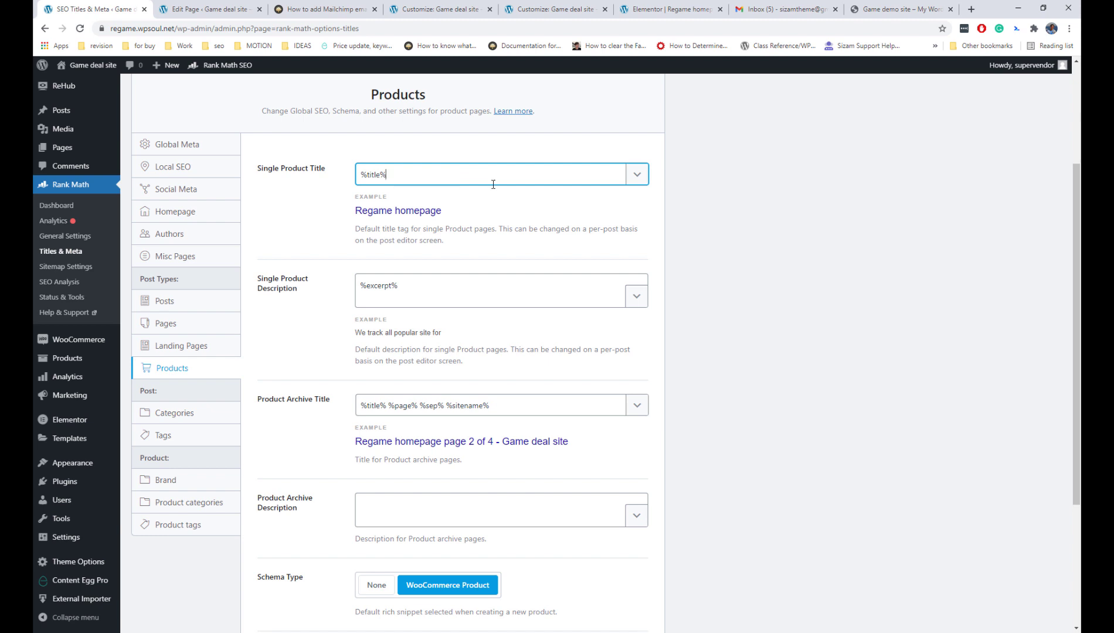
{"action": "left_click", "coordinate": [506, 215]}
{"action": "scroll", "coordinate": [507, 215], "scroll_direction": "down", "scroll_amount": 4}
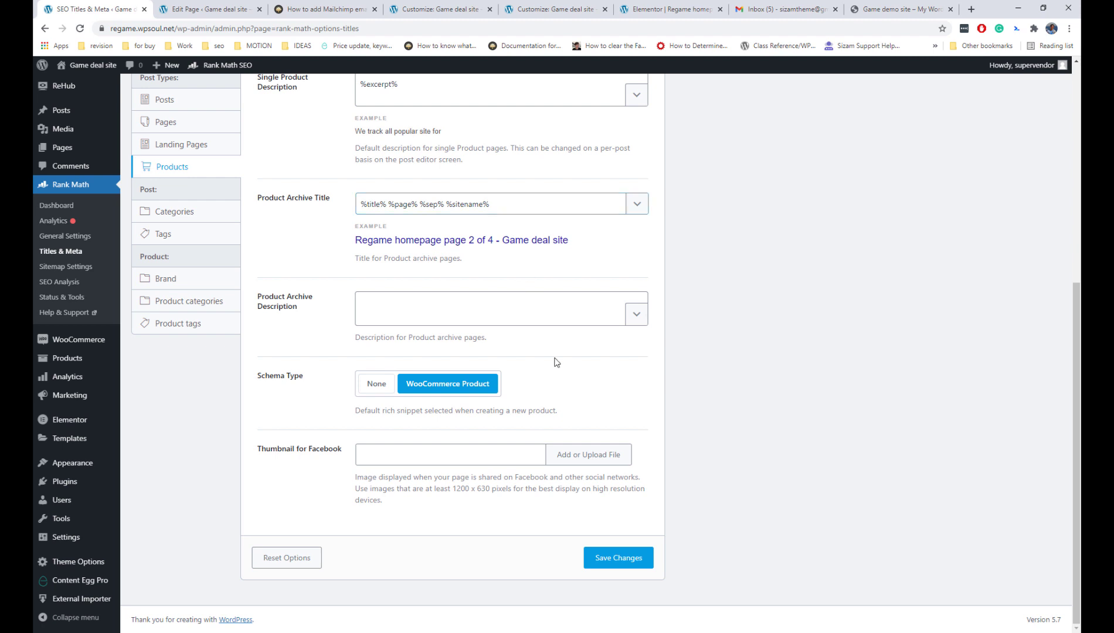
{"action": "left_click", "coordinate": [618, 564]}
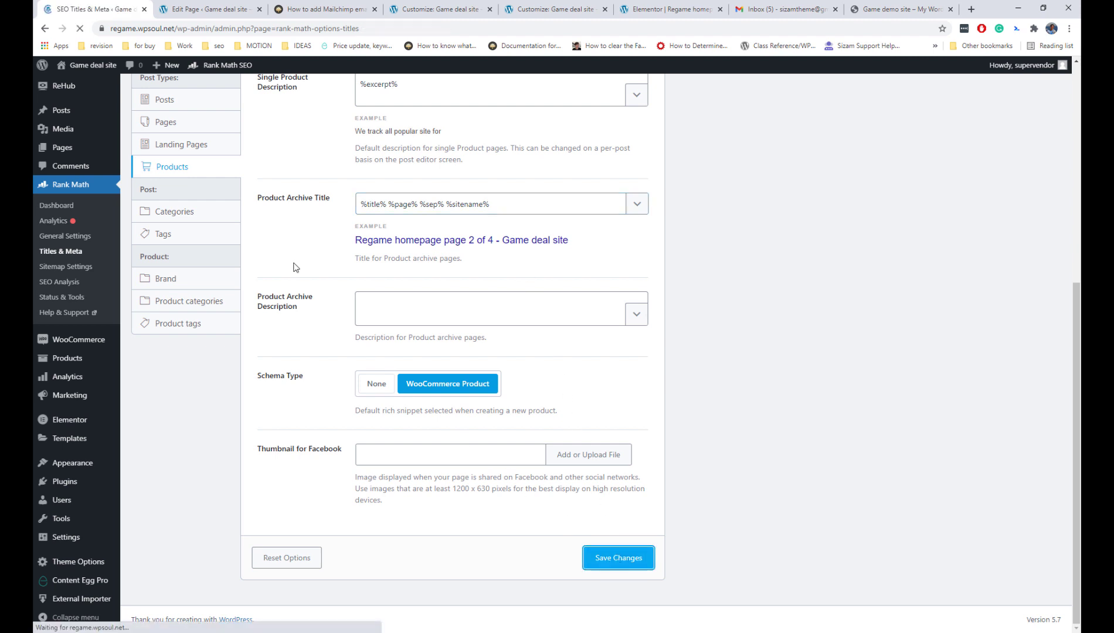
- Look over the category, tag, Brand and product taxonomy archive settings, then open Sitemap Settings
{"action": "left_click", "coordinate": [209, 236]}
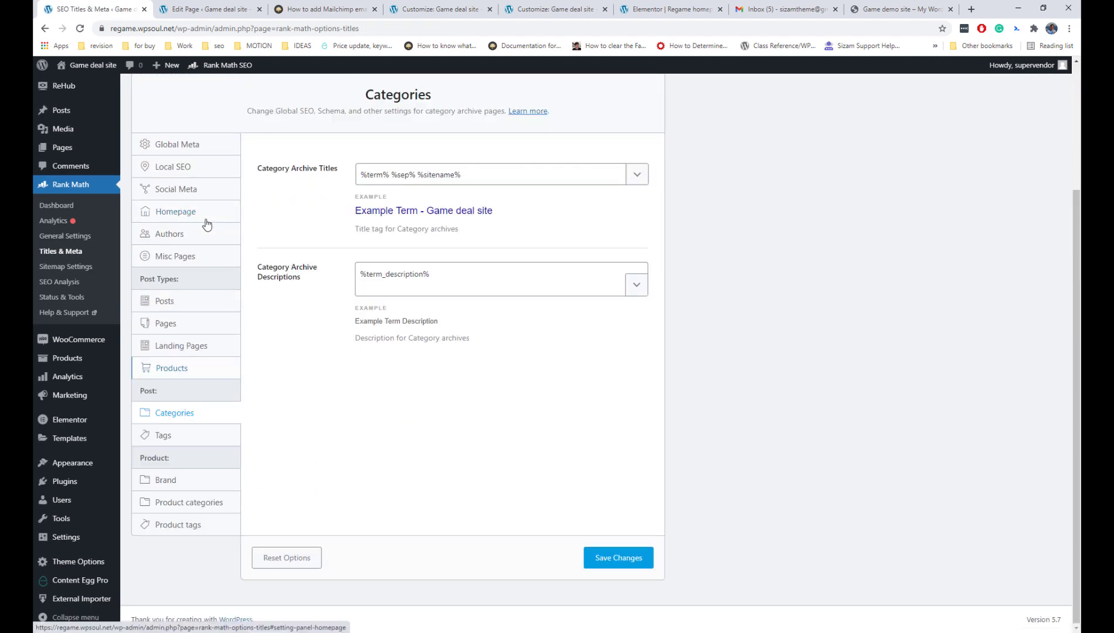
{"action": "left_click", "coordinate": [191, 436]}
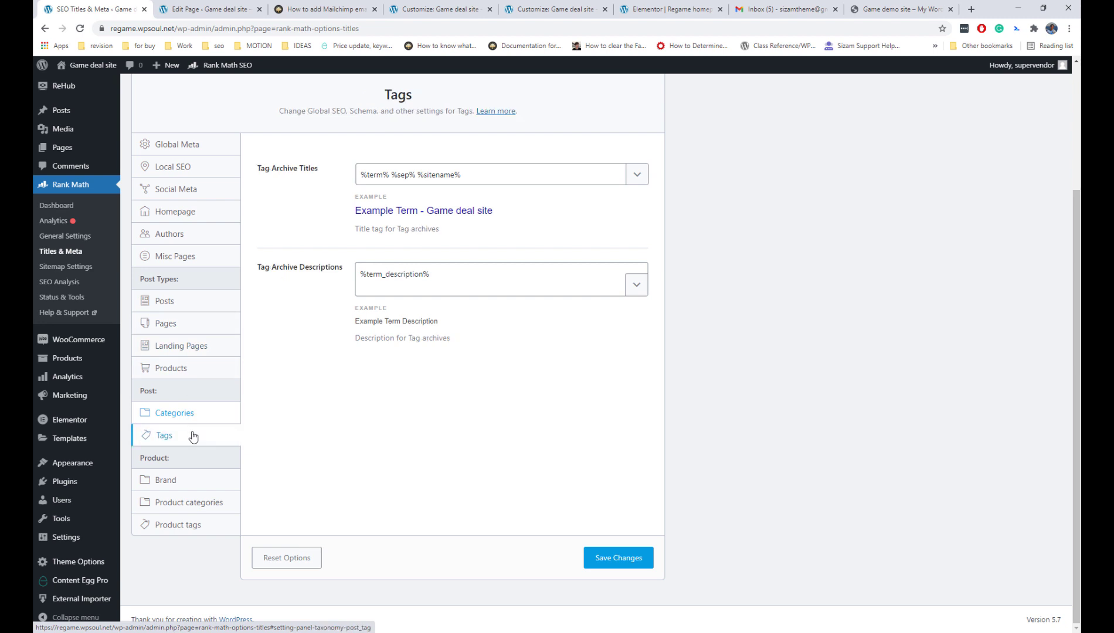
{"action": "left_click", "coordinate": [194, 486]}
{"action": "left_click", "coordinate": [199, 504]}
{"action": "left_click", "coordinate": [199, 526]}
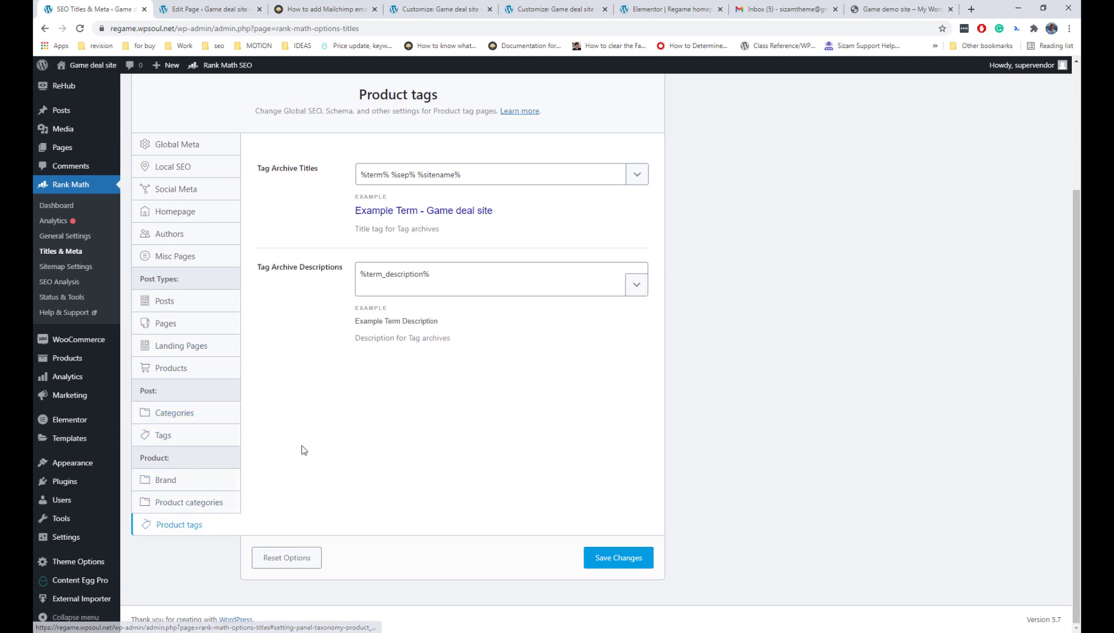
{"action": "left_click", "coordinate": [95, 270]}
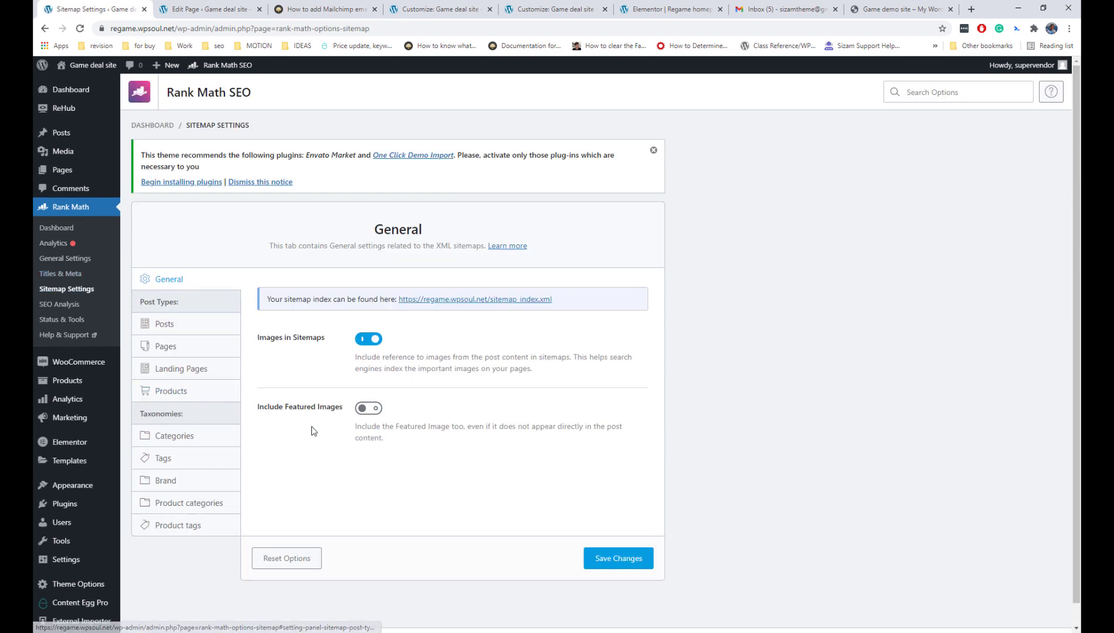
- Glance at Rank Math's SEO Analysis and Analytics, then open ReHub's Support and tips page
{"action": "left_click", "coordinate": [89, 306]}
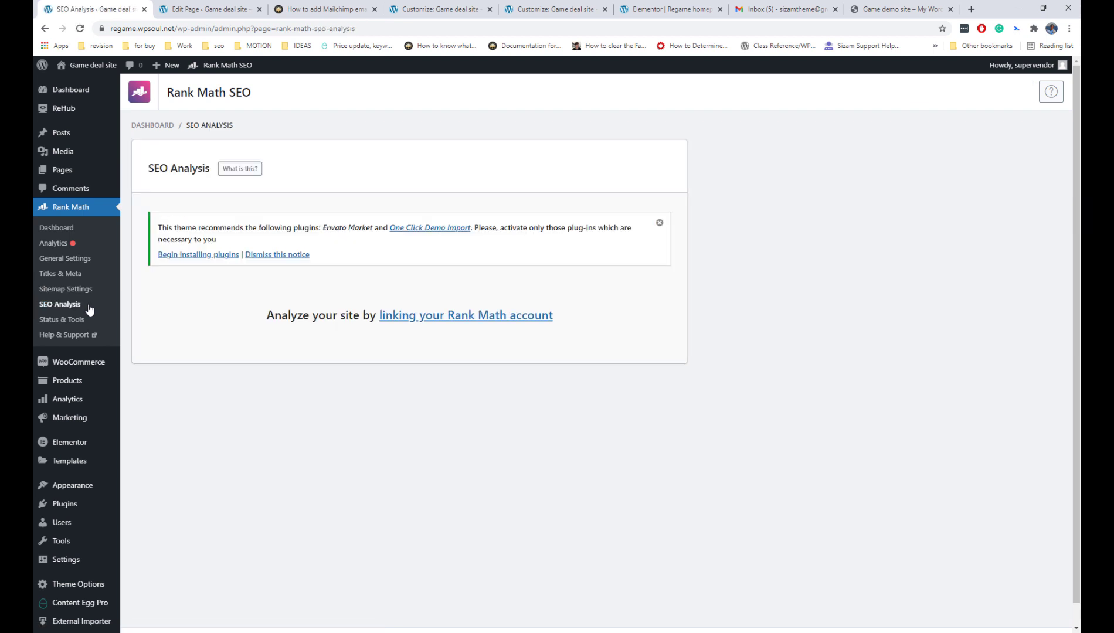
{"action": "left_click", "coordinate": [86, 248]}
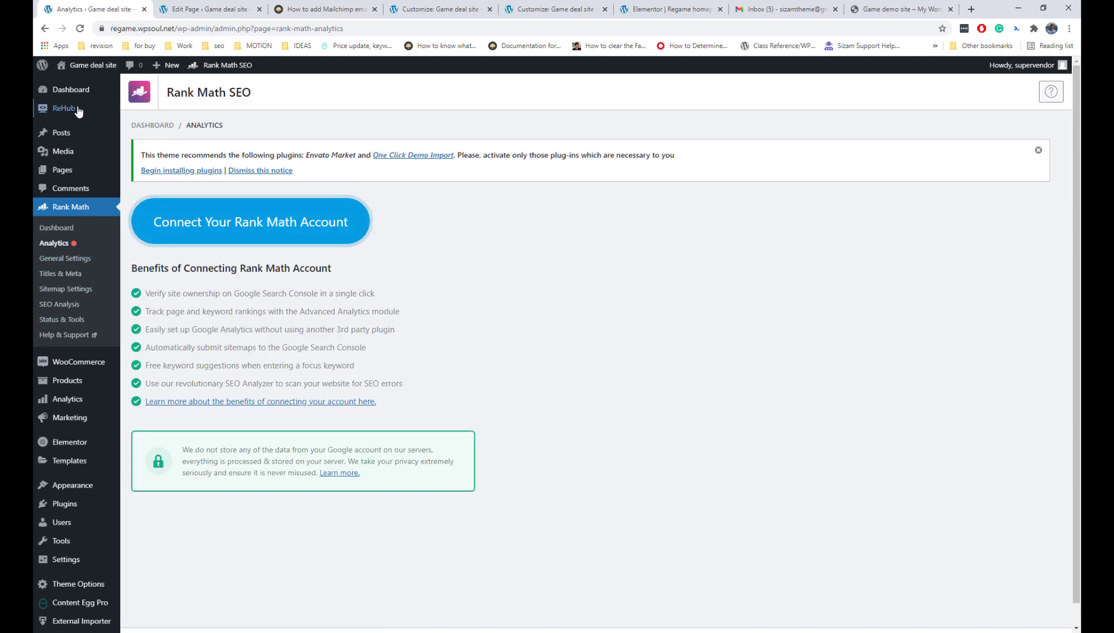
{"action": "mouse_move", "coordinate": [78, 112]}
{"action": "left_click", "coordinate": [159, 126]}
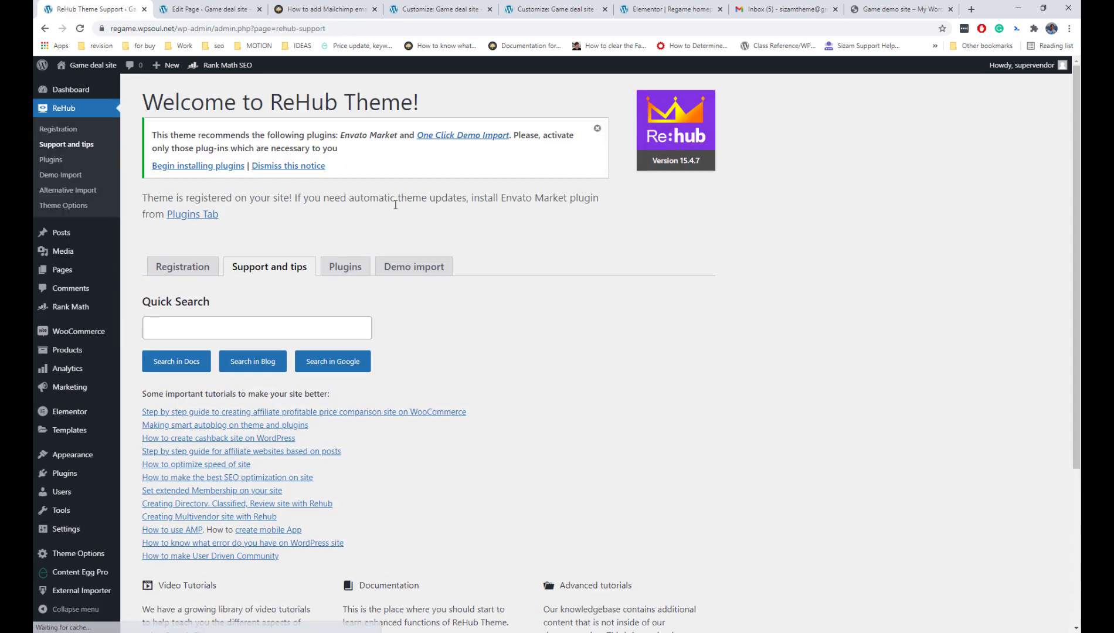
- Search the ReHub documentation for 'tracking' from the Quick Search box
{"action": "left_click", "coordinate": [253, 318]}
{"action": "type", "text": "tra"}
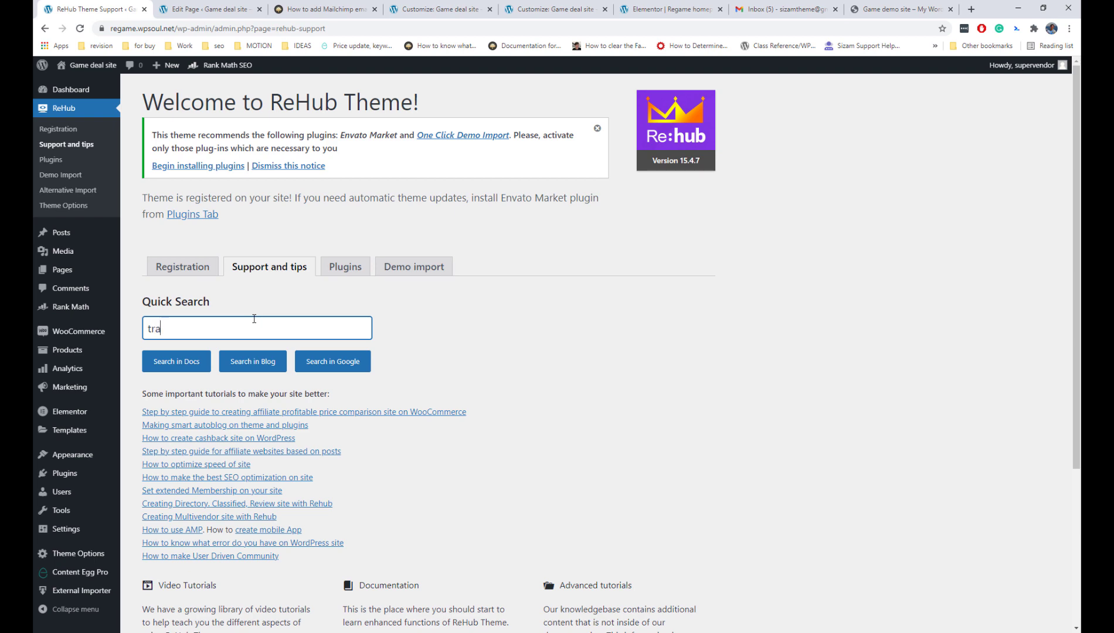
{"action": "type", "text": "cking"}
{"action": "left_click", "coordinate": [199, 363]}
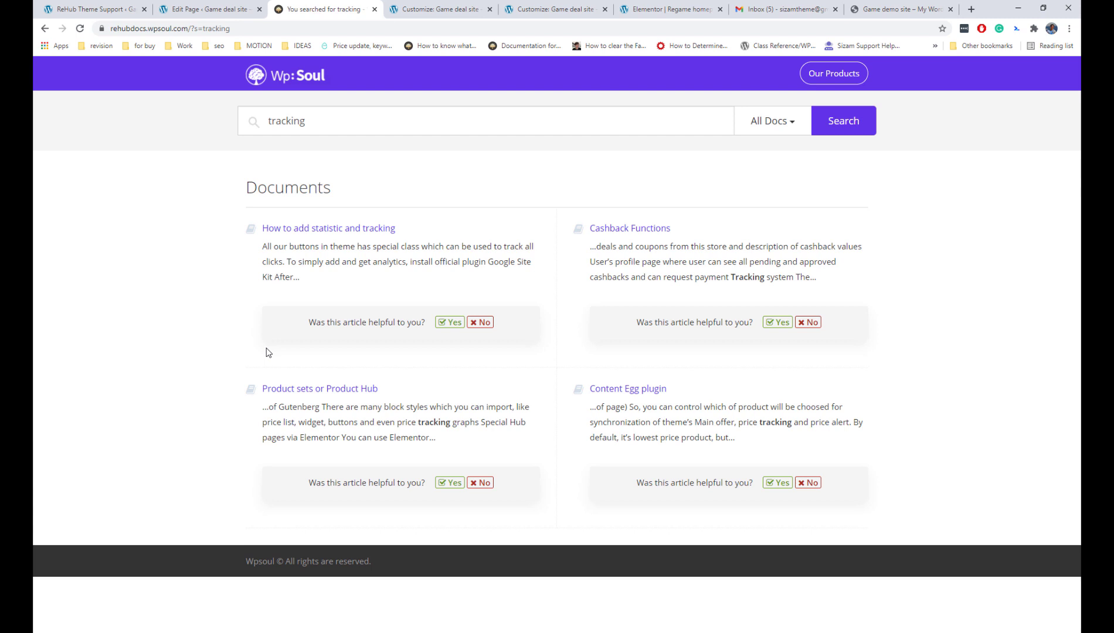
- Open the 'How to add statistic and tracking' article and scroll through it
{"action": "left_click", "coordinate": [362, 230]}
{"action": "scroll", "coordinate": [508, 216], "scroll_direction": "down", "scroll_amount": 3}
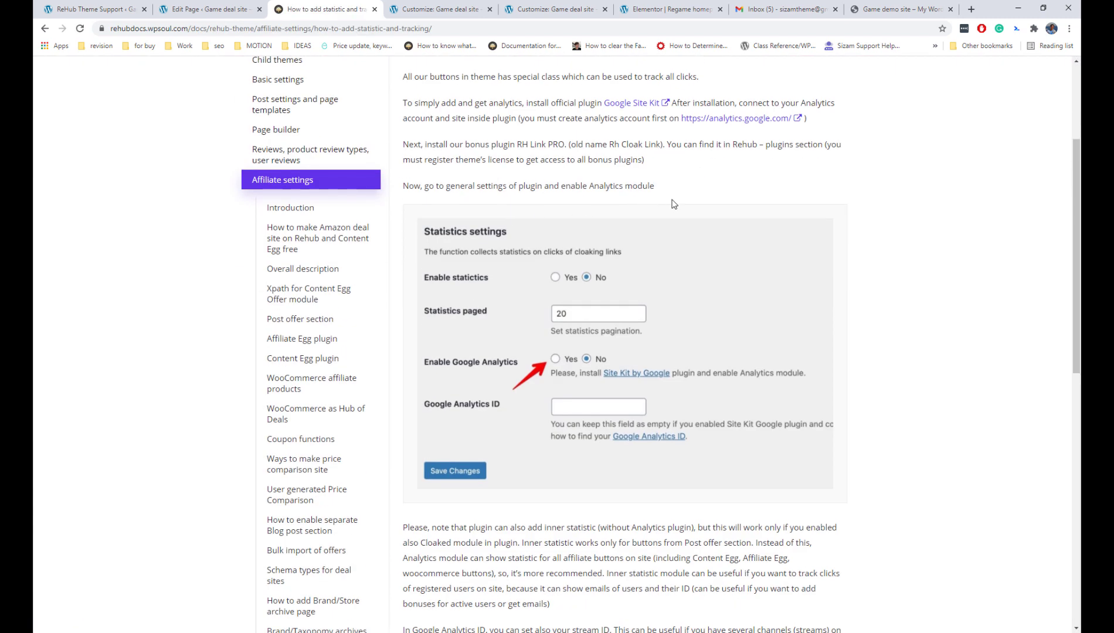
{"action": "scroll", "coordinate": [673, 203], "scroll_direction": "down", "scroll_amount": 9}
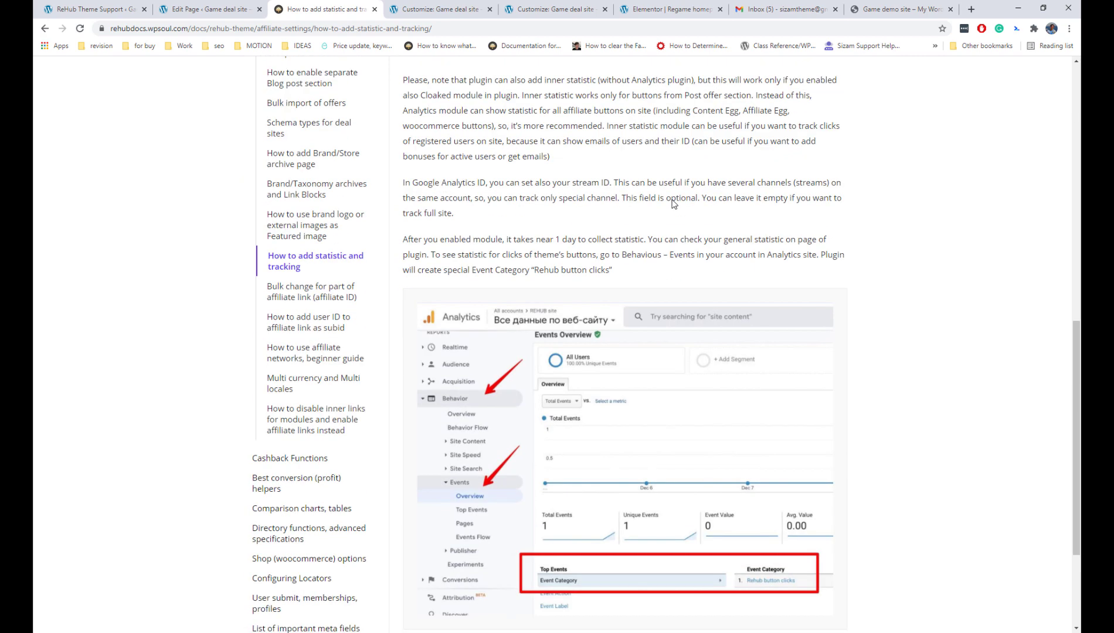
{"action": "scroll", "coordinate": [674, 204], "scroll_direction": "down", "scroll_amount": 1}
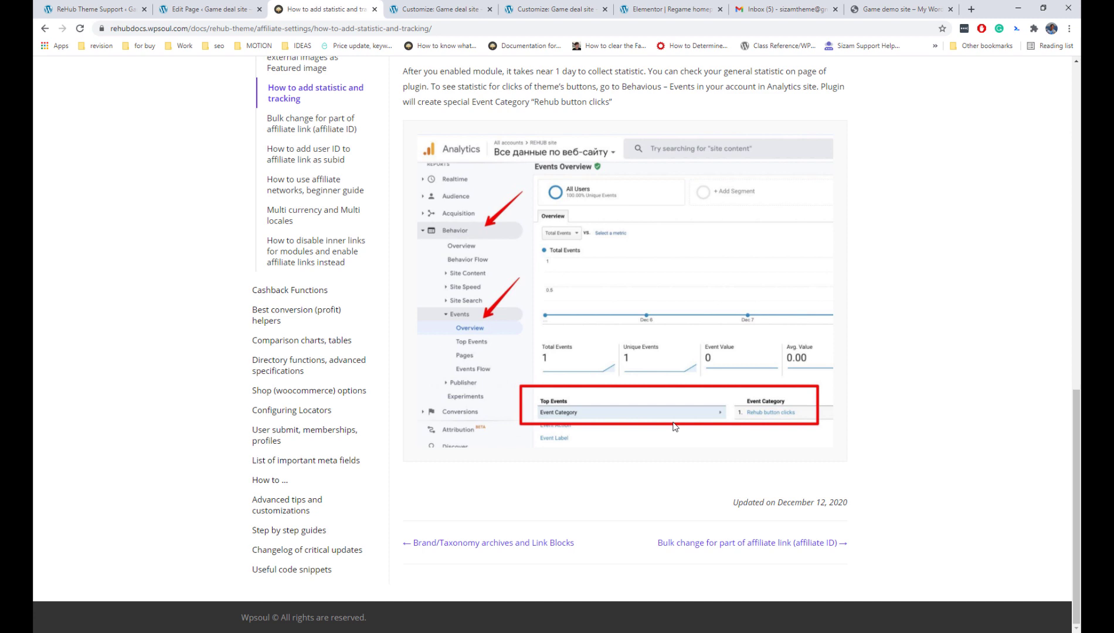
- Switch to the game deal site's WordPress Menus window showing the saved Main Menu
{"action": "key", "text": "alt+Tab"}
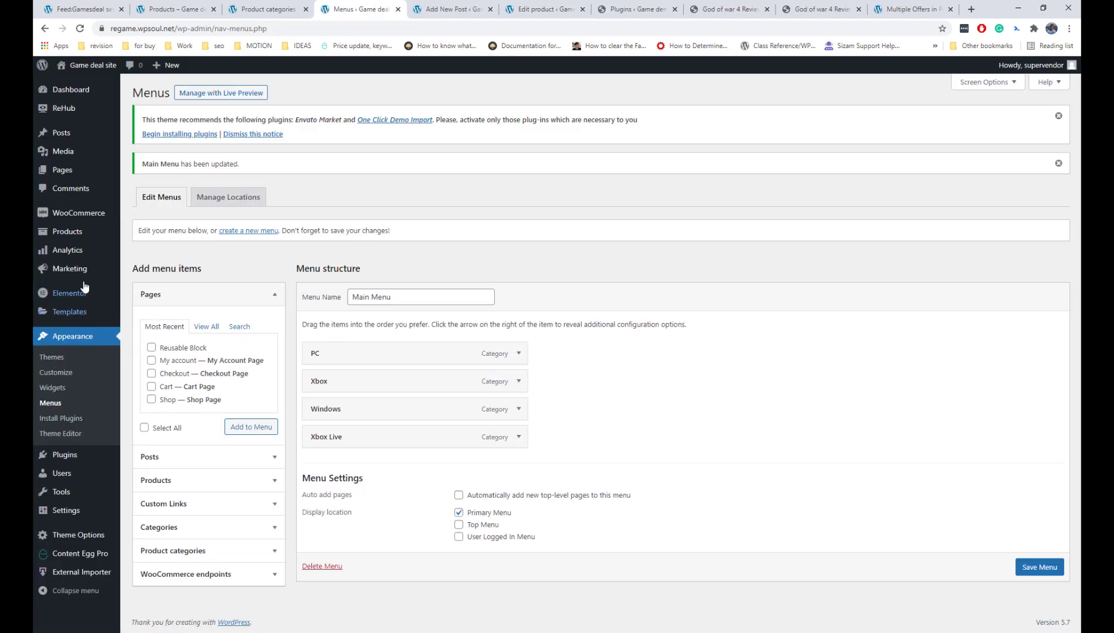
- Open the PC product category for editing from Products > Categories
{"action": "mouse_move", "coordinate": [93, 235]}
{"action": "left_click", "coordinate": [147, 279]}
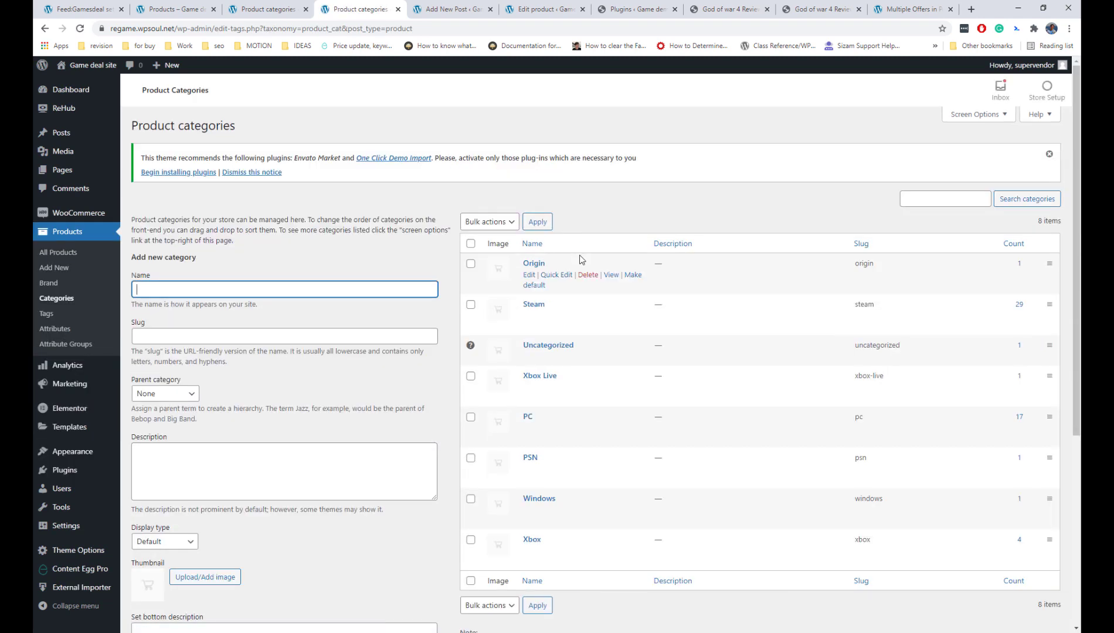
{"action": "scroll", "coordinate": [574, 258], "scroll_direction": "down", "scroll_amount": 3}
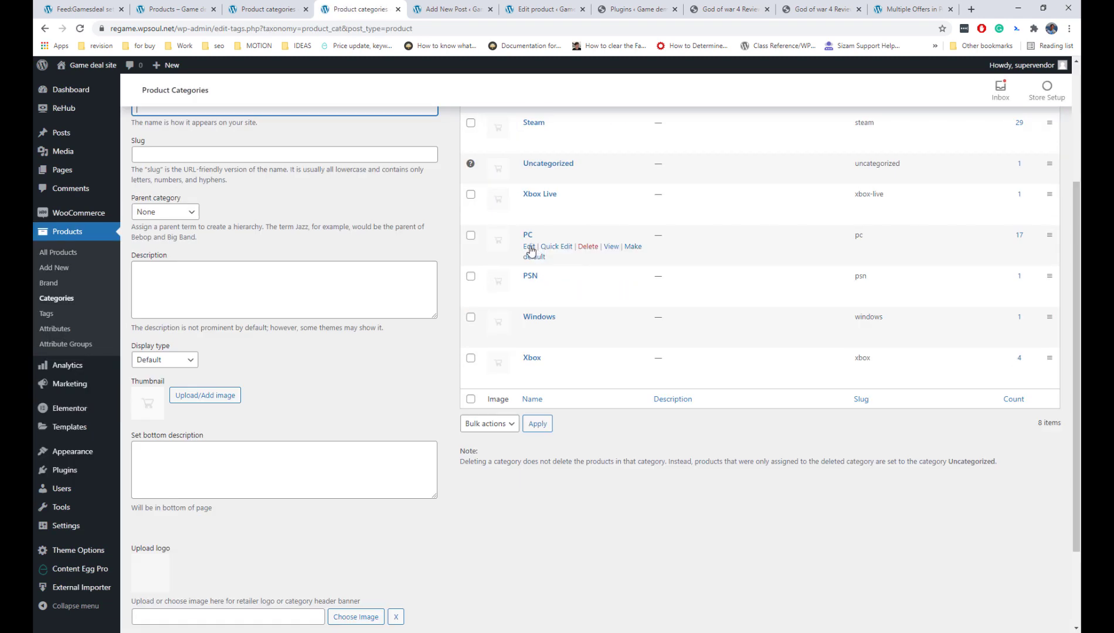
{"action": "left_click", "coordinate": [529, 246]}
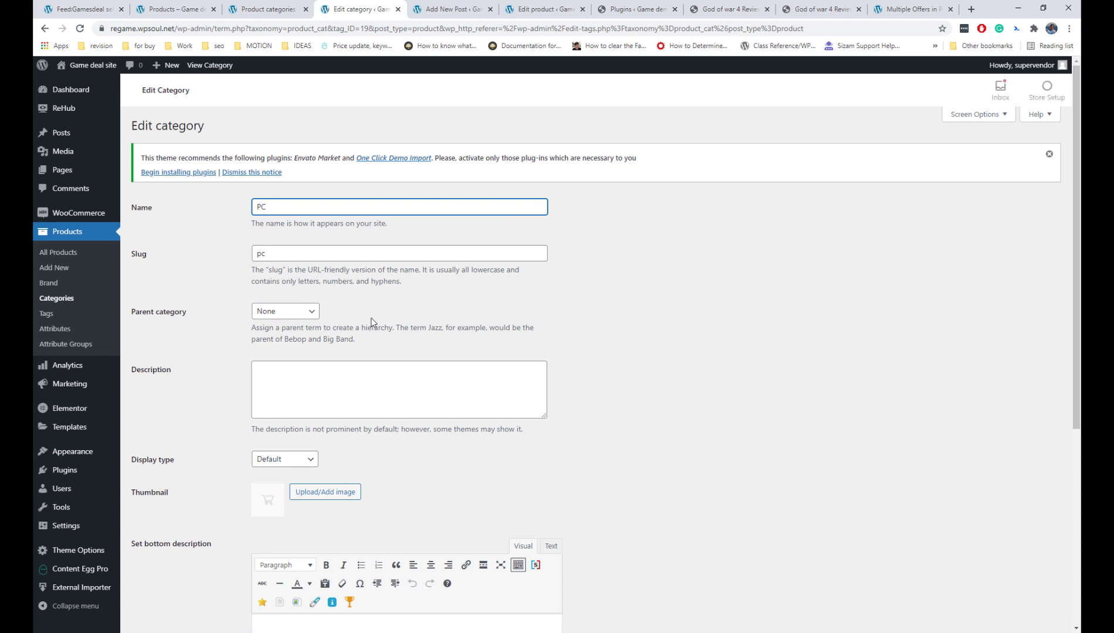
{"action": "scroll", "coordinate": [355, 318], "scroll_direction": "down", "scroll_amount": 3}
- Review the PC category's slug, parent and empty description without changes, then switch to Re:Cart
{"action": "left_click", "coordinate": [318, 213]}
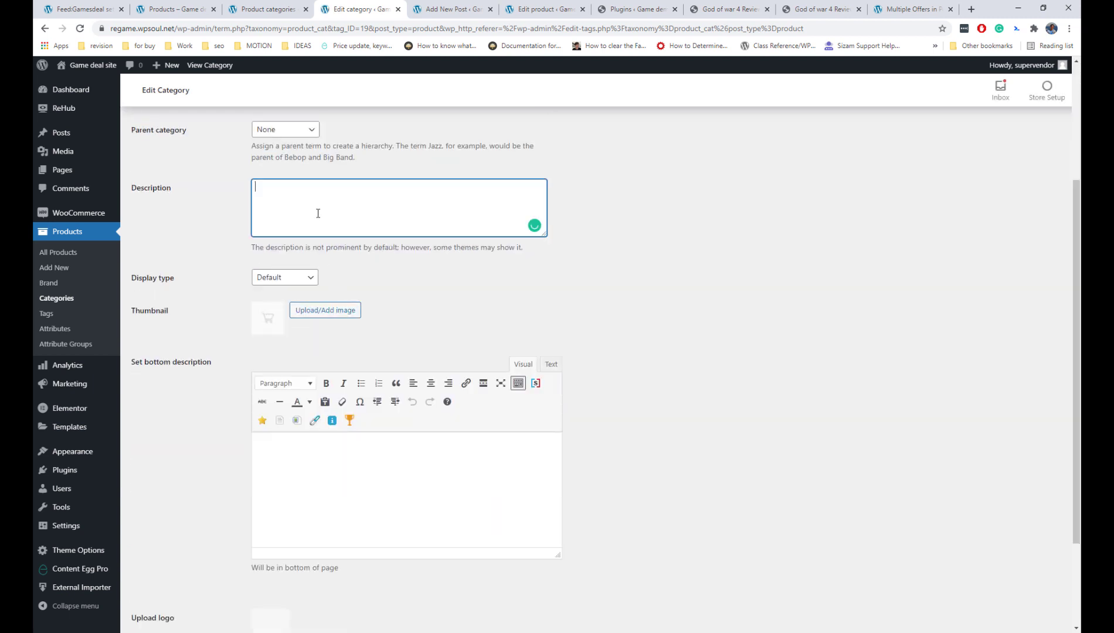
{"action": "scroll", "coordinate": [317, 213], "scroll_direction": "down", "scroll_amount": 2}
{"action": "scroll", "coordinate": [317, 218], "scroll_direction": "up", "scroll_amount": 5}
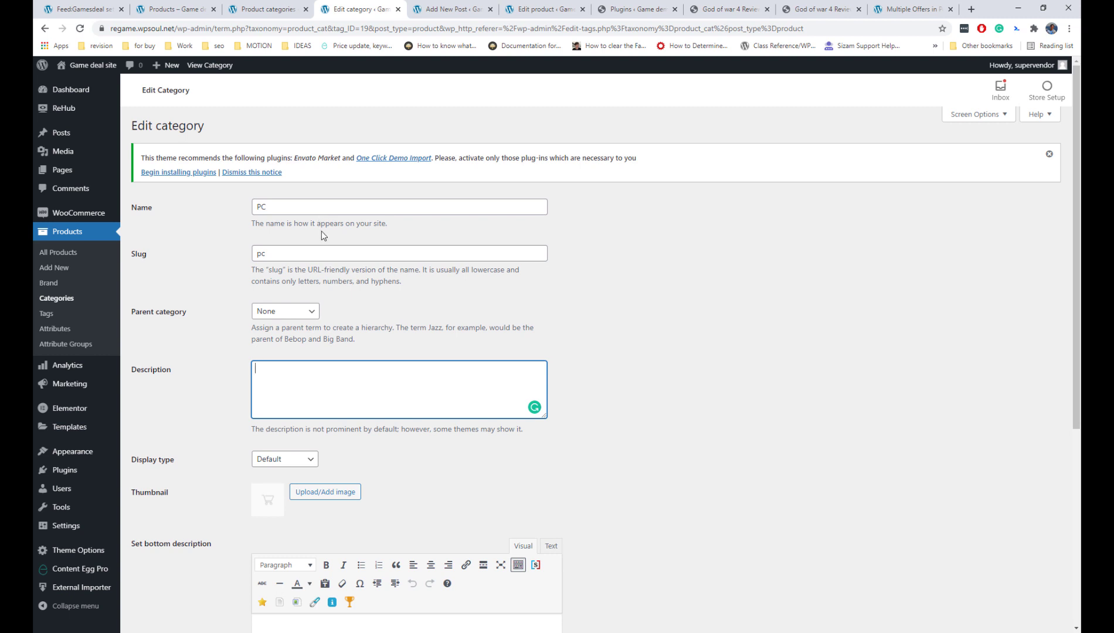
{"action": "left_click", "coordinate": [321, 230]}
{"action": "scroll", "coordinate": [321, 230], "scroll_direction": "down", "scroll_amount": 5}
{"action": "scroll", "coordinate": [322, 231], "scroll_direction": "up", "scroll_amount": 5}
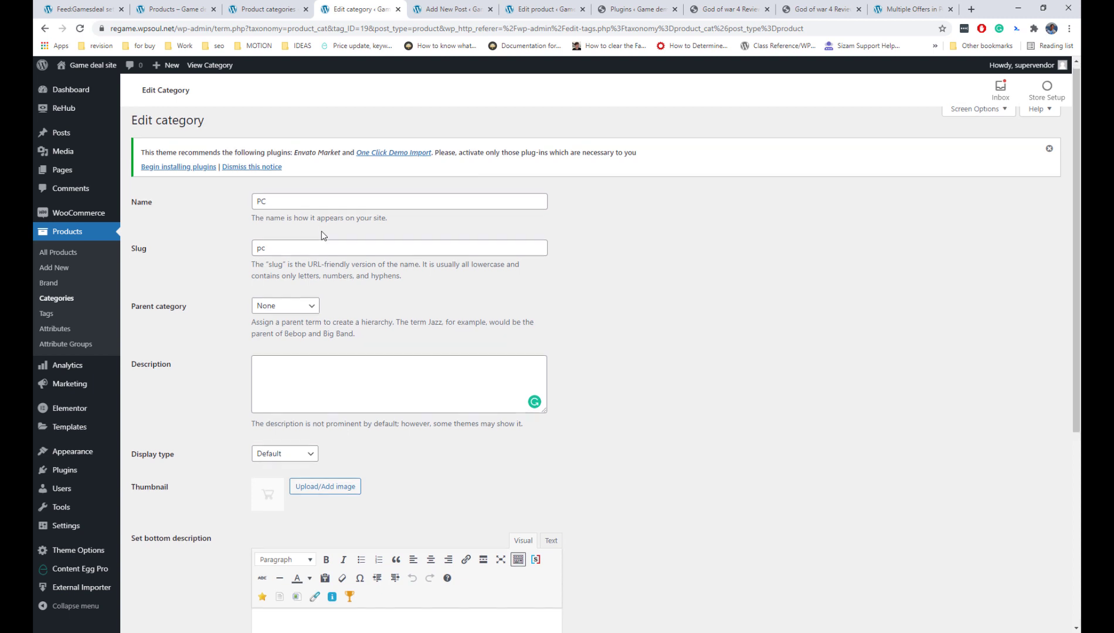
{"action": "scroll", "coordinate": [321, 230], "scroll_direction": "down", "scroll_amount": 3}
{"action": "scroll", "coordinate": [321, 230], "scroll_direction": "up", "scroll_amount": 3}
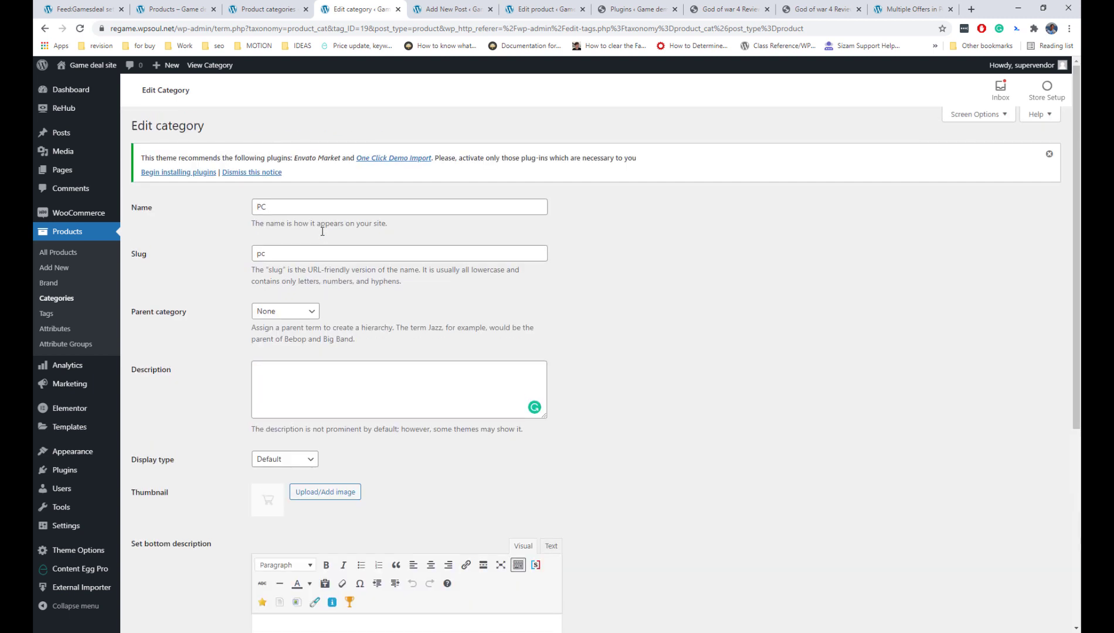
{"action": "key", "text": "alt+Tab"}
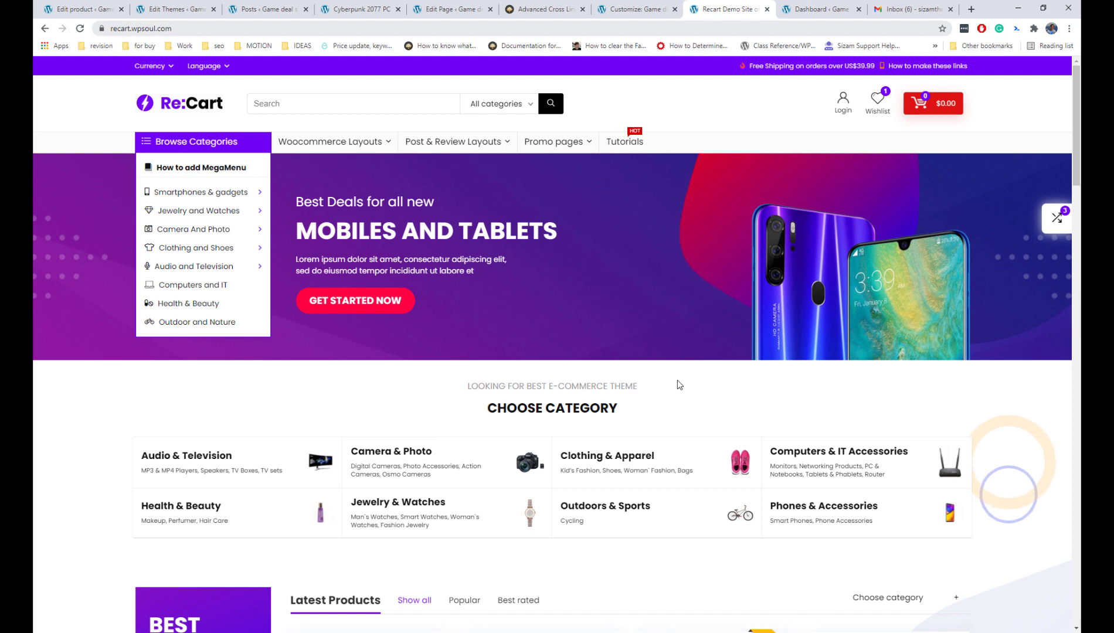
- Browse the Top Listings and price range demo pages from the Promo pages menu
{"action": "mouse_move", "coordinate": [561, 144]}
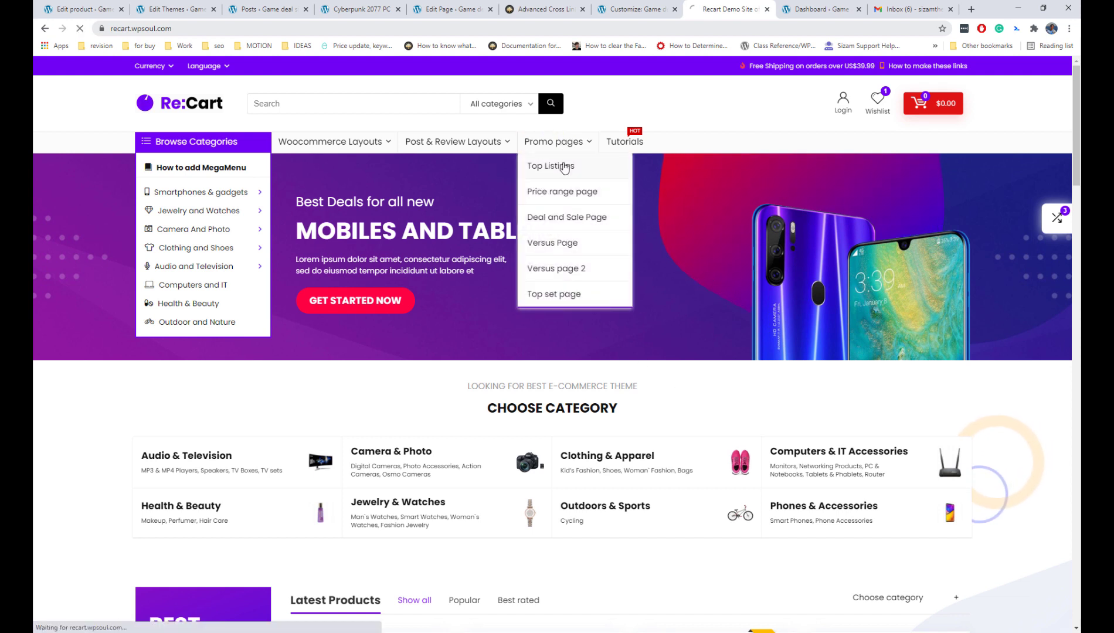
{"action": "left_click", "coordinate": [564, 167]}
{"action": "mouse_move", "coordinate": [562, 145]}
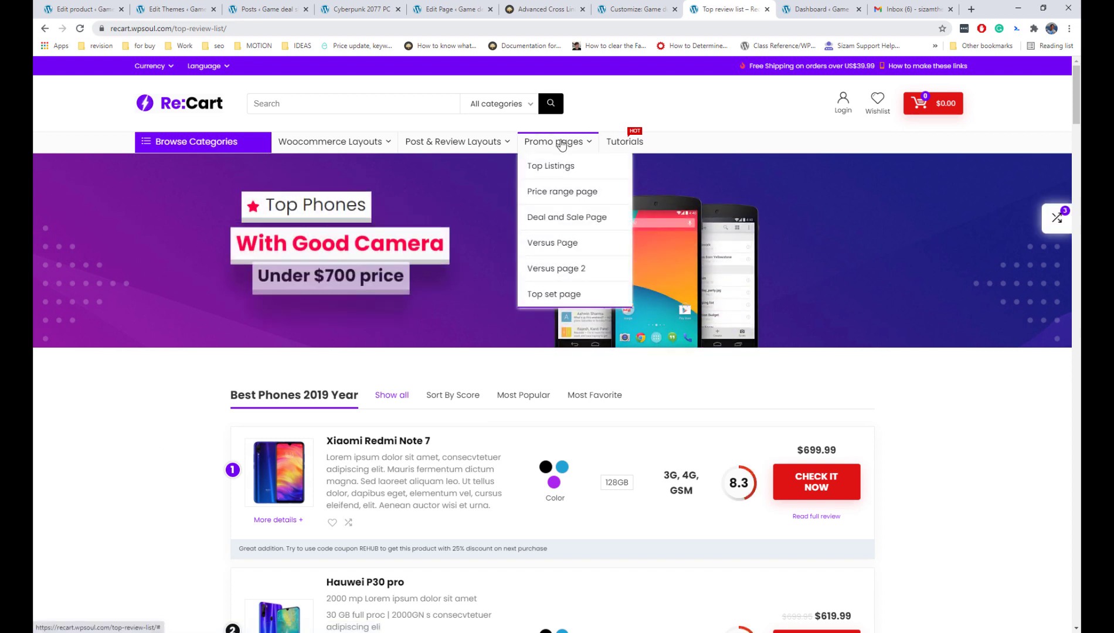
{"action": "left_click", "coordinate": [568, 191]}
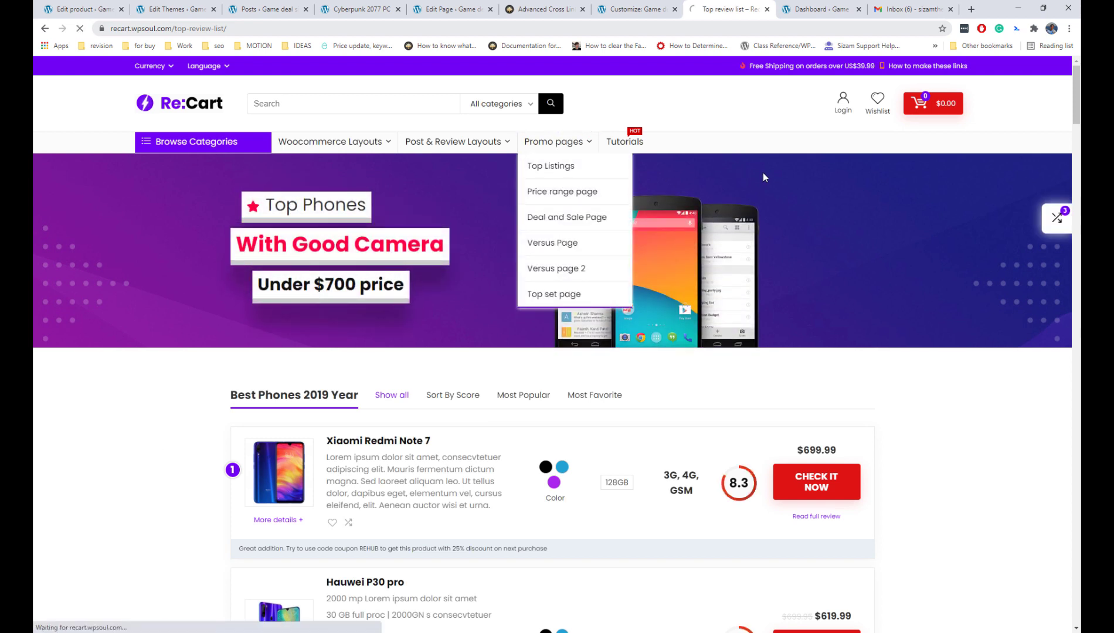
{"action": "scroll", "coordinate": [763, 173], "scroll_direction": "down", "scroll_amount": 6}
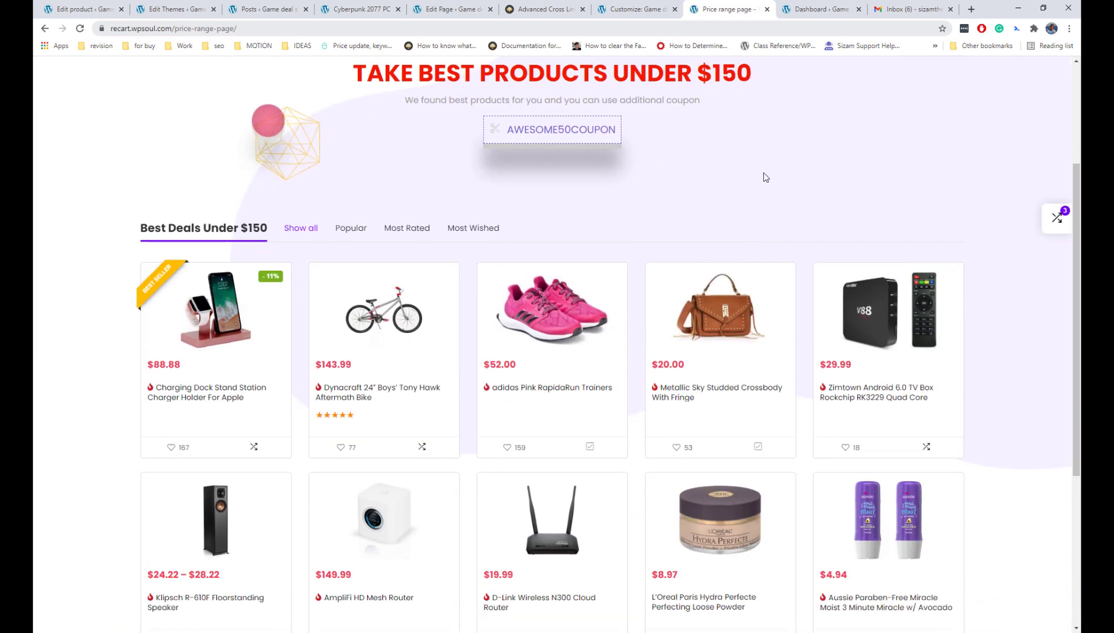
{"action": "scroll", "coordinate": [763, 172], "scroll_direction": "up", "scroll_amount": 6}
- View the Deal and Sale and the Versus demo pages
{"action": "mouse_move", "coordinate": [557, 142]}
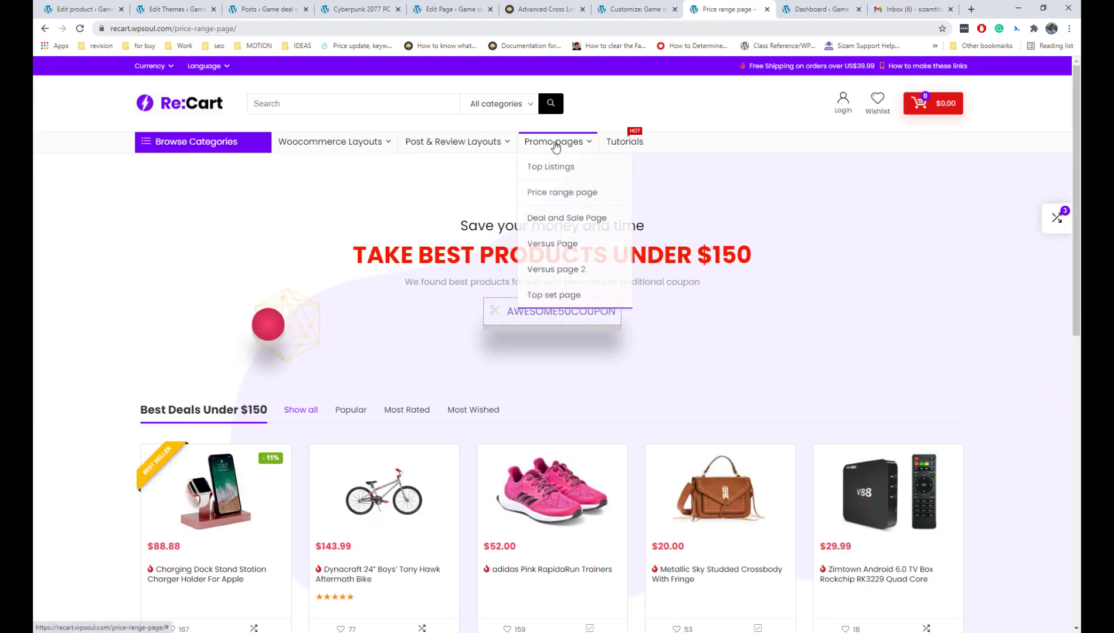
{"action": "left_click", "coordinate": [598, 216]}
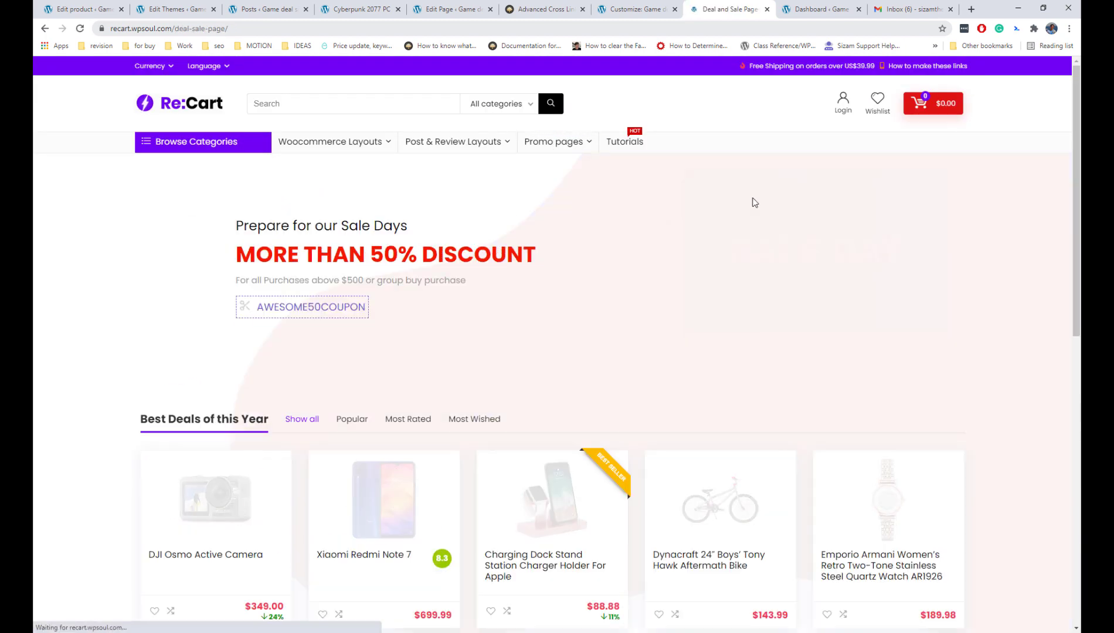
{"action": "scroll", "coordinate": [755, 203], "scroll_direction": "down", "scroll_amount": 5}
{"action": "scroll", "coordinate": [754, 203], "scroll_direction": "down", "scroll_amount": 1}
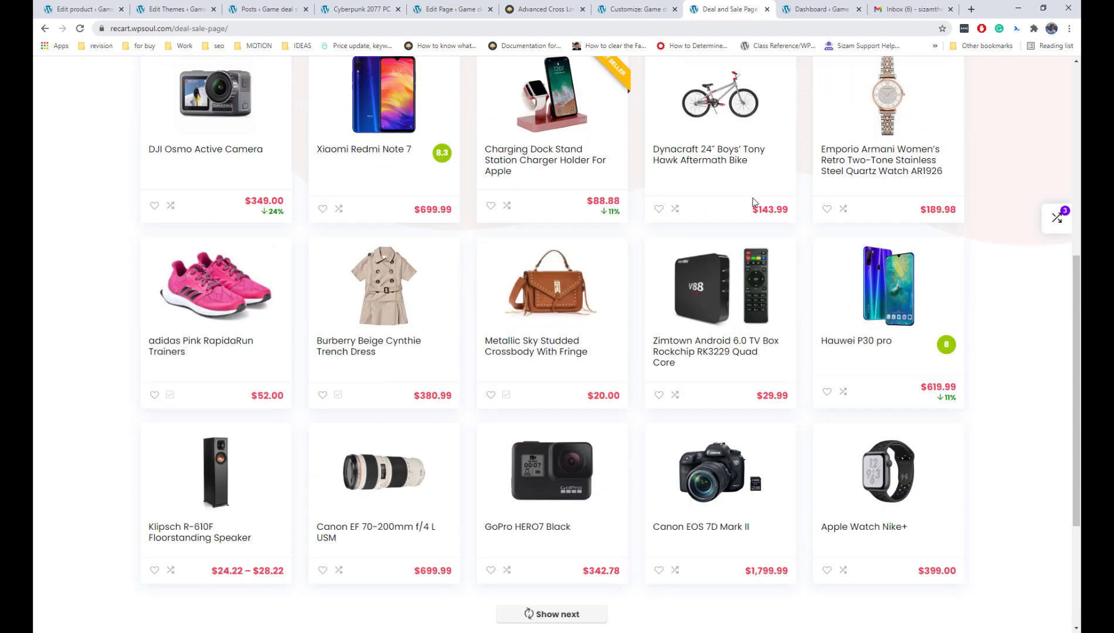
{"action": "scroll", "coordinate": [752, 198], "scroll_direction": "up", "scroll_amount": 7}
{"action": "mouse_move", "coordinate": [558, 152]}
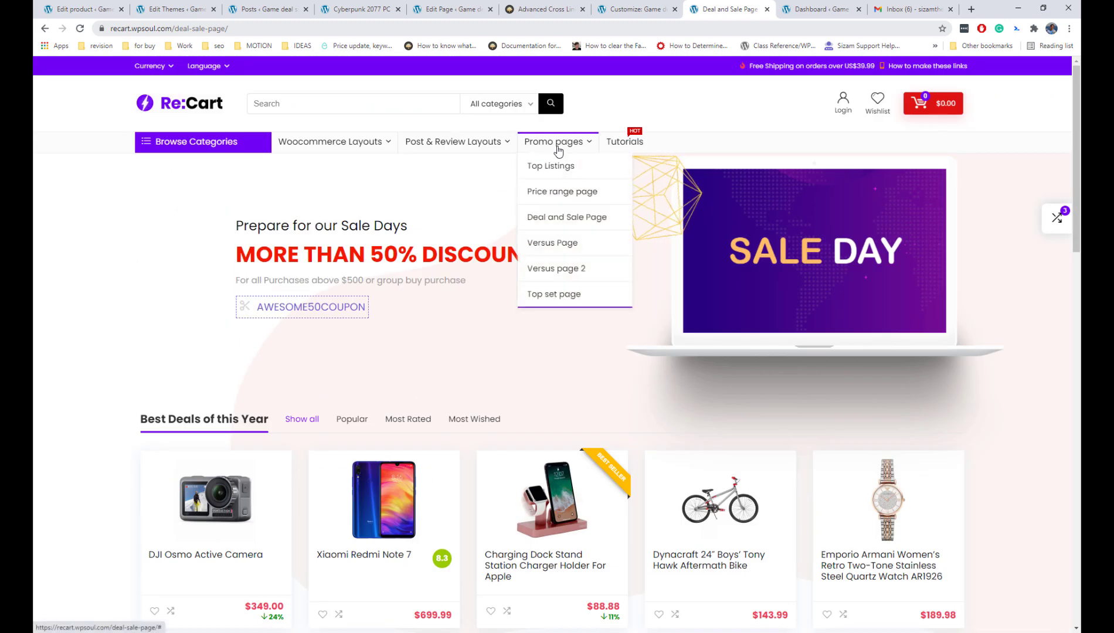
{"action": "left_click", "coordinate": [580, 243]}
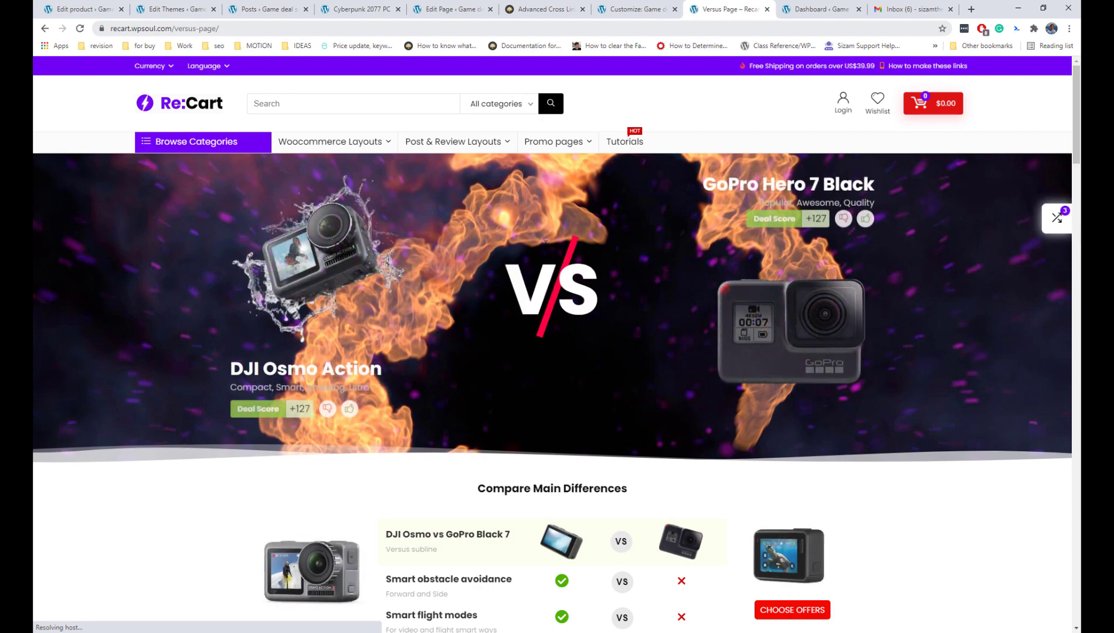
{"action": "scroll", "coordinate": [569, 240], "scroll_direction": "down", "scroll_amount": 6}
{"action": "scroll", "coordinate": [568, 240], "scroll_direction": "down", "scroll_amount": 20}
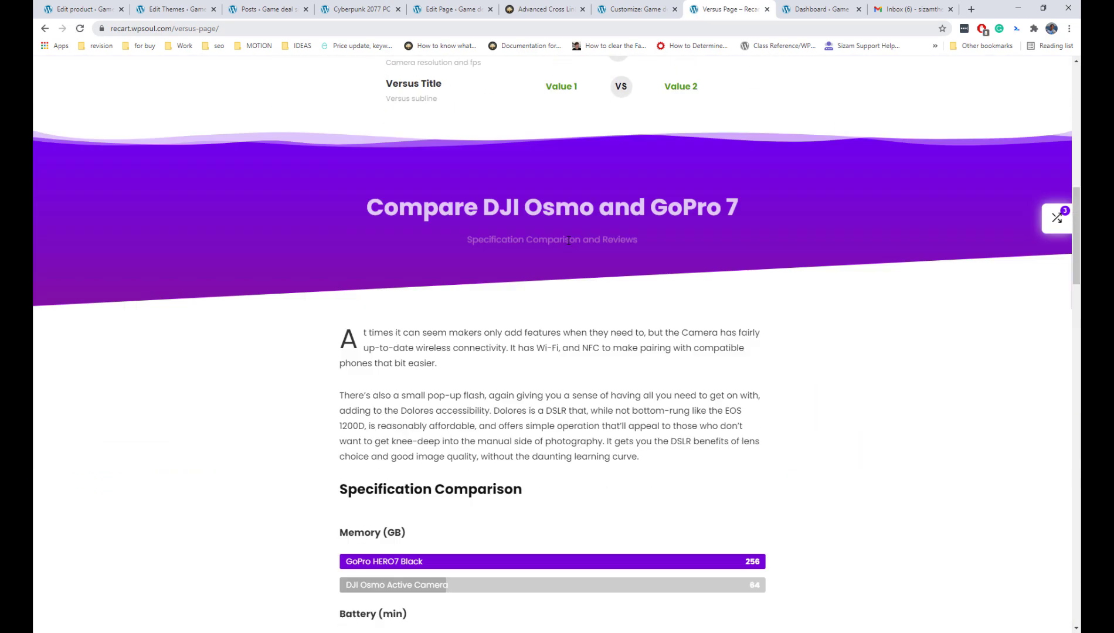
{"action": "scroll", "coordinate": [568, 240], "scroll_direction": "down", "scroll_amount": 10}
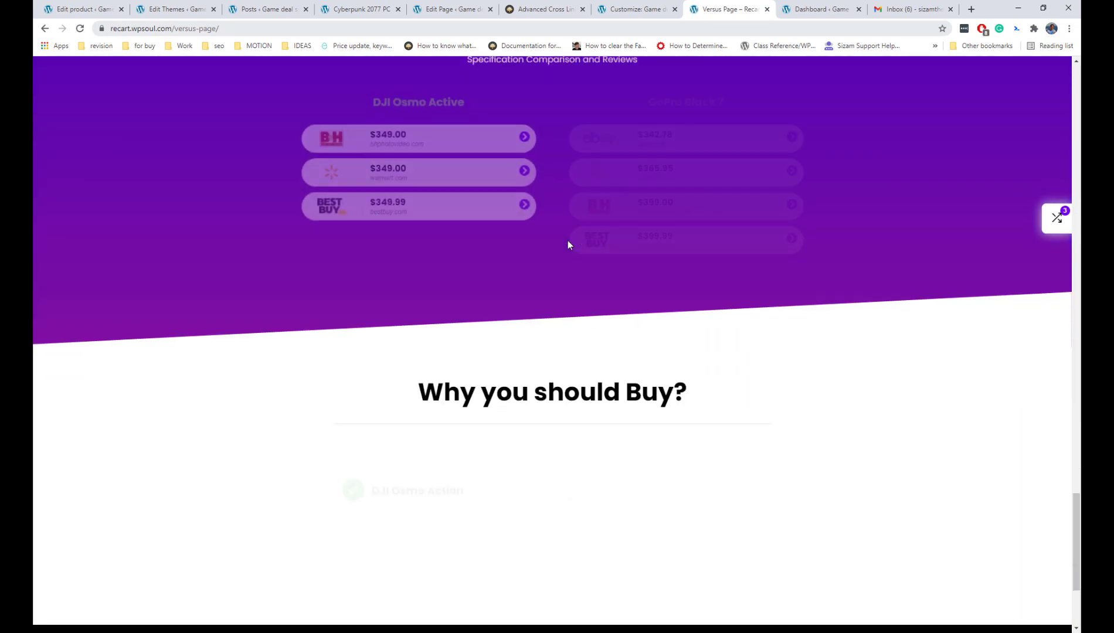
{"action": "scroll", "coordinate": [567, 240], "scroll_direction": "up", "scroll_amount": 20}
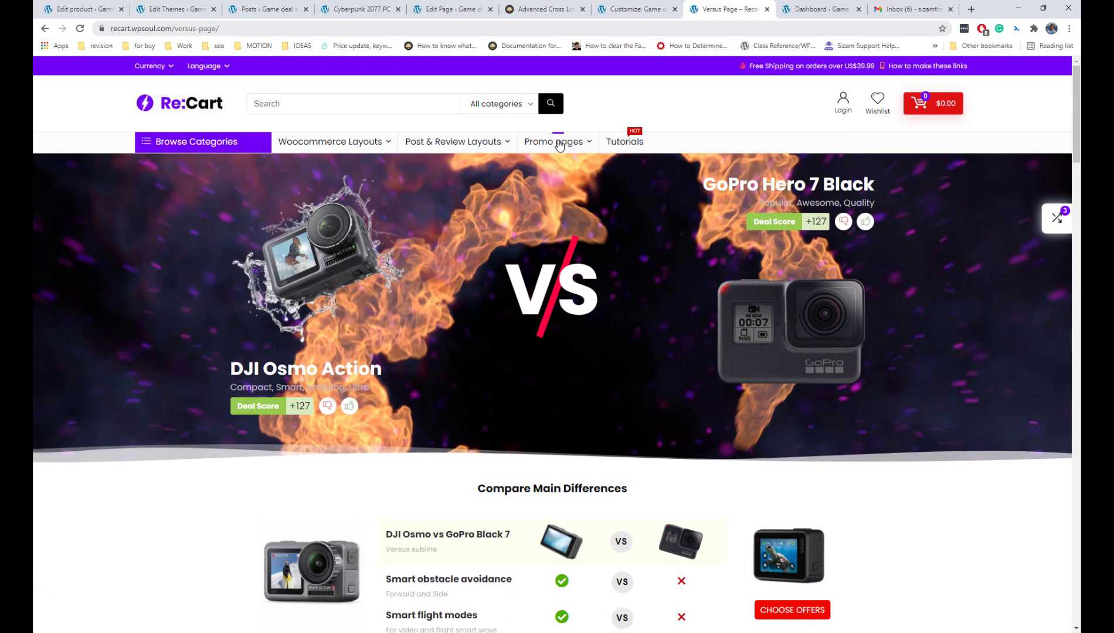
- View the ReCompare versus page, then its Top set page with drone deals and comparison bars
{"action": "mouse_move", "coordinate": [554, 143]}
{"action": "left_click", "coordinate": [573, 270]}
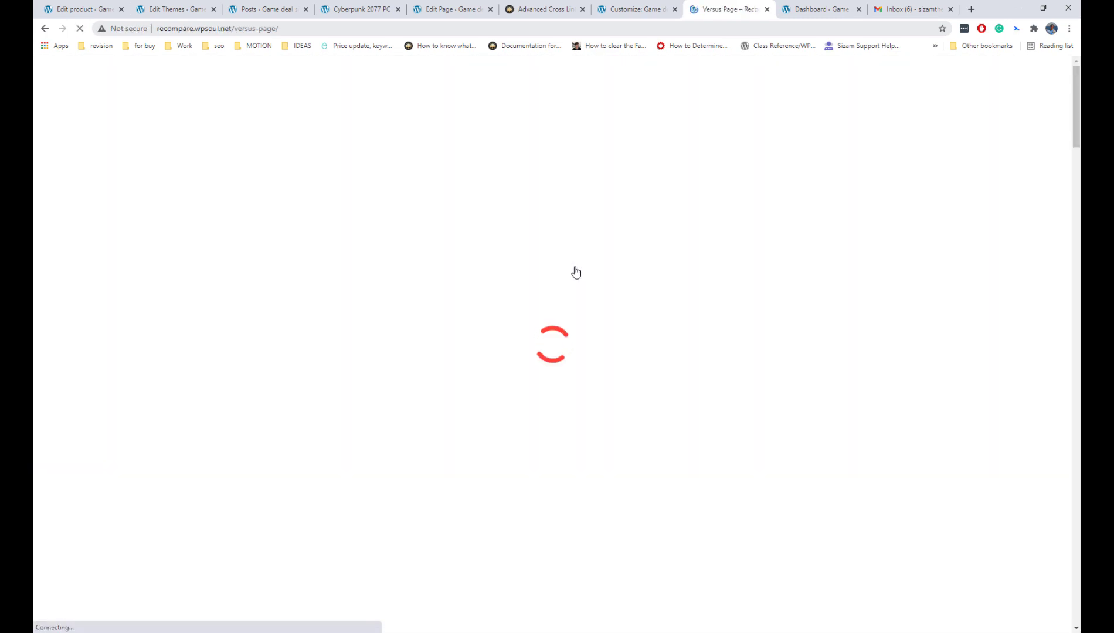
{"action": "scroll", "coordinate": [577, 268], "scroll_direction": "down", "scroll_amount": 9}
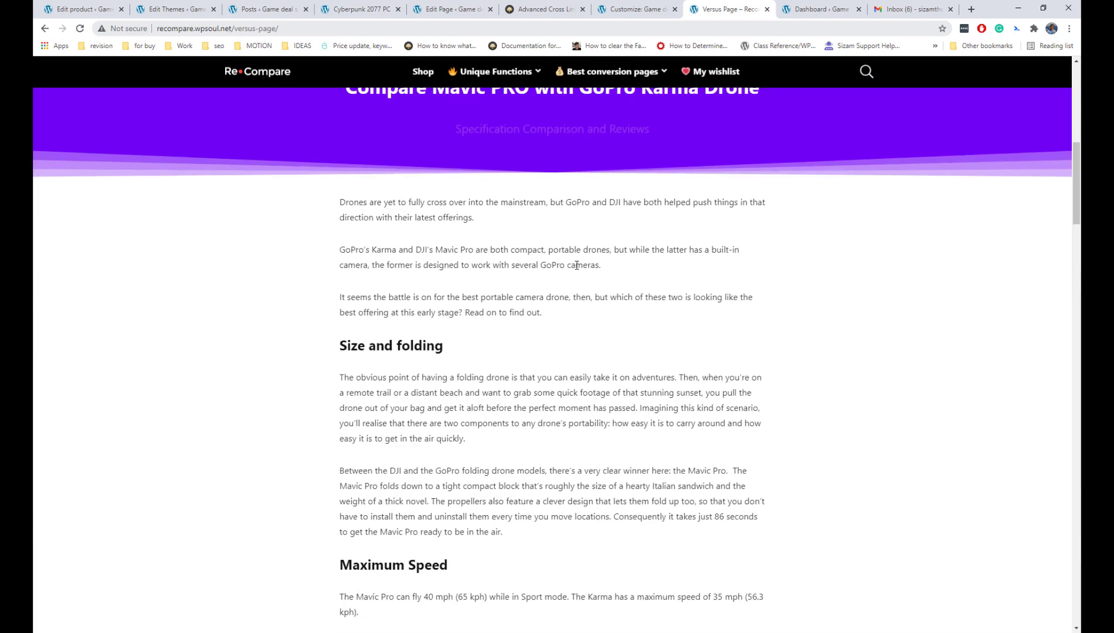
{"action": "scroll", "coordinate": [577, 266], "scroll_direction": "down", "scroll_amount": 15}
{"action": "scroll", "coordinate": [576, 266], "scroll_direction": "up", "scroll_amount": 20}
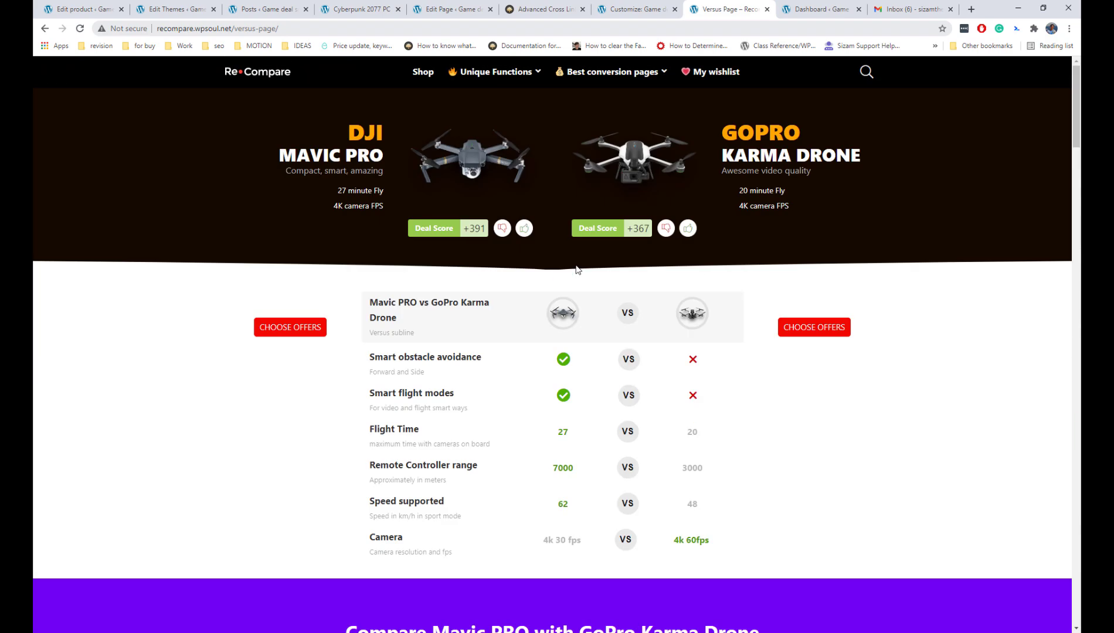
{"action": "left_click", "coordinate": [45, 28]}
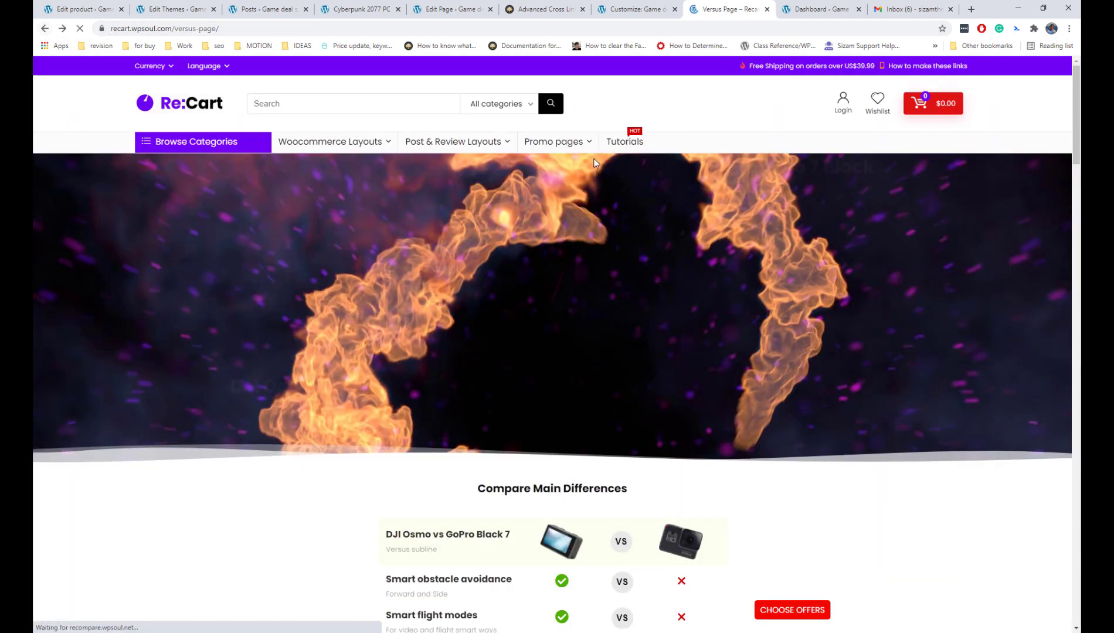
{"action": "mouse_move", "coordinate": [557, 141]}
{"action": "left_click", "coordinate": [550, 294]}
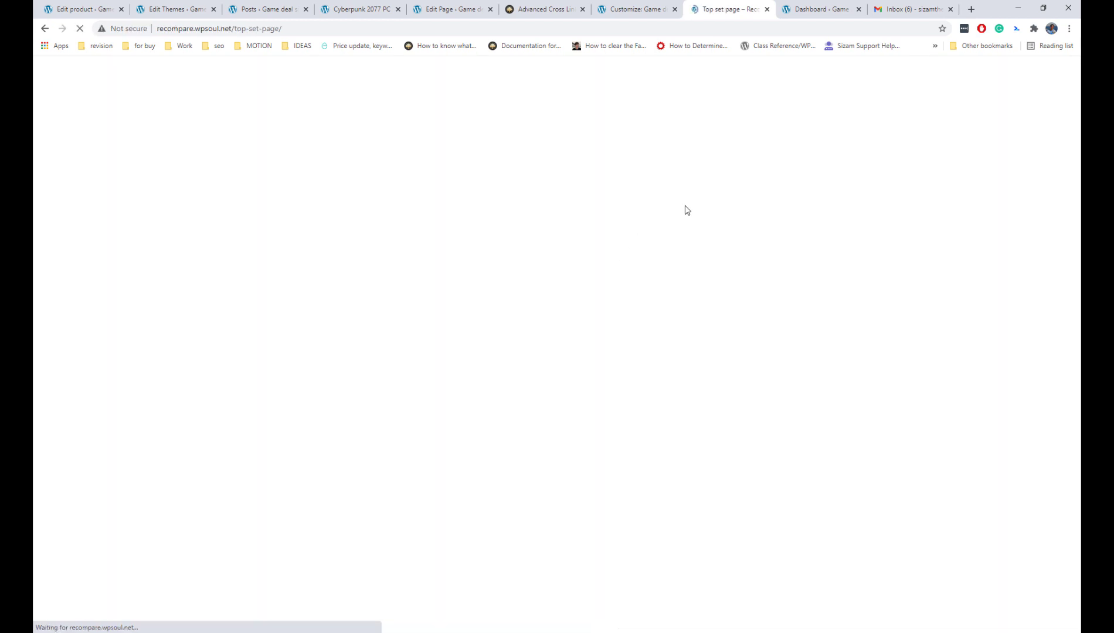
{"action": "scroll", "coordinate": [690, 203], "scroll_direction": "down", "scroll_amount": 12}
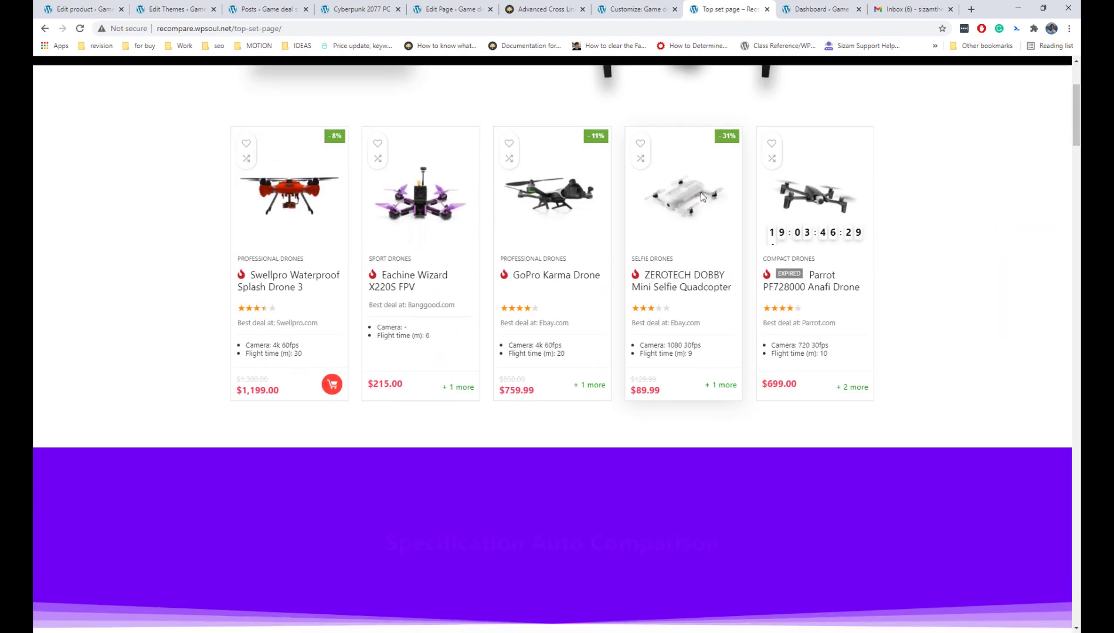
{"action": "scroll", "coordinate": [701, 197], "scroll_direction": "down", "scroll_amount": 3}
{"action": "scroll", "coordinate": [702, 197], "scroll_direction": "up", "scroll_amount": 15}
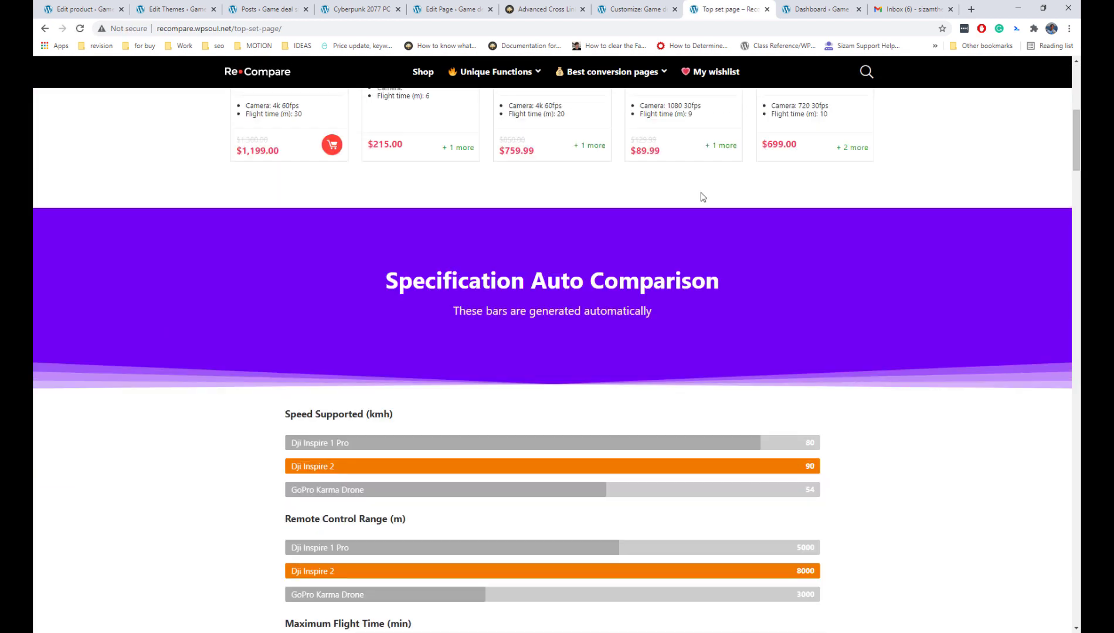
{"action": "left_click", "coordinate": [85, 9]}
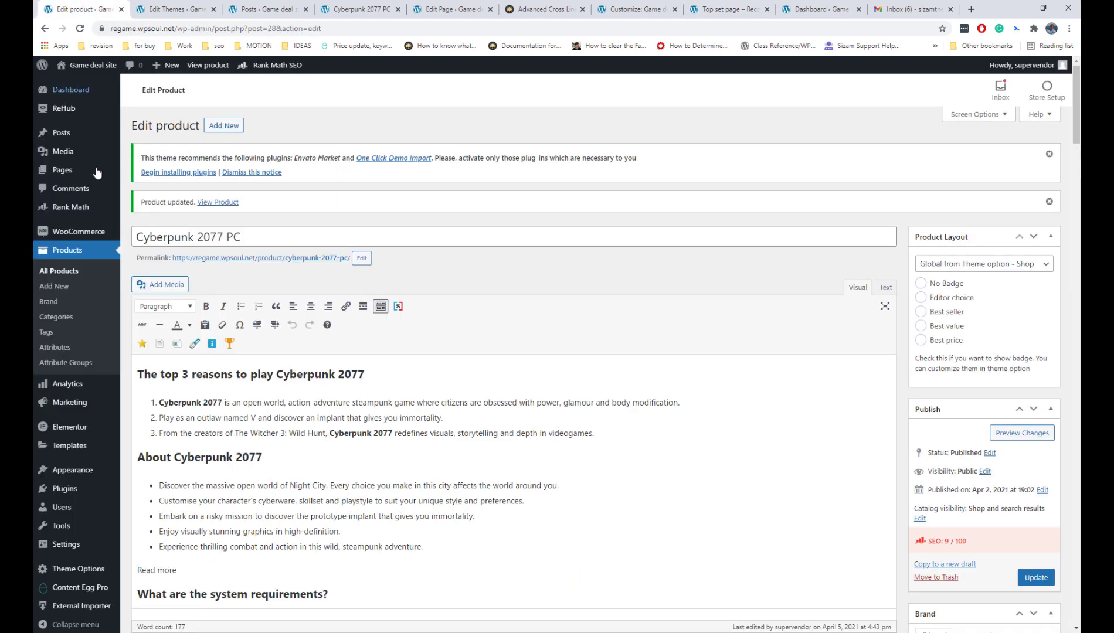
- Search 'Community sites' from the Quick Search box on ReHub's Support and tips page
{"action": "mouse_move", "coordinate": [82, 112]}
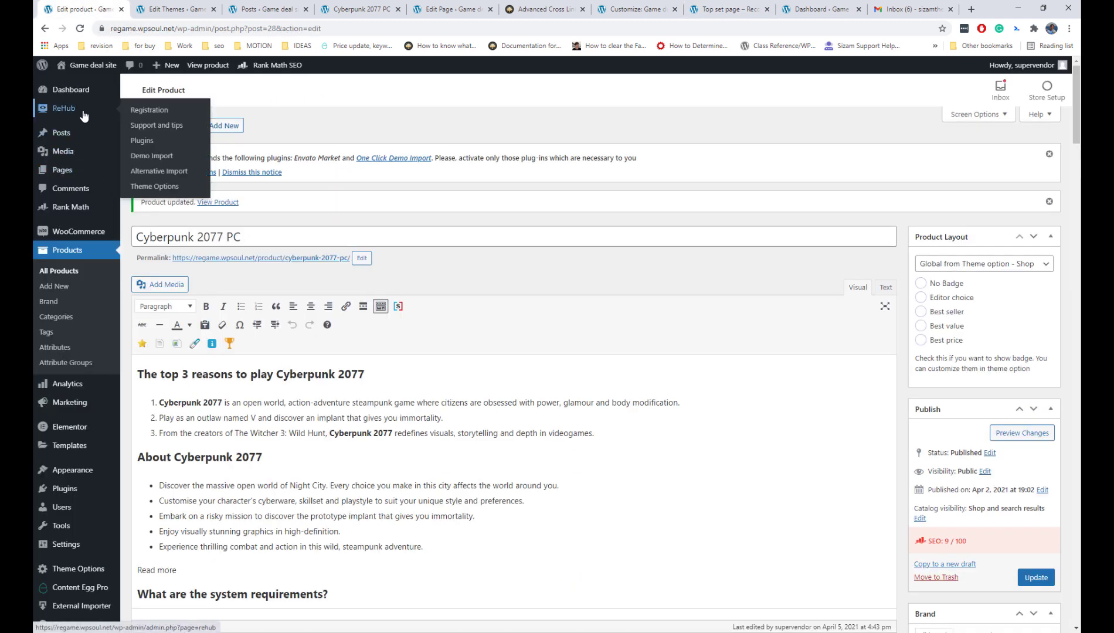
{"action": "left_click", "coordinate": [169, 125]}
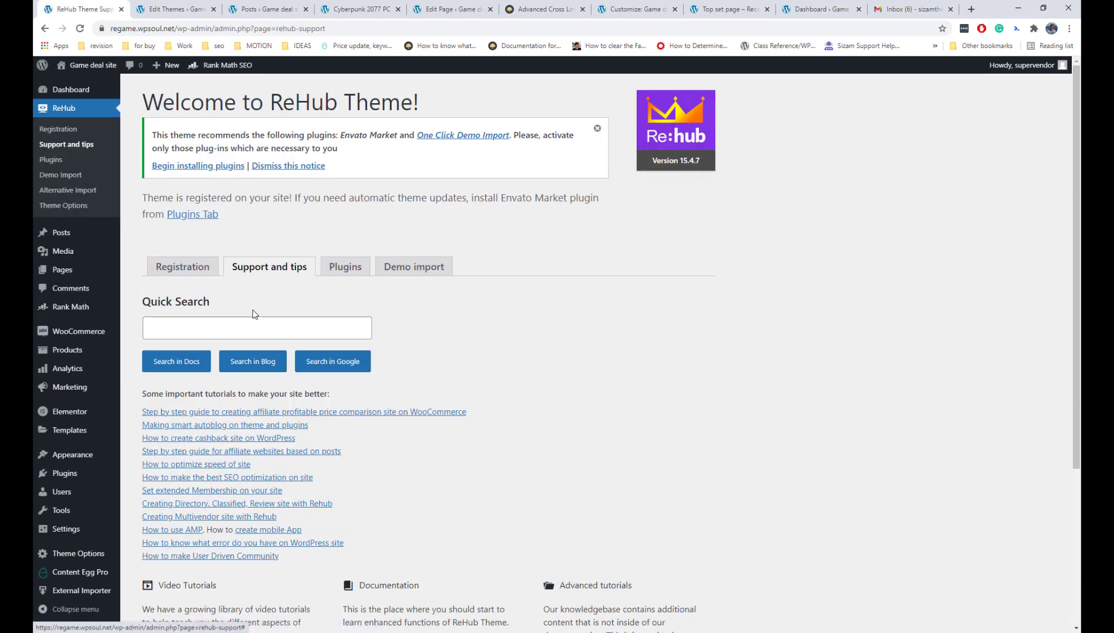
{"action": "left_click", "coordinate": [231, 332]}
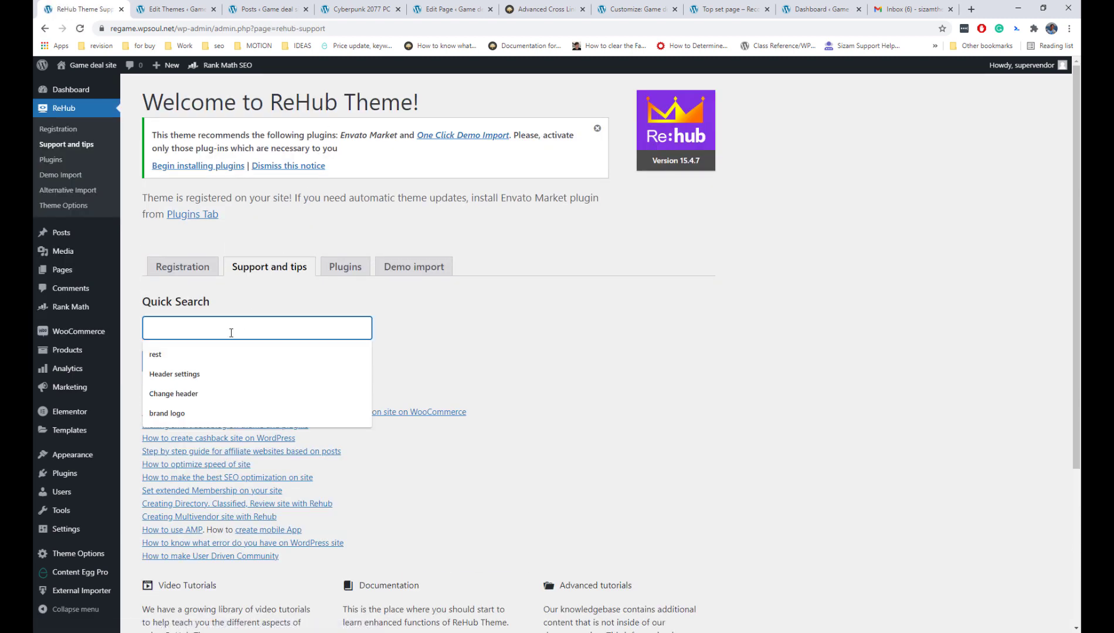
{"action": "type", "text": "Community sites"}
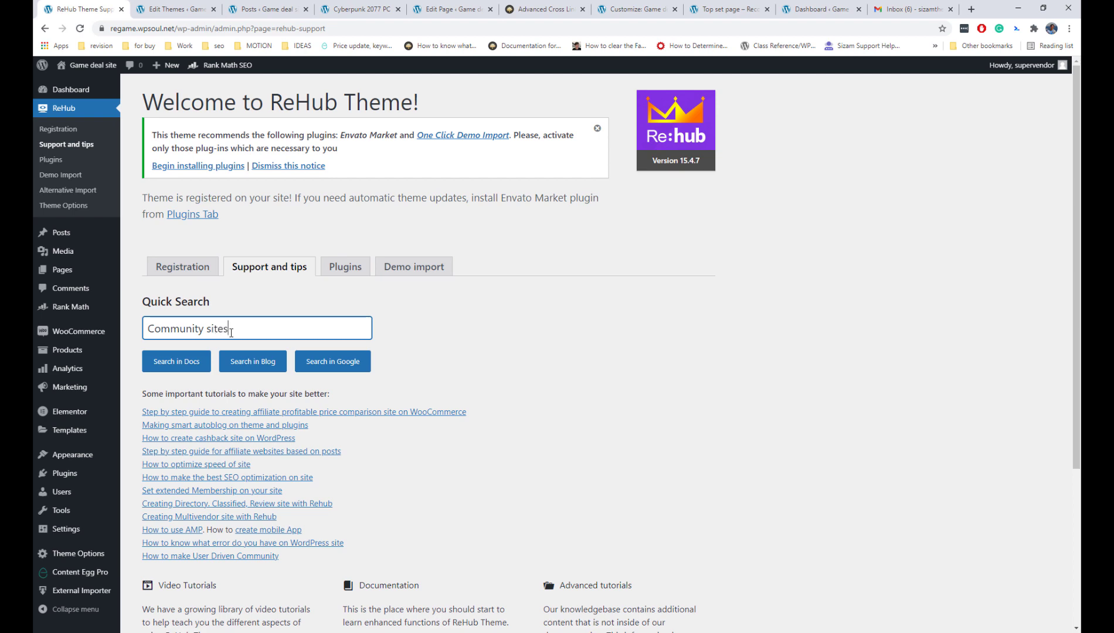
{"action": "left_click", "coordinate": [273, 364]}
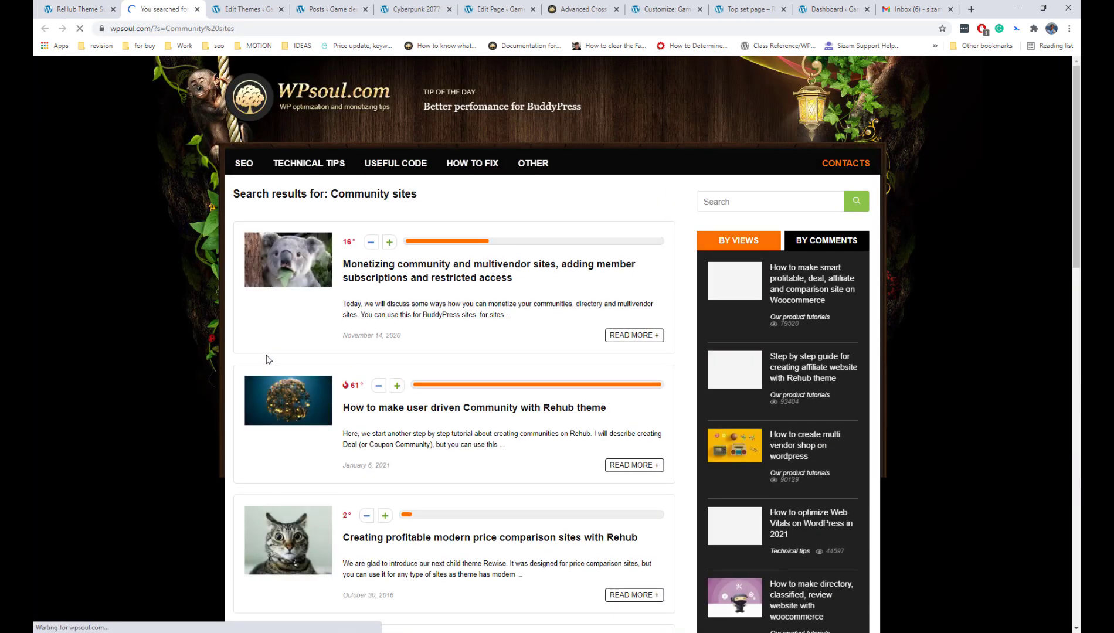
- Read the 'How to make user driven Community with Rehub theme' article and open its Re:Mag member profile demo
{"action": "scroll", "coordinate": [531, 302], "scroll_direction": "down", "scroll_amount": 3}
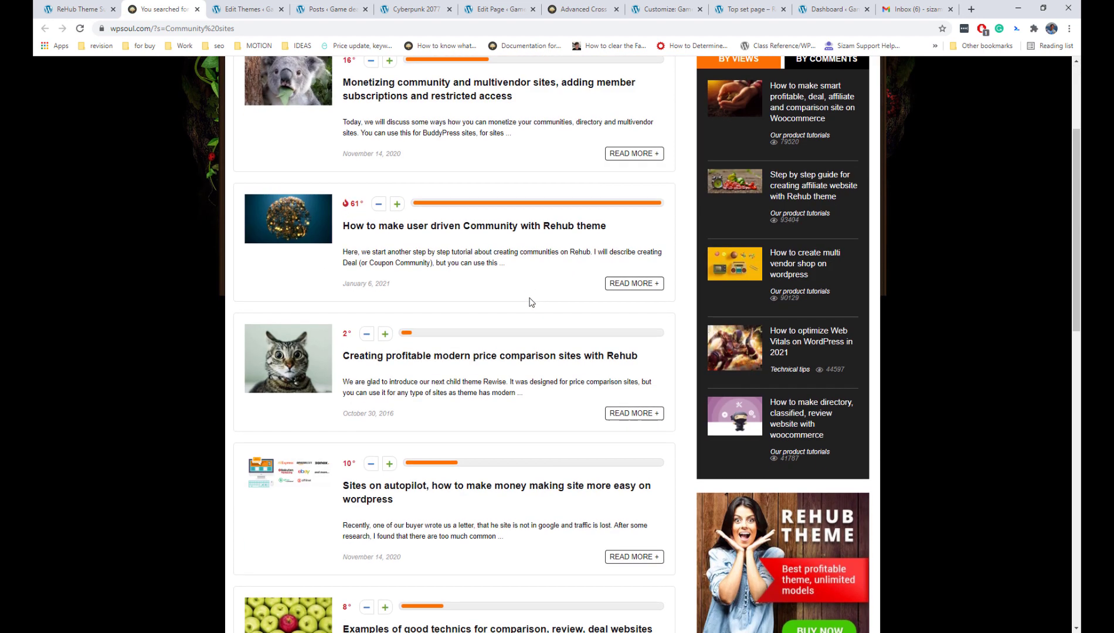
{"action": "left_click", "coordinate": [461, 230]}
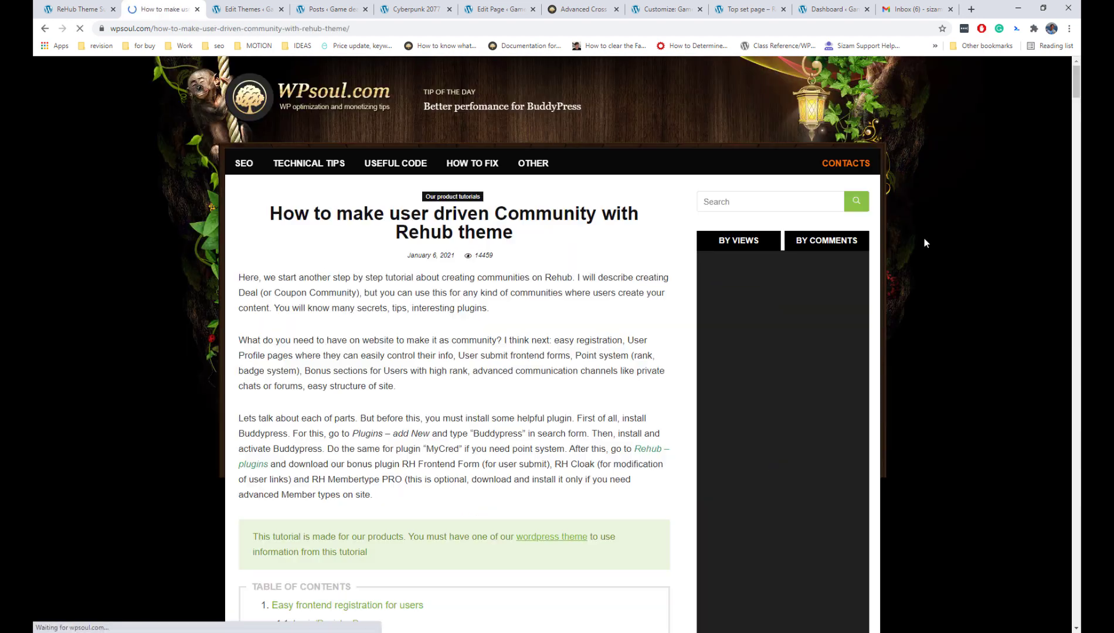
{"action": "scroll", "coordinate": [921, 239], "scroll_direction": "down", "scroll_amount": 3}
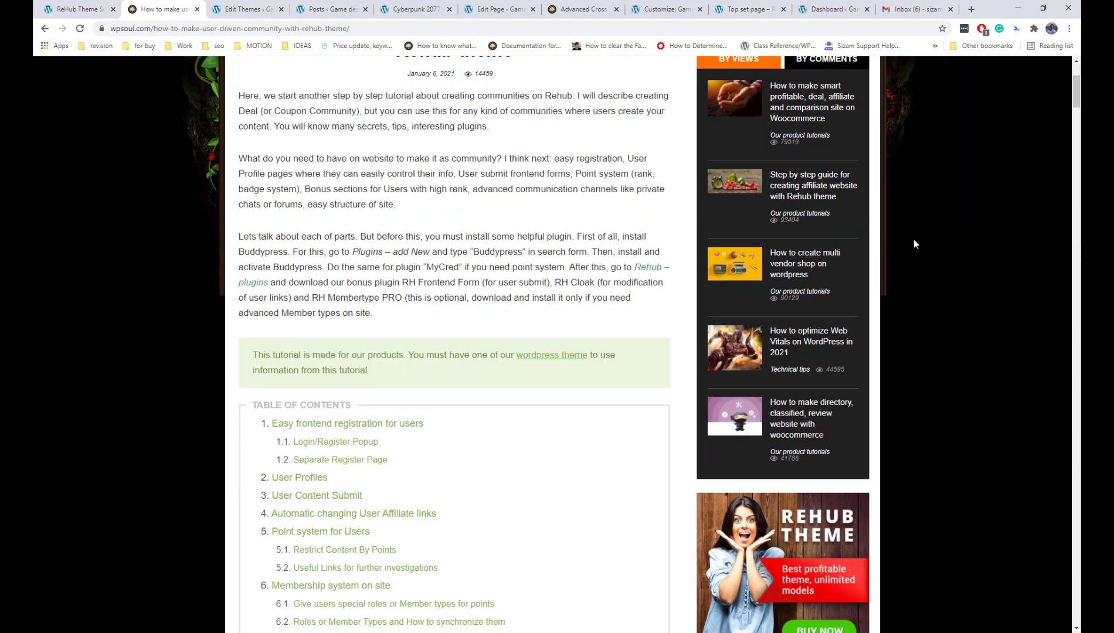
{"action": "scroll", "coordinate": [568, 267], "scroll_direction": "down", "scroll_amount": 9}
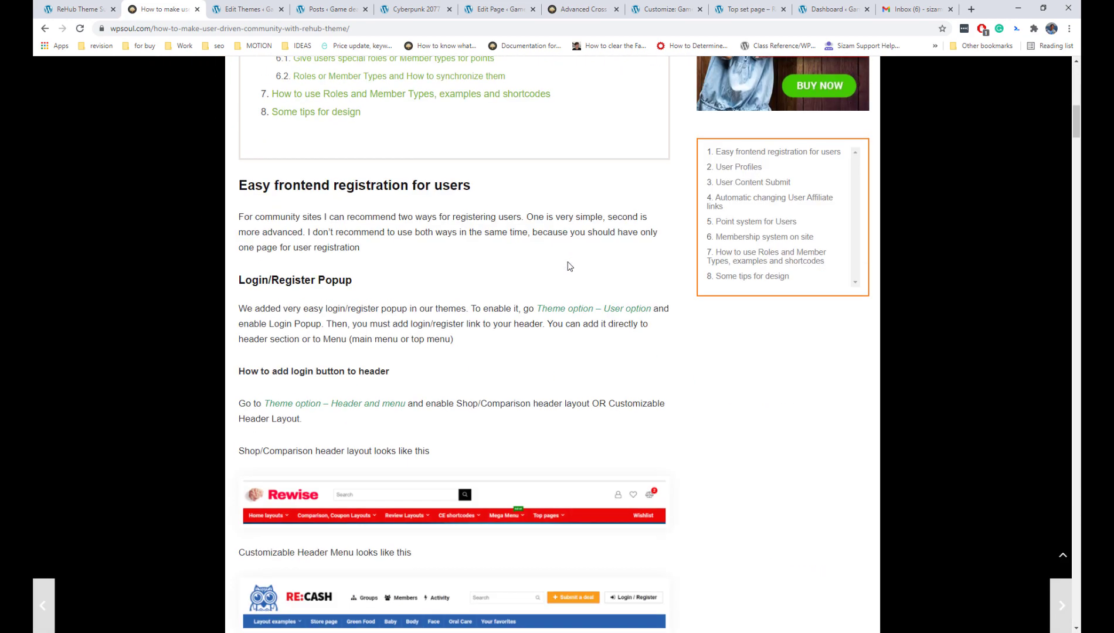
{"action": "scroll", "coordinate": [569, 267], "scroll_direction": "down", "scroll_amount": 6}
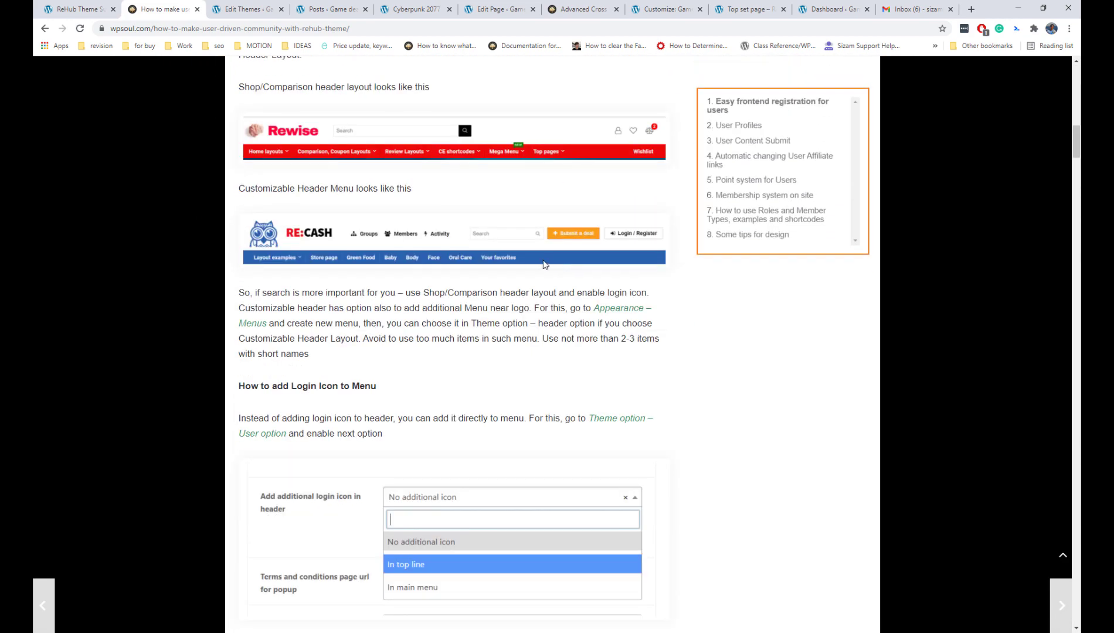
{"action": "scroll", "coordinate": [529, 250], "scroll_direction": "down", "scroll_amount": 3}
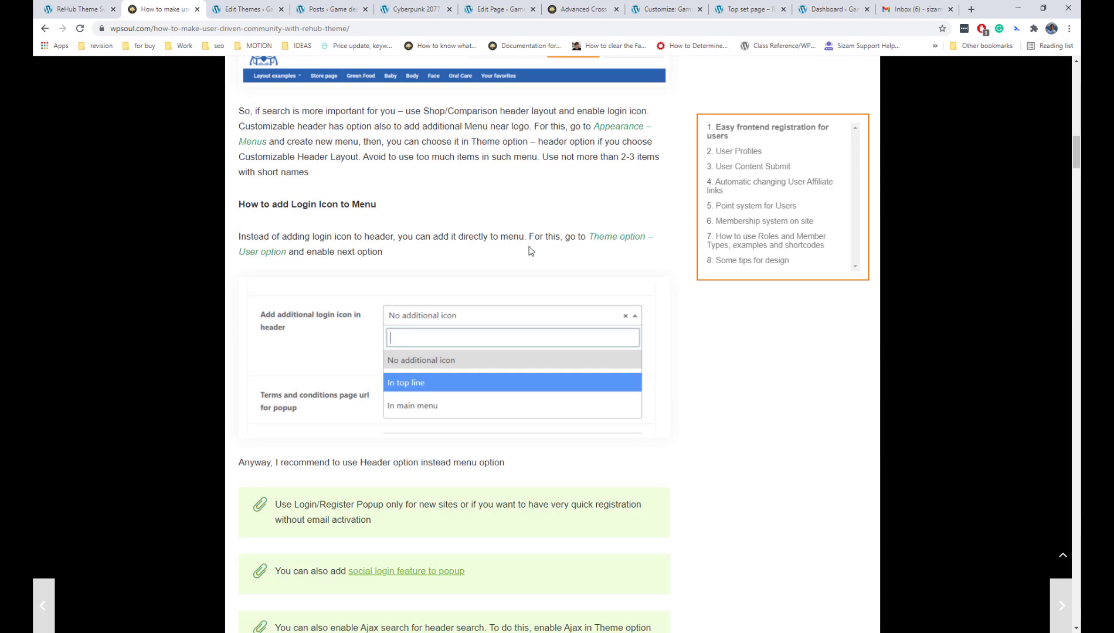
{"action": "scroll", "coordinate": [531, 251], "scroll_direction": "down", "scroll_amount": 3}
{"action": "scroll", "coordinate": [479, 240], "scroll_direction": "down", "scroll_amount": 3}
{"action": "left_click", "coordinate": [536, 507]}
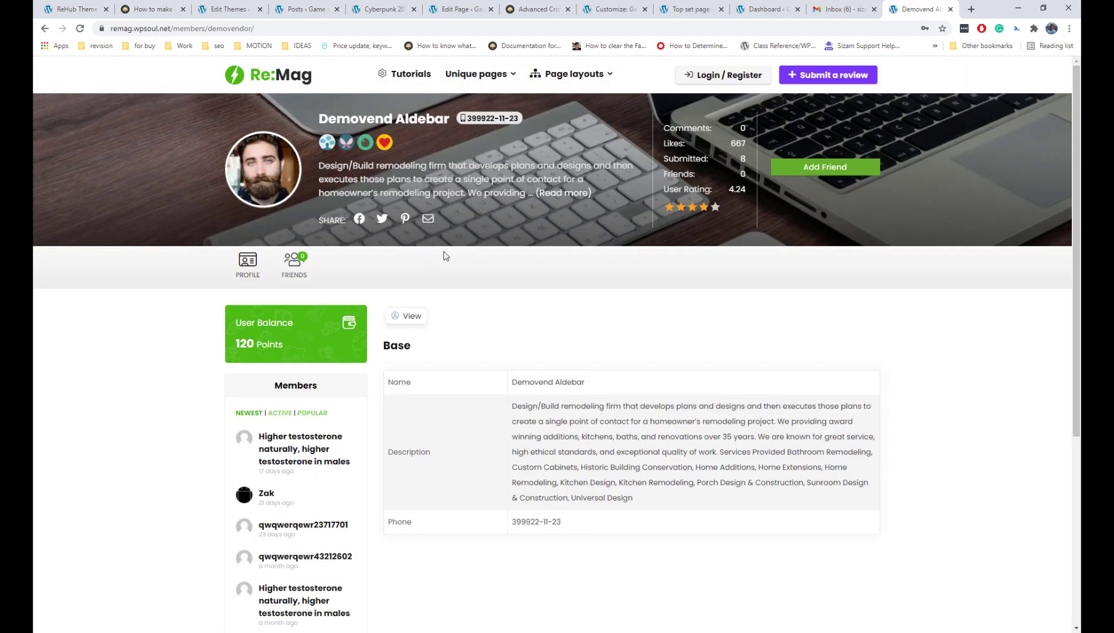
- Browse the Re:Mag profile, Recash demo and Recash Points > Hooks page, then switch to Re:Digit
{"action": "scroll", "coordinate": [444, 256], "scroll_direction": "down", "scroll_amount": 5}
{"action": "scroll", "coordinate": [444, 256], "scroll_direction": "up", "scroll_amount": 5}
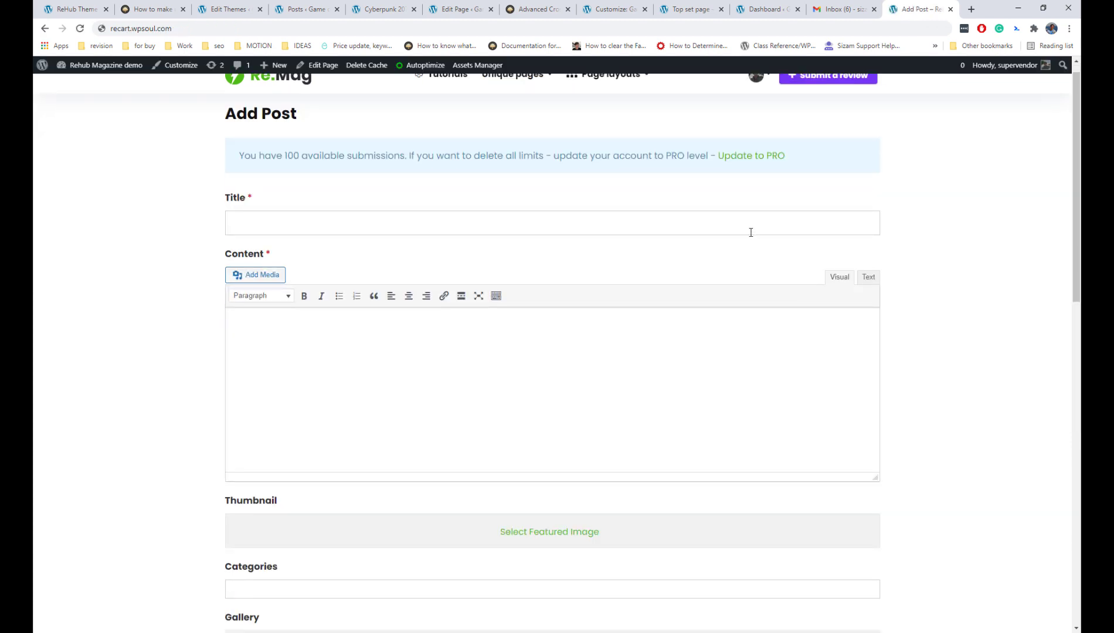
{"action": "scroll", "coordinate": [751, 232], "scroll_direction": "down", "scroll_amount": 10}
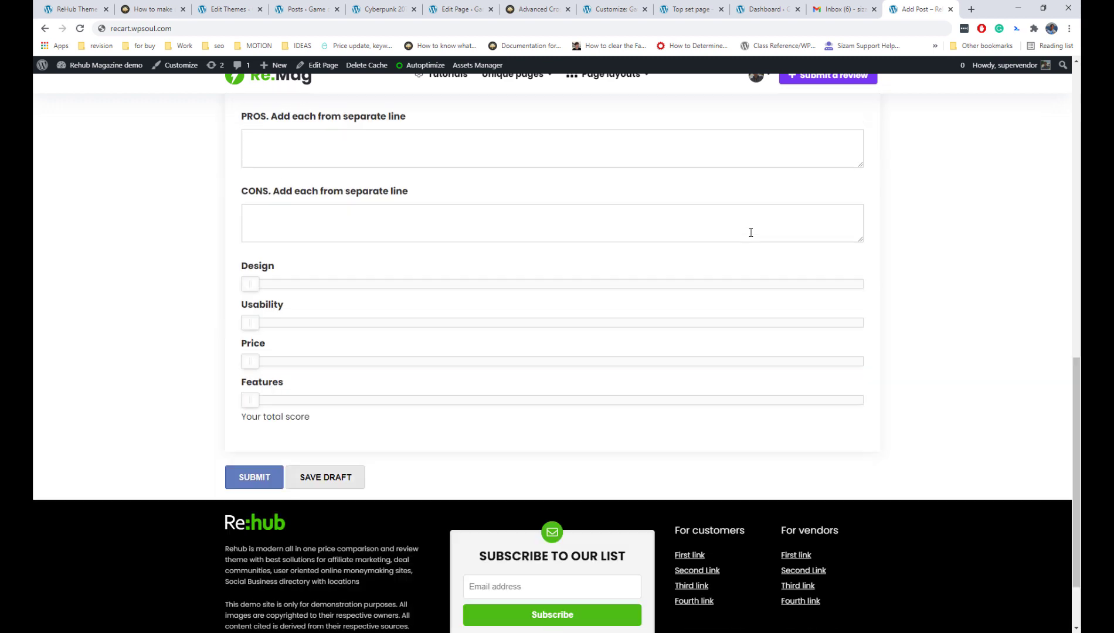
{"action": "scroll", "coordinate": [750, 232], "scroll_direction": "up", "scroll_amount": 15}
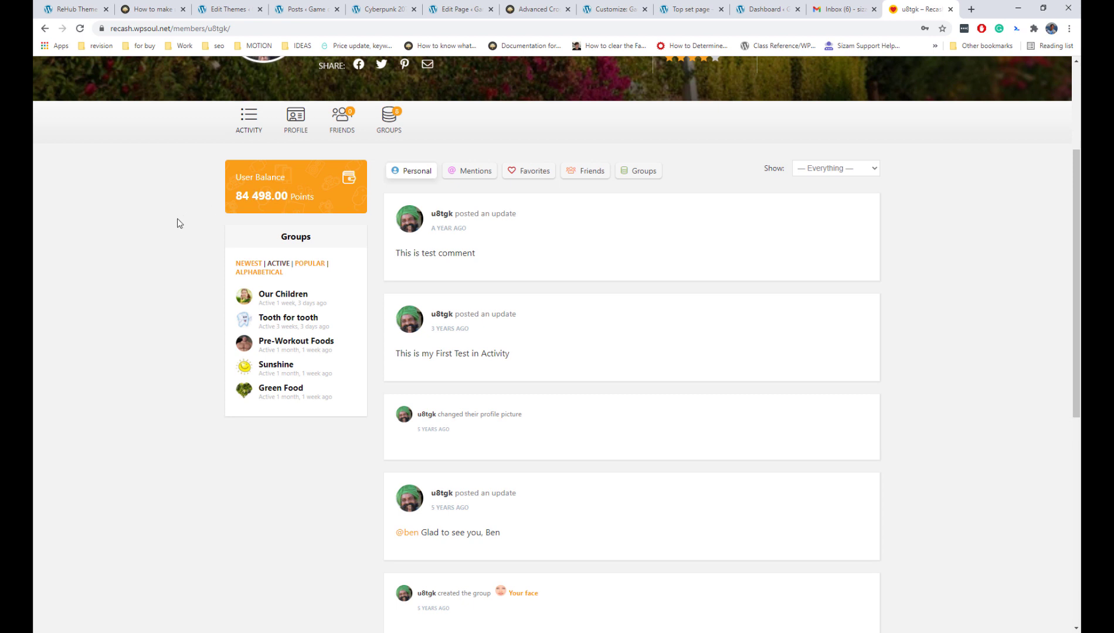
{"action": "scroll", "coordinate": [176, 219], "scroll_direction": "down", "scroll_amount": 6}
{"action": "scroll", "coordinate": [401, 285], "scroll_direction": "up", "scroll_amount": 9}
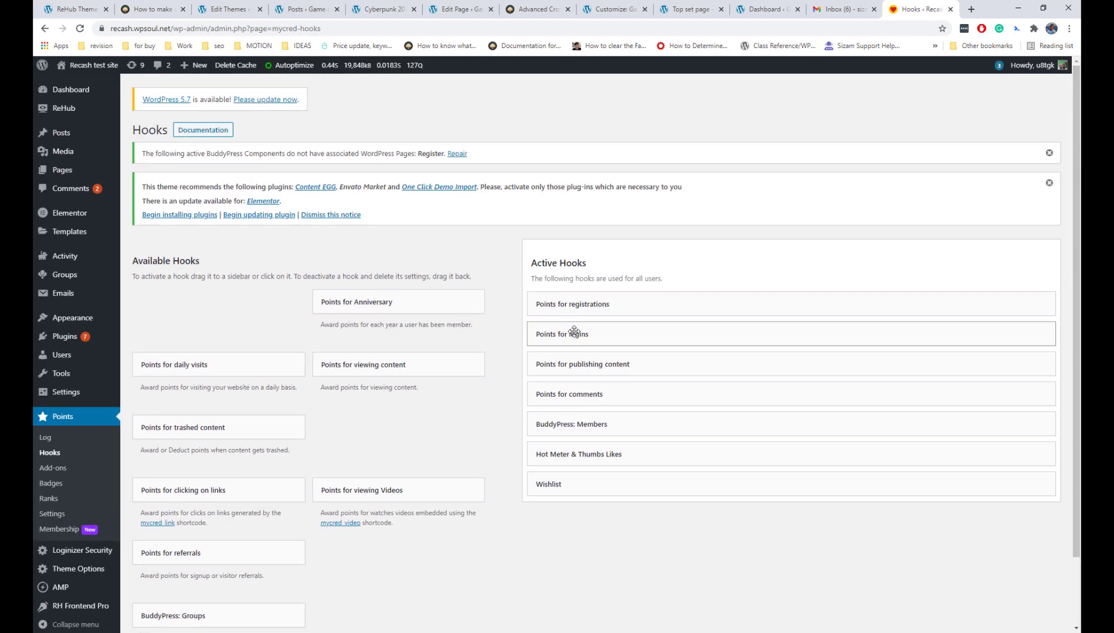
{"action": "scroll", "coordinate": [515, 347], "scroll_direction": "down", "scroll_amount": 1}
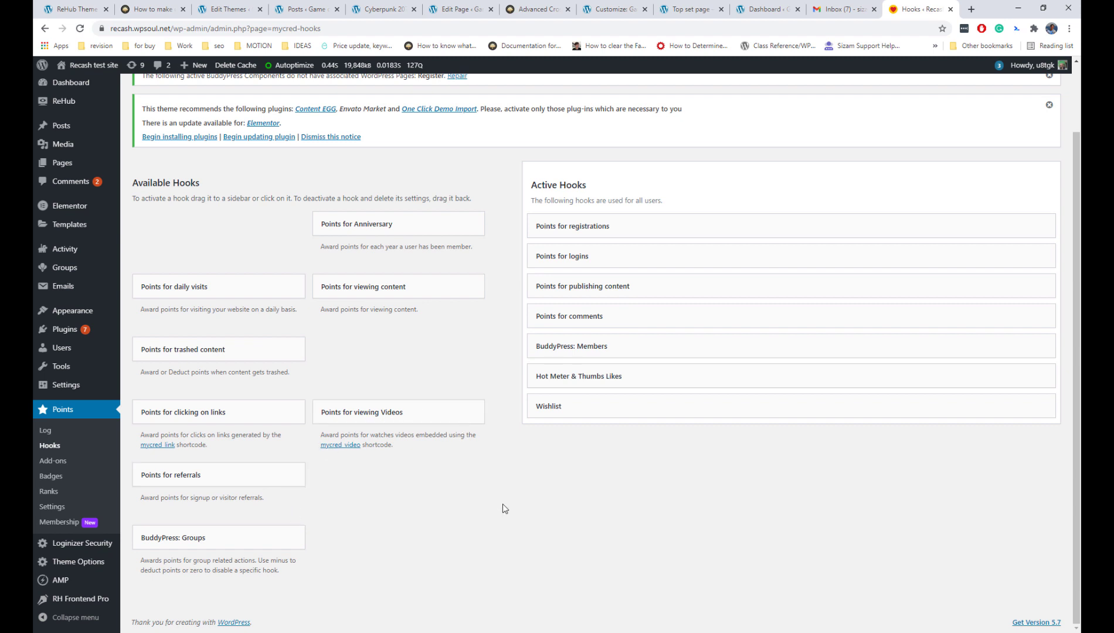
{"action": "key", "text": "alt+Tab"}
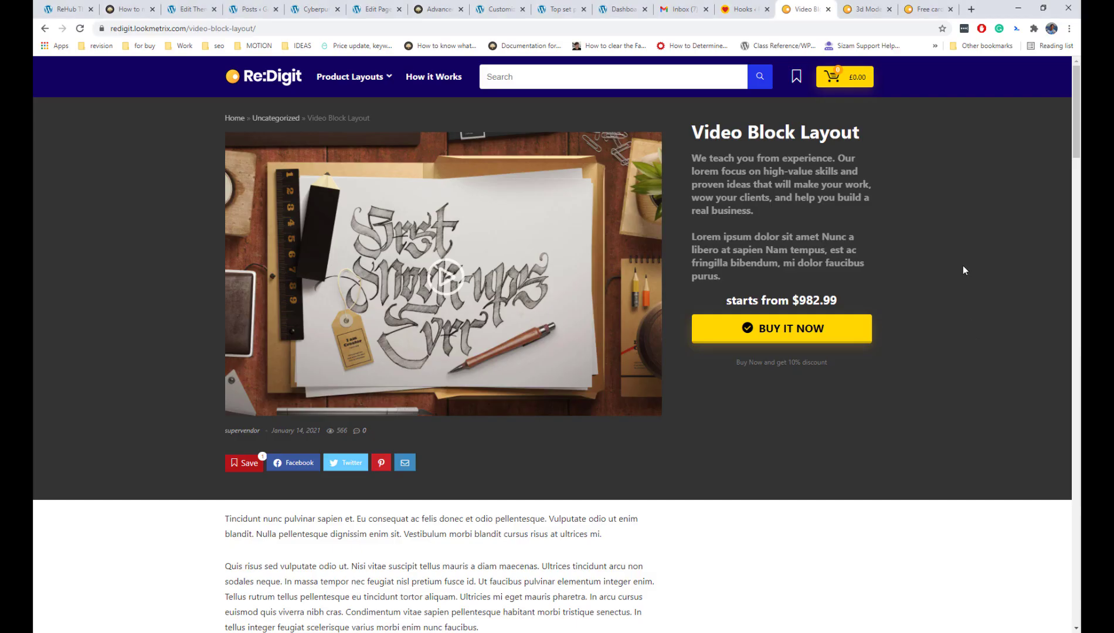
- Play and pause the Video Block Layout demo video, then close it and the 3D model tab
{"action": "scroll", "coordinate": [963, 267], "scroll_direction": "down", "scroll_amount": 3}
{"action": "scroll", "coordinate": [963, 269], "scroll_direction": "down", "scroll_amount": 6}
{"action": "scroll", "coordinate": [962, 267], "scroll_direction": "up", "scroll_amount": 9}
{"action": "left_click", "coordinate": [451, 279]}
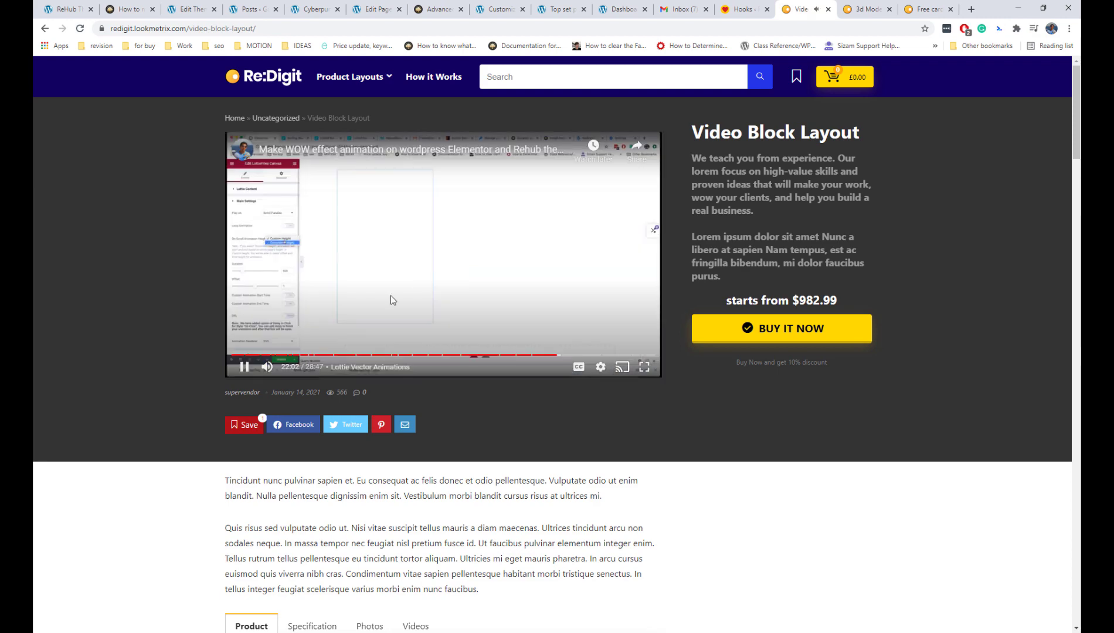
{"action": "scroll", "coordinate": [505, 358], "scroll_direction": "down", "scroll_amount": 12}
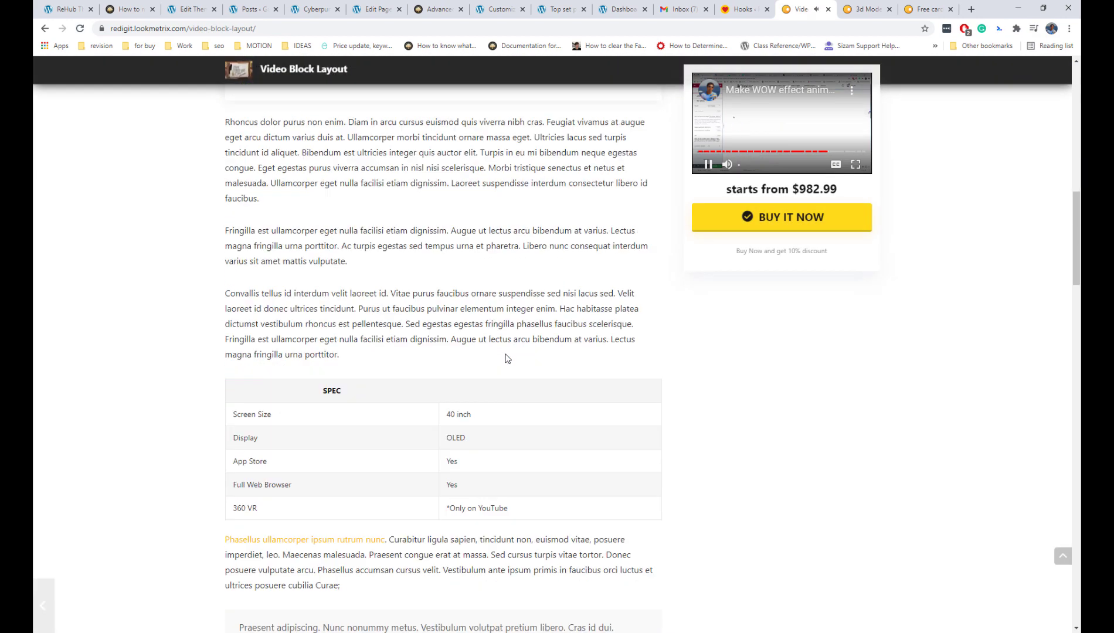
{"action": "scroll", "coordinate": [507, 359], "scroll_direction": "down", "scroll_amount": 5}
{"action": "scroll", "coordinate": [887, 283], "scroll_direction": "down", "scroll_amount": 12}
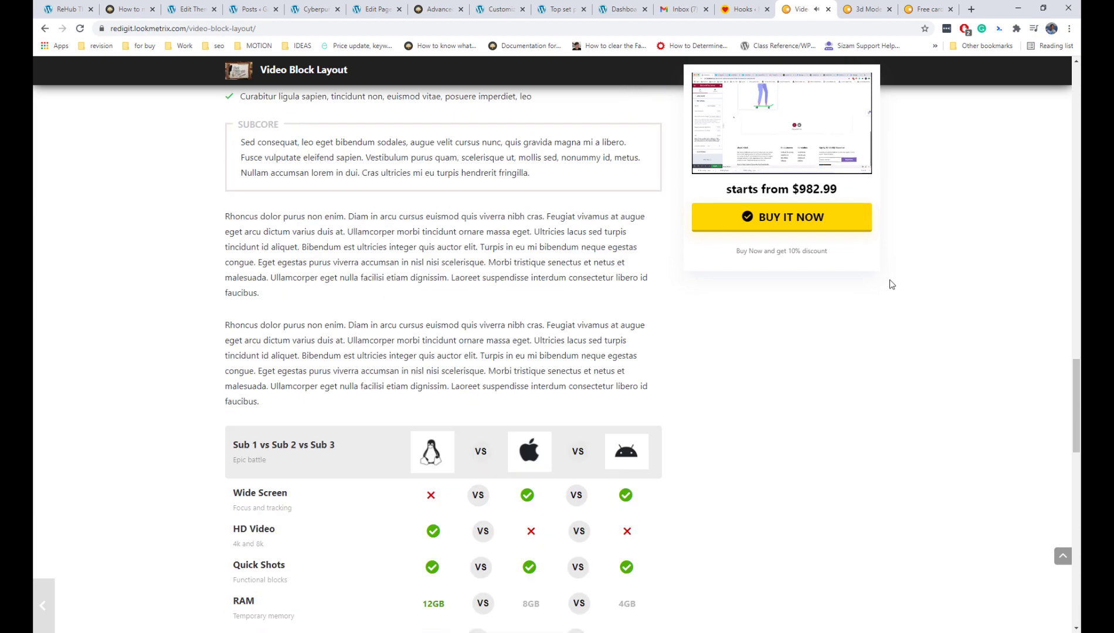
{"action": "scroll", "coordinate": [890, 284], "scroll_direction": "up", "scroll_amount": 20}
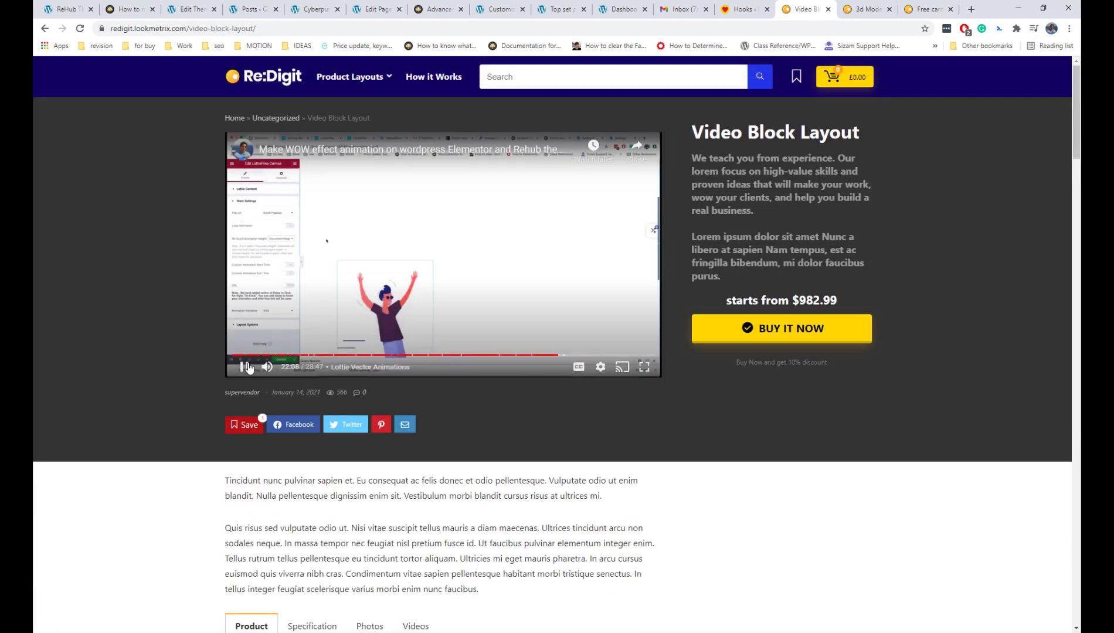
{"action": "left_click", "coordinate": [244, 367]}
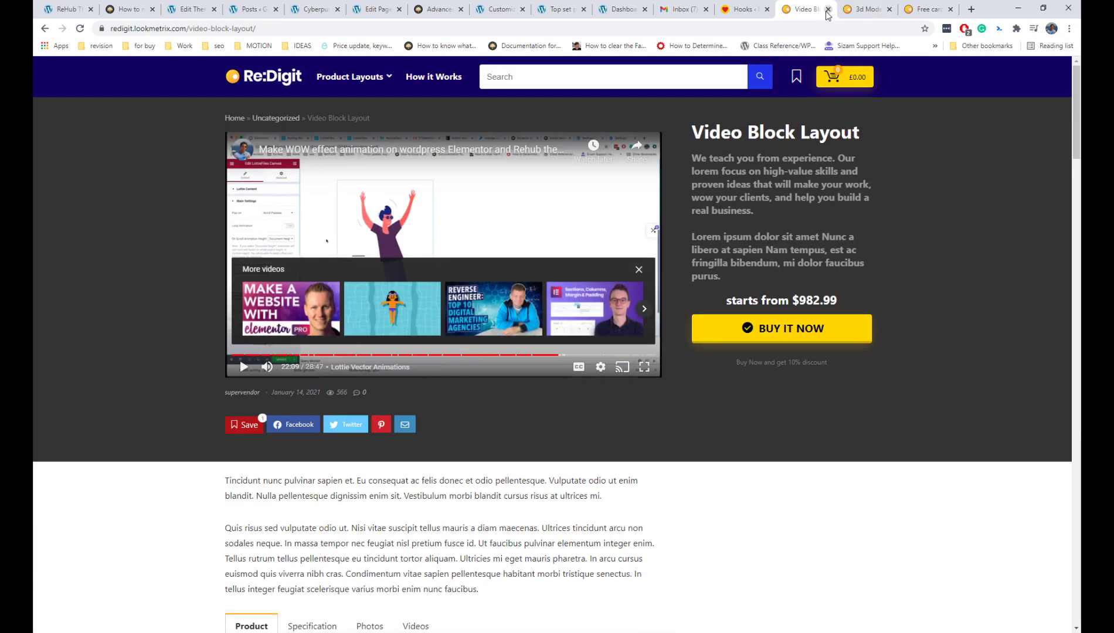
{"action": "left_click", "coordinate": [827, 10]}
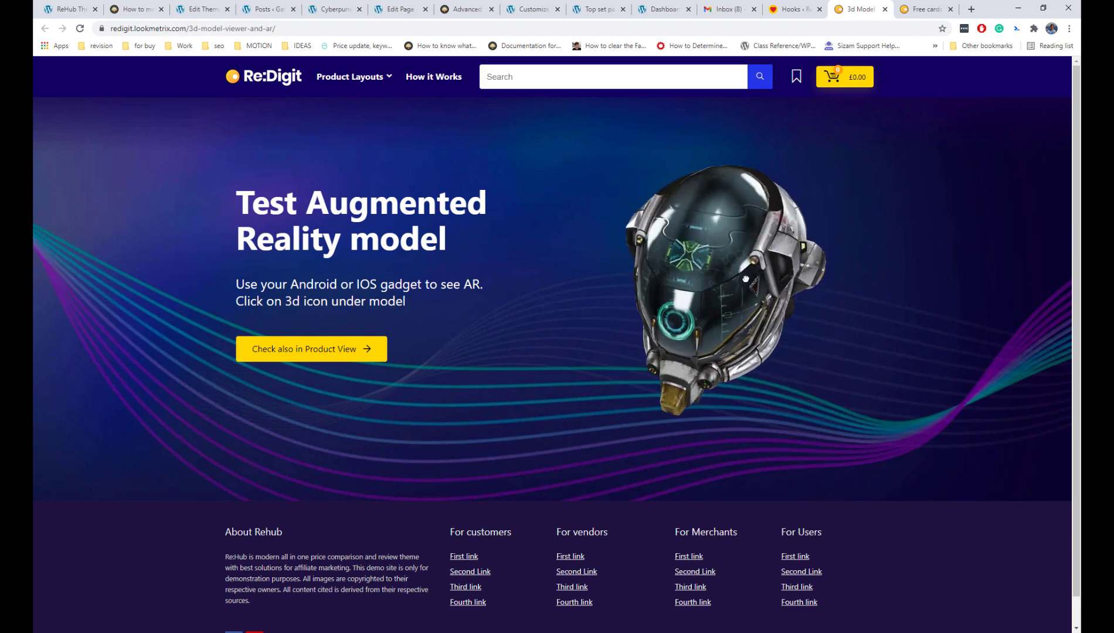
{"action": "left_click", "coordinate": [885, 9]}
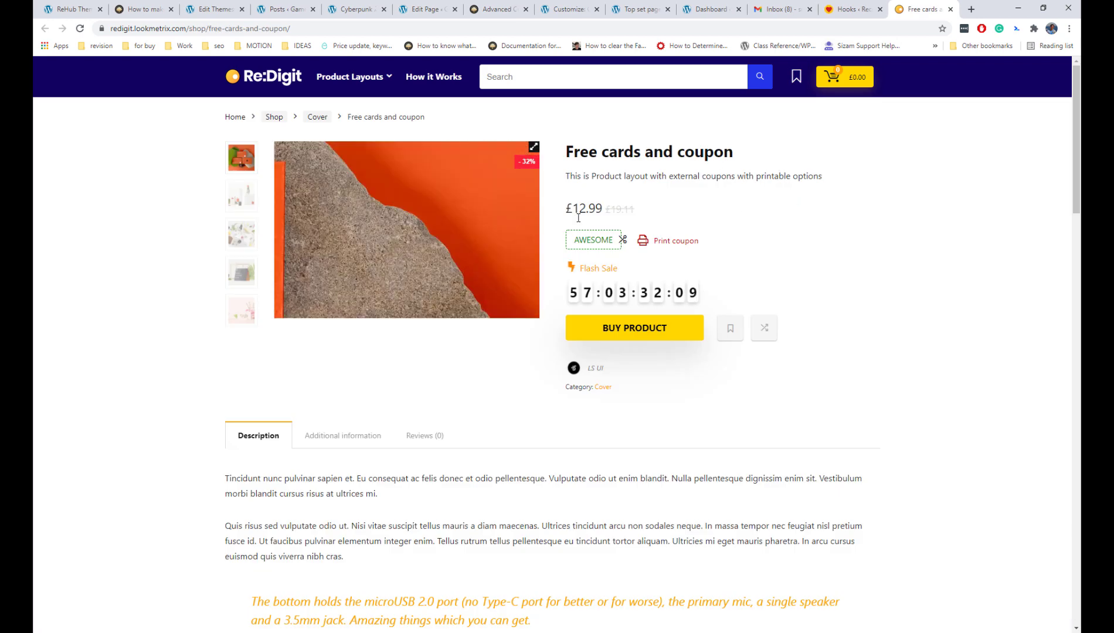
- Preview and cancel the coupon print, then browse the Deals Product Grid demo page
{"action": "left_click", "coordinate": [669, 245]}
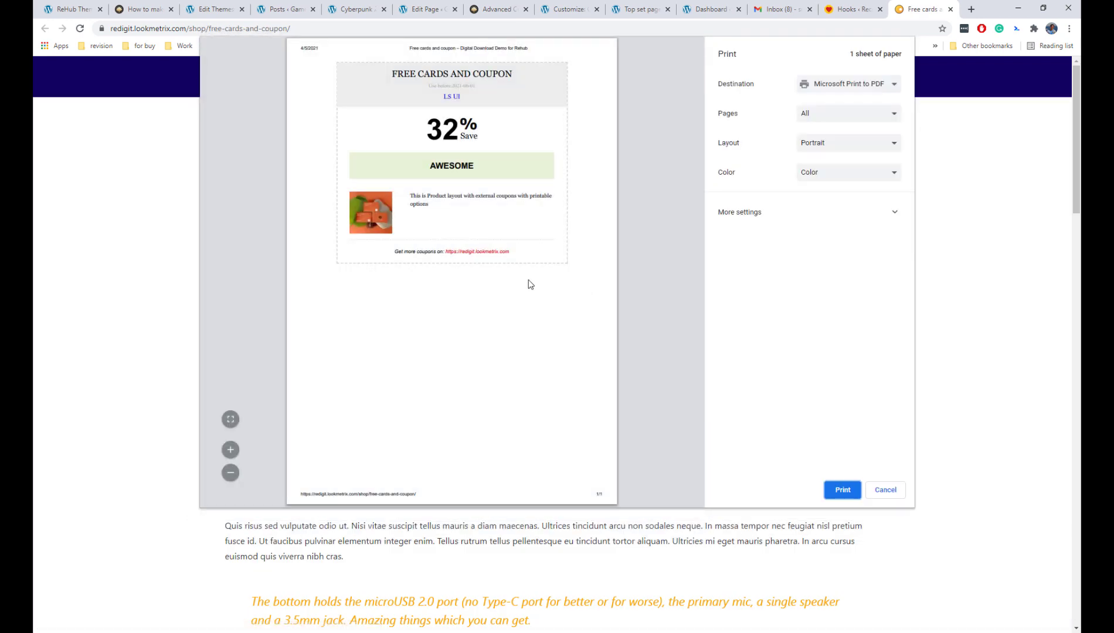
{"action": "left_click", "coordinate": [887, 490]}
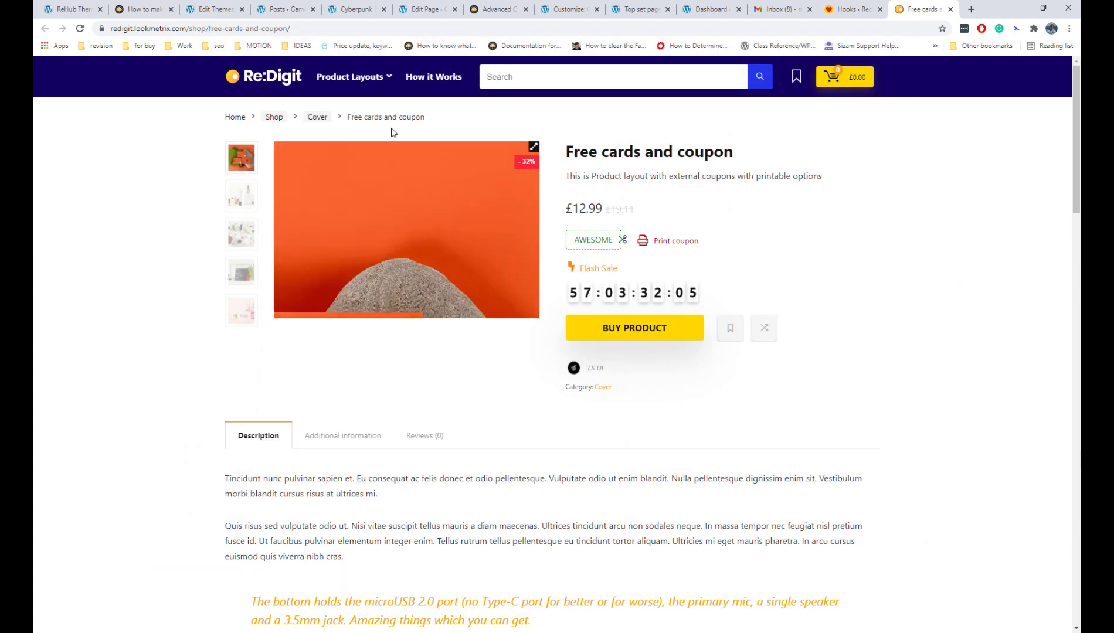
{"action": "mouse_move", "coordinate": [387, 85]}
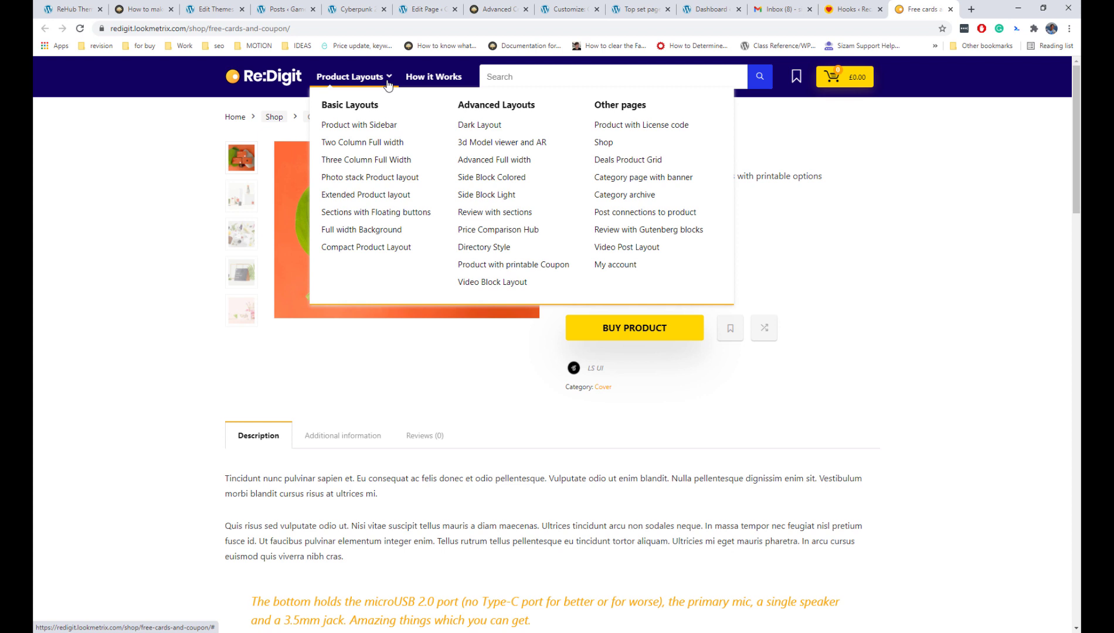
{"action": "left_click", "coordinate": [640, 160]}
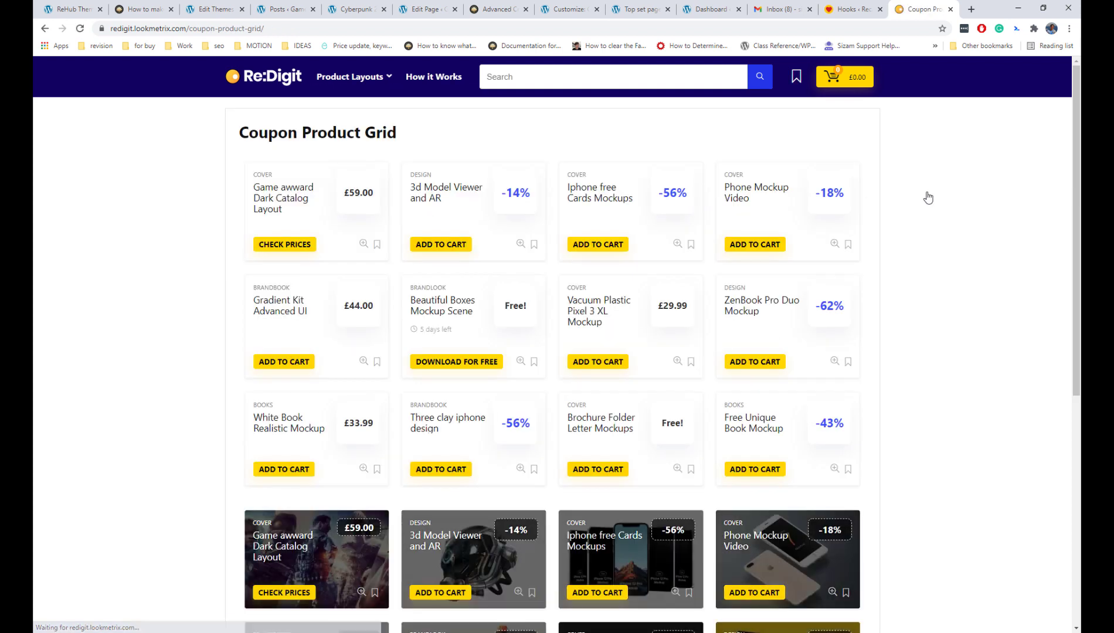
{"action": "scroll", "coordinate": [929, 198], "scroll_direction": "down", "scroll_amount": 7}
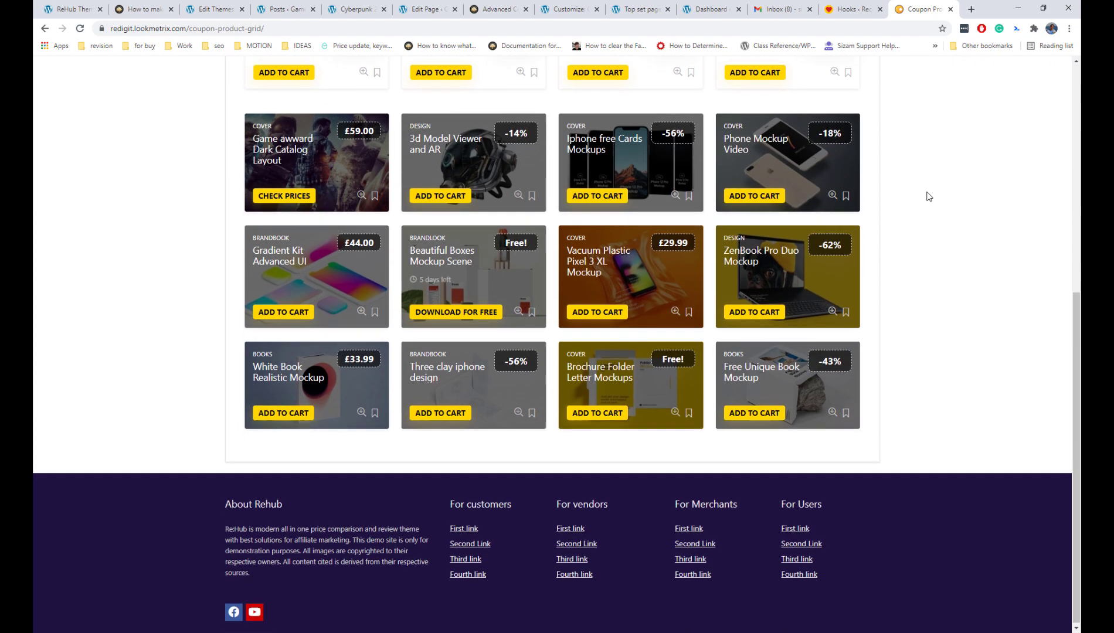
{"action": "scroll", "coordinate": [928, 197], "scroll_direction": "up", "scroll_amount": 7}
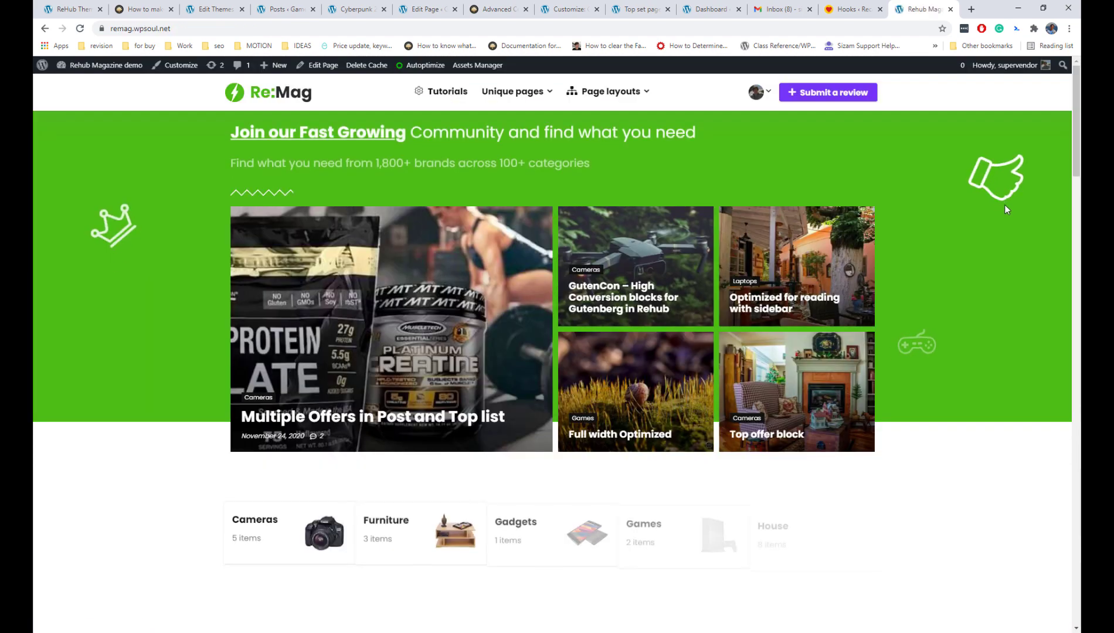
{"action": "scroll", "coordinate": [1005, 205], "scroll_direction": "down", "scroll_amount": 15}
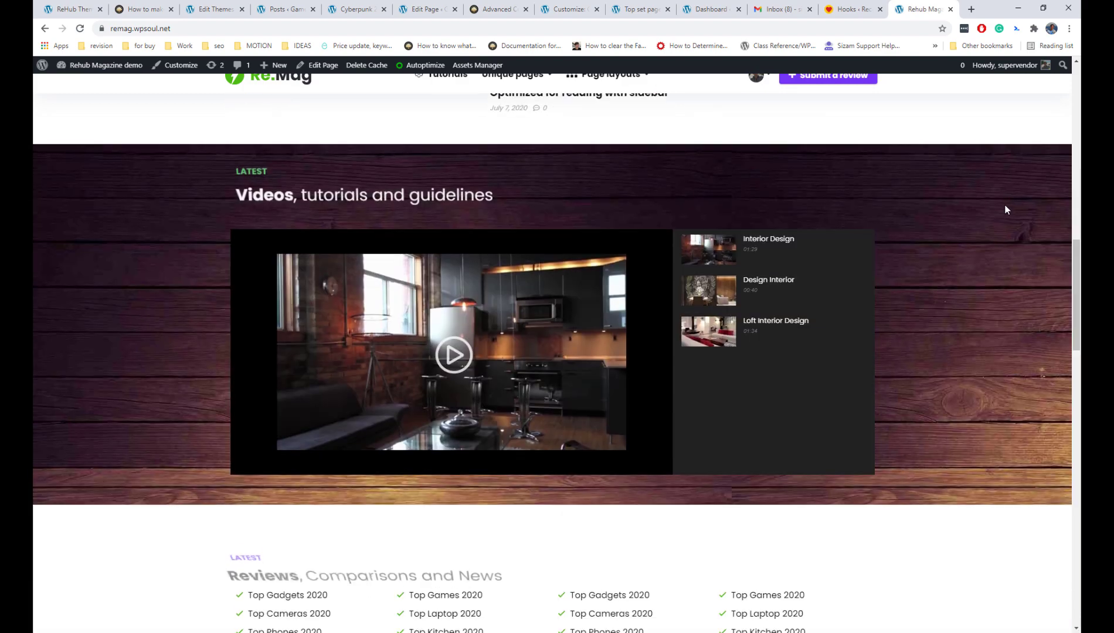
- Load repick.wpsoul.net and scroll through the Re:Pick demo homepage grid
{"action": "scroll", "coordinate": [1006, 209], "scroll_direction": "down", "scroll_amount": 20}
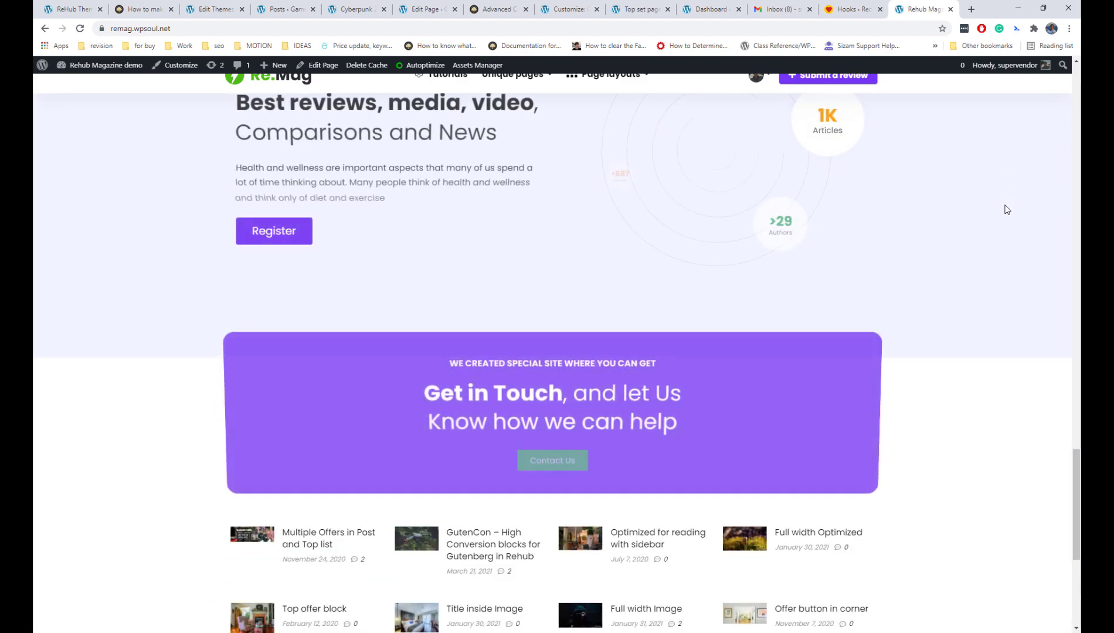
{"action": "scroll", "coordinate": [1006, 210], "scroll_direction": "down", "scroll_amount": 5}
{"action": "scroll", "coordinate": [1005, 209], "scroll_direction": "up", "scroll_amount": 20}
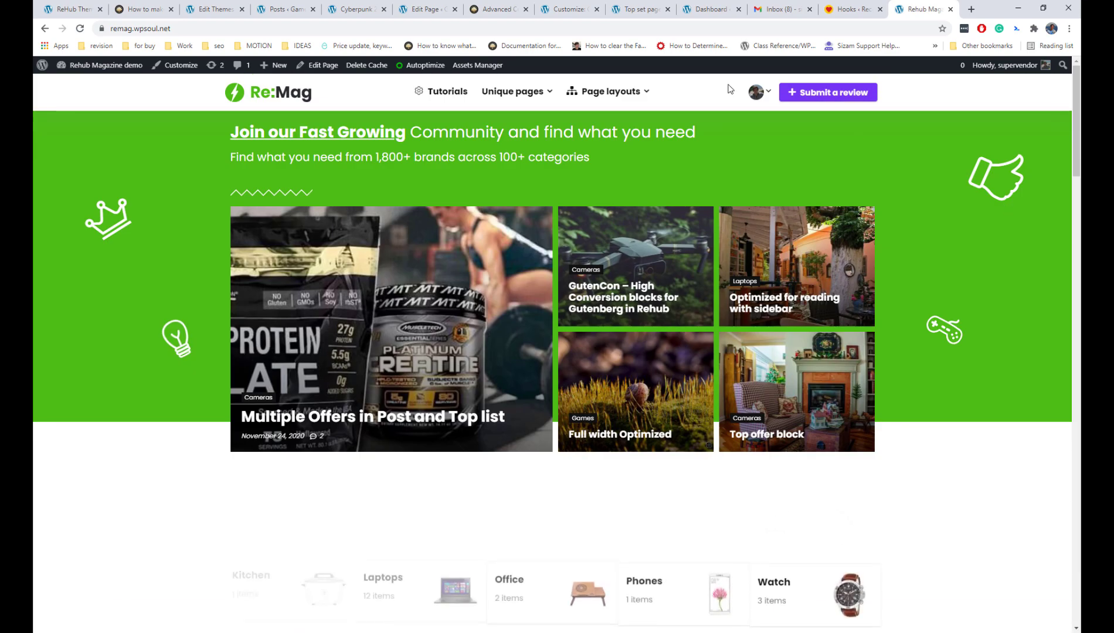
{"action": "left_click", "coordinate": [605, 28]}
{"action": "type", "text": "rep"}
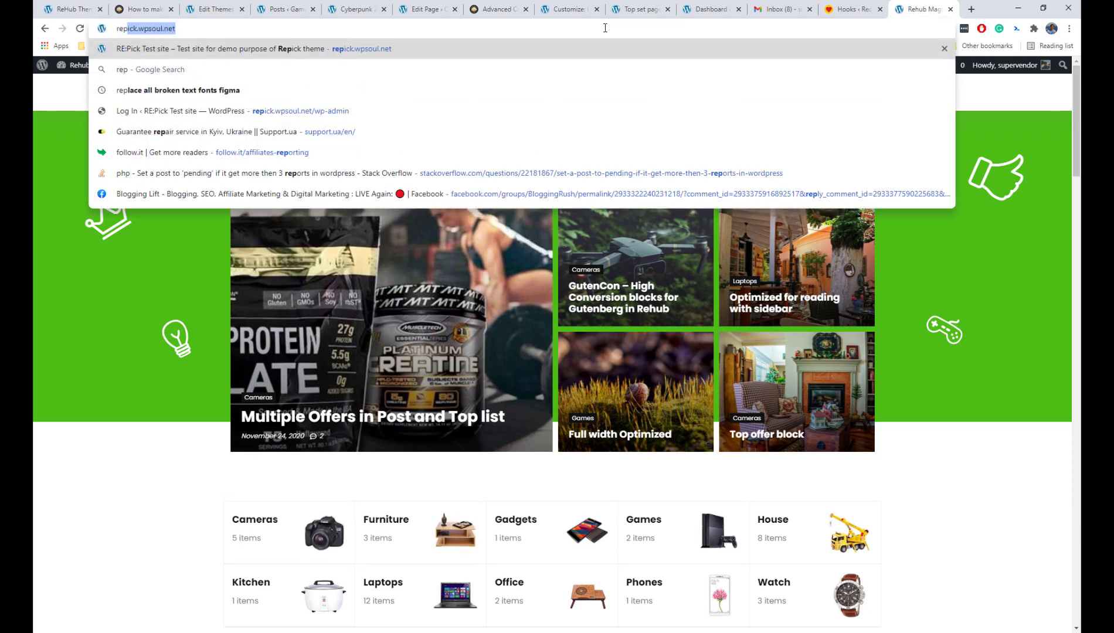
{"action": "type", "text": "ick"}
{"action": "key", "text": "Return"}
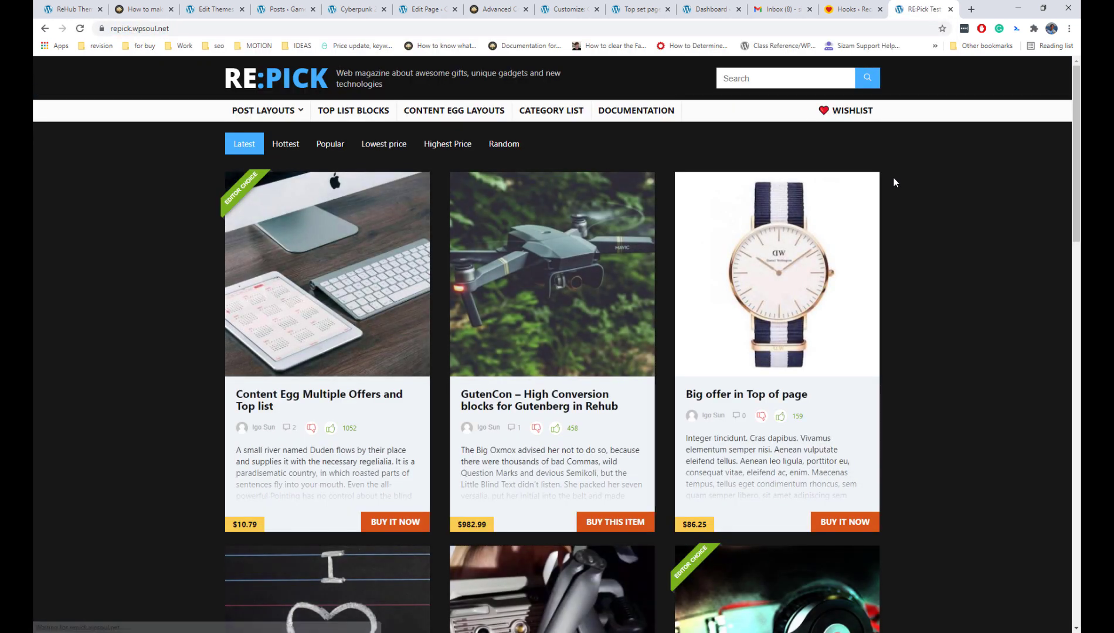
{"action": "scroll", "coordinate": [127, 236], "scroll_direction": "down", "scroll_amount": 9}
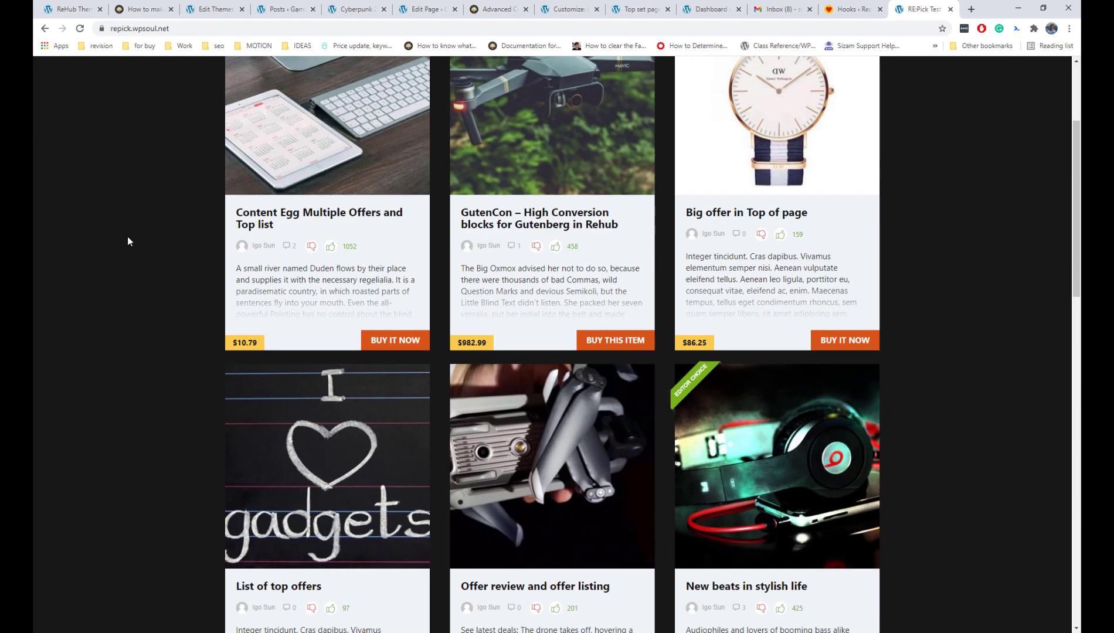
{"action": "scroll", "coordinate": [127, 236], "scroll_direction": "down", "scroll_amount": 12}
{"action": "scroll", "coordinate": [127, 235], "scroll_direction": "up", "scroll_amount": 13}
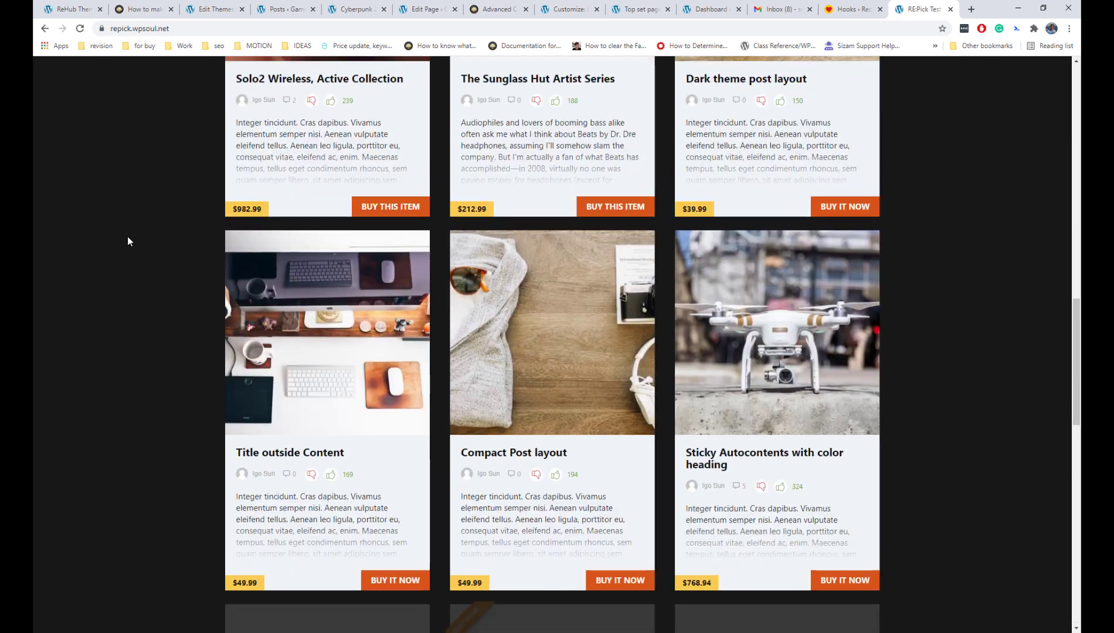
{"action": "scroll", "coordinate": [128, 238], "scroll_direction": "up", "scroll_amount": 8}
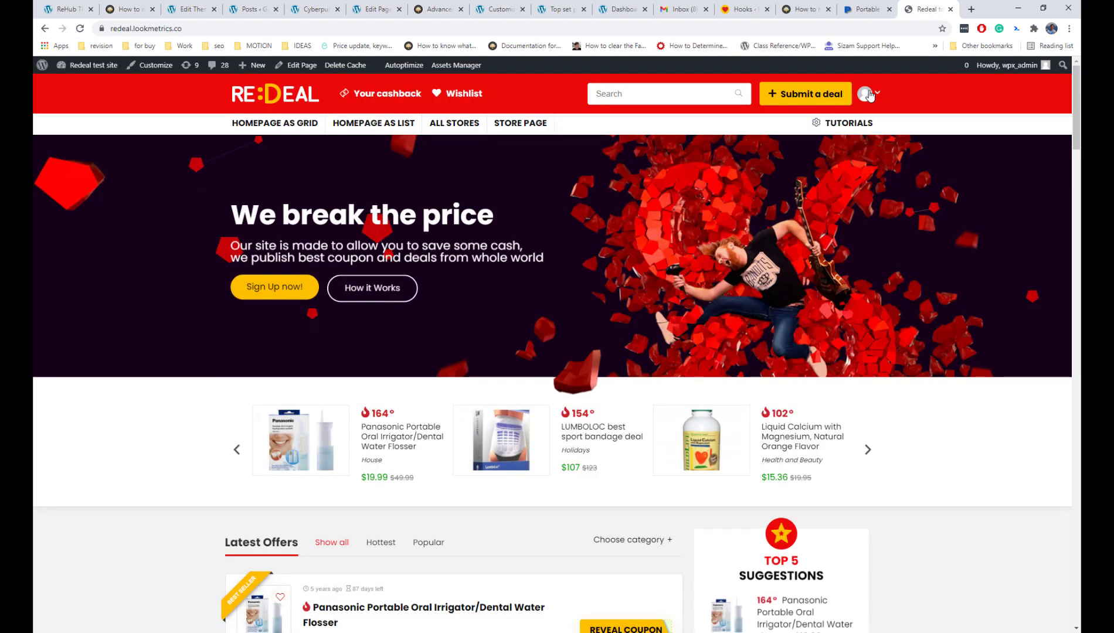
- Open the admin's Redeal profile showing the $0.00 cashback balance and Start-to-Gold levels
{"action": "left_click", "coordinate": [865, 94]}
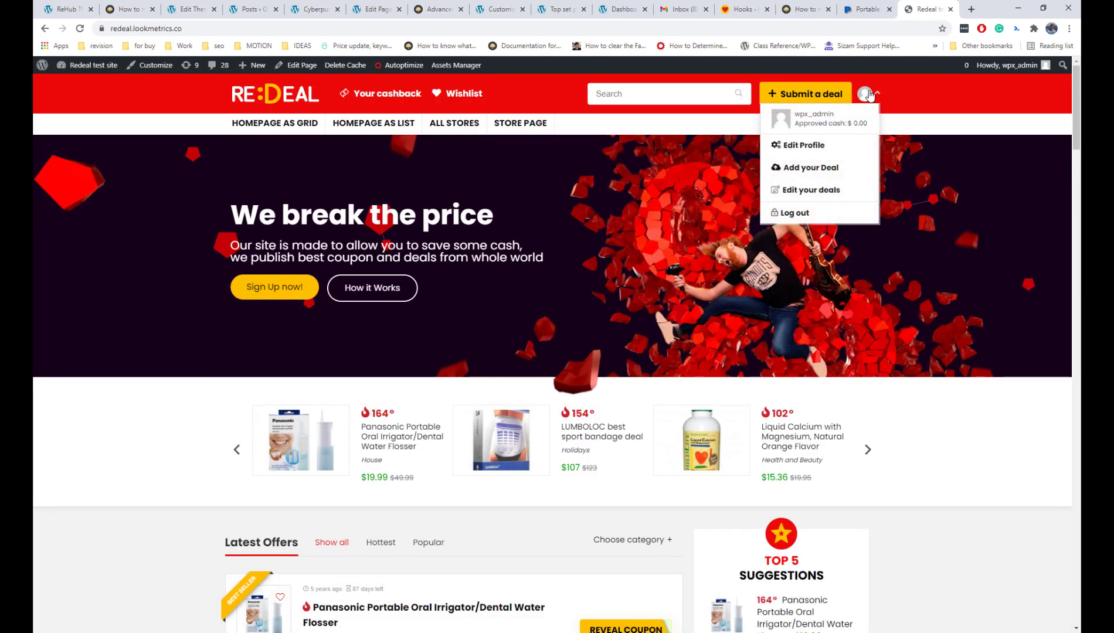
{"action": "left_click", "coordinate": [829, 150]}
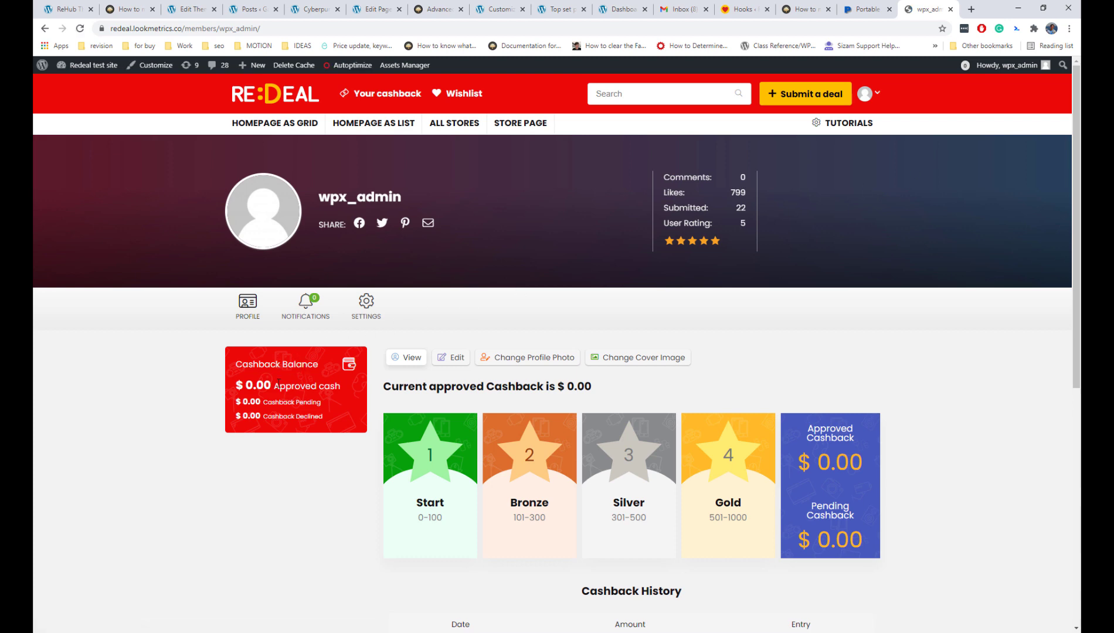
{"action": "scroll", "coordinate": [287, 402], "scroll_direction": "down", "scroll_amount": 3}
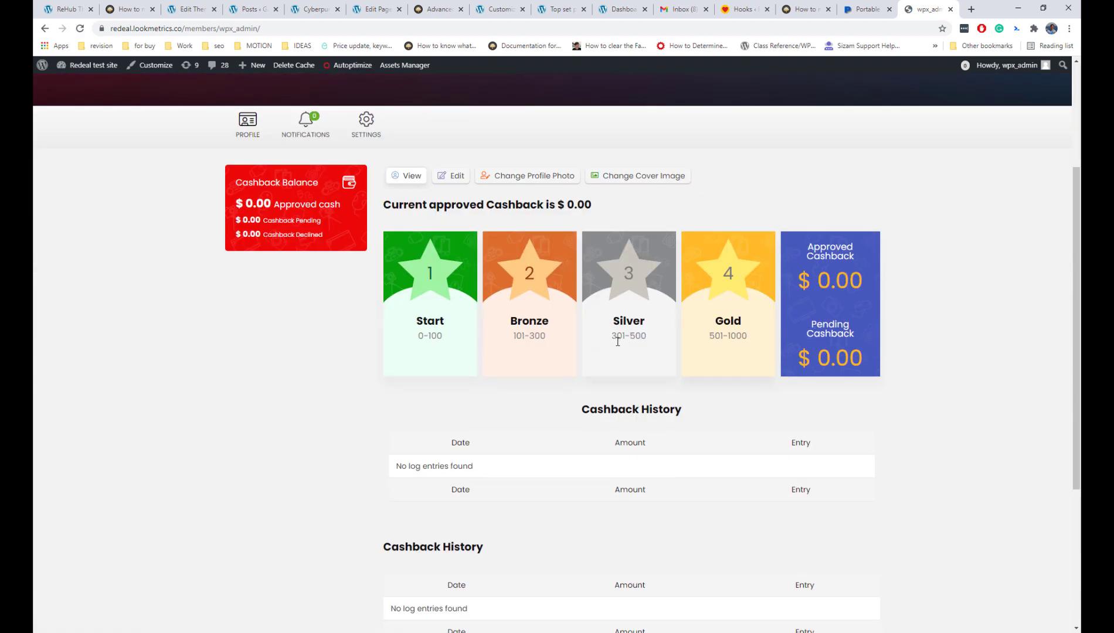
{"action": "scroll", "coordinate": [889, 325], "scroll_direction": "down", "scroll_amount": 2}
{"action": "scroll", "coordinate": [888, 325], "scroll_direction": "up", "scroll_amount": 6}
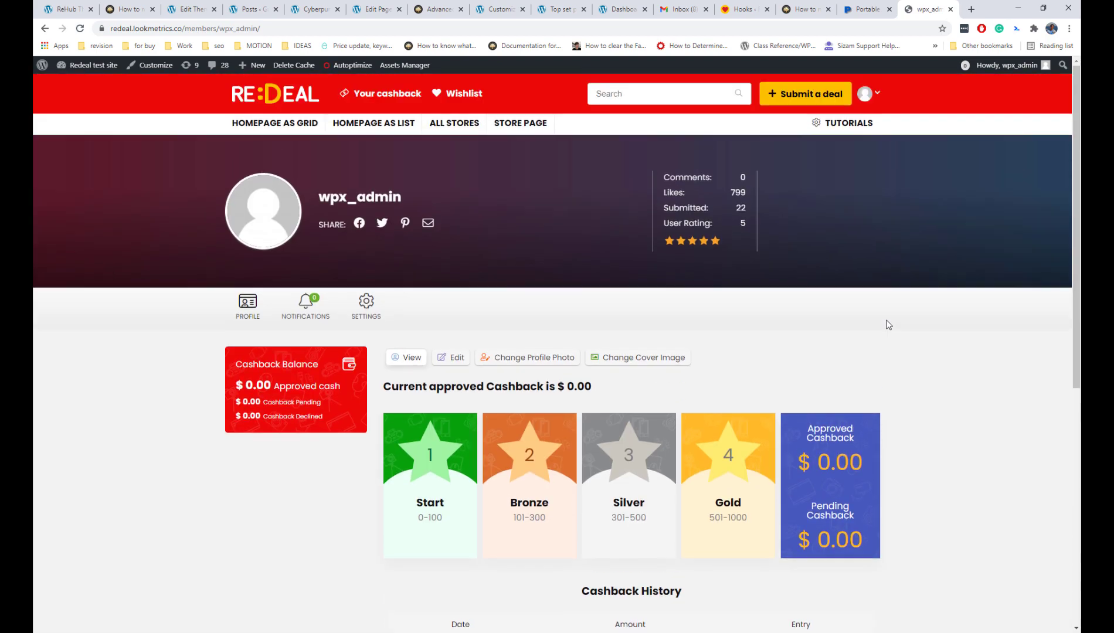